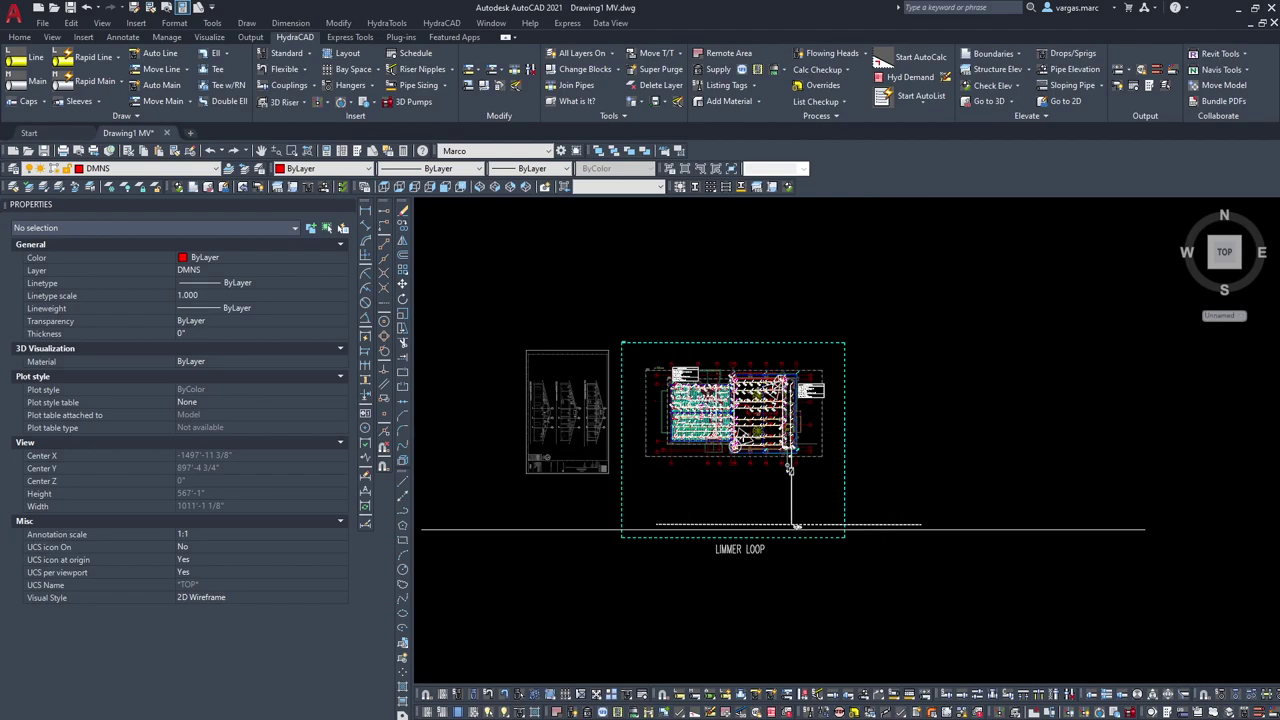
# Step: Examine the sprinkler plan, focusing on the underground supply main and FDC piping near grid 3
pyautogui.scroll(2, 750, 430)
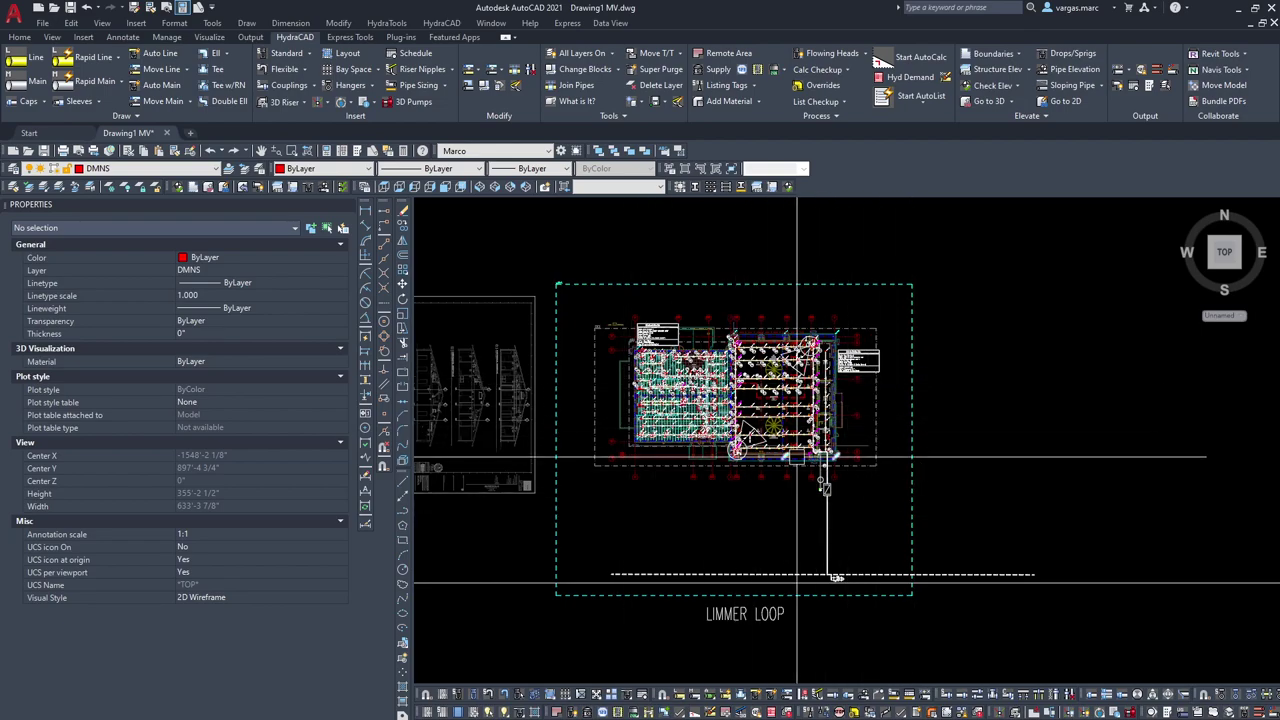
pyautogui.scroll(2, 790, 445)
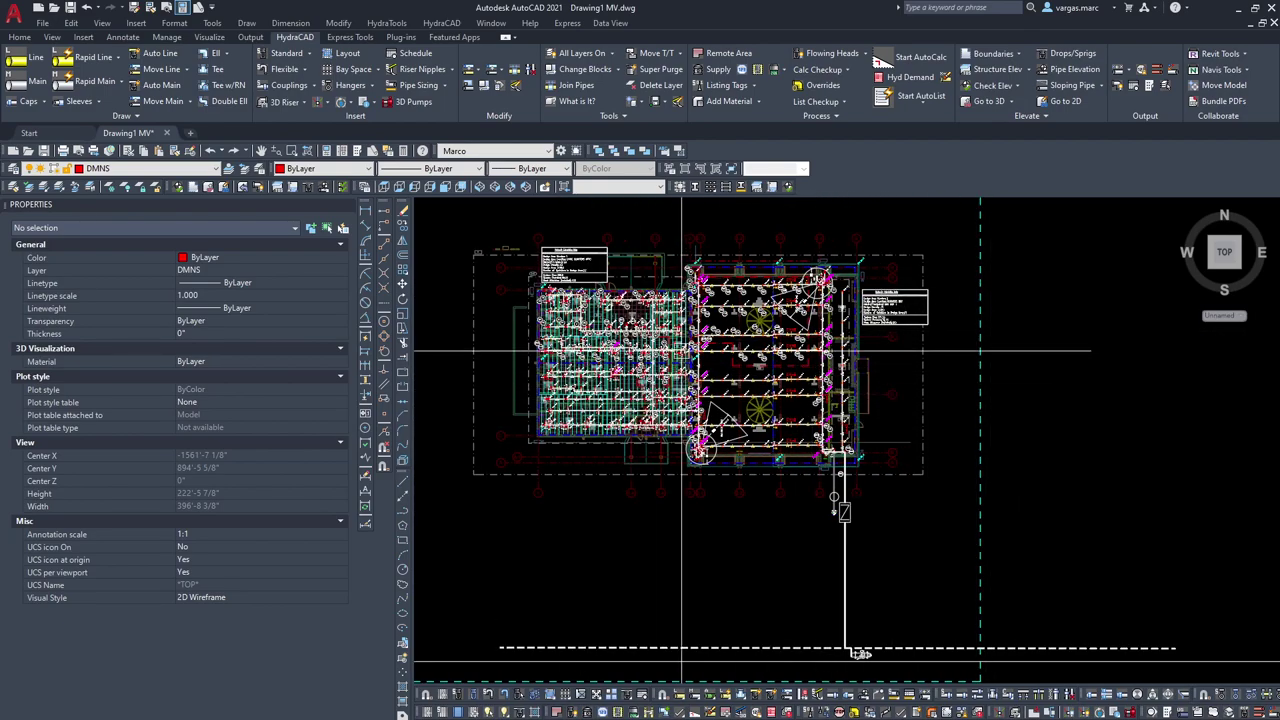
pyautogui.scroll(2, 665, 341)
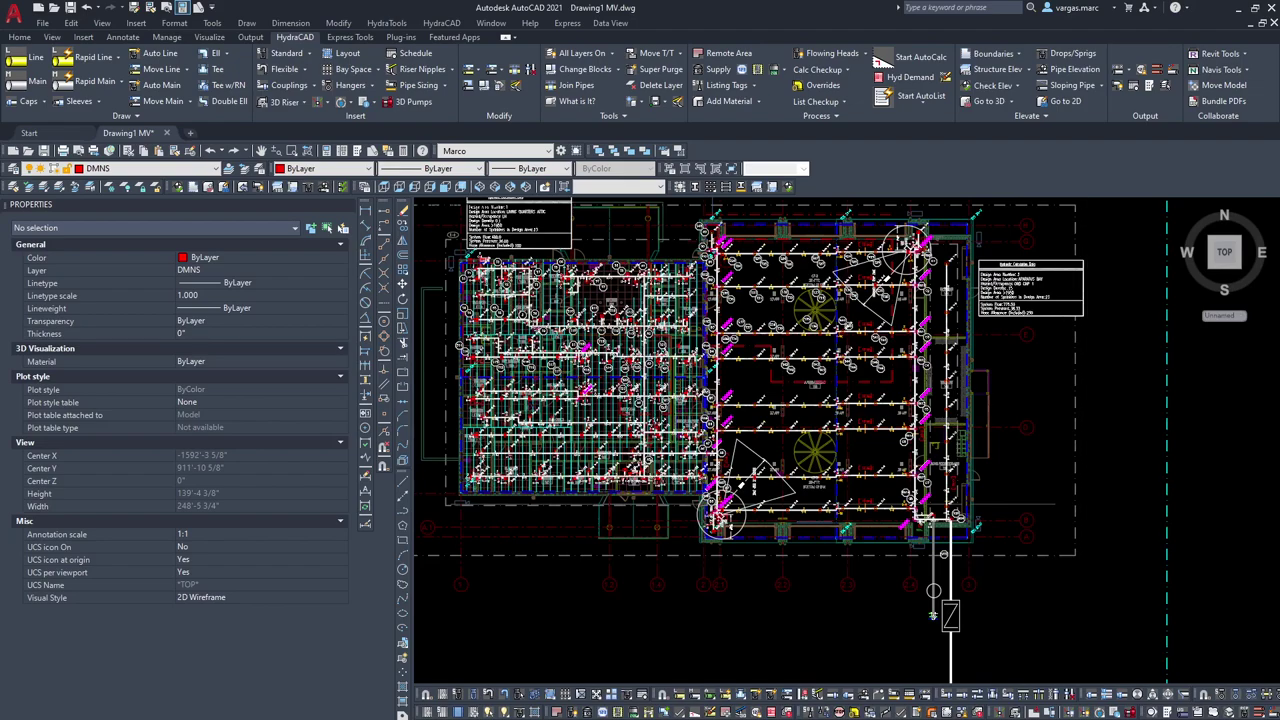
pyautogui.scroll(4, 970, 620)
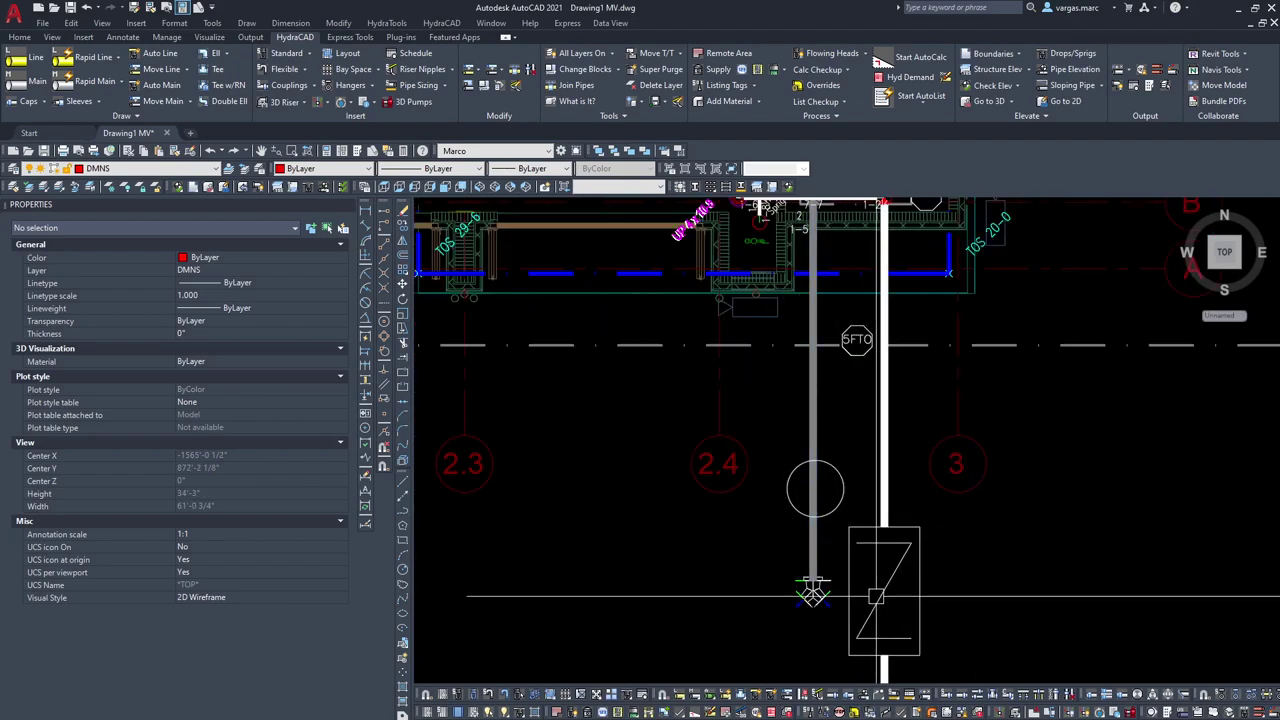
pyautogui.scroll(-3, 880, 570)
pyautogui.moveTo(914, 490); pyautogui.dragTo(863, 618, button='middle')
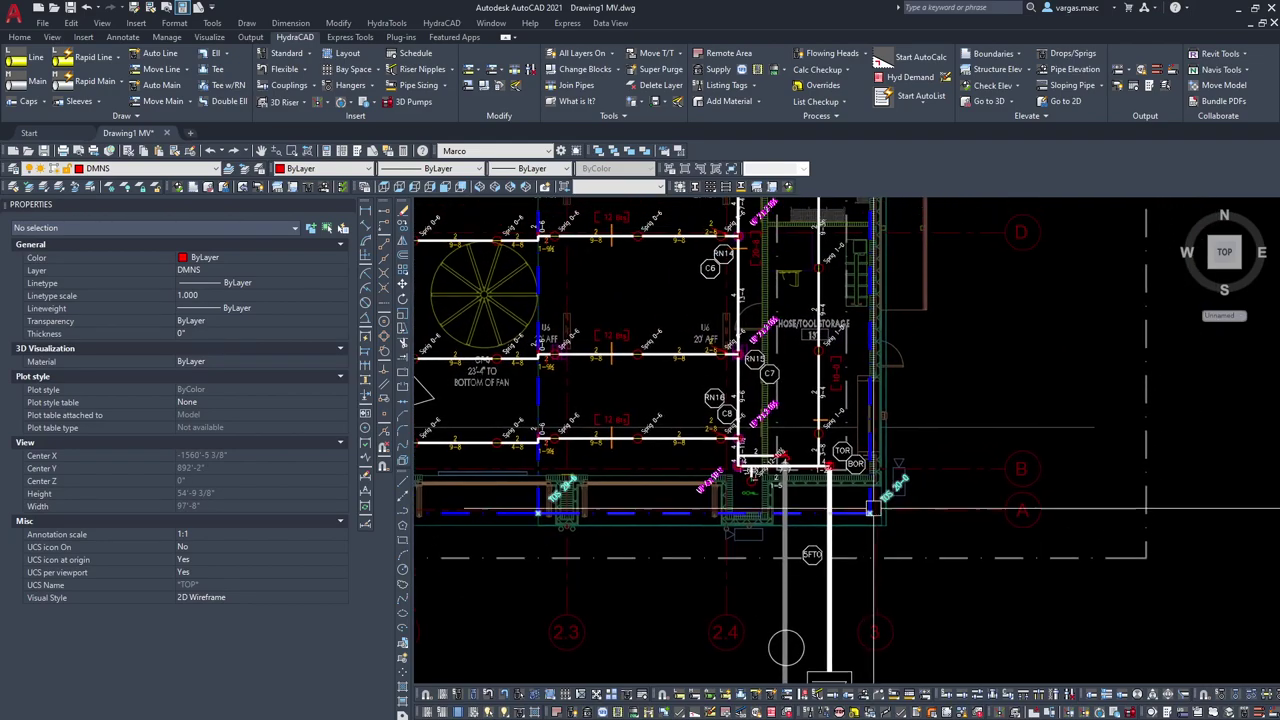
pyautogui.scroll(-10, 878, 463)
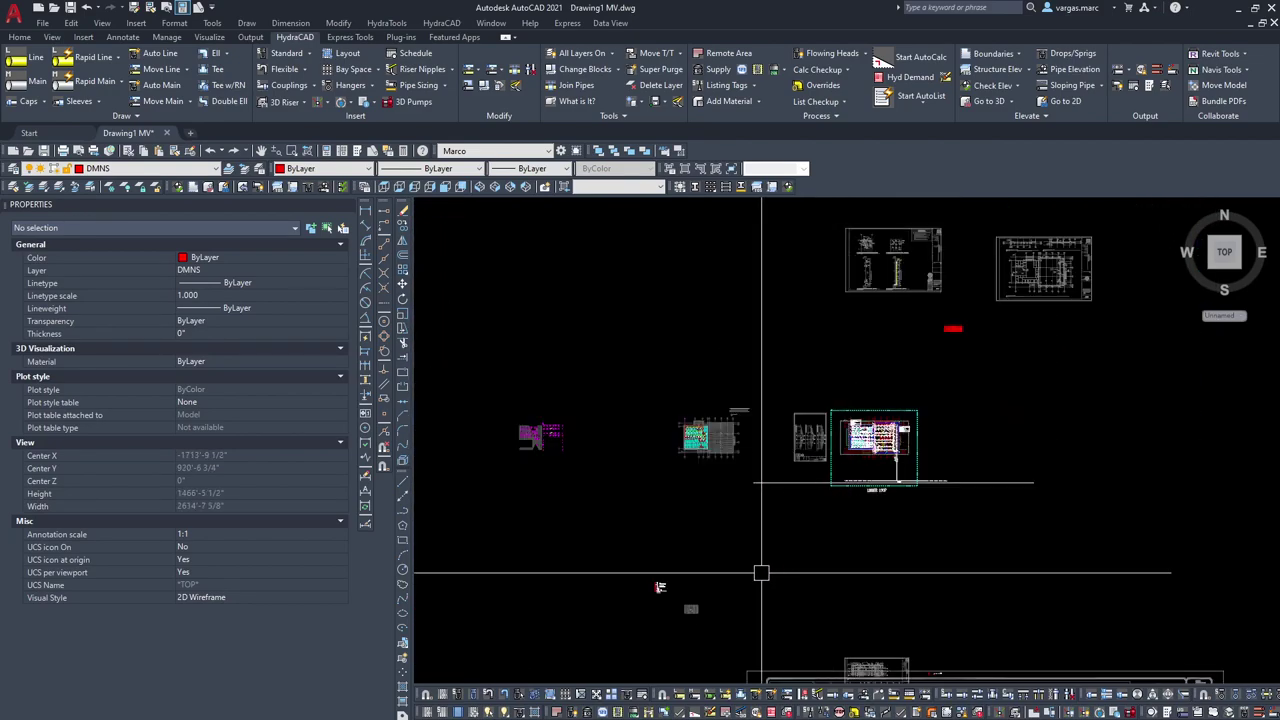
# Step: Examine the riser detail, its numbered legend, and the main riser and FDC connection assembly
pyautogui.scroll(10, 658, 590)
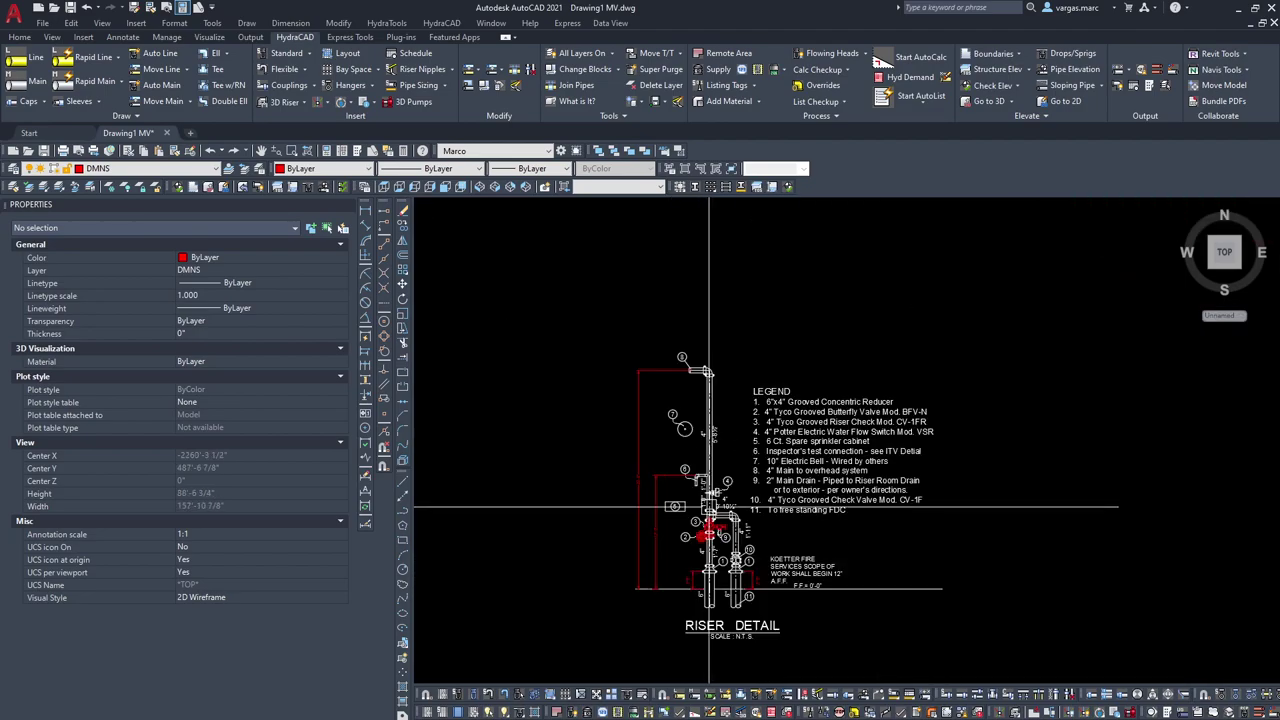
pyautogui.scroll(2, 710, 507)
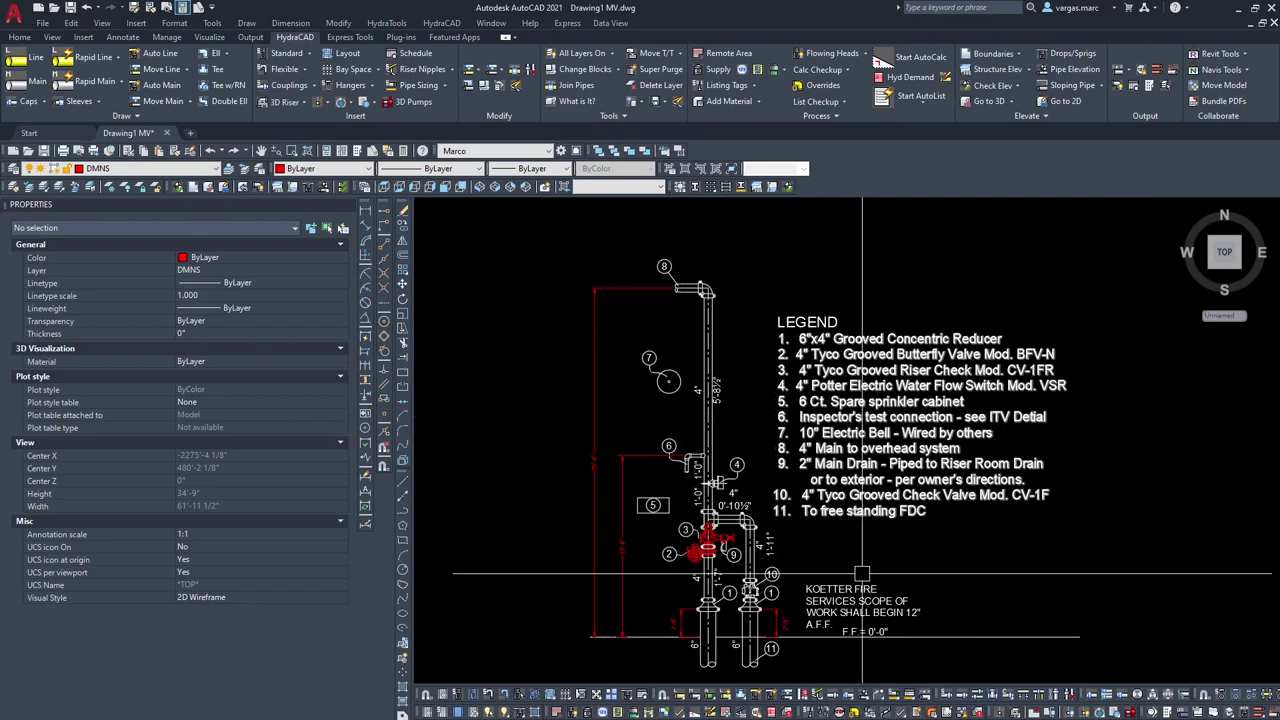
pyautogui.scroll(2, 705, 570)
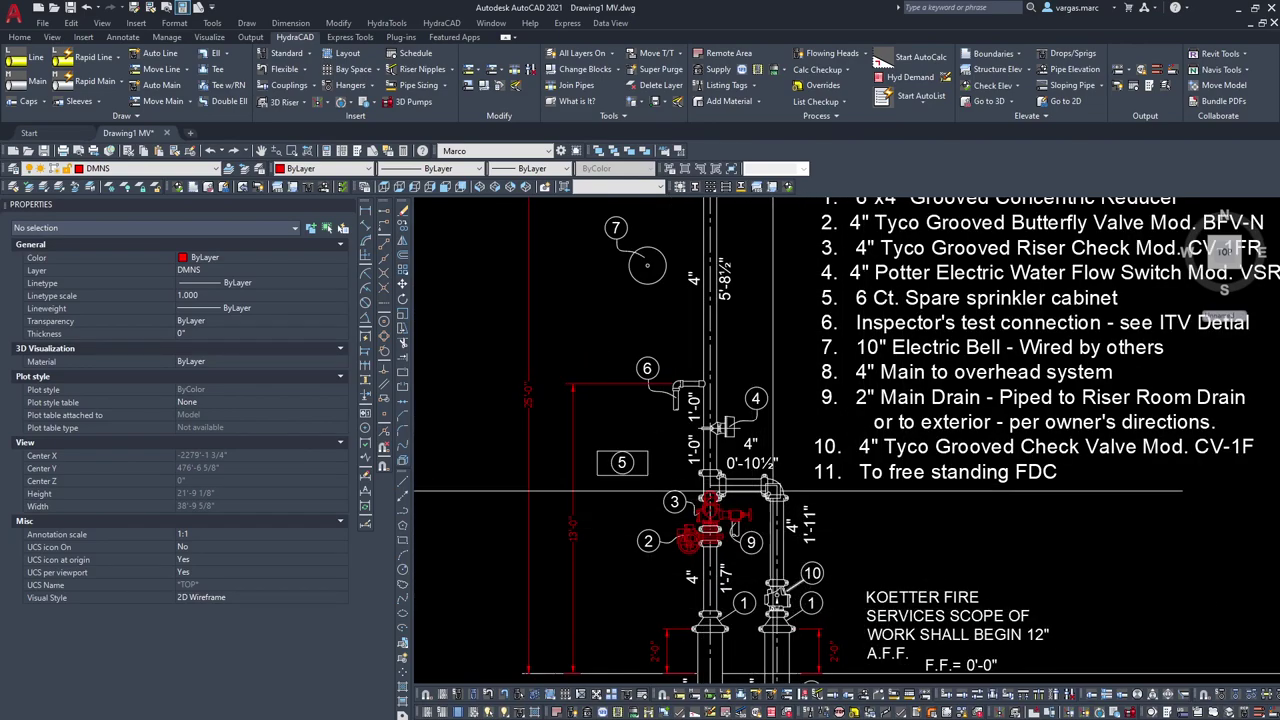
pyautogui.moveTo(641, 365); pyautogui.dragTo(679, 556, button='middle')
pyautogui.moveTo(748, 528)
pyautogui.mouseDown(button='middle')
pyautogui.moveTo(742, 452)
pyautogui.moveTo(680, 295)
pyautogui.mouseUp(button='middle')
pyautogui.scroll(4, 679, 470)
pyautogui.scroll(-2, 686, 465)
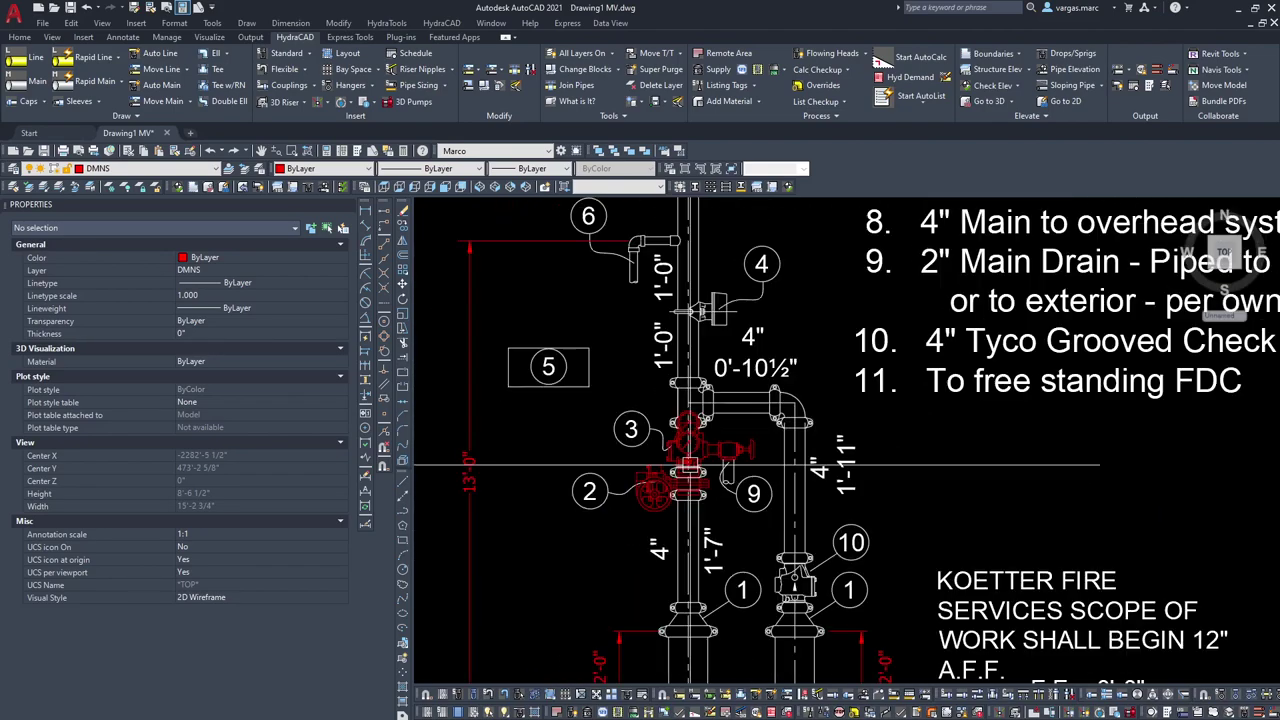
# Step: Compare the riser location and FDC piping on the sprinkler plan with the assembly in the riser detail
pyautogui.scroll(-6, 856, 460)
pyautogui.moveTo(958, 401); pyautogui.dragTo(591, 583, button='middle')
pyautogui.scroll(-2, 598, 575)
pyautogui.moveTo(966, 365); pyautogui.dragTo(774, 523, button='middle')
pyautogui.scroll(8, 962, 420)
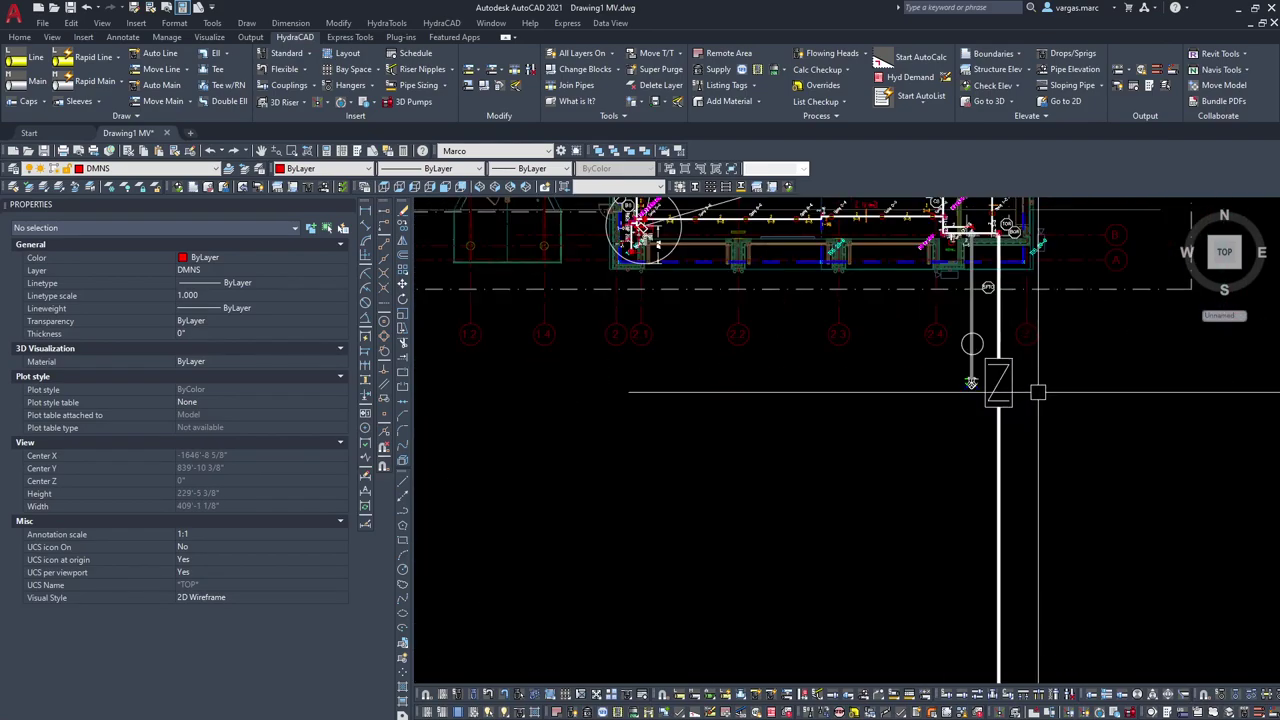
pyautogui.scroll(-3, 814, 457)
pyautogui.scroll(3, 1014, 354)
pyautogui.scroll(-5, 620, 523)
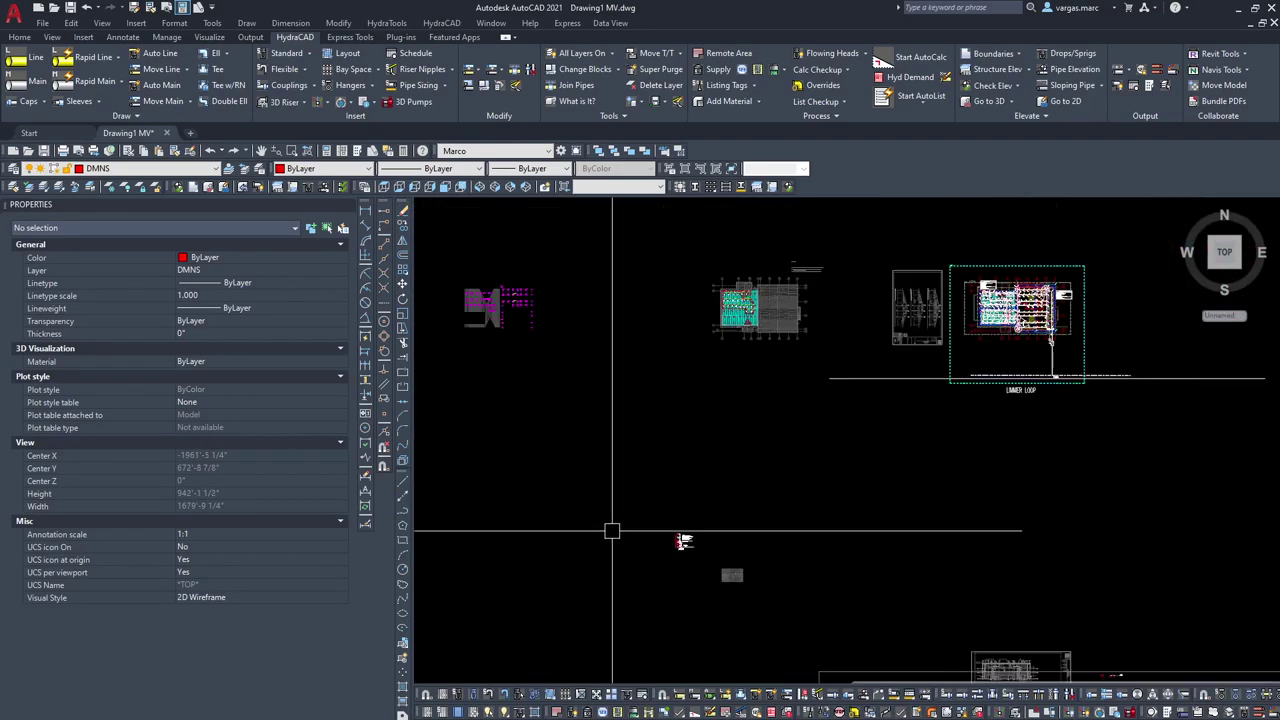
pyautogui.scroll(10, 696, 537)
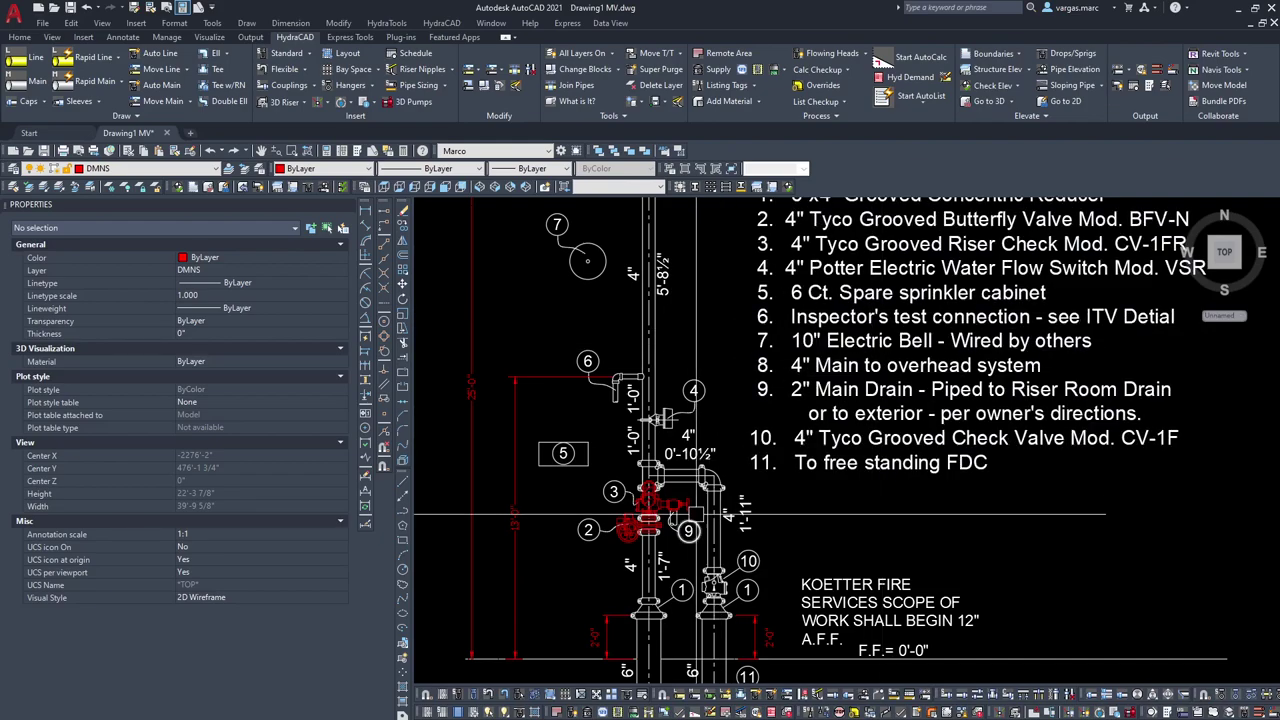
pyautogui.scroll(-5, 667, 478)
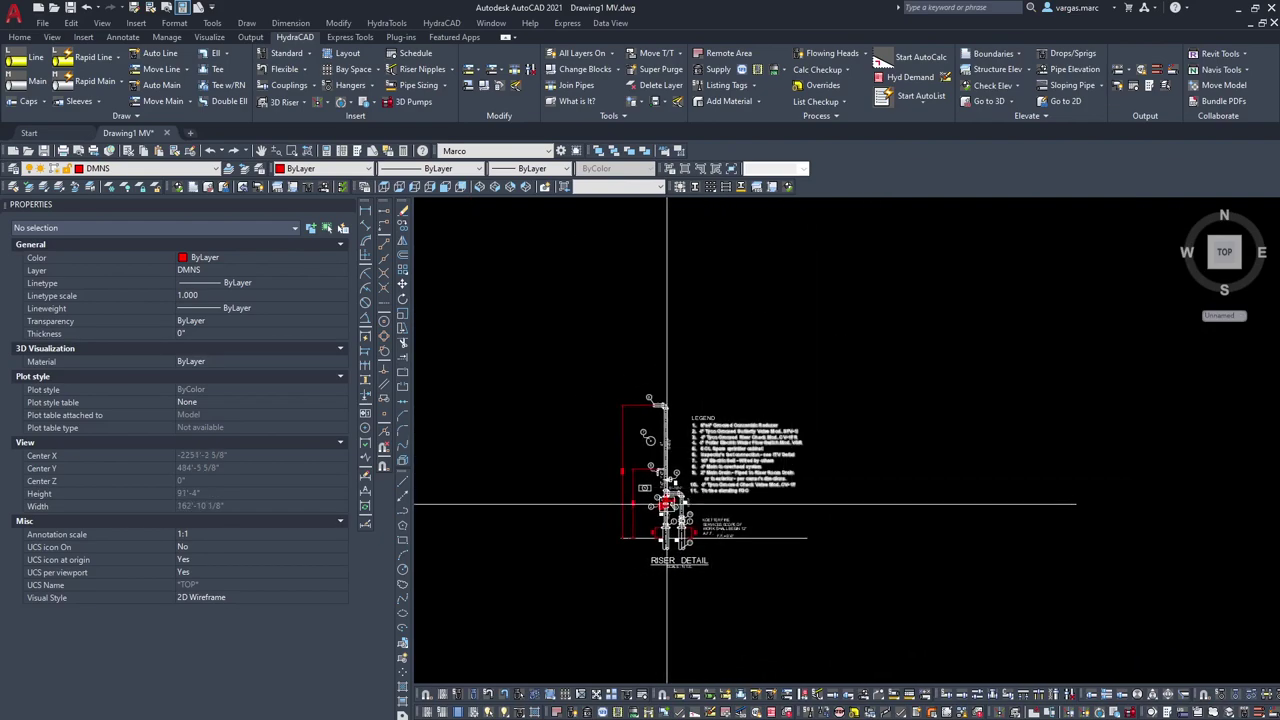
pyautogui.scroll(5, 686, 482)
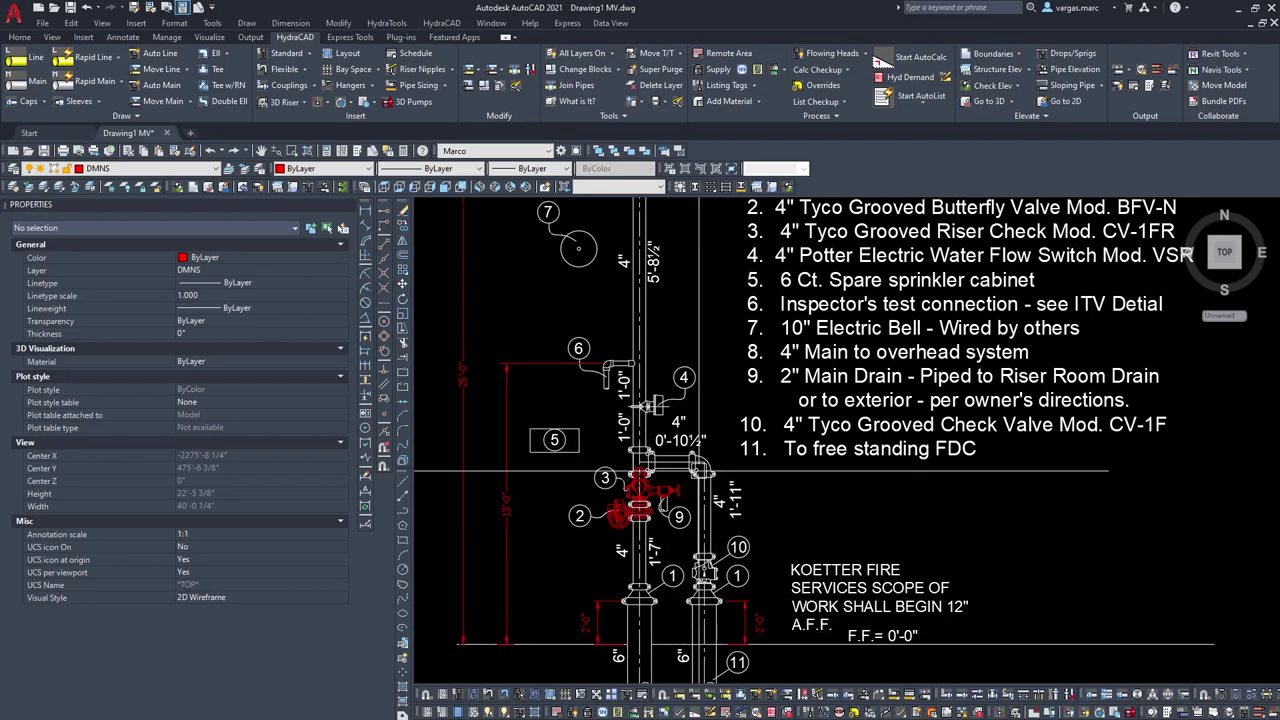
pyautogui.scroll(-5, 697, 463)
pyautogui.moveTo(866, 393); pyautogui.dragTo(666, 506, button='middle')
pyautogui.scroll(-4, 670, 502)
pyautogui.moveTo(920, 381); pyautogui.dragTo(568, 581, button='middle')
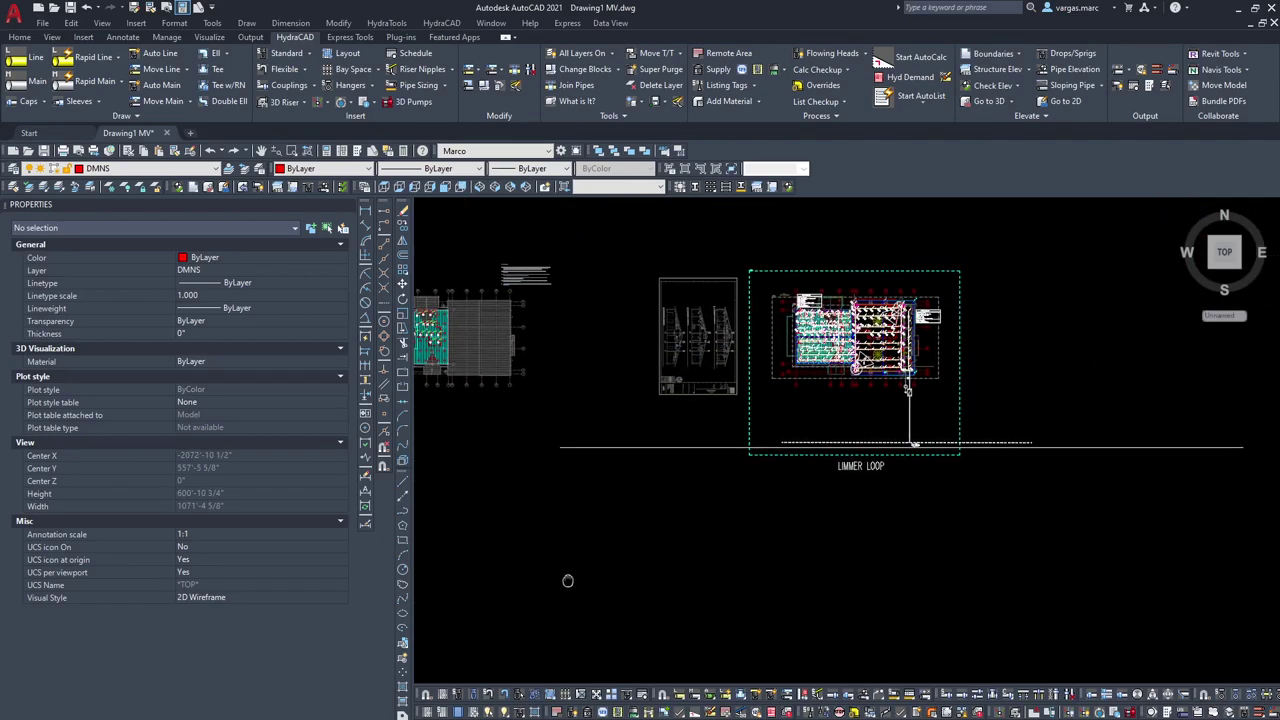
pyautogui.scroll(15, 908, 390)
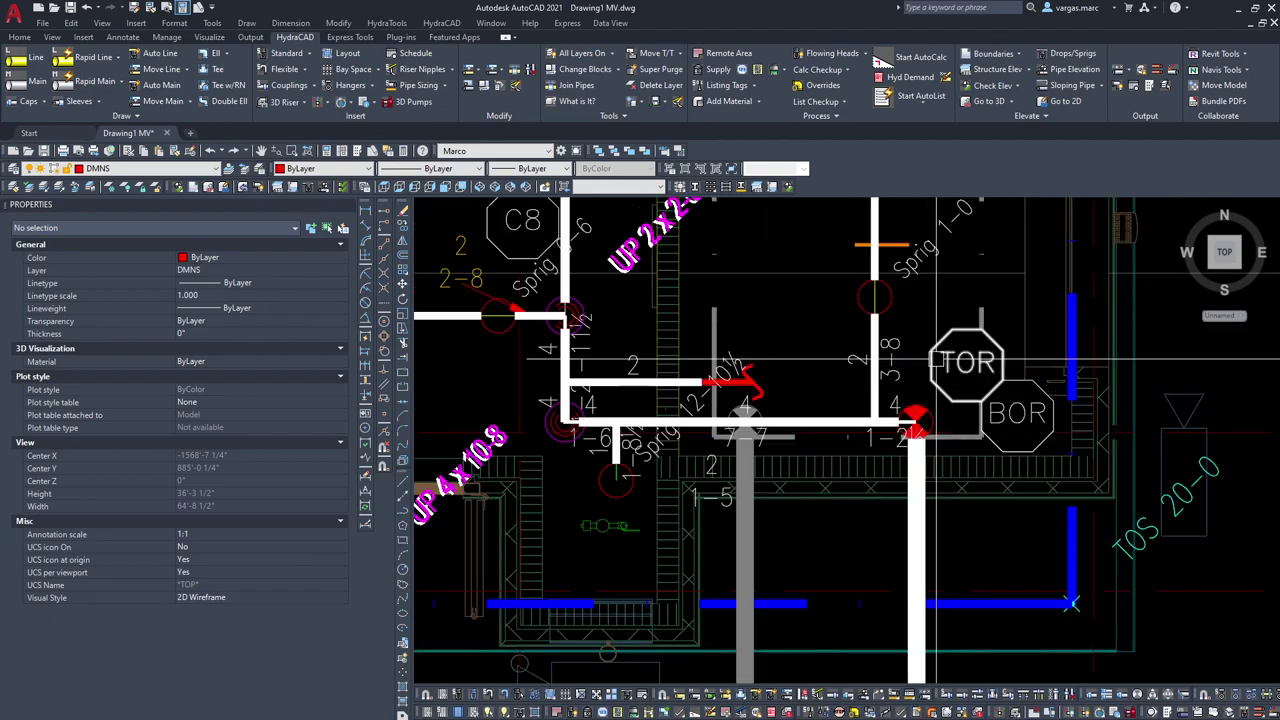
pyautogui.keyDown('shift'); pyautogui.rightClick(772, 431); pyautogui.keyUp('shift')
pyautogui.click(802, 487)
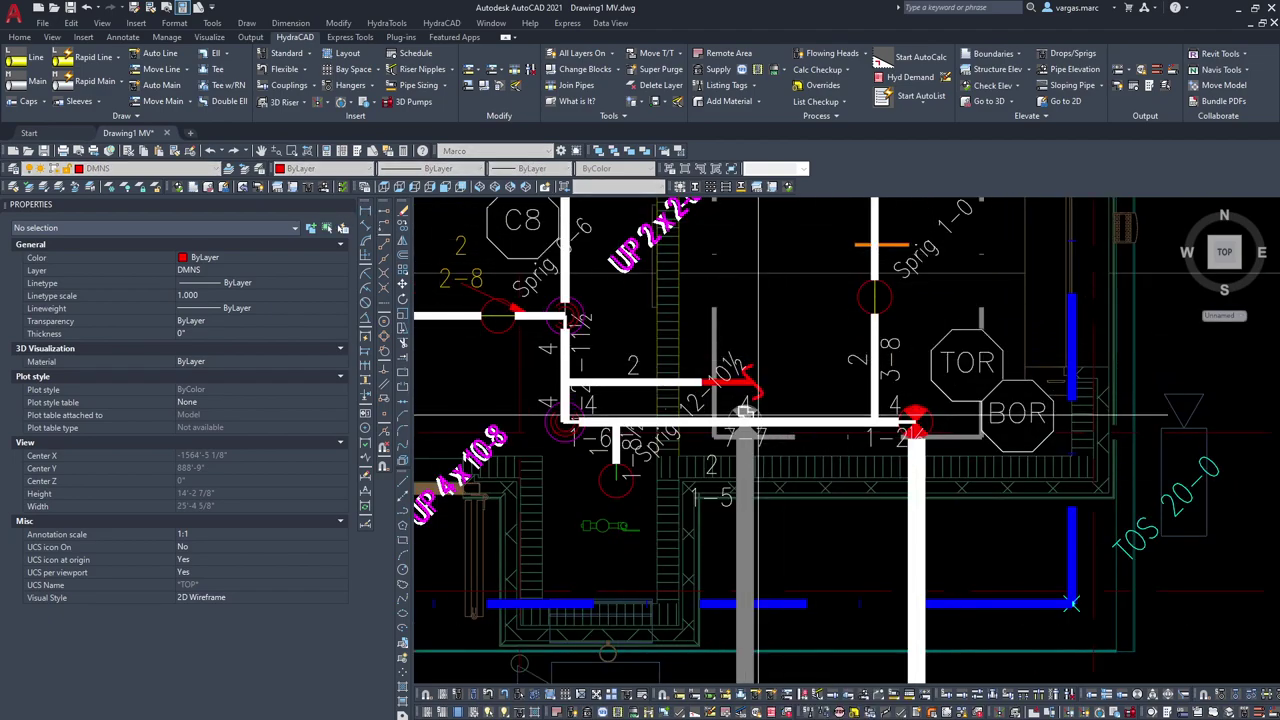
pyautogui.scroll(4, 746, 416)
pyautogui.keyDown('shift'); pyautogui.rightClick(768, 398); pyautogui.keyUp('shift')
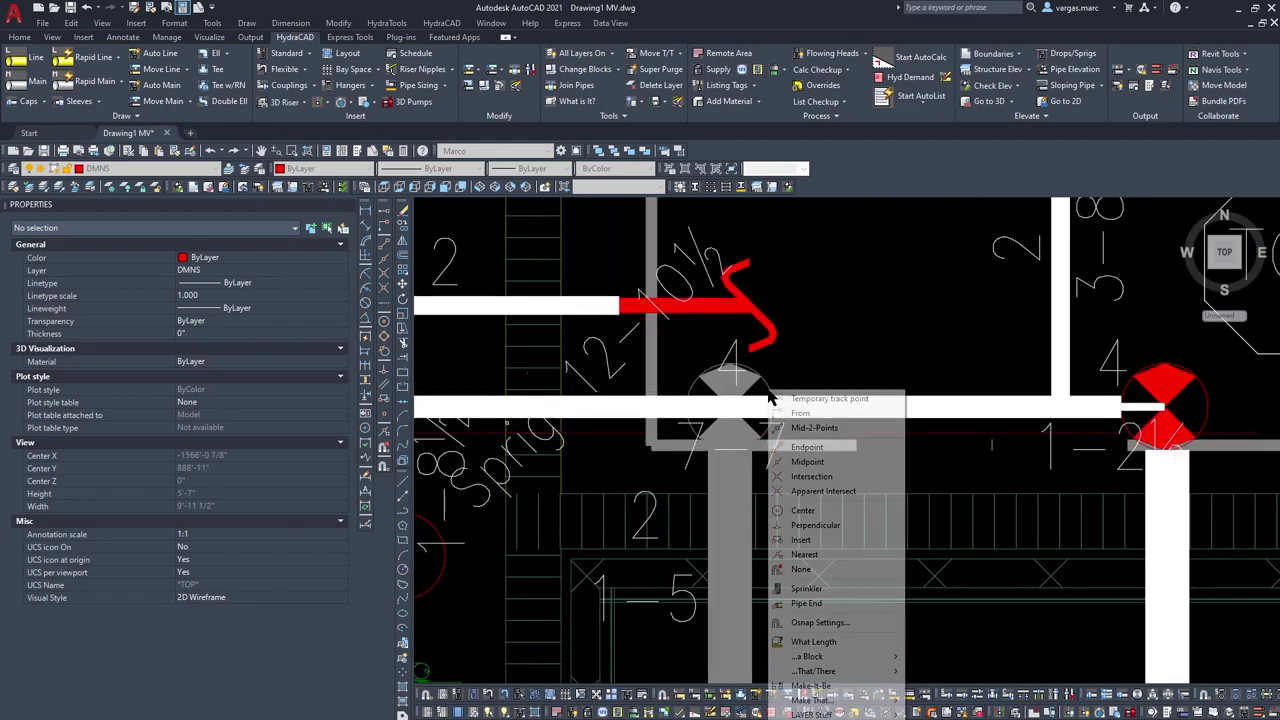
pyautogui.press('Escape')
pyautogui.keyDown('shift'); pyautogui.rightClick(768, 386); pyautogui.keyUp('shift')
pyautogui.press('Escape')
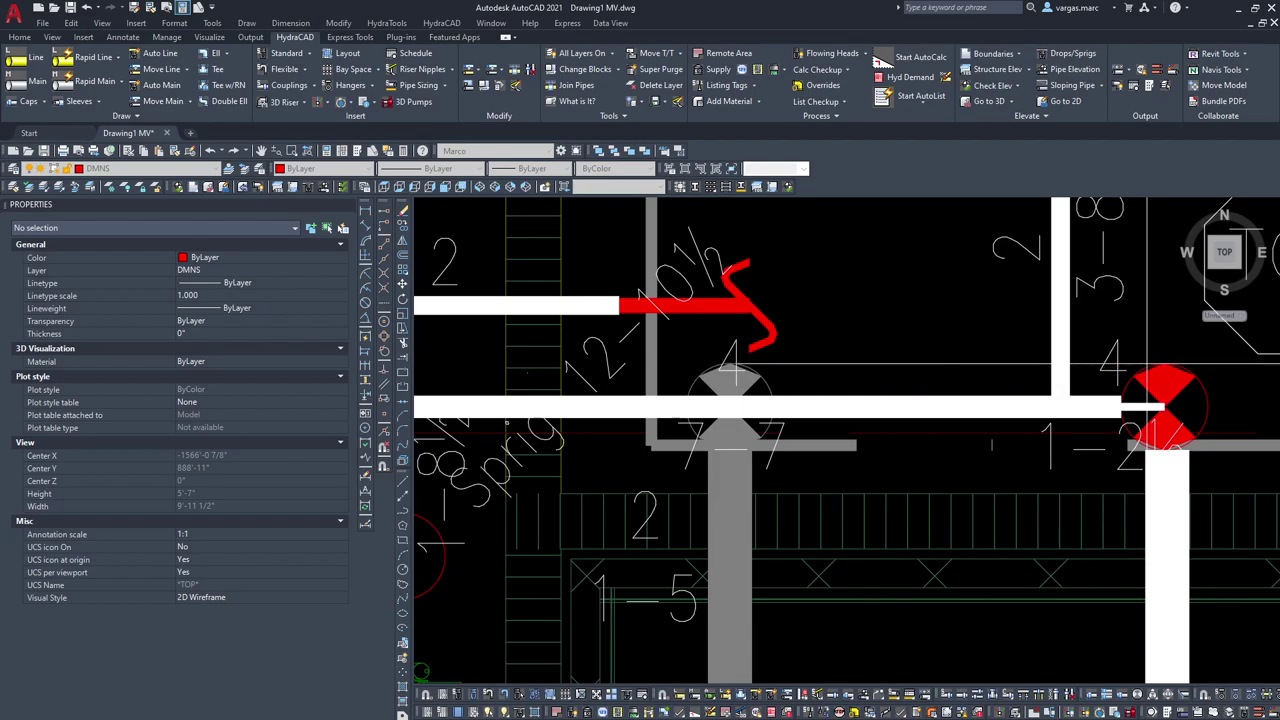
pyautogui.scroll(-2, 1232, 672)
pyautogui.press('Escape')
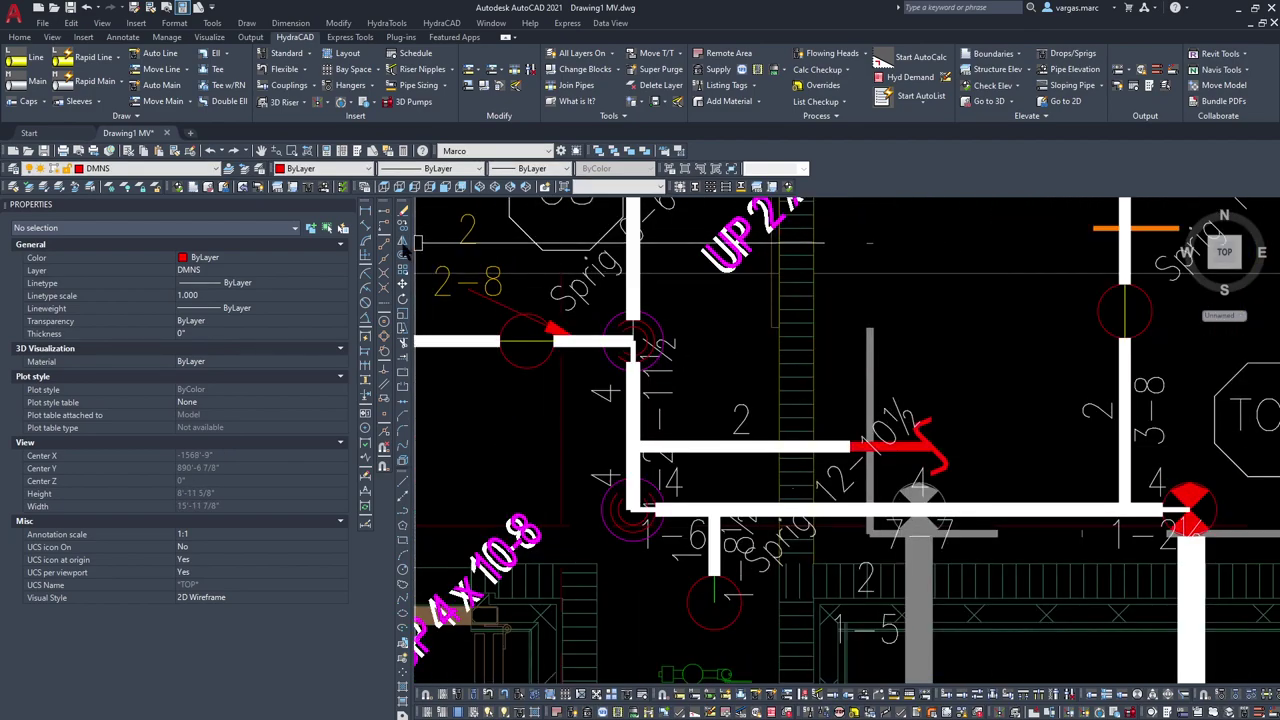
# Step: Dimension the horizontal distance between the centers of the grey FDC riser and the main supply riser, placing the dimension below the building wall line
pyautogui.click(368, 212)
pyautogui.keyDown('shift'); pyautogui.rightClick(983, 409); pyautogui.keyUp('shift')
pyautogui.click(1020, 542)
pyautogui.click(918, 507)
pyautogui.keyDown('shift'); pyautogui.rightClick(1143, 459); pyautogui.keyUp('shift')
pyautogui.click(1172, 284)
pyautogui.click(1184, 509)
pyautogui.scroll(-2, 1082, 617)
pyautogui.moveTo(1082, 617); pyautogui.dragTo(965, 427, button='middle')
pyautogui.click(958, 508)
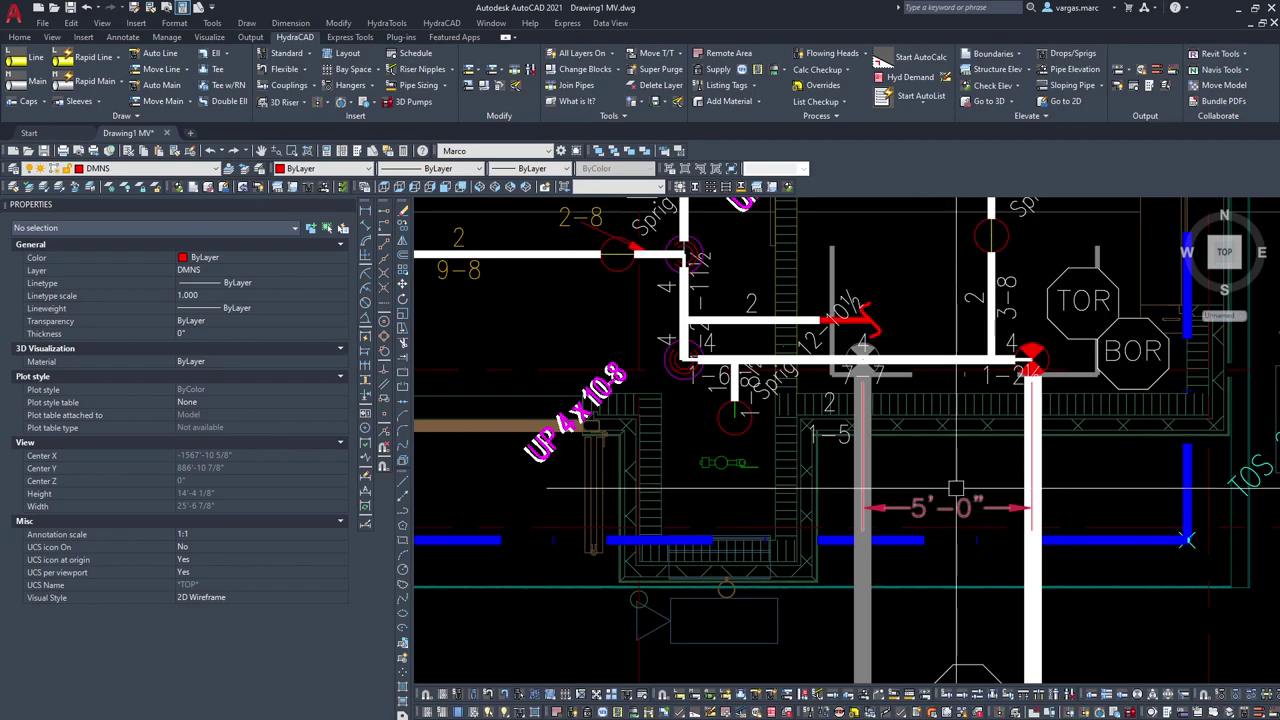
# Step: Review the spacing of the two risers on the plan against the pipe arrangement in the riser detail
pyautogui.scroll(-8, 958, 580)
pyautogui.scroll(6, 968, 468)
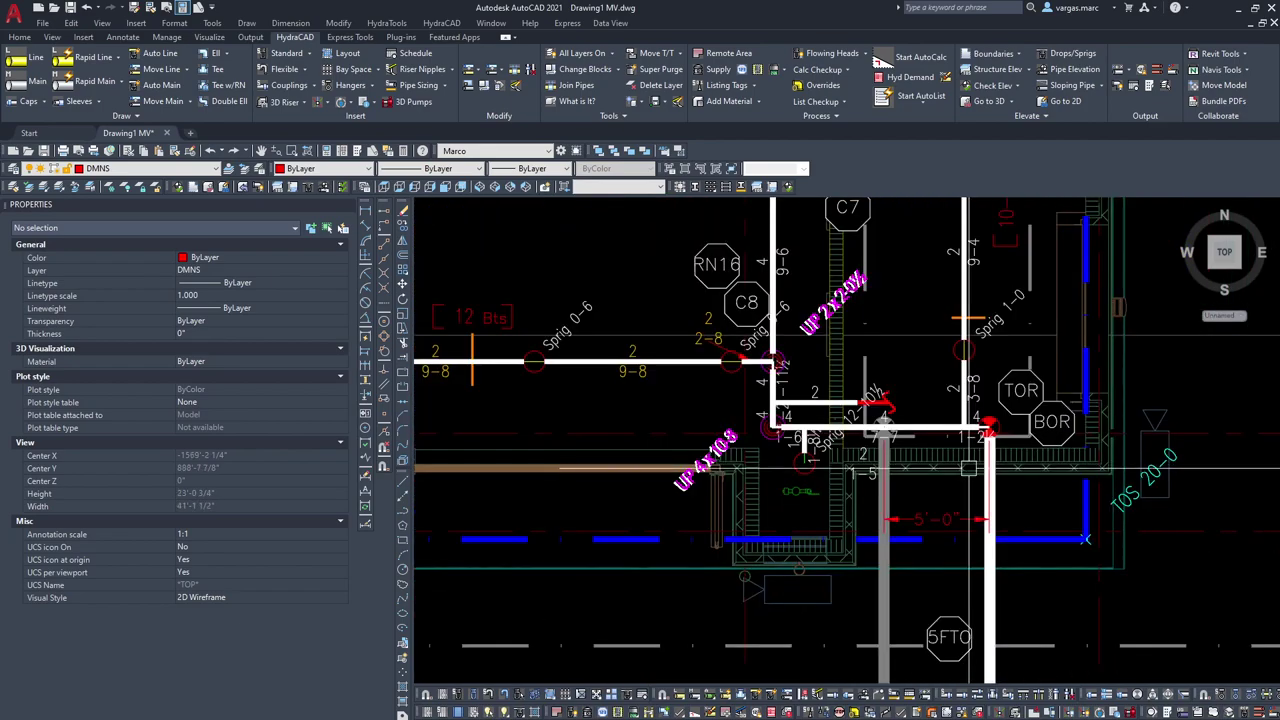
pyautogui.scroll(-7, 968, 468)
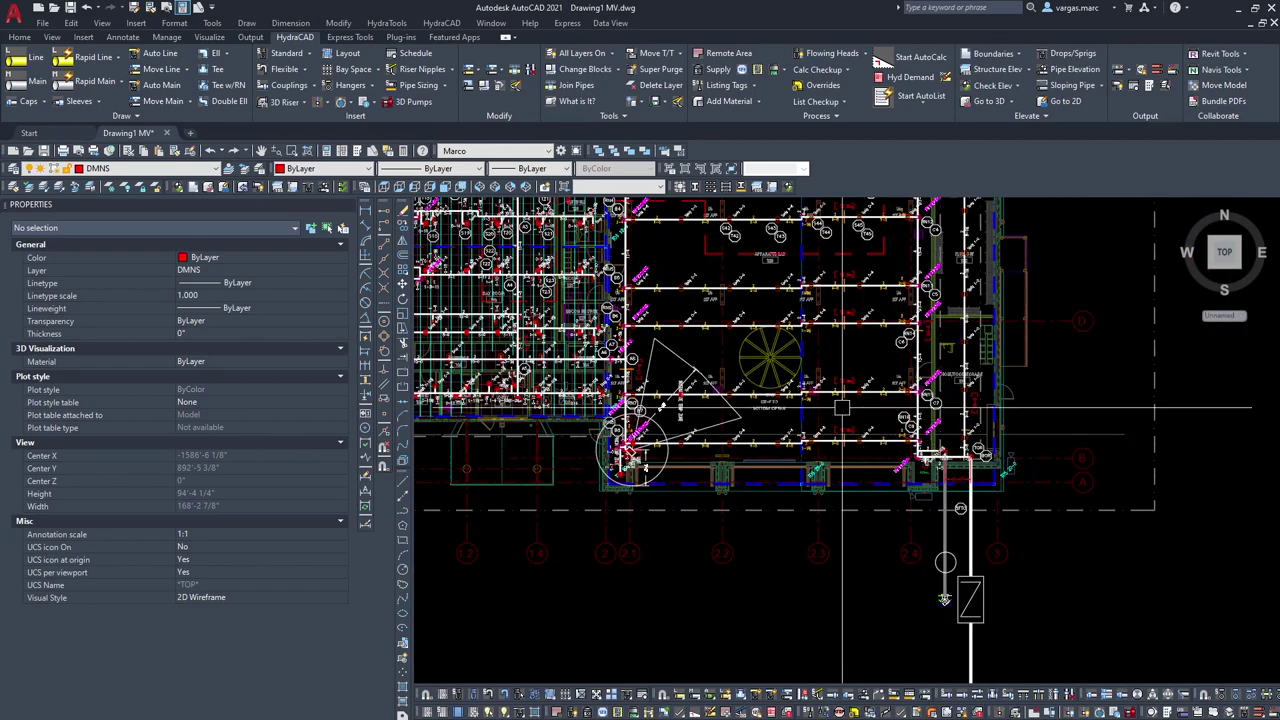
pyautogui.moveTo(678, 483); pyautogui.dragTo(922, 393, button='middle')
pyautogui.scroll(-2, 922, 393)
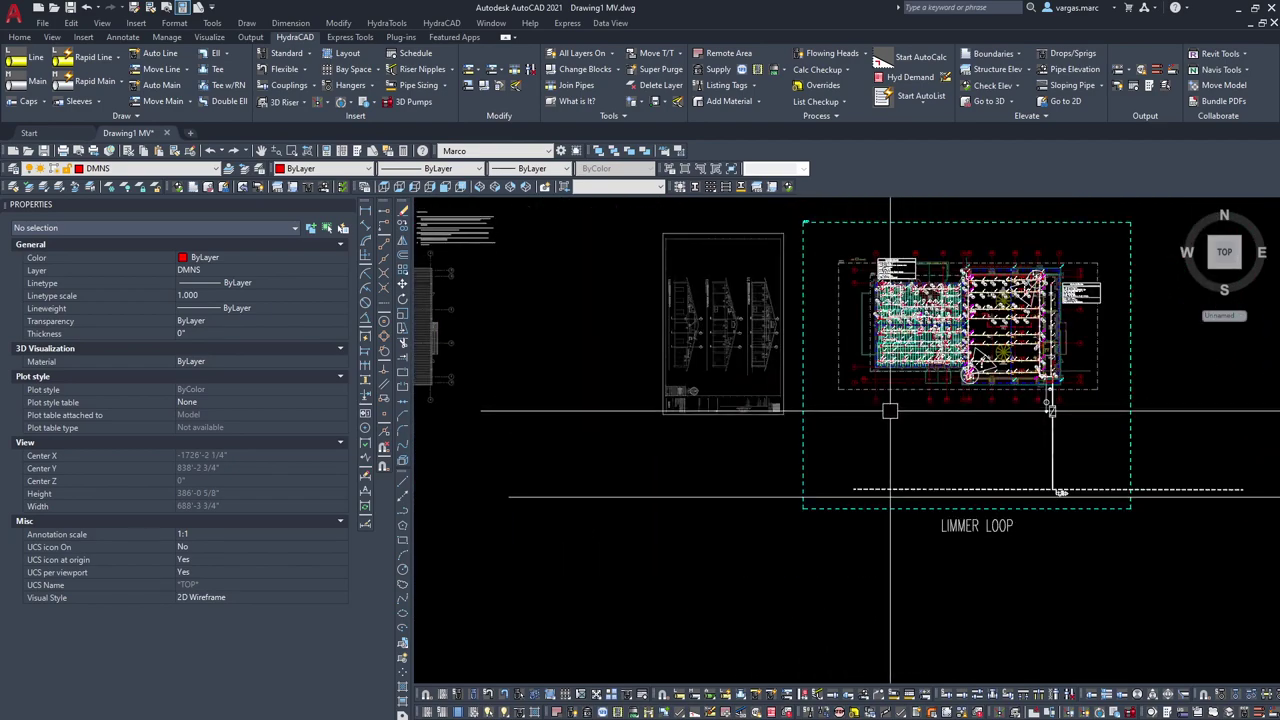
pyautogui.moveTo(717, 497); pyautogui.dragTo(858, 407, button='middle')
pyautogui.scroll(-2, 829, 414)
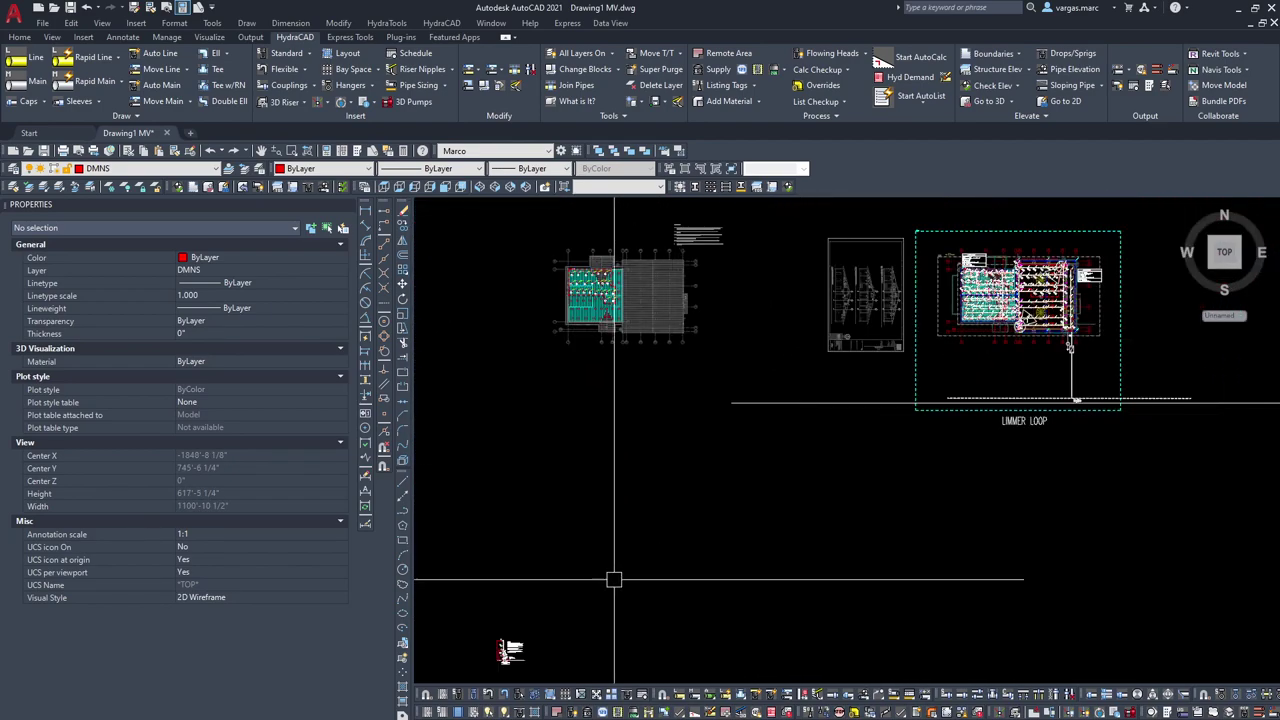
pyautogui.scroll(6, 803, 360)
pyautogui.scroll(6, 638, 470)
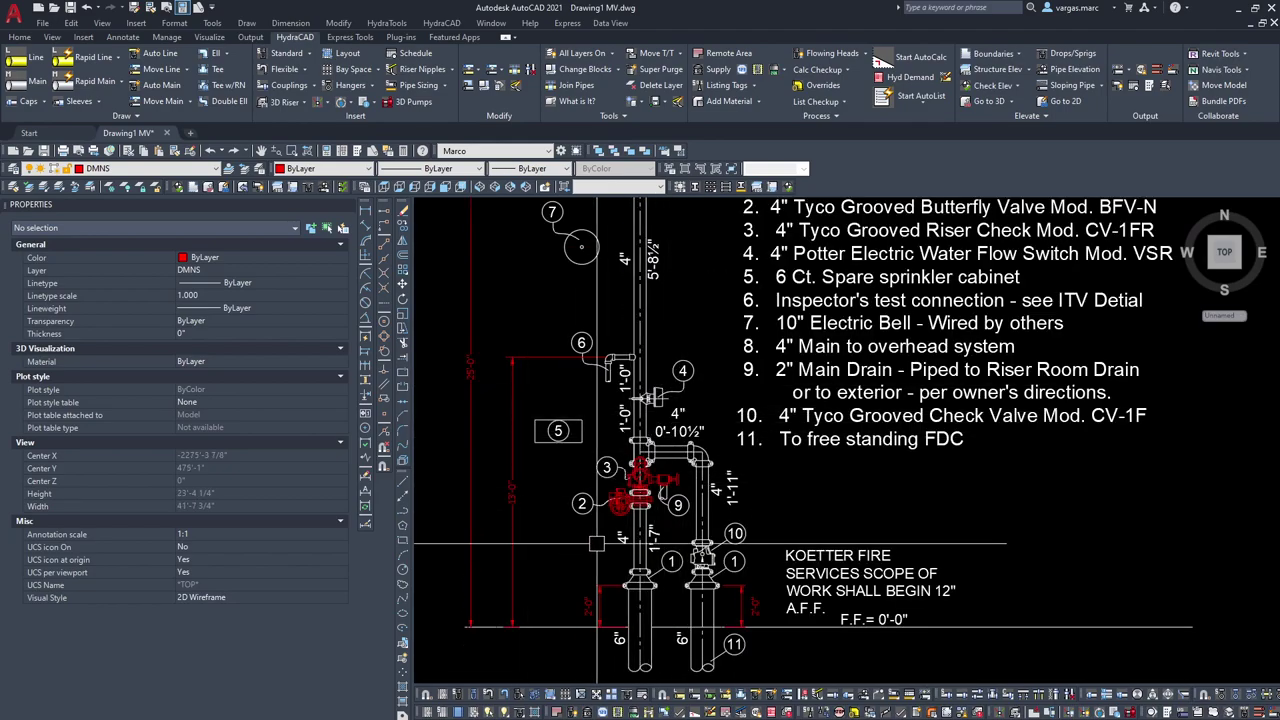
# Step: Examine the riser detail's reducers, butterfly valve, riser check, main drain, flow switch and inspector's test connection up the riser
pyautogui.scroll(3, 634, 584)
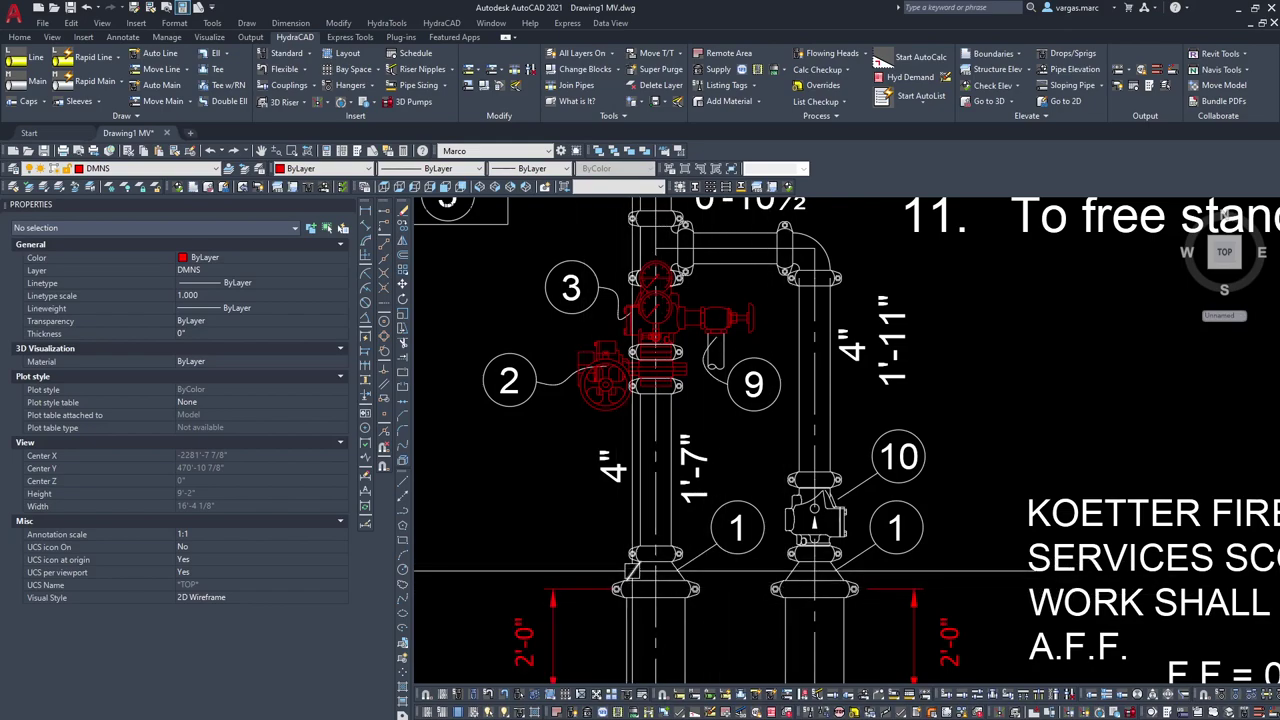
pyautogui.moveTo(629, 366)
pyautogui.mouseDown(button='middle')
pyautogui.moveTo(640, 464)
pyautogui.moveTo(579, 520)
pyautogui.mouseUp(button='middle')
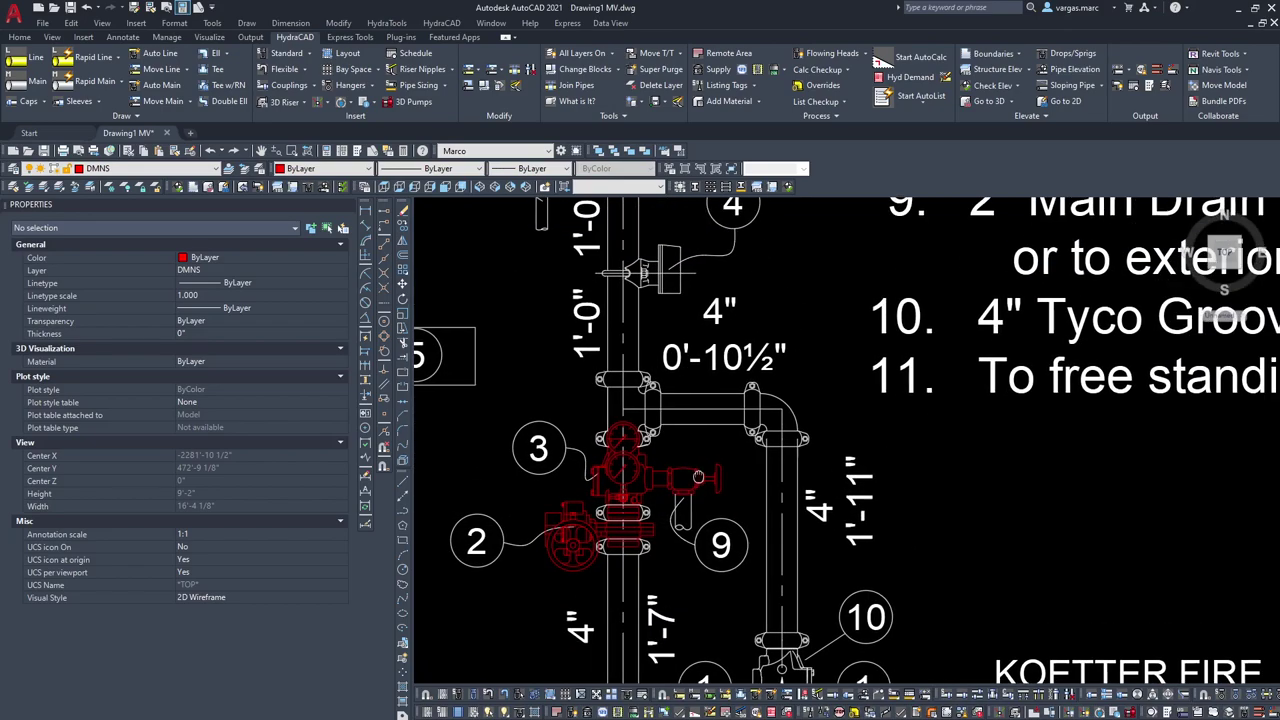
pyautogui.scroll(-2, 777, 474)
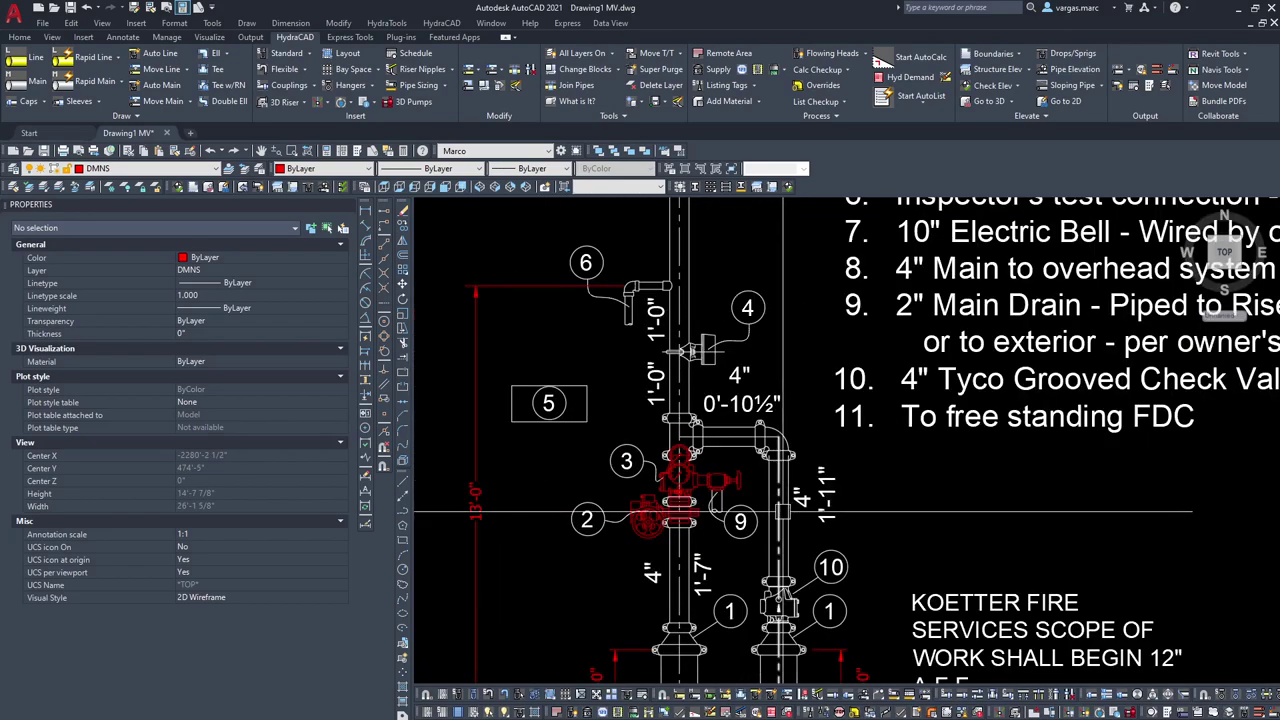
pyautogui.scroll(2, 690, 351)
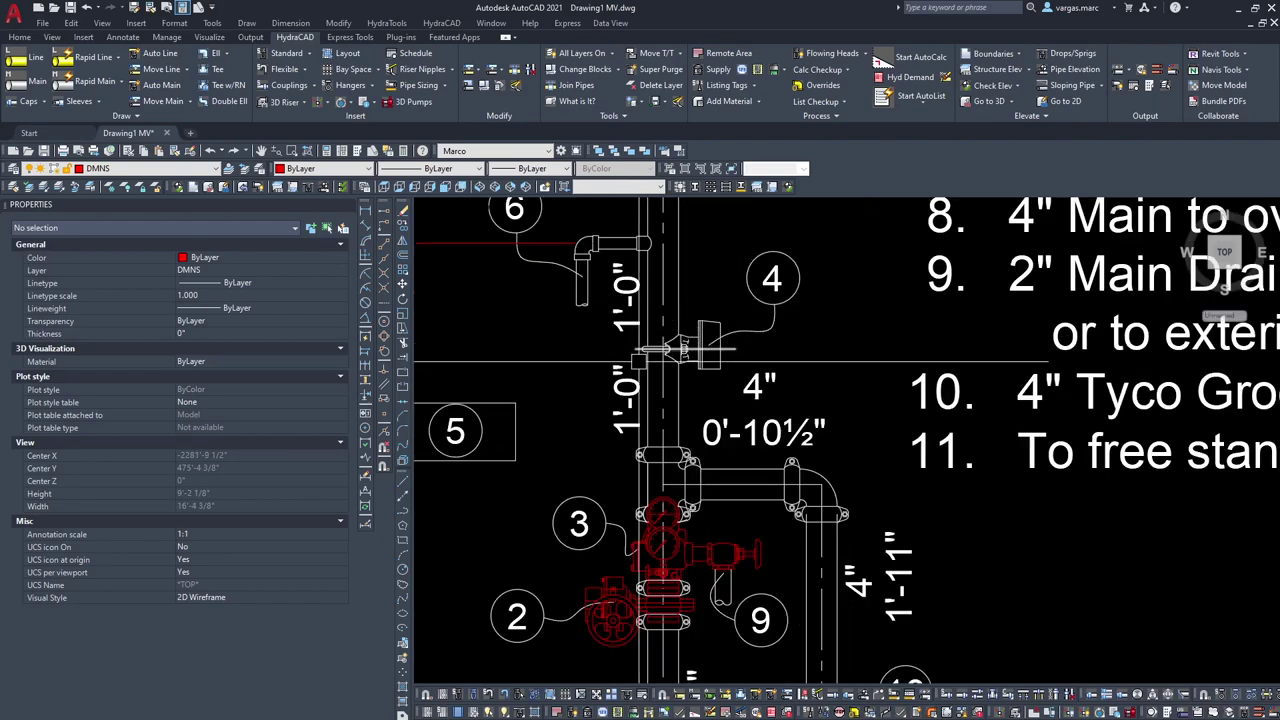
pyautogui.moveTo(699, 338); pyautogui.dragTo(703, 422, button='middle')
pyautogui.scroll(-2, 702, 398)
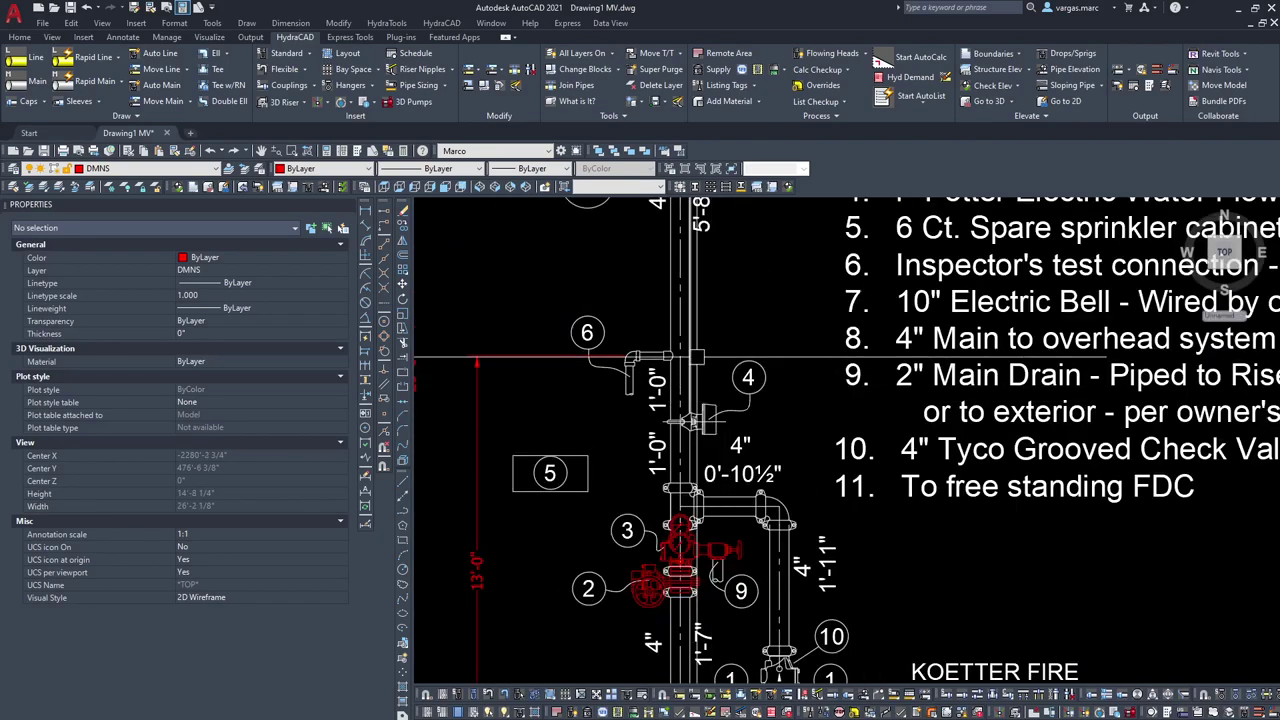
pyautogui.scroll(-2, 695, 300)
pyautogui.moveTo(712, 247)
pyautogui.mouseDown(button='middle')
pyautogui.moveTo(684, 457)
pyautogui.moveTo(702, 375)
pyautogui.mouseUp(button='middle')
pyautogui.scroll(-1, 668, 410)
pyautogui.scroll(-2, 697, 383)
pyautogui.scroll(2, 687, 374)
pyautogui.scroll(2, 688, 375)
# Step: Examine the electric bell symbol marked 7 beside the upper part of the riser in the riser detail
pyautogui.scroll(-5, 697, 357)
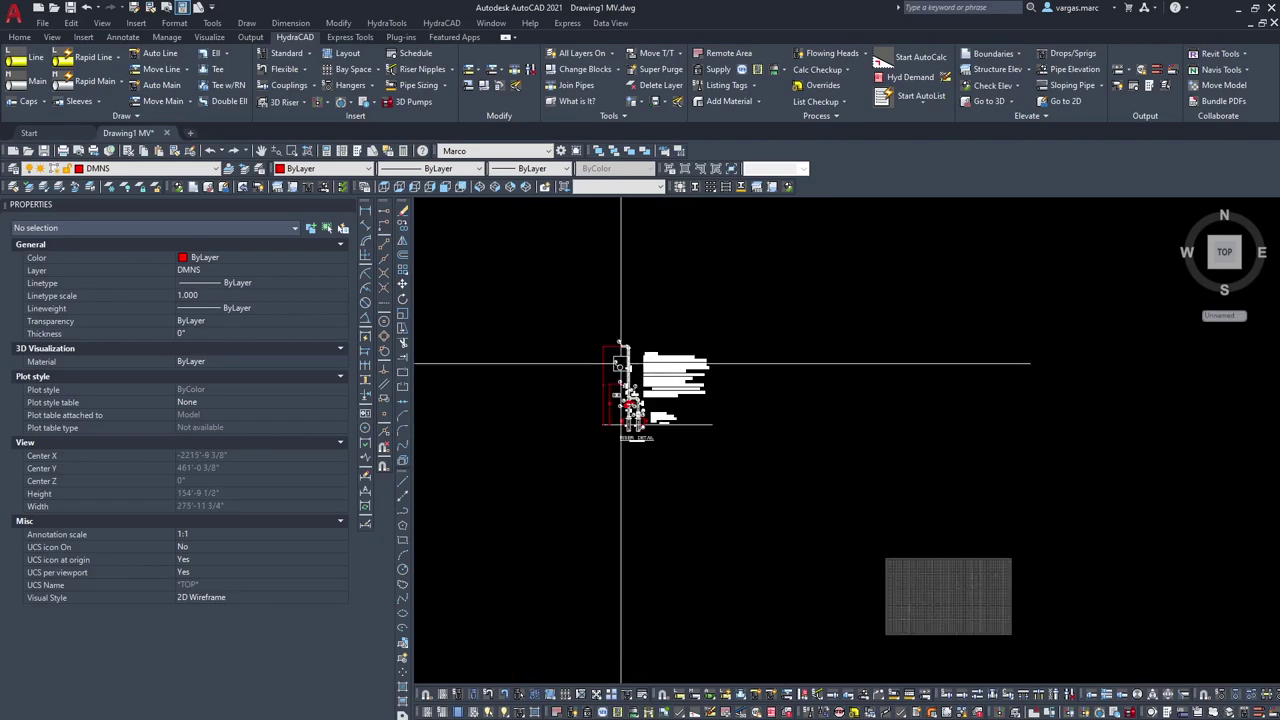
pyautogui.scroll(5, 614, 357)
pyautogui.scroll(3, 614, 357)
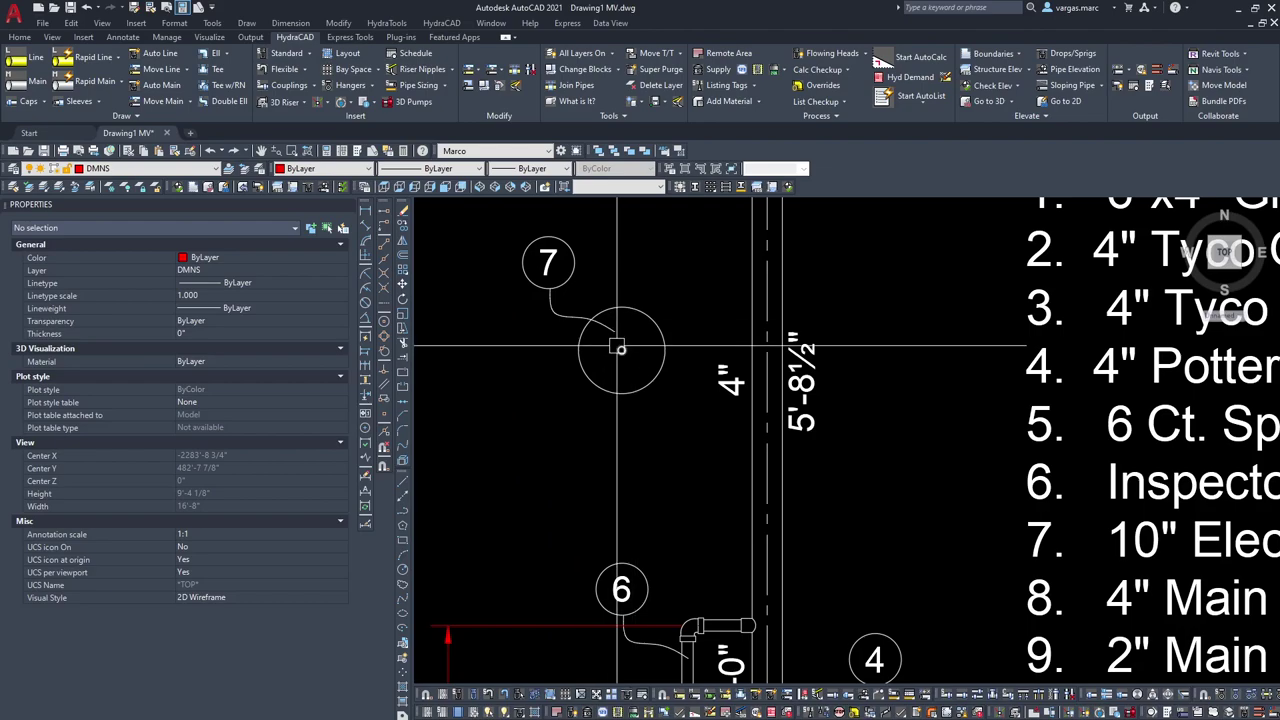
pyautogui.click(649, 382)
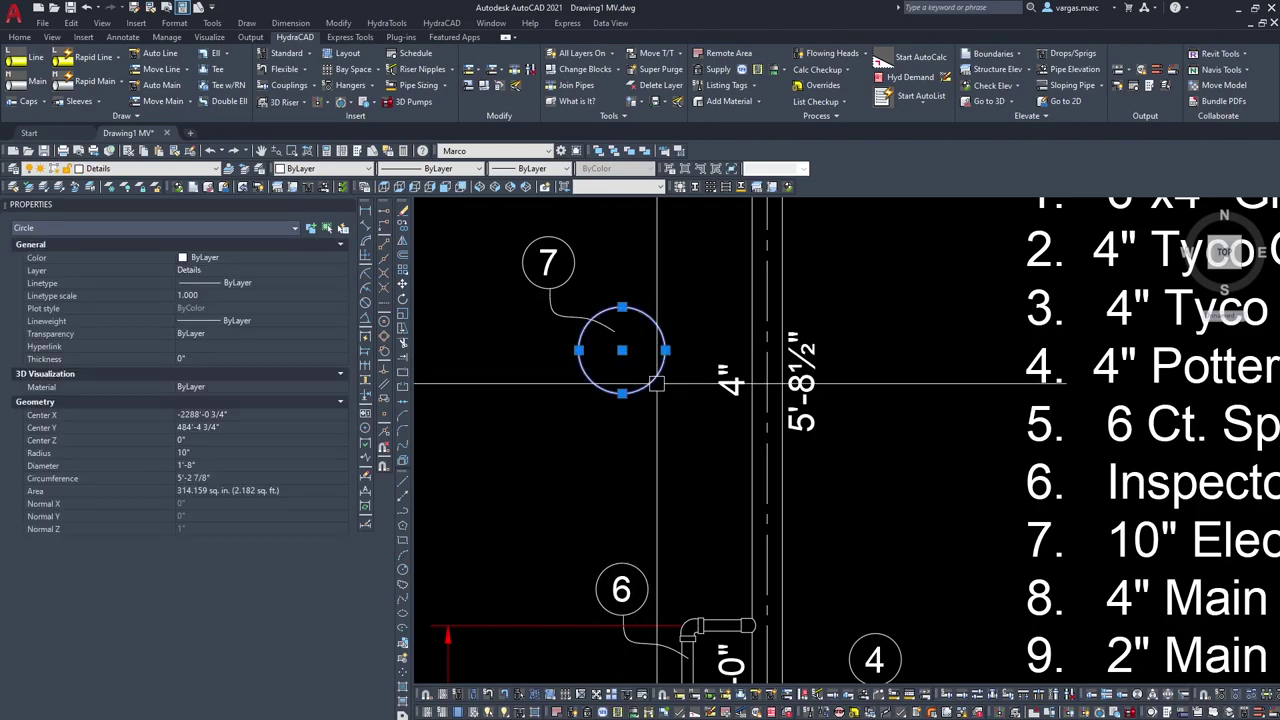
pyautogui.scroll(-7, 670, 384)
pyautogui.press('Escape')
pyautogui.scroll(-10, 742, 393)
pyautogui.scroll(-4, 838, 388)
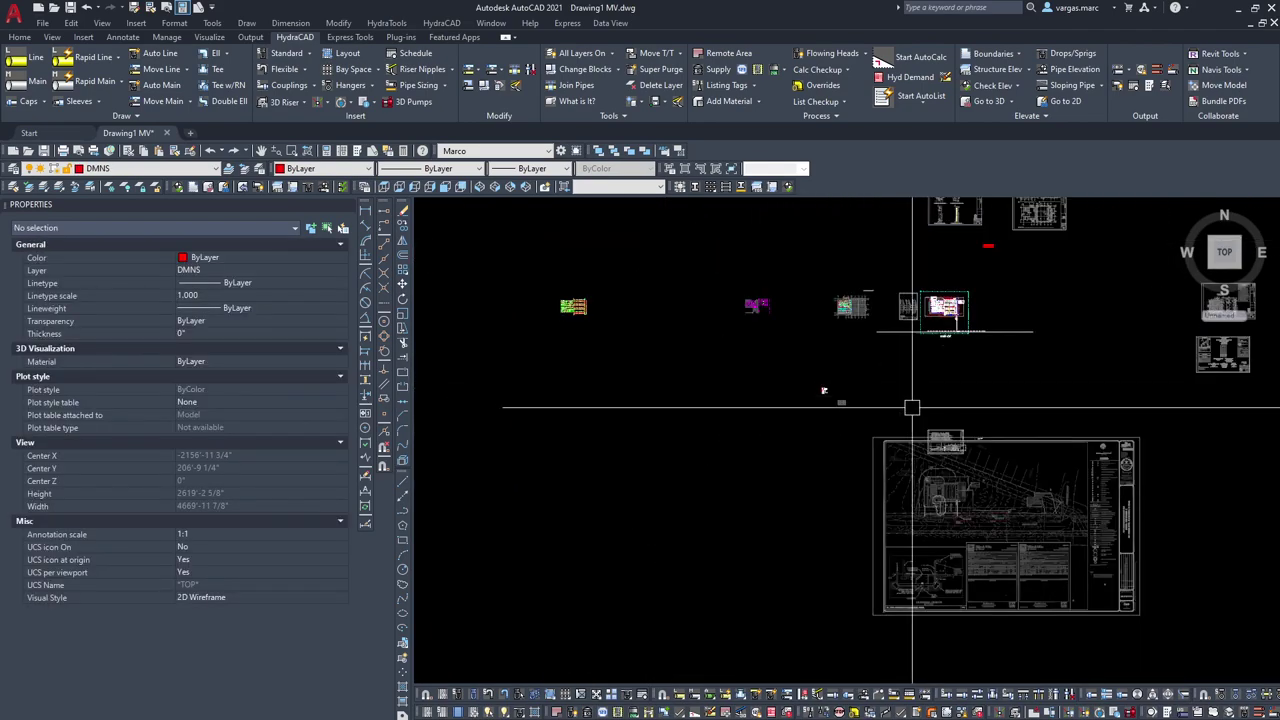
# Step: Review the underground supply main and the FDC line on the site plan, from the Limmer Loop connection to the building risers
pyautogui.scroll(5, 750, 450)
pyautogui.scroll(-3, 947, 375)
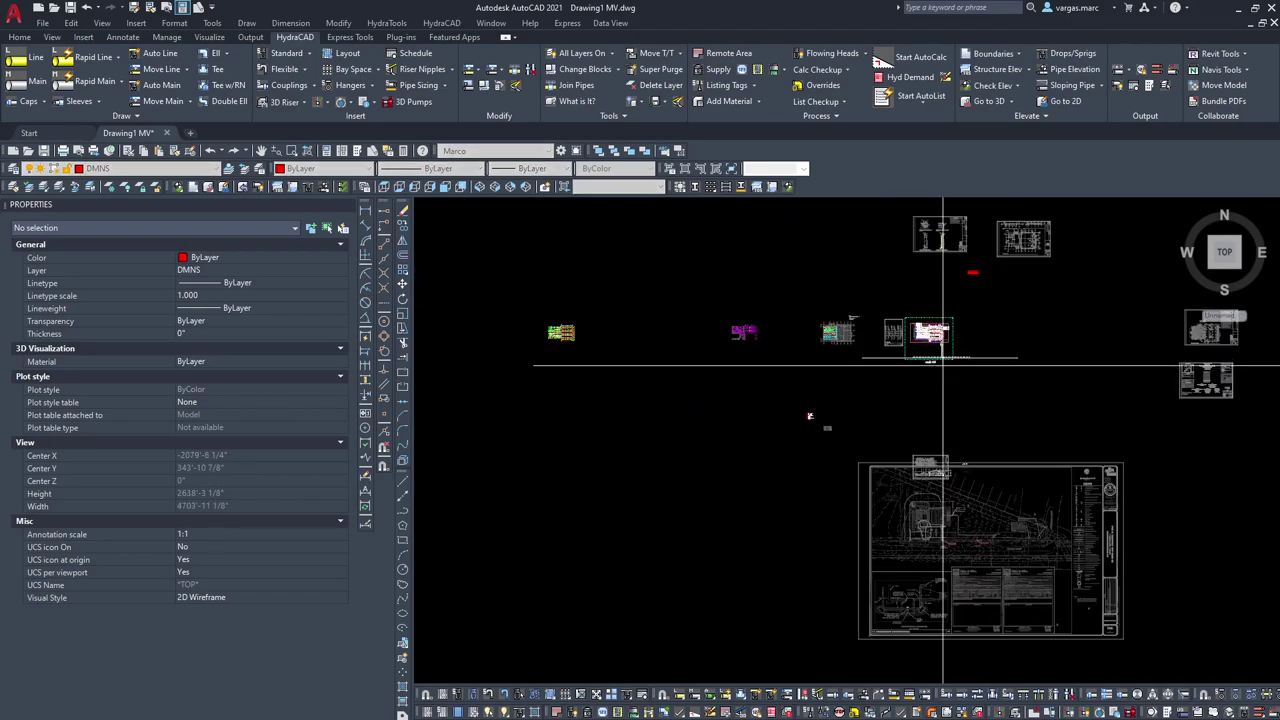
pyautogui.scroll(6, 942, 365)
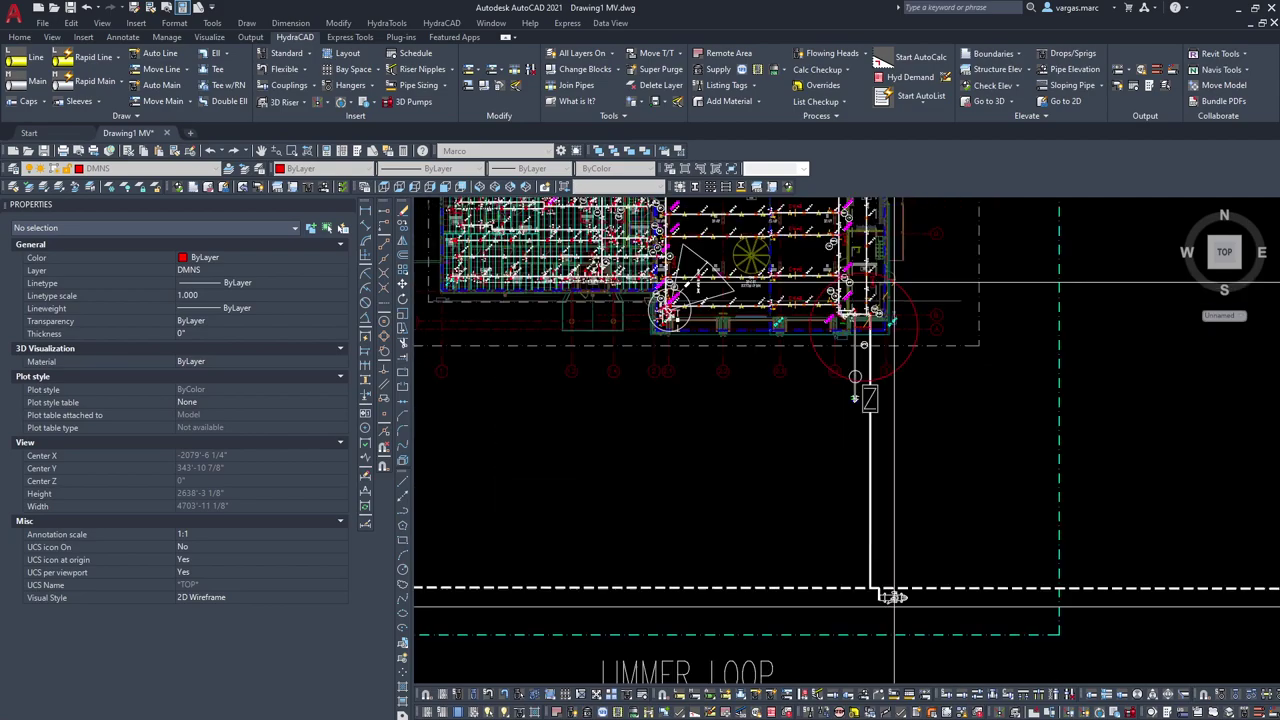
pyautogui.scroll(4, 919, 366)
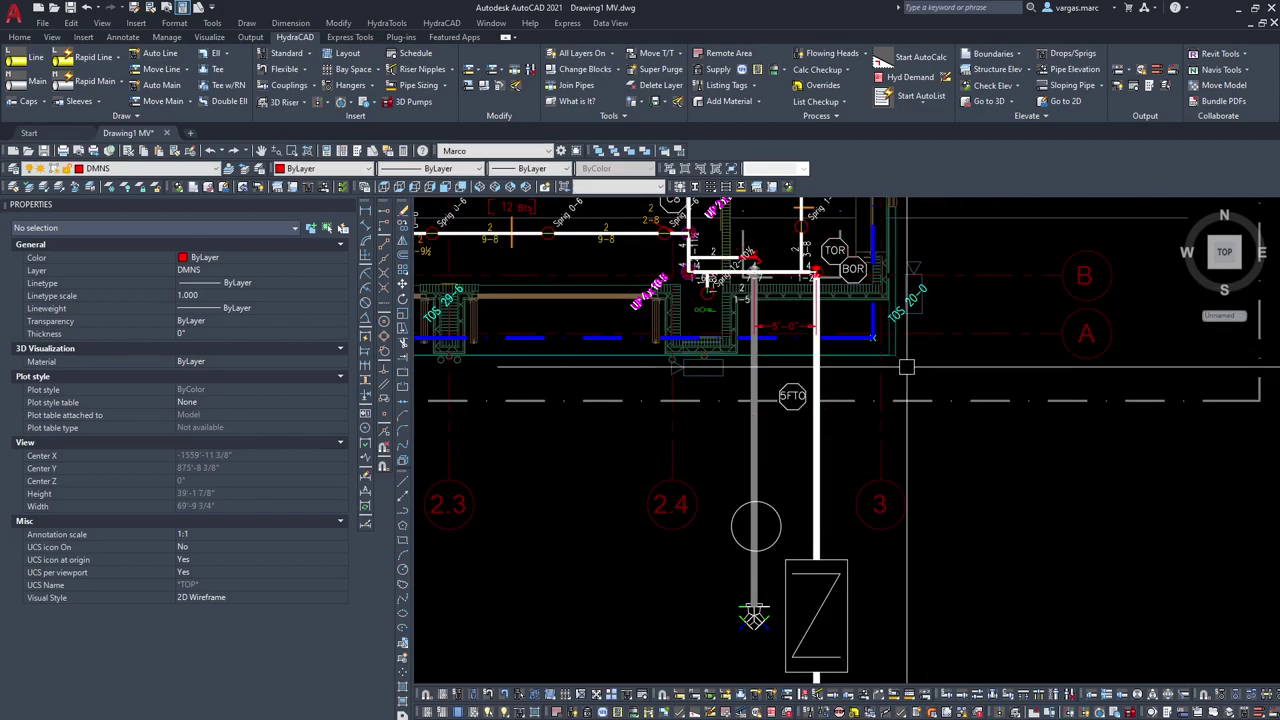
pyautogui.scroll(-3, 908, 425)
pyautogui.scroll(4, 907, 425)
pyautogui.scroll(-3, 880, 428)
pyautogui.scroll(-8, 860, 428)
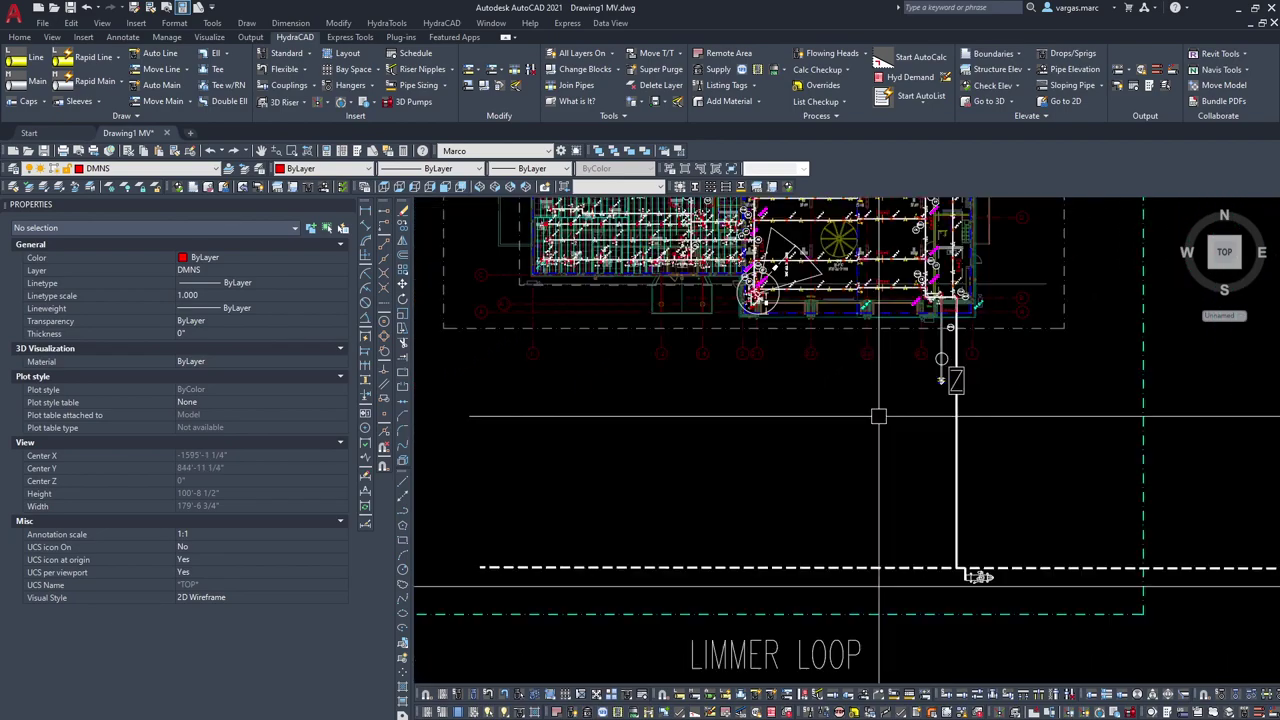
# Step: Examine the complete riser detail together with its legend
pyautogui.scroll(-4, 900, 415)
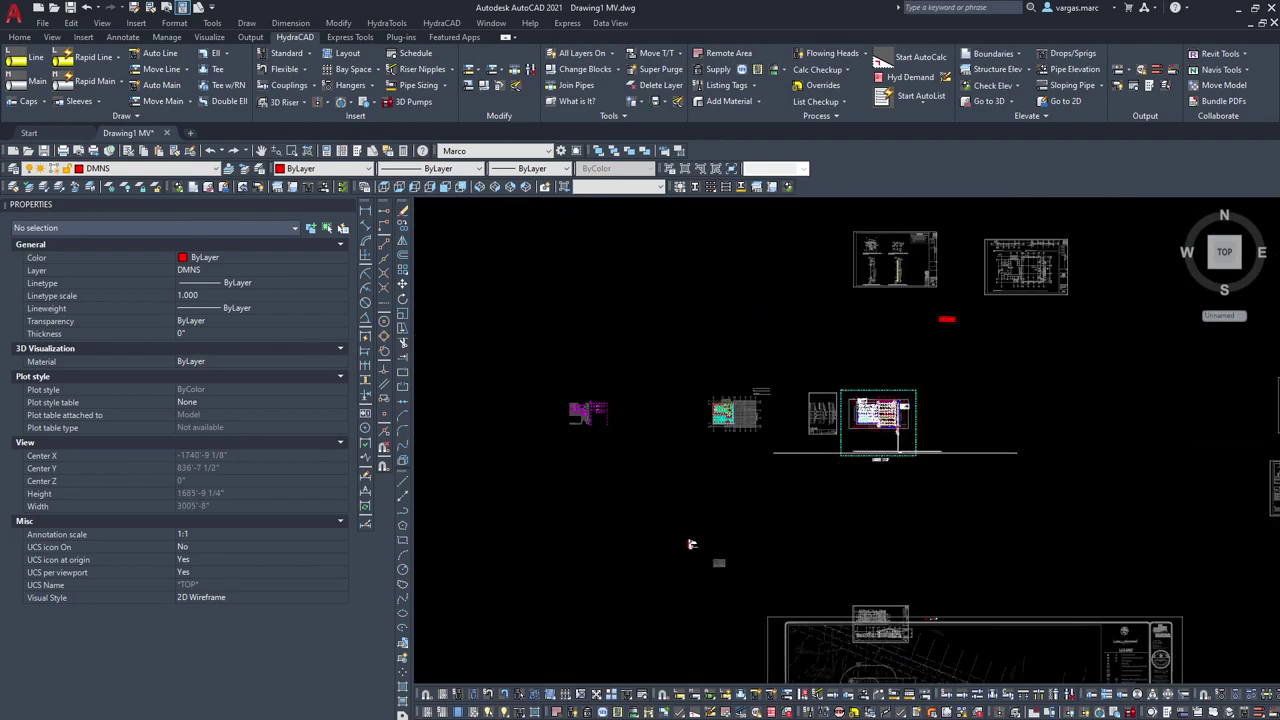
pyautogui.scroll(-2, 915, 525)
pyautogui.moveTo(932, 530); pyautogui.dragTo(894, 505, button='middle')
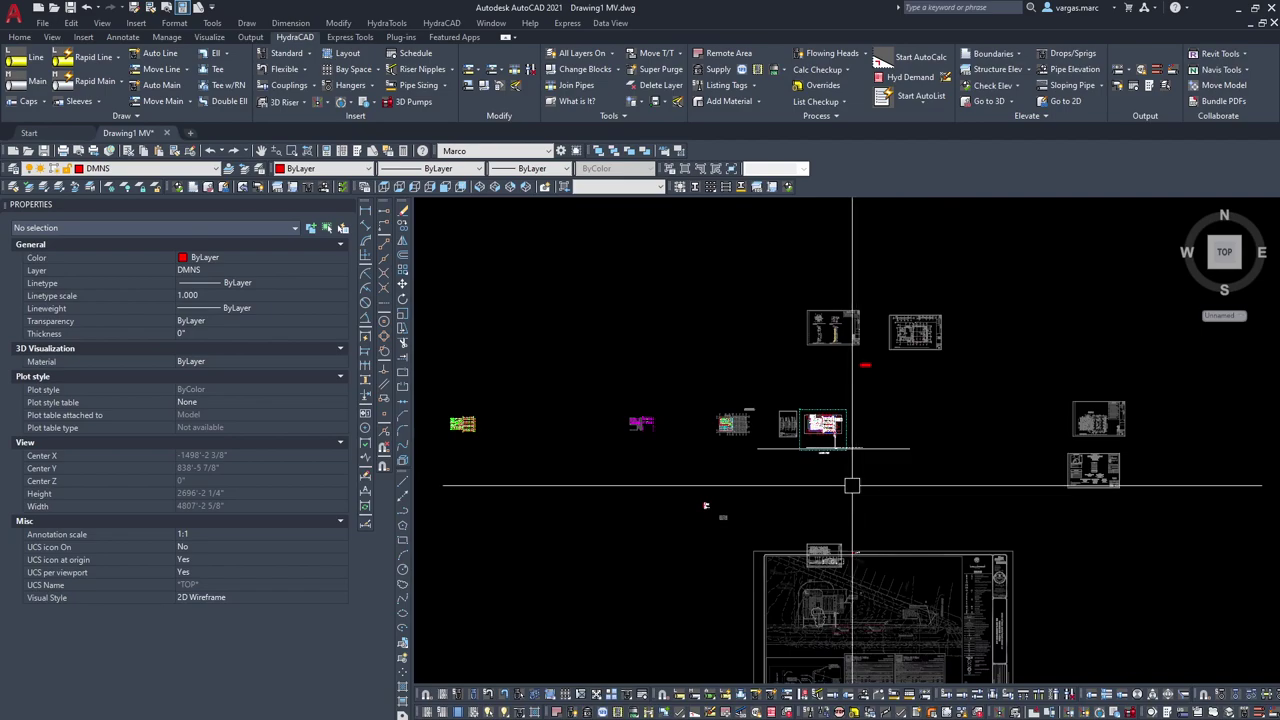
pyautogui.scroll(4, 837, 467)
pyautogui.scroll(4, 828, 448)
pyautogui.moveTo(691, 499); pyautogui.dragTo(1100, 343, button='middle')
pyautogui.scroll(-2, 556, 518)
pyautogui.moveTo(556, 518); pyautogui.dragTo(868, 430, button='middle')
pyautogui.scroll(8, 769, 520)
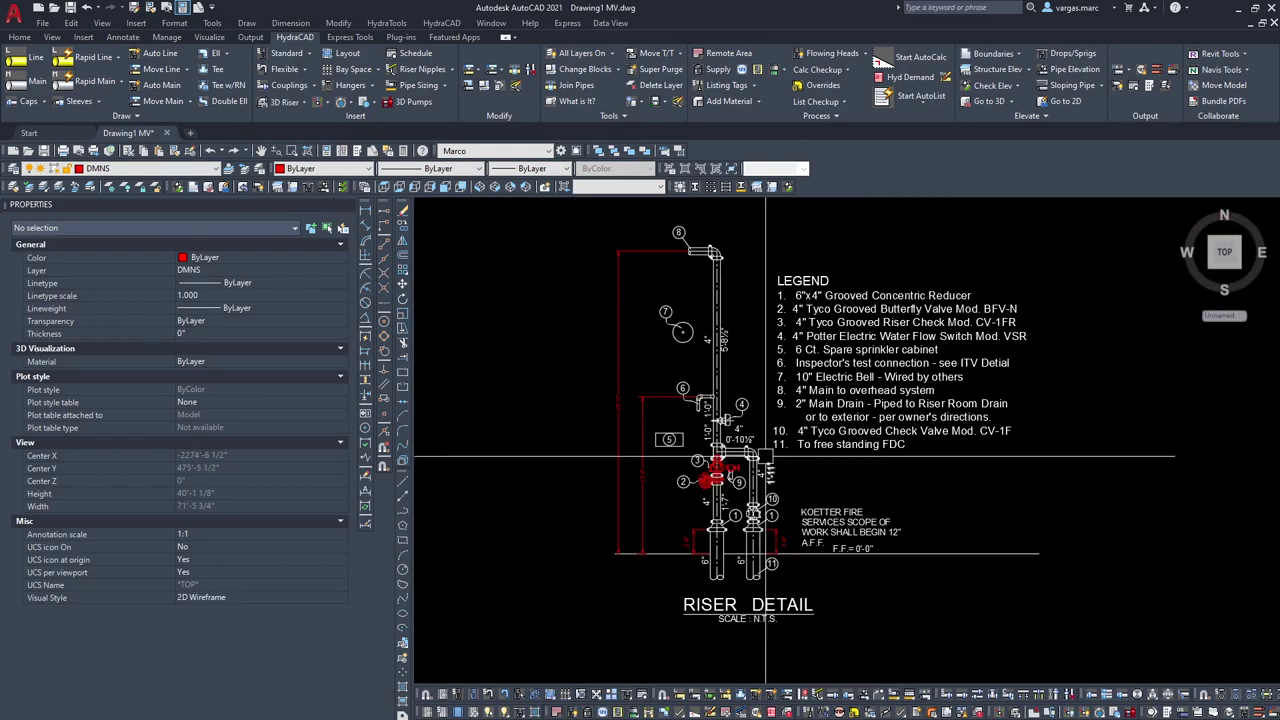
# Step: Launch HydraLIST V50 for a new material list
pyautogui.press('super')
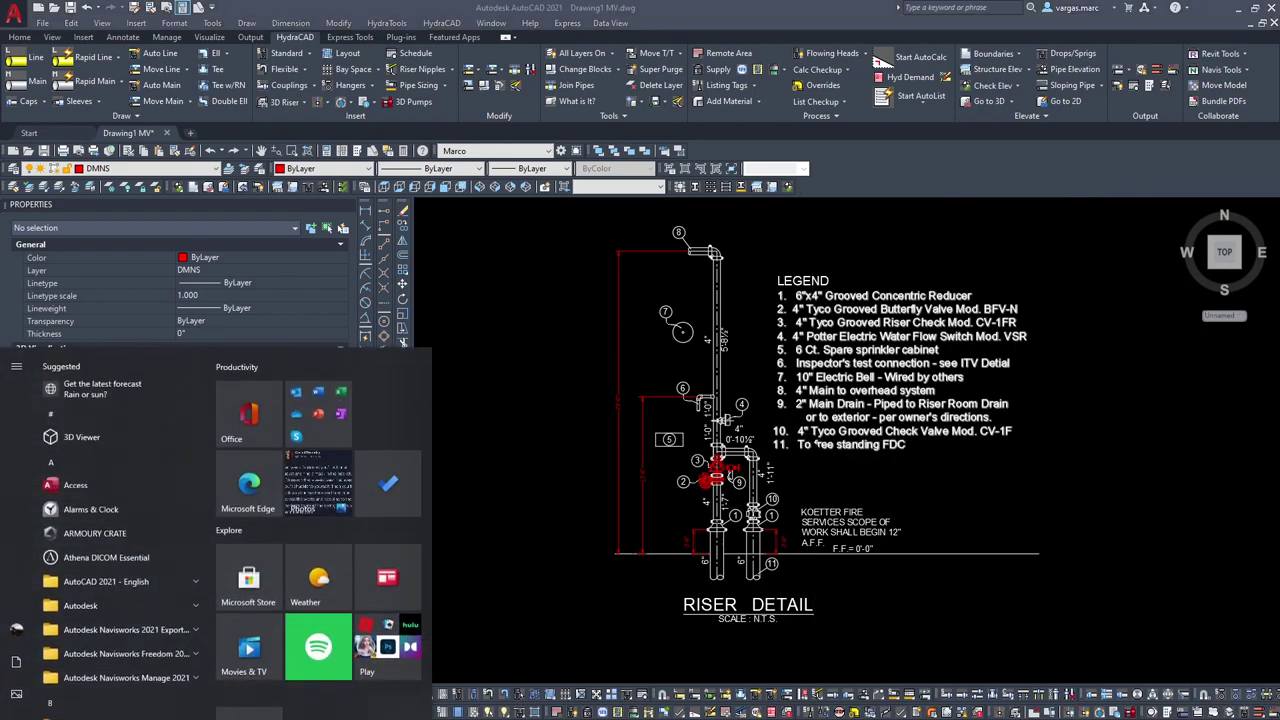
pyautogui.write('HYD')
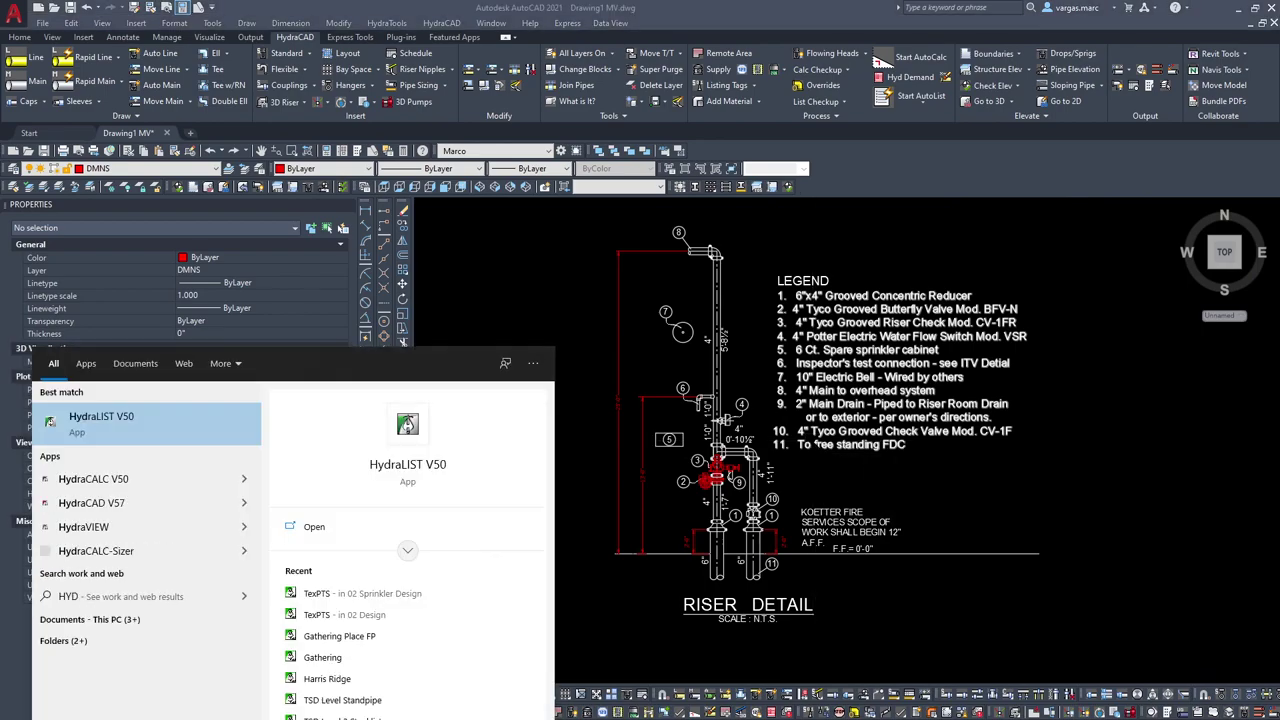
pyautogui.press('Return')
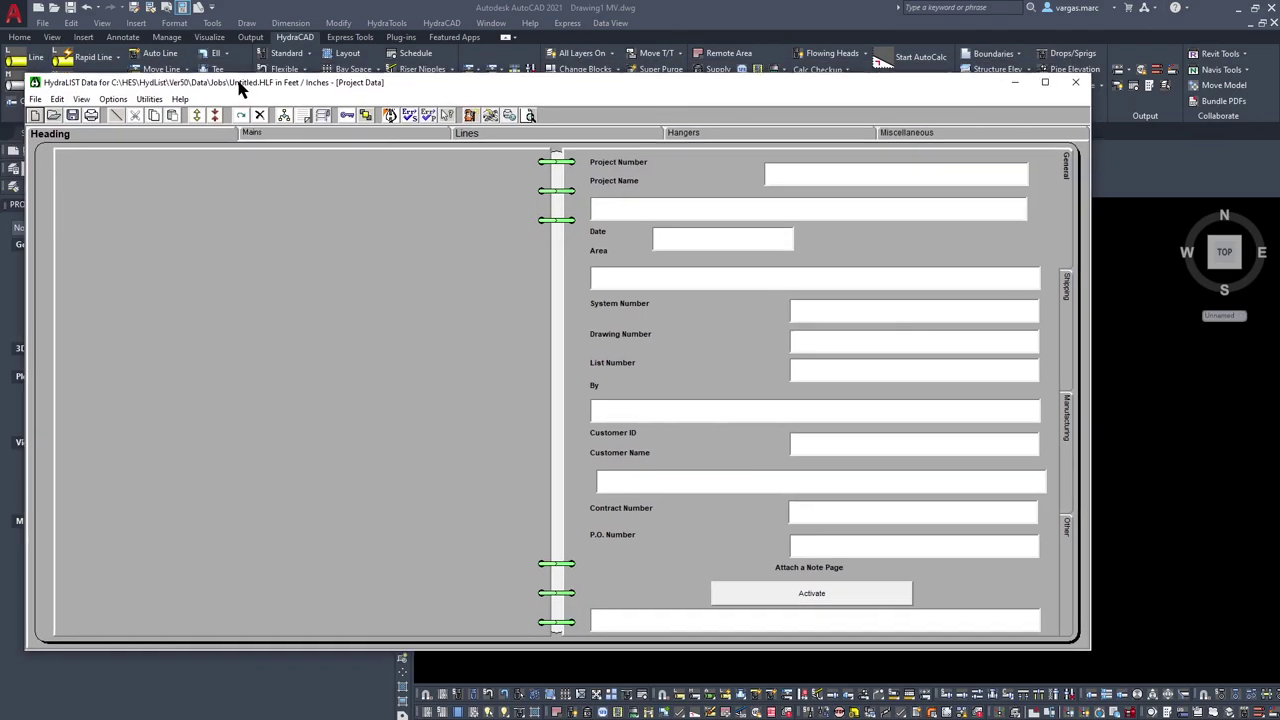
# Step: Start saving the untitled HydraLIST project under a new name and choose the 02 Sprinkler Design folder as its location
pyautogui.click(38, 101)
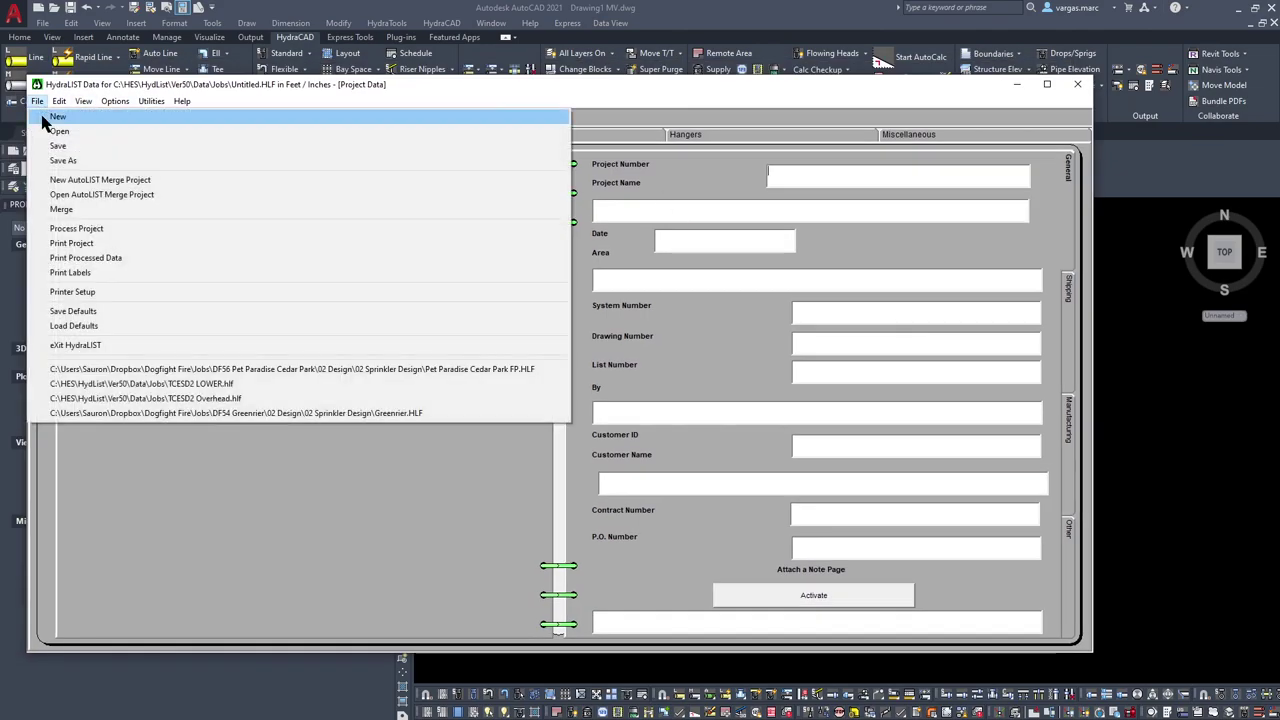
pyautogui.click(92, 168)
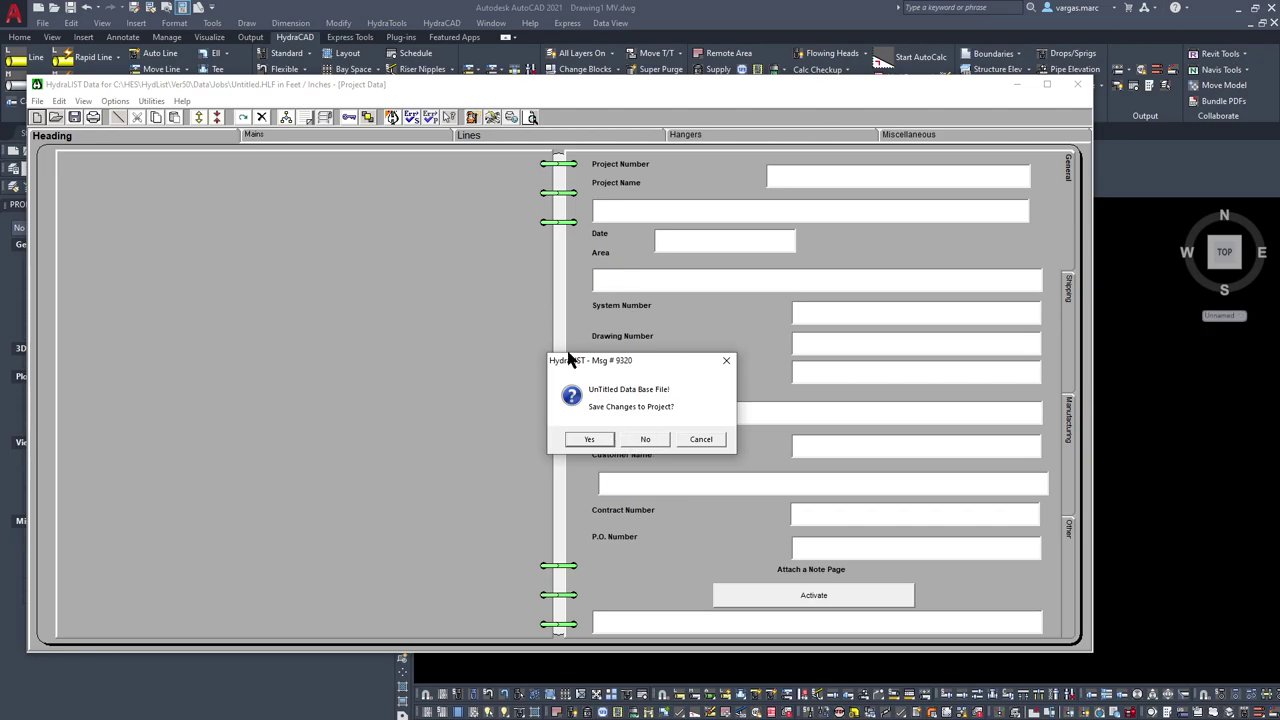
pyautogui.click(590, 440)
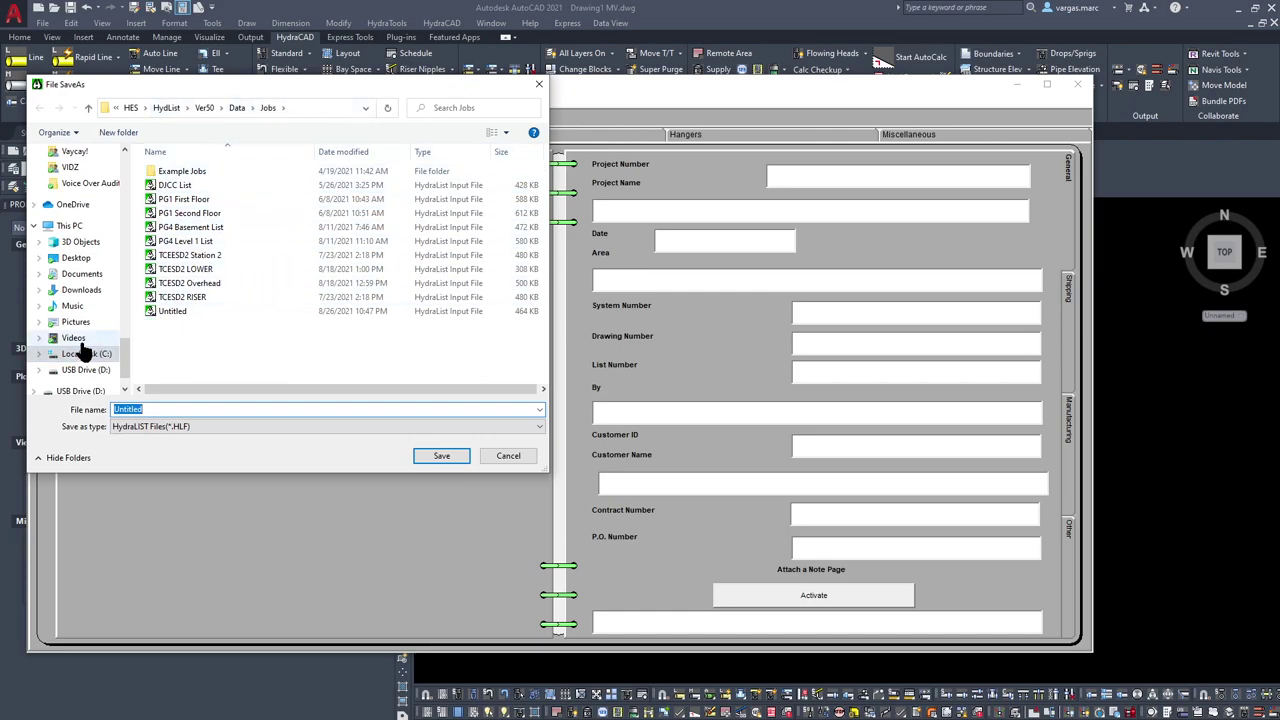
pyautogui.scroll(8, 85, 350)
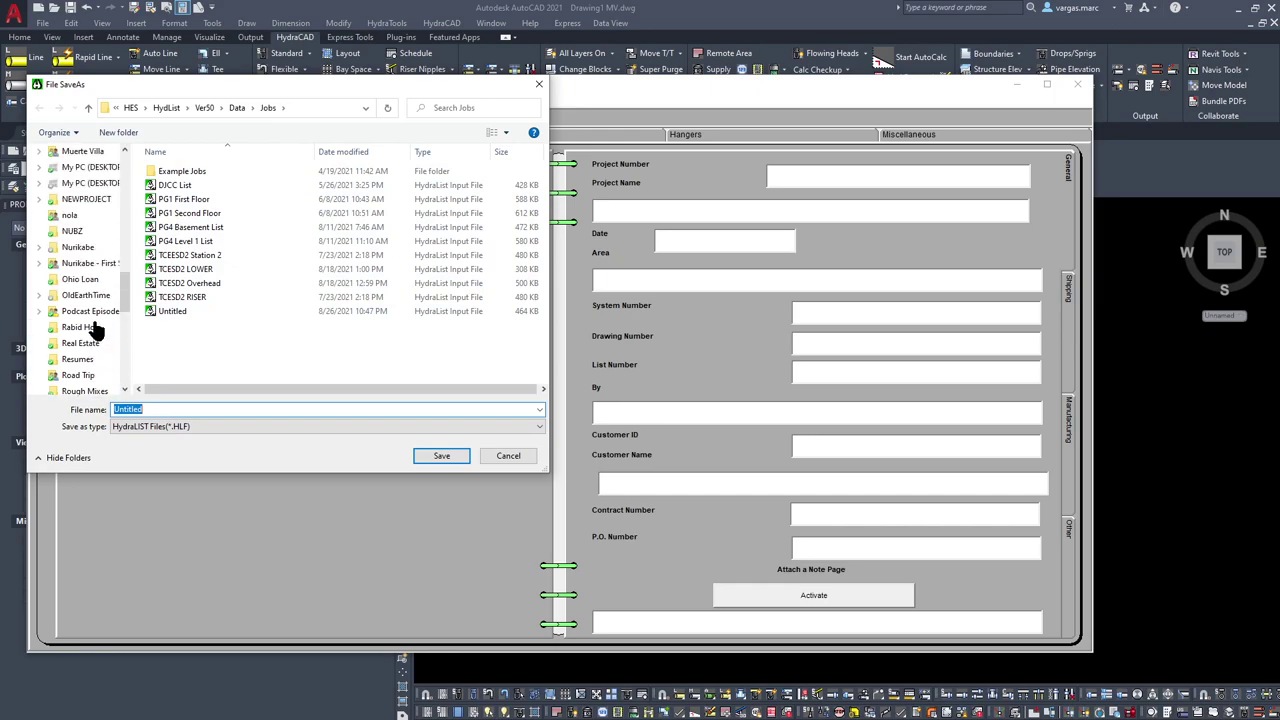
pyautogui.scroll(1, 97, 331)
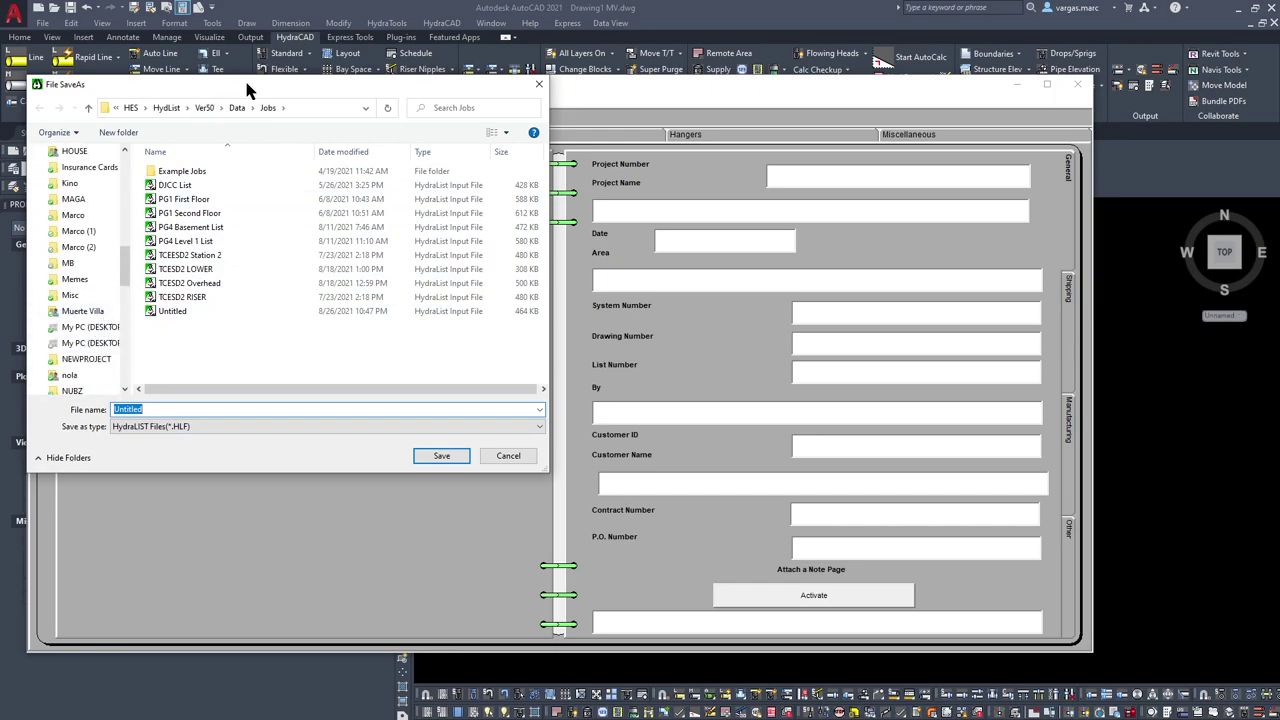
pyautogui.moveTo(248, 90); pyautogui.dragTo(922, 110)
pyautogui.press('Return')
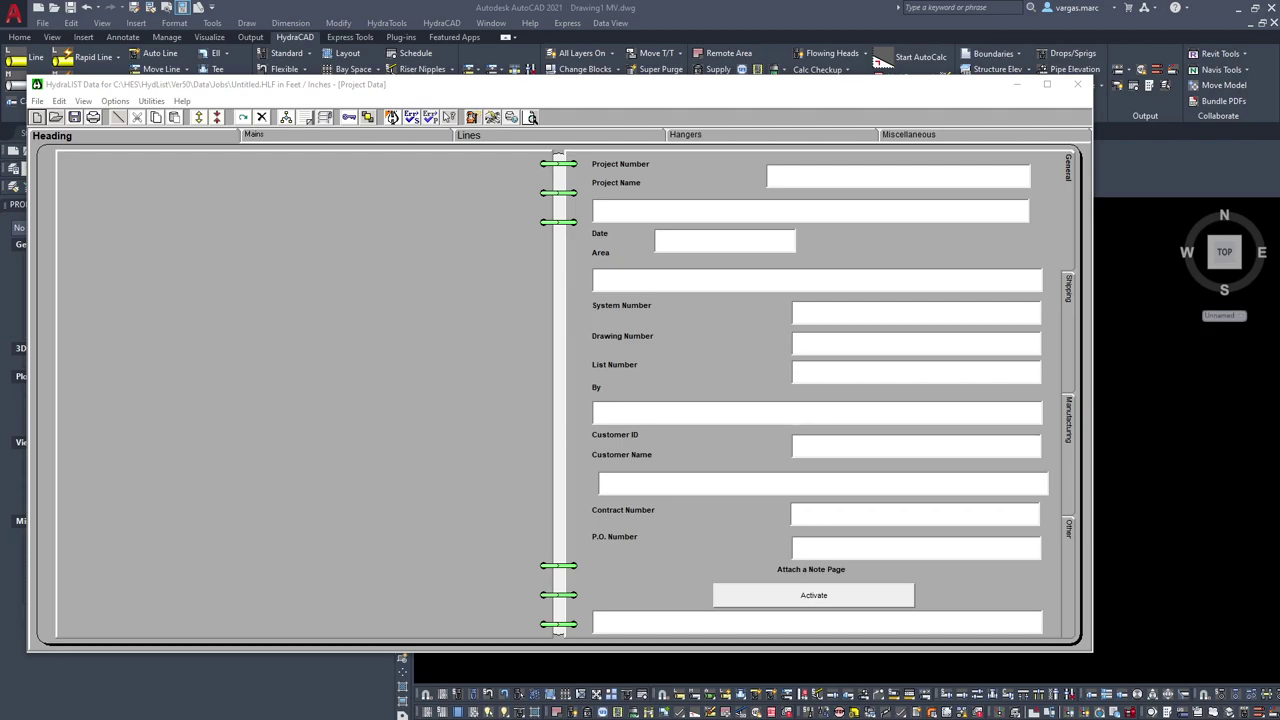
pyautogui.moveTo(912, 162); pyautogui.dragTo(530, 143)
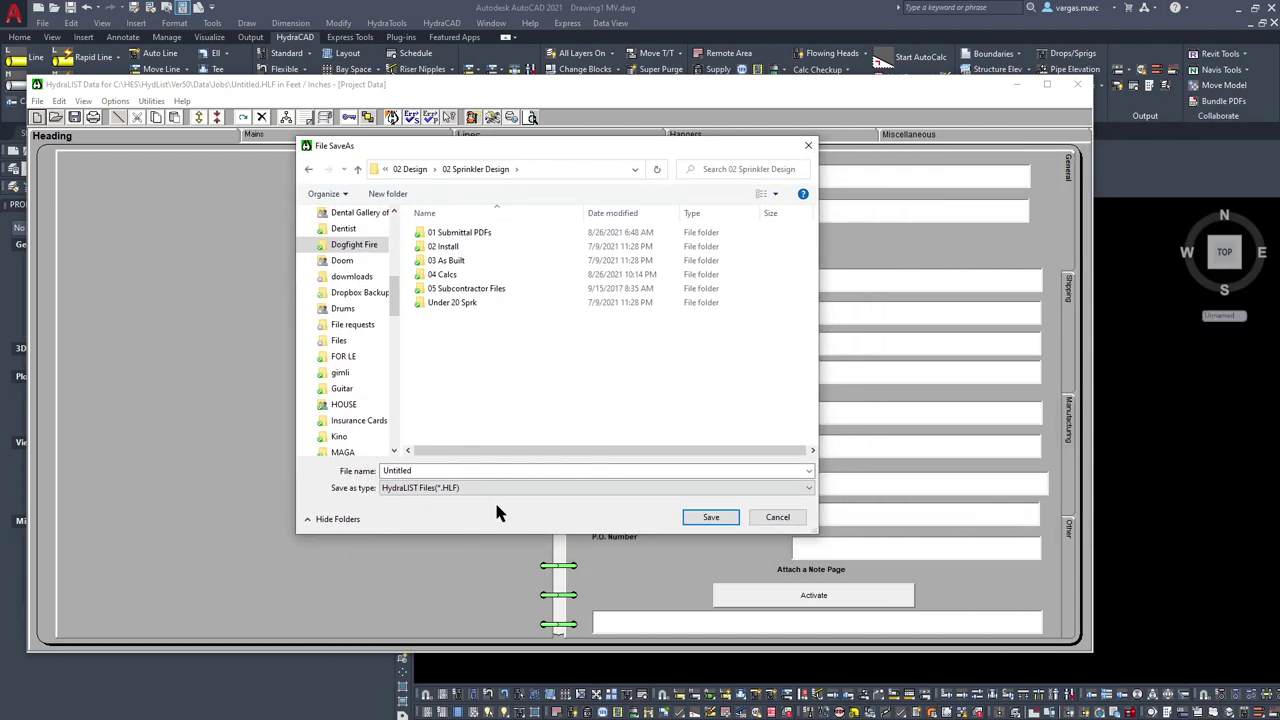
# Step: Name the HydraLIST project file Drawing1 MV and save it
pyautogui.click(490, 471)
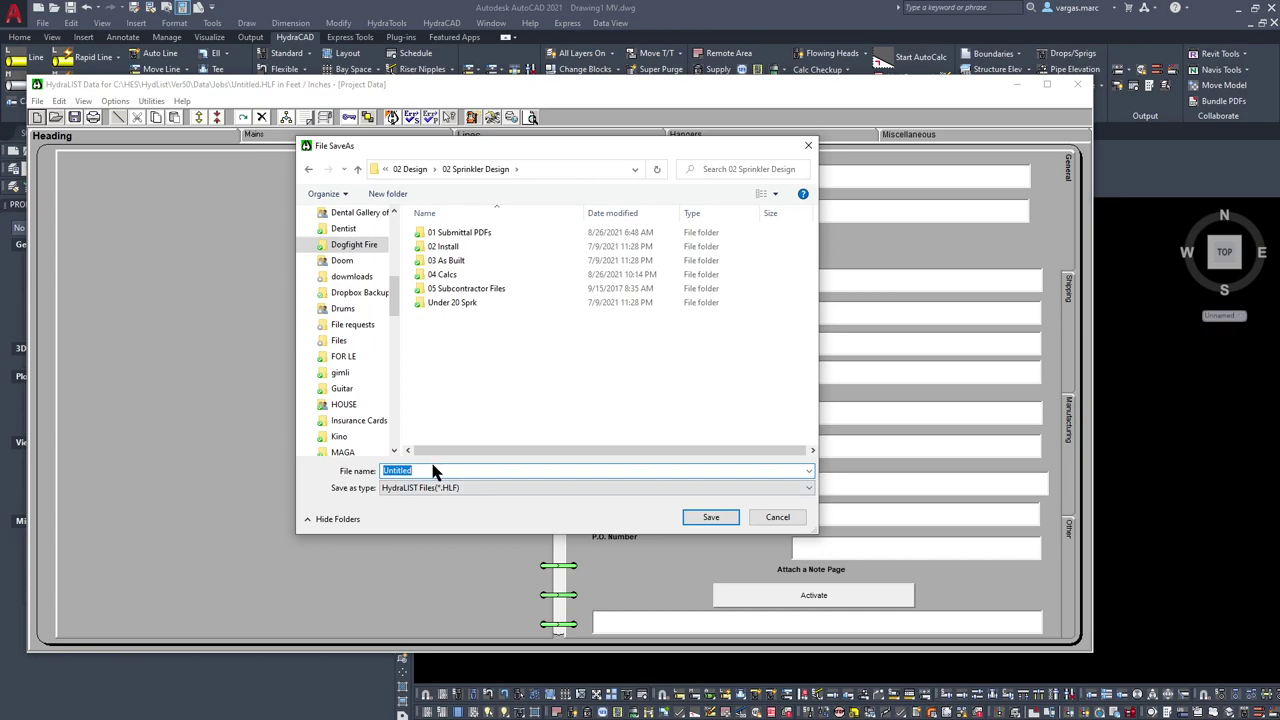
pyautogui.write('dRA')
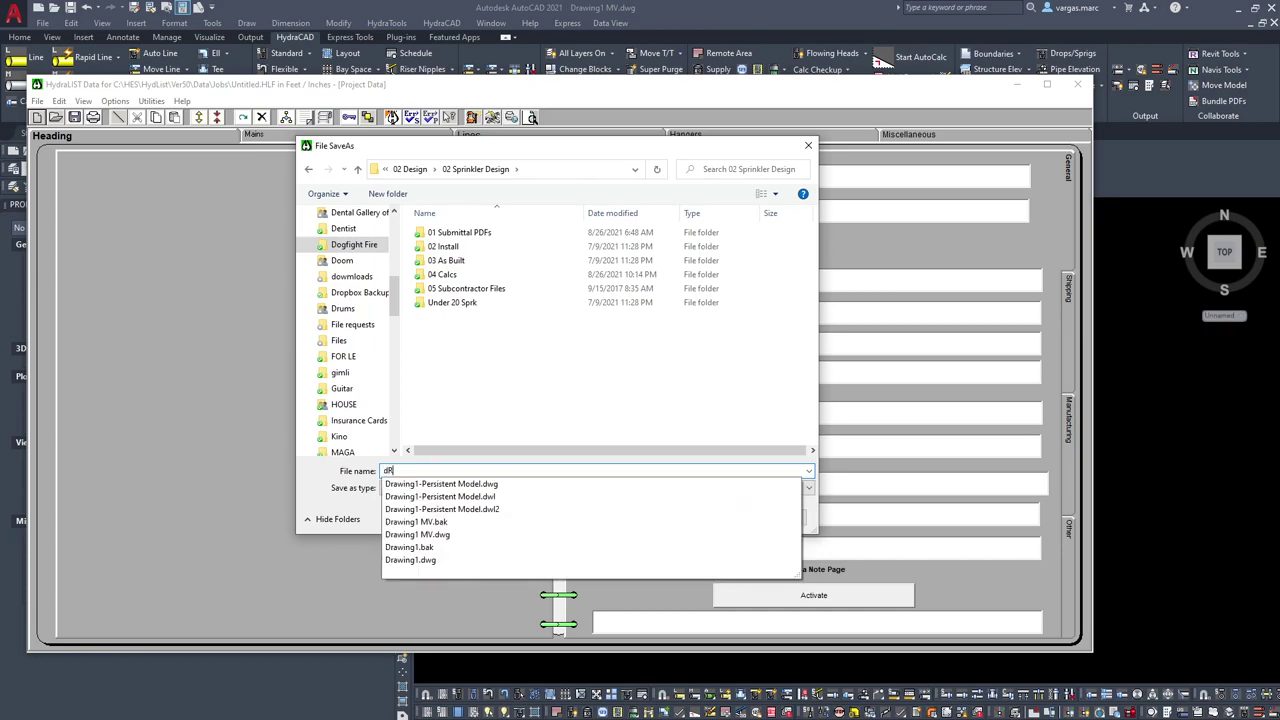
pyautogui.press('BackSpace')
pyautogui.press('BackSpace')
pyautogui.write('Drawing')
pyautogui.press('BackSpace')
pyautogui.press('BackSpace')
pyautogui.write('1 MV')
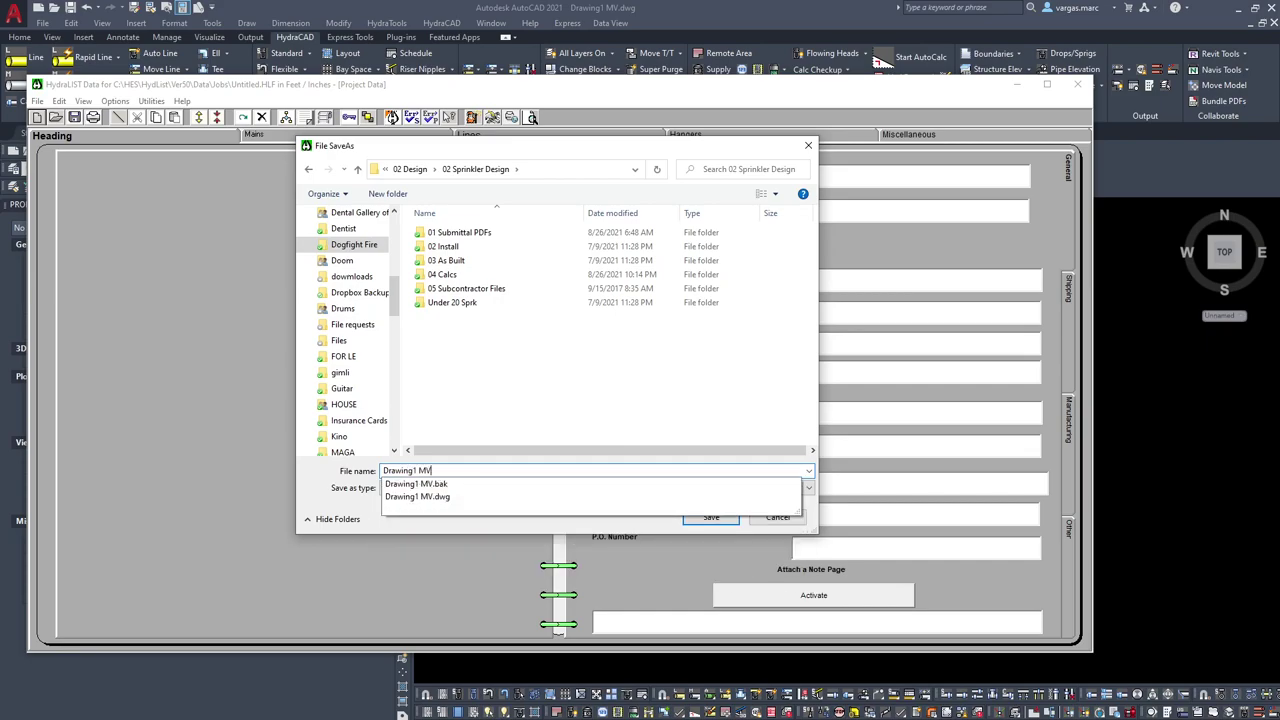
pyautogui.press('Return')
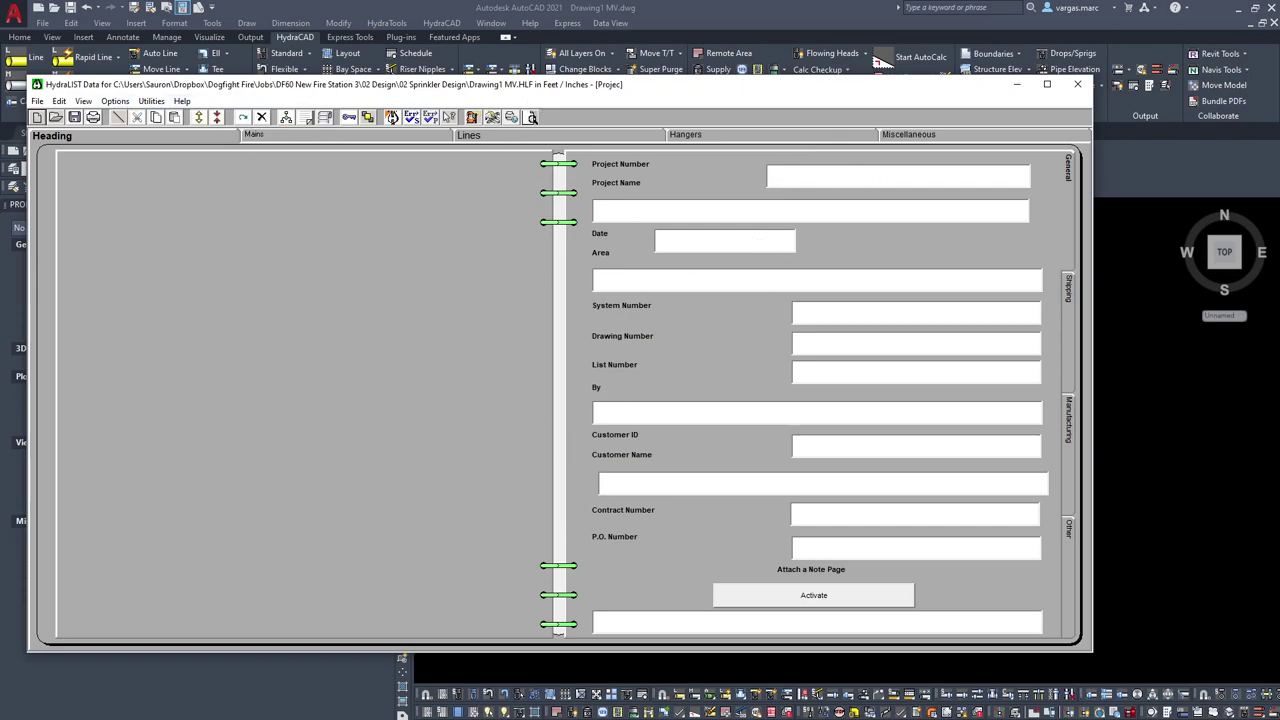
# Step: Switch to File Explorer and check the Drawing1 MV drawing and HydraLIST file in the 02 Sprinkler Design folder
pyautogui.hotkey('alt', 'Tab')
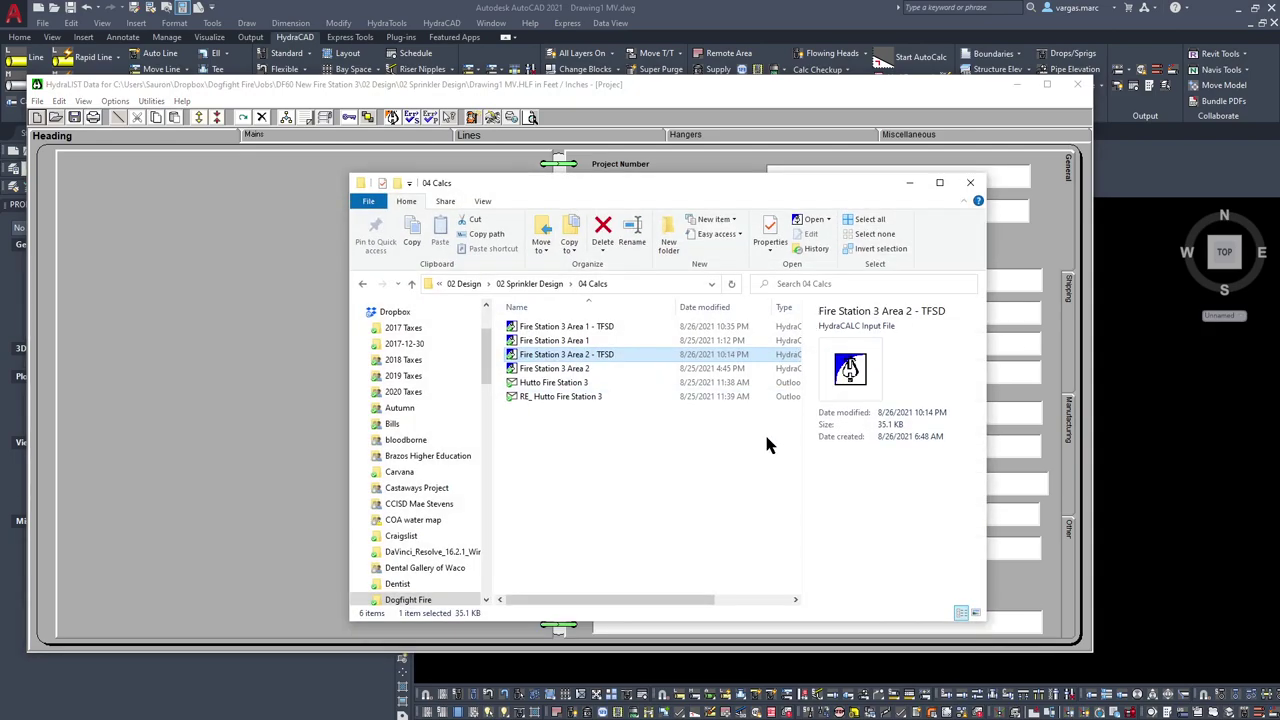
pyautogui.hotkey('alt', 'Up')
pyautogui.scroll(-3, 600, 400)
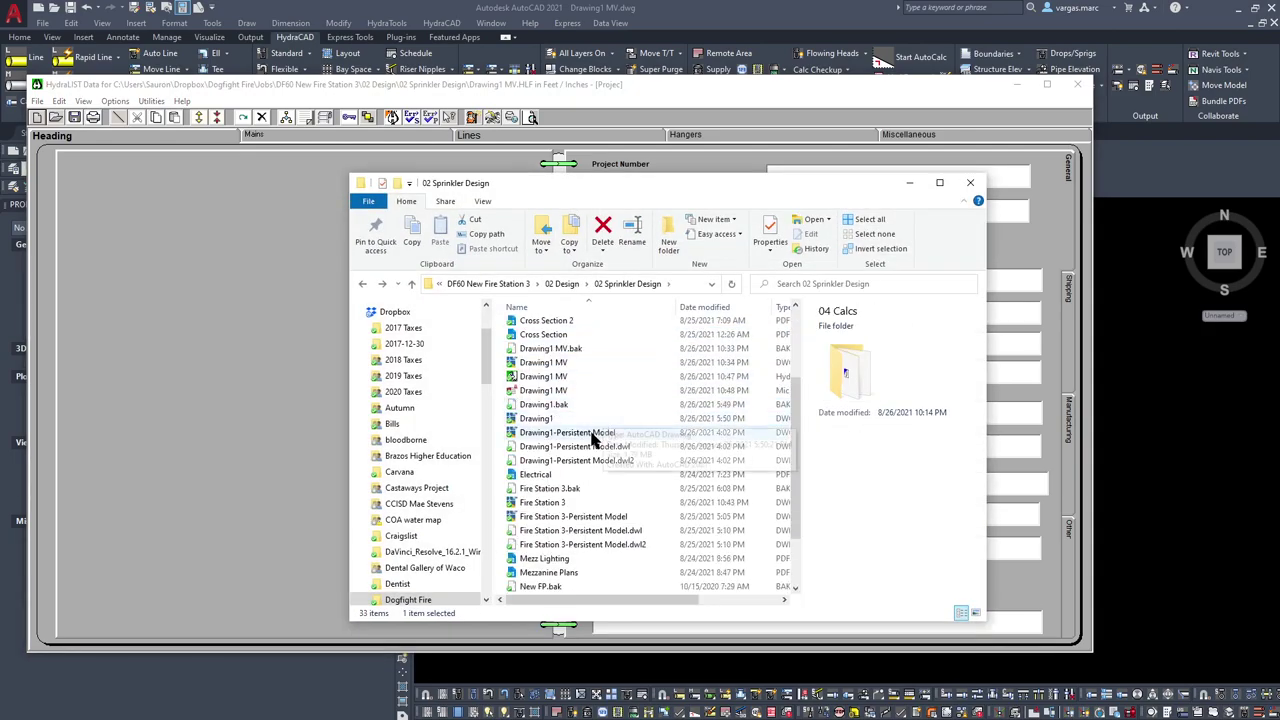
pyautogui.click(560, 364)
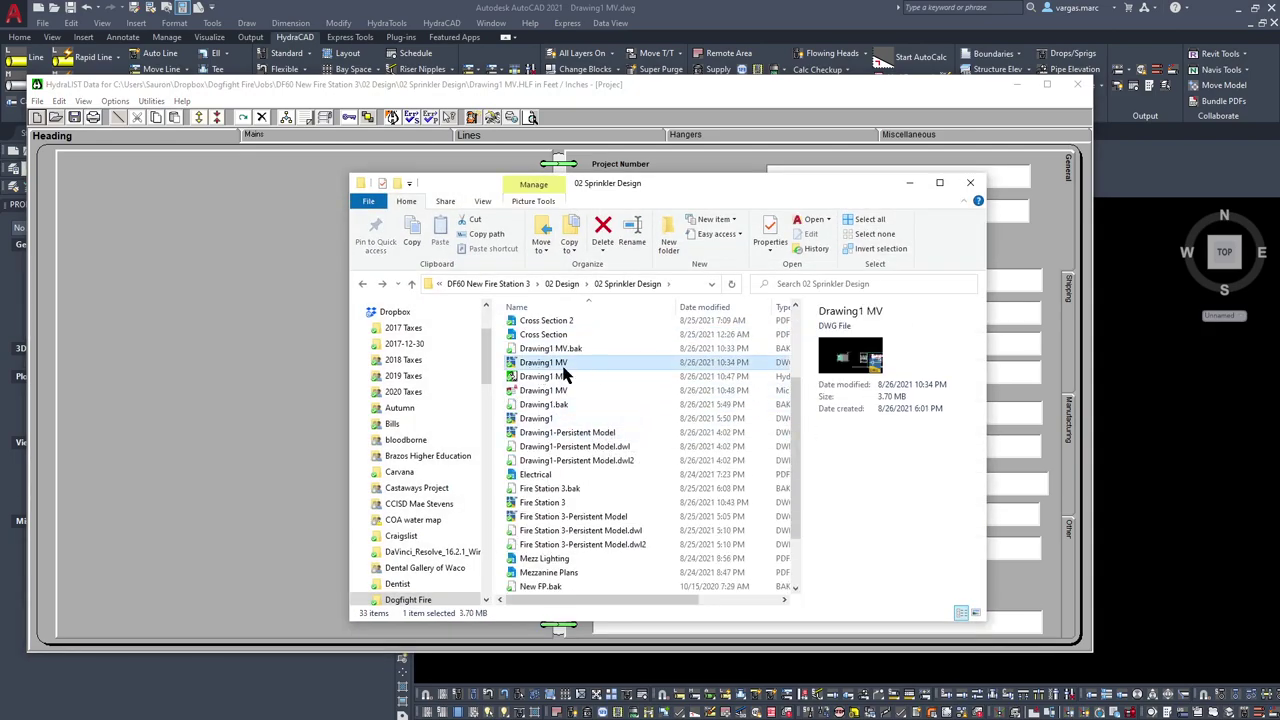
pyautogui.click(543, 378)
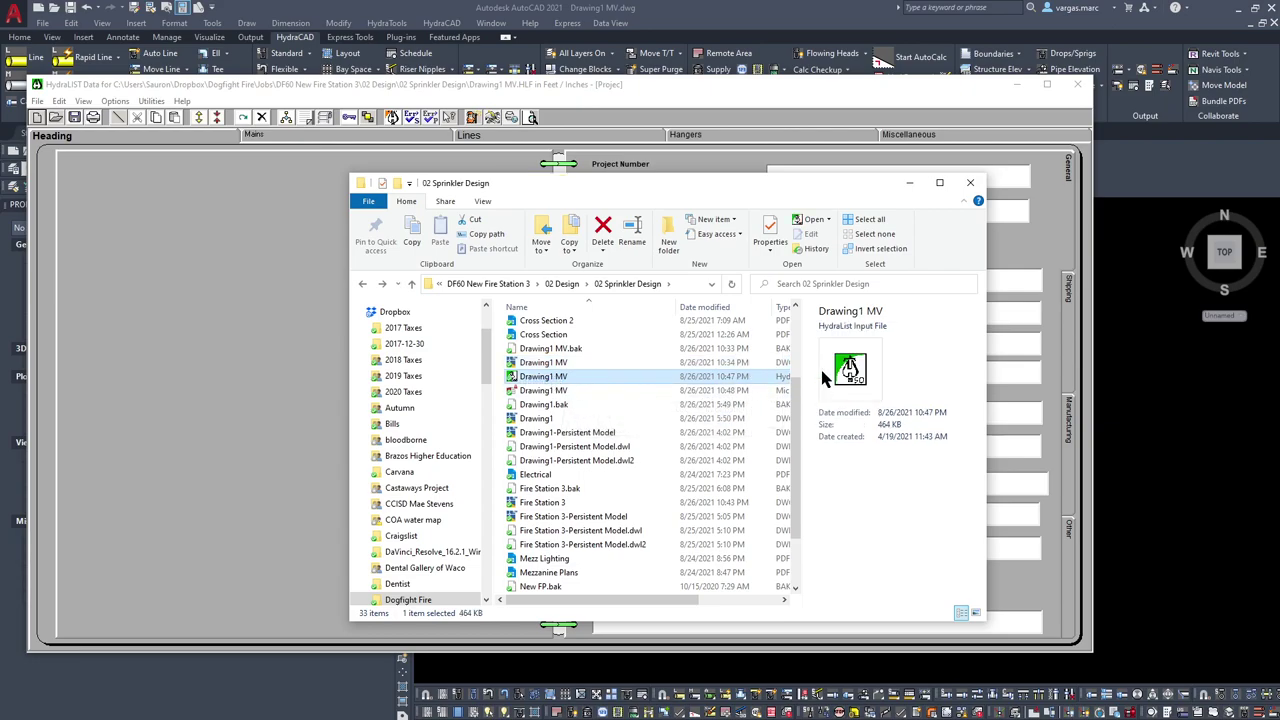
pyautogui.moveTo(741, 186); pyautogui.dragTo(1279, 100)
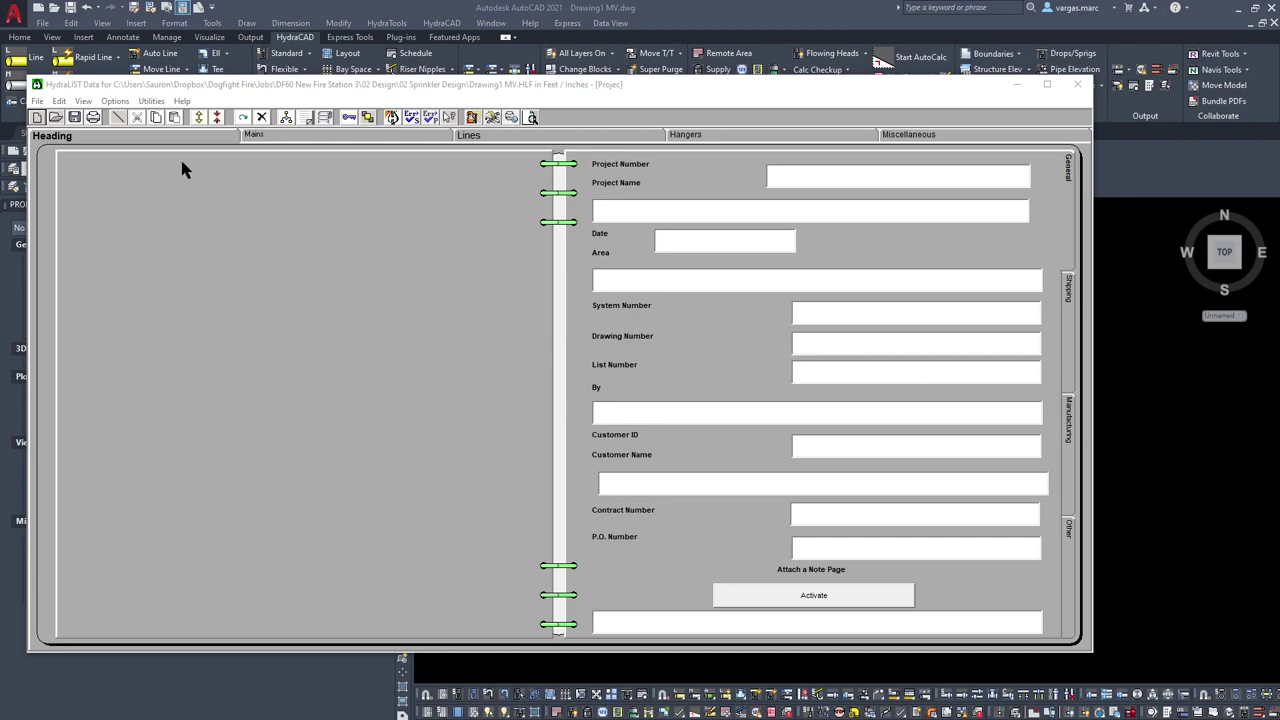
# Step: Create a new section in HydraLIST's miscellaneous list and reposition its window over the drawing
pyautogui.click(920, 138)
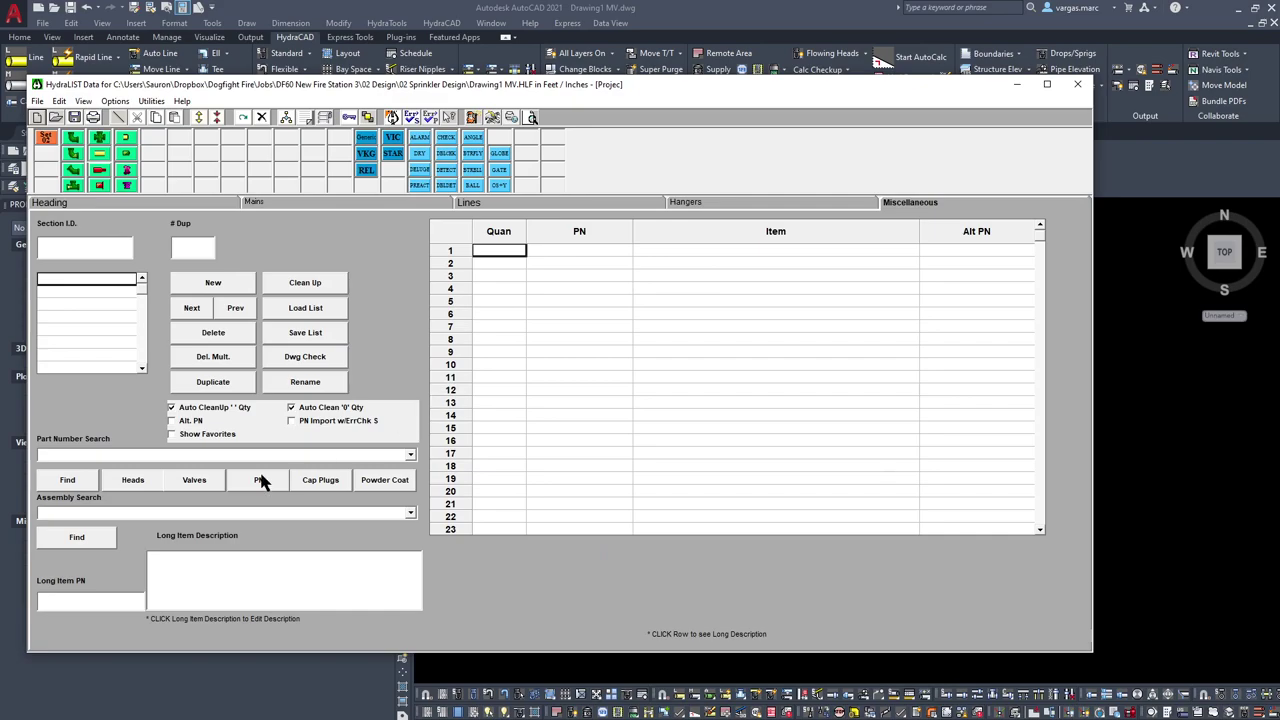
pyautogui.click(205, 290)
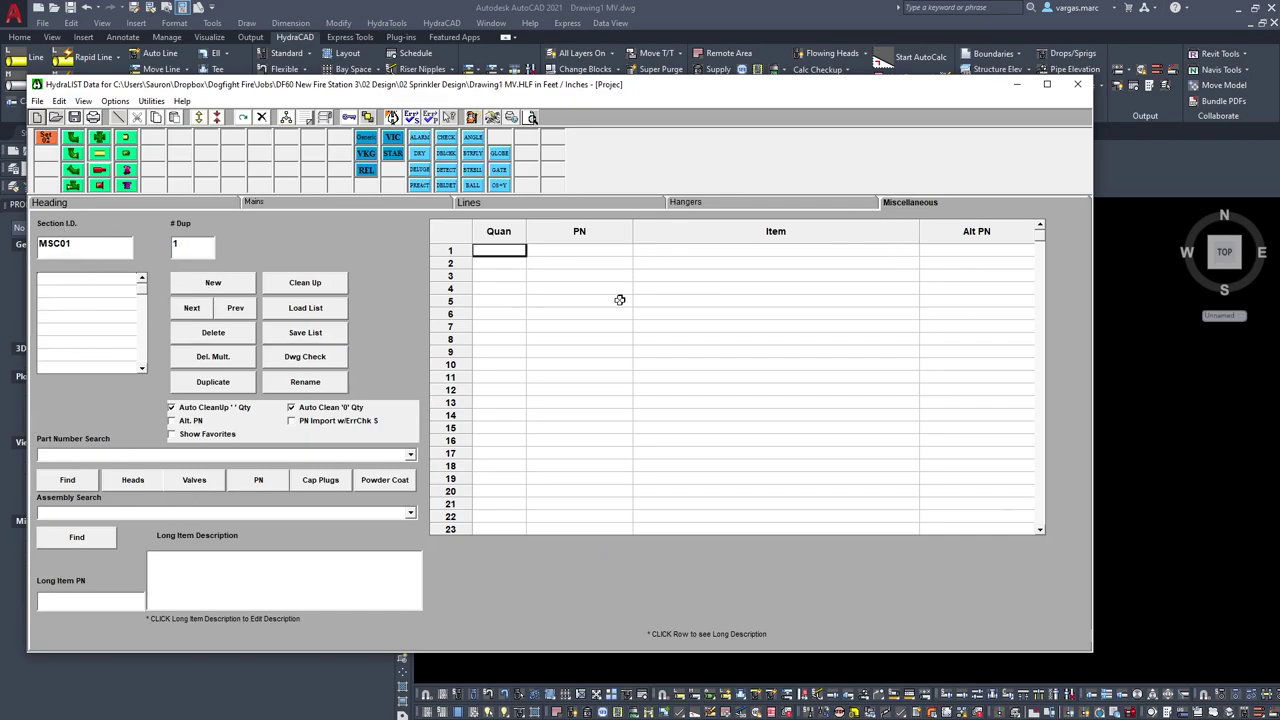
pyautogui.moveTo(577, 87)
pyautogui.mouseDown()
pyautogui.moveTo(1279, 158)
pyautogui.moveTo(1190, 126)
pyautogui.moveTo(1279, 157)
pyautogui.moveTo(1226, 168)
pyautogui.mouseUp()
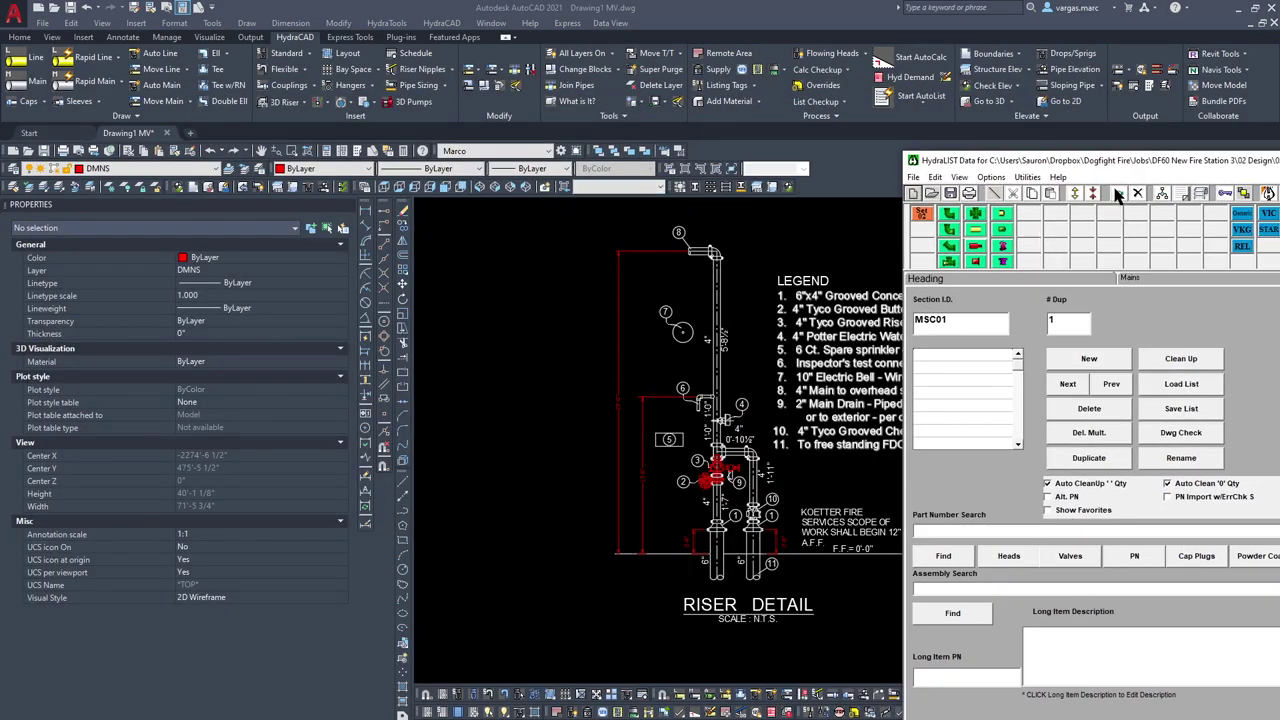
pyautogui.moveTo(1140, 162)
pyautogui.mouseDown()
pyautogui.moveTo(635, 100)
pyautogui.moveTo(403, 97)
pyautogui.mouseUp()
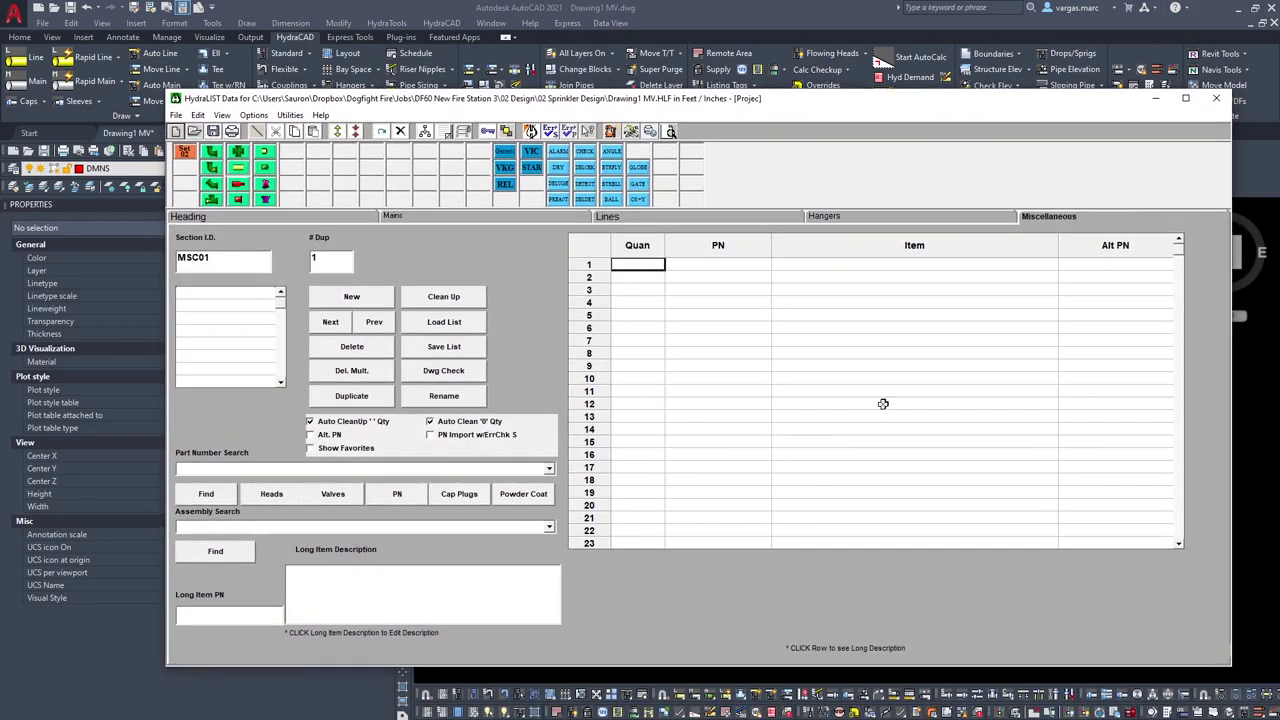
pyautogui.moveTo(695, 105)
pyautogui.mouseDown()
pyautogui.moveTo(920, 345)
pyautogui.moveTo(1279, 190)
pyautogui.moveTo(1279, 128)
pyautogui.moveTo(1186, 106)
pyautogui.moveTo(778, 66)
pyautogui.moveTo(678, 86)
pyautogui.moveTo(624, 77)
pyautogui.mouseUp()
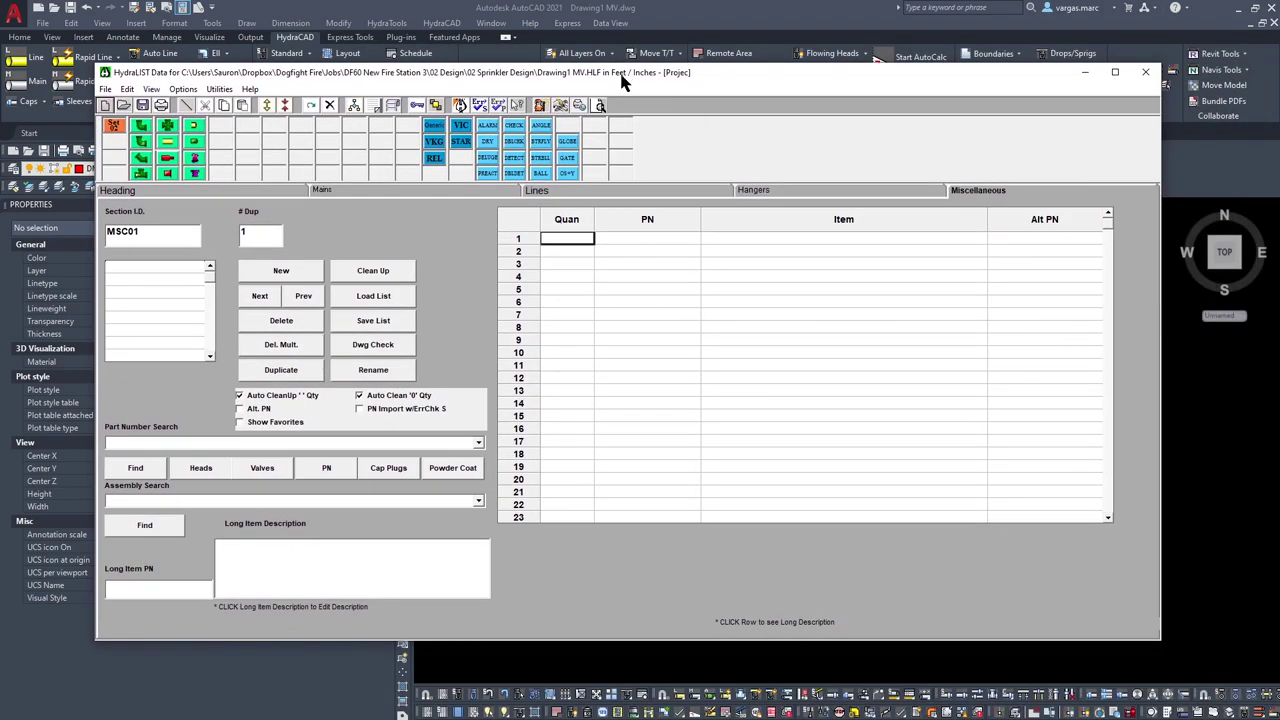
# Step: List the 26F Firelock Fittings part numbers in the MSC01 section
pyautogui.click(477, 443)
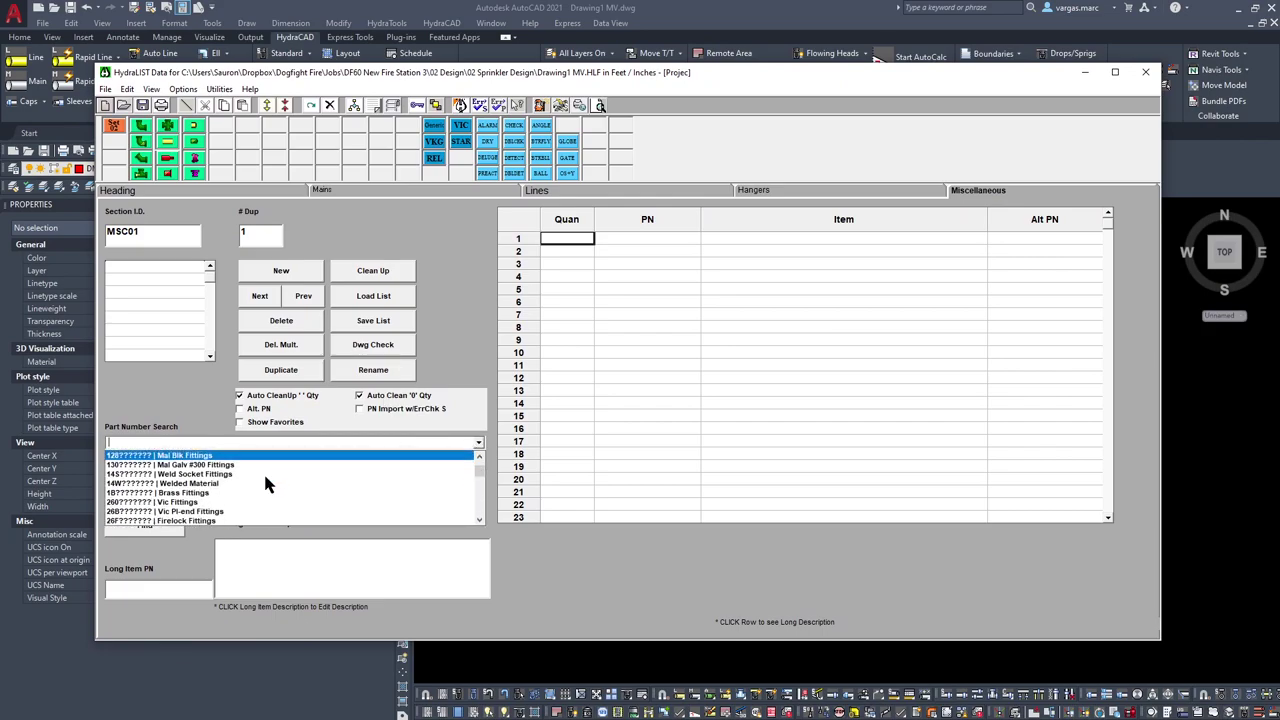
pyautogui.scroll(-1, 236, 493)
pyautogui.click(211, 476)
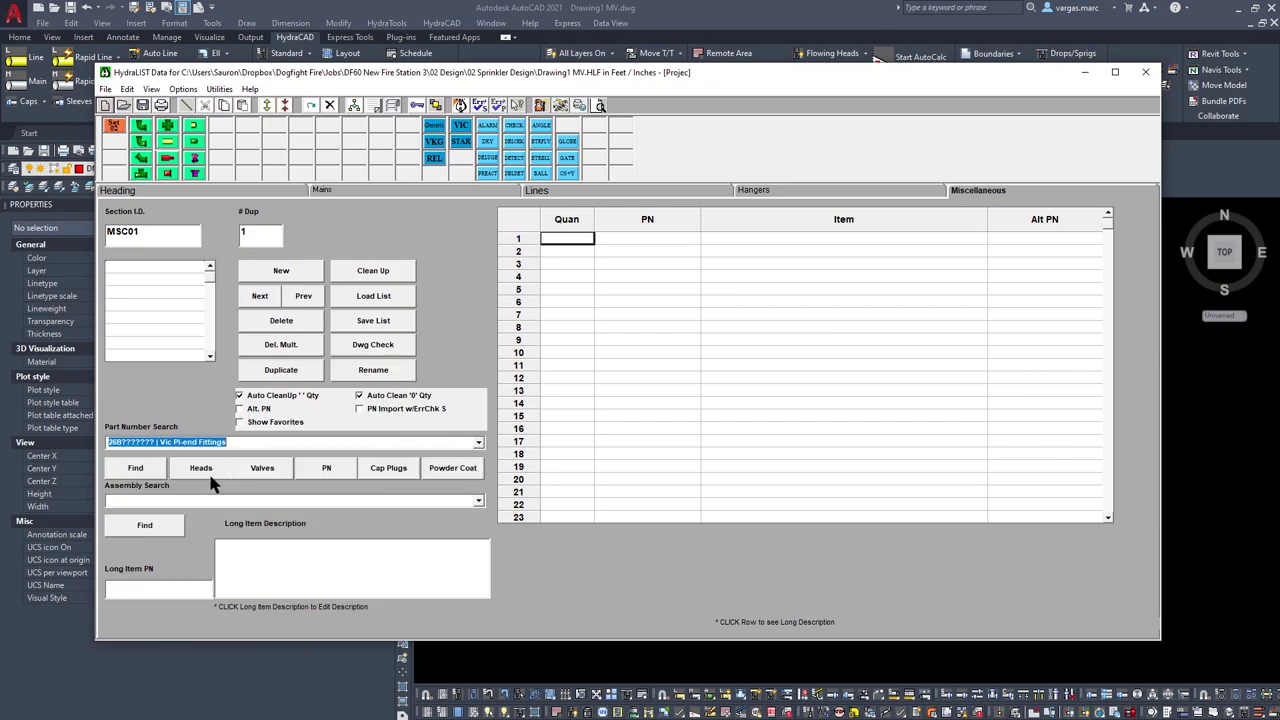
pyautogui.click(477, 444)
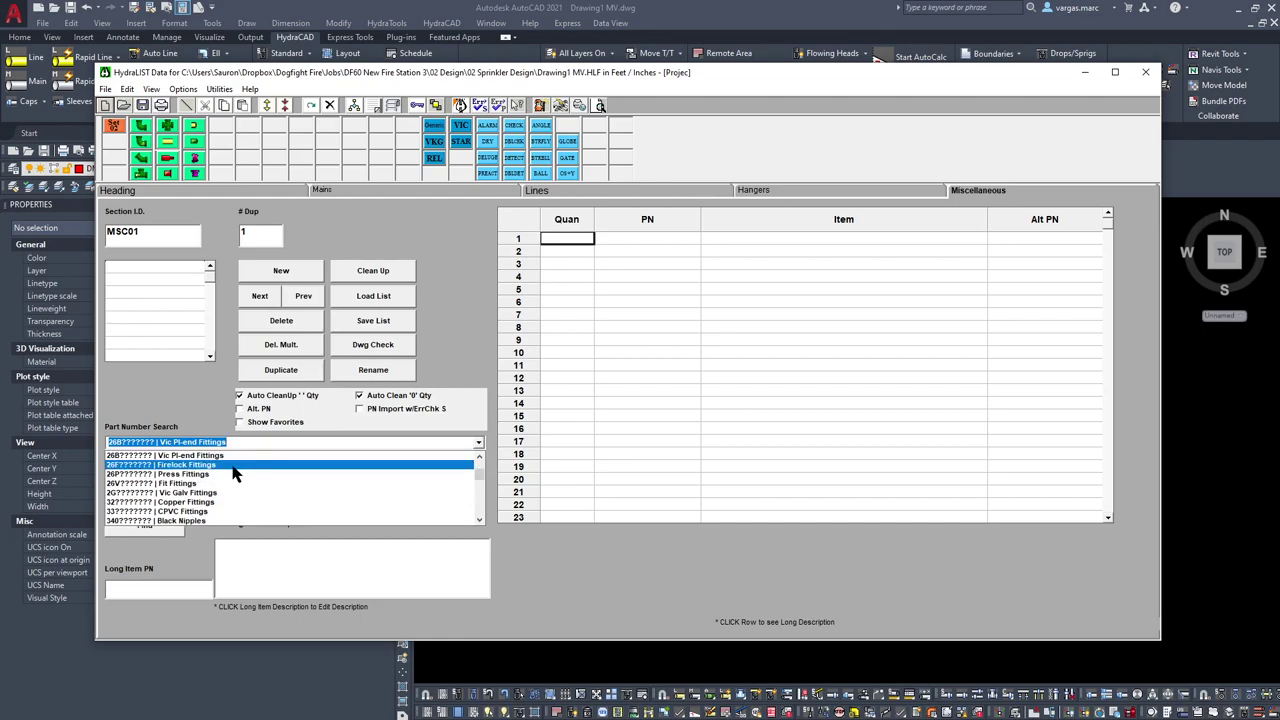
pyautogui.click(323, 469)
pyautogui.click(153, 476)
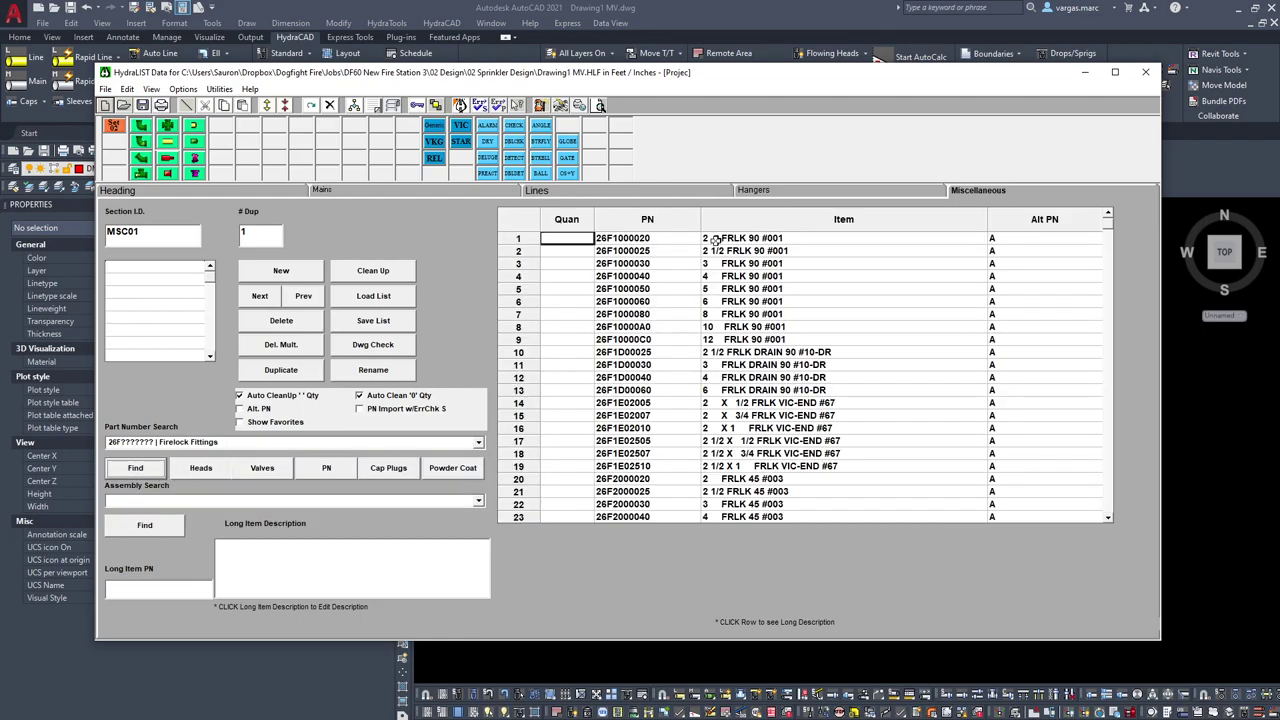
# Step: Set a quantity of 1 for both the 4-inch FRLK 90 #001 and the 4-inch FRLK DRAIN 90 #10-DR
pyautogui.click(575, 278)
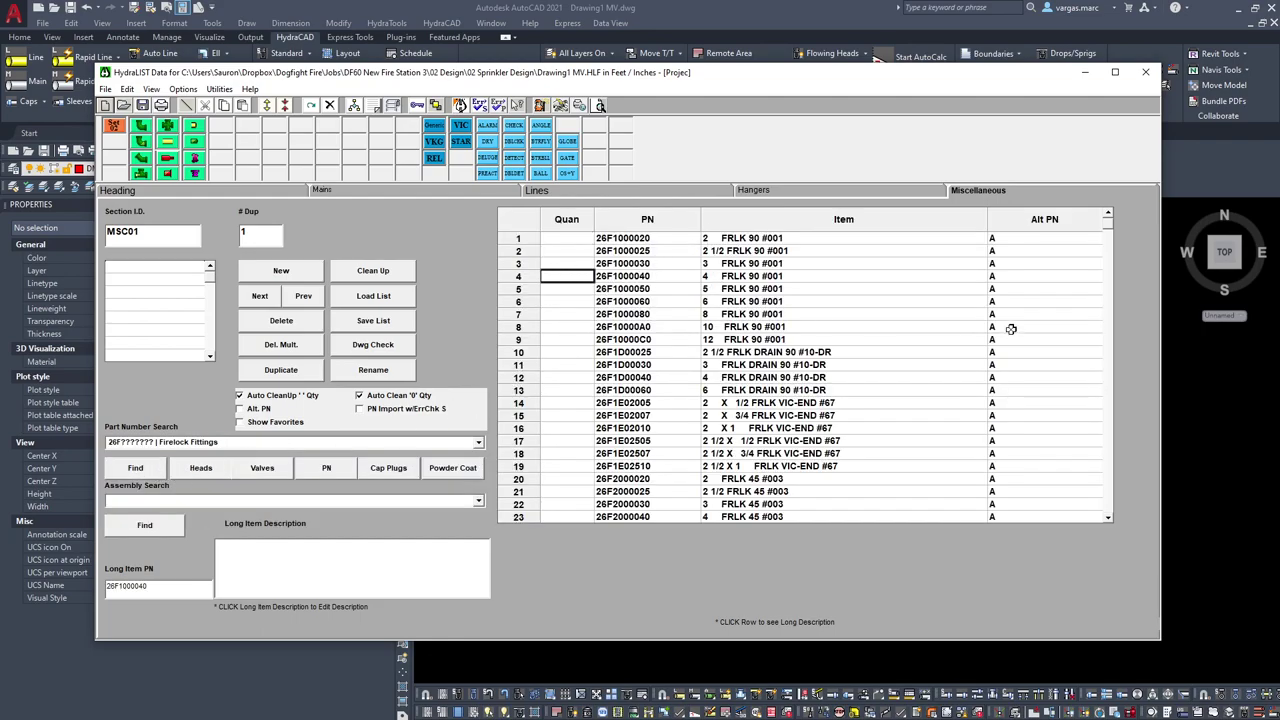
pyautogui.write('1')
pyautogui.click(566, 296)
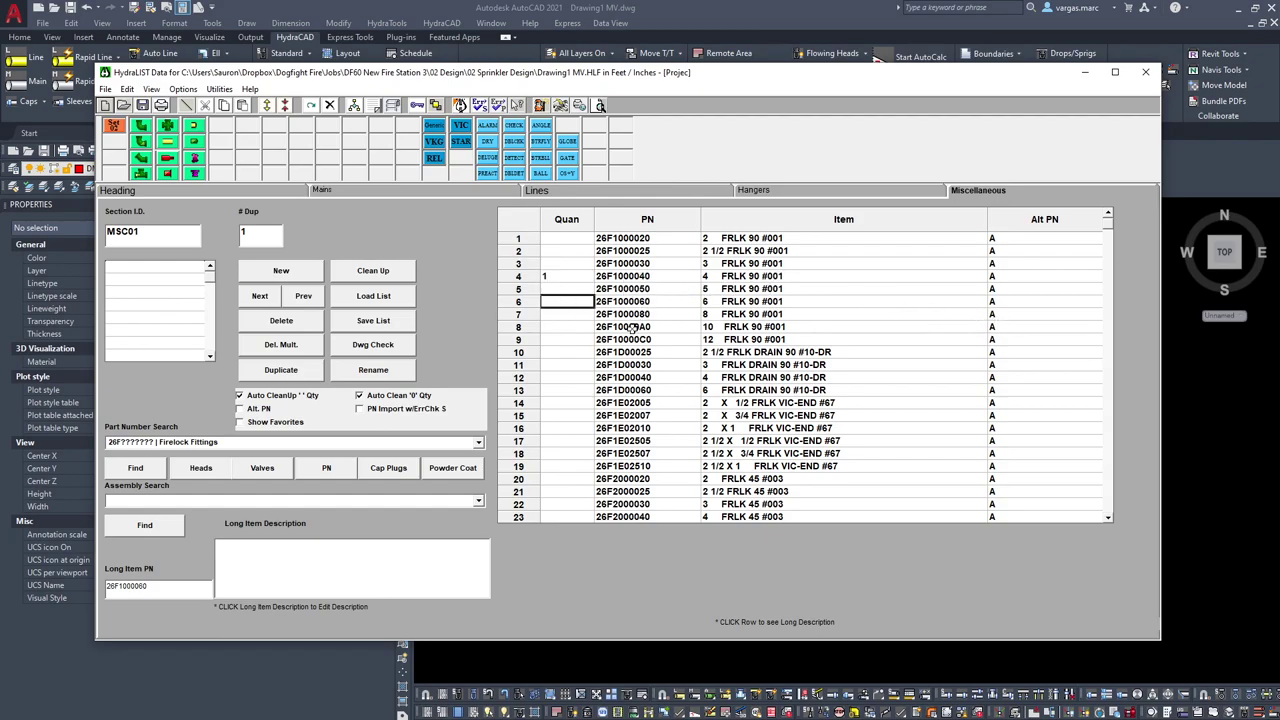
pyautogui.scroll(-1, 676, 379)
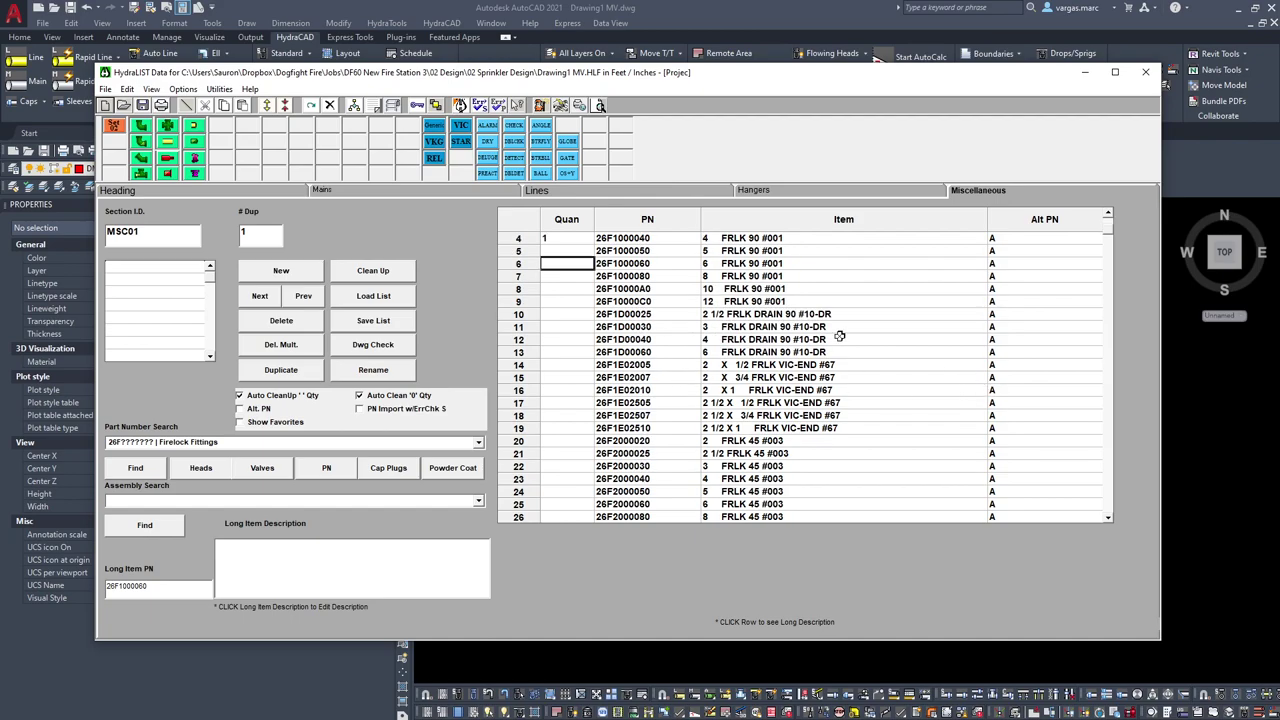
pyautogui.click(592, 339)
pyautogui.write('1')
pyautogui.click(581, 353)
# Step: Set the quantity of the 4-inch FRLK TEE #002 to 1 in the Firelock fittings list
pyautogui.scroll(-1, 572, 356)
pyautogui.scroll(2, 553, 290)
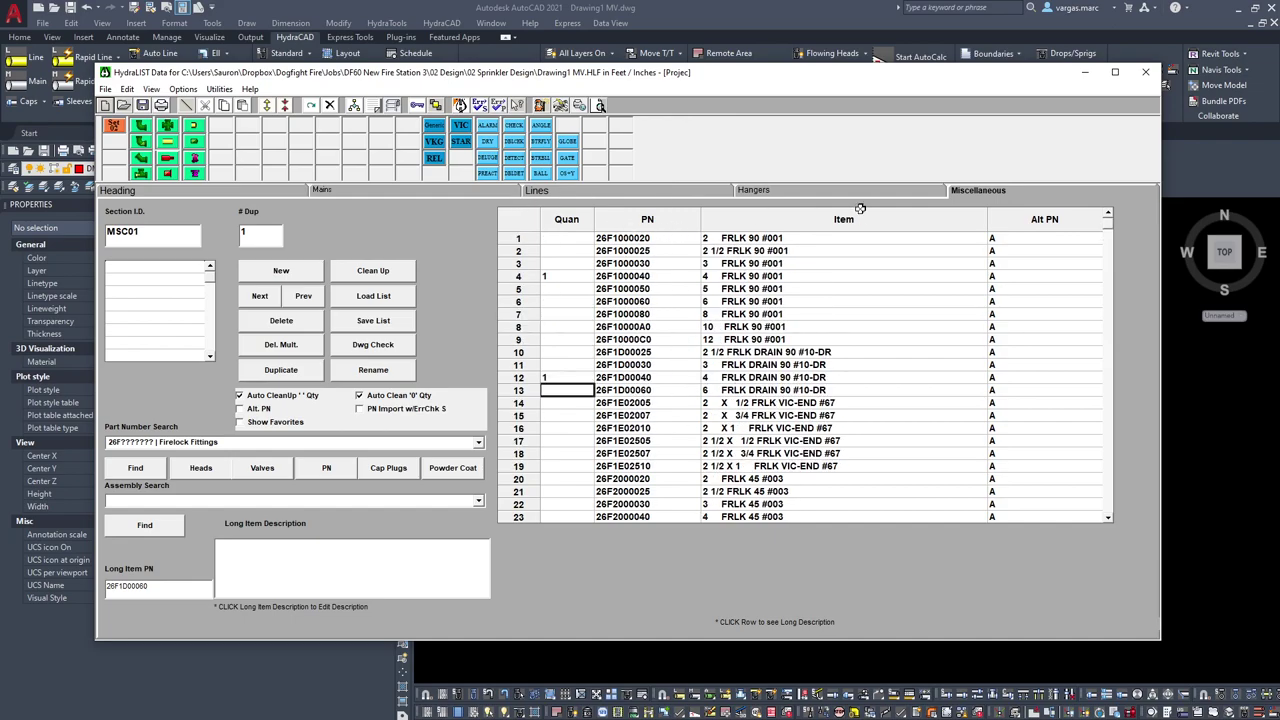
pyautogui.scroll(-2, 678, 351)
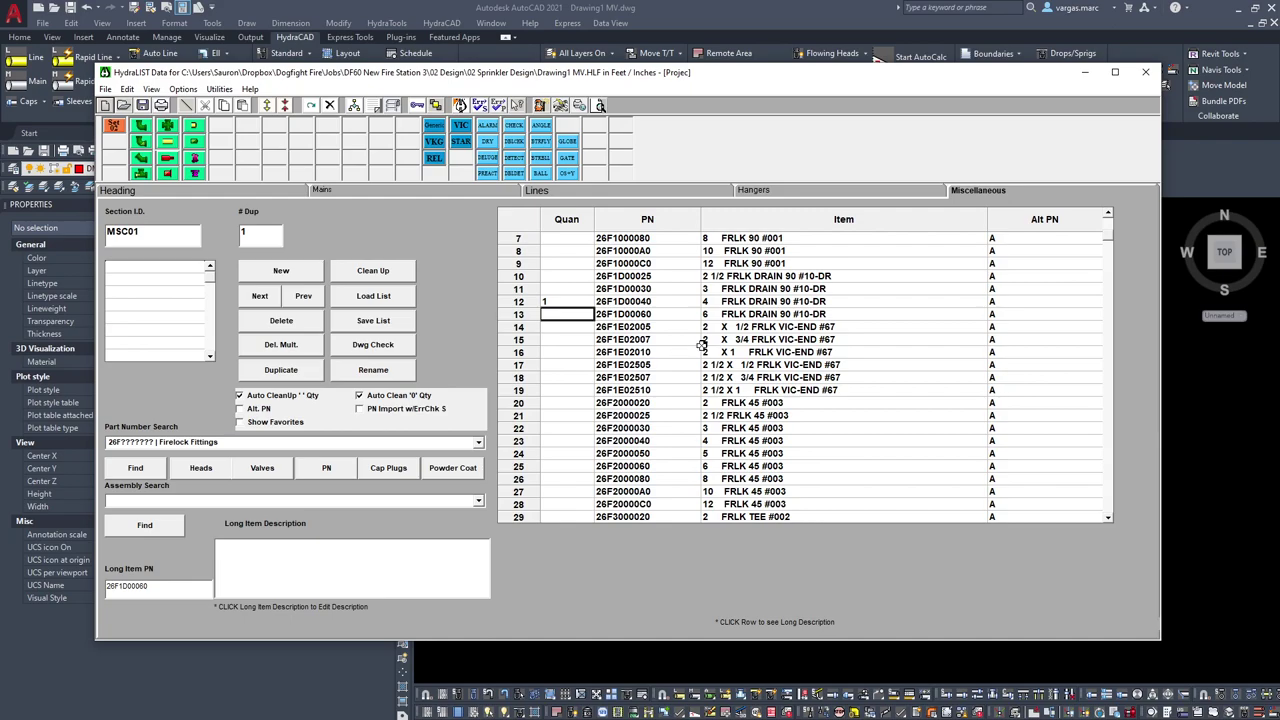
pyautogui.scroll(-1, 834, 360)
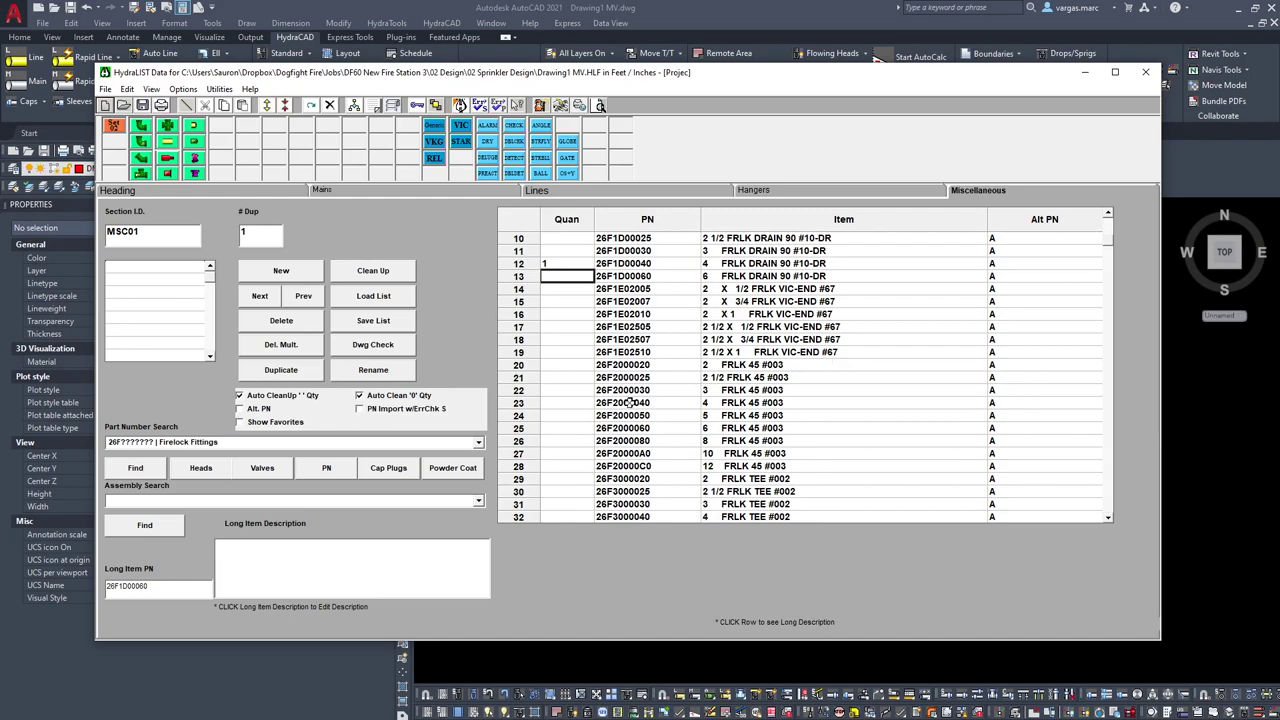
pyautogui.scroll(-3, 620, 405)
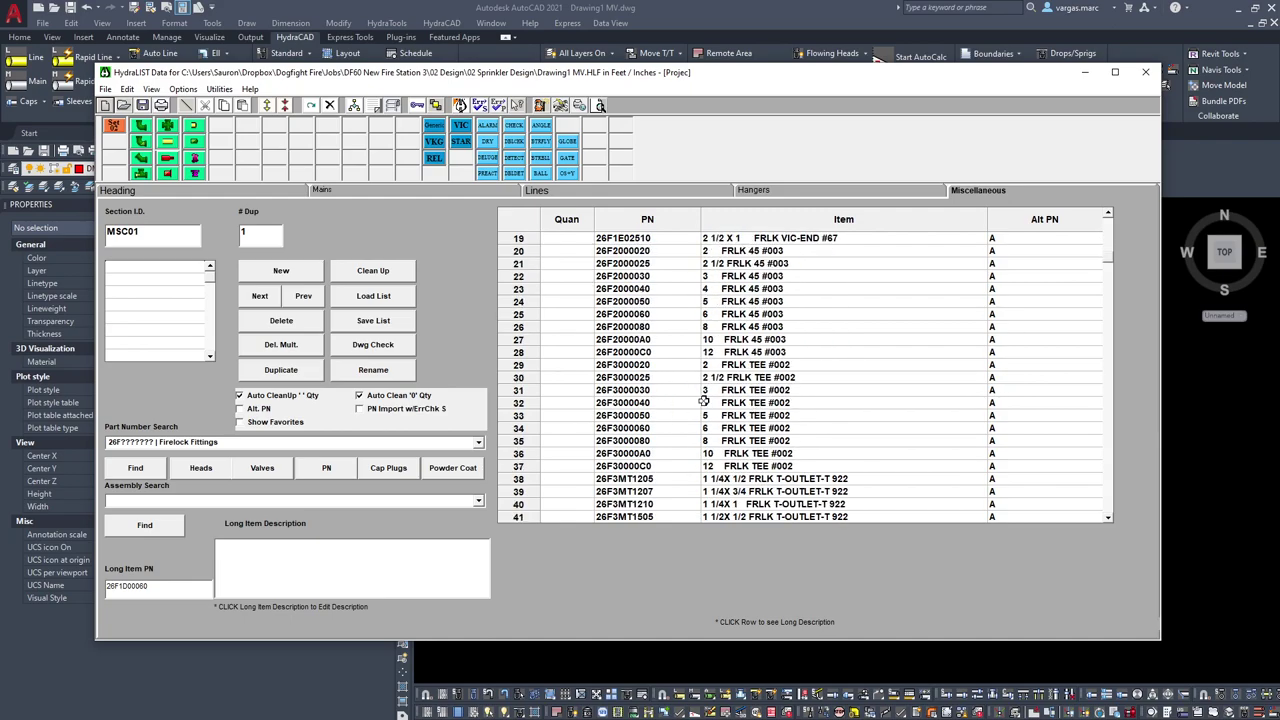
pyautogui.click(547, 403)
pyautogui.write('1')
pyautogui.click(690, 413)
# Step: Set the quantity of the 4-inch FRLK RIGID CPLG #005 to 1
pyautogui.scroll(-6, 785, 385)
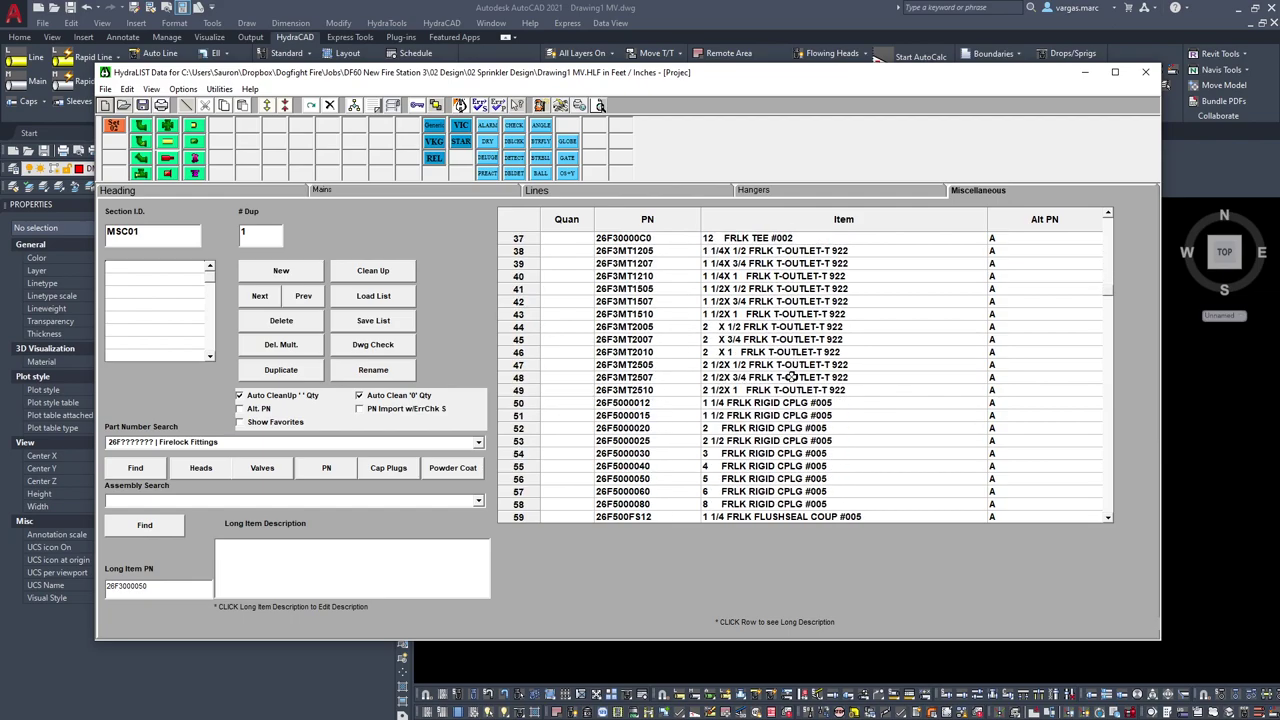
pyautogui.click(592, 466)
pyautogui.write('1')
pyautogui.click(694, 446)
# Step: Look through the remaining Firelock couplings and set the quantity of the 4-inch FRLK CAP #006 to 1
pyautogui.scroll(-7, 720, 410)
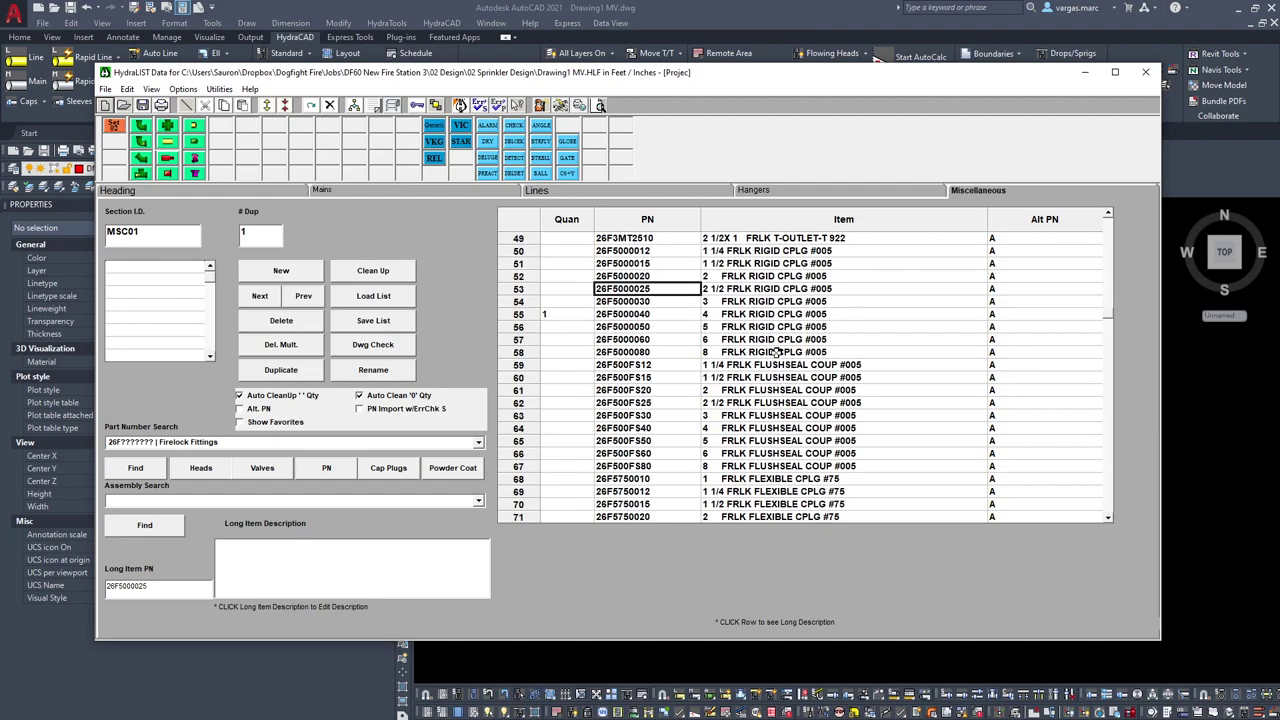
pyautogui.scroll(-10, 767, 374)
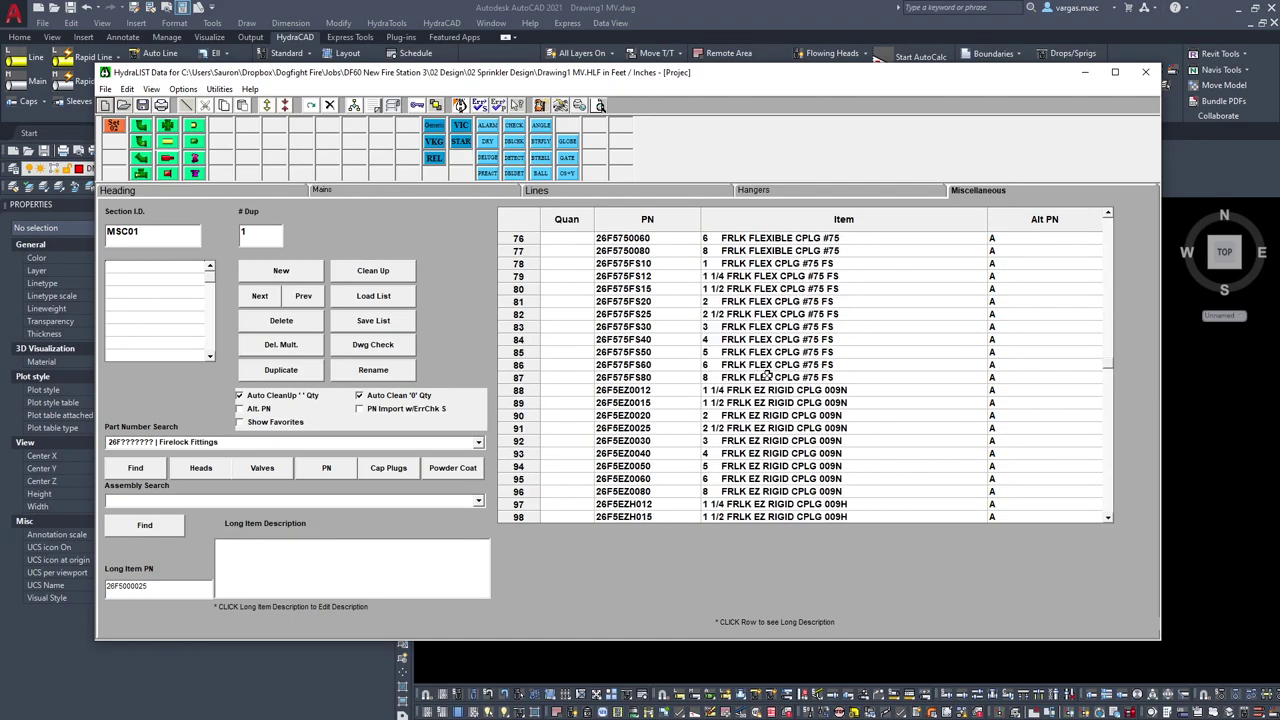
pyautogui.scroll(-3, 767, 374)
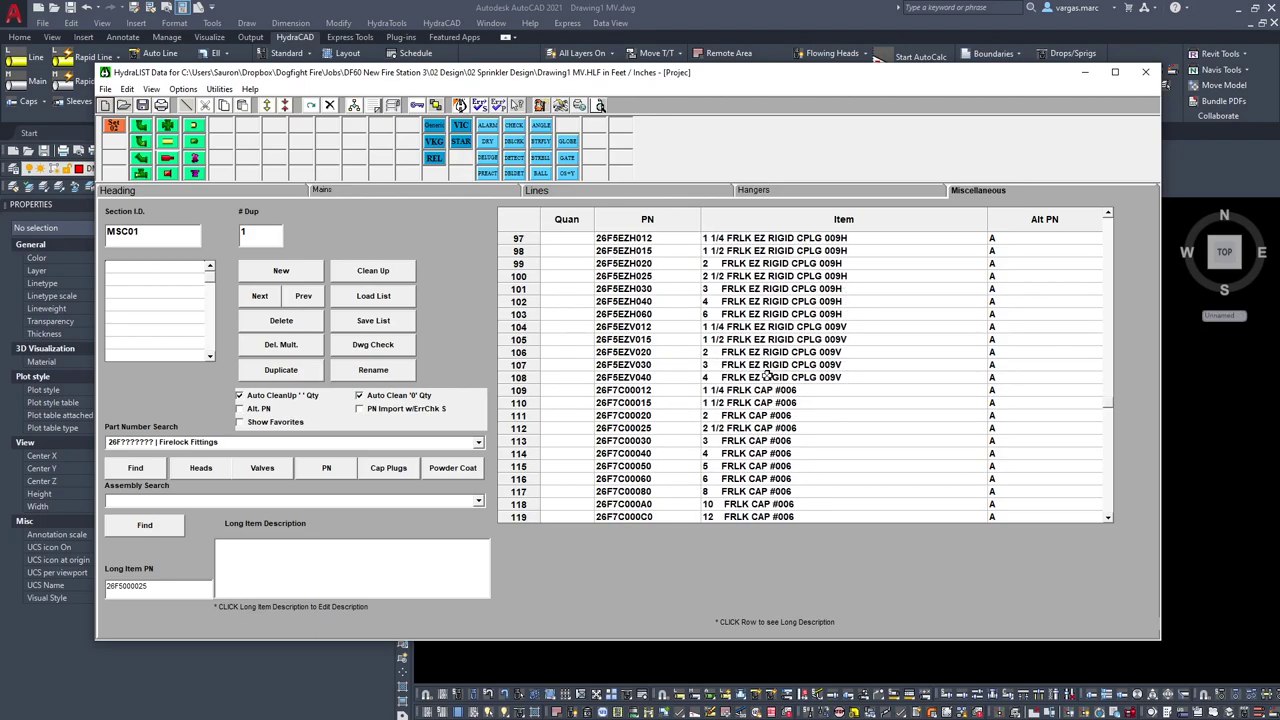
pyautogui.scroll(-4, 767, 374)
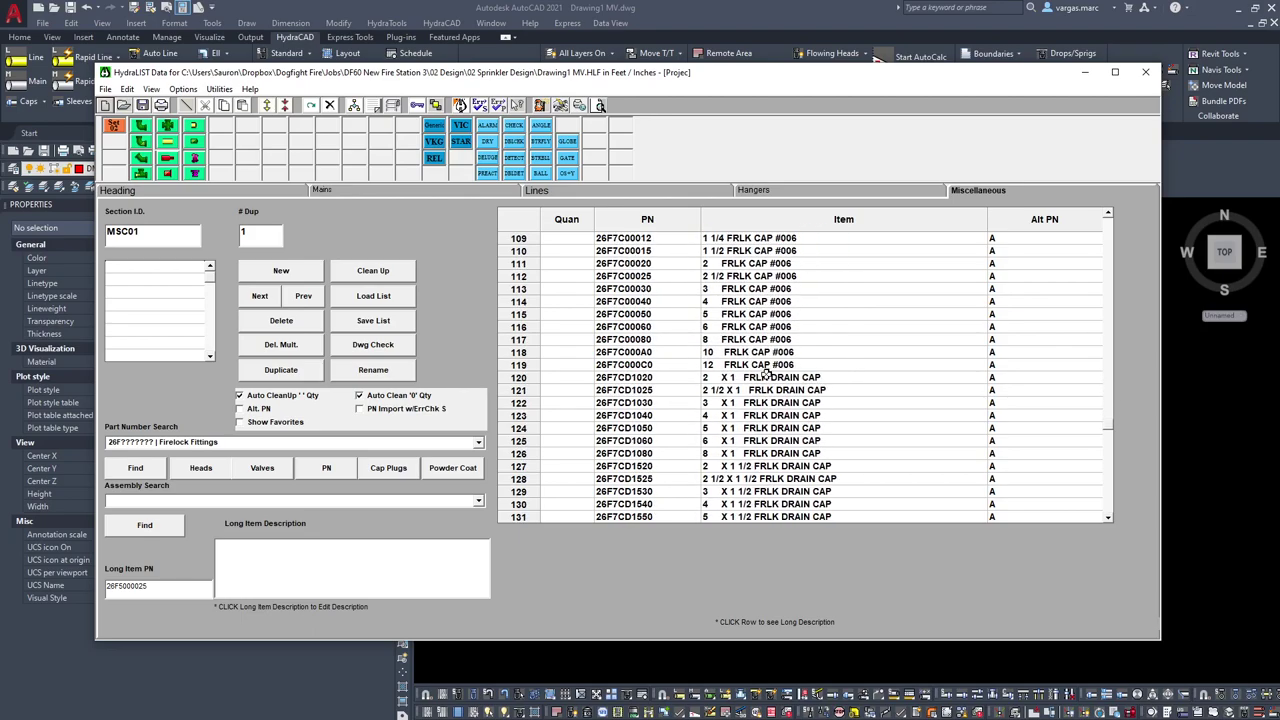
pyautogui.scroll(2, 766, 372)
pyautogui.click(570, 378)
pyautogui.click(690, 413)
# Step: Set the quantity of the 6-inch FRLK FLANGE-ADP #744 to 1 and save the material list
pyautogui.scroll(-4, 736, 396)
pyautogui.scroll(-8, 736, 396)
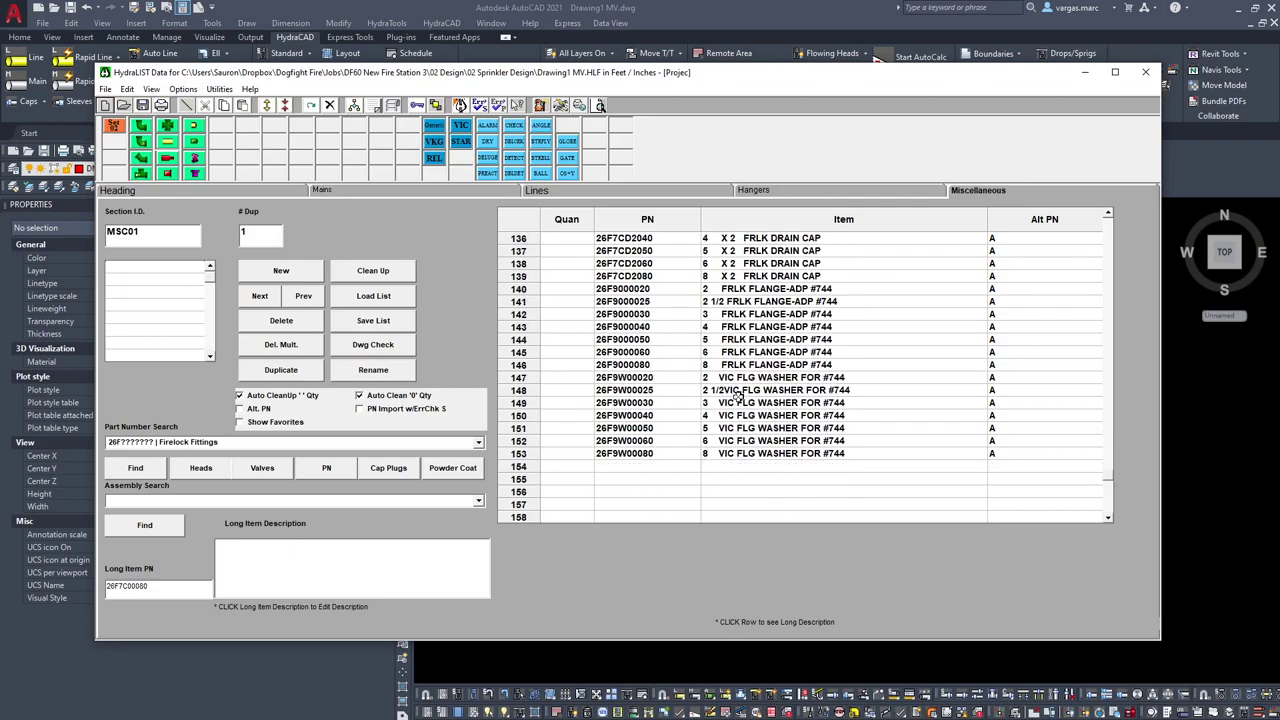
pyautogui.scroll(1, 746, 402)
pyautogui.click(585, 354)
pyautogui.write('1')
pyautogui.press('Return')
pyautogui.click(568, 367)
pyautogui.click(145, 107)
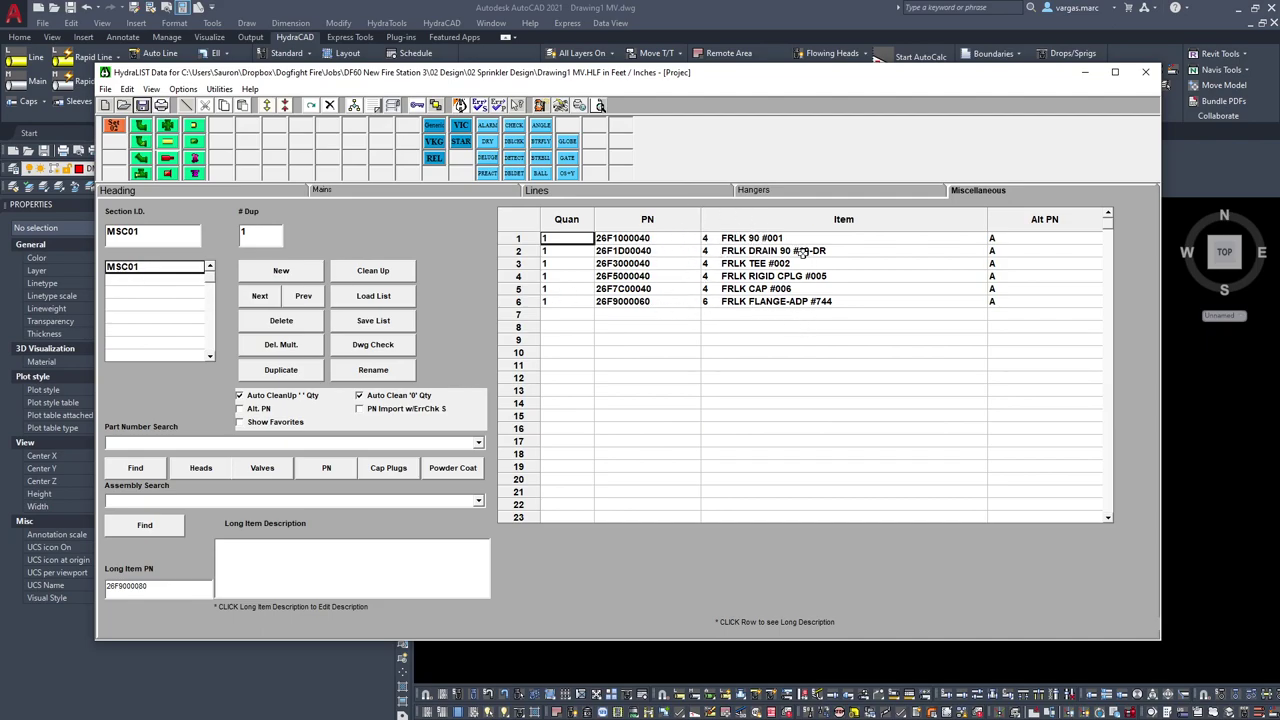
# Step: List the 260 Vic Fittings part numbers in the MSC01 section
pyautogui.click(478, 443)
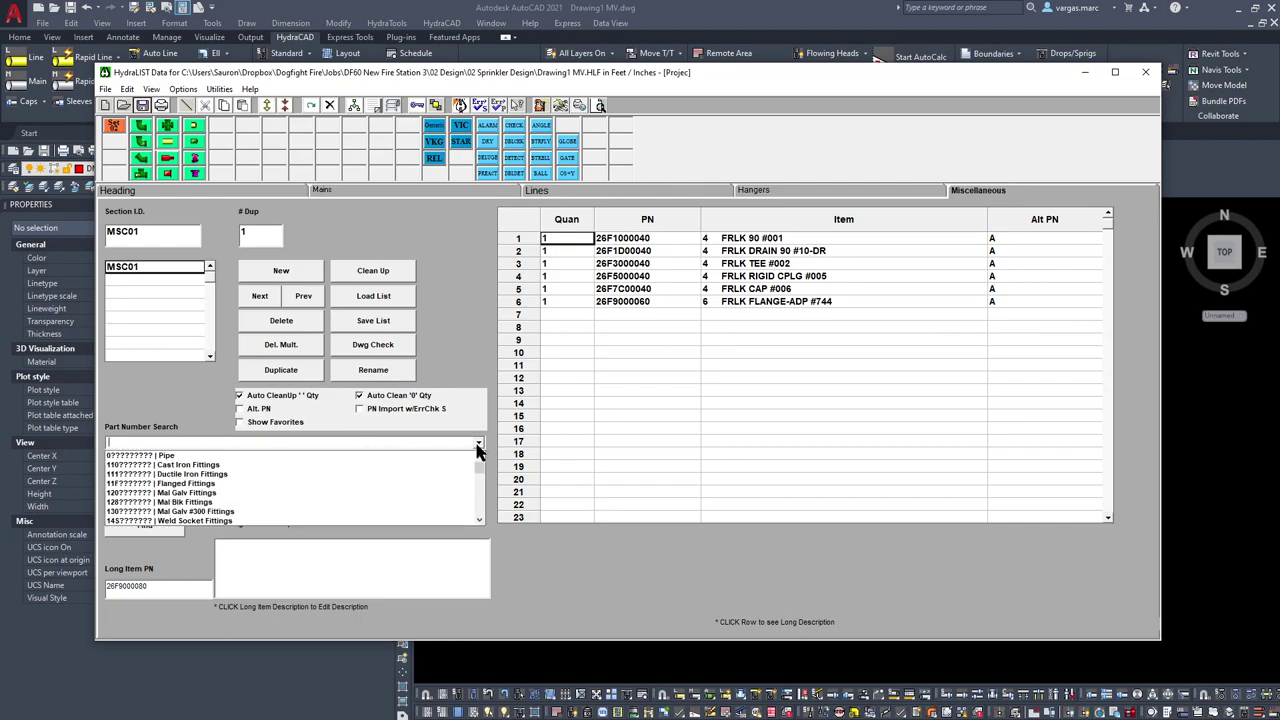
pyautogui.scroll(-3, 343, 480)
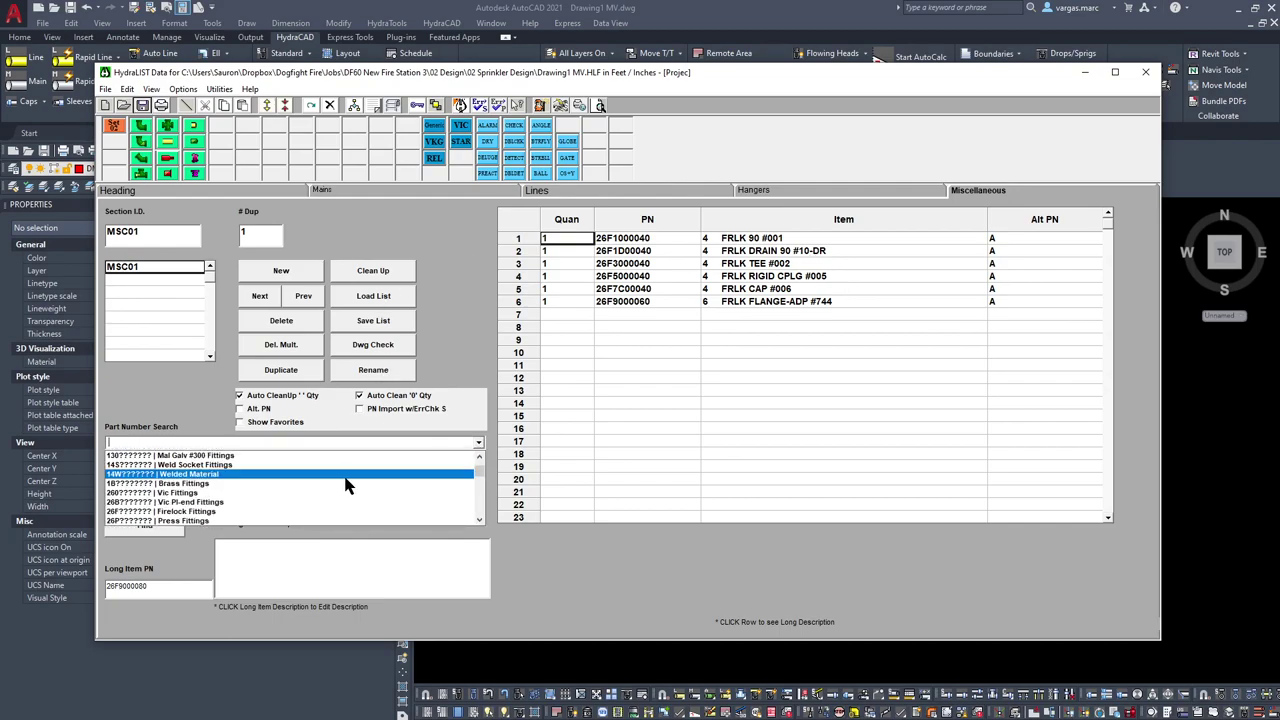
pyautogui.click(280, 500)
pyautogui.click(147, 470)
# Step: Set the quantity of the 6 x 4 VIC CON-RED #50 reducer to 1 and save the material list
pyautogui.scroll(-20, 757, 336)
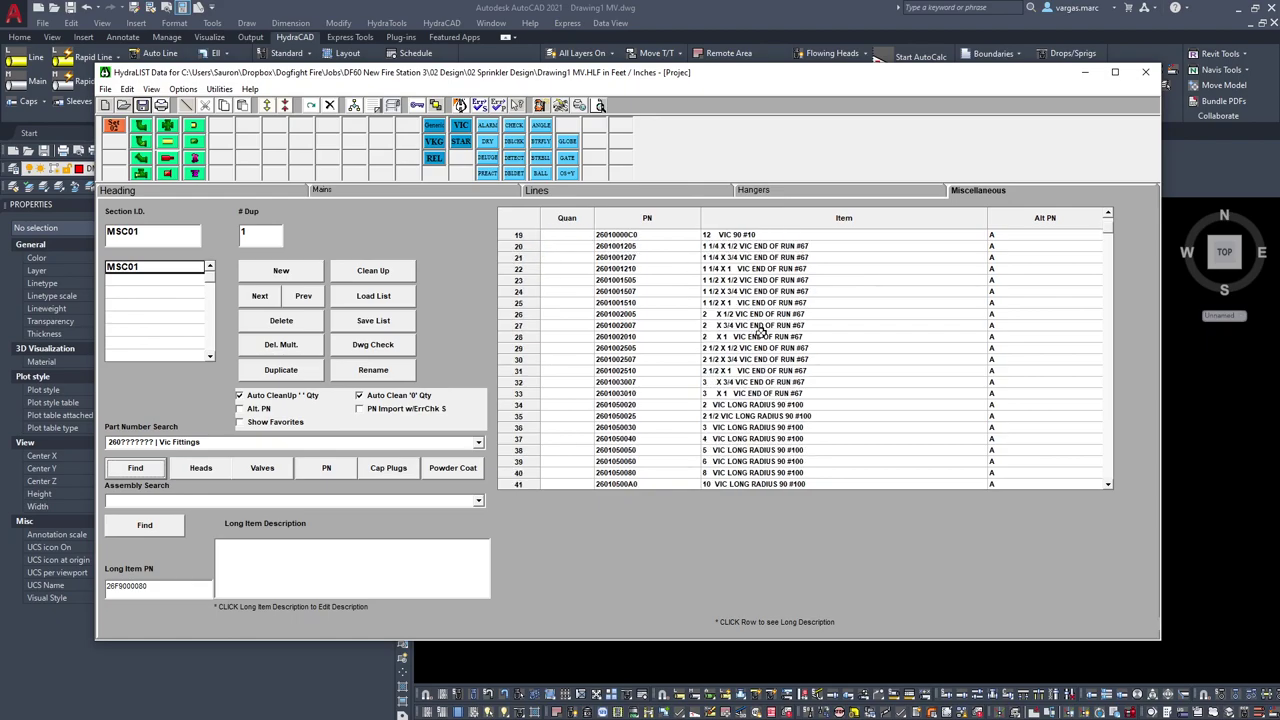
pyautogui.scroll(-20, 799, 363)
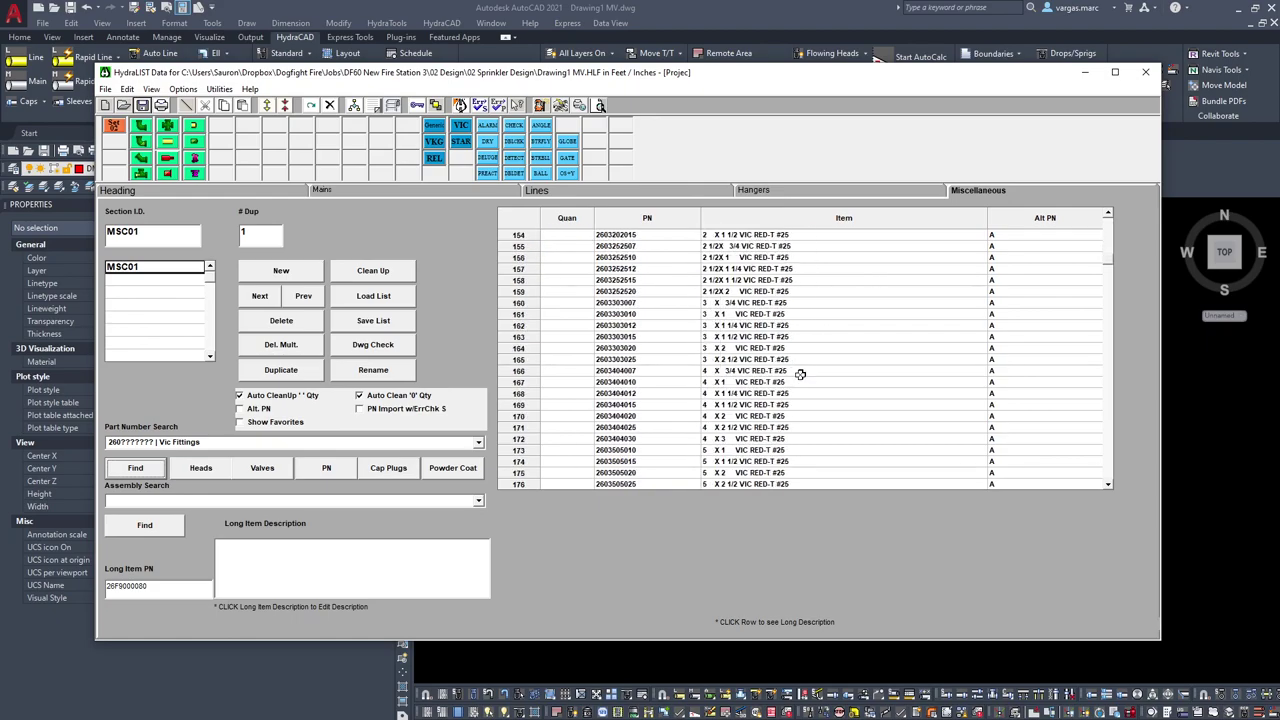
pyautogui.scroll(-17, 805, 381)
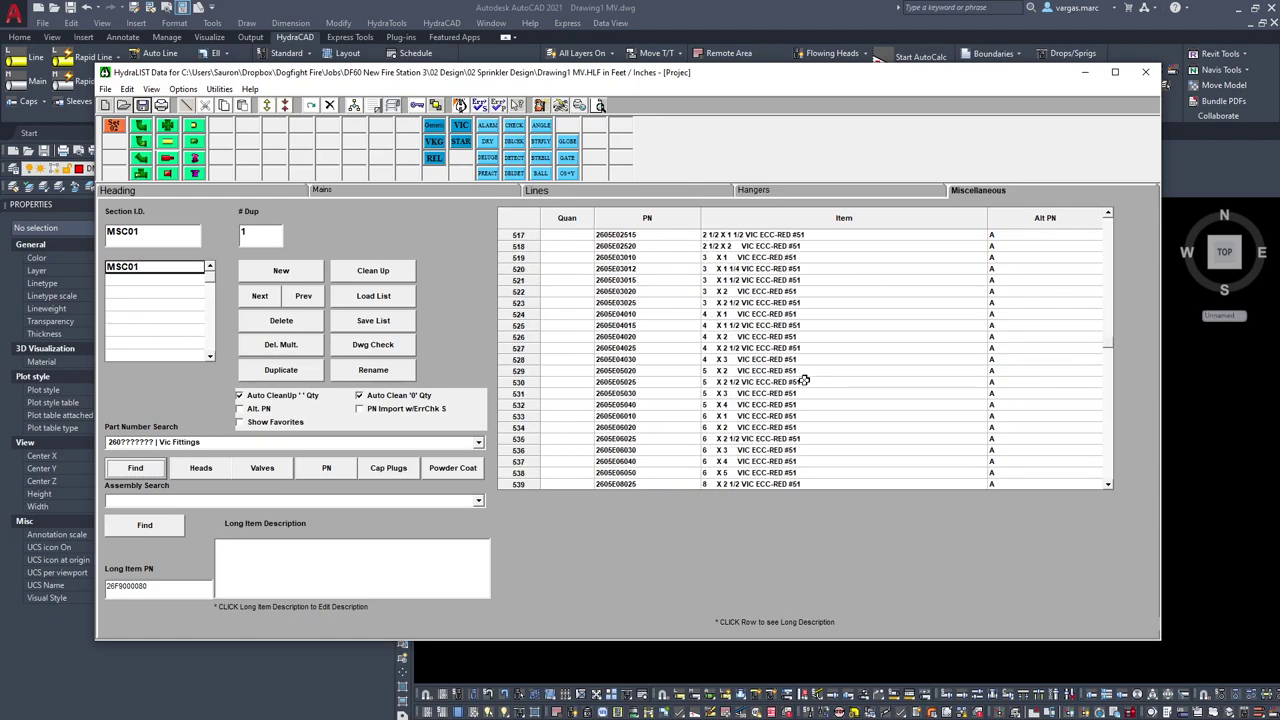
pyautogui.scroll(2, 690, 306)
pyautogui.click(576, 317)
pyautogui.write('1')
pyautogui.click(142, 106)
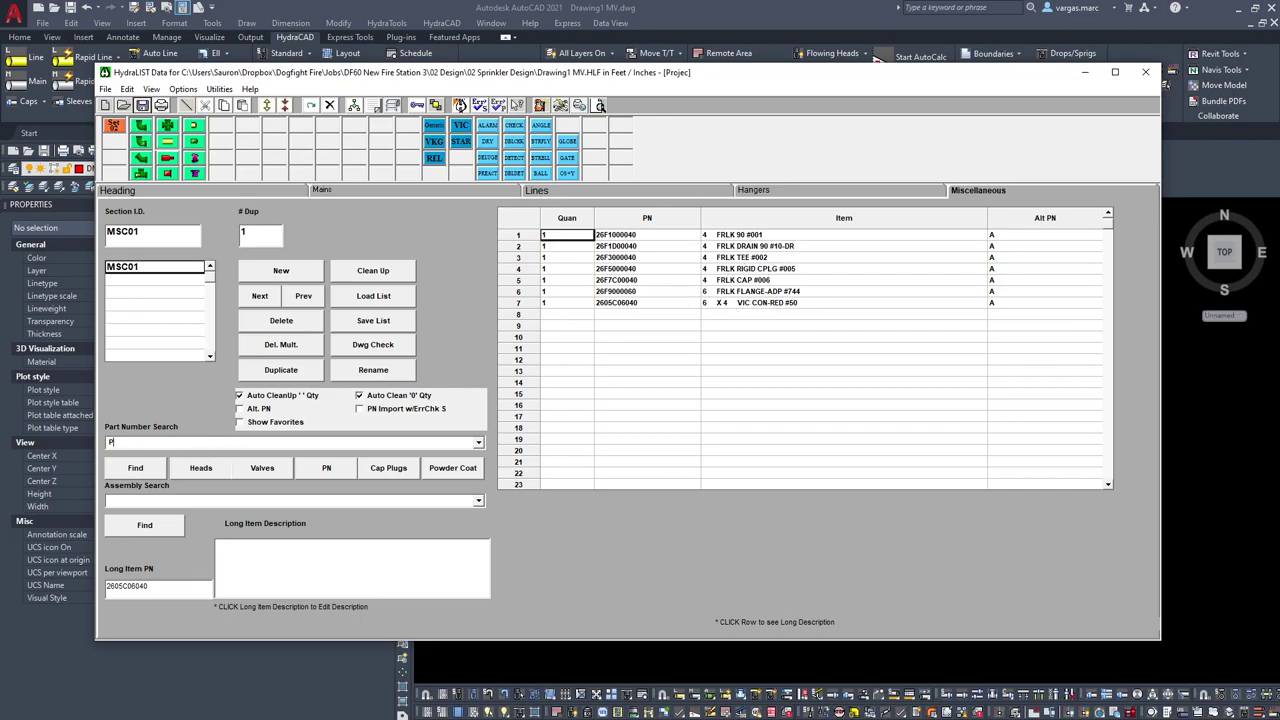
# Step: Search the part numbers for PACK and set the quantity of the 6-inch GASKET PACK 125# FLANGE to 1
pyautogui.write('CK')
pyautogui.press('Return')
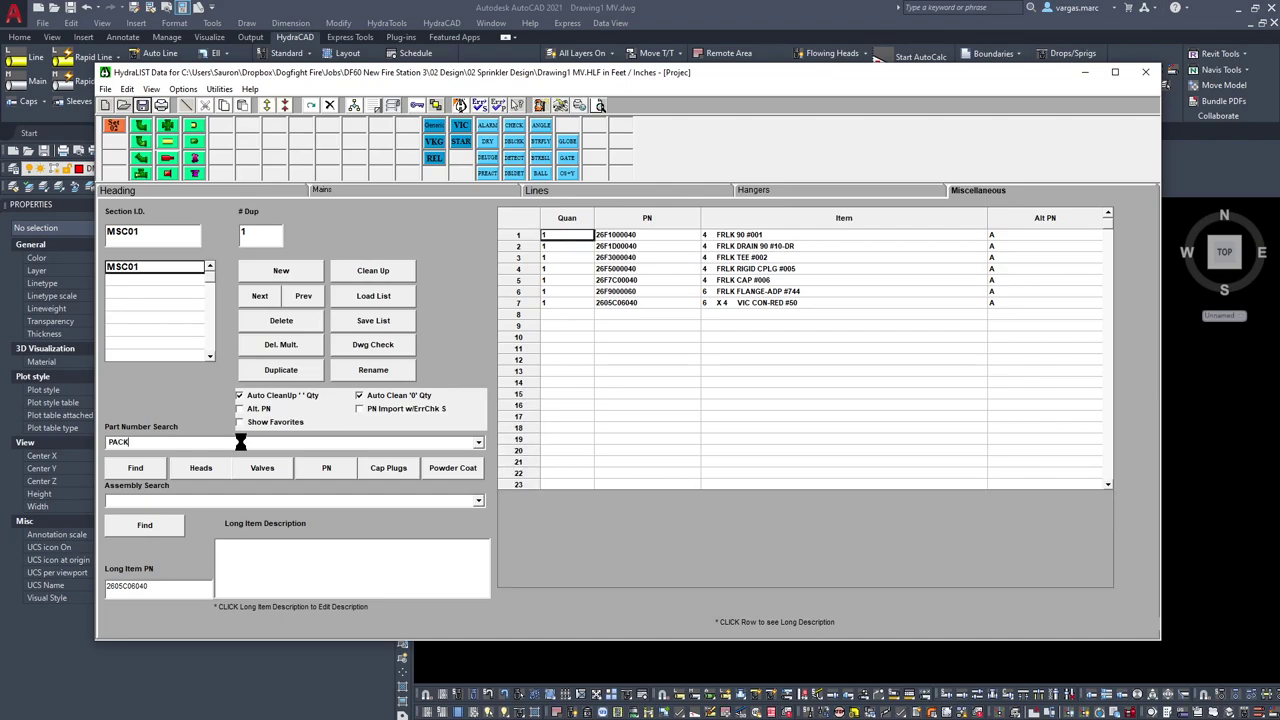
pyautogui.scroll(-1, 853, 322)
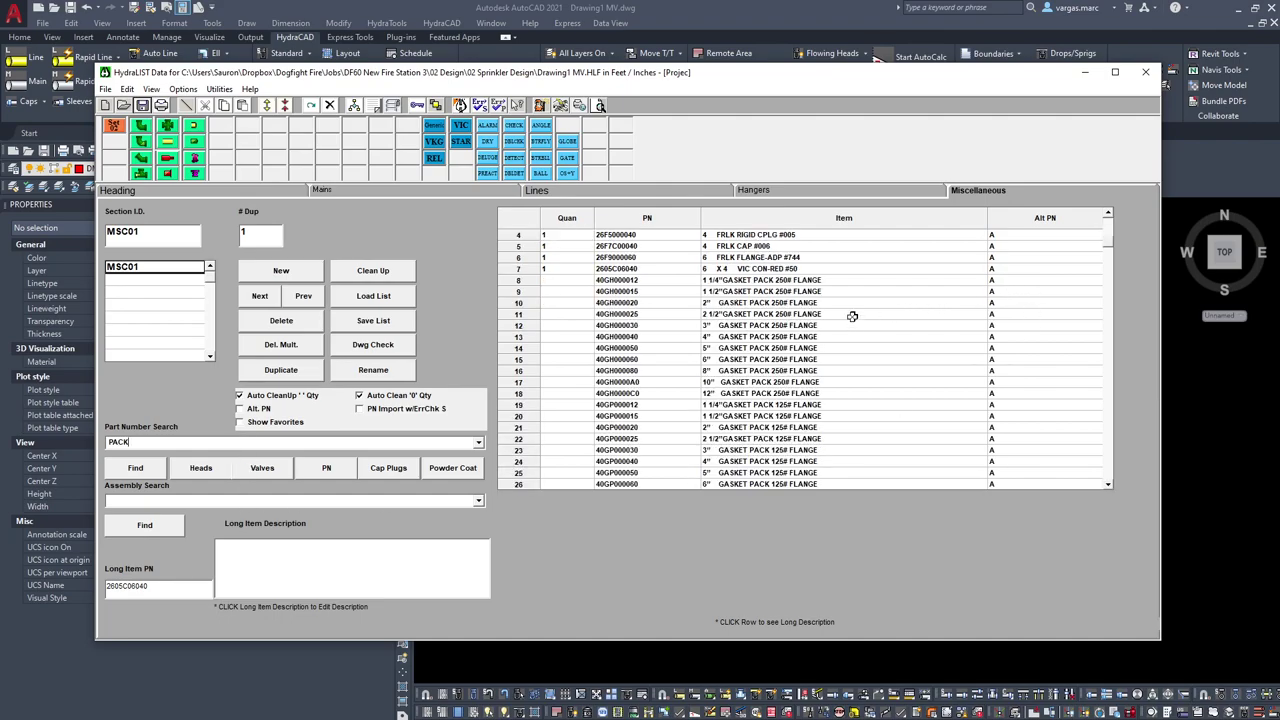
pyautogui.scroll(-1, 852, 316)
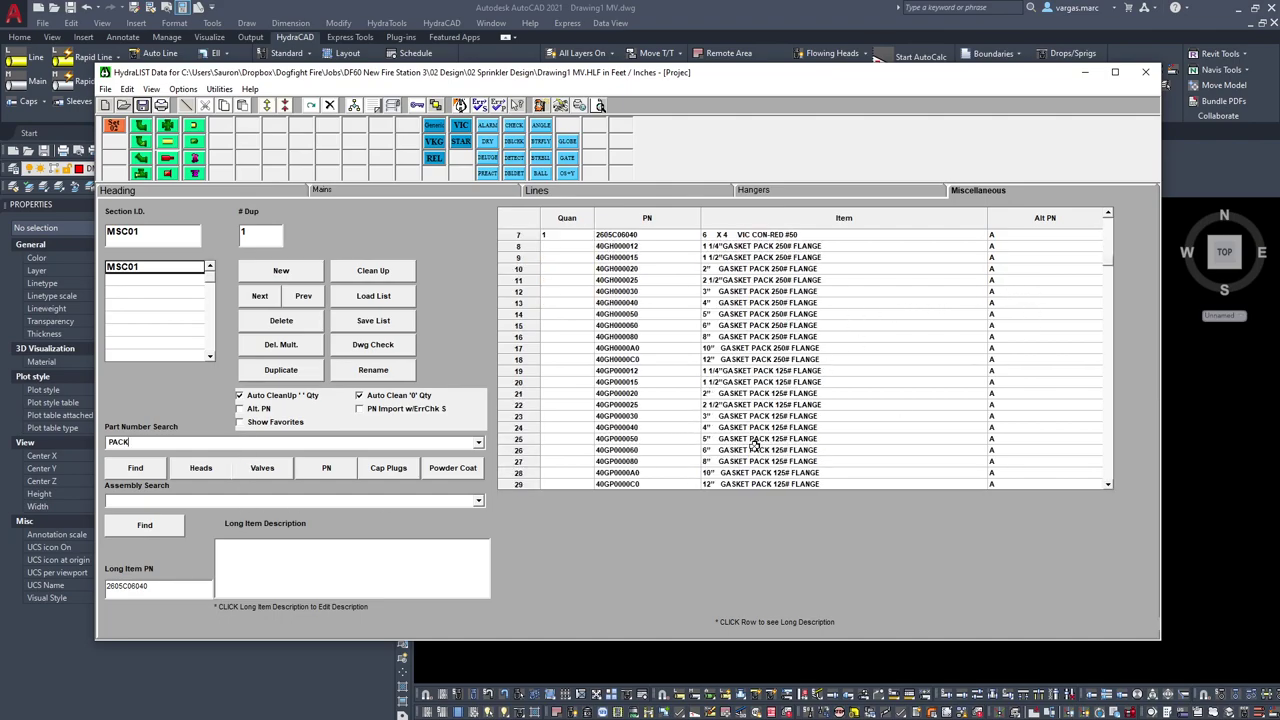
pyautogui.click(556, 449)
pyautogui.write('1')
pyautogui.press('Return')
pyautogui.click(745, 451)
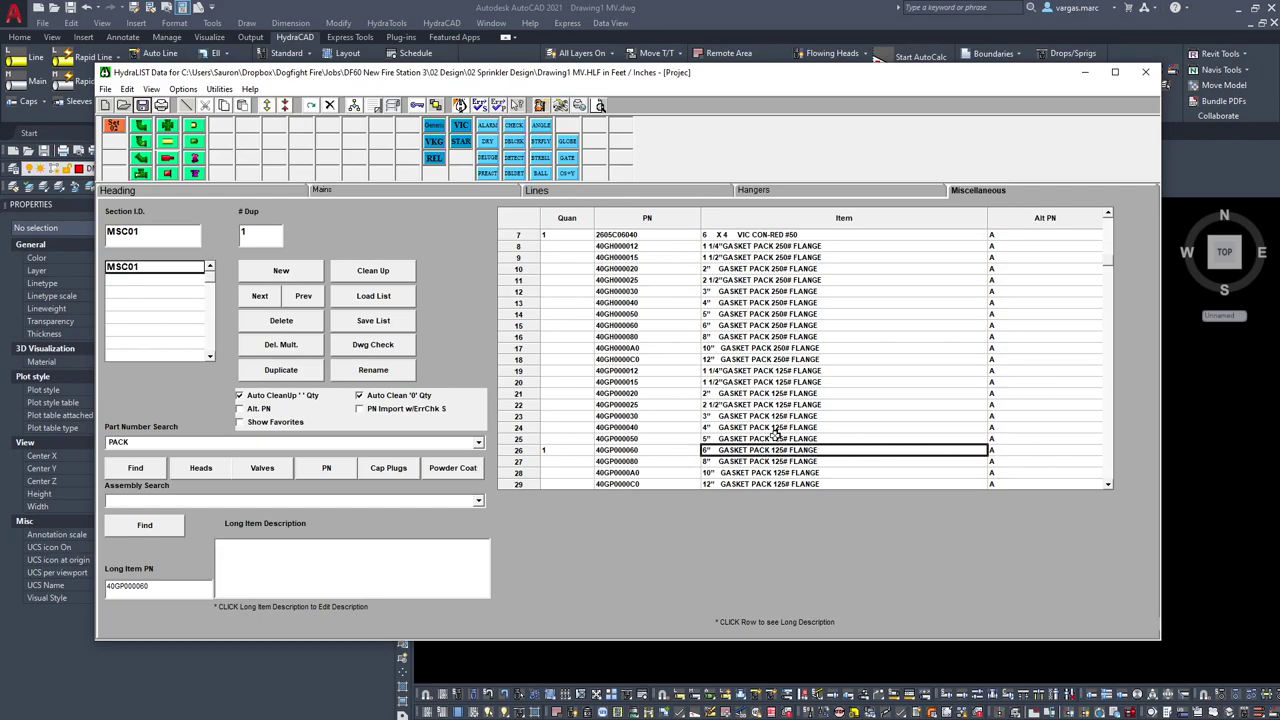
# Step: Check the 6-inch 125# gasket pack row against the 6-inch FRLK FLANGE-ADP #744 row and save the material list
pyautogui.click(583, 451)
pyautogui.moveTo(578, 450); pyautogui.dragTo(1011, 451)
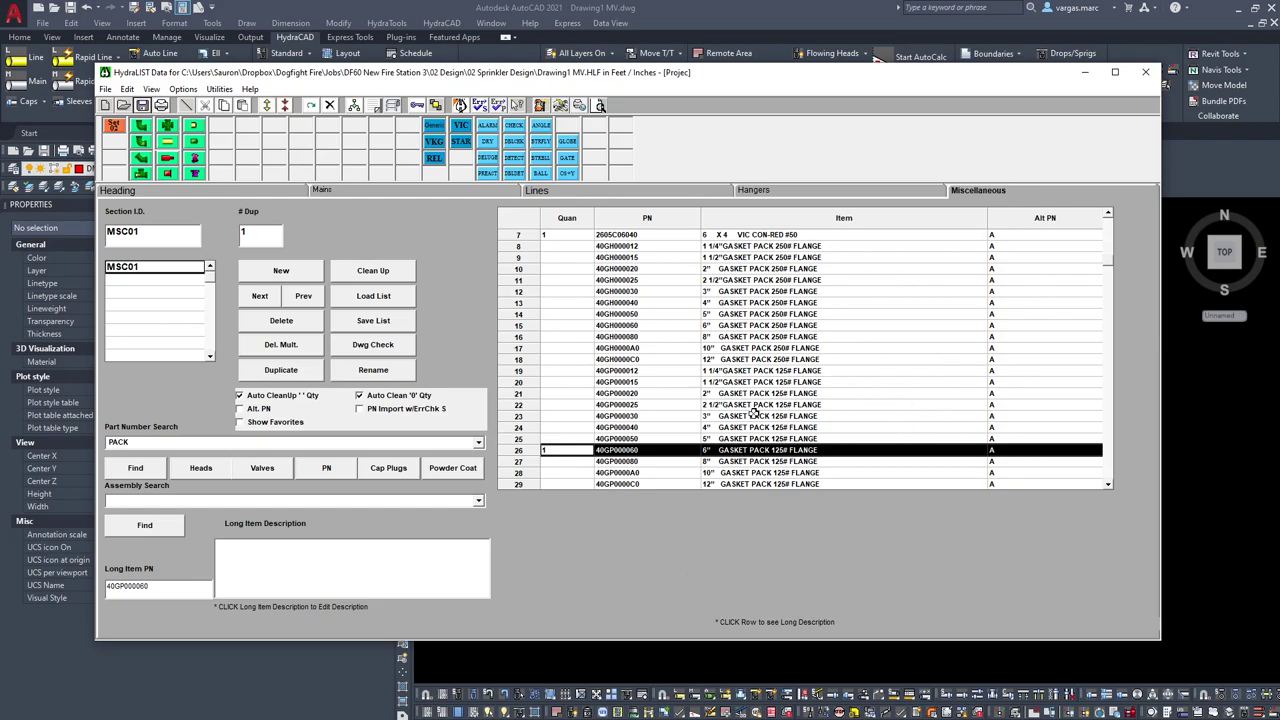
pyautogui.scroll(2, 771, 404)
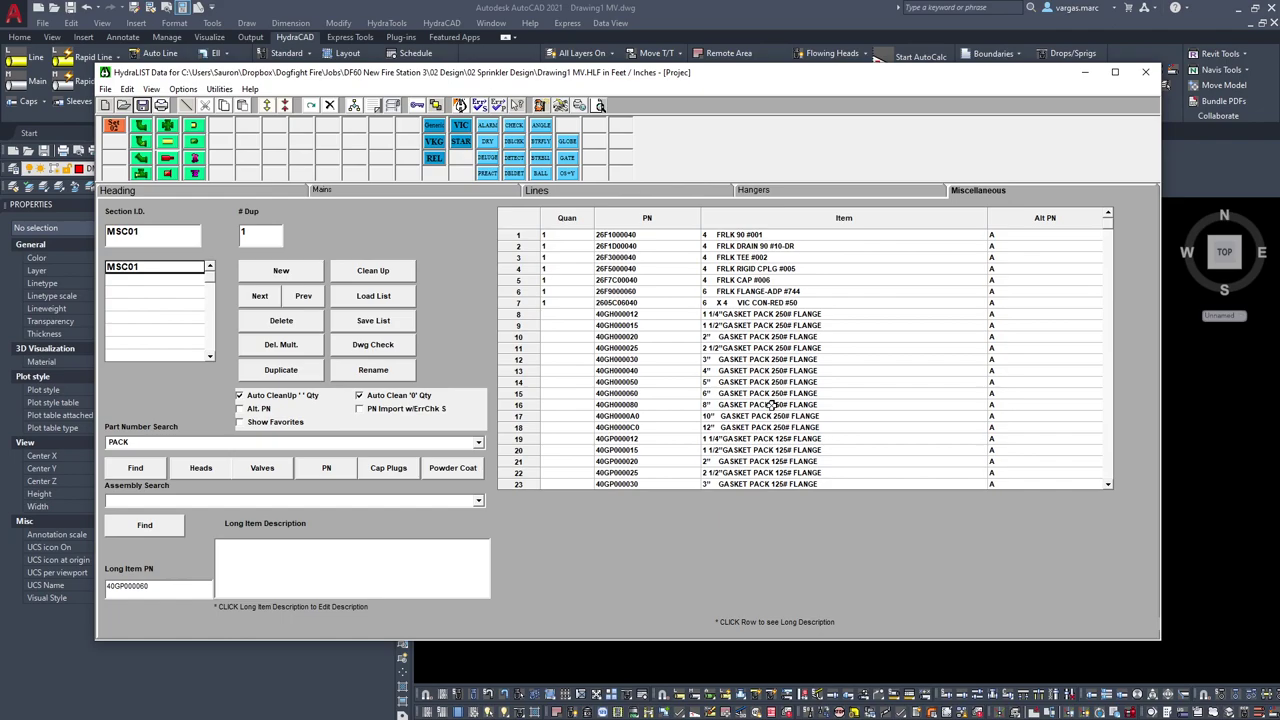
pyautogui.click(775, 291)
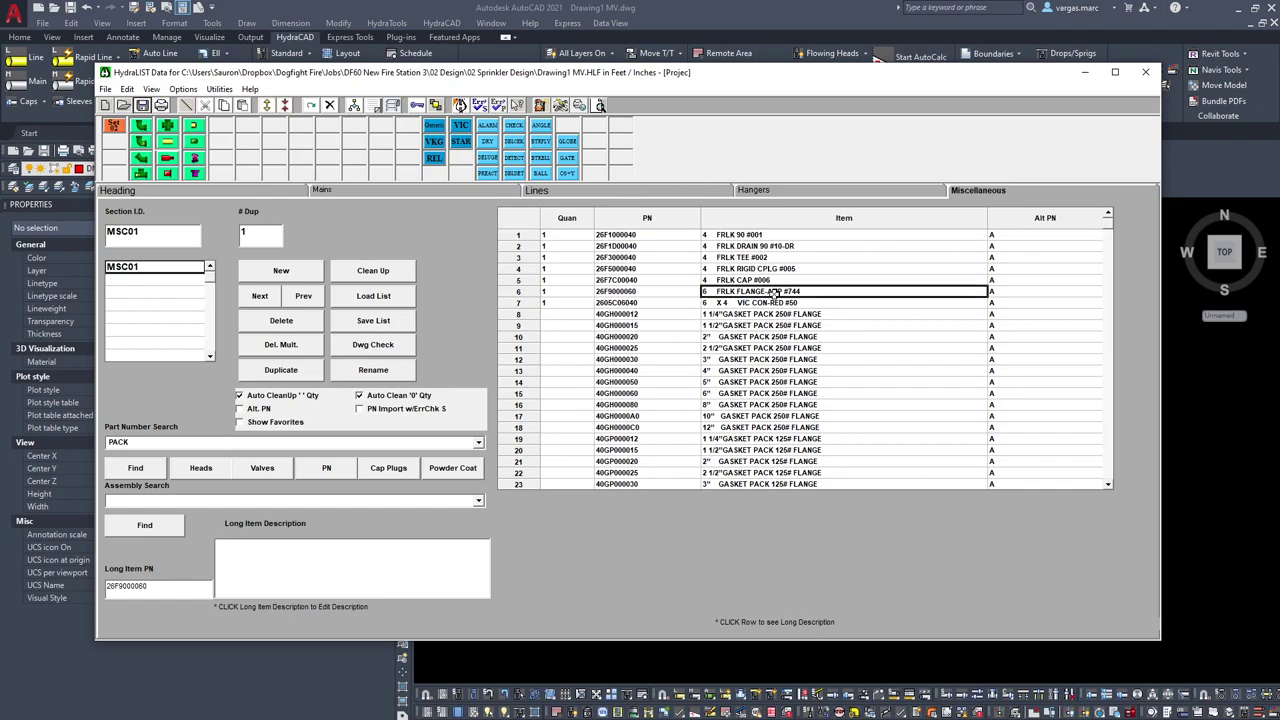
pyautogui.scroll(-3, 786, 352)
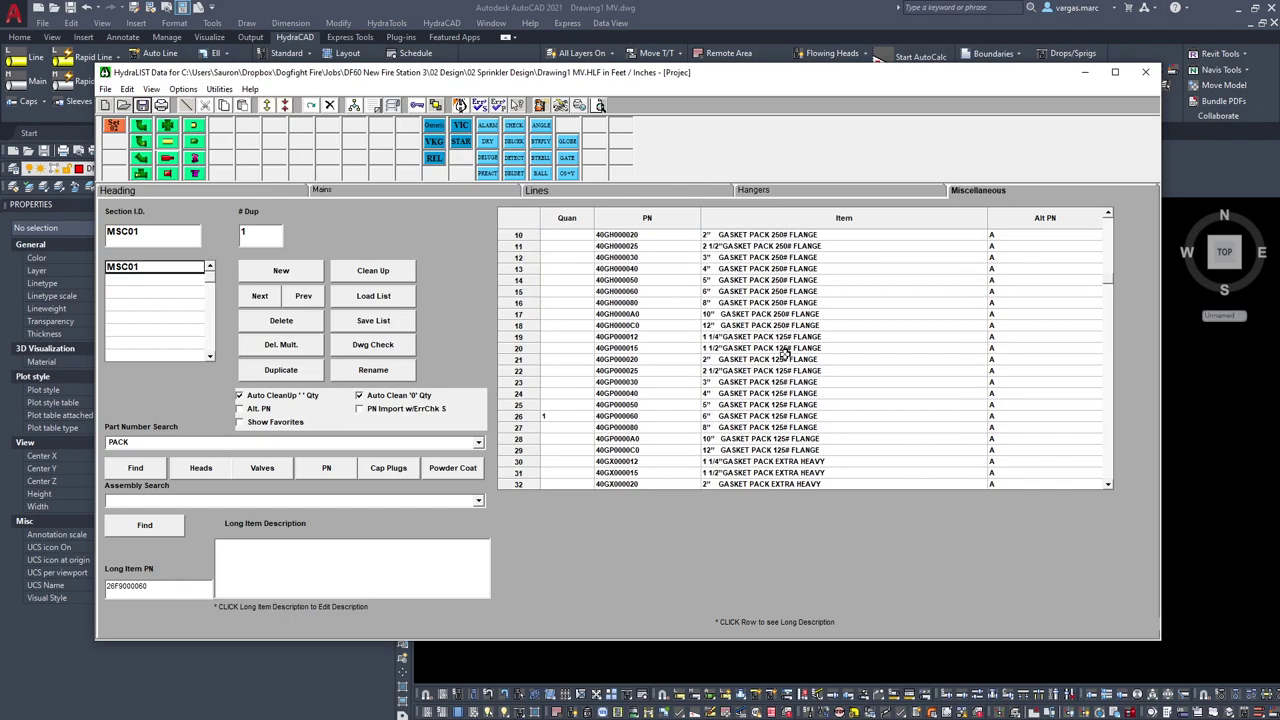
pyautogui.click(147, 106)
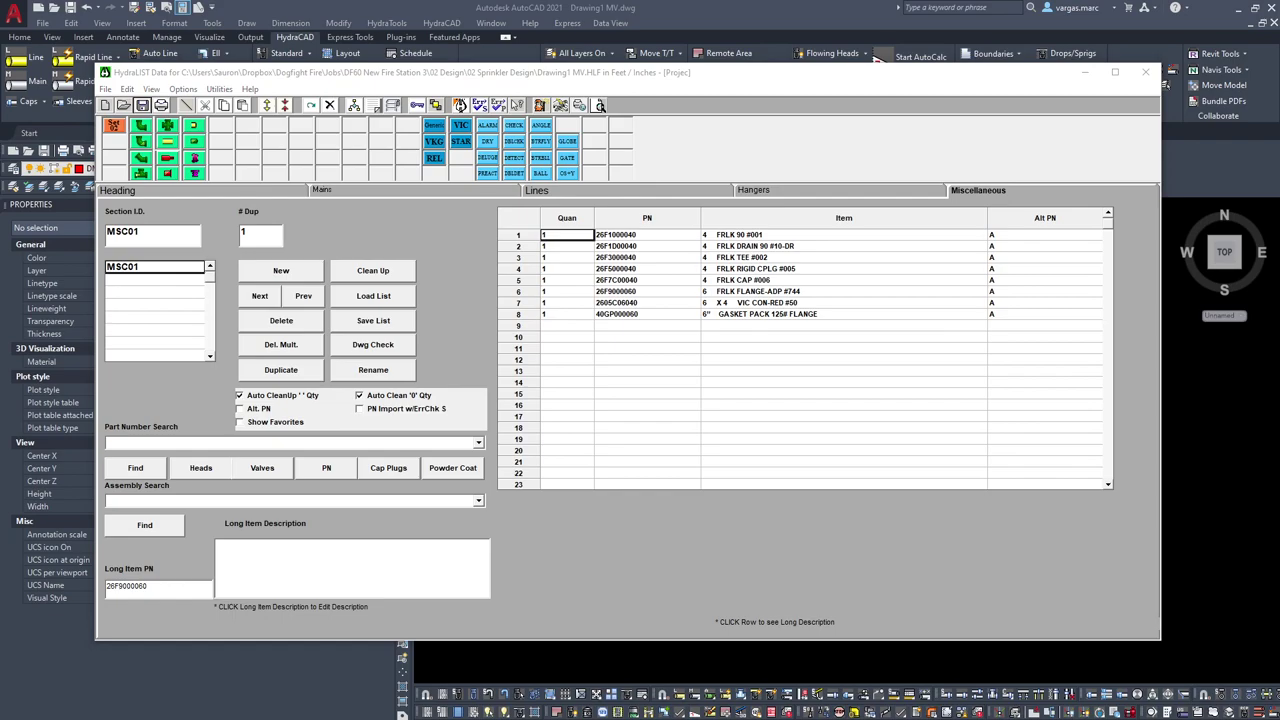
# Step: Search the part numbers for 717 in the MSC01 section and look through the listed check valves
pyautogui.click(845, 371)
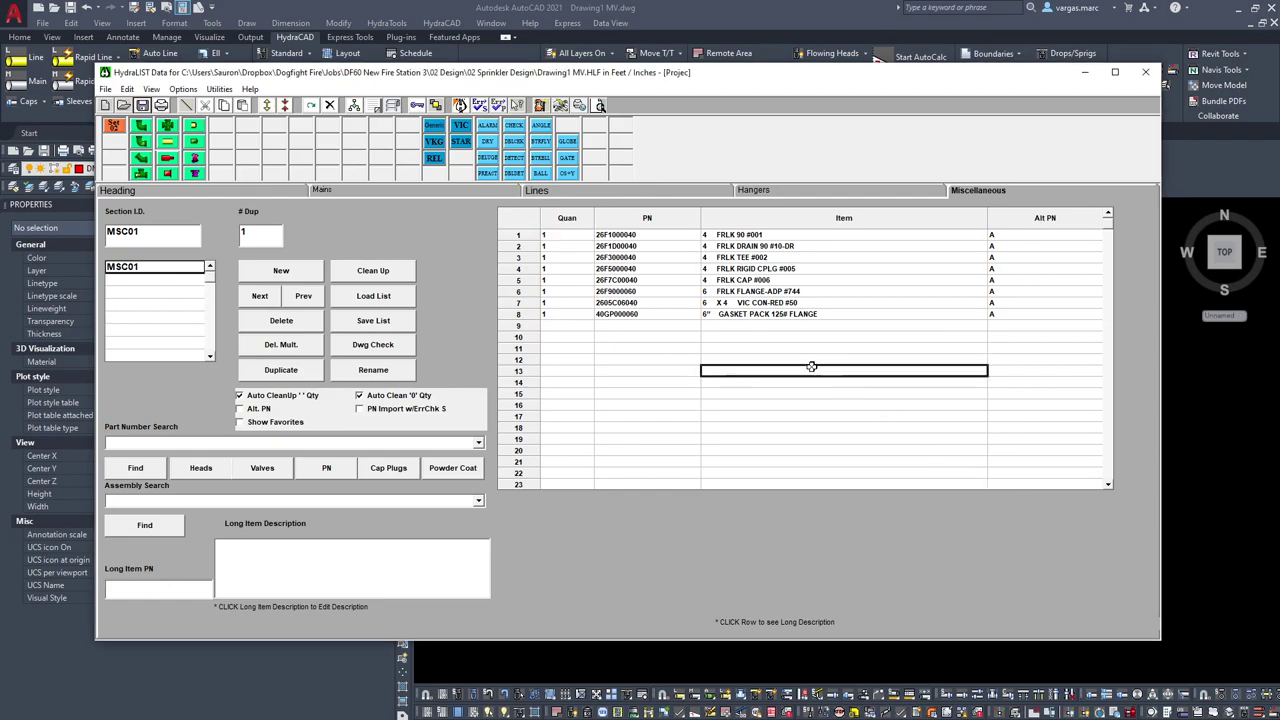
pyautogui.click(578, 326)
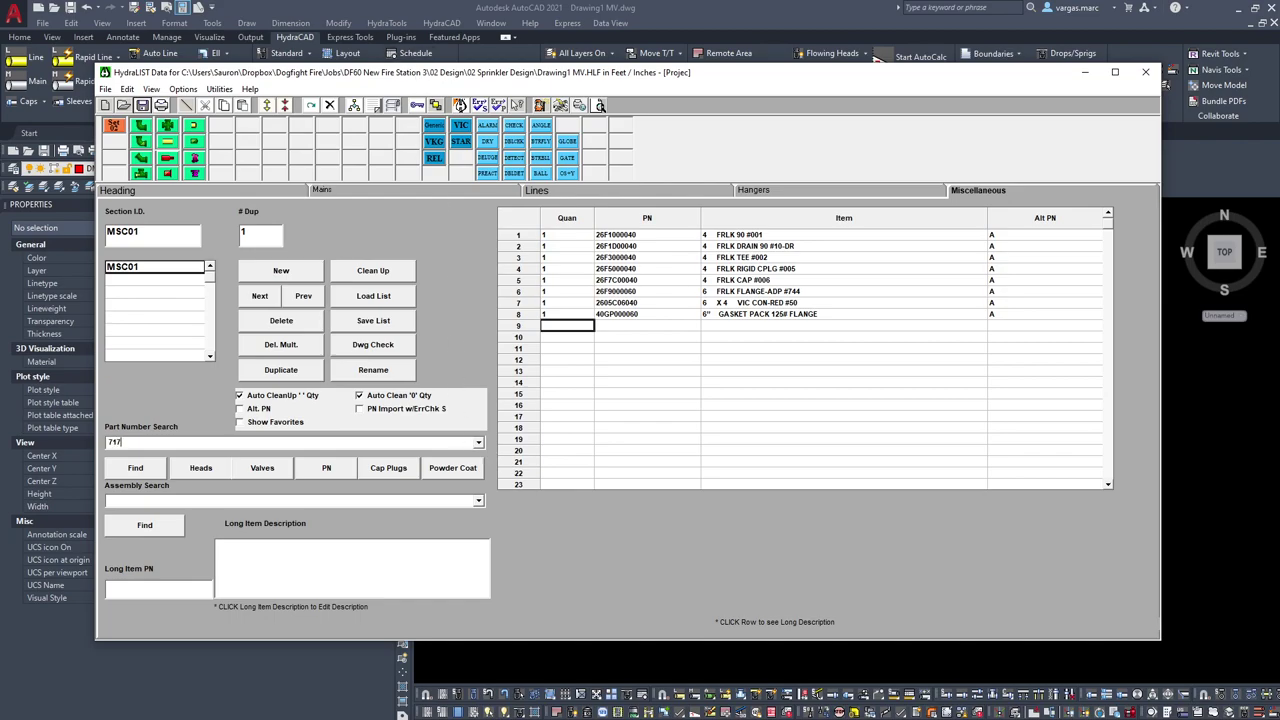
pyautogui.click(148, 469)
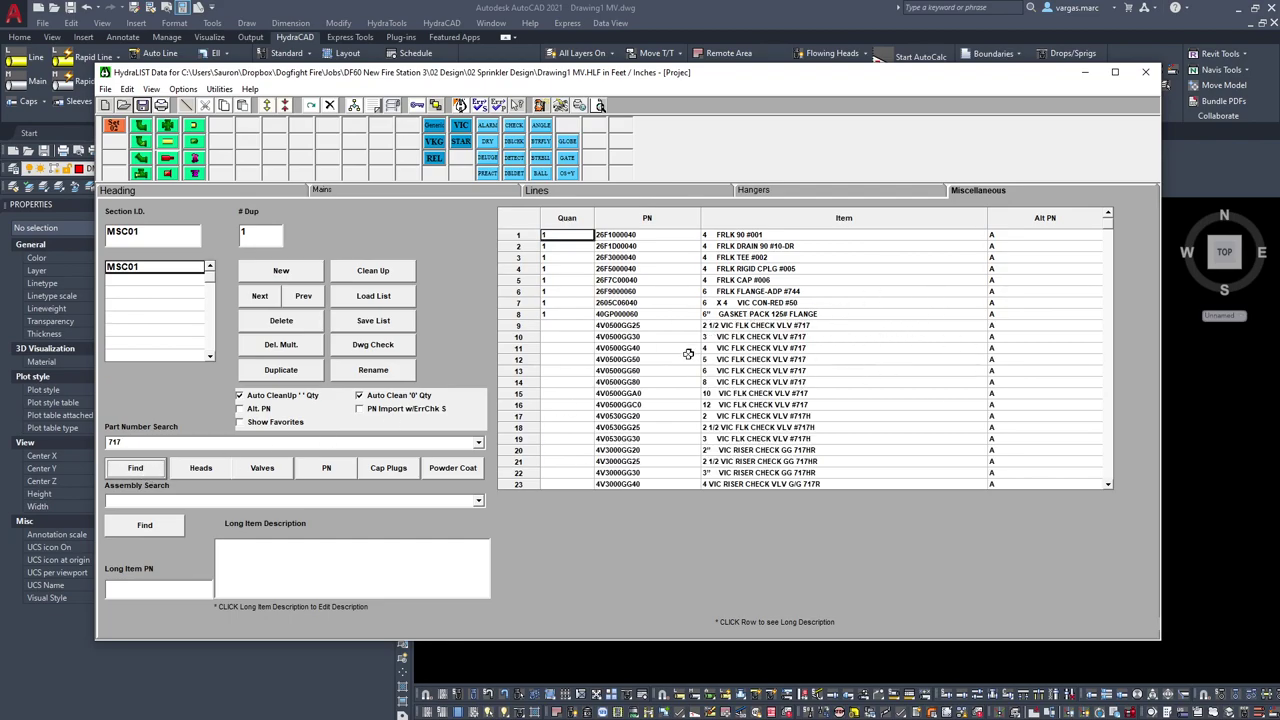
pyautogui.scroll(-1, 760, 375)
# Step: Examine the remote FDC detail on layout FP0.0 for the check valve and its piping
pyautogui.moveTo(697, 80); pyautogui.dragTo(1279, 80)
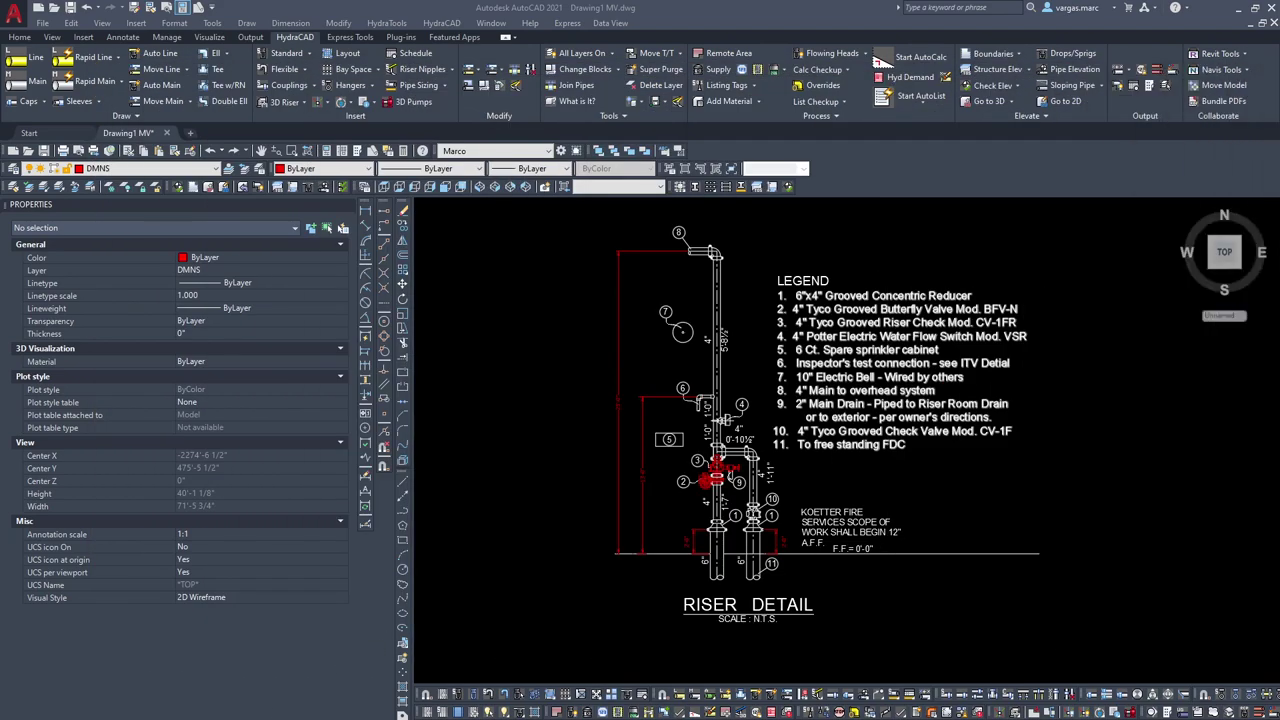
pyautogui.click(91, 718)
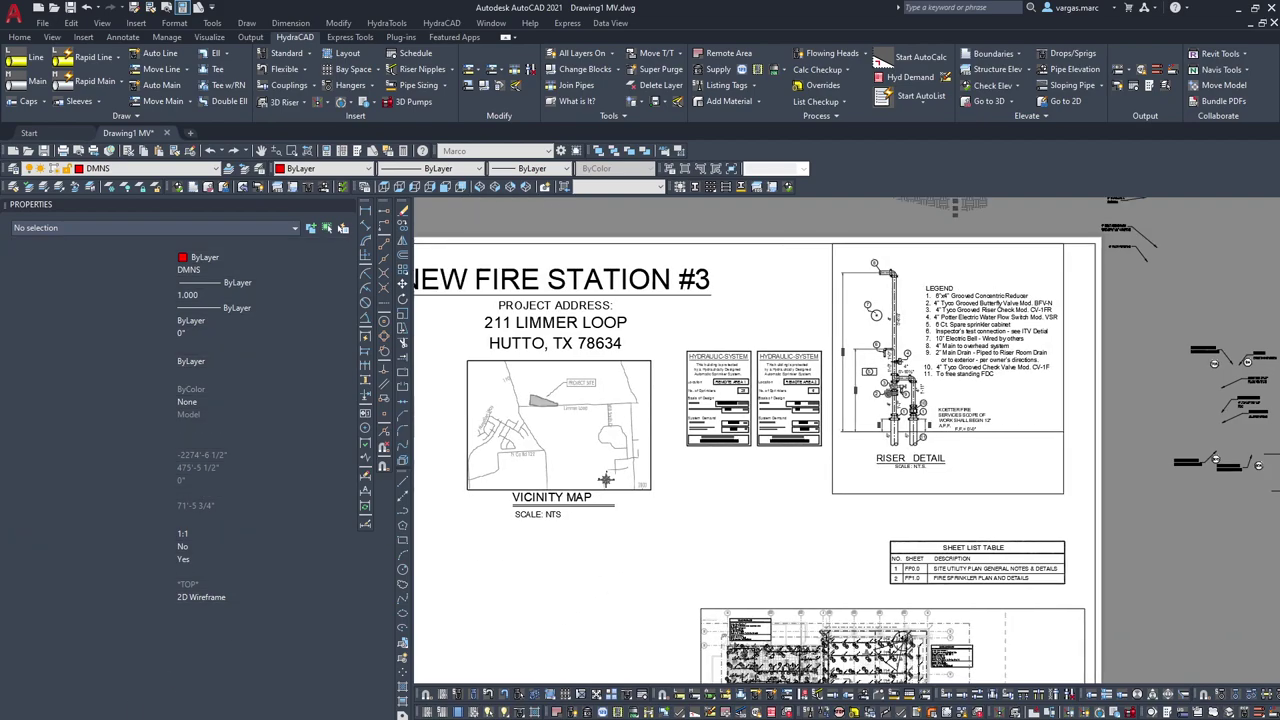
pyautogui.moveTo(588, 606); pyautogui.dragTo(717, 329, button='middle')
pyautogui.scroll(8, 735, 630)
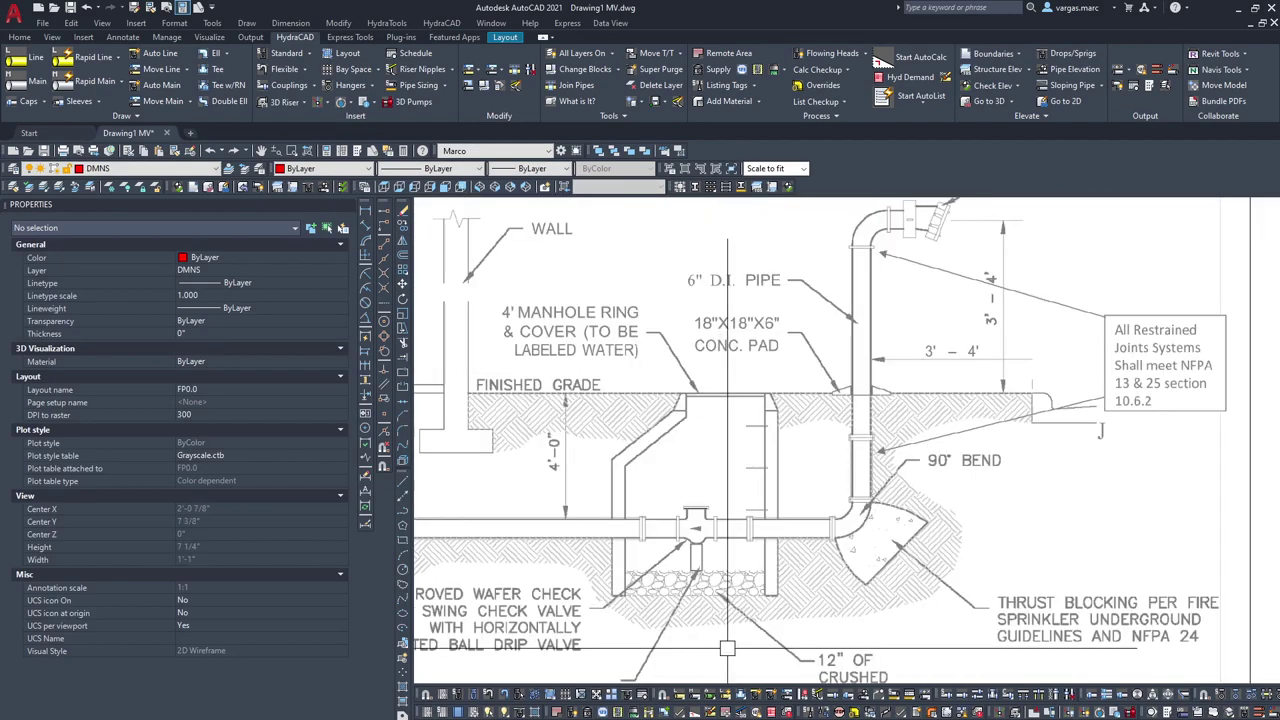
pyautogui.moveTo(652, 555); pyautogui.dragTo(827, 566, button='middle')
pyautogui.scroll(-2, 827, 566)
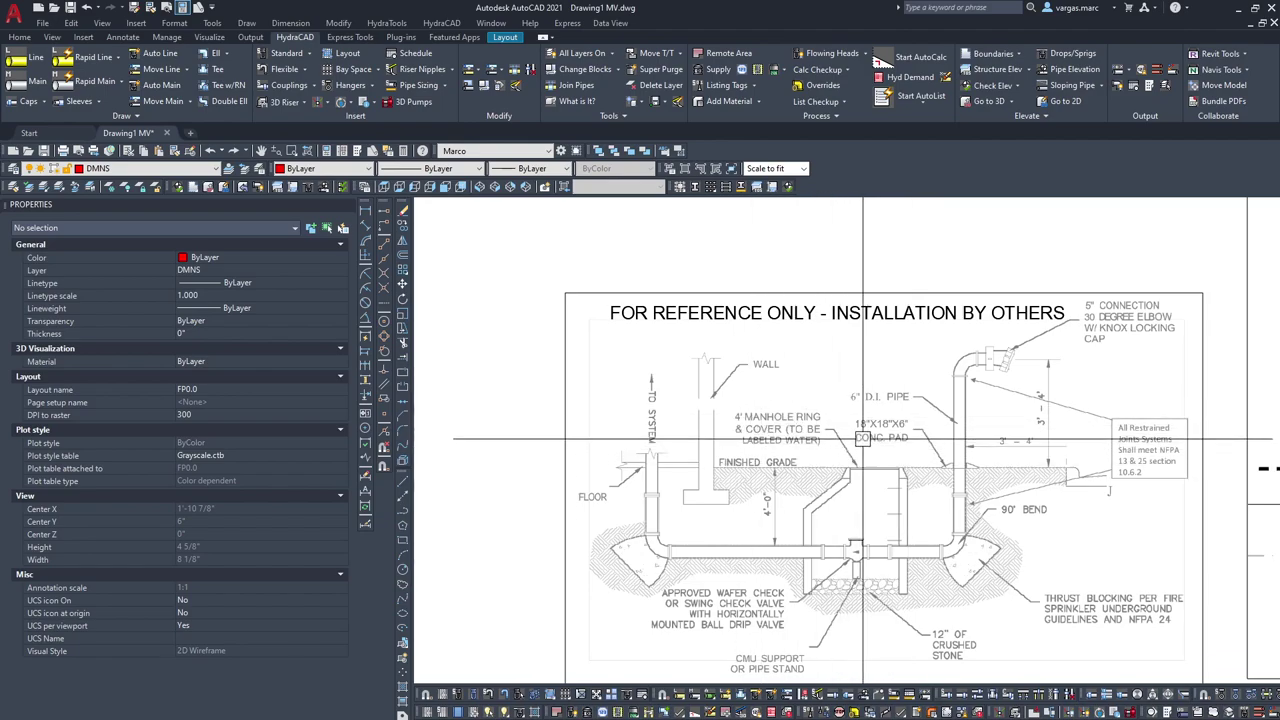
pyautogui.scroll(-4, 957, 521)
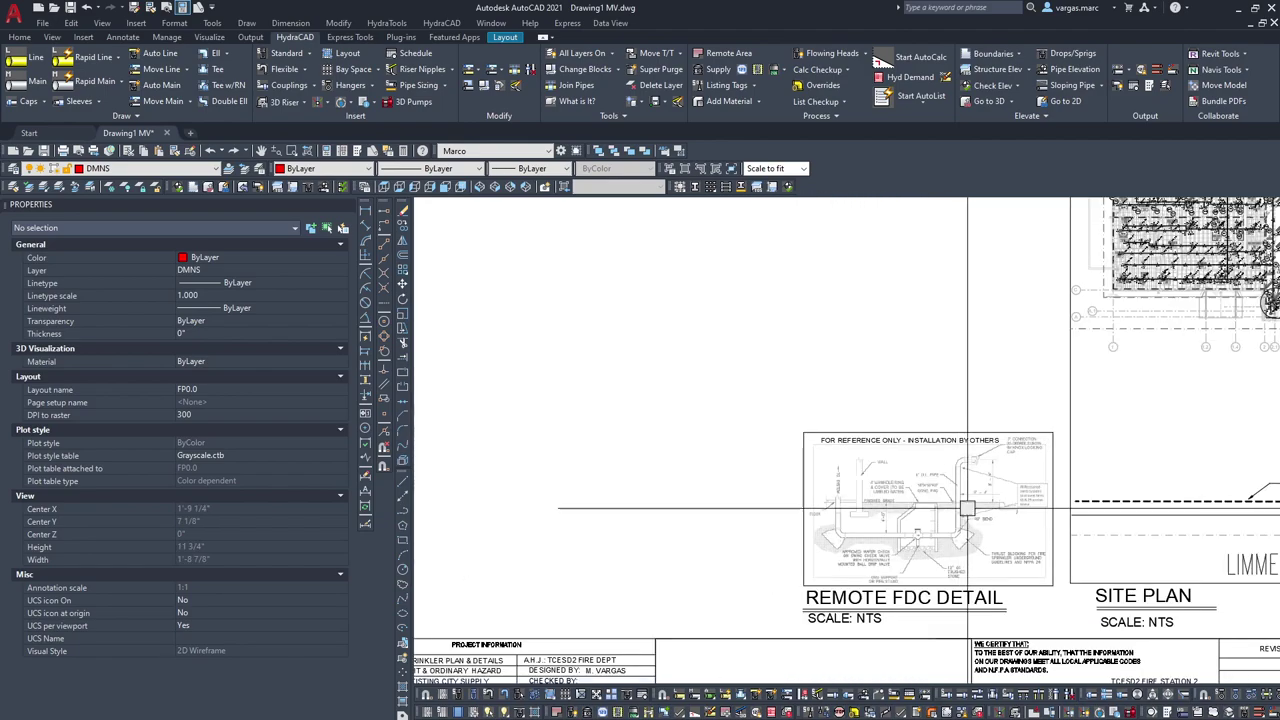
pyautogui.scroll(4, 1050, 510)
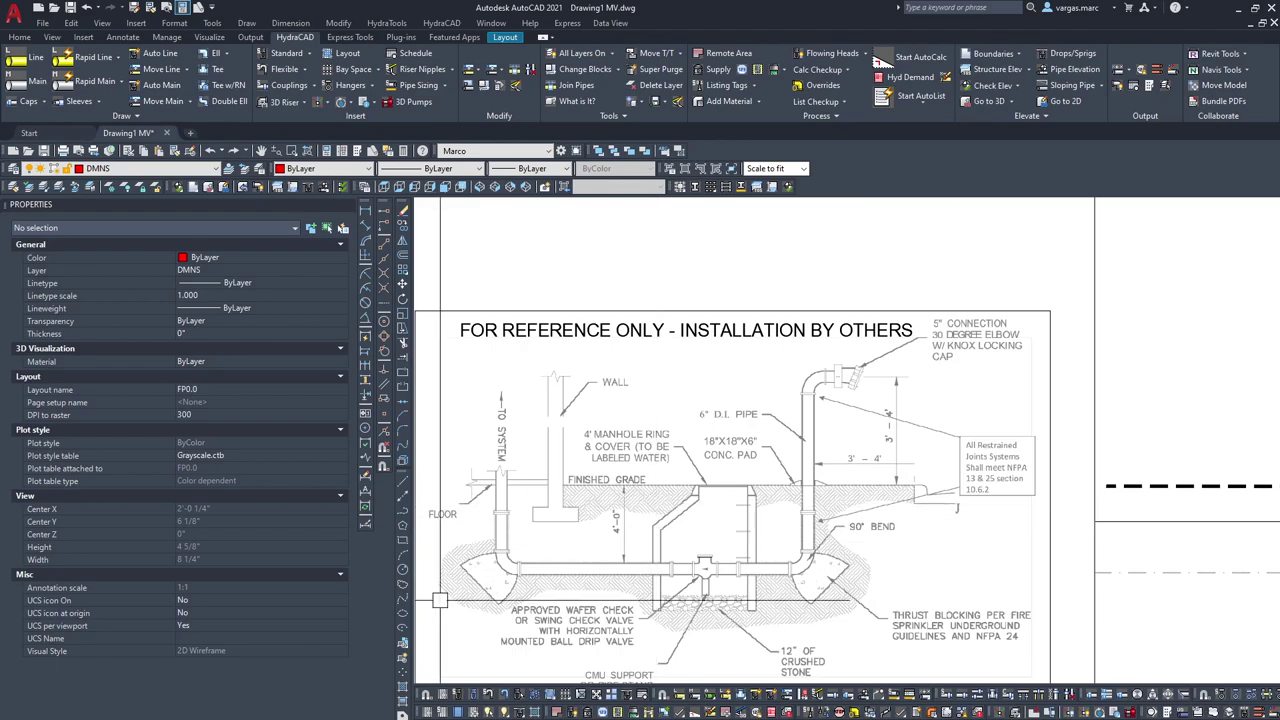
# Step: Delete the check valve symbol at callout 10 on the FDC riser in the model-space riser detail
pyautogui.click(35, 717)
pyautogui.scroll(4, 757, 516)
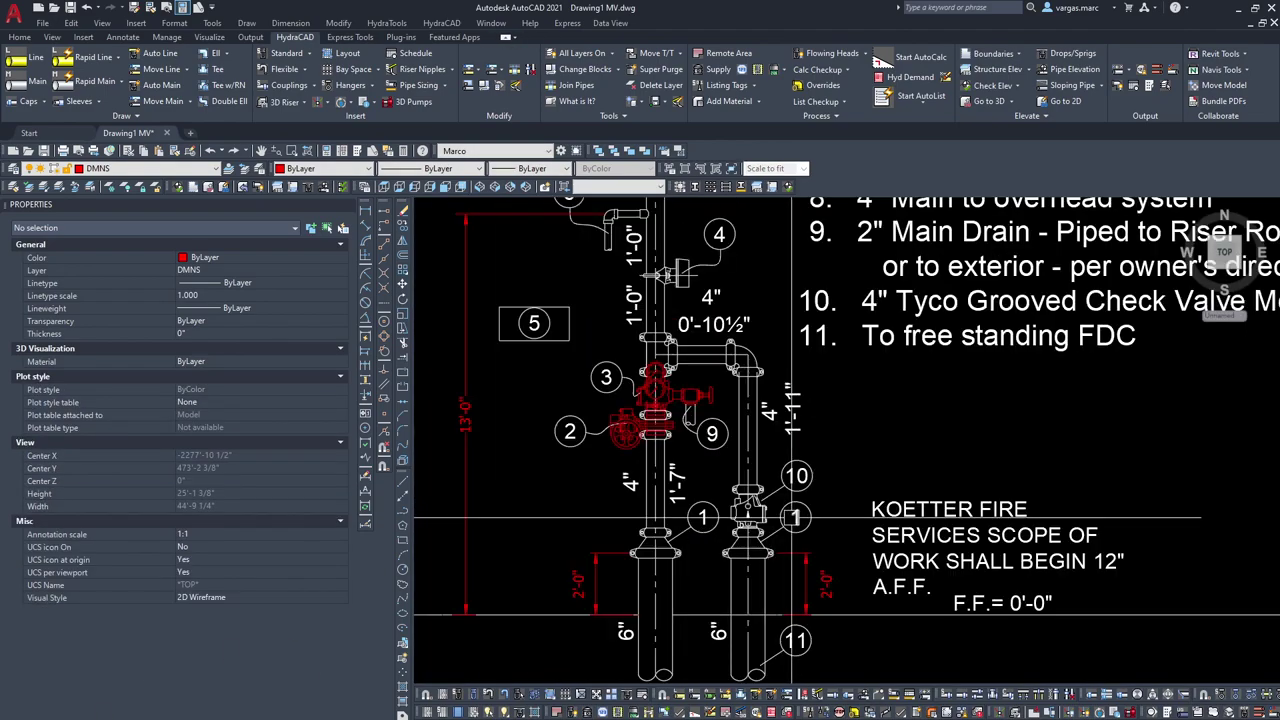
pyautogui.scroll(4, 768, 517)
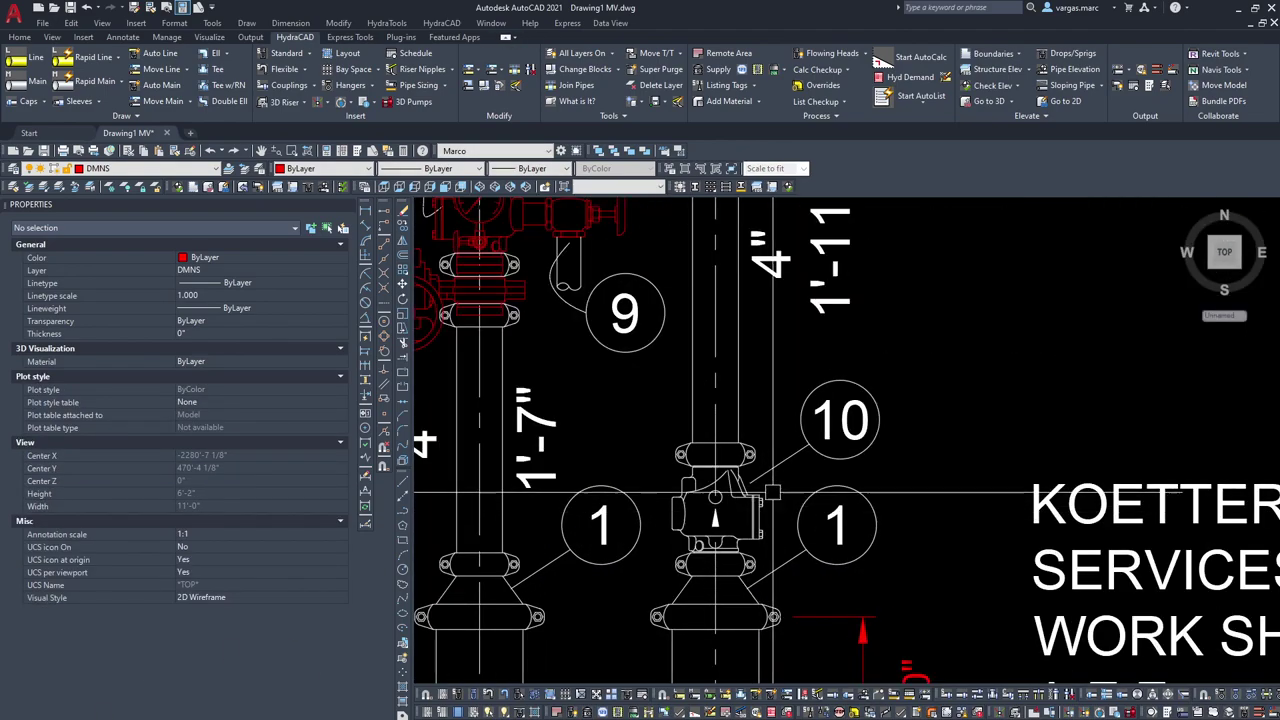
pyautogui.click(657, 474)
pyautogui.click(786, 580)
pyautogui.press('Delete')
# Step: Examine the riser detail's valve callouts against the legend, from the overhead main down to the reducers
pyautogui.scroll(-2, 765, 528)
pyautogui.moveTo(738, 303)
pyautogui.mouseDown(button='middle')
pyautogui.moveTo(749, 438)
pyautogui.moveTo(808, 446)
pyautogui.mouseUp(button='middle')
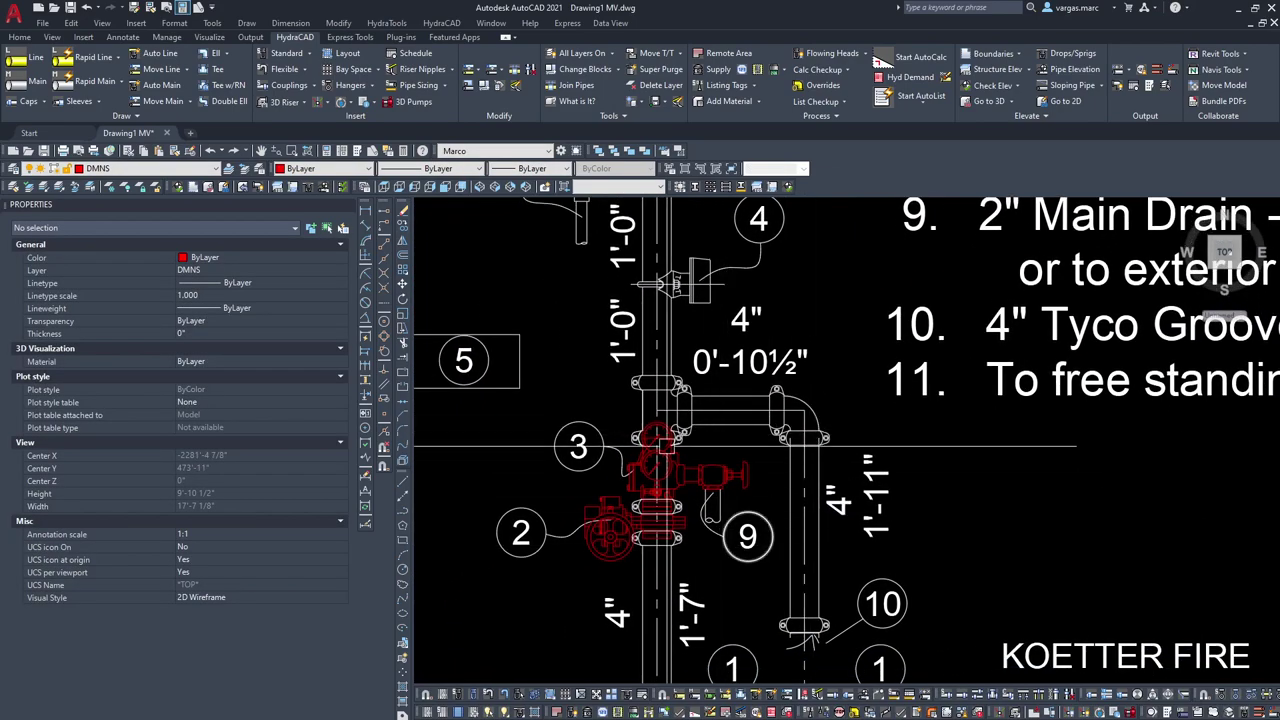
pyautogui.scroll(-2, 796, 485)
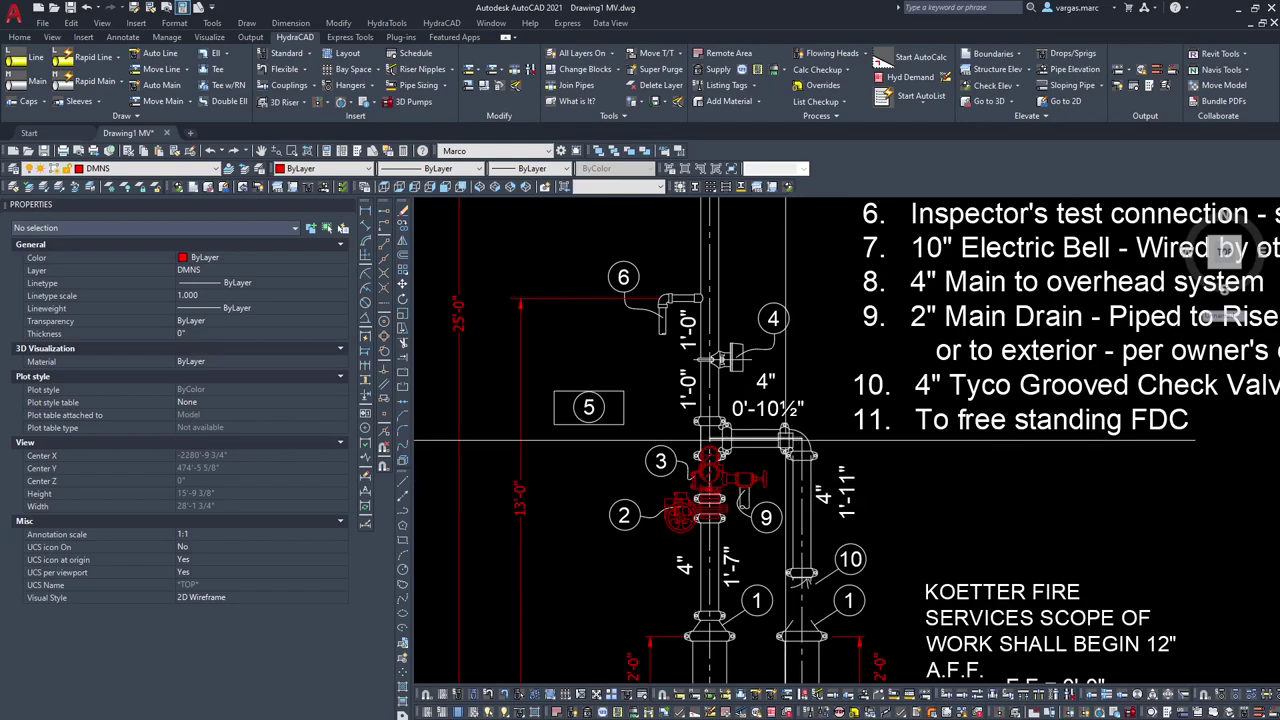
pyautogui.moveTo(754, 307); pyautogui.dragTo(723, 517, button='middle')
pyautogui.scroll(-2, 723, 517)
pyautogui.moveTo(758, 297); pyautogui.dragTo(758, 227, button='middle')
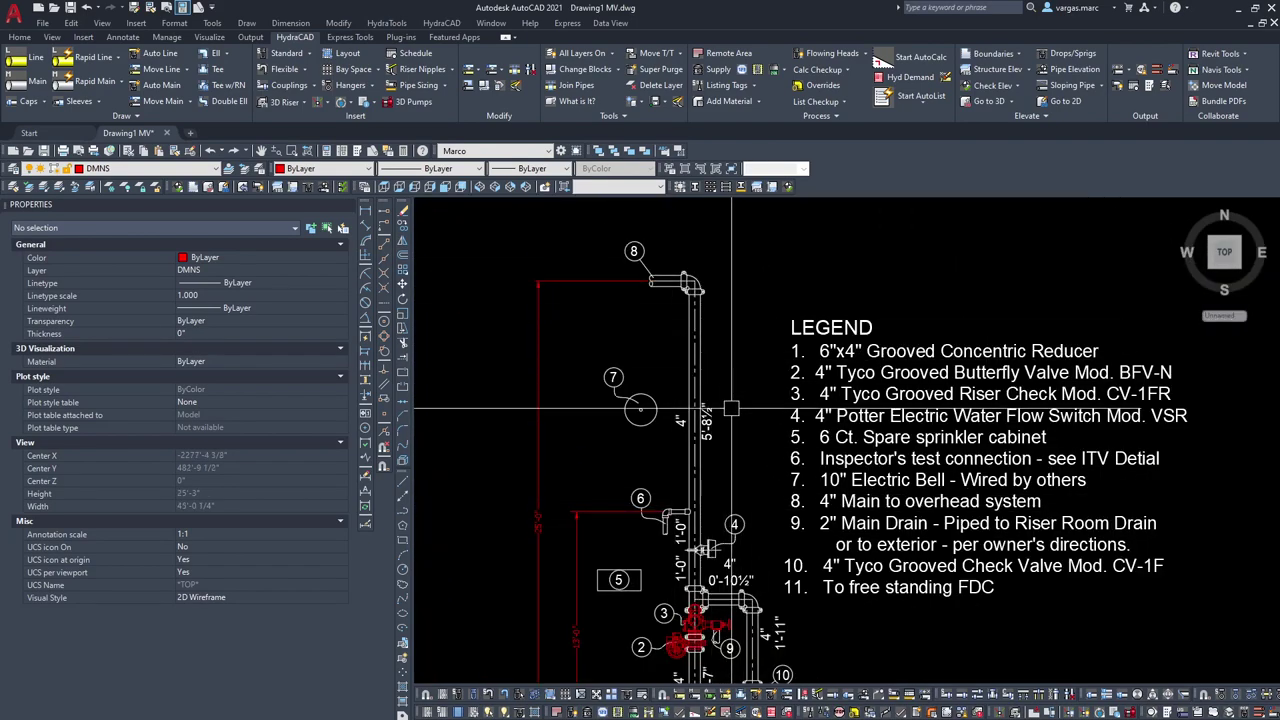
pyautogui.moveTo(735, 450); pyautogui.dragTo(645, 350, button='middle')
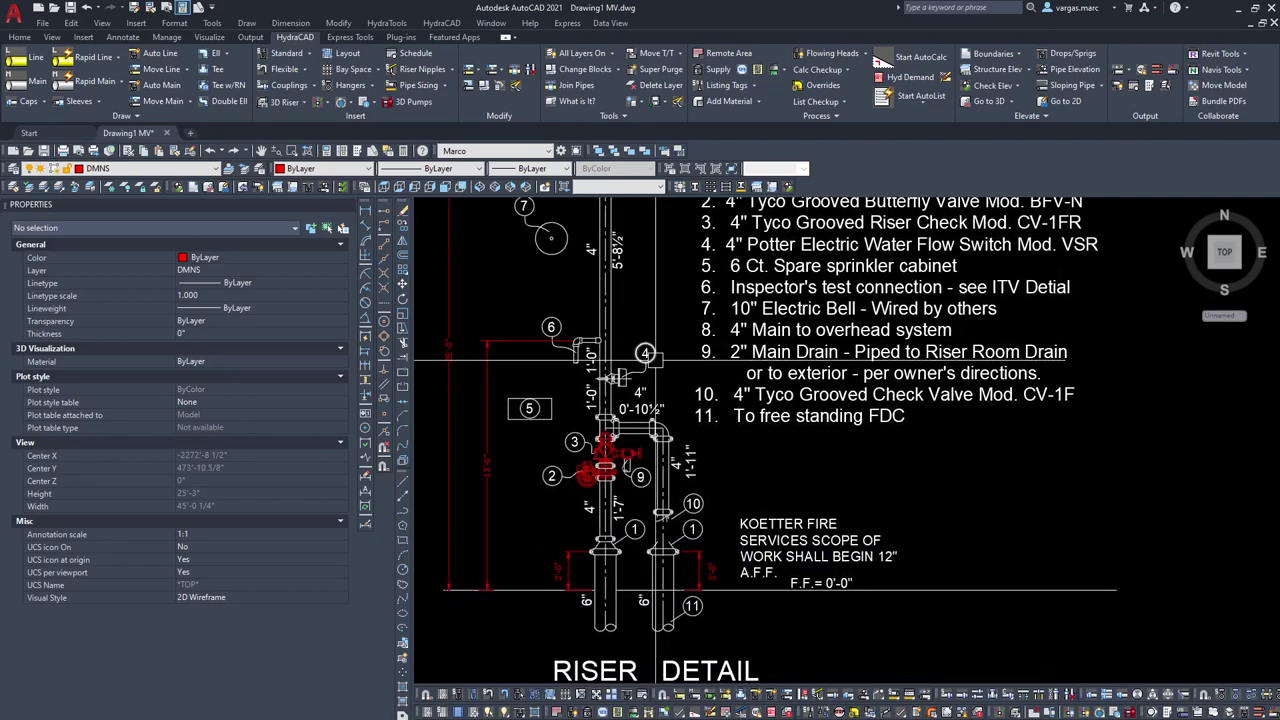
pyautogui.scroll(6, 645, 530)
pyautogui.scroll(-4, 763, 451)
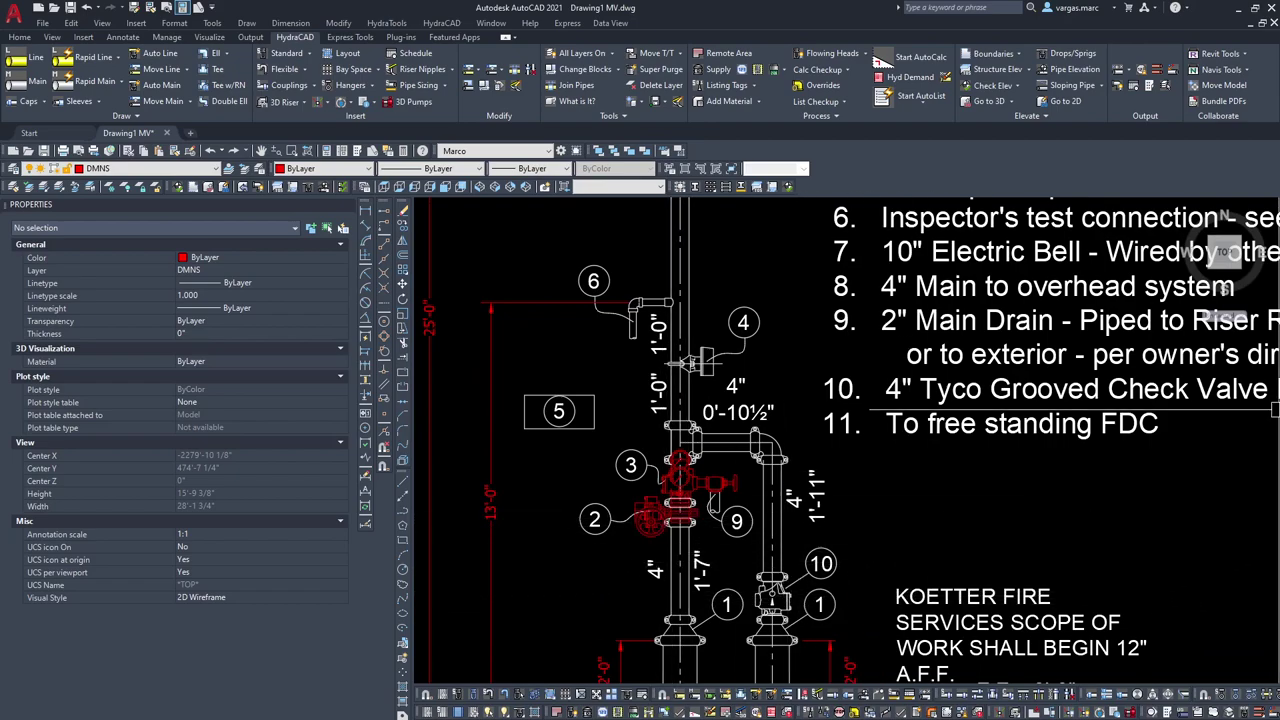
# Step: Return to the HydraLIST material list and search the part numbers for 705 to find the 4-inch butterfly valve with tamper
pyautogui.moveTo(1279, 114); pyautogui.dragTo(501, 125)
pyautogui.click(190, 492)
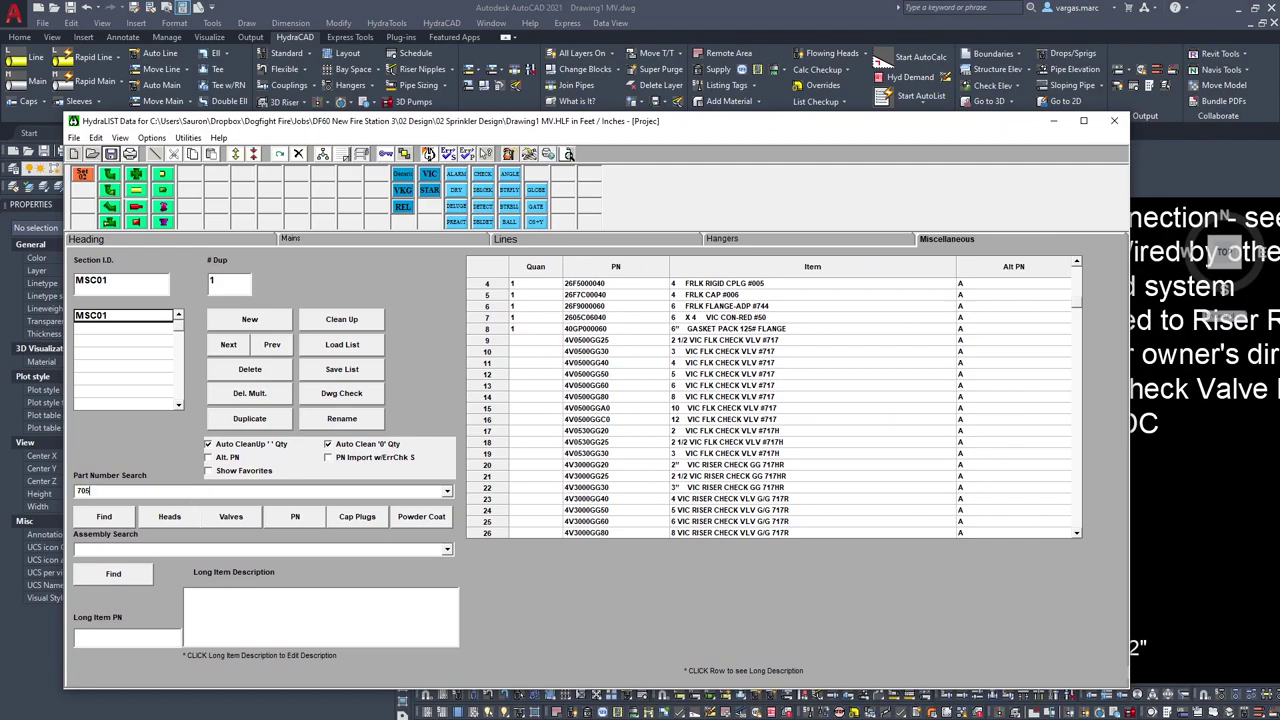
pyautogui.scroll(-9, 857, 380)
pyautogui.scroll(-16, 804, 441)
pyautogui.scroll(-20, 866, 433)
pyautogui.scroll(-20, 864, 442)
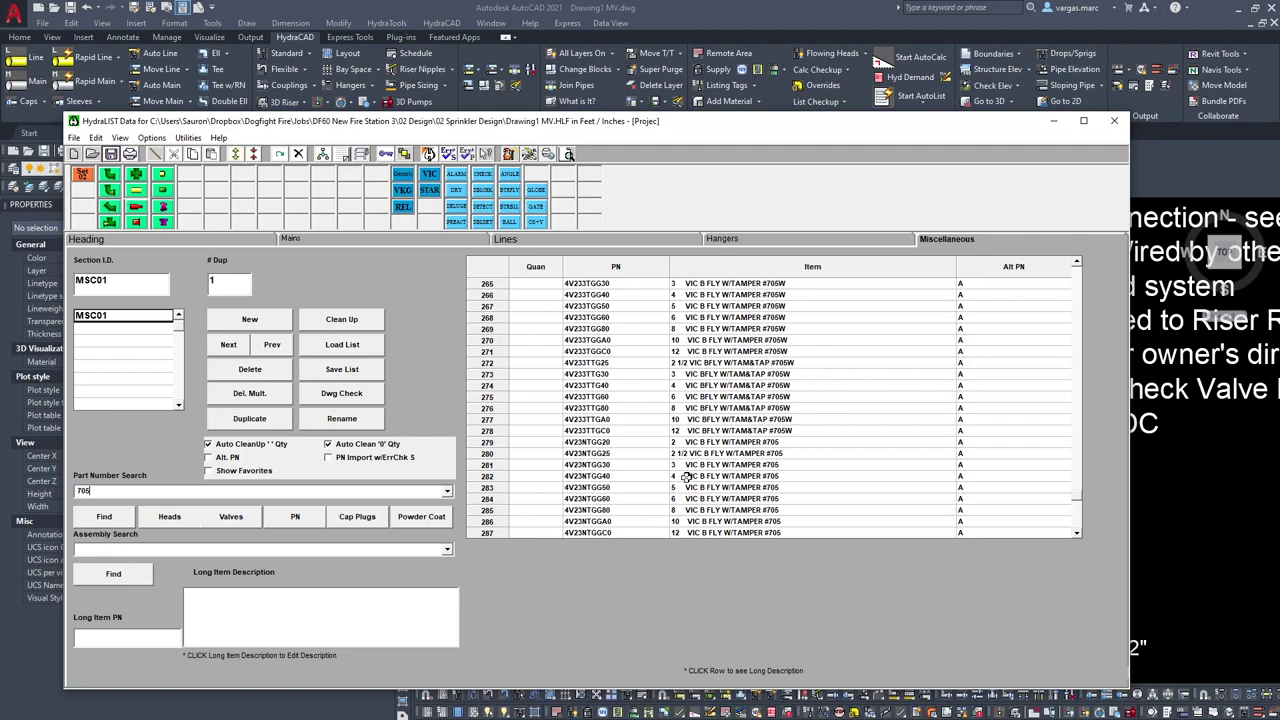
# Step: Set the quantity of the 4-inch VIC B FLY W/TAMPER #705 (4V23NTGG40) to 1 and save the material list
pyautogui.click(753, 477)
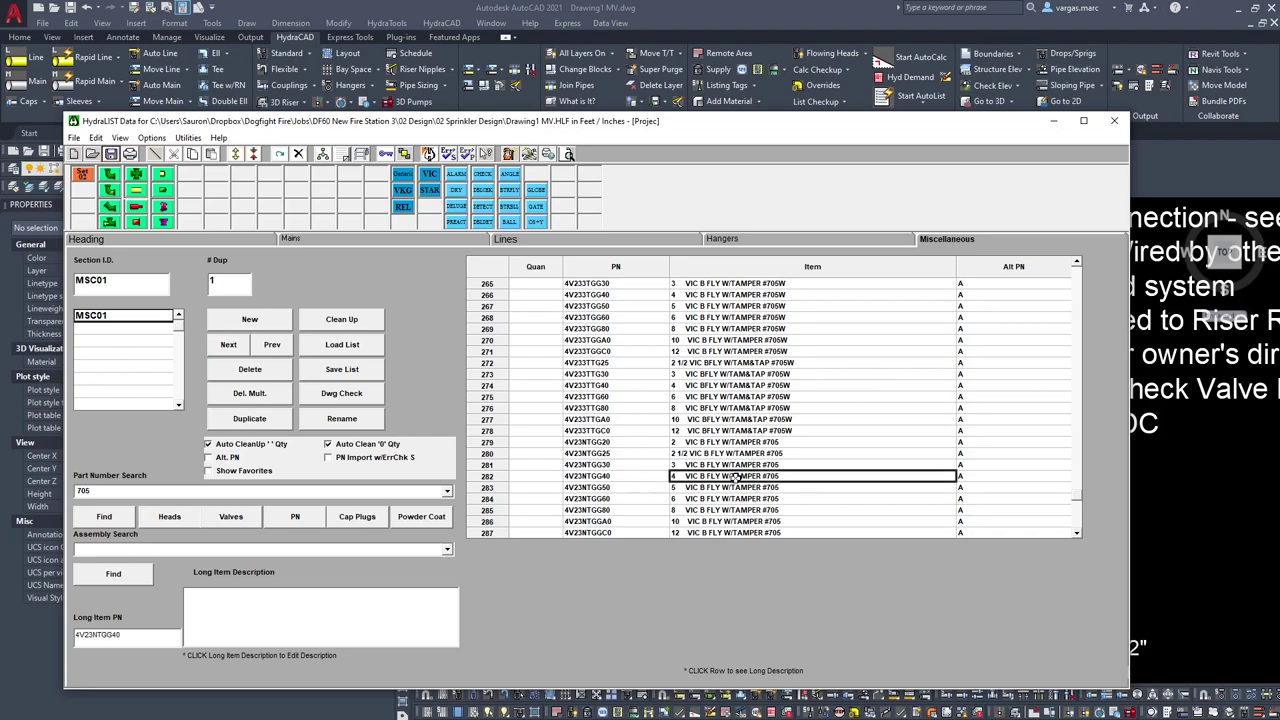
pyautogui.click(536, 476)
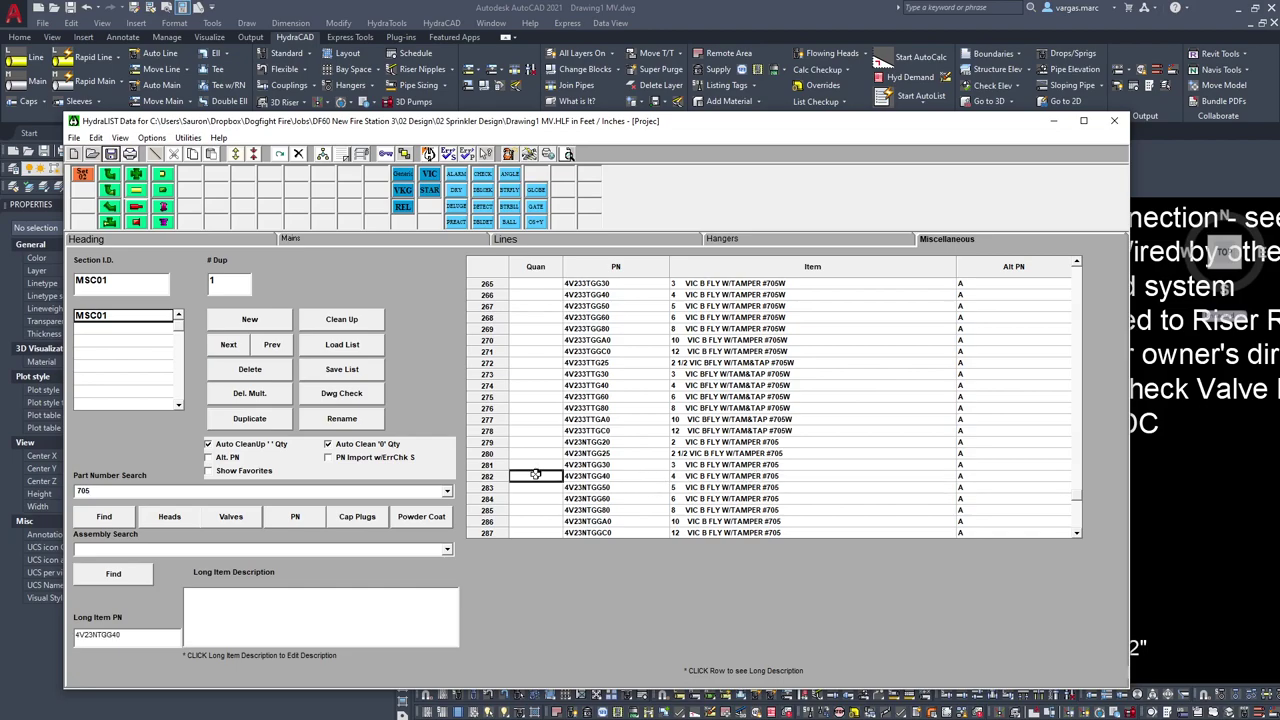
pyautogui.write('1')
pyautogui.click(111, 154)
# Step: Search the part numbers for 717R, set the quantity of the 4 VIC RISER CHECK VLV G/G 717R to 1 and save the list
pyautogui.click(302, 491)
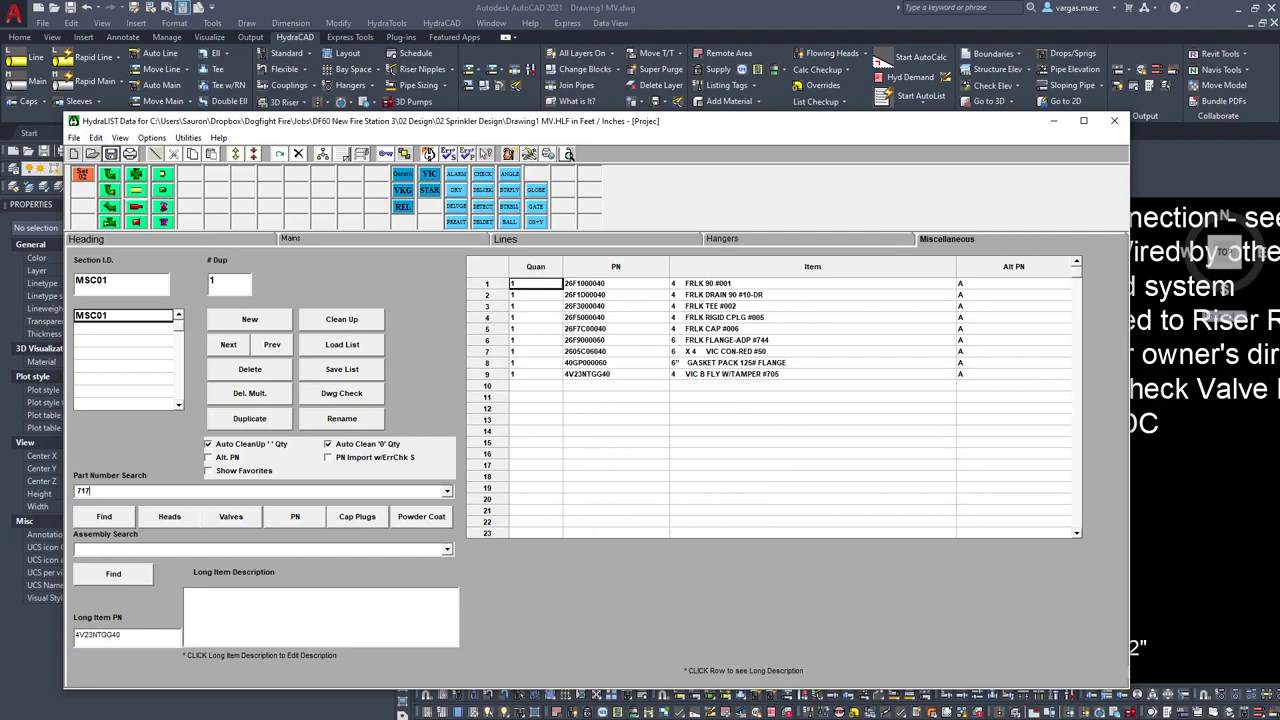
pyautogui.write('717R')
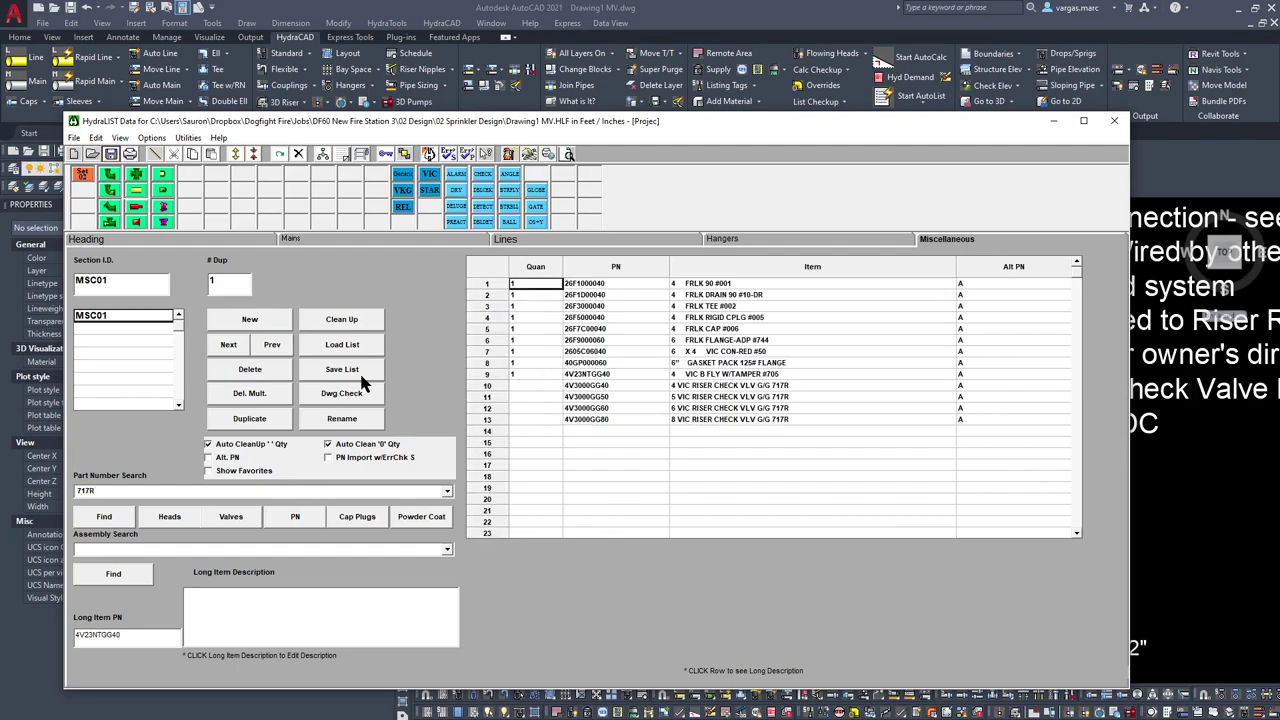
pyautogui.click(534, 385)
pyautogui.write('1')
pyautogui.click(111, 155)
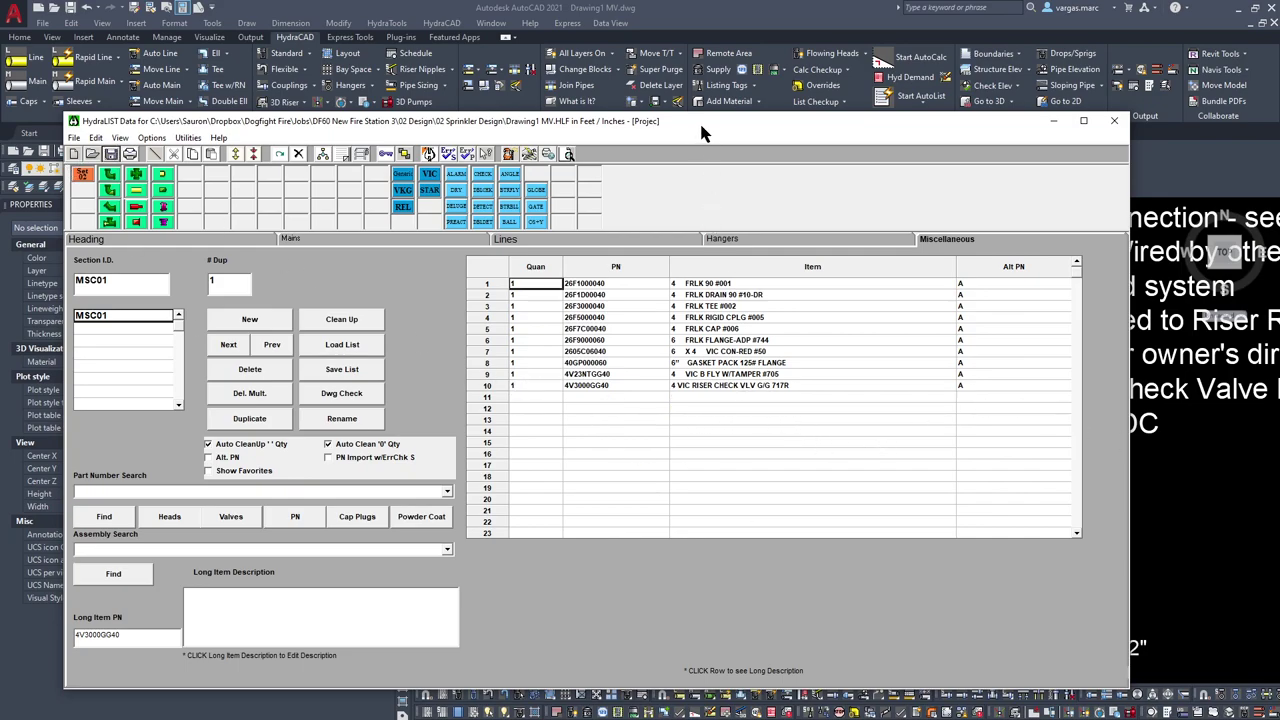
# Step: Examine the sprinkler plan around the riser location and trace the underground supply line to the Limmer Loop main
pyautogui.moveTo(699, 122); pyautogui.dragTo(1279, 137)
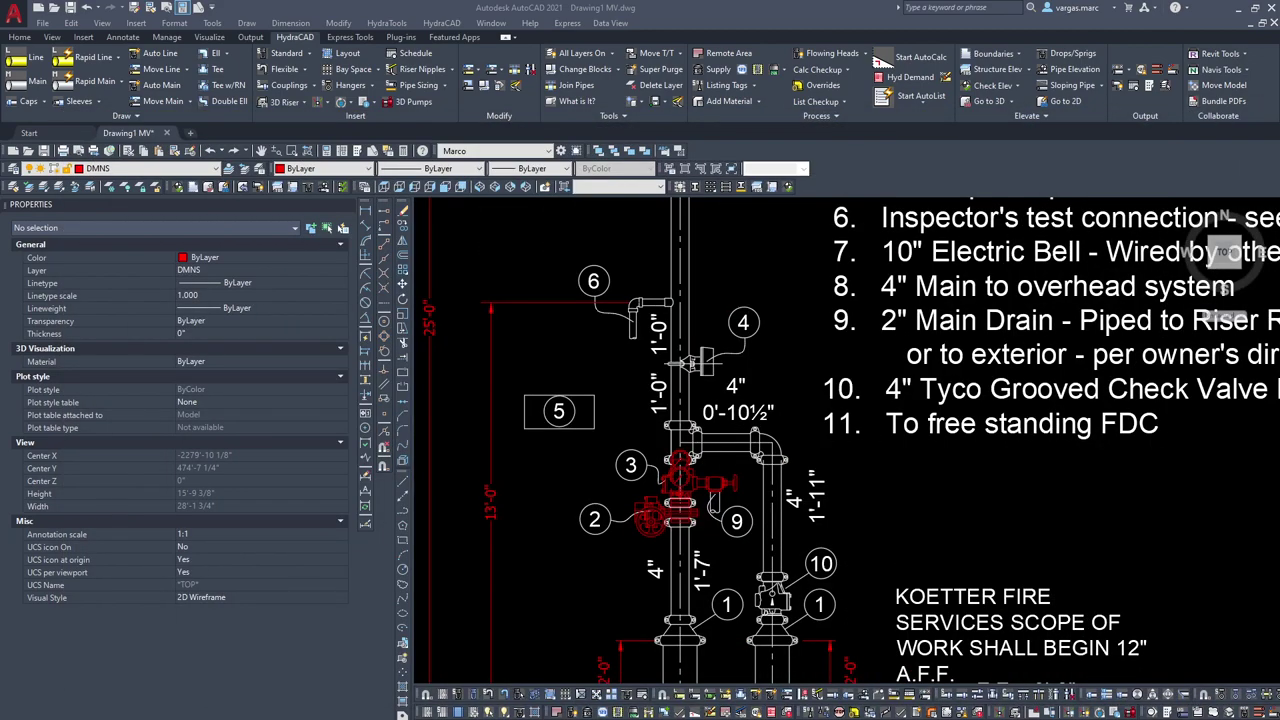
pyautogui.scroll(-10, 868, 512)
pyautogui.scroll(10, 868, 512)
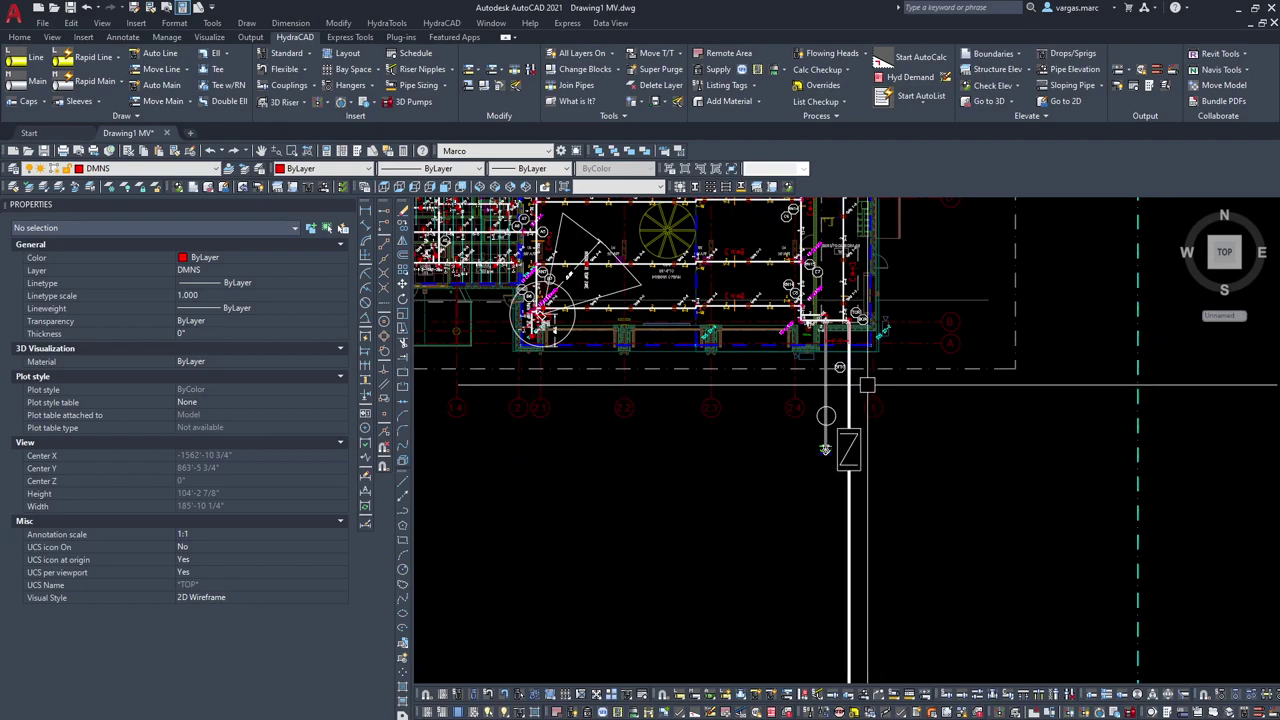
pyautogui.scroll(3, 825, 450)
pyautogui.scroll(5, 757, 585)
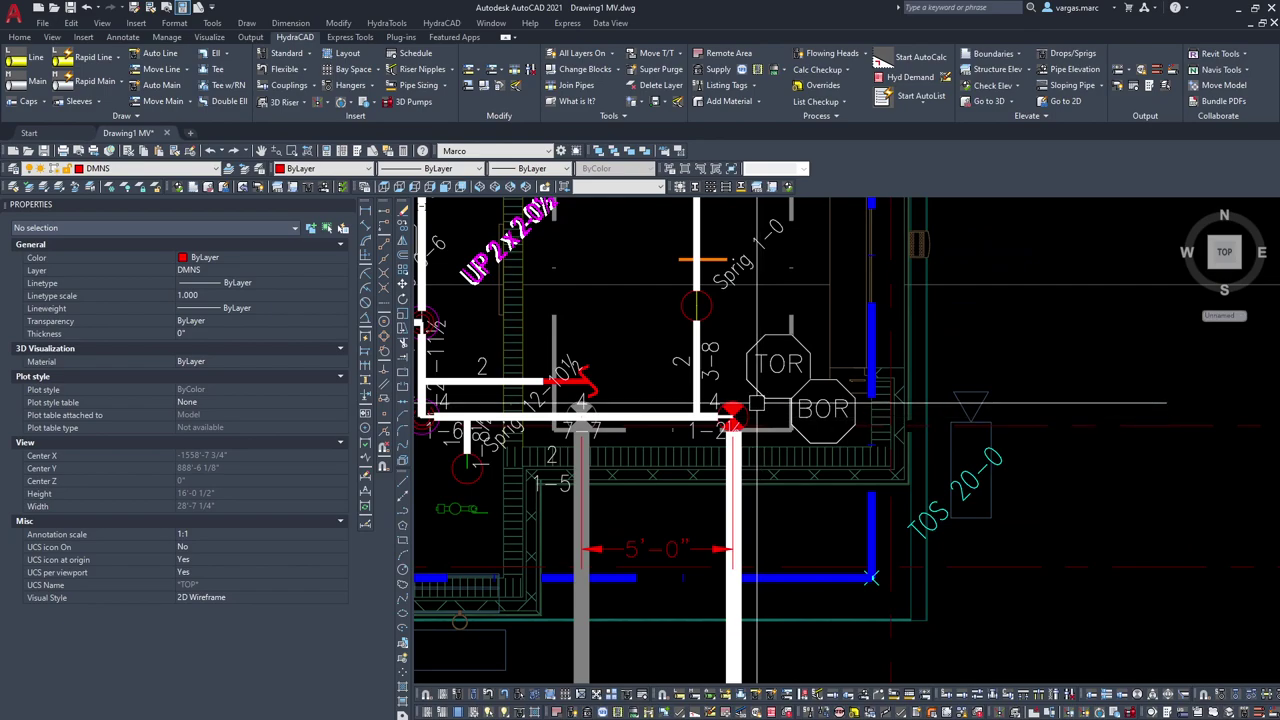
pyautogui.scroll(-10, 757, 403)
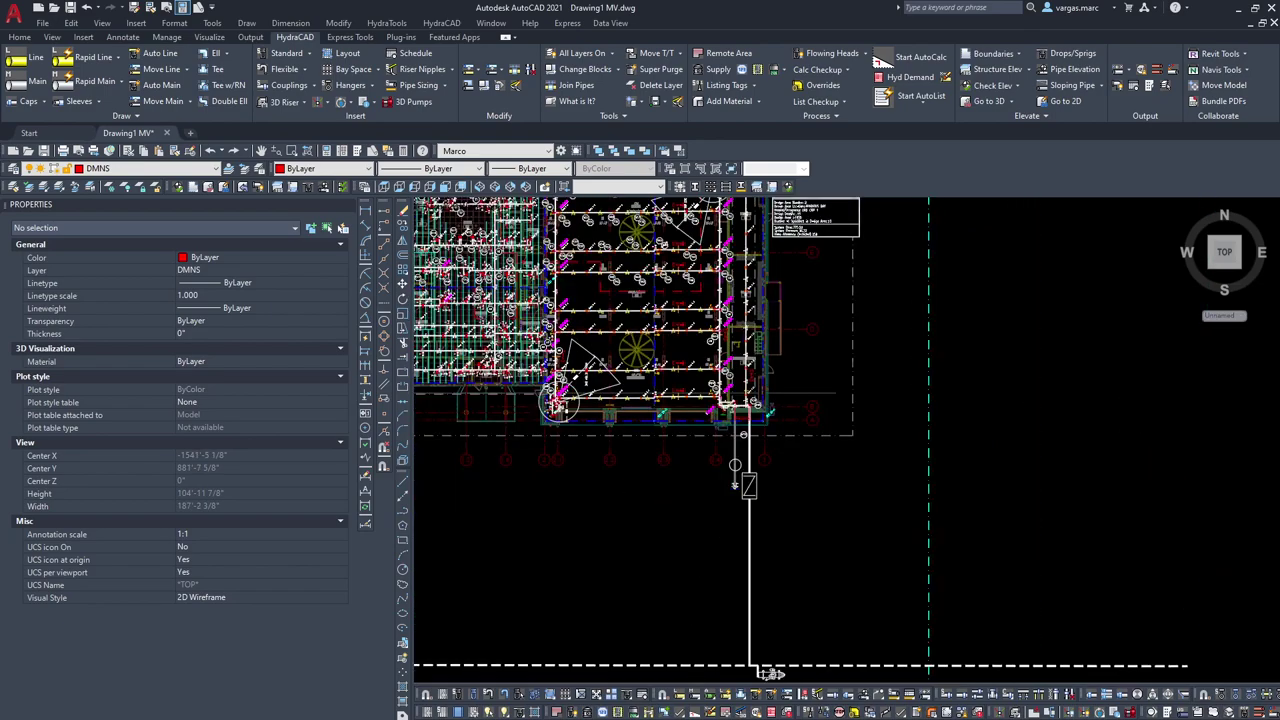
pyautogui.scroll(5, 752, 418)
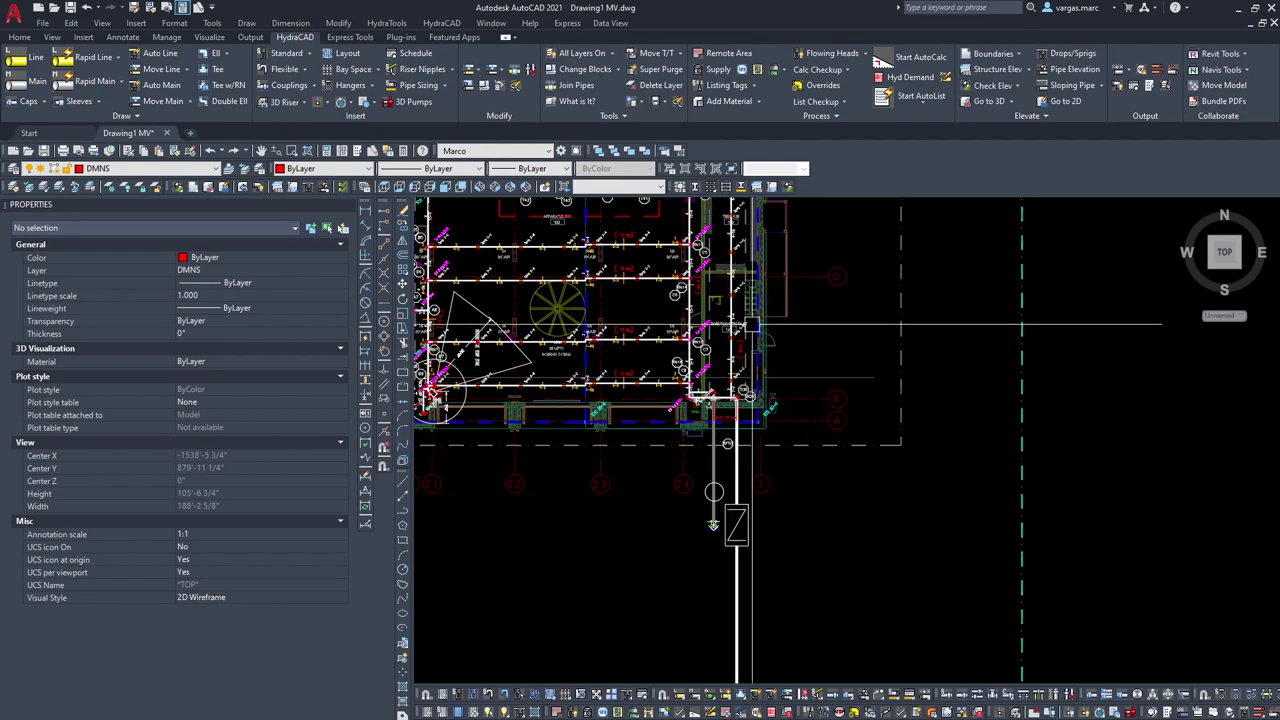
pyautogui.moveTo(755, 548)
pyautogui.mouseDown(button='middle')
pyautogui.moveTo(731, 300)
pyautogui.moveTo(806, 415)
pyautogui.mouseUp(button='middle')
pyautogui.scroll(-2, 731, 301)
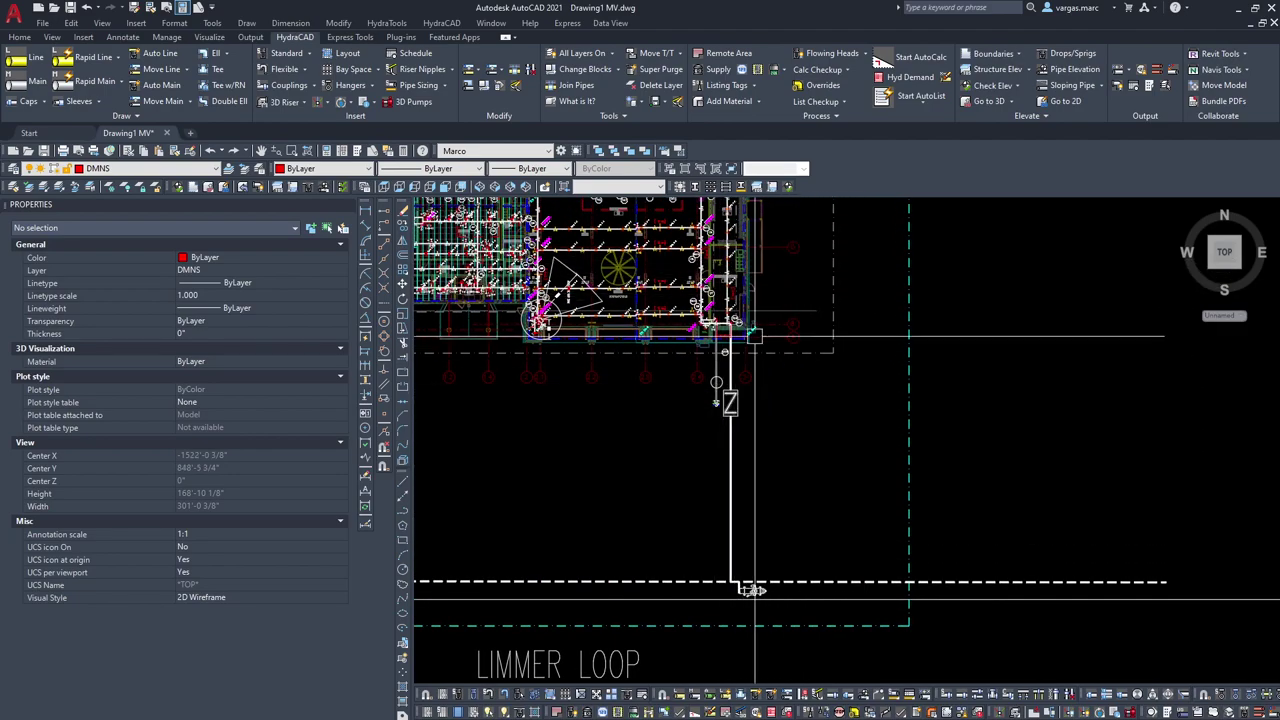
pyautogui.scroll(2, 753, 330)
pyautogui.scroll(2, 727, 330)
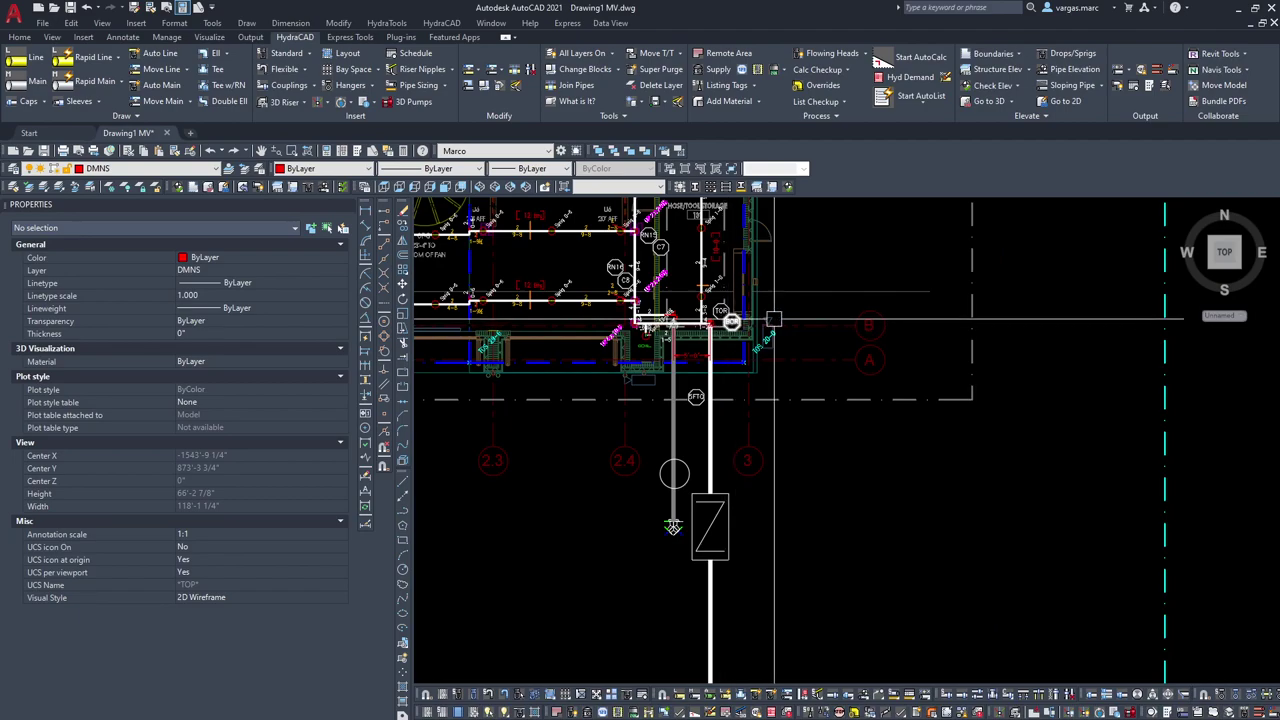
pyautogui.scroll(-5, 673, 527)
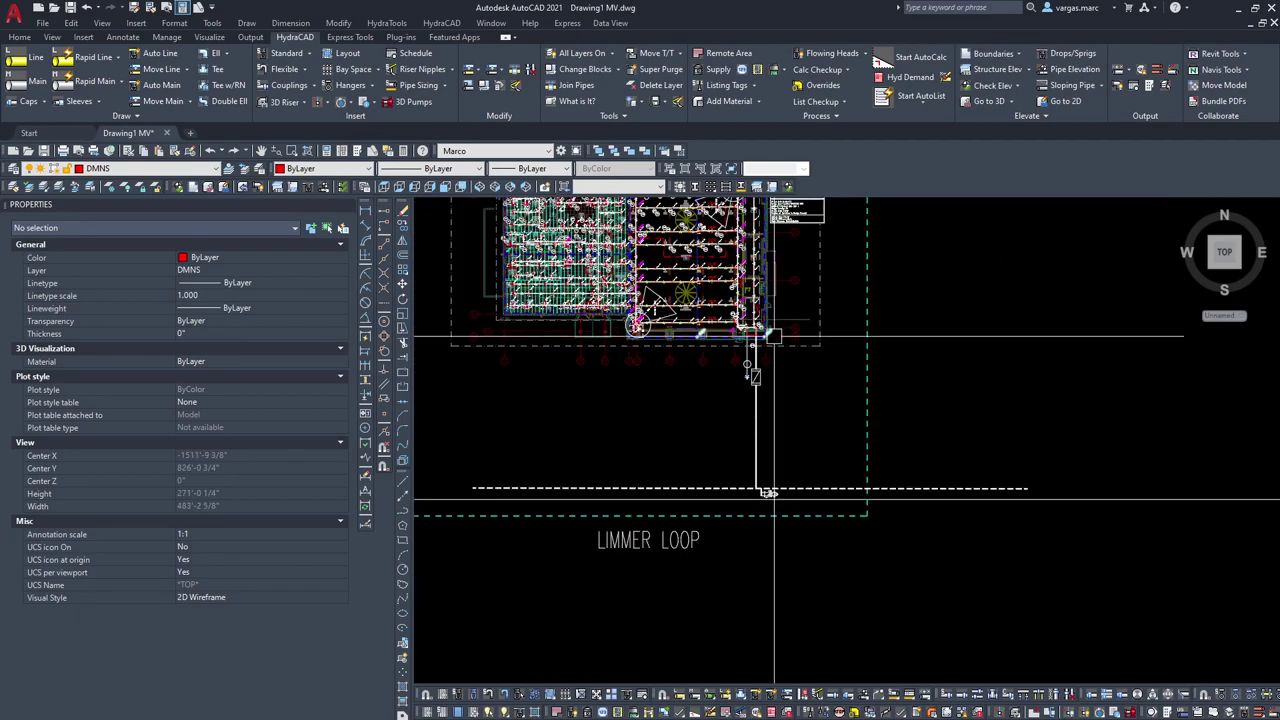
# Step: Search the part numbers for 747M, set the quantity of the 4-inch RISER MANIFOLD VIC 747M to 1 and save the material list
pyautogui.moveTo(1279, 150); pyautogui.dragTo(643, 133)
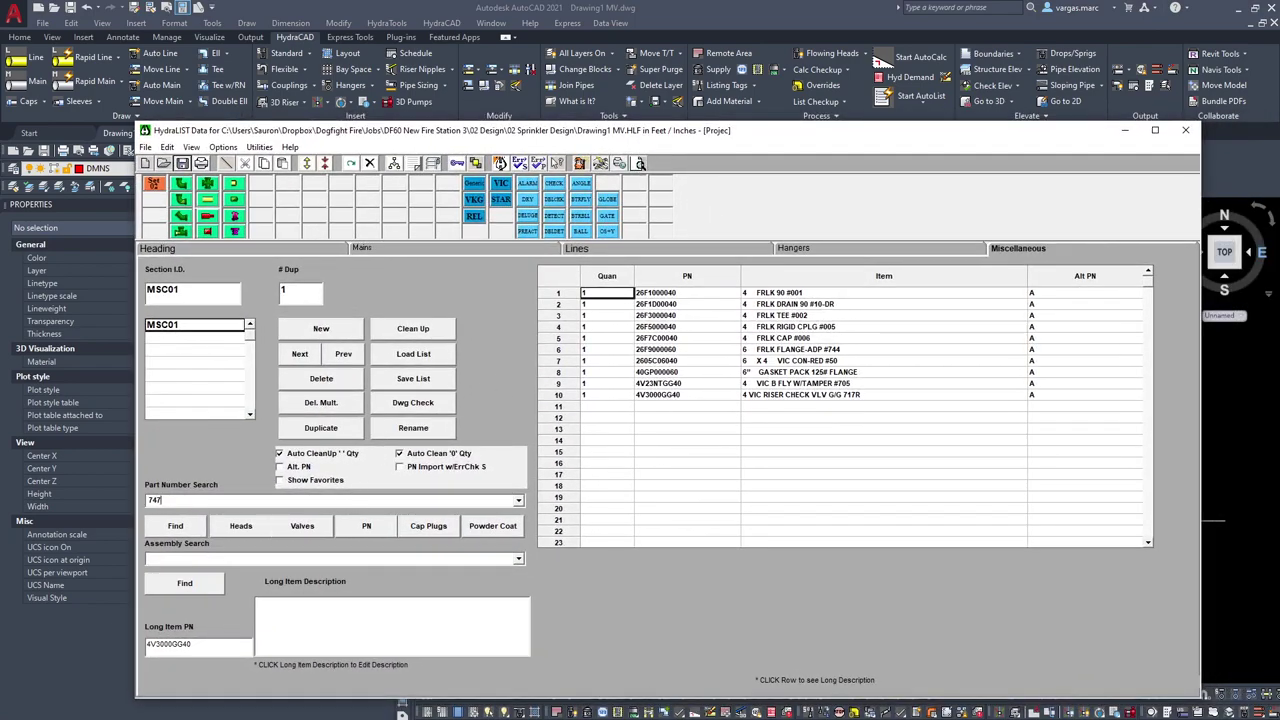
pyautogui.press('Return')
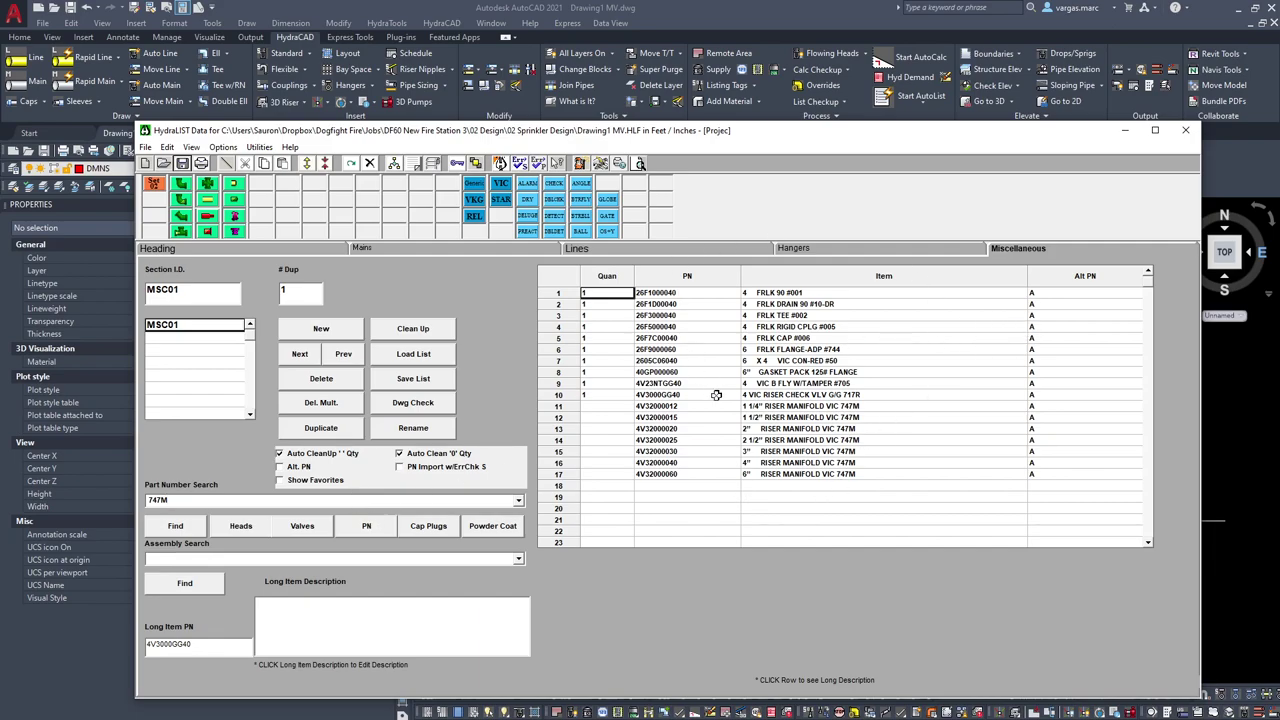
pyautogui.click(602, 462)
pyautogui.write('1')
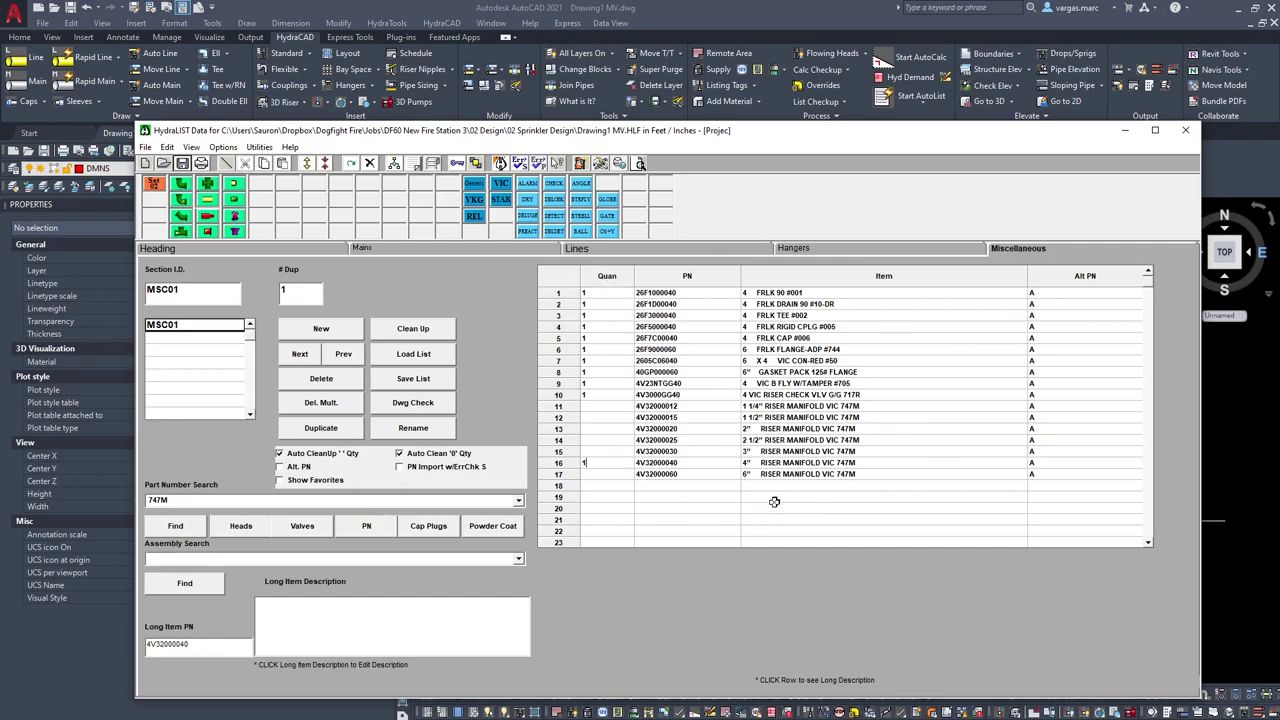
pyautogui.click(184, 165)
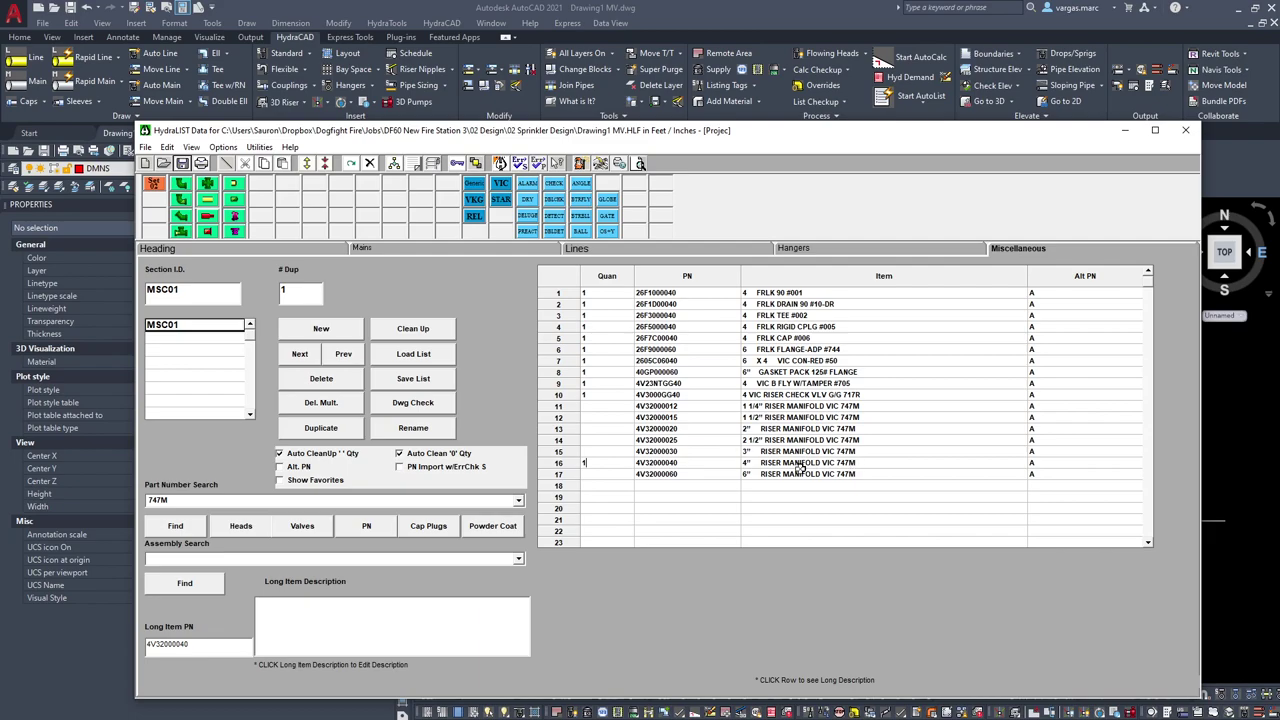
# Step: Search the part numbers for WATER FLOW, set the quantity of the 4-inch WATER FLOW SWITCH to 1 and save the material list
pyautogui.click(177, 164)
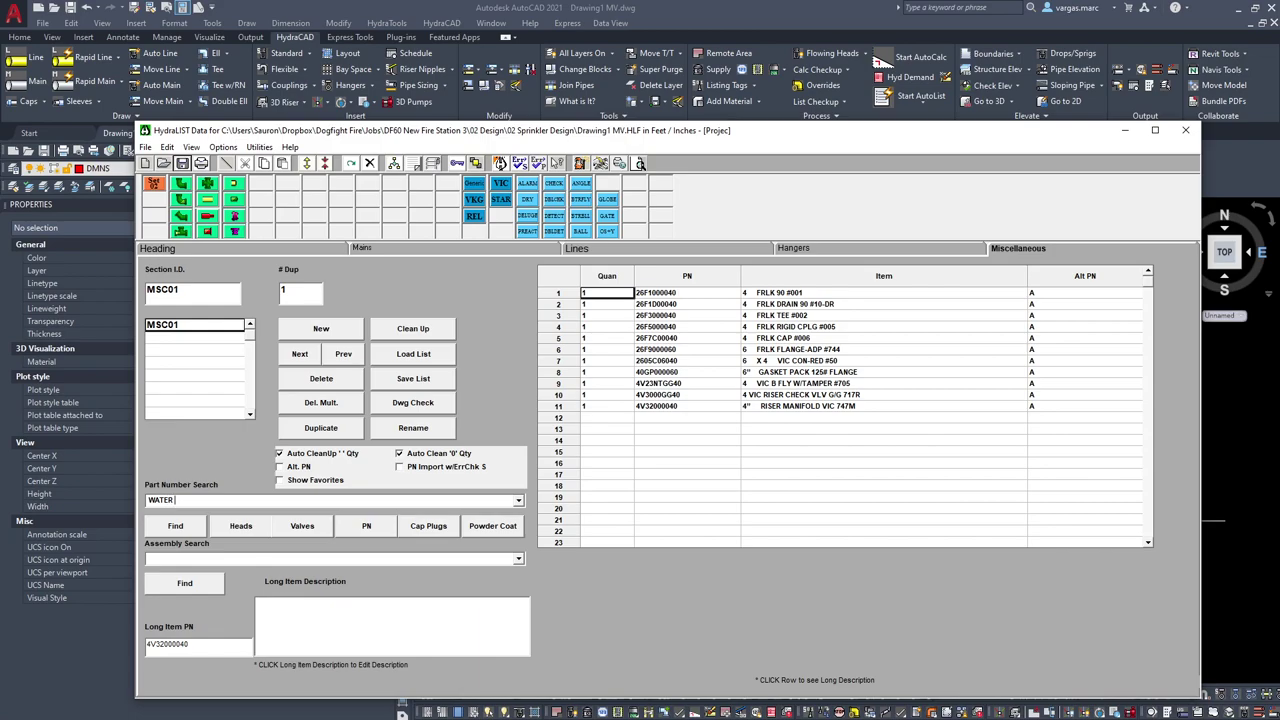
pyautogui.click(347, 501)
pyautogui.write('WATER FLOW')
pyautogui.press('Return')
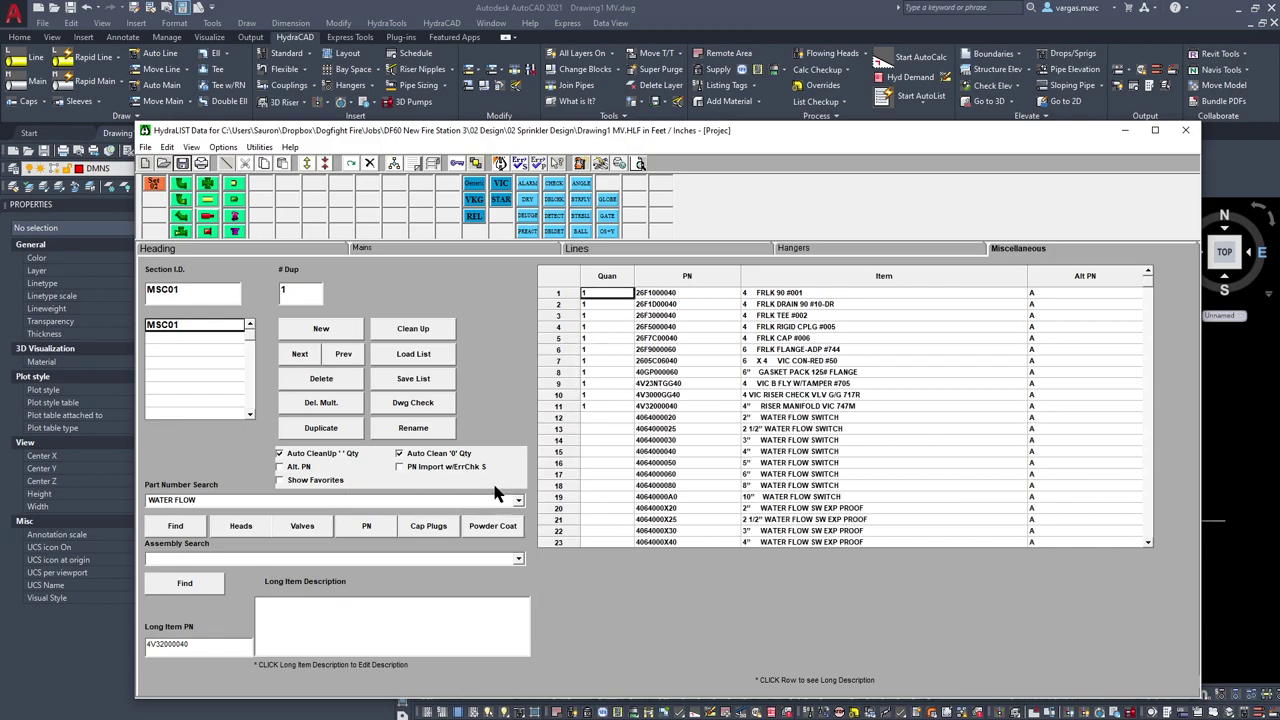
pyautogui.click(607, 462)
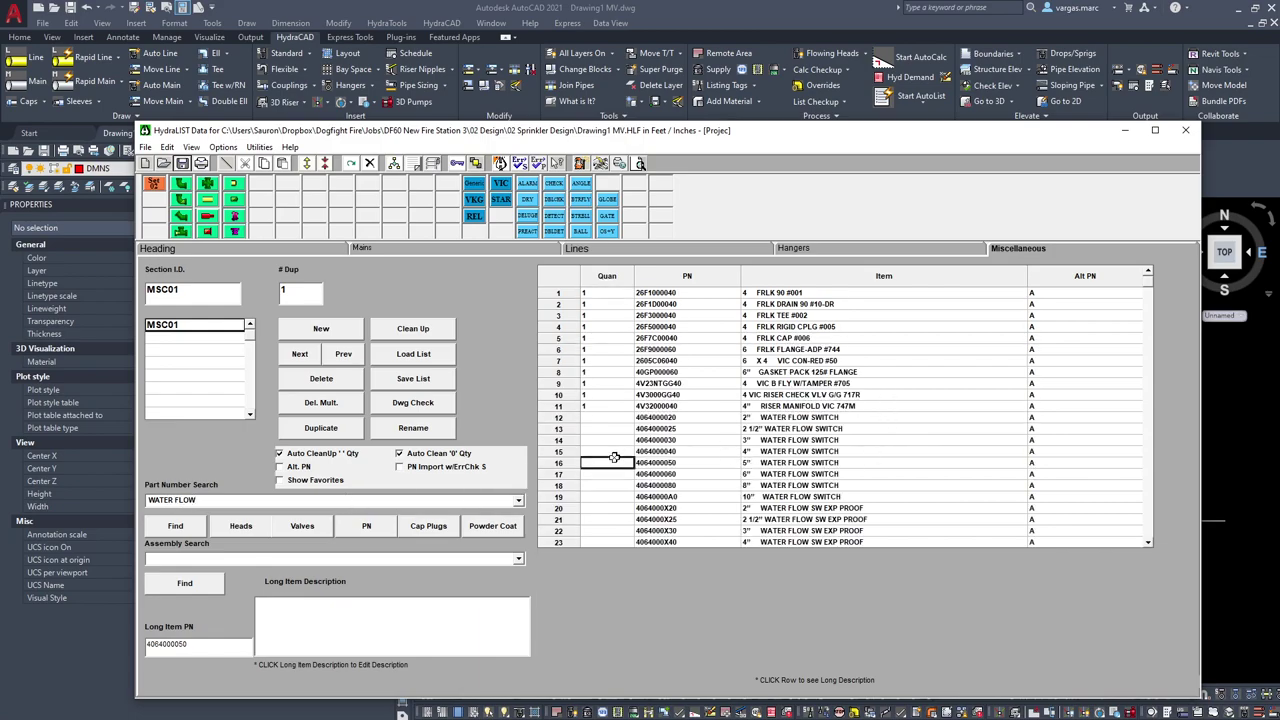
pyautogui.click(612, 452)
pyautogui.write('1')
pyautogui.click(185, 164)
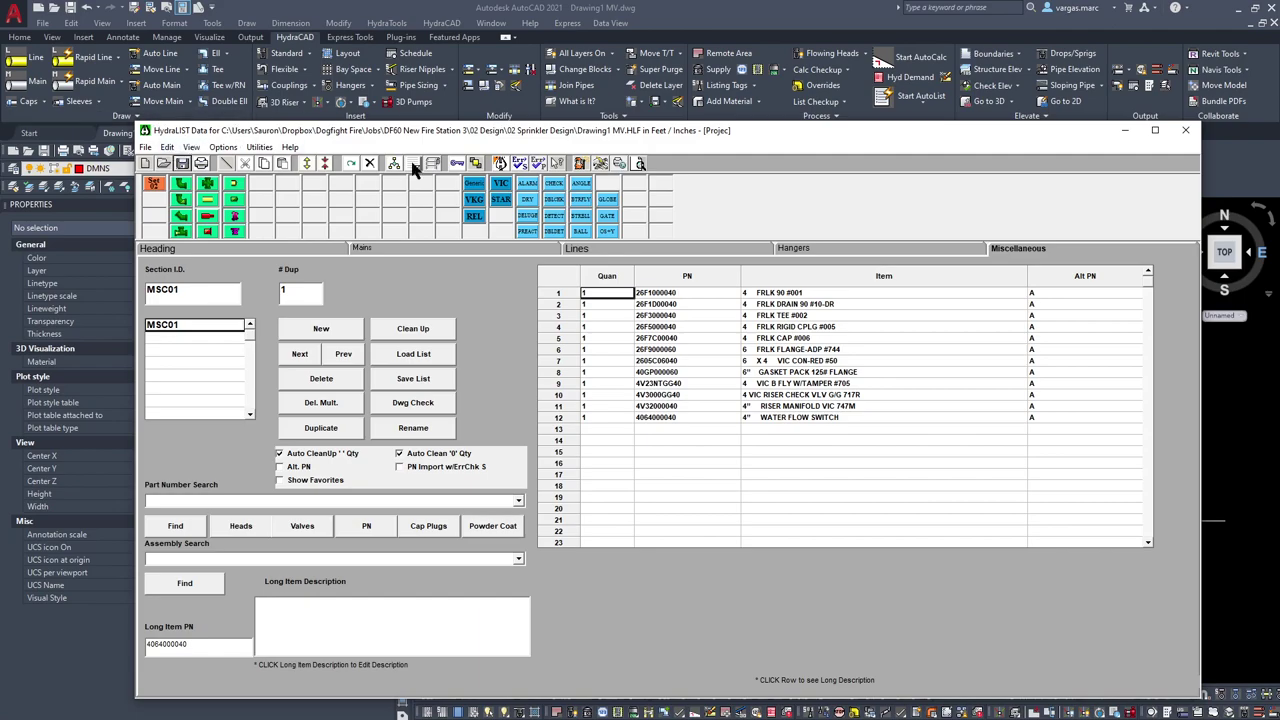
# Step: Review the items in the MSC01 list, from the FRLK 90 #001 through the gasket pack, valves, riser manifold and water flow switch
pyautogui.click(831, 296)
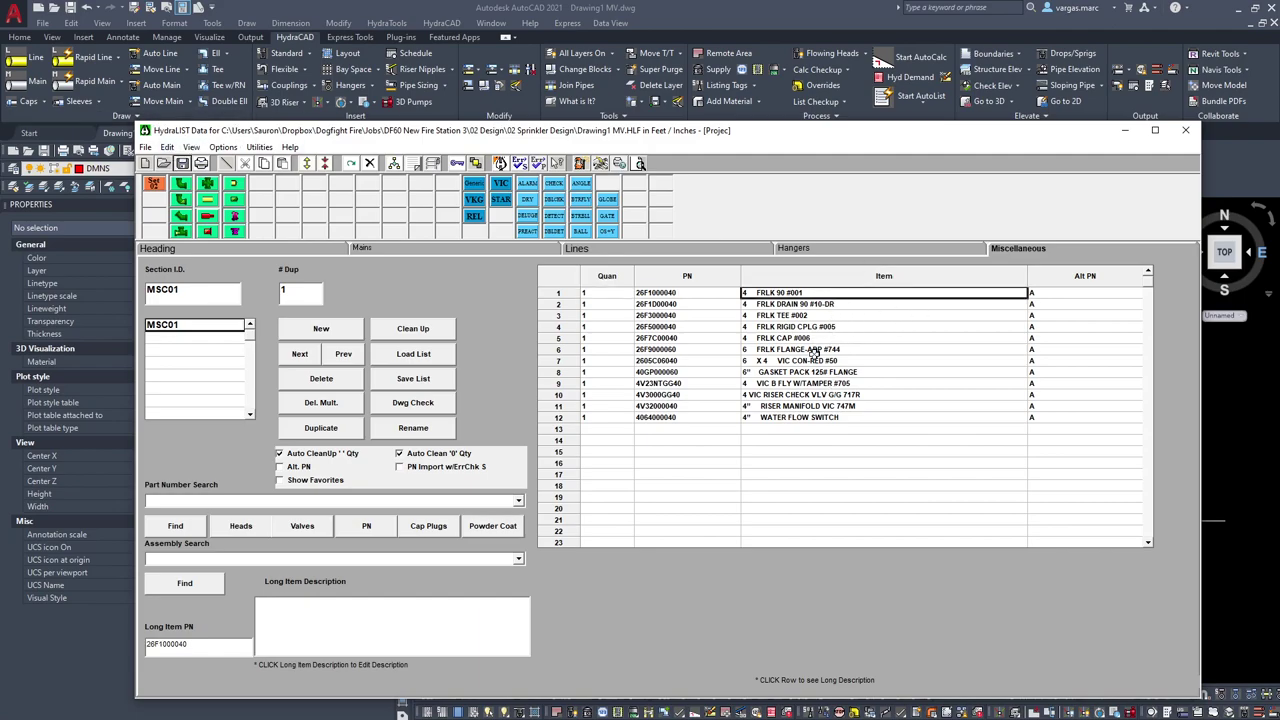
pyautogui.click(816, 349)
pyautogui.click(813, 406)
pyautogui.click(813, 394)
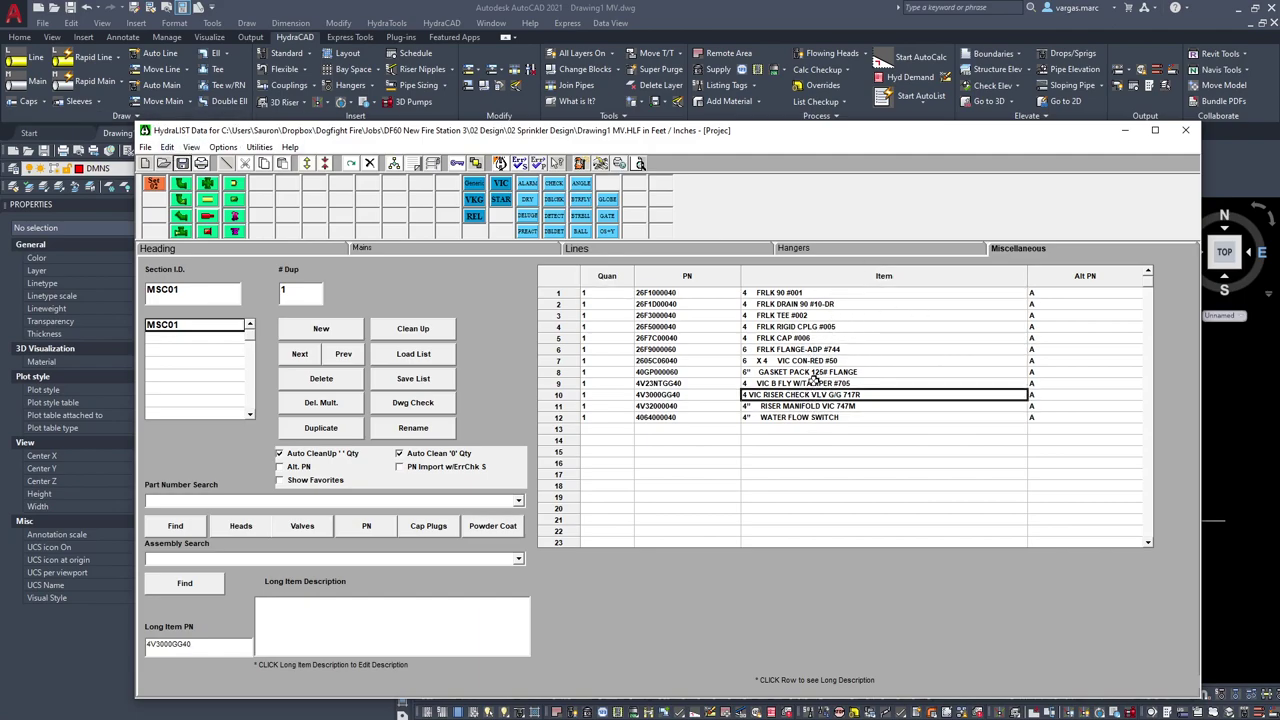
pyautogui.click(818, 373)
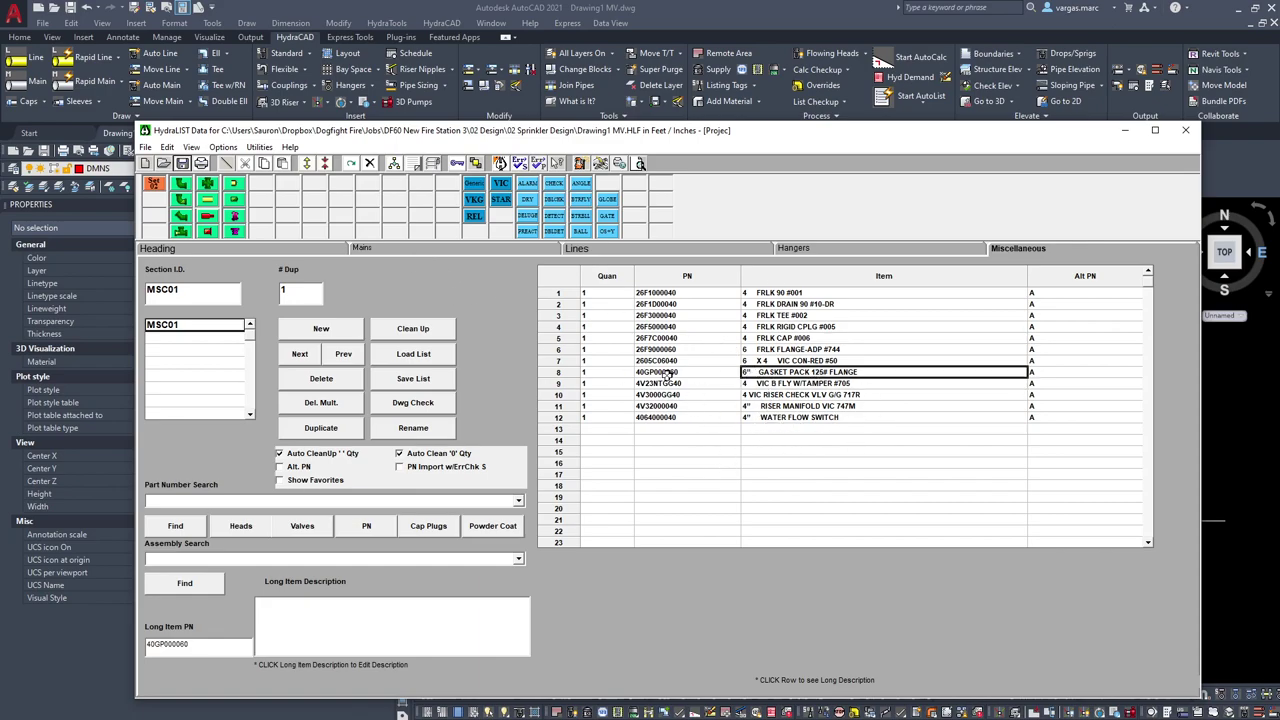
pyautogui.click(810, 408)
pyautogui.press('Up')
pyautogui.press('Up')
pyautogui.press('Up')
pyautogui.click(902, 418)
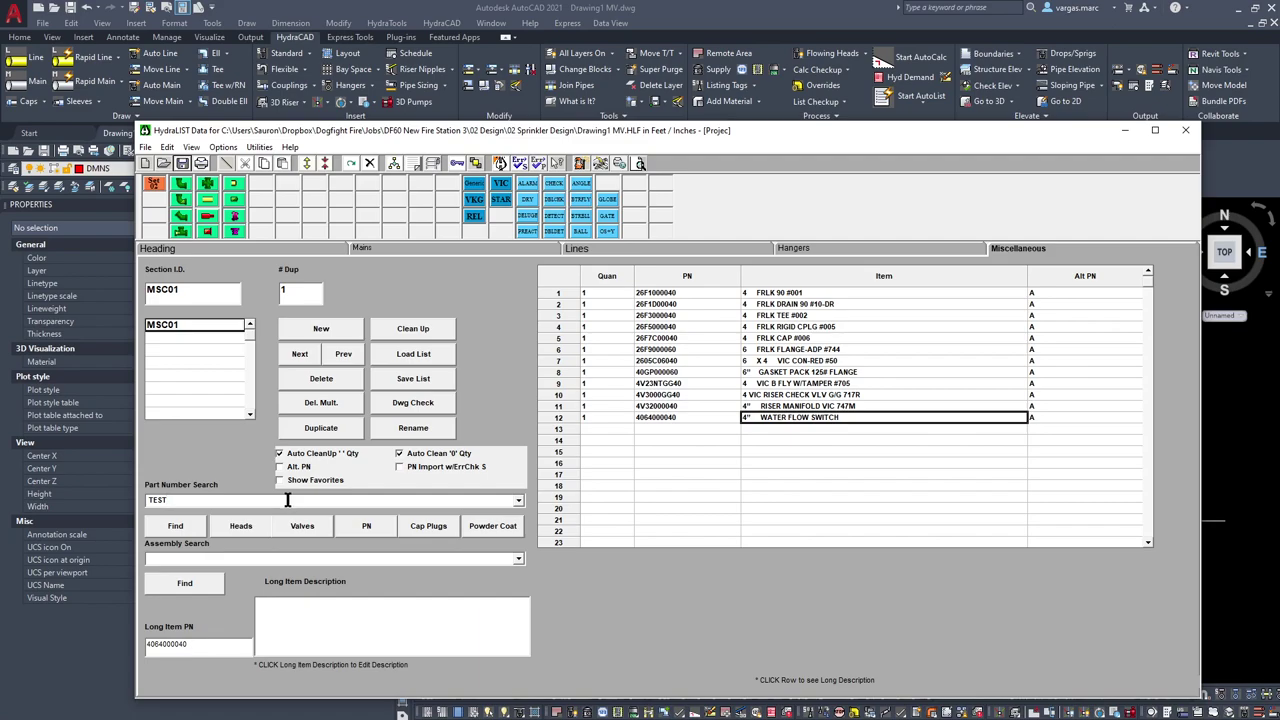
# Step: Search the part numbers for TEST and look through the test and drain entries
pyautogui.click(172, 526)
pyautogui.scroll(-1, 906, 400)
pyautogui.scroll(-1, 905, 404)
pyautogui.scroll(-1, 743, 430)
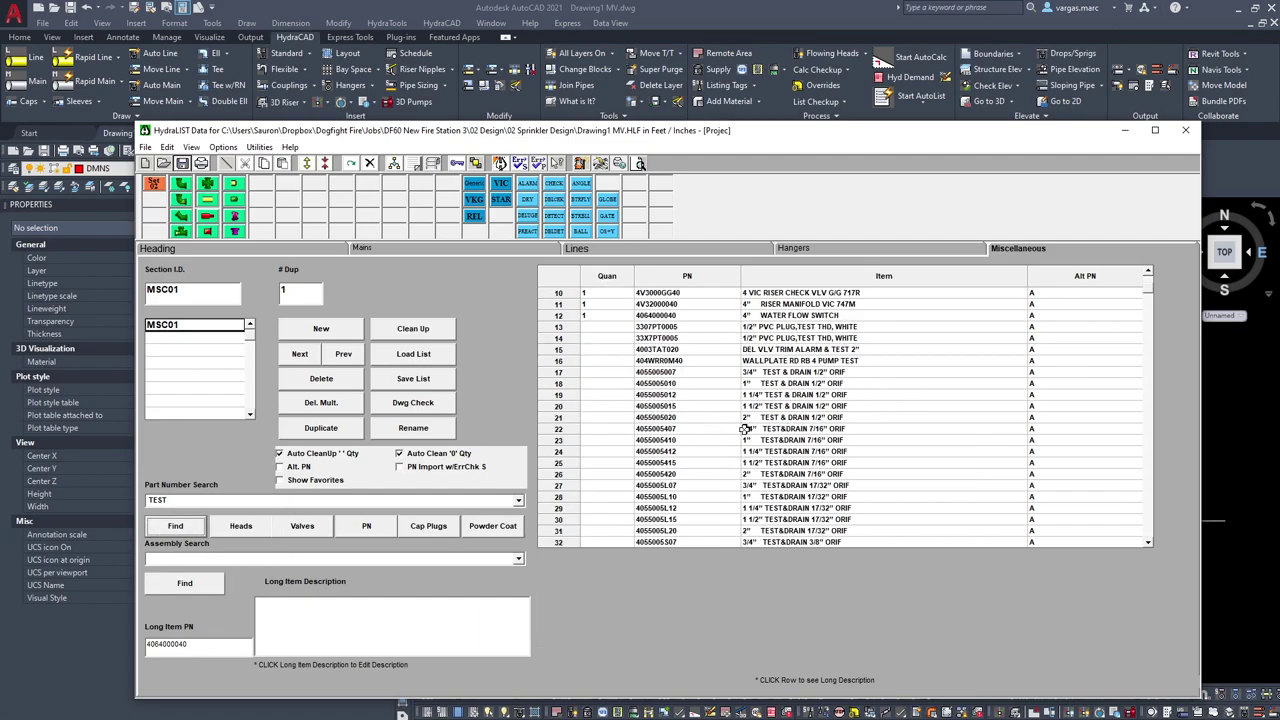
pyautogui.click(617, 383)
pyautogui.write('1')
pyautogui.press('Down')
pyautogui.press('Down')
pyautogui.press('Down')
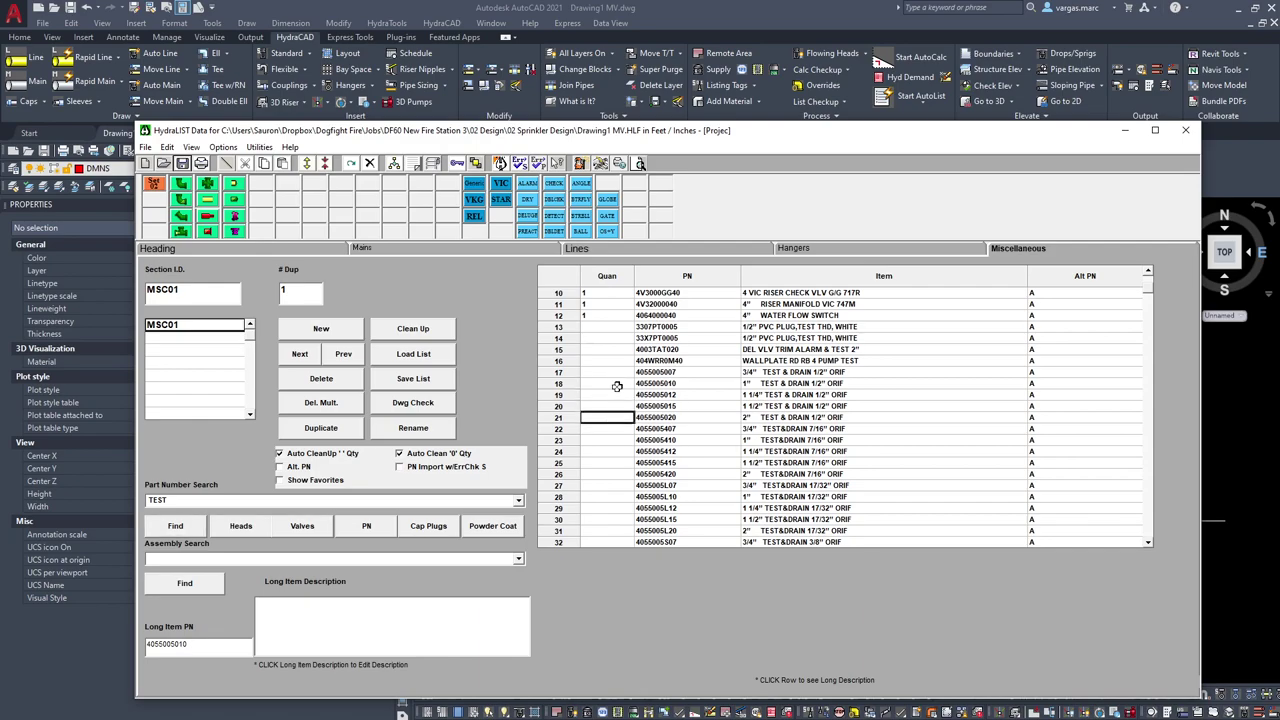
# Step: Set the quantity of the 1-inch TEST&DRAIN&RELIEF 1/2" (4055R05010) to 1 and save the material list
pyautogui.scroll(-6, 779, 335)
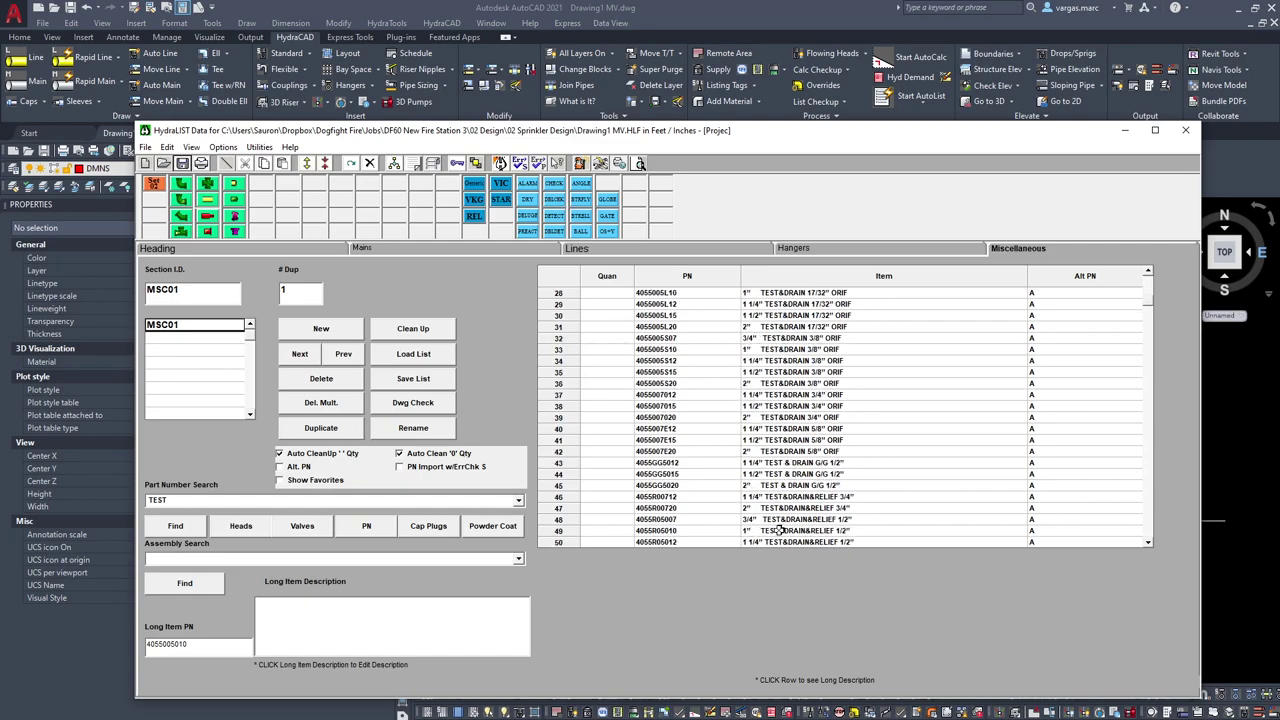
pyautogui.scroll(-1, 752, 506)
pyautogui.click(806, 497)
pyautogui.click(622, 498)
pyautogui.write('1')
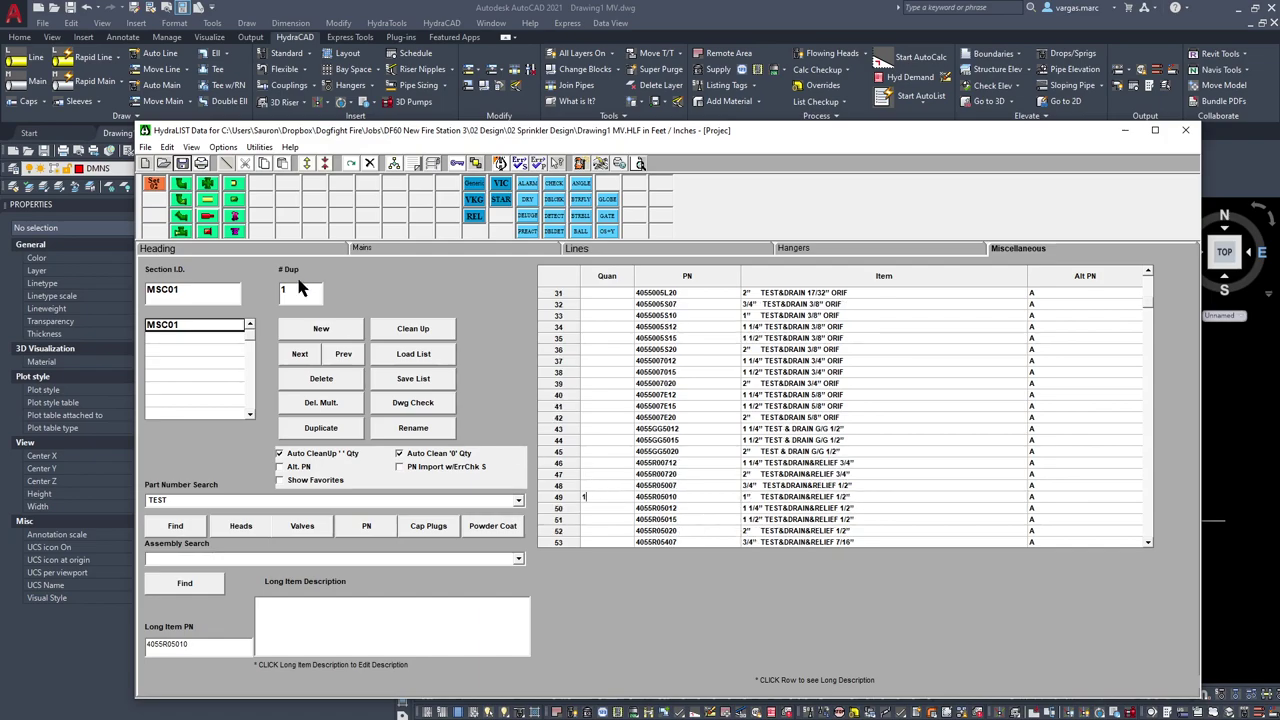
pyautogui.click(182, 167)
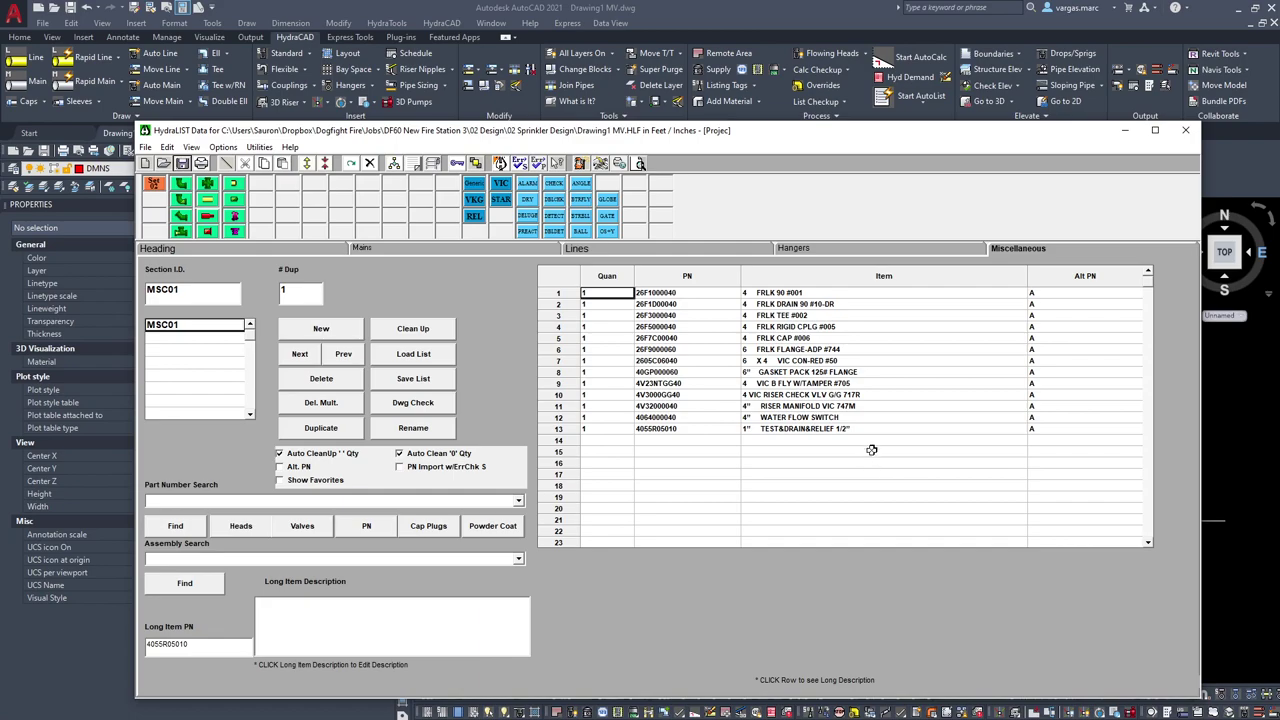
pyautogui.click(822, 406)
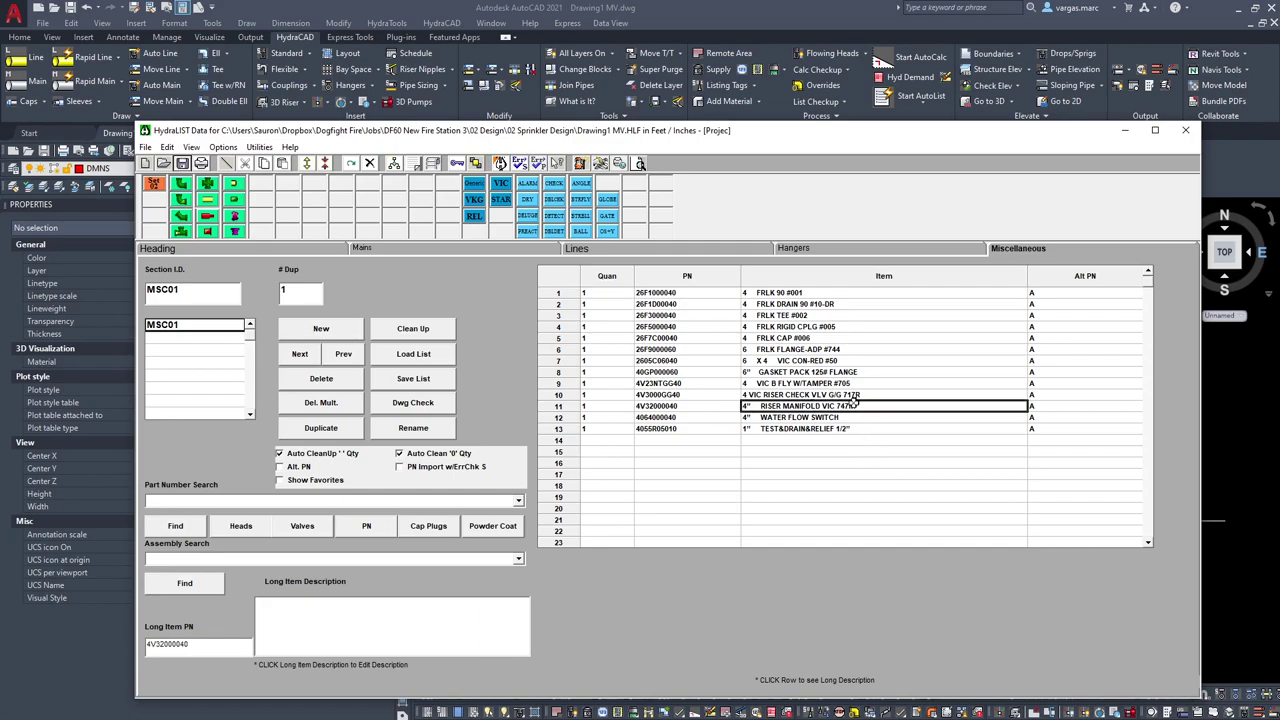
pyautogui.click(612, 408)
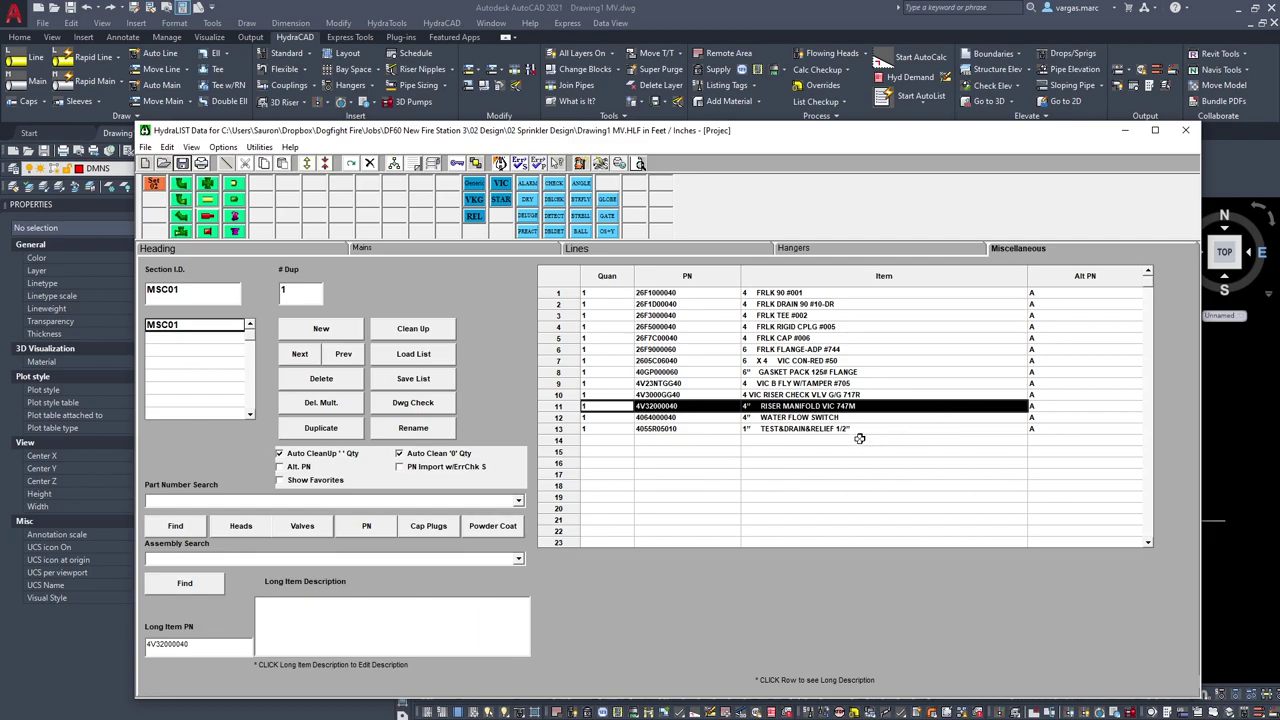
pyautogui.click(822, 430)
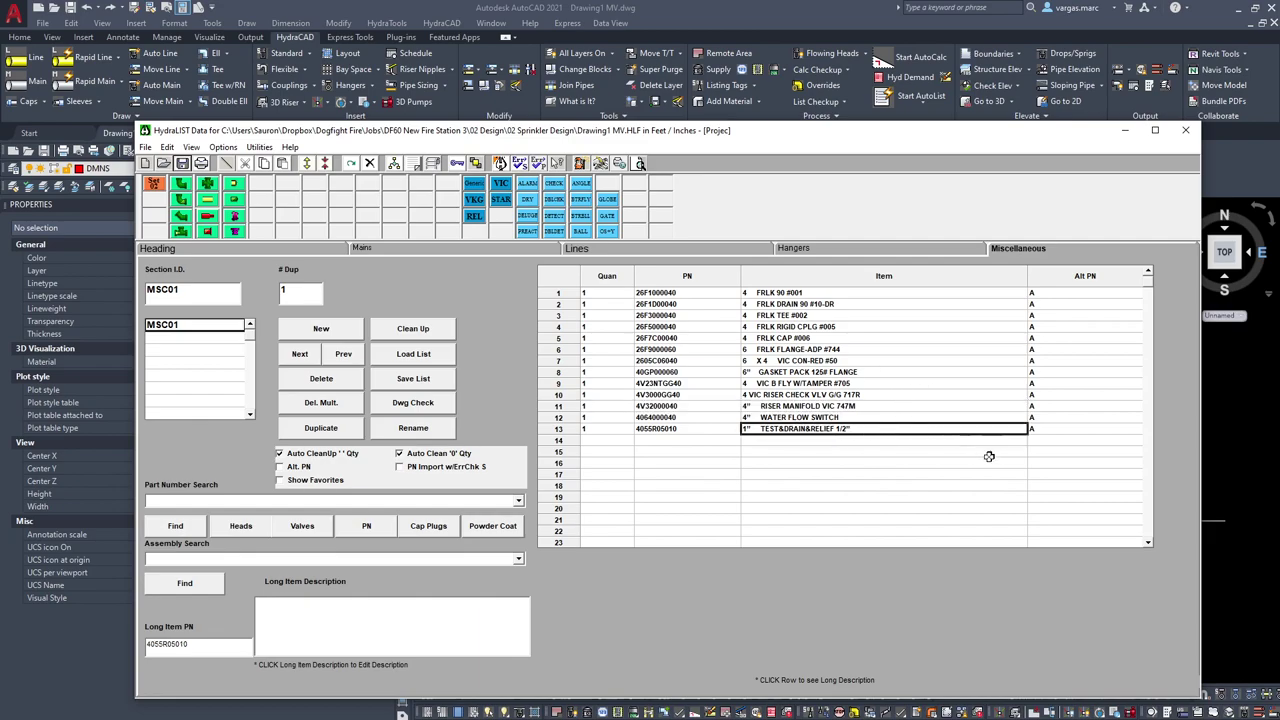
pyautogui.click(790, 408)
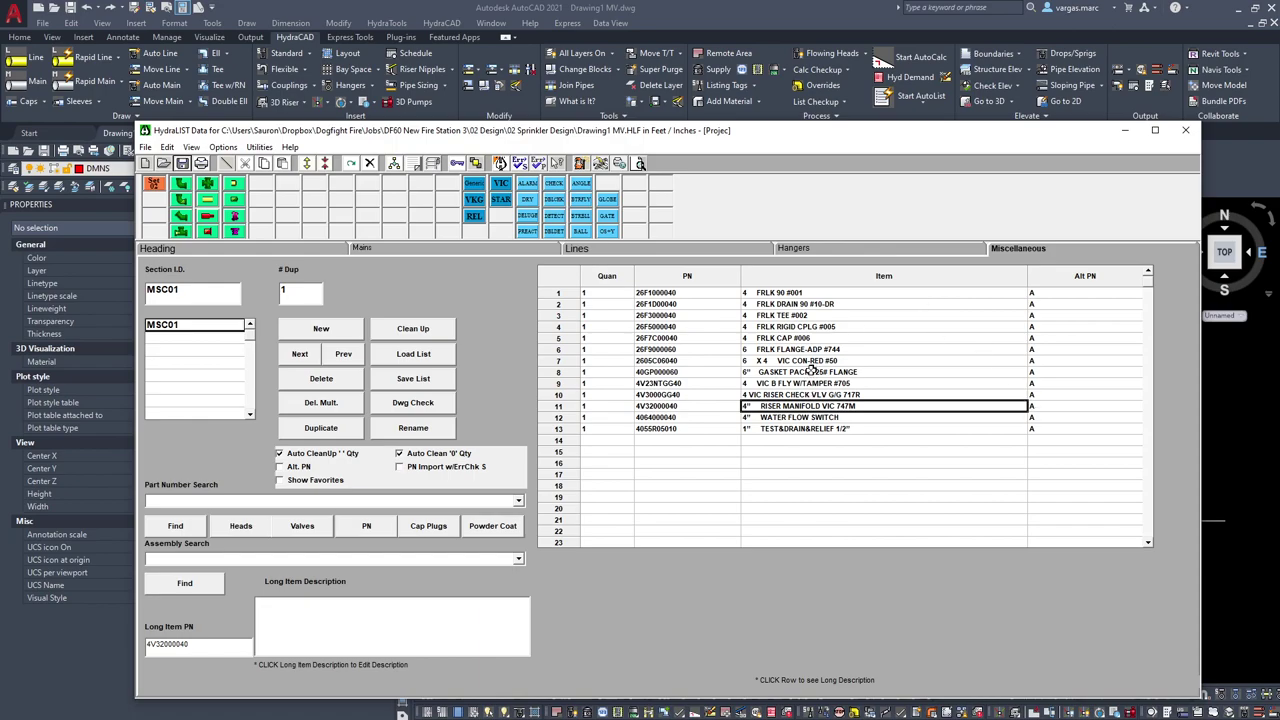
# Step: Move the HydraLIST window off the drawing and close the Properties palette to expose the sprinkler plan
pyautogui.moveTo(251, 131)
pyautogui.mouseDown()
pyautogui.moveTo(351, 127)
pyautogui.moveTo(122, 127)
pyautogui.moveTo(580, 60)
pyautogui.moveTo(1279, 60)
pyautogui.mouseUp()
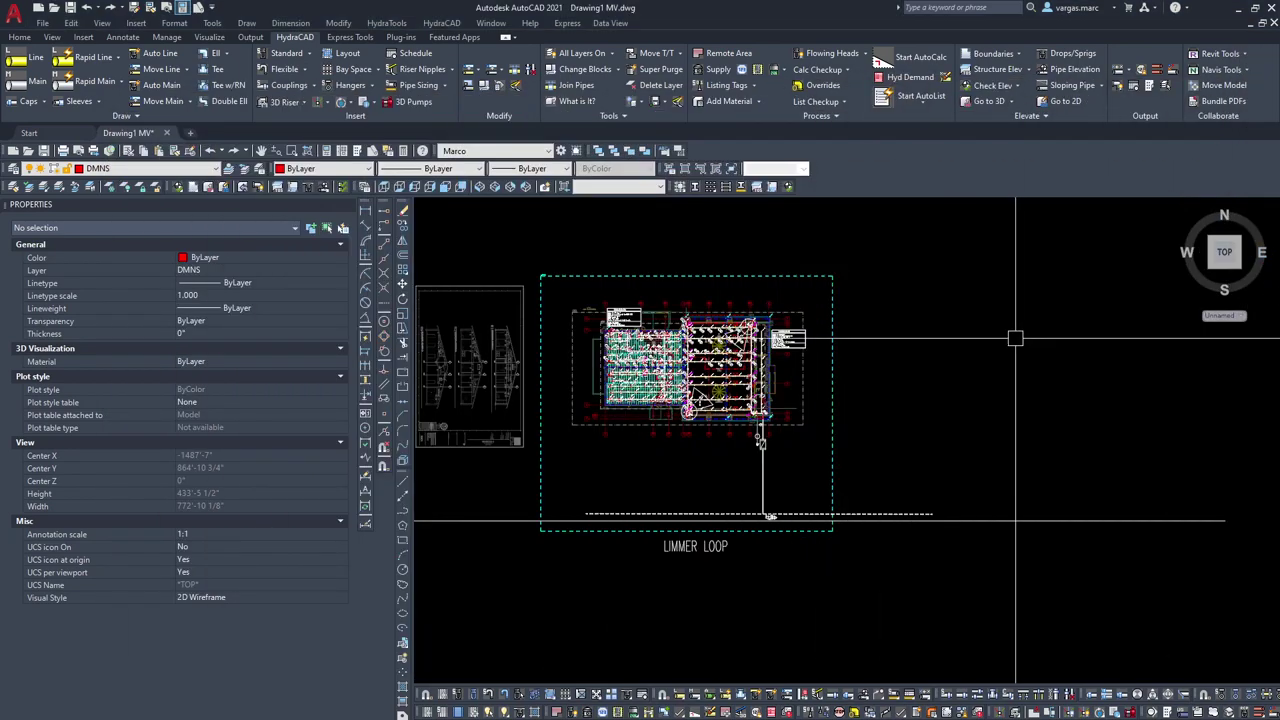
pyautogui.scroll(-4, 893, 355)
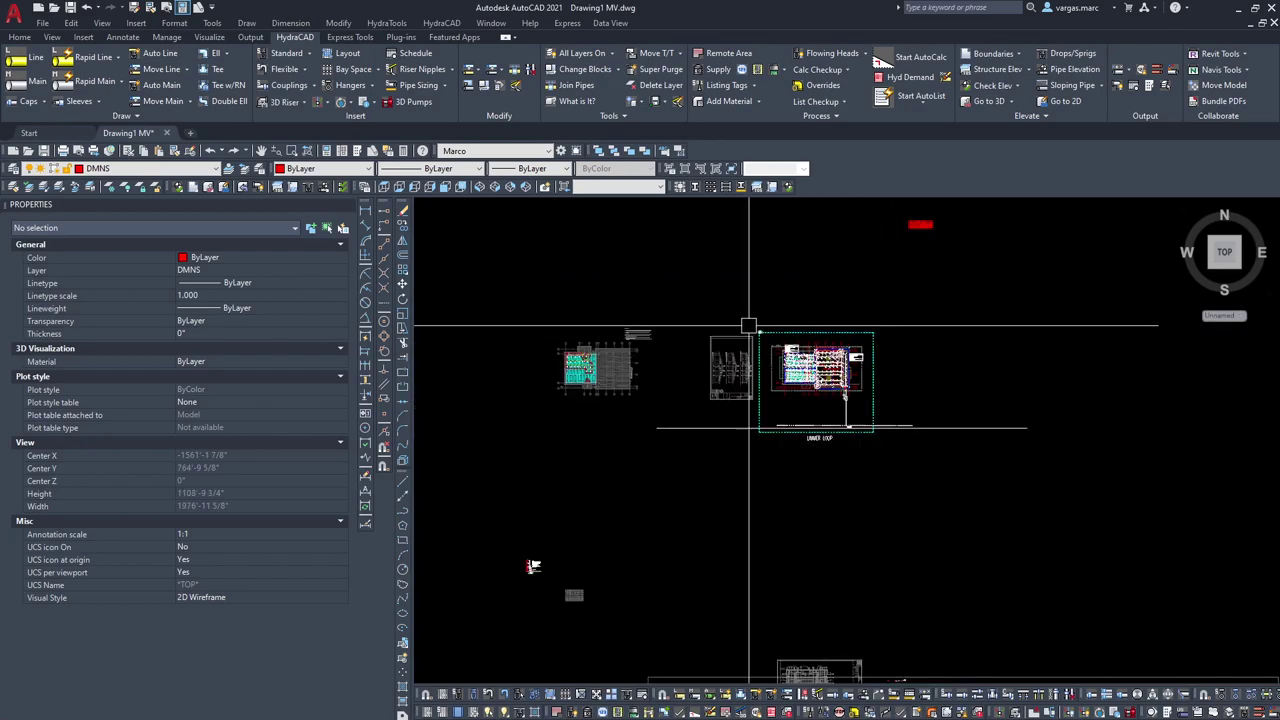
pyautogui.scroll(2, 830, 355)
pyautogui.scroll(10, 845, 420)
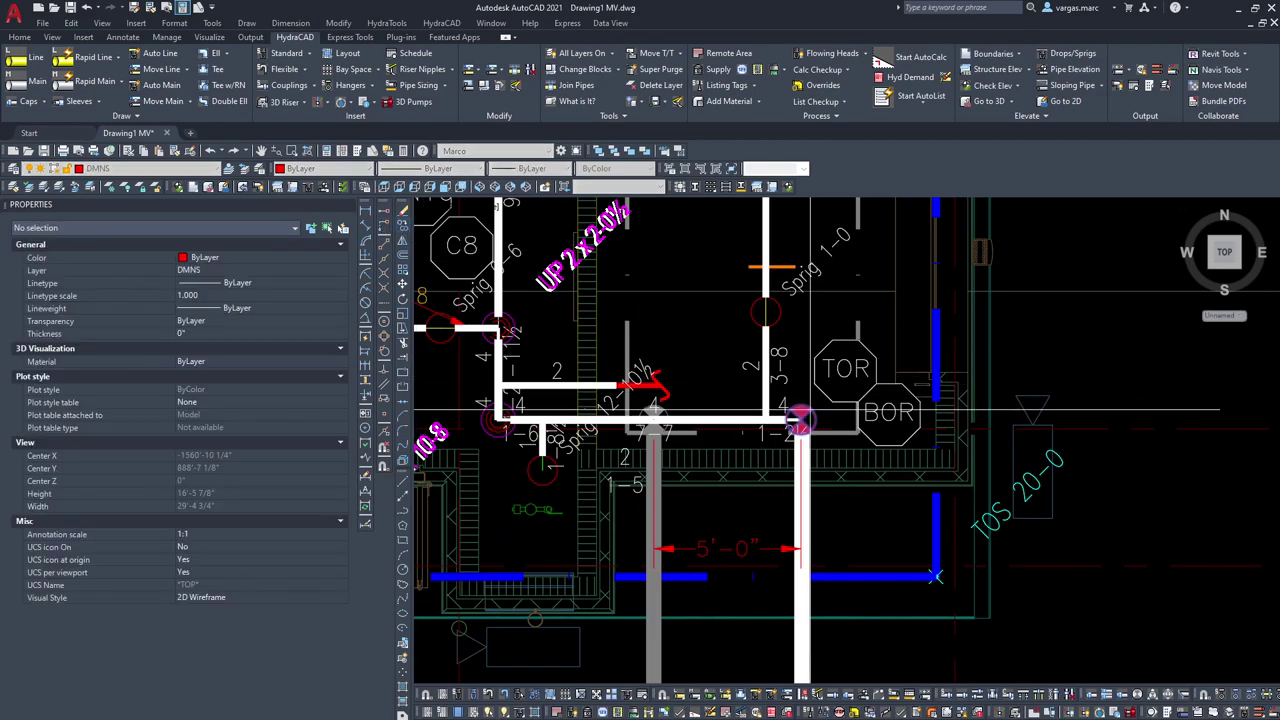
pyautogui.scroll(-8, 800, 320)
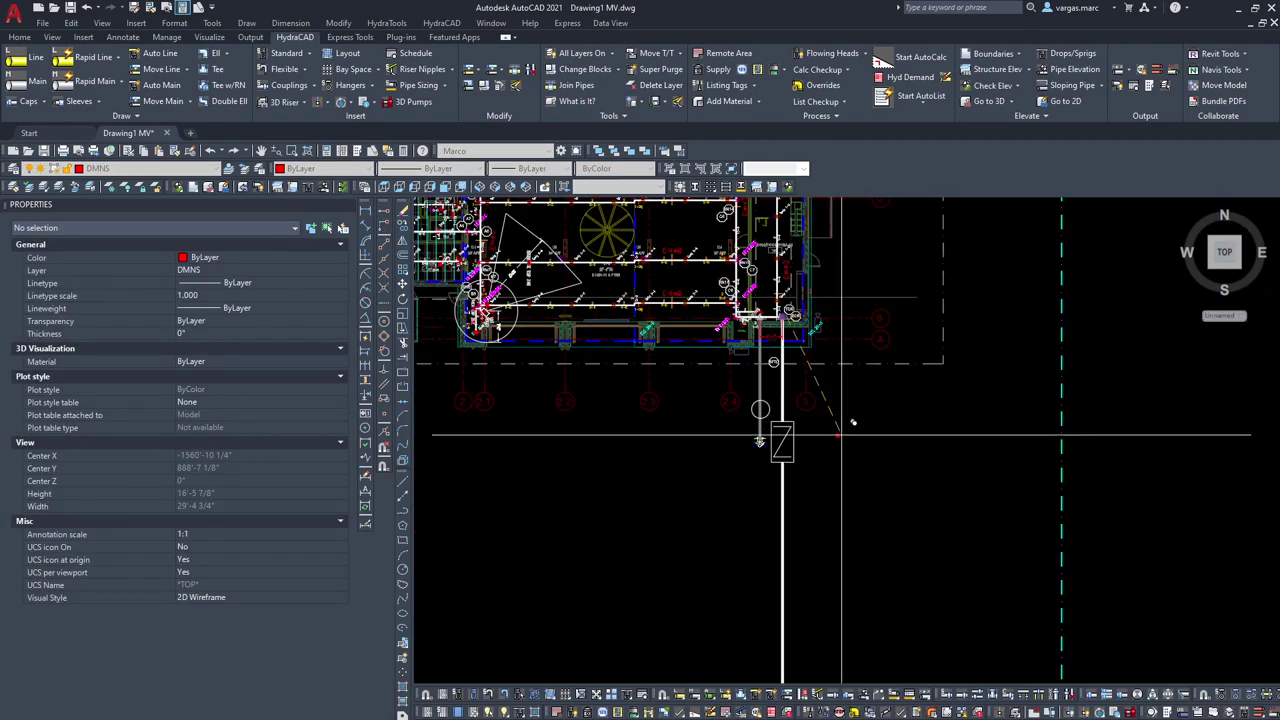
pyautogui.click(347, 204)
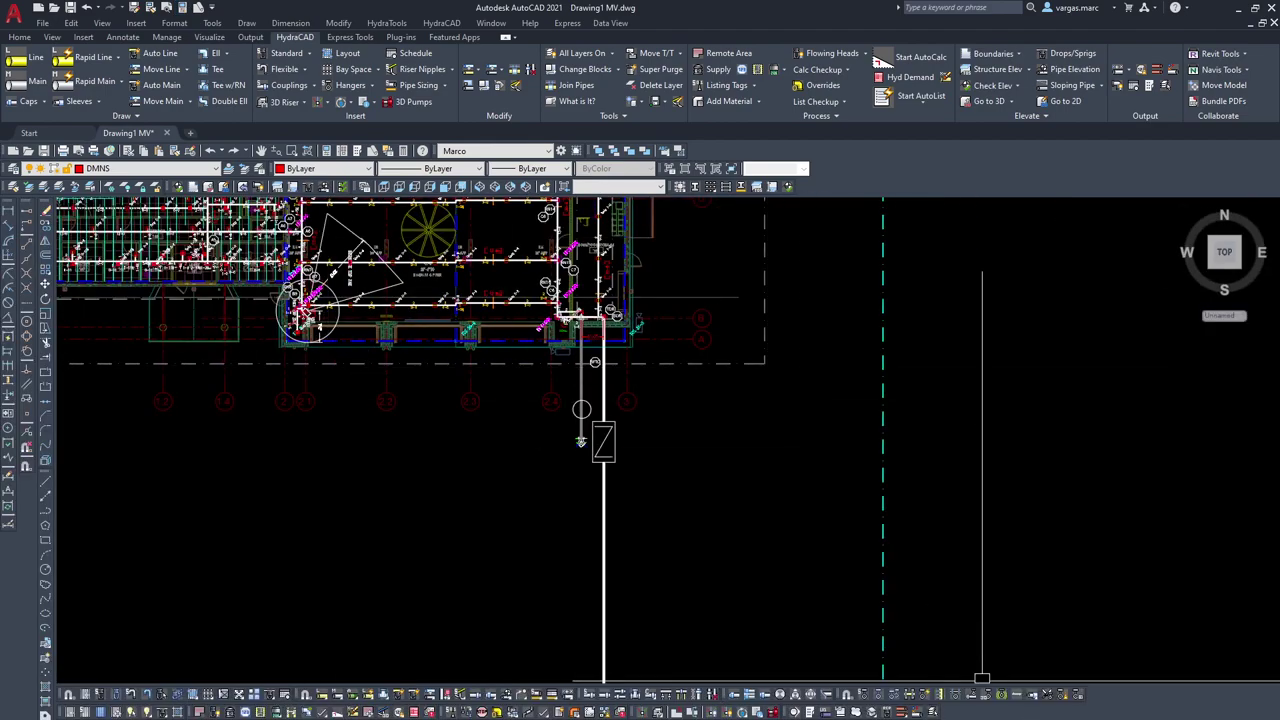
# Step: Place a red symbol on layer SPRNK2 in the empty area east of the sprinkler plan
pyautogui.click(778, 694)
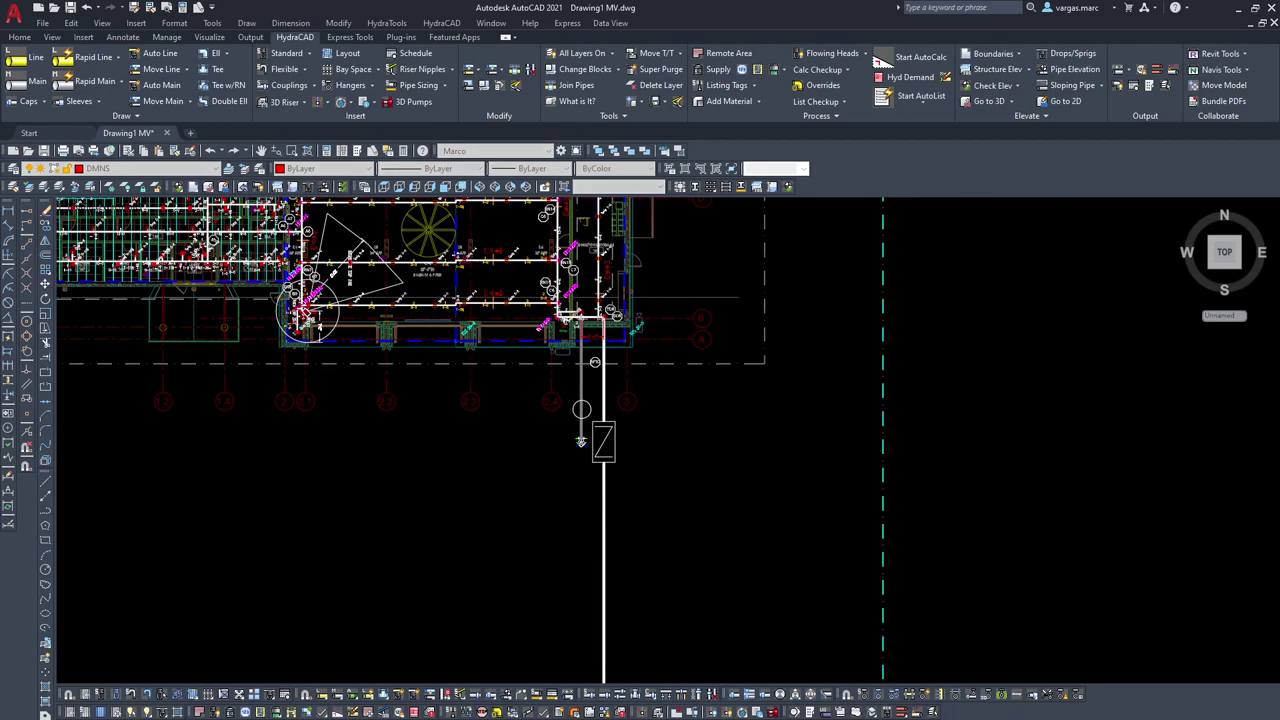
pyautogui.click(467, 564)
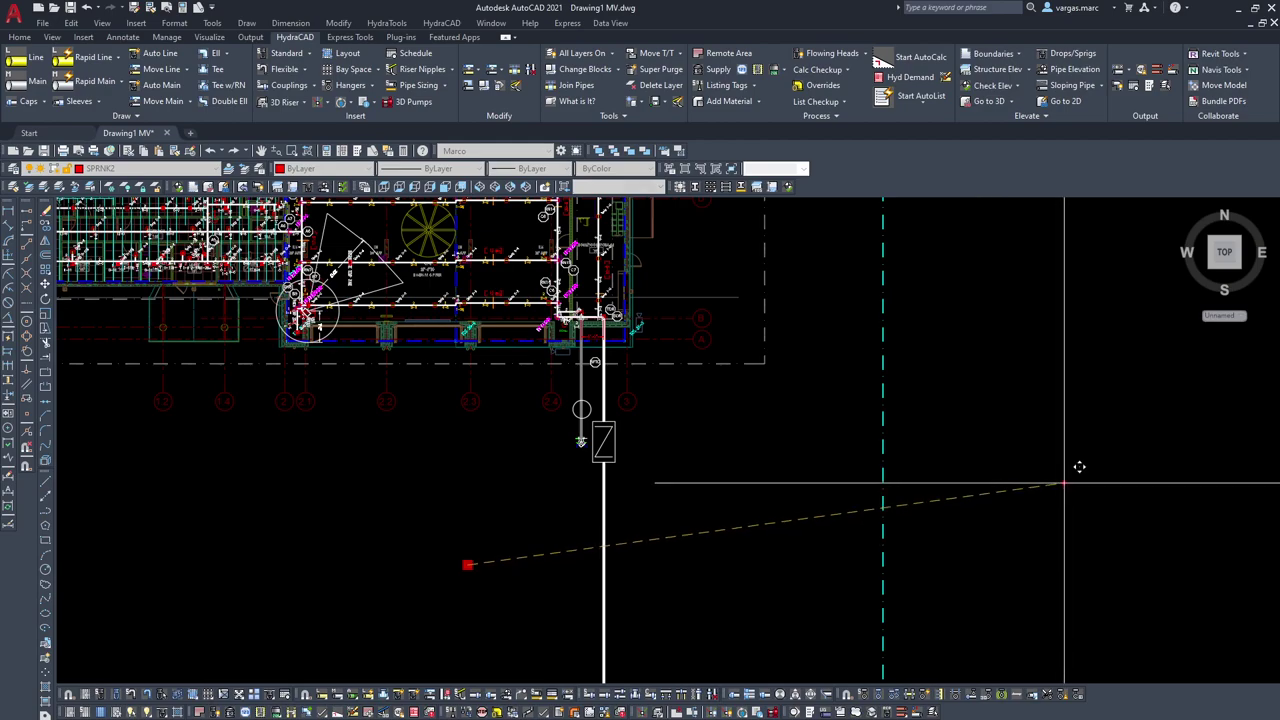
pyautogui.moveTo(1131, 485); pyautogui.dragTo(726, 477, button='middle')
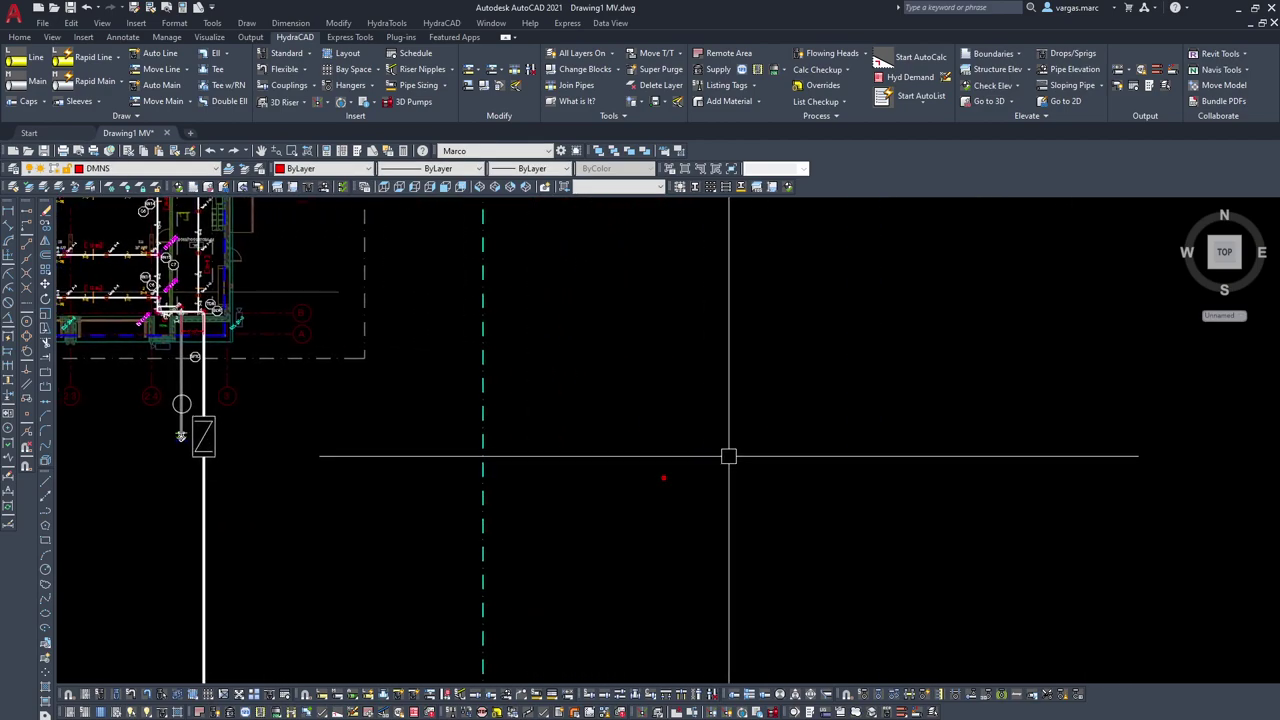
# Step: Switch the drawing to a southwest isometric view centred around the red symbol east of the plan
pyautogui.click(482, 188)
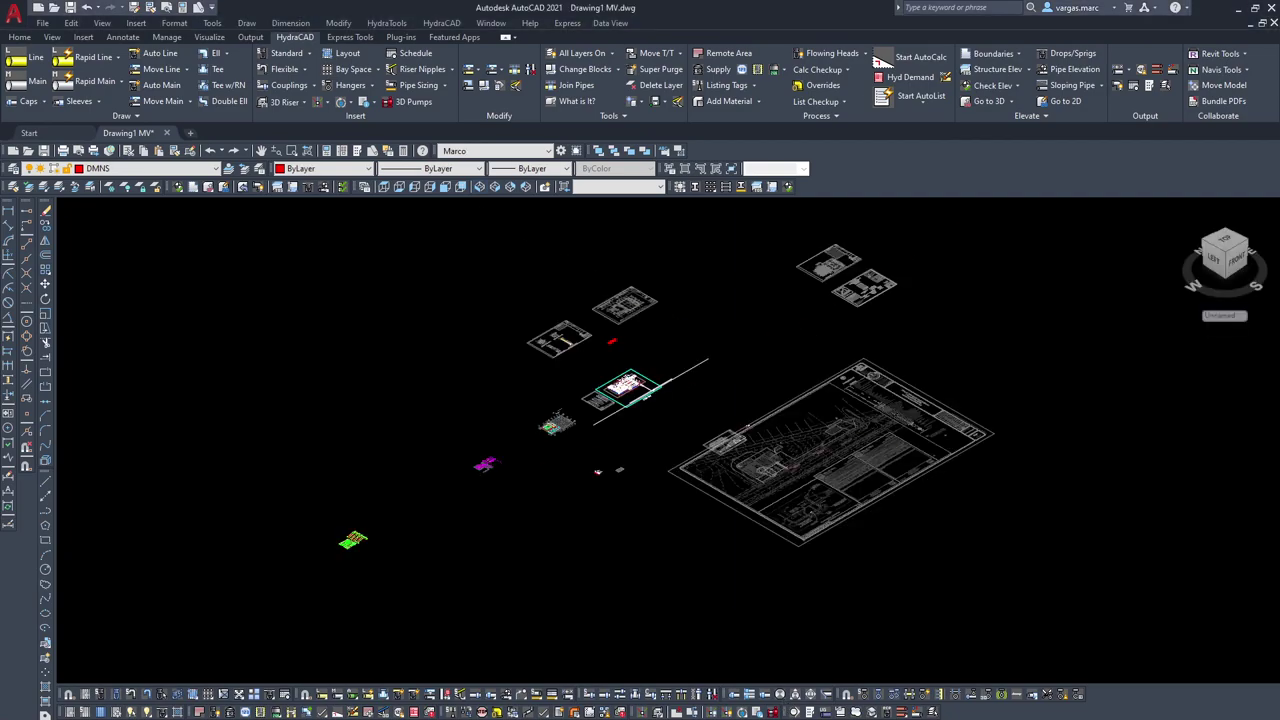
pyautogui.scroll(3, 659, 384)
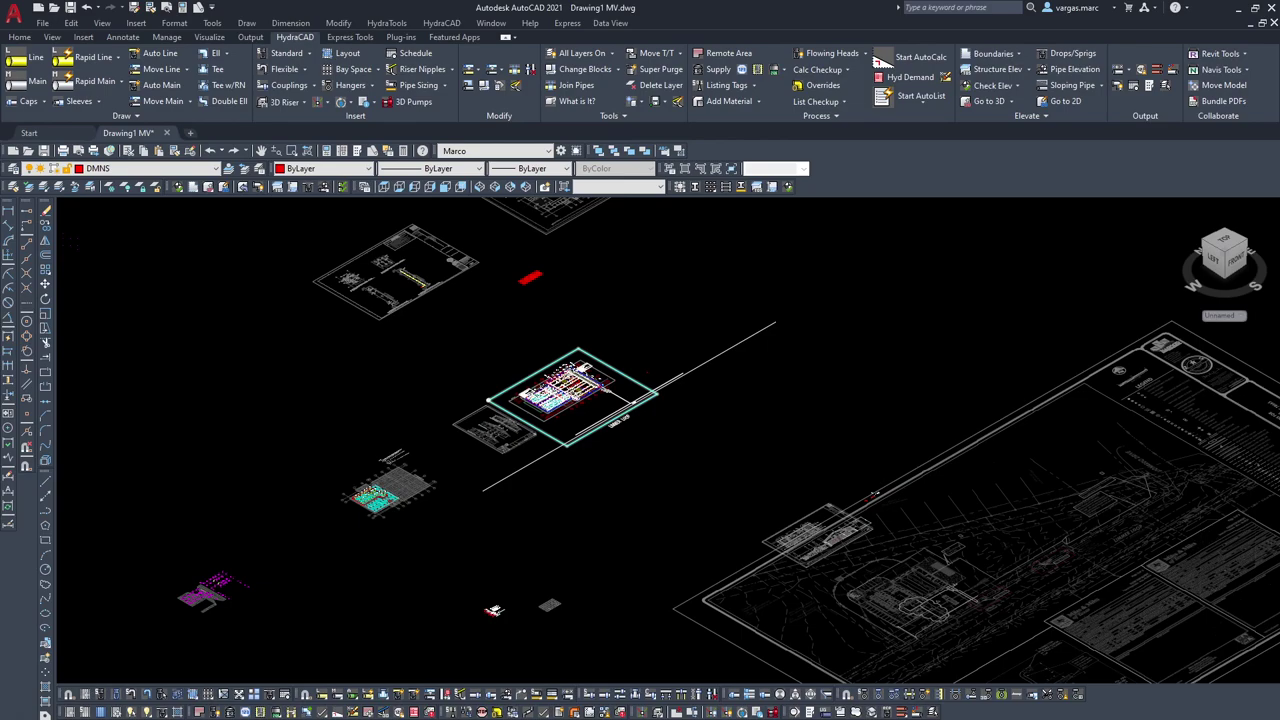
pyautogui.scroll(2, 650, 375)
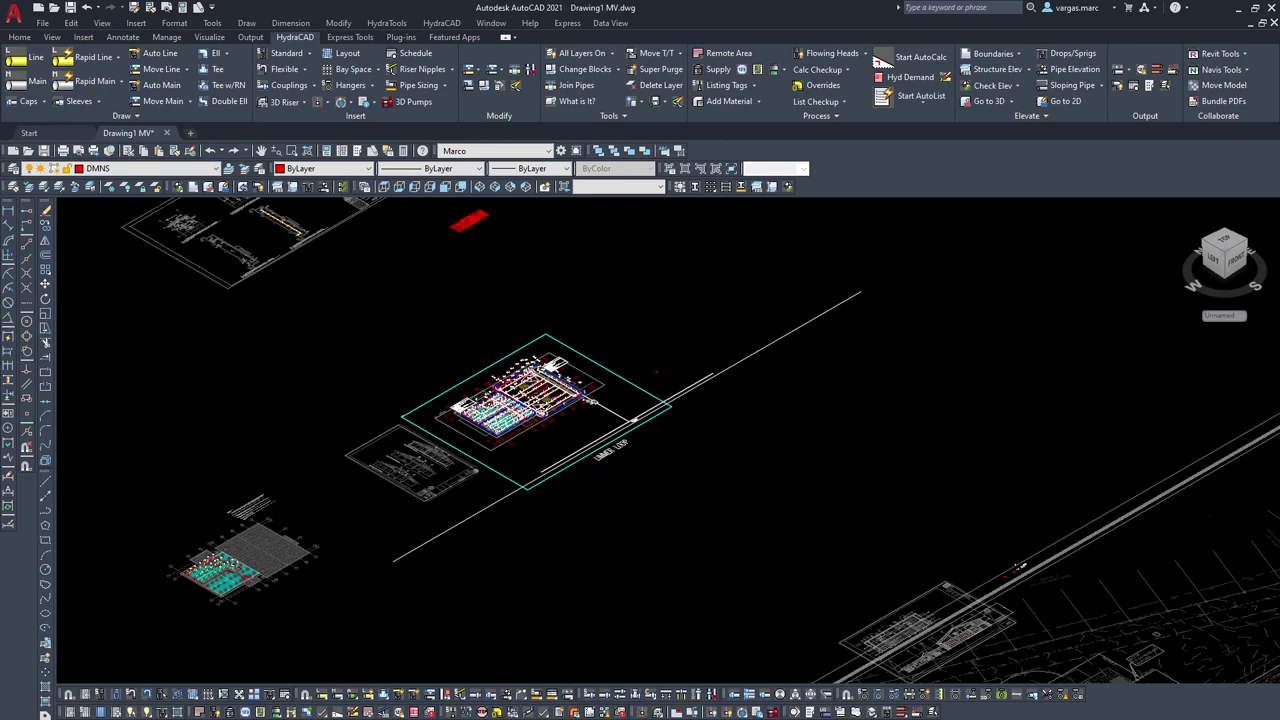
pyautogui.scroll(2, 652, 365)
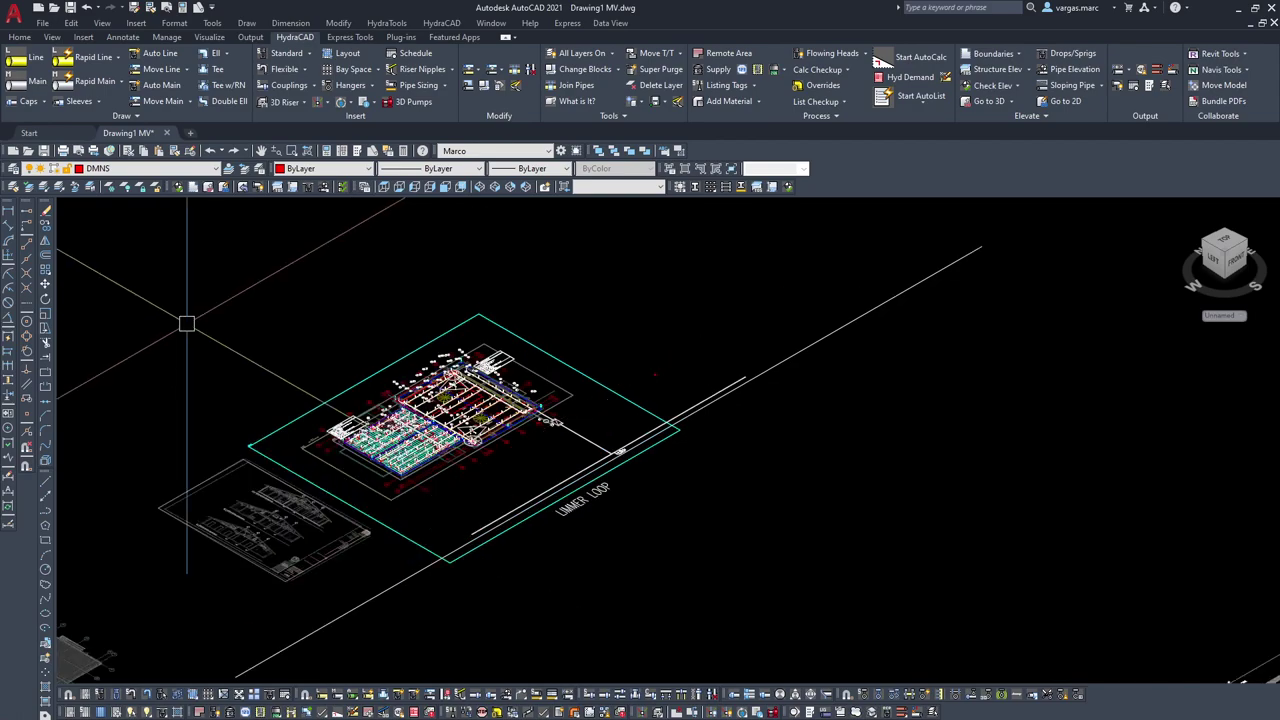
pyautogui.scroll(4, 600, 372)
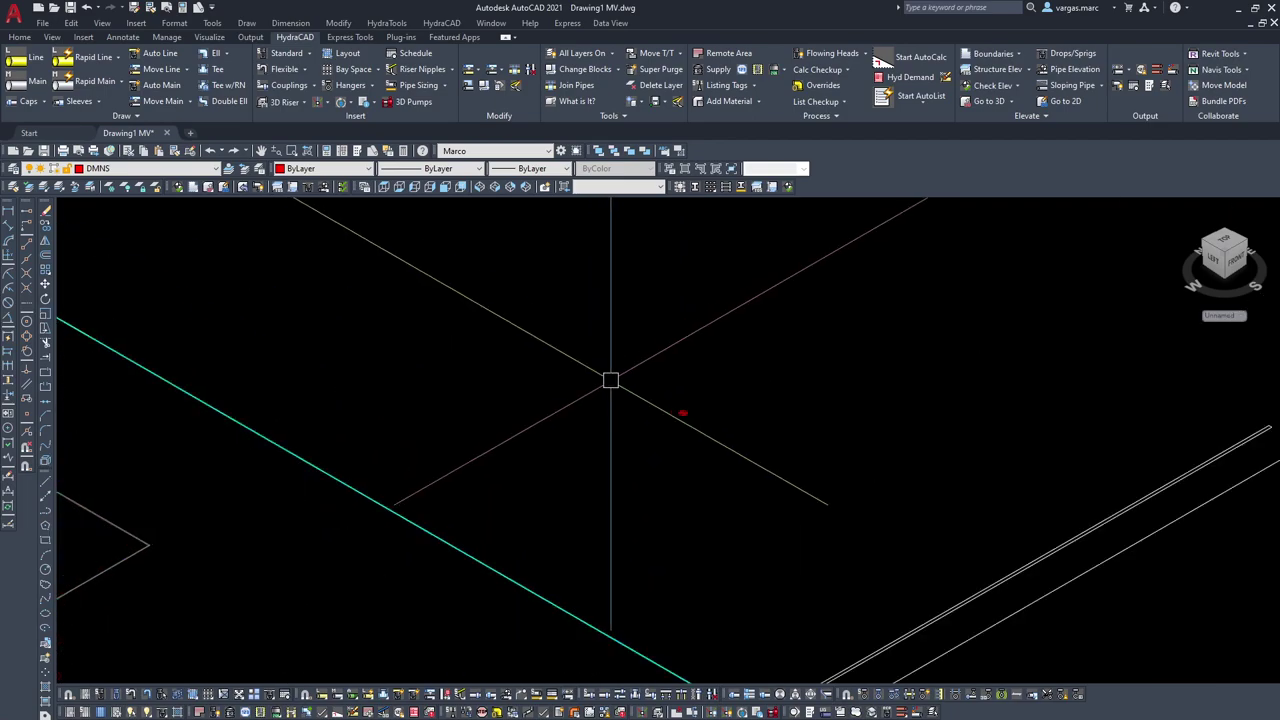
pyautogui.moveTo(974, 391)
pyautogui.mouseDown(button='middle')
pyautogui.moveTo(929, 397)
pyautogui.moveTo(908, 464)
pyautogui.mouseUp(button='middle')
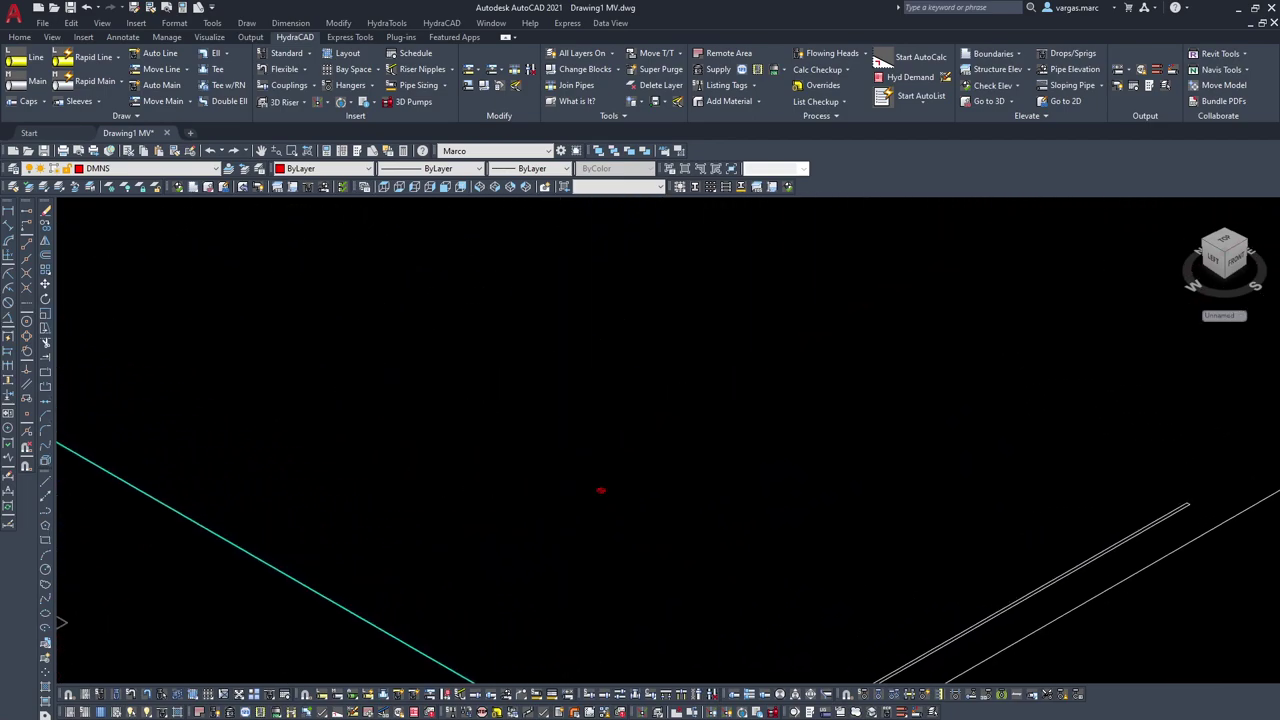
pyautogui.scroll(5, 569, 474)
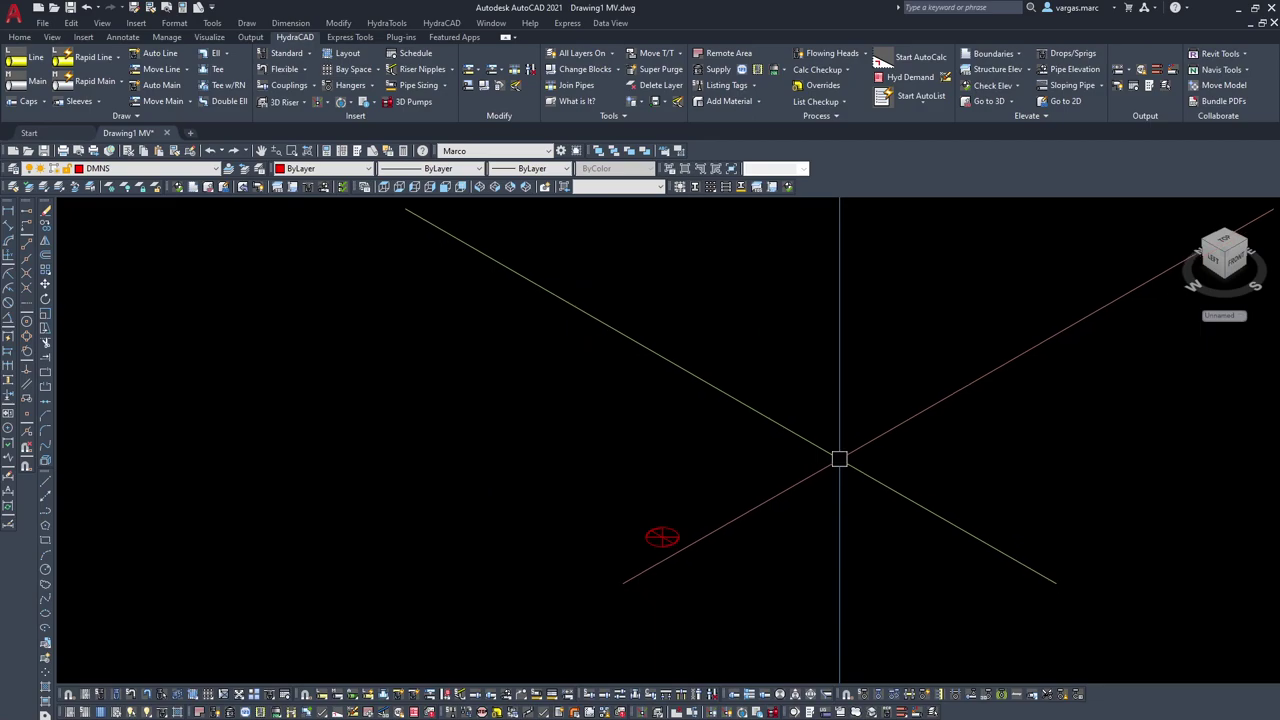
pyautogui.scroll(-3, 486, 357)
pyautogui.scroll(3, 530, 414)
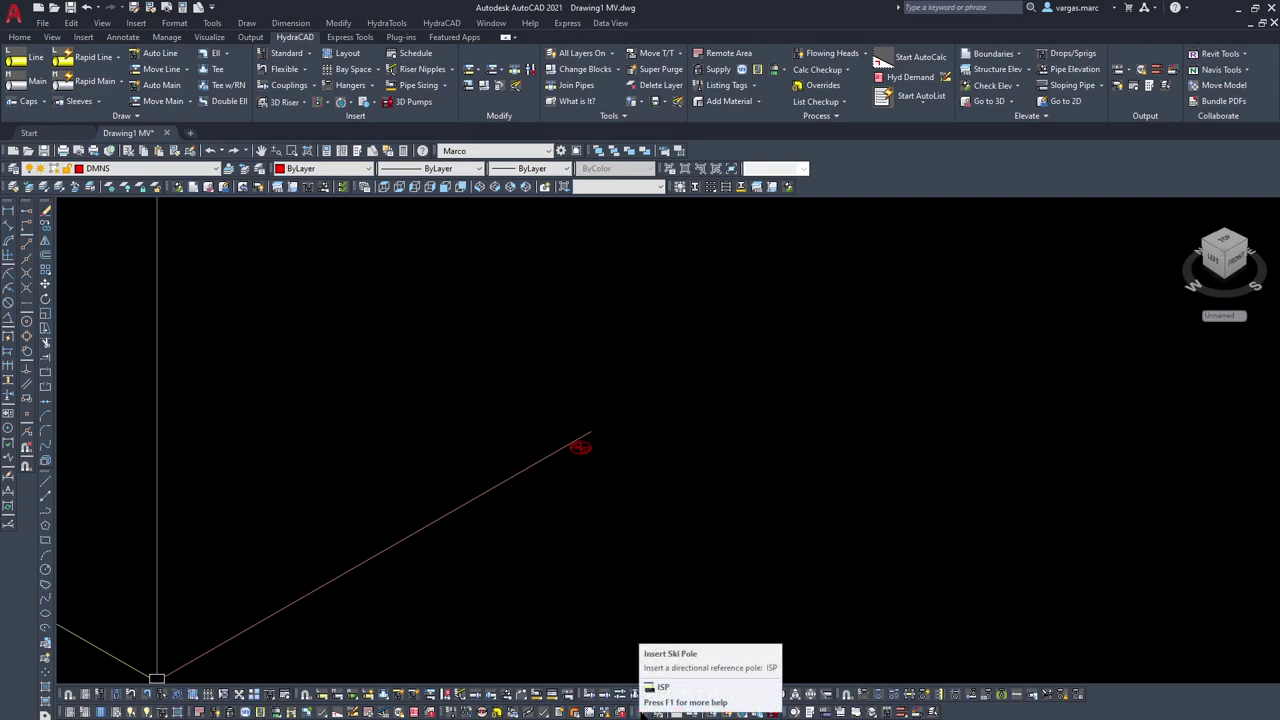
# Step: Insert a ski pole at the centre of the red symbol in the isometric view
pyautogui.scroll(3, 596, 423)
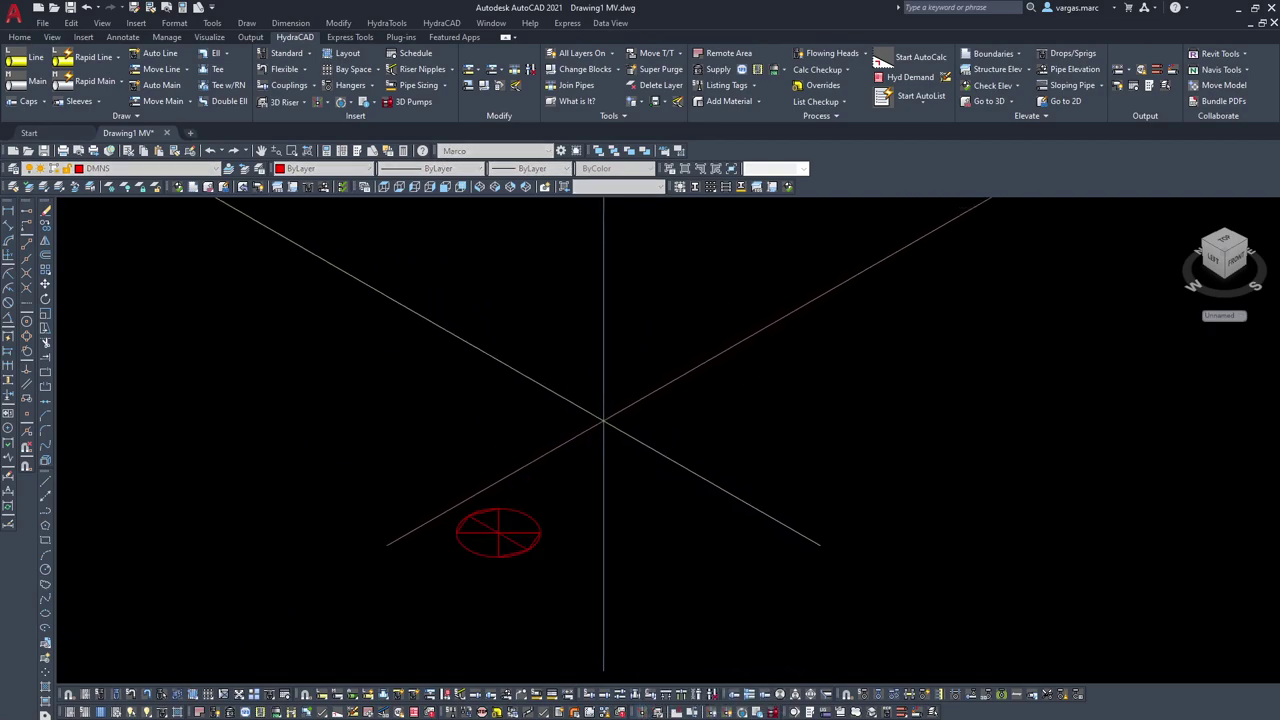
pyautogui.keyDown('shift'); pyautogui.rightClick(542, 510); pyautogui.keyUp('shift')
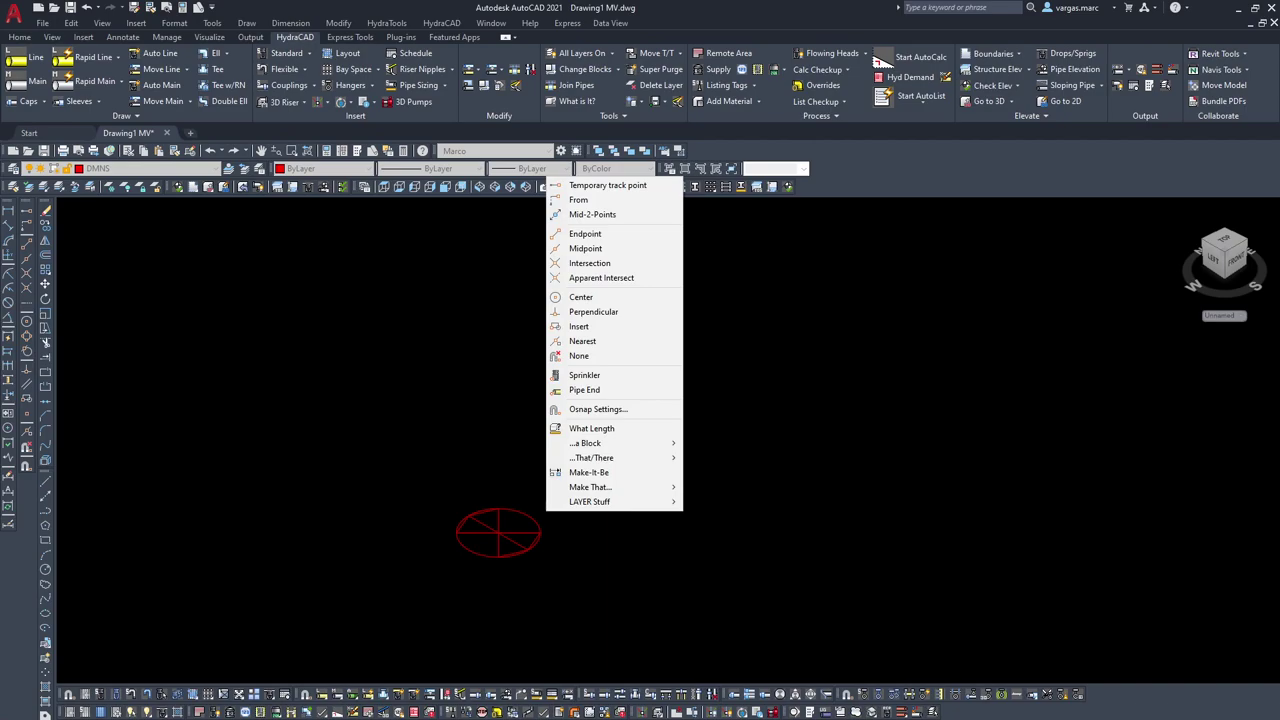
pyautogui.press('Escape')
pyautogui.scroll(5, 487, 533)
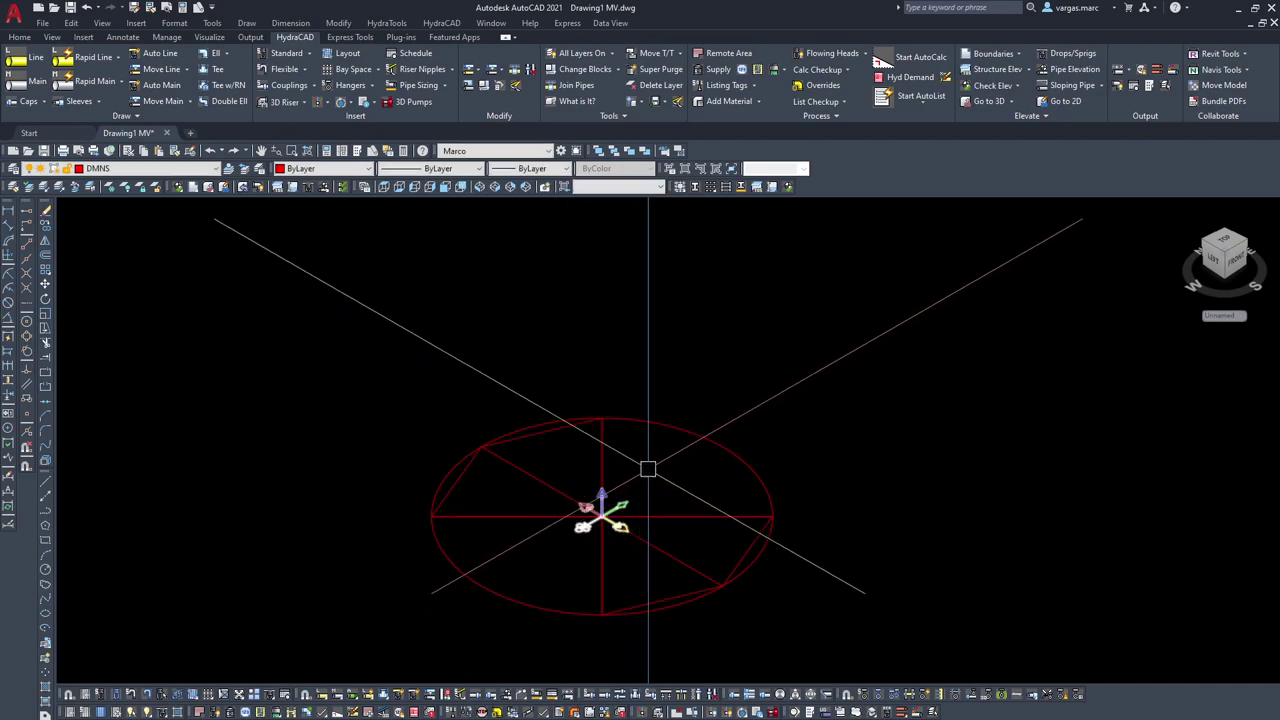
pyautogui.scroll(-4, 642, 438)
pyautogui.moveTo(714, 391); pyautogui.dragTo(697, 477, button='middle')
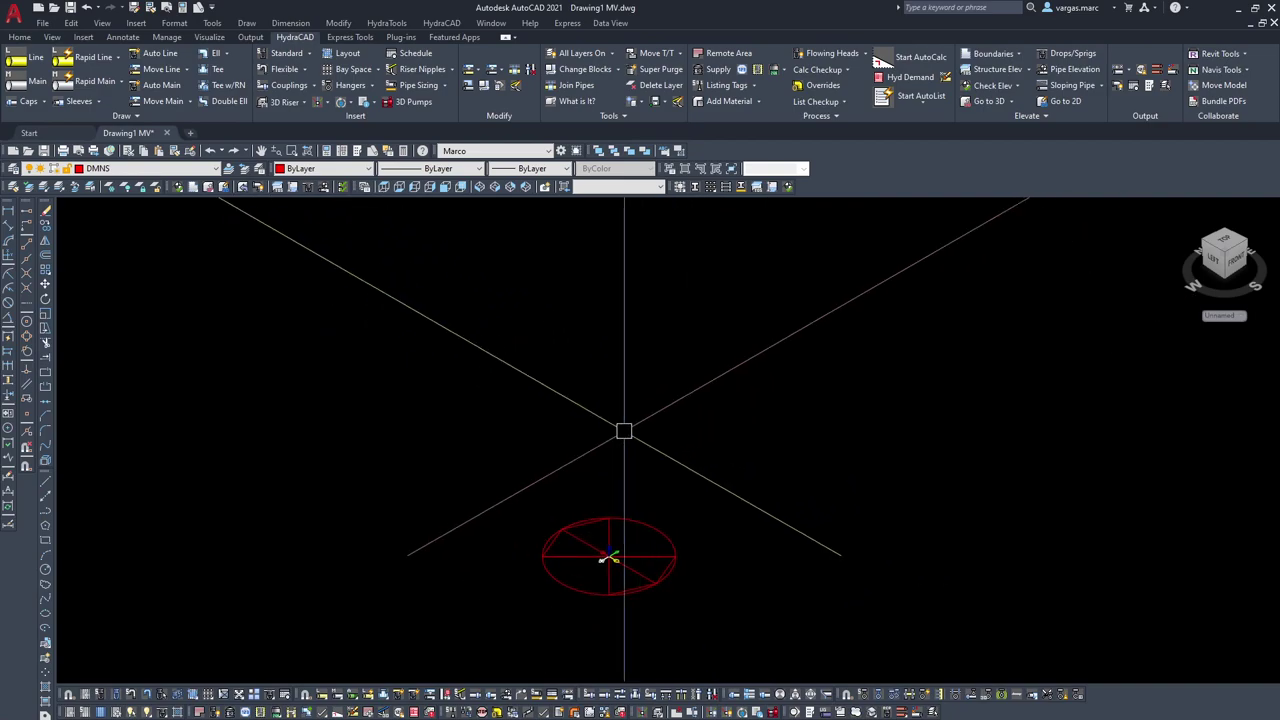
# Step: Start Insert Fitting via HydraLIST, view the miscellaneous material list and switch to the pipe insertion options
pyautogui.scroll(-4, 746, 416)
pyautogui.moveTo(769, 417); pyautogui.dragTo(730, 495, button='middle')
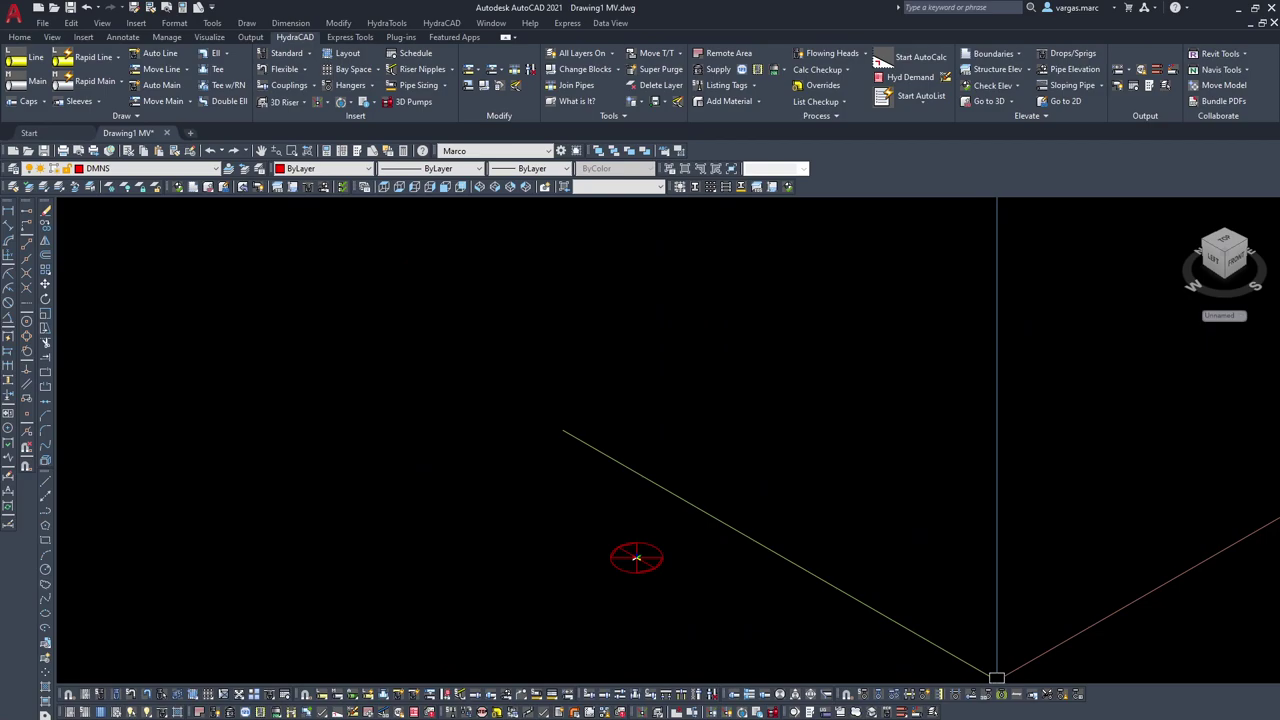
pyautogui.click(296, 103)
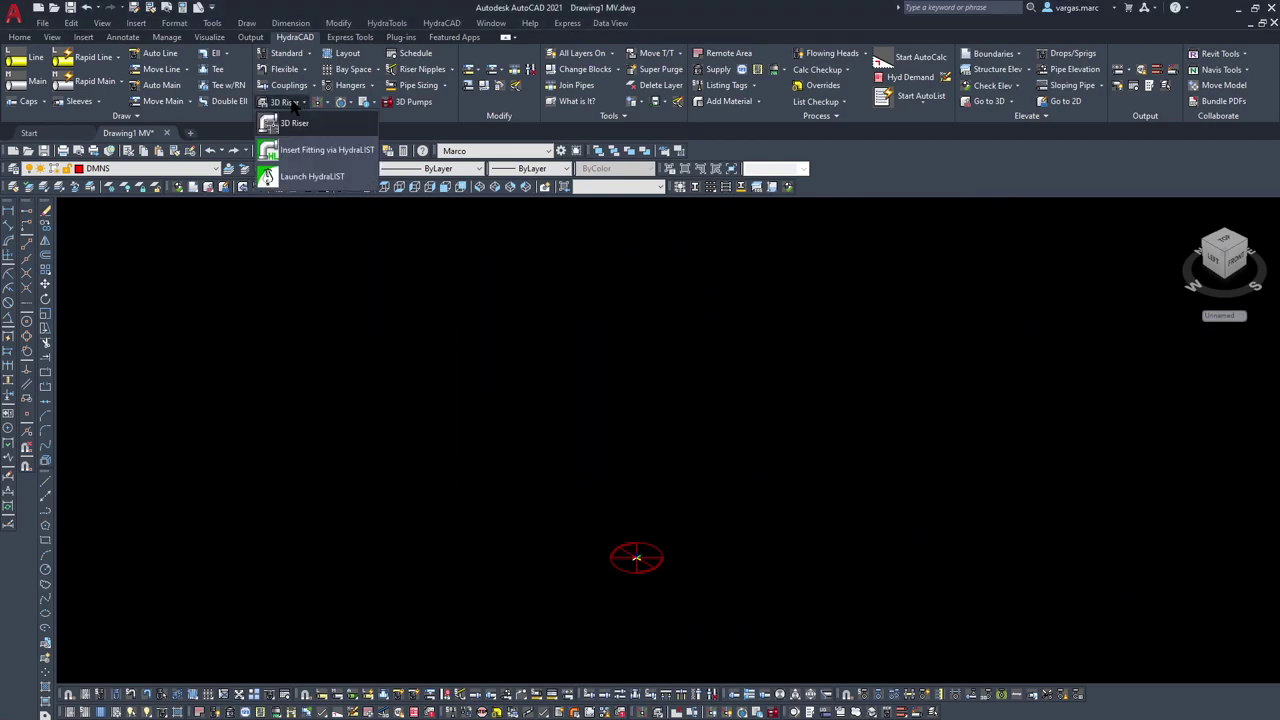
pyautogui.click(296, 157)
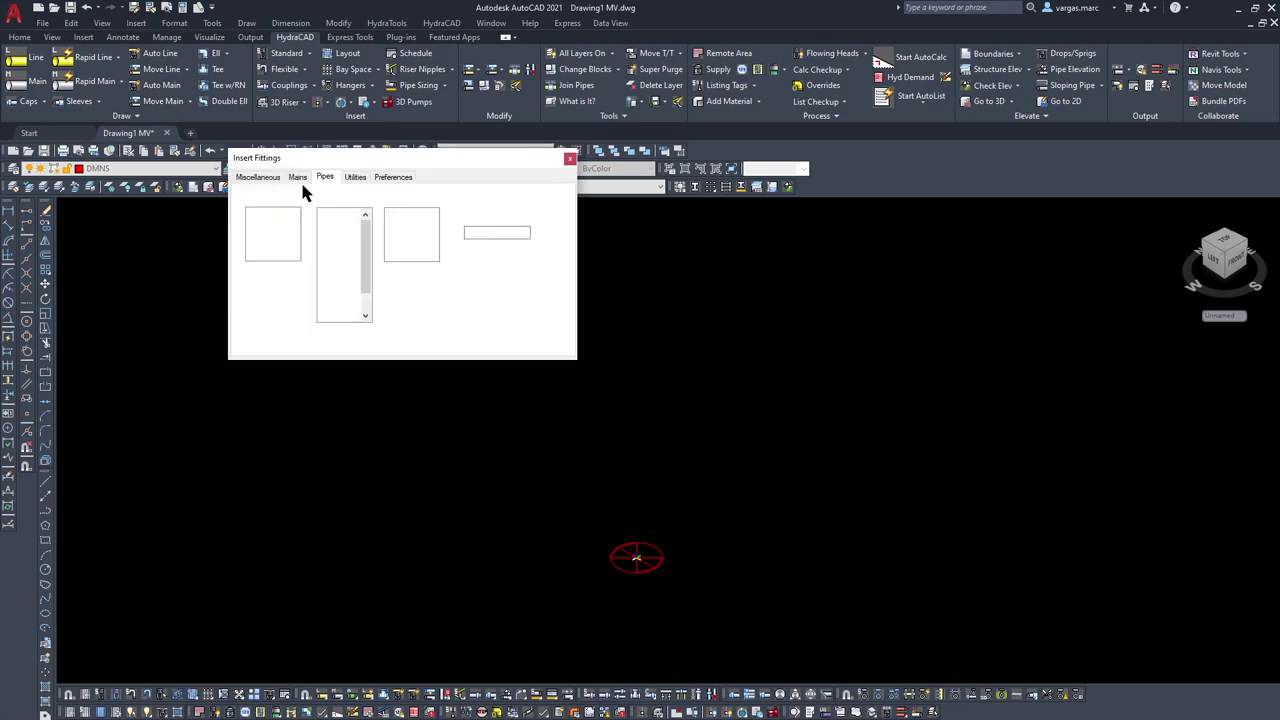
pyautogui.click(262, 178)
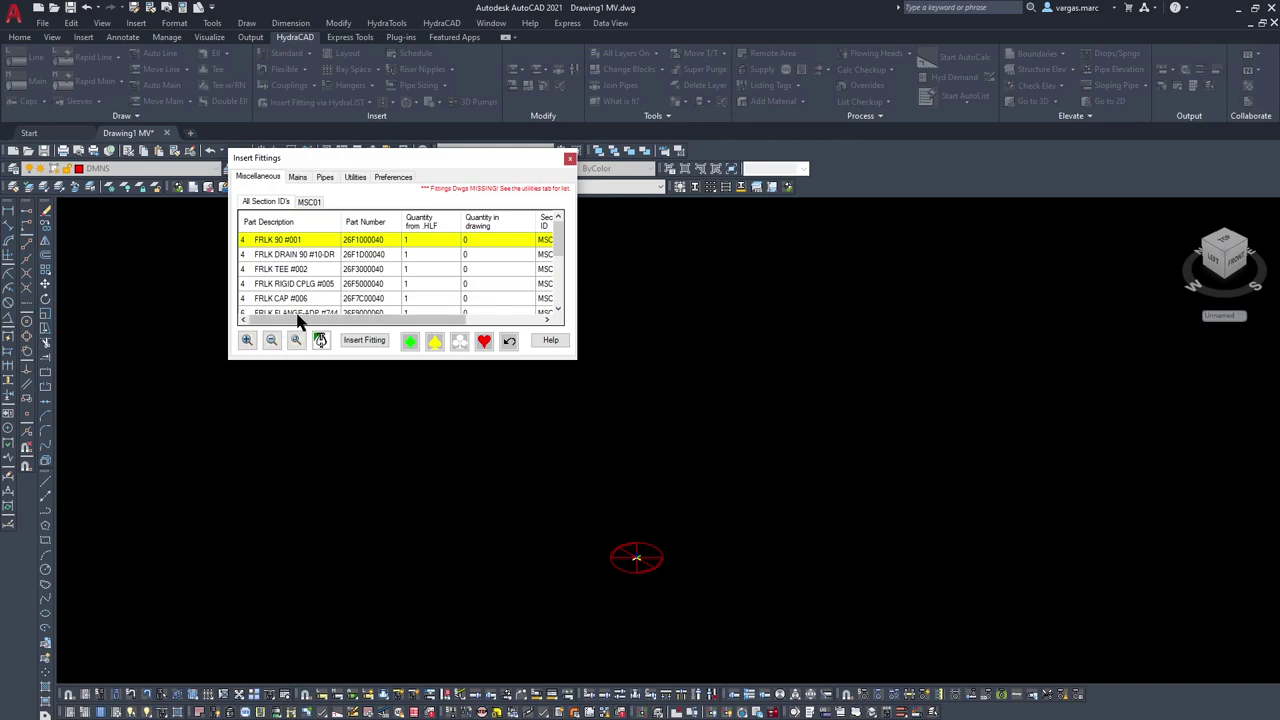
pyautogui.click(326, 180)
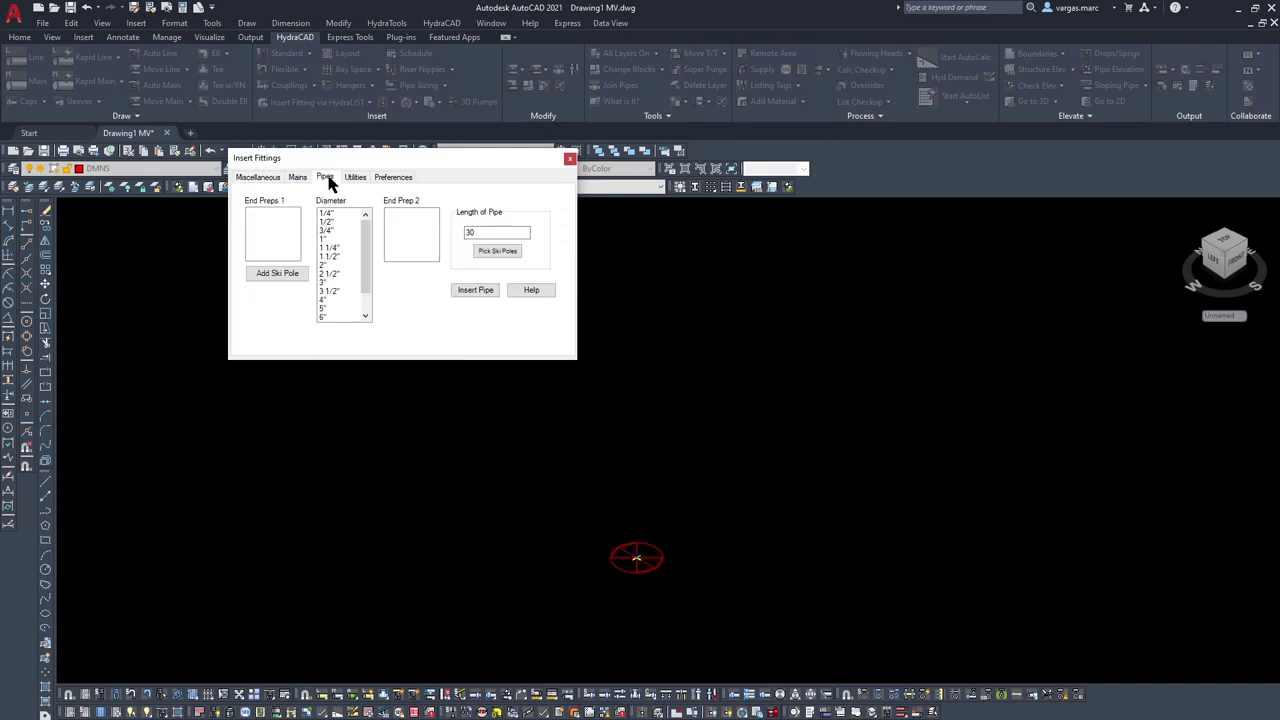
# Step: Insert a 6" pipe, plain end by flanged, with a length of 12, on the red symbol's ski pole
pyautogui.click(337, 317)
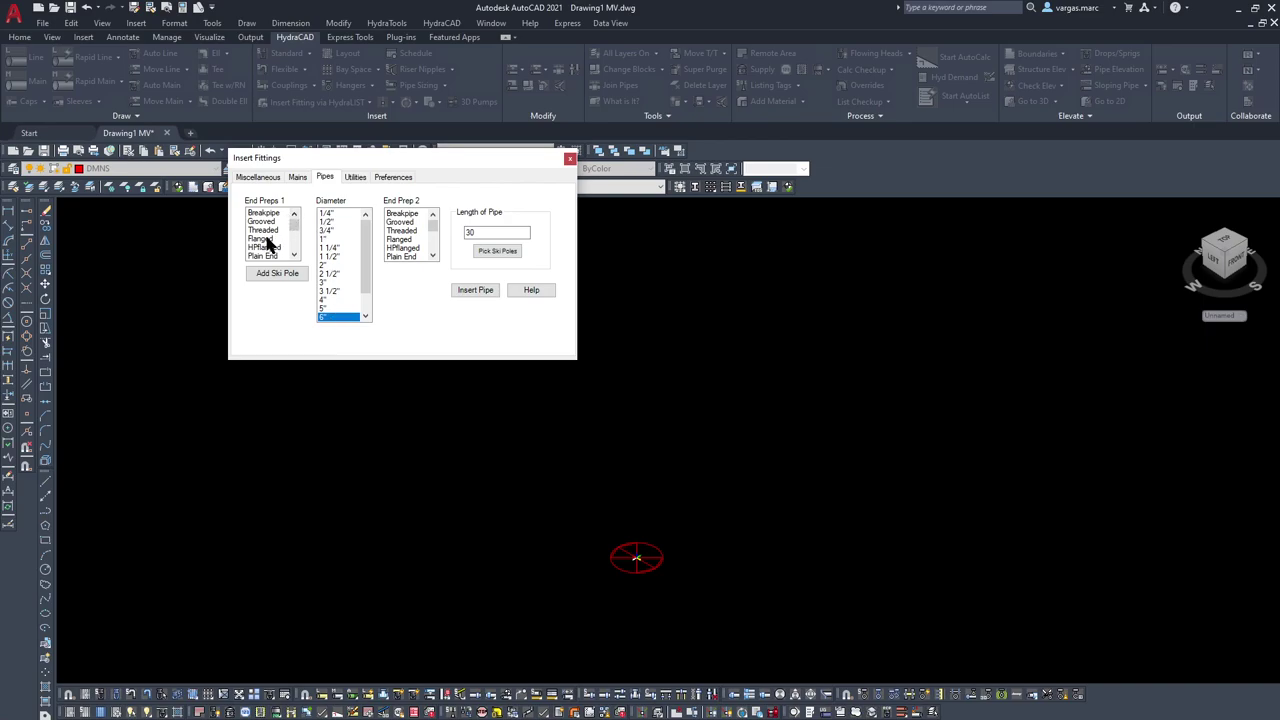
pyautogui.click(268, 256)
pyautogui.click(399, 240)
pyautogui.doubleClick(467, 233)
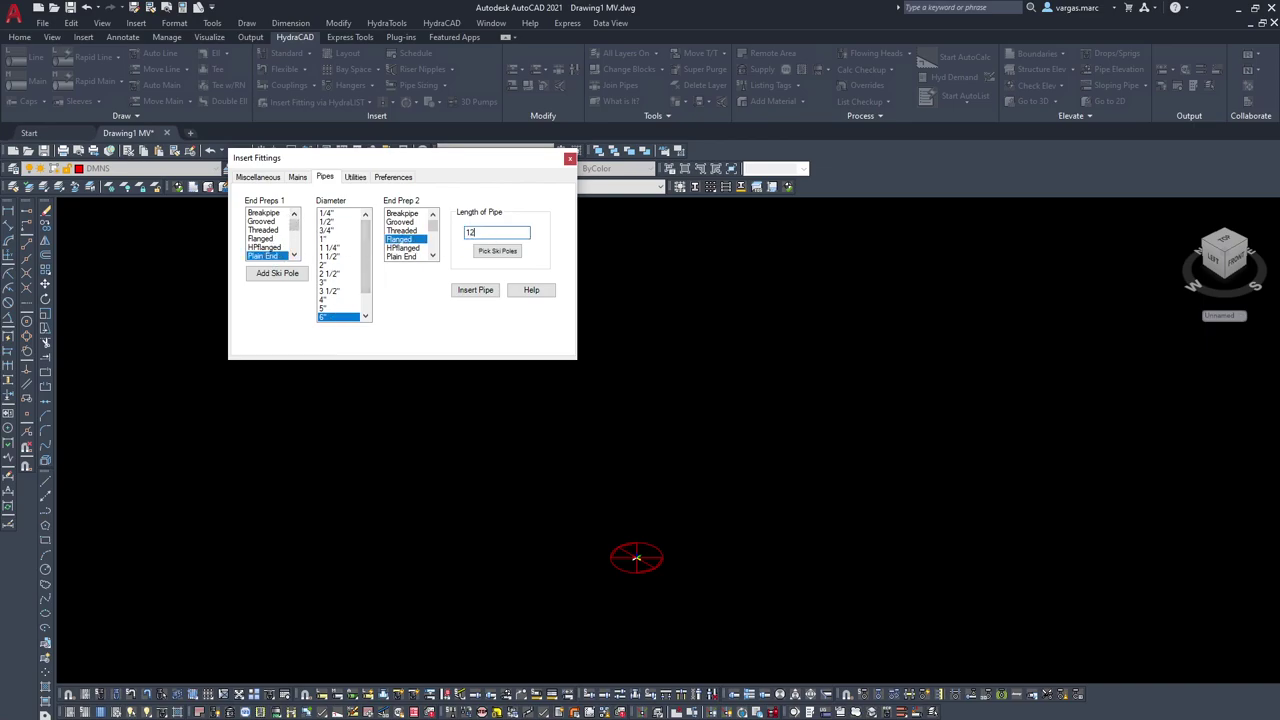
pyautogui.click(474, 292)
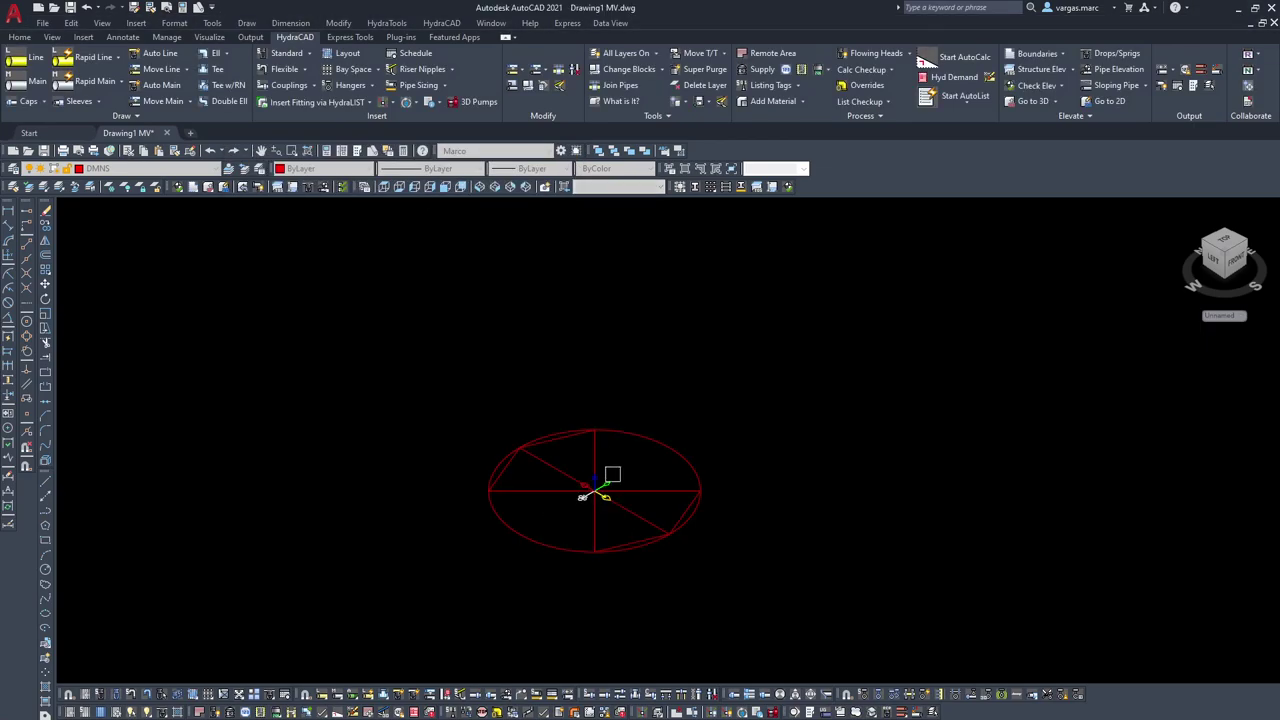
pyautogui.click(595, 490)
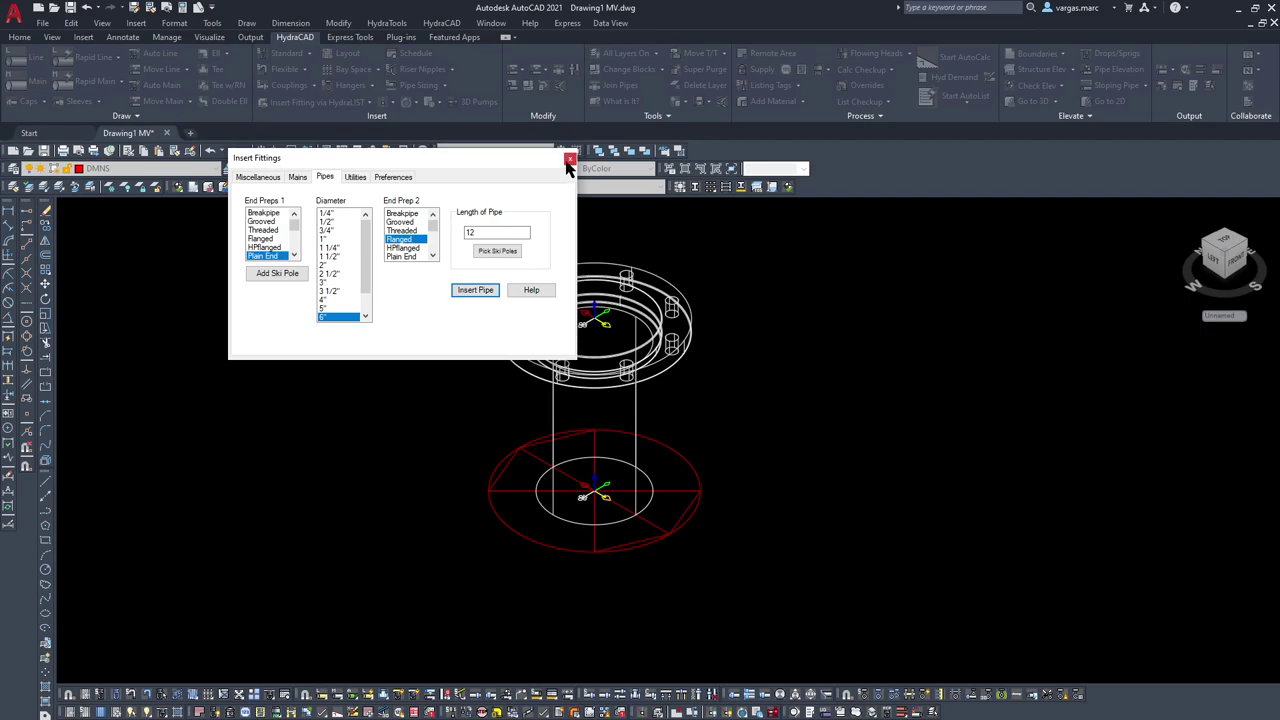
# Step: Insert a 4" pipe, plain end by flanged, with a length of 12, at the same ski pole and close Insert Fittings
pyautogui.click(324, 300)
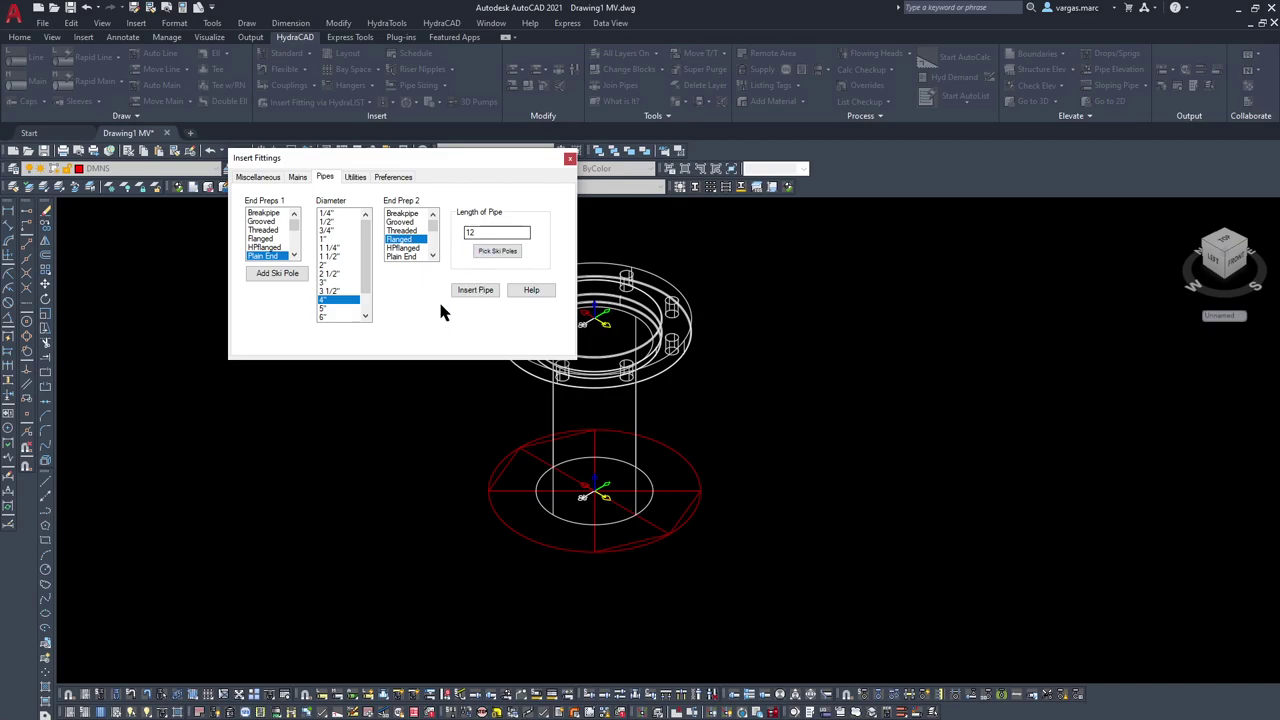
pyautogui.click(474, 290)
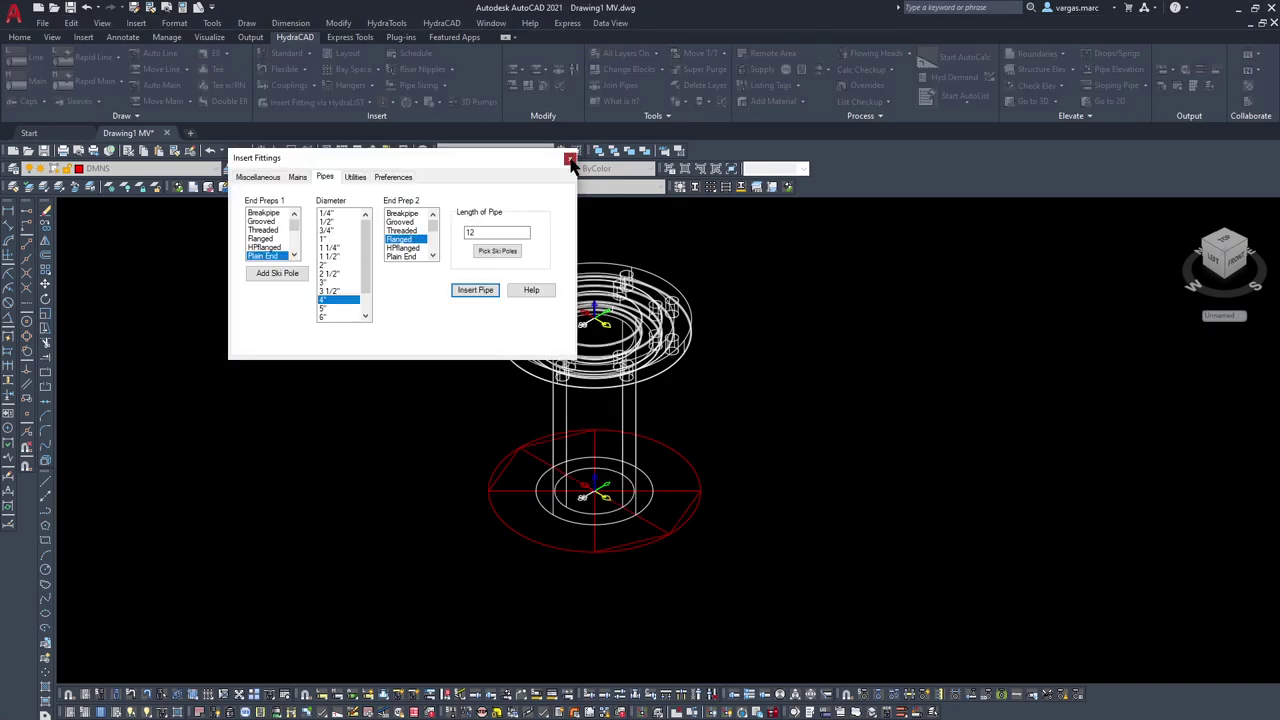
pyautogui.click(570, 159)
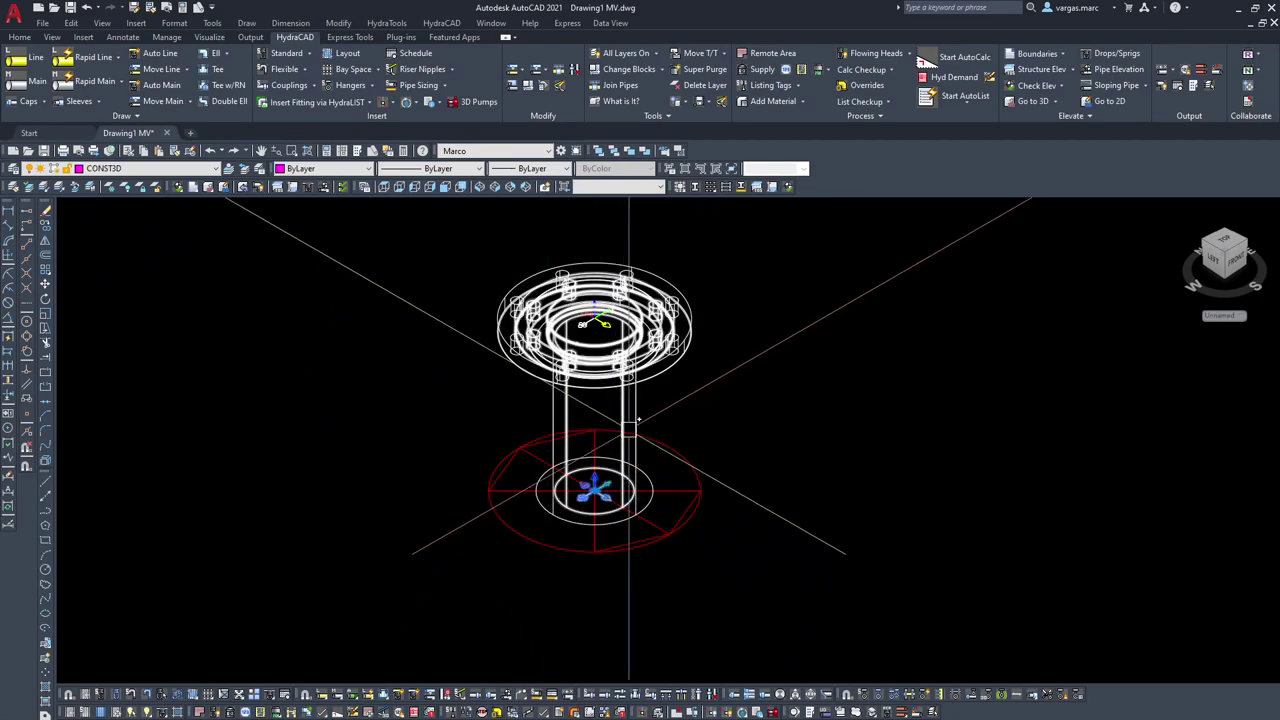
# Step: Move the 4" flanged pipe out of the 6" pipe along the 180° direction with Ortho
pyautogui.click(622, 425)
pyautogui.press('Escape')
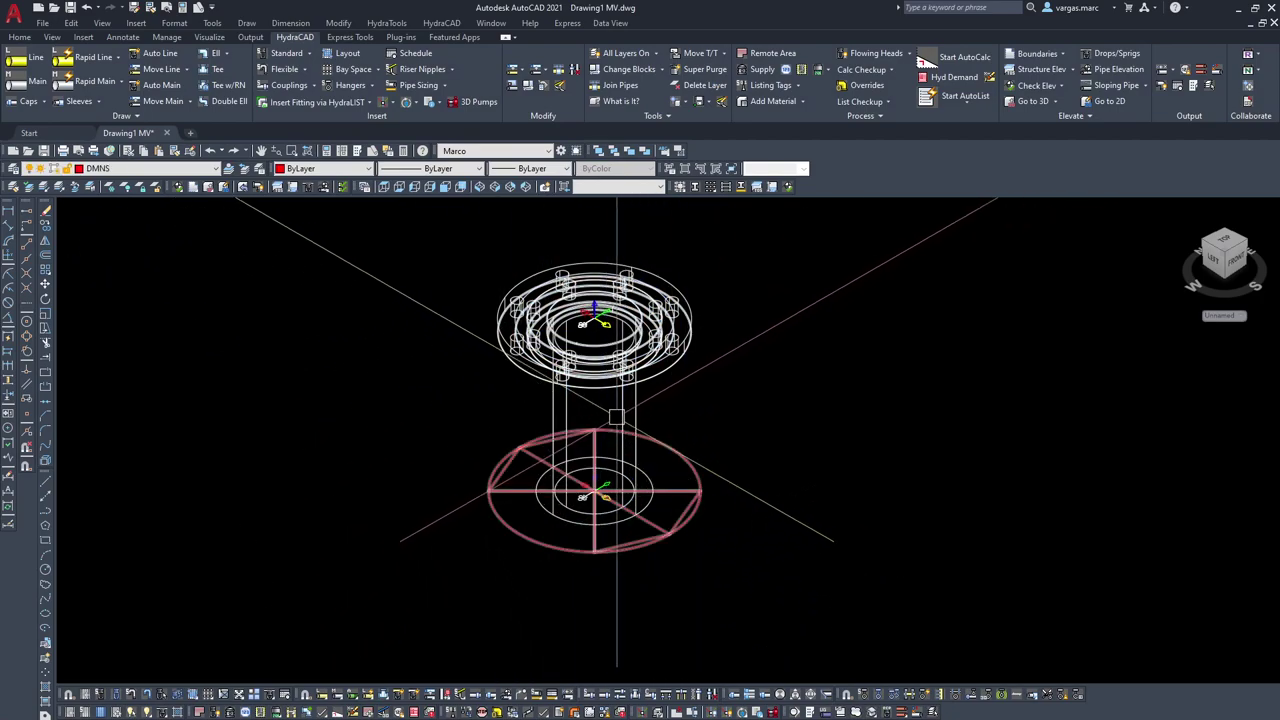
pyautogui.click(622, 415)
pyautogui.write('m')
pyautogui.press('Return')
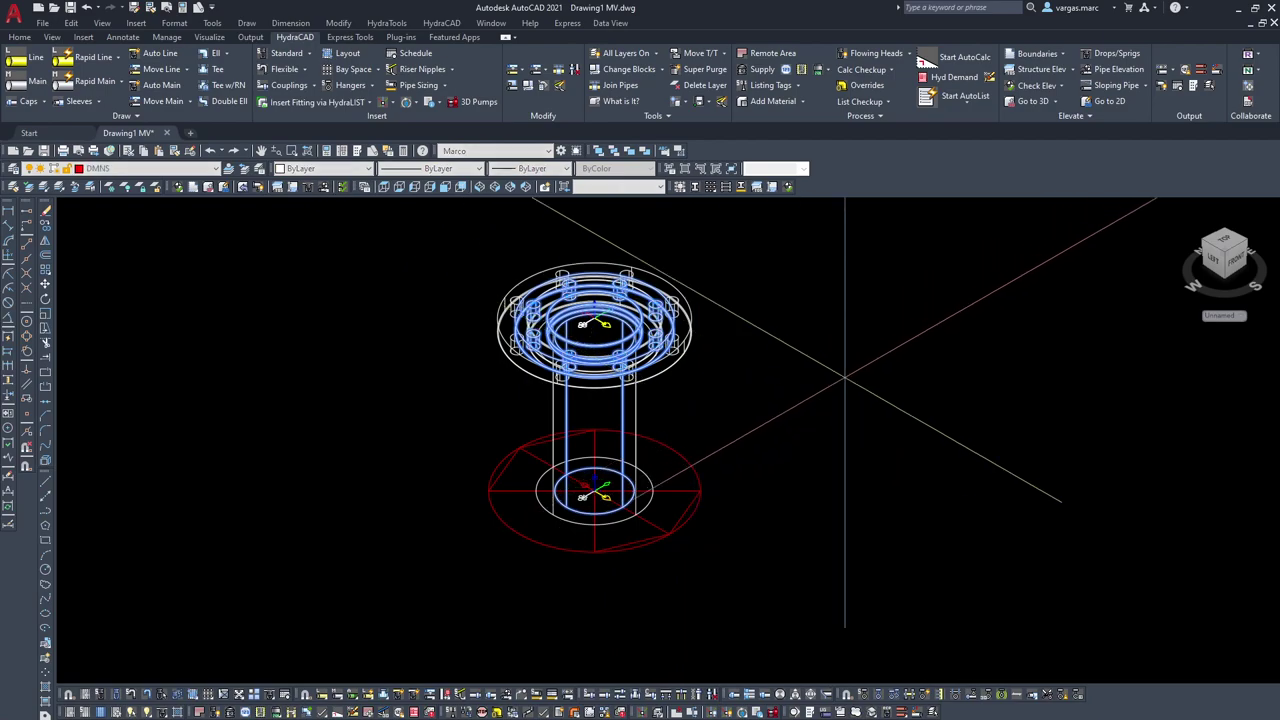
pyautogui.click(943, 343)
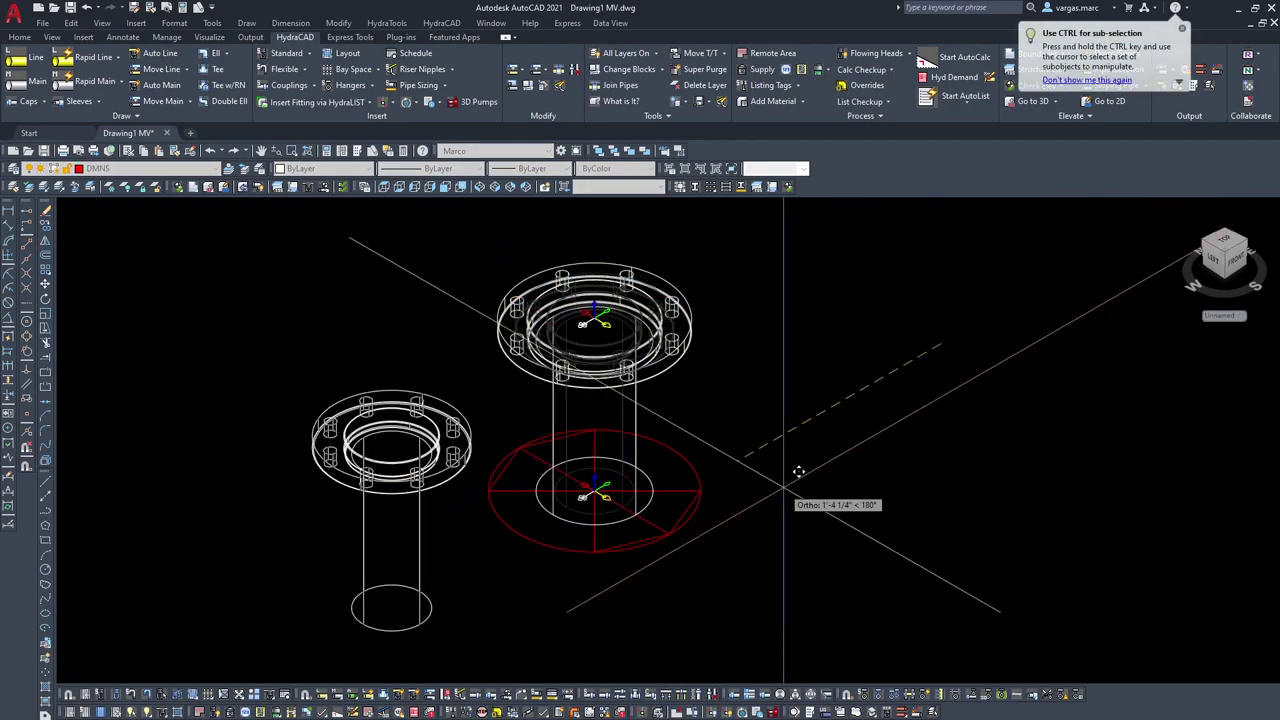
pyautogui.press('Escape')
# Step: Copy the red symbol from the 6" pipe's base to the base of the 4" pipe along the 180° direction
pyautogui.click(590, 494)
pyautogui.click(47, 226)
pyautogui.click(414, 306)
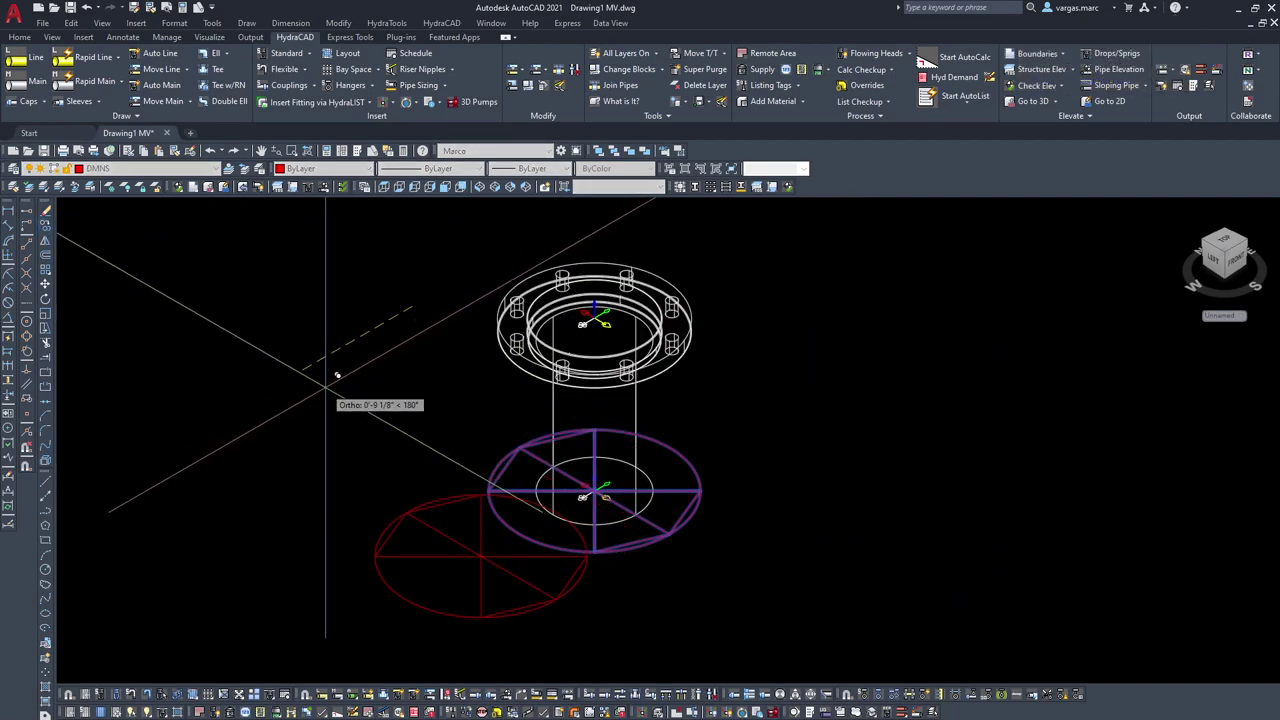
pyautogui.press('Escape')
pyautogui.press('Escape')
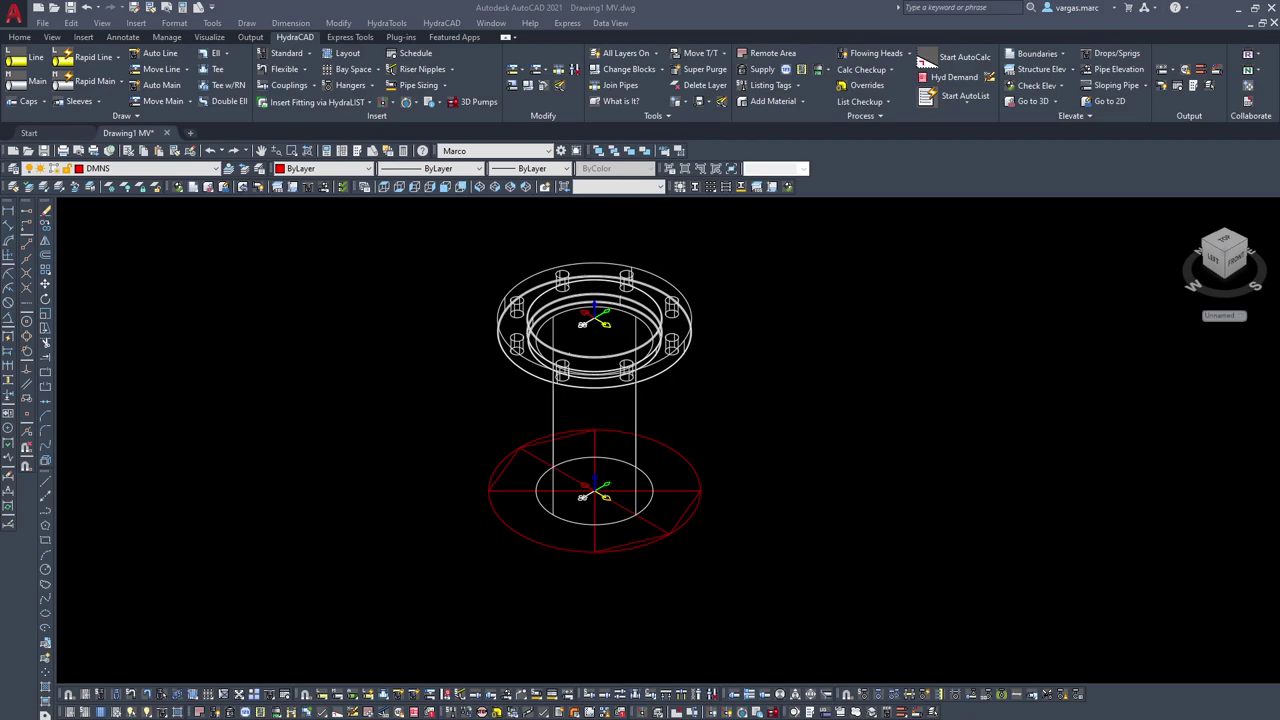
# Step: Turn on Dynamic Input and test it with a throwaway entry at the cursor, cancelling the entry
pyautogui.click(1271, 717)
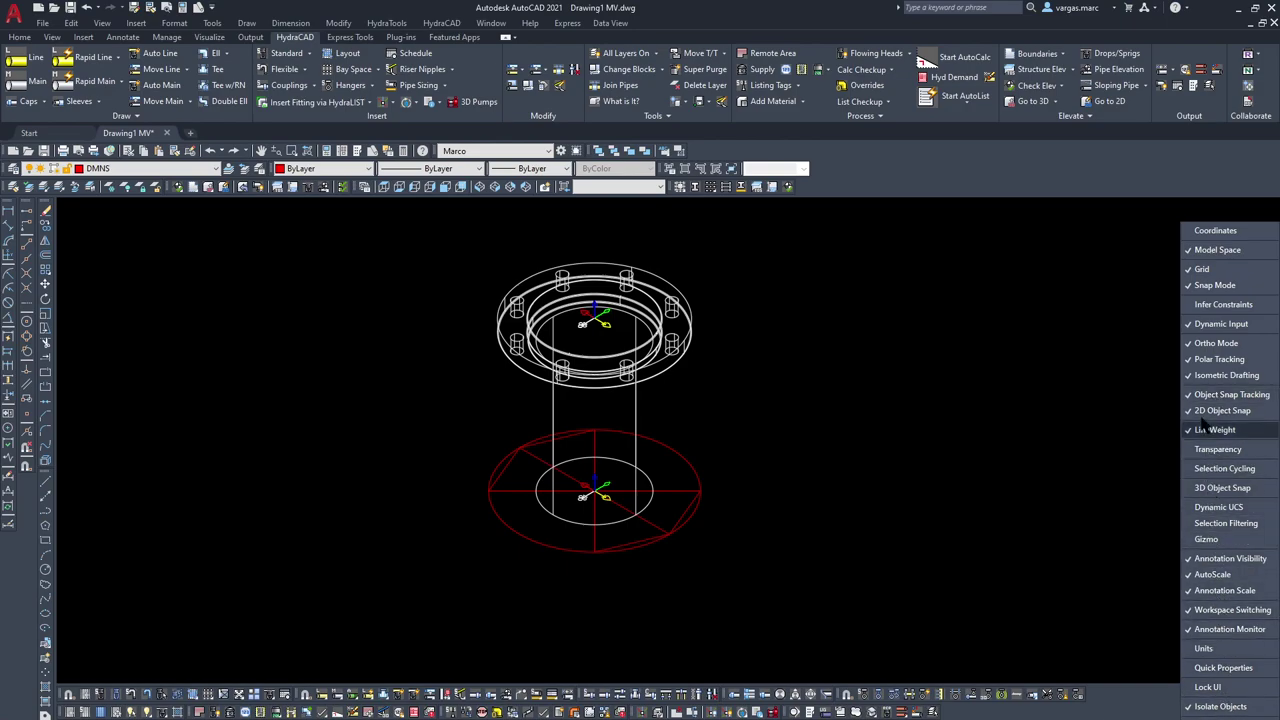
pyautogui.click(1249, 325)
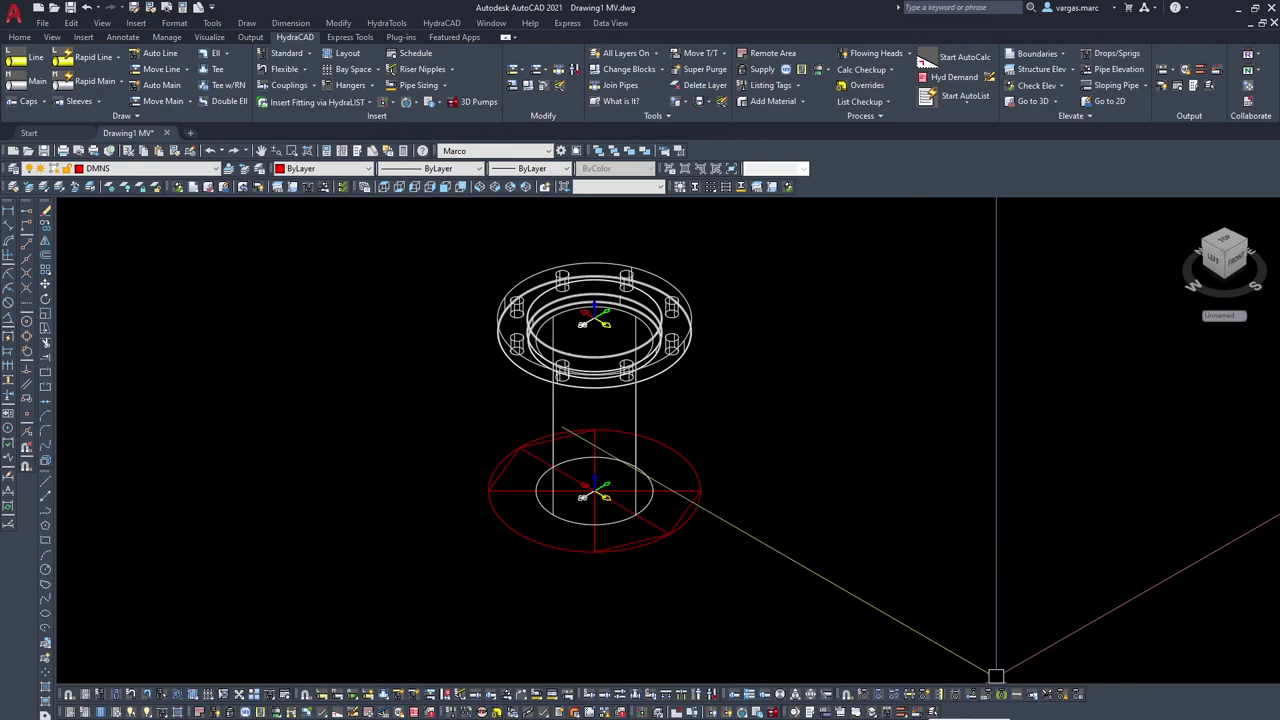
pyautogui.write('gsafgsadfsadfsadfa')
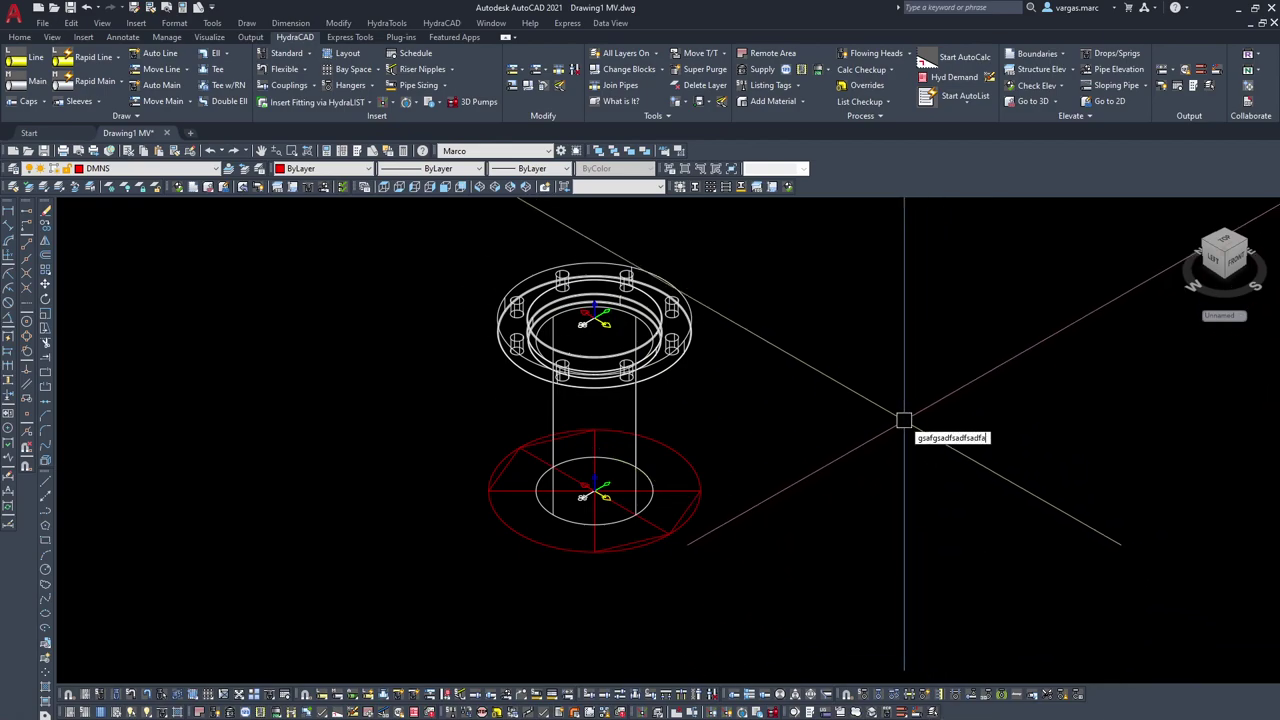
pyautogui.press('Escape')
# Step: Copy both ski poles of the 6" pipe 60 units along the 180° direction onto the 4" pipe
pyautogui.scroll(-5, 820, 415)
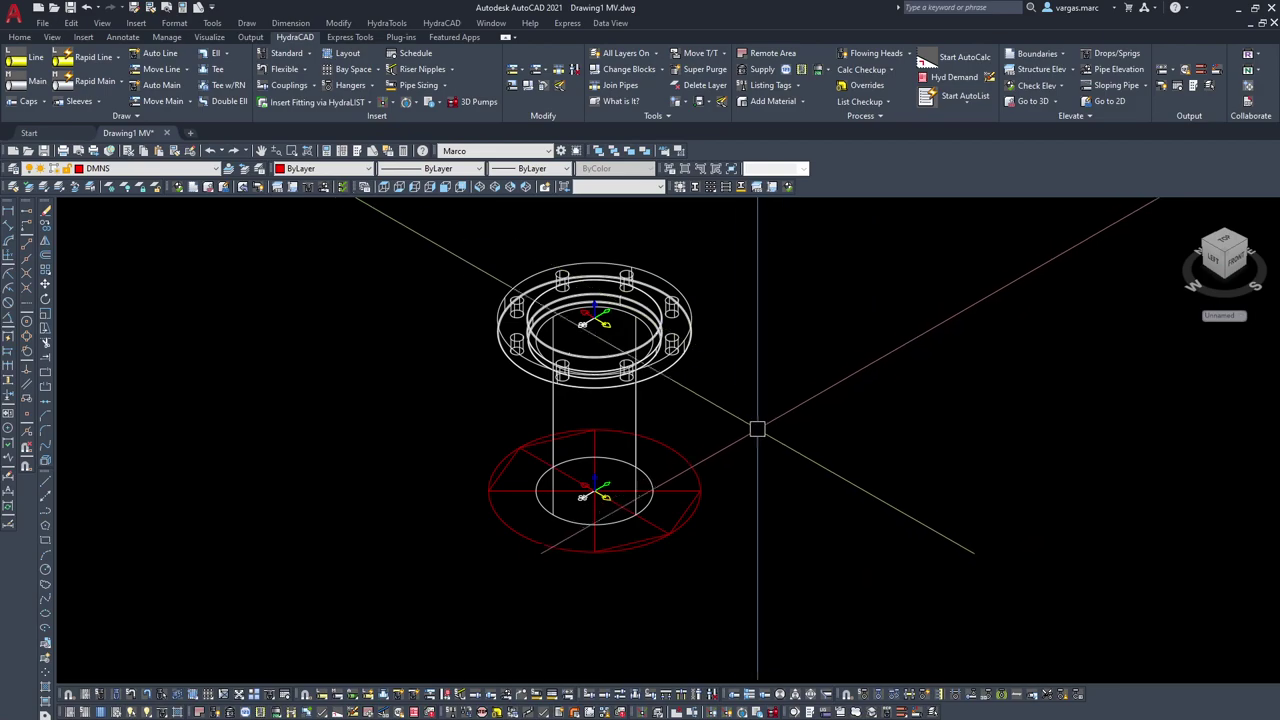
pyautogui.scroll(4, 600, 482)
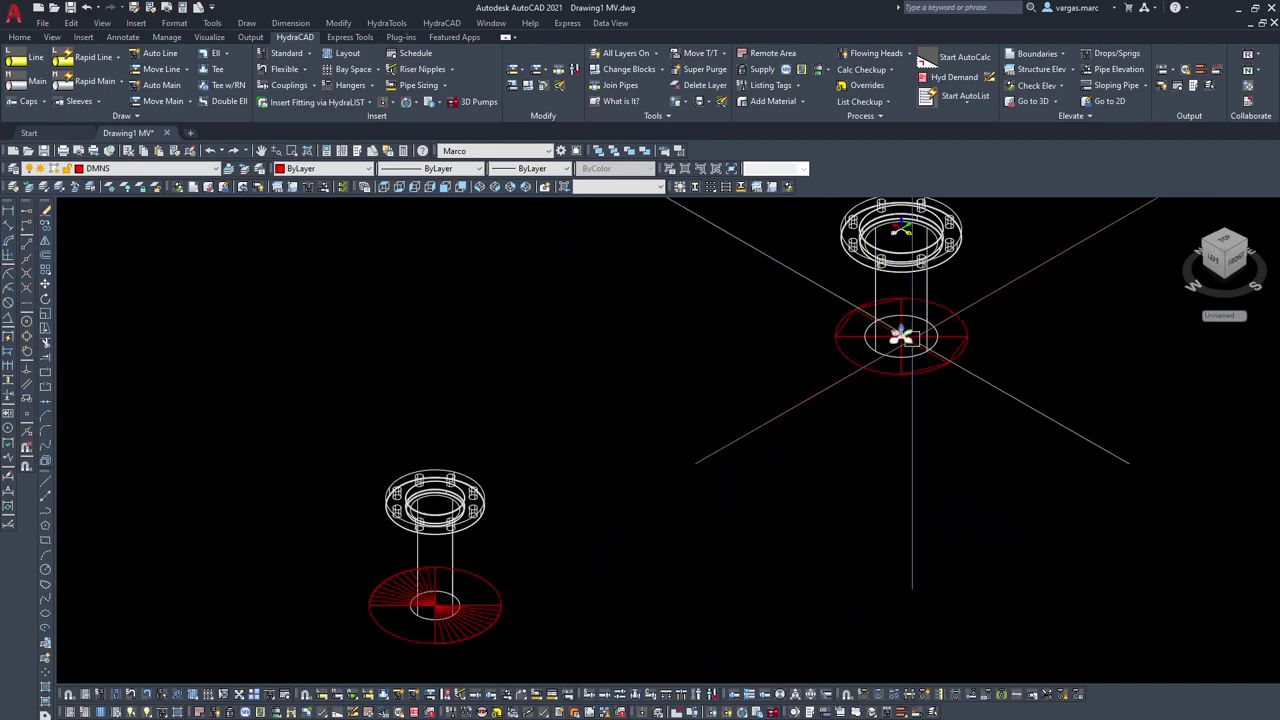
pyautogui.click(903, 228)
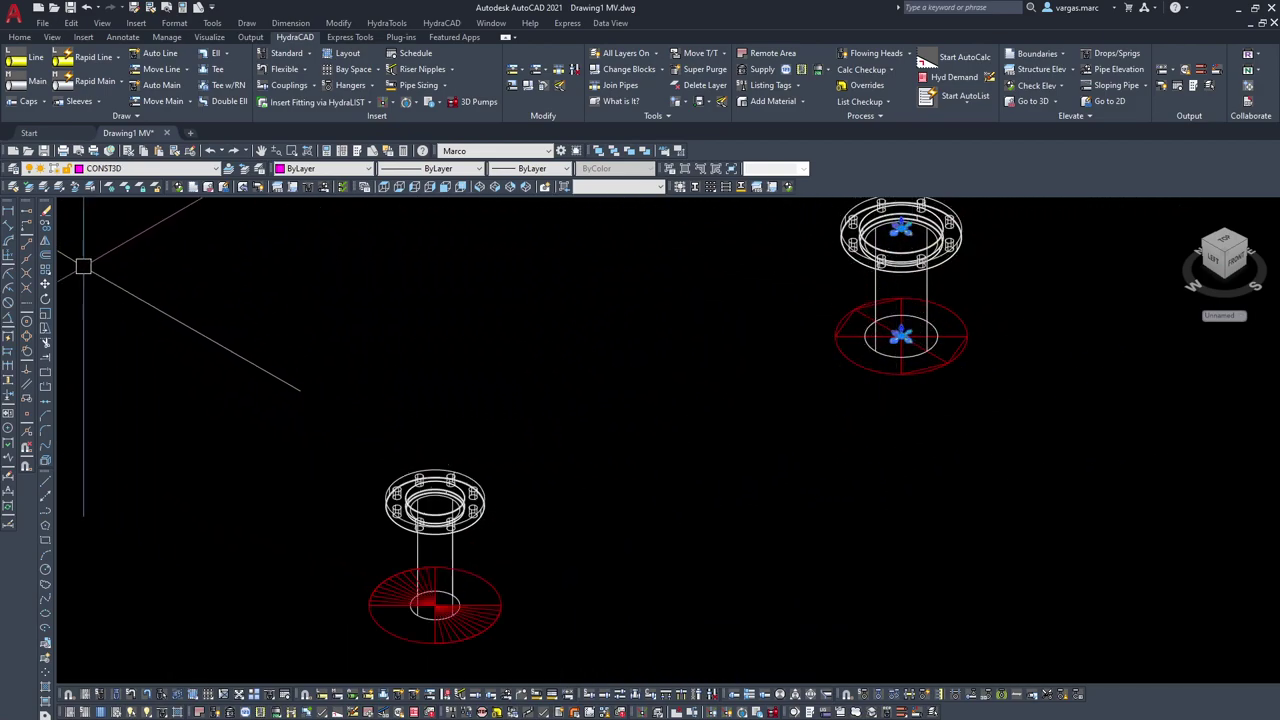
pyautogui.click(1066, 396)
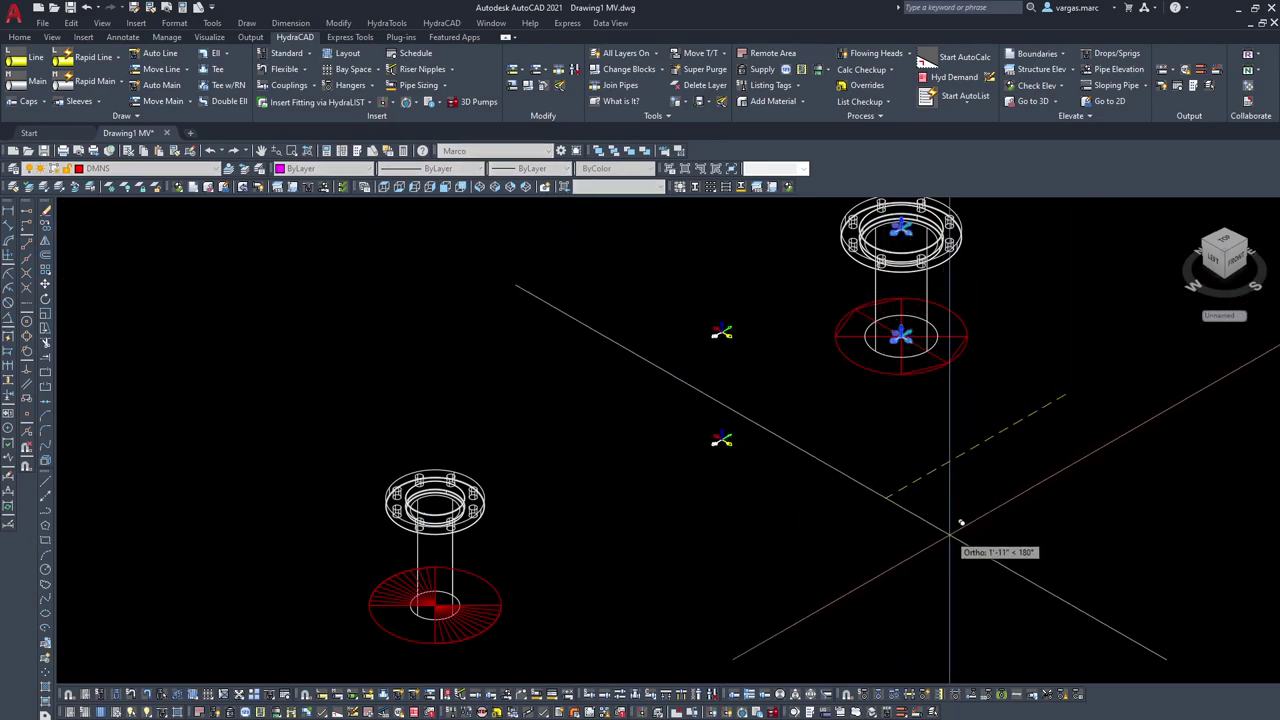
pyautogui.write('60')
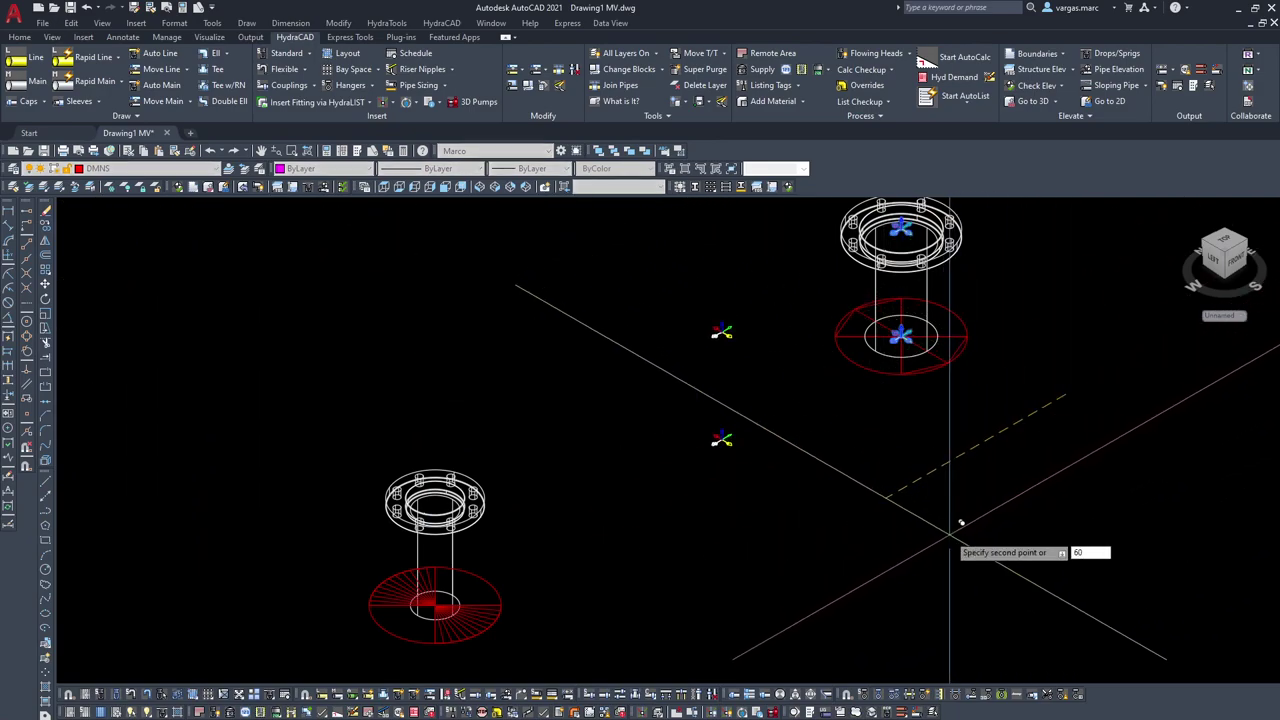
pyautogui.press('Return')
pyautogui.scroll(-3, 850, 490)
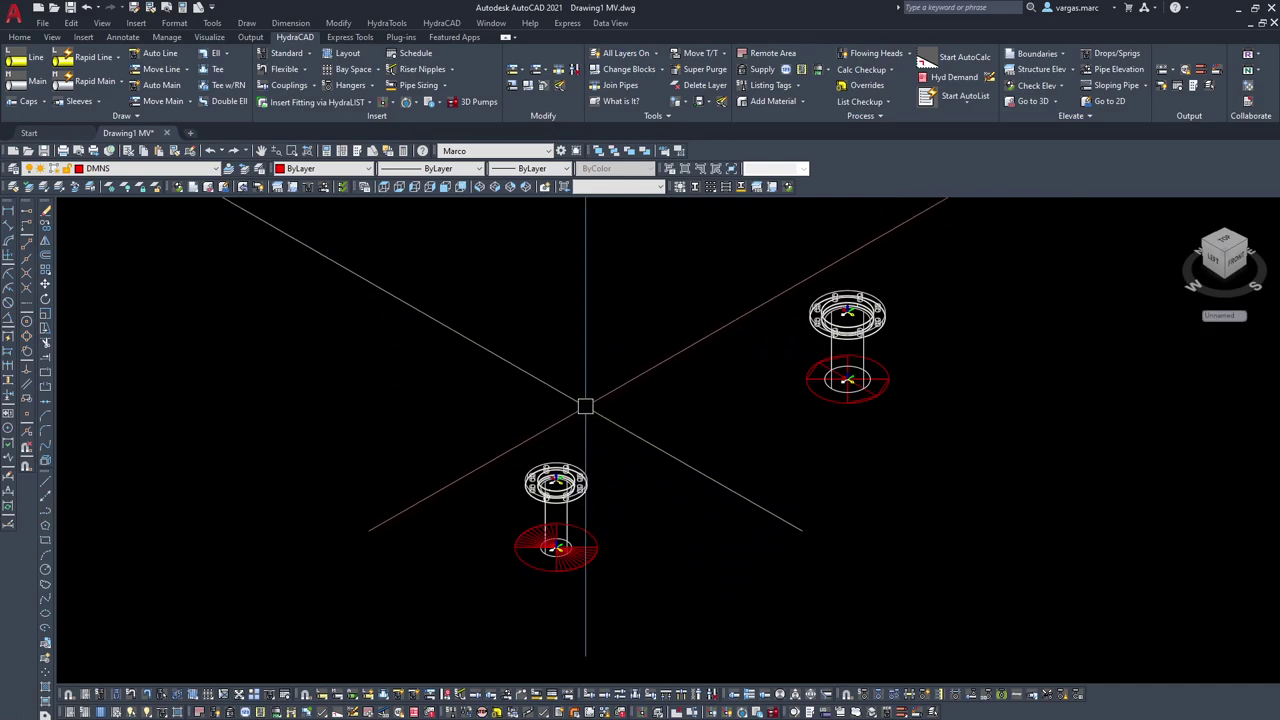
pyautogui.scroll(4, 560, 457)
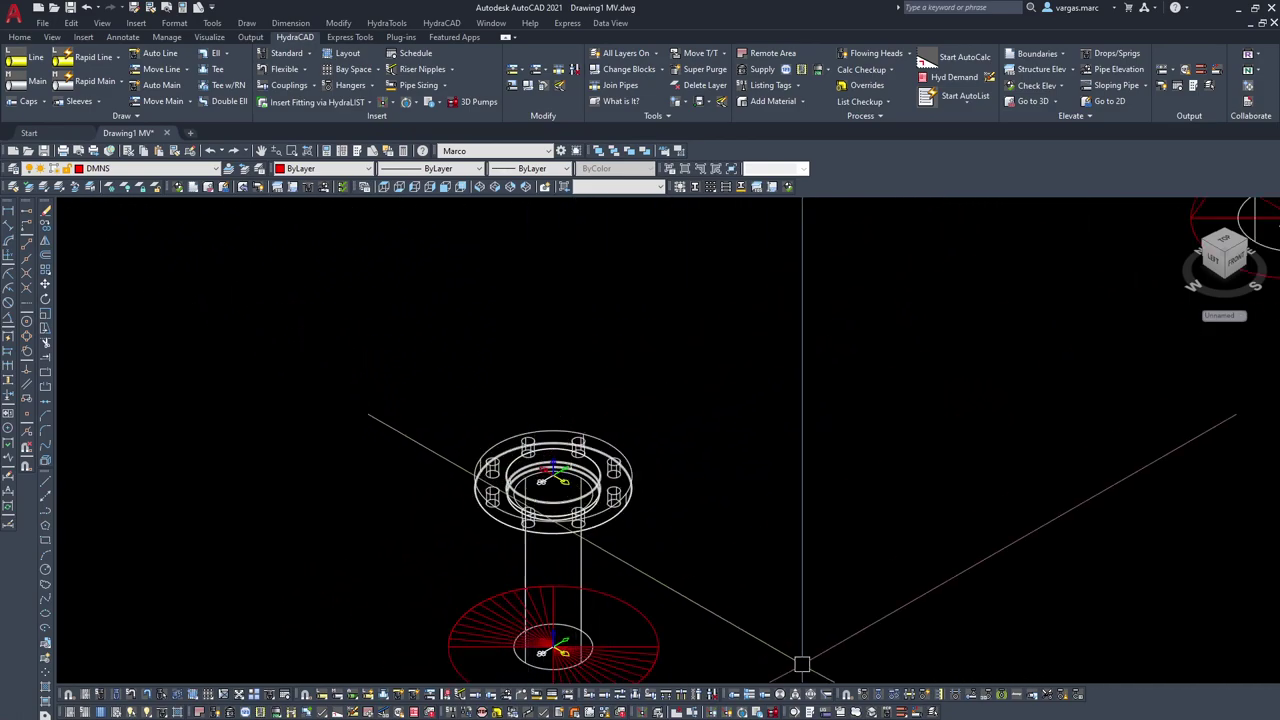
# Step: Find the 4" FRLK FLANGE-ADP #744 among the HydraLIST Firelock Fittings, add one to the MSC01 list, and save
pyautogui.moveTo(1279, 88); pyautogui.dragTo(448, 87)
pyautogui.click(516, 457)
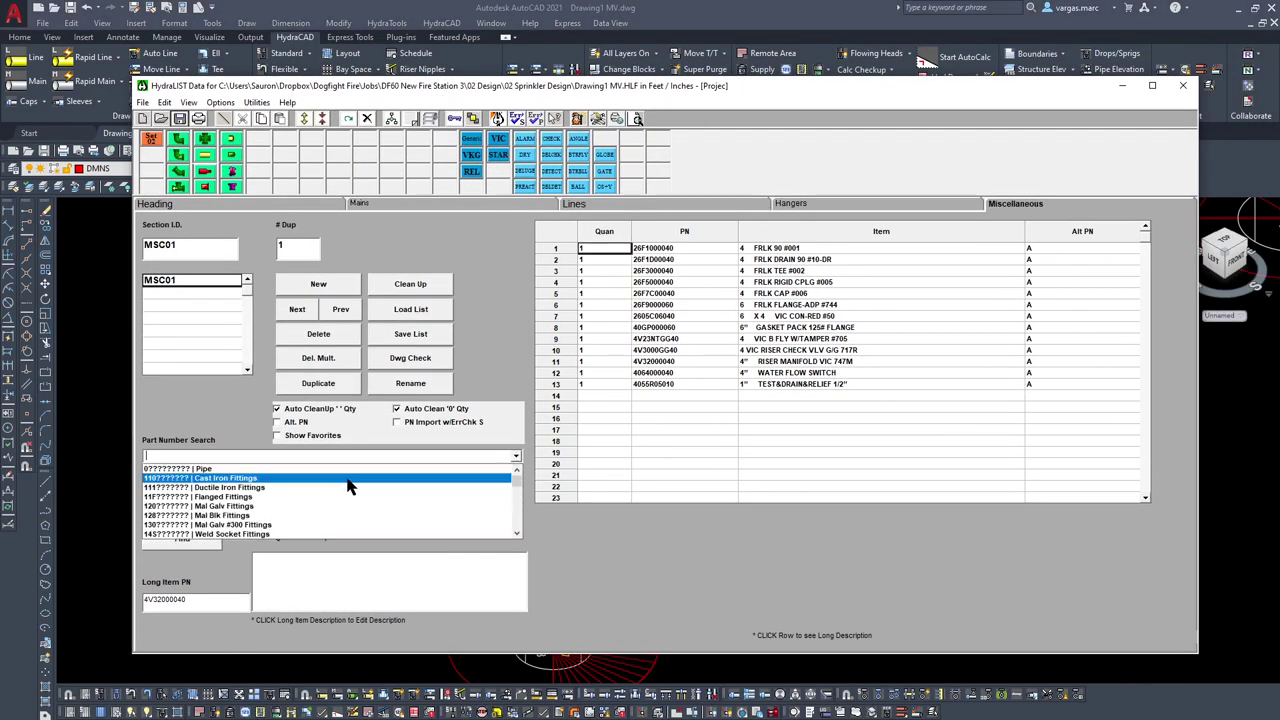
pyautogui.scroll(-3, 230, 512)
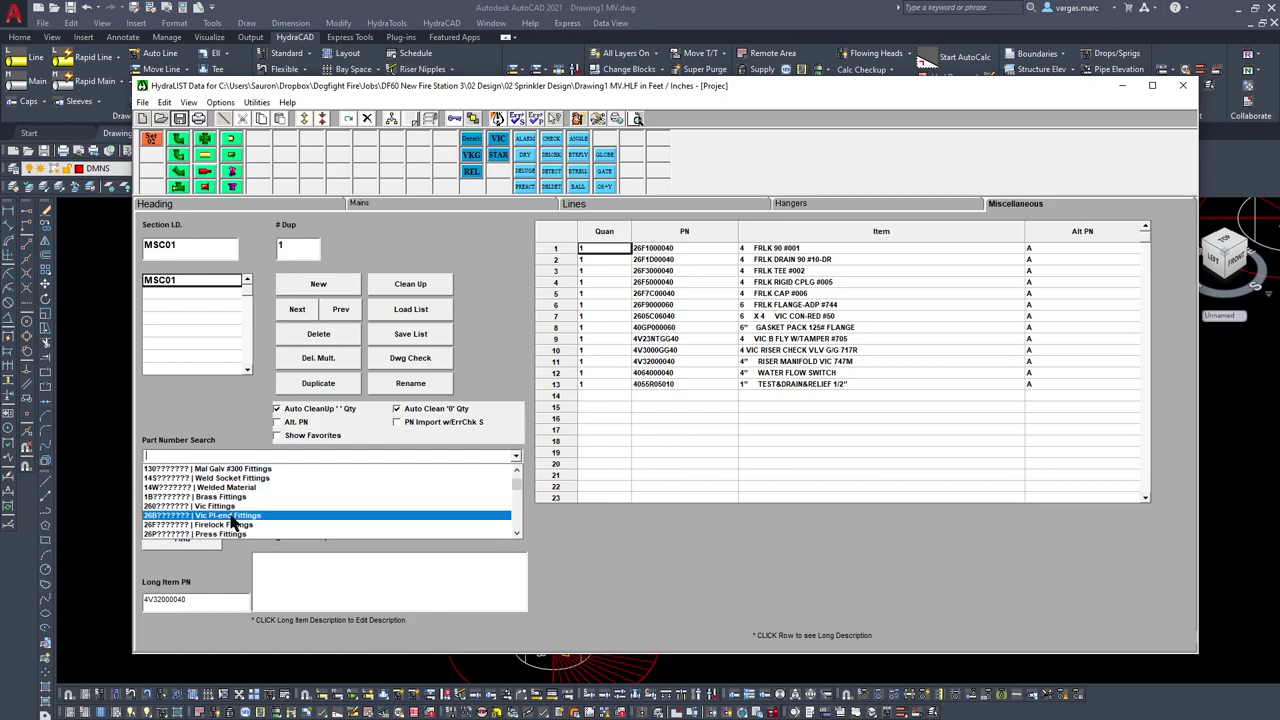
pyautogui.click(230, 528)
pyautogui.click(186, 484)
pyautogui.scroll(-20, 820, 350)
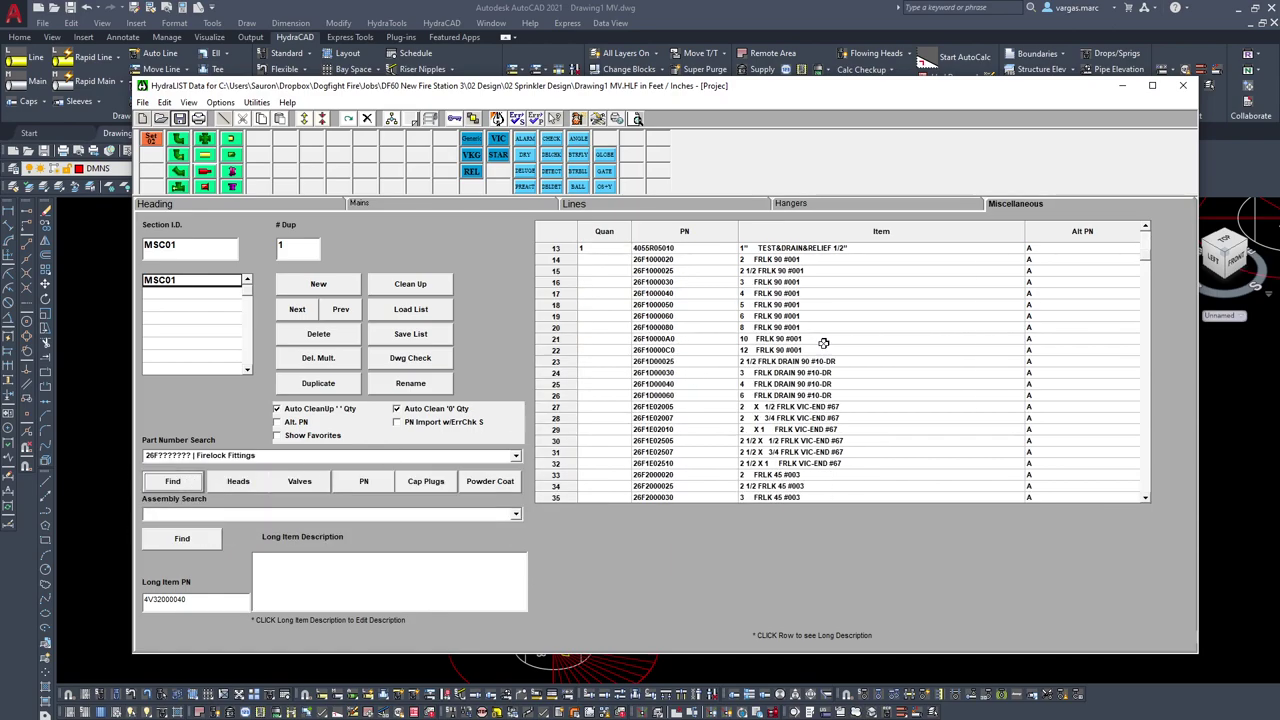
pyautogui.scroll(-8, 820, 361)
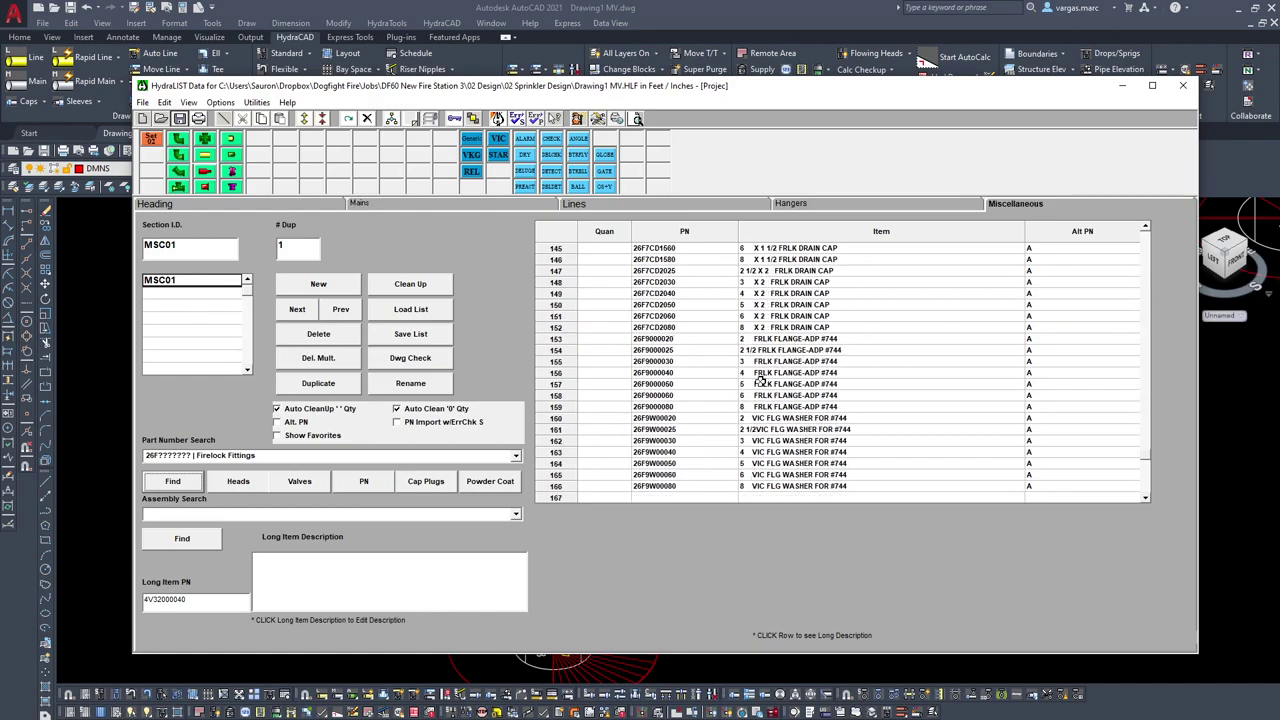
pyautogui.click(605, 372)
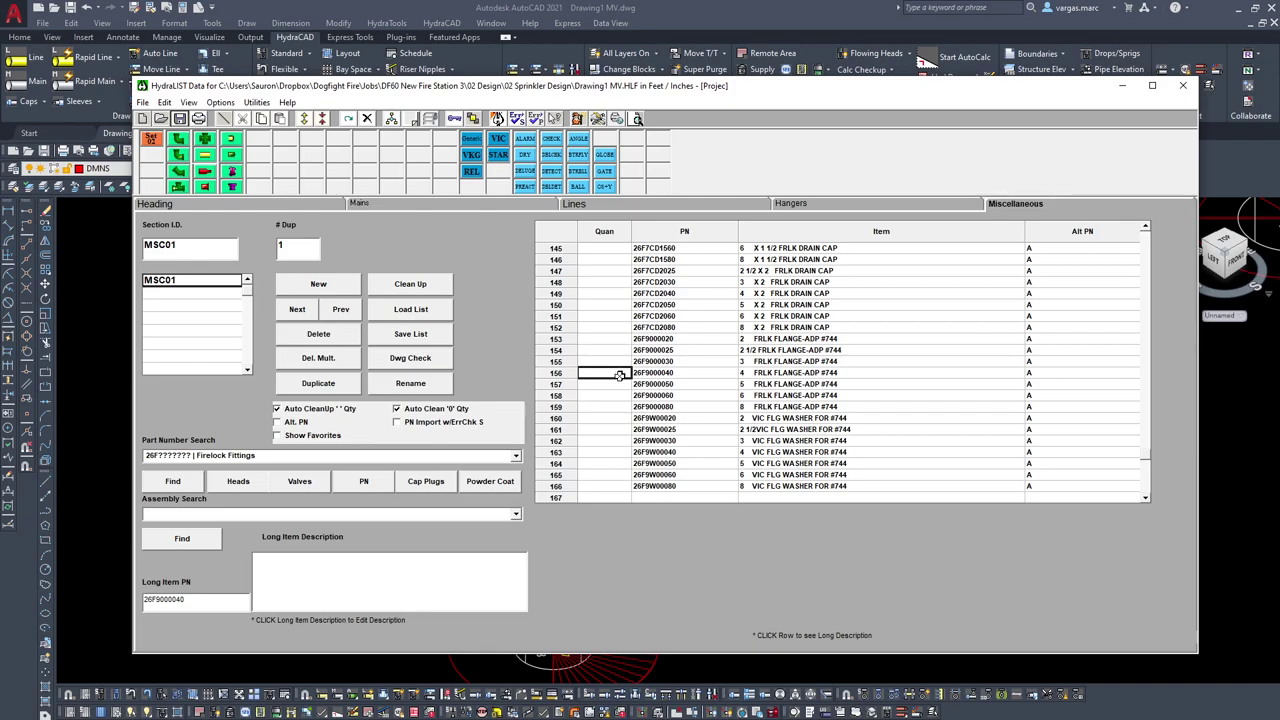
pyautogui.click(177, 117)
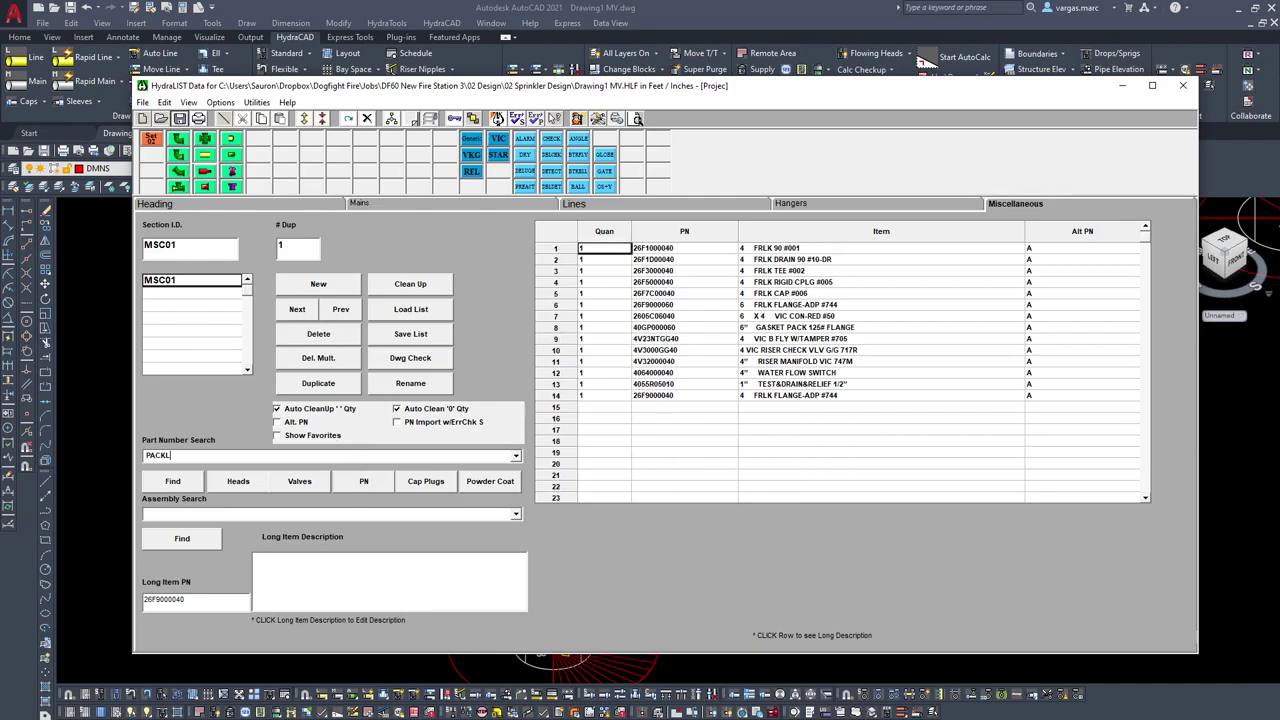
# Step: Search HydraLIST for PACK, add one 4" GASKET PACK 125# FLANGE to MSC01, save the list, and return to the drawing
pyautogui.write('PACK')
pyautogui.press('Return')
pyautogui.scroll(-5, 735, 393)
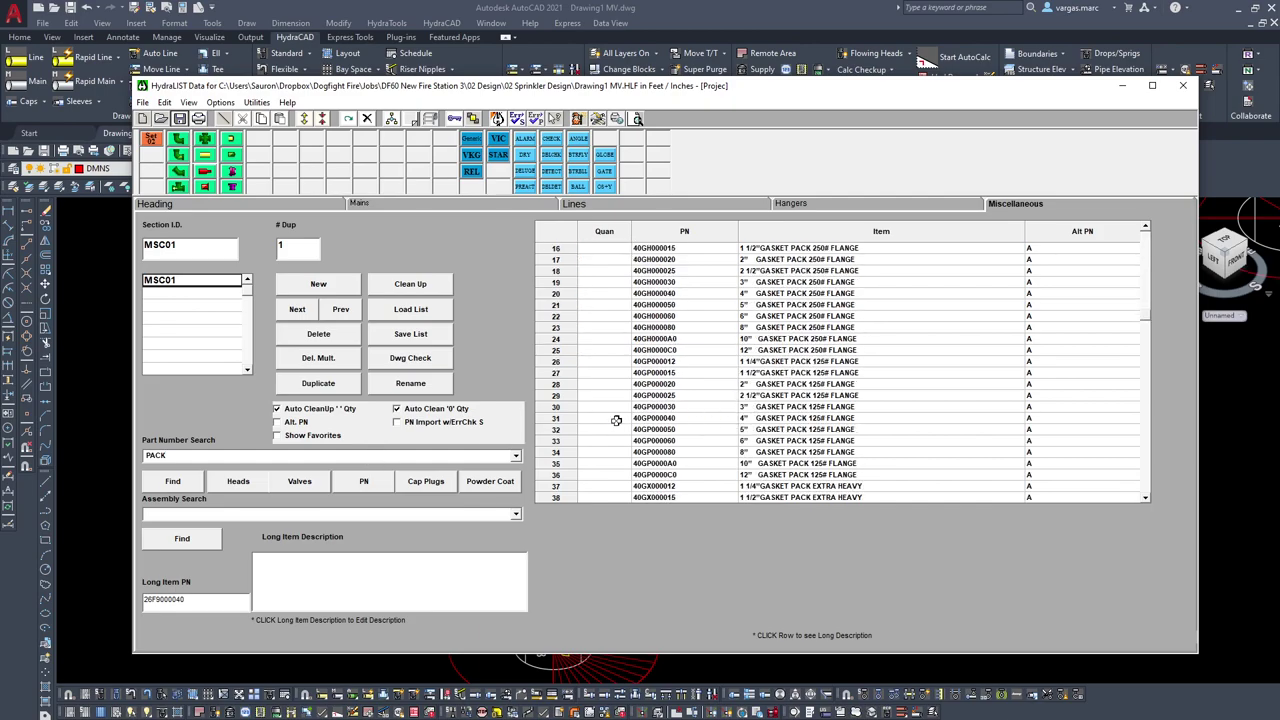
pyautogui.write('1')
pyautogui.click(177, 117)
pyautogui.moveTo(953, 93); pyautogui.dragTo(1279, 91)
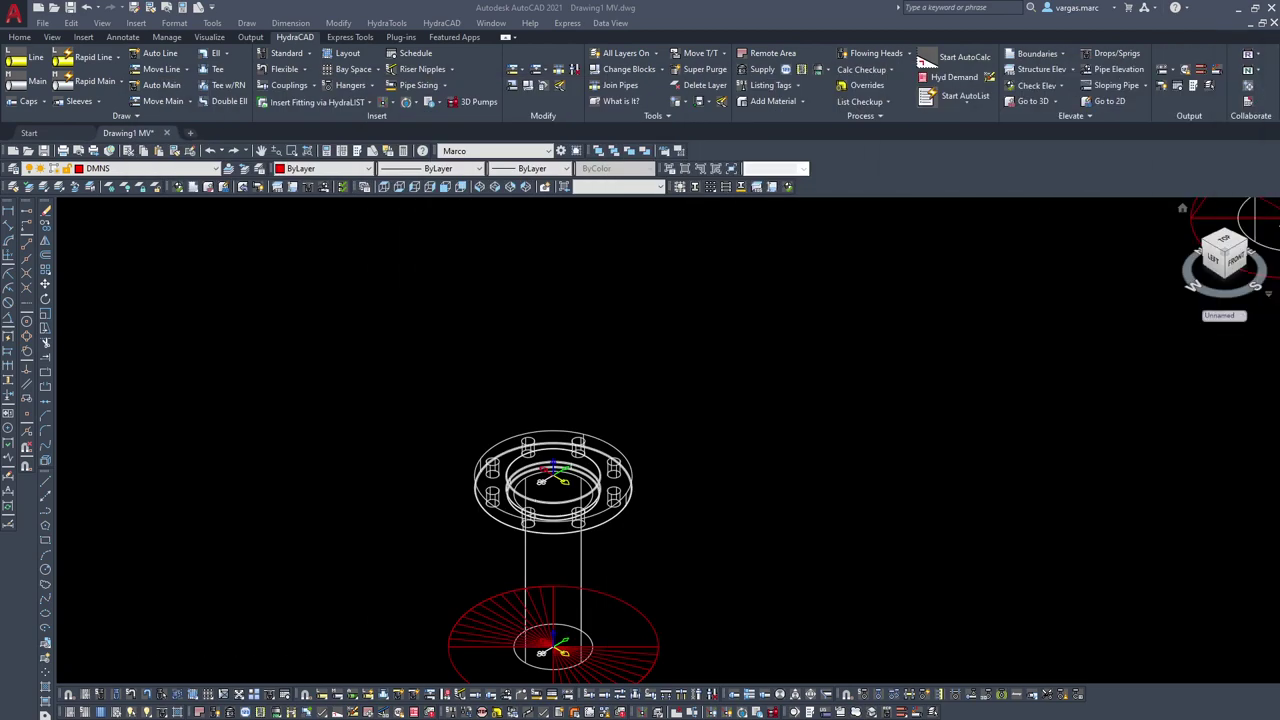
# Step: Save the drawing with the 6" and 4" flanged pipes
pyautogui.scroll(-5, 971, 434)
pyautogui.scroll(4, 829, 514)
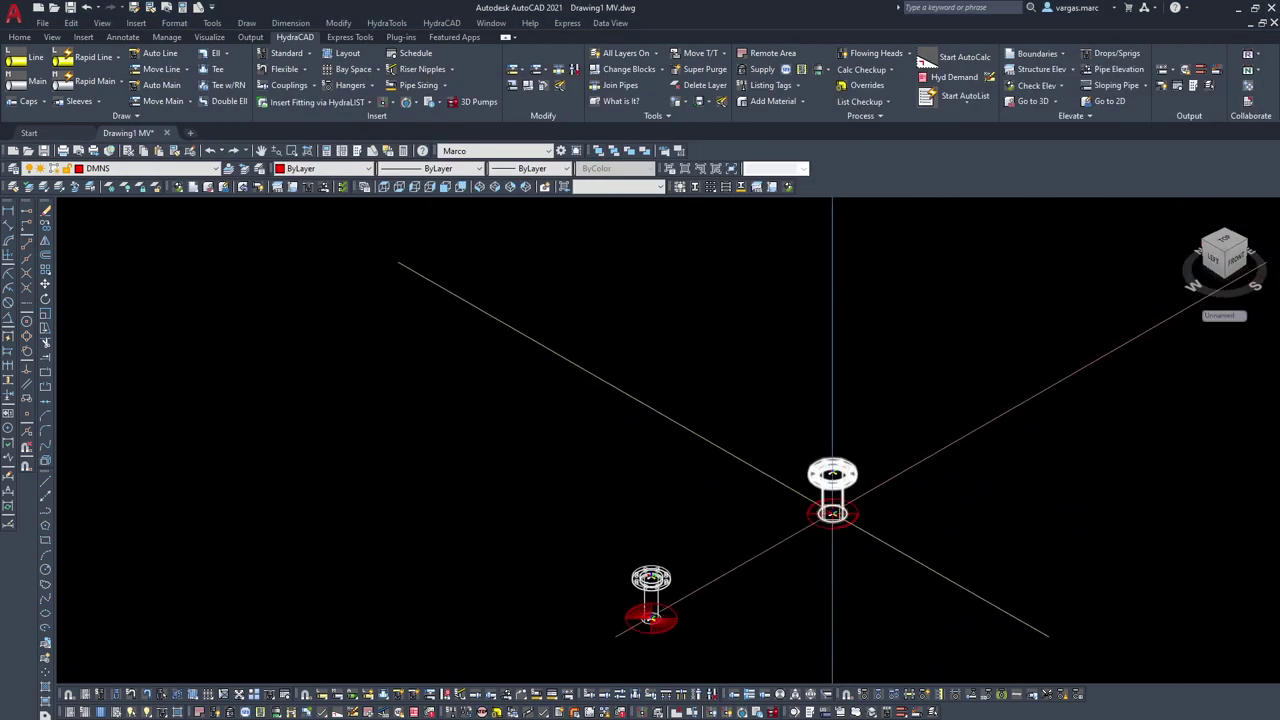
pyautogui.scroll(-4, 609, 508)
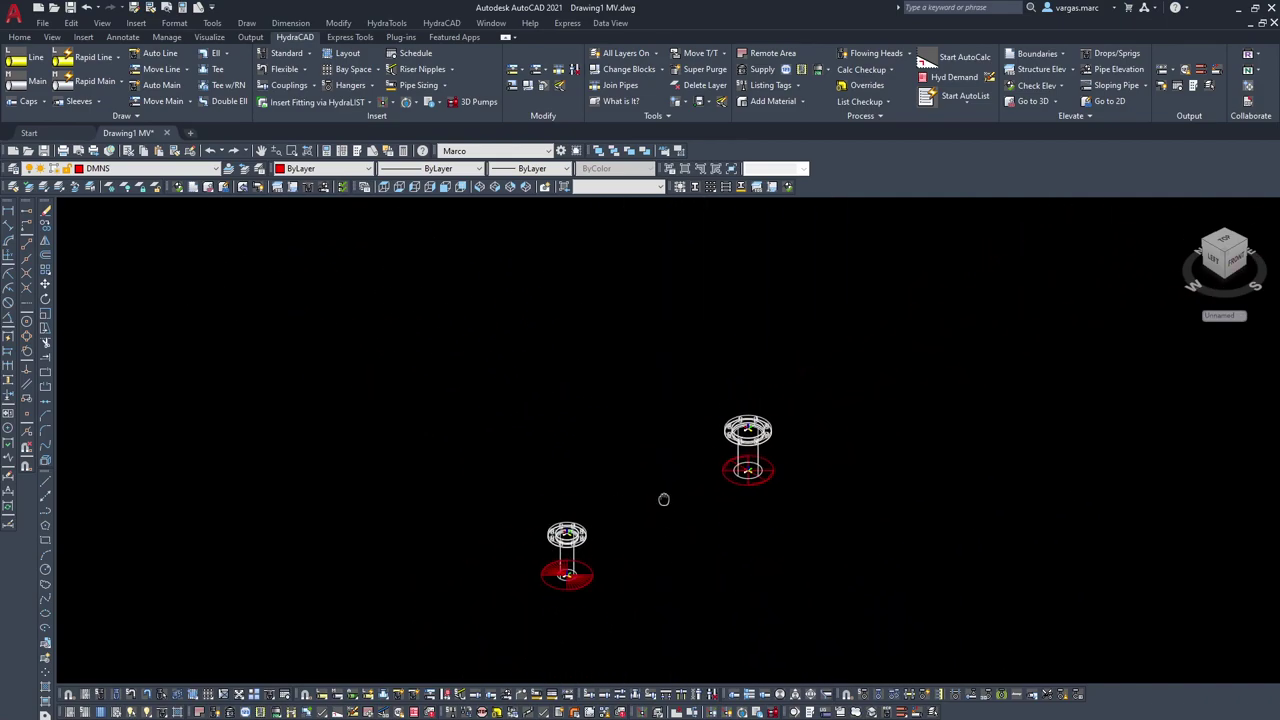
pyautogui.click(70, 7)
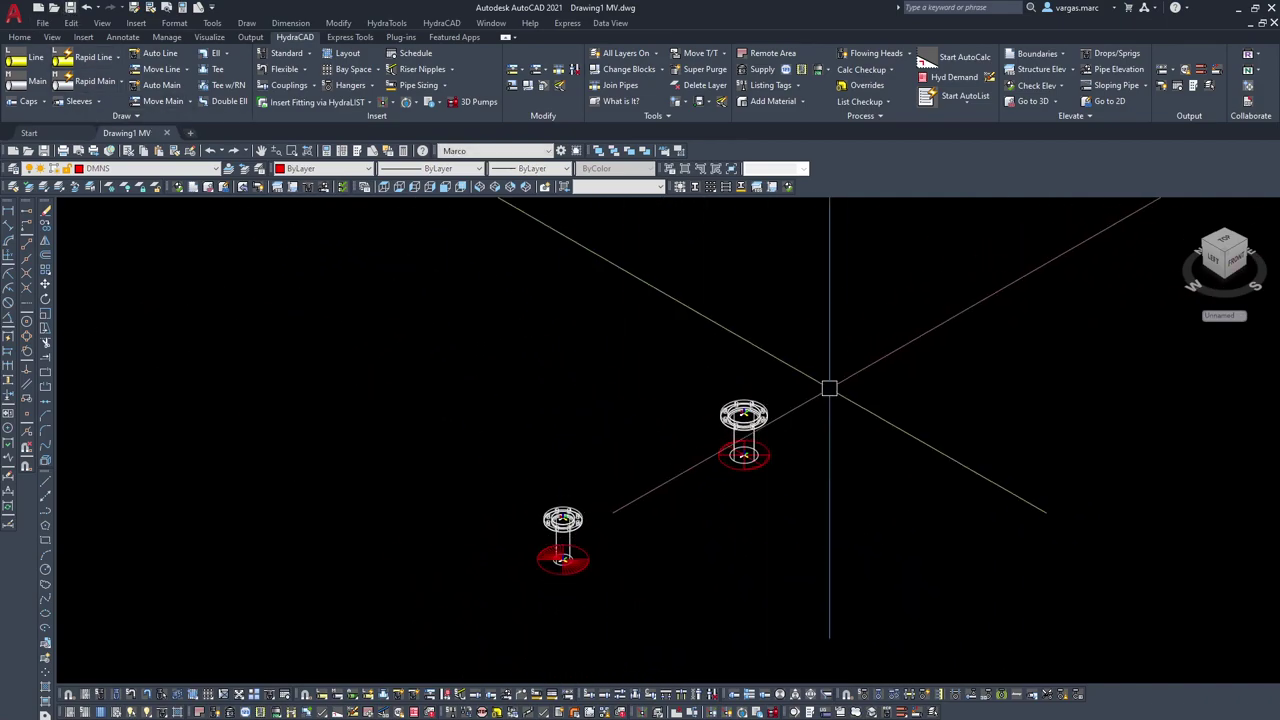
# Step: Run Go to 2D and locate the flanged pipes and the sprinkler plan in the top view
pyautogui.click(1112, 103)
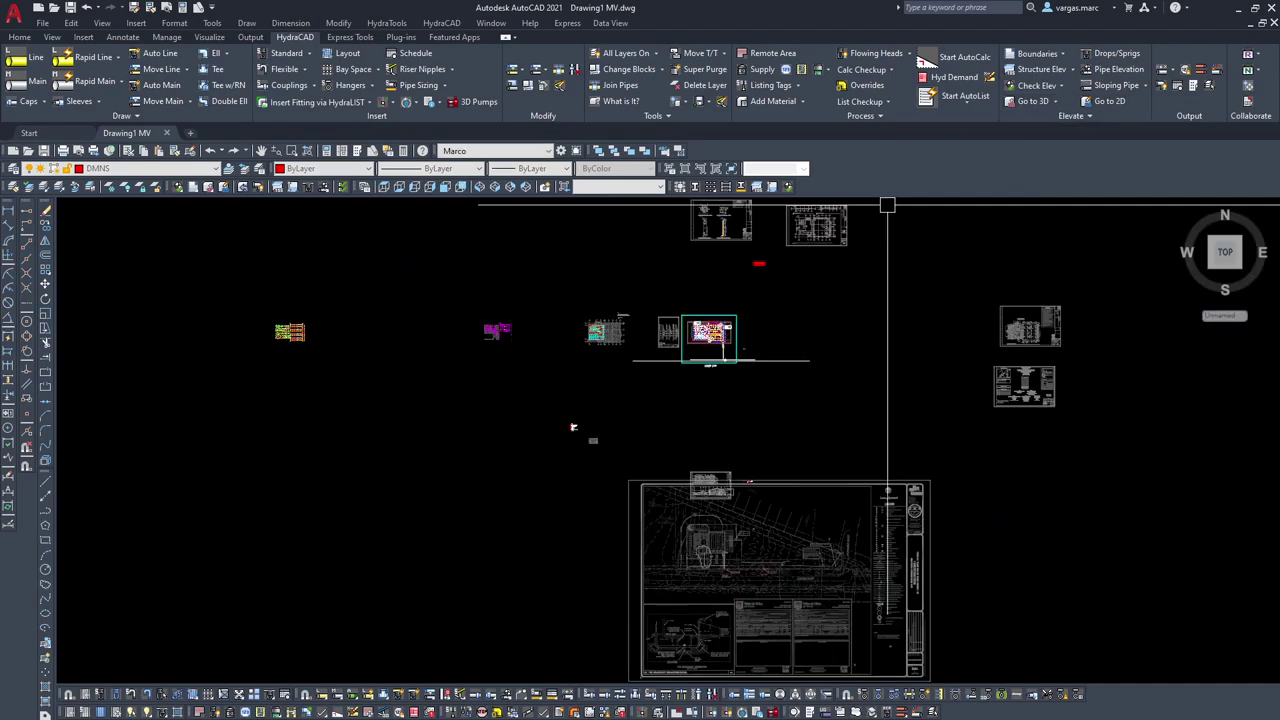
pyautogui.scroll(5, 722, 328)
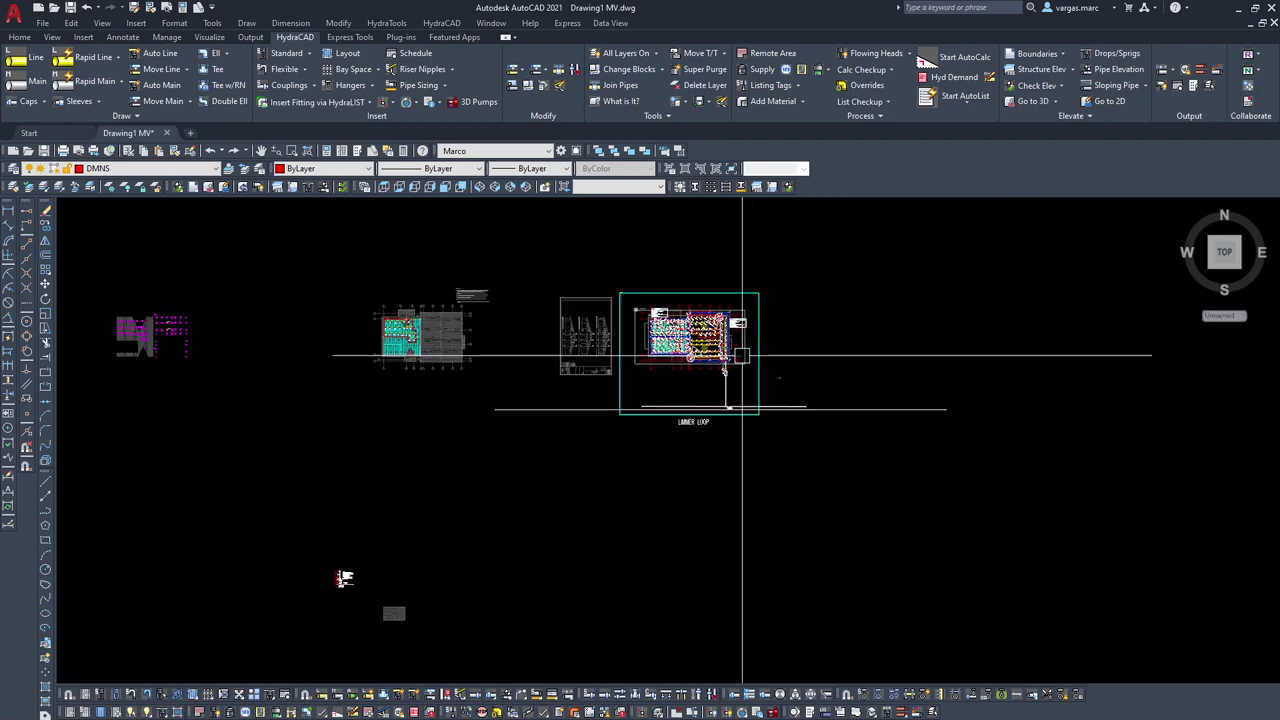
pyautogui.scroll(3, 747, 379)
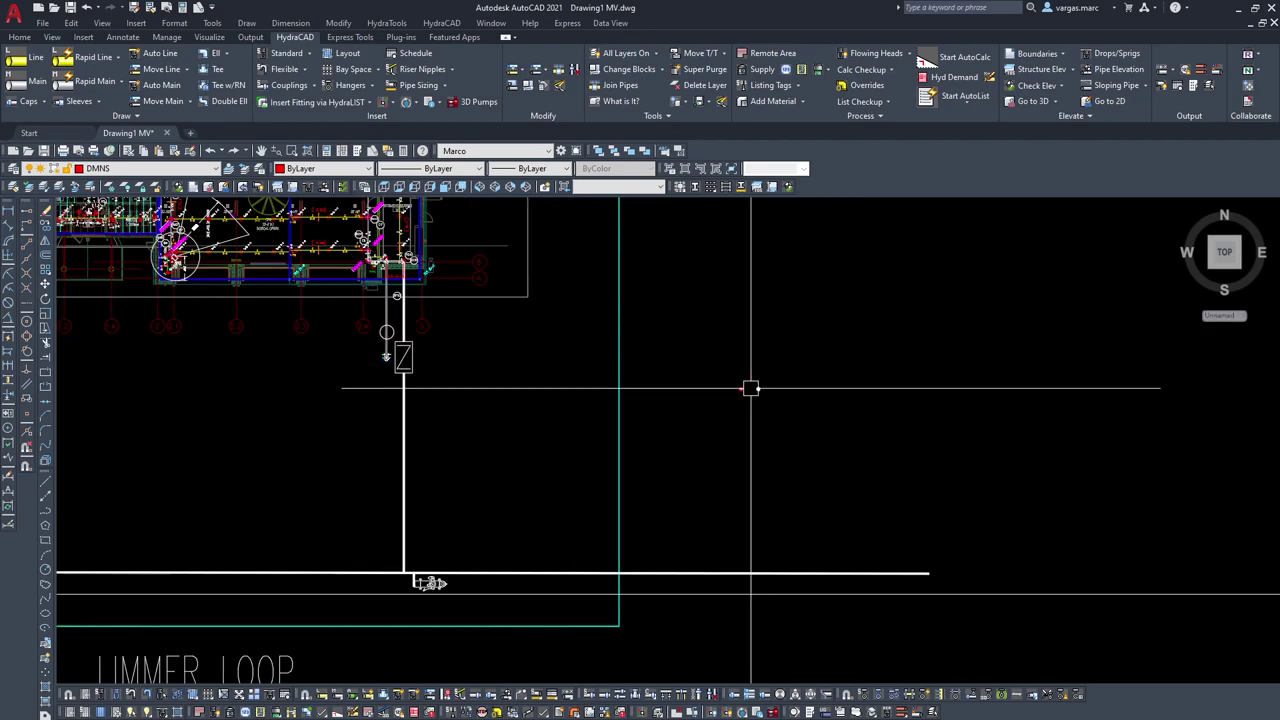
pyautogui.scroll(12, 768, 383)
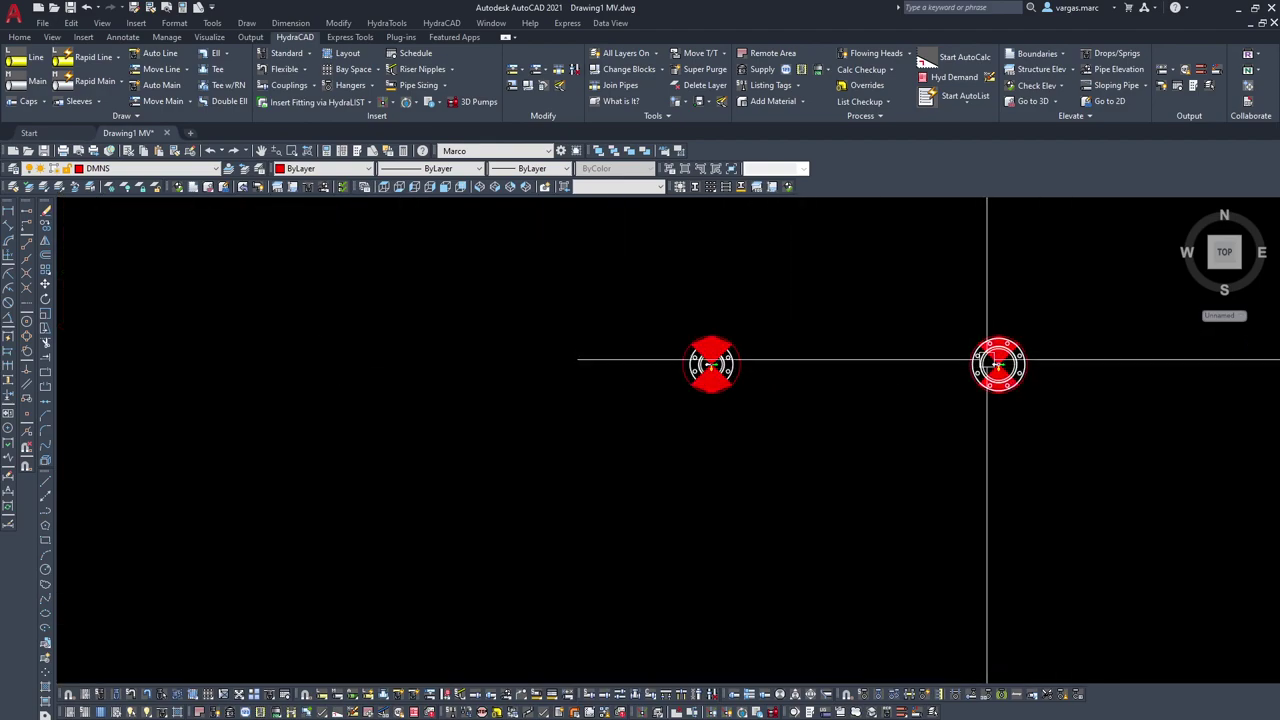
pyautogui.scroll(-6, 1005, 362)
pyautogui.scroll(-8, 907, 322)
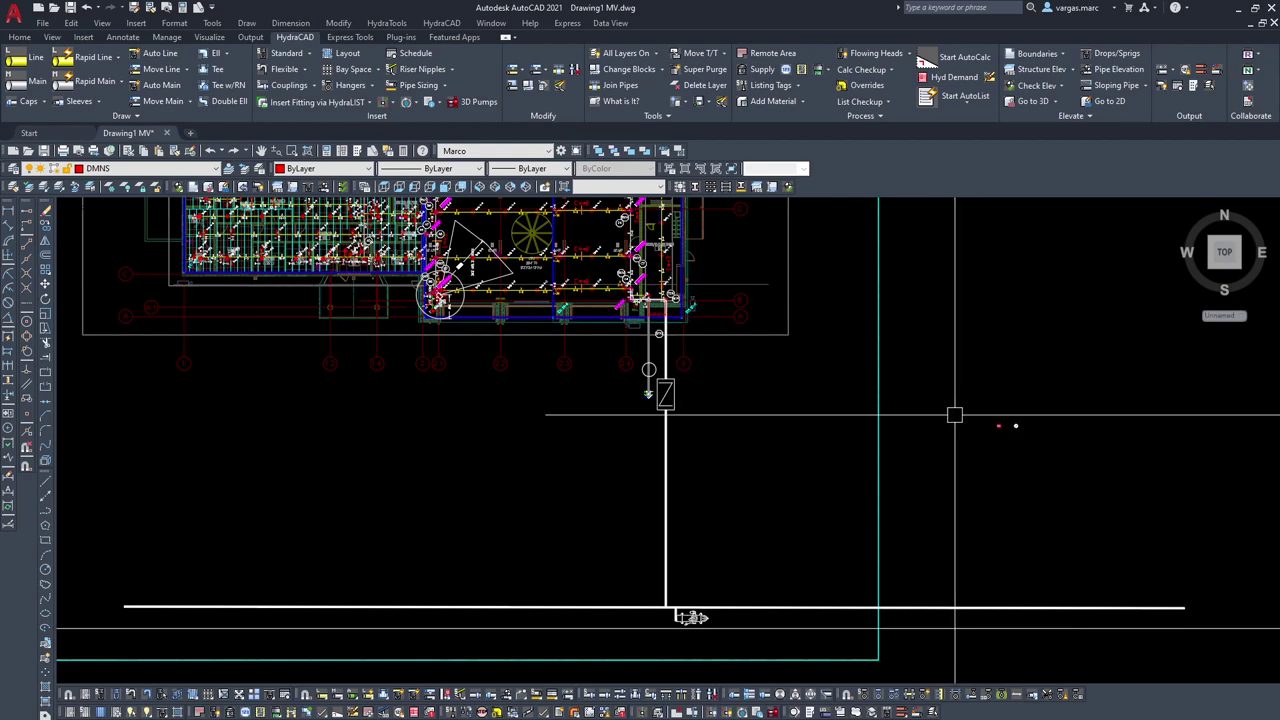
pyautogui.scroll(-3, 930, 555)
pyautogui.moveTo(764, 420); pyautogui.dragTo(790, 505, button='middle')
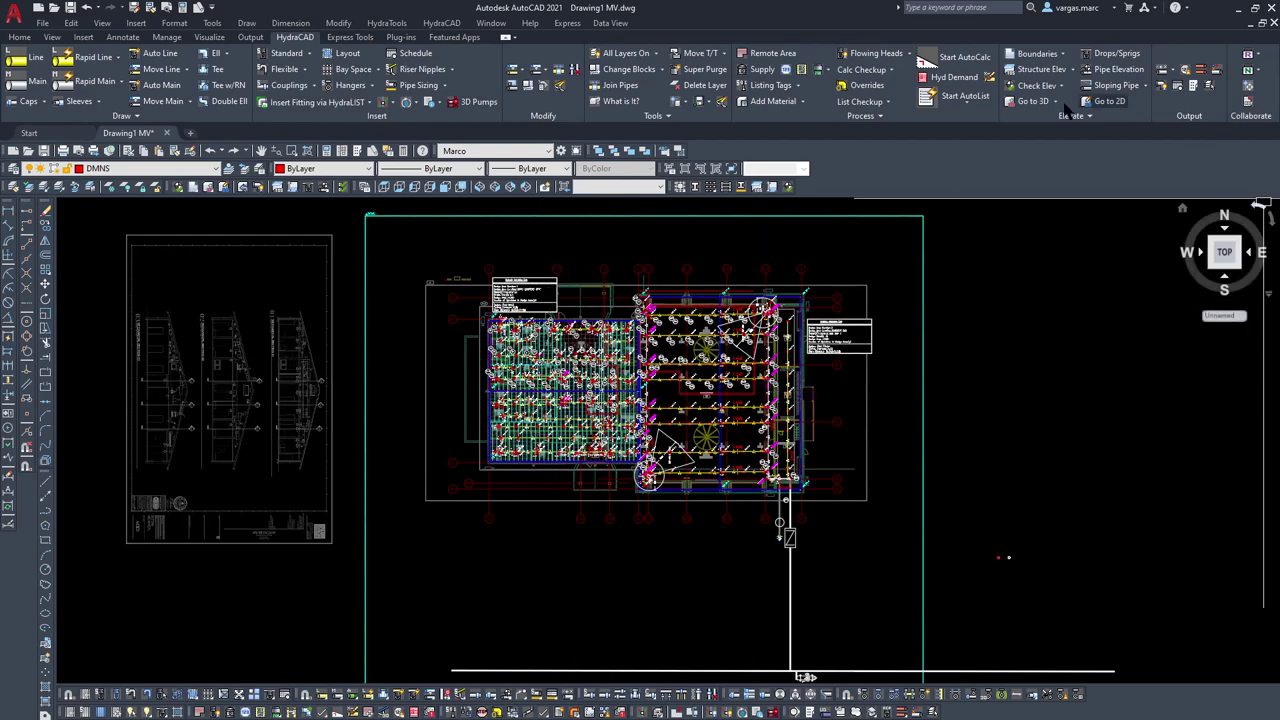
# Step: Run Go to 3D on the sprinkler plan
pyautogui.click(1030, 106)
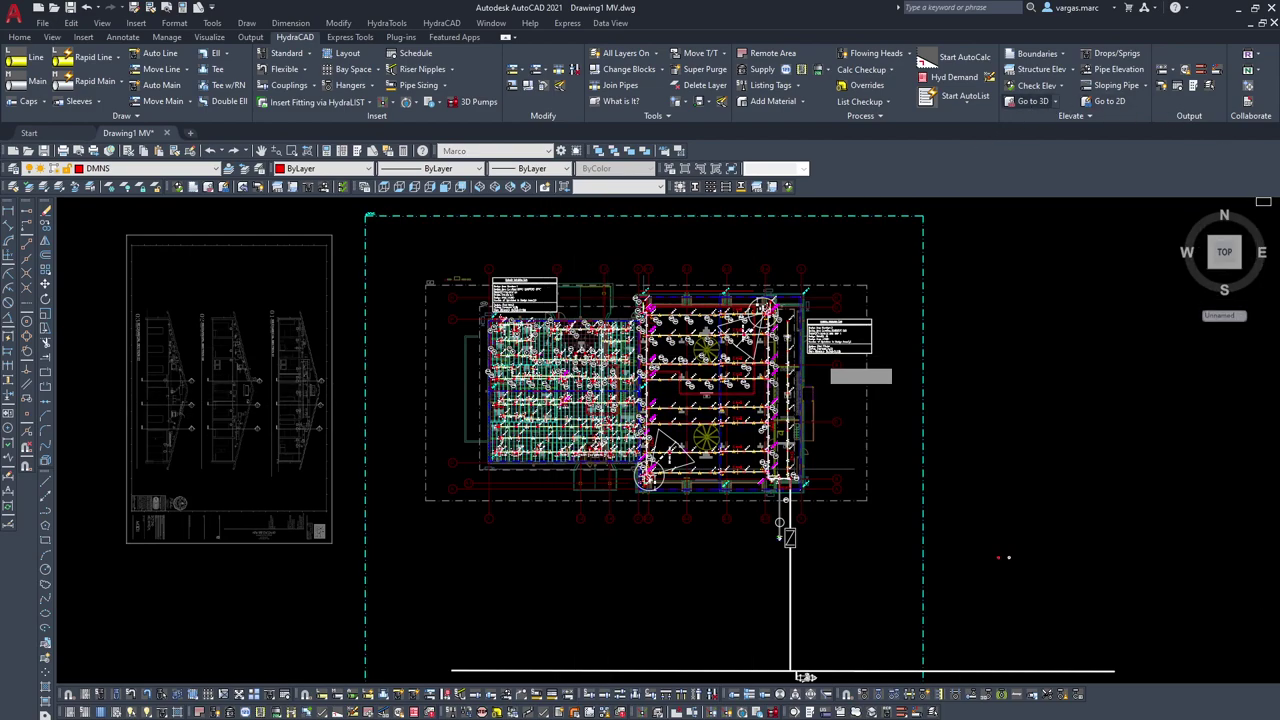
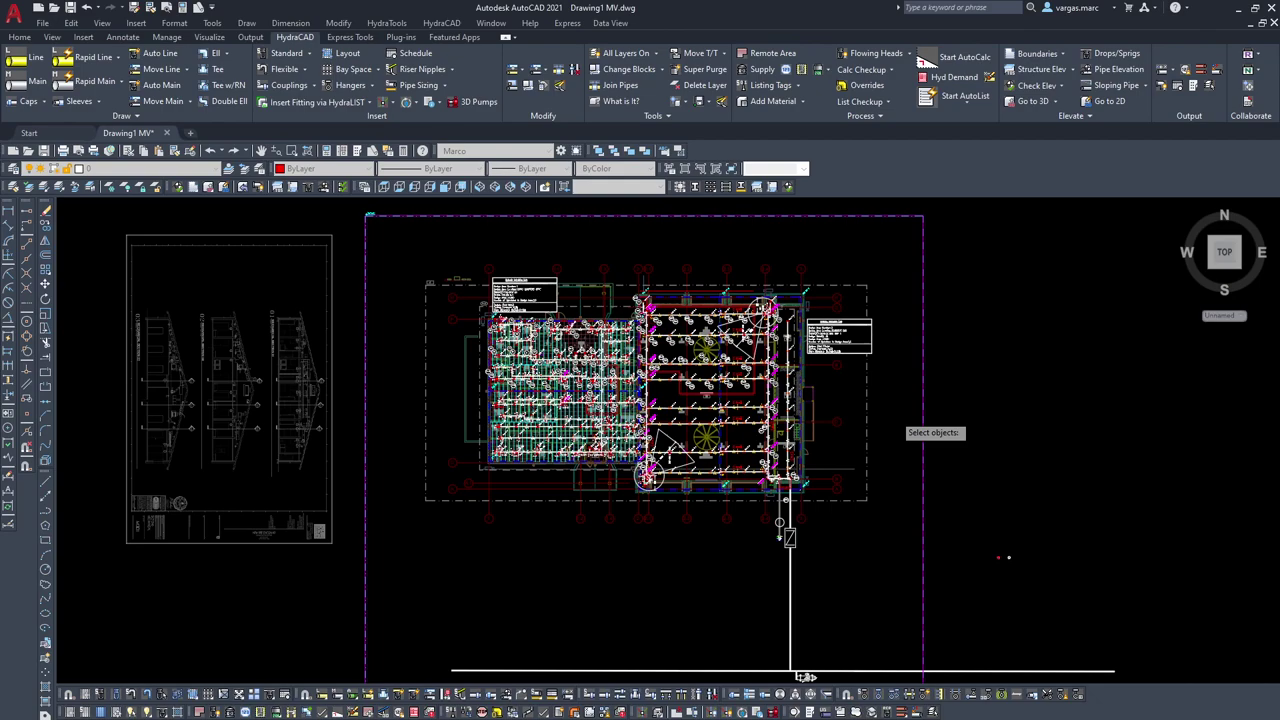
pyautogui.click(712, 416)
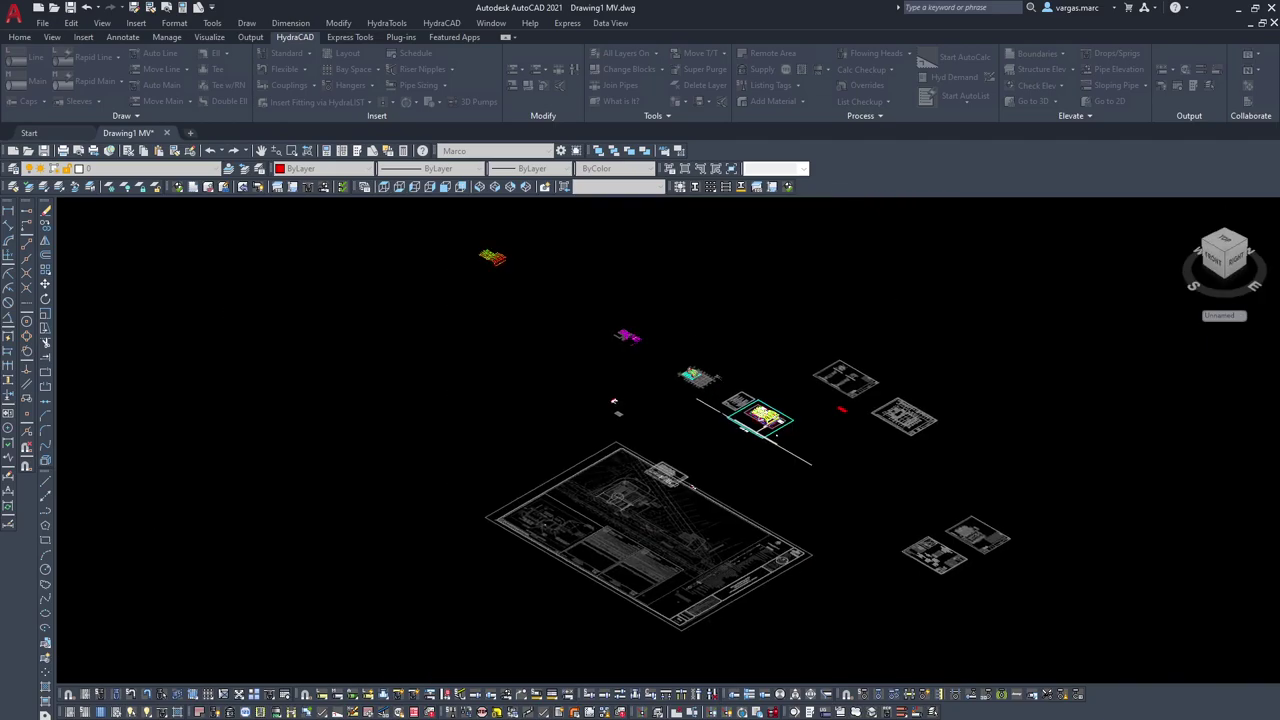
pyautogui.scroll(10, 784, 350)
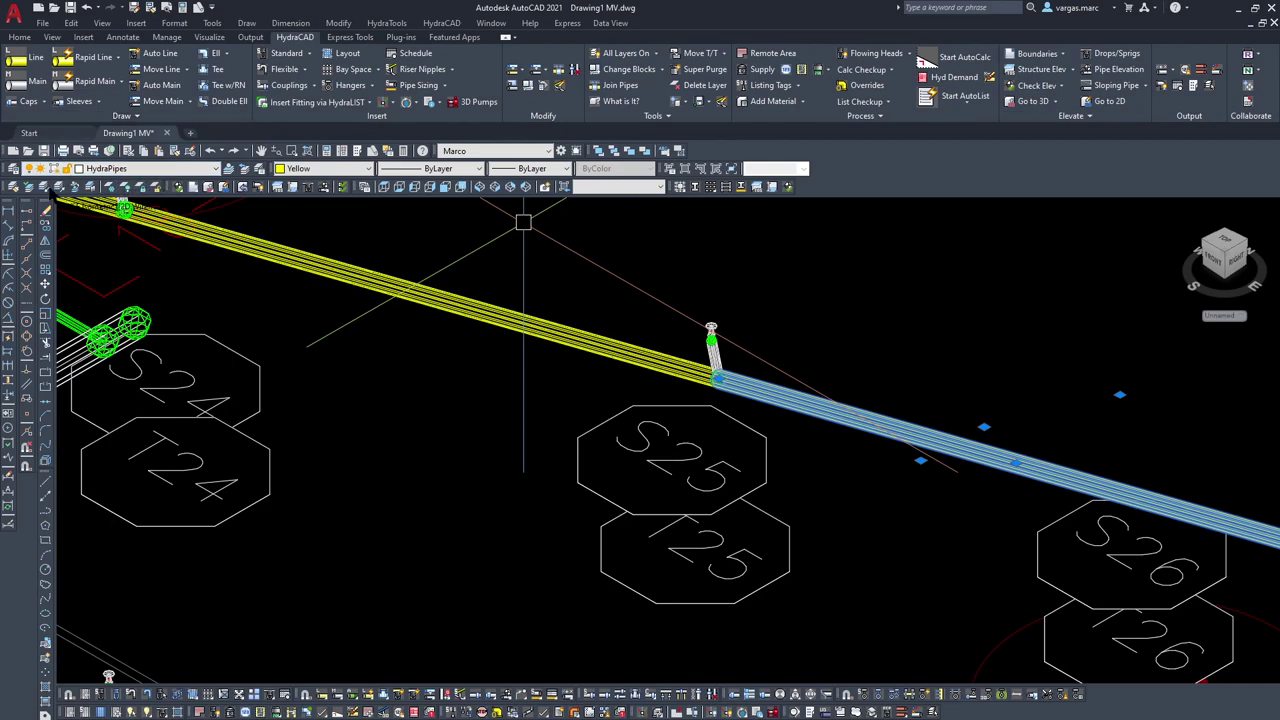
# Step: Examine the yellow 3D branch-line pipes around heads S24 to S26, leaving them deselected
pyautogui.press('Escape')
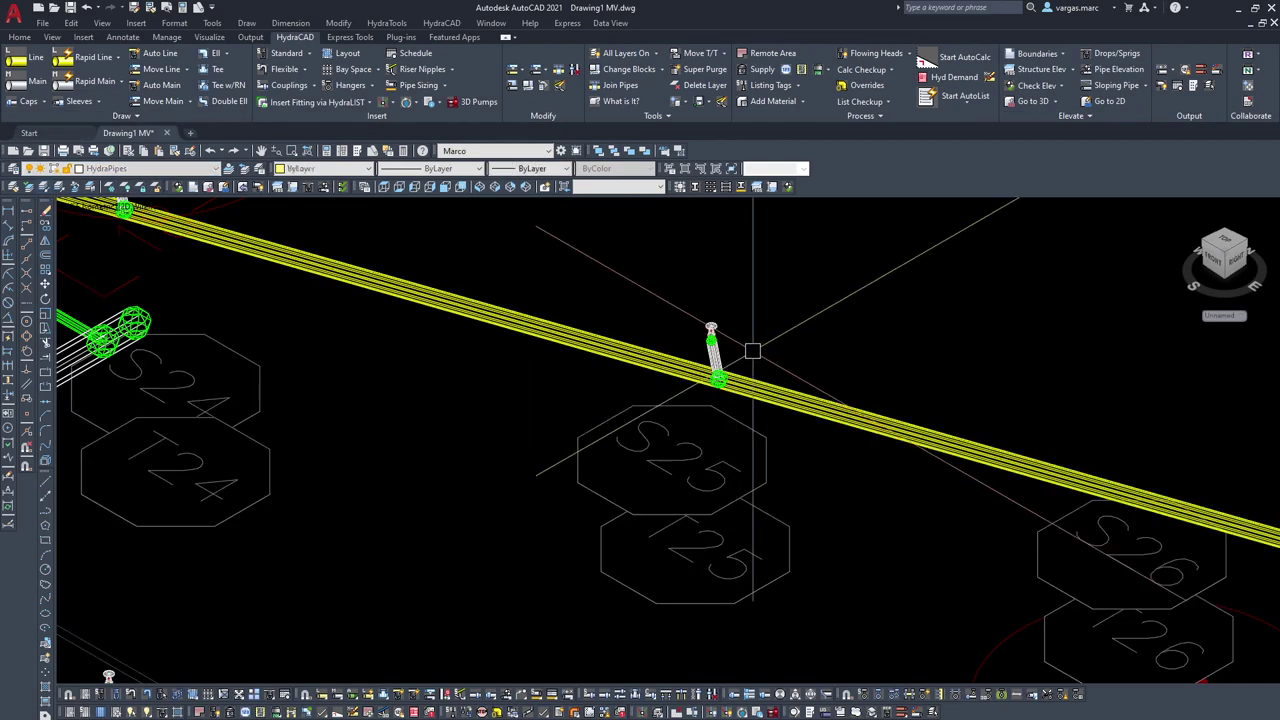
pyautogui.scroll(-6, 749, 349)
pyautogui.click(891, 370)
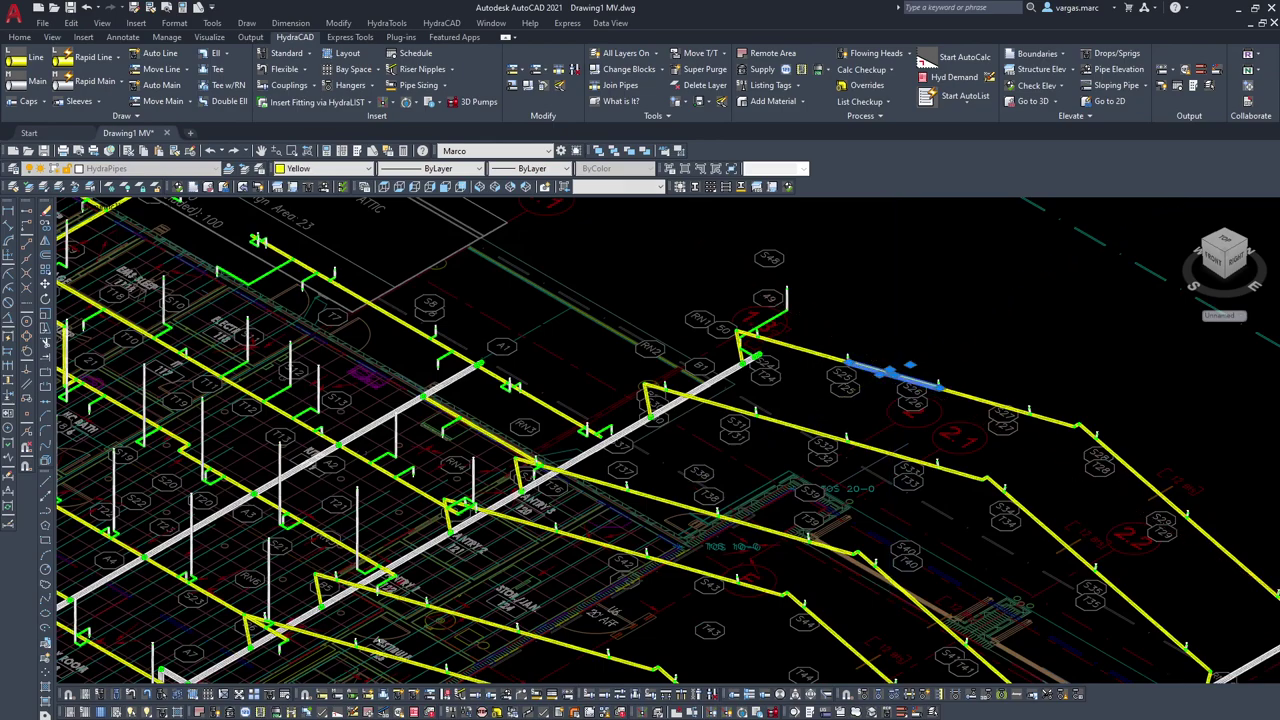
pyautogui.scroll(-6, 900, 352)
pyautogui.press('Escape')
pyautogui.scroll(4, 593, 308)
# Step: Move the yellow end pipe of a branch line along the 90° direction with Ortho, clear of the building plan
pyautogui.click(543, 335)
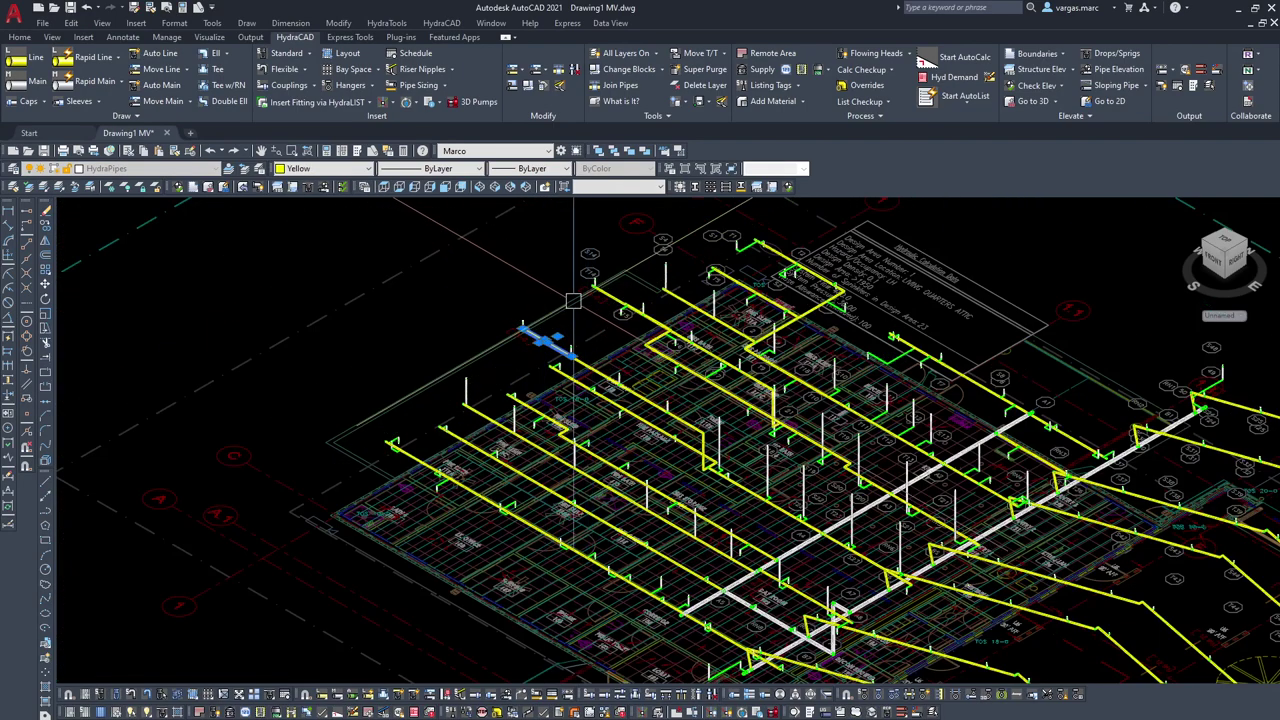
pyautogui.press('m')
pyautogui.press('space')
pyautogui.click(525, 329)
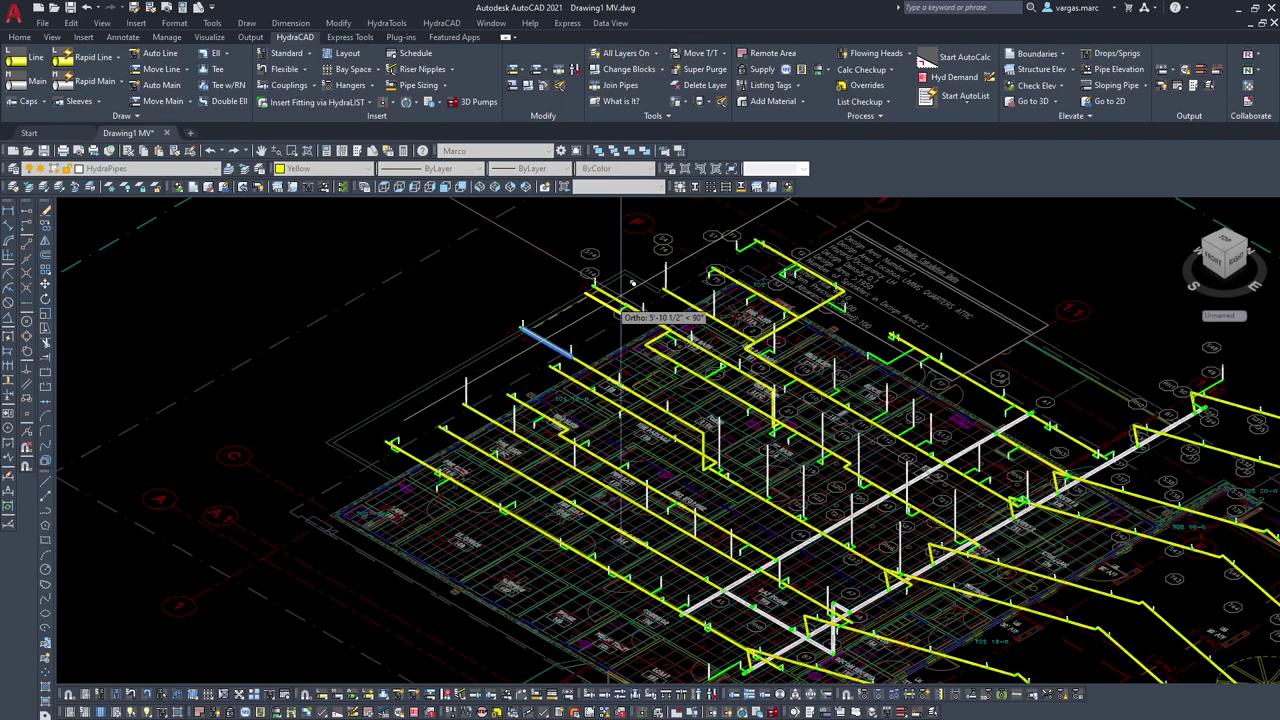
pyautogui.scroll(-4, 630, 360)
pyautogui.moveTo(838, 226); pyautogui.dragTo(604, 459, button='middle')
pyautogui.scroll(-4, 606, 459)
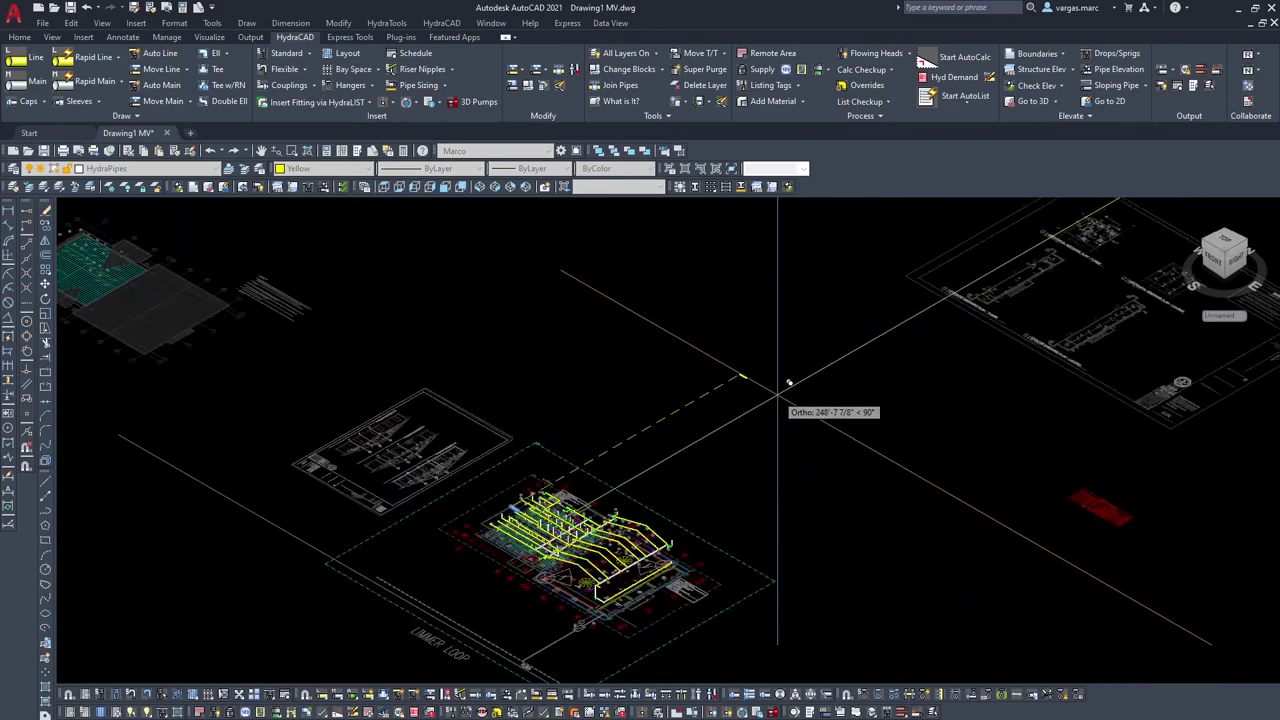
pyautogui.write('500')
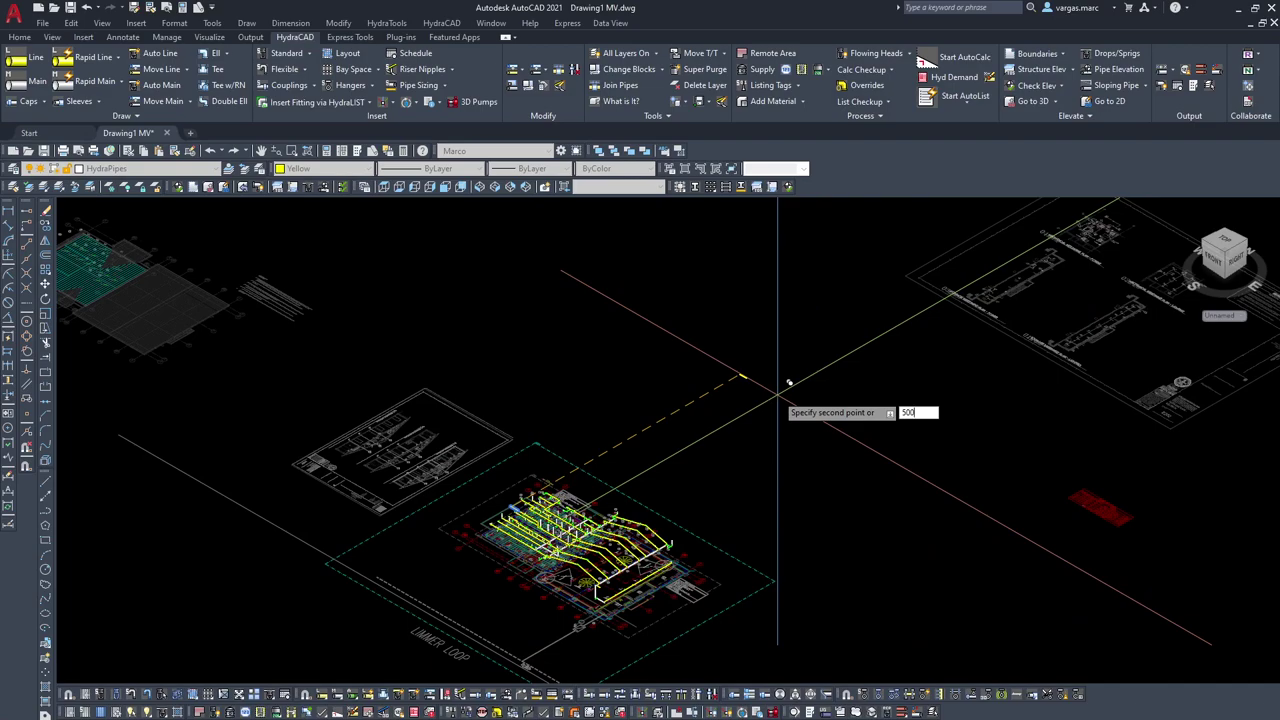
pyautogui.press('Return')
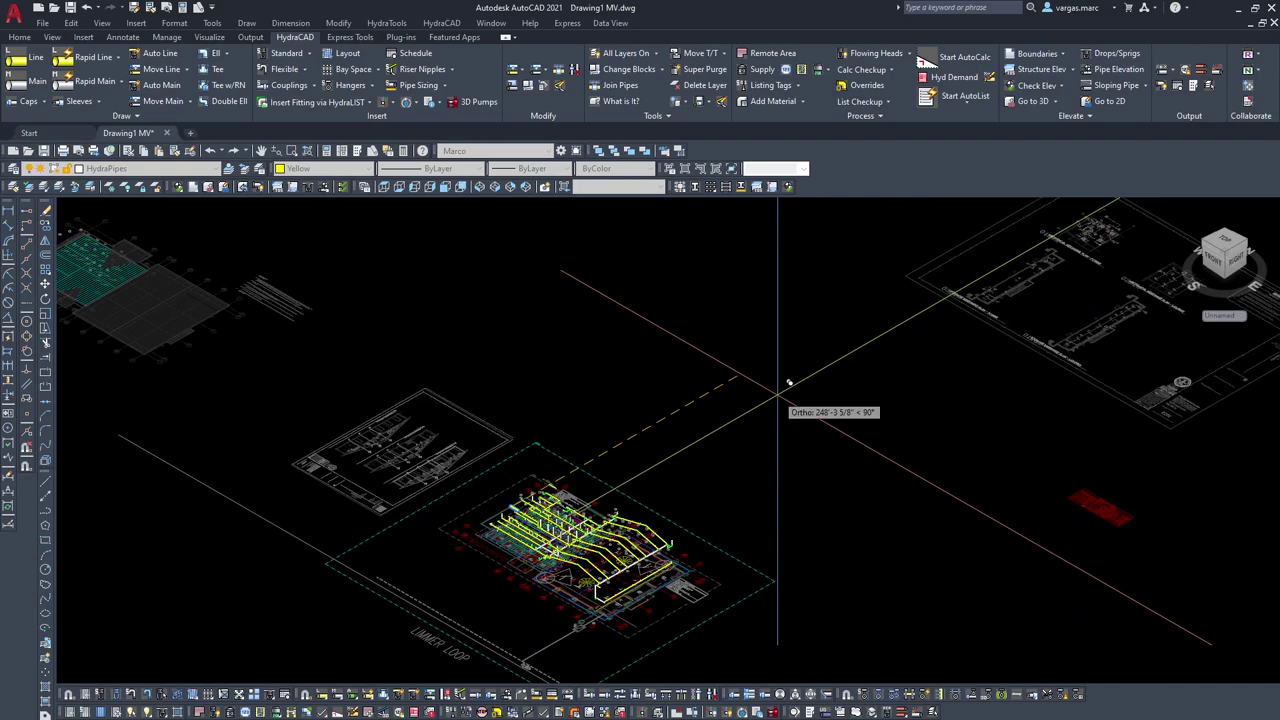
pyautogui.scroll(10, 647, 503)
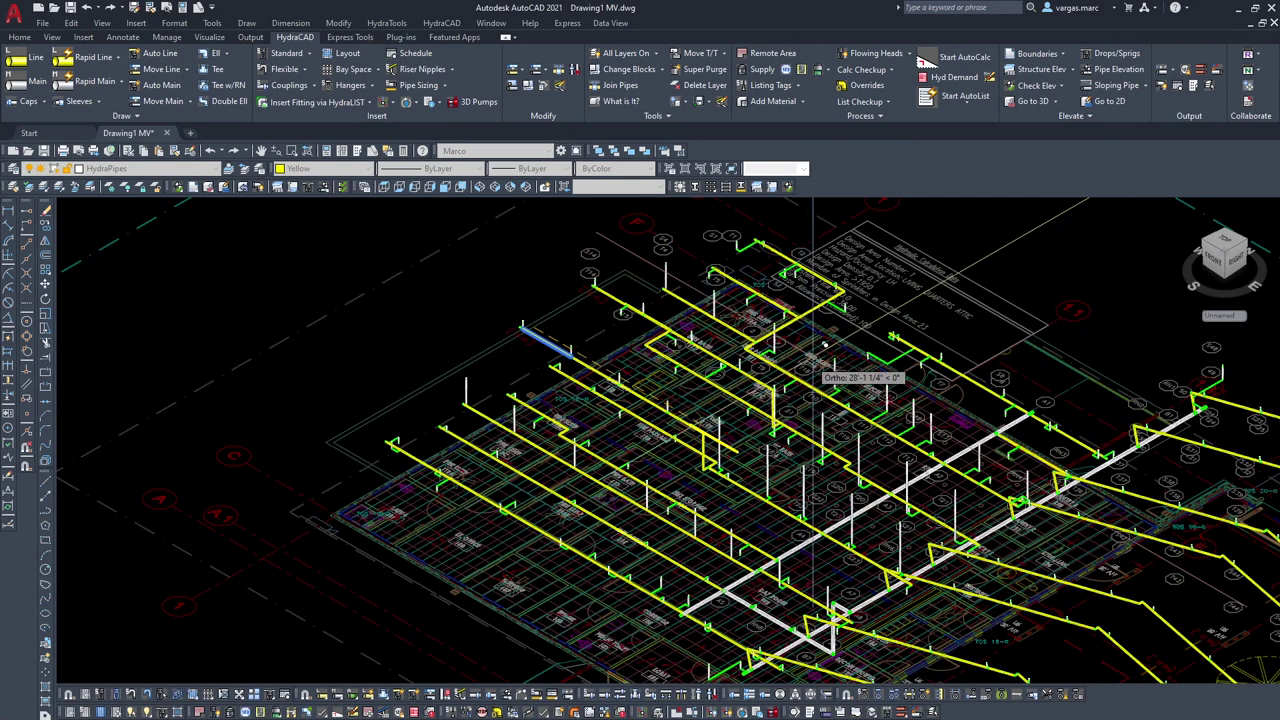
pyautogui.scroll(-10, 840, 360)
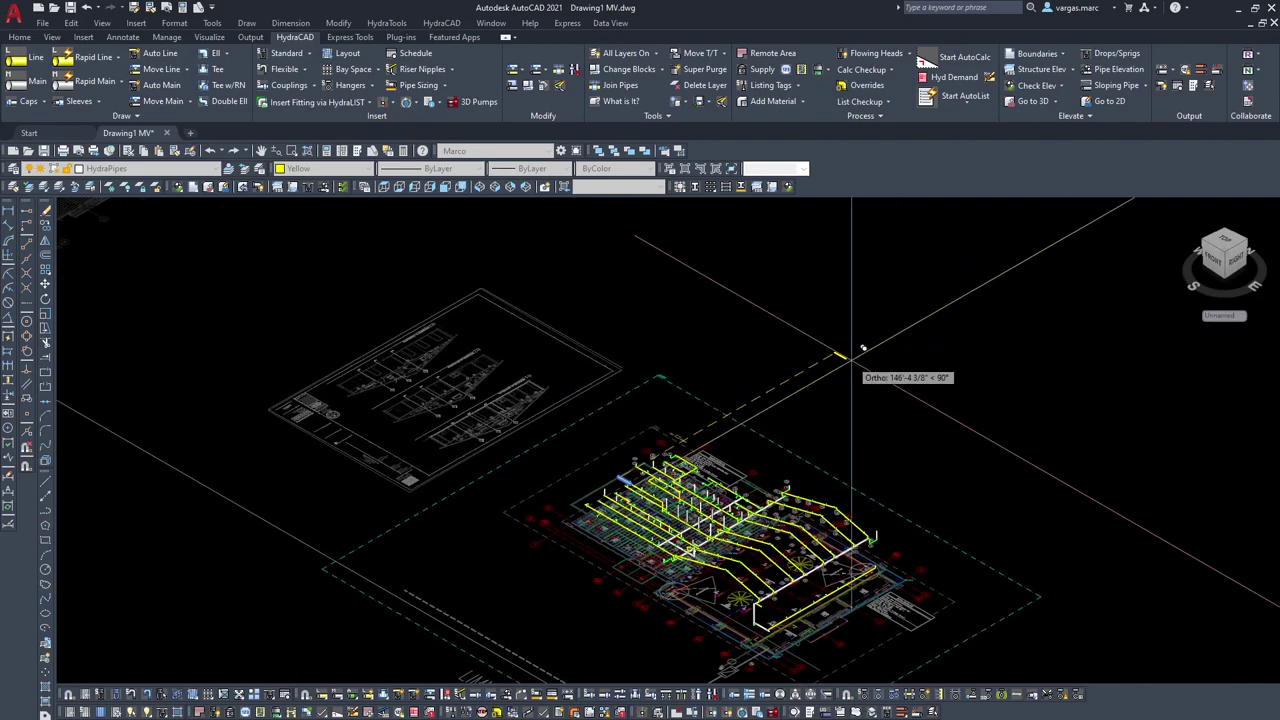
pyautogui.click(851, 360)
pyautogui.press('Return')
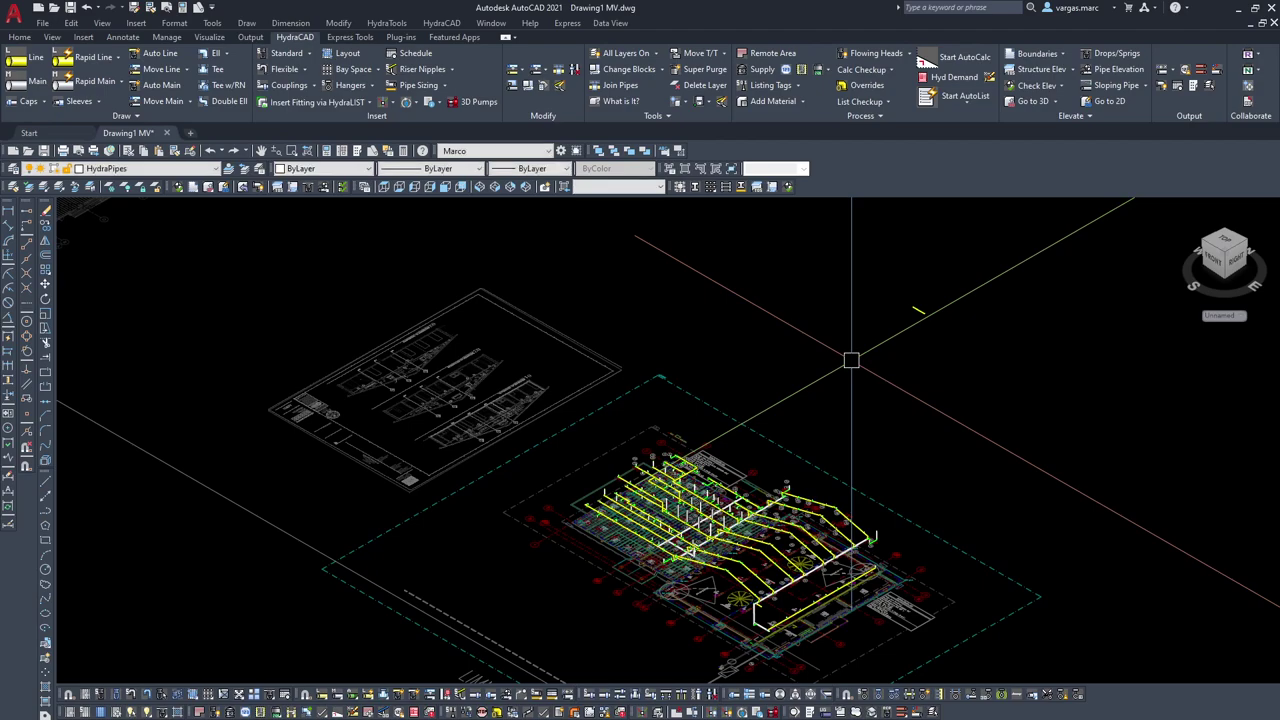
# Step: Assign the isolated yellow pipe beyond the building plan to the TEXT layer and set its color to ByLayer
pyautogui.click(889, 254)
pyautogui.click(950, 338)
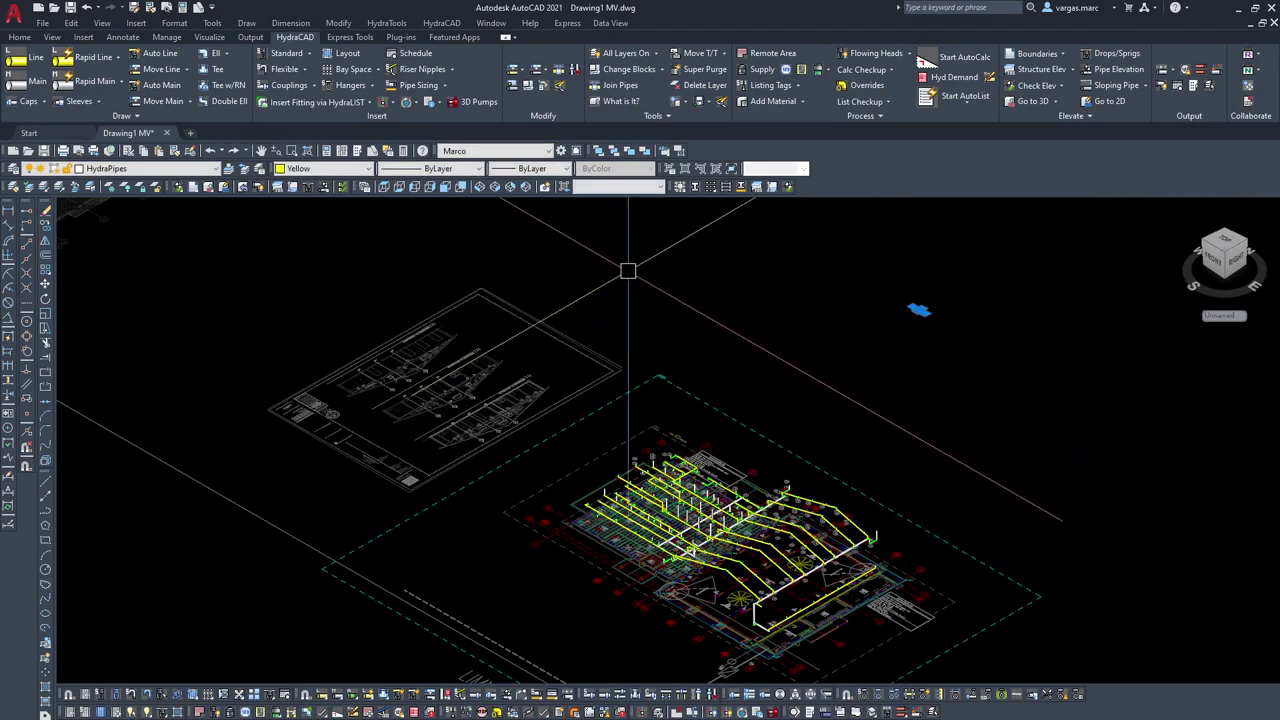
pyautogui.click(134, 169)
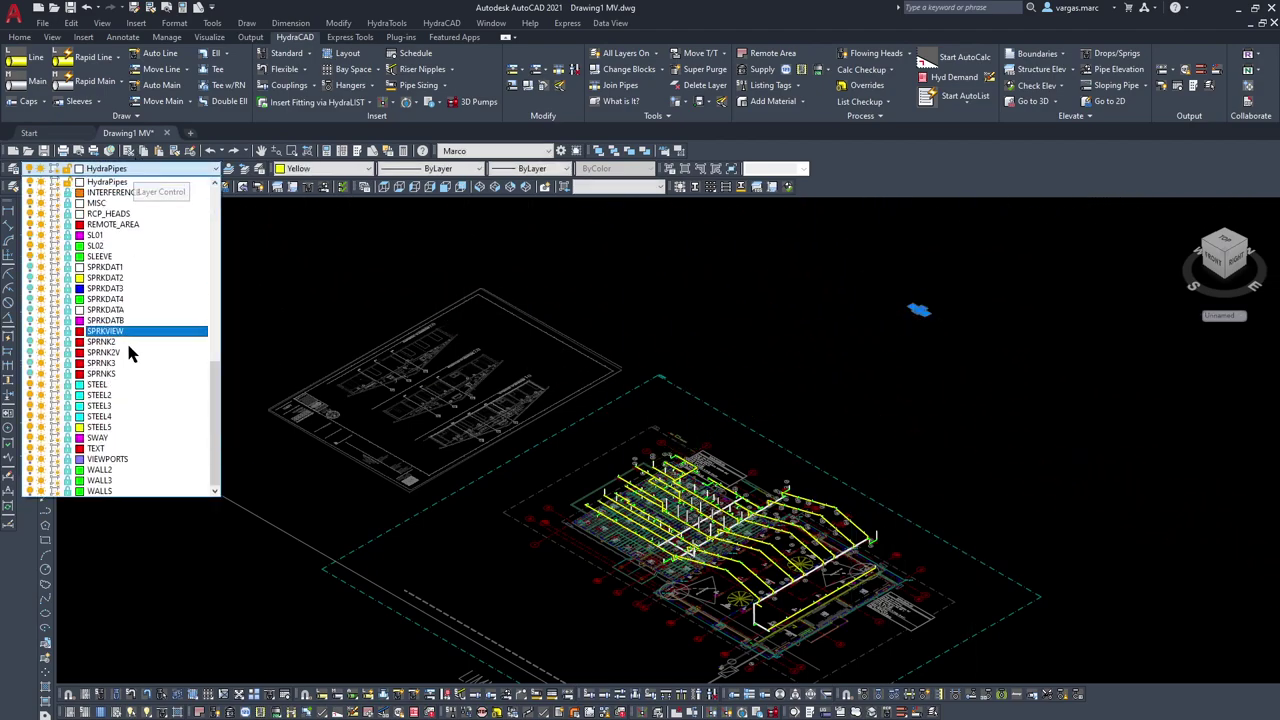
pyautogui.click(130, 452)
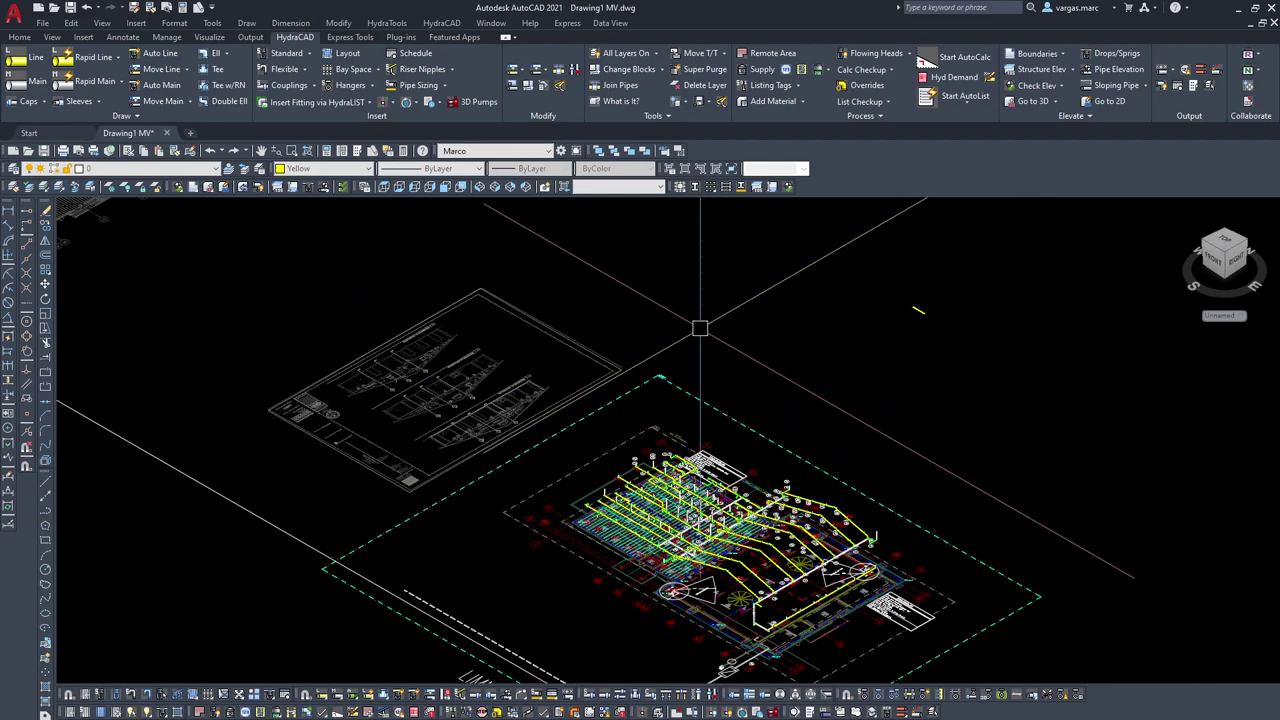
pyautogui.click(305, 168)
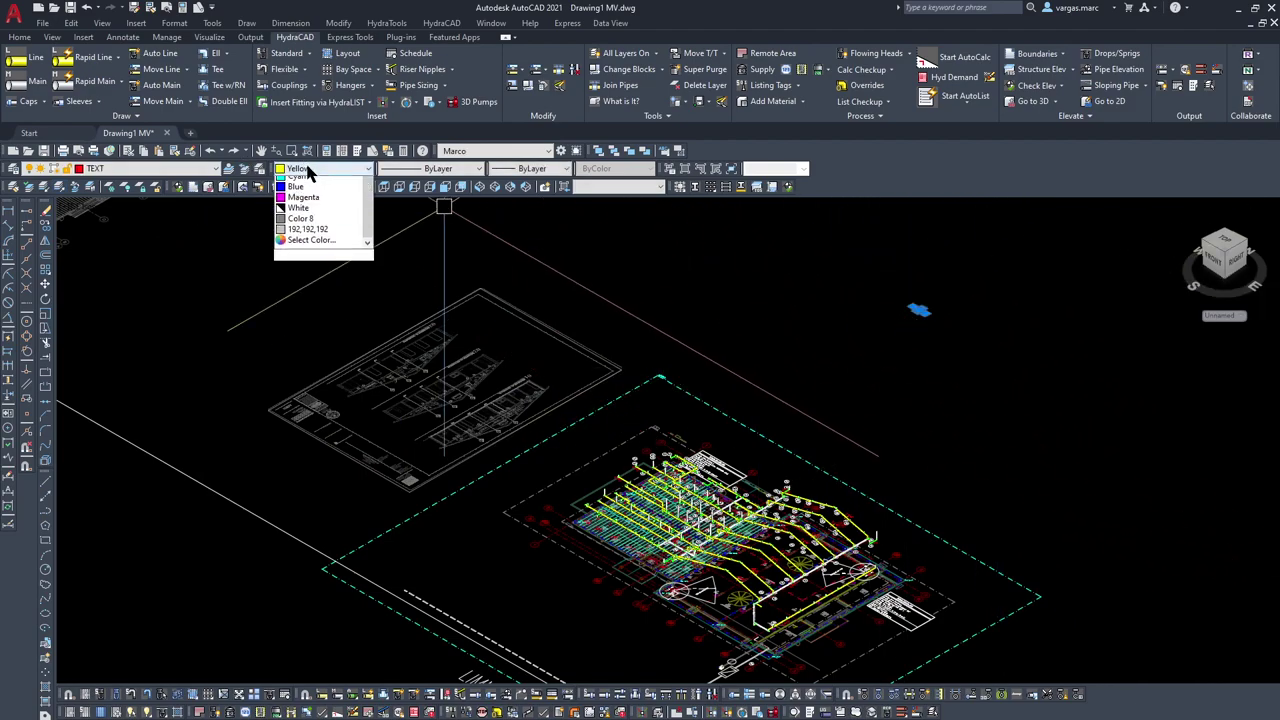
pyautogui.click(311, 183)
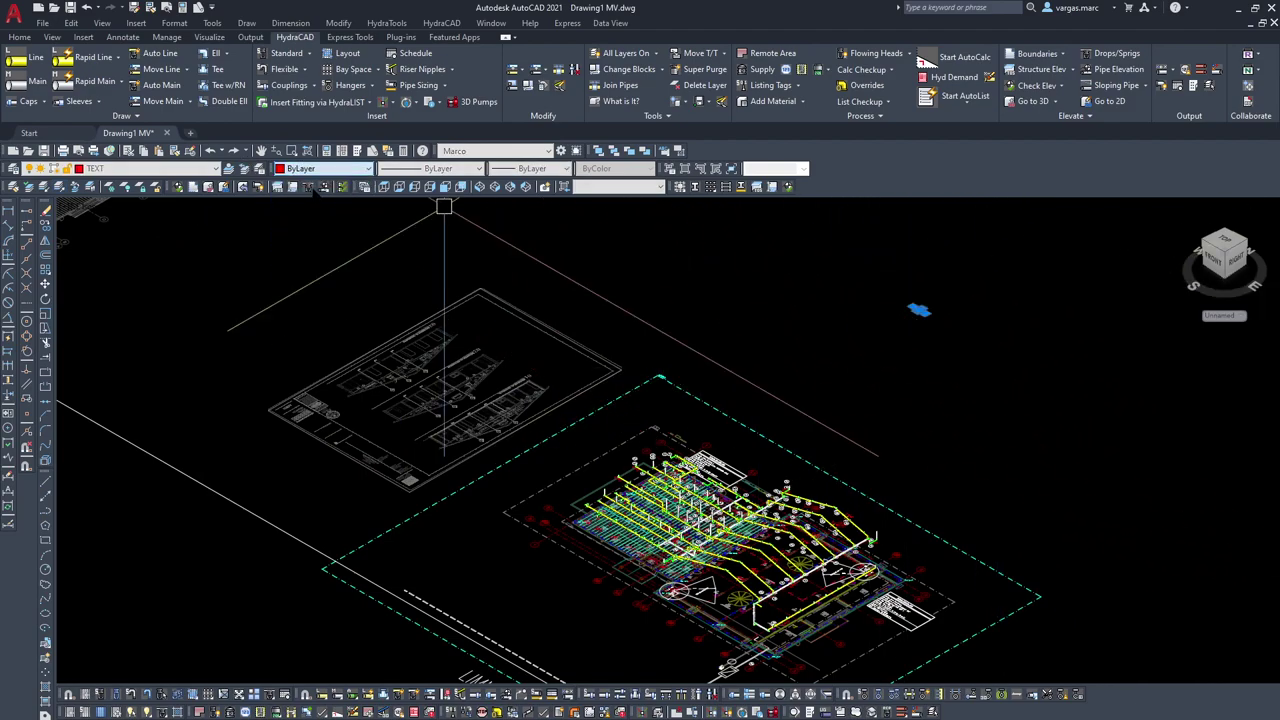
# Step: Run Go to 2D and select the red pipe located above the sprinkler plan
pyautogui.click(1120, 103)
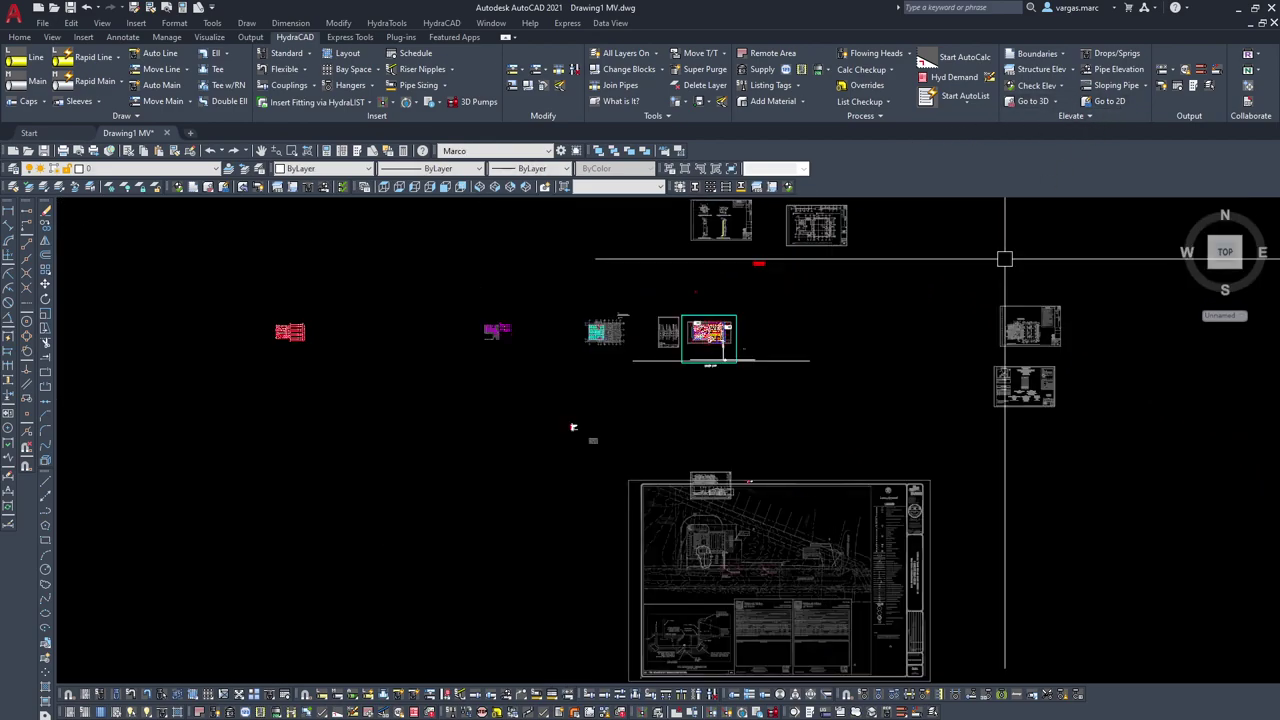
pyautogui.scroll(6, 712, 295)
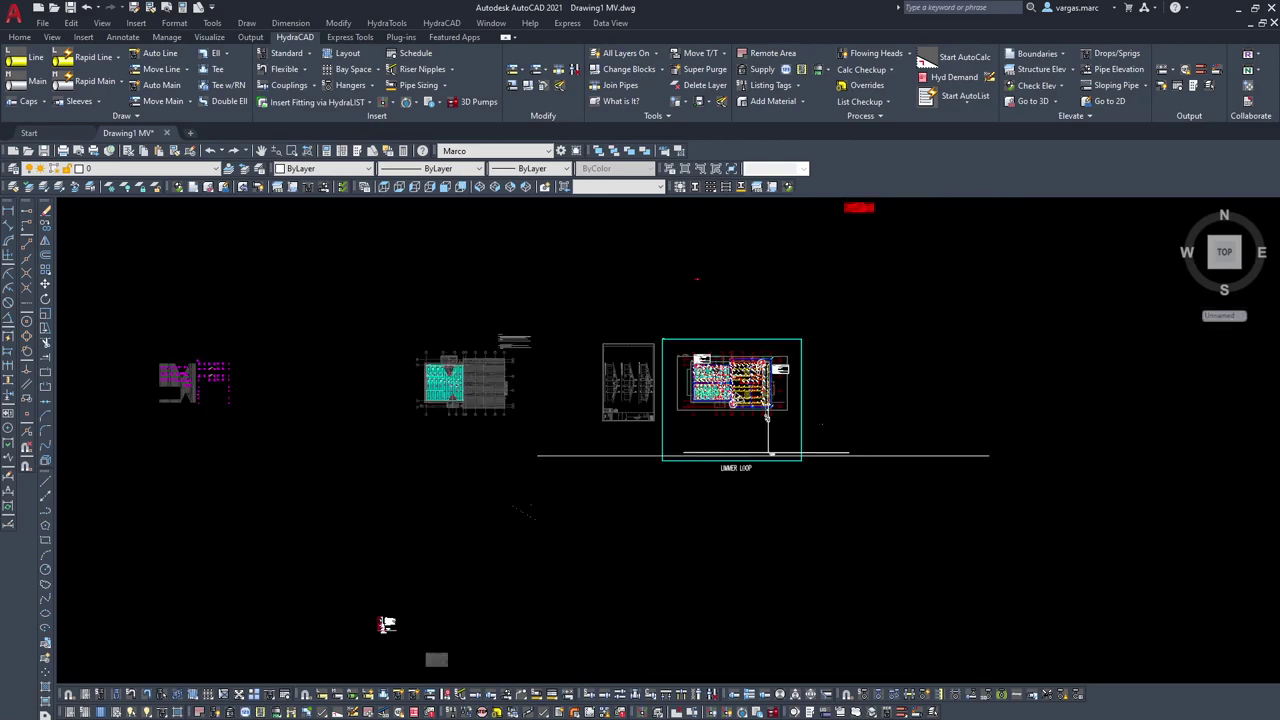
pyautogui.scroll(3, 717, 291)
pyautogui.click(662, 236)
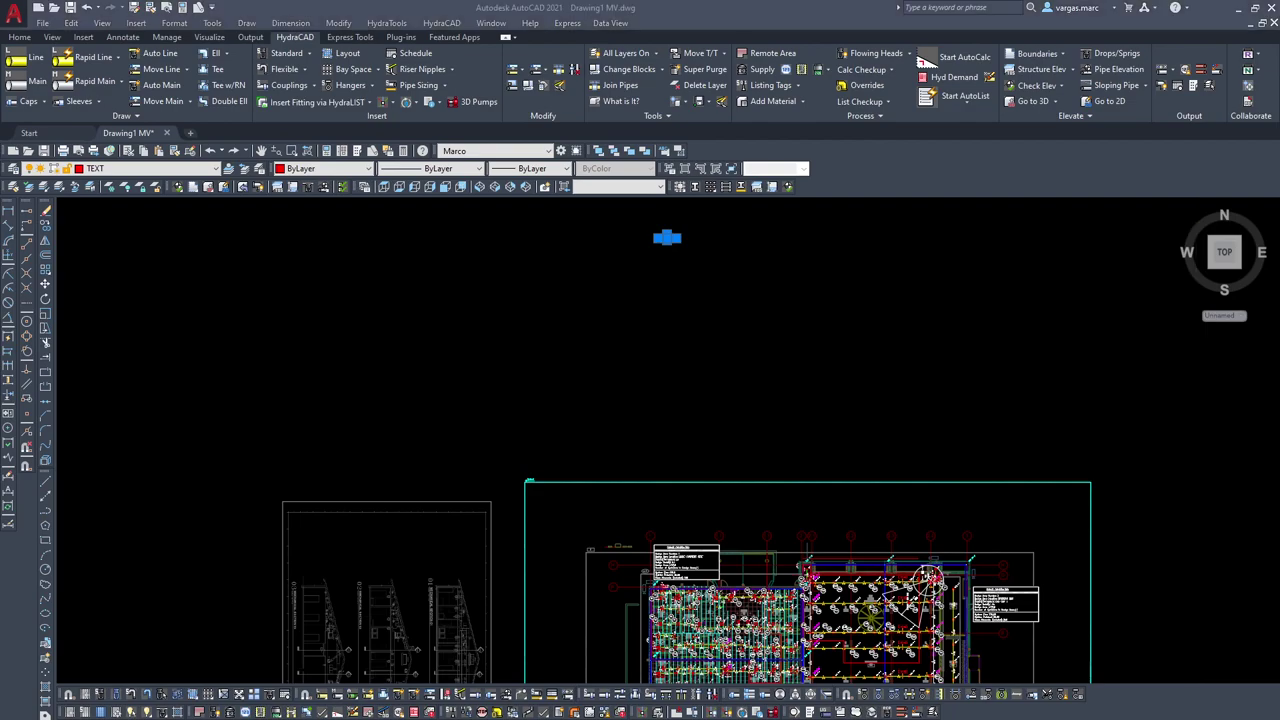
# Step: Examine the red pipe with its size and length labels in the top view, leaving it deselected
pyautogui.moveTo(743, 329); pyautogui.dragTo(674, 431, button='middle')
pyautogui.scroll(3, 590, 369)
pyautogui.scroll(6, 656, 390)
pyautogui.click(676, 345)
pyautogui.press('Escape')
pyautogui.scroll(-5, 637, 362)
pyautogui.scroll(5, 629, 345)
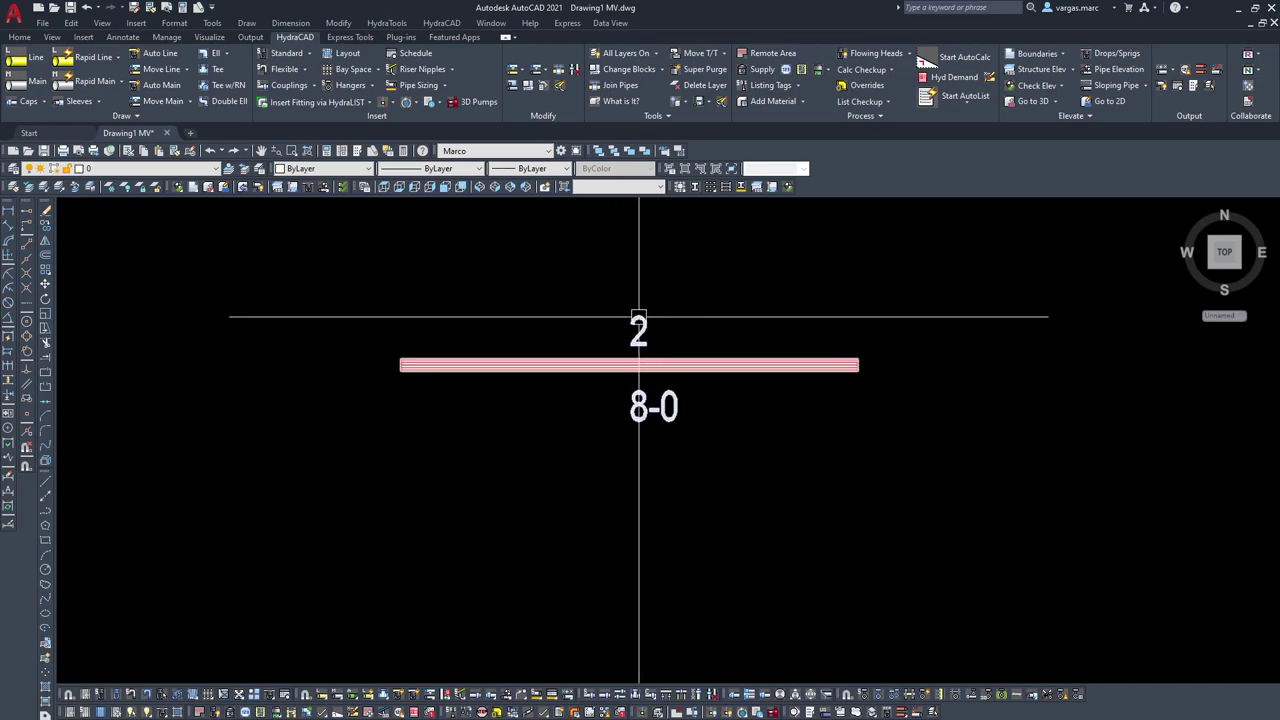
pyautogui.scroll(-6, 730, 320)
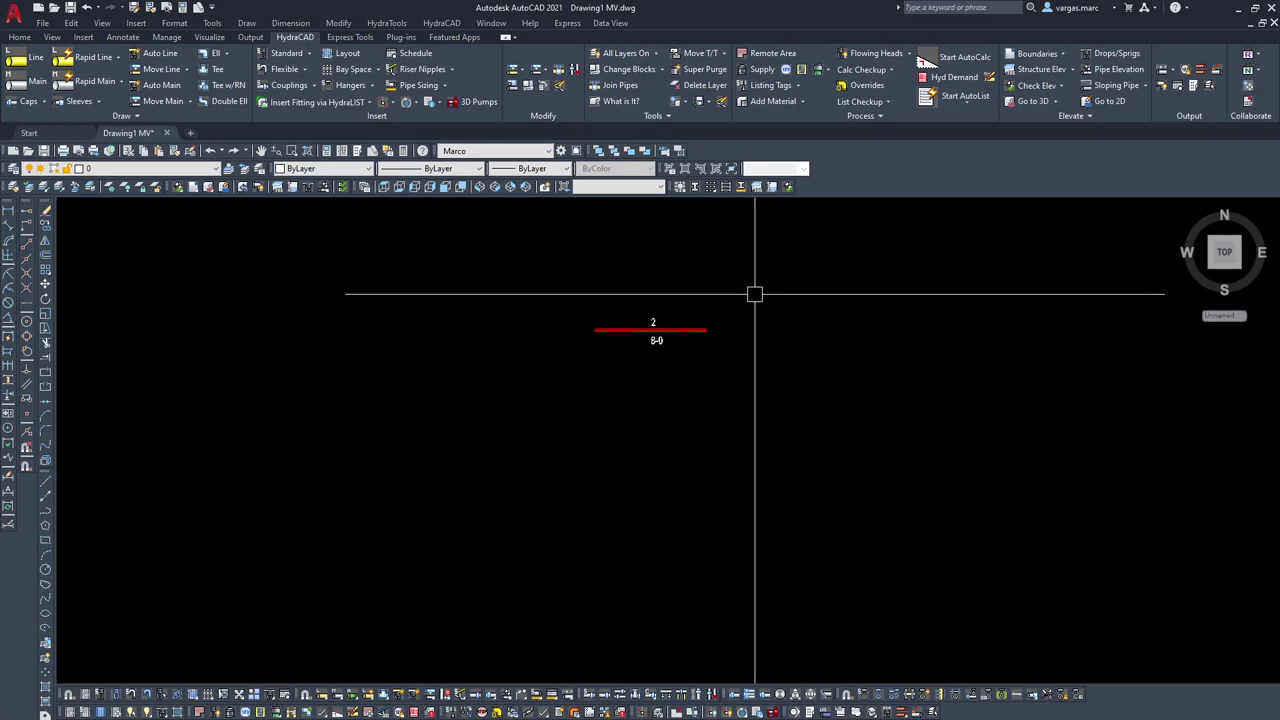
pyautogui.scroll(-6, 731, 306)
pyautogui.scroll(4, 800, 340)
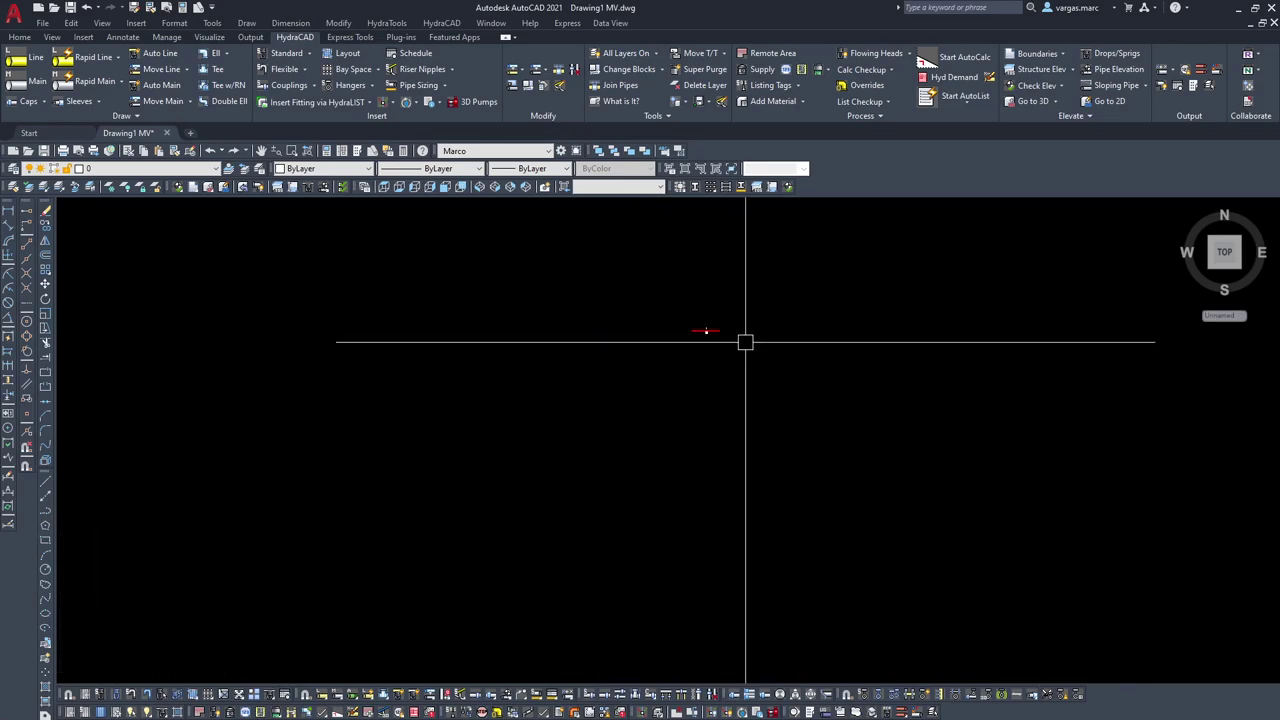
pyautogui.scroll(3, 722, 318)
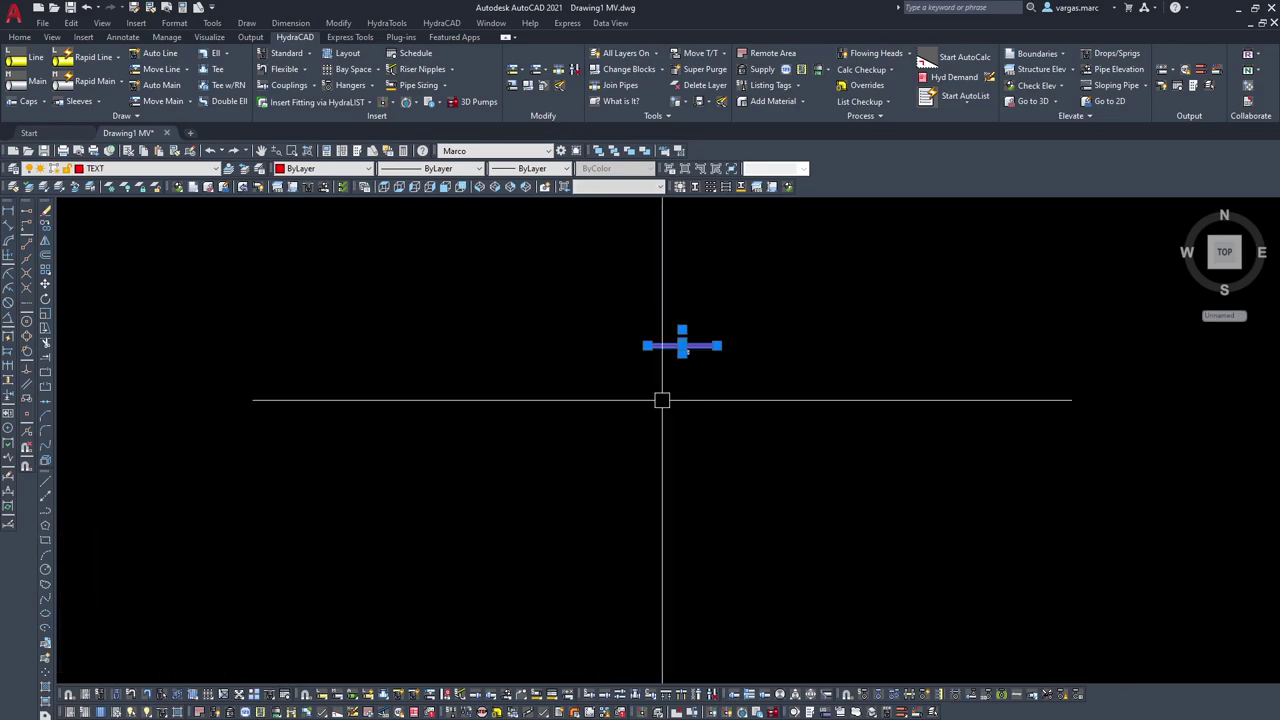
pyautogui.press('Escape')
pyautogui.scroll(5, 766, 325)
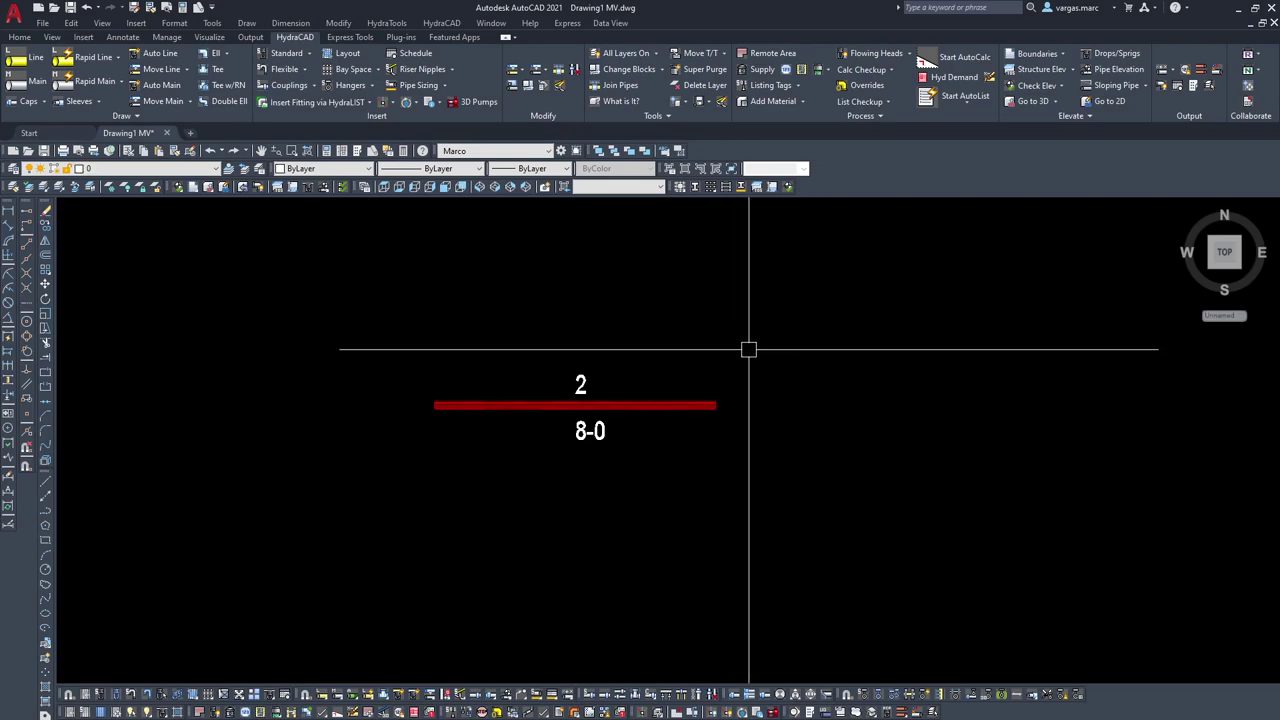
# Step: Copy the red pipe with its labels to the open area just above the two flanged pipes beside the plan
pyautogui.scroll(-5, 750, 351)
pyautogui.click(840, 315)
pyautogui.click(693, 437)
pyautogui.write('co')
pyautogui.press('space')
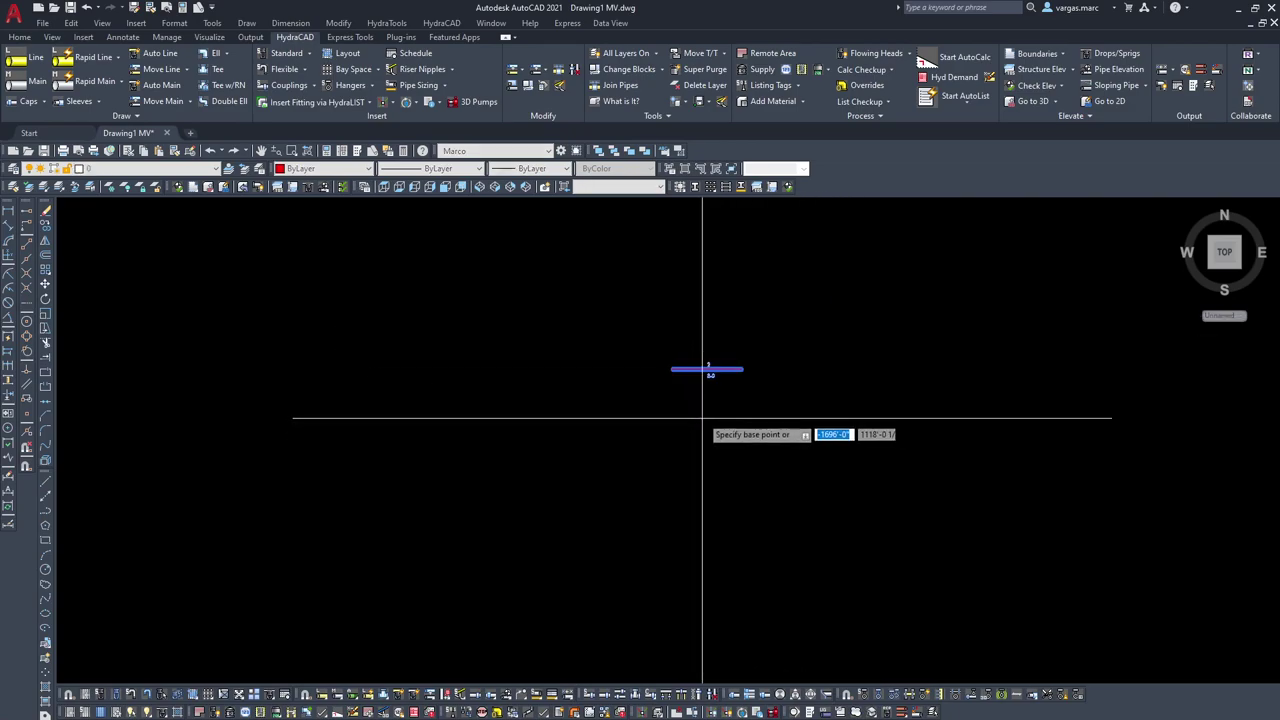
pyautogui.click(711, 358)
pyautogui.scroll(-4, 831, 448)
pyautogui.moveTo(831, 448); pyautogui.dragTo(680, 285, button='middle')
pyautogui.scroll(-4, 766, 384)
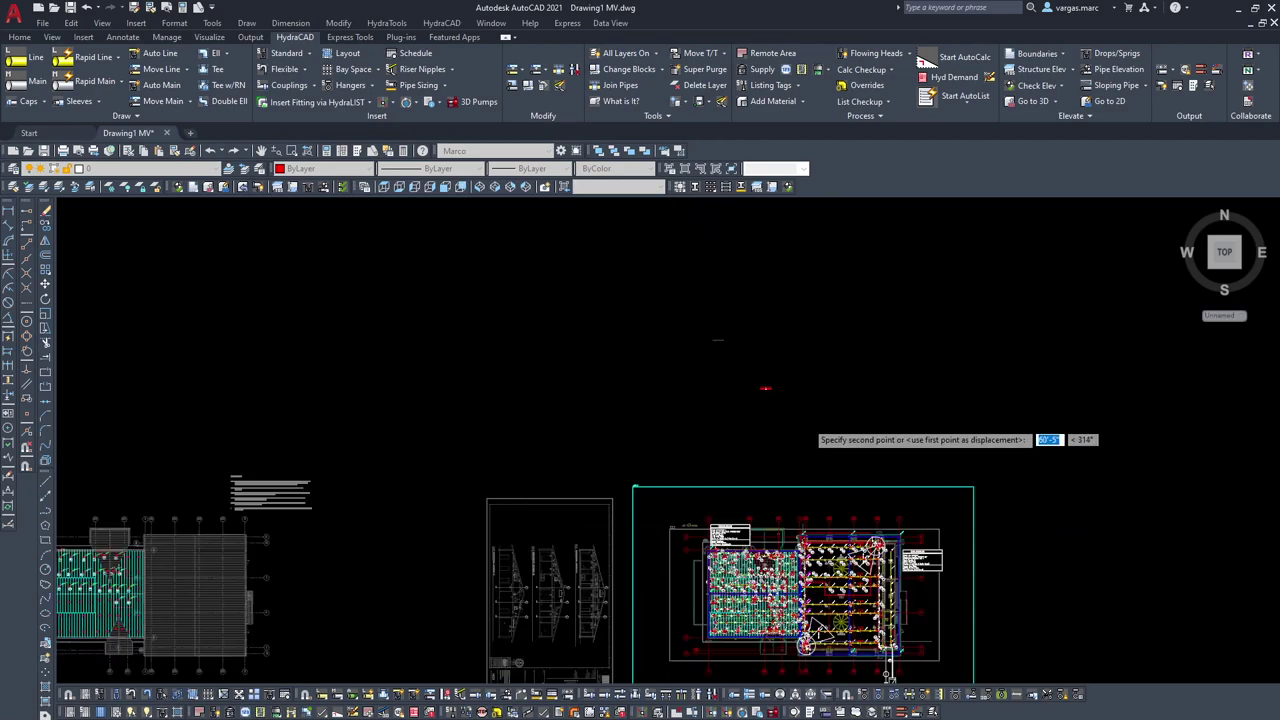
pyautogui.moveTo(953, 485); pyautogui.dragTo(645, 274, button='middle')
pyautogui.scroll(4, 750, 499)
pyautogui.scroll(5, 707, 481)
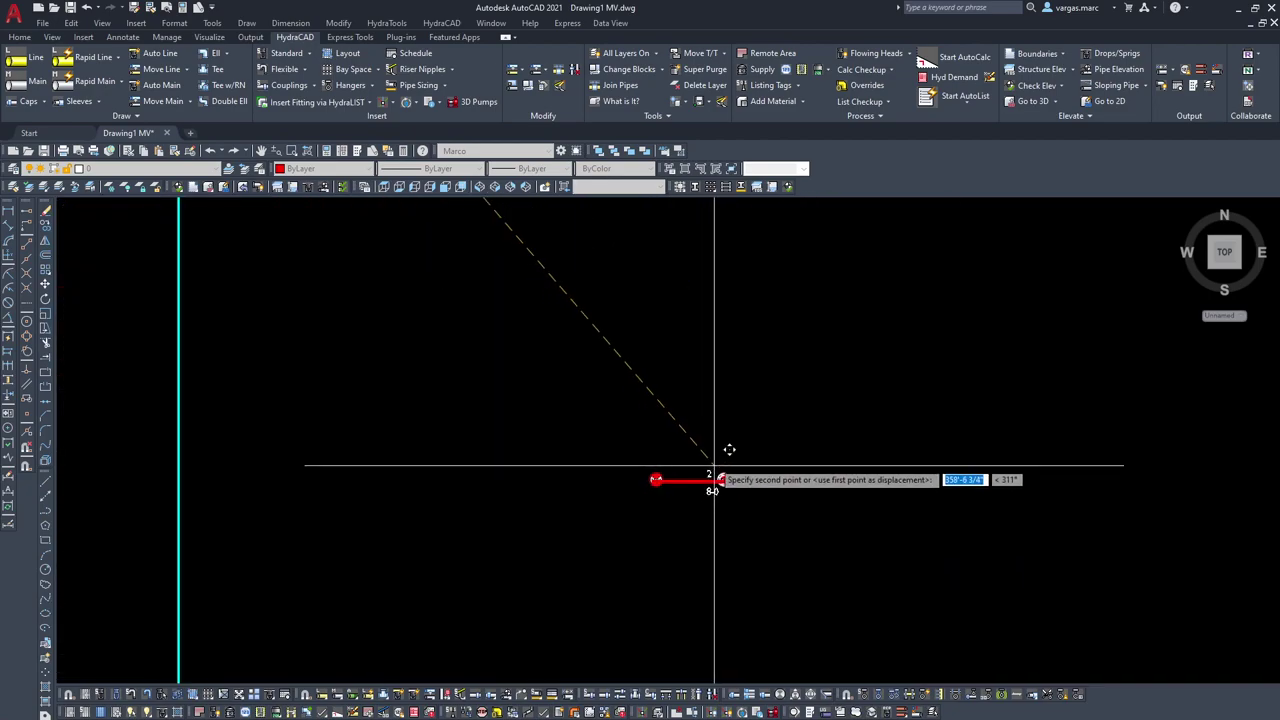
pyautogui.click(696, 342)
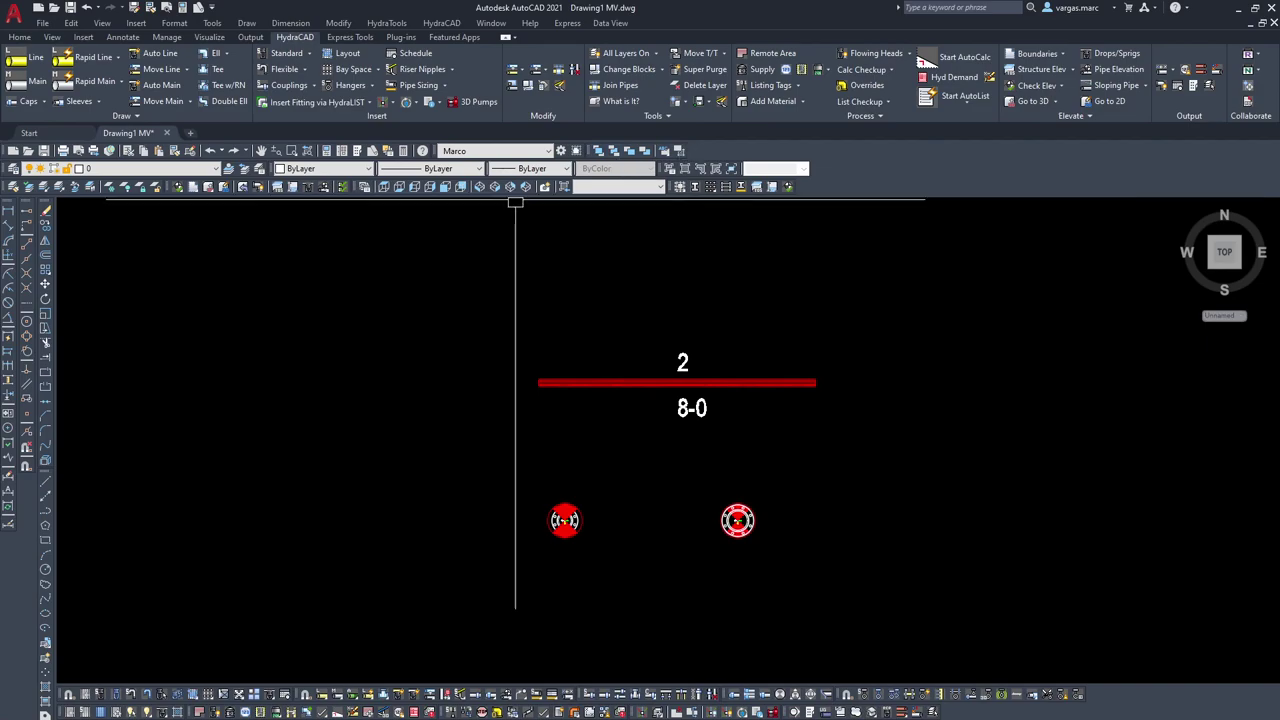
# Step: Switch to the SW Isometric view and move the copied red pipe closer to the two flanged pipes
pyautogui.click(480, 187)
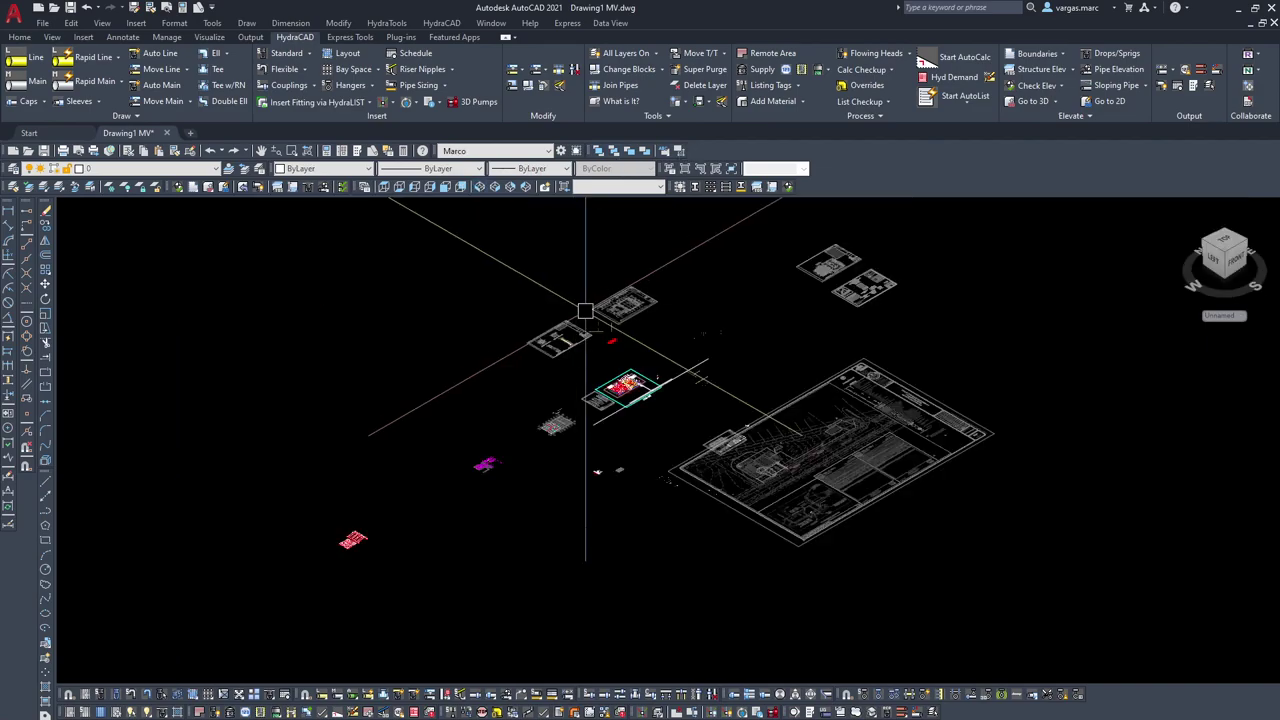
pyautogui.scroll(8, 687, 341)
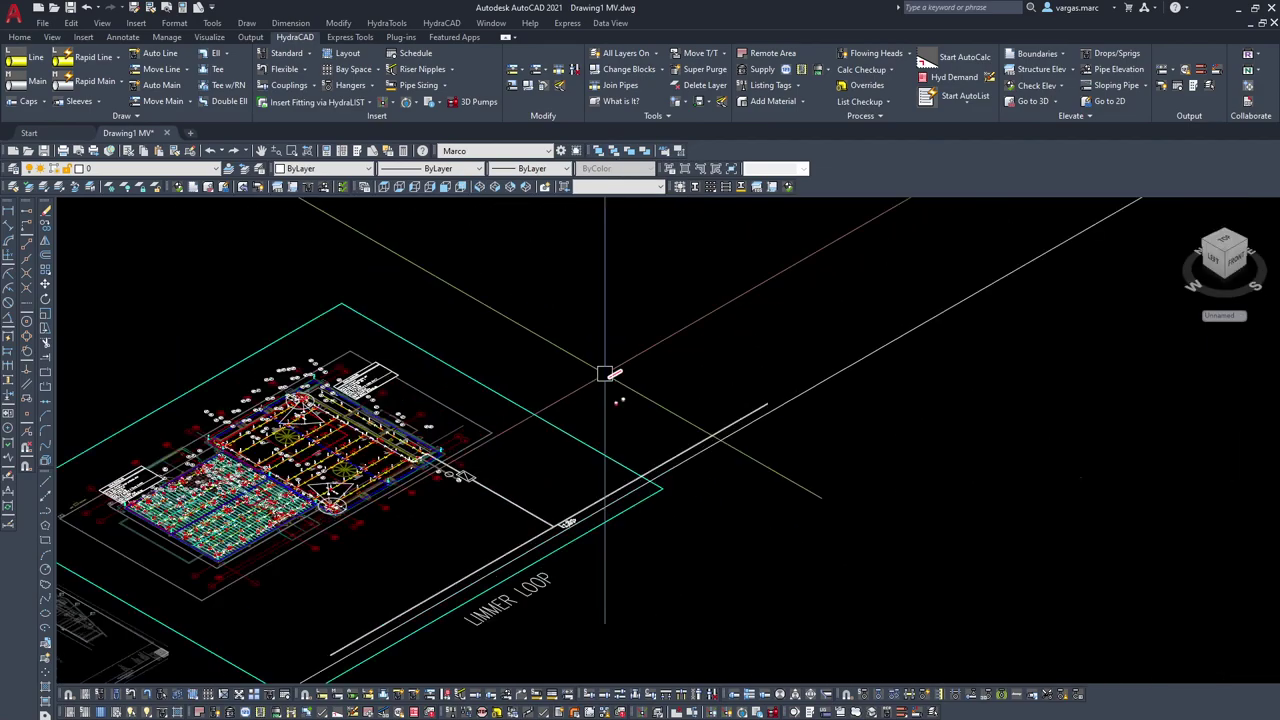
pyautogui.scroll(3, 632, 404)
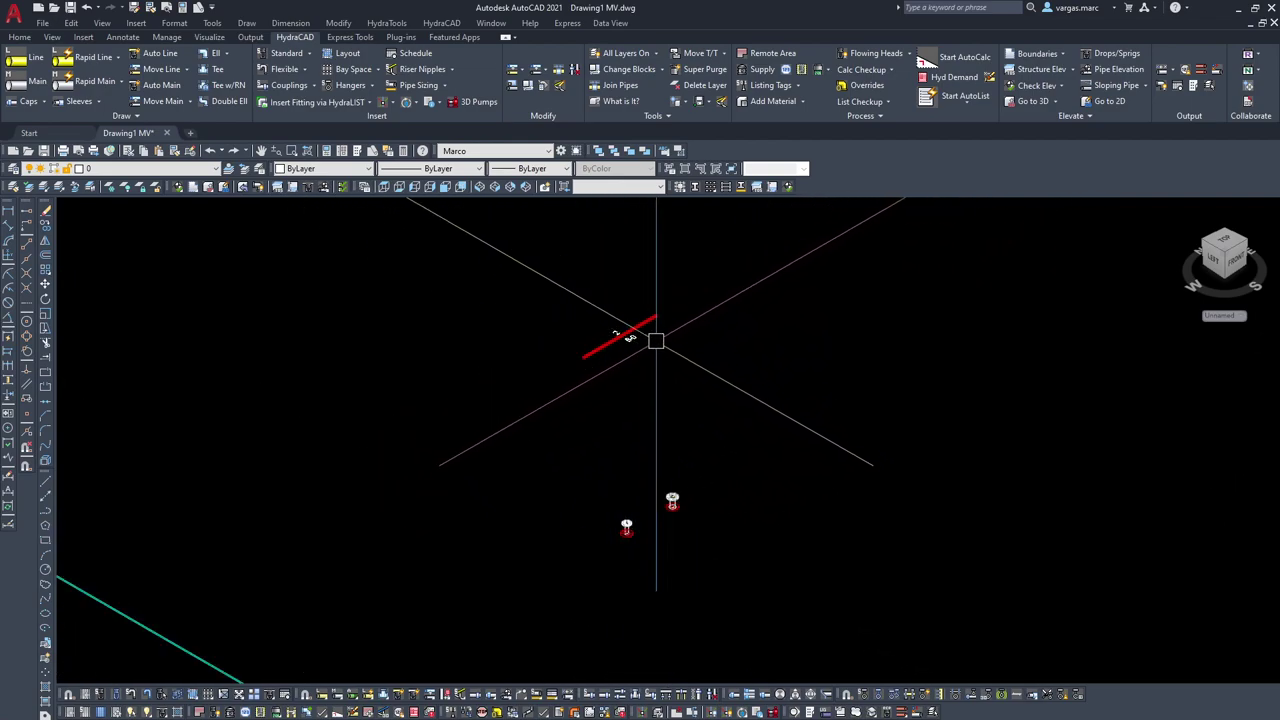
pyautogui.scroll(4, 551, 386)
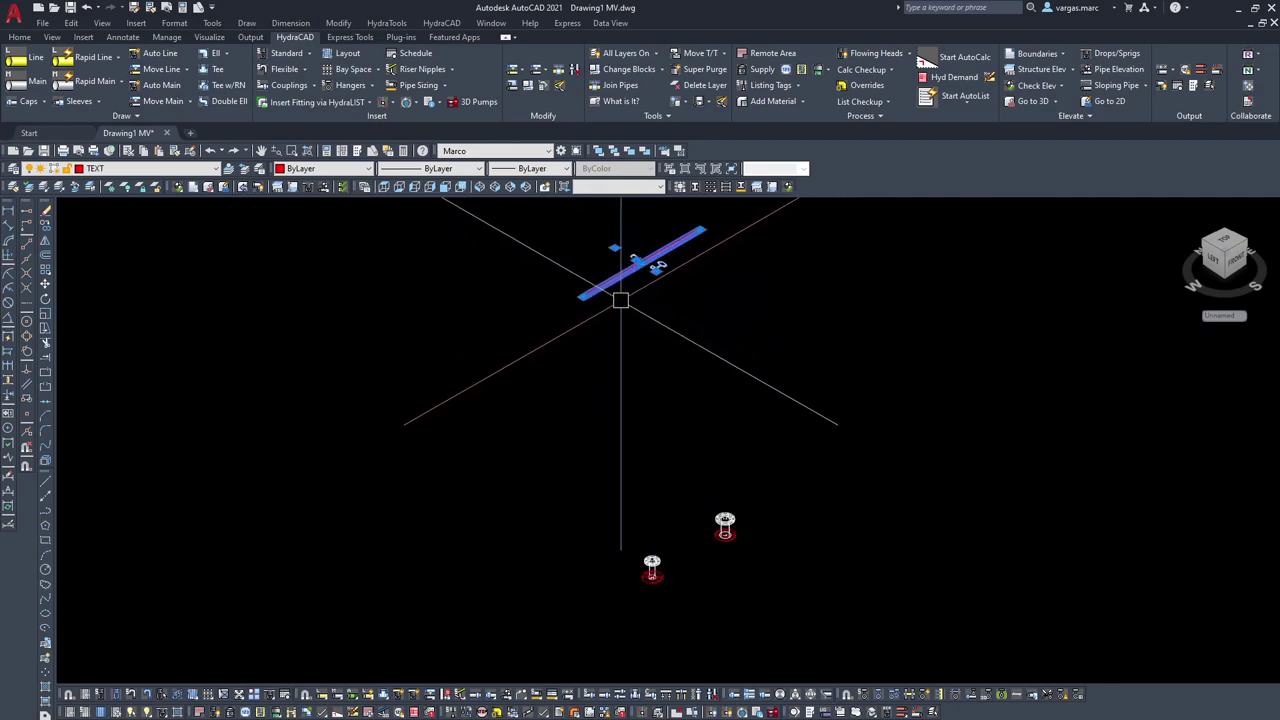
pyautogui.write('m')
pyautogui.press('space')
pyautogui.click(682, 288)
pyautogui.click(636, 390)
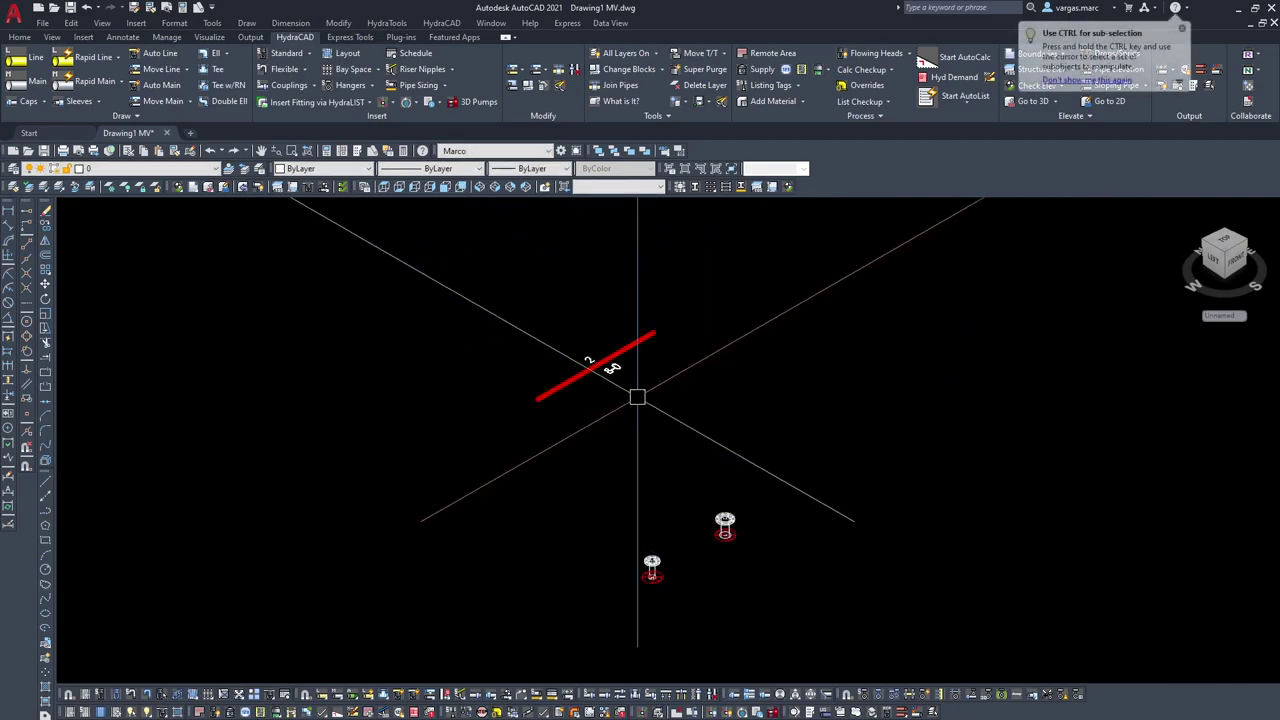
# Step: Stretch one end of the red pipe along the 180° direction with Ortho to a length of about 13'-9½"
pyautogui.scroll(2, 590, 365)
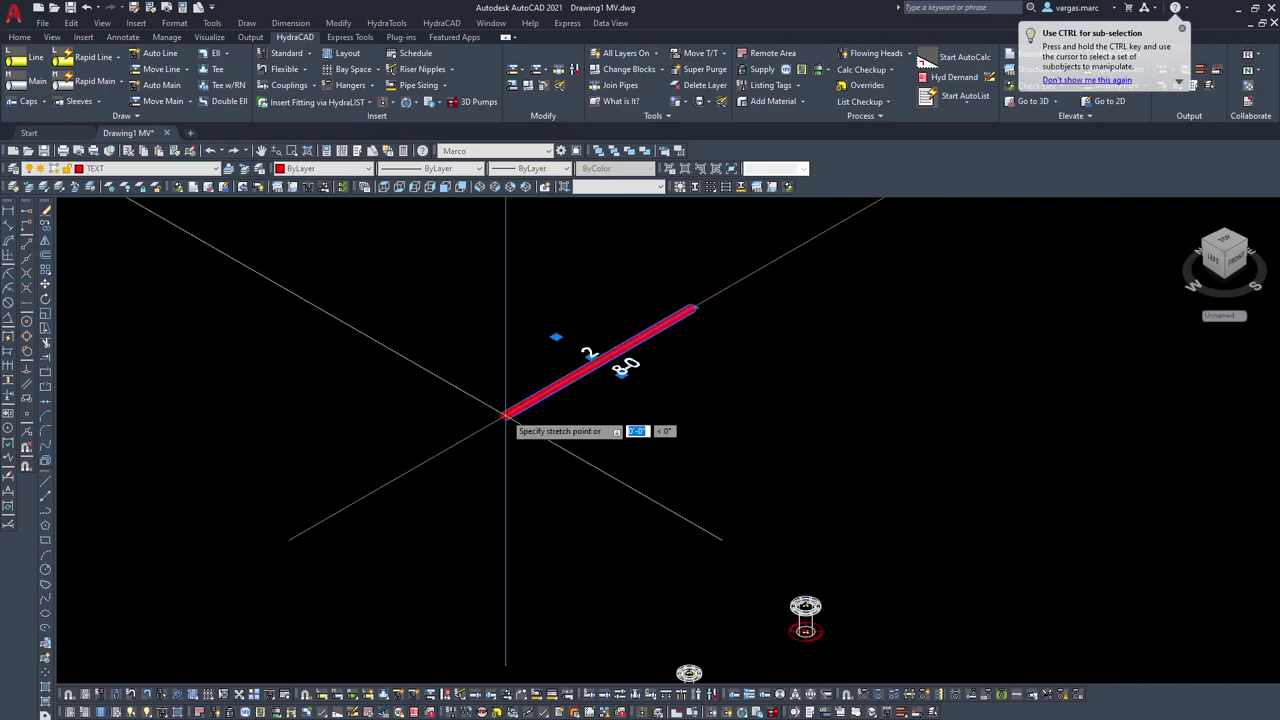
pyautogui.press('F8')
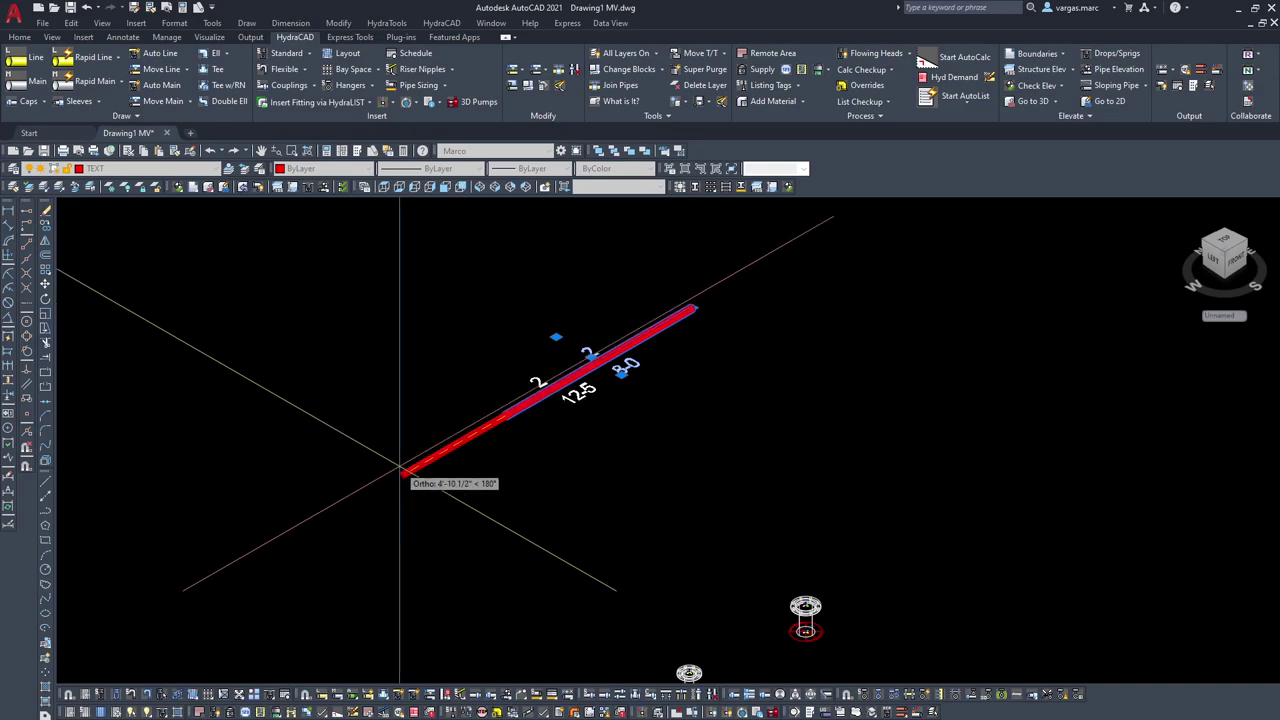
pyautogui.click(368, 493)
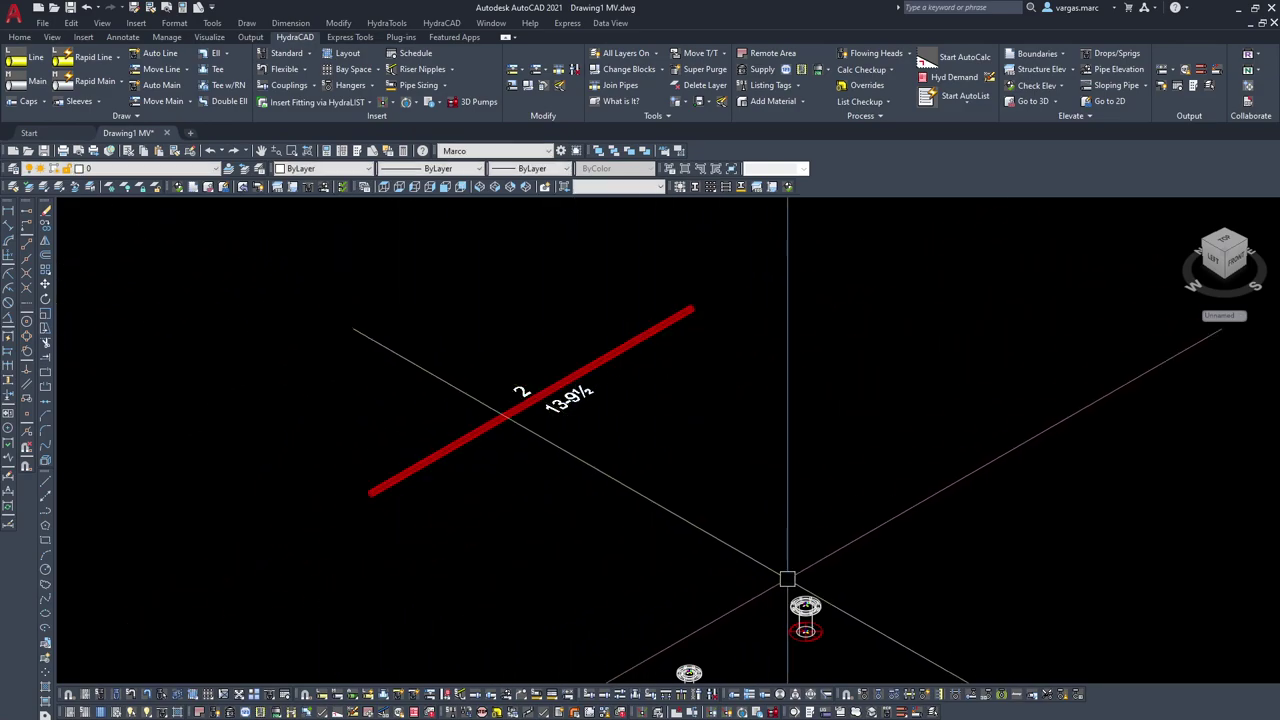
# Step: Copy the CONST3D direction marker from the top of the flanged pipe to the empty space near the red pipe
pyautogui.scroll(3, 815, 622)
pyautogui.click(826, 552)
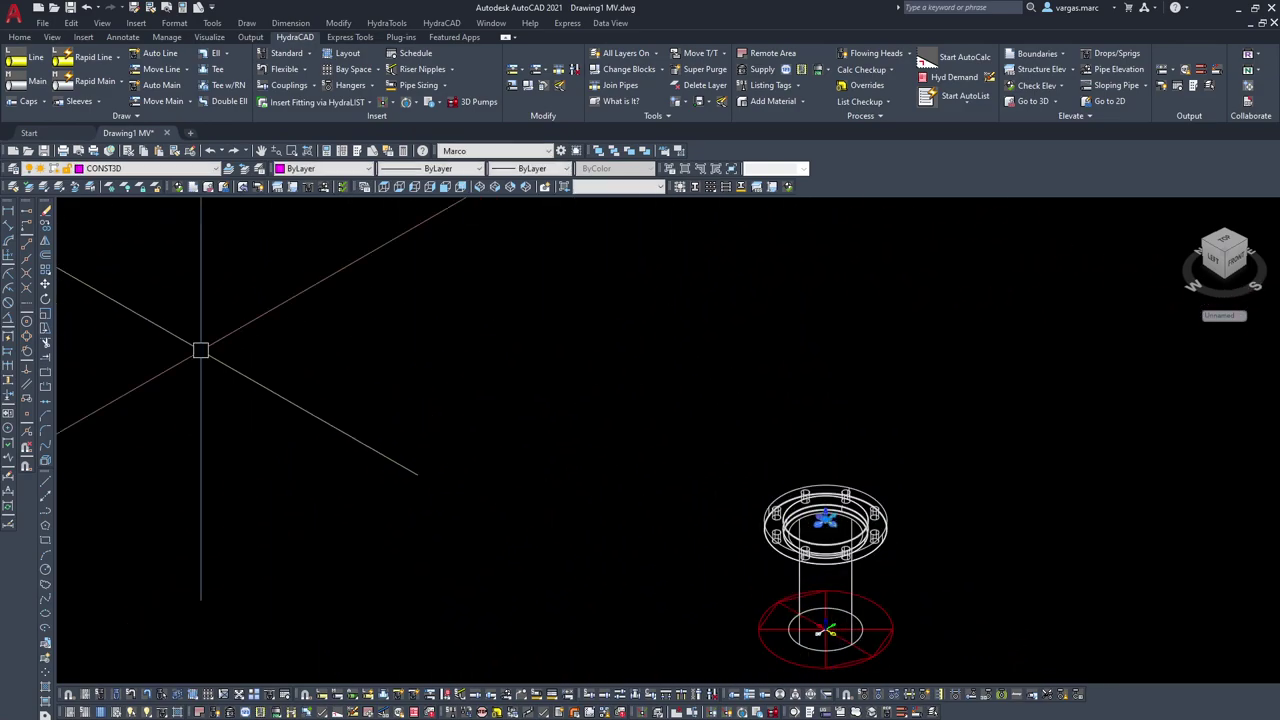
pyautogui.click(45, 226)
pyautogui.click(808, 510)
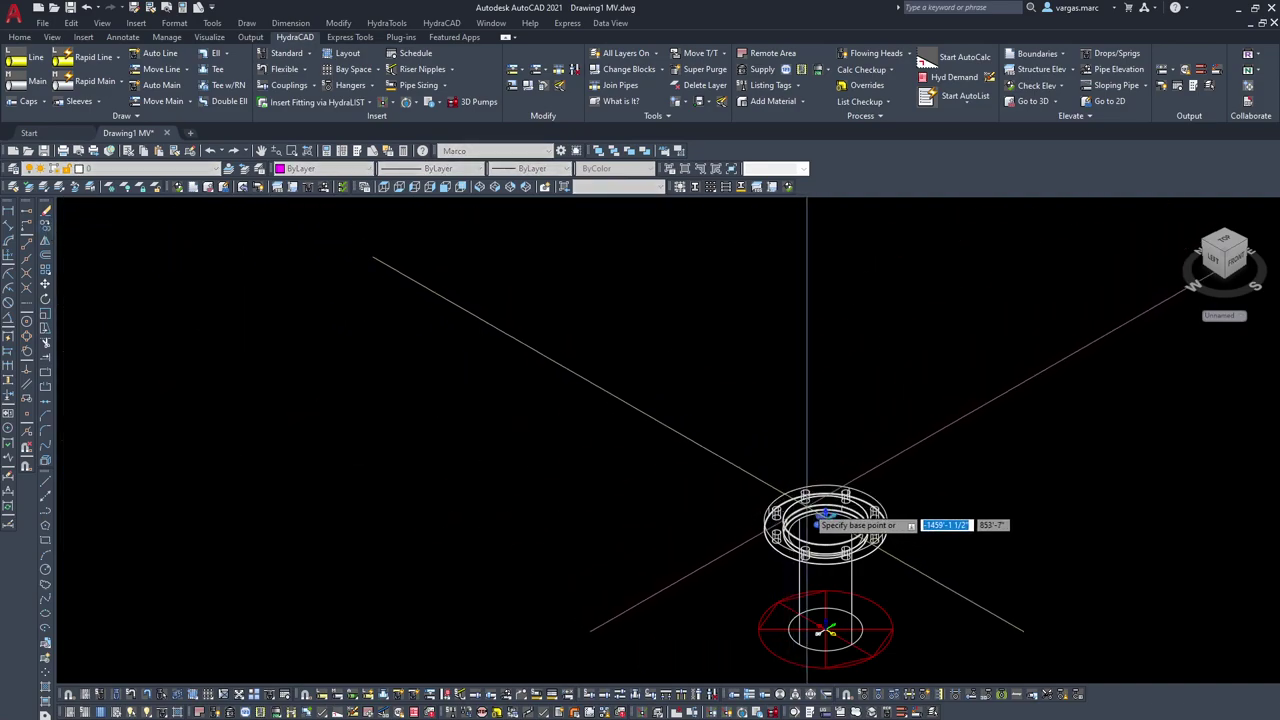
pyautogui.click(396, 329)
pyautogui.press('Escape')
# Step: Move the copied CONST3D direction marker onto the stretched end of the red pipe using the Endpoint snap
pyautogui.click(463, 311)
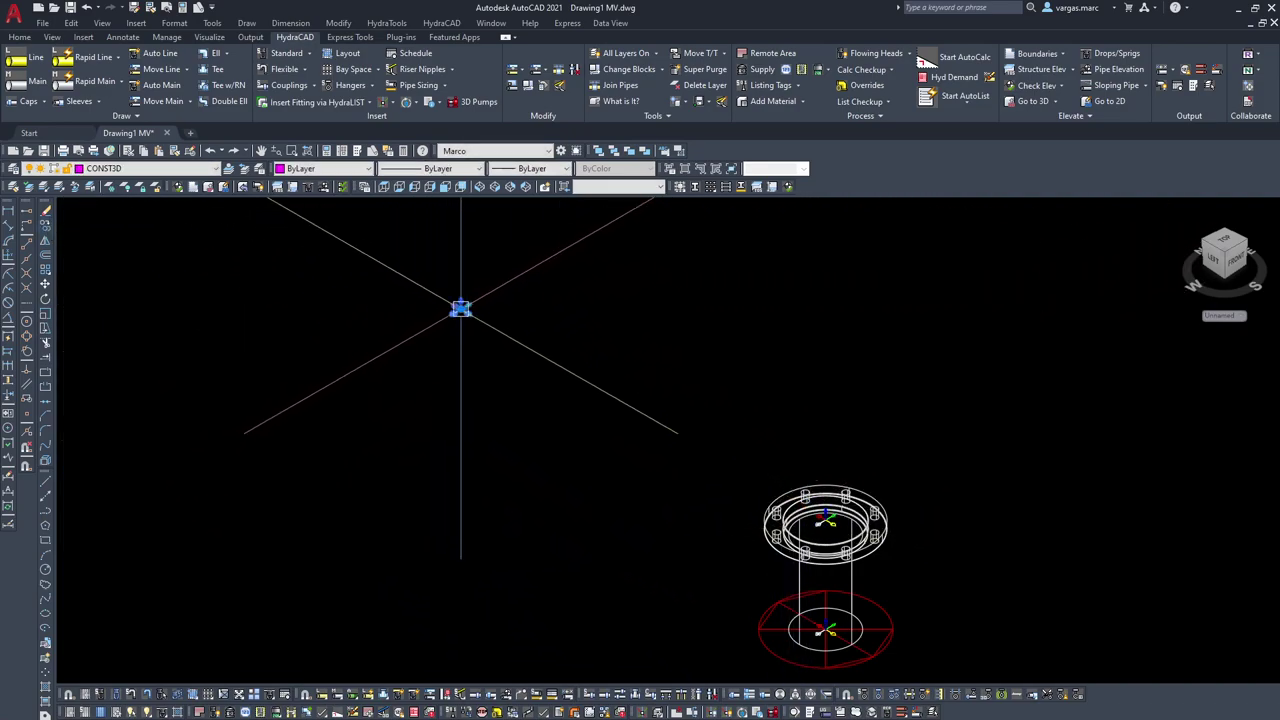
pyautogui.click(461, 309)
pyautogui.scroll(-4, 436, 314)
pyautogui.moveTo(431, 311); pyautogui.dragTo(720, 540, button='middle')
pyautogui.keyDown('shift'); pyautogui.rightClick(182, 480); pyautogui.keyUp('shift')
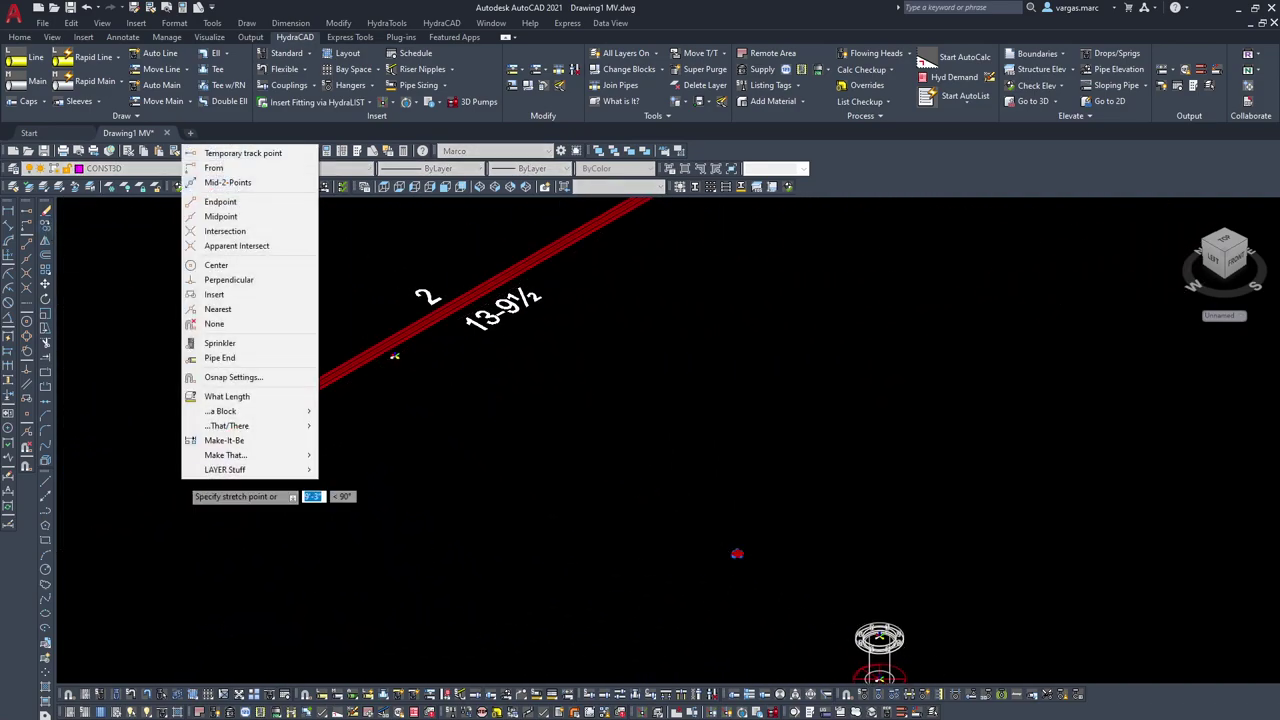
pyautogui.press('e')
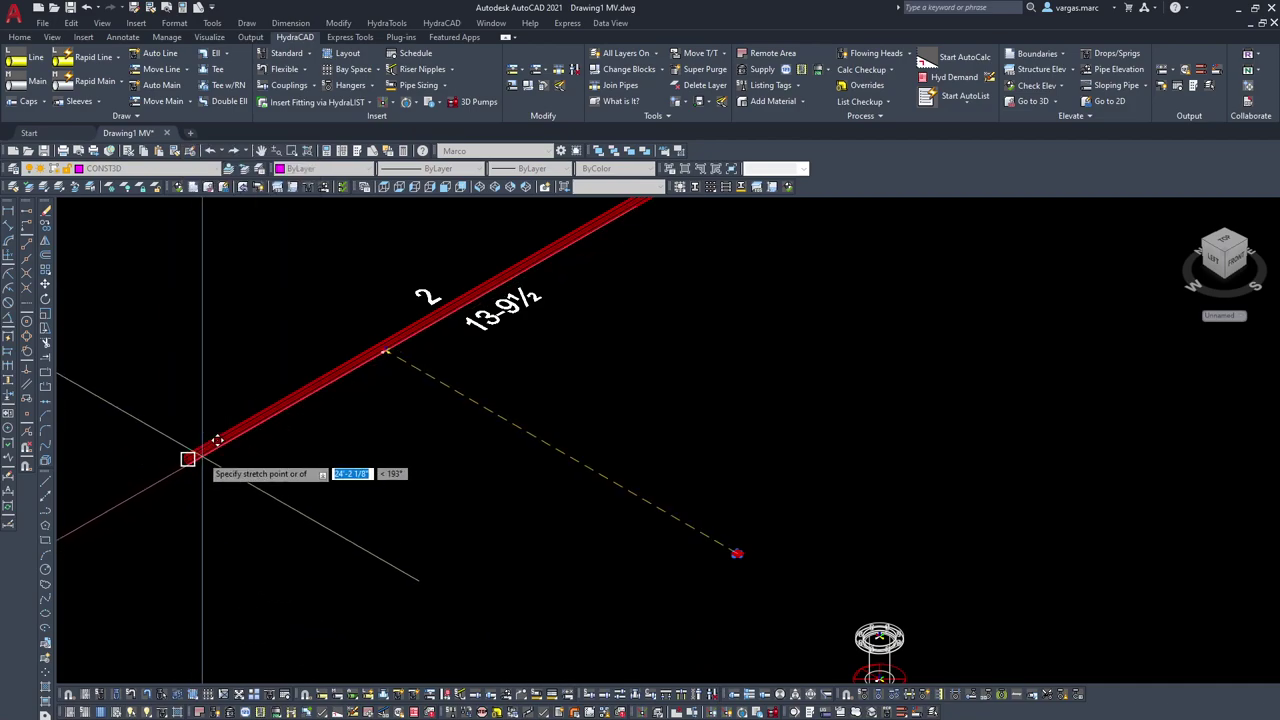
pyautogui.moveTo(210, 466); pyautogui.dragTo(349, 490, button='middle')
pyautogui.scroll(4, 349, 490)
pyautogui.scroll(-4, 283, 434)
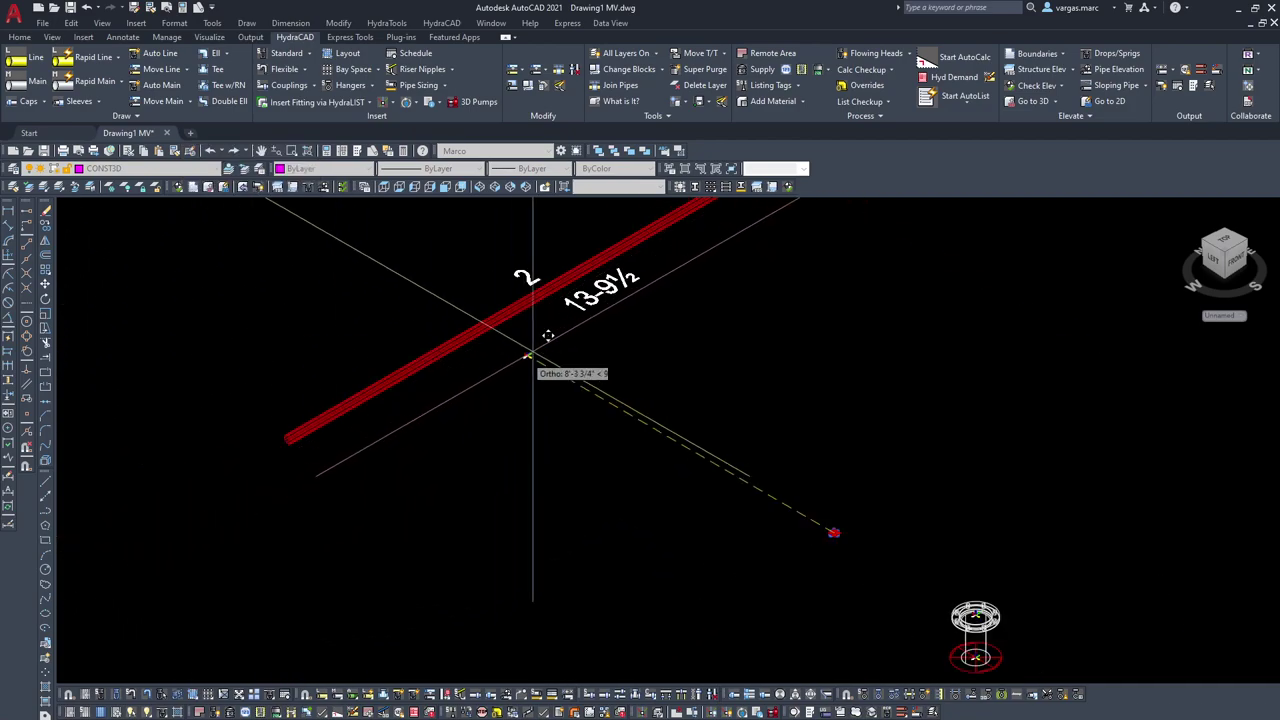
pyautogui.moveTo(523, 358); pyautogui.dragTo(462, 526, button='middle')
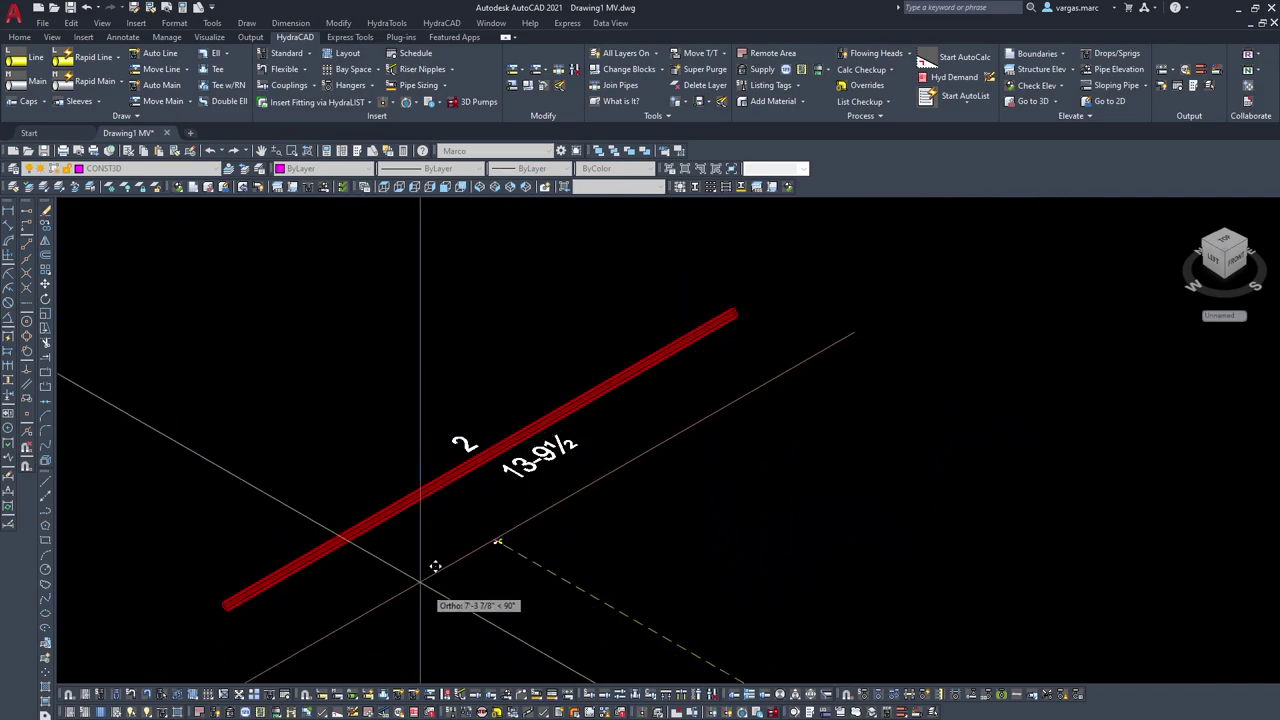
pyautogui.moveTo(380, 594); pyautogui.dragTo(551, 503, button='middle')
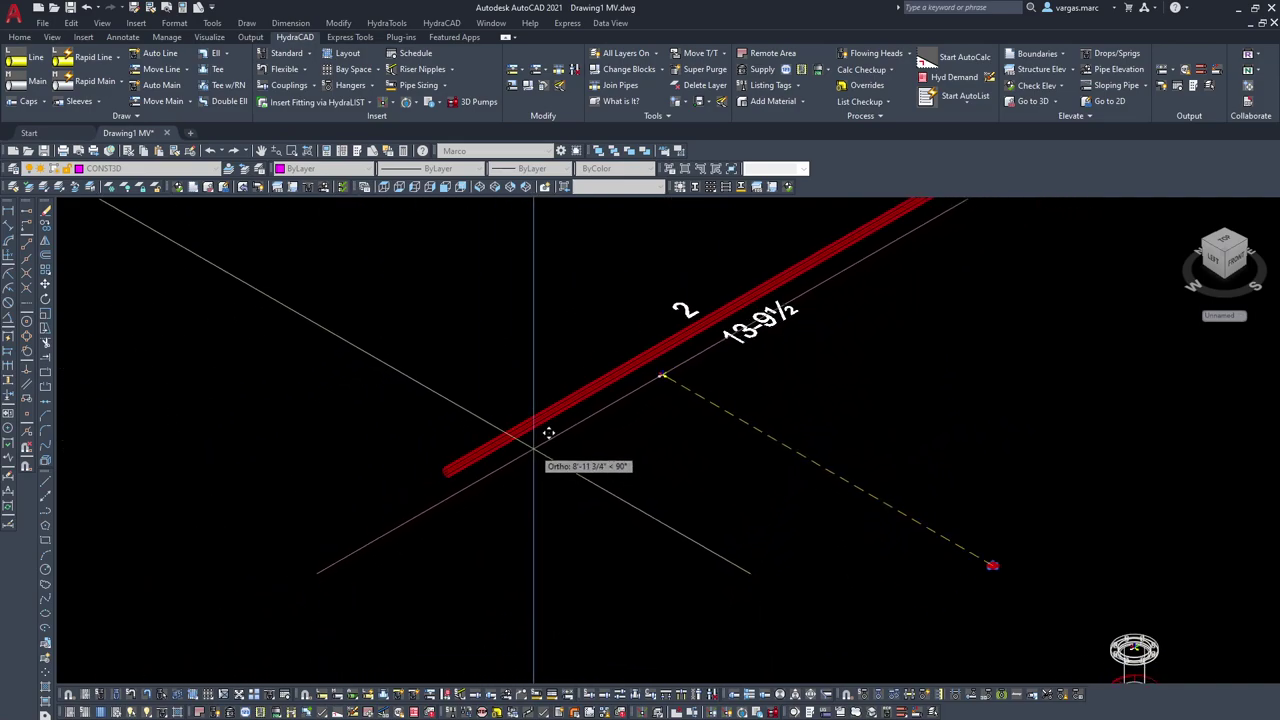
pyautogui.press('Escape')
pyautogui.press('Escape')
pyautogui.scroll(7, 443, 464)
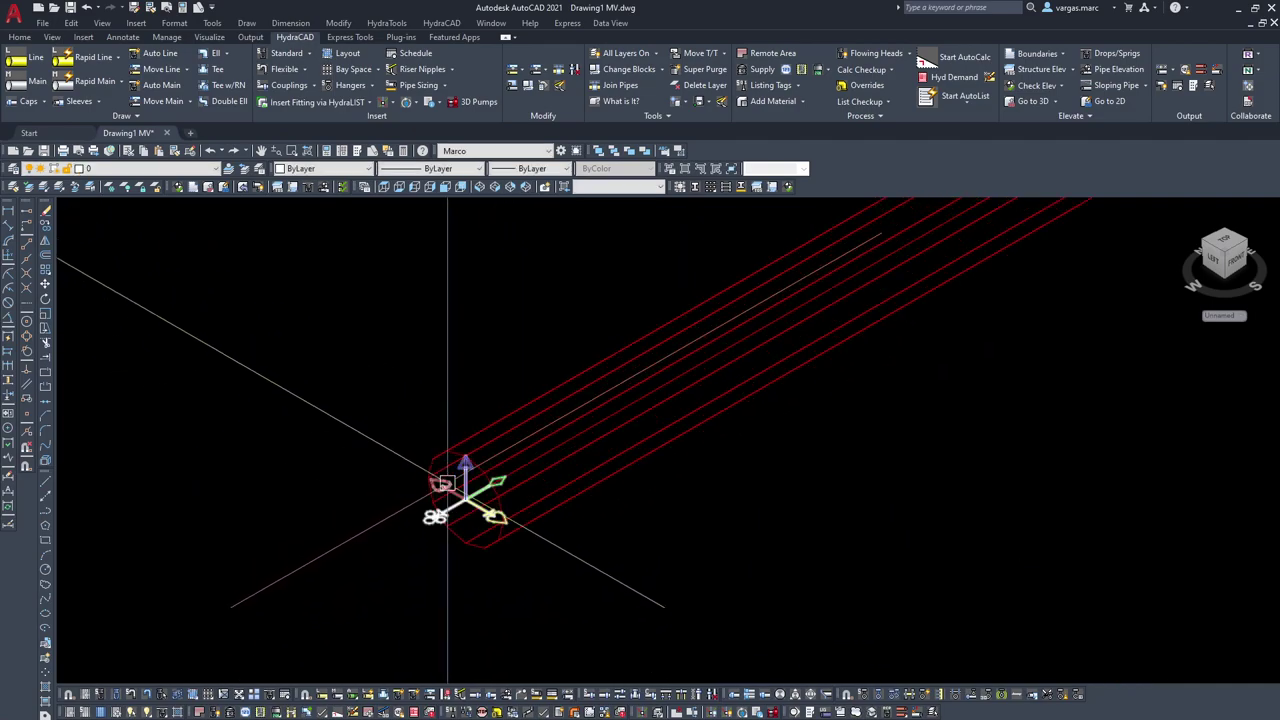
pyautogui.keyDown('shift'); pyautogui.moveTo(456, 478); pyautogui.dragTo(515, 484, button='middle'); pyautogui.keyUp('shift')
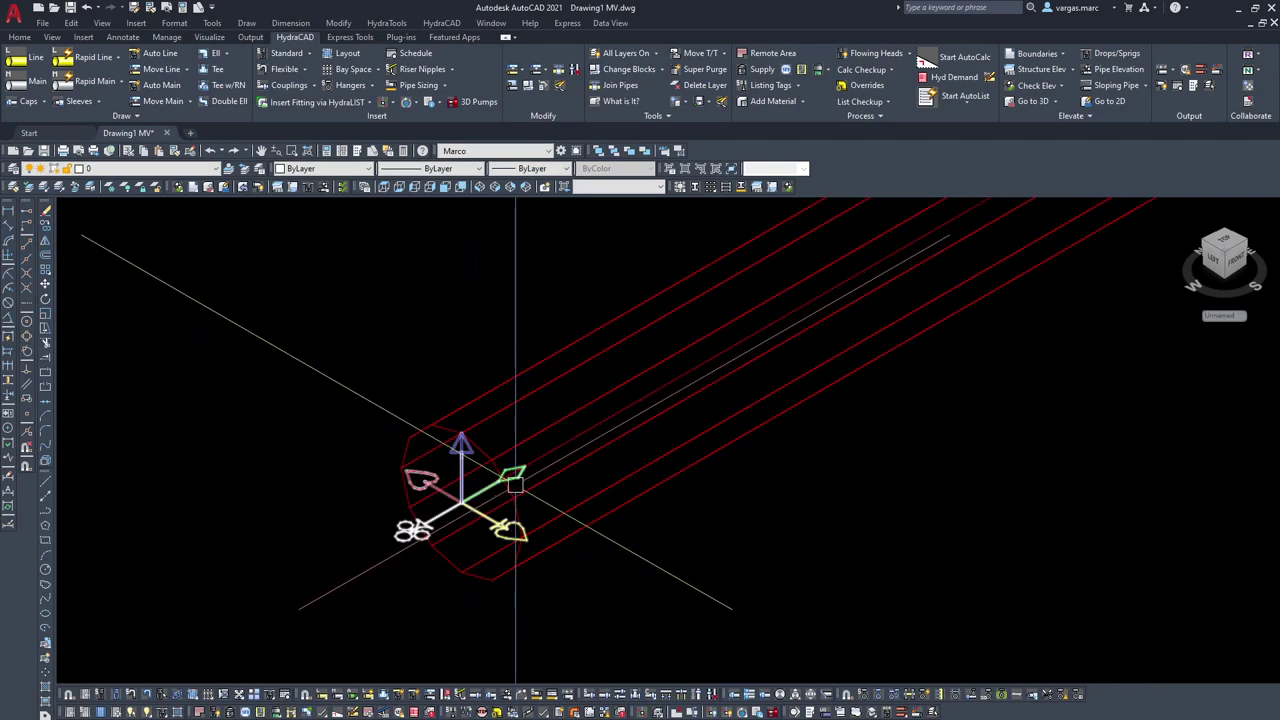
# Step: Reorient the view and coordinate system to the ski pole marker on the red pipe's end so the pipe stands upright
pyautogui.click(414, 102)
pyautogui.click(446, 150)
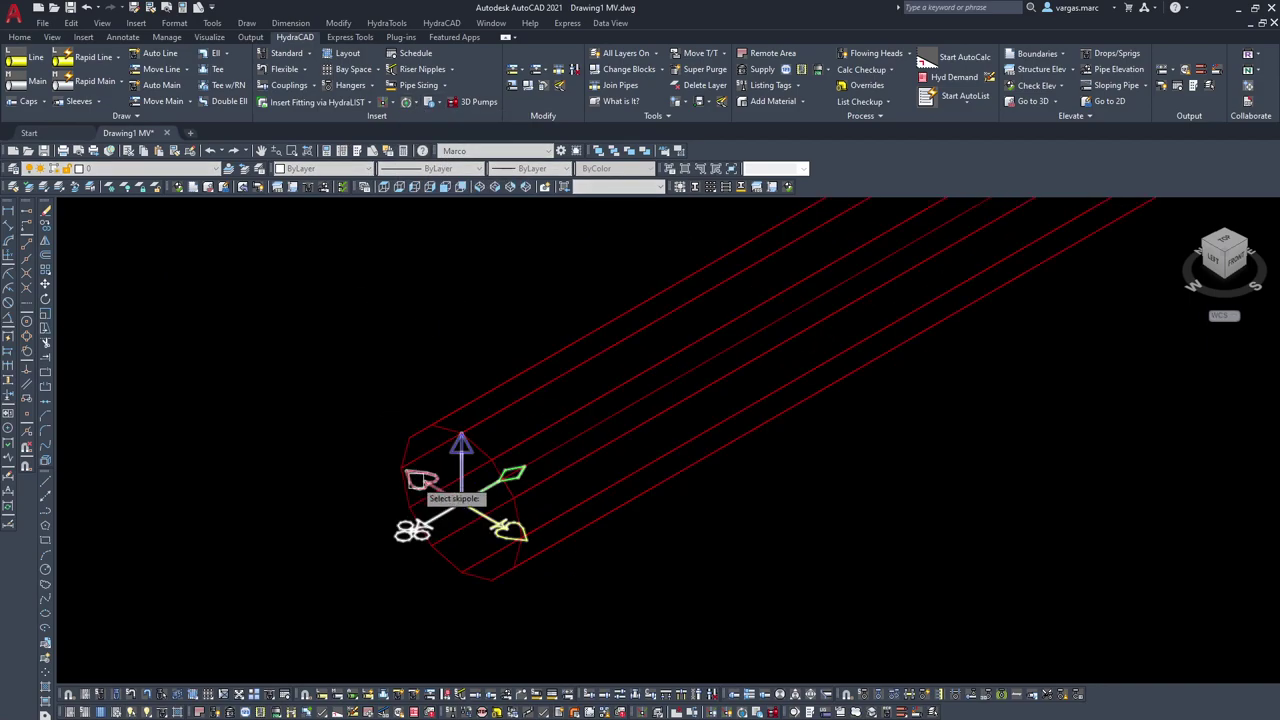
pyautogui.click(491, 379)
pyautogui.click(512, 358)
pyautogui.moveTo(556, 337); pyautogui.dragTo(527, 432, button='middle')
# Step: Move the red pipe together with its end marker close to the two flanged pipes
pyautogui.moveTo(531, 521); pyautogui.dragTo(417, 417)
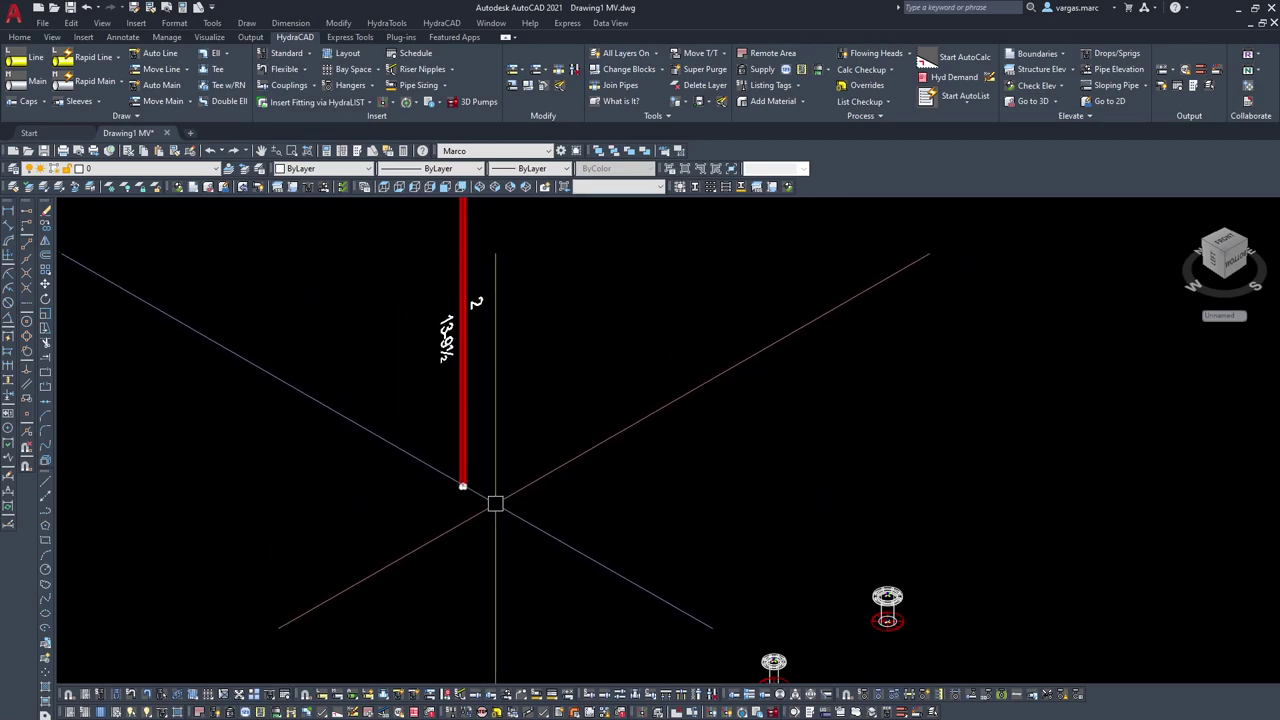
pyautogui.click(434, 436)
pyautogui.write('m')
pyautogui.press('space')
pyautogui.click(486, 478)
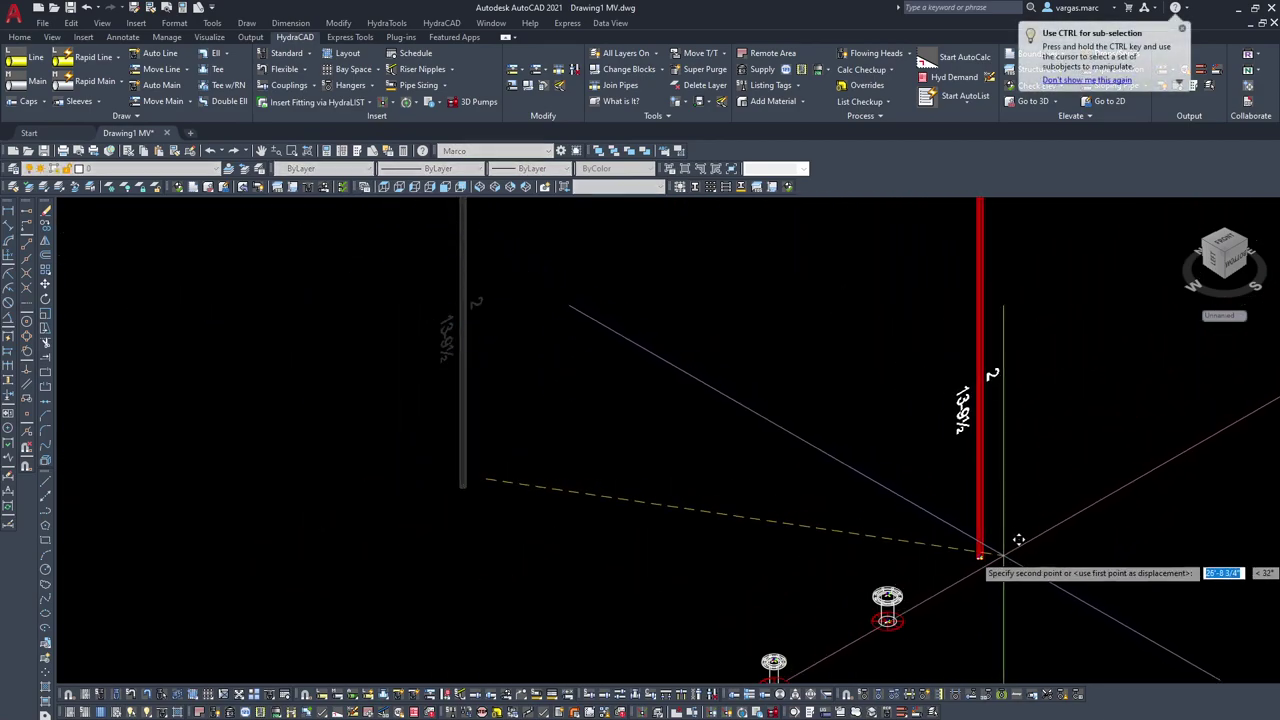
pyautogui.click(1003, 557)
# Step: Insert the 6" FRLK FLANGE-ADP #744 from the HydraLIST miscellaneous fittings onto the upper marker of the larger flanged pipe
pyautogui.scroll(4, 934, 597)
pyautogui.moveTo(923, 586); pyautogui.dragTo(763, 506, button='middle')
pyautogui.scroll(3, 763, 506)
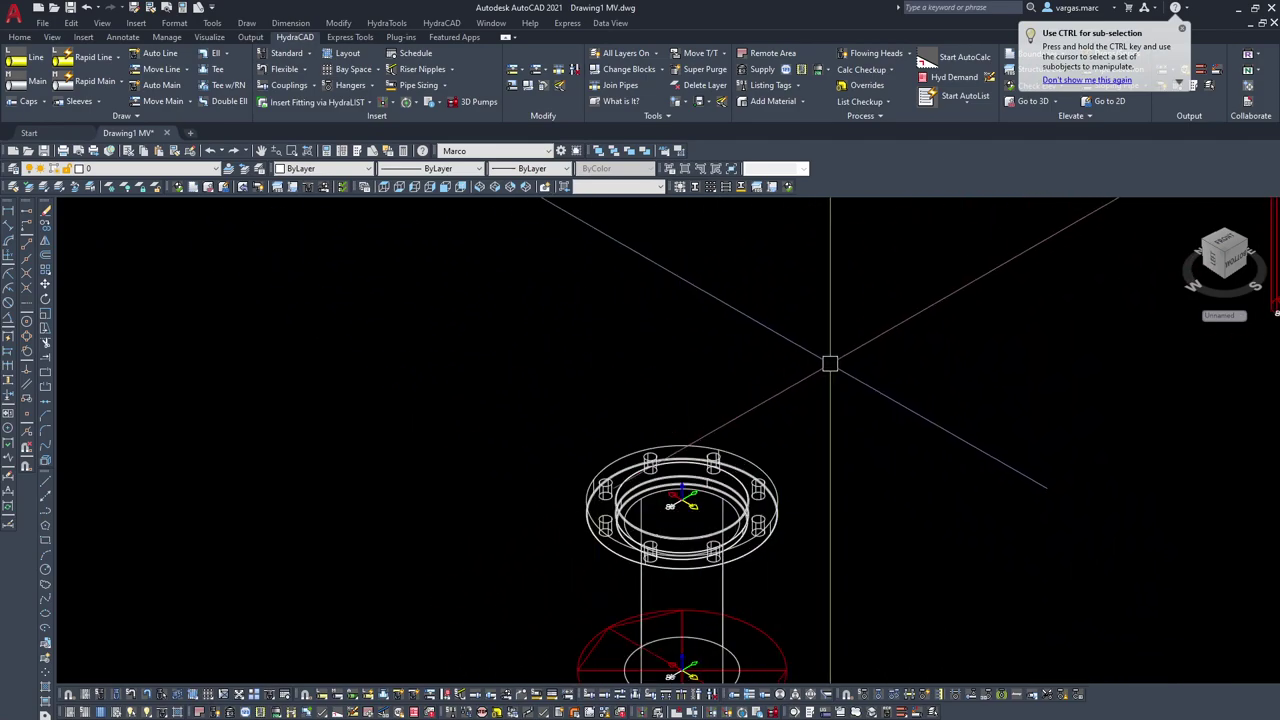
pyautogui.click(295, 104)
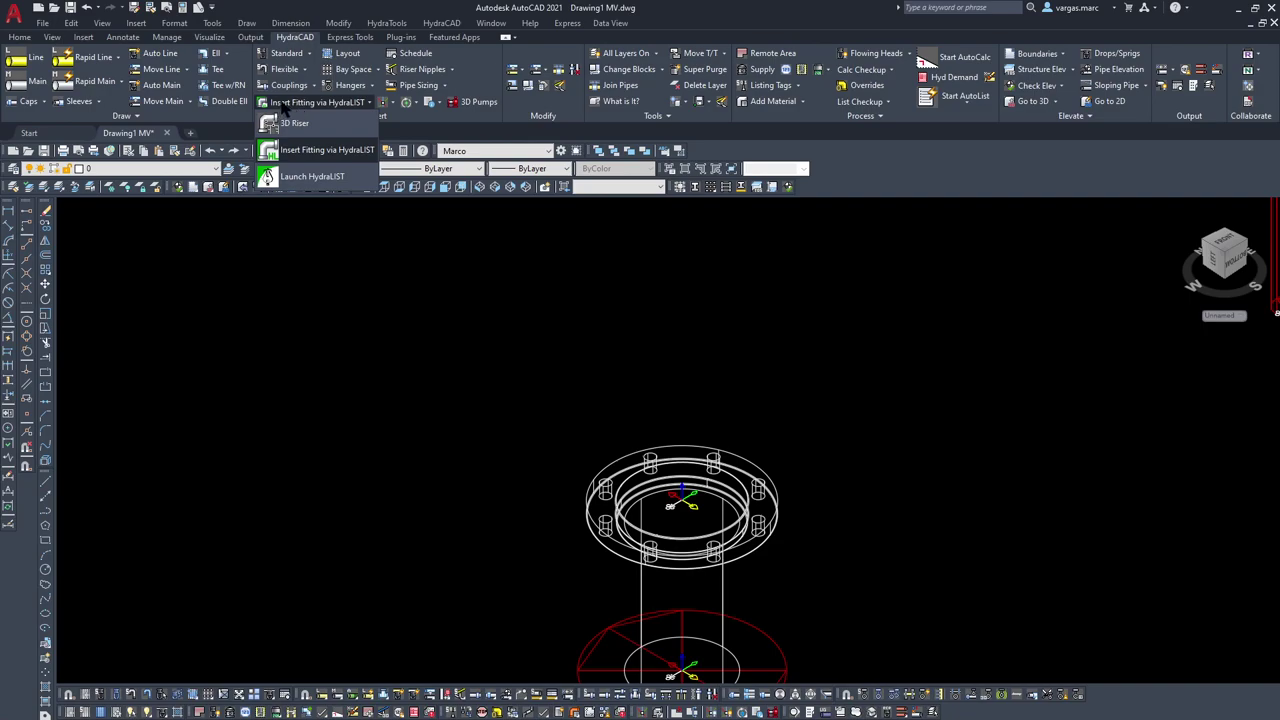
pyautogui.click(312, 157)
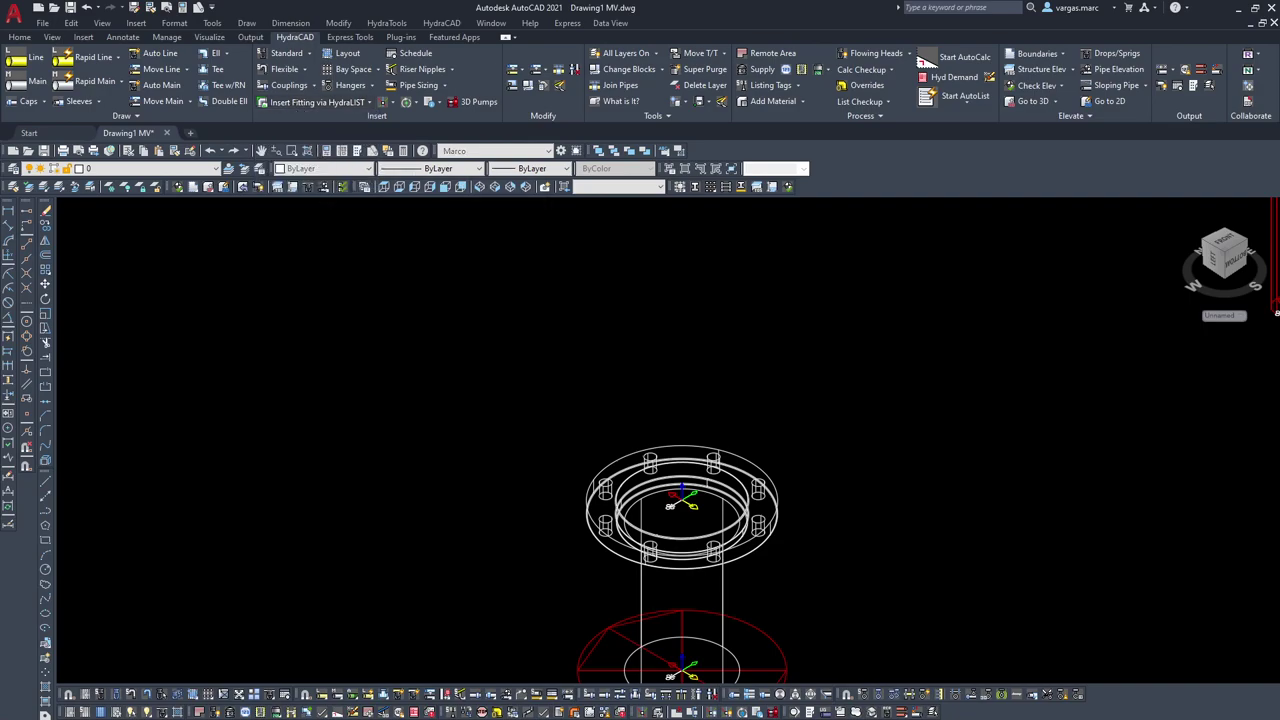
pyautogui.click(260, 178)
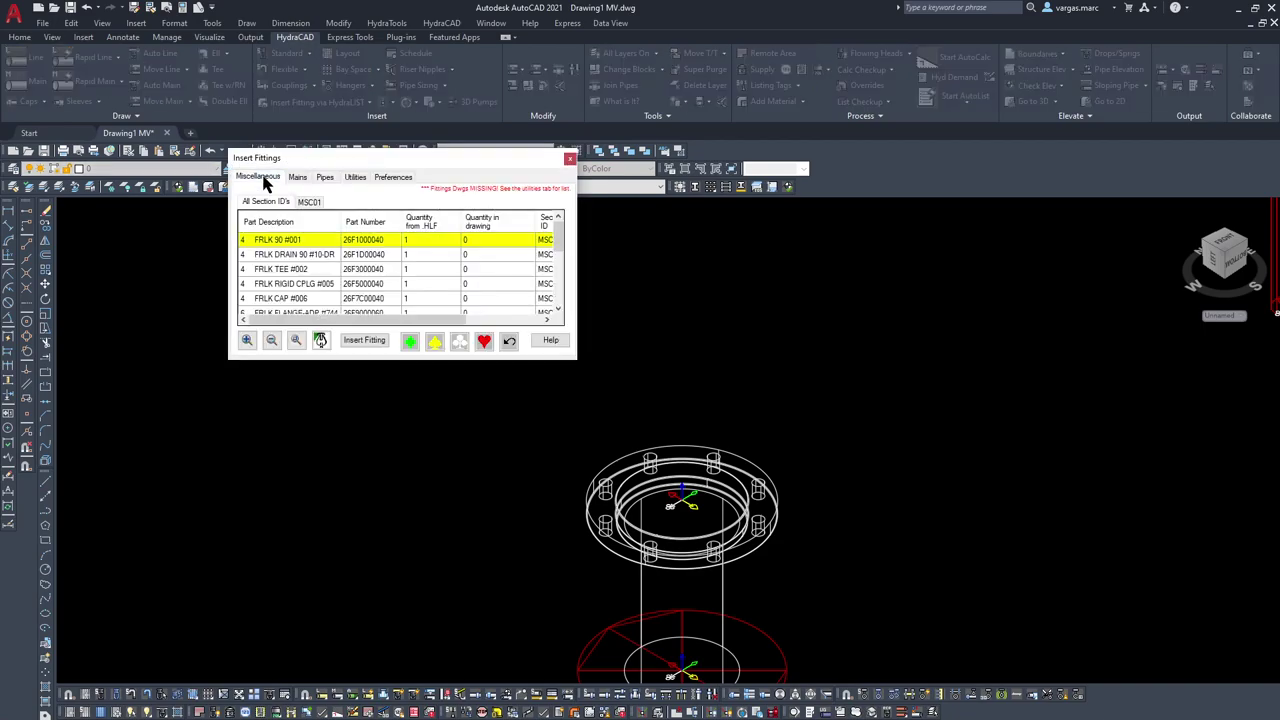
pyautogui.scroll(-5, 294, 258)
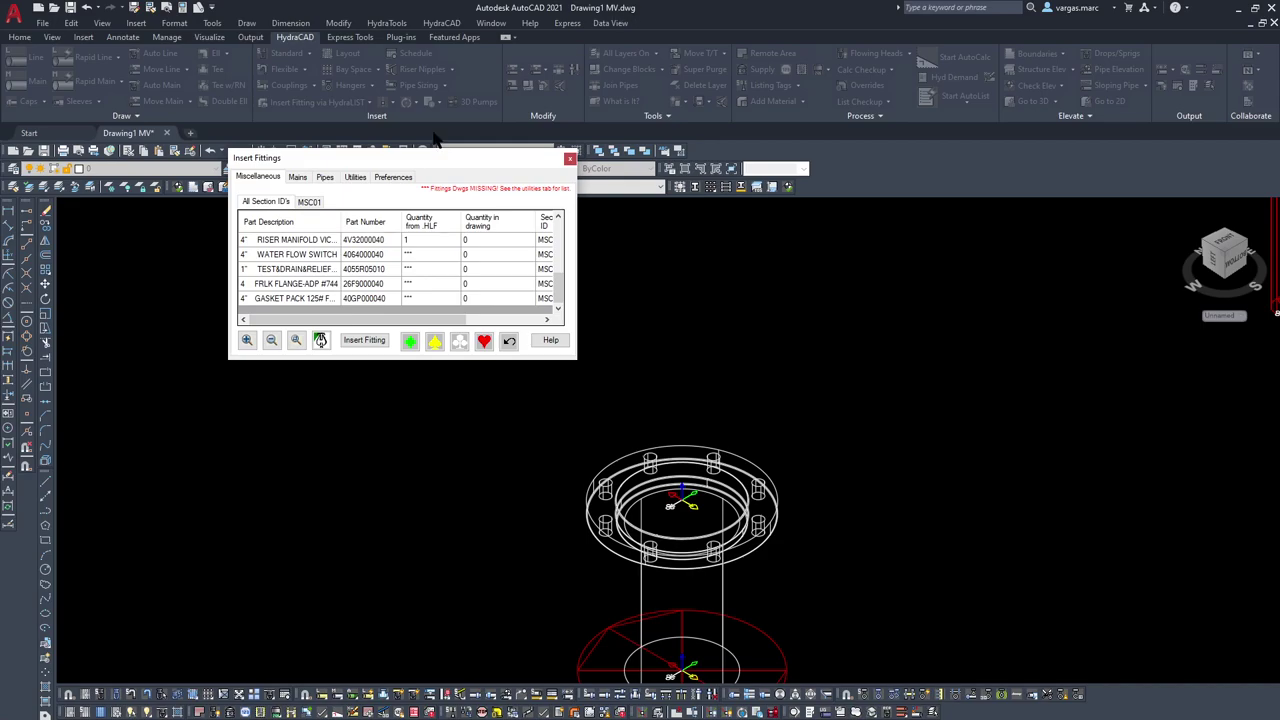
pyautogui.scroll(4, 306, 292)
pyautogui.scroll(-3, 290, 258)
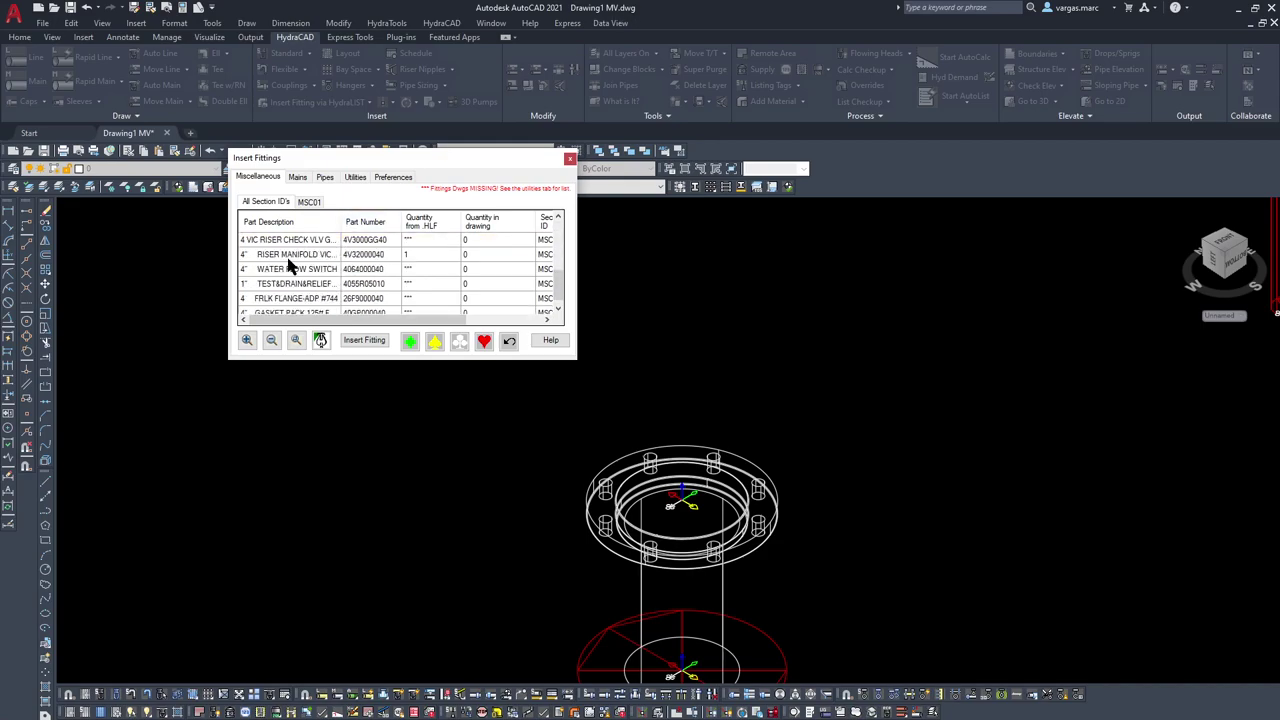
pyautogui.scroll(5, 290, 292)
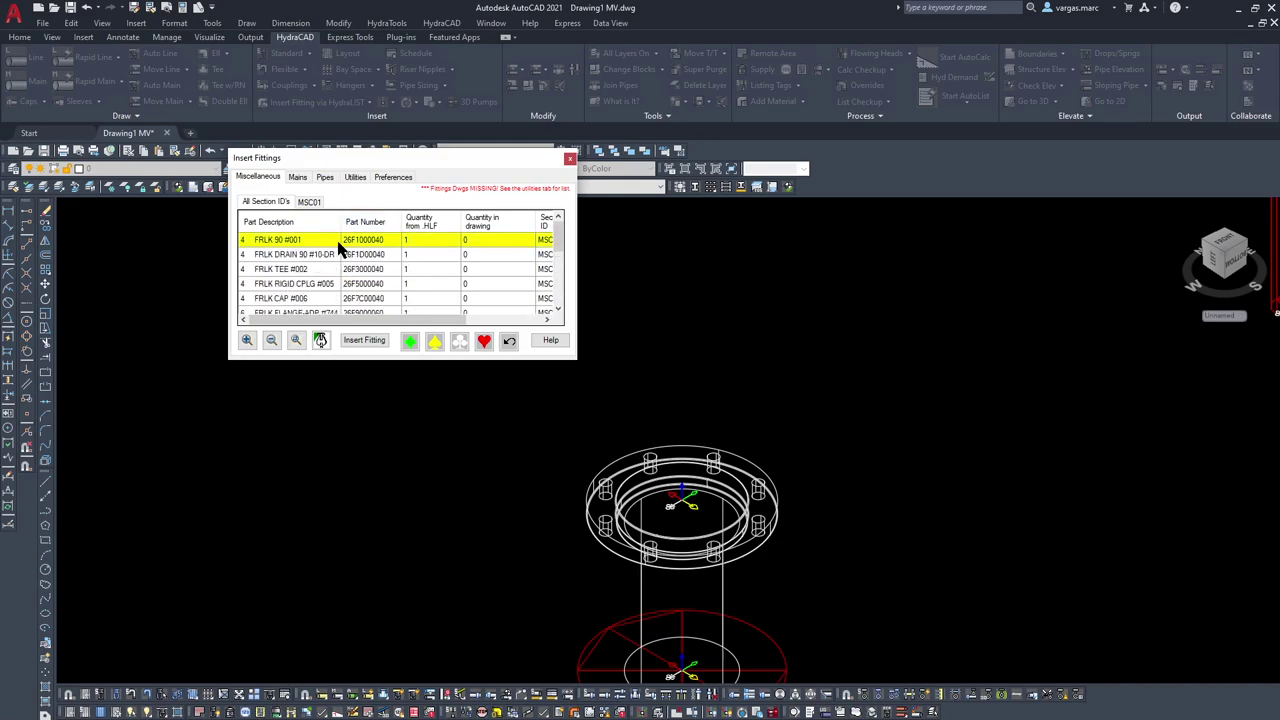
pyautogui.scroll(-5, 300, 270)
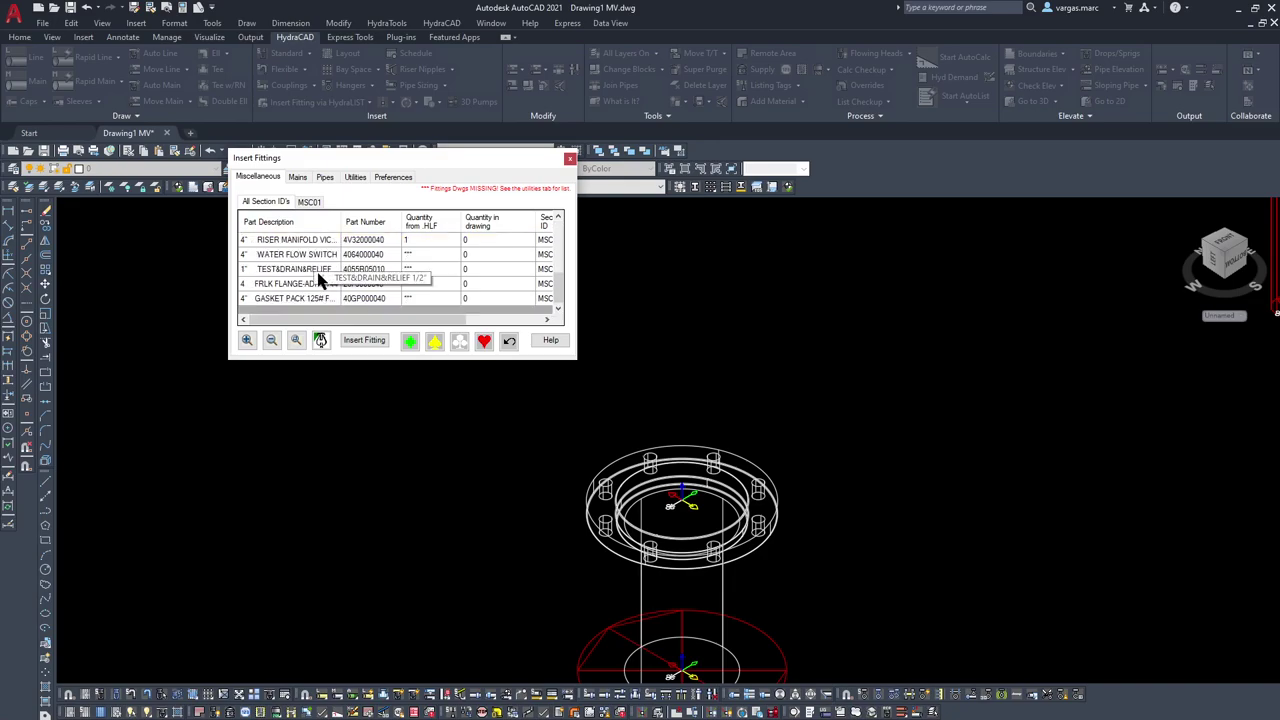
pyautogui.scroll(5, 318, 290)
pyautogui.scroll(-1, 320, 262)
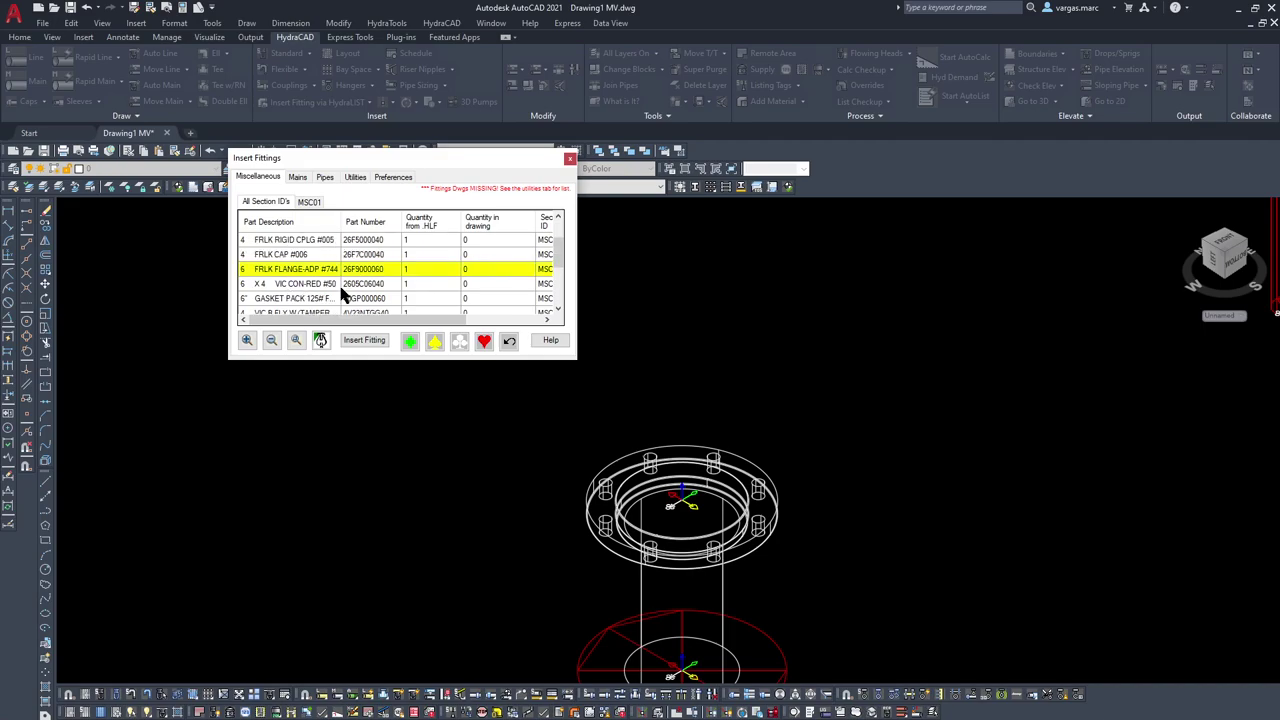
pyautogui.click(362, 341)
pyautogui.click(162, 151)
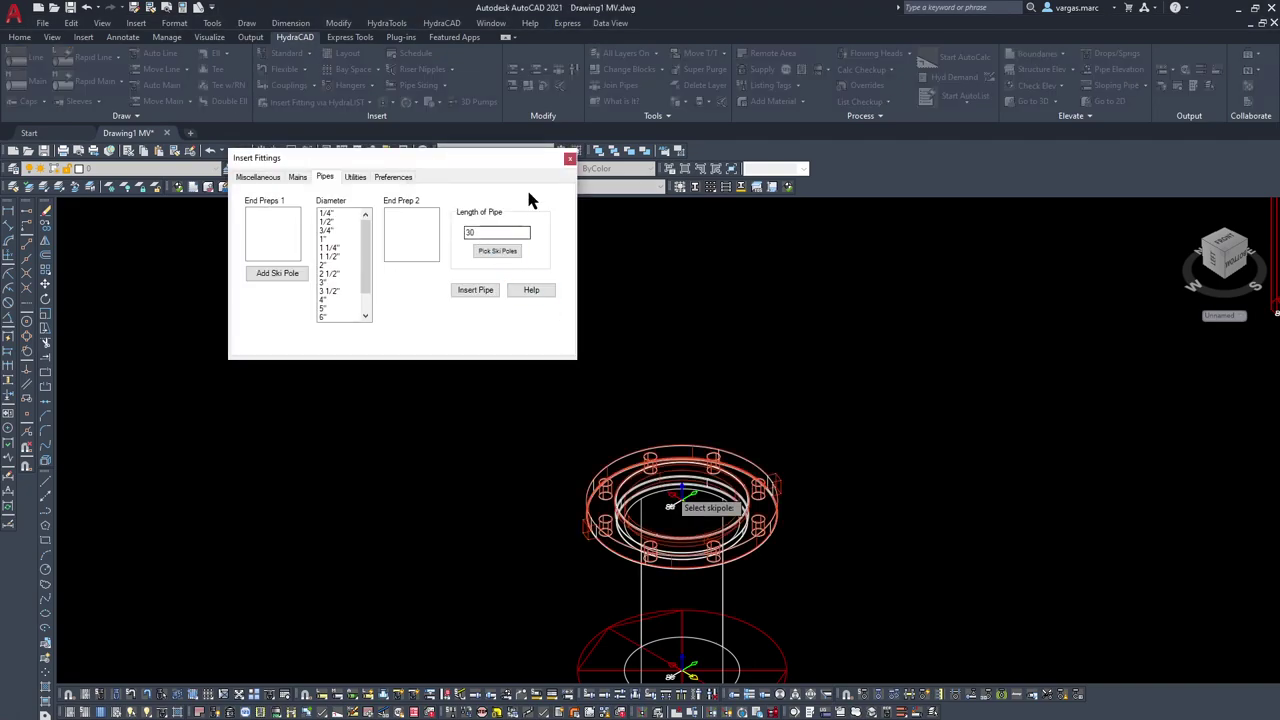
# Step: Insert the 4" FRLK FLANGE-ADP #744 with the red heart rotation on the smaller flanged pipe's upper marker and close the fittings dialog
pyautogui.click(250, 177)
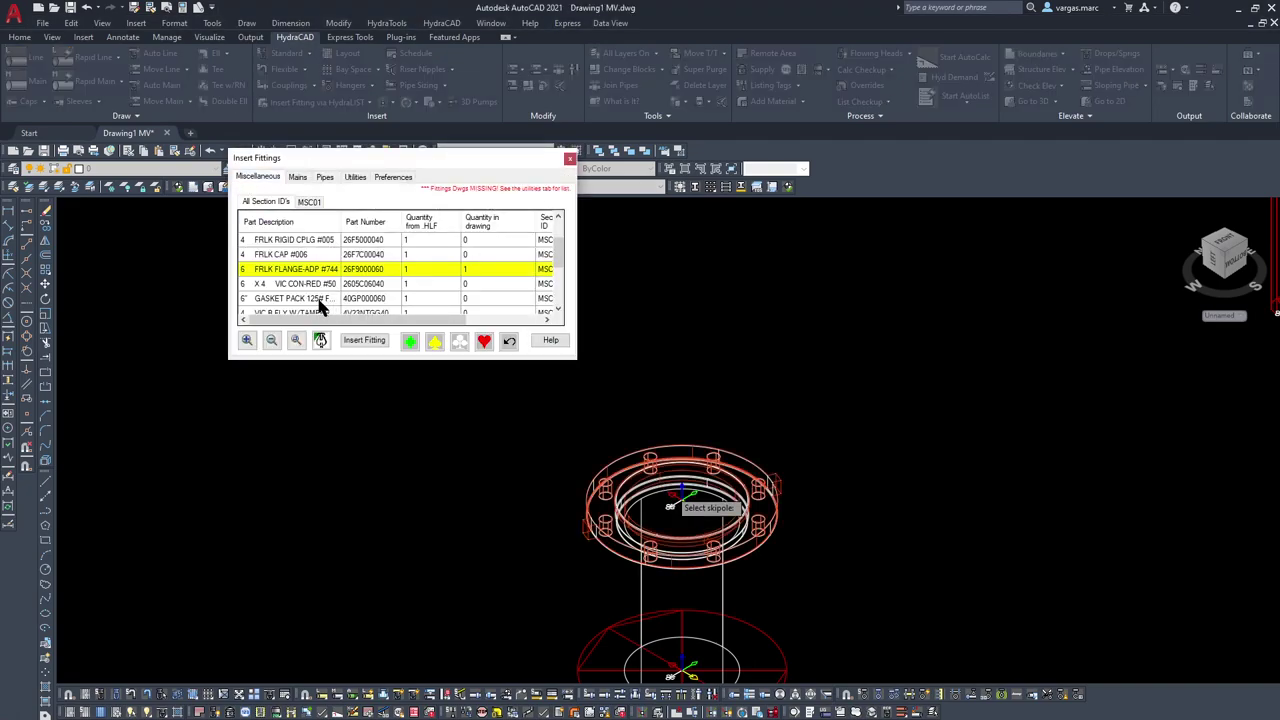
pyautogui.scroll(-3, 316, 304)
pyautogui.click(284, 284)
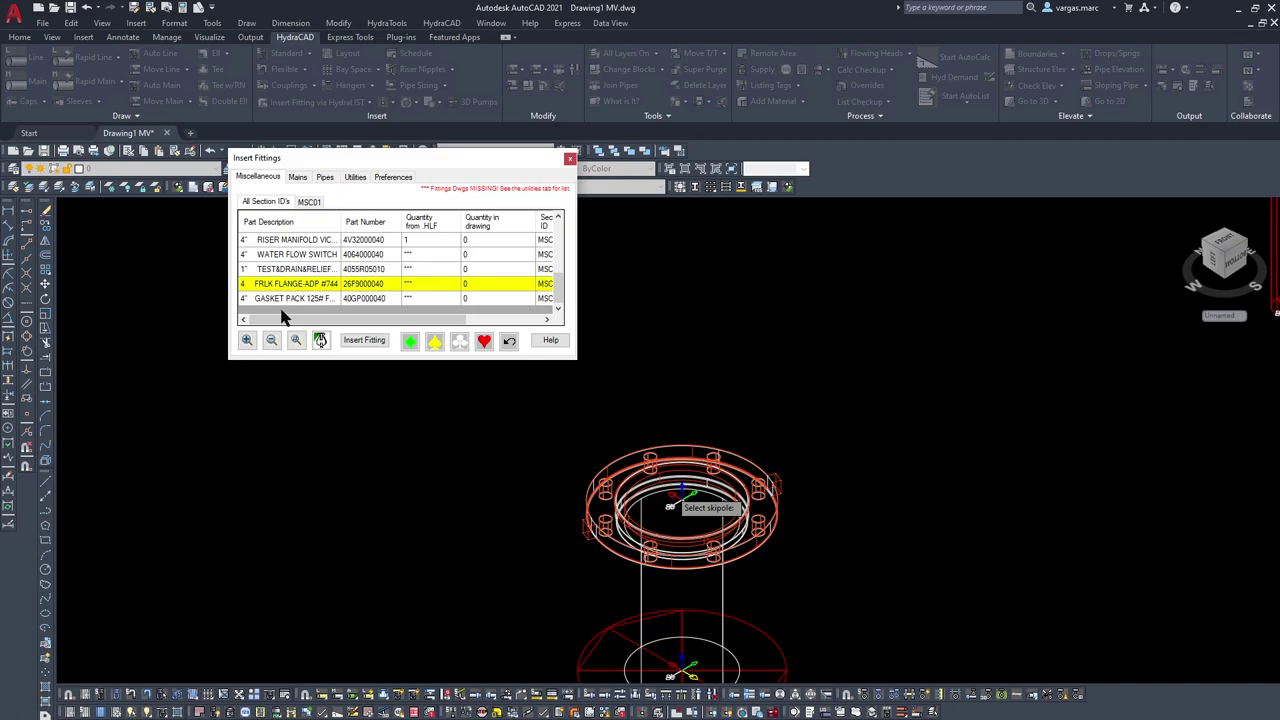
pyautogui.click(364, 341)
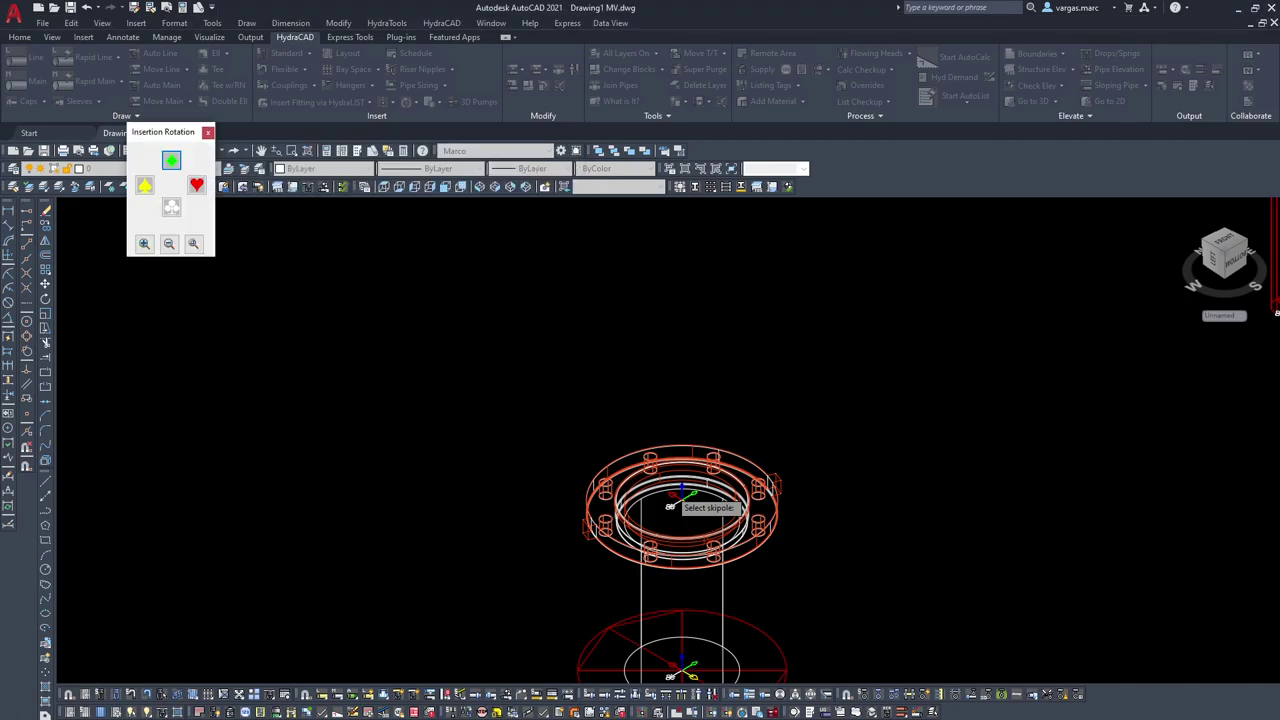
pyautogui.click(201, 188)
pyautogui.click(364, 341)
pyautogui.scroll(-5, 374, 400)
pyautogui.scroll(6, 277, 543)
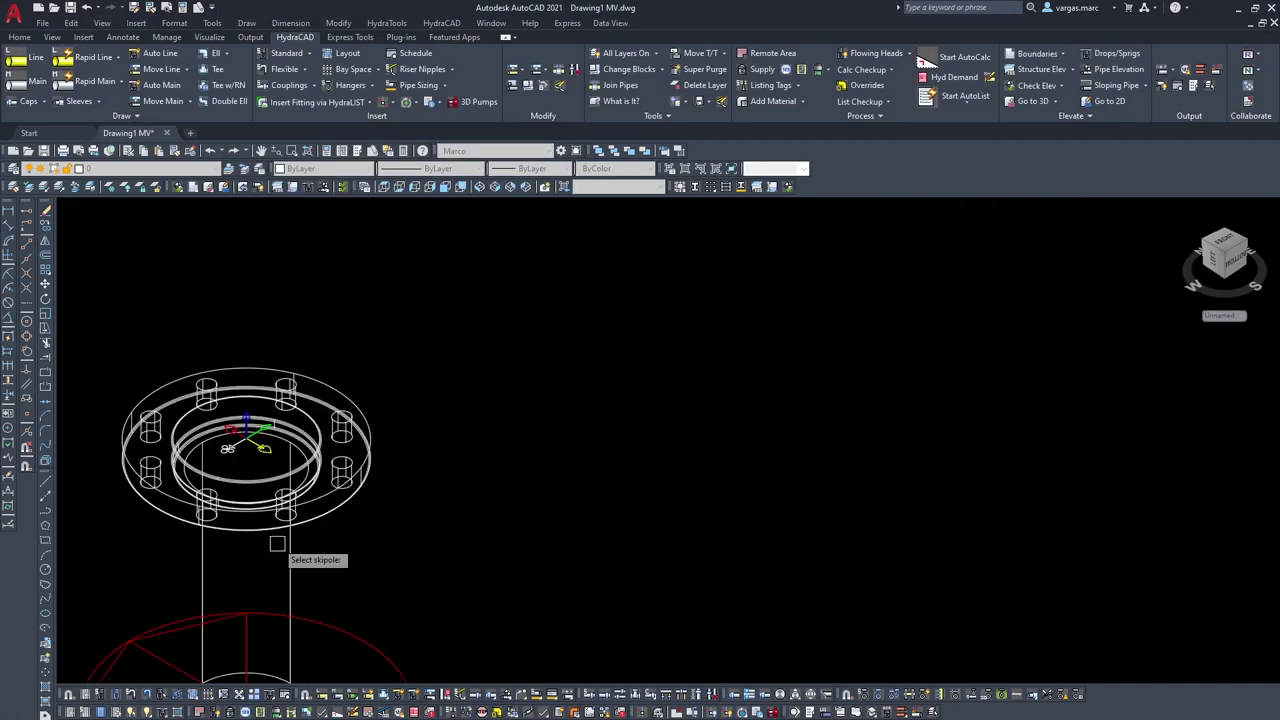
pyautogui.click(255, 452)
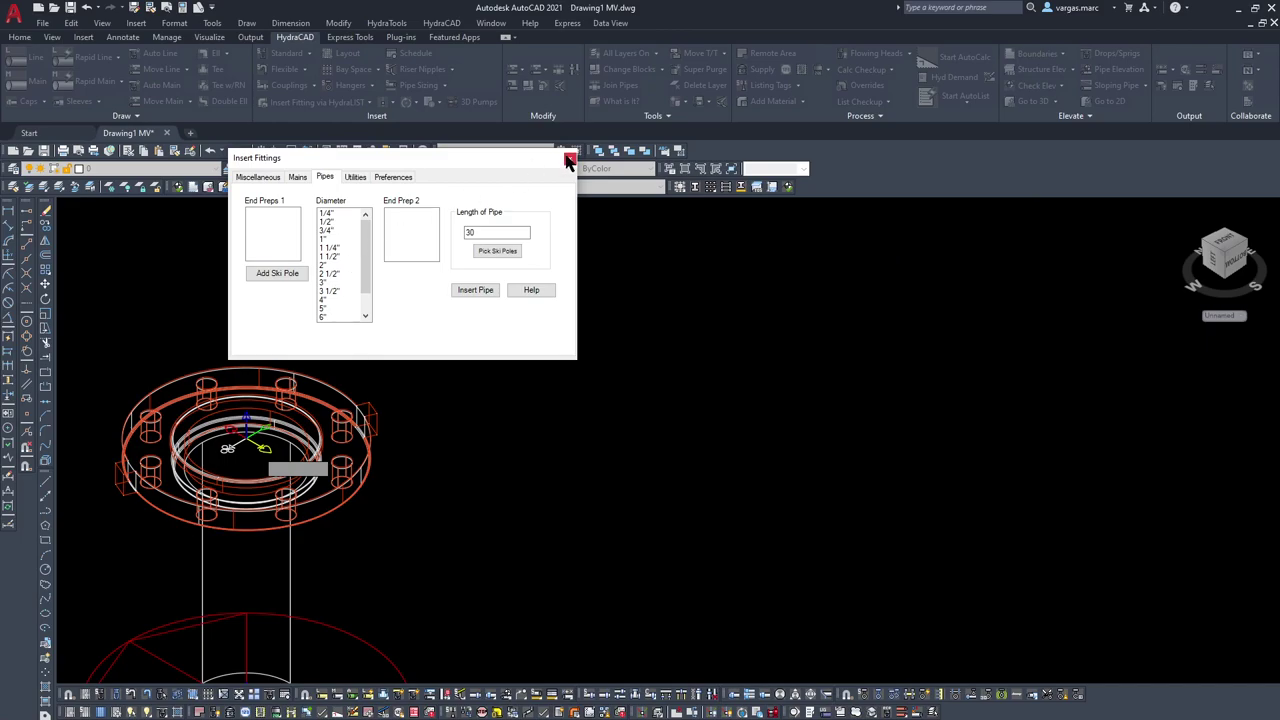
pyautogui.click(568, 162)
# Step: Move both inserted flange adapters straight up a short distance from the flanges of the two pipes
pyautogui.scroll(2, 366, 400)
pyautogui.scroll(-4, 468, 397)
pyautogui.moveTo(619, 357); pyautogui.dragTo(479, 480, button='middle')
pyautogui.scroll(-2, 540, 470)
pyautogui.moveTo(780, 385); pyautogui.dragTo(745, 497, button='middle')
pyautogui.scroll(7, 832, 355)
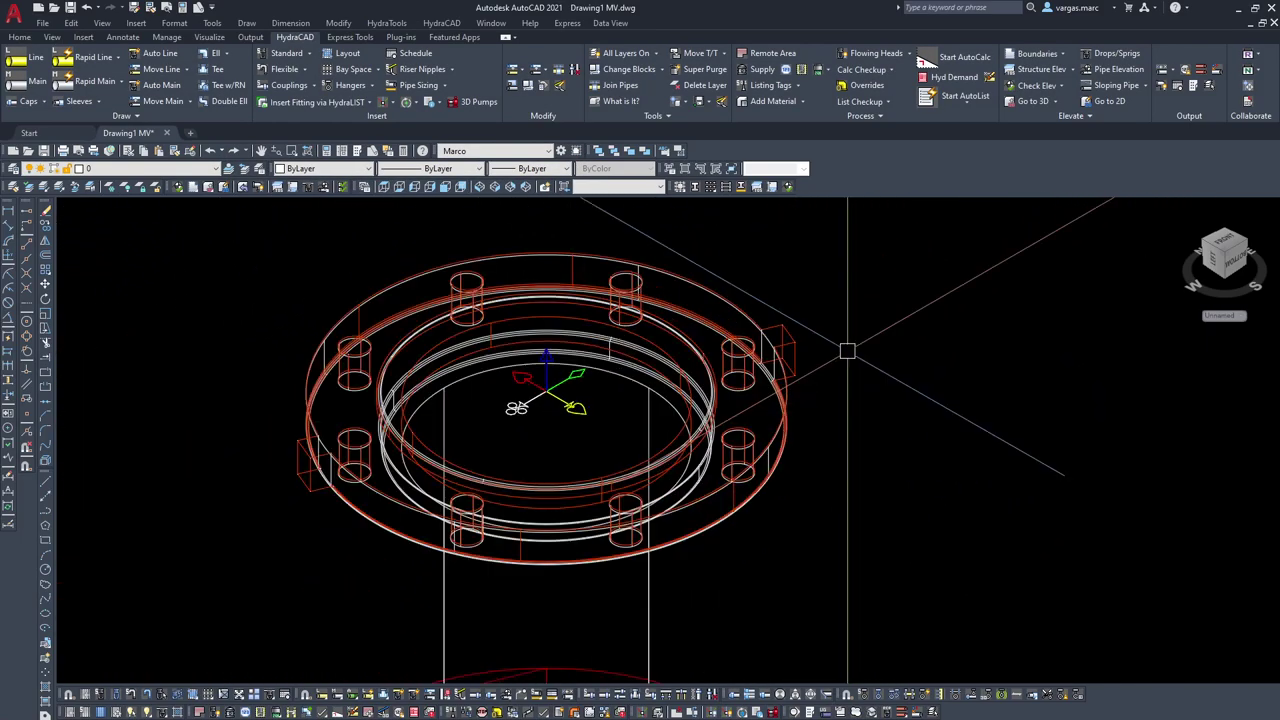
pyautogui.click(793, 349)
pyautogui.scroll(-5, 793, 349)
pyautogui.moveTo(704, 393); pyautogui.dragTo(796, 275, button='middle')
pyautogui.scroll(-4, 653, 336)
pyautogui.scroll(6, 821, 265)
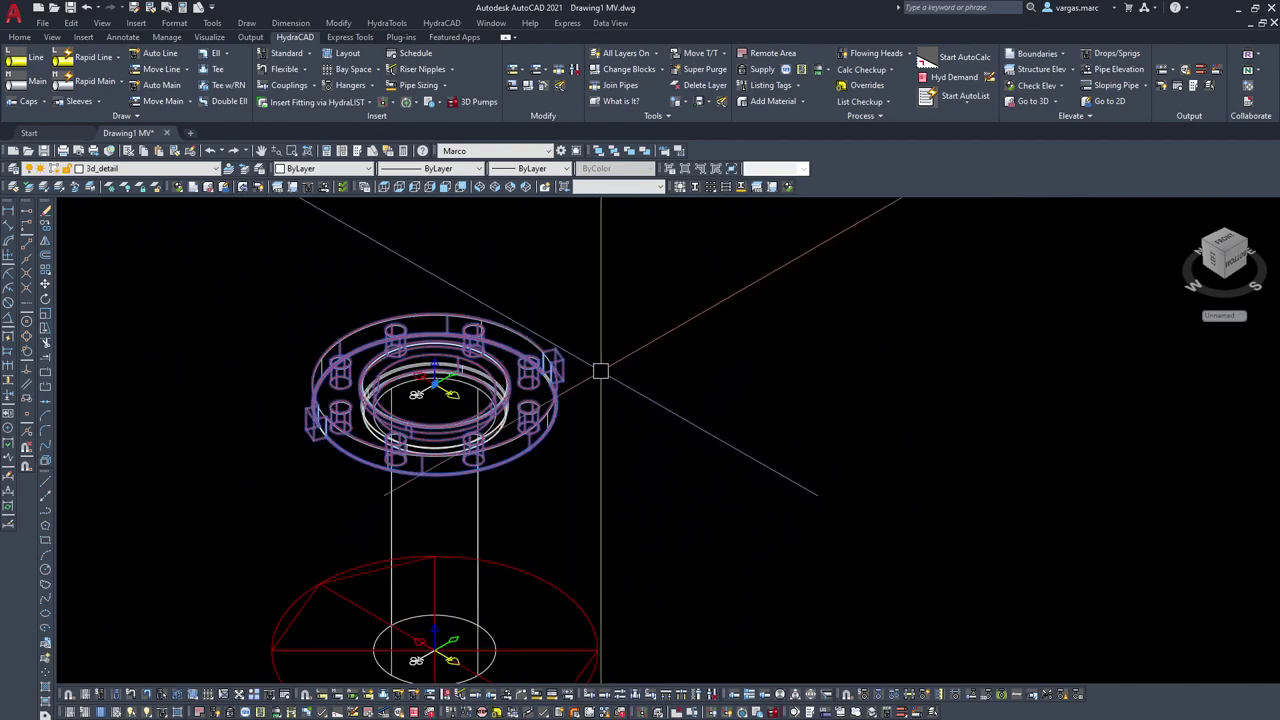
pyautogui.write('m')
pyautogui.press('space')
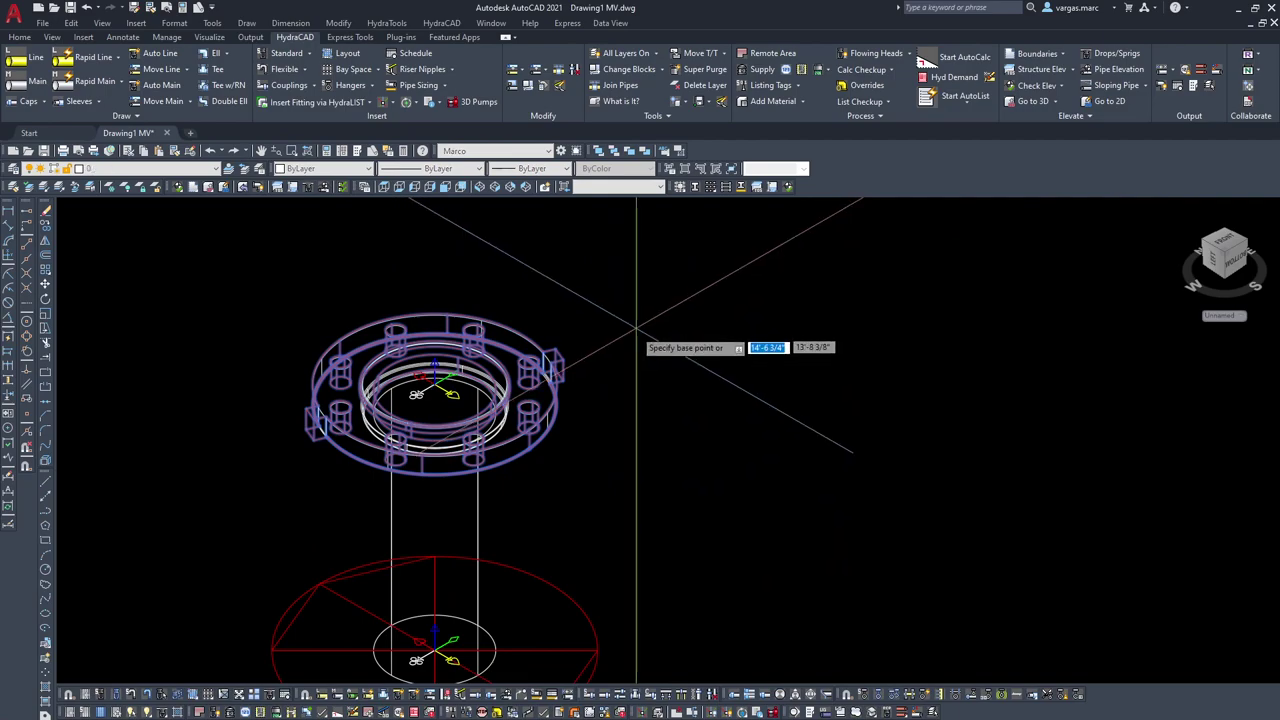
pyautogui.click(656, 418)
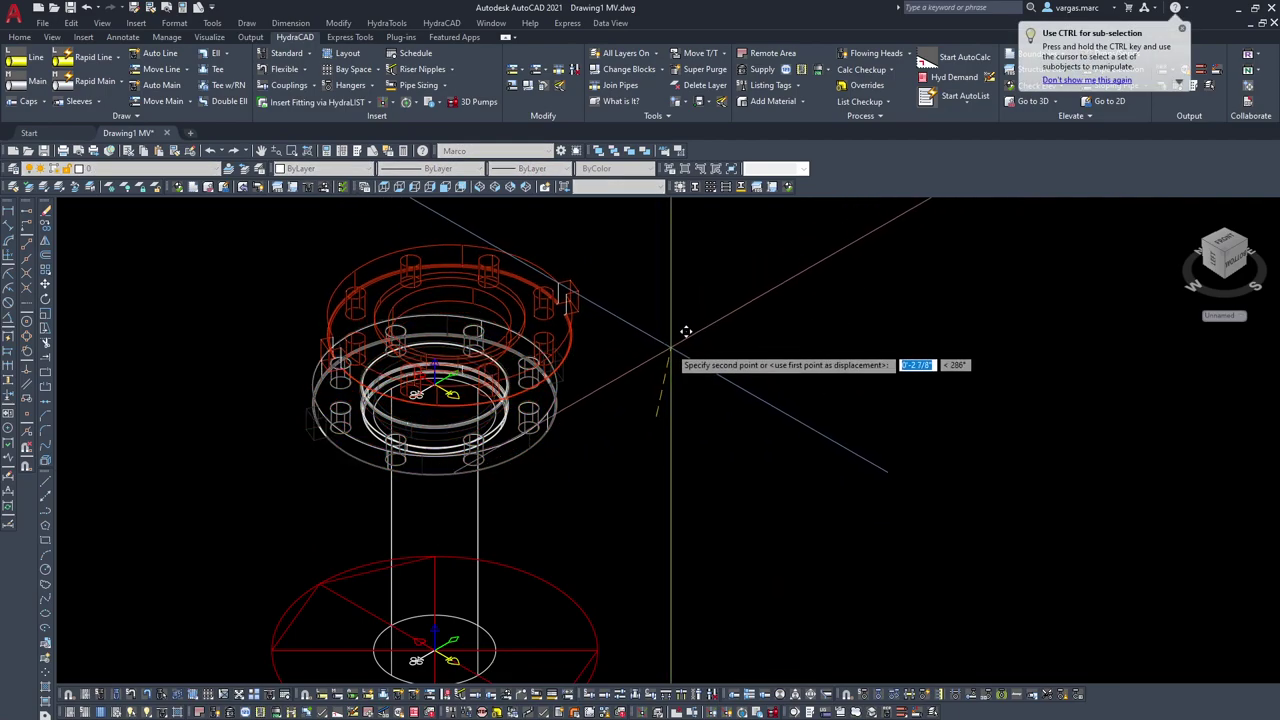
pyautogui.press('shift')
pyautogui.click(668, 316)
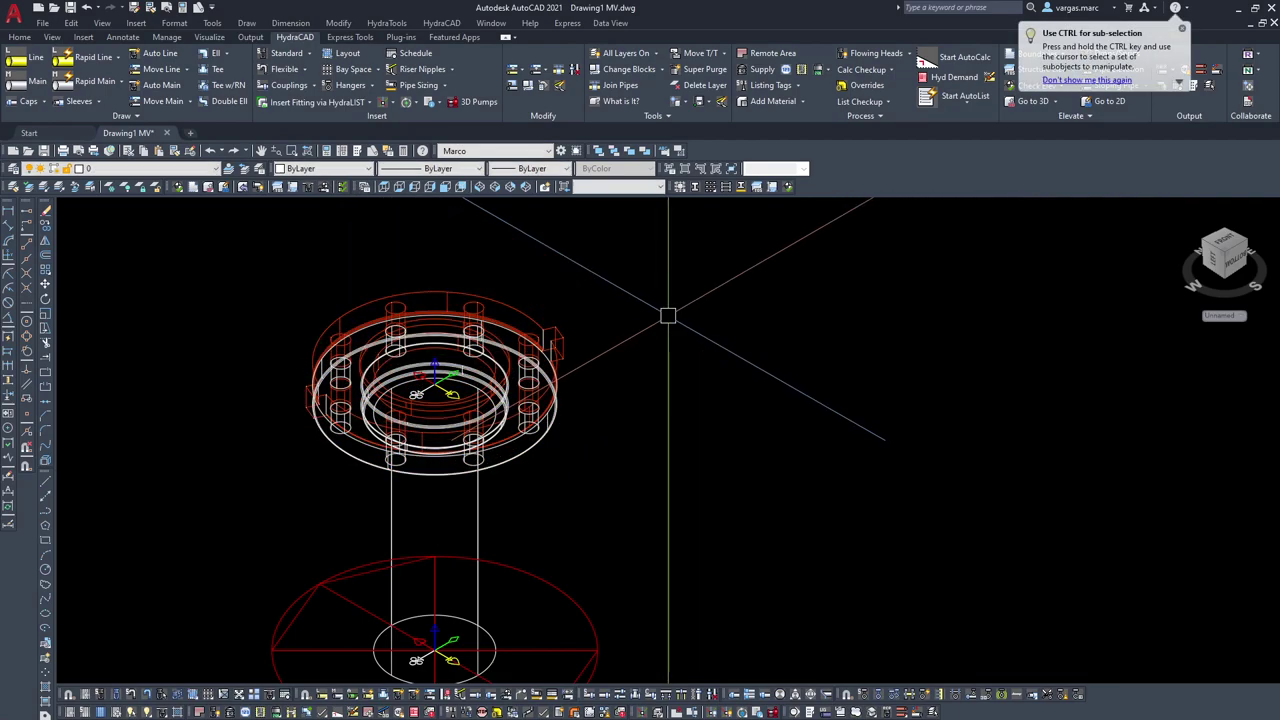
# Step: Insert the 6" gasket pack 125# (40GP000060) with the red heart rotation on the larger flanged pipe's upper marker
pyautogui.scroll(-5, 668, 316)
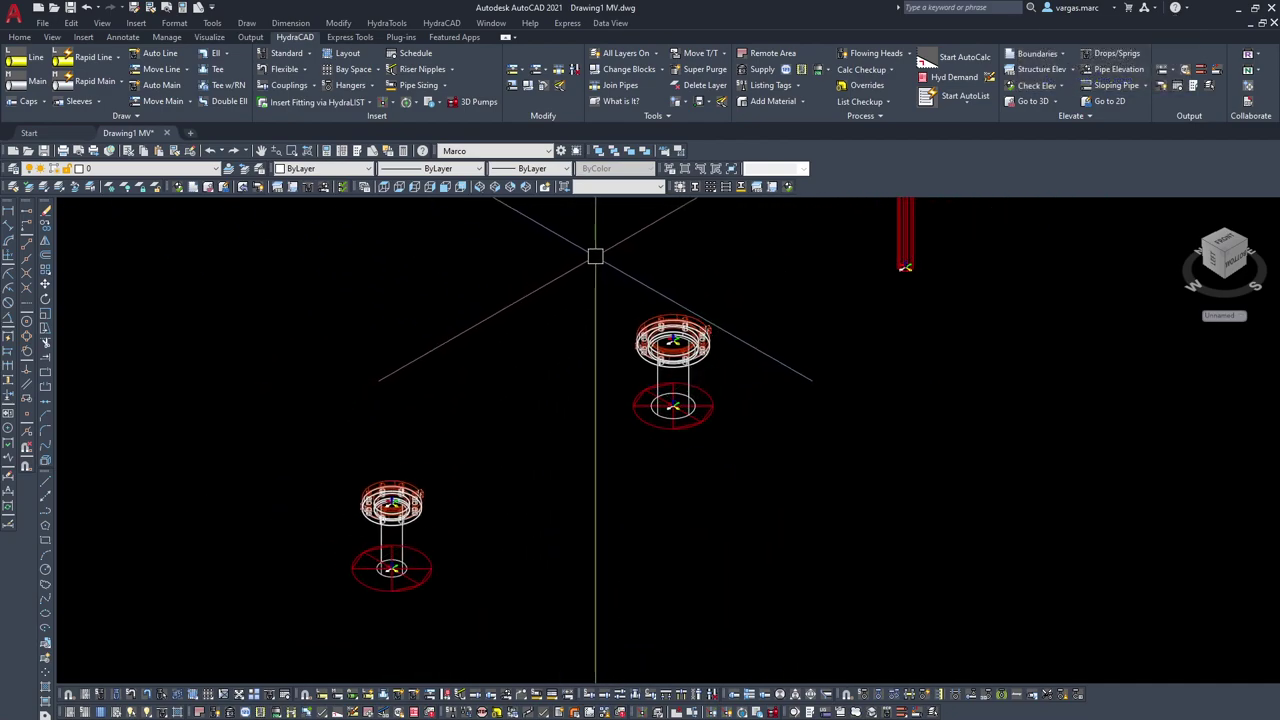
pyautogui.click(311, 103)
pyautogui.click(294, 152)
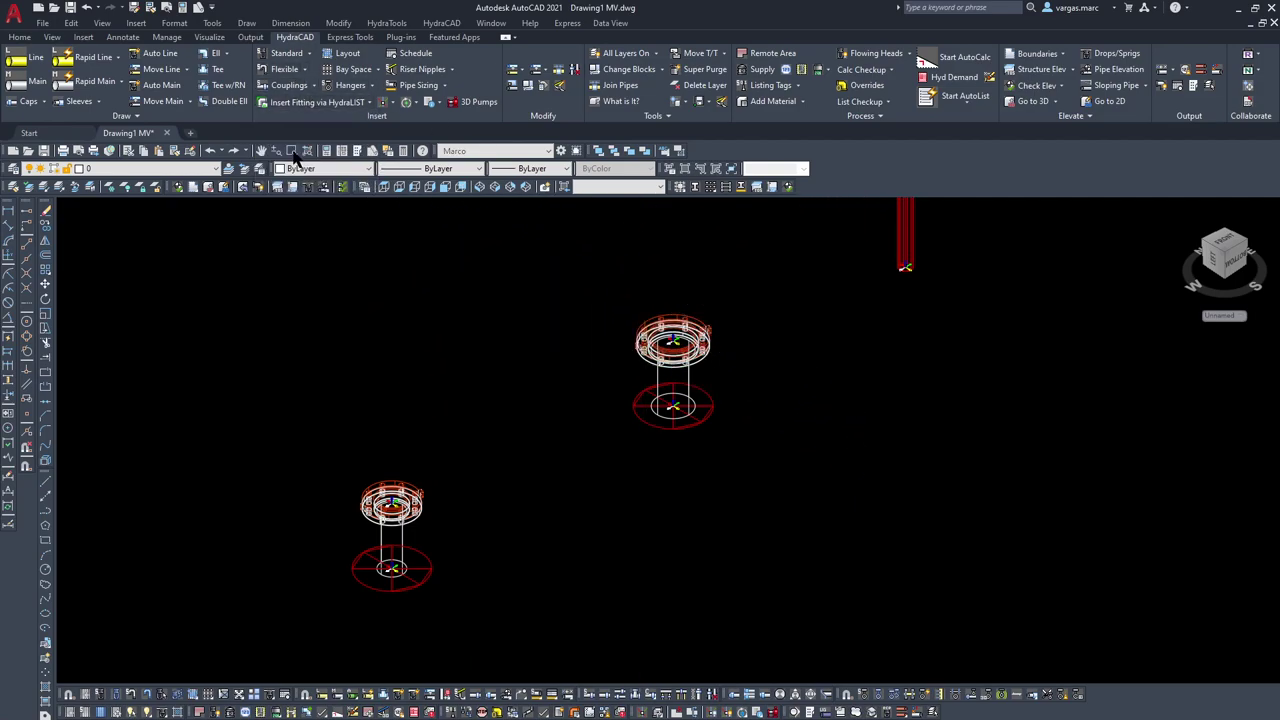
pyautogui.click(292, 151)
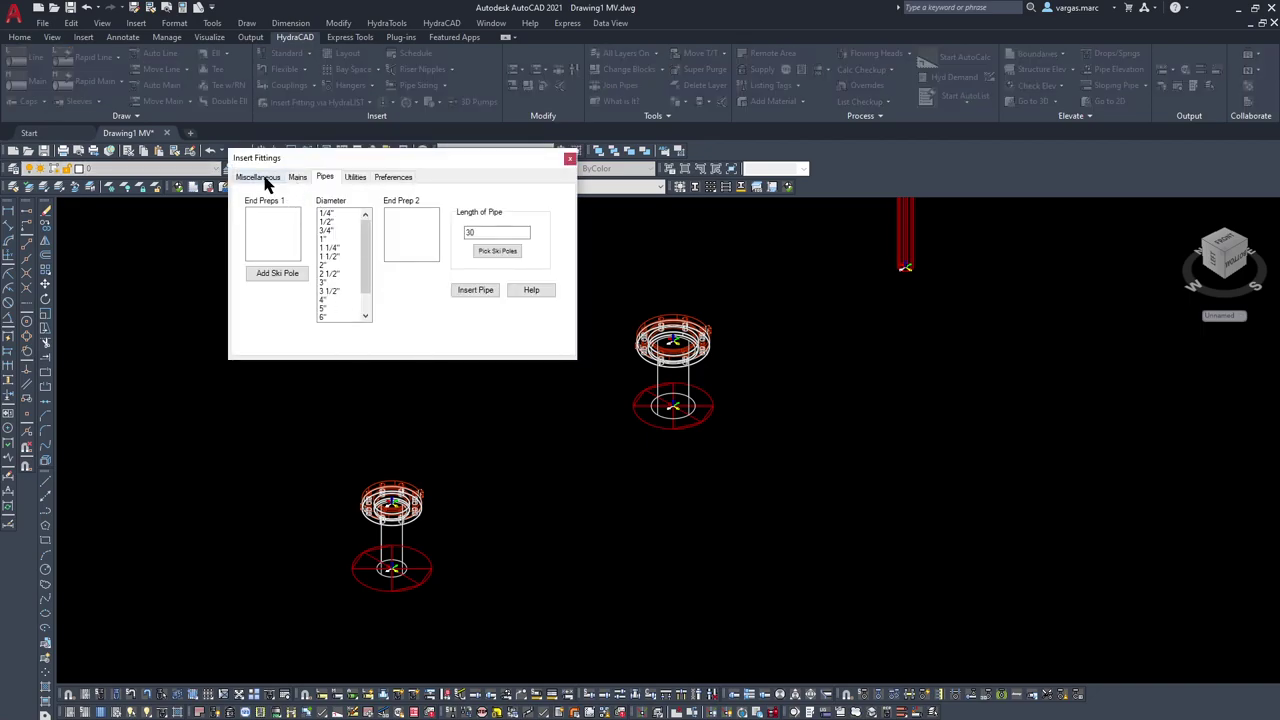
pyautogui.click(266, 178)
pyautogui.scroll(-5, 310, 262)
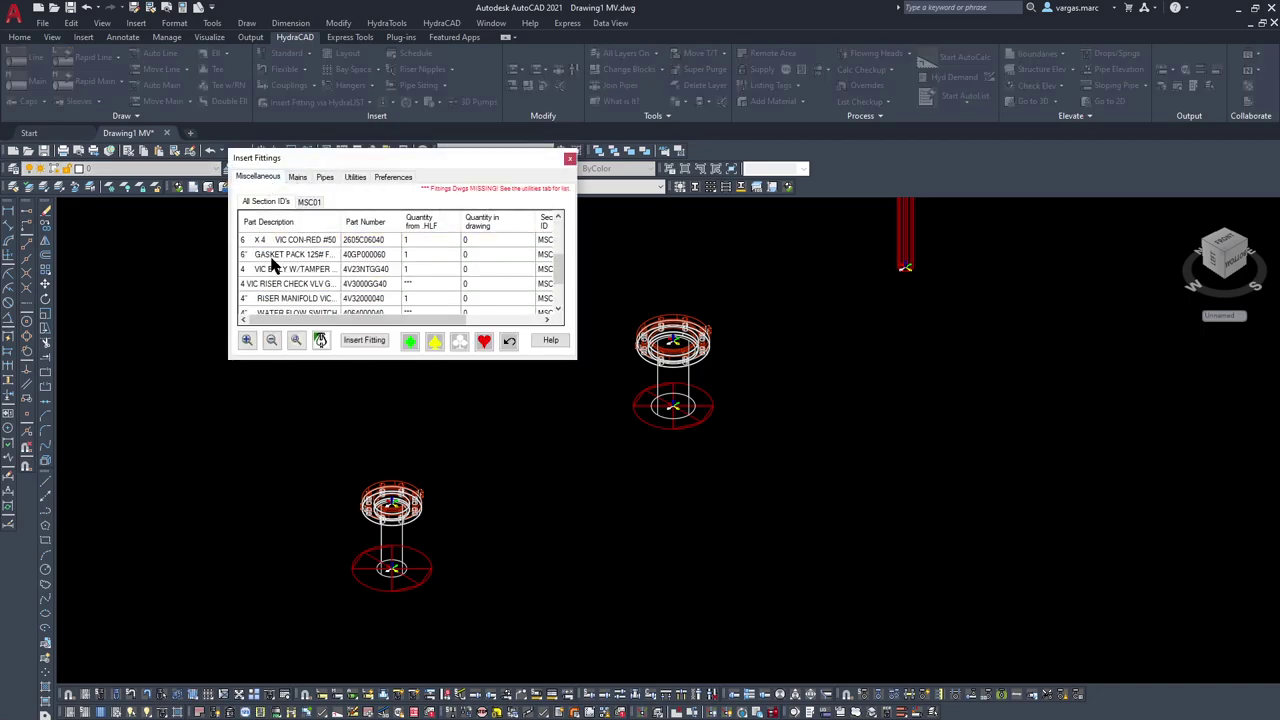
pyautogui.click(362, 341)
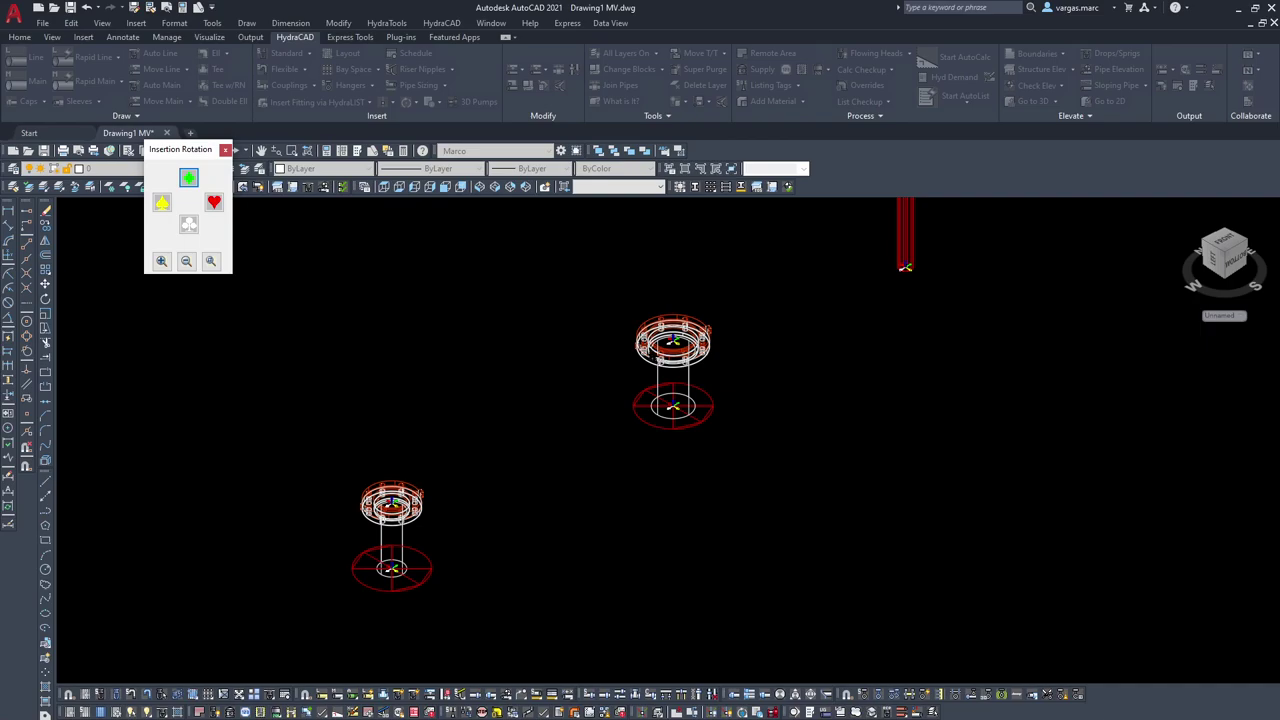
pyautogui.click(214, 203)
pyautogui.scroll(6, 655, 305)
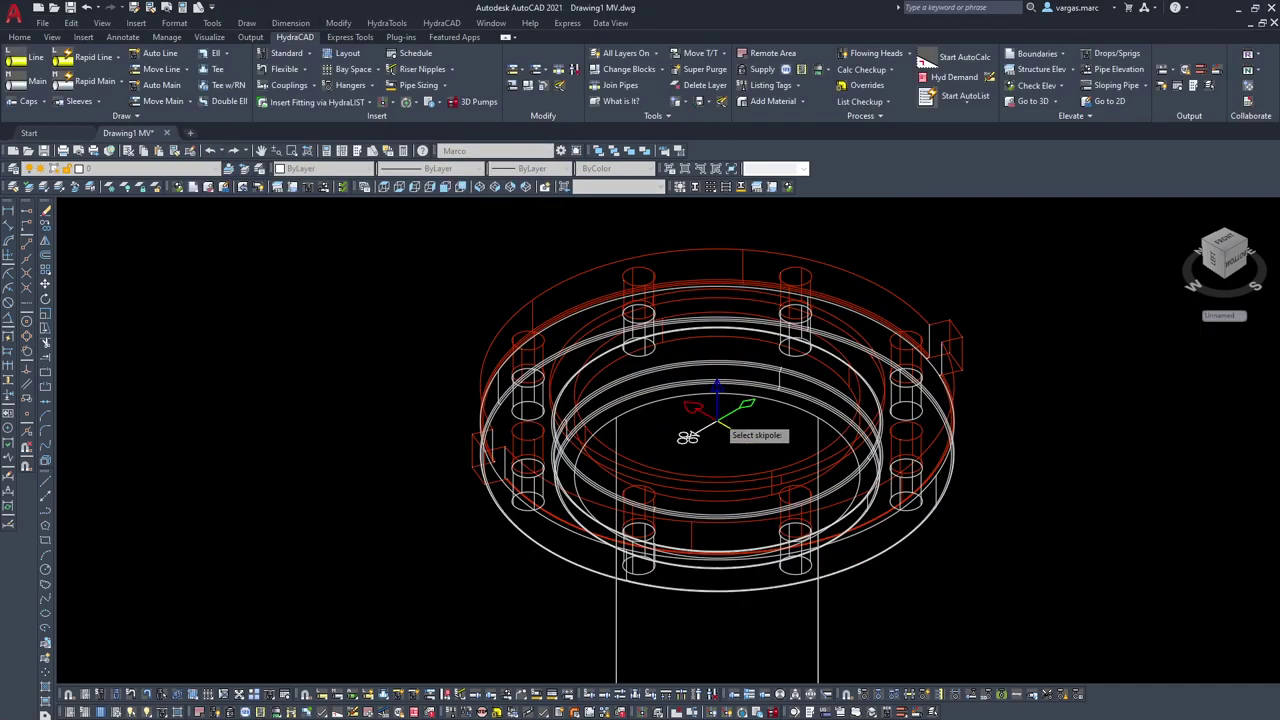
pyautogui.click(716, 410)
# Step: Insert the 4" gasket pack 125# (40GP000040) on the smaller flanged pipe's upper marker and close the fittings dialog
pyautogui.click(258, 177)
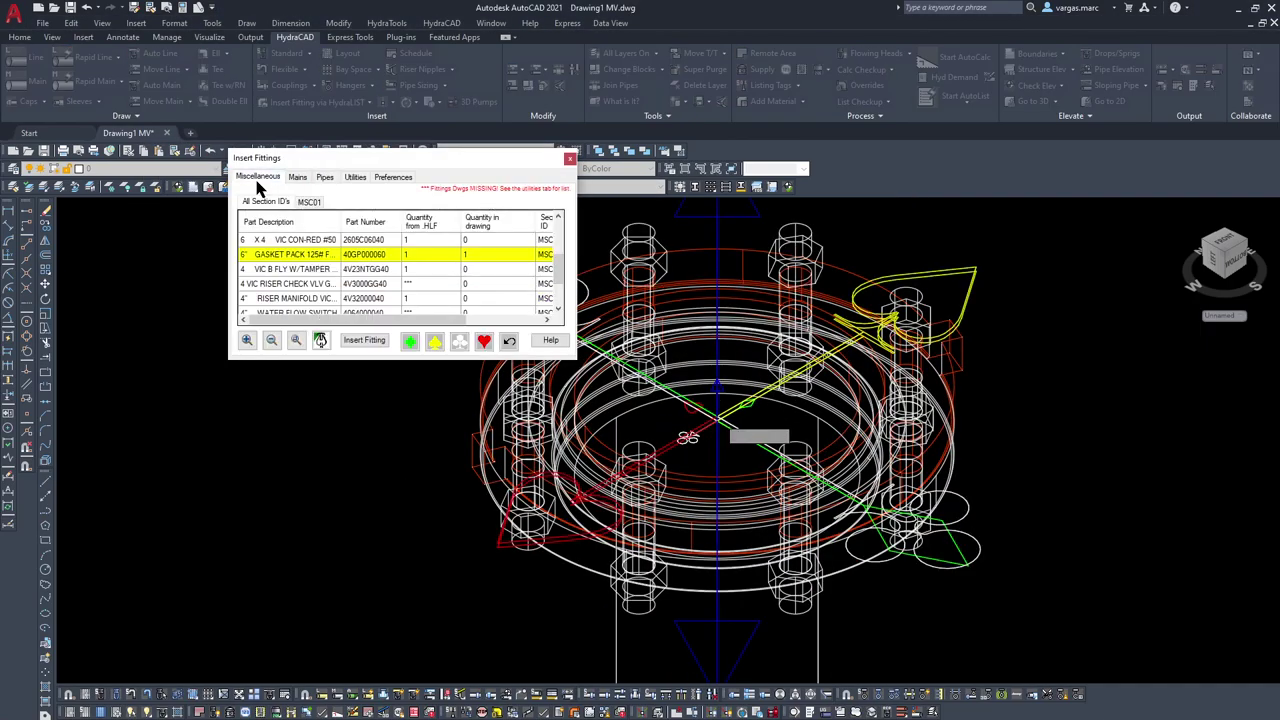
pyautogui.scroll(-2, 310, 313)
pyautogui.click(282, 300)
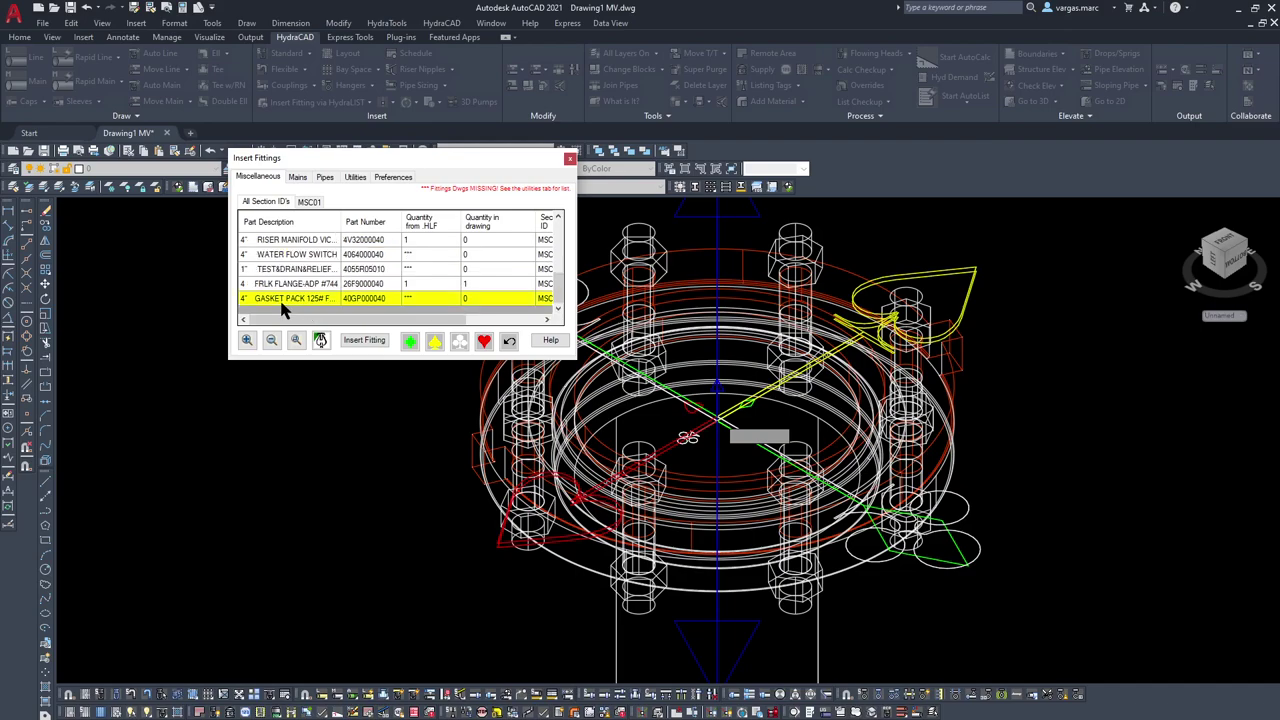
pyautogui.click(364, 340)
pyautogui.click(238, 227)
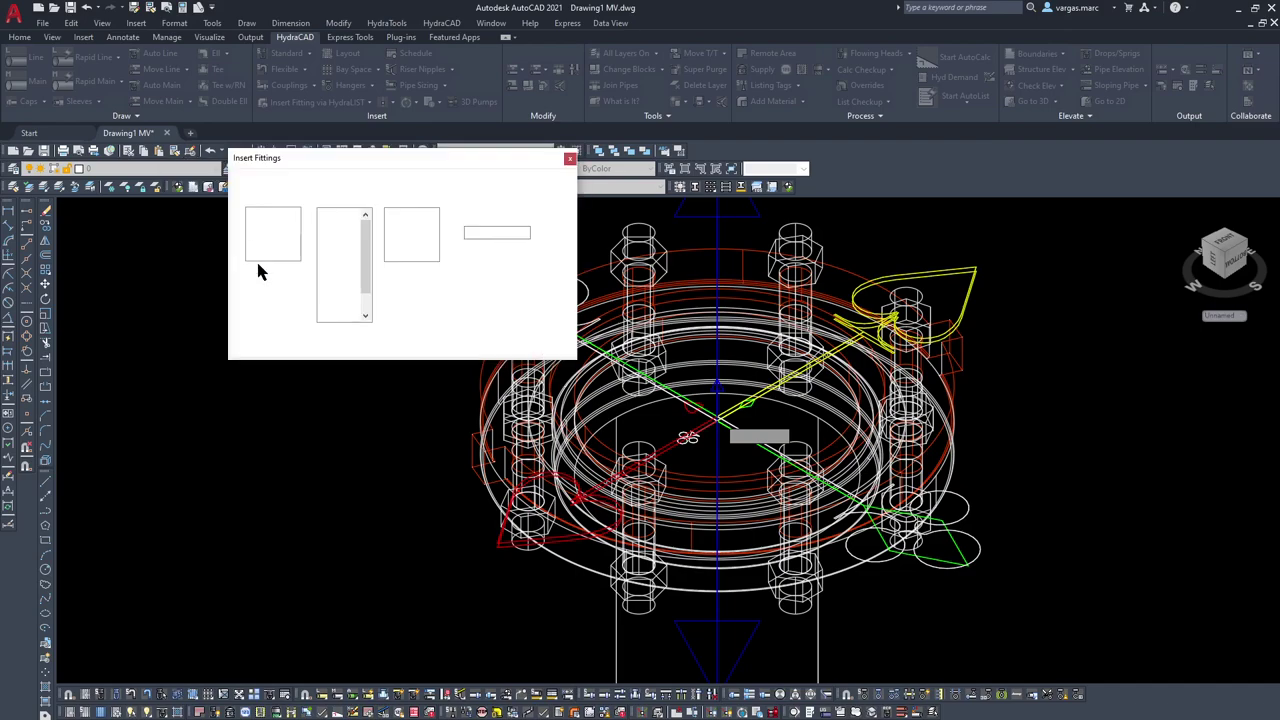
pyautogui.scroll(-8, 340, 414)
pyautogui.moveTo(306, 444); pyautogui.dragTo(532, 287, button='middle')
pyautogui.scroll(6, 350, 395)
pyautogui.scroll(2, 311, 428)
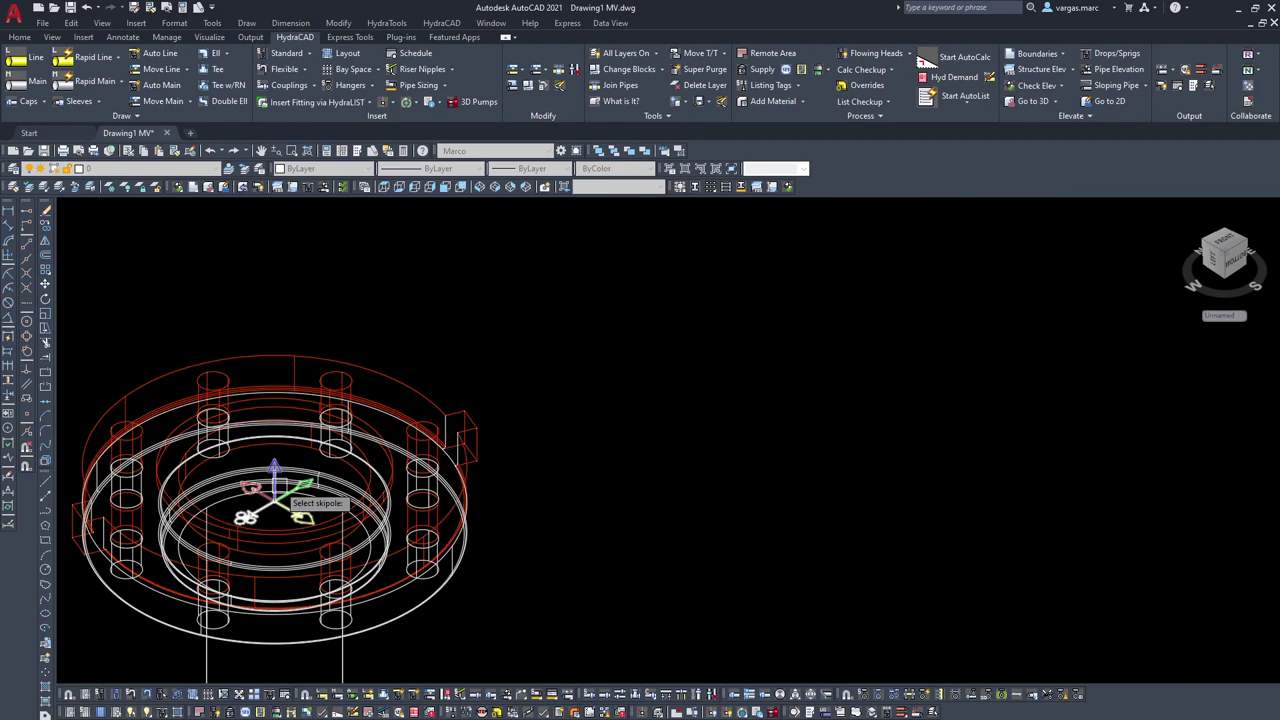
pyautogui.click(278, 488)
pyautogui.click(568, 161)
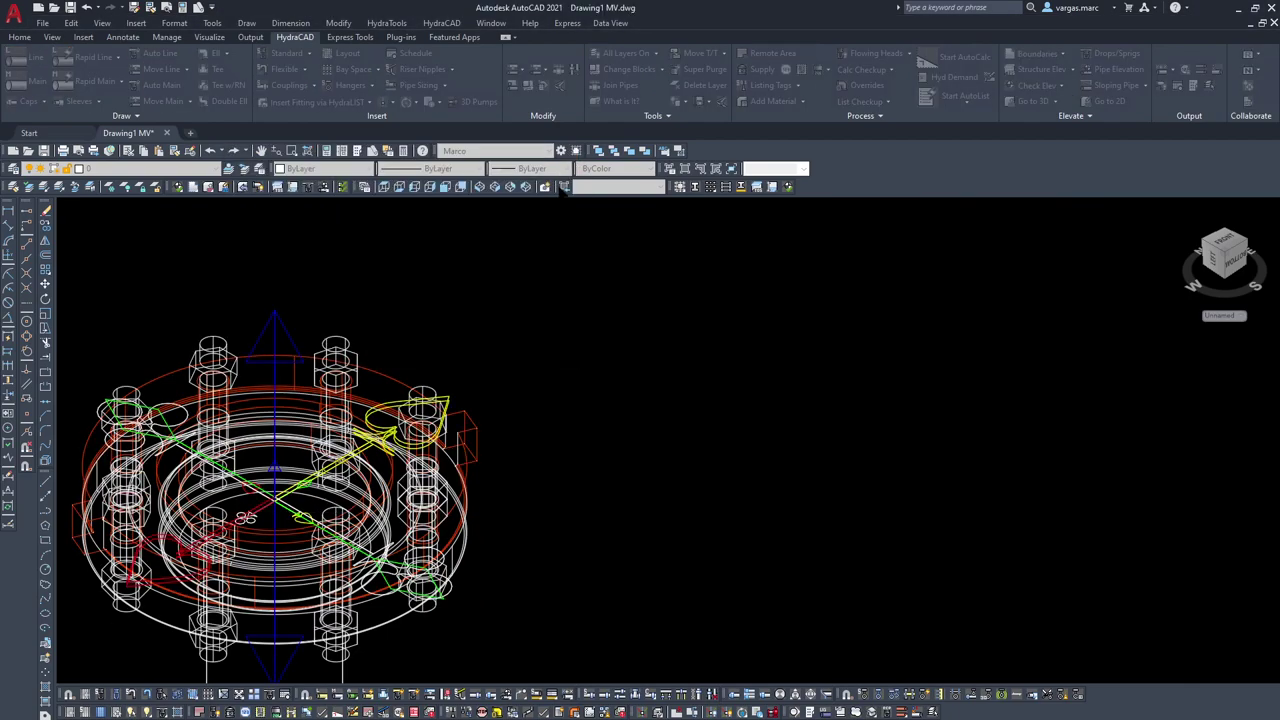
pyautogui.scroll(-8, 630, 290)
pyautogui.moveTo(738, 277); pyautogui.dragTo(615, 418, button='middle')
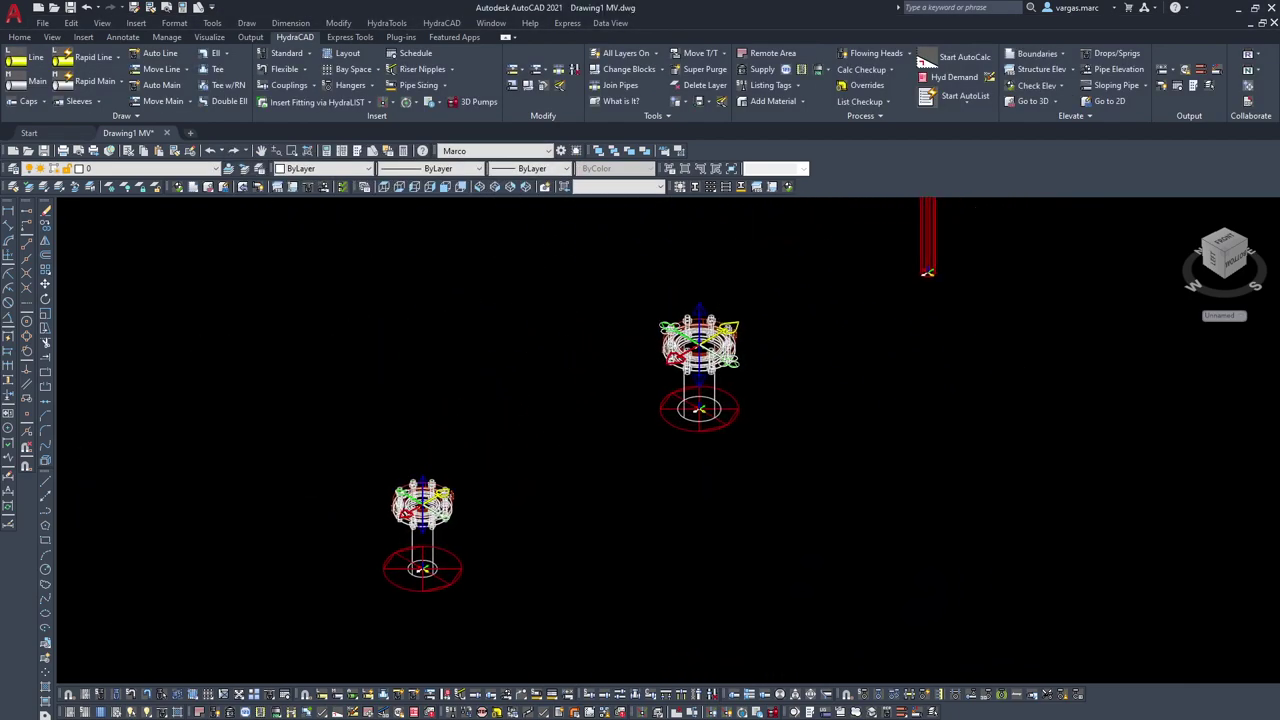
# Step: Insert another miscellaneous fitting on the larger flanged pipe's uppermost ski pole marker and close the fittings dialog
pyautogui.scroll(4, 750, 280)
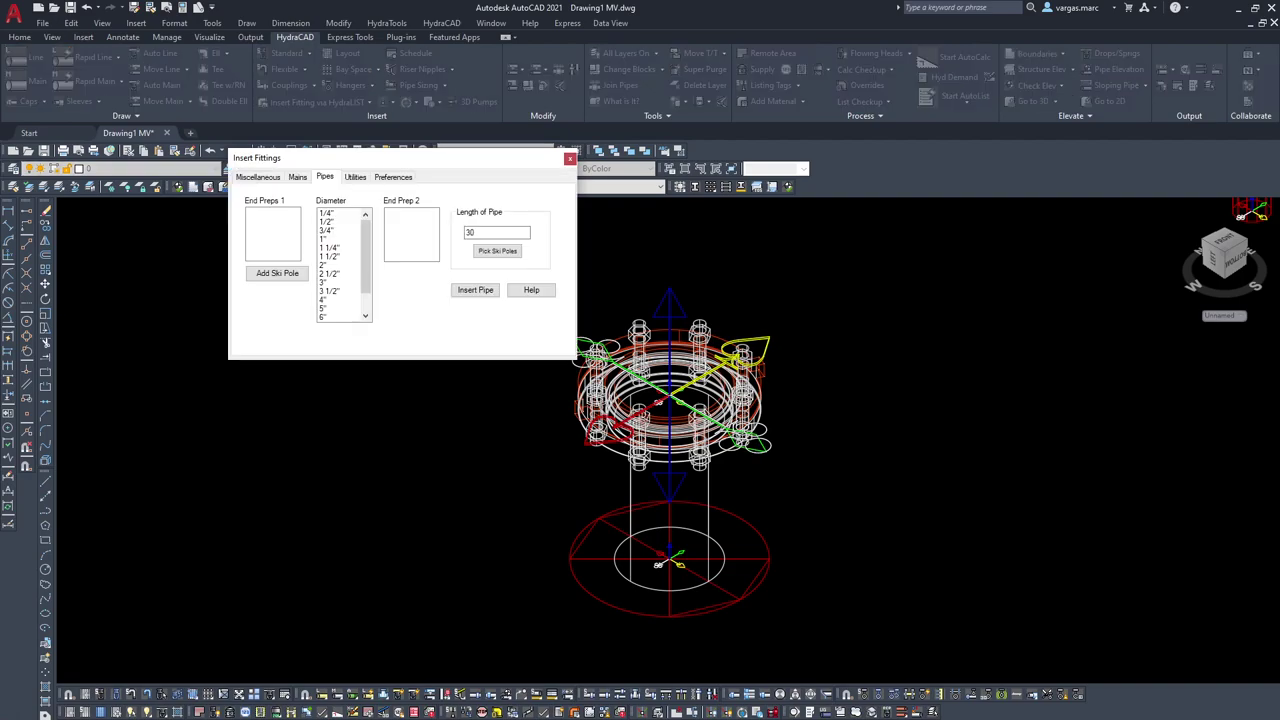
pyautogui.click(260, 178)
pyautogui.scroll(-5, 272, 288)
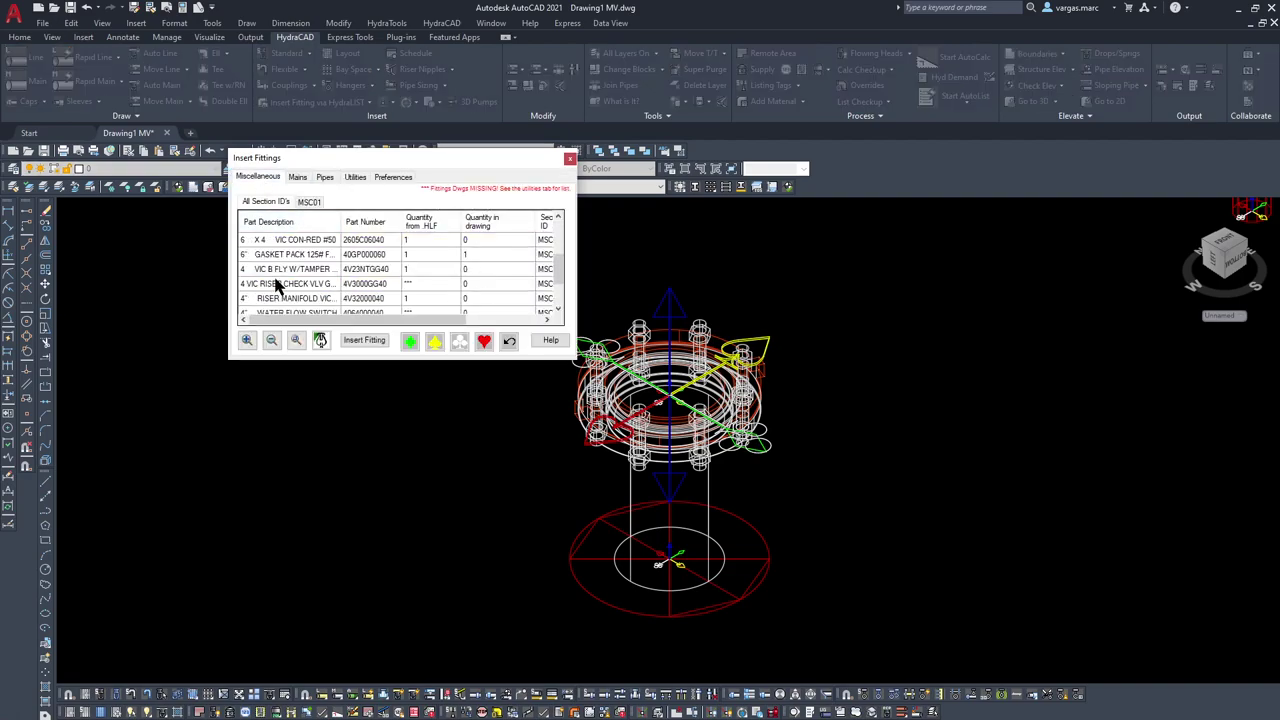
pyautogui.click(364, 341)
pyautogui.click(64, 103)
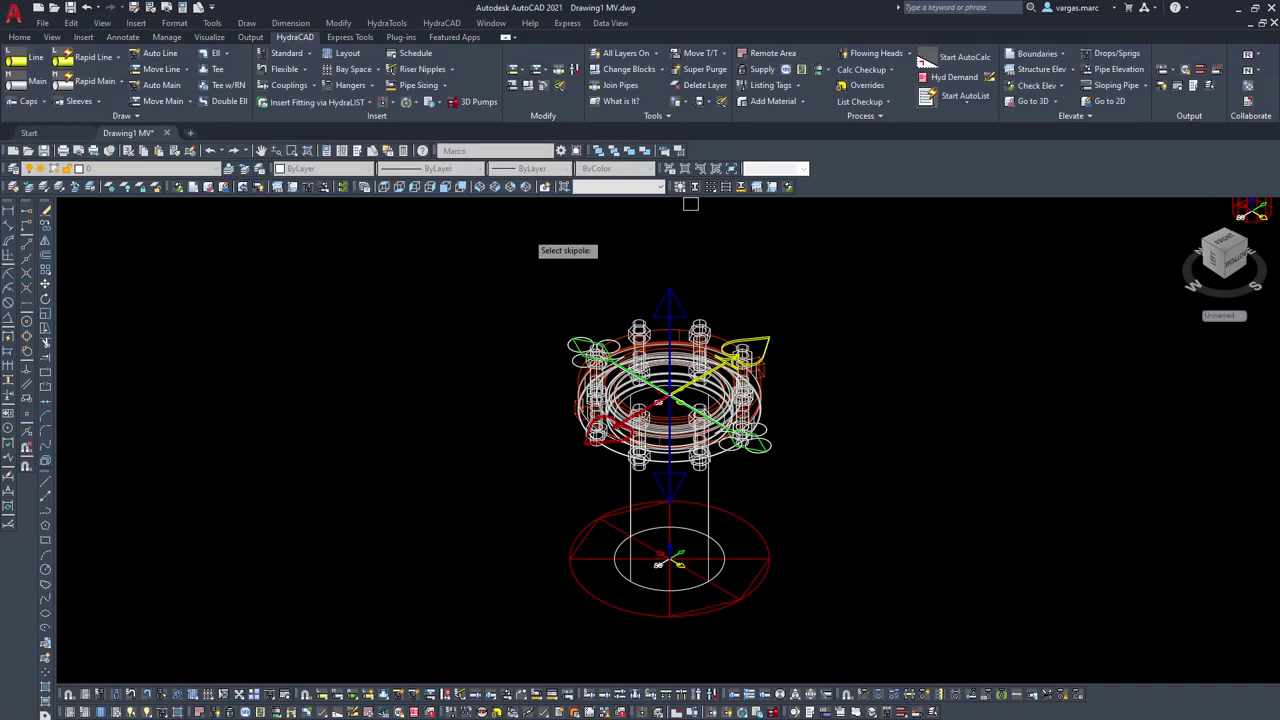
pyautogui.scroll(4, 668, 296)
pyautogui.click(668, 296)
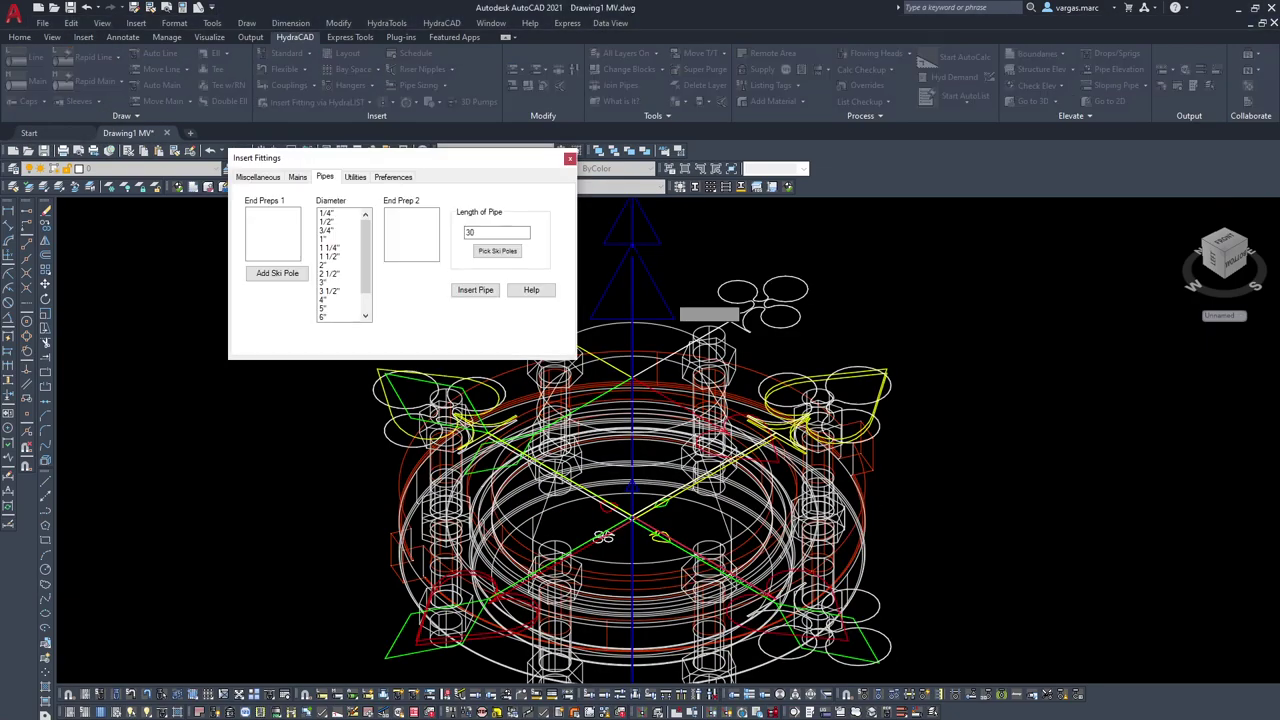
pyautogui.click(570, 162)
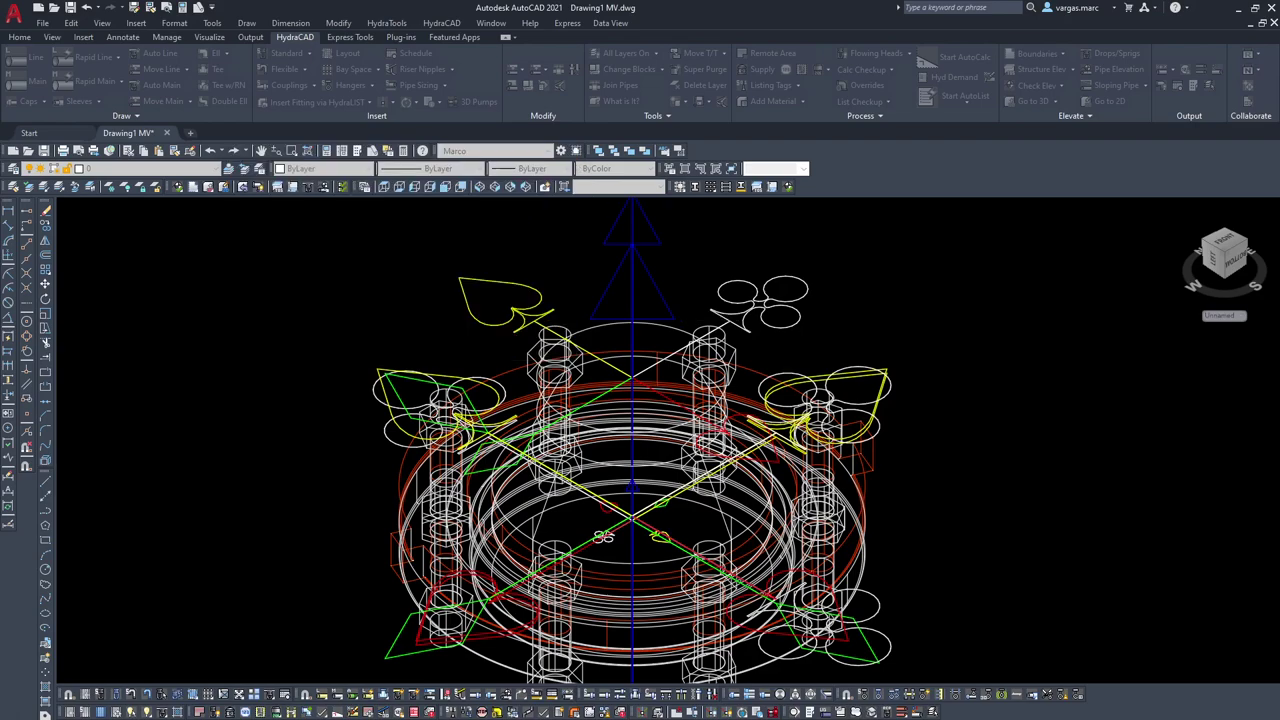
# Step: Move the 2D riser detail, including its legend and dimensions, from its distant location to beside the 3D riser pipes
pyautogui.scroll(-5, 776, 324)
pyautogui.scroll(-3, 783, 309)
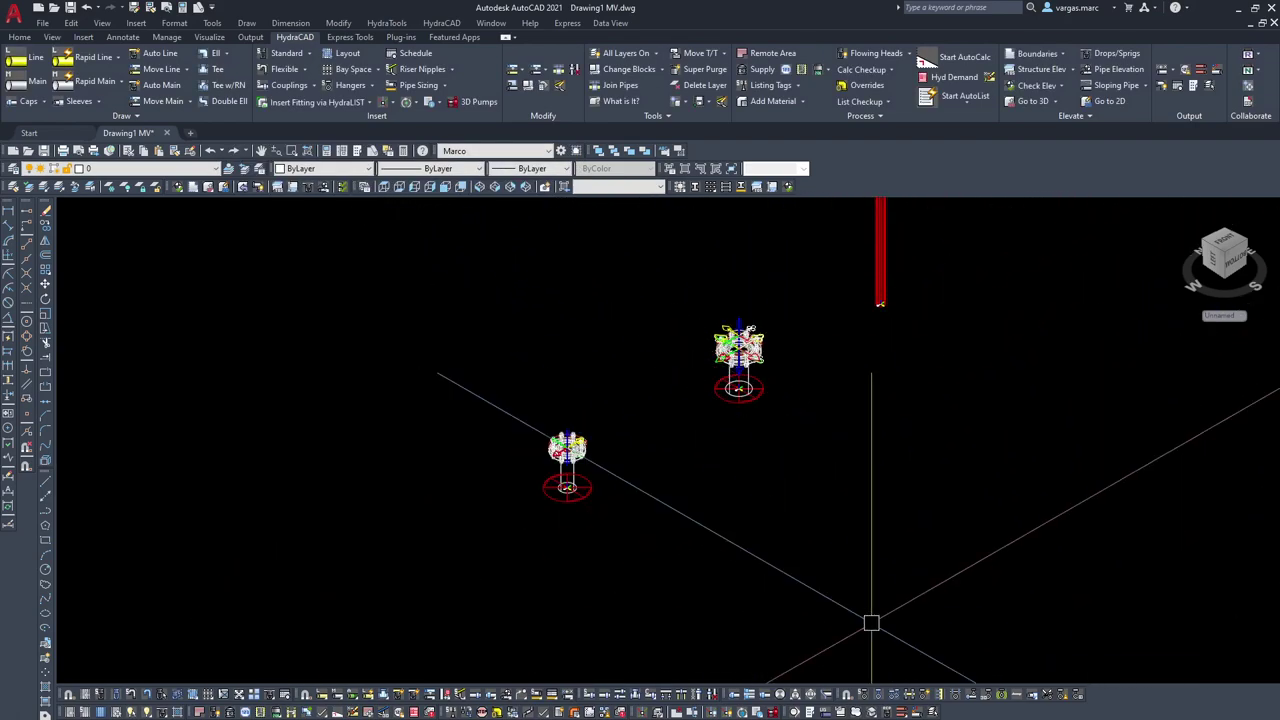
pyautogui.scroll(-5, 823, 574)
pyautogui.scroll(-2, 841, 390)
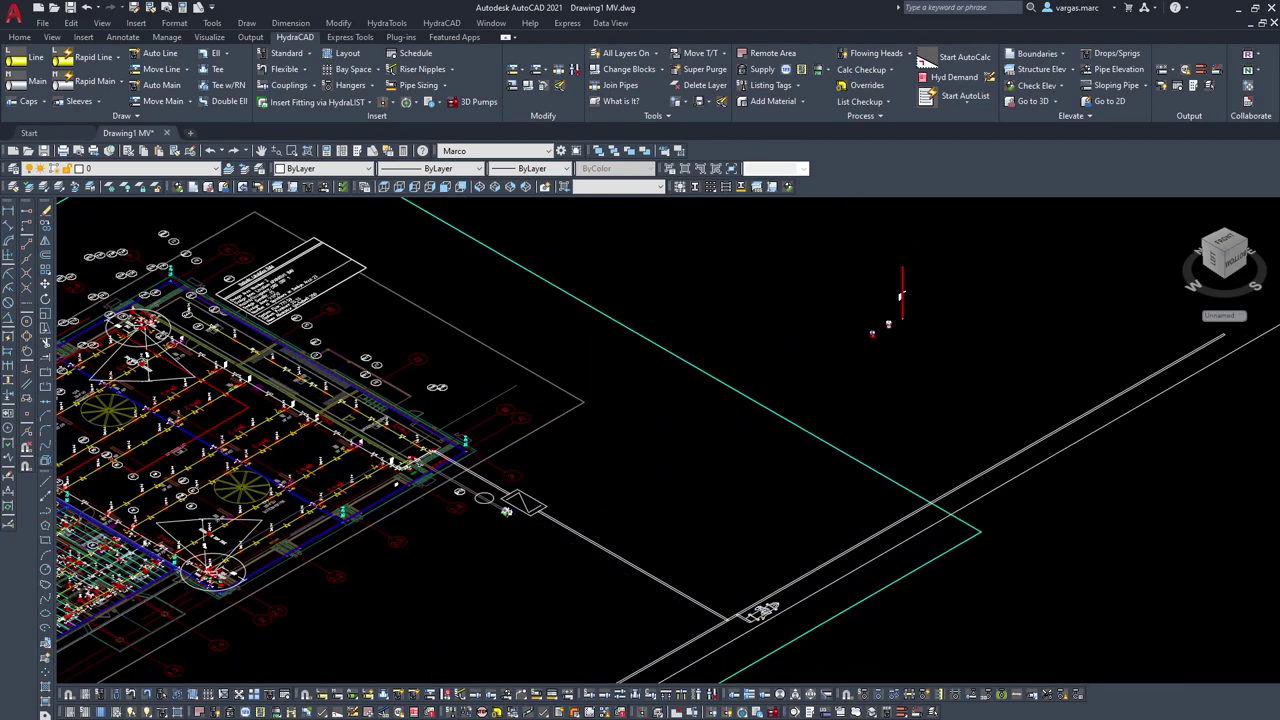
pyautogui.scroll(5, 700, 450)
pyautogui.scroll(-8, 700, 450)
pyautogui.scroll(-2, 503, 616)
pyautogui.moveTo(503, 616); pyautogui.dragTo(706, 275, button='middle')
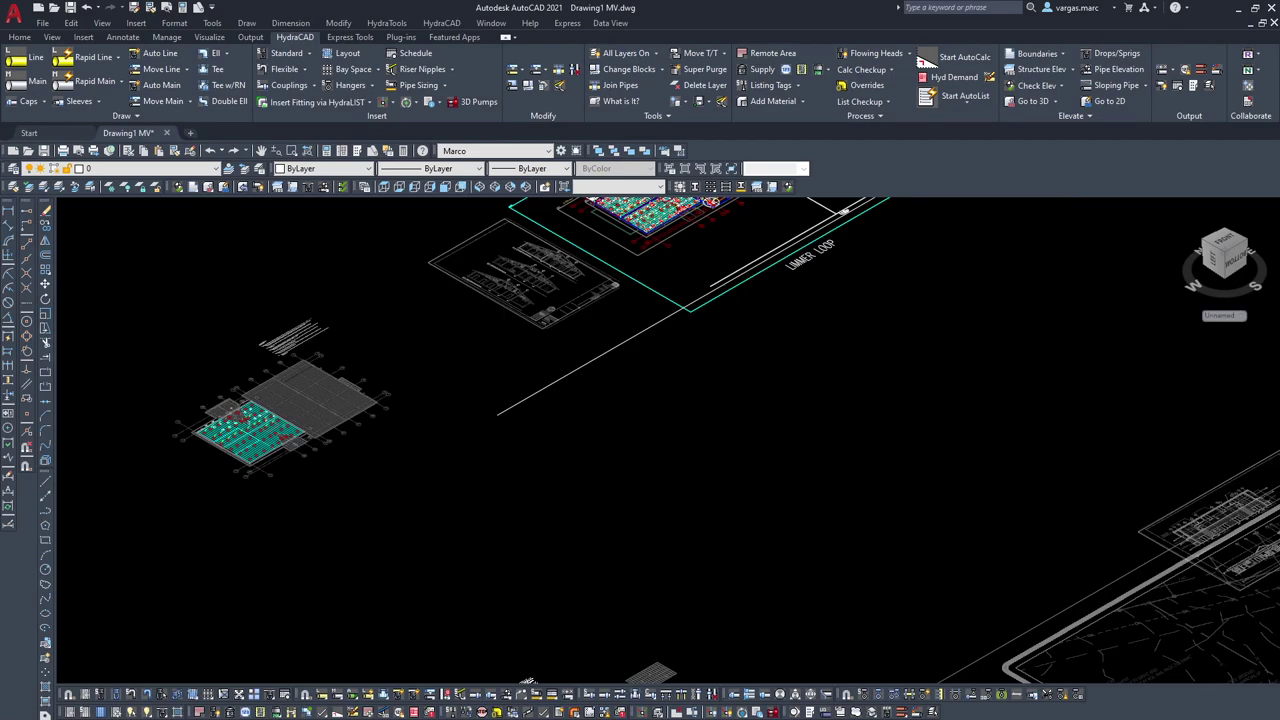
pyautogui.scroll(-3, 563, 377)
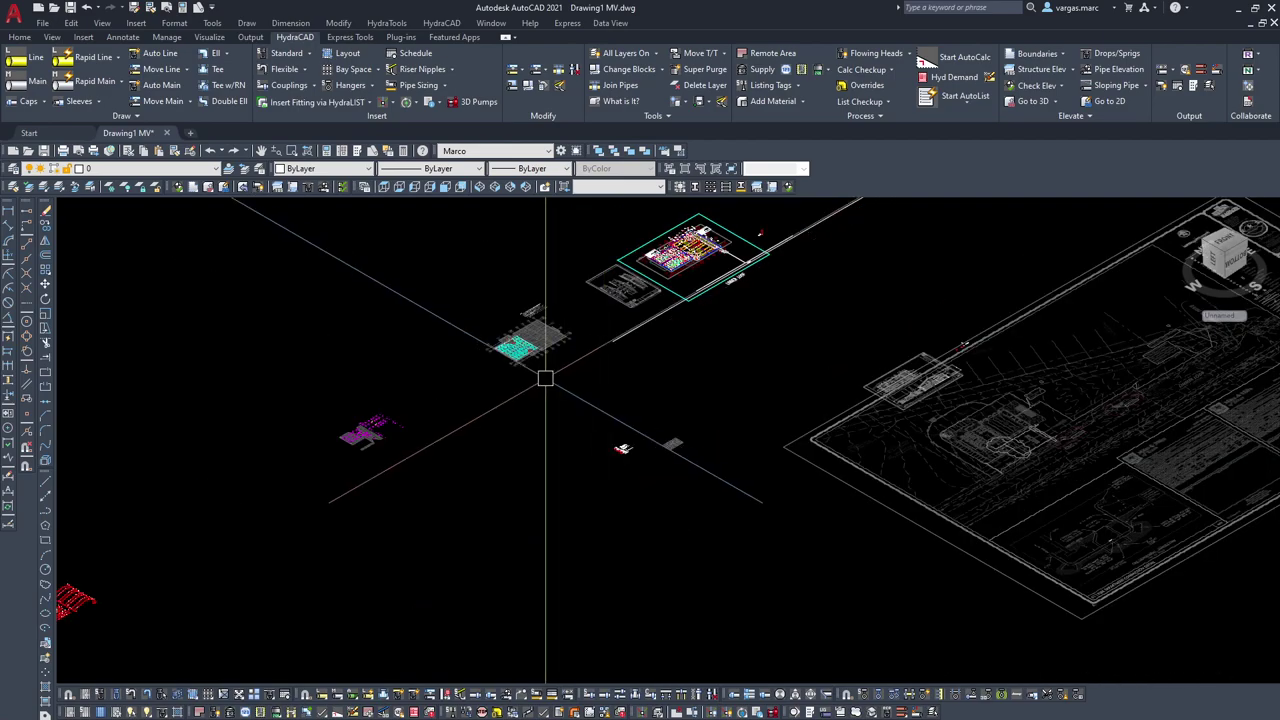
pyautogui.scroll(-5, 634, 449)
pyautogui.click(692, 476)
pyautogui.click(569, 372)
pyautogui.write('m')
pyautogui.press('space')
pyautogui.click(621, 472)
pyautogui.moveTo(738, 346); pyautogui.dragTo(726, 399, button='middle')
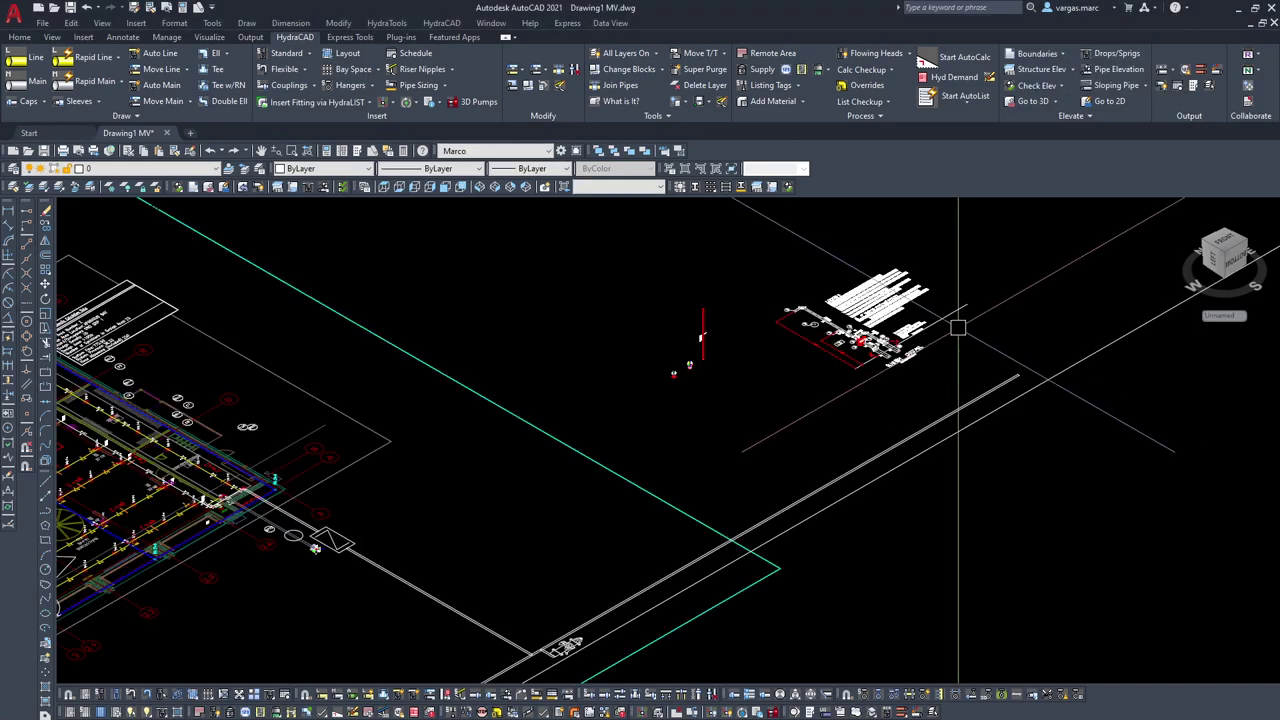
# Step: Examine the riser detail's numbered parts, legend and dimensions next to the 3D riser pipes
pyautogui.scroll(5, 845, 300)
pyautogui.scroll(-3, 830, 350)
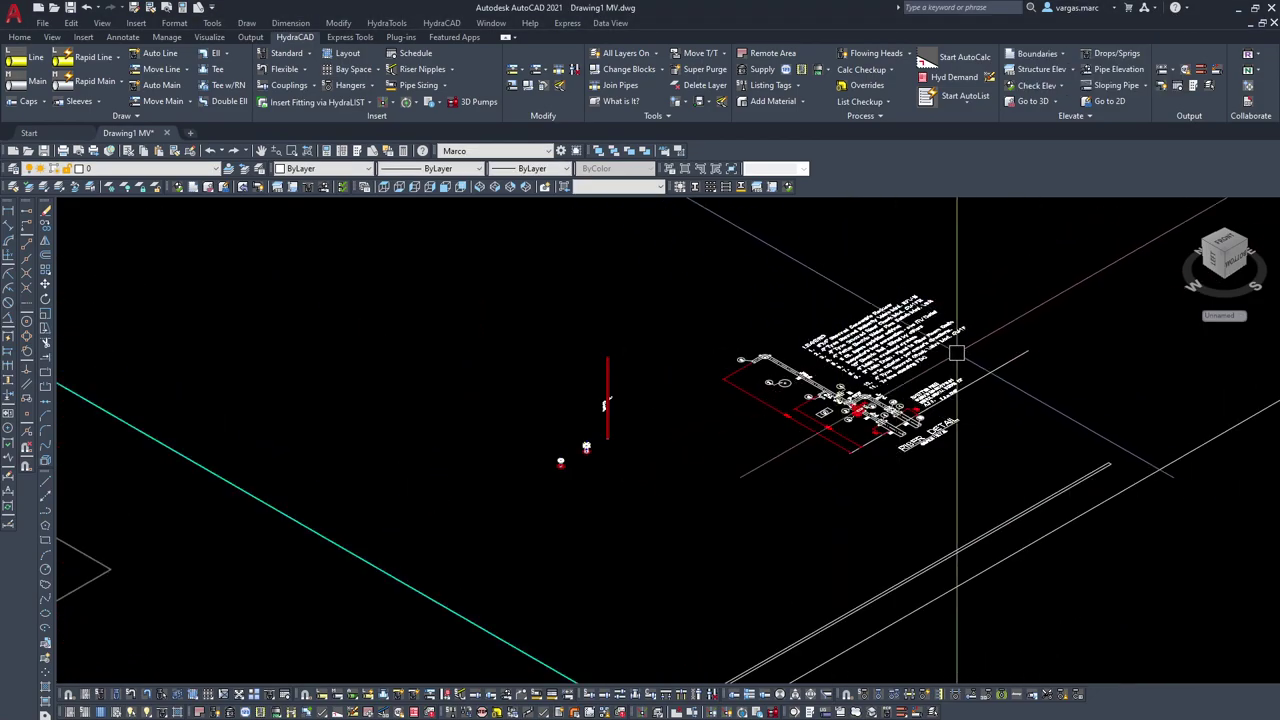
pyautogui.scroll(-5, 760, 435)
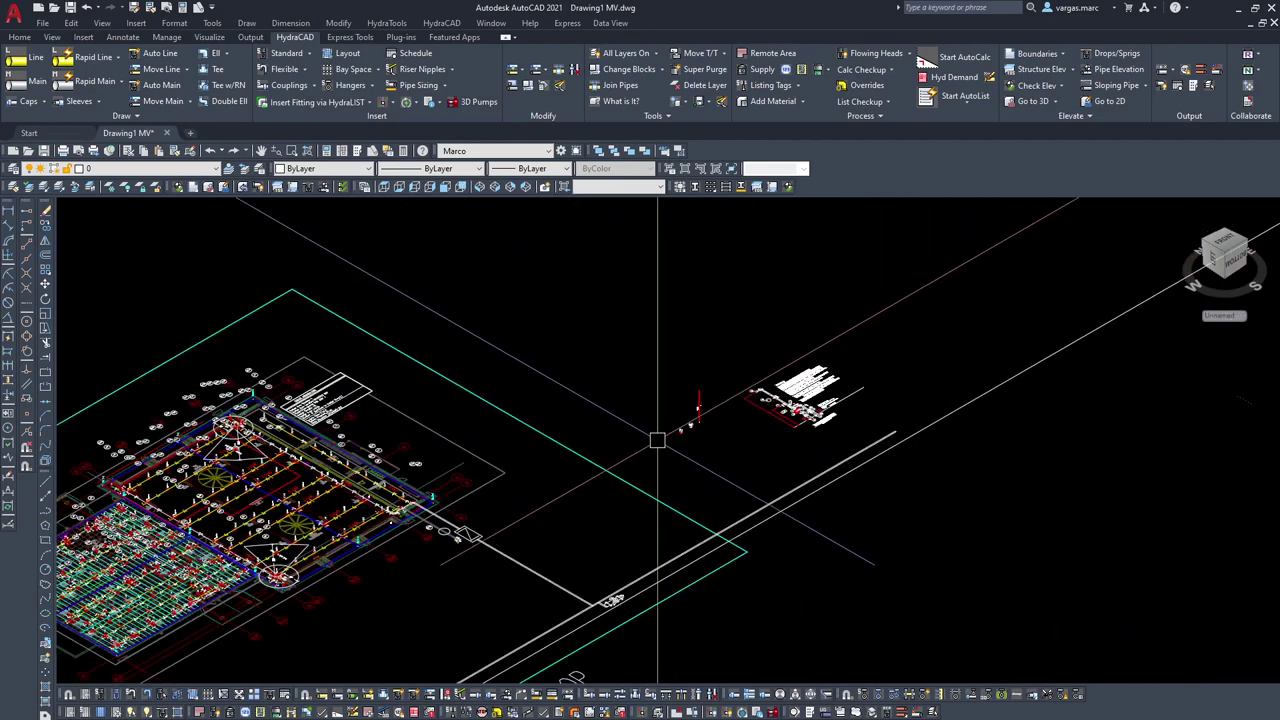
pyautogui.scroll(5, 700, 450)
pyautogui.scroll(2, 605, 488)
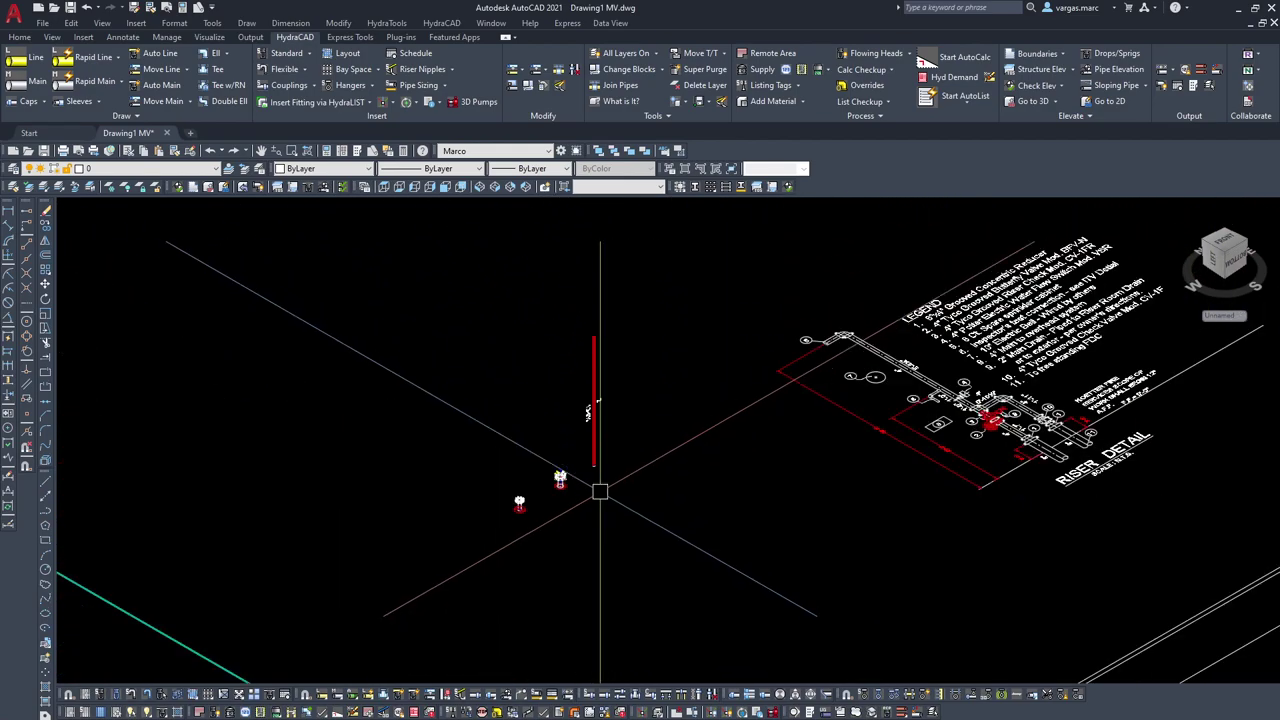
pyautogui.scroll(2, 651, 420)
pyautogui.scroll(3, 979, 420)
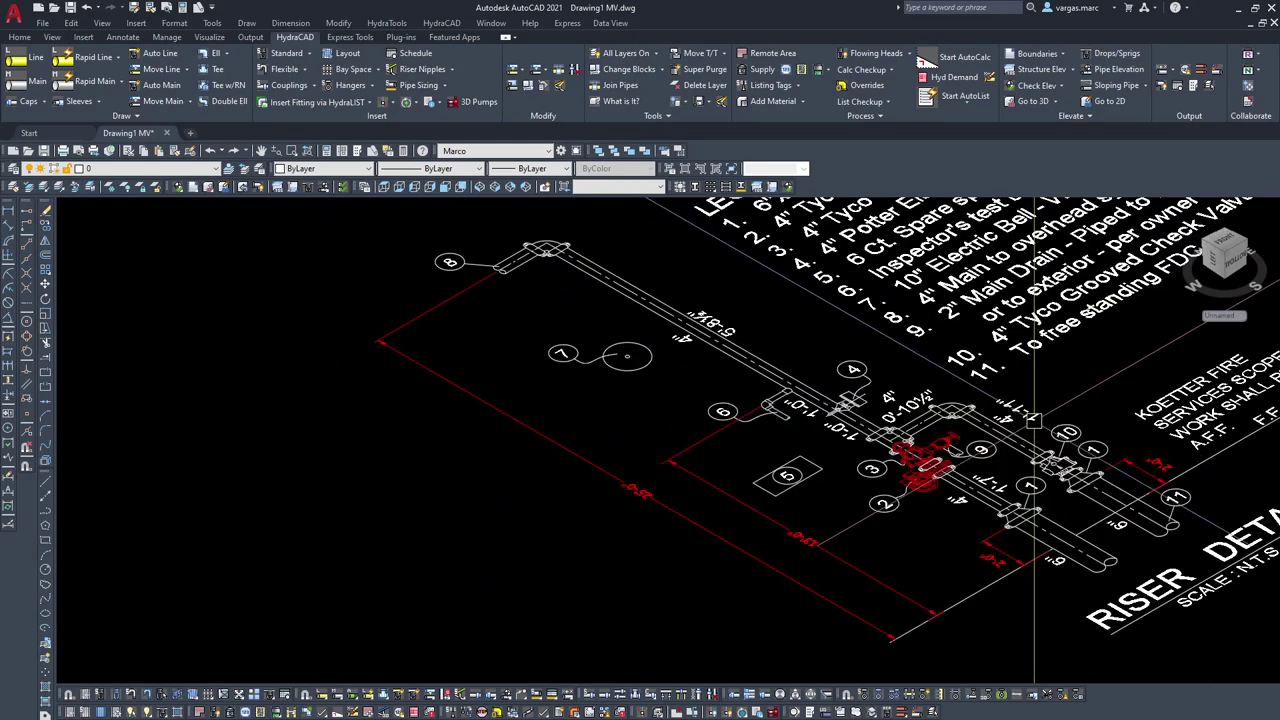
# Step: Examine the floor plan's riser corner, where the main and the outside pipes meet the building wall
pyautogui.scroll(-4, 853, 435)
pyautogui.moveTo(567, 479); pyautogui.dragTo(811, 329, button='middle')
pyautogui.moveTo(432, 449); pyautogui.dragTo(589, 380, button='middle')
pyautogui.scroll(-2, 580, 385)
pyautogui.moveTo(400, 478); pyautogui.dragTo(500, 431, button='middle')
pyautogui.scroll(-2, 500, 430)
pyautogui.scroll(4, 338, 385)
pyautogui.scroll(4, 338, 385)
pyautogui.moveTo(729, 404); pyautogui.dragTo(763, 506, button='middle')
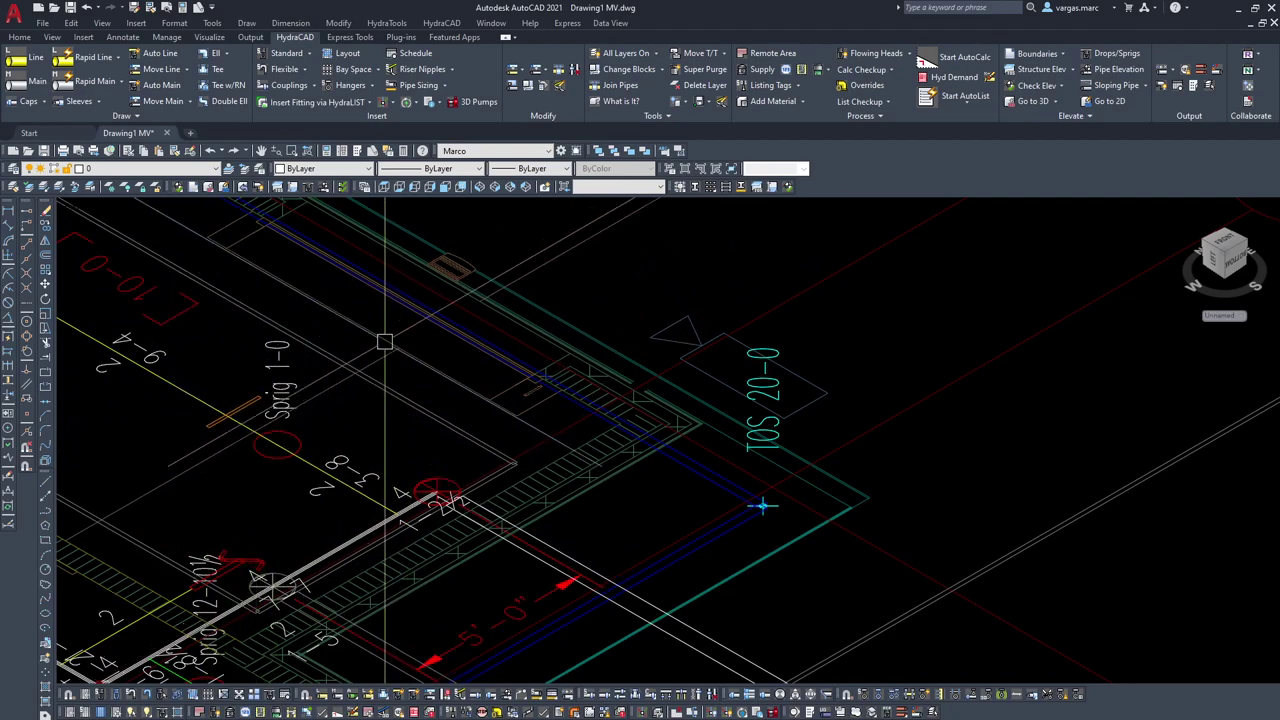
pyautogui.scroll(-2, 392, 330)
pyautogui.scroll(-2, 221, 337)
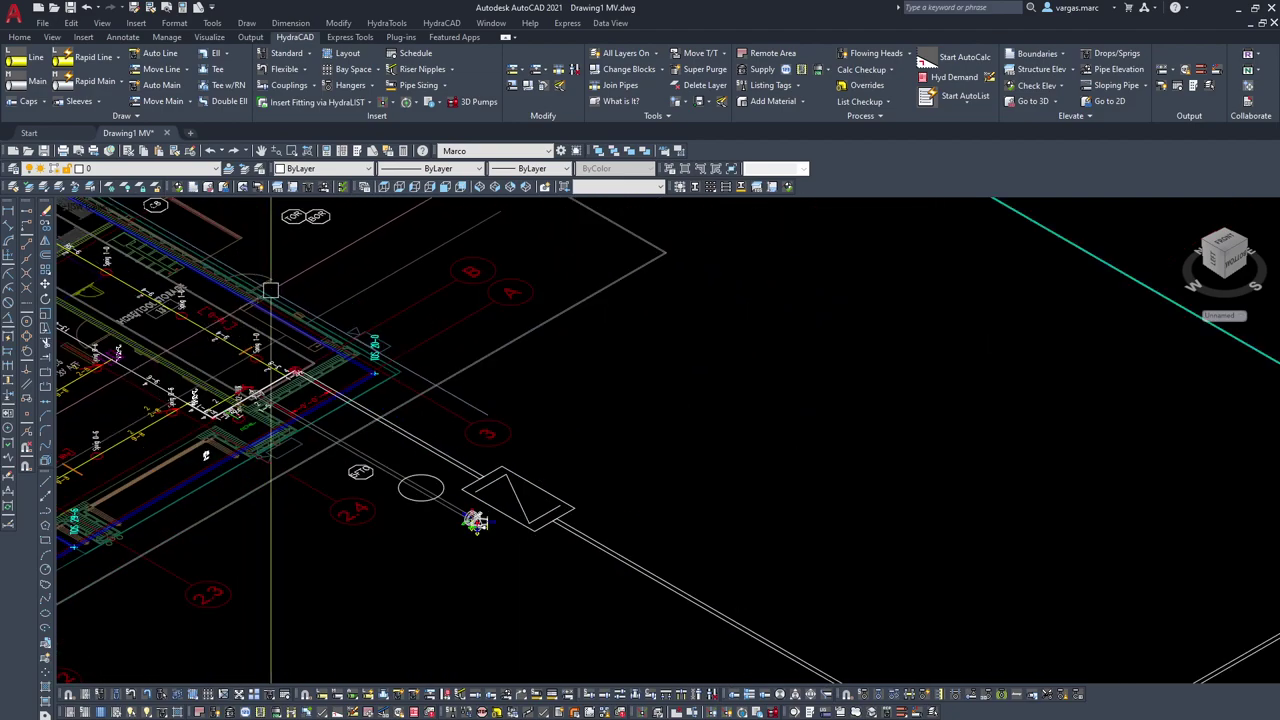
pyautogui.scroll(2, 199, 419)
pyautogui.scroll(4, 199, 419)
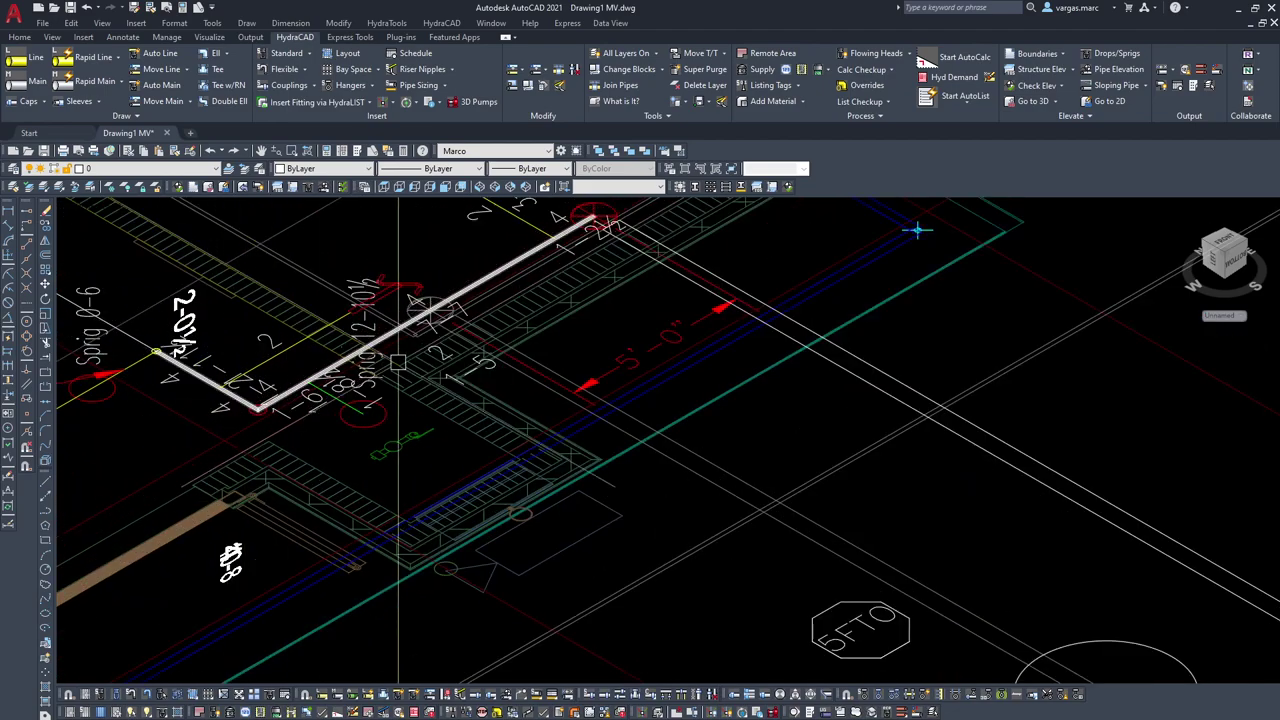
pyautogui.moveTo(475, 396)
pyautogui.mouseDown(button='middle')
pyautogui.moveTo(702, 361)
pyautogui.moveTo(803, 533)
pyautogui.mouseUp(button='middle')
pyautogui.scroll(-4, 640, 330)
# Step: Make TEXT the current layer and start a line near the larger flanged pipe
pyautogui.moveTo(855, 354); pyautogui.dragTo(514, 471, button='middle')
pyautogui.scroll(-4, 655, 420)
pyautogui.moveTo(795, 400); pyautogui.dragTo(430, 570, button='middle')
pyautogui.moveTo(960, 409); pyautogui.dragTo(608, 480, button='middle')
pyautogui.scroll(5, 520, 568)
pyautogui.keyDown('shift'); pyautogui.moveTo(520, 568); pyautogui.dragTo(529, 537, button='middle'); pyautogui.keyUp('shift')
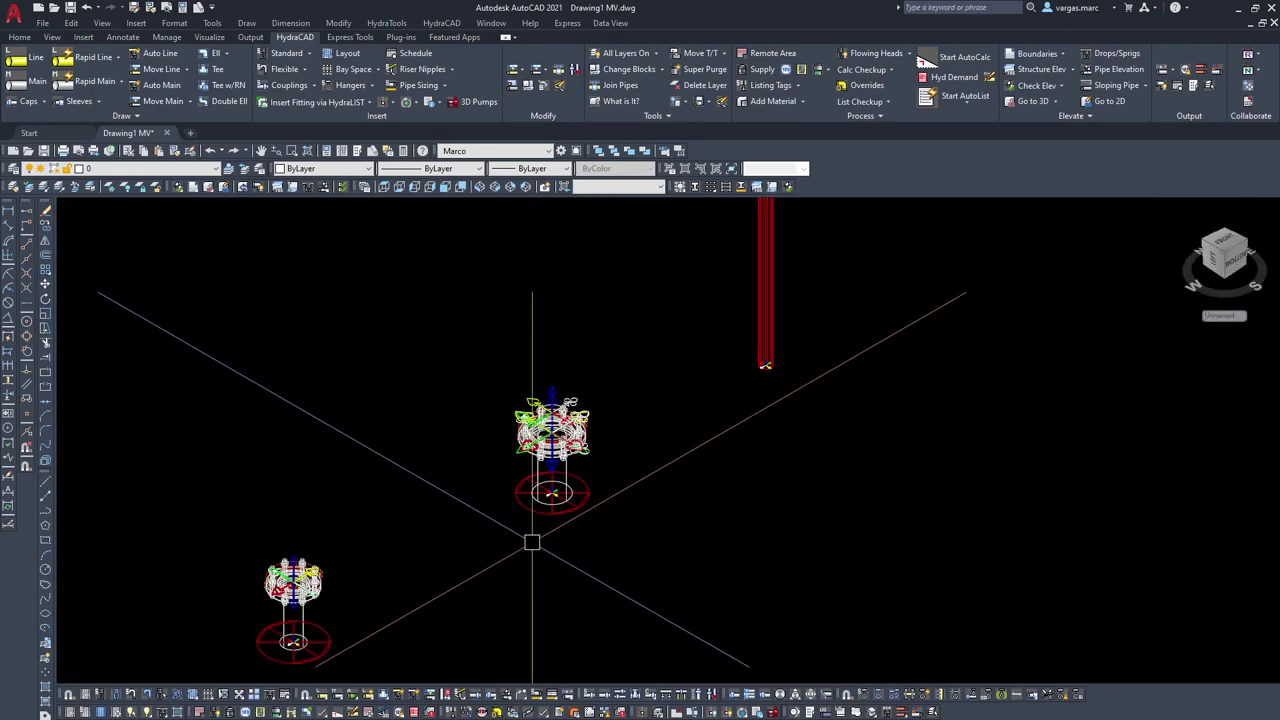
pyautogui.click(164, 169)
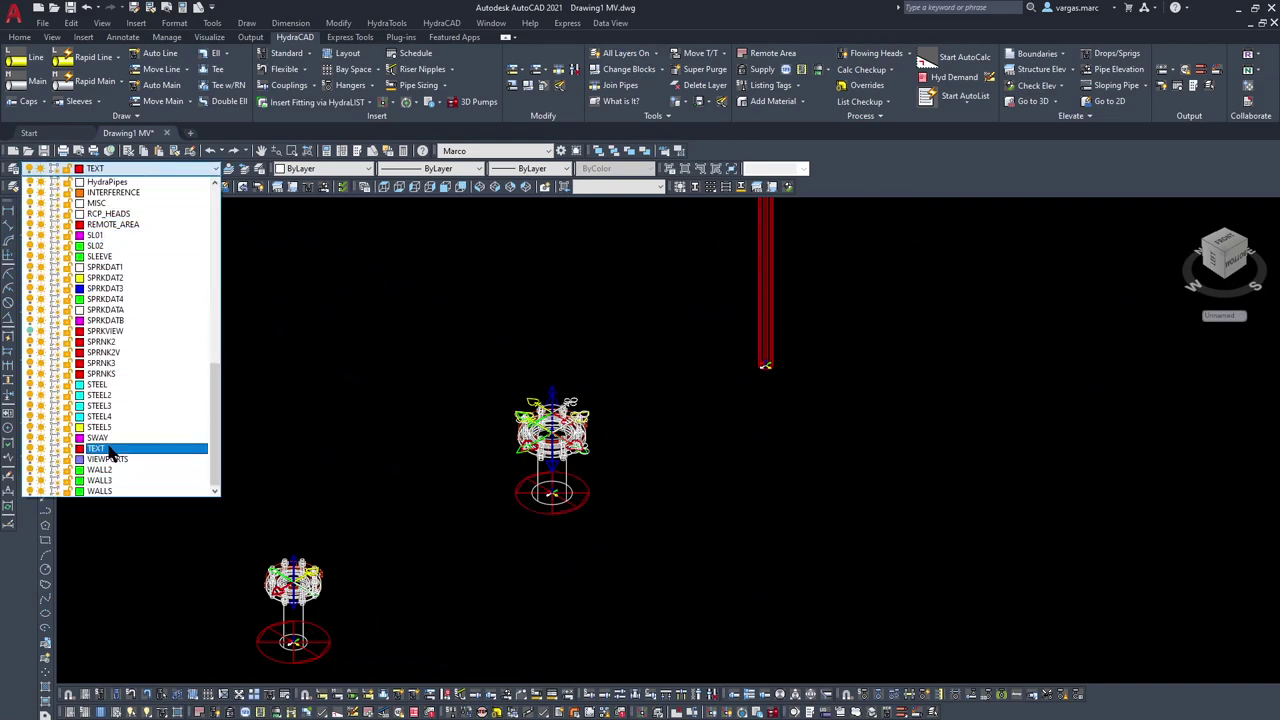
pyautogui.click(112, 452)
pyautogui.write('l')
pyautogui.press('Return')
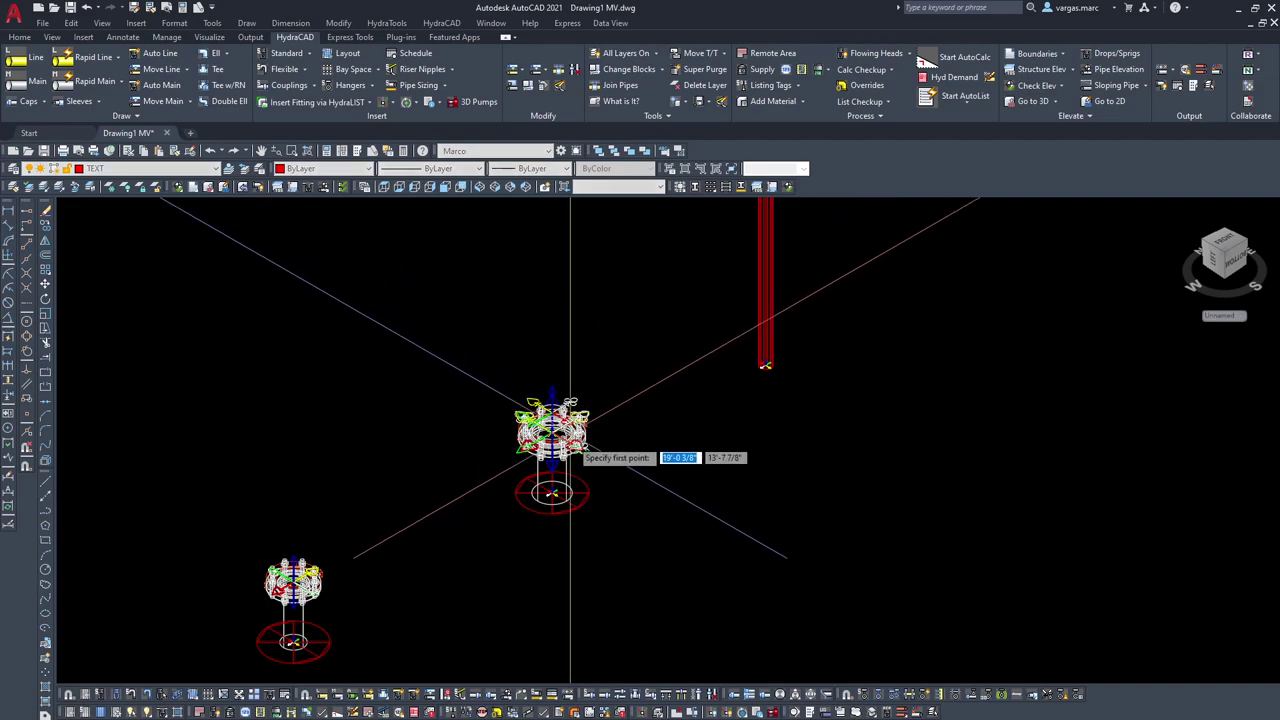
# Step: Draw a line straight up from the centre of the farther riser's base, continuing horizontally toward the nearer riser's side
pyautogui.keyDown('shift'); pyautogui.rightClick(590, 518); pyautogui.keyUp('shift')
pyautogui.press('c')
pyautogui.click(586, 507)
pyautogui.moveTo(573, 296); pyautogui.dragTo(574, 329, button='middle')
pyautogui.moveTo(555, 287); pyautogui.dragTo(568, 411, button='middle')
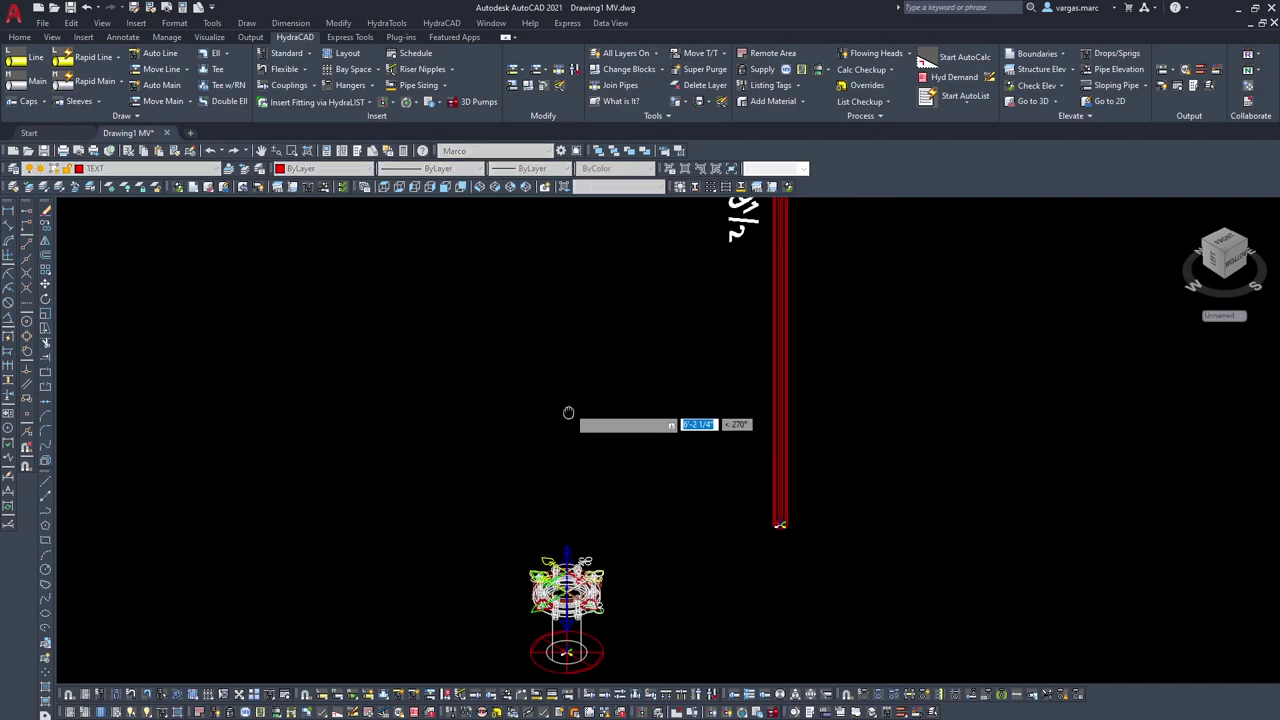
pyautogui.scroll(-2, 566, 398)
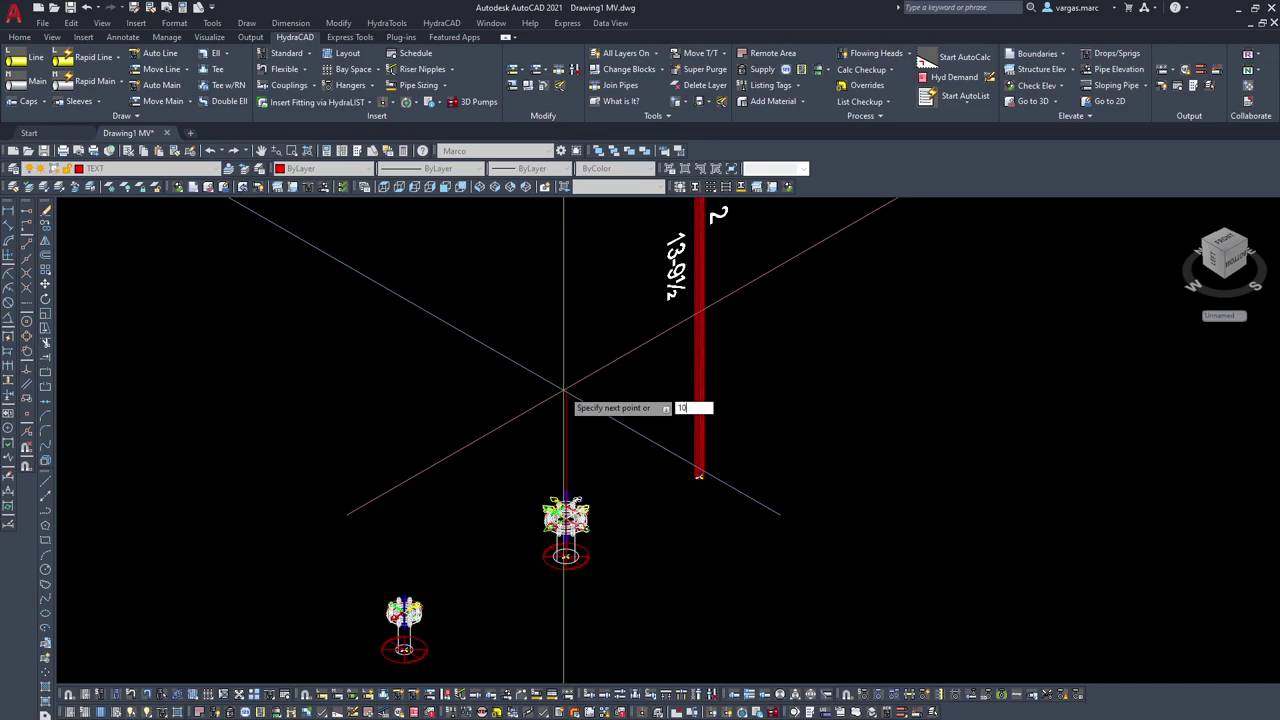
pyautogui.scroll(-4, 487, 370)
pyautogui.click(308, 422)
pyautogui.press('Escape')
# Step: Insert the 4" FRLK 90 #001 elbow from the miscellaneous fittings on the riser flange's upper skipole, using the green diamond rotation
pyautogui.moveTo(378, 428)
pyautogui.keyDown('shift'); pyautogui.mouseDown(button='middle')
pyautogui.moveTo(503, 423)
pyautogui.moveTo(525, 472)
pyautogui.mouseUp(button='middle'); pyautogui.keyUp('shift')
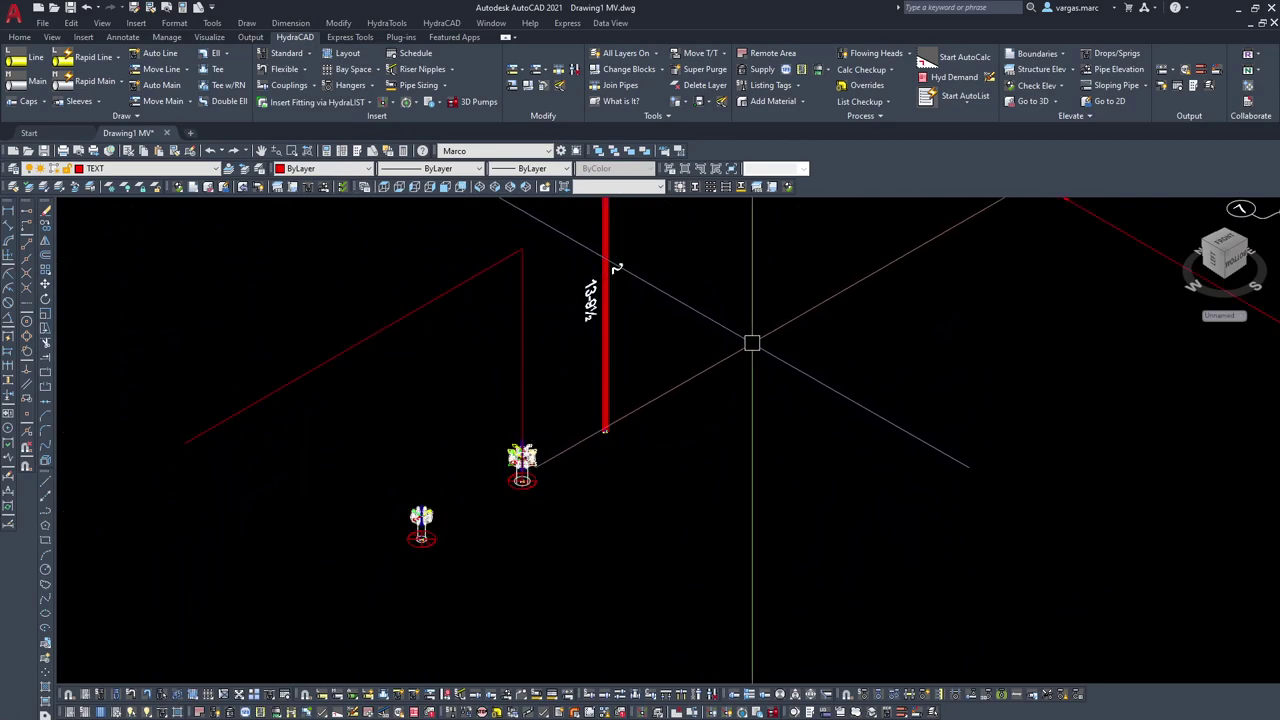
pyautogui.moveTo(654, 329); pyautogui.dragTo(651, 386, button='middle')
pyautogui.scroll(4, 495, 498)
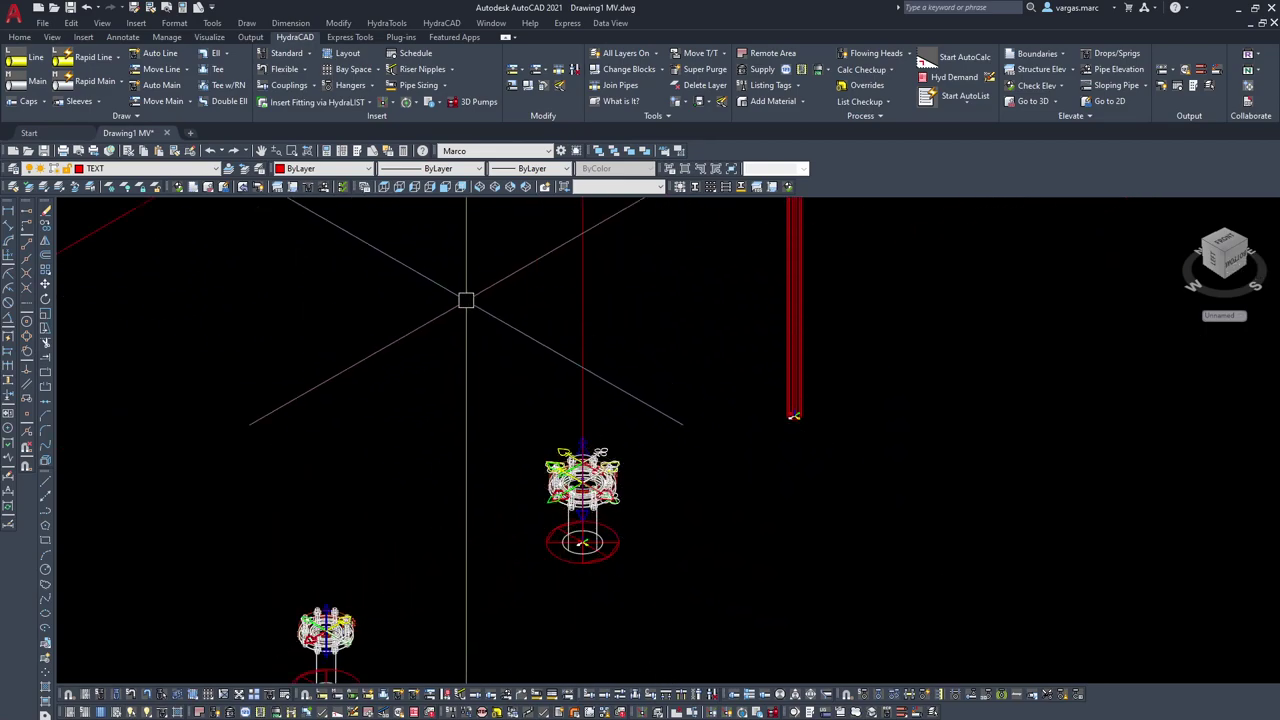
pyautogui.scroll(2, 626, 434)
pyautogui.scroll(4, 570, 435)
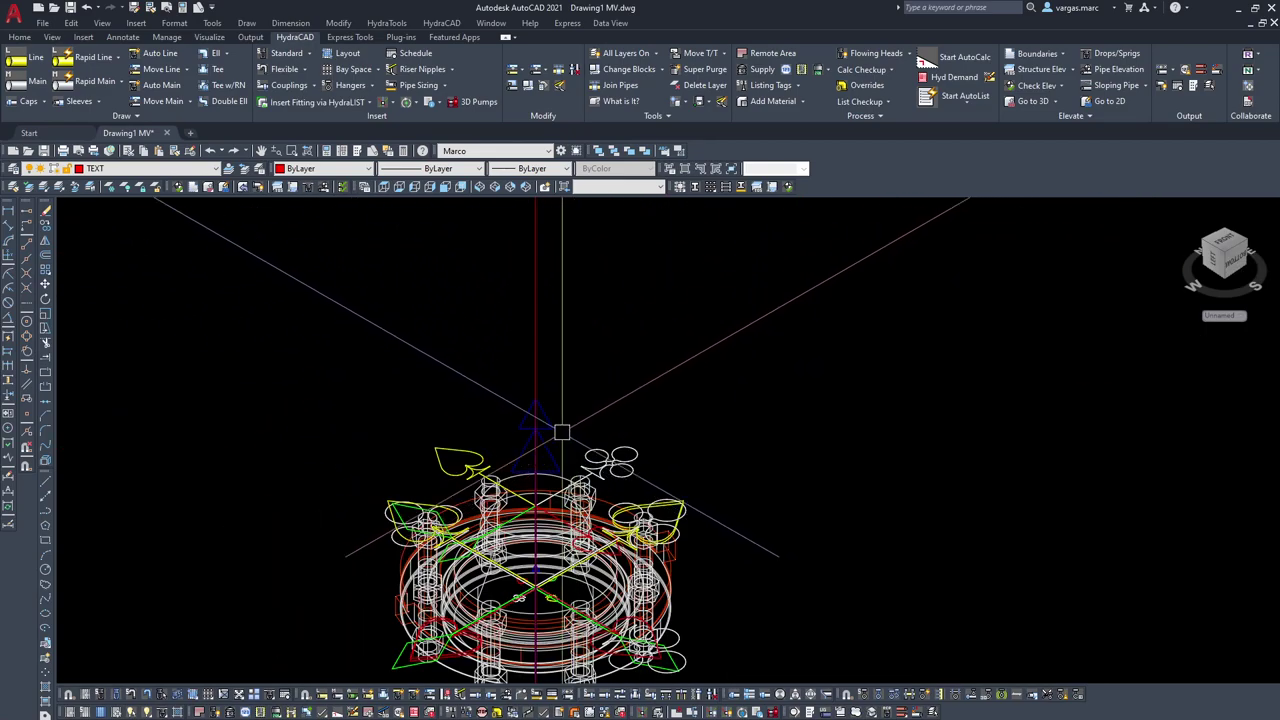
pyautogui.scroll(-3, 648, 386)
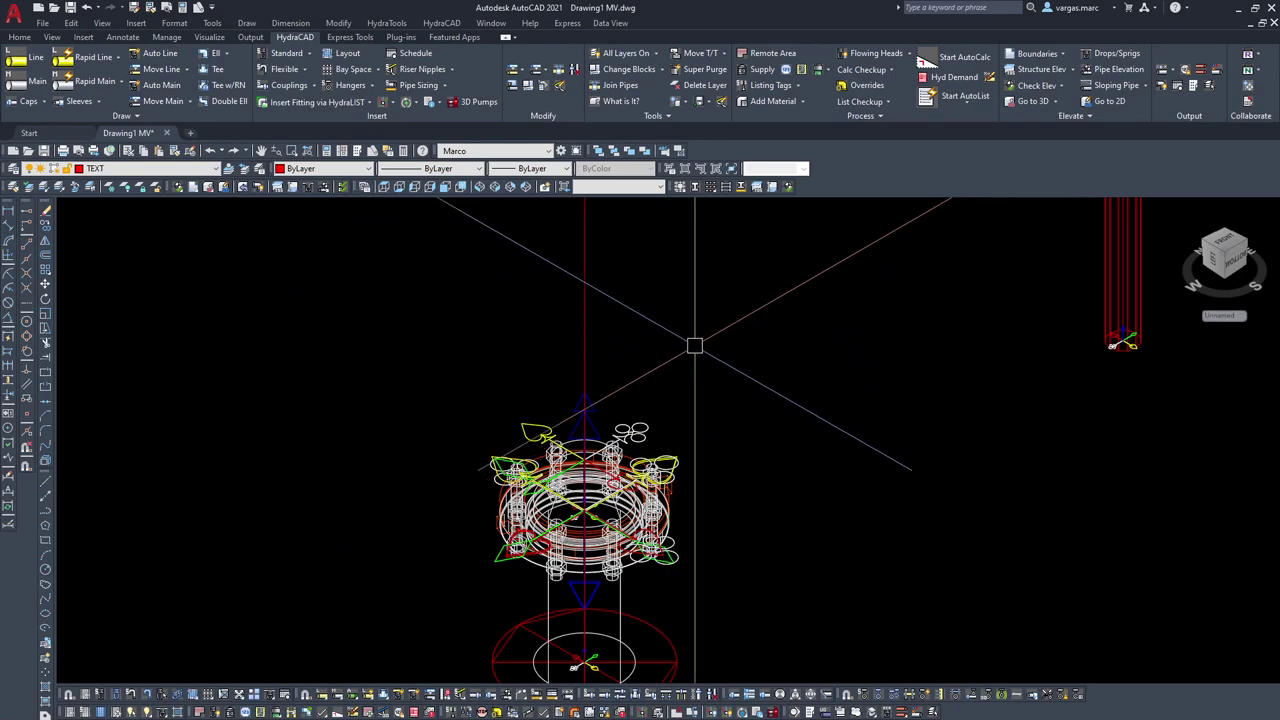
pyautogui.click(298, 108)
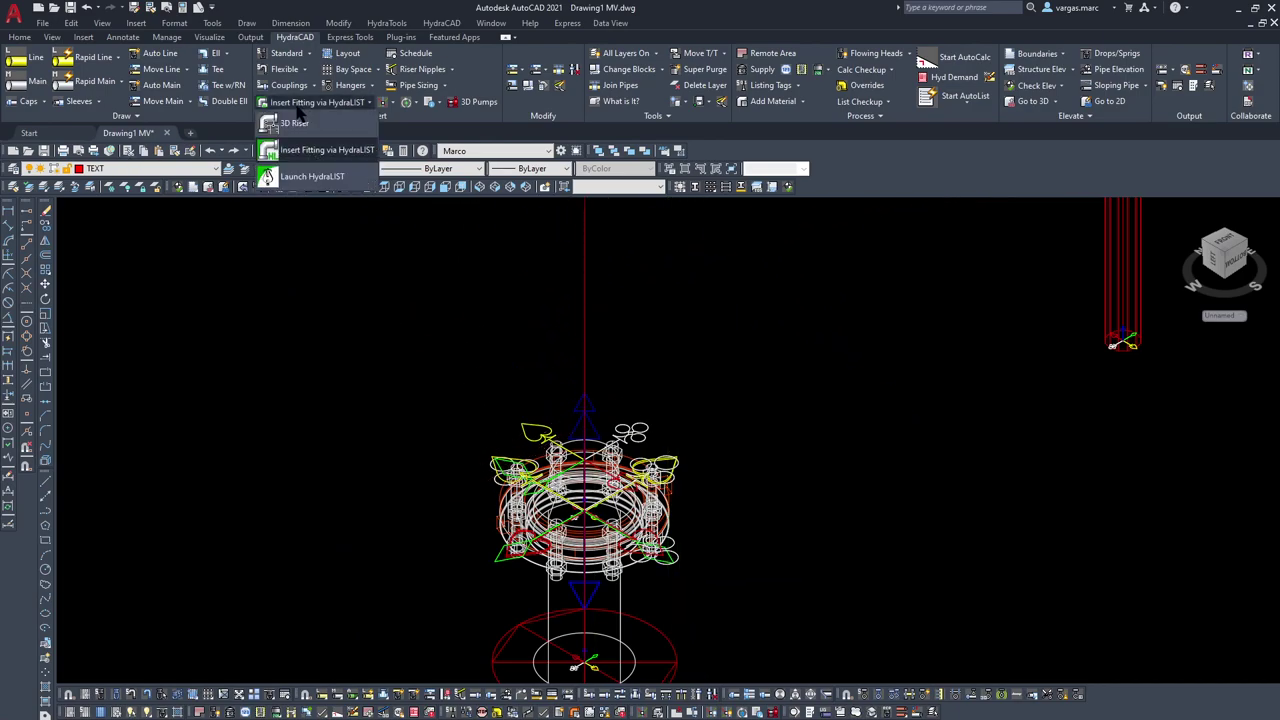
pyautogui.click(287, 176)
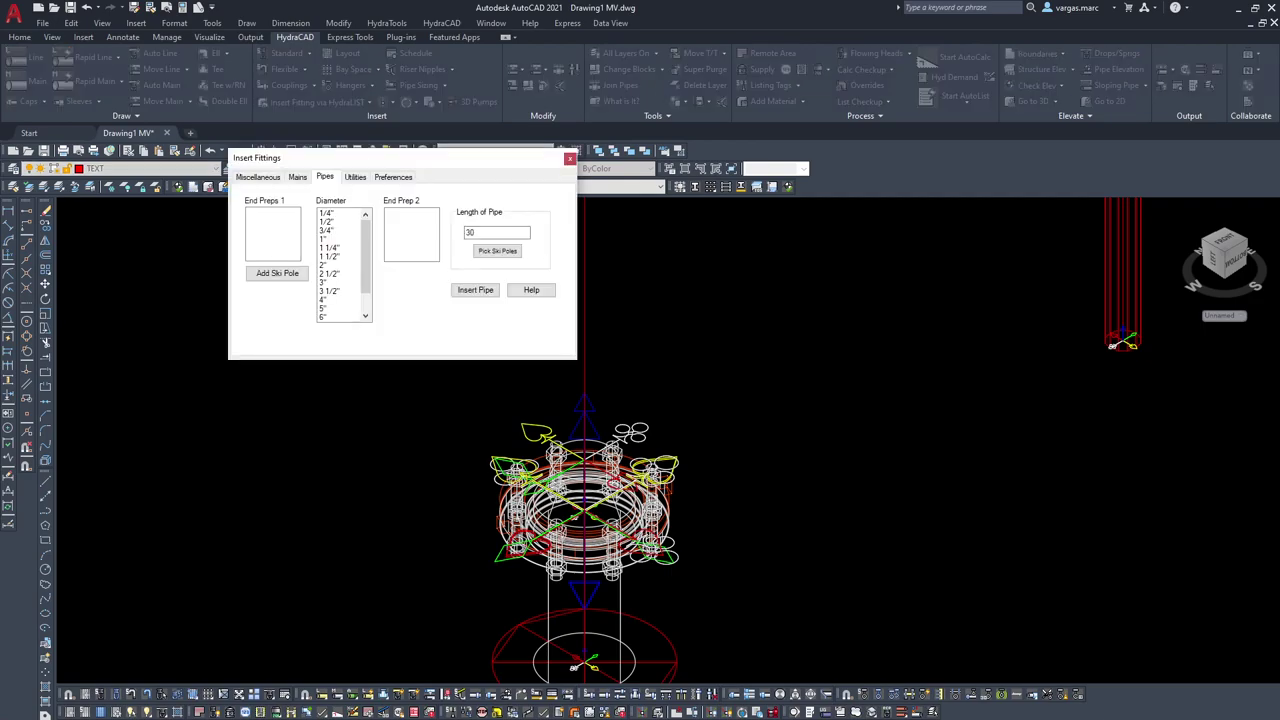
pyautogui.click(252, 177)
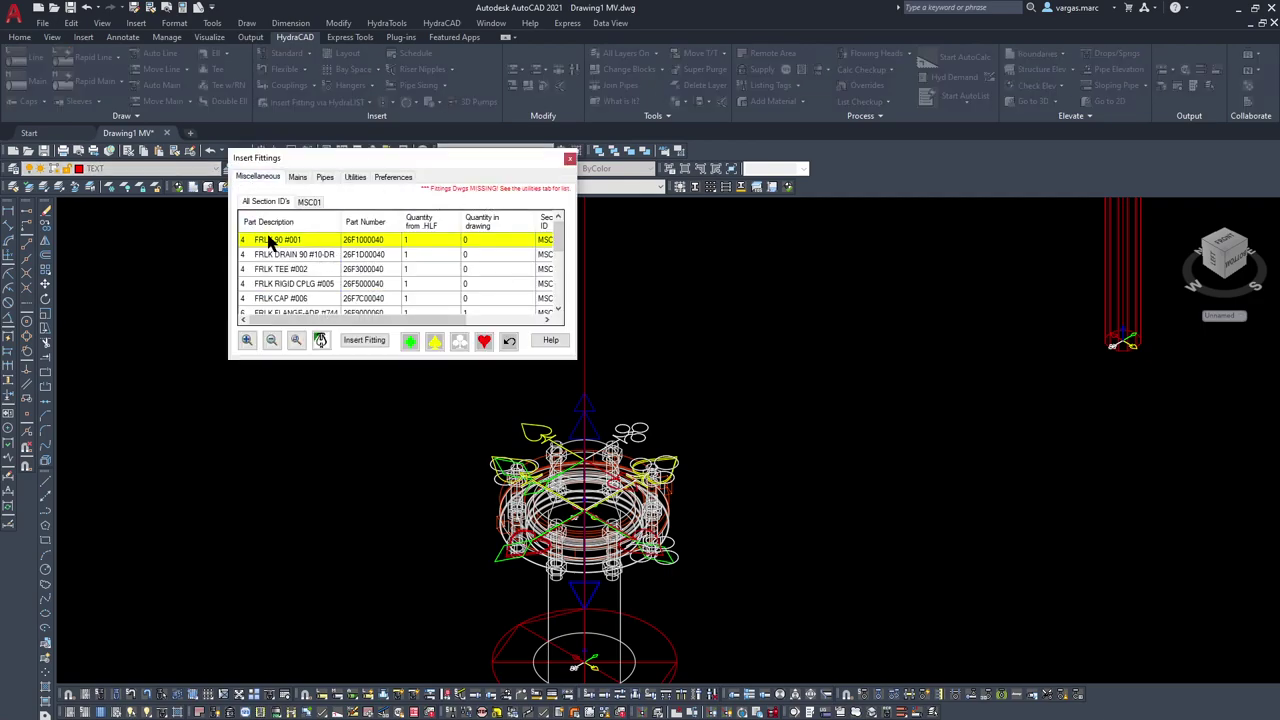
pyautogui.click(364, 341)
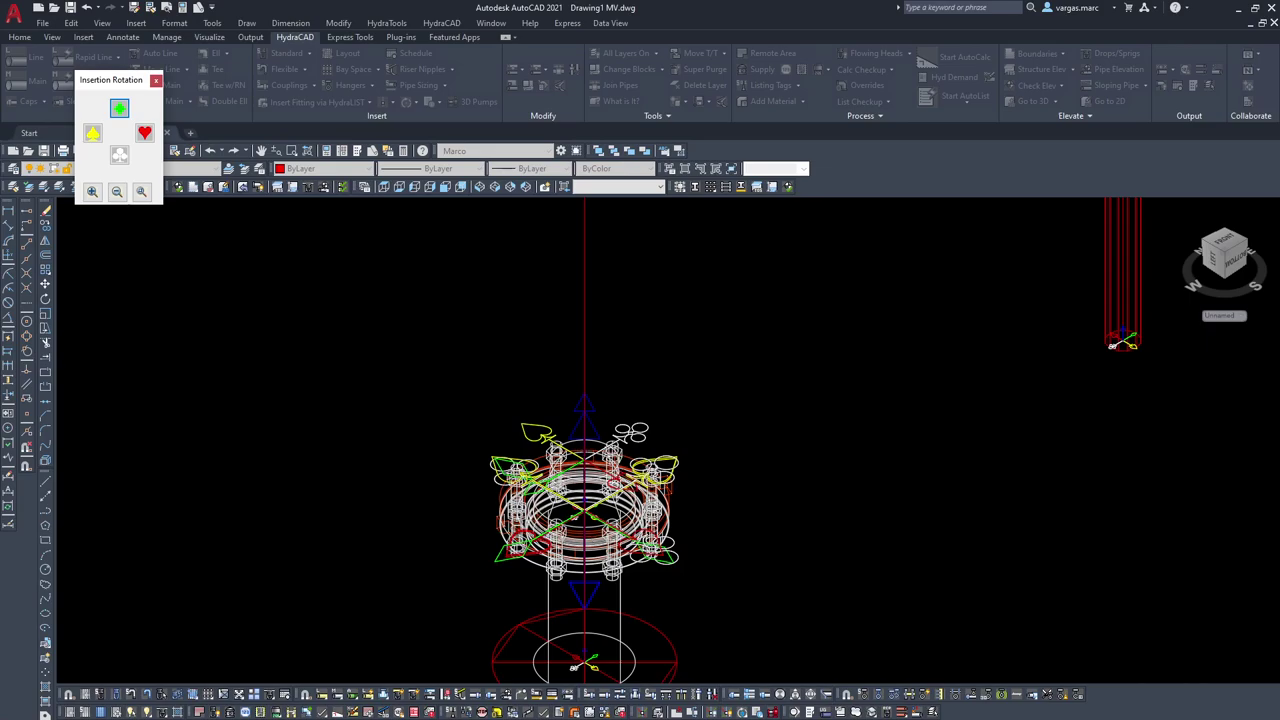
pyautogui.click(119, 109)
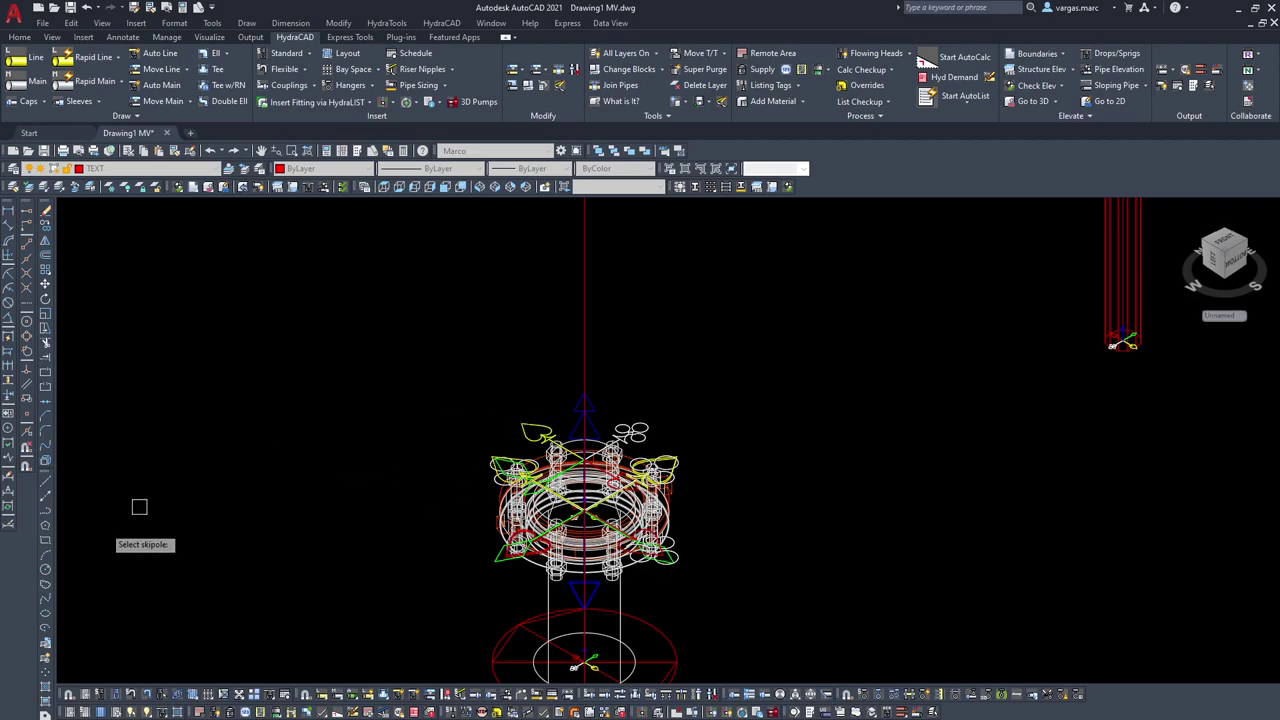
pyautogui.scroll(5, 530, 500)
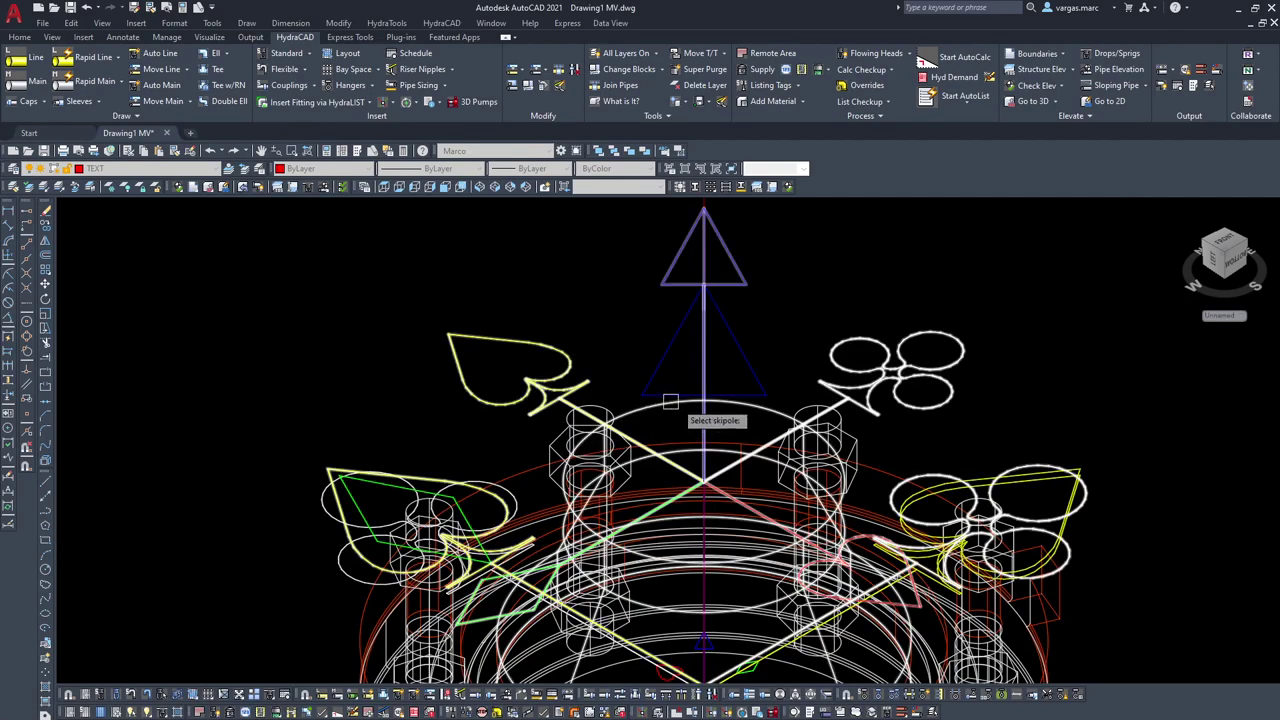
pyautogui.click(667, 505)
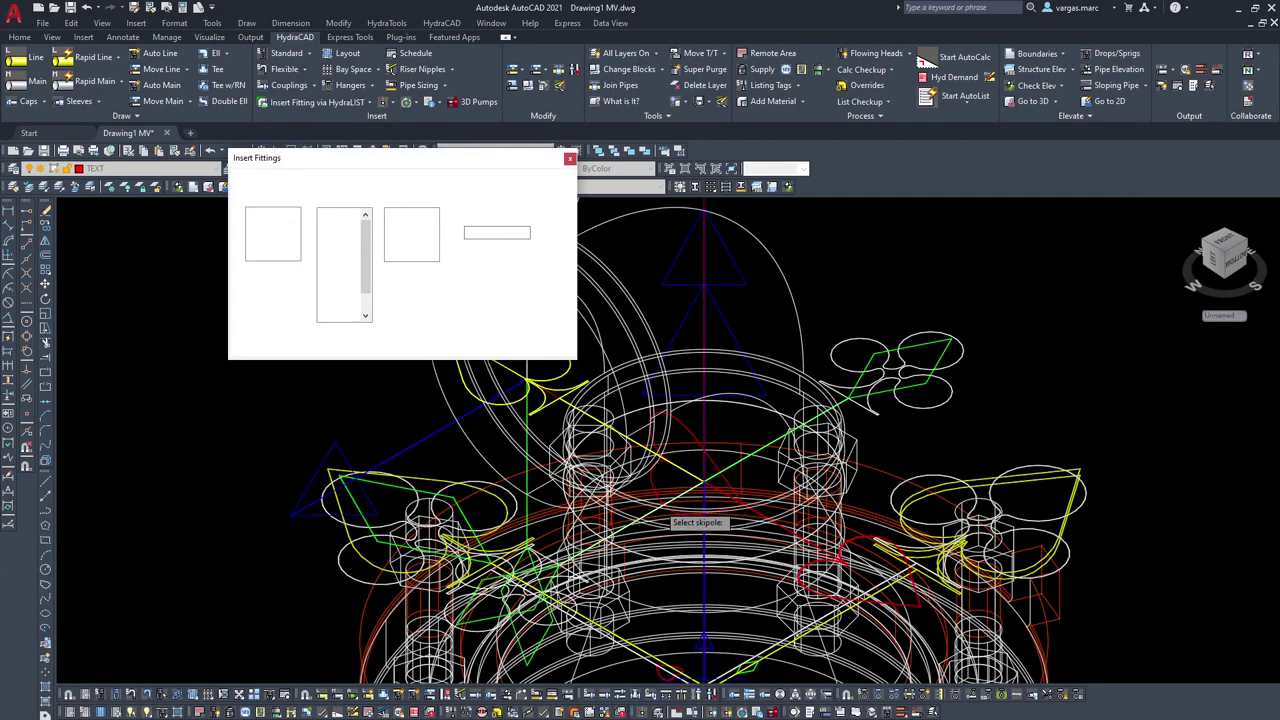
pyautogui.click(570, 159)
# Step: Move the elbow vertically from its outlet centre up onto the horizontal line at the corner of the drawn path
pyautogui.scroll(-6, 560, 400)
pyautogui.scroll(2, 546, 414)
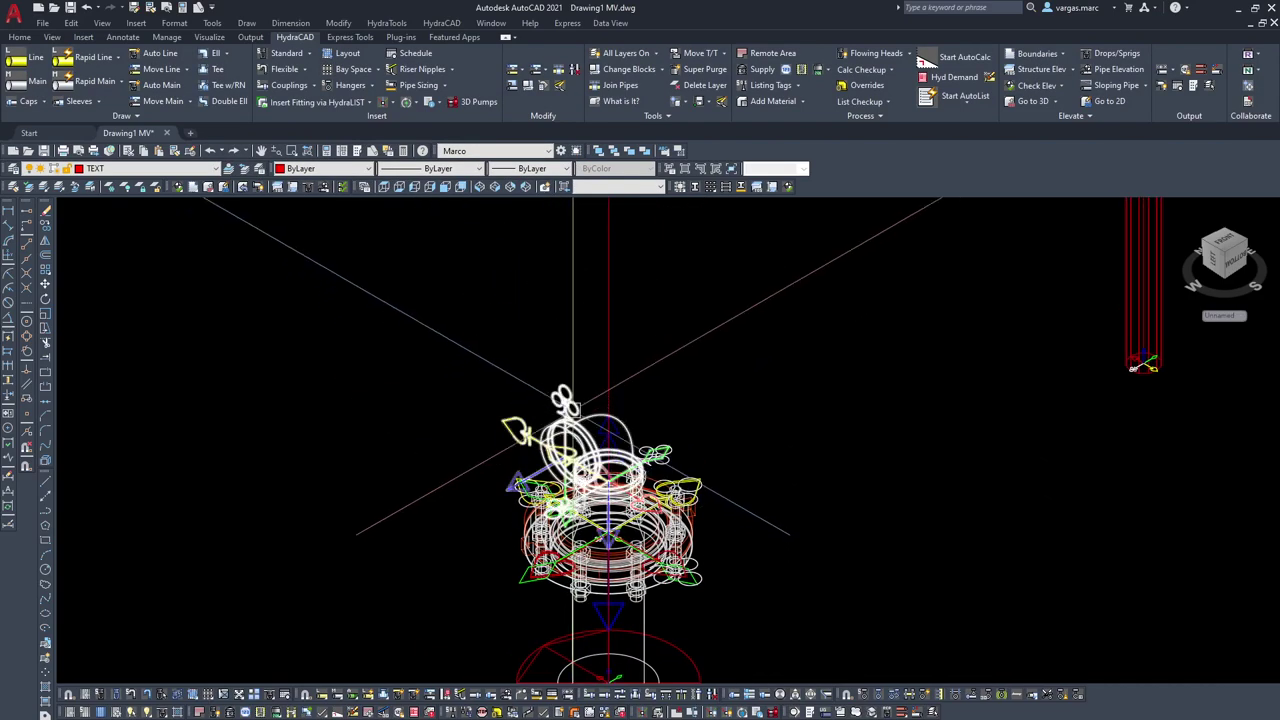
pyautogui.keyDown('shift'); pyautogui.rightClick(547, 416); pyautogui.keyUp('shift')
pyautogui.press('c')
pyautogui.scroll(4, 539, 417)
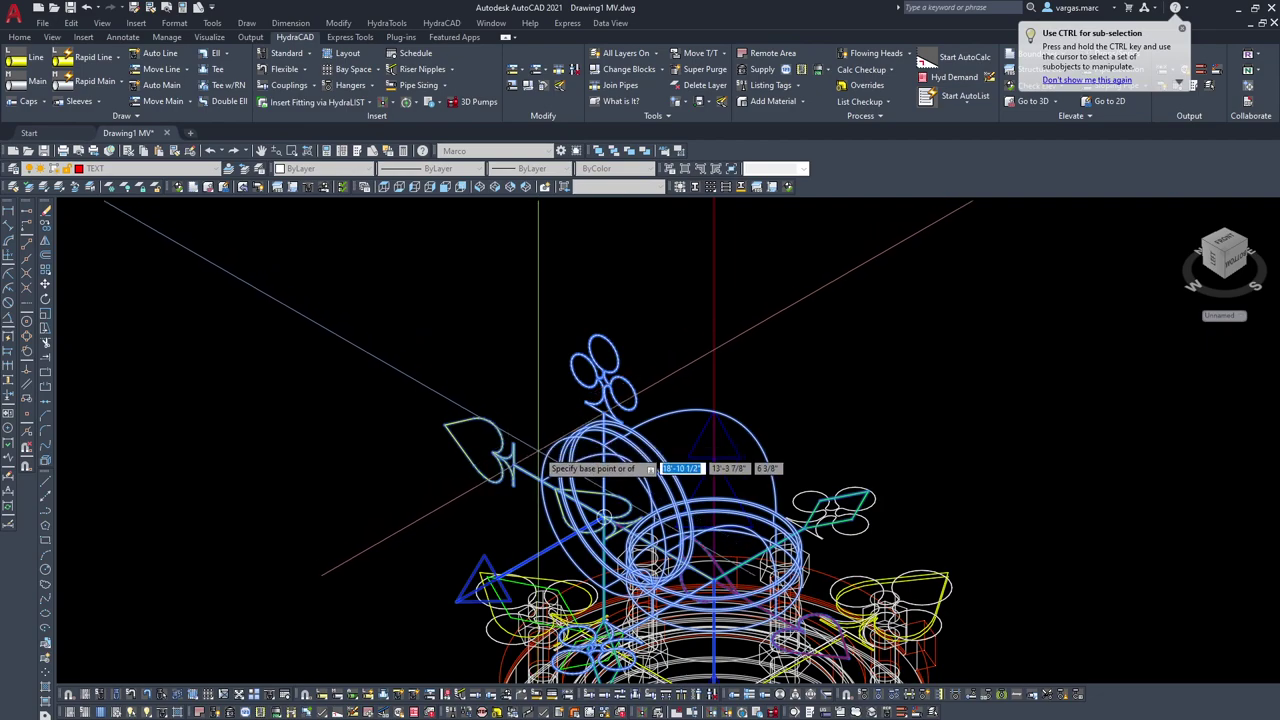
pyautogui.scroll(-4, 545, 440)
pyautogui.scroll(6, 555, 385)
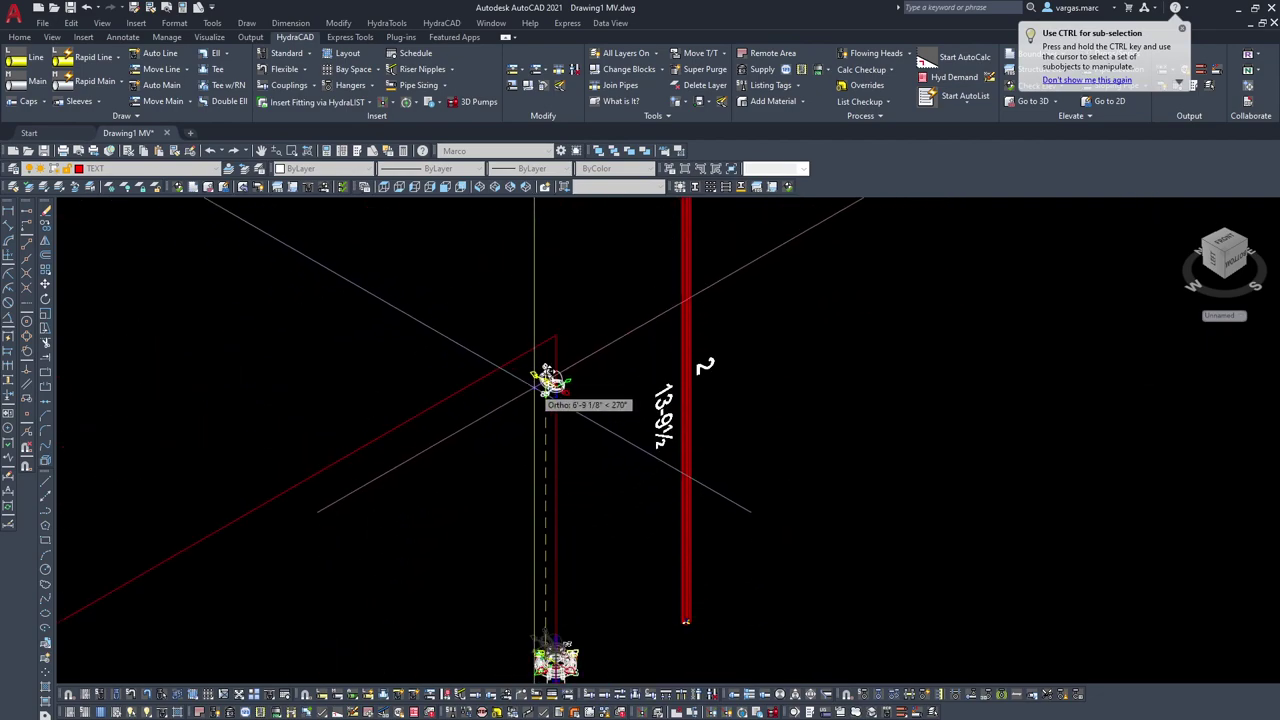
pyautogui.keyDown('shift'); pyautogui.rightClick(550, 395); pyautogui.keyUp('shift')
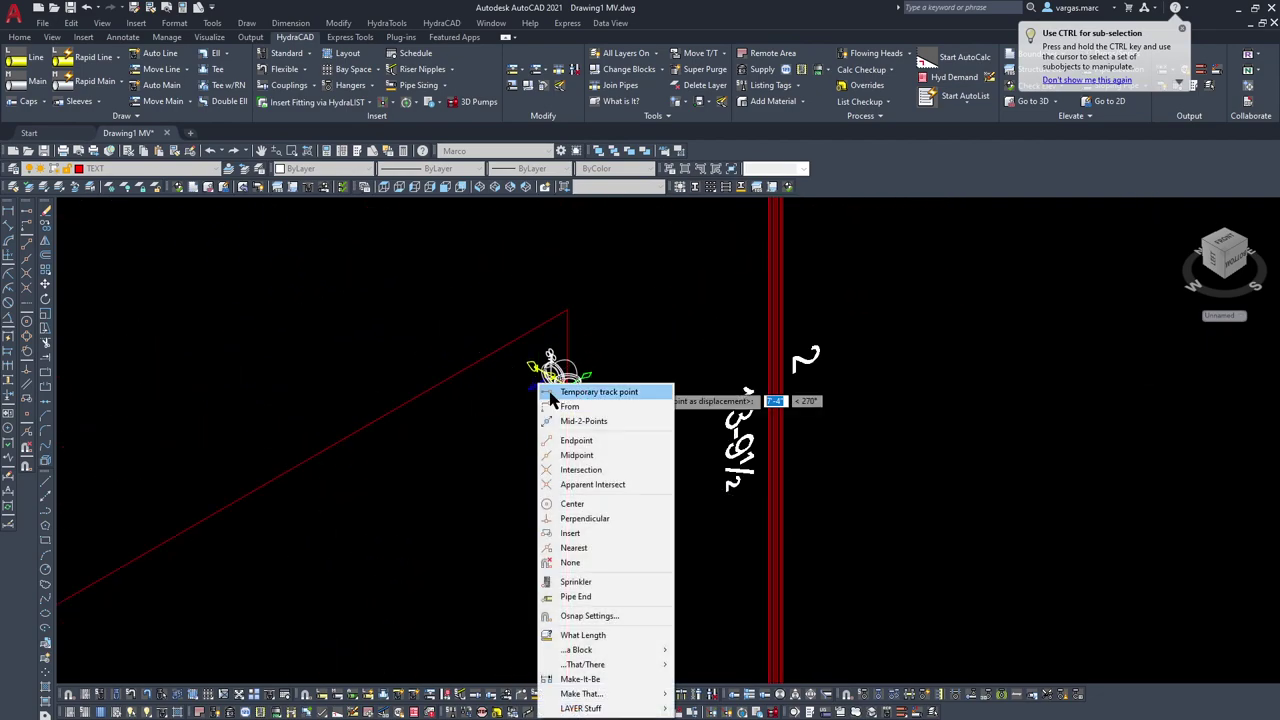
pyautogui.click(586, 538)
pyautogui.click(532, 338)
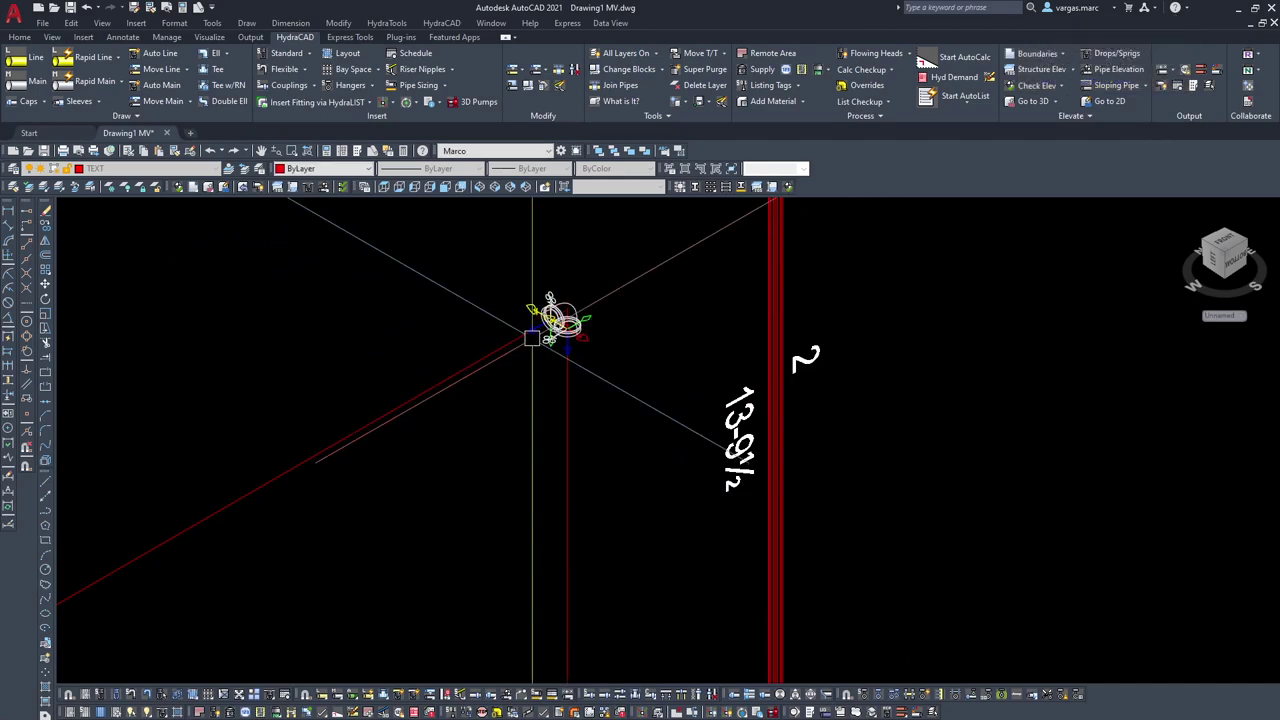
# Step: Inspect the relocated elbow against the guide lines, and review the valve arrangement around items 2 and 3 in the riser detail
pyautogui.scroll(4, 548, 316)
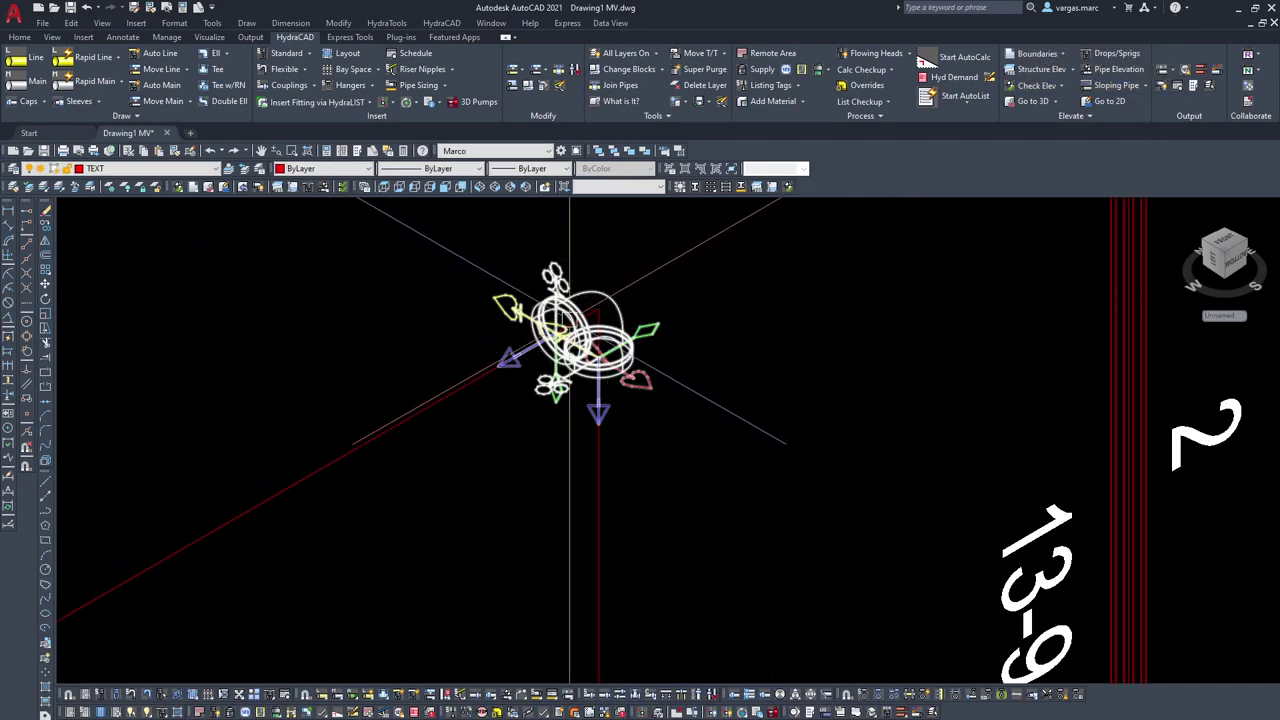
pyautogui.scroll(3, 520, 356)
pyautogui.scroll(-8, 544, 340)
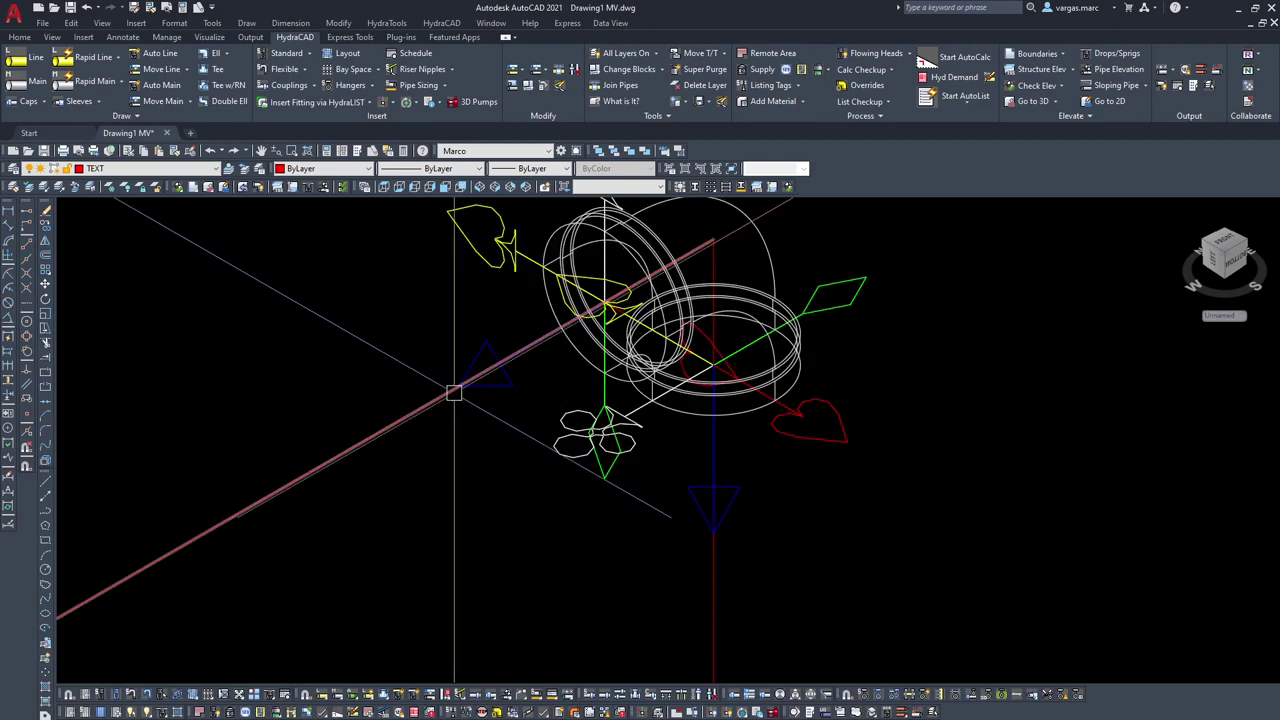
pyautogui.scroll(4, 614, 364)
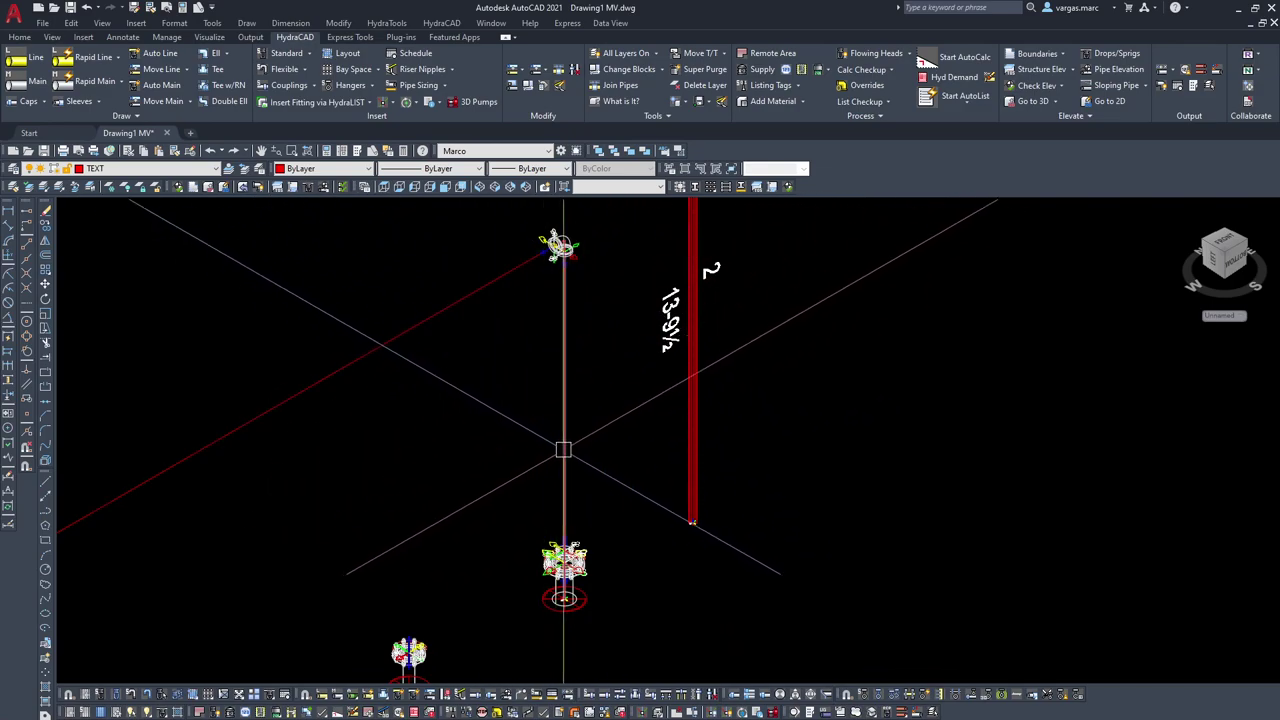
pyautogui.scroll(2, 573, 530)
pyautogui.scroll(-2, 597, 526)
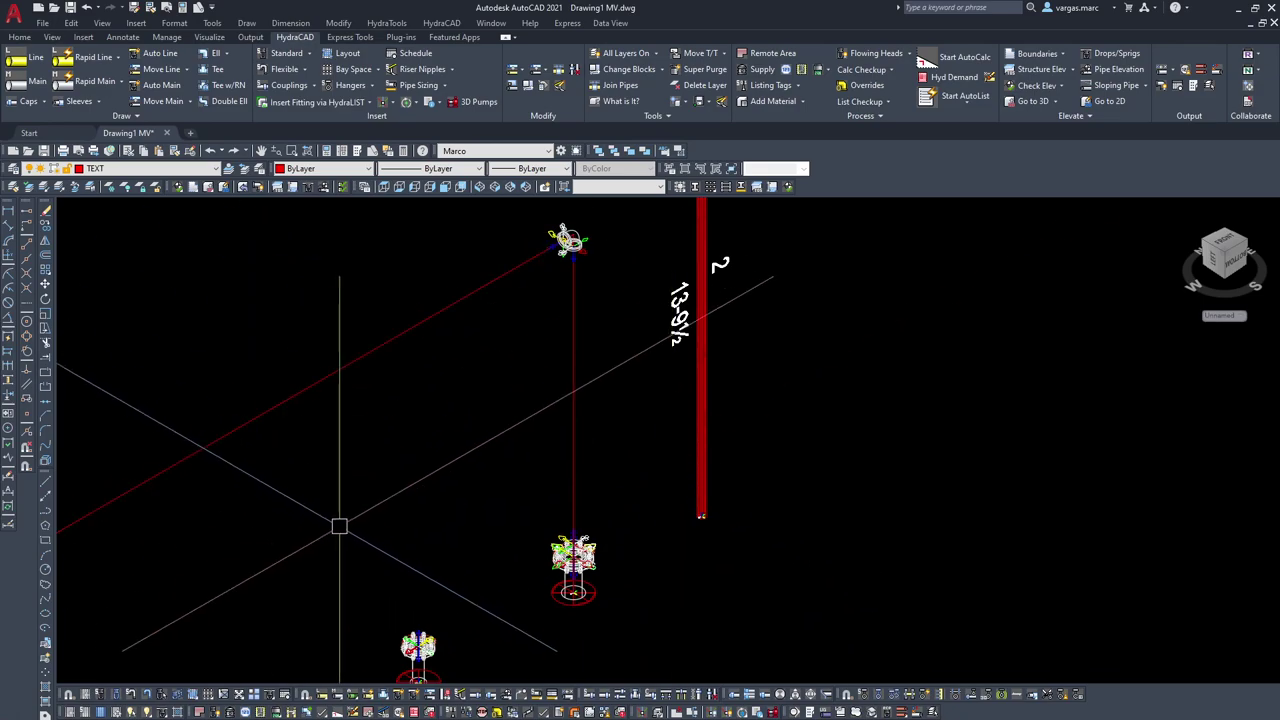
pyautogui.moveTo(514, 526)
pyautogui.keyDown('shift'); pyautogui.mouseDown(button='middle')
pyautogui.moveTo(549, 543)
pyautogui.moveTo(366, 581)
pyautogui.mouseUp(button='middle'); pyautogui.keyUp('shift')
pyautogui.scroll(-2, 630, 557)
pyautogui.moveTo(630, 557); pyautogui.dragTo(212, 640, button='middle')
pyautogui.scroll(4, 688, 540)
pyautogui.moveTo(648, 490); pyautogui.dragTo(668, 440, button='middle')
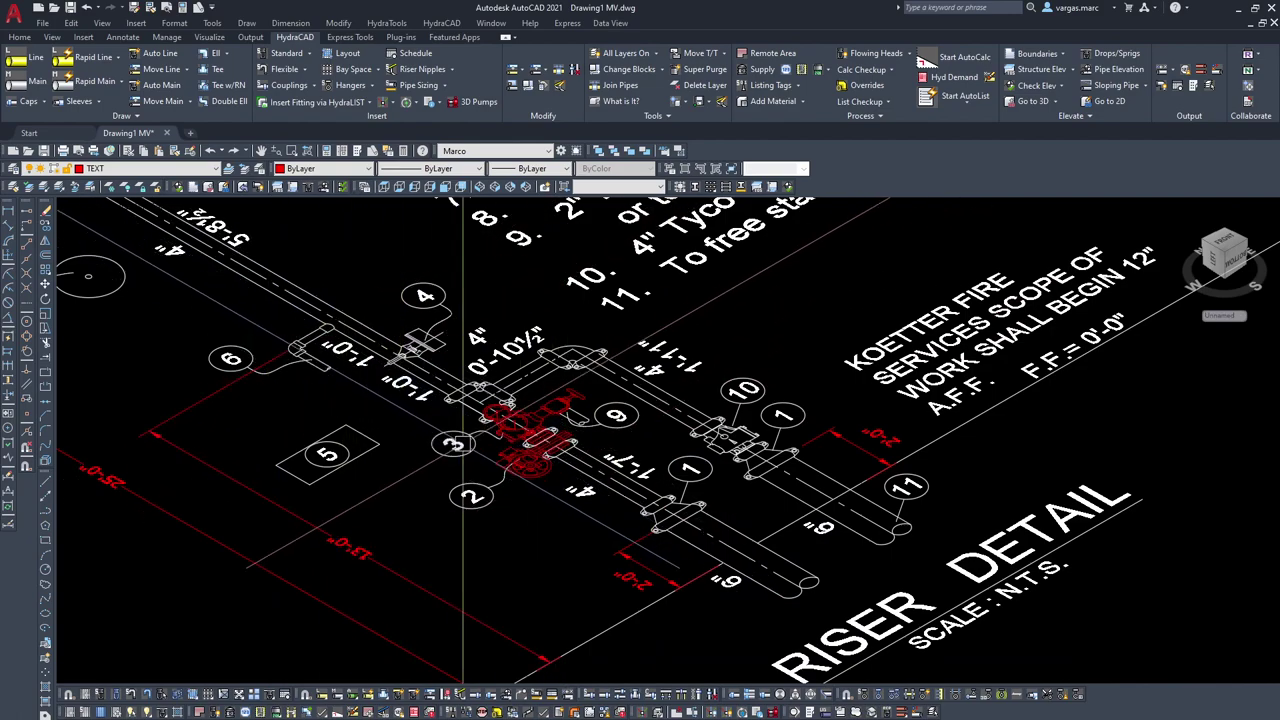
pyautogui.scroll(2, 556, 460)
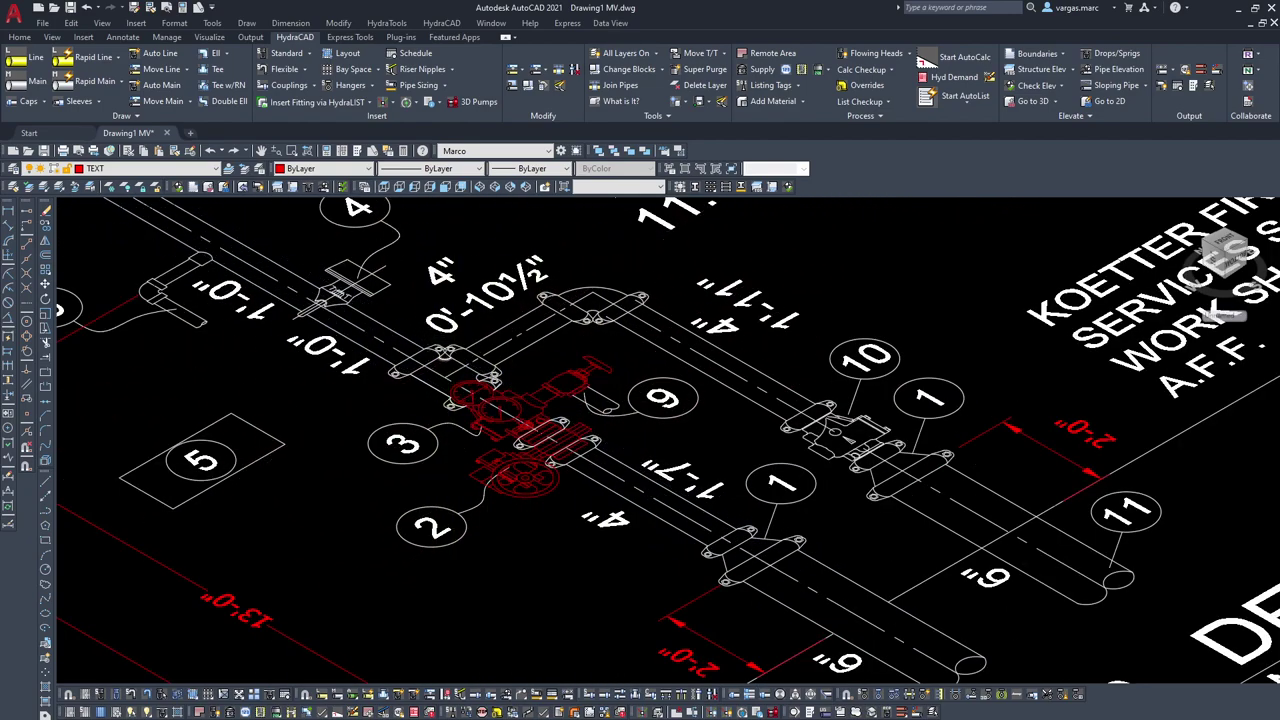
pyautogui.scroll(-2, 627, 507)
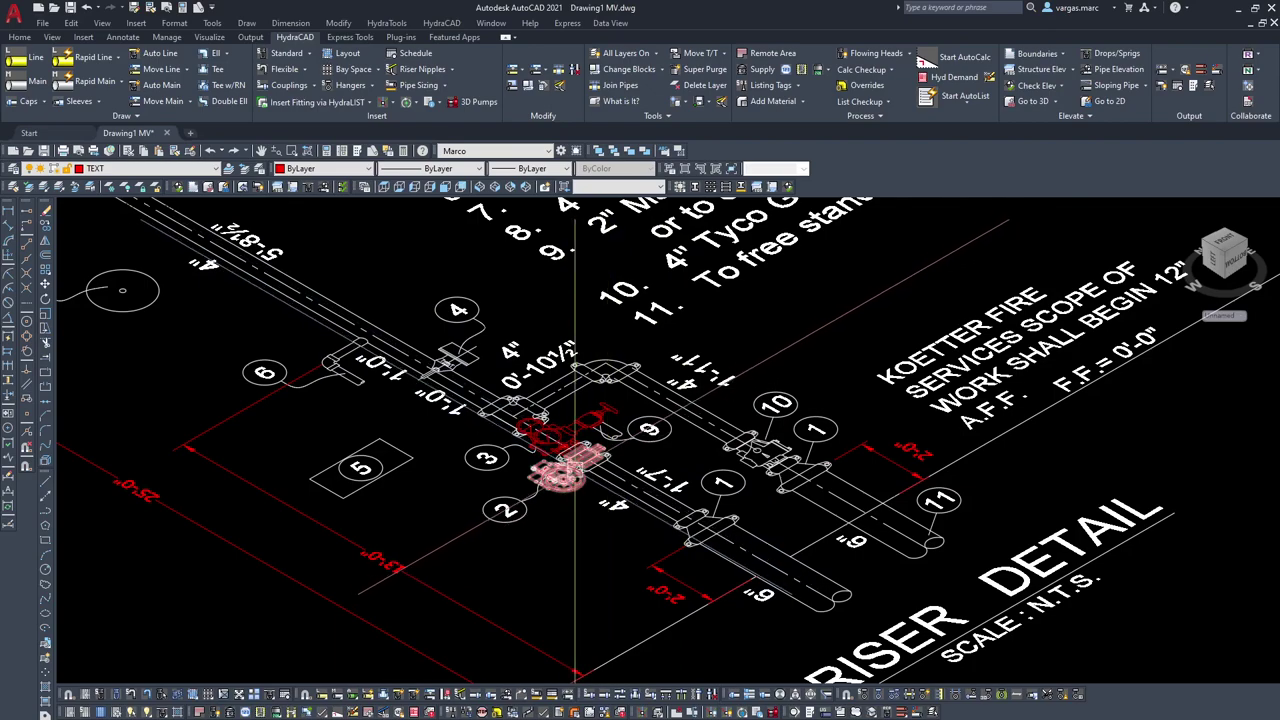
# Step: Draw a short horizontal reference line from the riser base centre and move it up 48"
pyautogui.scroll(-5, 560, 440)
pyautogui.scroll(6, 366, 457)
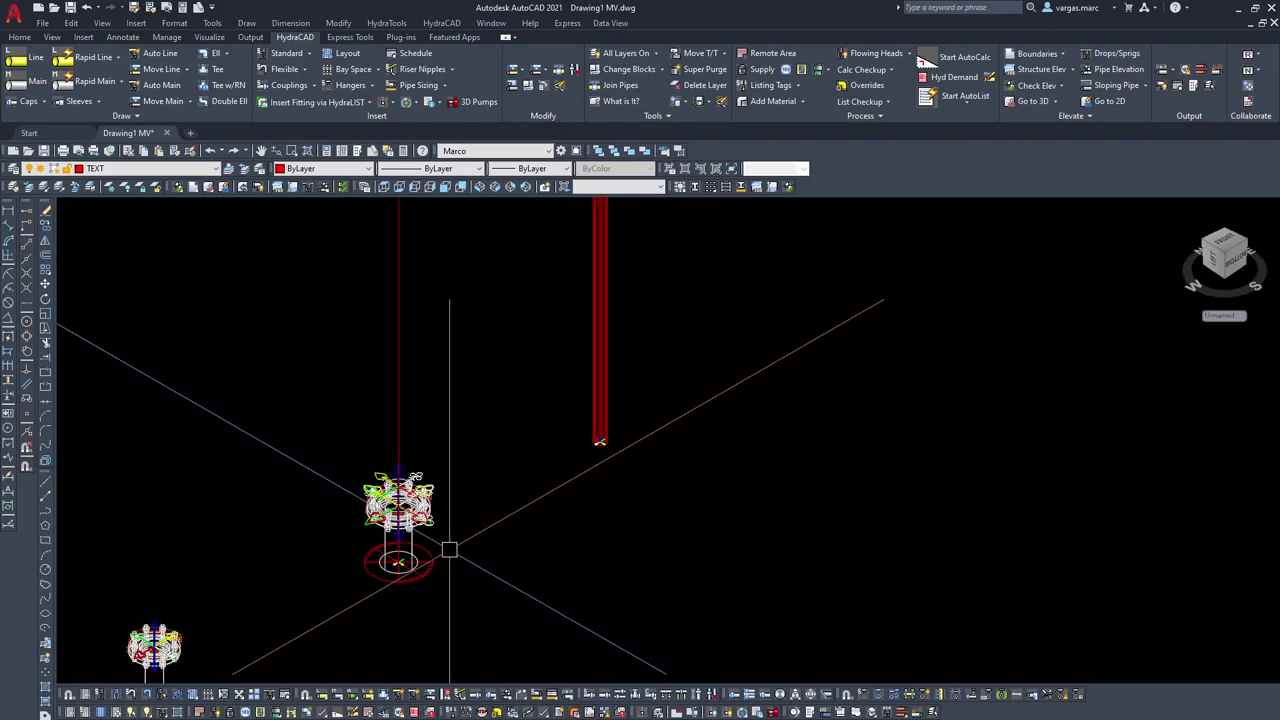
pyautogui.keyDown('shift'); pyautogui.rightClick(424, 569); pyautogui.keyUp('shift')
pyautogui.press('c')
pyautogui.click(420, 569)
pyautogui.click(296, 642)
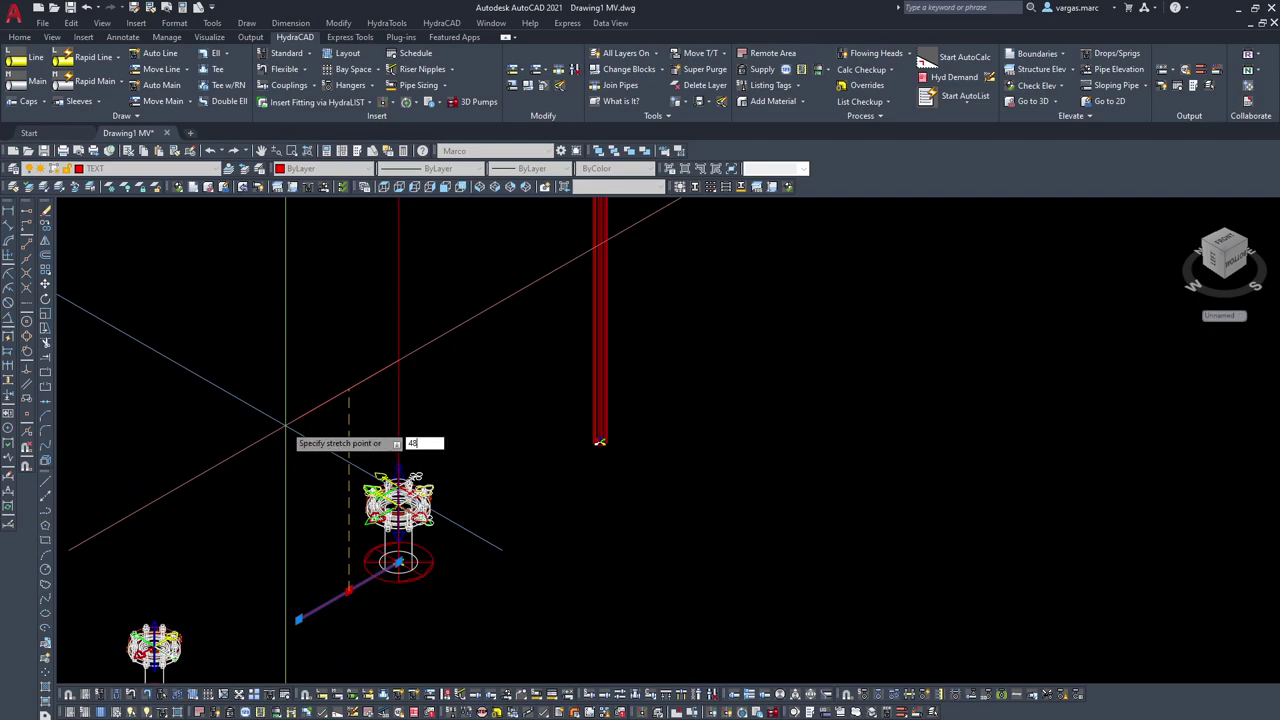
pyautogui.write('48')
pyautogui.press('Return')
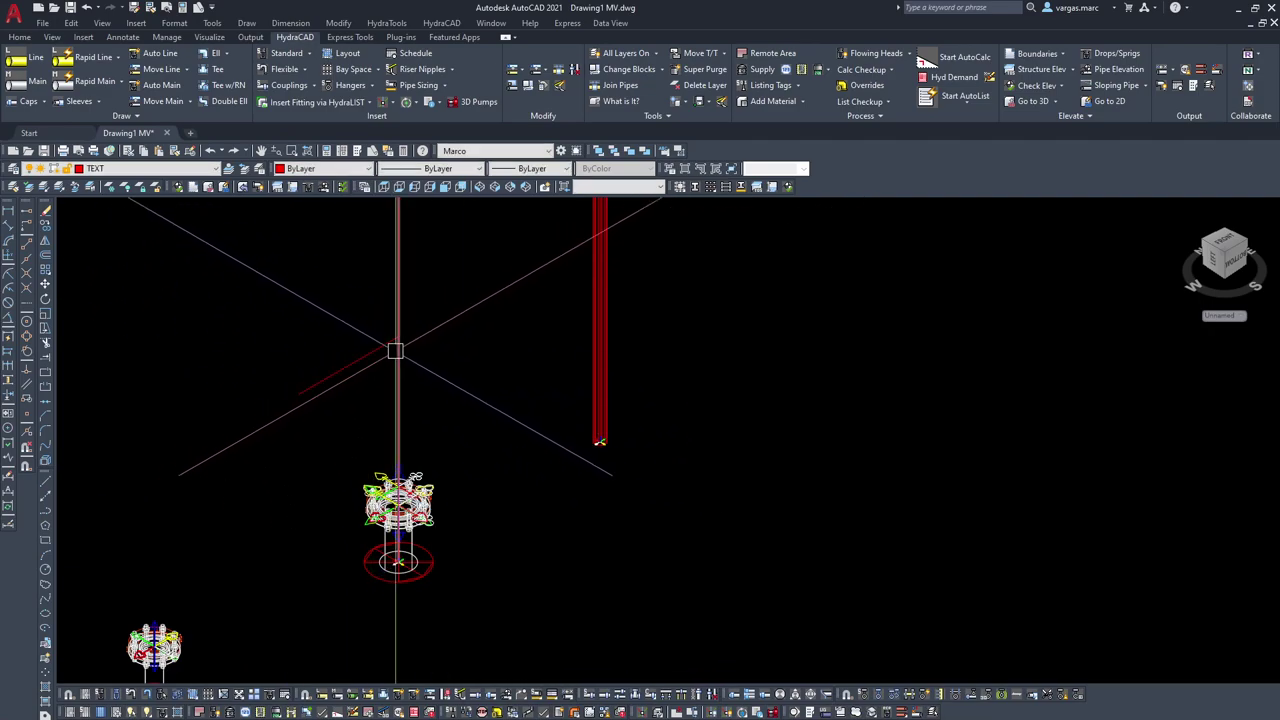
# Step: Insert the 4" VIC B FLY W/TAMPER valve from the miscellaneous fittings on the riser flange's upper skipole, using the red heart rotation
pyautogui.scroll(2, 378, 348)
pyautogui.scroll(-2, 418, 321)
pyautogui.moveTo(444, 334)
pyautogui.mouseDown(button='middle')
pyautogui.moveTo(420, 409)
pyautogui.moveTo(435, 513)
pyautogui.mouseUp(button='middle')
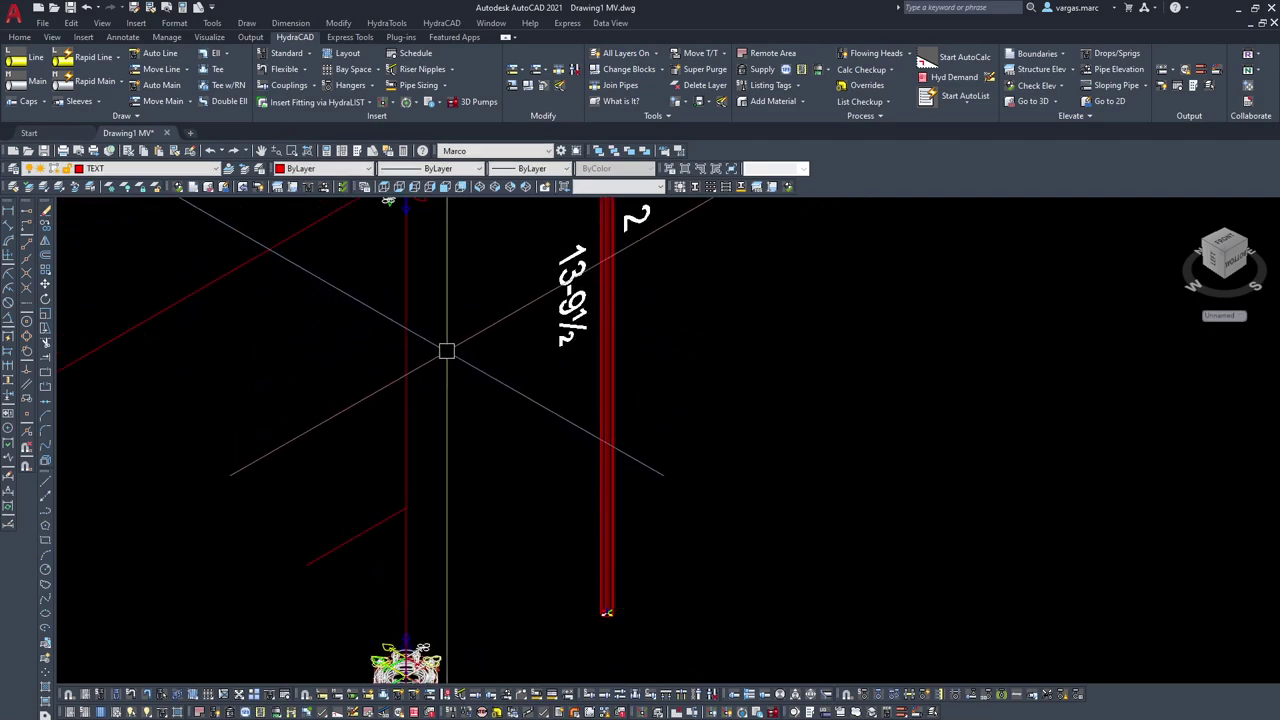
pyautogui.scroll(3, 431, 471)
pyautogui.moveTo(430, 373); pyautogui.dragTo(609, 383, button='middle')
pyautogui.moveTo(551, 274); pyautogui.dragTo(560, 313, button='middle')
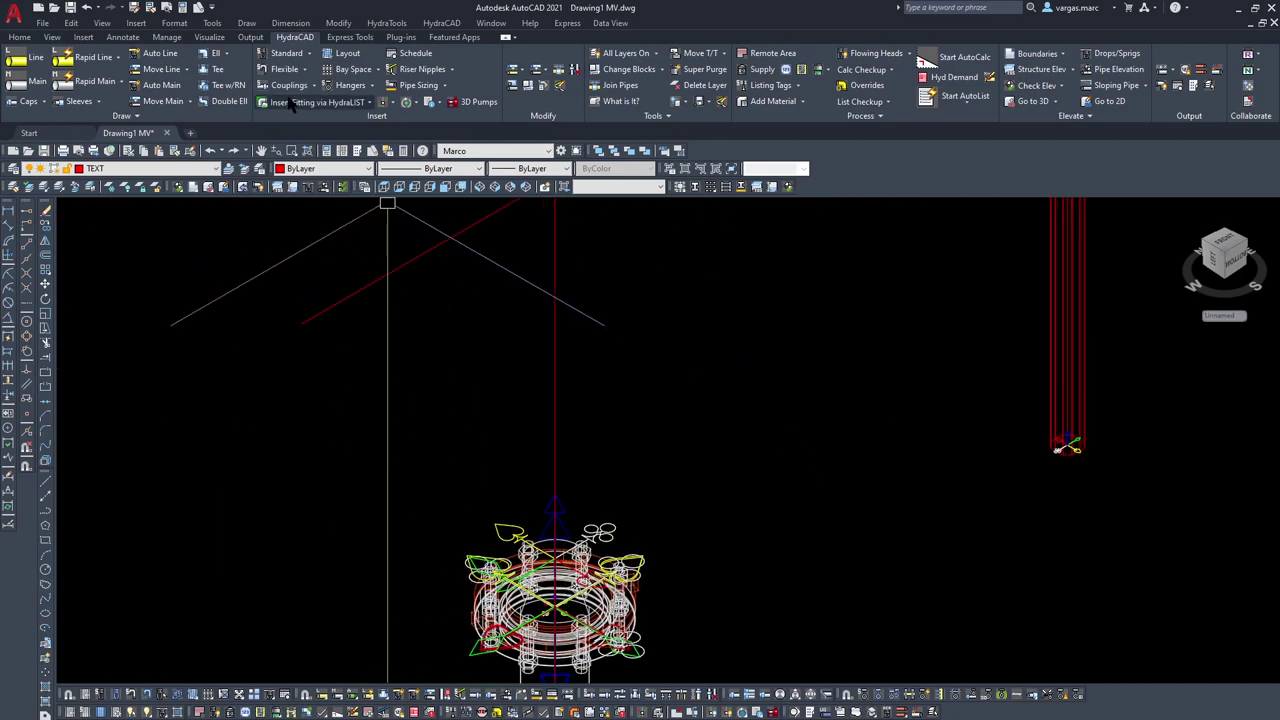
pyautogui.click(289, 104)
pyautogui.click(307, 150)
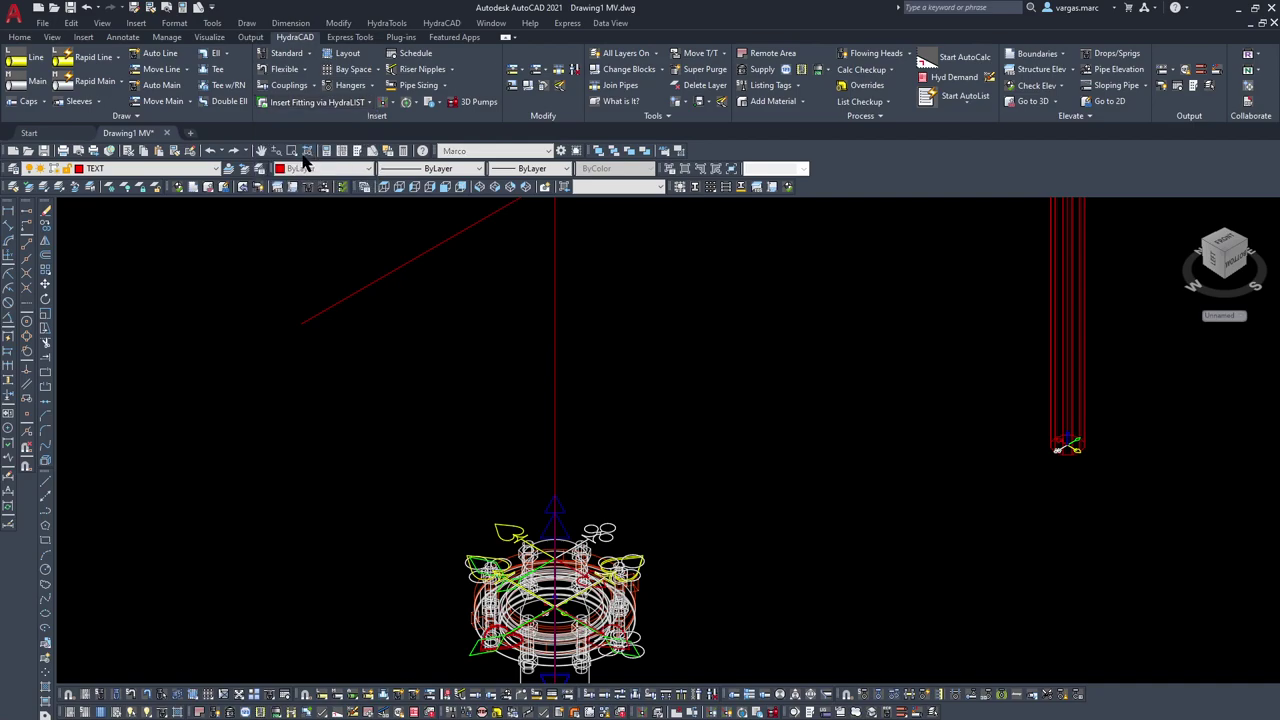
pyautogui.click(256, 177)
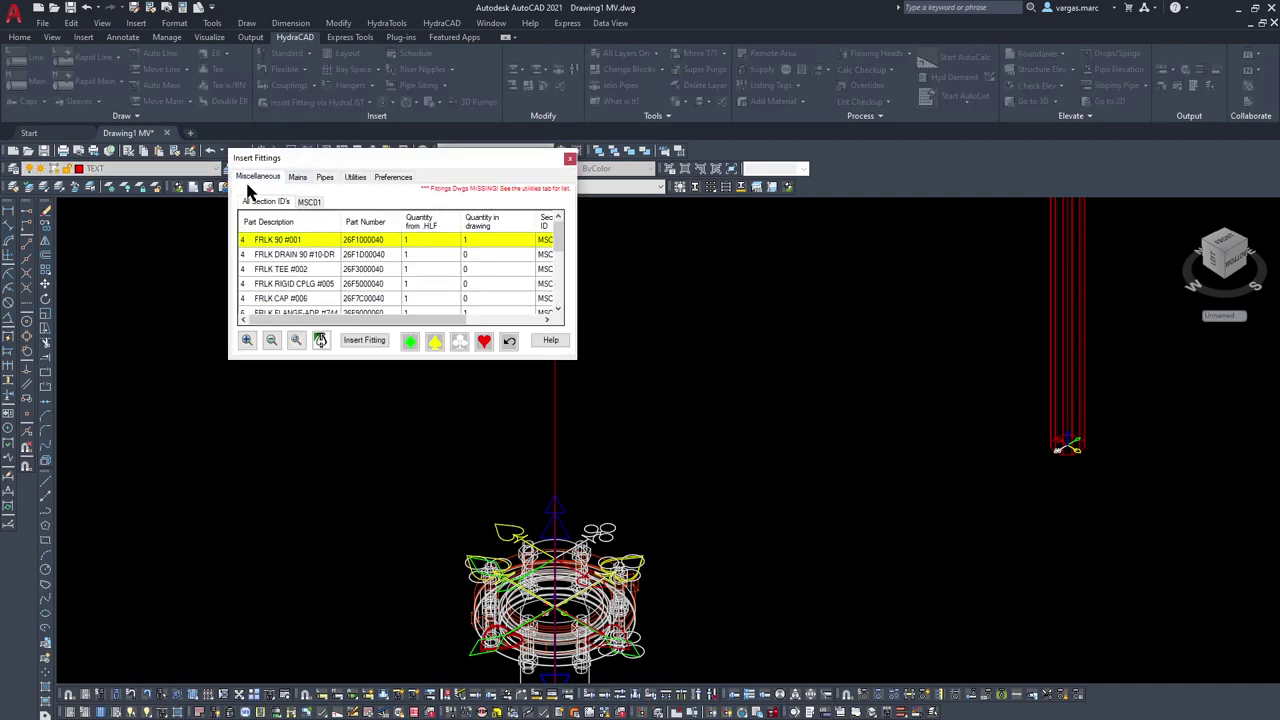
pyautogui.scroll(-1, 290, 280)
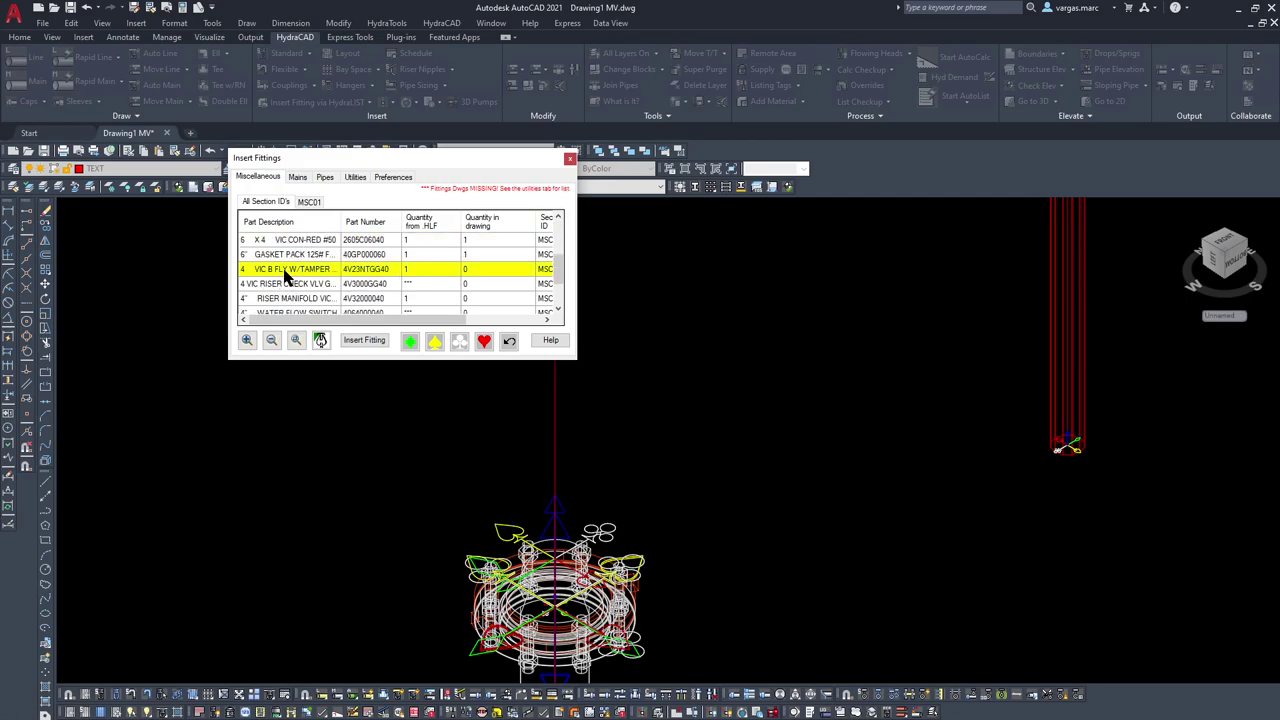
pyautogui.click(364, 340)
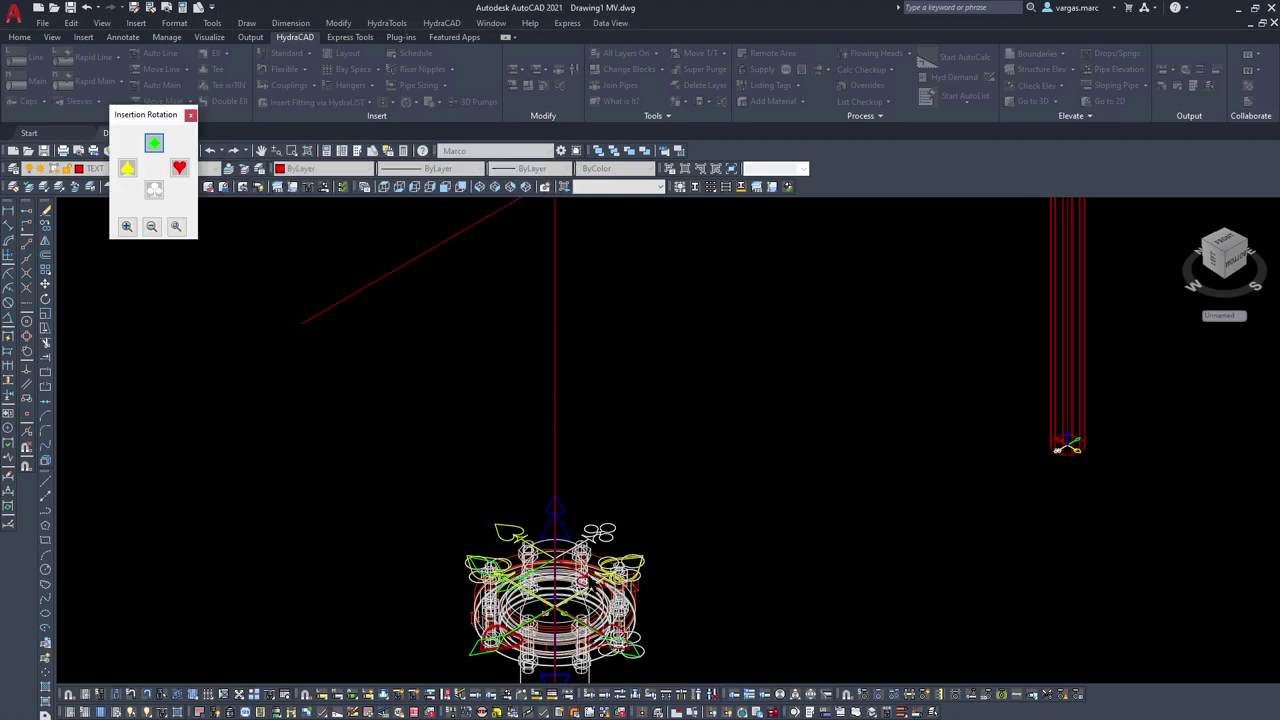
pyautogui.click(179, 169)
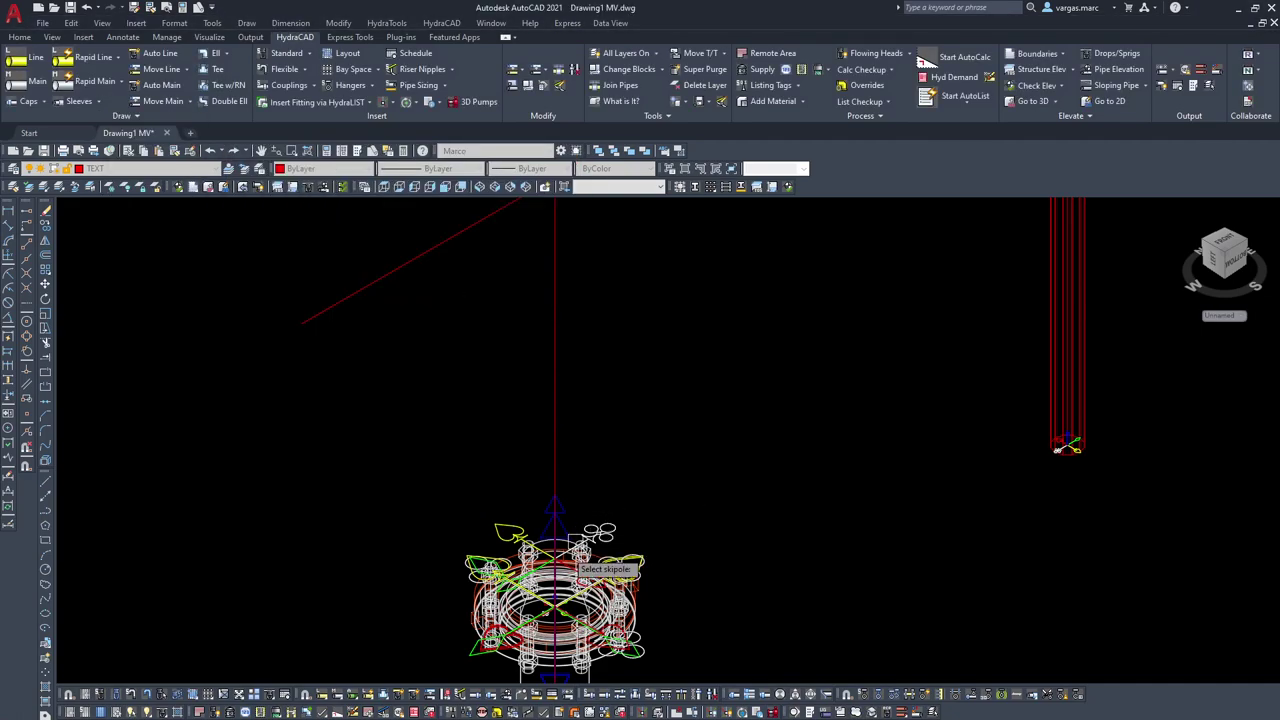
pyautogui.scroll(3, 566, 556)
pyautogui.click(448, 480)
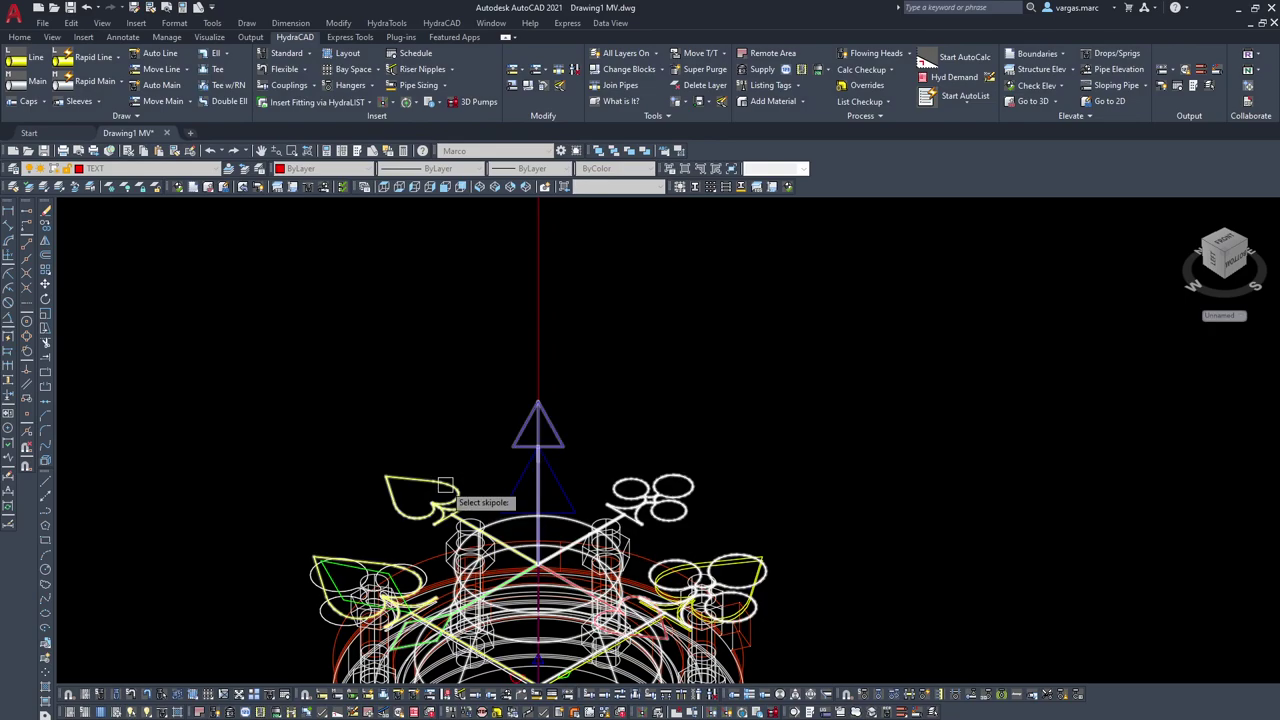
pyautogui.click(570, 160)
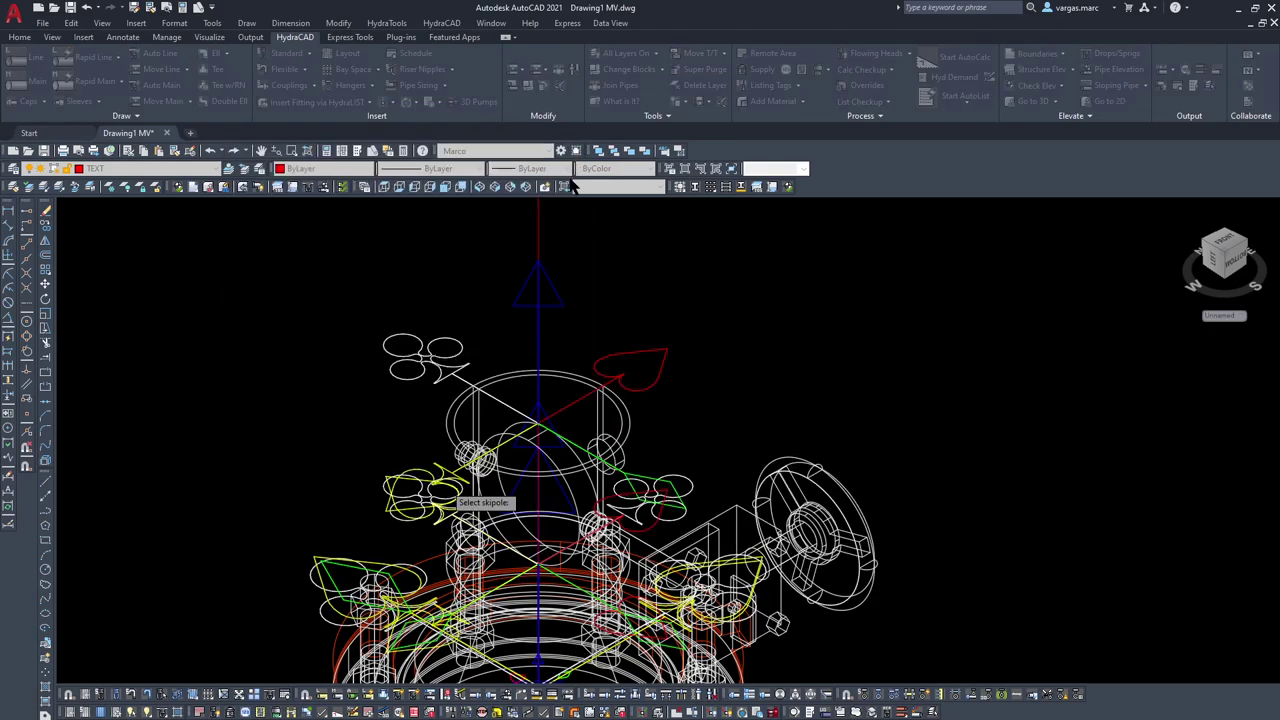
# Step: Move the butterfly valve straight up the riser to near the short horizontal reference line
pyautogui.click(617, 461)
pyautogui.scroll(-4, 656, 396)
pyautogui.moveTo(656, 396); pyautogui.dragTo(520, 501, button='middle')
pyautogui.scroll(-2, 575, 465)
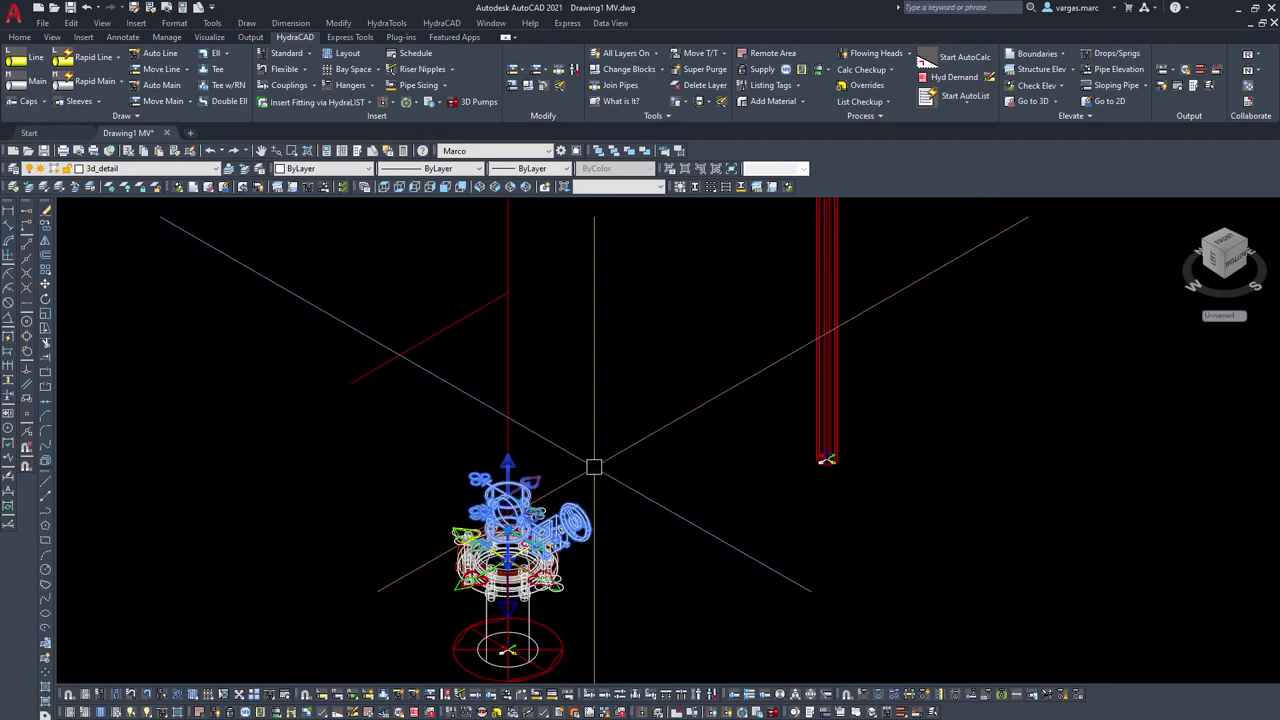
pyautogui.write('m')
pyautogui.press('space')
pyautogui.click(601, 515)
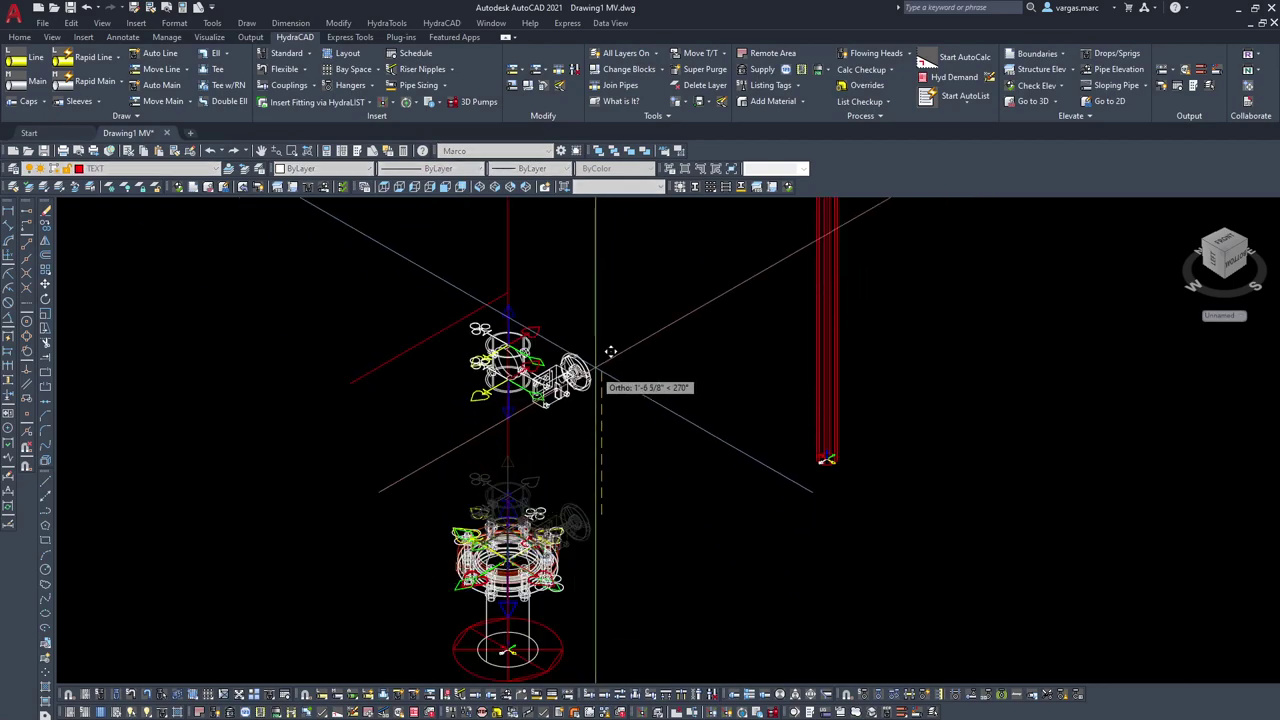
pyautogui.click(605, 296)
# Step: Move the butterfly valve from its upper outlet centre to the endpoint of the short reference line on the riser
pyautogui.moveTo(455, 310); pyautogui.dragTo(384, 380, button='middle')
pyautogui.scroll(5, 435, 376)
pyautogui.click(484, 325)
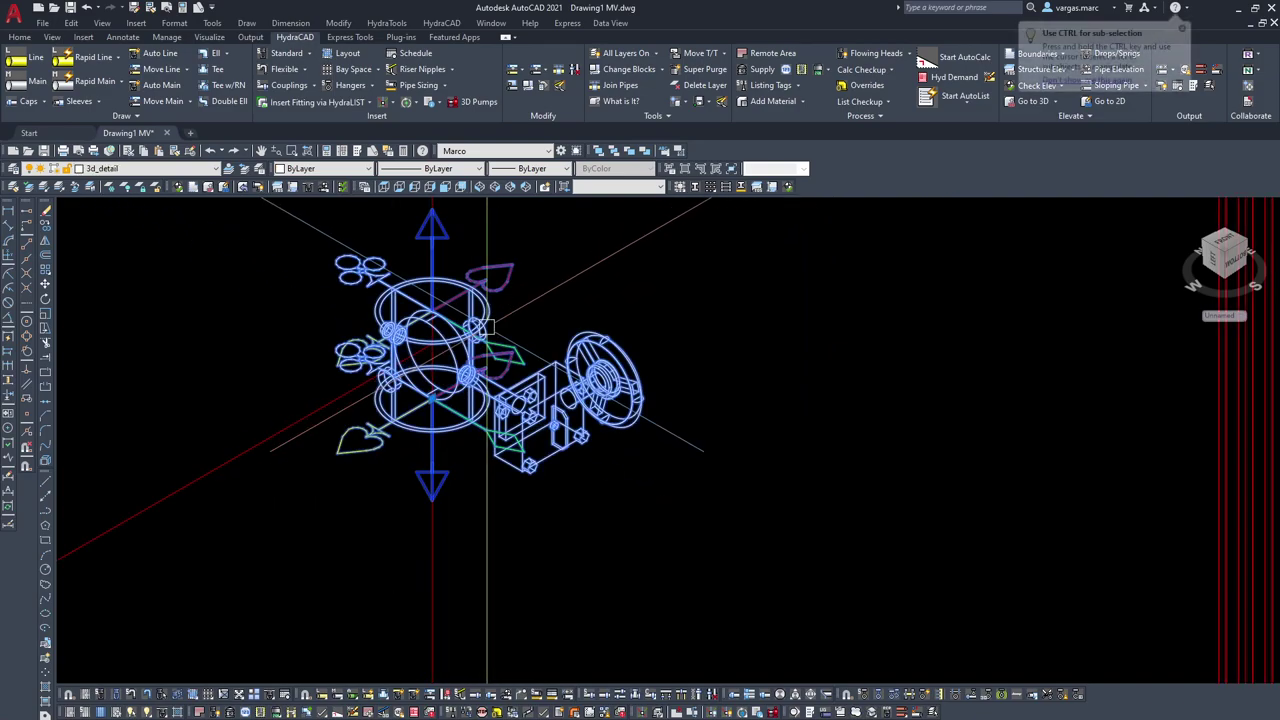
pyautogui.press('Return')
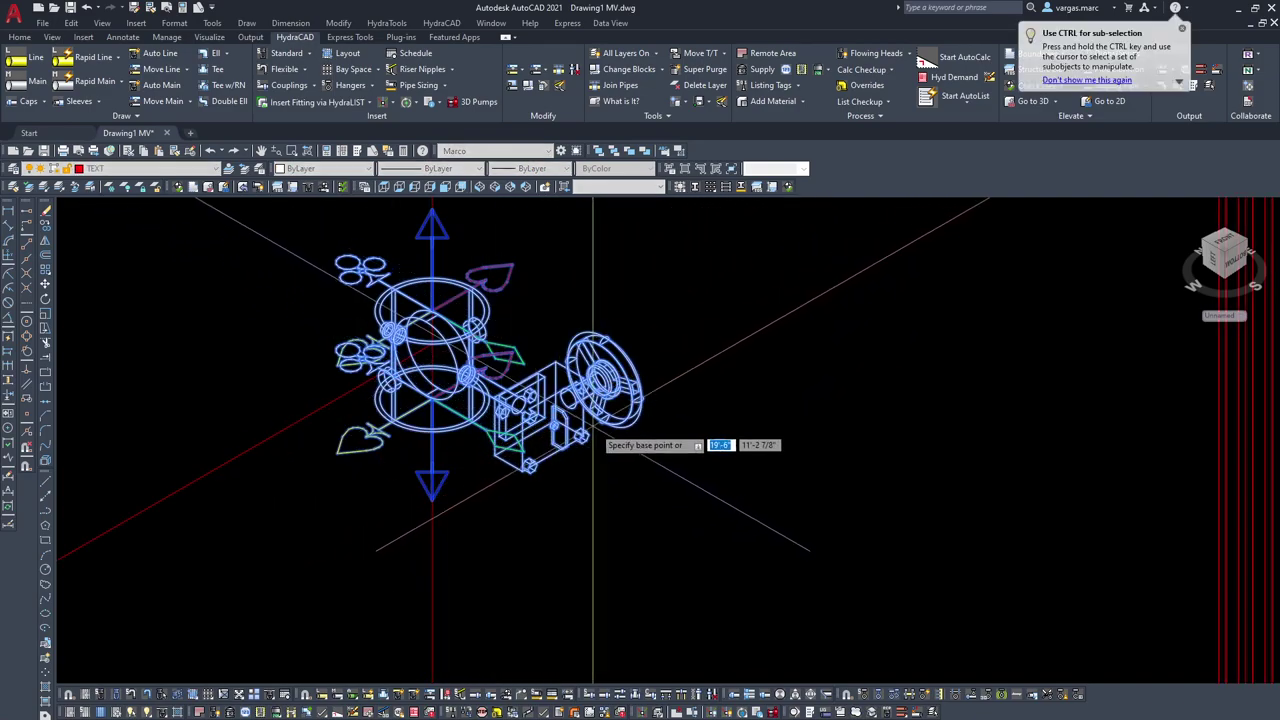
pyautogui.keyDown('shift'); pyautogui.rightClick(517, 308); pyautogui.keyUp('shift')
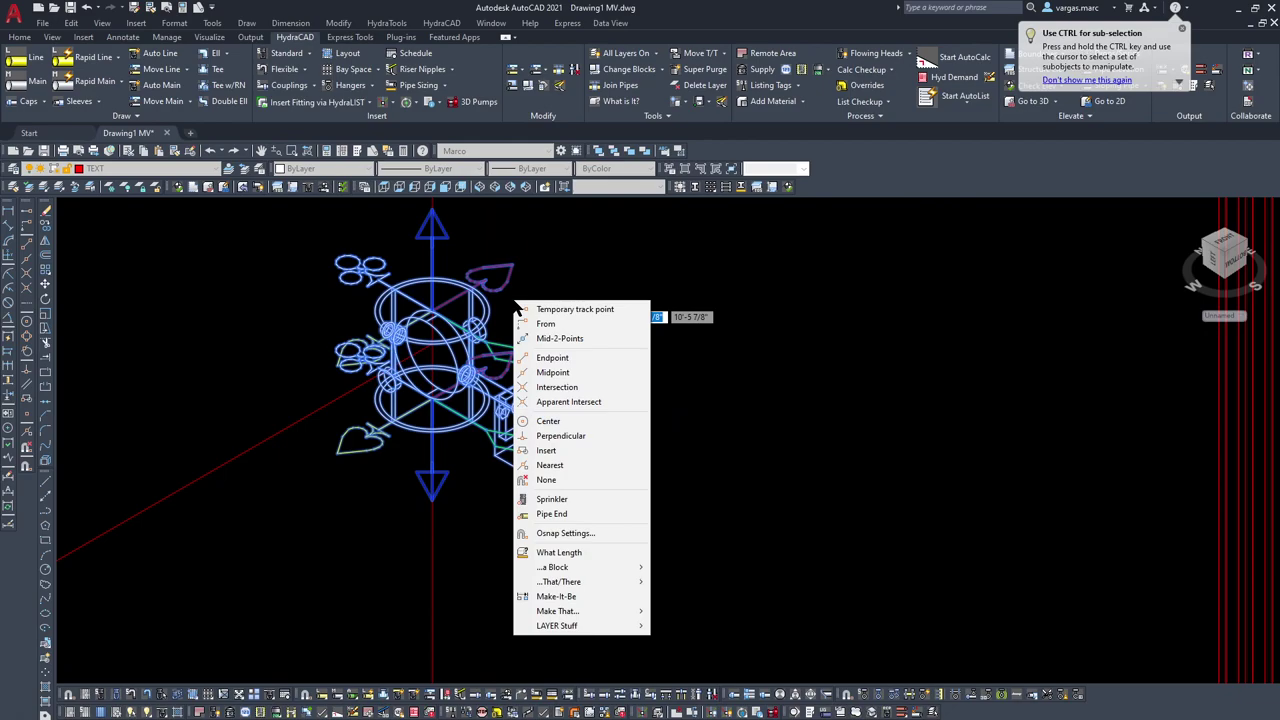
pyautogui.press('Escape')
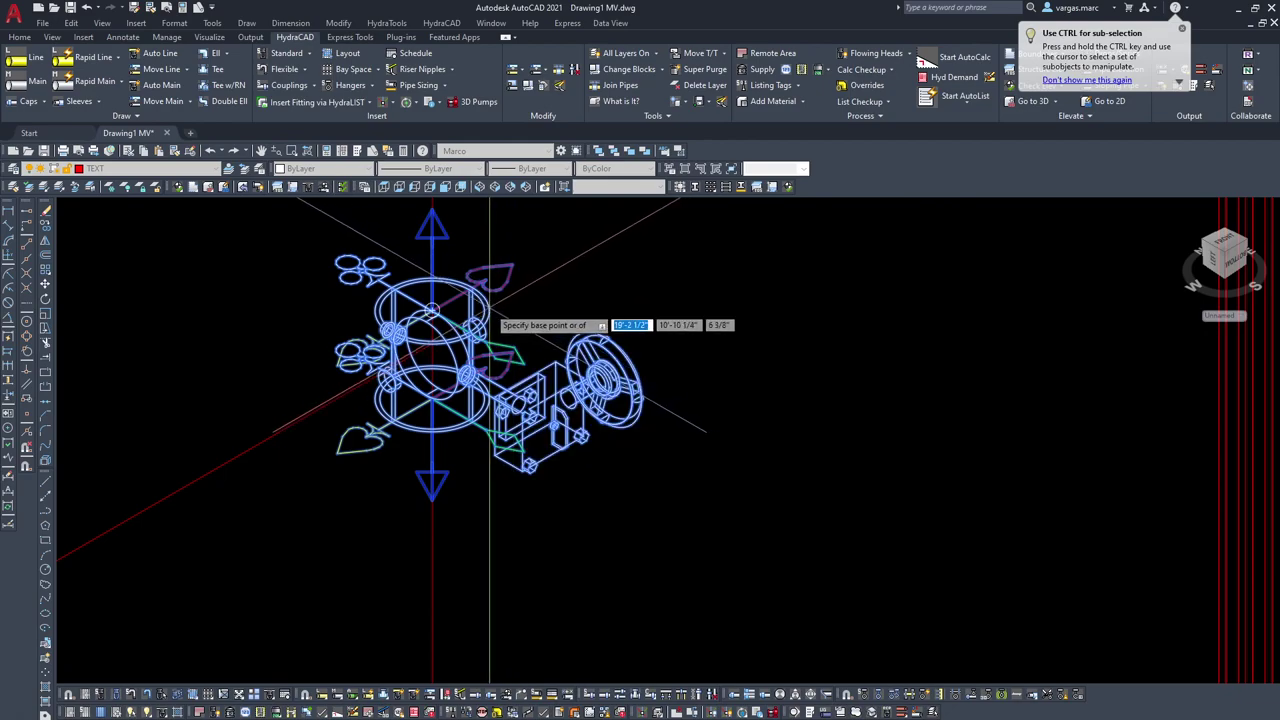
pyautogui.keyDown('shift'); pyautogui.rightClick(367, 393); pyautogui.keyUp('shift')
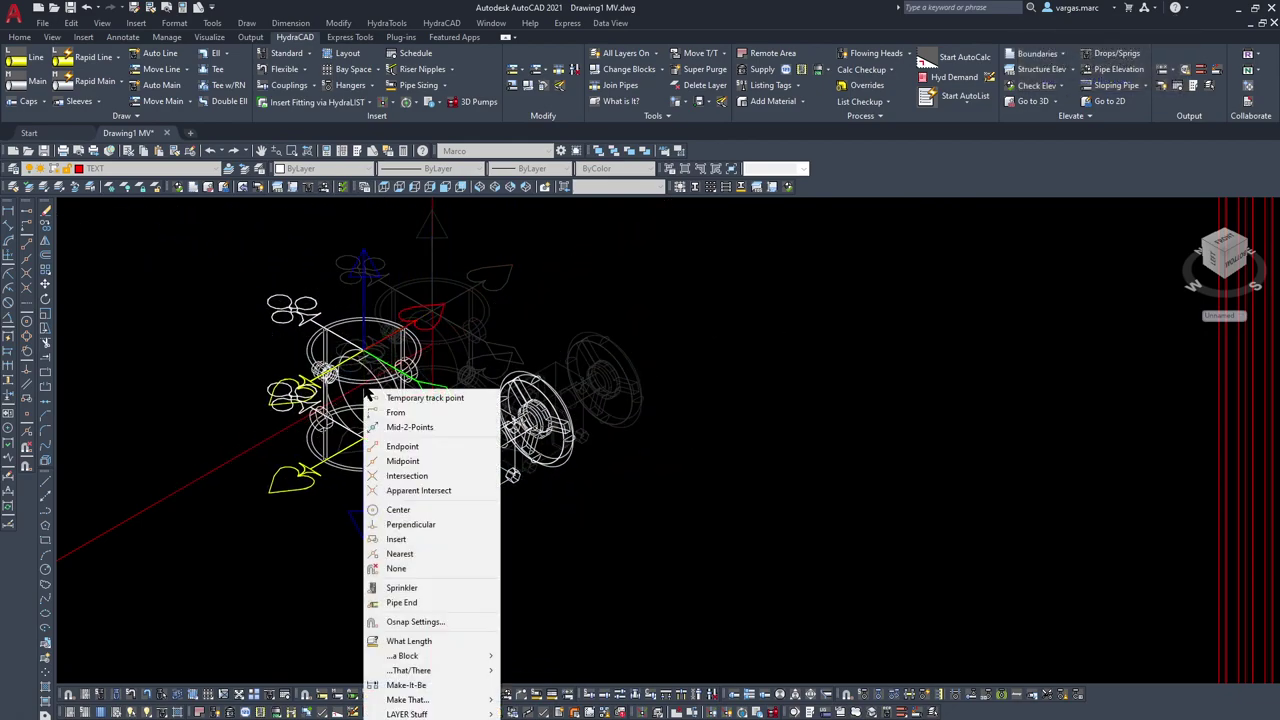
pyautogui.press('e')
pyautogui.click(282, 436)
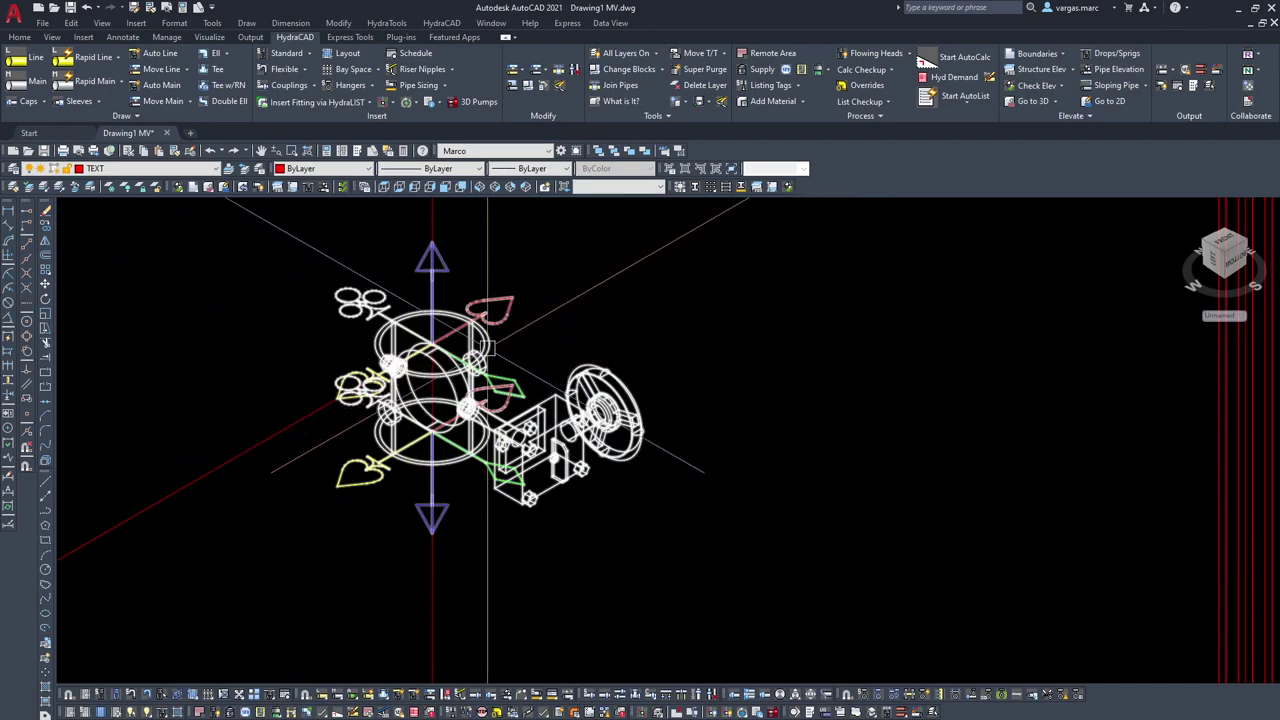
# Step: Erase the short horizontal reference line at the butterfly valve
pyautogui.scroll(-3, 660, 260)
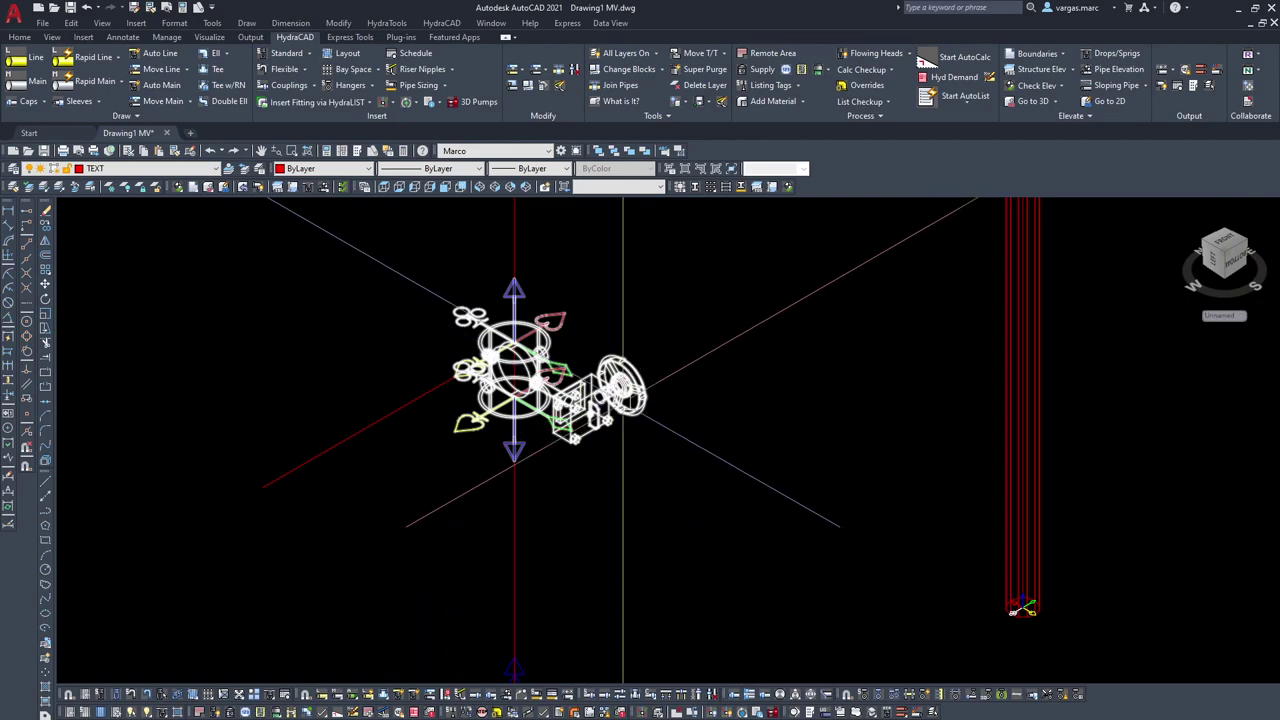
pyautogui.scroll(-2, 626, 391)
pyautogui.moveTo(626, 391); pyautogui.dragTo(529, 421, button='middle')
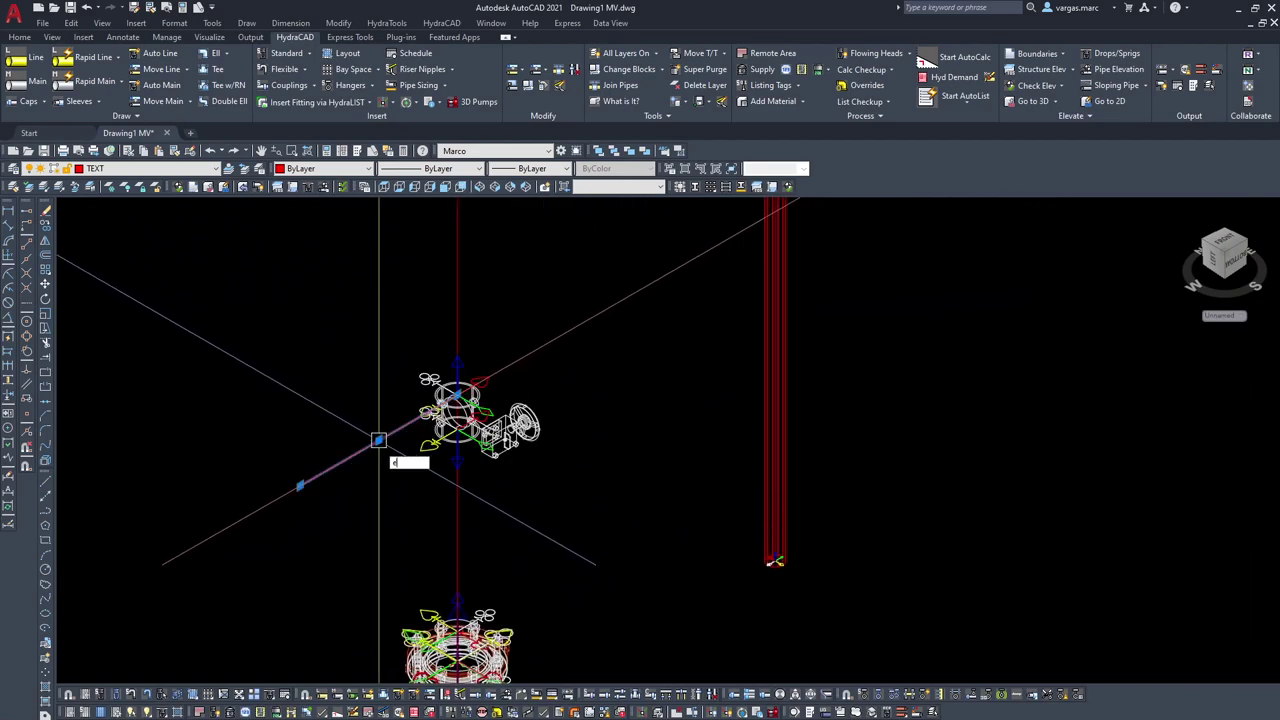
pyautogui.scroll(-2, 590, 462)
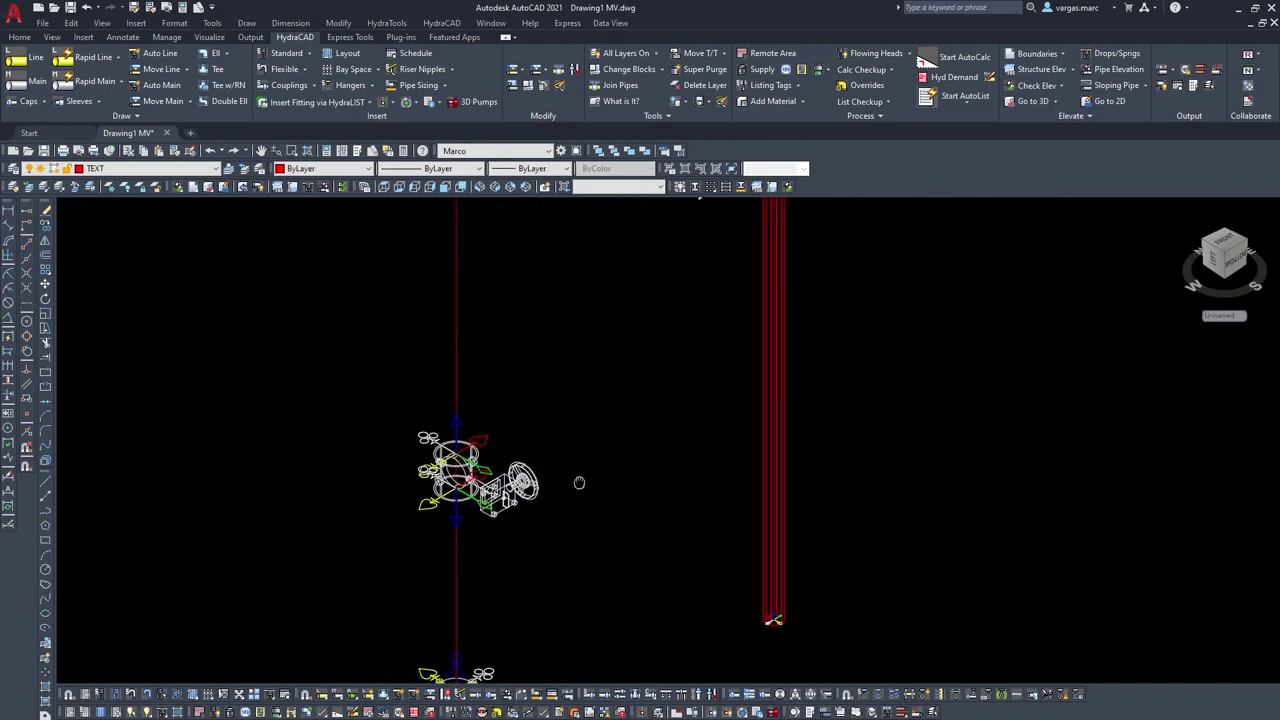
# Step: Insert the 4" VIC riser manifold from the miscellaneous fittings on the butterfly valve's upper skipole, using the yellow spade rotation
pyautogui.scroll(2, 535, 522)
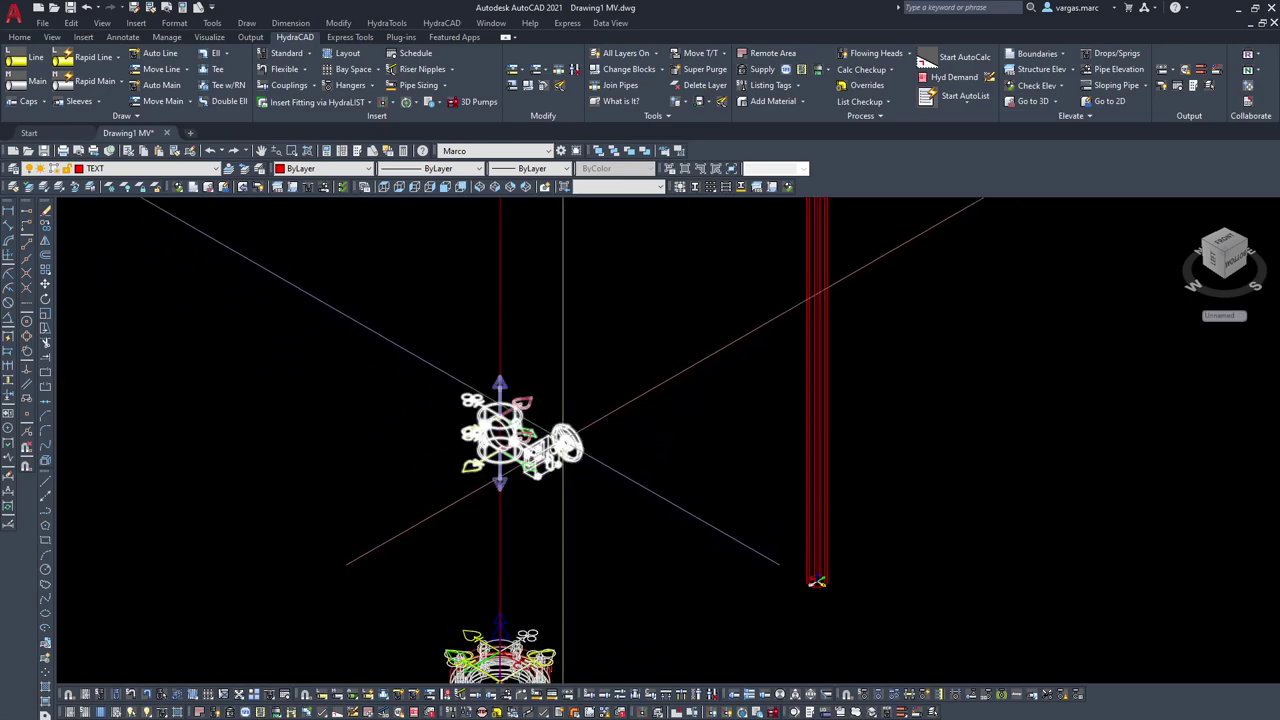
pyautogui.moveTo(539, 365)
pyautogui.mouseDown(button='middle')
pyautogui.moveTo(497, 423)
pyautogui.moveTo(499, 442)
pyautogui.mouseUp(button='middle')
pyautogui.scroll(-2, 537, 426)
pyautogui.moveTo(536, 404); pyautogui.dragTo(532, 440, button='middle')
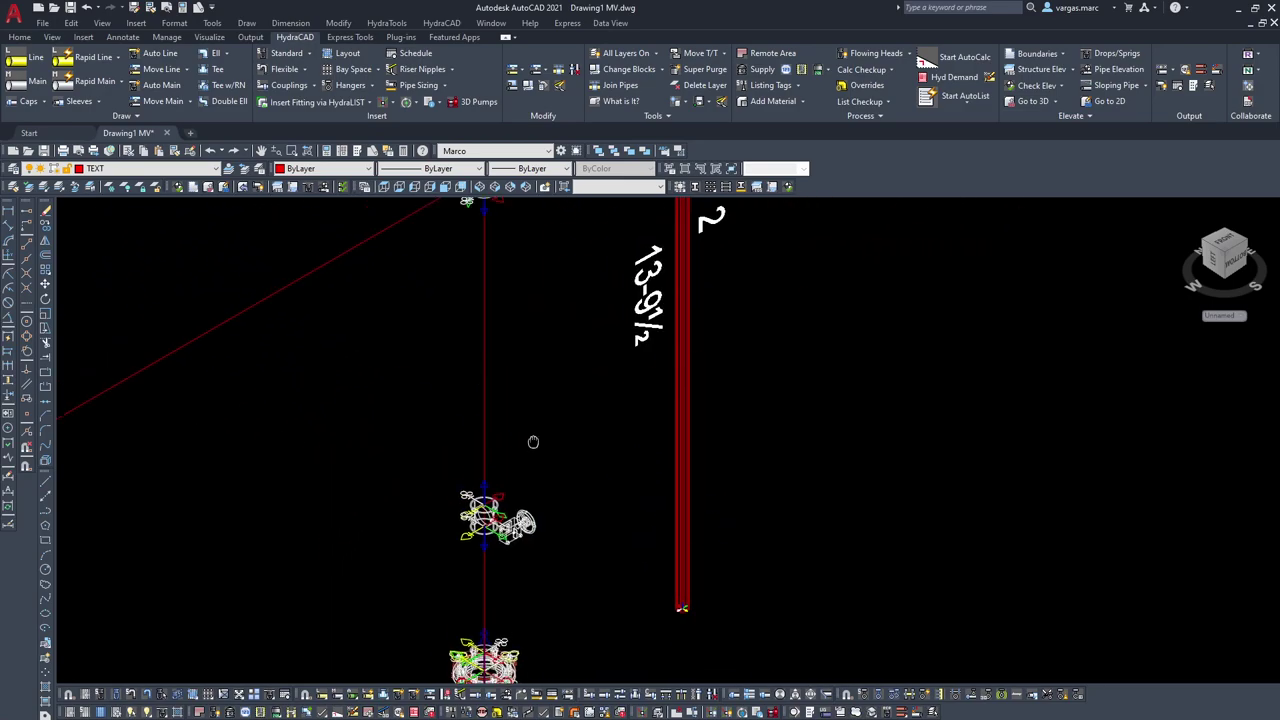
pyautogui.scroll(2, 539, 436)
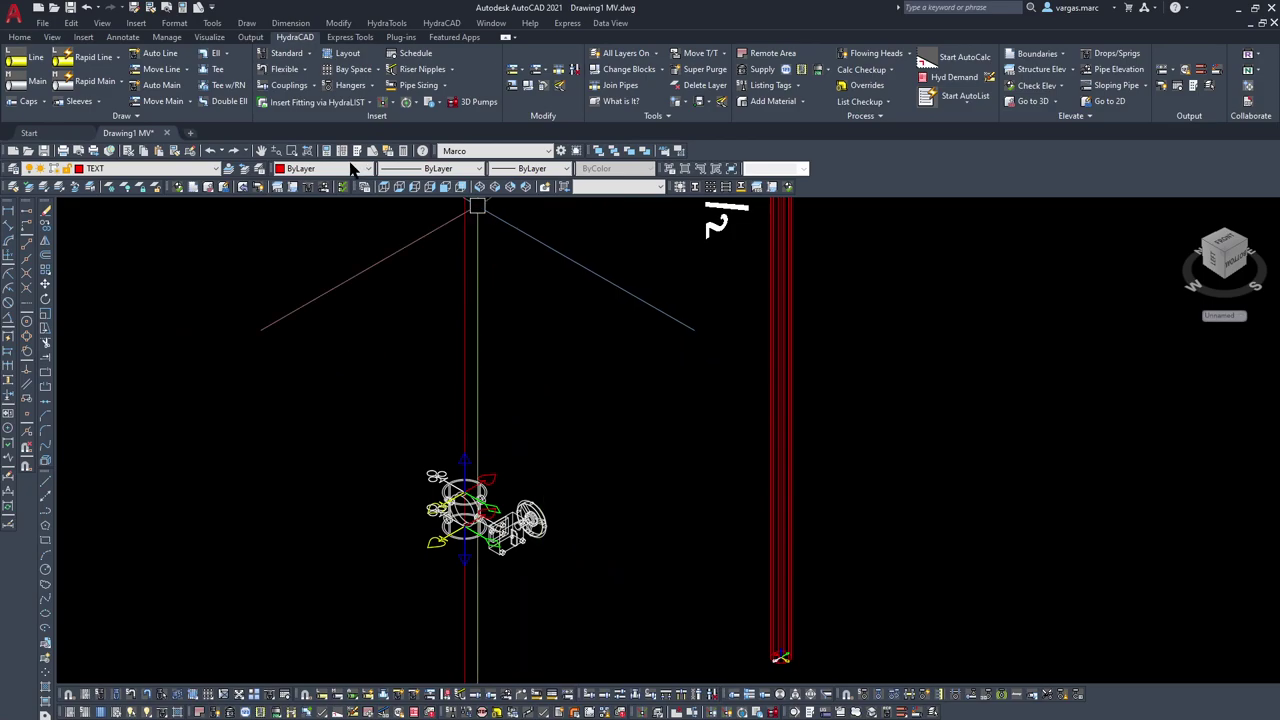
pyautogui.click(316, 108)
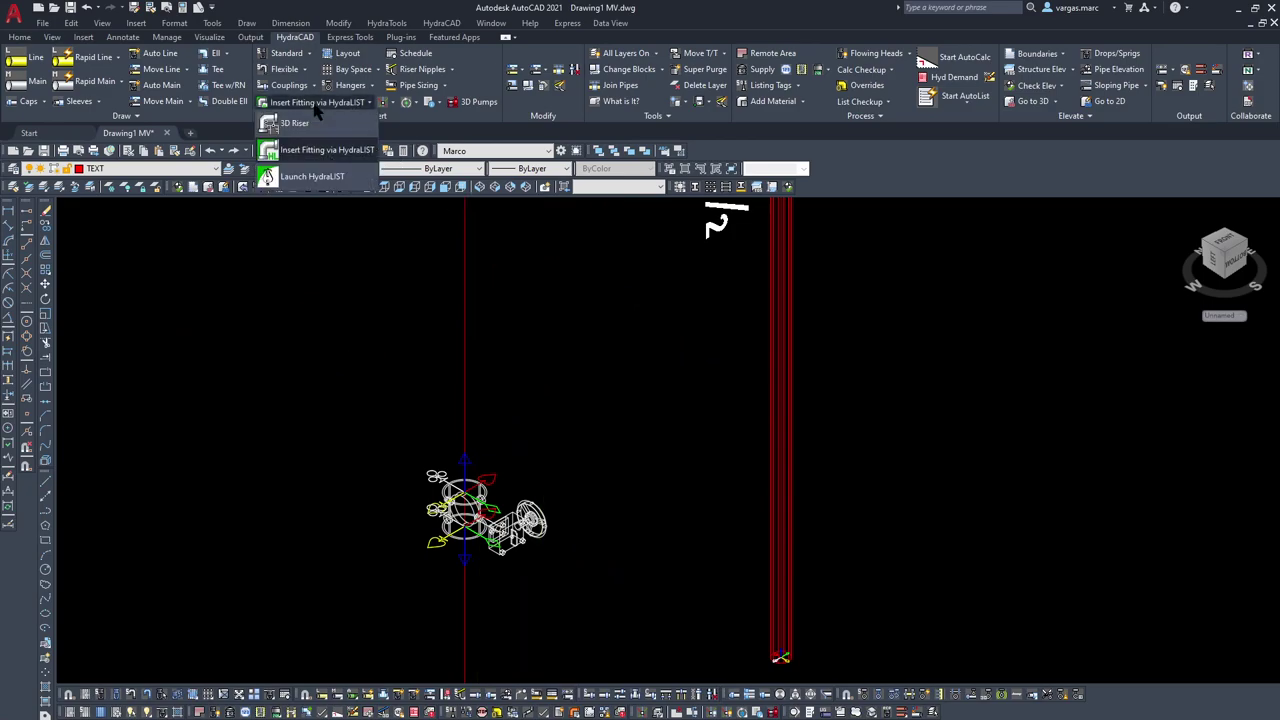
pyautogui.click(296, 153)
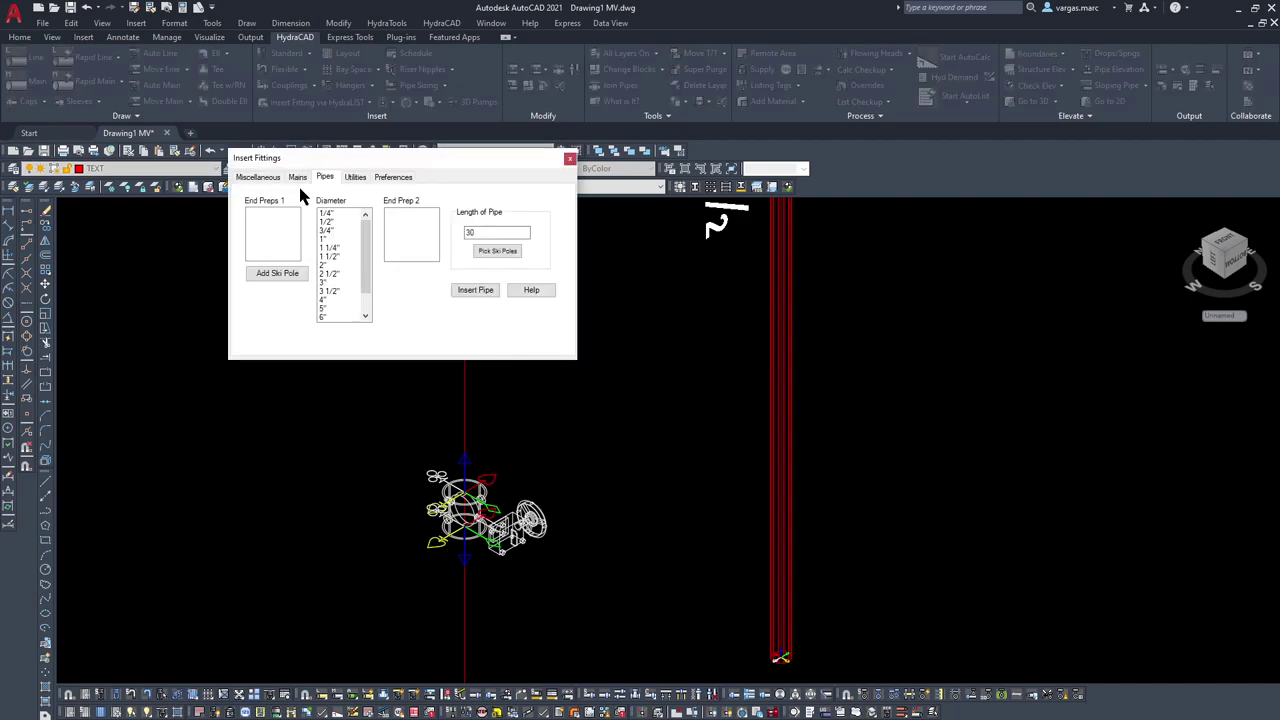
pyautogui.click(270, 180)
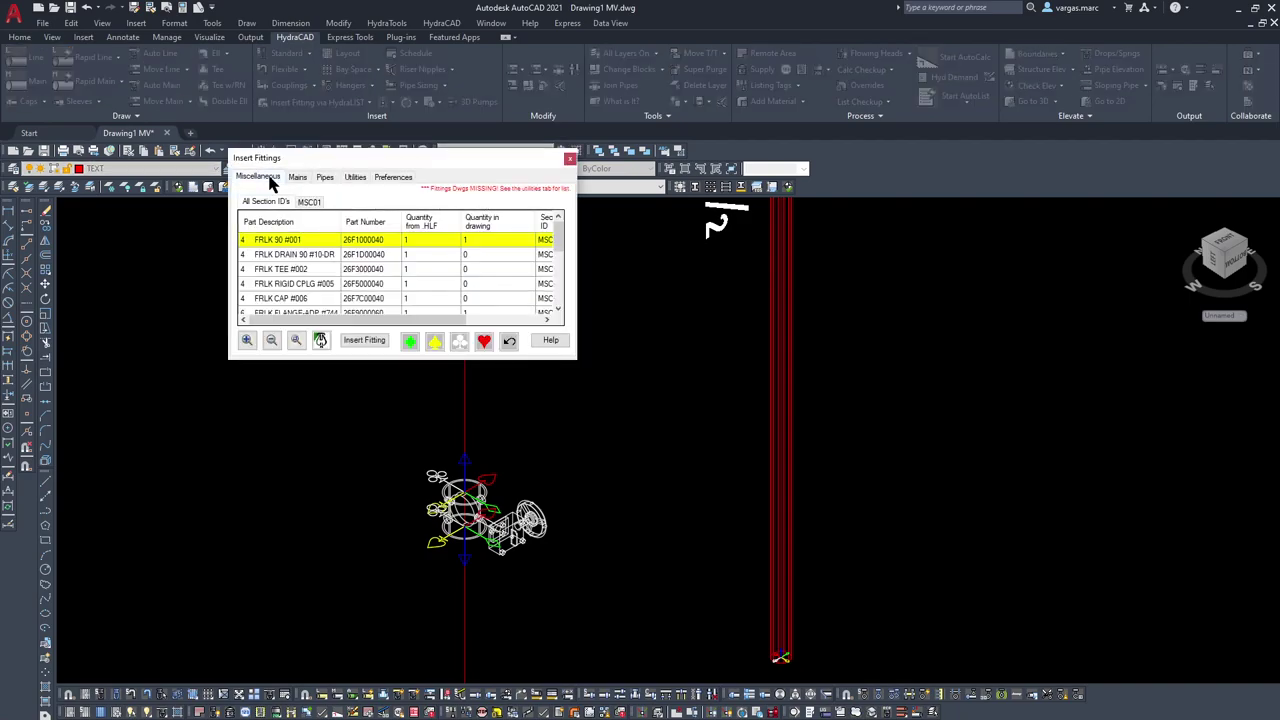
pyautogui.scroll(-3, 300, 277)
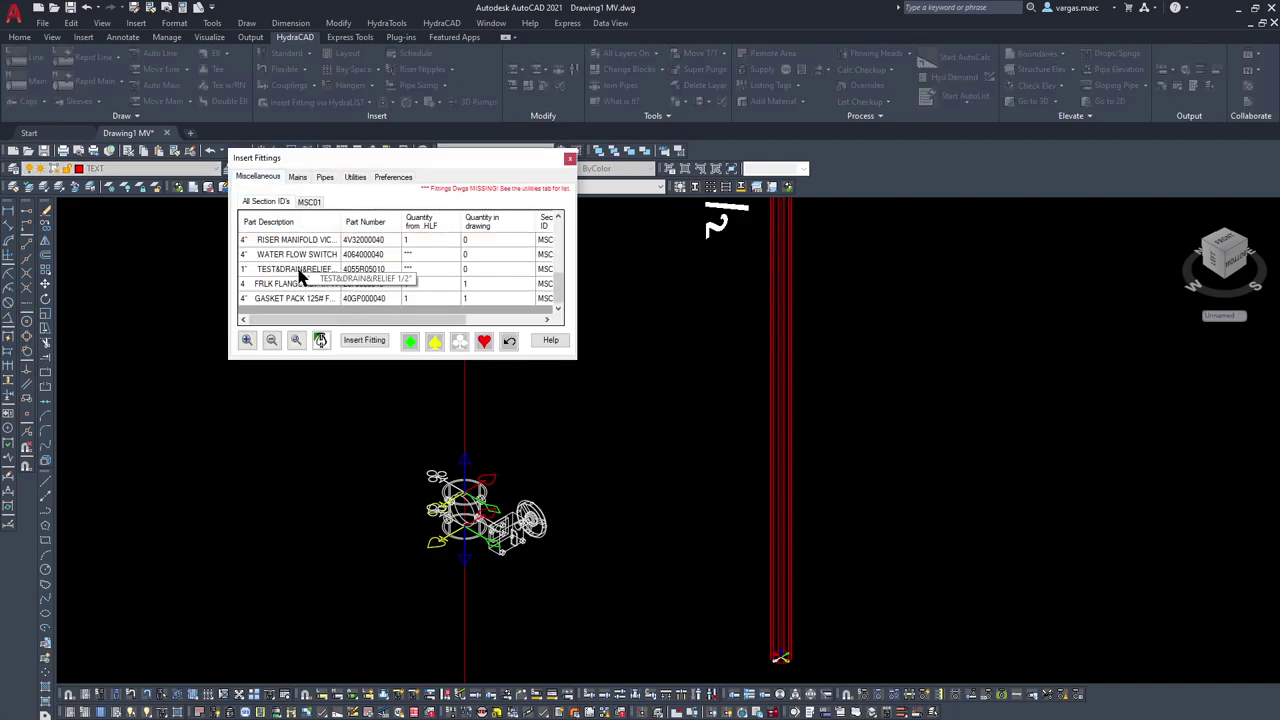
pyautogui.scroll(2, 300, 277)
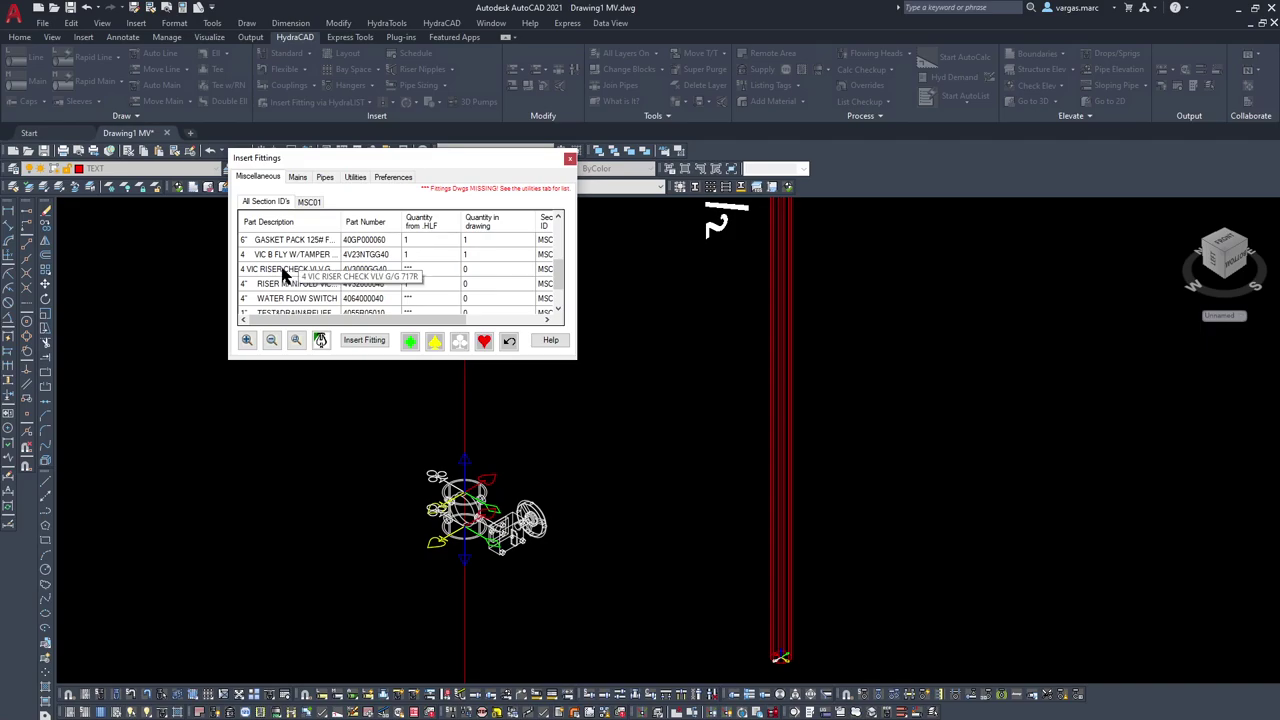
pyautogui.click(366, 340)
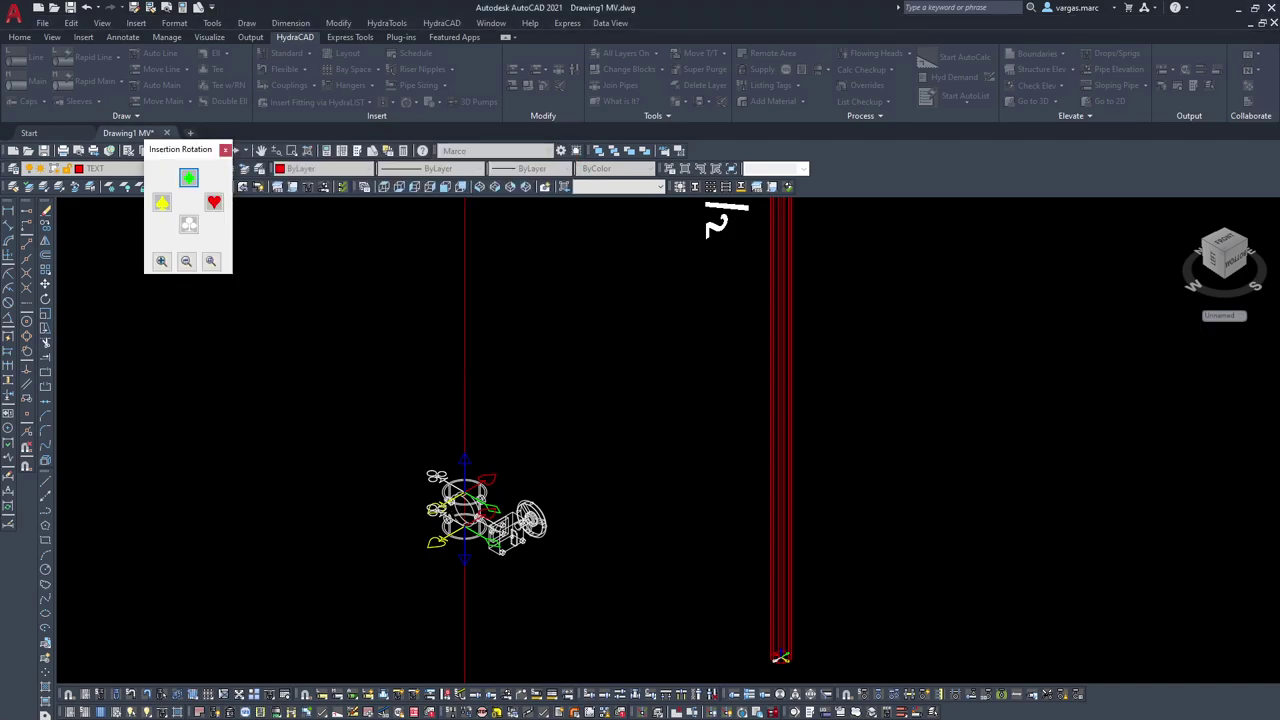
pyautogui.click(161, 204)
pyautogui.scroll(5, 464, 420)
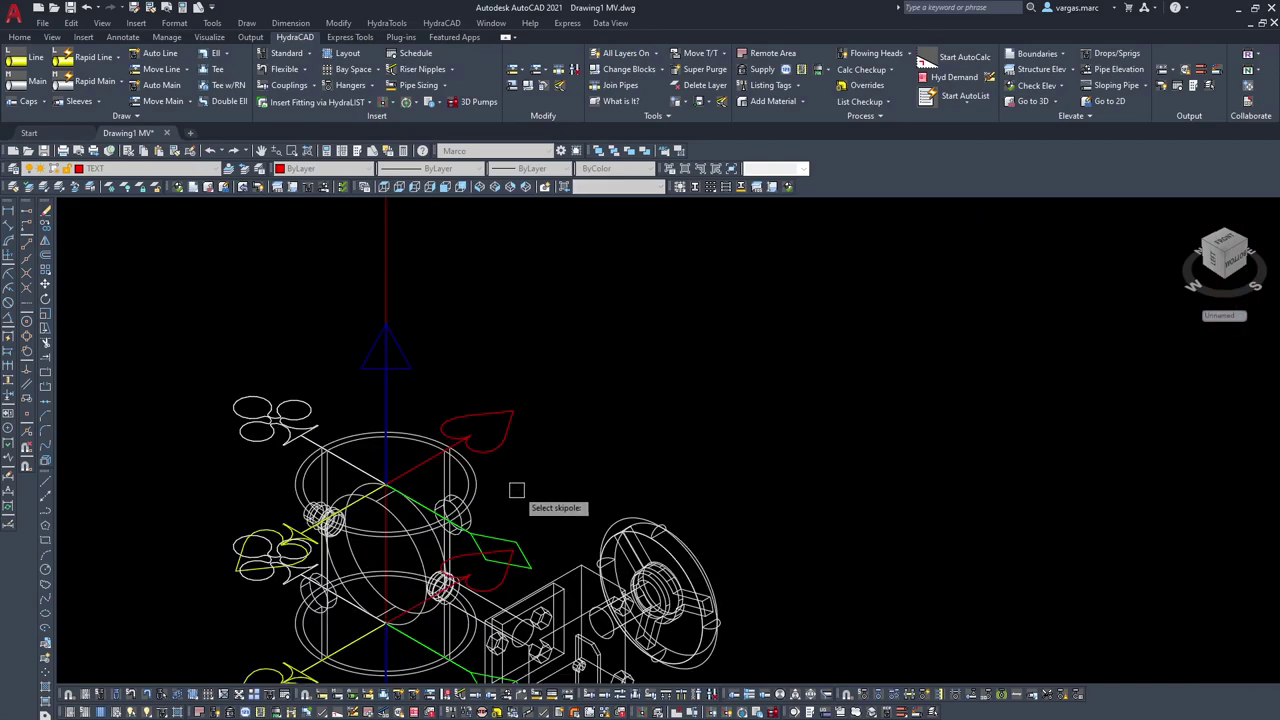
pyautogui.click(503, 450)
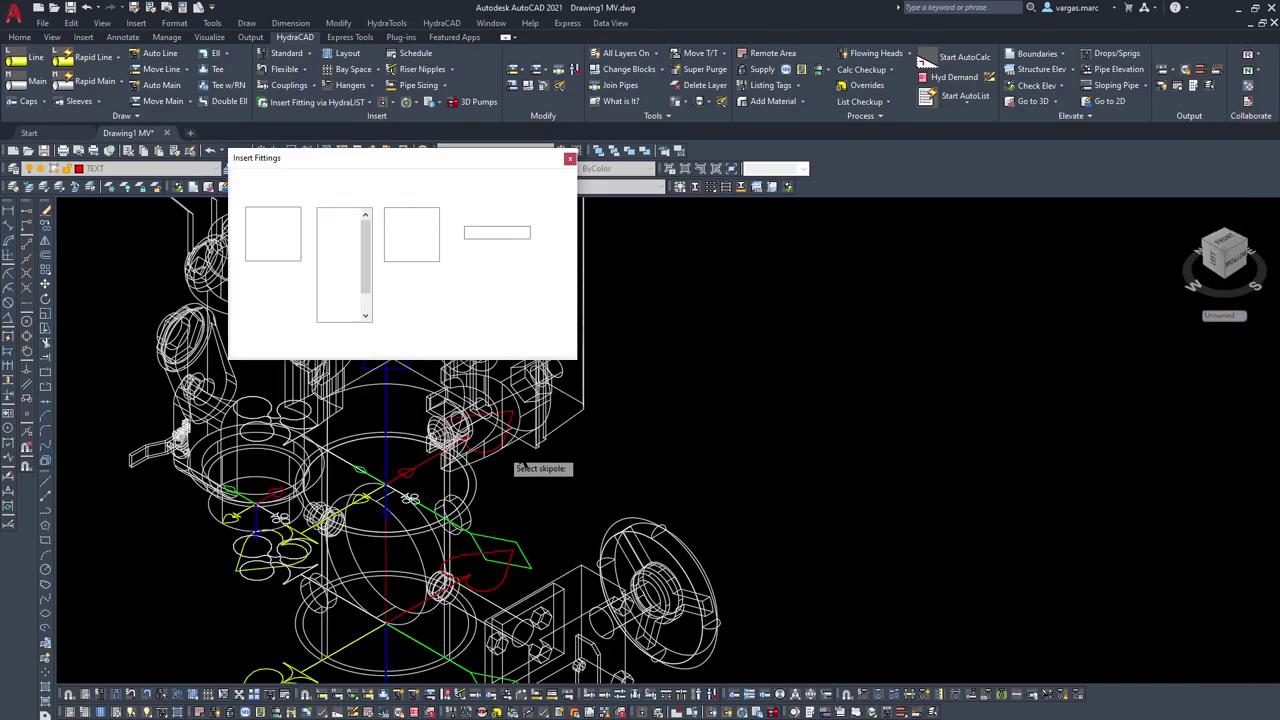
pyautogui.click(571, 160)
# Step: Inspect the inserted manifold above the butterfly valve and the whole riser layout from flange to elbow
pyautogui.scroll(-6, 588, 352)
pyautogui.scroll(-5, 588, 352)
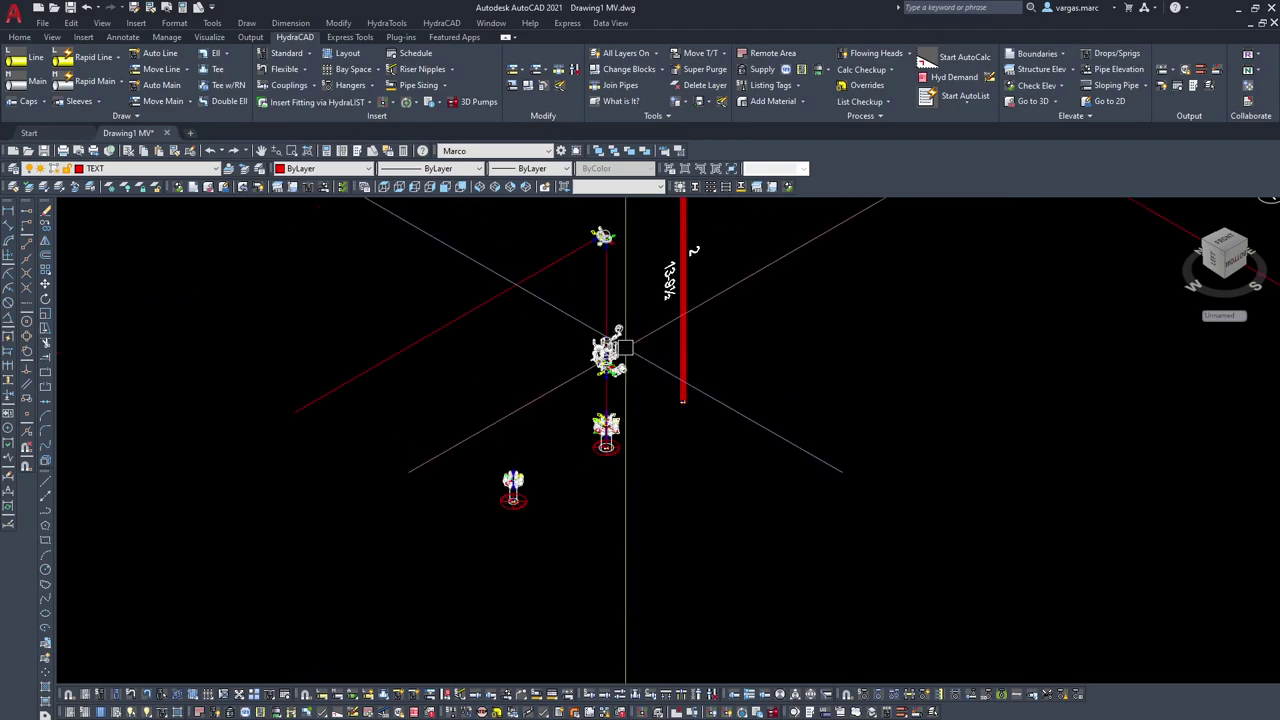
pyautogui.scroll(6, 628, 346)
pyautogui.scroll(6, 608, 440)
pyautogui.scroll(-6, 611, 440)
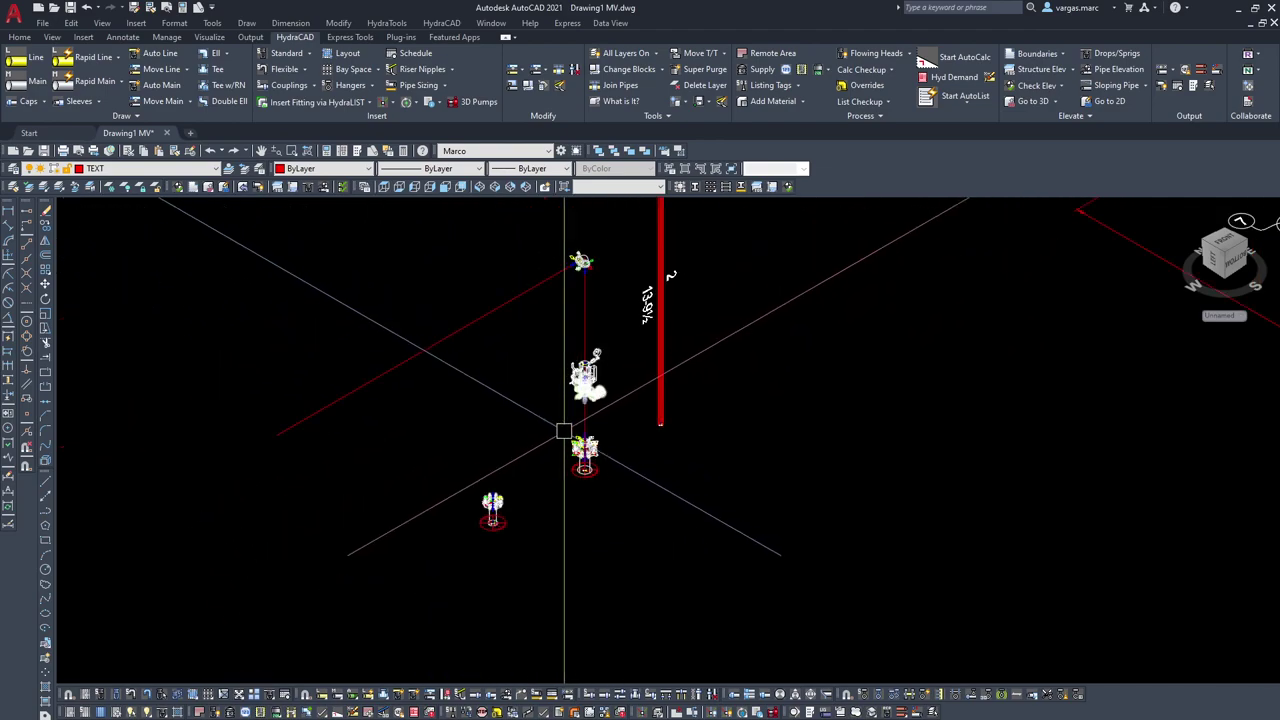
pyautogui.moveTo(521, 453); pyautogui.dragTo(625, 405, button='middle')
pyautogui.scroll(-4, 625, 405)
pyautogui.moveTo(383, 426); pyautogui.dragTo(628, 443, button='middle')
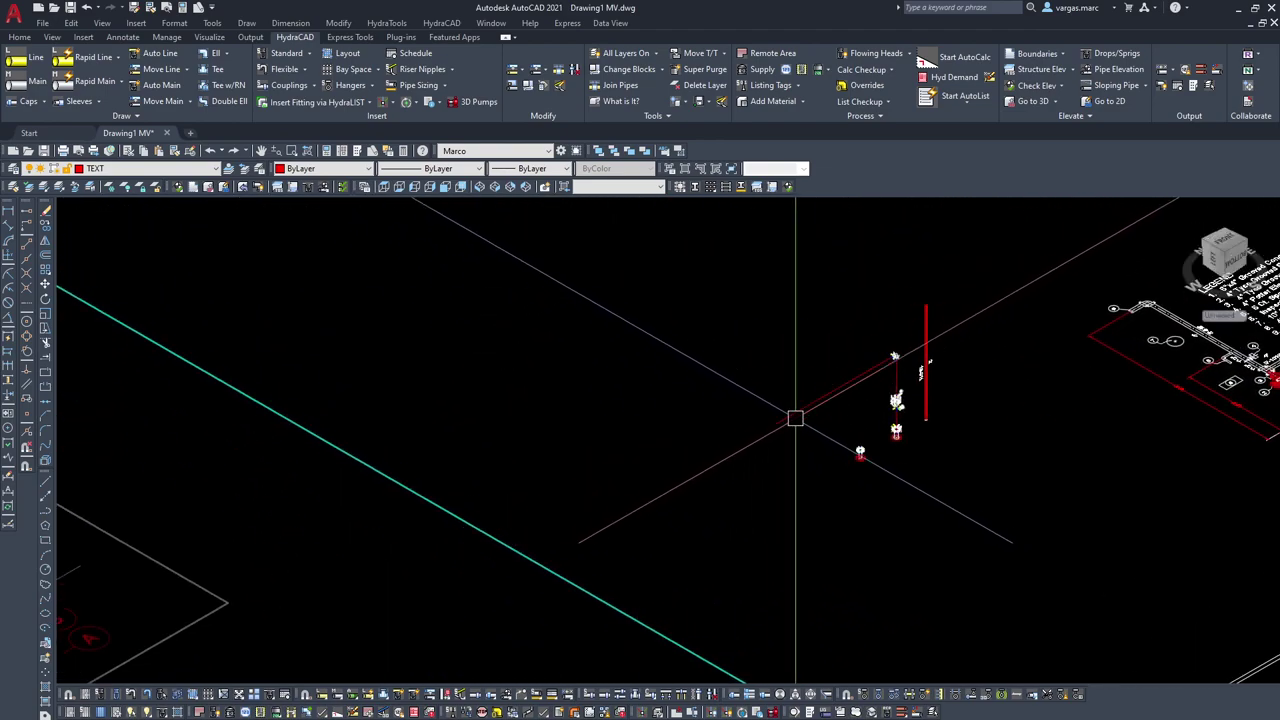
pyautogui.moveTo(789, 377)
pyautogui.mouseDown()
pyautogui.moveTo(671, 289)
pyautogui.moveTo(651, 296)
pyautogui.mouseUp()
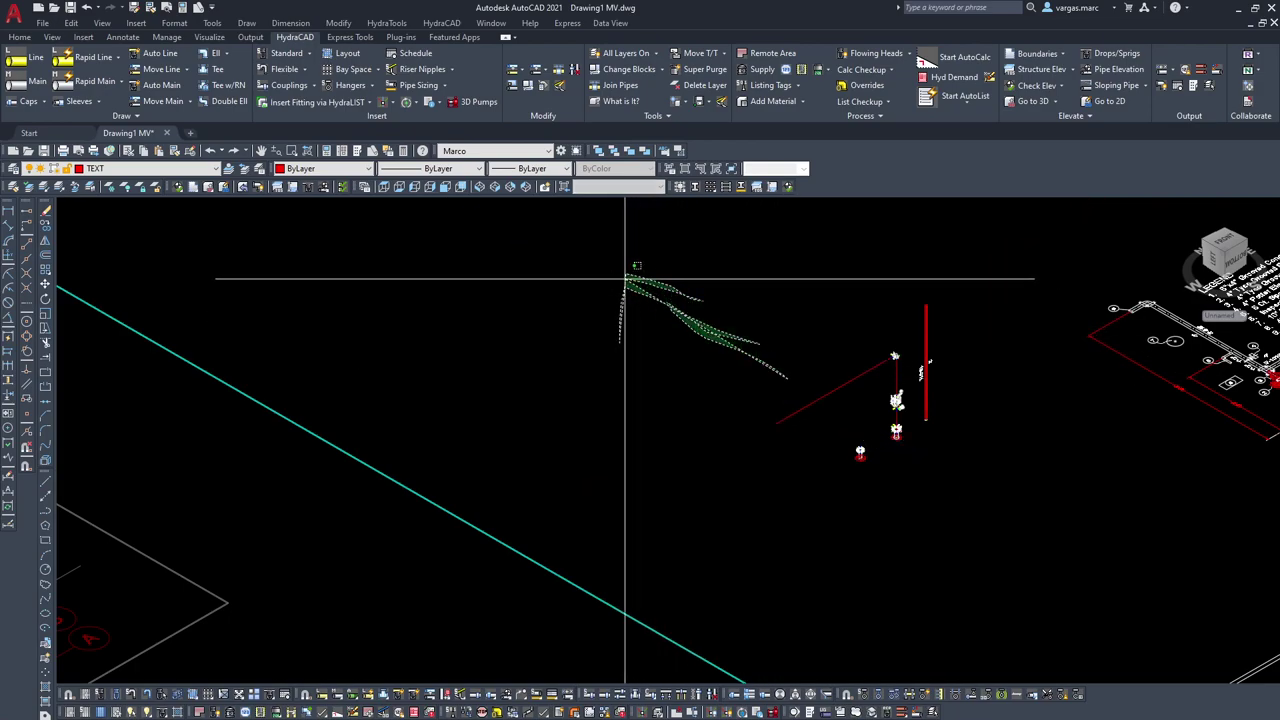
# Step: Examine the plan's piping around the riser location near grid lines A and 3, and return to the 3D riser assembly
pyautogui.scroll(-5, 771, 408)
pyautogui.scroll(3, 771, 408)
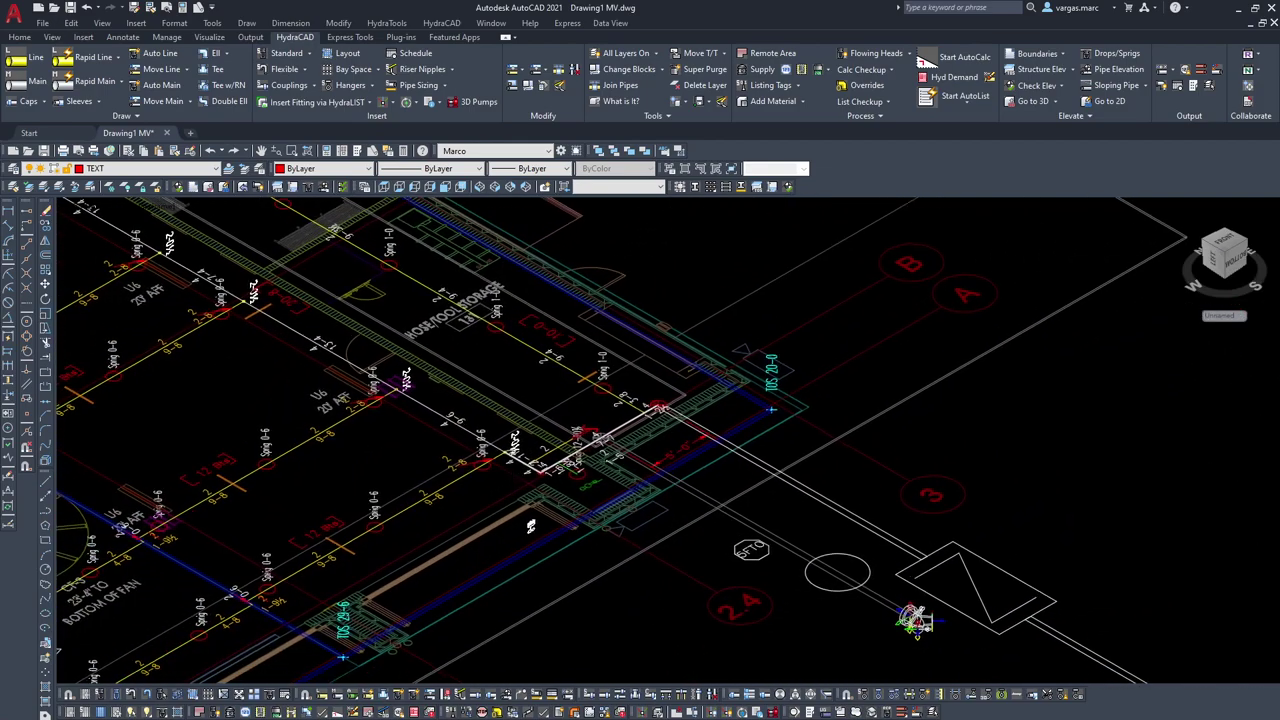
pyautogui.scroll(3, 585, 440)
pyautogui.moveTo(669, 355); pyautogui.dragTo(554, 495, button='middle')
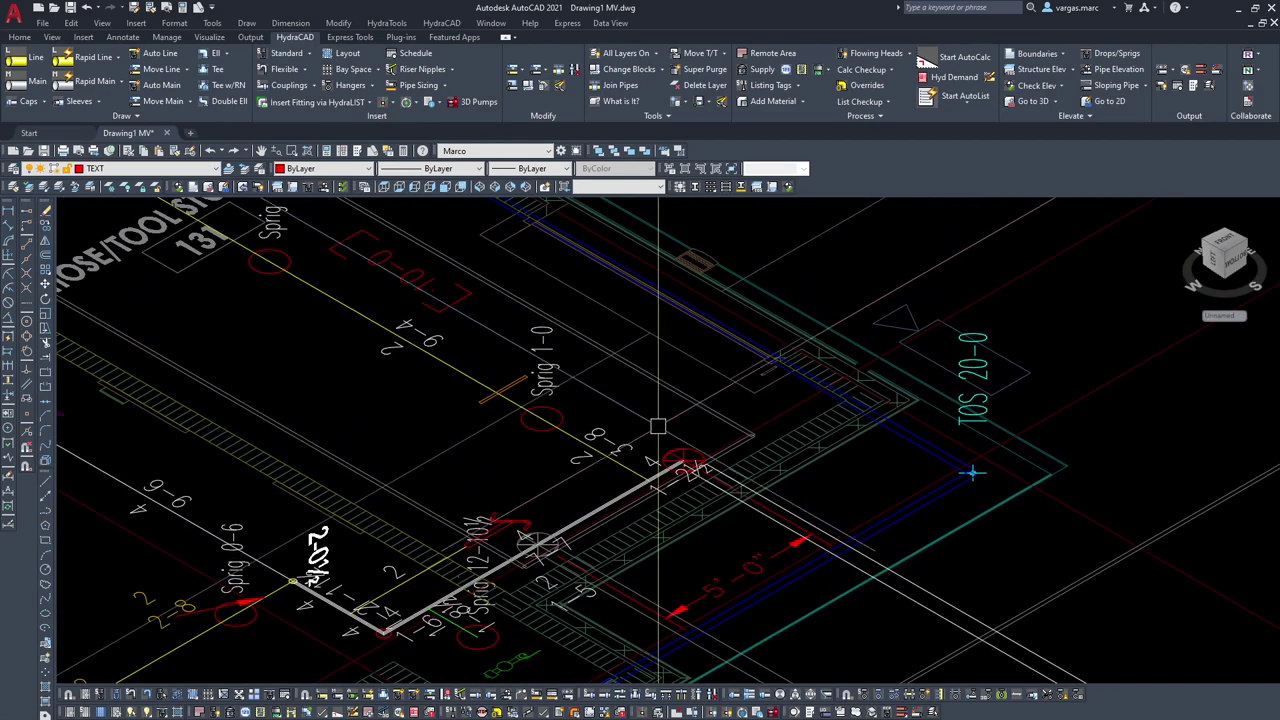
pyautogui.scroll(-3, 641, 410)
pyautogui.moveTo(890, 300); pyautogui.dragTo(613, 440, button='middle')
pyautogui.moveTo(1010, 215)
pyautogui.mouseDown(button='middle')
pyautogui.moveTo(525, 475)
pyautogui.moveTo(479, 480)
pyautogui.mouseUp(button='middle')
pyautogui.scroll(-3, 479, 480)
pyautogui.scroll(10, 690, 525)
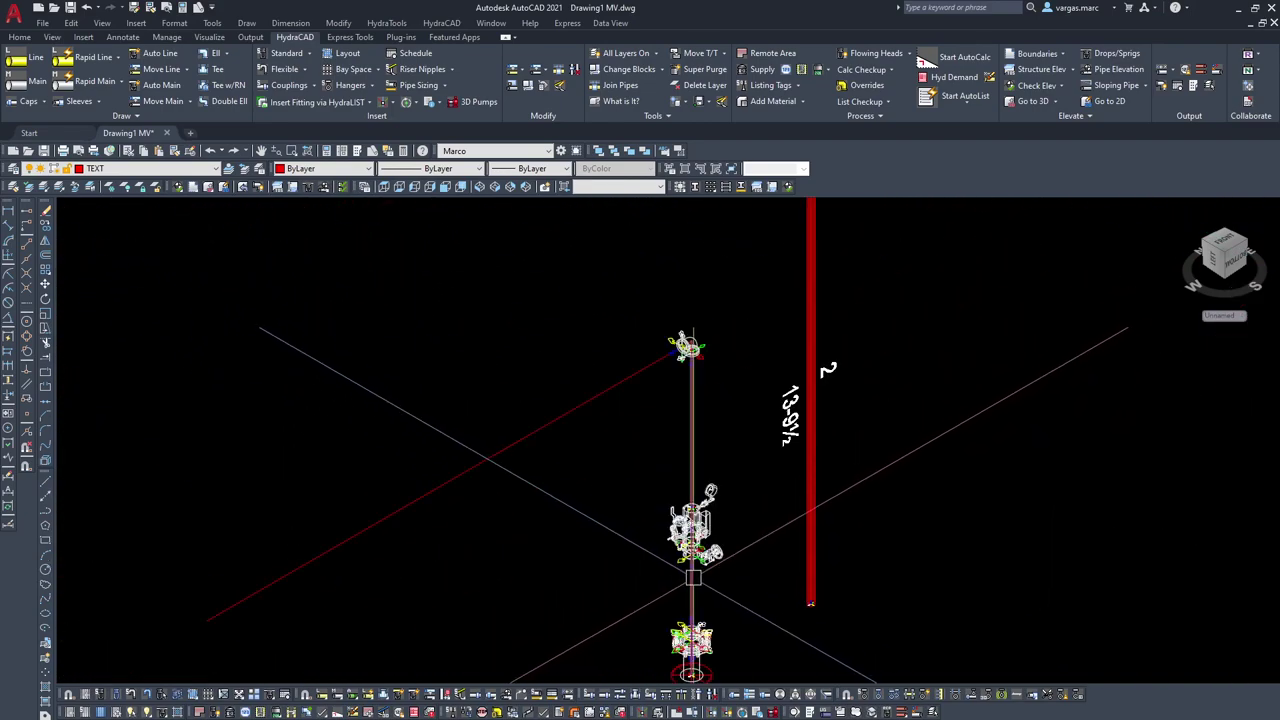
# Step: Rotate the butterfly valve 180° about its lower skipole so the handwheel faces the opposite side
pyautogui.click(417, 108)
pyautogui.click(430, 143)
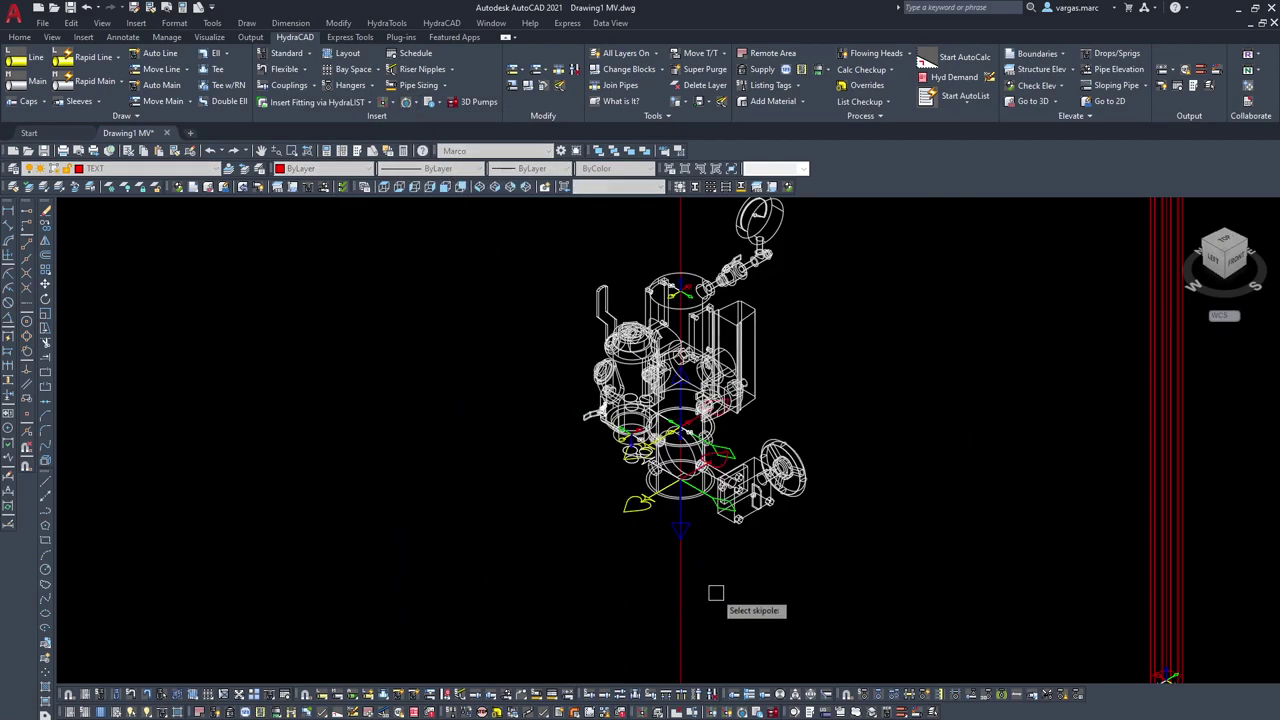
pyautogui.scroll(4, 701, 571)
pyautogui.click(671, 449)
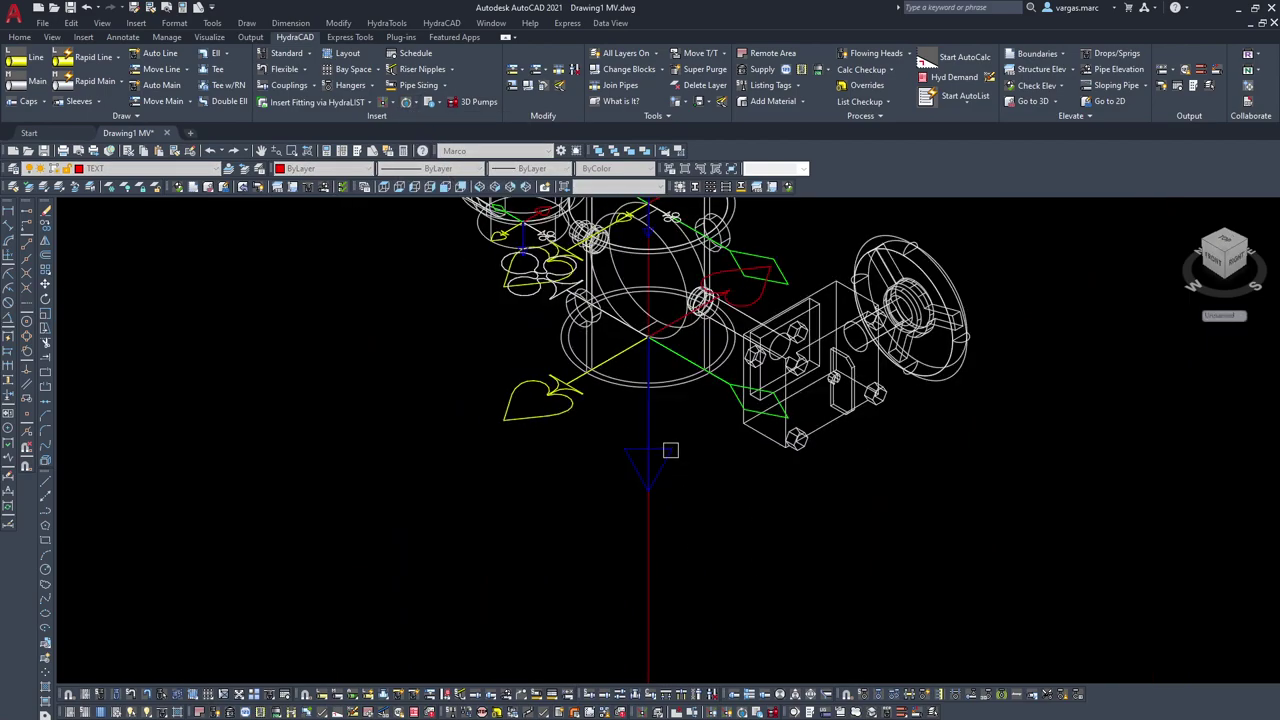
pyautogui.click(673, 389)
pyautogui.scroll(-4, 647, 412)
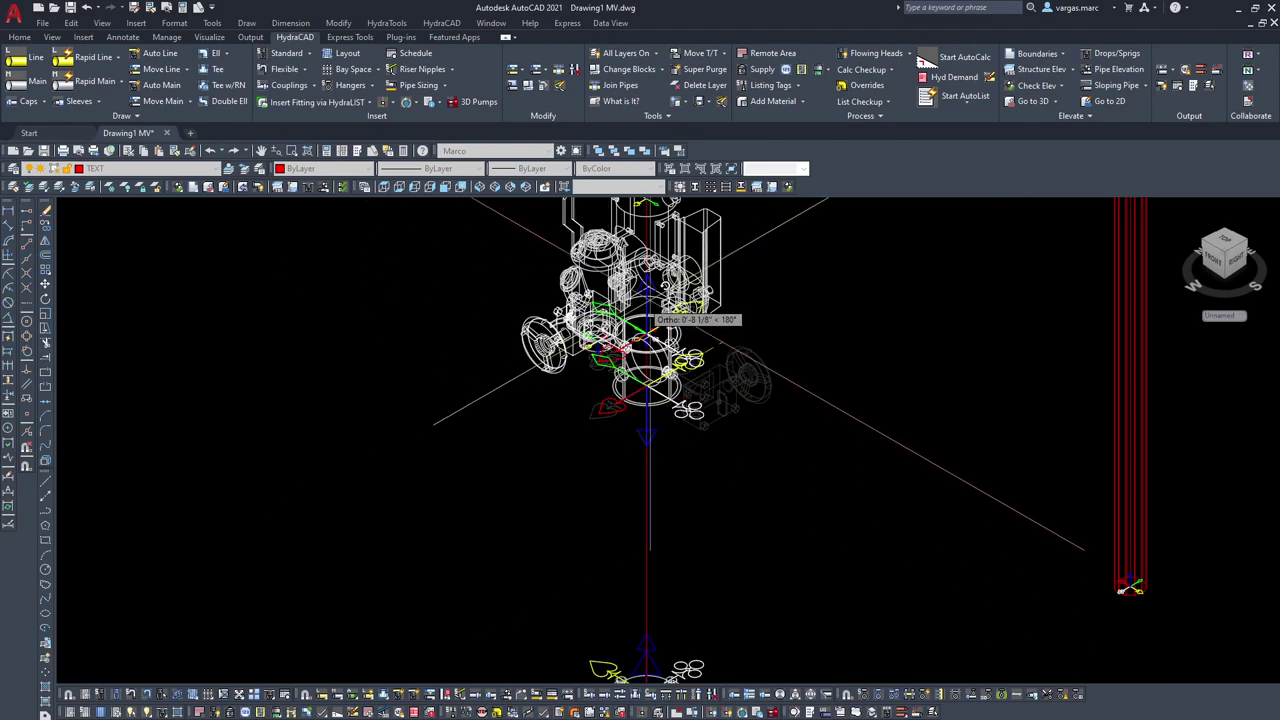
pyautogui.click(474, 291)
# Step: Examine the manifold's gauge and upper outlet above the butterfly valve, and the riser up to the elbow
pyautogui.moveTo(452, 300); pyautogui.dragTo(481, 443, button='middle')
pyautogui.scroll(4, 752, 272)
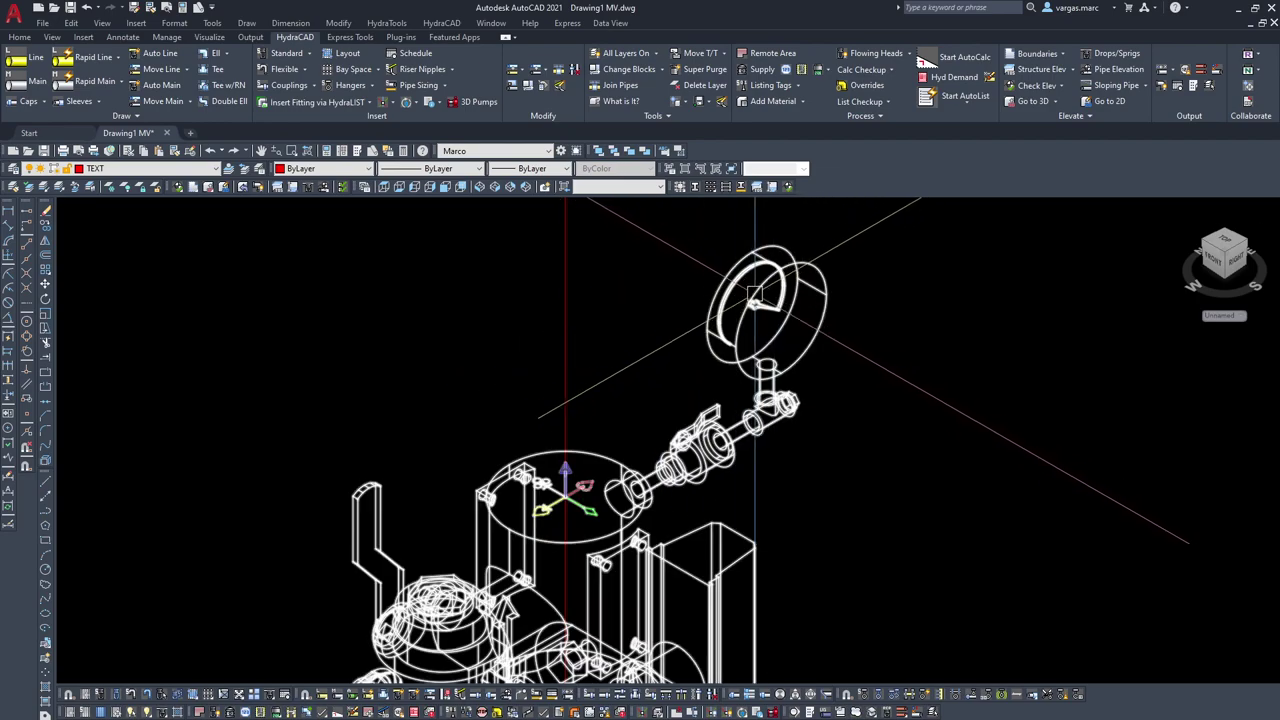
pyautogui.scroll(-3, 695, 505)
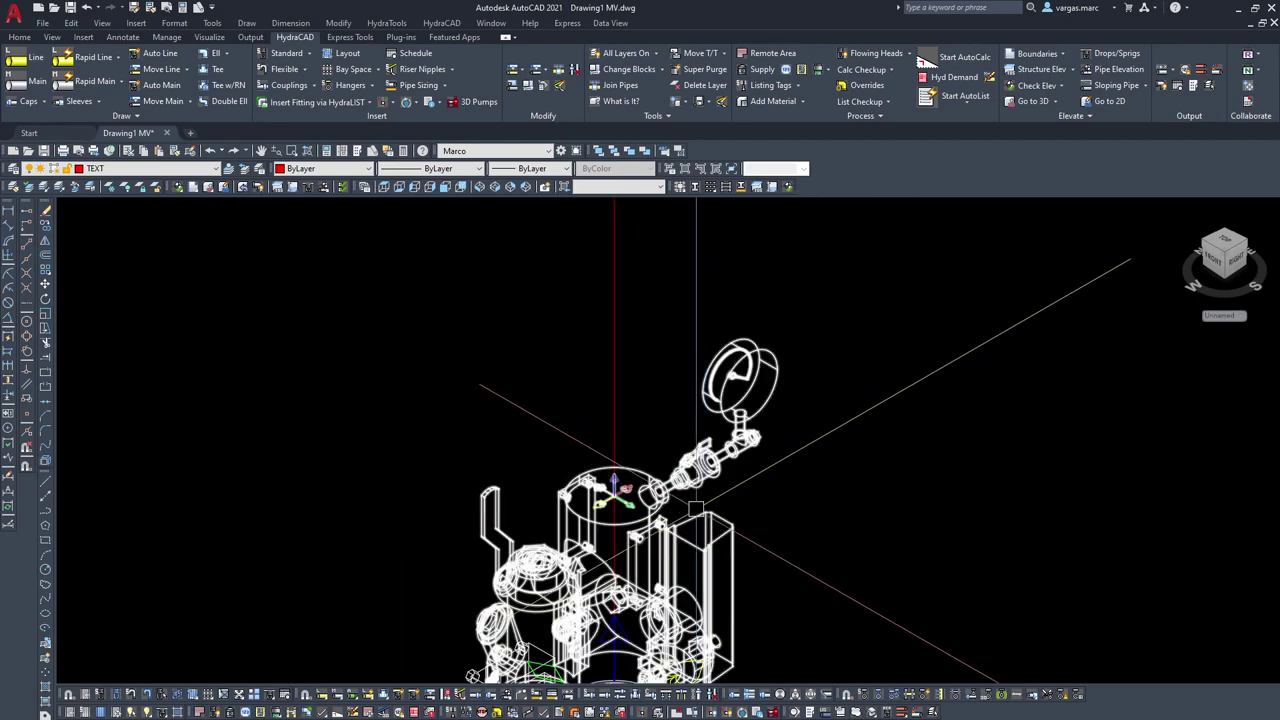
pyautogui.scroll(6, 726, 345)
pyautogui.scroll(-4, 731, 325)
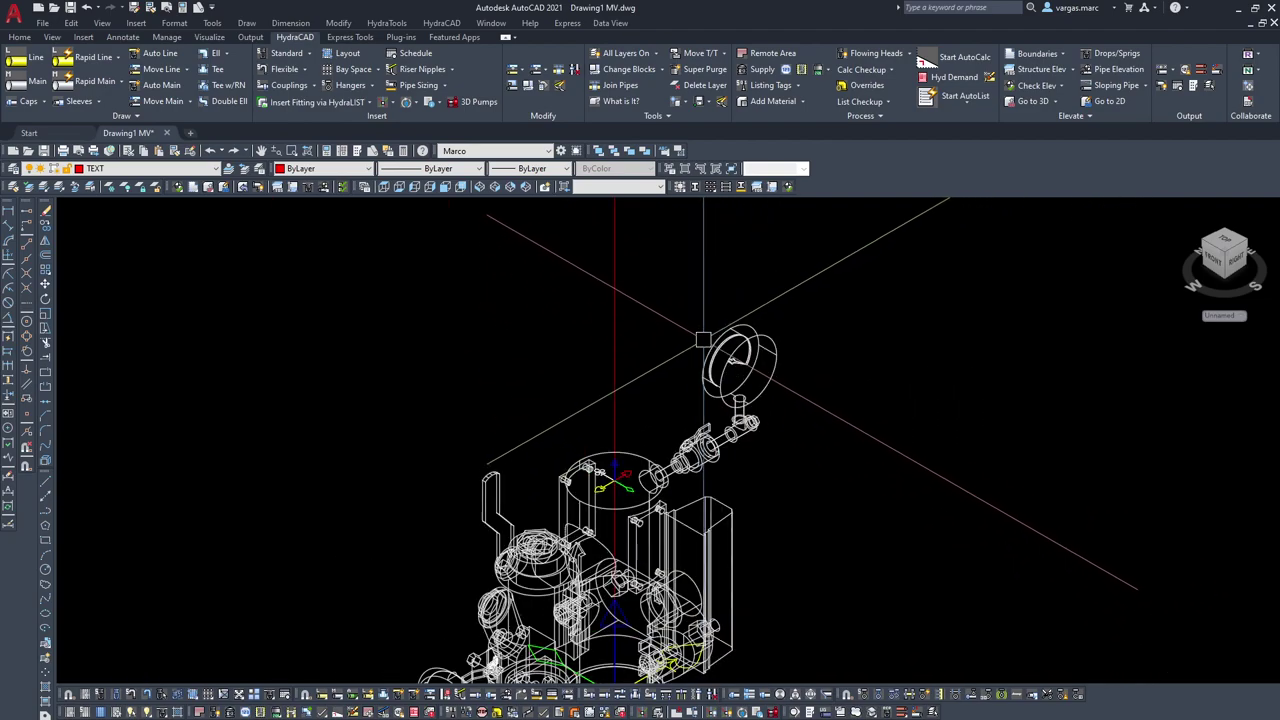
pyautogui.scroll(4, 703, 341)
pyautogui.scroll(-6, 726, 345)
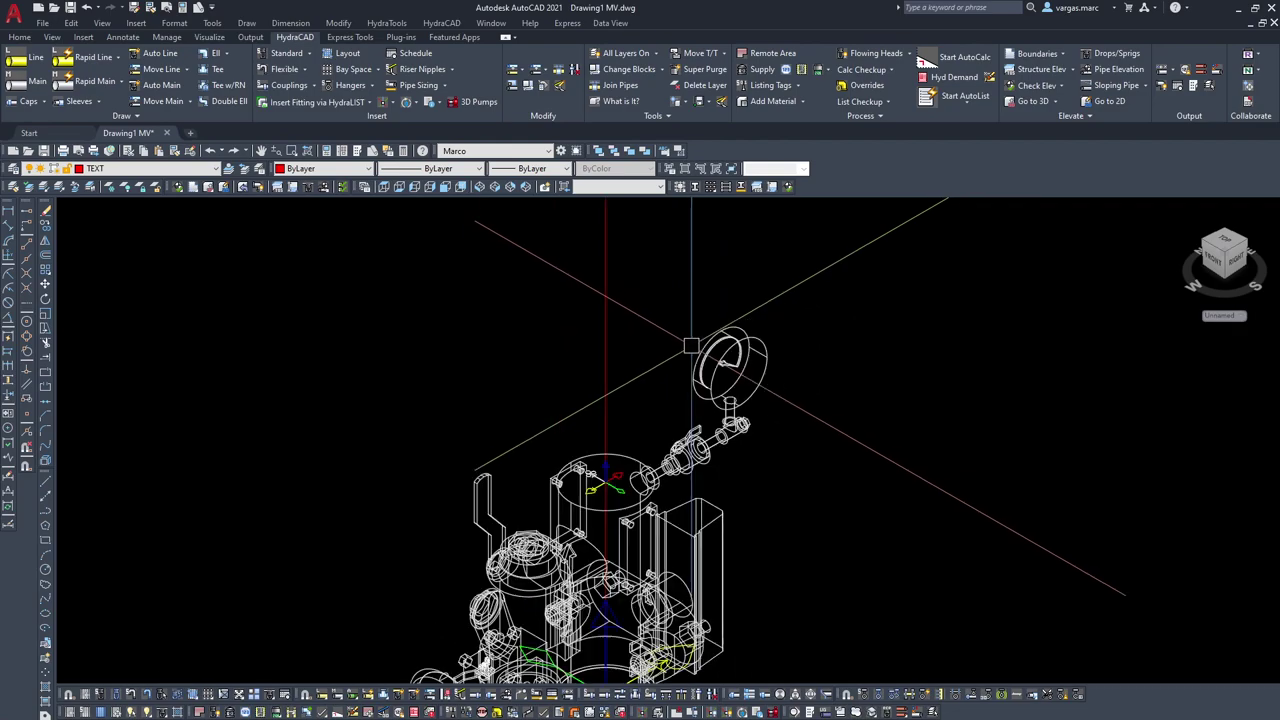
pyautogui.scroll(1, 720, 434)
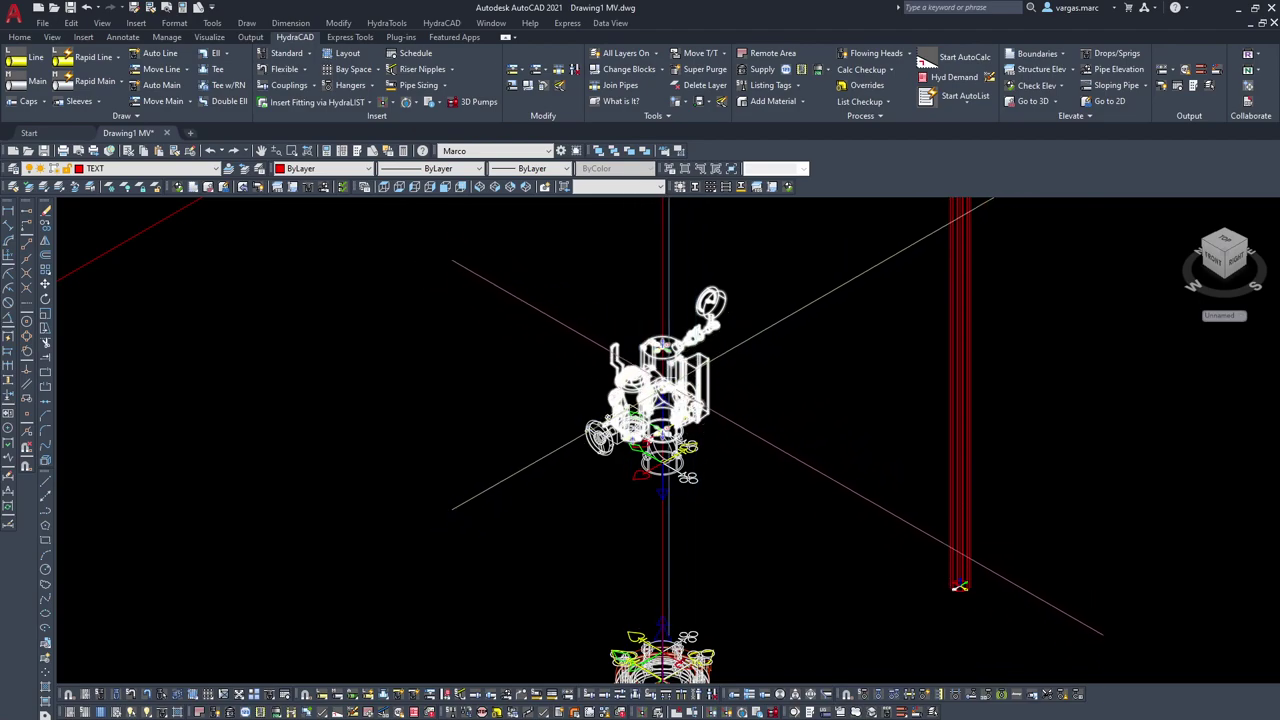
pyautogui.scroll(-2, 678, 370)
pyautogui.moveTo(690, 350); pyautogui.dragTo(669, 454, button='middle')
pyautogui.scroll(5, 665, 454)
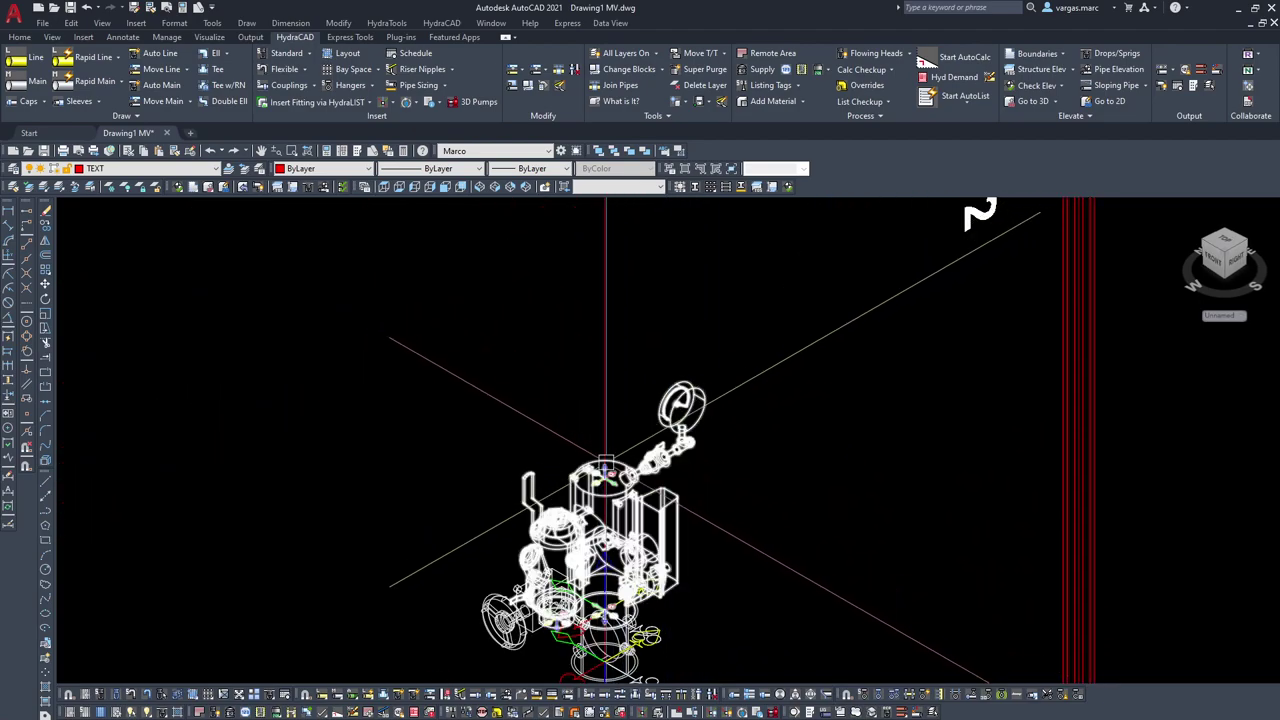
pyautogui.scroll(-5, 508, 446)
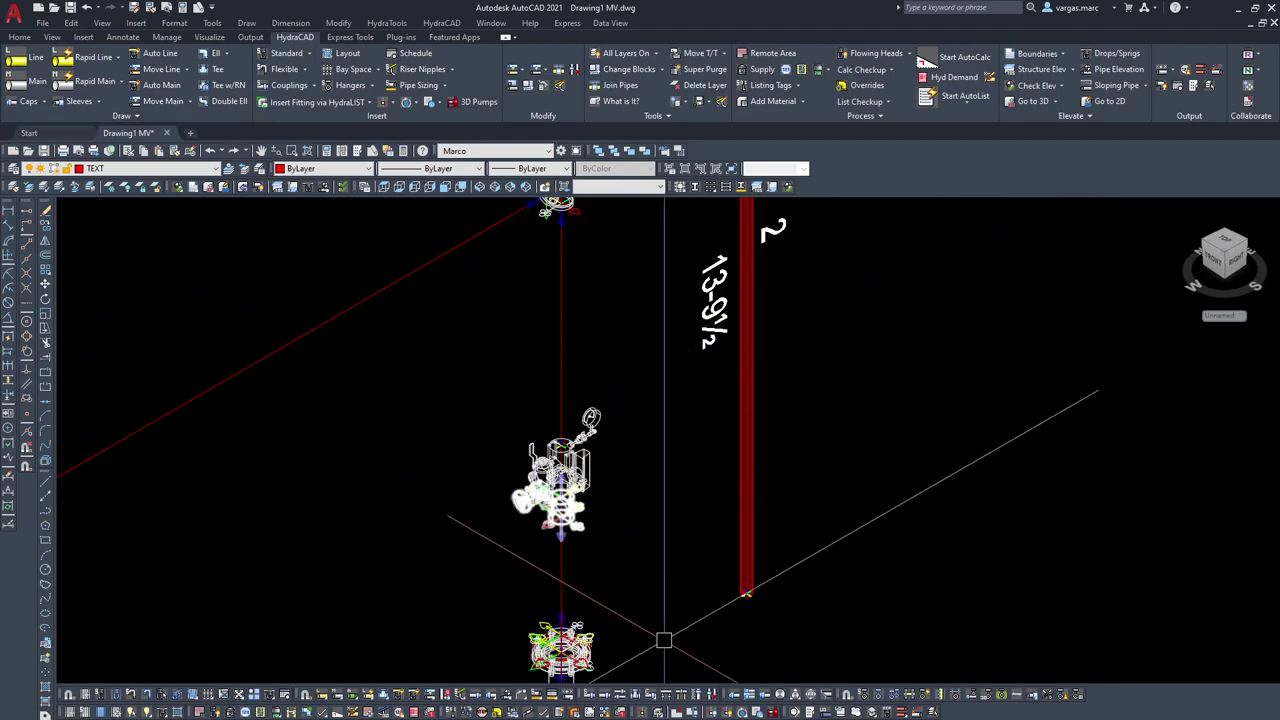
# Step: Insert the 4" FRLK TEE #002 from the miscellaneous fittings on the manifold's upper skipole, using the yellow spade rotation
pyautogui.click(369, 103)
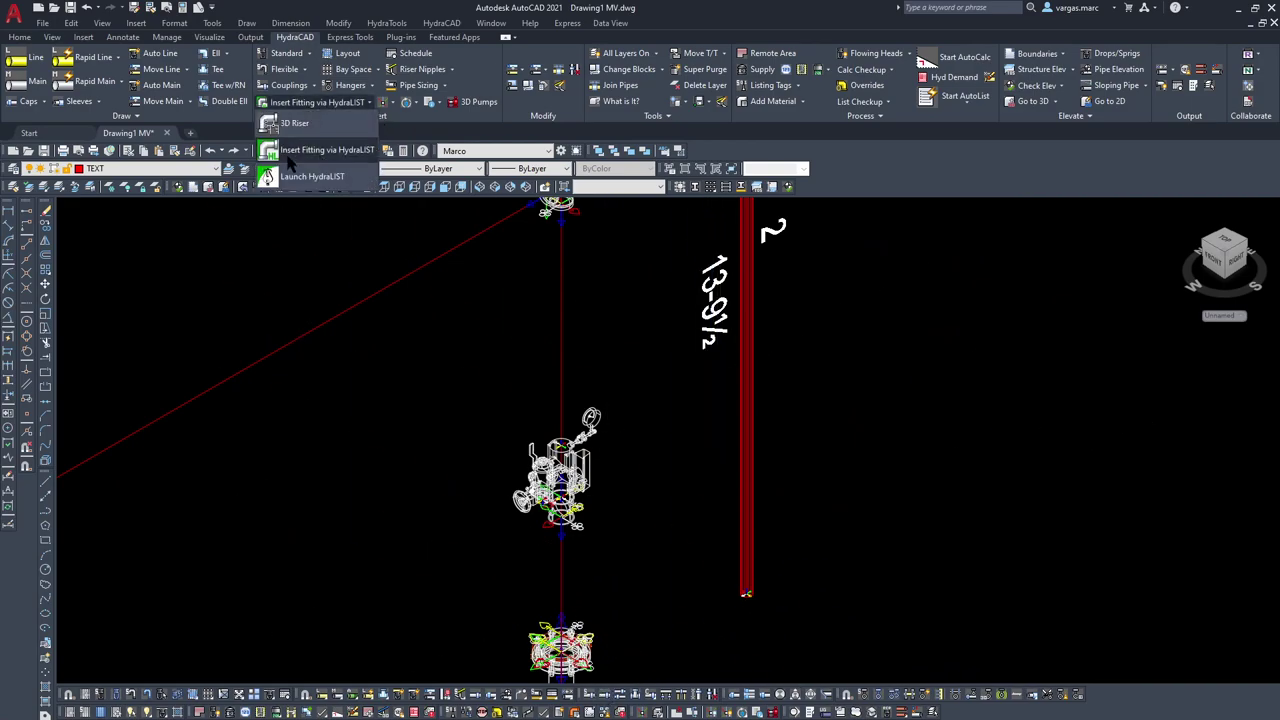
pyautogui.click(288, 155)
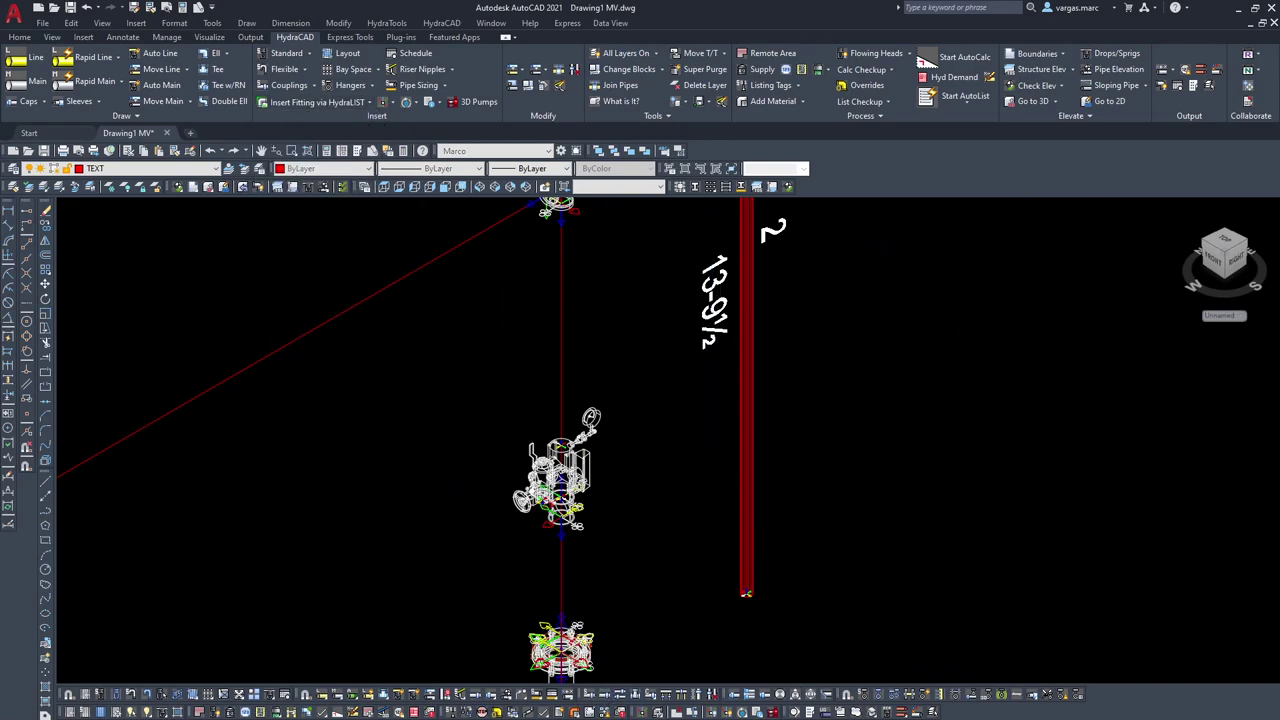
pyautogui.click(274, 178)
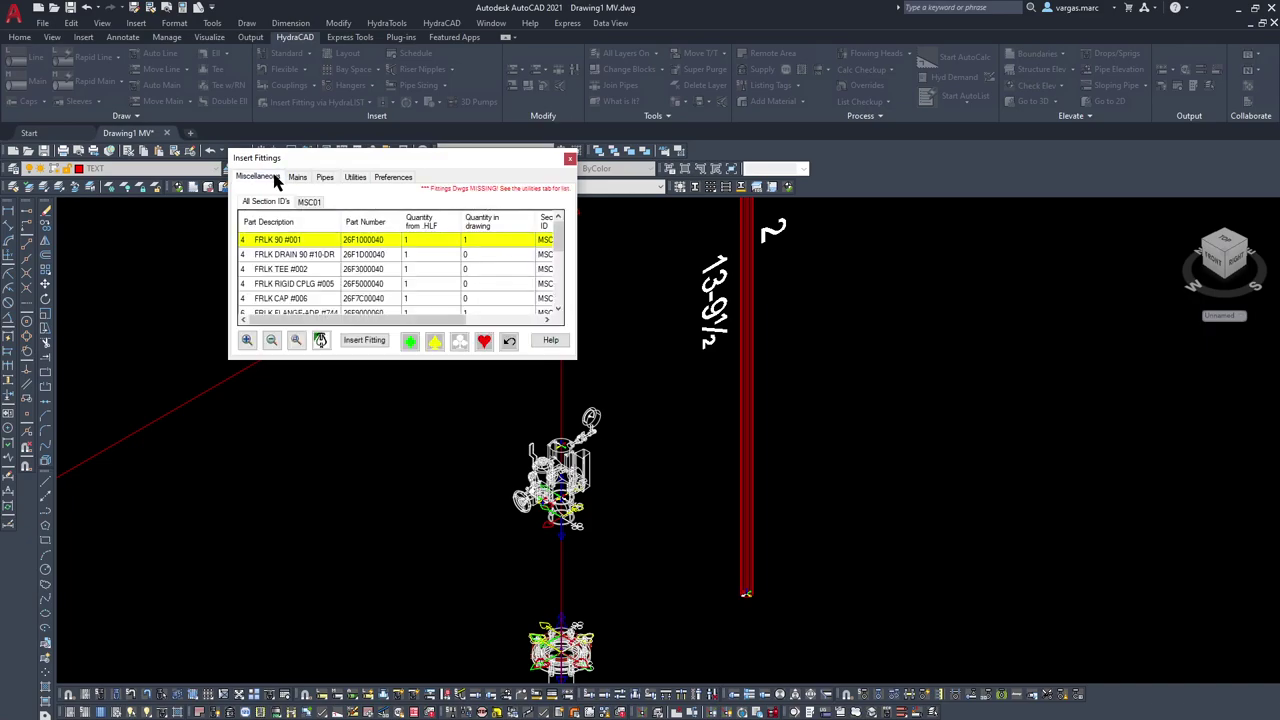
pyautogui.click(276, 270)
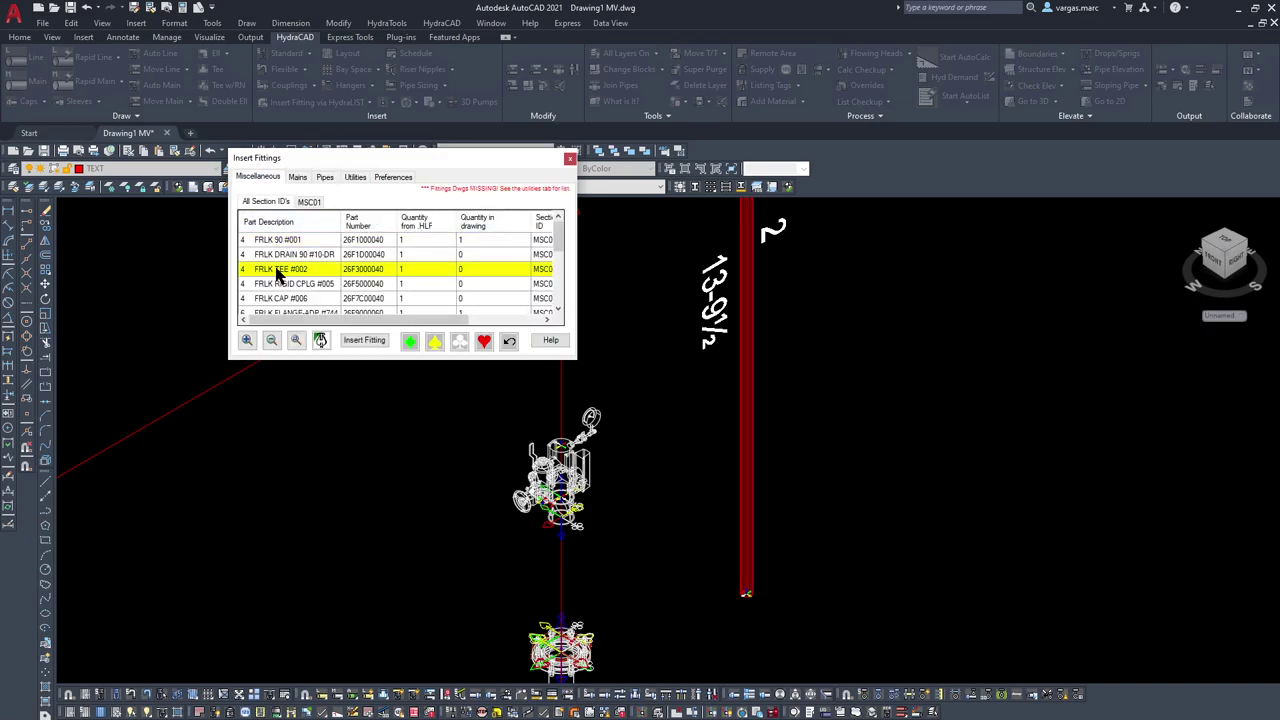
pyautogui.click(364, 340)
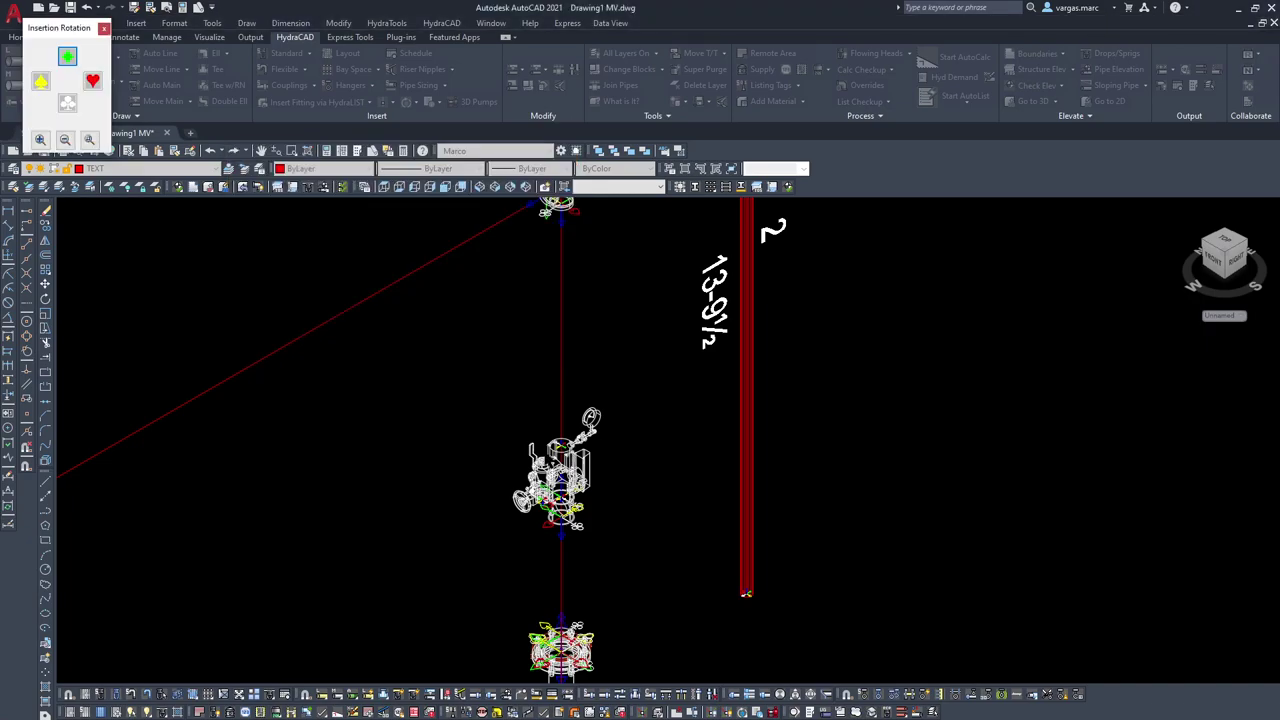
pyautogui.click(40, 82)
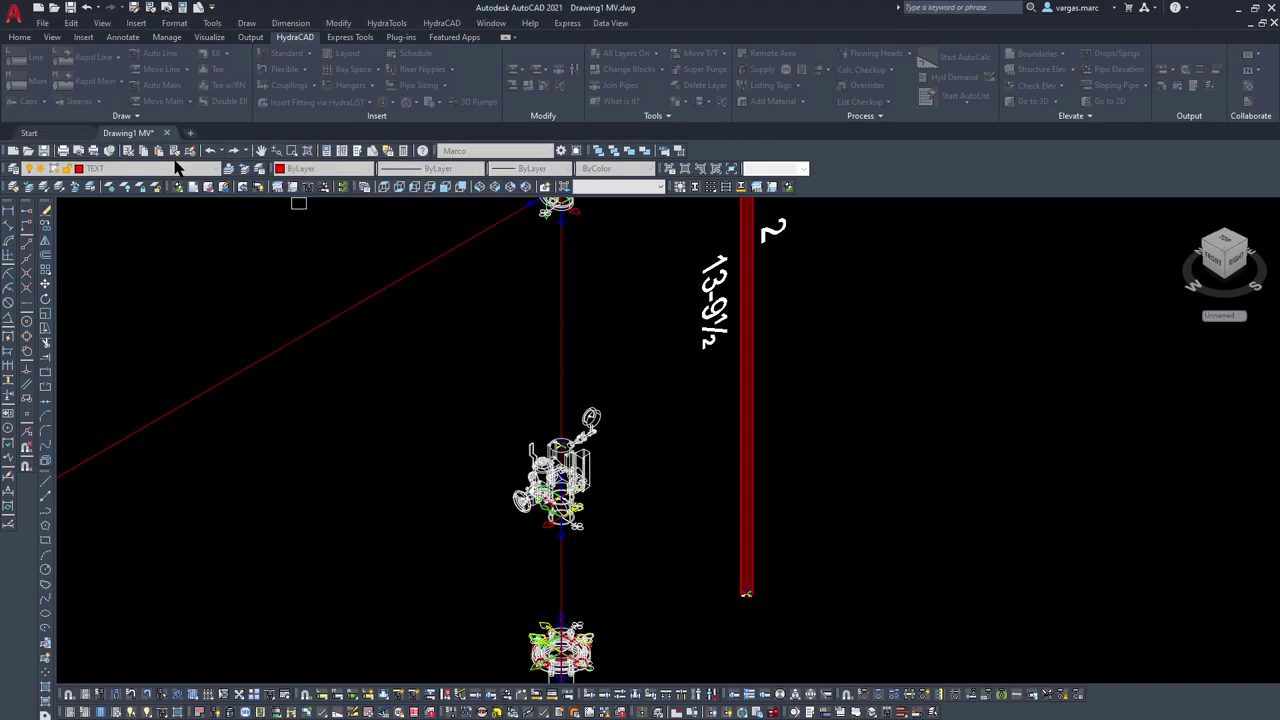
pyautogui.scroll(5, 550, 450)
pyautogui.click(652, 401)
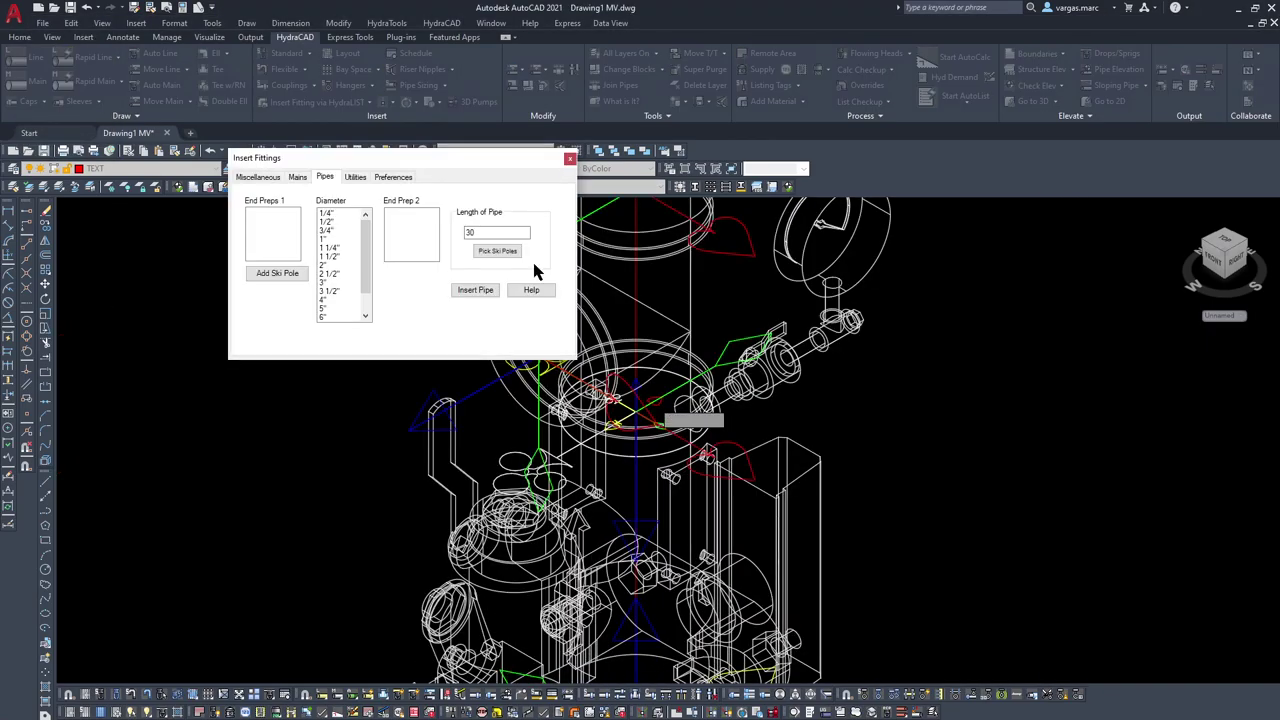
pyautogui.click(569, 160)
pyautogui.scroll(-3, 780, 357)
pyautogui.moveTo(780, 357); pyautogui.dragTo(737, 395, button='middle')
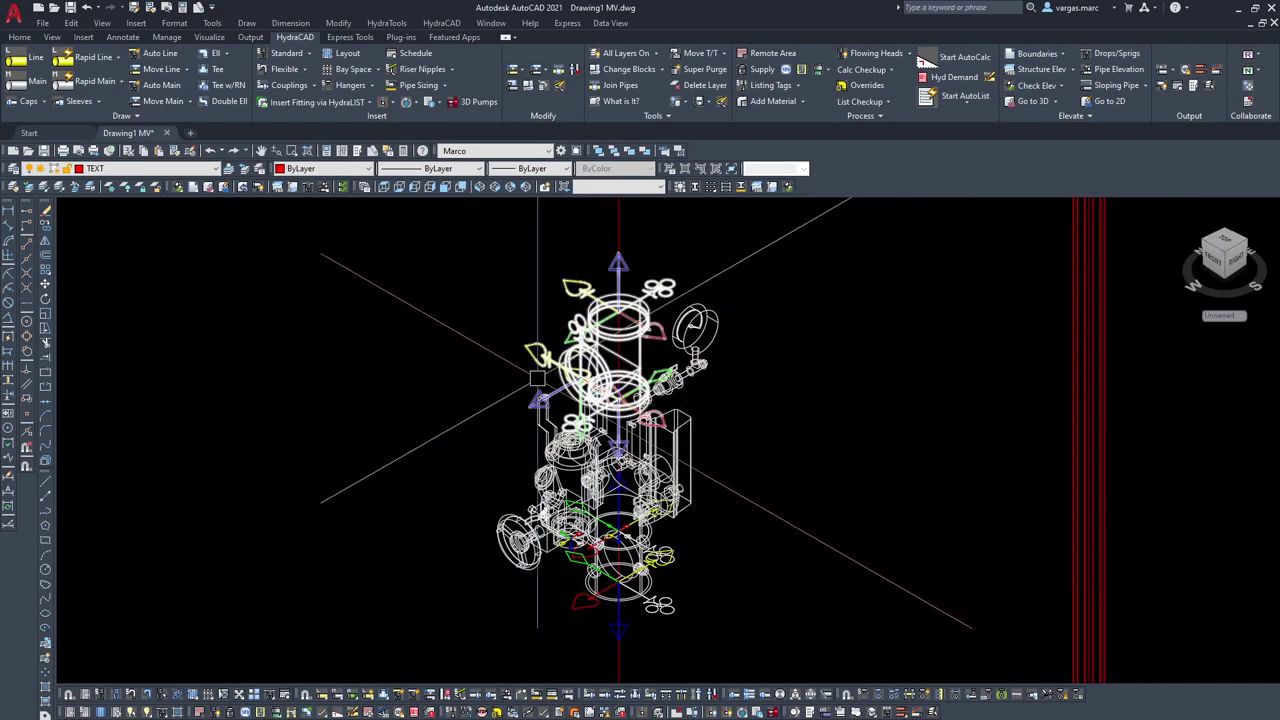
pyautogui.click(623, 330)
pyautogui.scroll(-2, 640, 395)
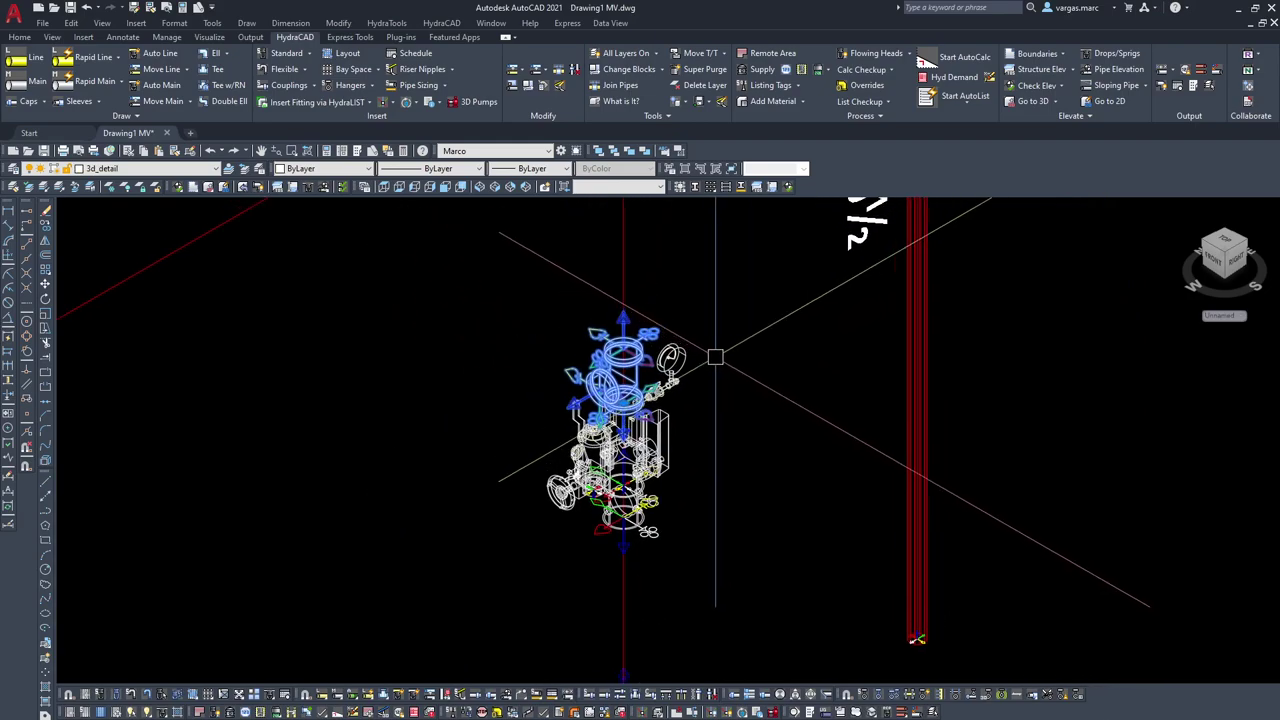
pyautogui.click(723, 425)
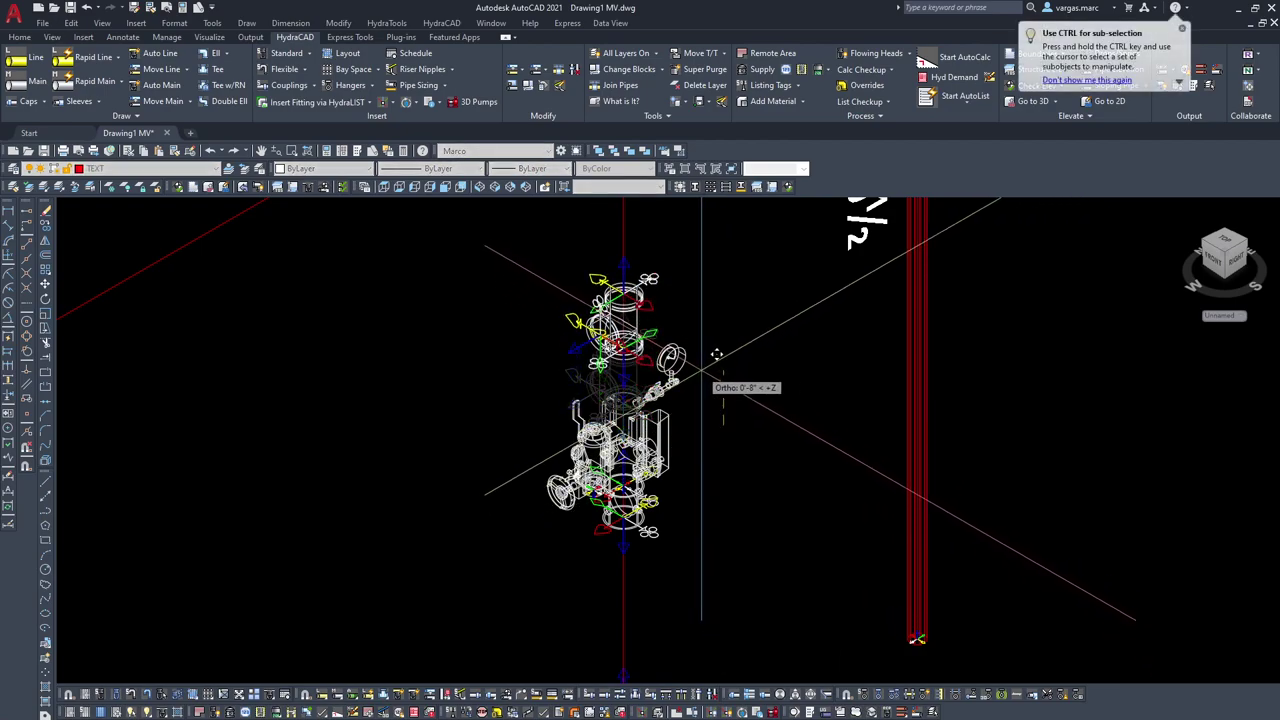
pyautogui.scroll(-3, 717, 354)
pyautogui.click(693, 367)
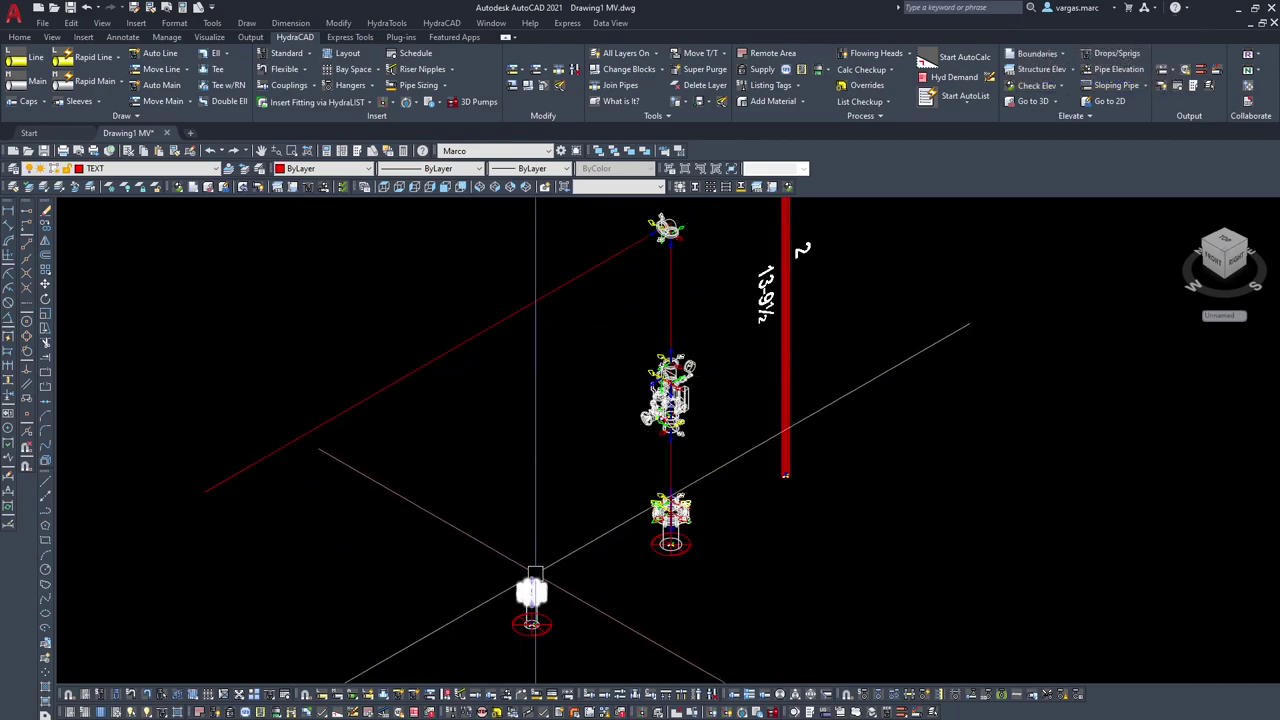
pyautogui.scroll(4, 660, 330)
pyautogui.click(733, 368)
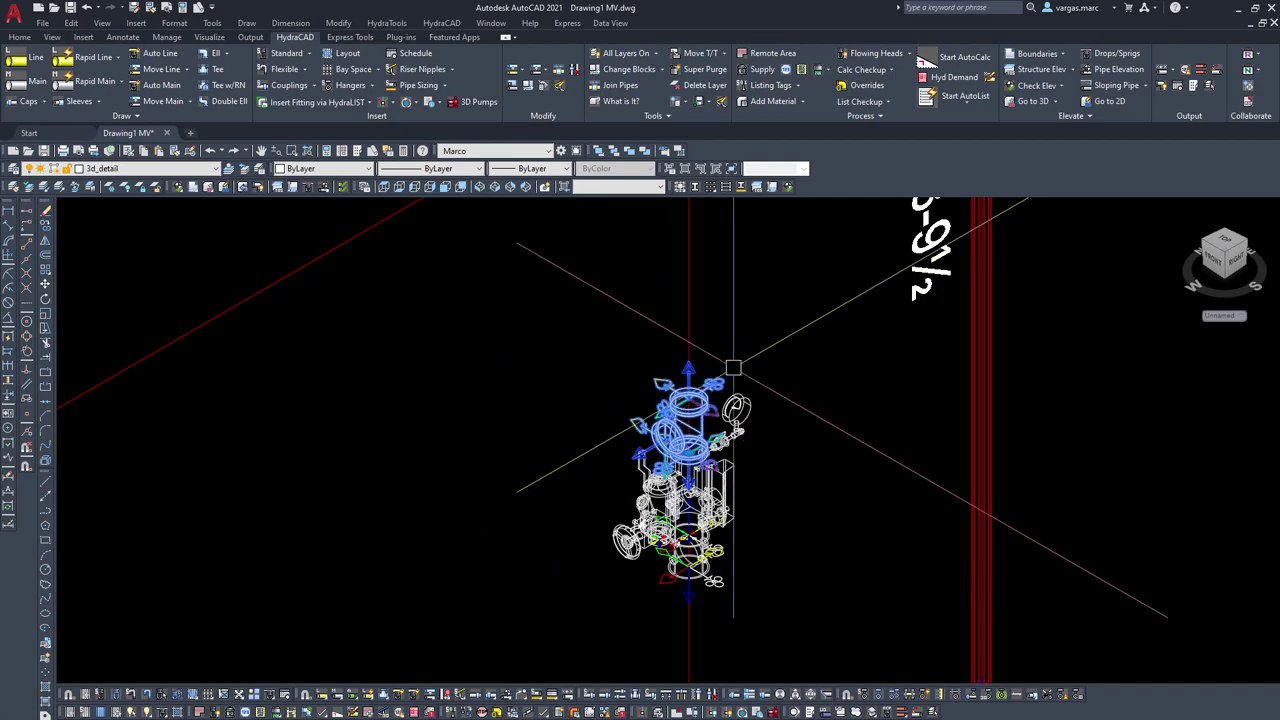
pyautogui.write('m')
pyautogui.press('Return')
pyautogui.click(757, 488)
pyautogui.scroll(-3, 741, 387)
pyautogui.scroll(3, 580, 327)
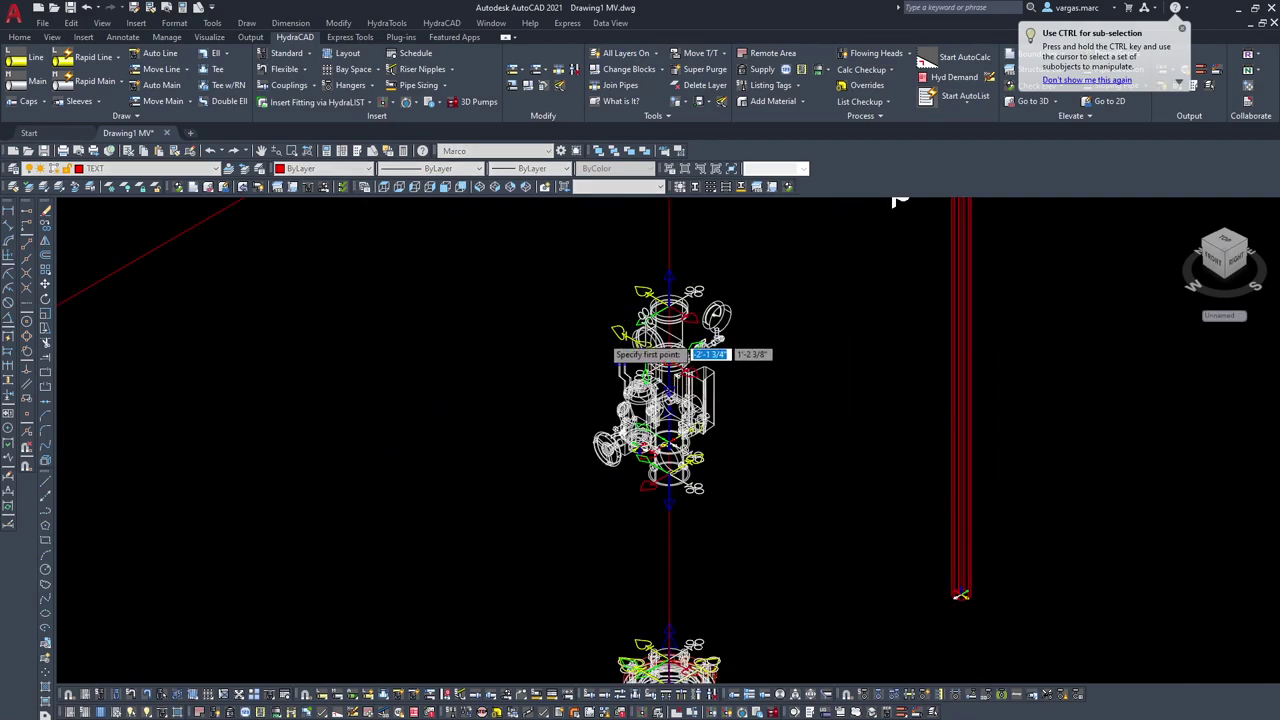
# Step: Draw a horizontal reference line about 2'-4 5/8" long outward from the endpoint at the tee's branch outlet
pyautogui.scroll(2, 602, 337)
pyautogui.keyDown('shift'); pyautogui.rightClick(608, 336); pyautogui.keyUp('shift')
pyautogui.press('e')
pyautogui.scroll(4, 603, 338)
pyautogui.scroll(-5, 657, 389)
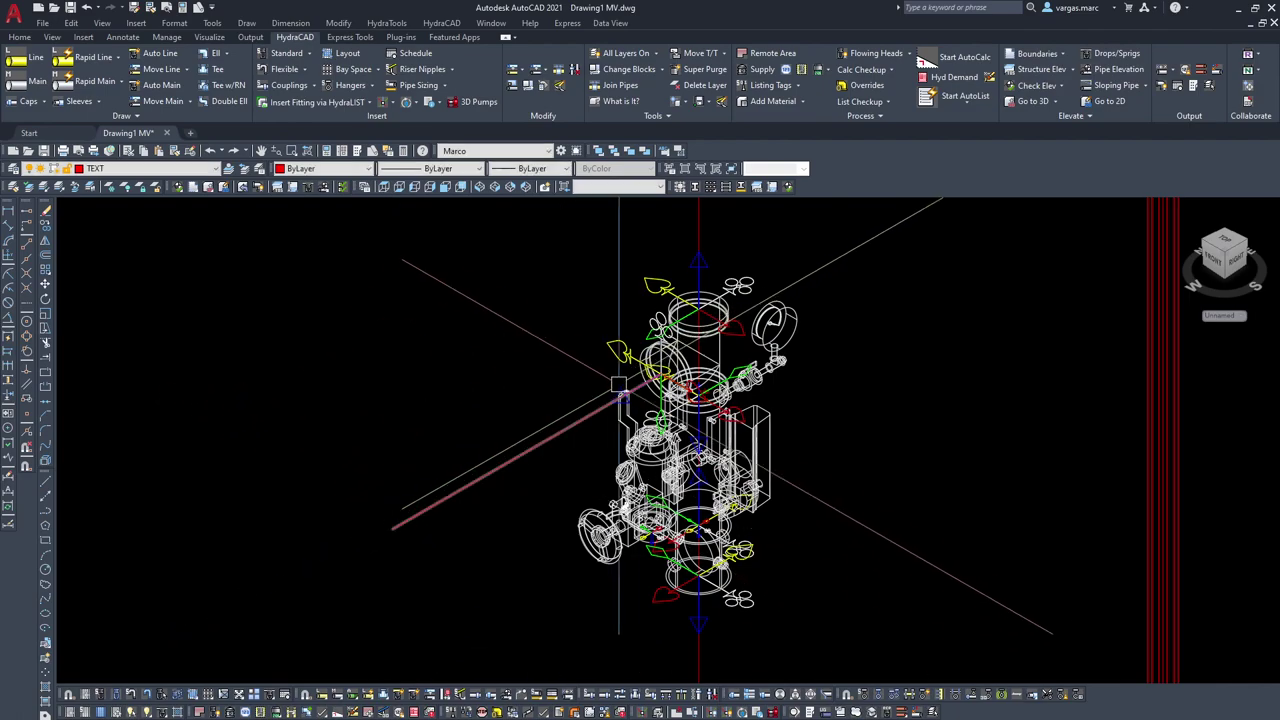
pyautogui.scroll(4, 643, 378)
pyautogui.scroll(-2, 588, 425)
pyautogui.click(431, 525)
pyautogui.press('Escape')
# Step: Check the elevation of the tee's branch reference line in its object properties
pyautogui.write('P')
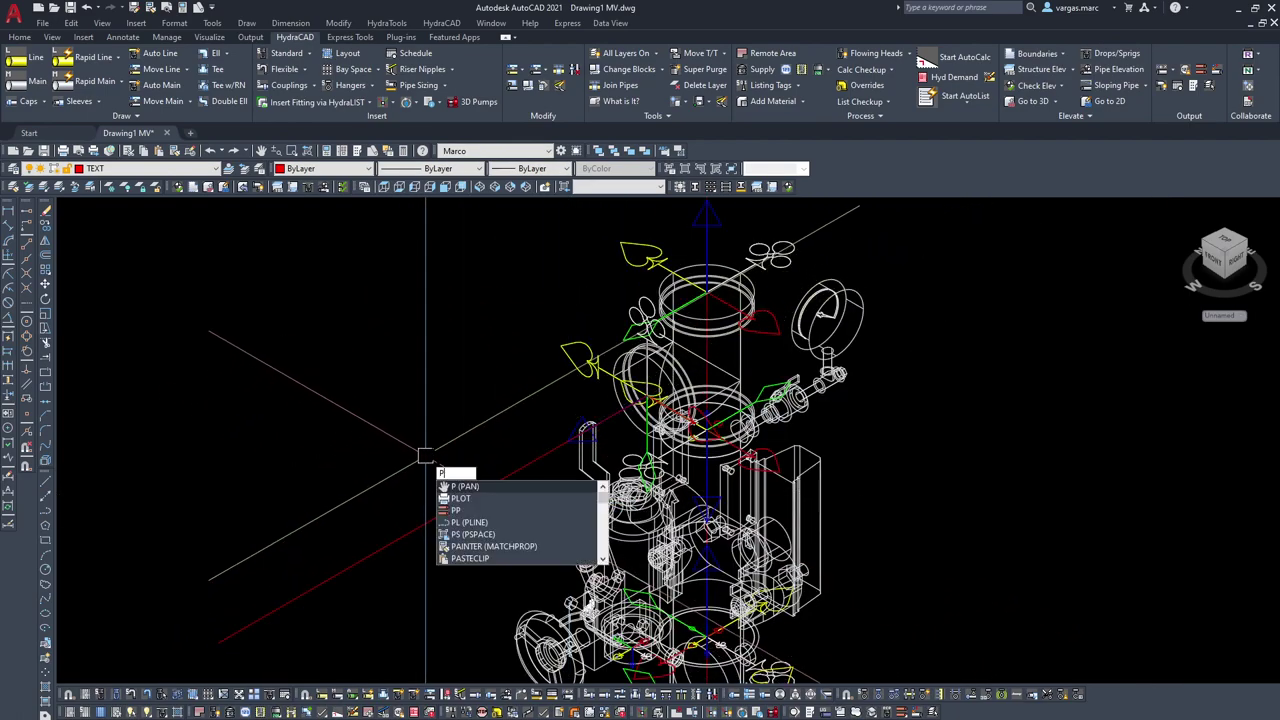
pyautogui.write('R')
pyautogui.press('Return')
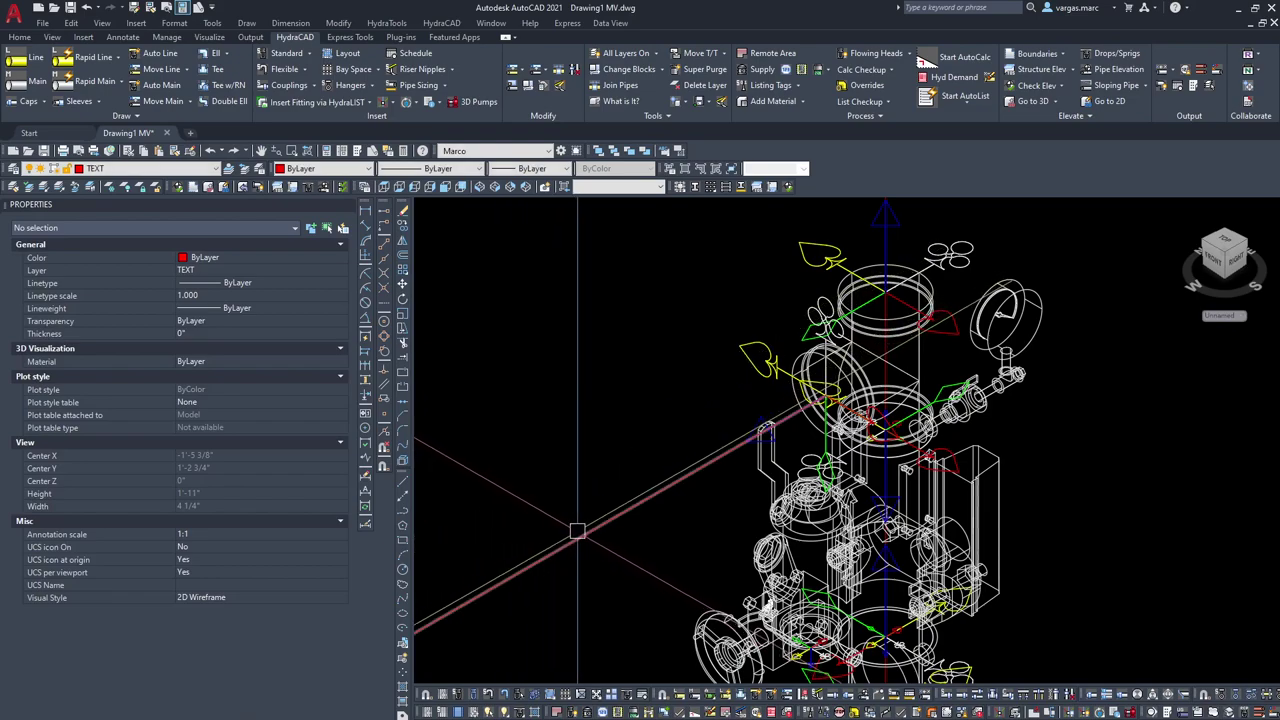
pyautogui.click(578, 530)
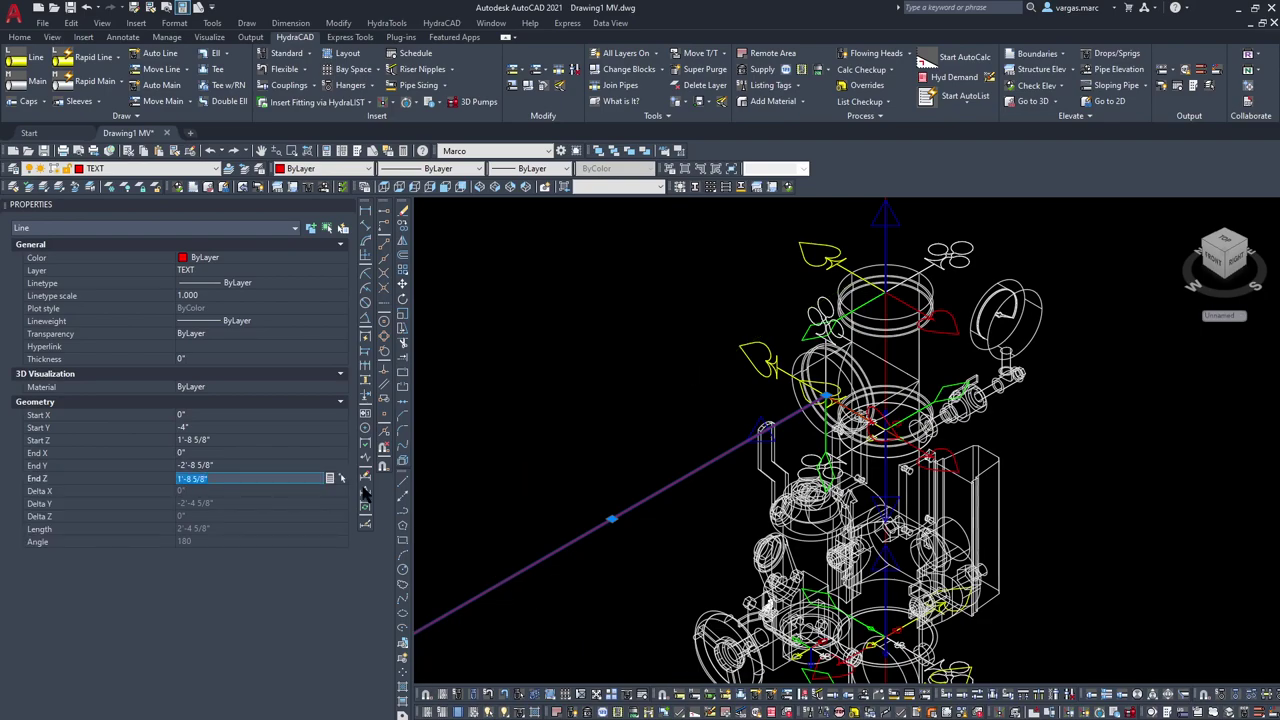
pyautogui.moveTo(532, 465); pyautogui.dragTo(686, 424, button='middle')
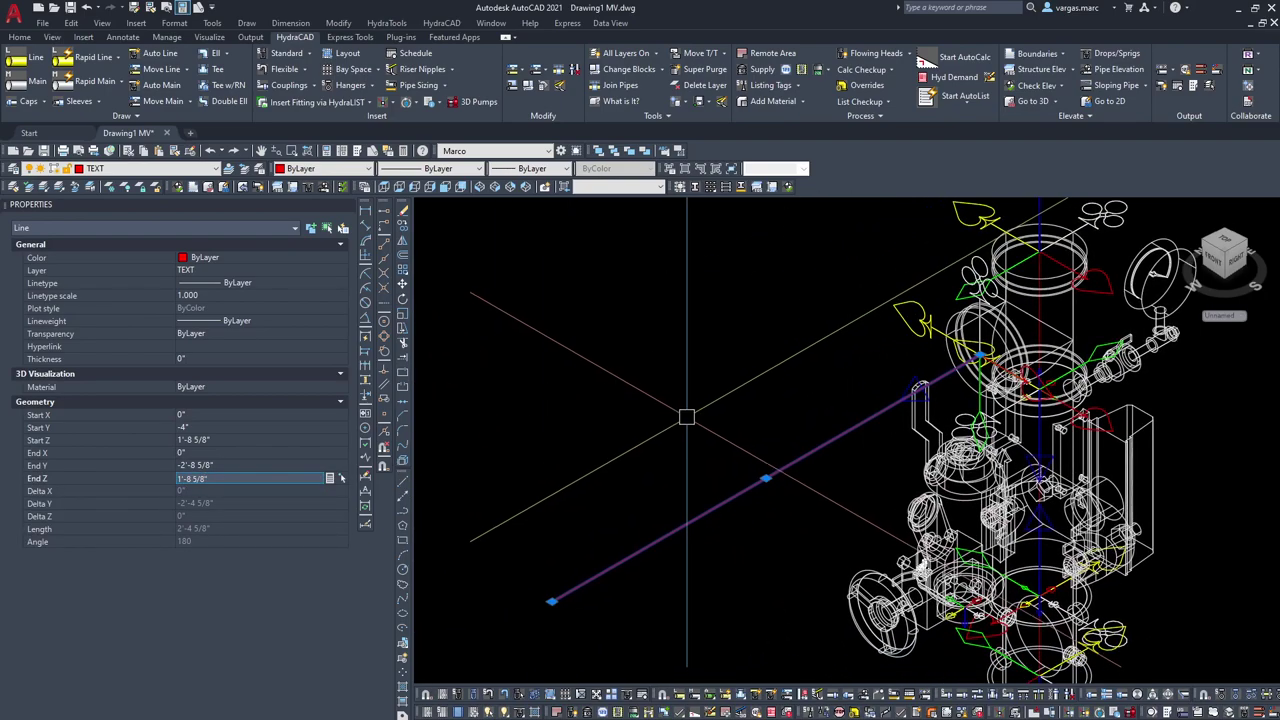
pyautogui.press('Escape')
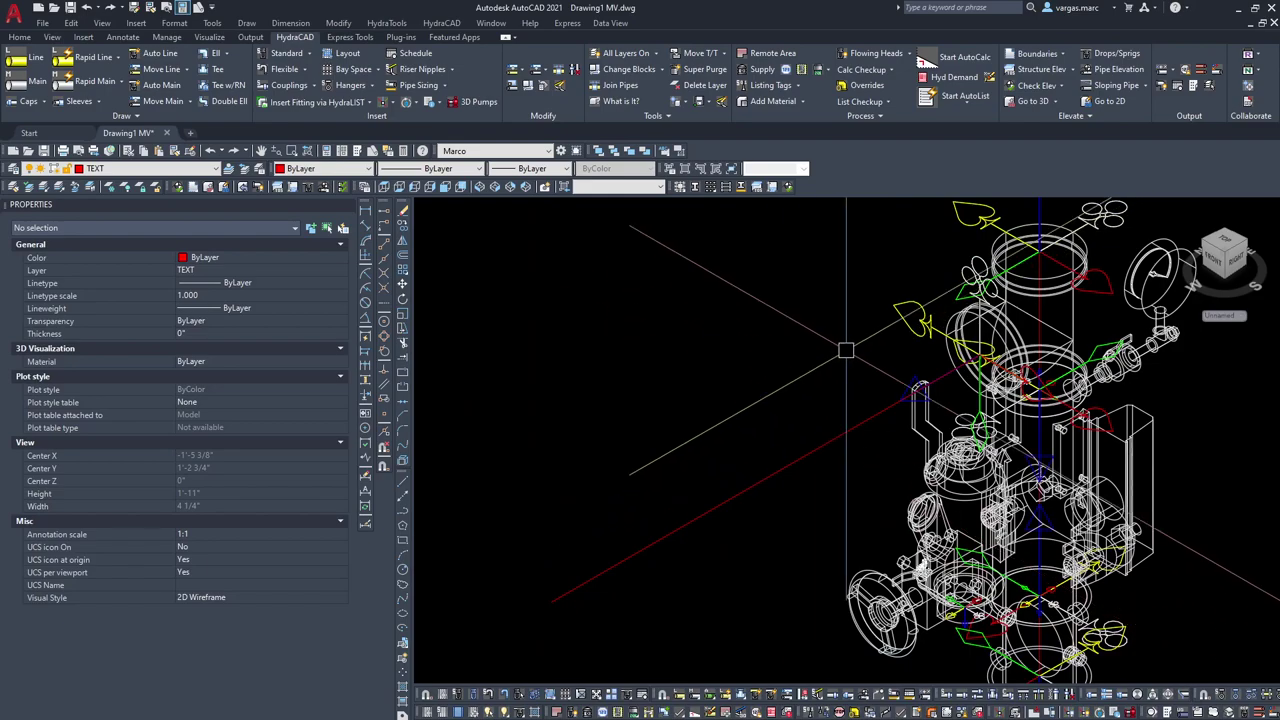
# Step: Switch to the front view and check the start and end coordinates of the tee's branch reference line
pyautogui.click(447, 189)
pyautogui.scroll(15, 931, 490)
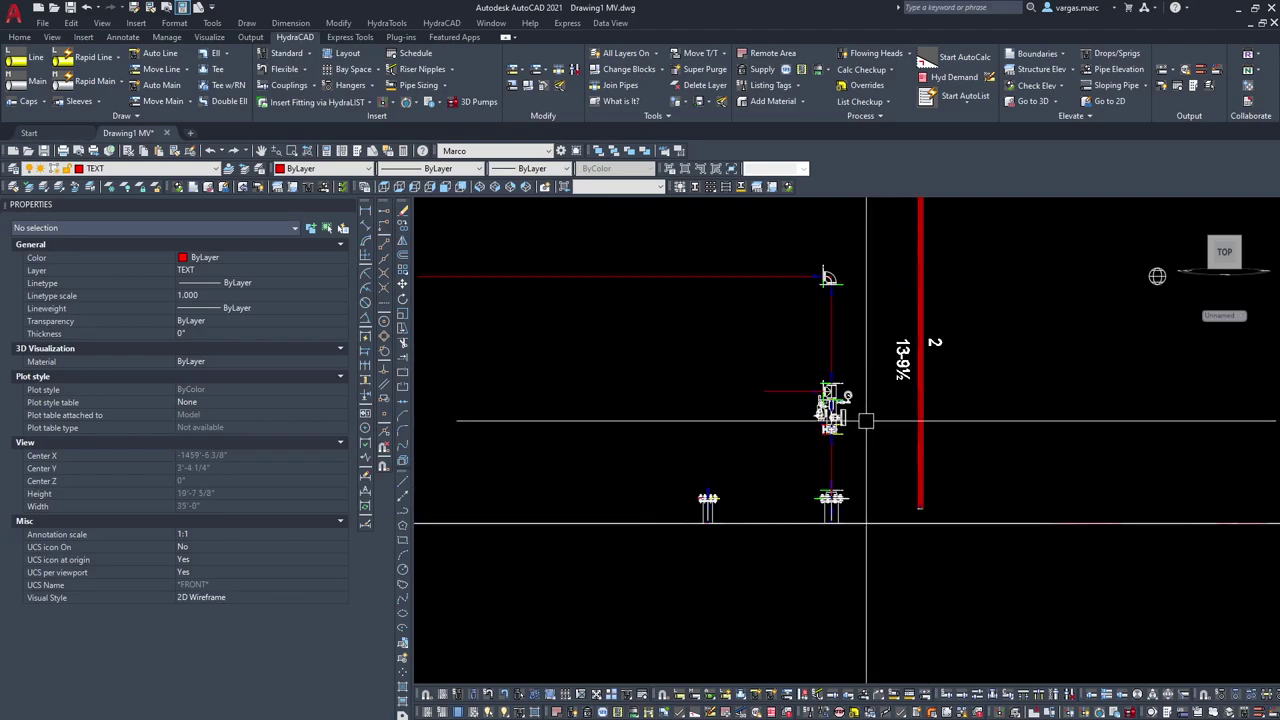
pyautogui.scroll(2, 866, 420)
pyautogui.click(703, 372)
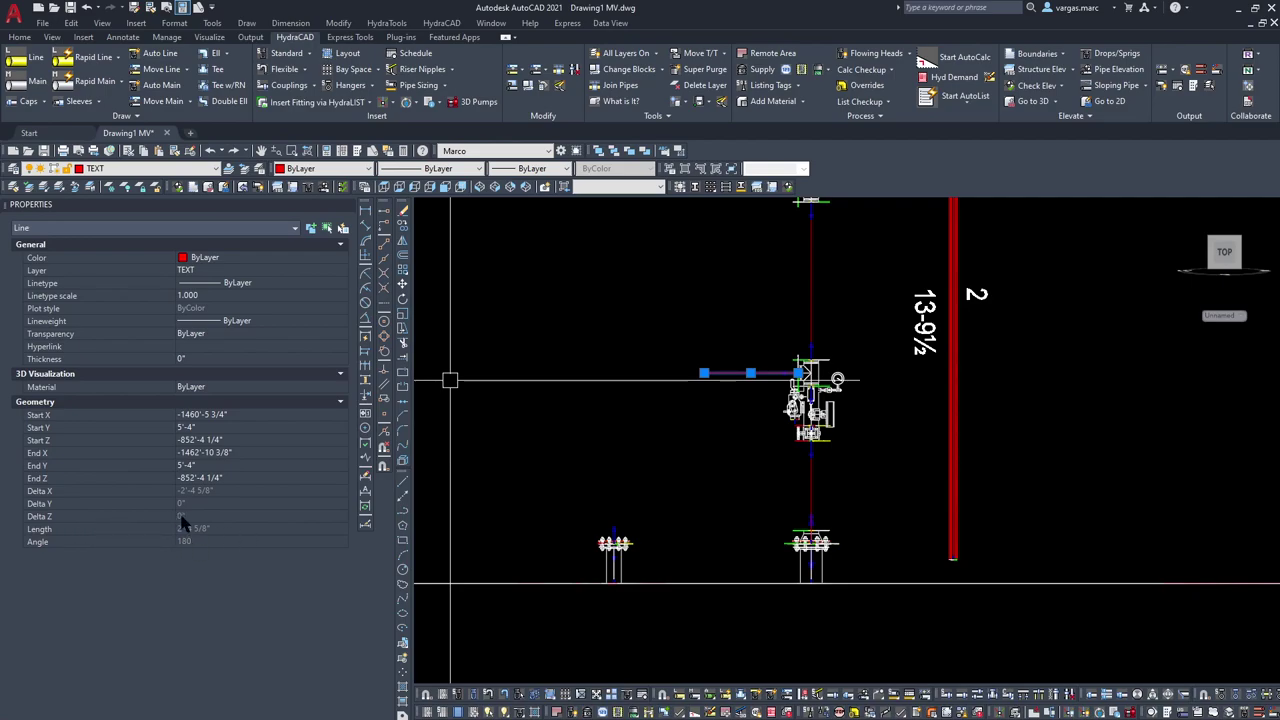
pyautogui.press('Escape')
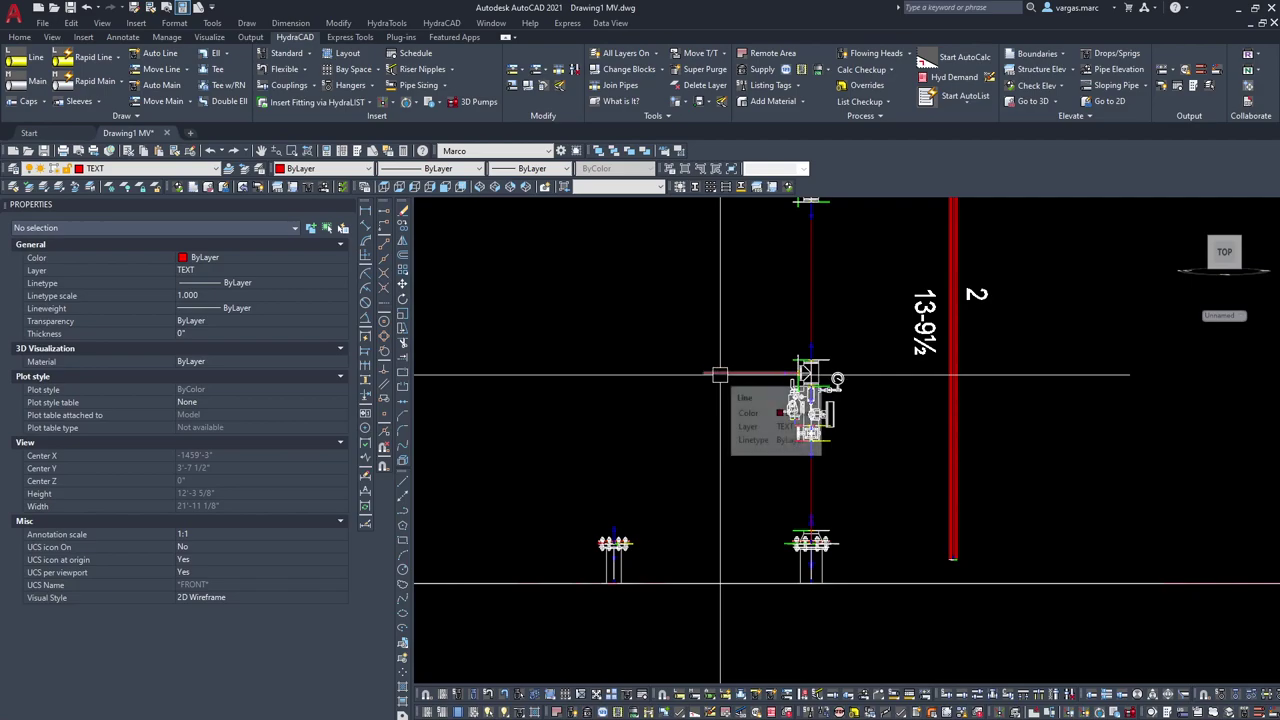
# Step: Dimension the vertical distance from the outer end of the tee's branch reference line to the riser's floor level
pyautogui.click(720, 375)
pyautogui.press('Escape')
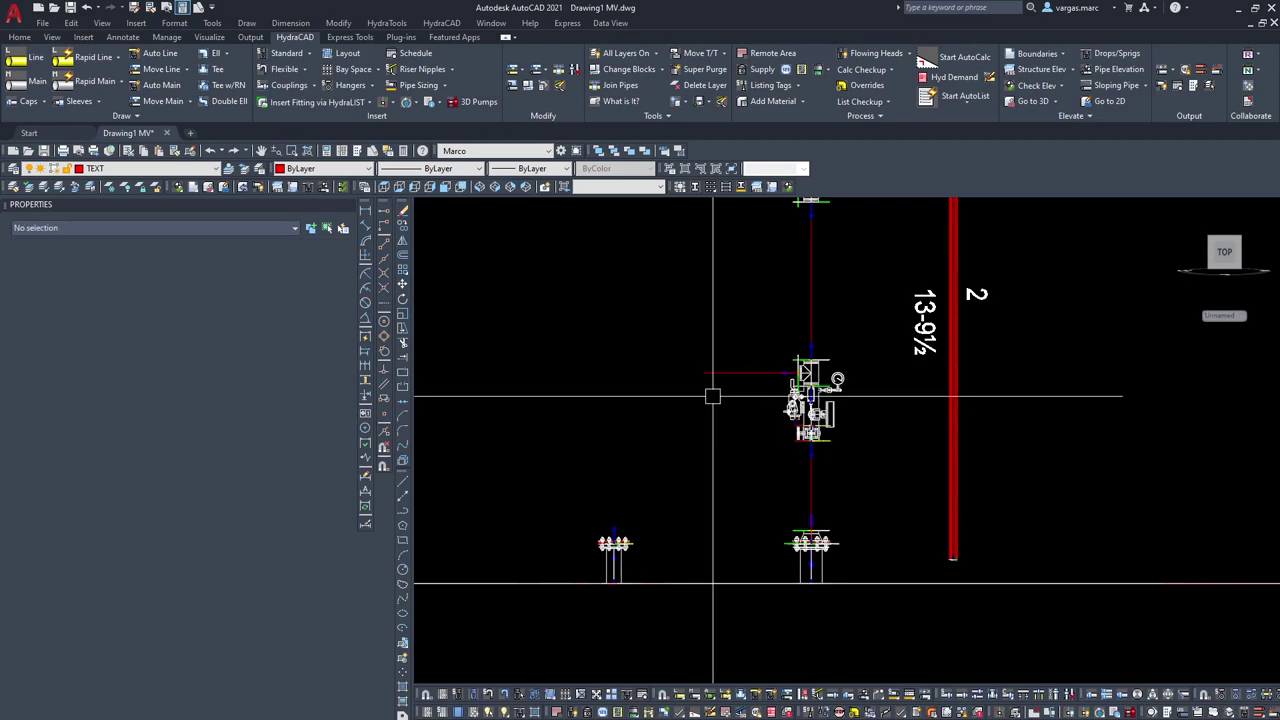
pyautogui.click(365, 225)
pyautogui.keyDown('shift'); pyautogui.rightClick(722, 400); pyautogui.keyUp('shift')
pyautogui.press('e')
pyautogui.click(704, 373)
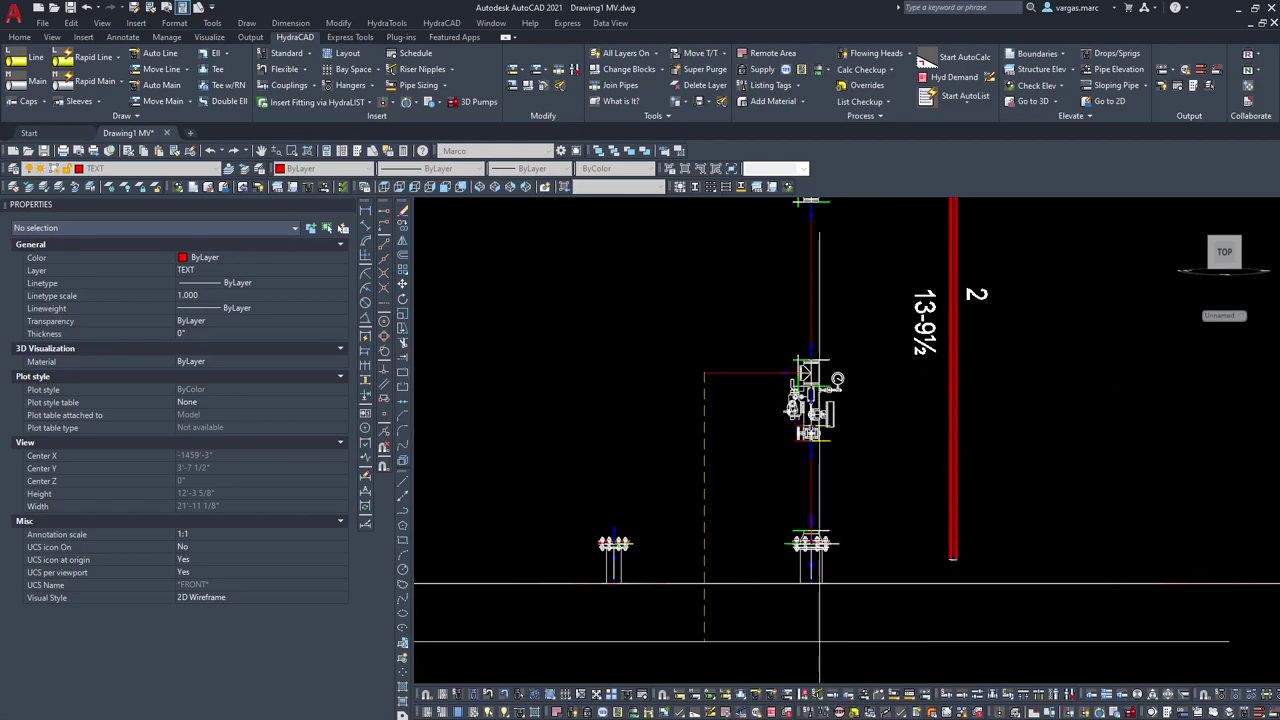
pyautogui.keyDown('shift'); pyautogui.rightClick(823, 622); pyautogui.keyUp('shift')
pyautogui.press('e')
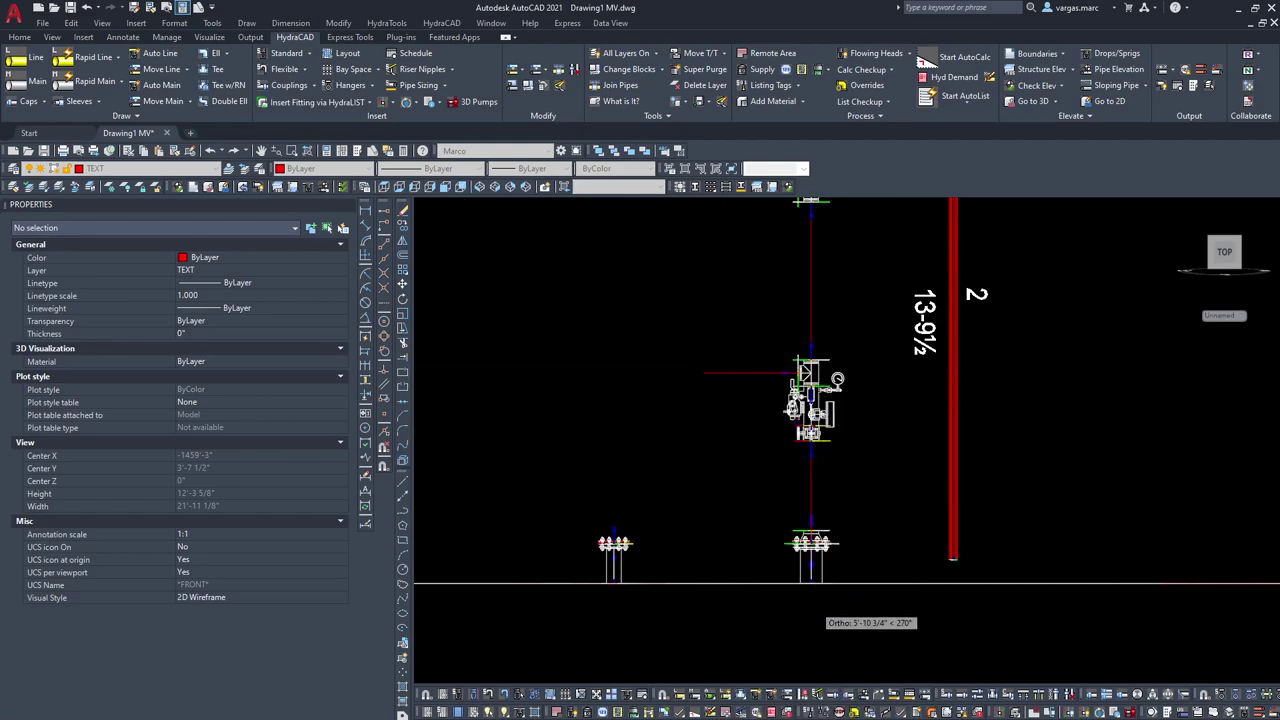
pyautogui.scroll(4, 814, 605)
pyautogui.click(804, 550)
pyautogui.scroll(-4, 711, 534)
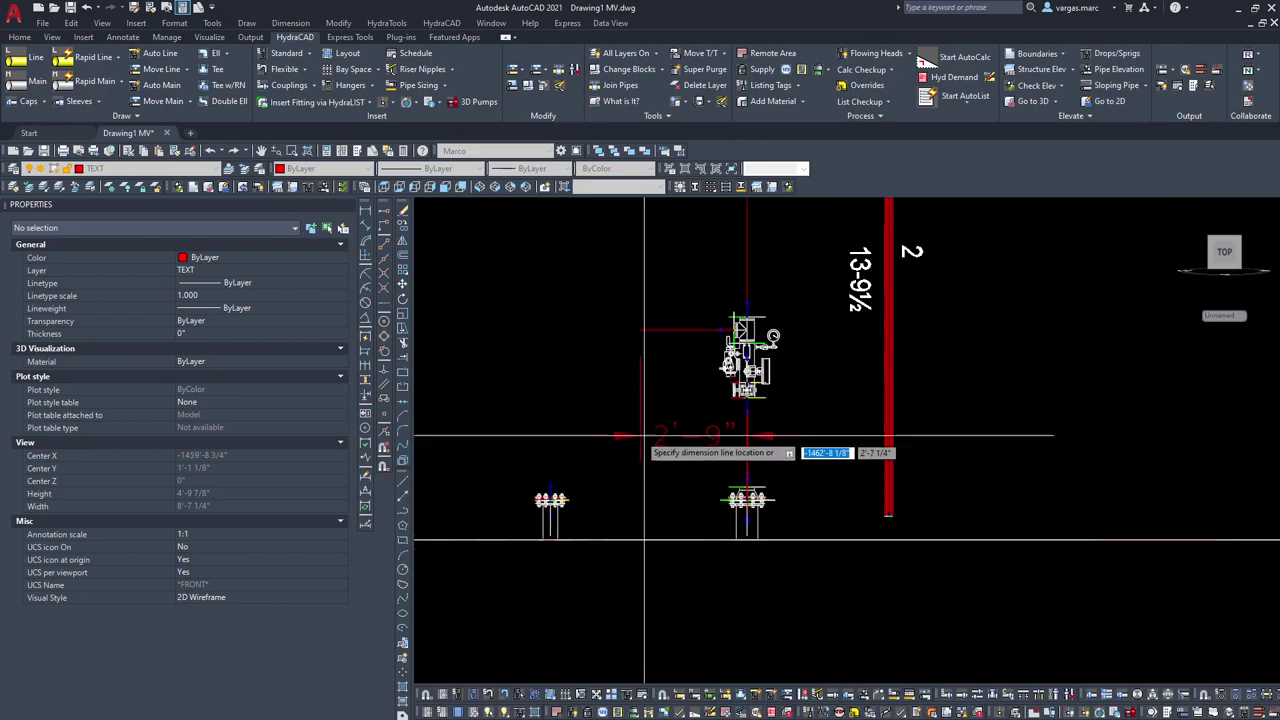
pyautogui.click(605, 434)
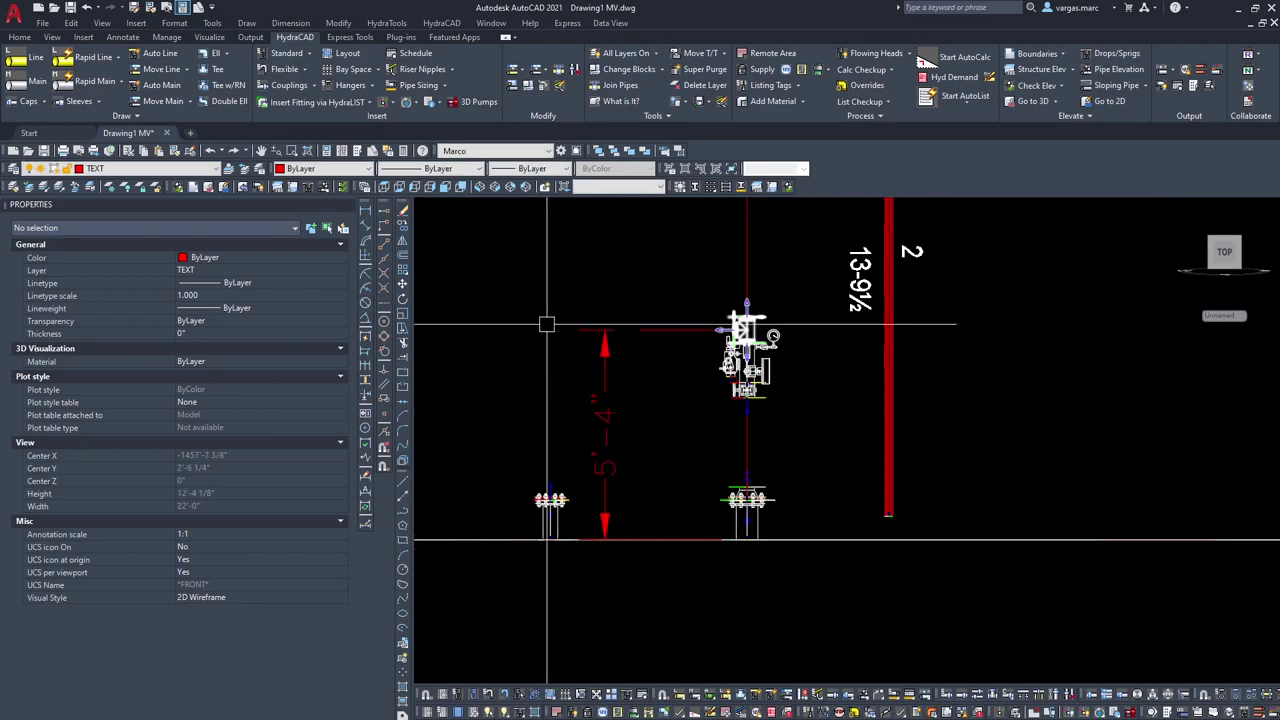
# Step: Delete the tee's branch reference line and the vertical dimension beside it
pyautogui.moveTo(634, 335); pyautogui.dragTo(694, 480, button='middle')
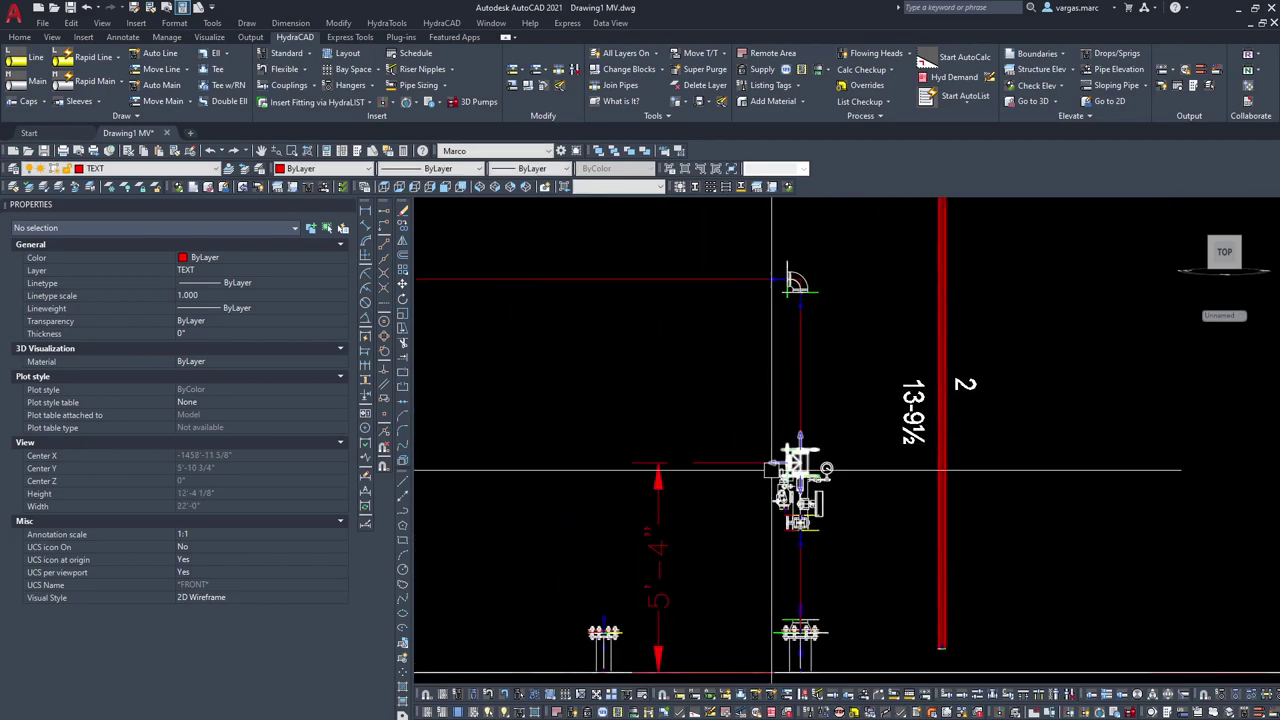
pyautogui.click(714, 466)
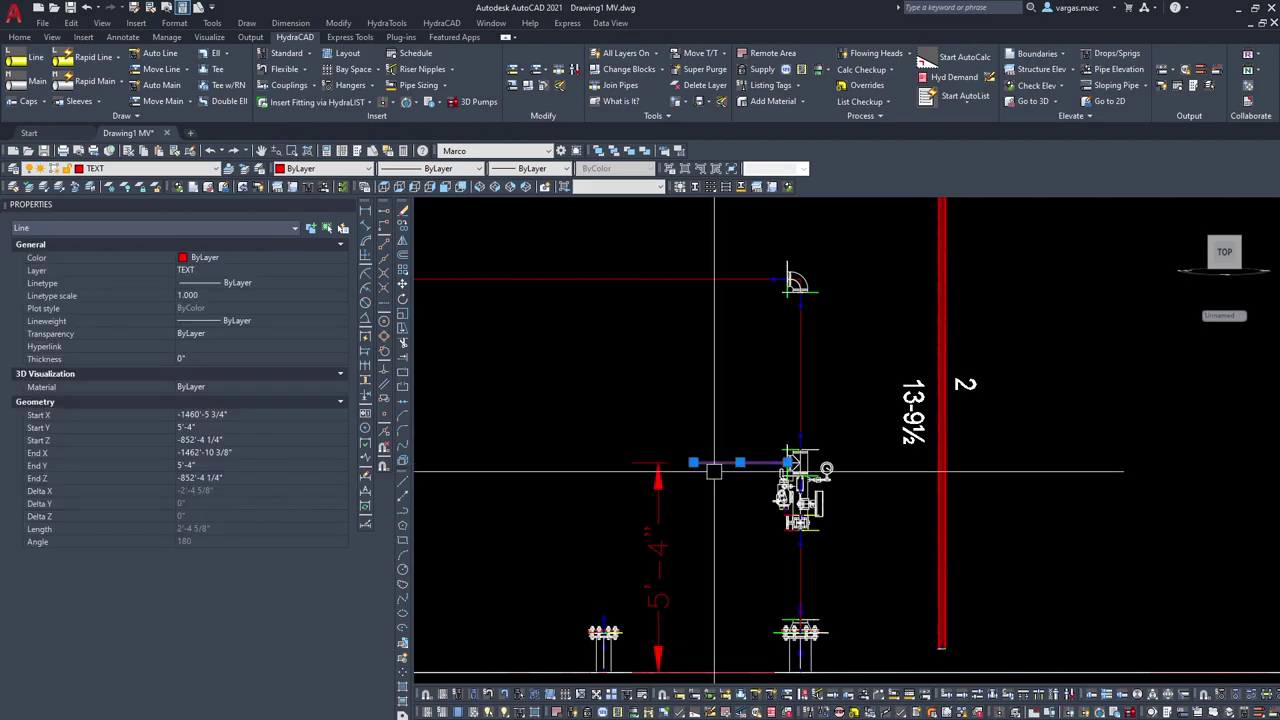
pyautogui.press('Escape')
pyautogui.click(657, 510)
pyautogui.press('Delete')
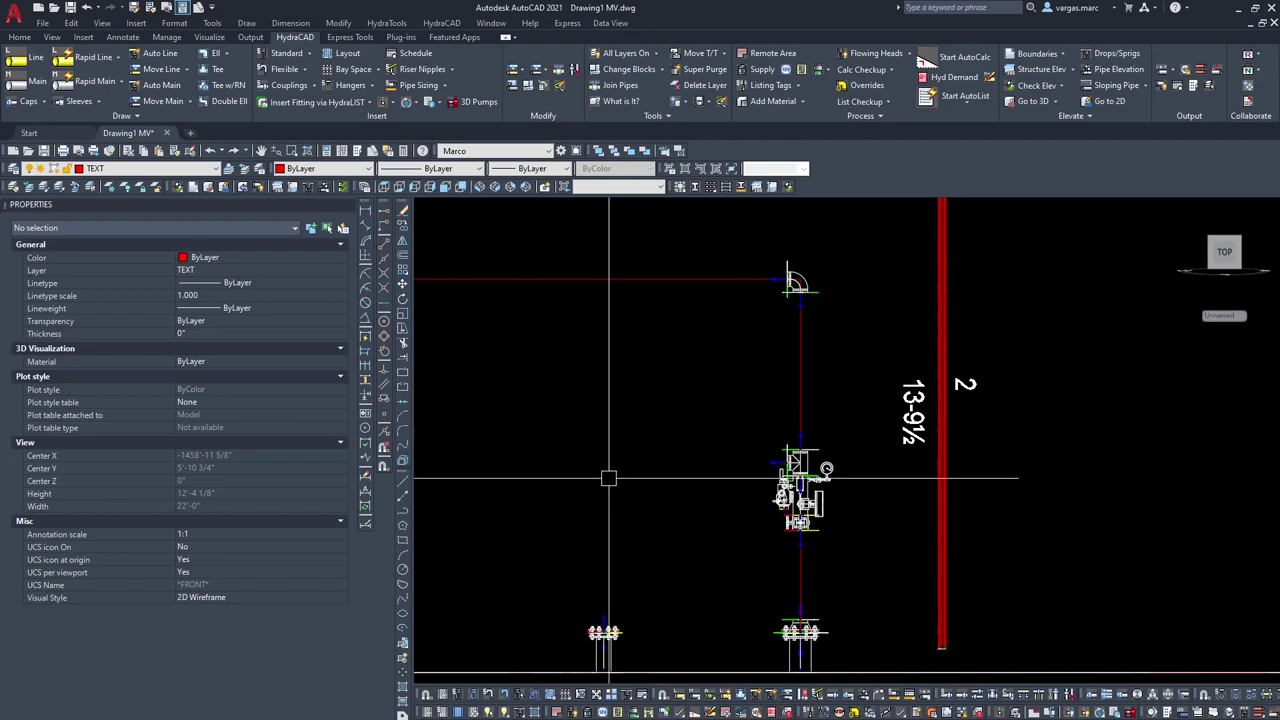
# Step: Switch to an isometric view and move the 4" tee above the riser manifold straight up by 6"
pyautogui.moveTo(645, 472); pyautogui.dragTo(677, 471, button='middle')
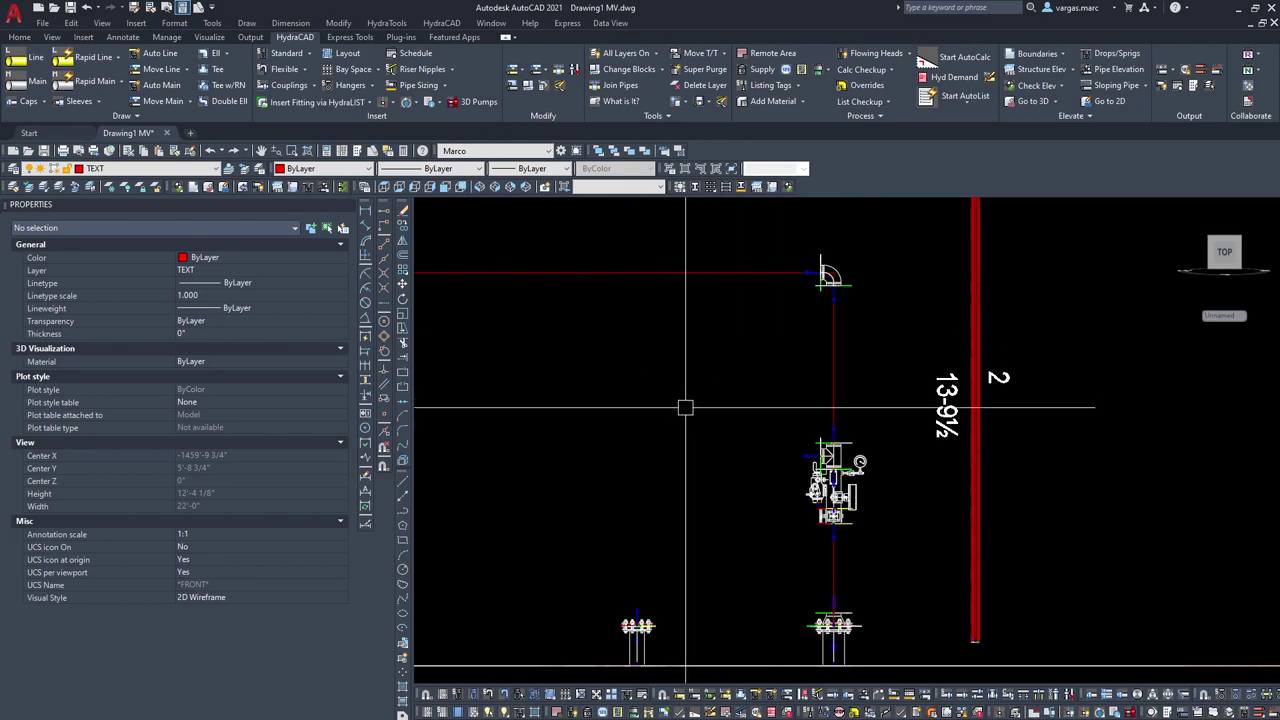
pyautogui.scroll(5, 805, 450)
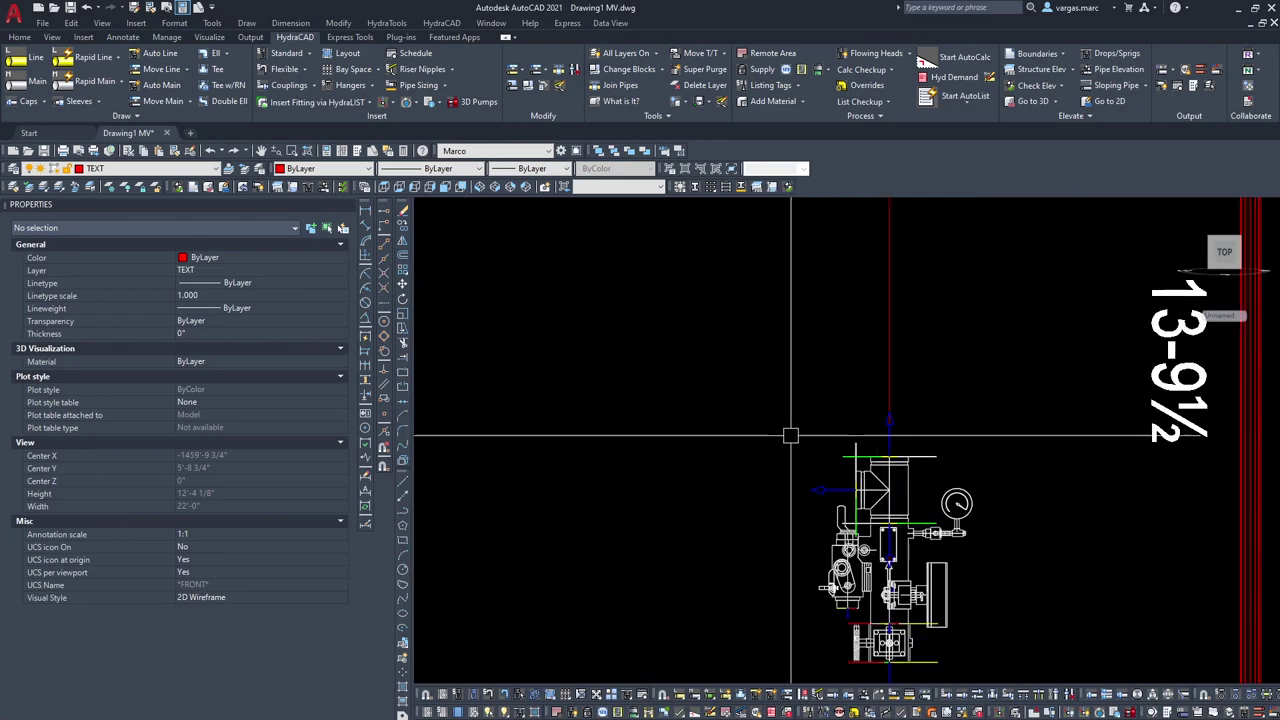
pyautogui.click(480, 187)
pyautogui.scroll(8, 880, 417)
pyautogui.scroll(10, 826, 410)
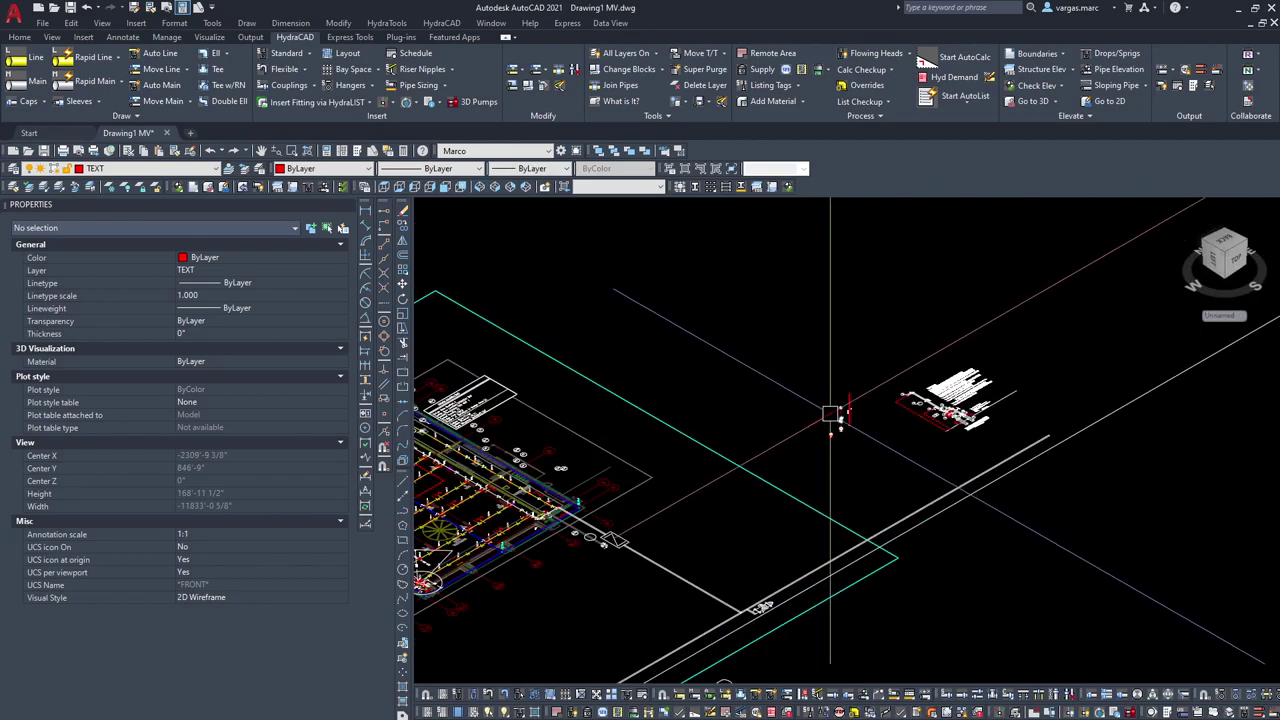
pyautogui.scroll(2, 744, 357)
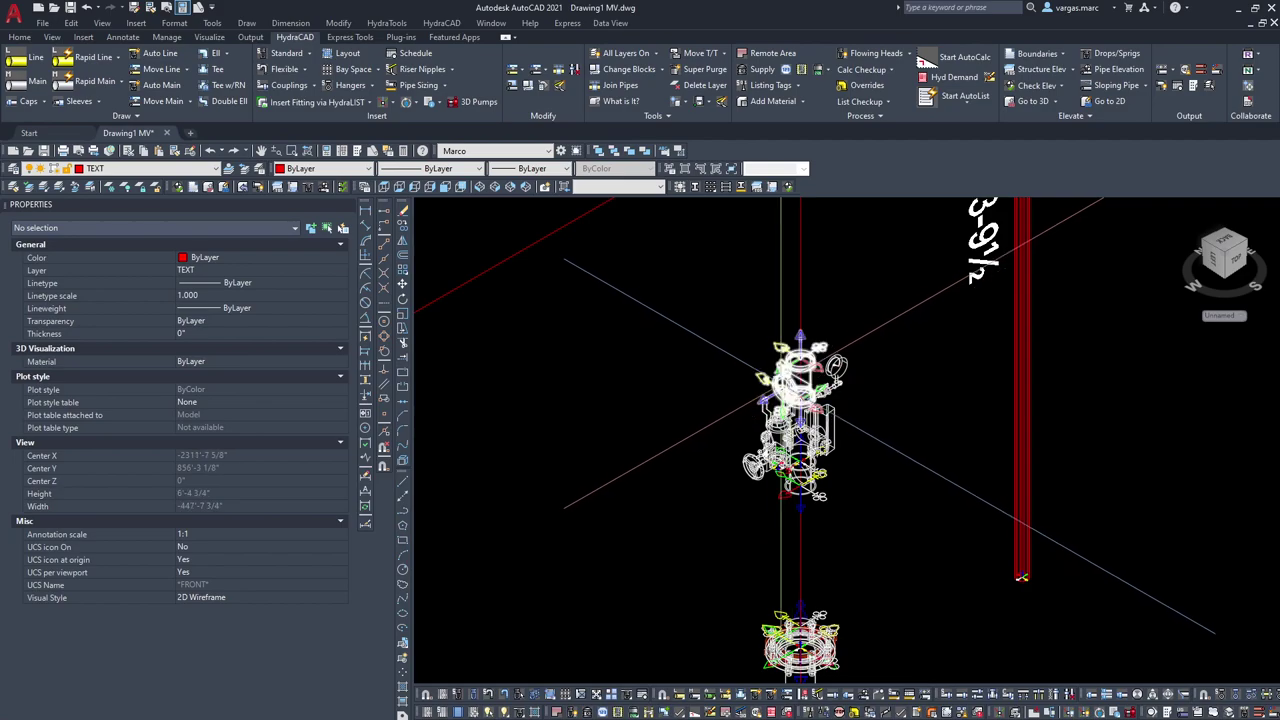
pyautogui.click(744, 357)
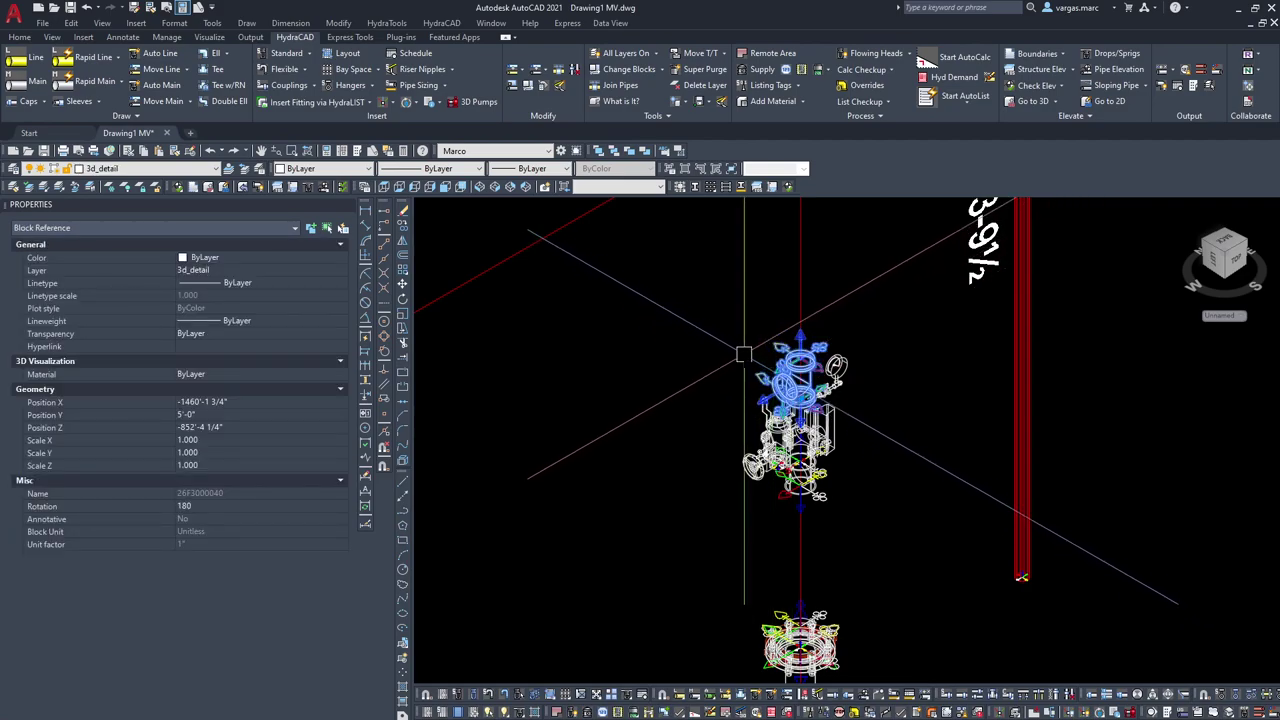
pyautogui.write('m')
pyautogui.press('space')
pyautogui.click(679, 441)
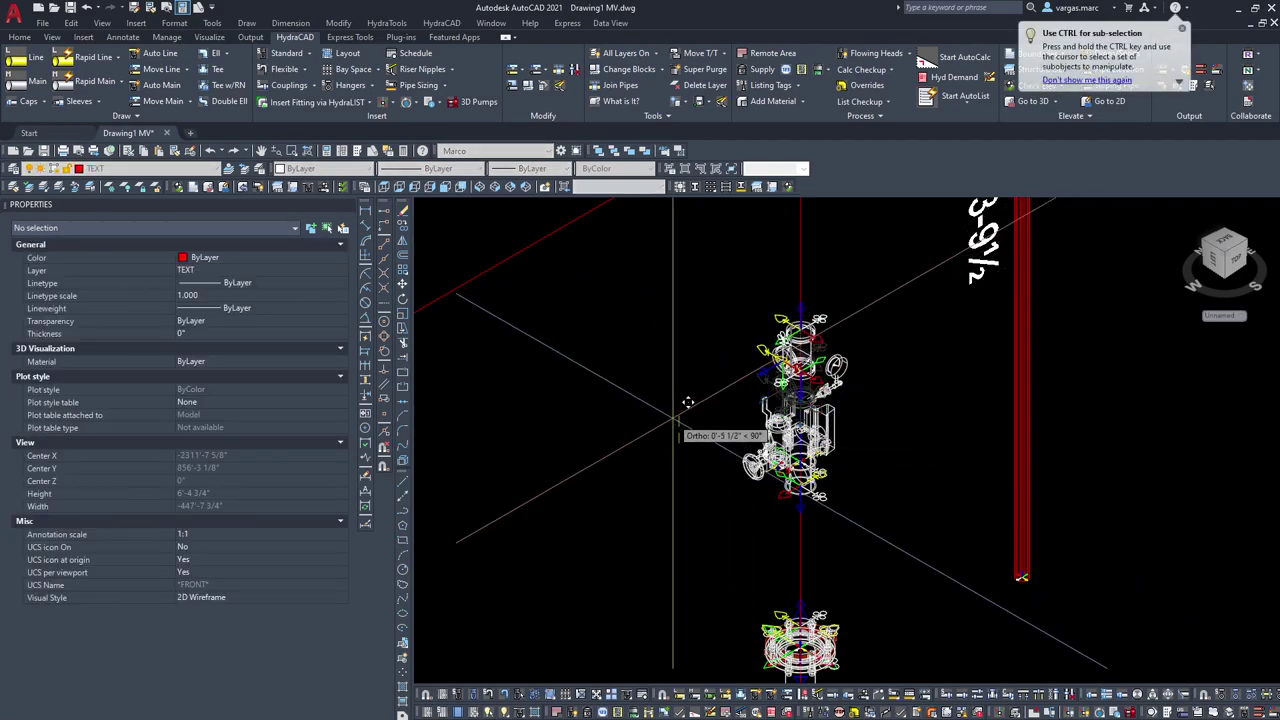
pyautogui.write('6')
pyautogui.press('Return')
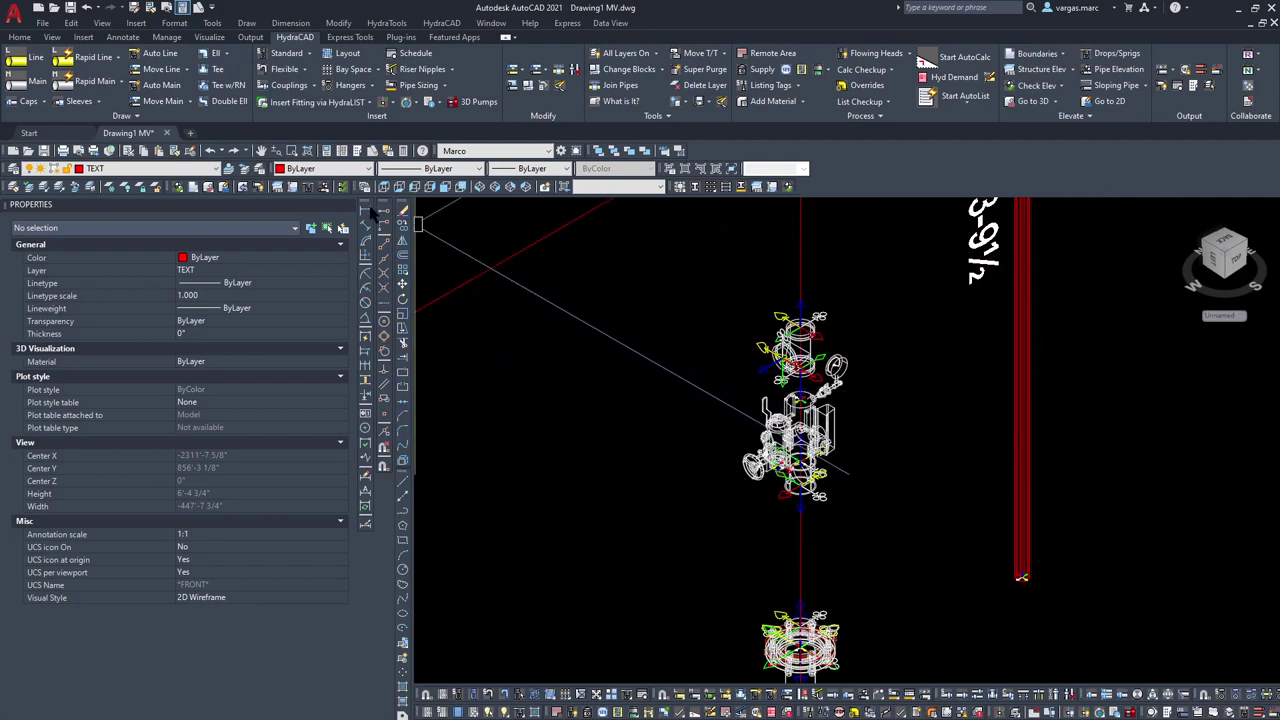
# Step: Draw a vertical line straight up from the center of the smaller riser's floor base, reaching above the tee's branch level
pyautogui.scroll(-3, 603, 540)
pyautogui.moveTo(603, 540); pyautogui.dragTo(700, 398, button='middle')
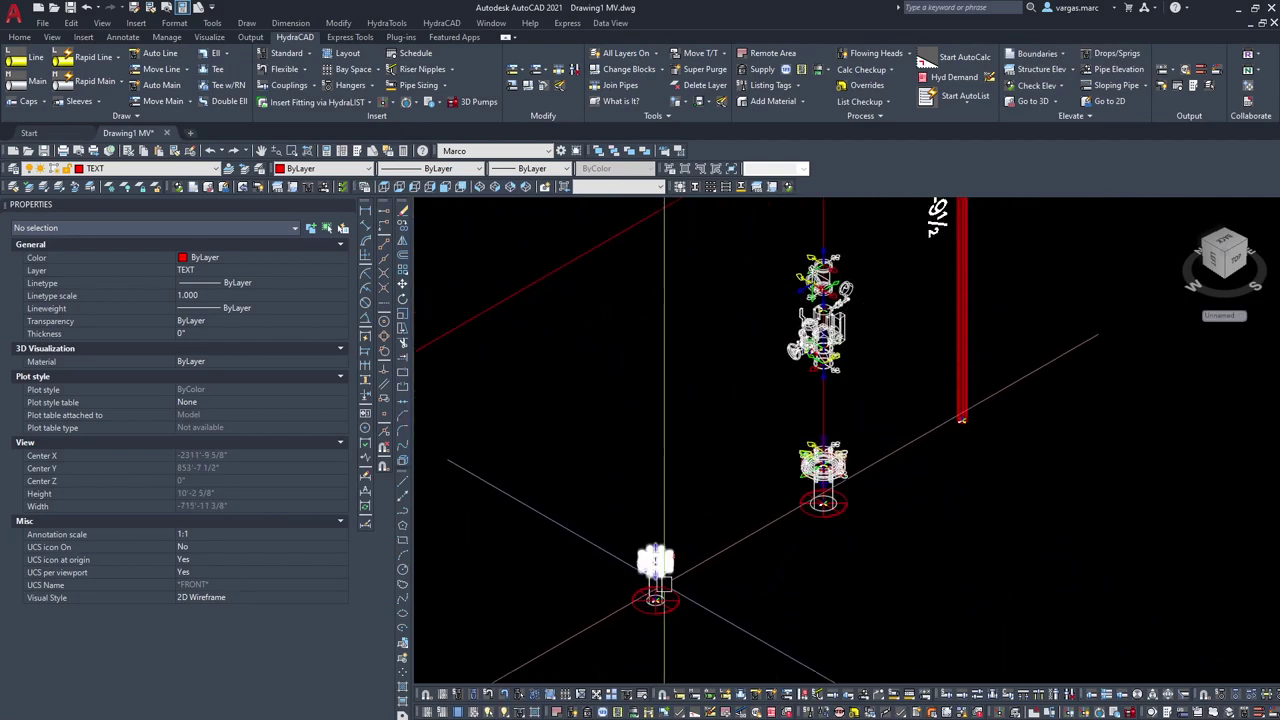
pyautogui.write('l')
pyautogui.press('space')
pyautogui.keyDown('shift'); pyautogui.rightClick(700, 607); pyautogui.keyUp('shift')
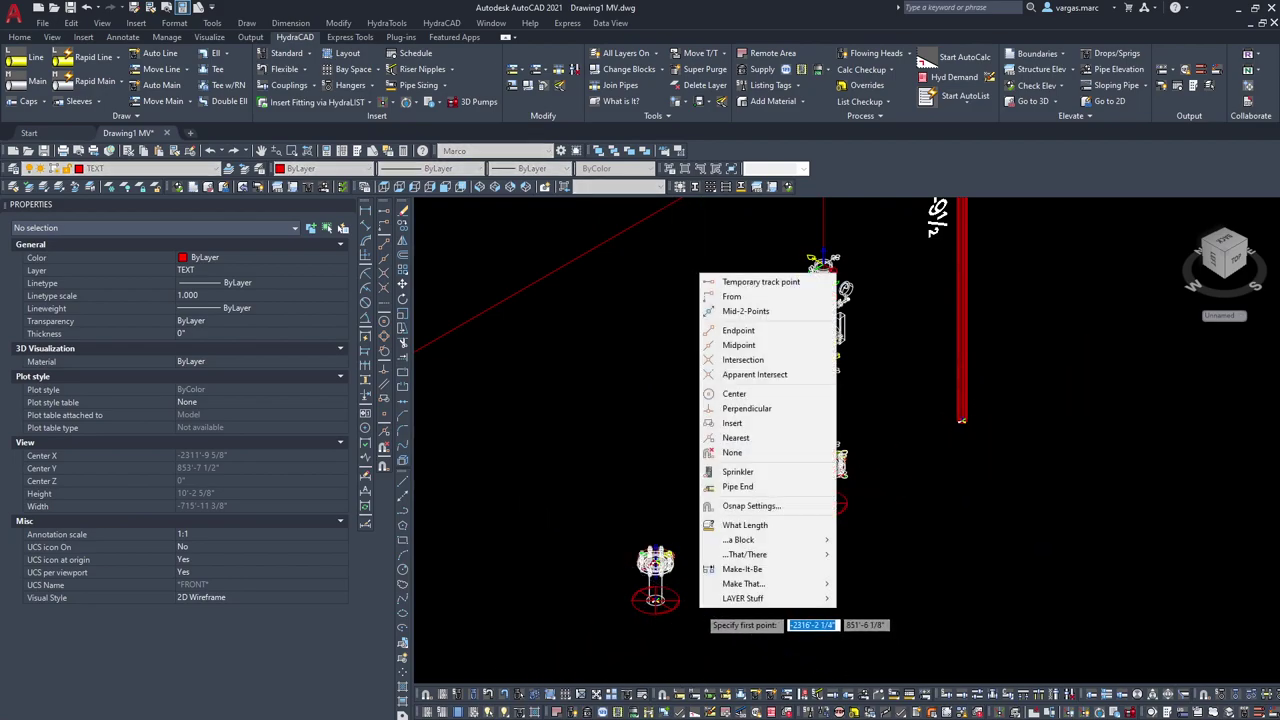
pyautogui.press('c')
pyautogui.click(683, 603)
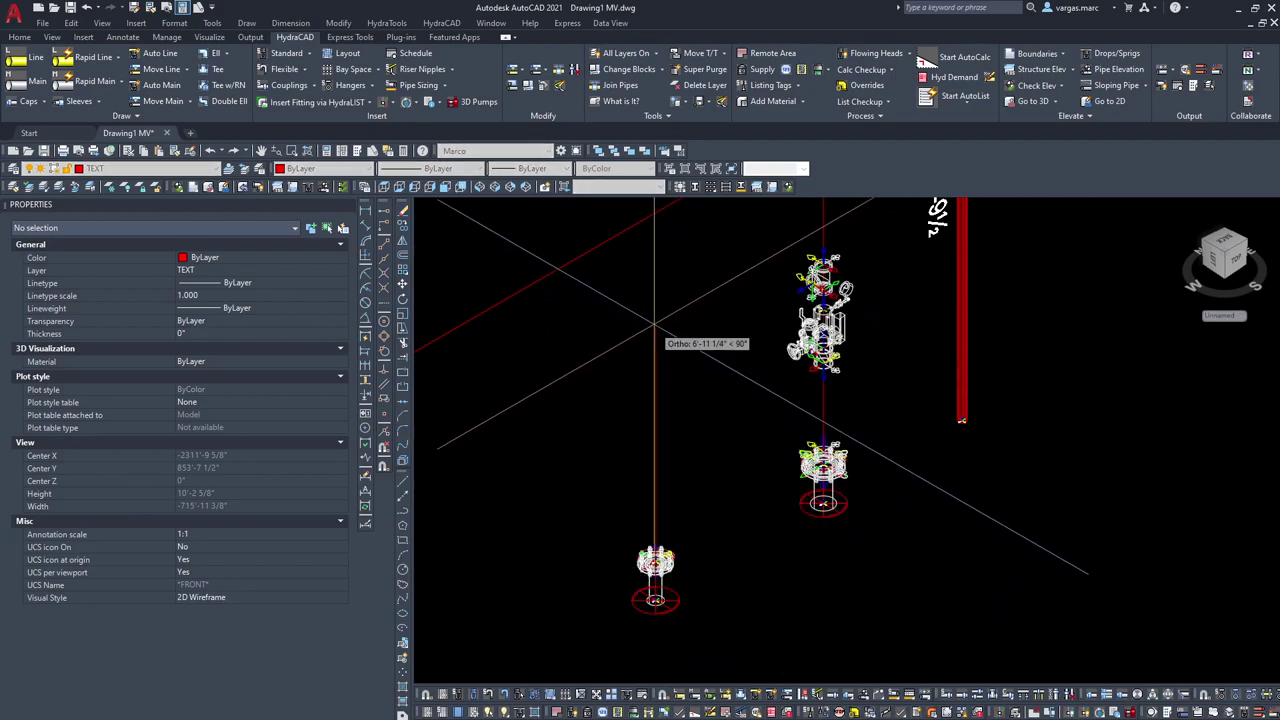
pyautogui.click(671, 251)
pyautogui.press('space')
# Step: Insert the 4" FRLK 90 #001 from the miscellaneous fittings on the tee's branch skipole, using the green diamond rotation
pyautogui.scroll(4, 732, 274)
pyautogui.scroll(-2, 720, 282)
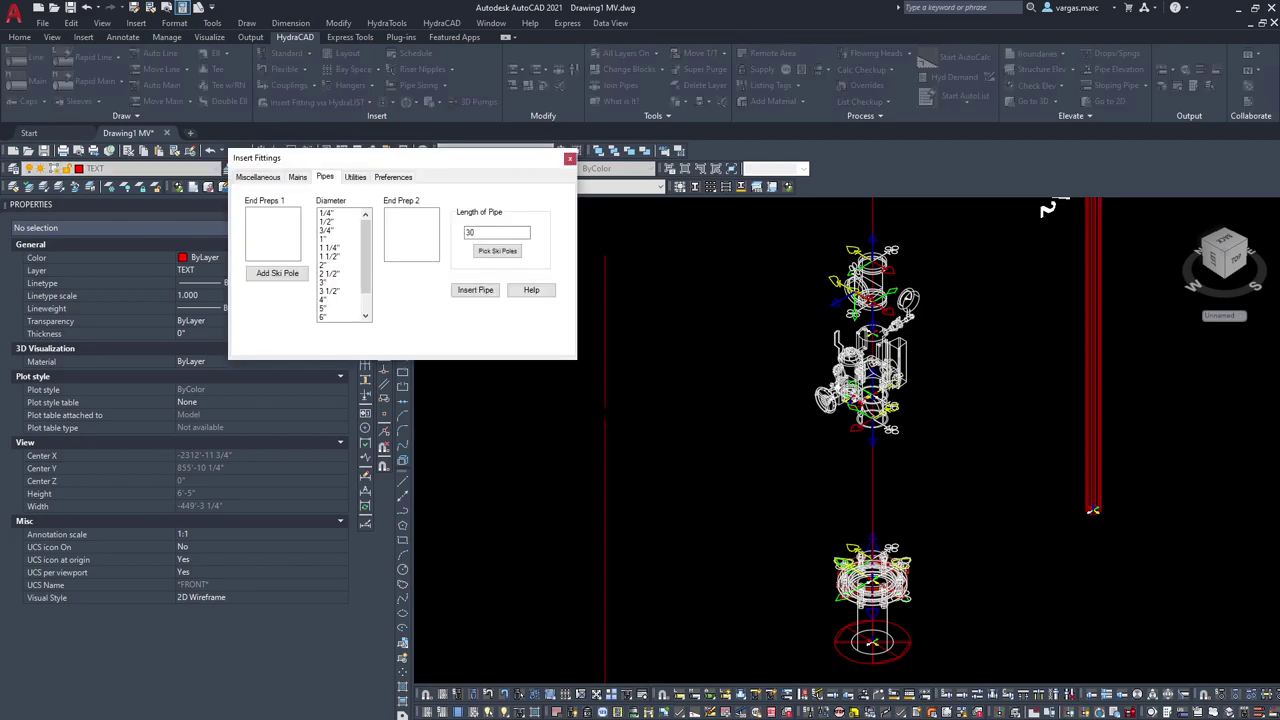
pyautogui.click(262, 177)
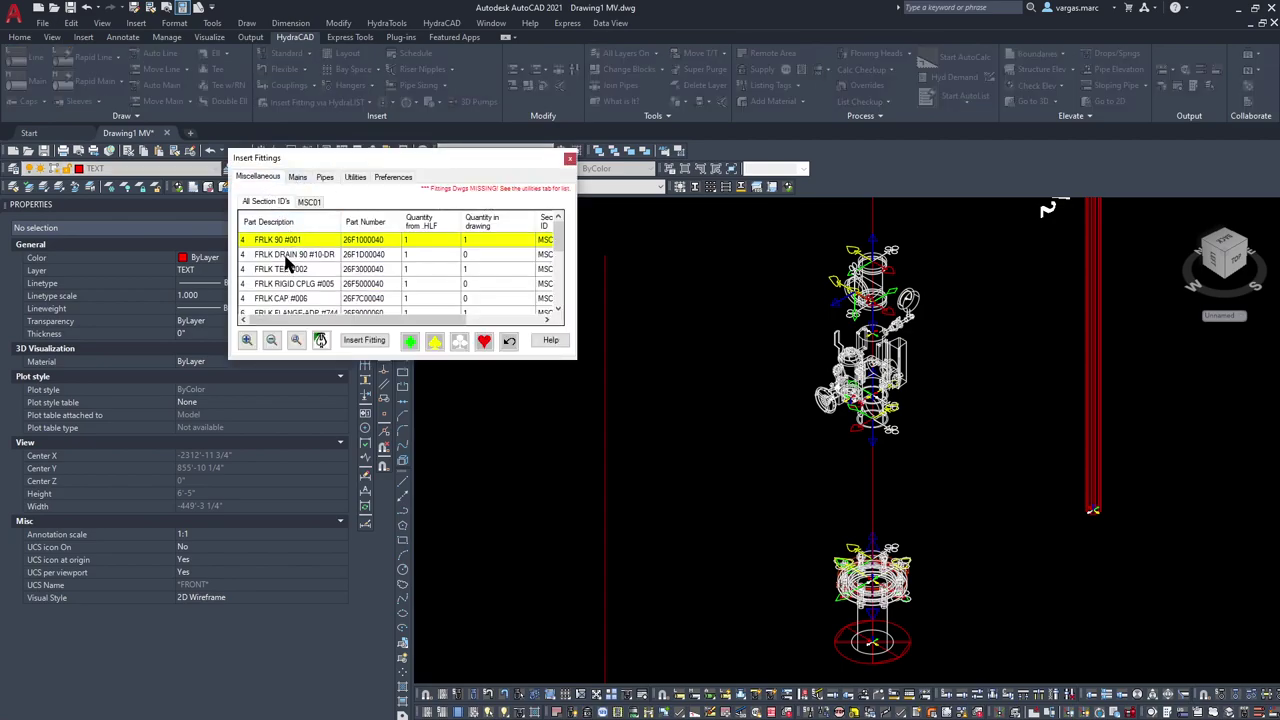
pyautogui.click(364, 341)
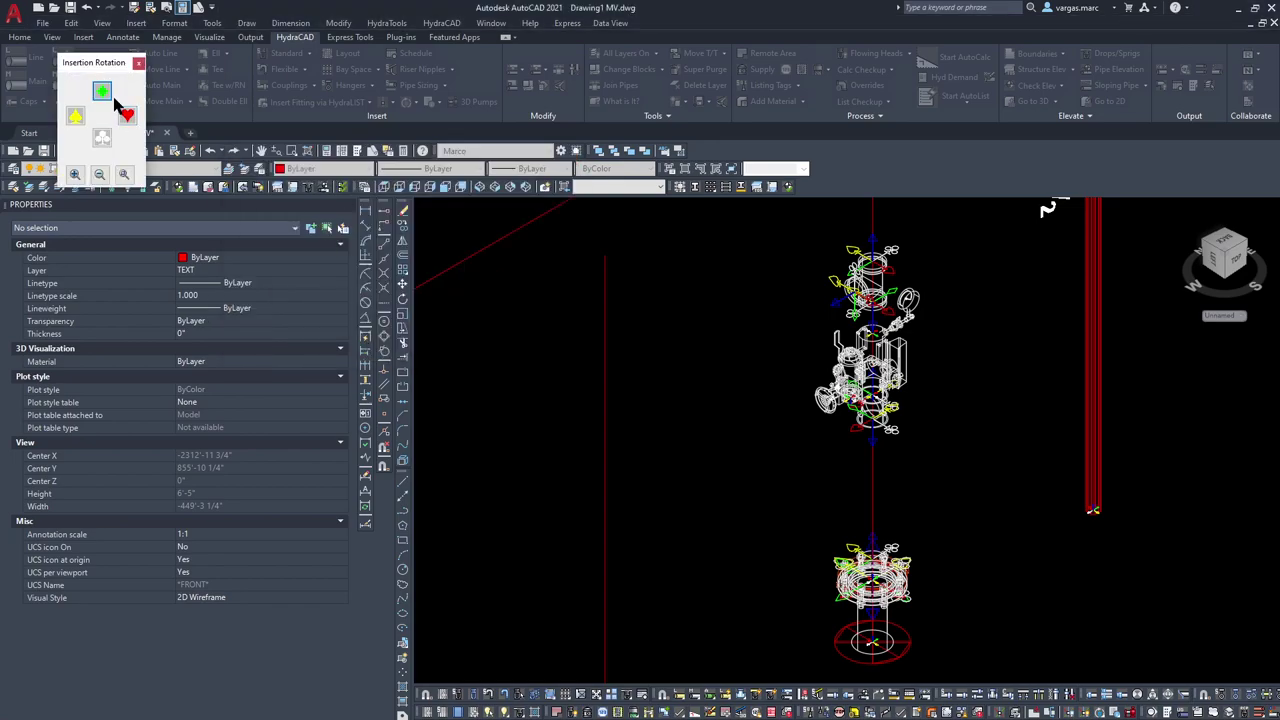
pyautogui.click(114, 98)
pyautogui.click(826, 307)
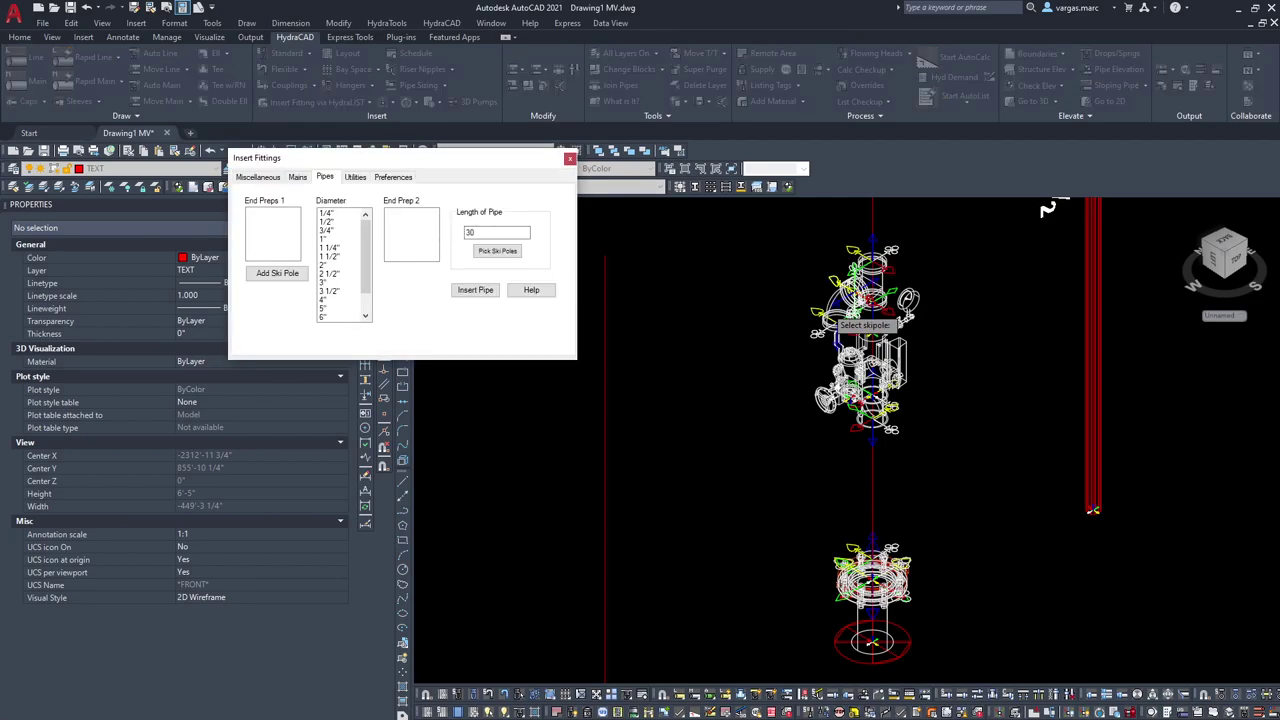
pyautogui.click(569, 158)
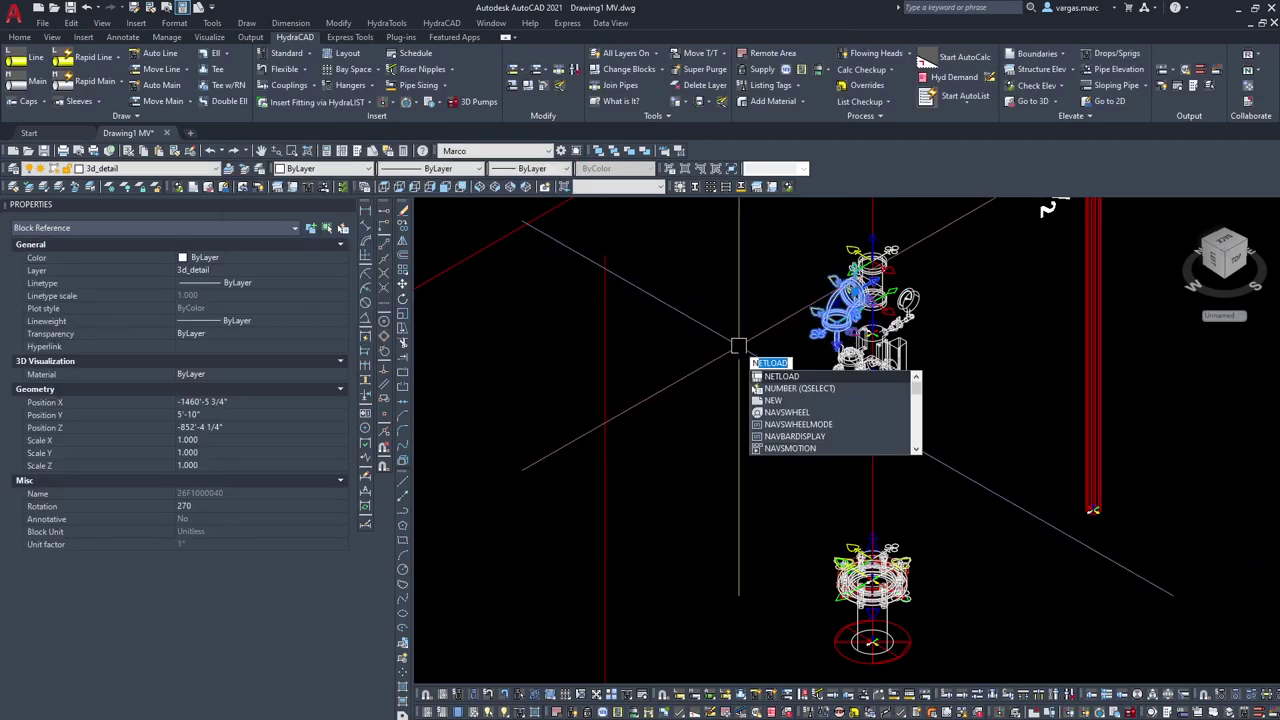
# Step: Move the new elbow by its downward outlet perpendicular onto the vertical line above the smaller riser, and delete that line
pyautogui.press('Escape')
pyautogui.write('m')
pyautogui.press('space')
pyautogui.click(862, 352)
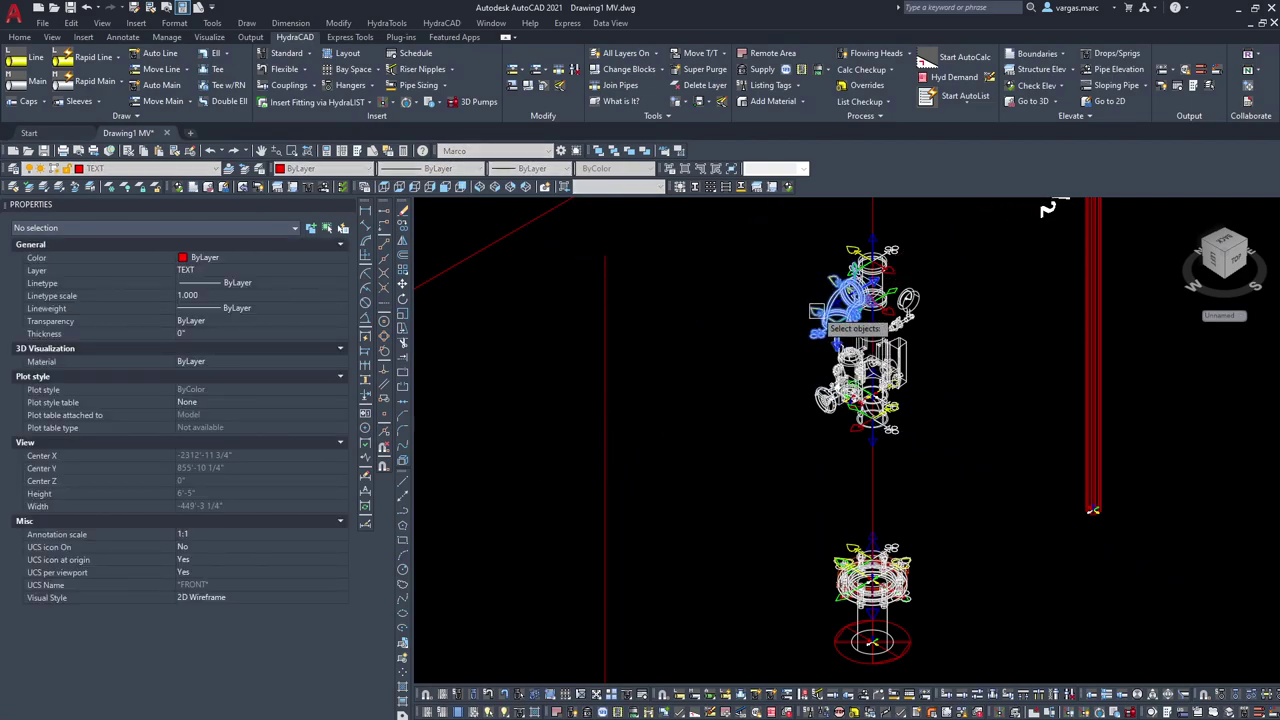
pyautogui.scroll(5, 840, 348)
pyautogui.keyDown('shift'); pyautogui.rightClick(827, 345); pyautogui.keyUp('shift')
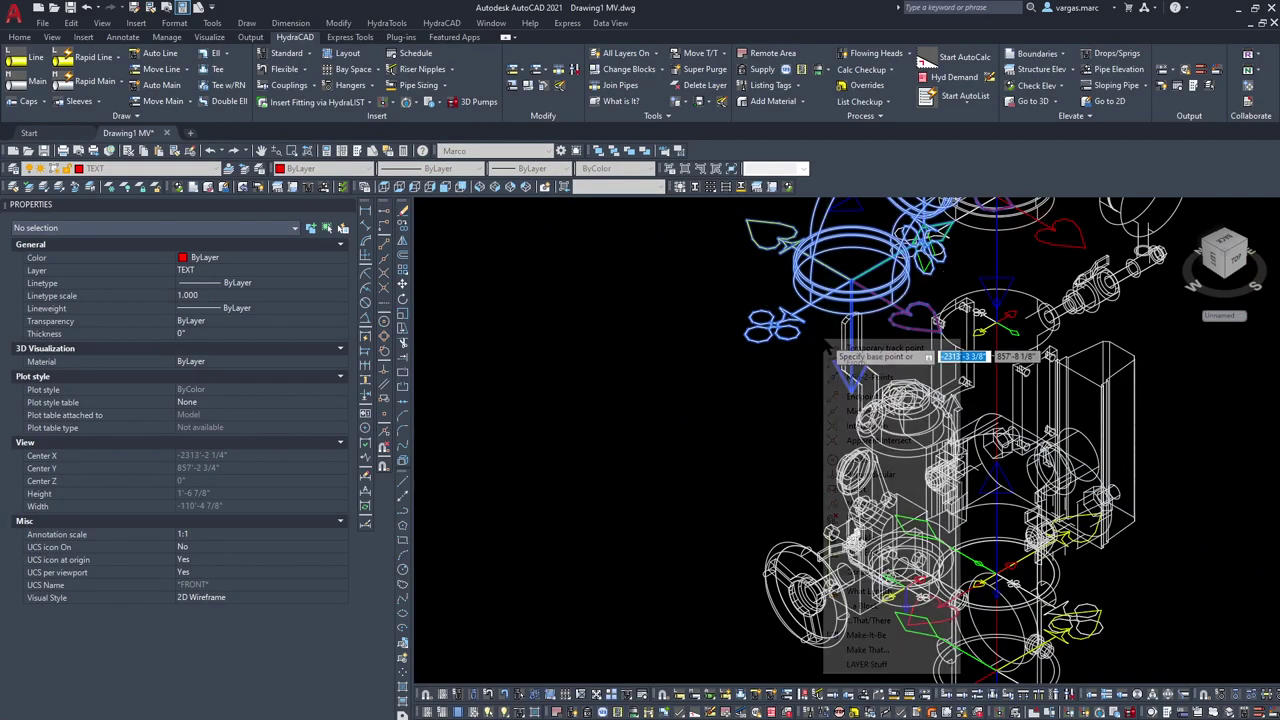
pyautogui.press('s')
pyautogui.click(825, 310)
pyautogui.scroll(-5, 839, 292)
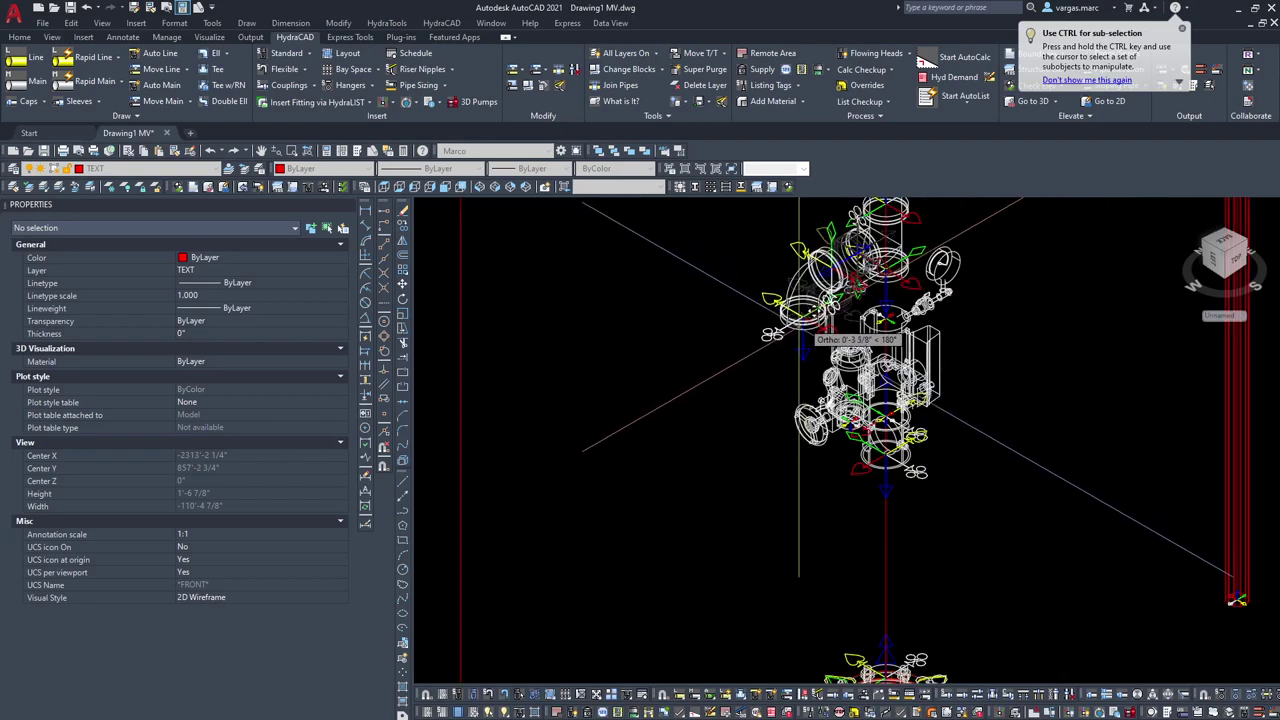
pyautogui.keyDown('shift'); pyautogui.rightClick(588, 425); pyautogui.keyUp('shift')
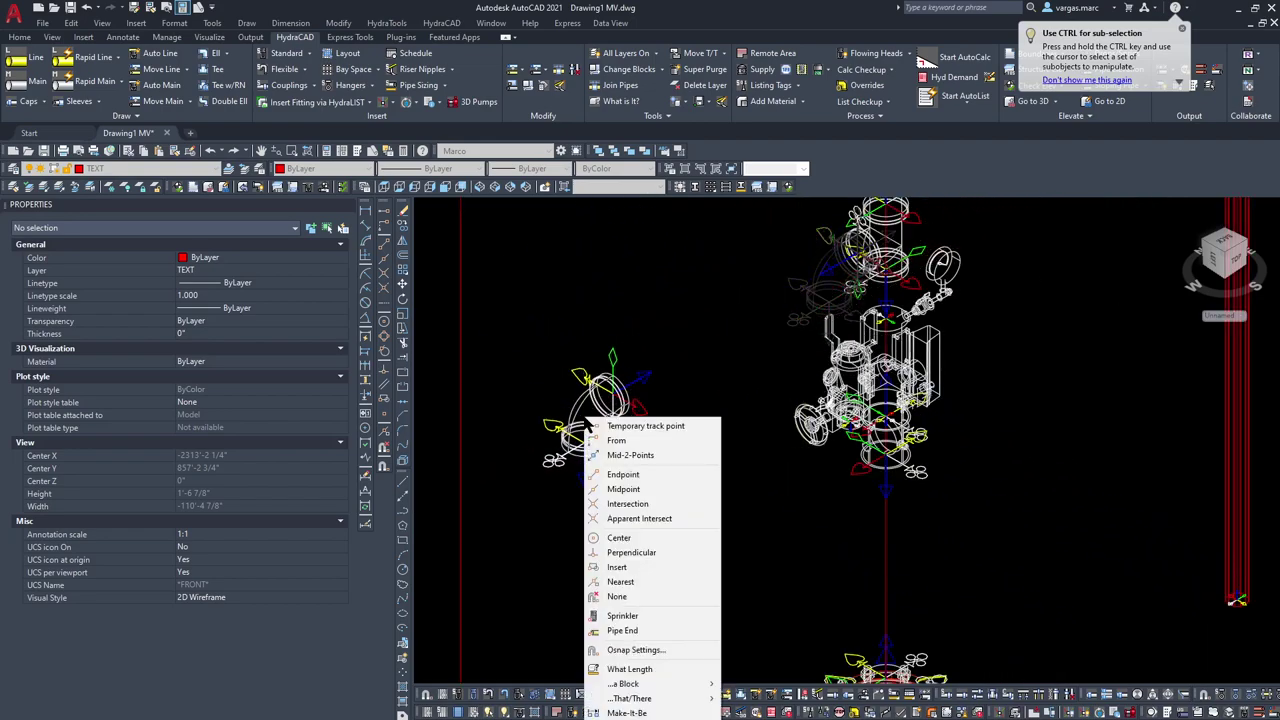
pyautogui.click(631, 552)
pyautogui.scroll(3, 683, 417)
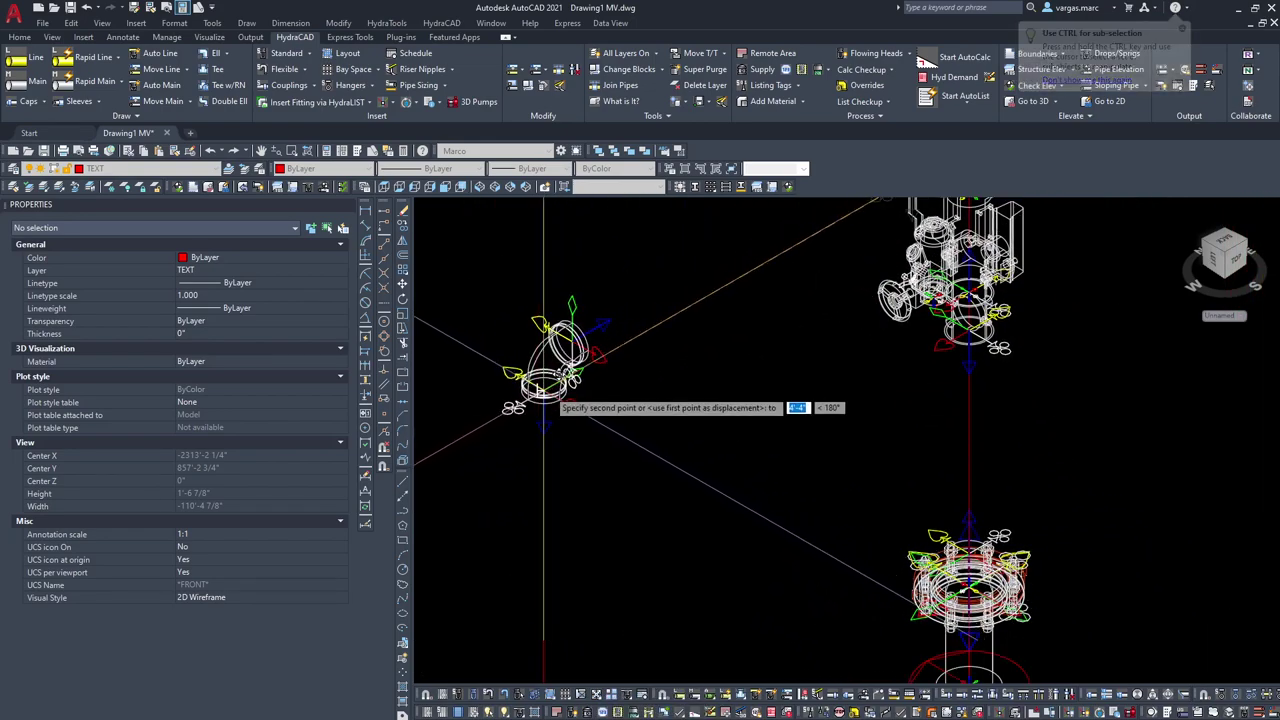
pyautogui.scroll(-3, 655, 400)
pyautogui.scroll(4, 577, 294)
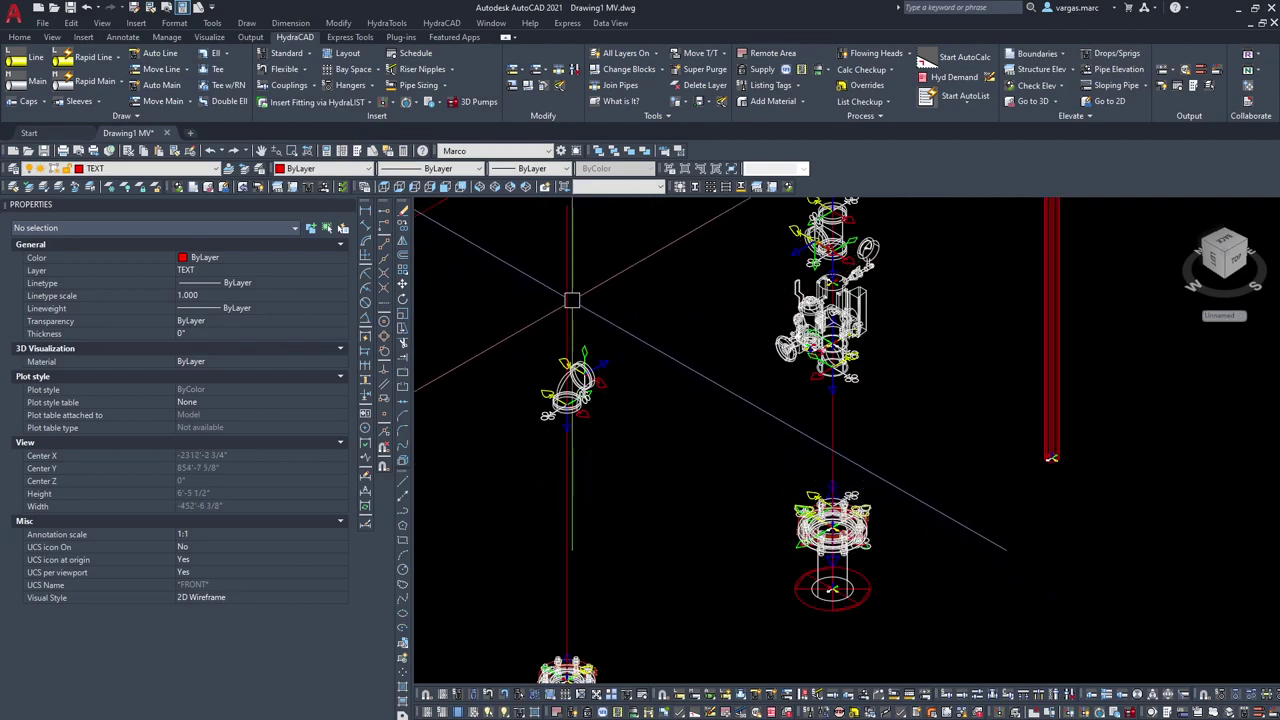
pyautogui.scroll(-5, 566, 295)
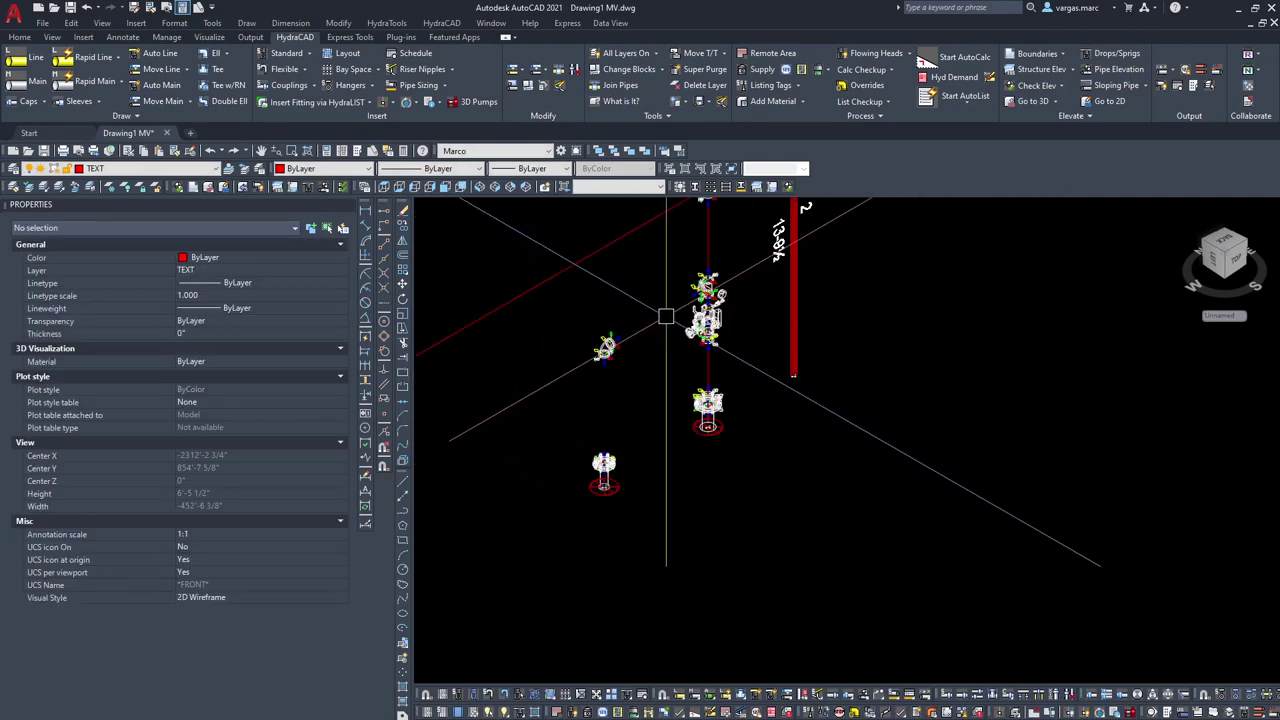
# Step: Examine the riser assembly in the isometric view, comparing the moved elbow with the smaller riser flange, tee and upper elbow
pyautogui.scroll(3, 627, 307)
pyautogui.moveTo(639, 319); pyautogui.dragTo(636, 471, button='middle')
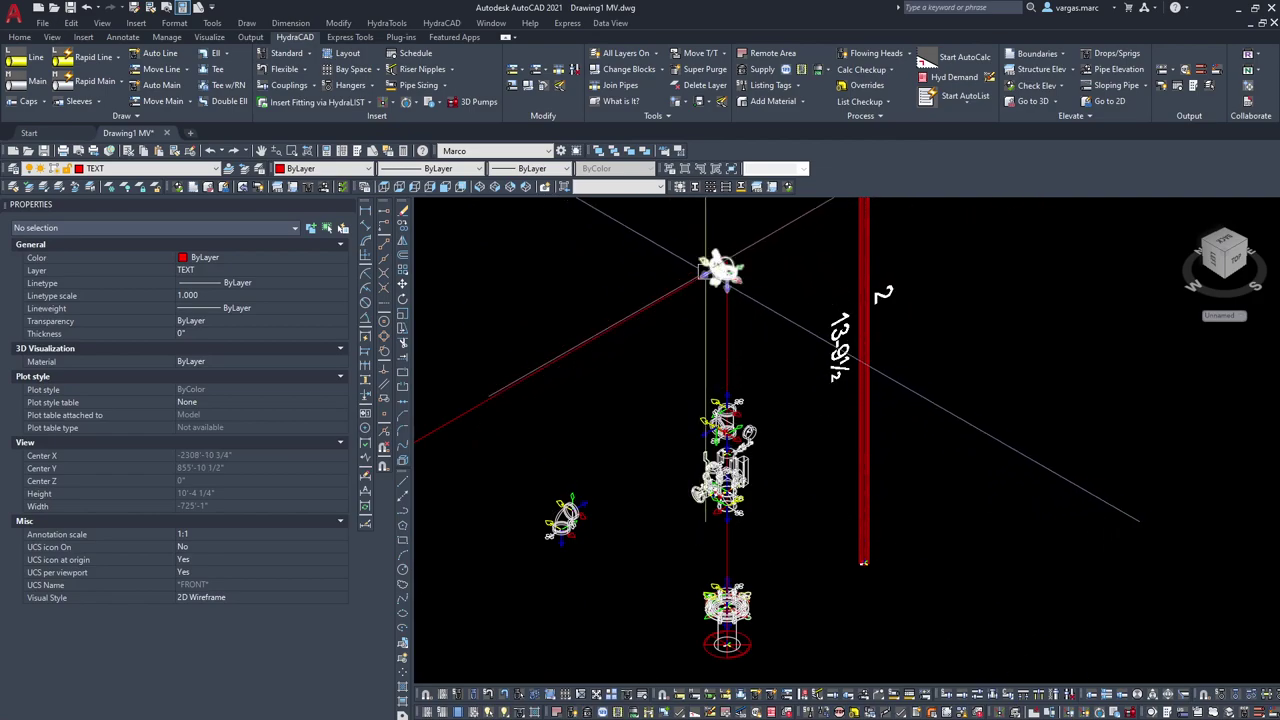
pyautogui.moveTo(589, 357); pyautogui.dragTo(660, 380, button='middle')
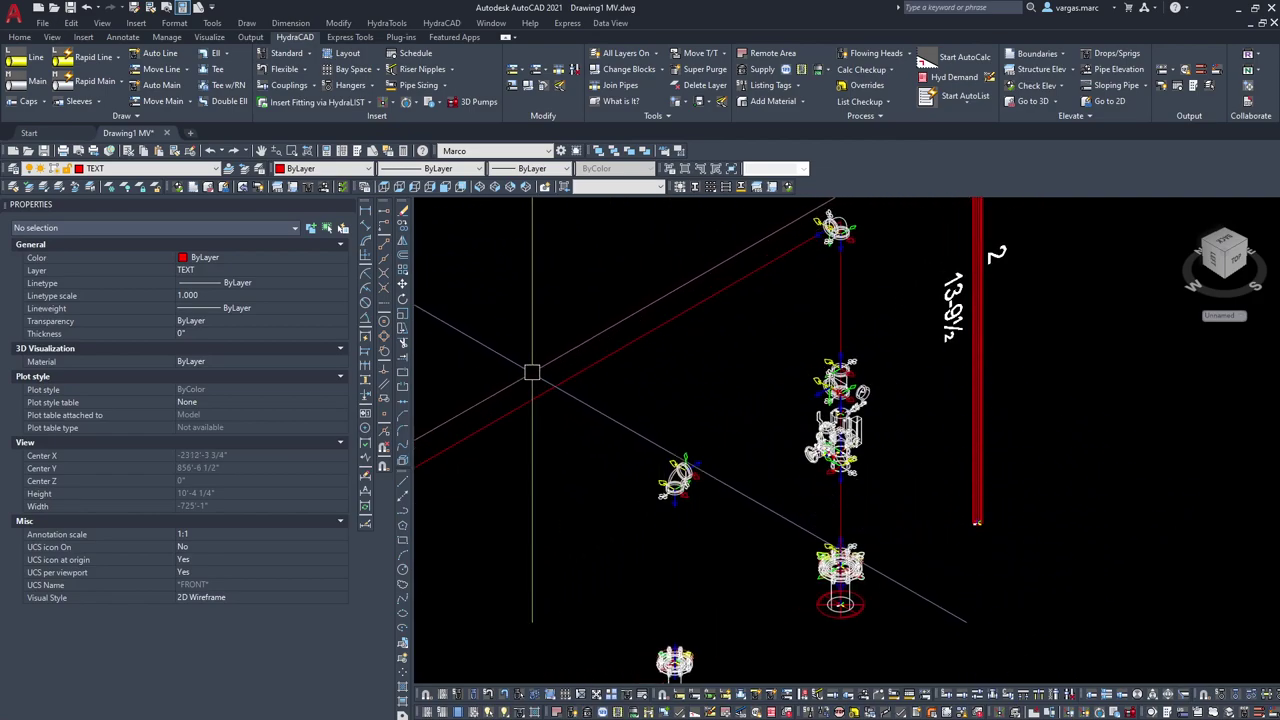
pyautogui.scroll(-2, 548, 388)
pyautogui.scroll(2, 668, 539)
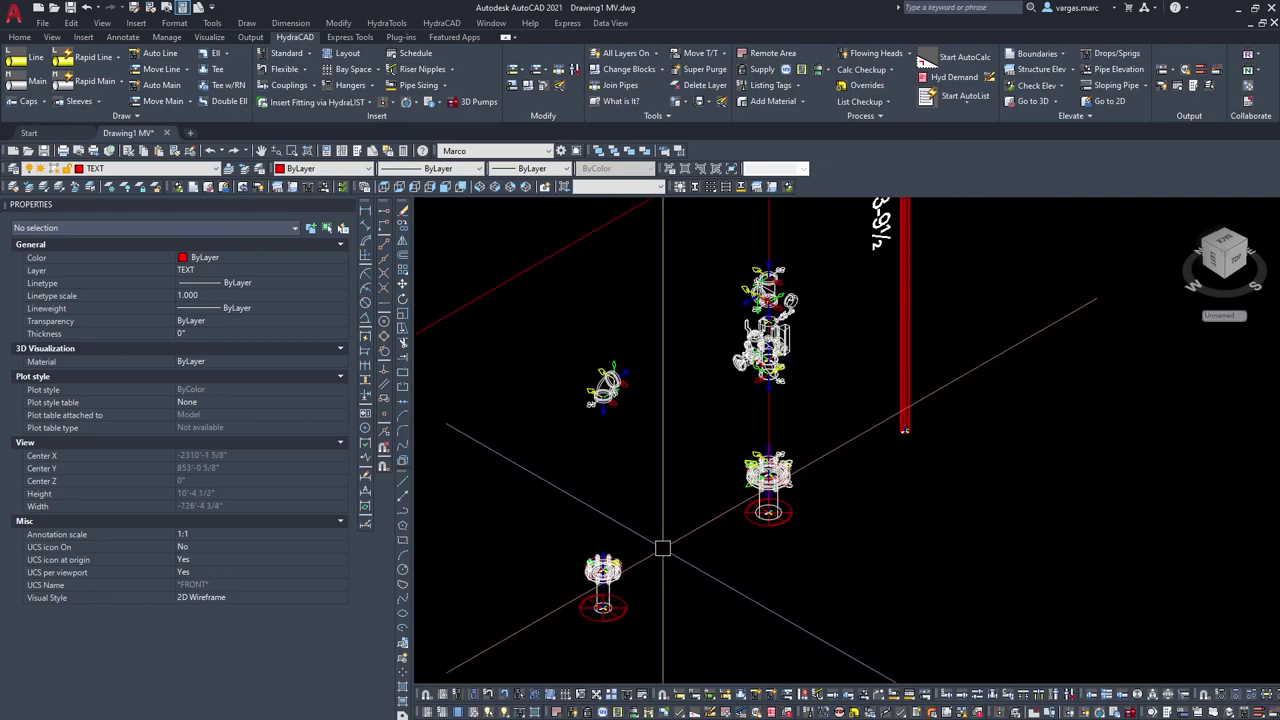
pyautogui.scroll(2, 598, 560)
pyautogui.scroll(-2, 707, 420)
pyautogui.moveTo(737, 379); pyautogui.dragTo(616, 476, button='middle')
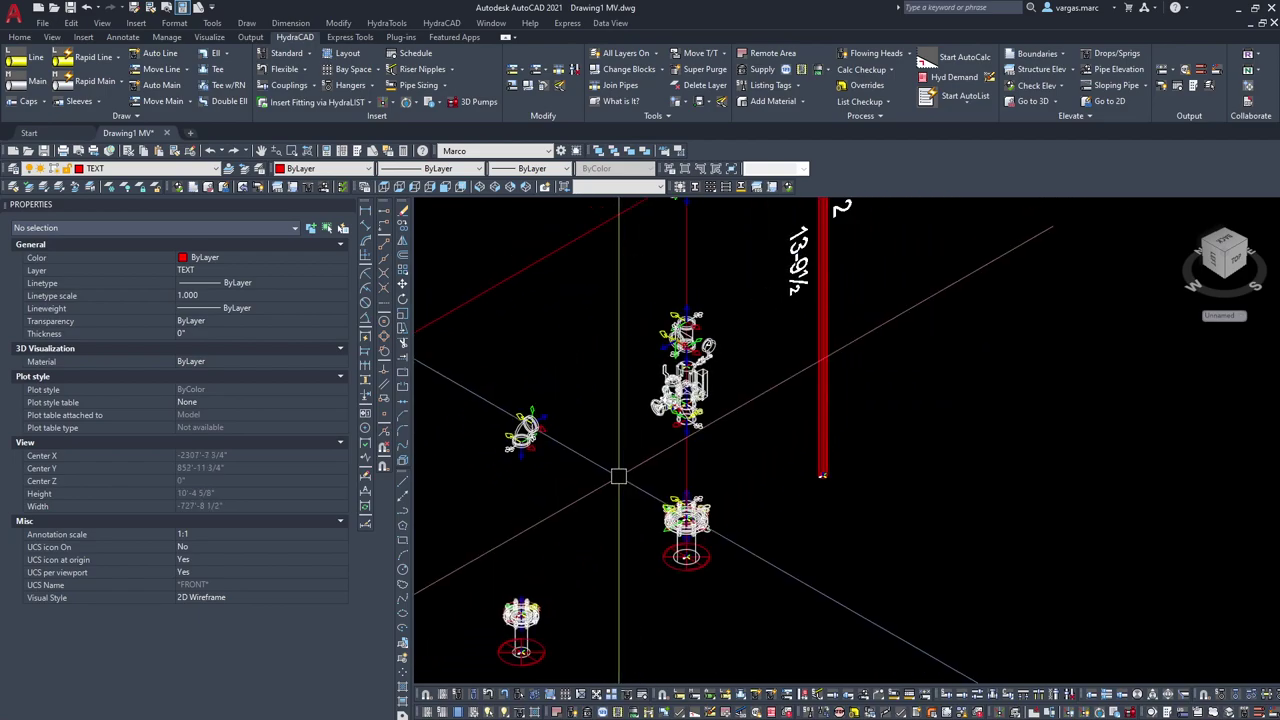
pyautogui.moveTo(805, 357); pyautogui.dragTo(777, 477, button='middle')
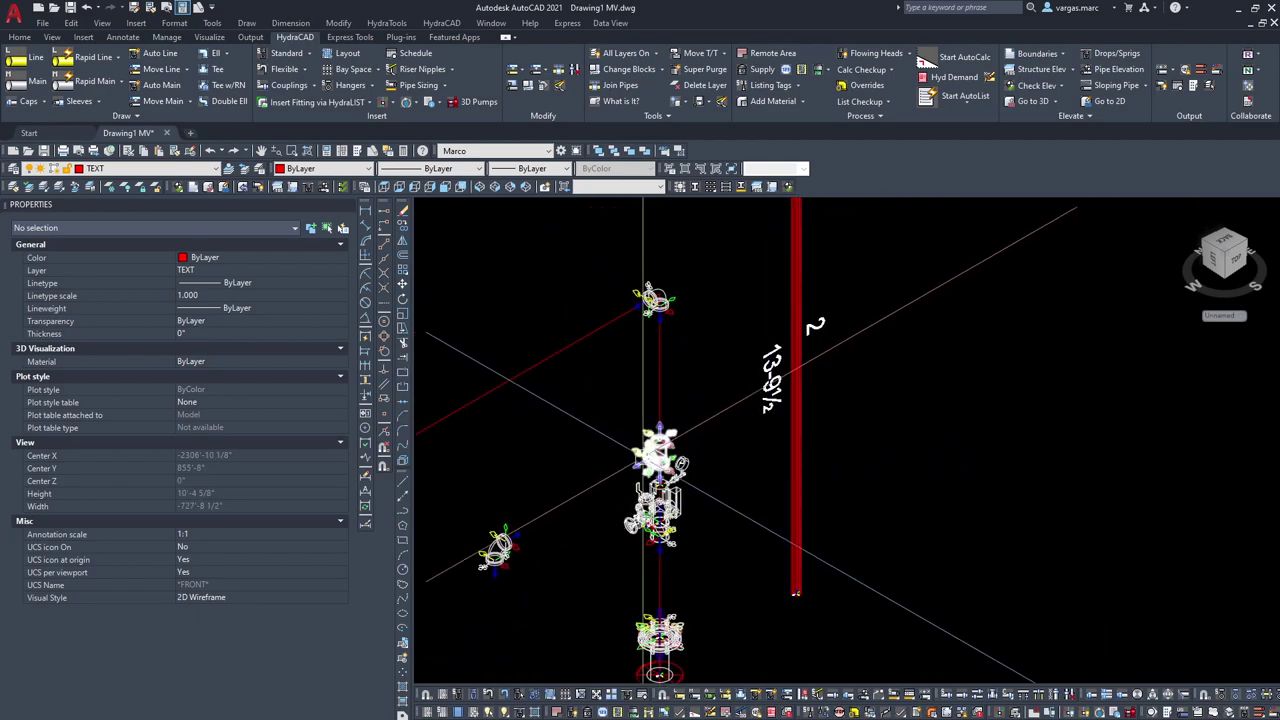
# Step: Set the diameter of the loose vertical 2" pipe beside the riser to 4
pyautogui.scroll(2, 636, 468)
pyautogui.moveTo(636, 303); pyautogui.dragTo(654, 246, button='middle')
pyautogui.scroll(-2, 654, 400)
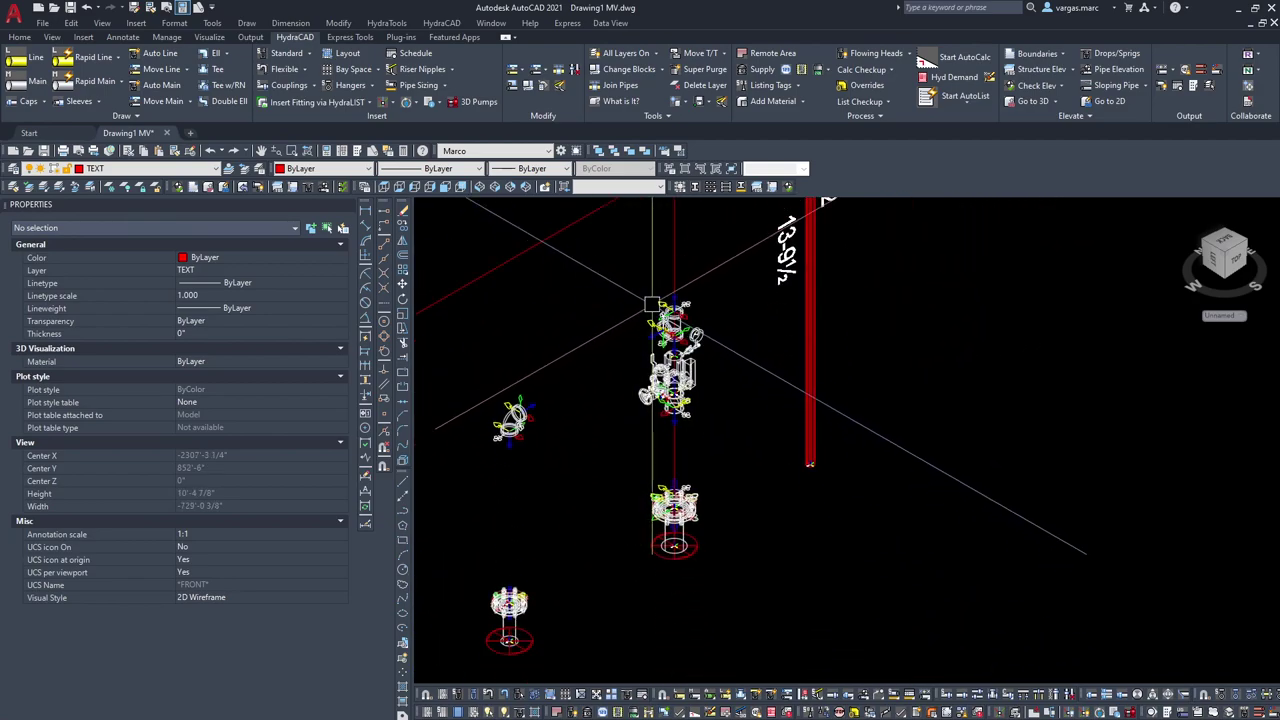
pyautogui.moveTo(764, 344); pyautogui.dragTo(741, 455, button='middle')
pyautogui.click(788, 339)
pyautogui.scroll(-2, 806, 357)
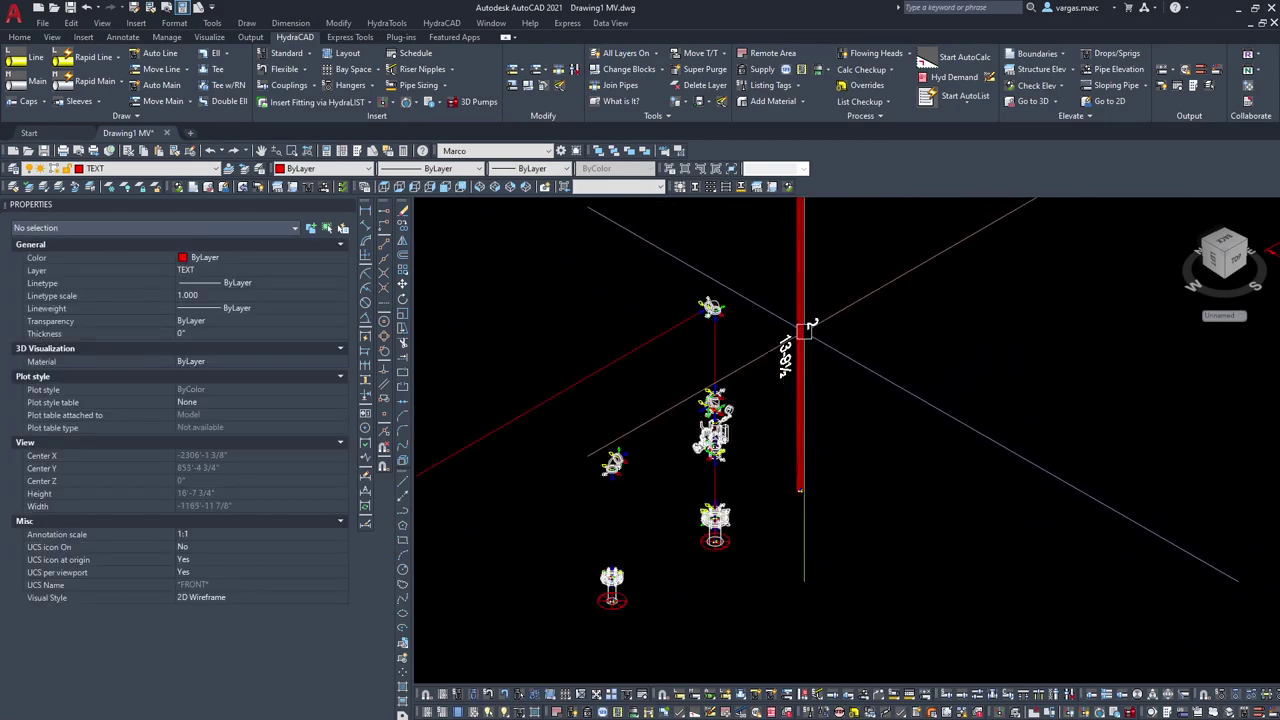
pyautogui.press('Escape')
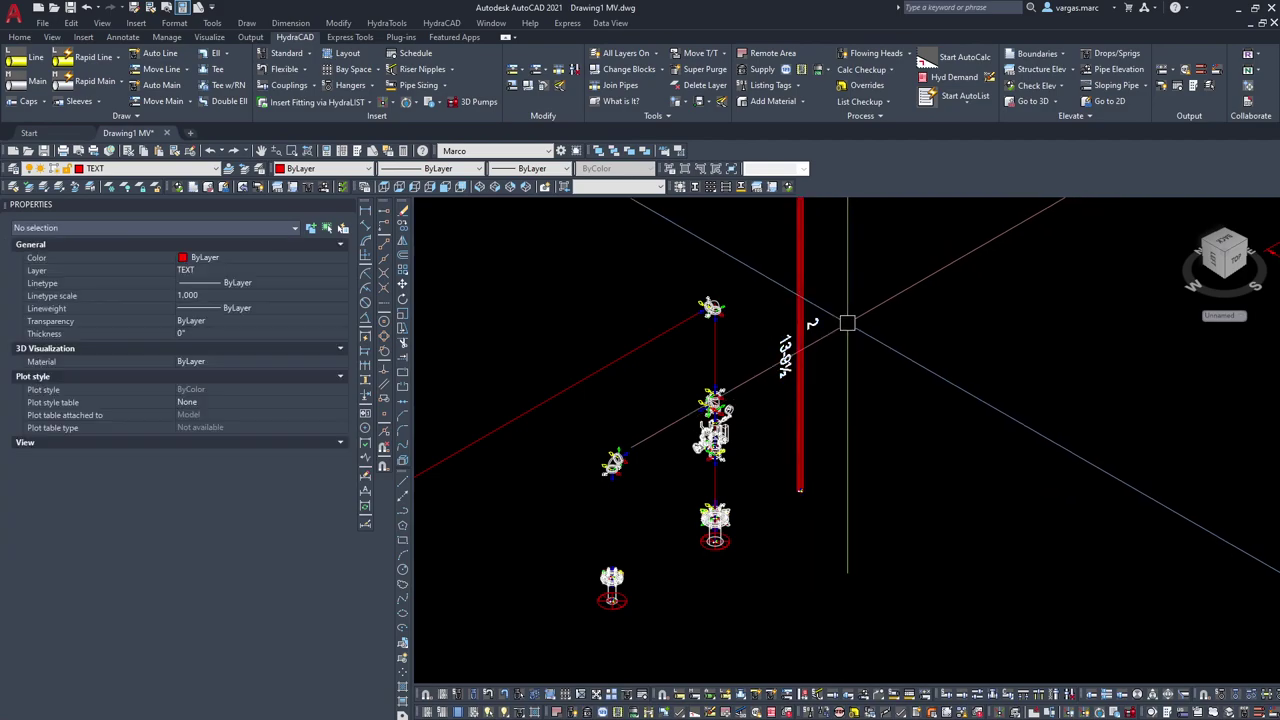
pyautogui.click(797, 275)
pyautogui.press('Escape')
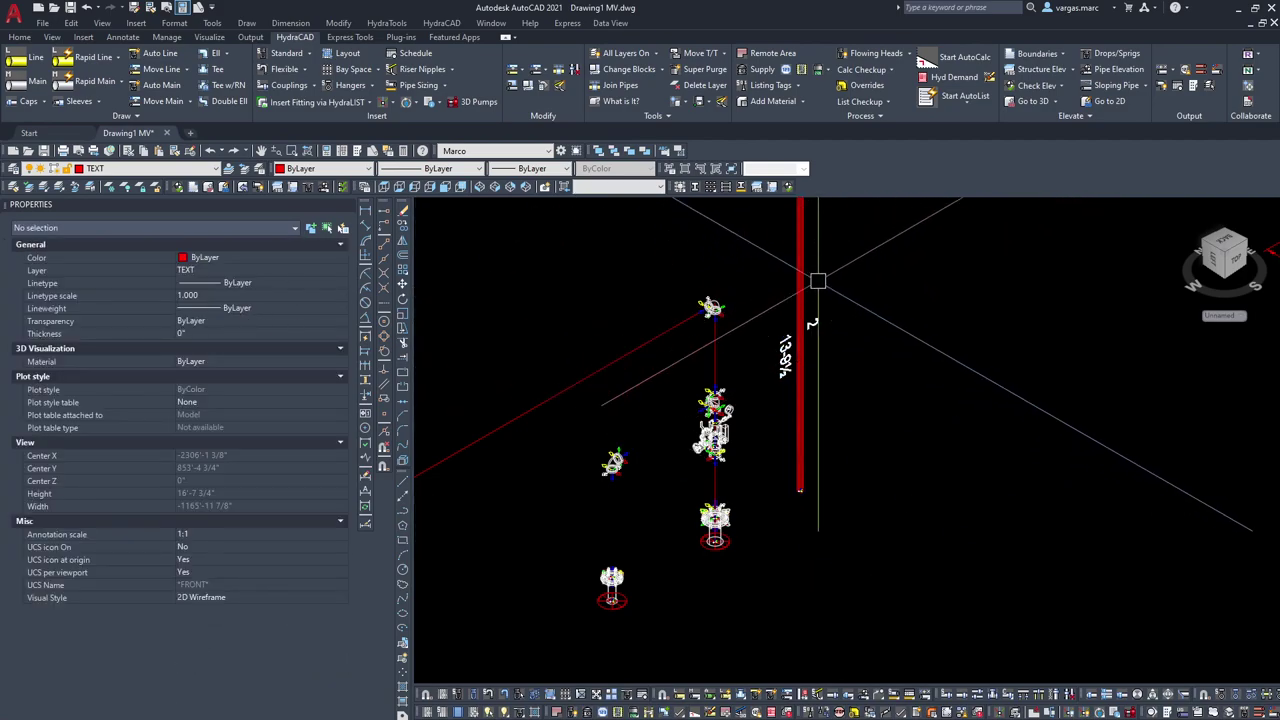
pyautogui.click(799, 281)
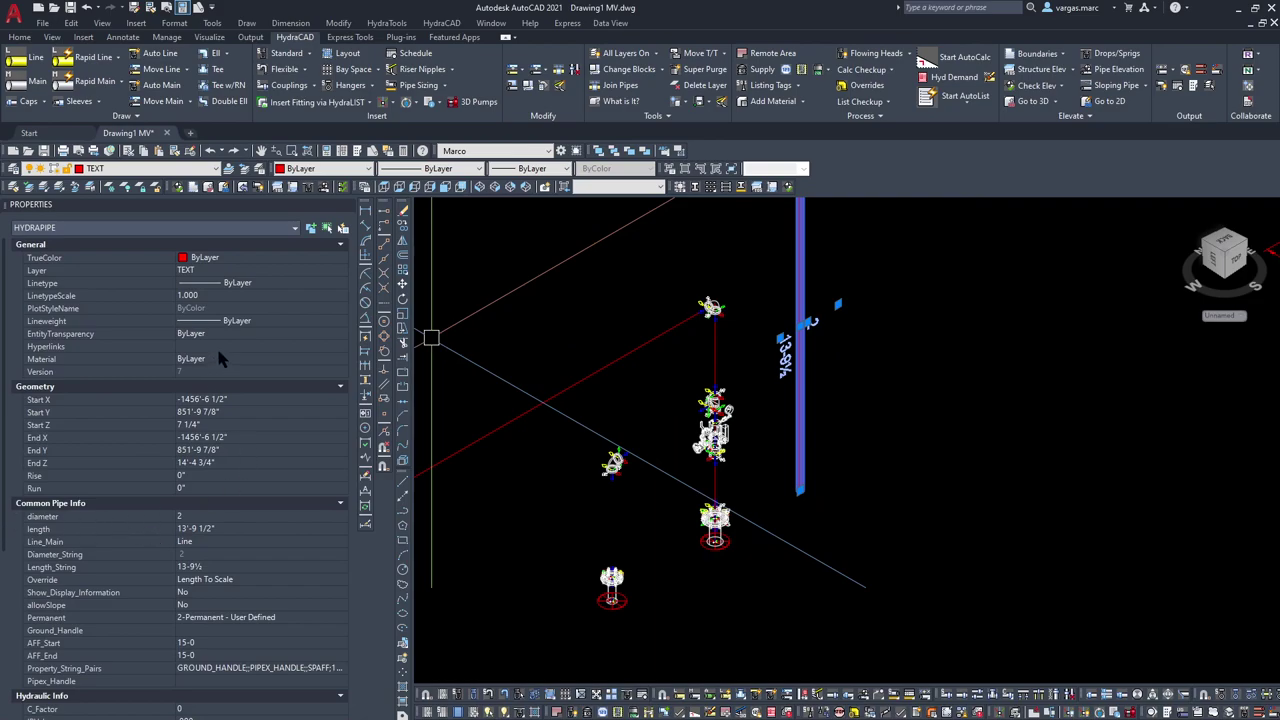
pyautogui.scroll(-2, 216, 345)
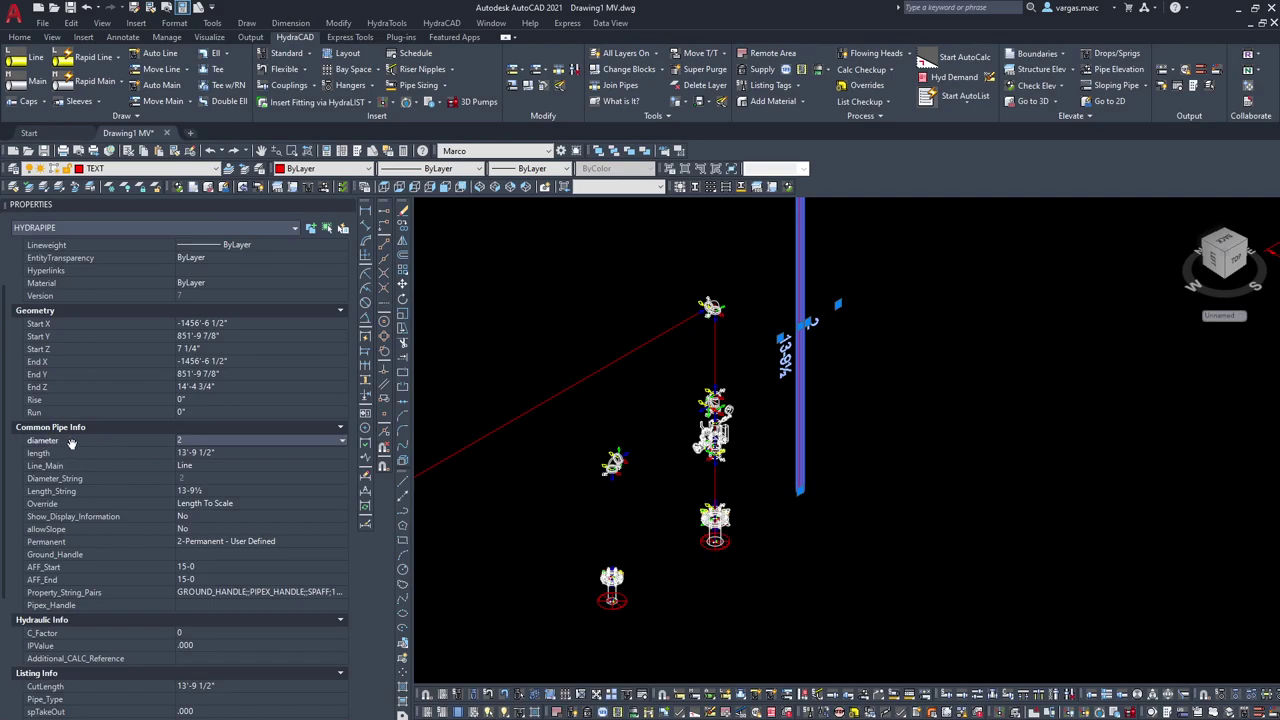
pyautogui.click(222, 442)
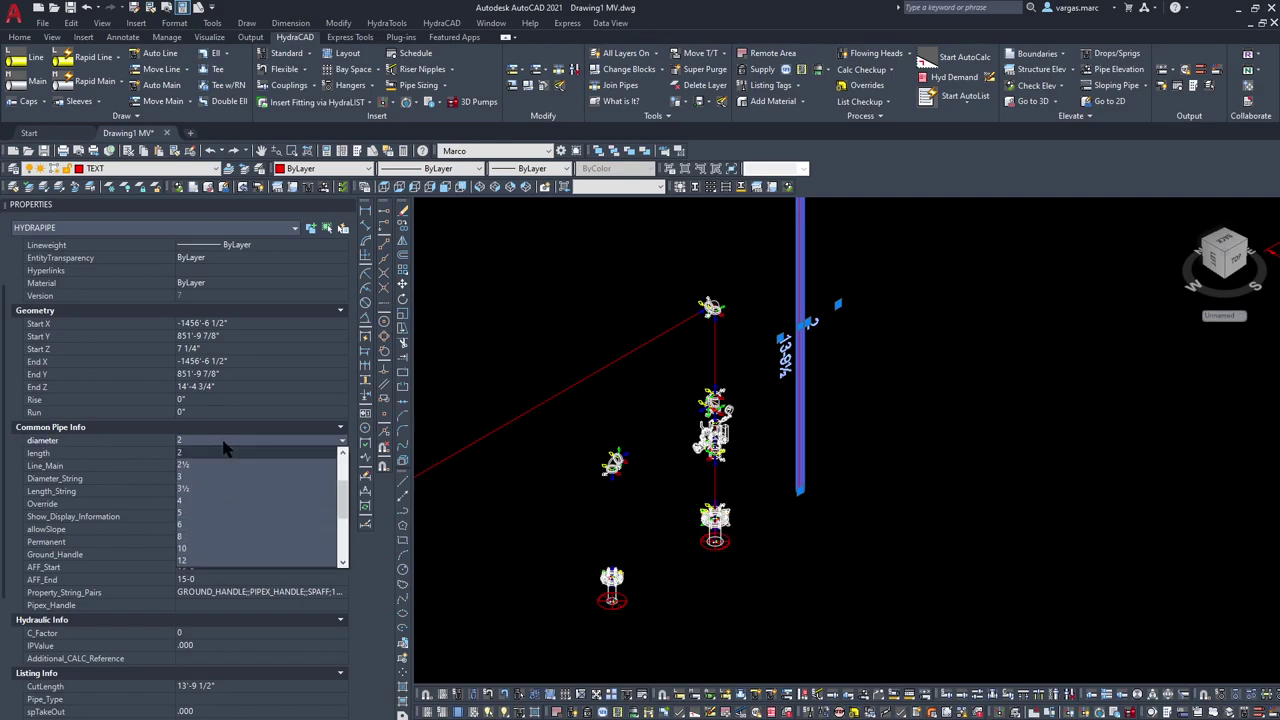
pyautogui.click(183, 502)
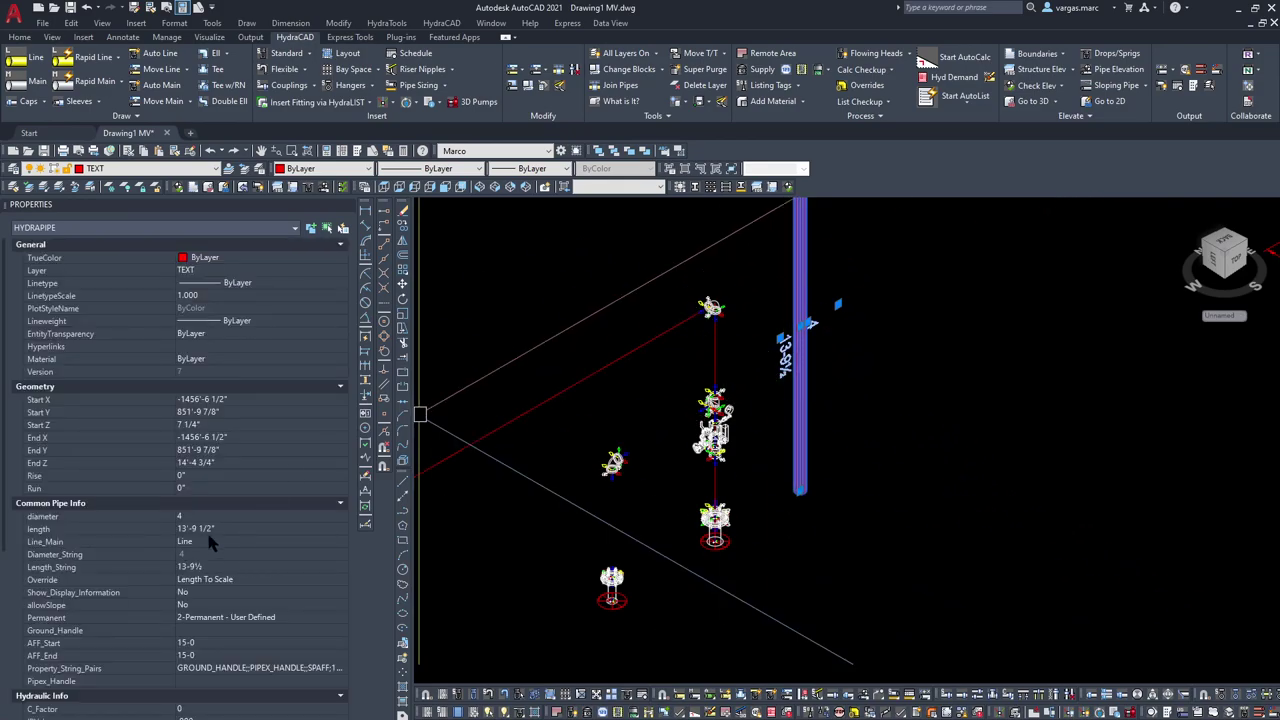
# Step: Hide the loose pipe's diameter and length labels by setting both diamVisible and lenVisible to No
pyautogui.scroll(-6, 150, 570)
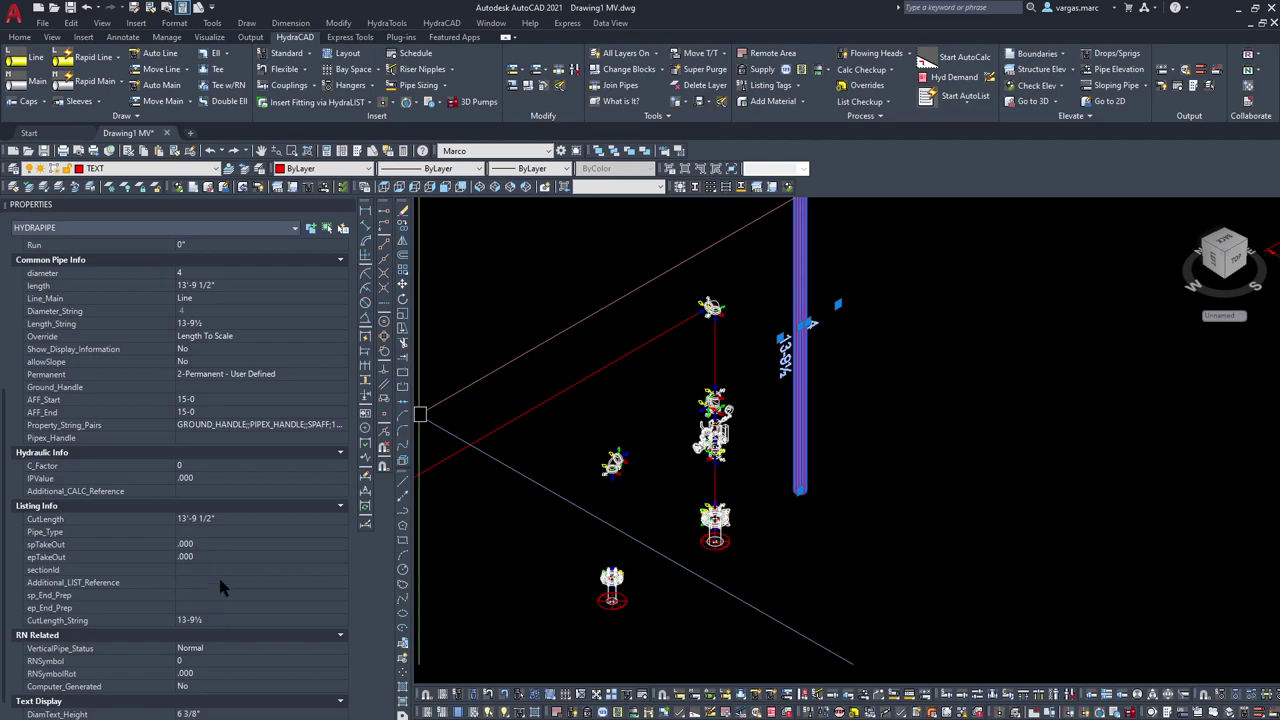
pyautogui.scroll(-2, 218, 570)
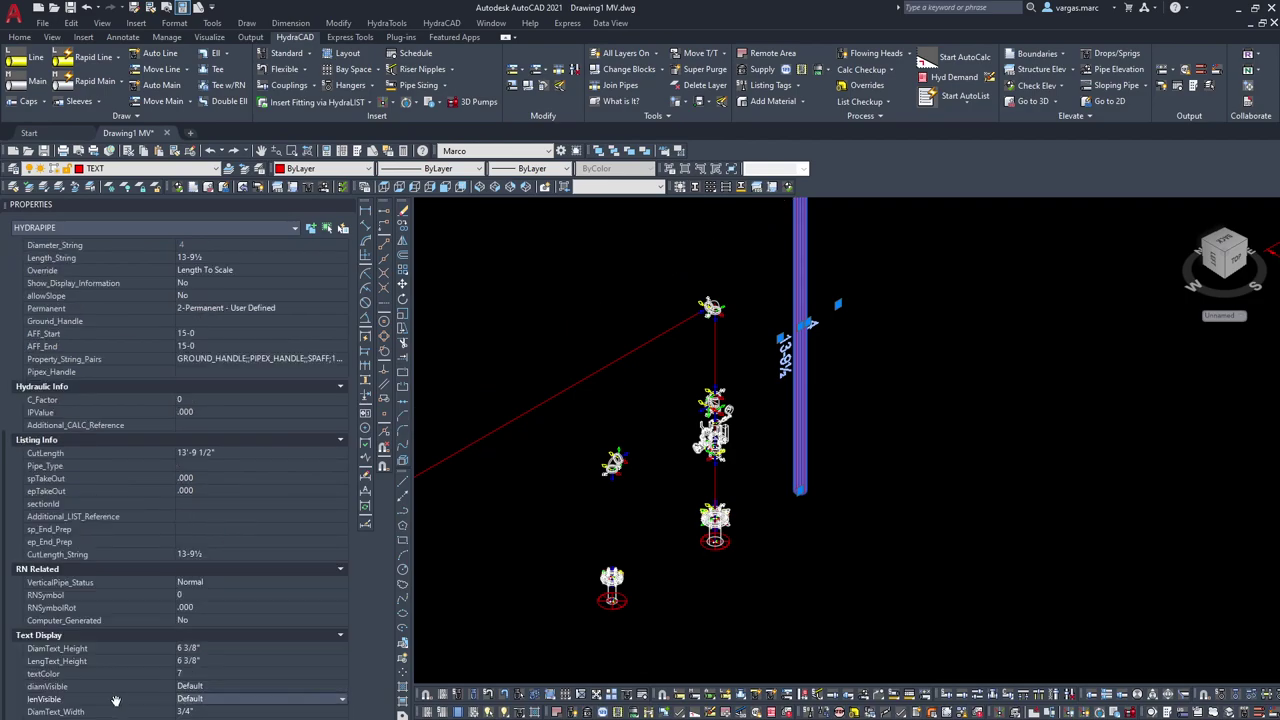
pyautogui.click(214, 698)
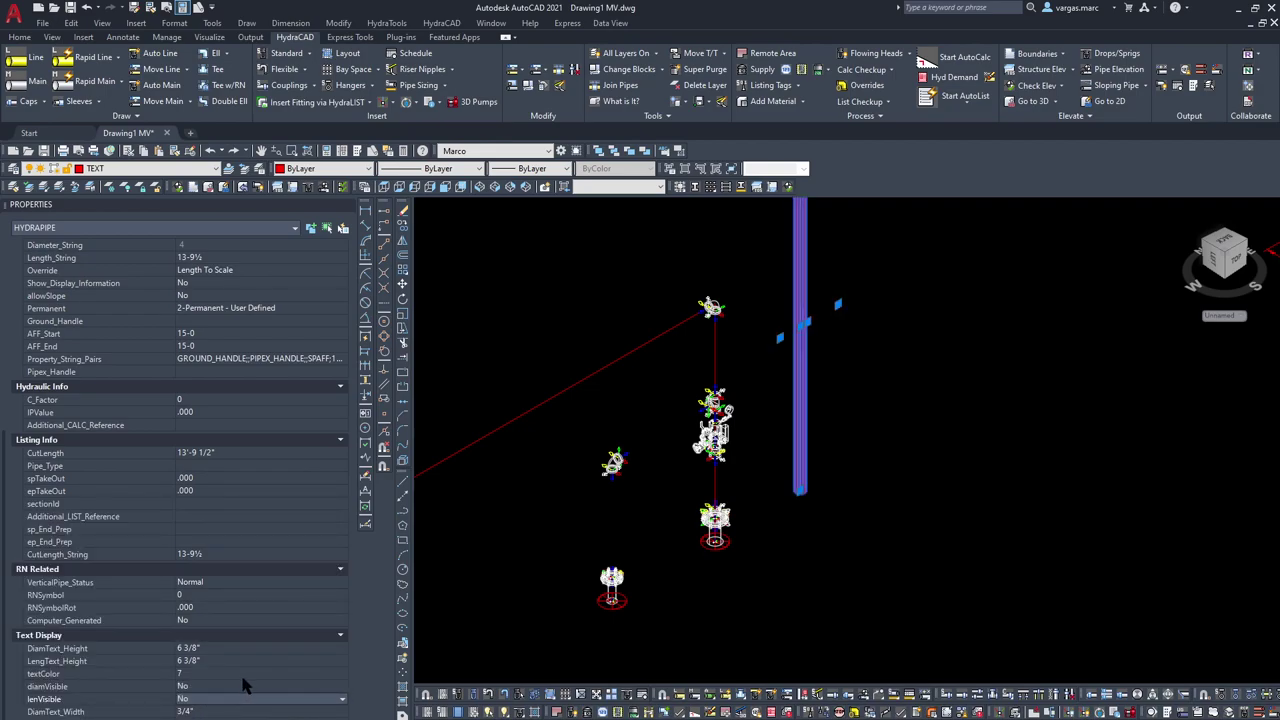
pyautogui.press('Escape')
# Step: Stretch the 4" pipe's lower end onto the center of the flange at the main riser's floor base
pyautogui.moveTo(792, 411); pyautogui.dragTo(656, 522, button='middle')
pyautogui.scroll(-2, 659, 508)
pyautogui.click(663, 489)
pyautogui.scroll(4, 650, 593)
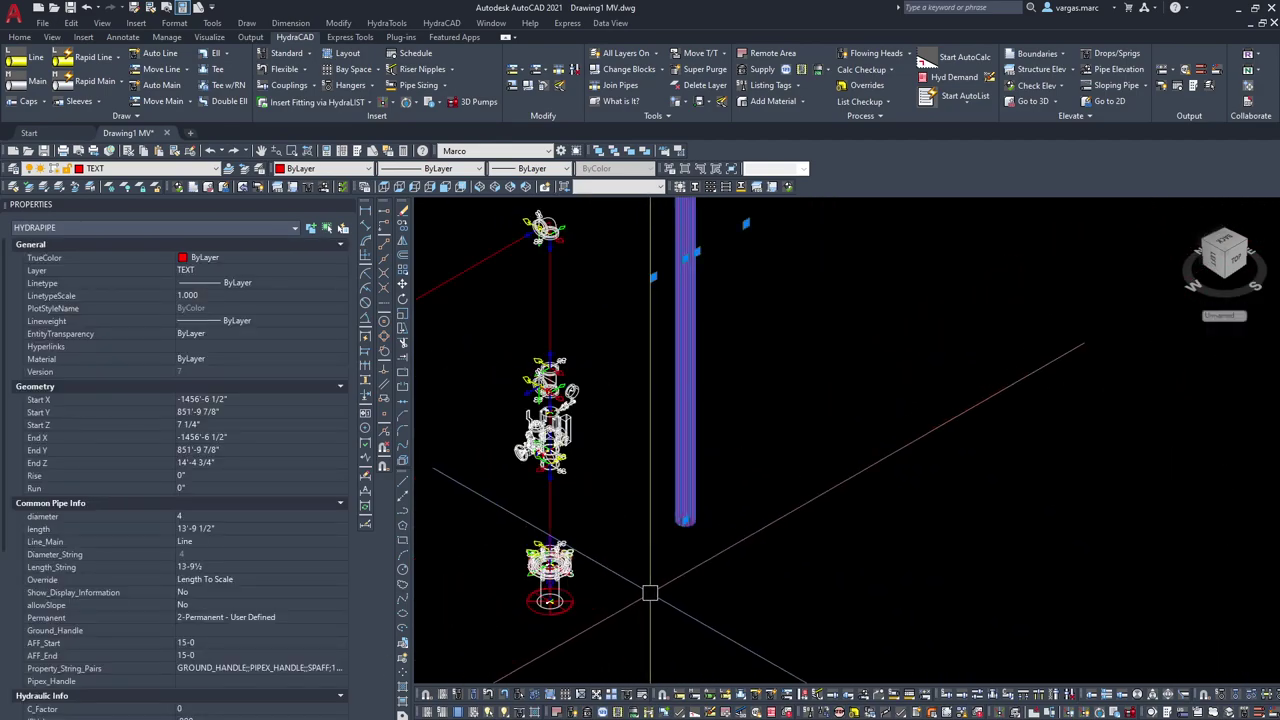
pyautogui.click(685, 520)
pyautogui.scroll(6, 520, 552)
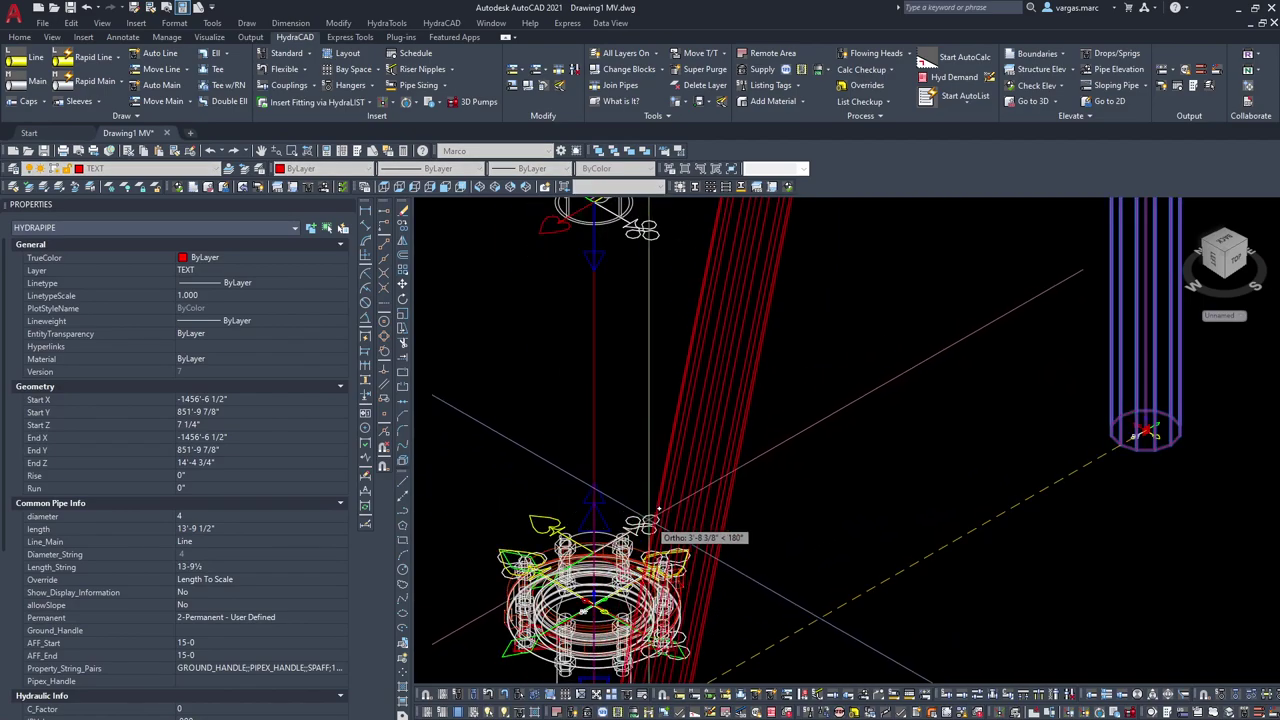
pyautogui.scroll(2, 655, 514)
pyautogui.keyDown('shift'); pyautogui.rightClick(638, 510); pyautogui.keyUp('shift')
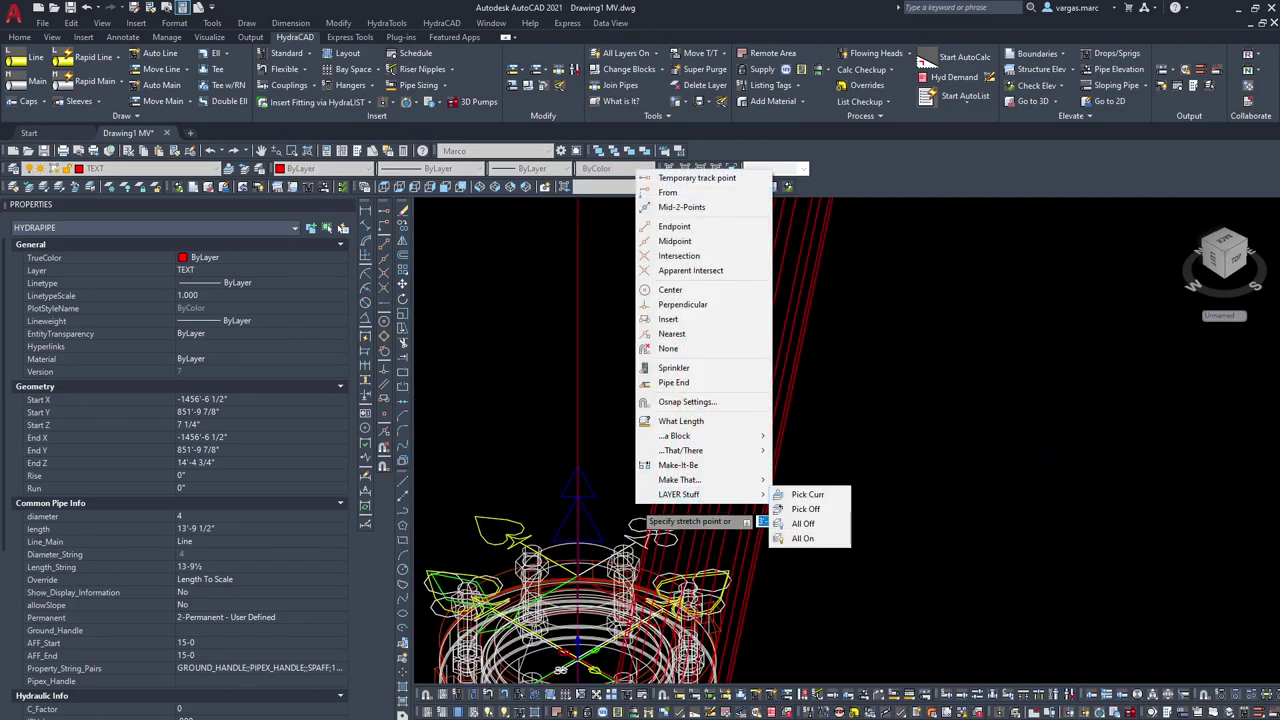
pyautogui.press('Escape')
pyautogui.scroll(-6, 660, 495)
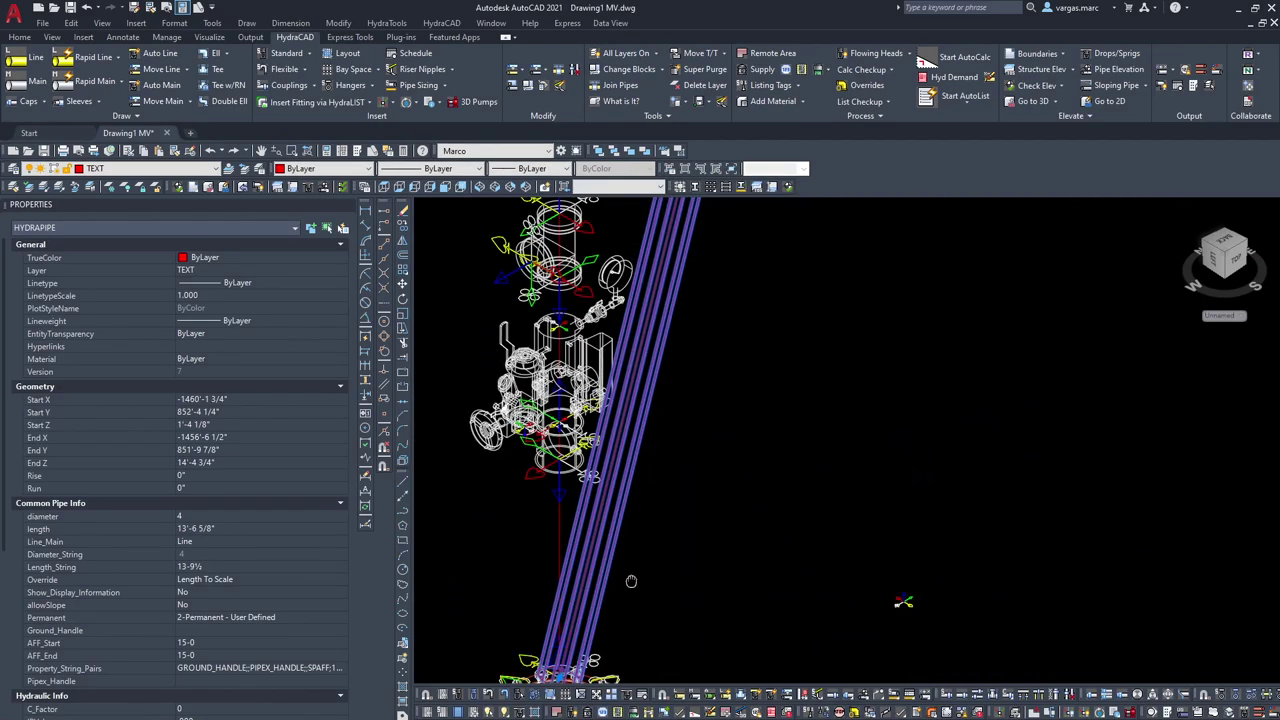
# Step: Stretch the 4" pipe's upper end onto the center of the bottom inlet of the valve and manifold assembly
pyautogui.moveTo(682, 467); pyautogui.dragTo(643, 556, button='middle')
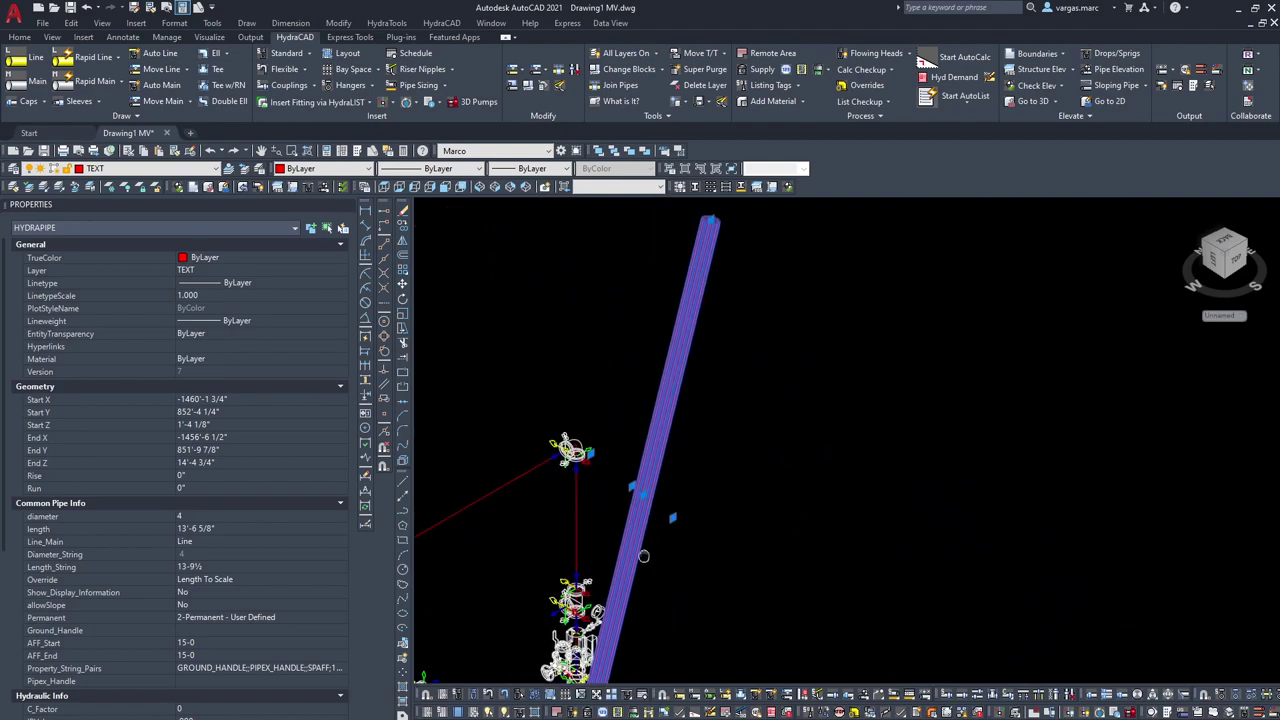
pyautogui.click(707, 237)
pyautogui.moveTo(596, 655); pyautogui.dragTo(645, 447, button='middle')
pyautogui.scroll(5, 636, 454)
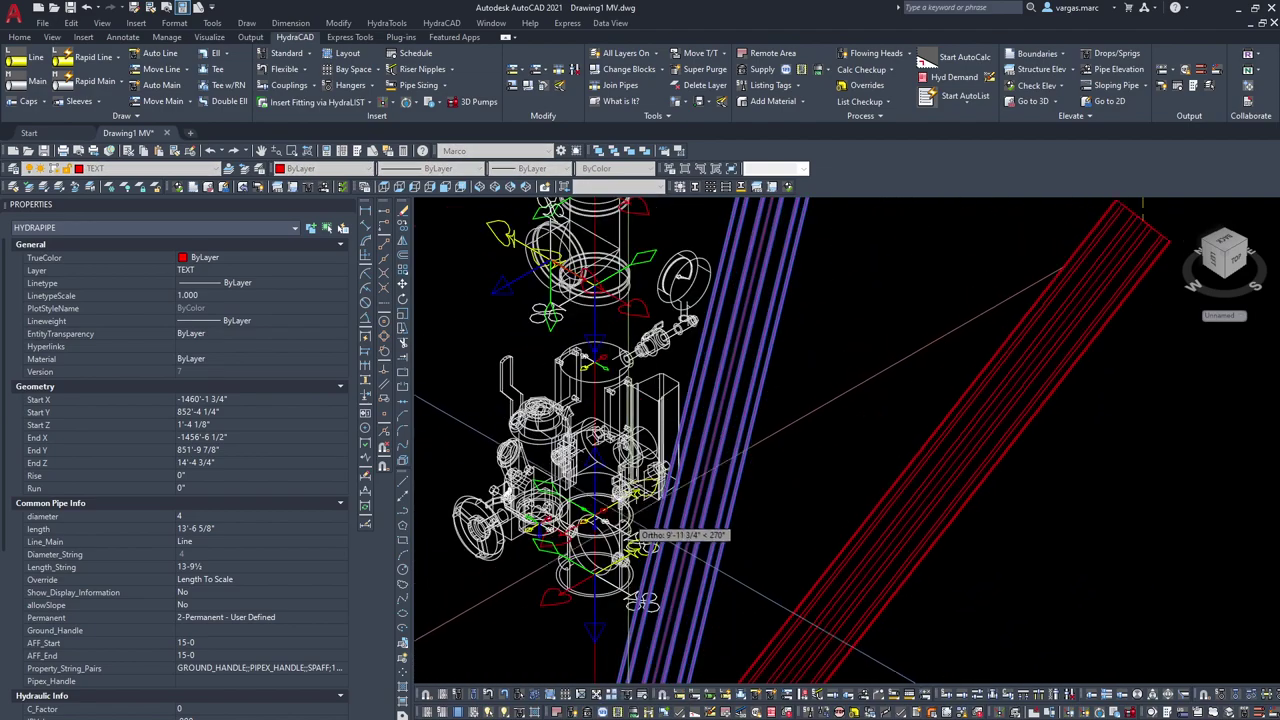
pyautogui.keyDown('shift'); pyautogui.rightClick(613, 628); pyautogui.keyUp('shift')
pyautogui.press('c')
pyautogui.click(615, 602)
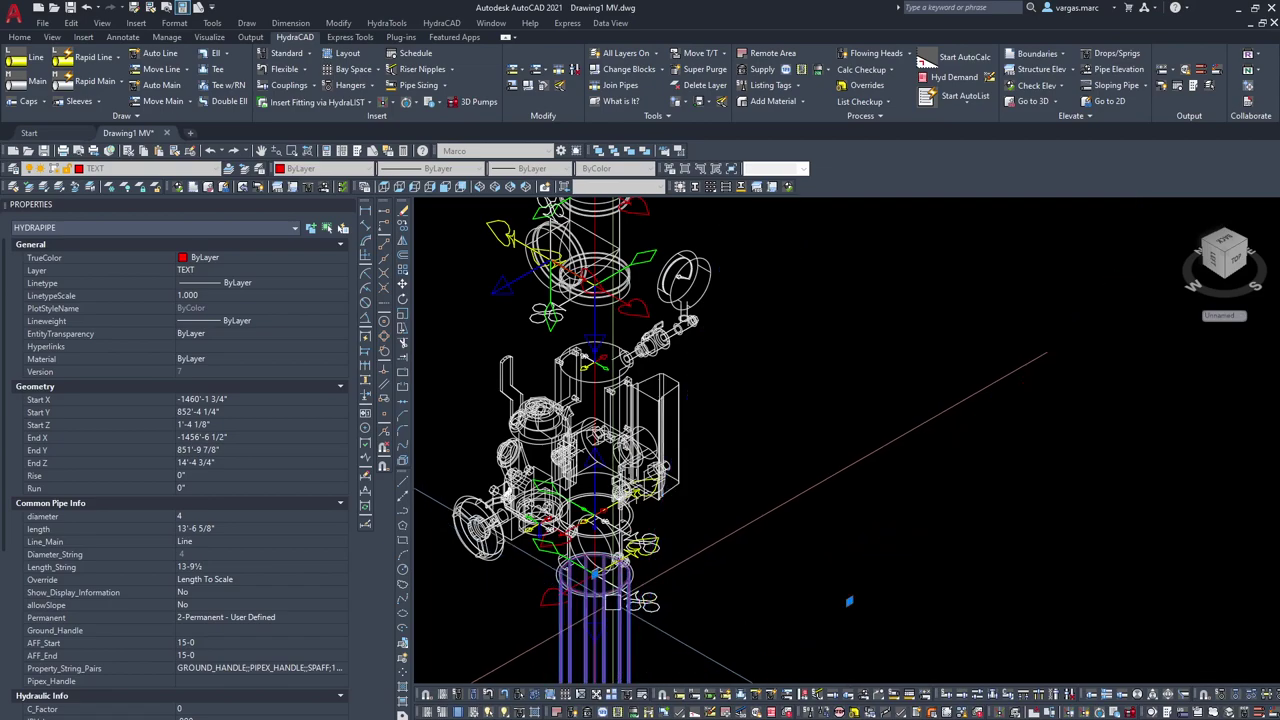
# Step: Copy the fitted 4" pipe about 3'-5" horizontally into the empty space beside the riser
pyautogui.moveTo(650, 619); pyautogui.dragTo(662, 493, button='middle')
pyautogui.scroll(-3, 661, 490)
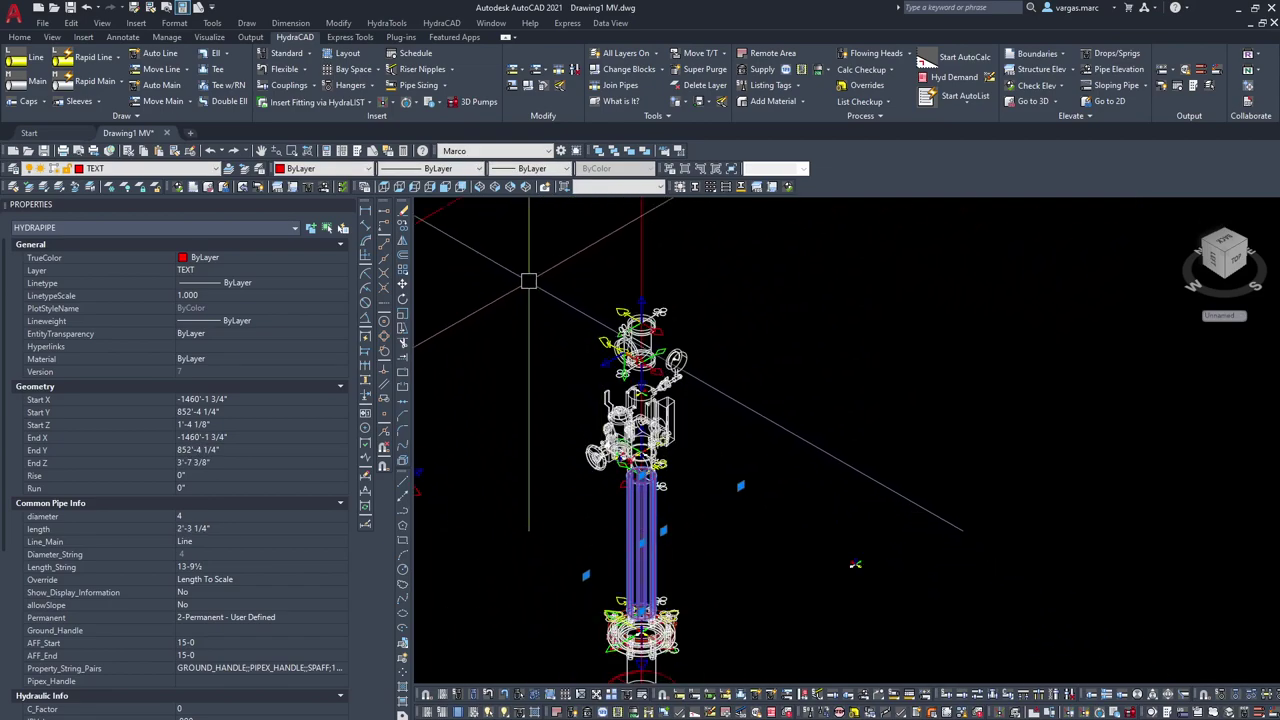
pyautogui.click(403, 227)
pyautogui.click(710, 491)
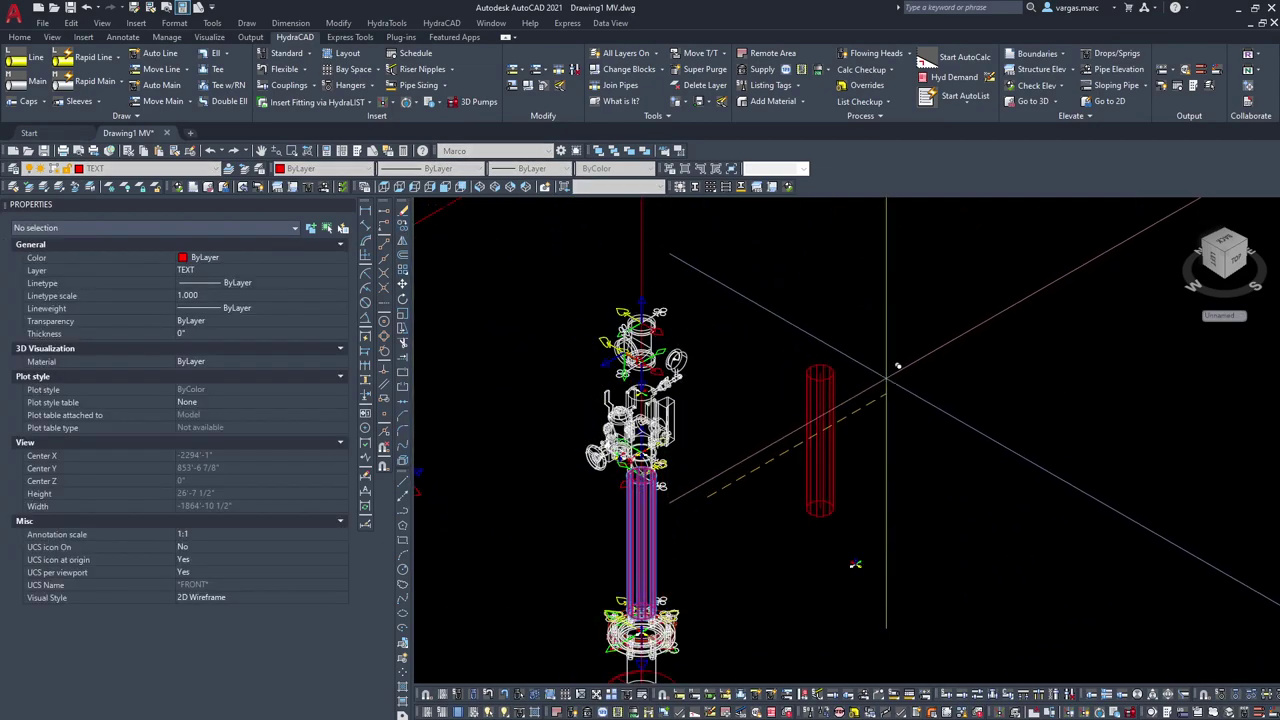
pyautogui.click(889, 373)
pyautogui.press('Escape')
# Step: Try to move the copied pipe by its lower endpoint to an endpoint at the manifold's top outlet
pyautogui.click(830, 432)
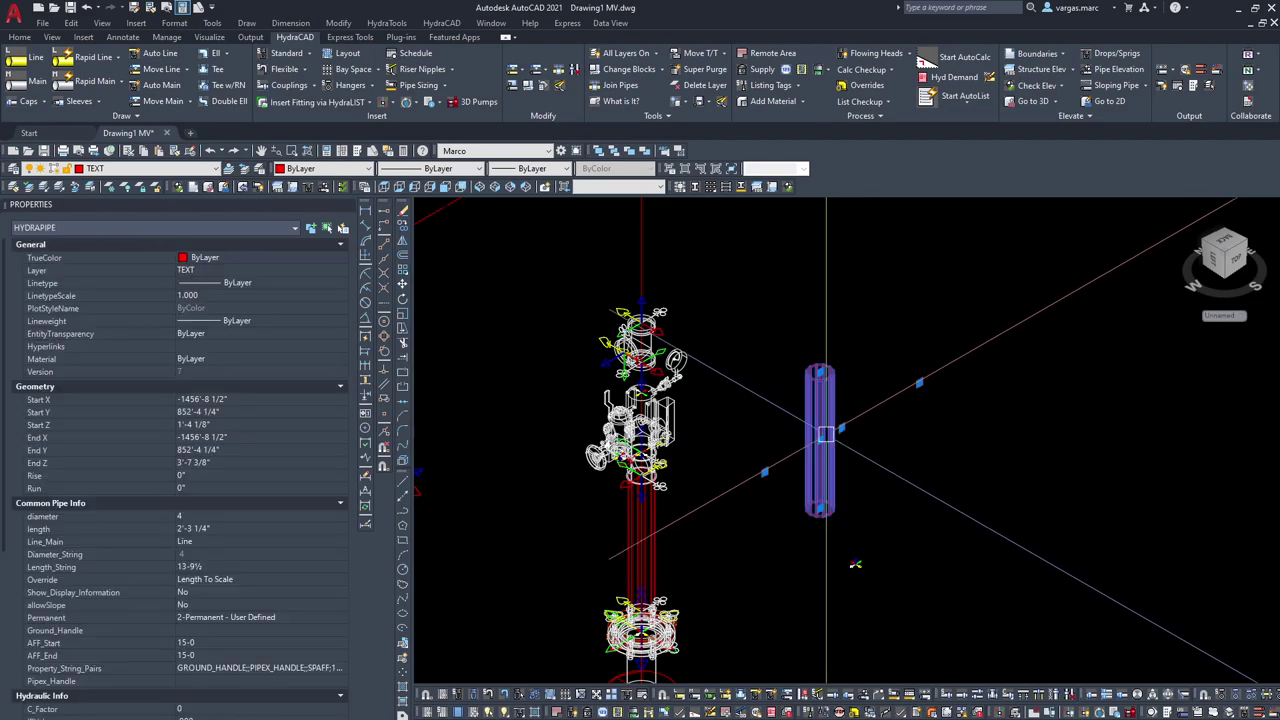
pyautogui.press('Return')
pyautogui.keyDown('shift'); pyautogui.rightClick(855, 564); pyautogui.keyUp('shift')
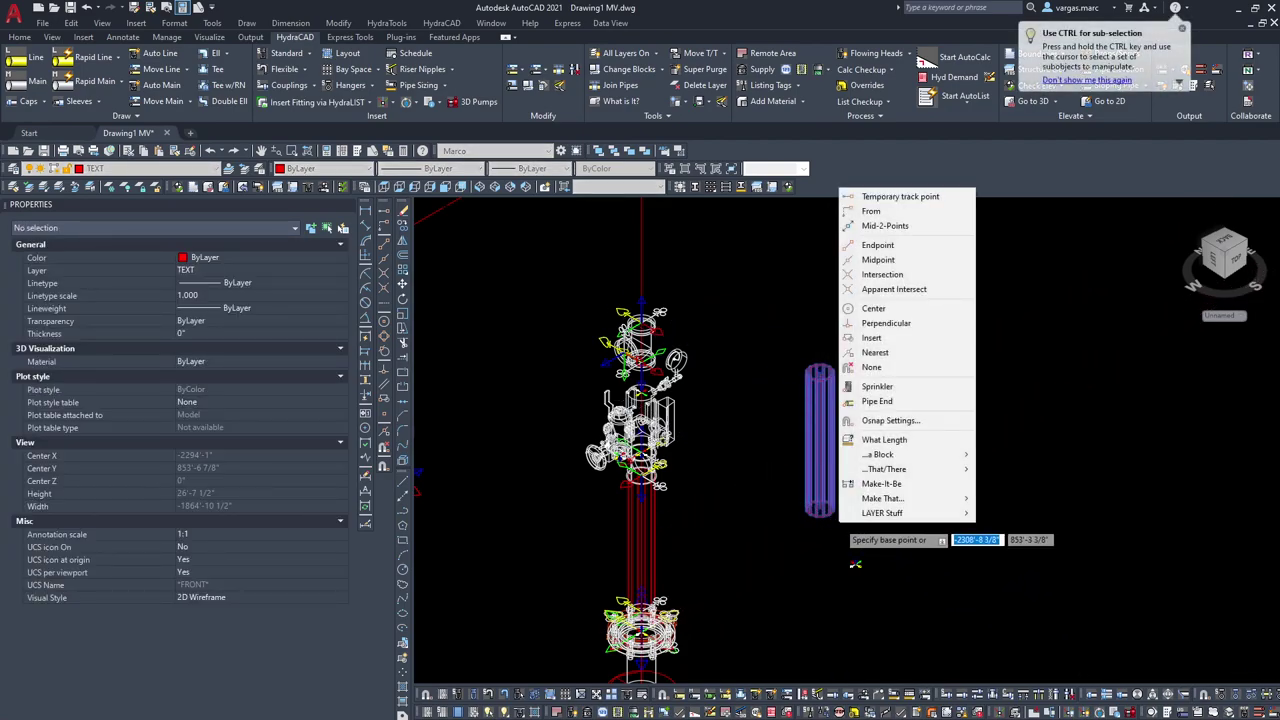
pyautogui.press('e')
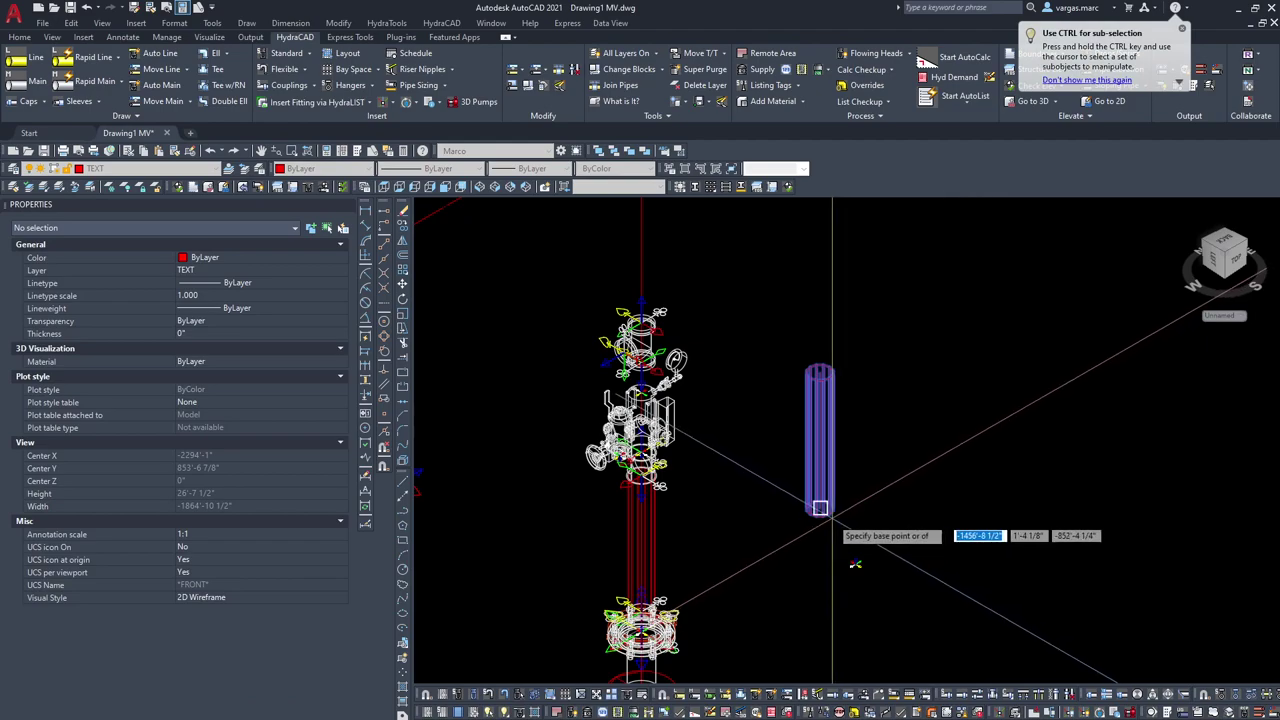
pyautogui.click(825, 513)
pyautogui.scroll(4, 714, 415)
pyautogui.keyDown('shift'); pyautogui.rightClick(582, 380); pyautogui.keyUp('shift')
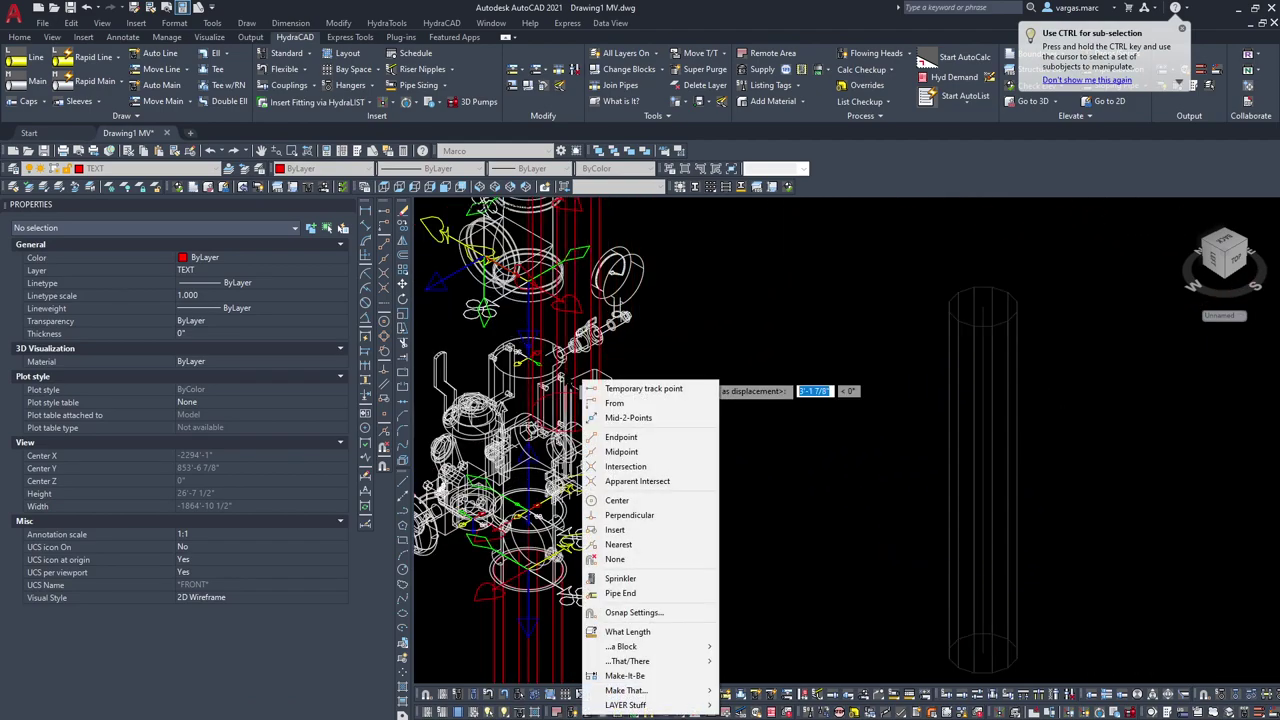
pyautogui.press('e')
pyautogui.scroll(2, 540, 378)
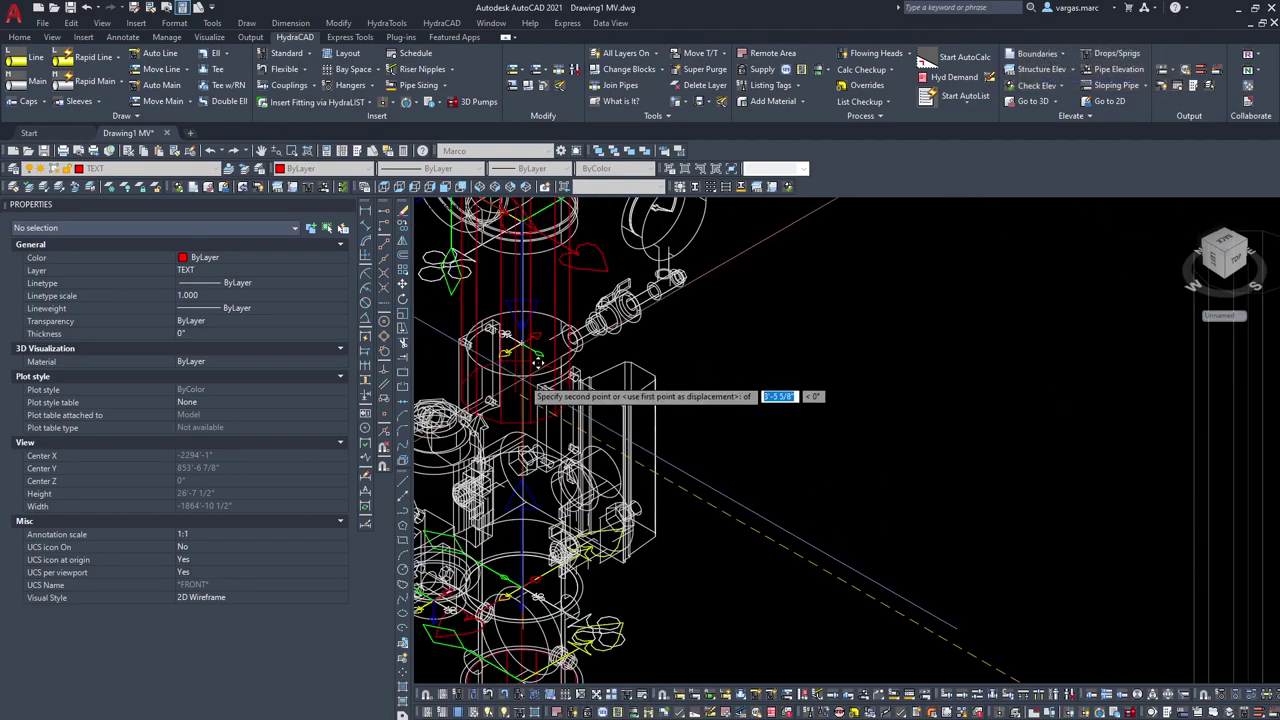
pyautogui.click(535, 364)
pyautogui.click(504, 399)
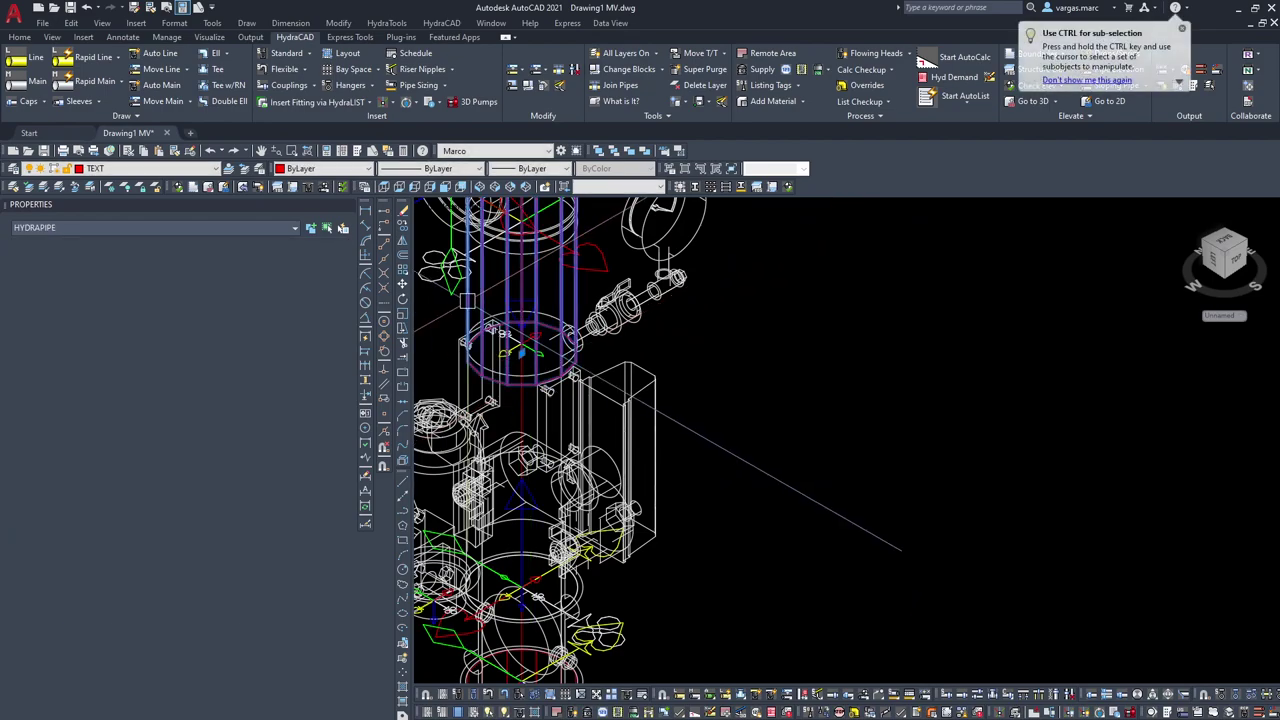
pyautogui.scroll(2, 540, 411)
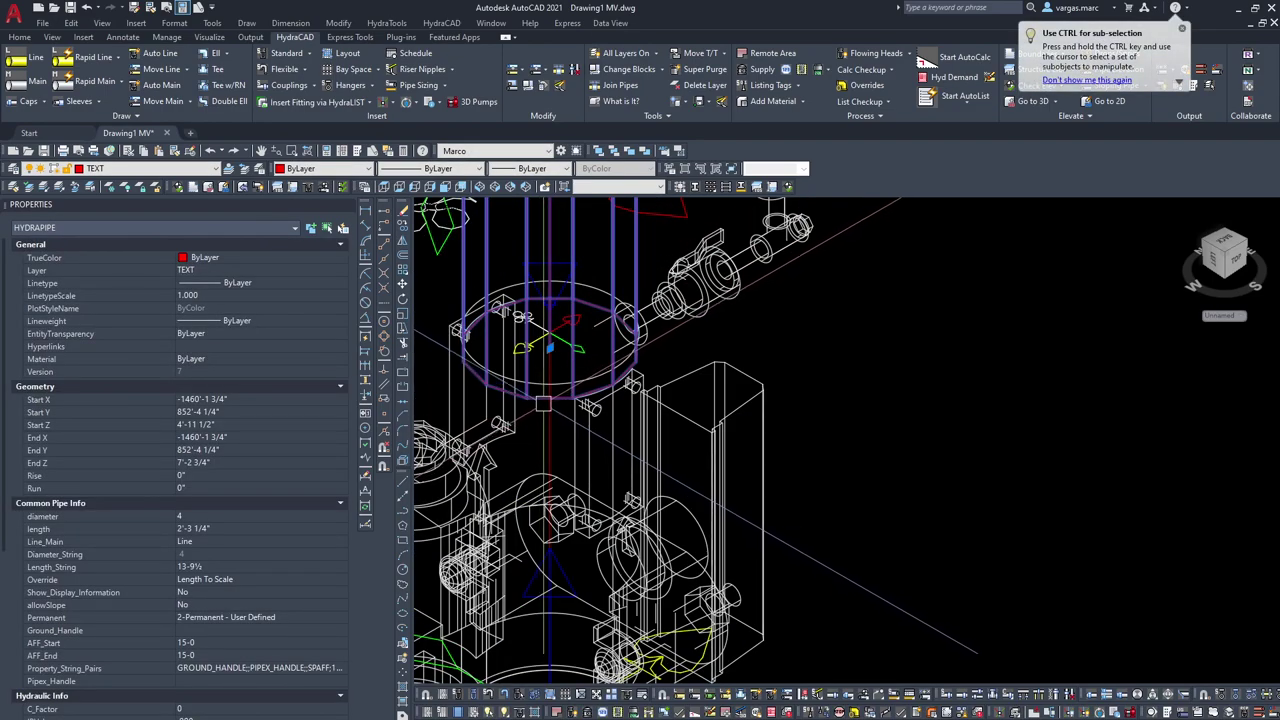
pyautogui.press('Escape')
pyautogui.scroll(-3, 657, 413)
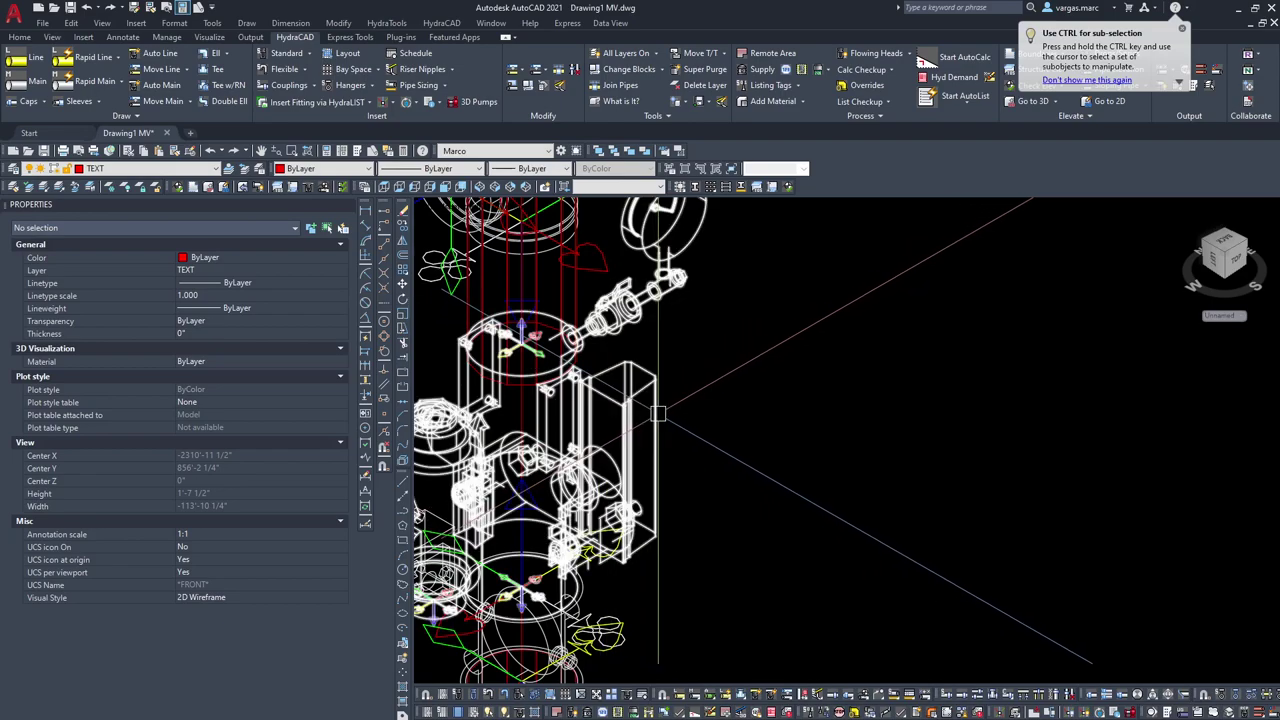
# Step: Move the copied pipe by its lower endpoint from the empty space onto the center of the manifold's top outlet
pyautogui.scroll(-5, 658, 413)
pyautogui.click(831, 500)
pyautogui.press('Delete')
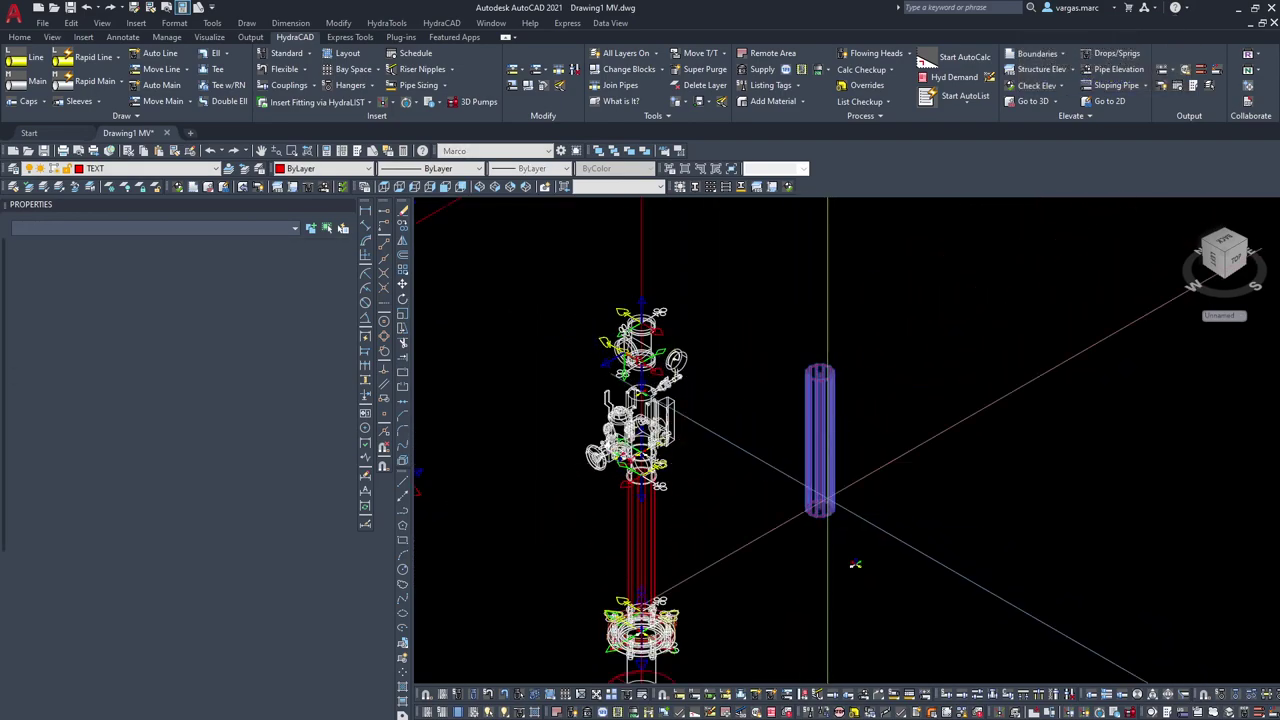
pyautogui.keyDown('shift'); pyautogui.rightClick(845, 513); pyautogui.keyUp('shift')
pyautogui.press('e')
pyautogui.click(838, 511)
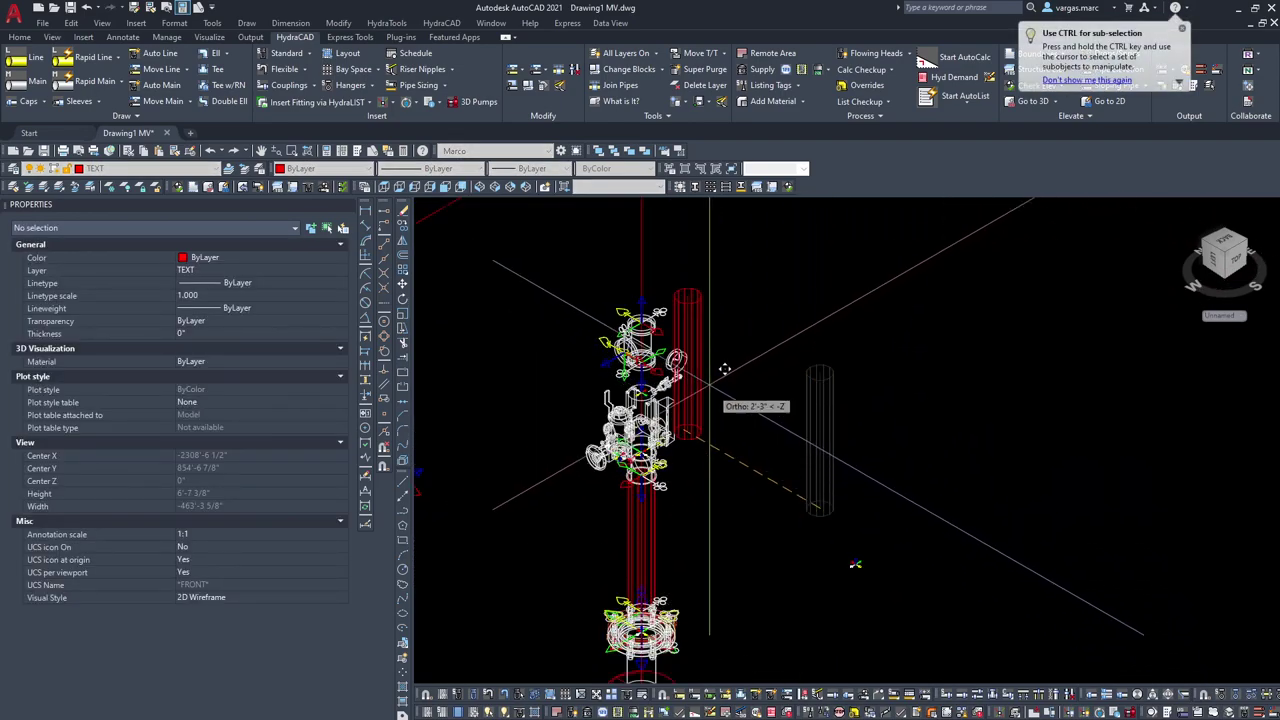
pyautogui.scroll(6, 640, 390)
pyautogui.keyDown('shift'); pyautogui.rightClick(611, 390); pyautogui.keyUp('shift')
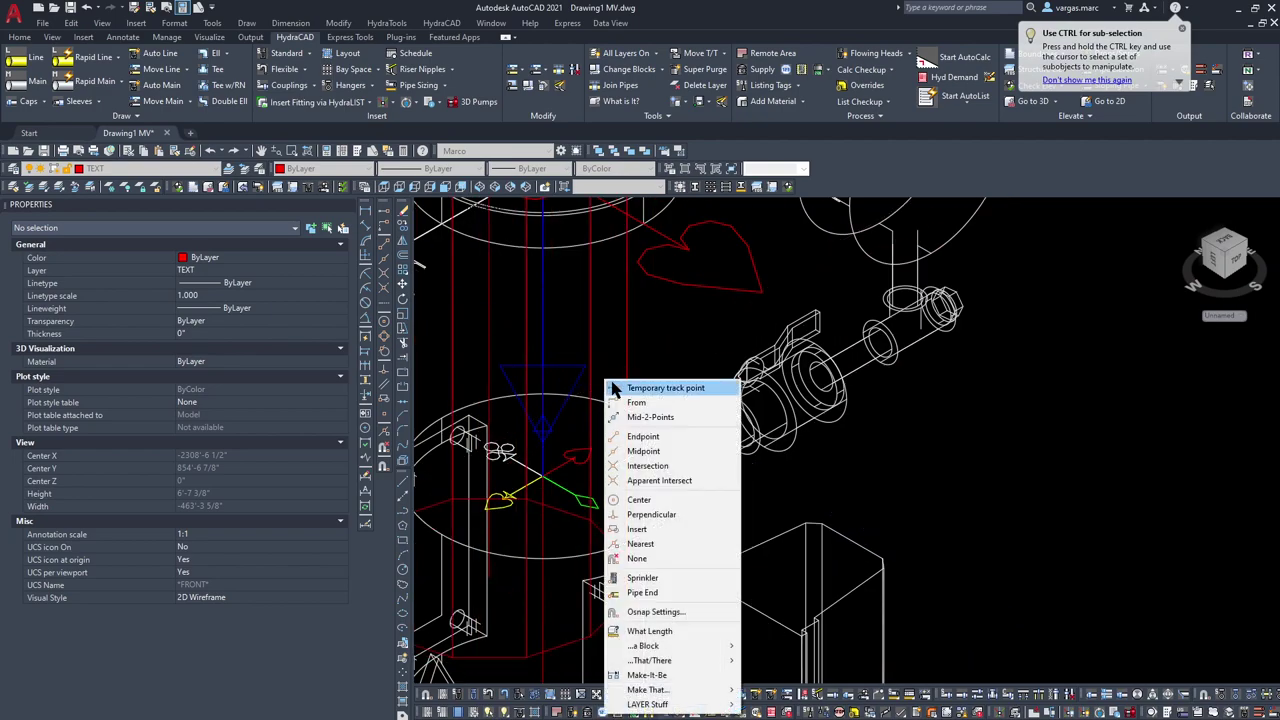
pyautogui.click(613, 390)
# Step: Stretch the upper end of the pipe above the manifold down to the center of the tee's bottom opening
pyautogui.scroll(-4, 617, 365)
pyautogui.scroll(-5, 618, 365)
pyautogui.moveTo(618, 365); pyautogui.dragTo(603, 550, button='middle')
pyautogui.click(590, 376)
pyautogui.scroll(5, 600, 574)
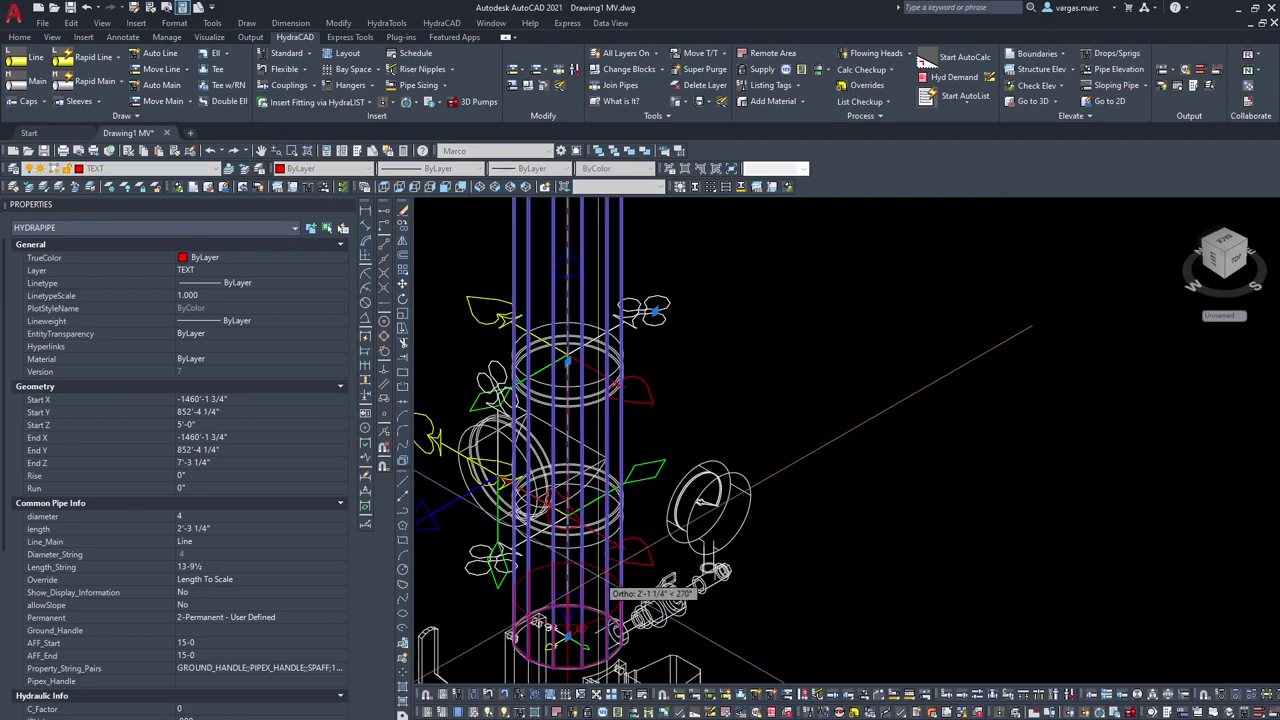
pyautogui.scroll(3, 606, 587)
pyautogui.keyDown('shift'); pyautogui.rightClick(588, 542); pyautogui.keyUp('shift')
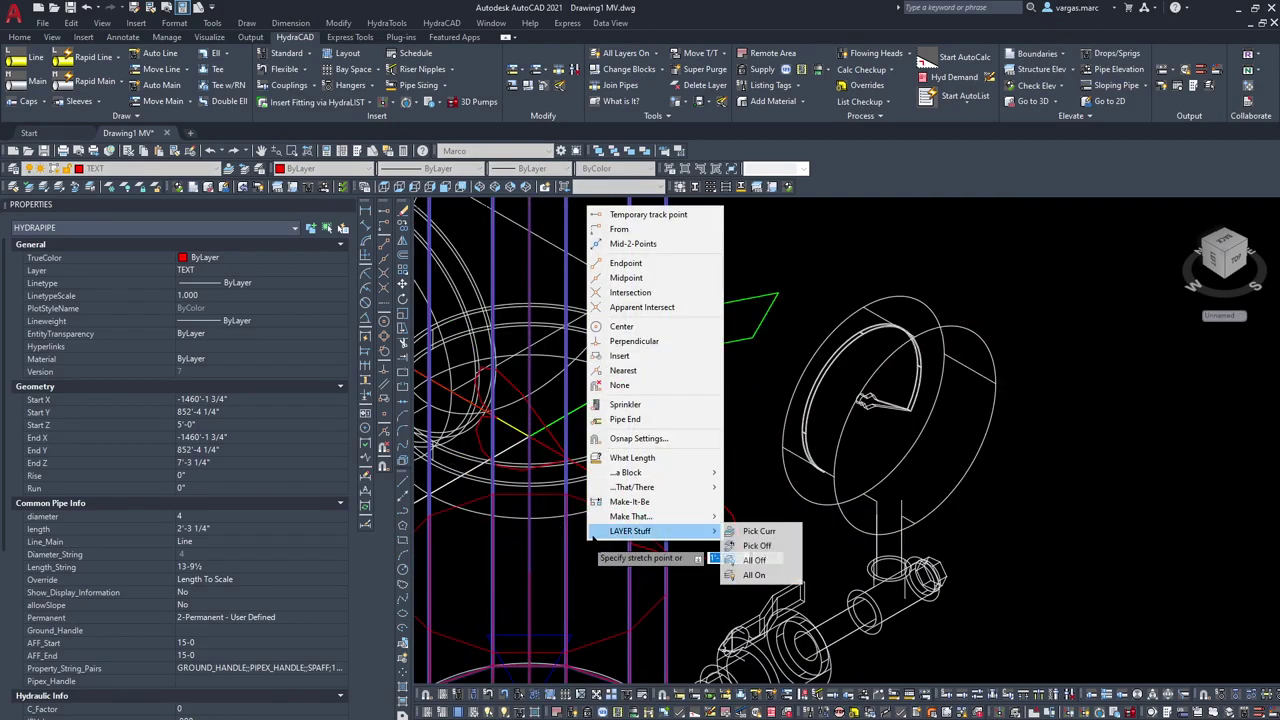
pyautogui.press('Escape')
pyautogui.click(592, 500)
pyautogui.scroll(-5, 650, 490)
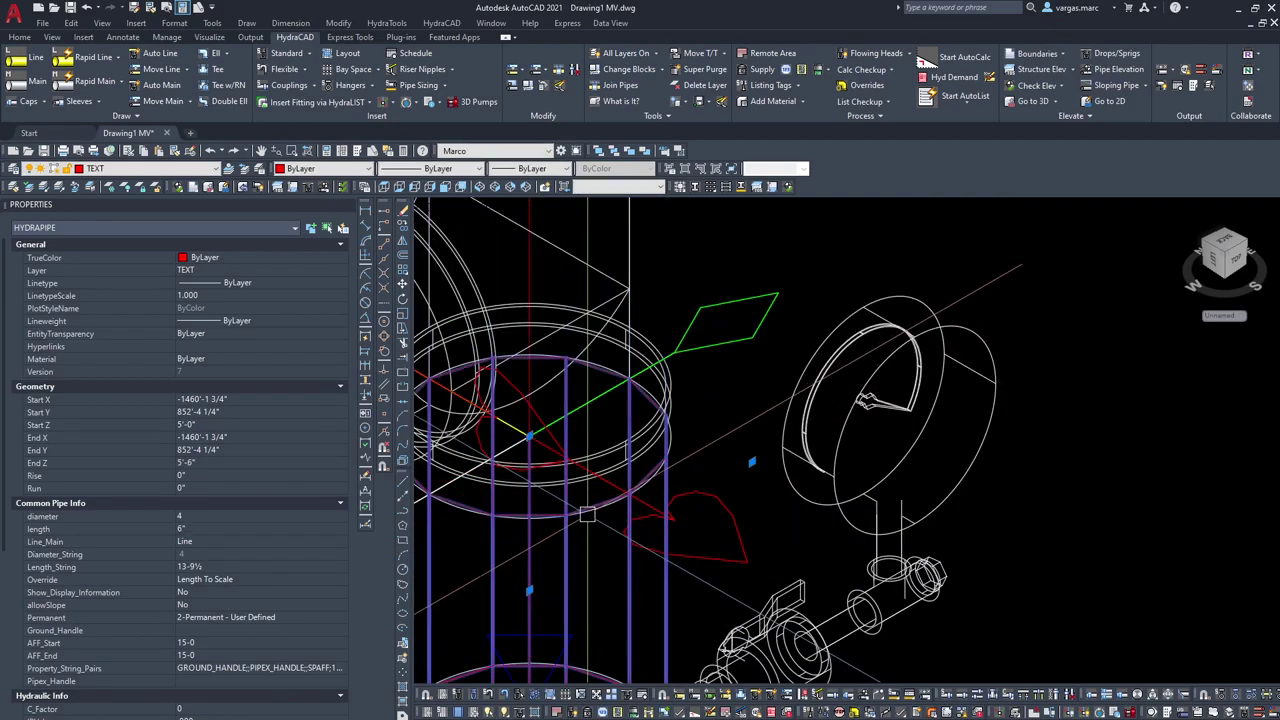
pyautogui.press('Escape')
pyautogui.scroll(-3, 645, 453)
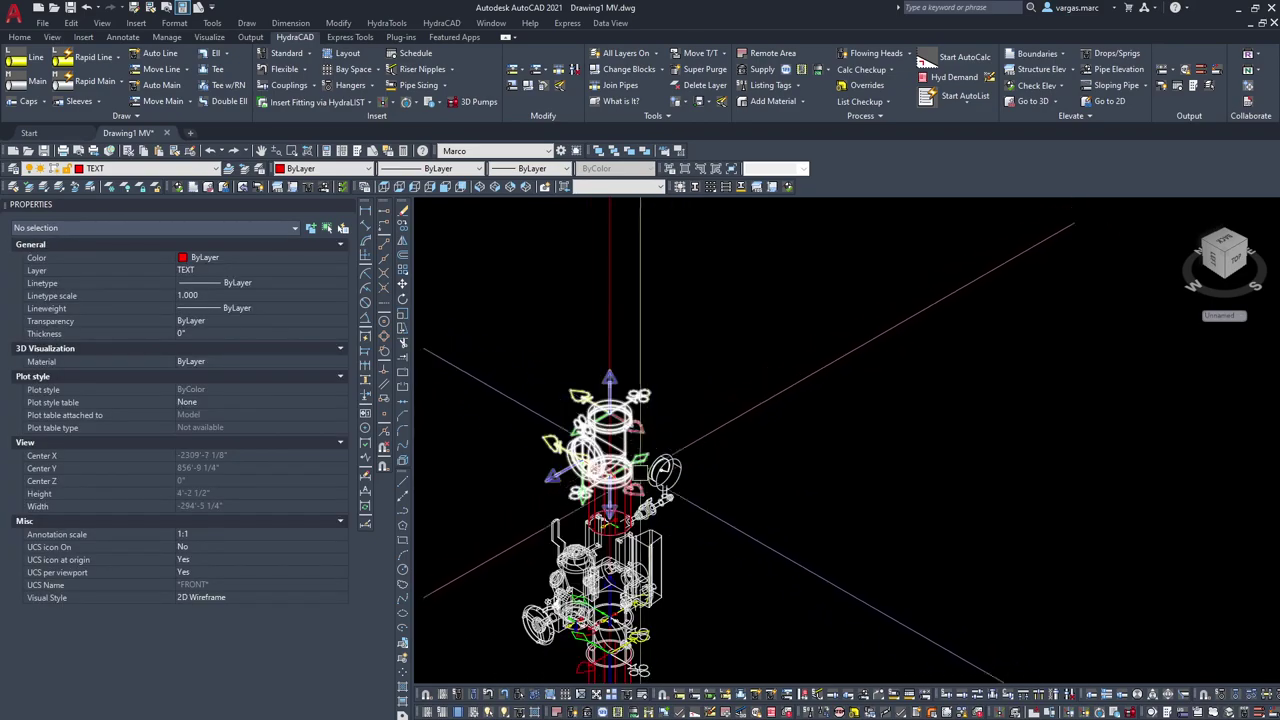
# Step: Copy the short 4" pipe between the manifold and the tee straight up into the gap above the tee
pyautogui.click(618, 501)
pyautogui.click(403, 226)
pyautogui.click(758, 540)
pyautogui.press('Escape')
# Step: Stretch the lower end of the copied pipe down to the center of the tee's top opening
pyautogui.click(611, 348)
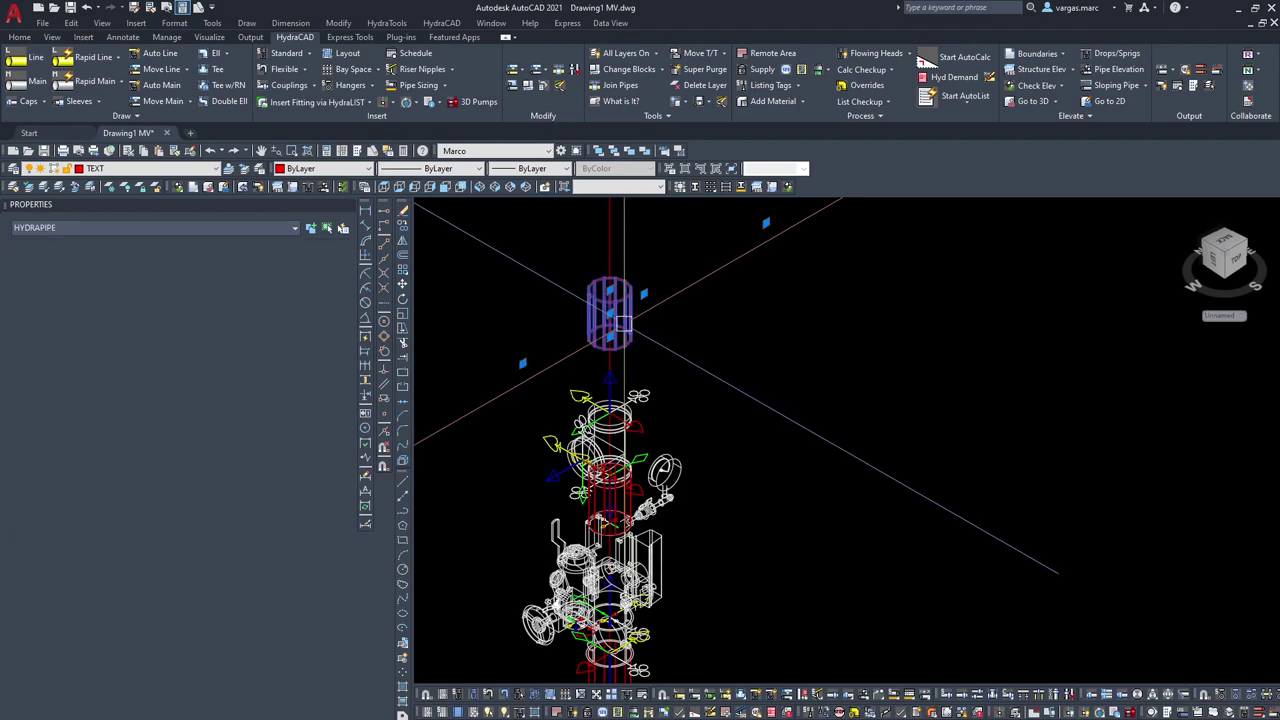
pyautogui.scroll(3, 605, 335)
pyautogui.keyDown('shift'); pyautogui.rightClick(613, 410); pyautogui.keyUp('shift')
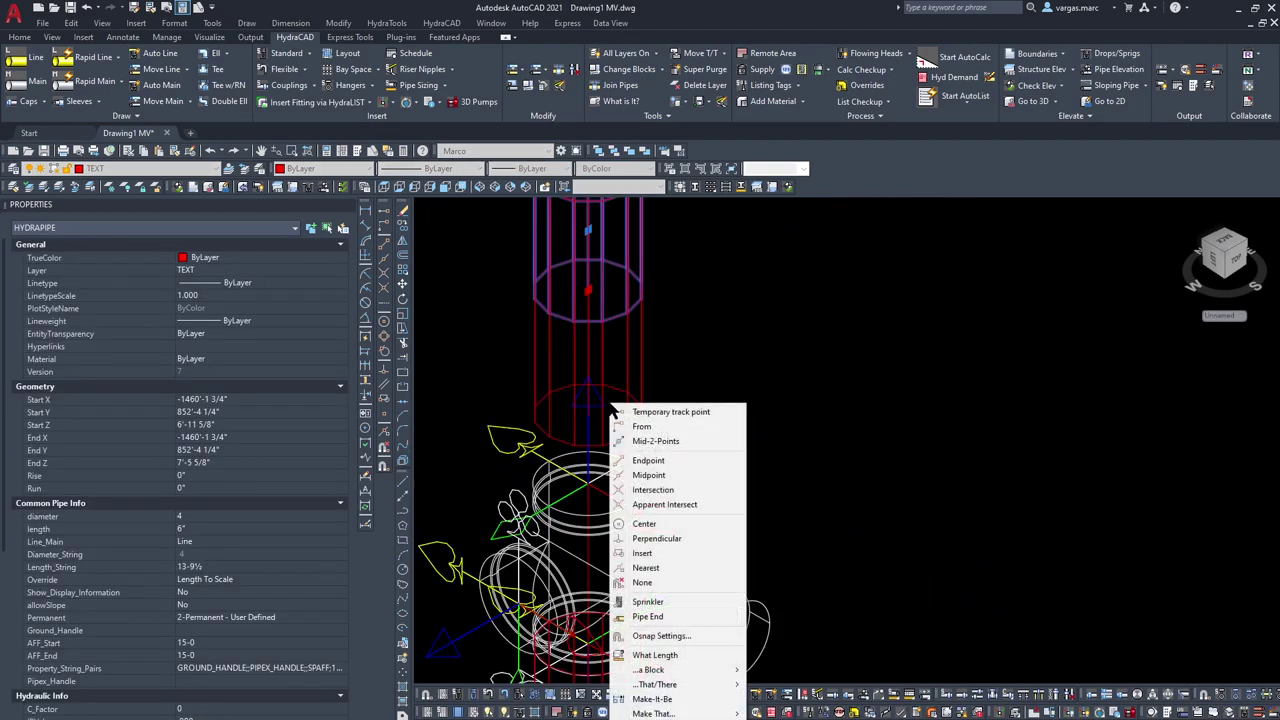
pyautogui.click(605, 417)
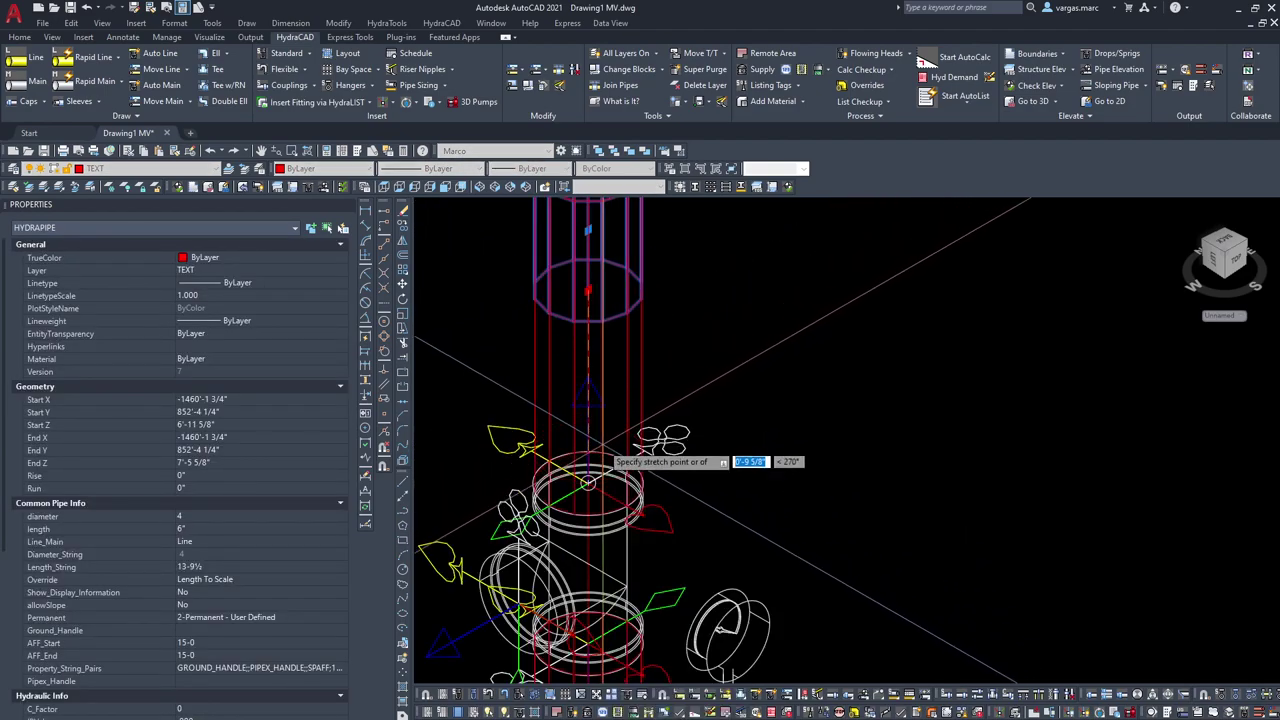
pyautogui.click(588, 482)
pyautogui.scroll(-3, 588, 460)
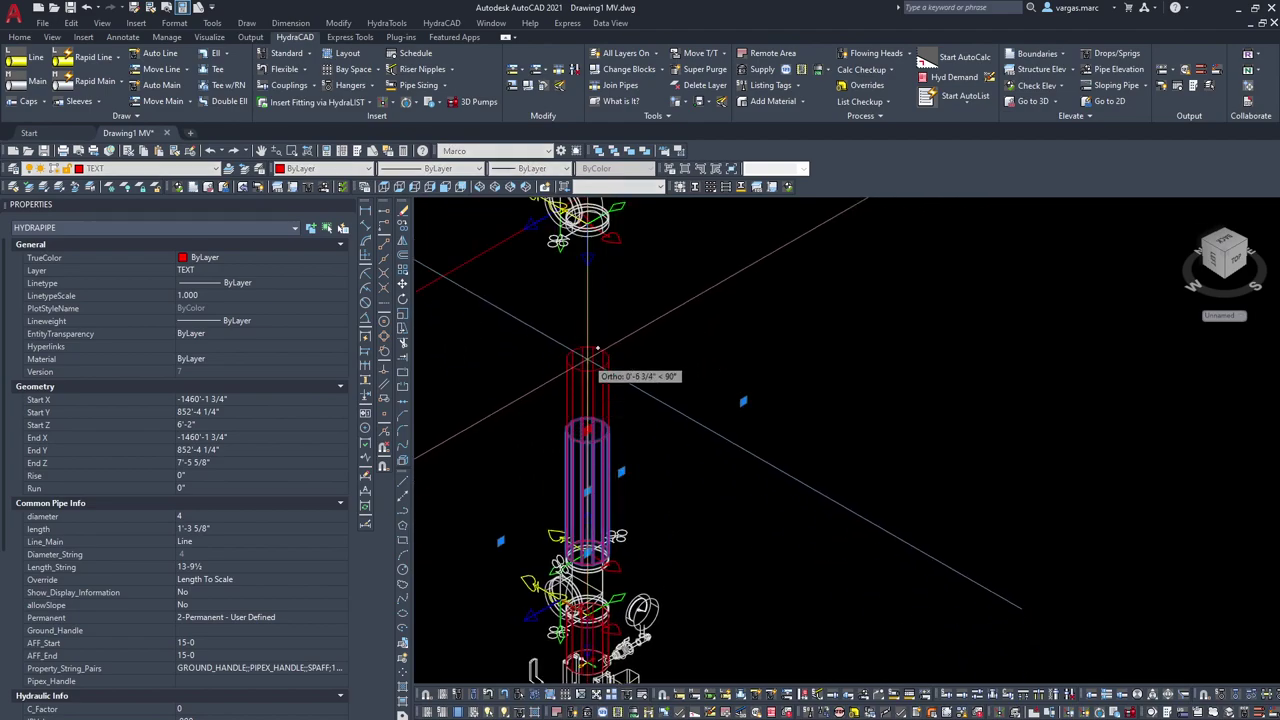
# Step: Stretch the upper end of the pipe above the tee to the center of the upper elbow's bottom opening
pyautogui.scroll(4, 595, 362)
pyautogui.keyDown('shift'); pyautogui.rightClick(603, 347); pyautogui.keyUp('shift')
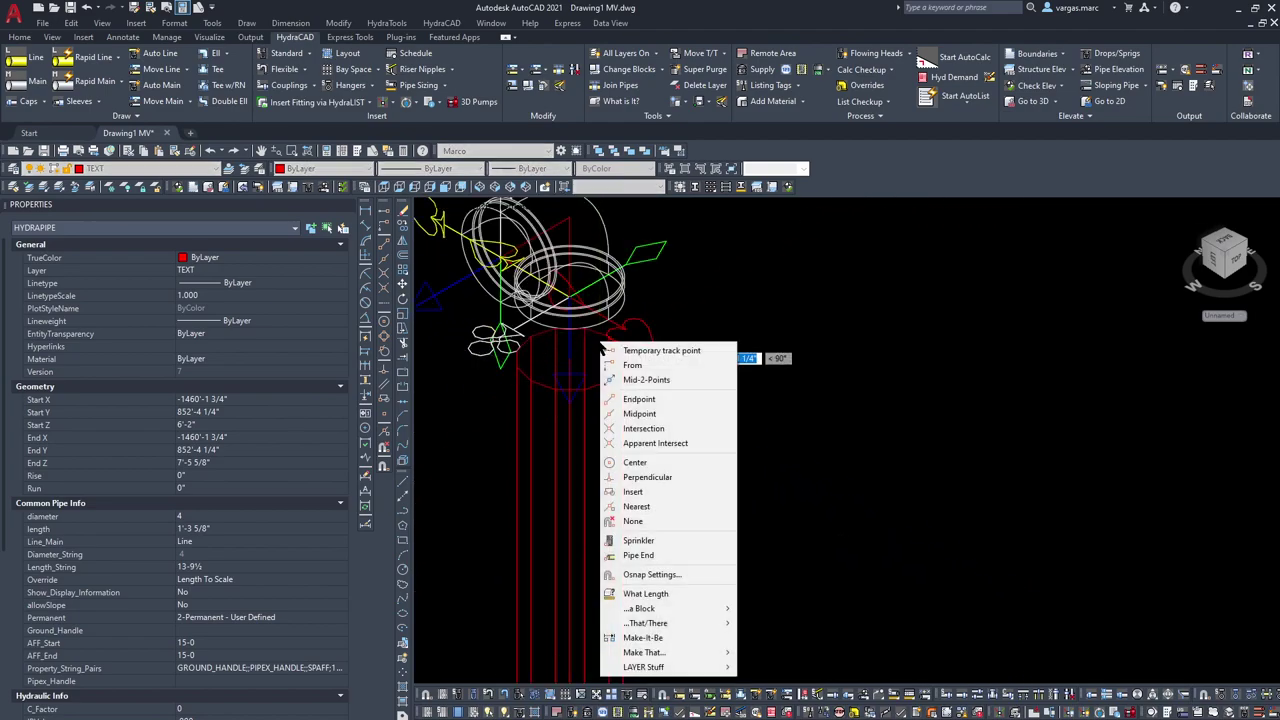
pyautogui.press('c')
pyautogui.click(583, 329)
pyautogui.scroll(-3, 588, 345)
pyautogui.scroll(5, 583, 335)
pyautogui.scroll(-5, 583, 333)
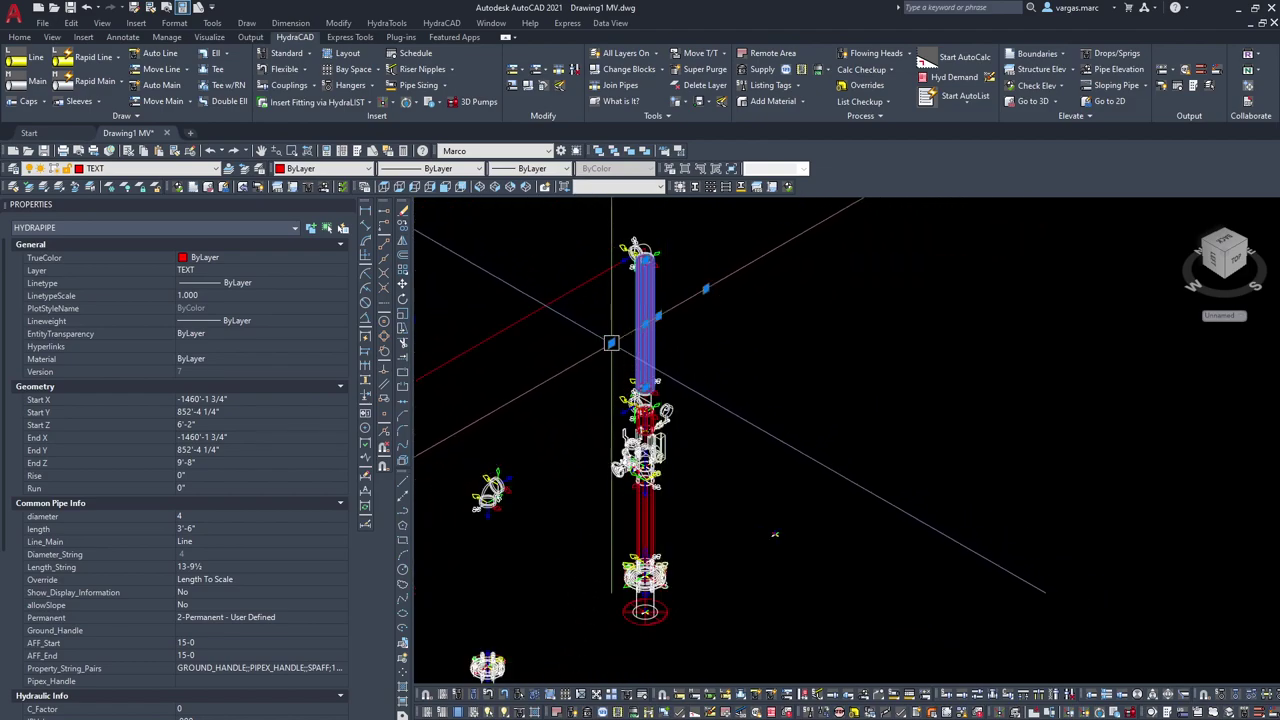
pyautogui.press('Escape')
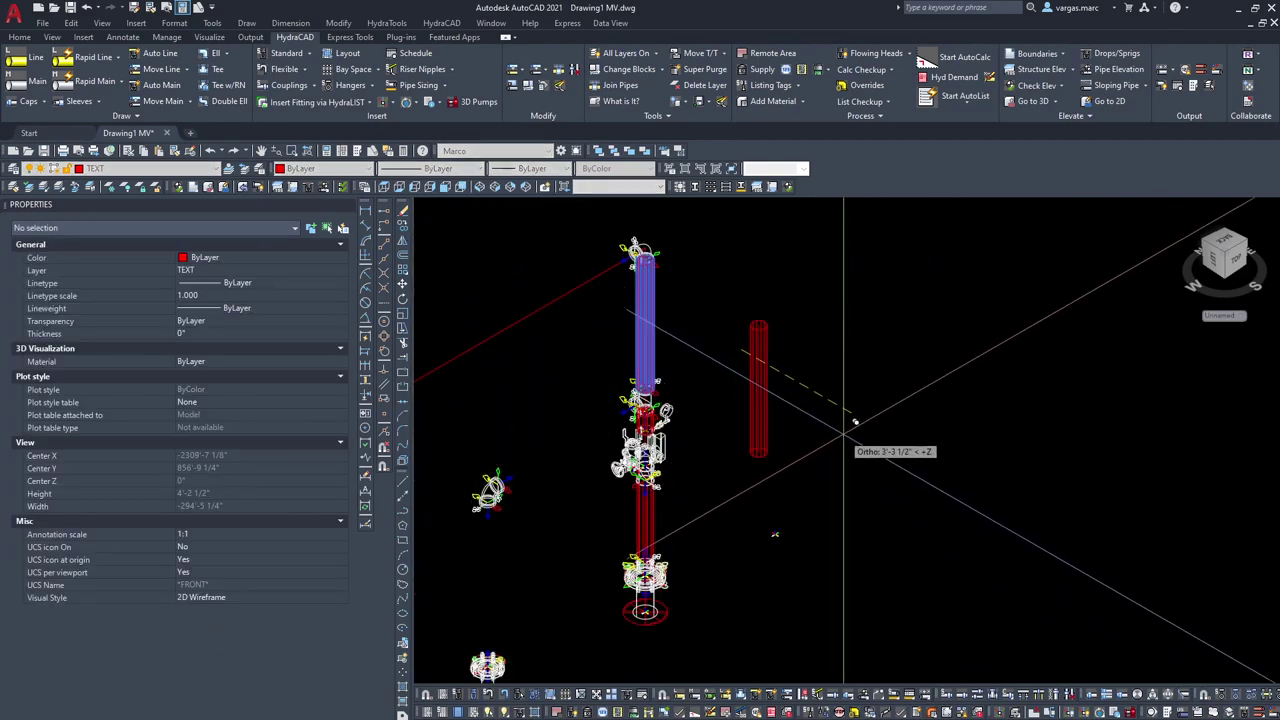
# Step: Copy the upper vertical pipe about 4'-4" beside the riser and stretch its upper end to the center of the detached elbow's side opening
pyautogui.click(753, 405)
pyautogui.click(781, 362)
pyautogui.click(783, 342)
pyautogui.click(781, 340)
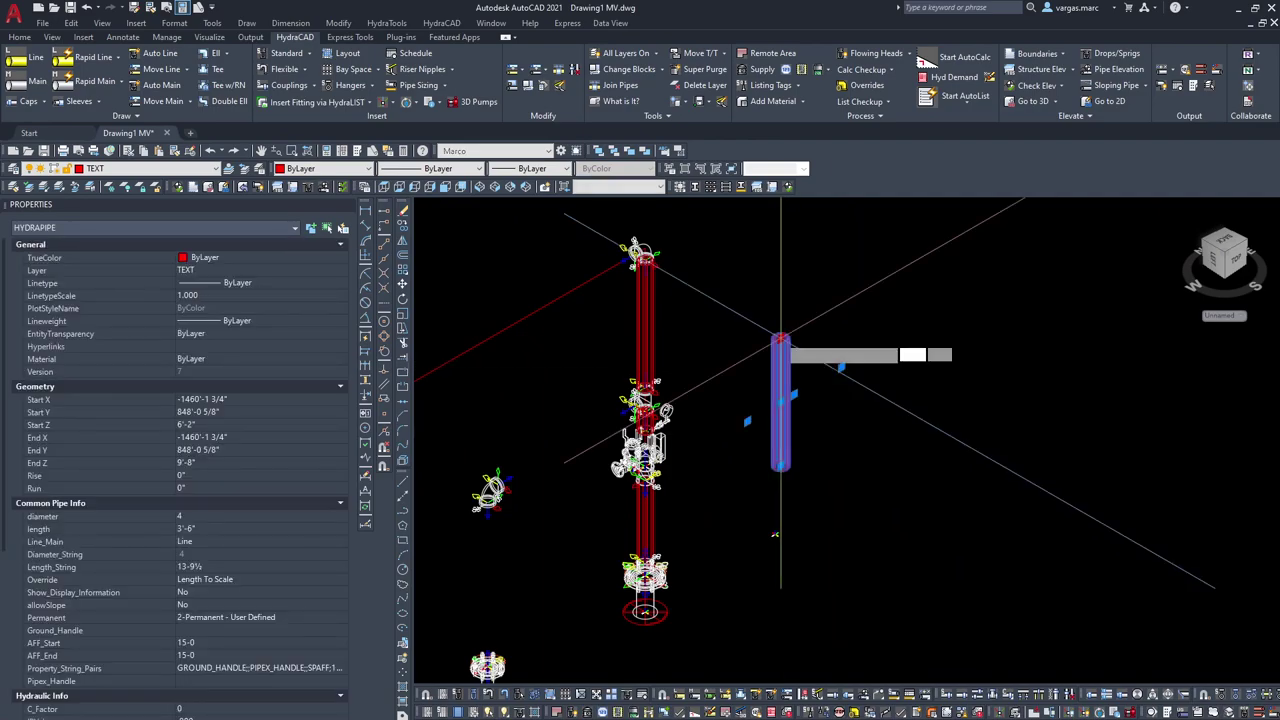
pyautogui.scroll(6, 485, 512)
pyautogui.keyDown('shift'); pyautogui.rightClick(616, 372); pyautogui.keyUp('shift')
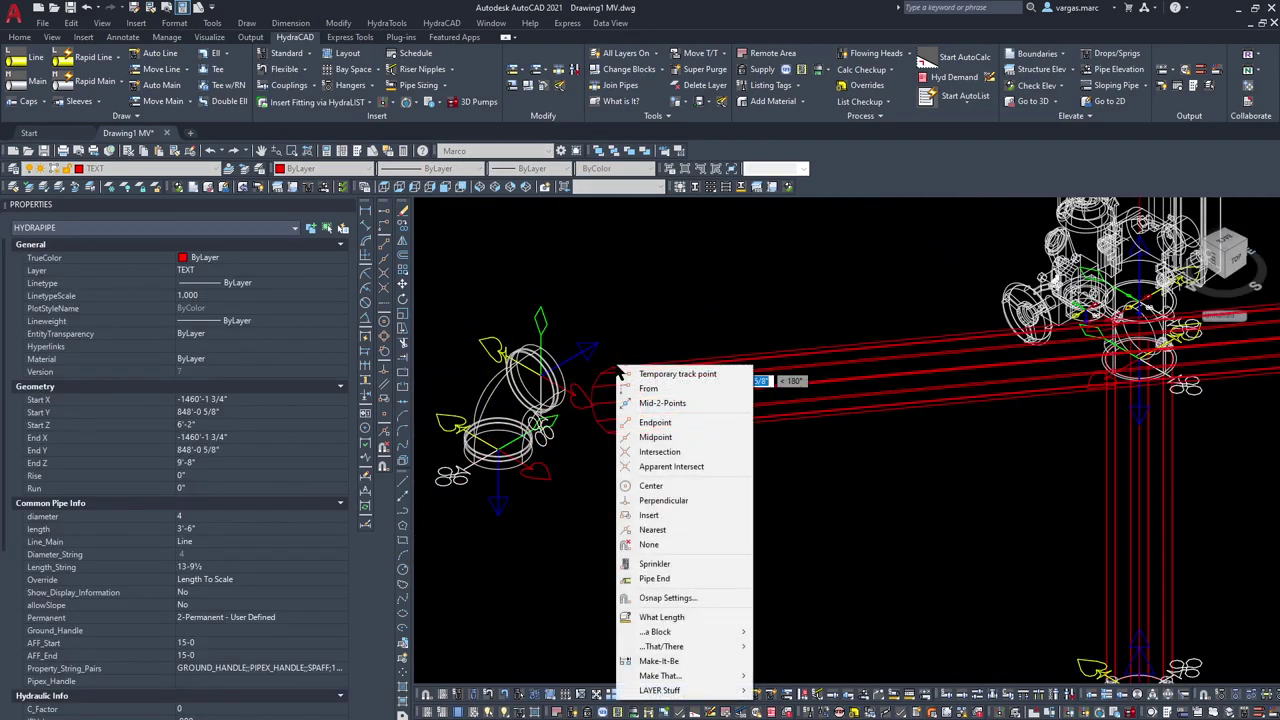
pyautogui.press('c')
pyautogui.click(567, 353)
# Step: Stretch the other end of the slanted pipe to the center of the tee's branch opening
pyautogui.scroll(-3, 686, 391)
pyautogui.moveTo(686, 391); pyautogui.dragTo(466, 495, button='middle')
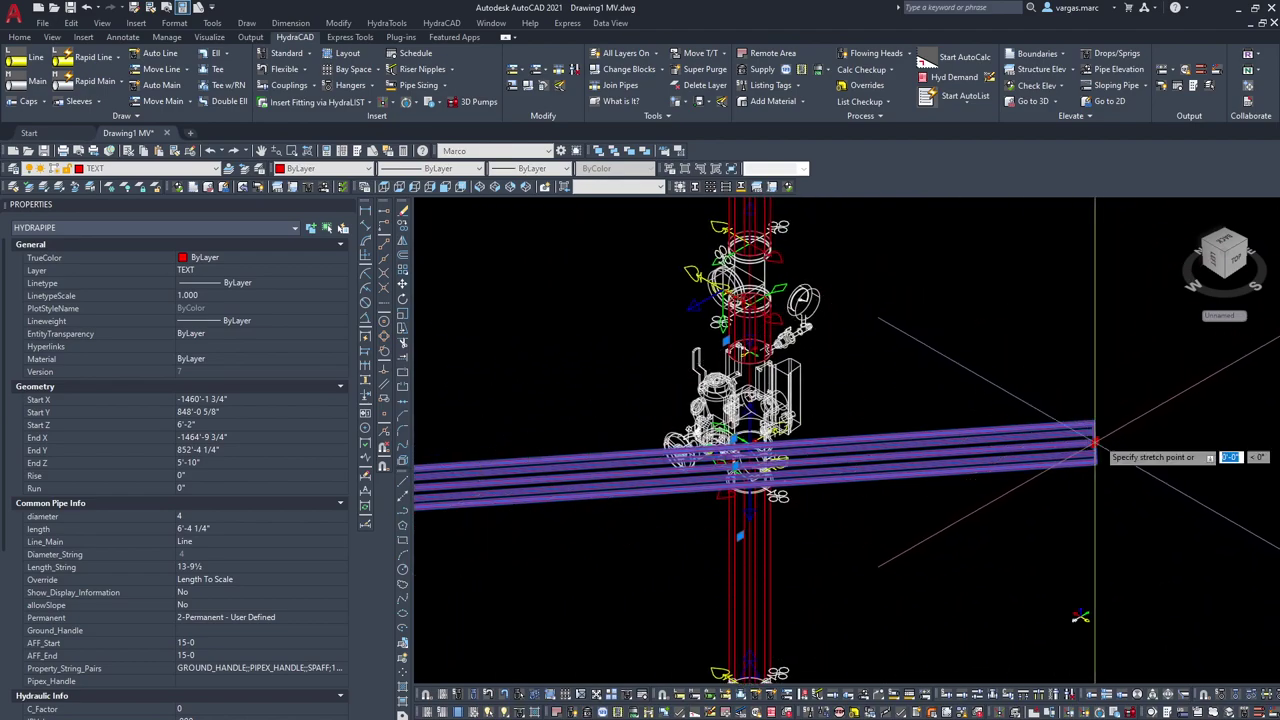
pyautogui.keyDown('shift'); pyautogui.moveTo(1095, 440); pyautogui.dragTo(771, 345, button='middle'); pyautogui.keyUp('shift')
pyautogui.scroll(5, 740, 325)
pyautogui.keyDown('shift'); pyautogui.rightClick(705, 310); pyautogui.keyUp('shift')
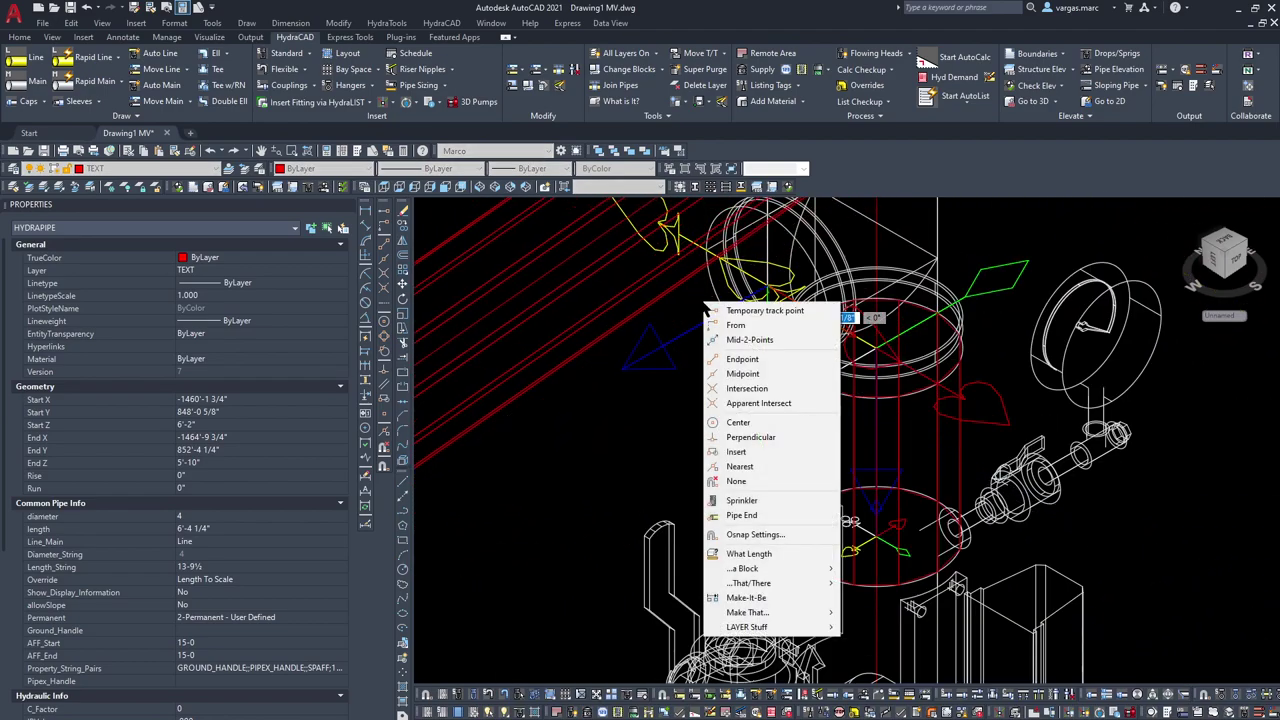
pyautogui.press('c')
pyautogui.click(704, 302)
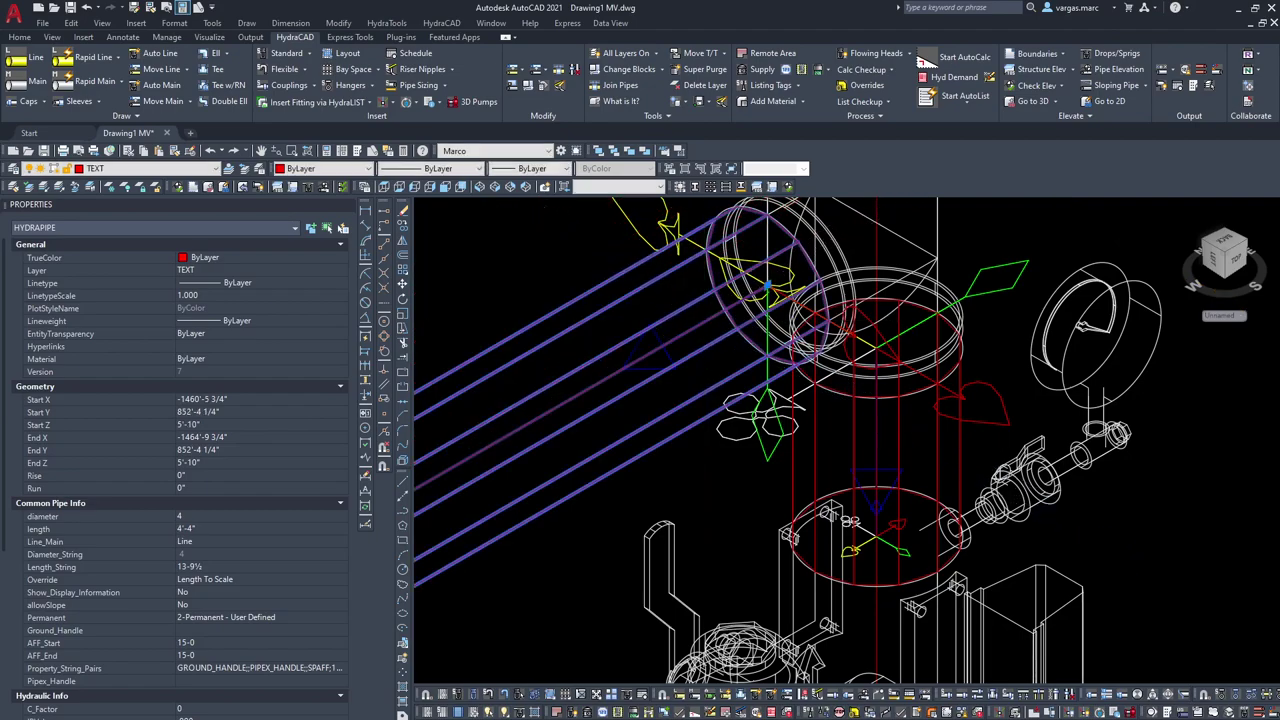
pyautogui.scroll(-6, 684, 355)
pyautogui.press('Escape')
pyautogui.scroll(3, 660, 395)
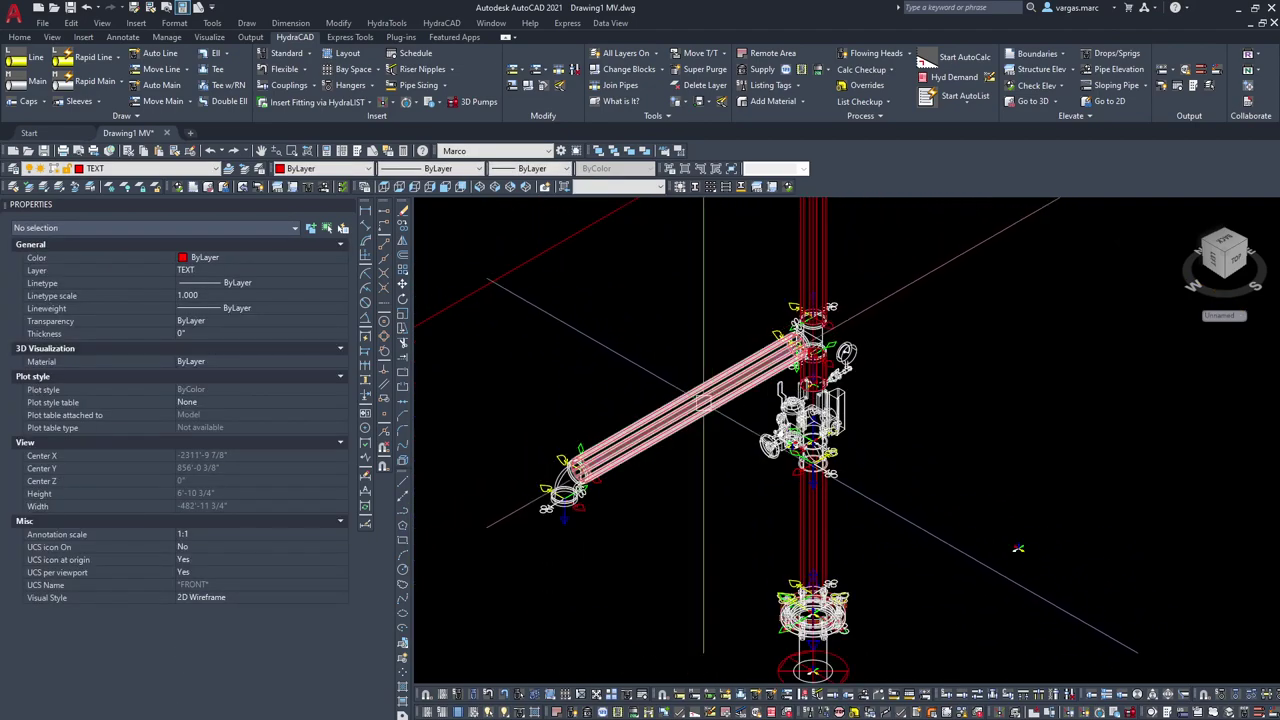
# Step: Move the pipe between the detached elbow and the tee about 1'-5" sideways into empty space
pyautogui.click(688, 400)
pyautogui.write('m')
pyautogui.press('space')
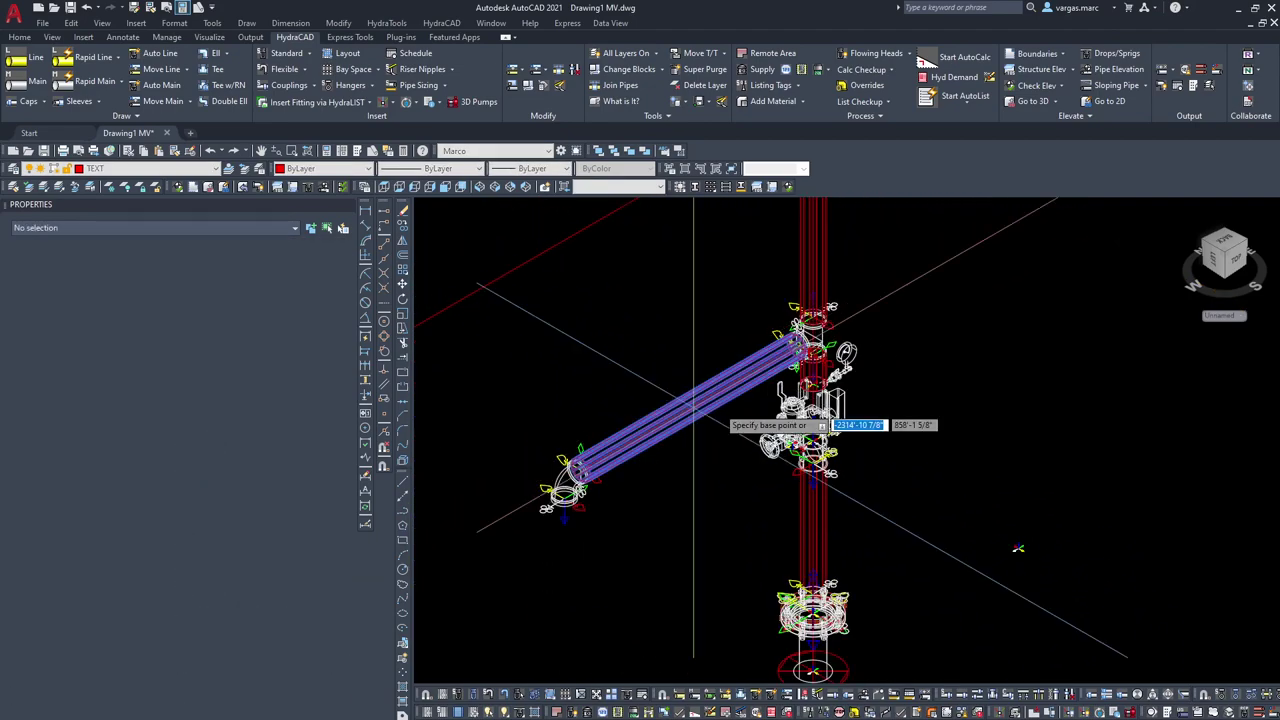
pyautogui.click(937, 438)
pyautogui.click(865, 427)
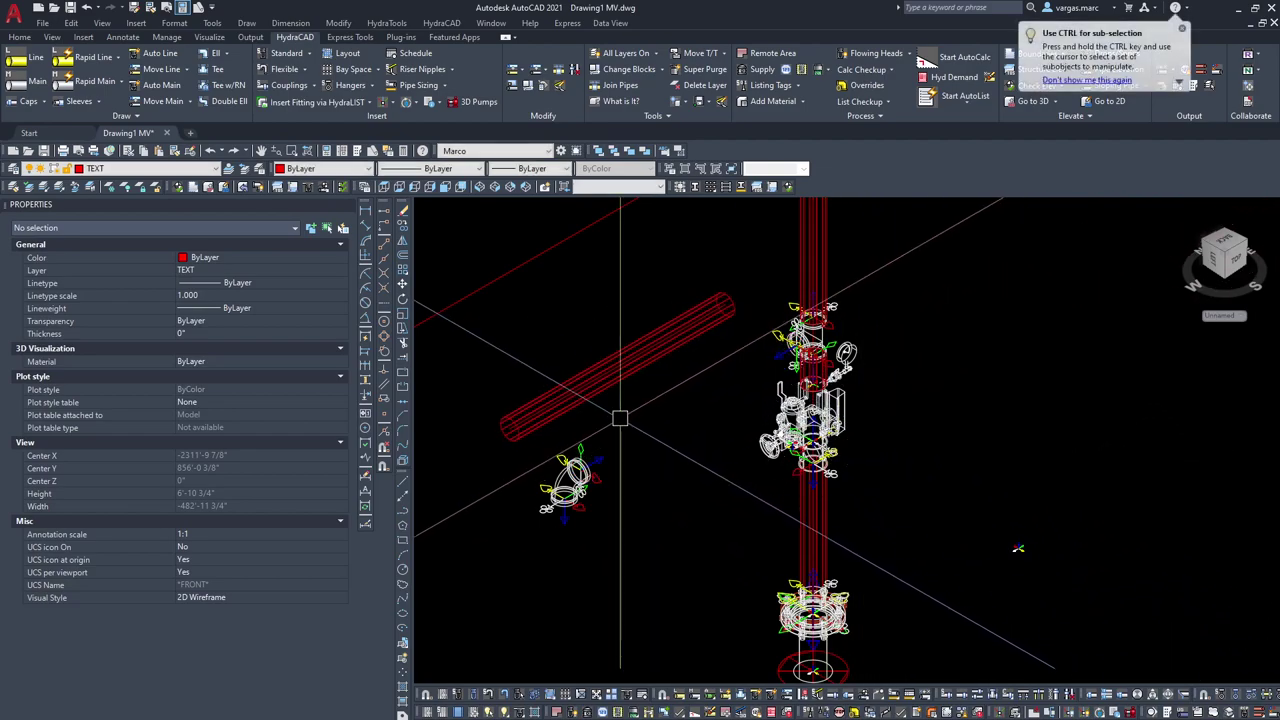
pyautogui.click(590, 320)
# Step: Insert a 4" pipe grooved at both ends from the detached elbow, taking its length from the elbow and tee-branch ski poles
pyautogui.click(308, 106)
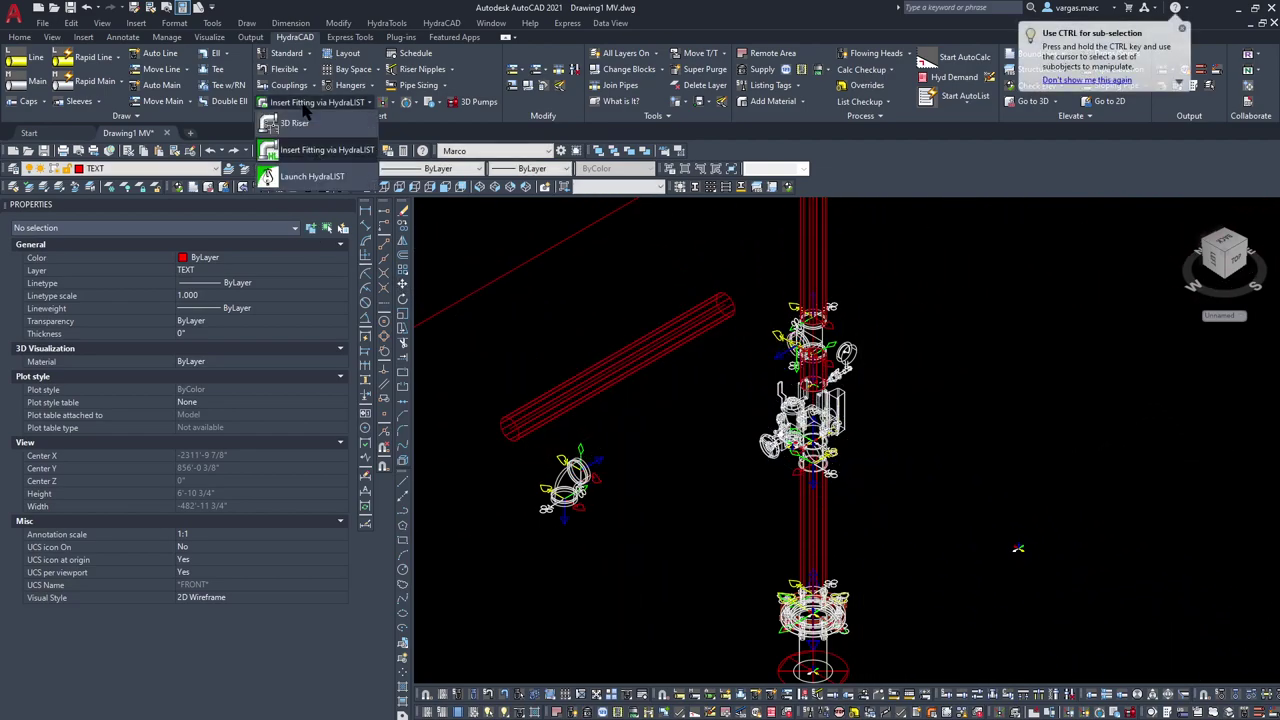
pyautogui.click(293, 154)
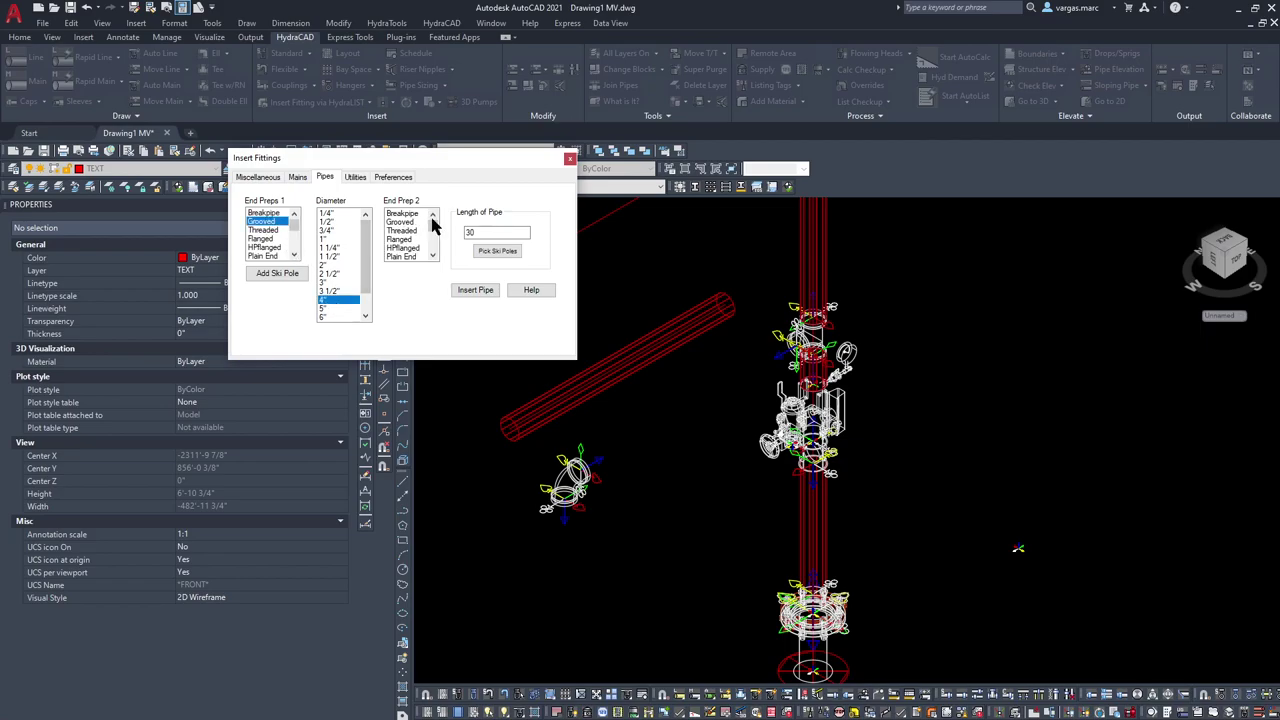
pyautogui.click(478, 248)
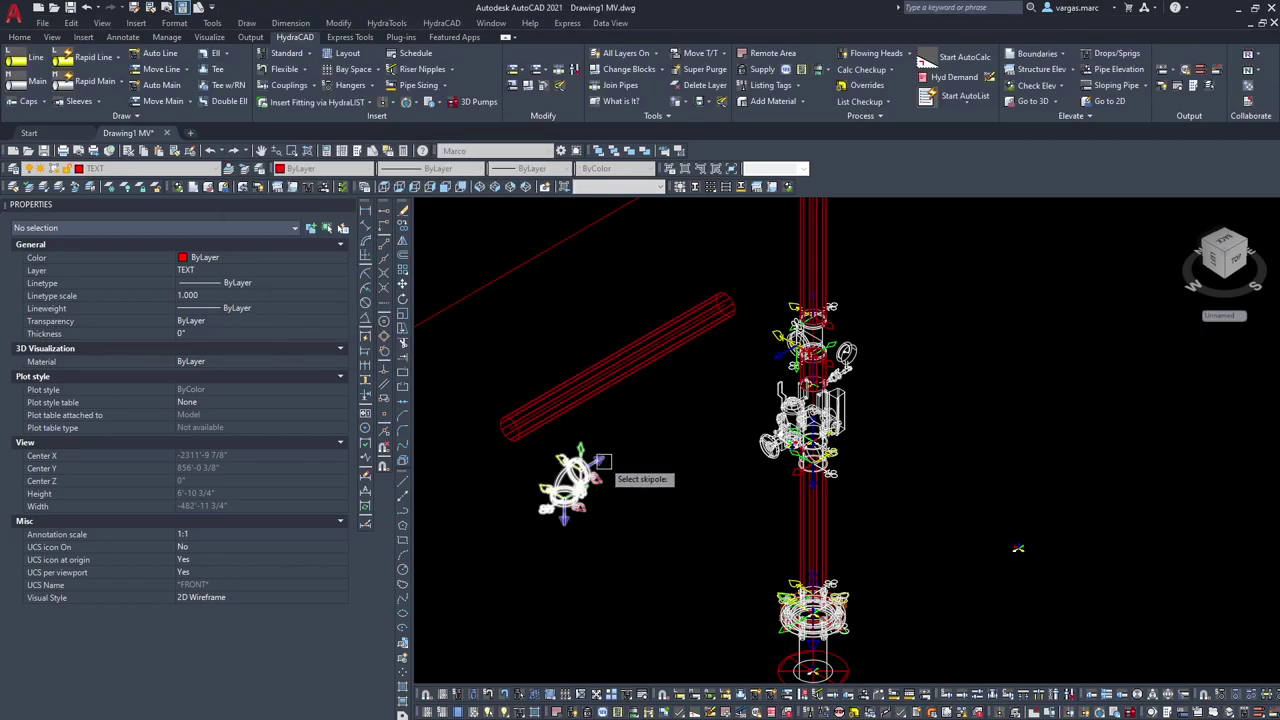
pyautogui.click(772, 365)
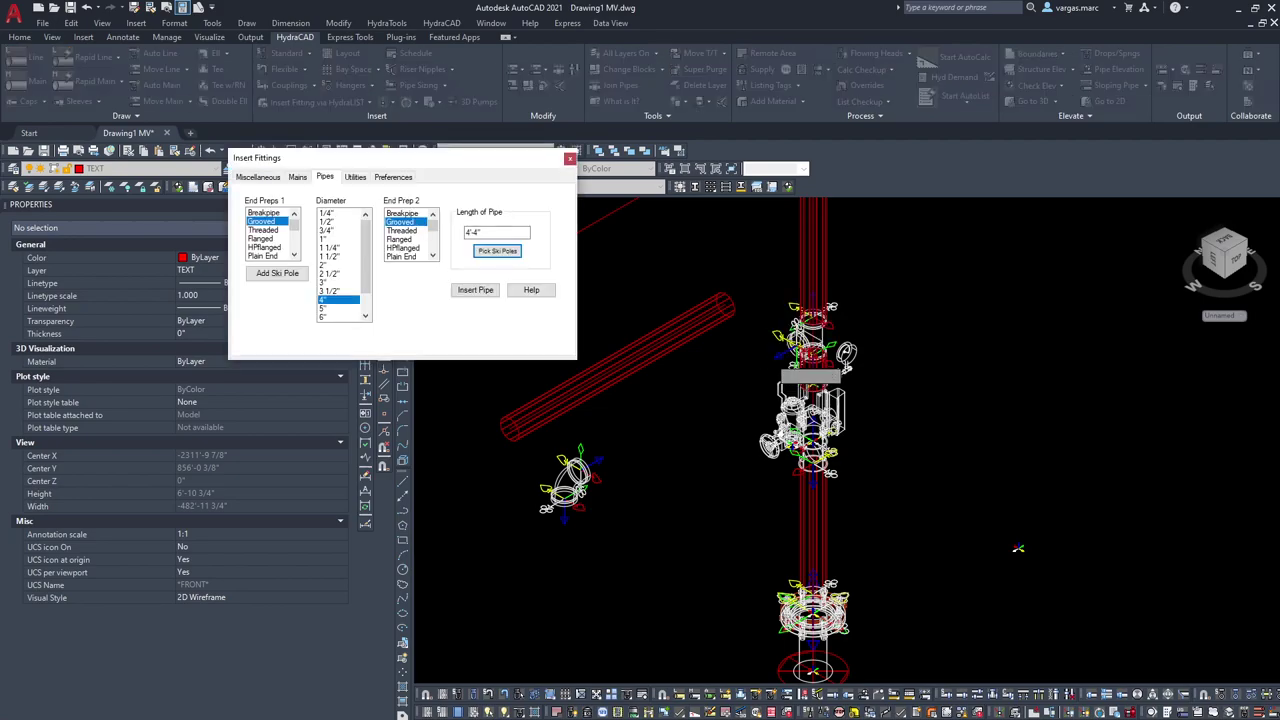
pyautogui.click(476, 290)
pyautogui.click(592, 468)
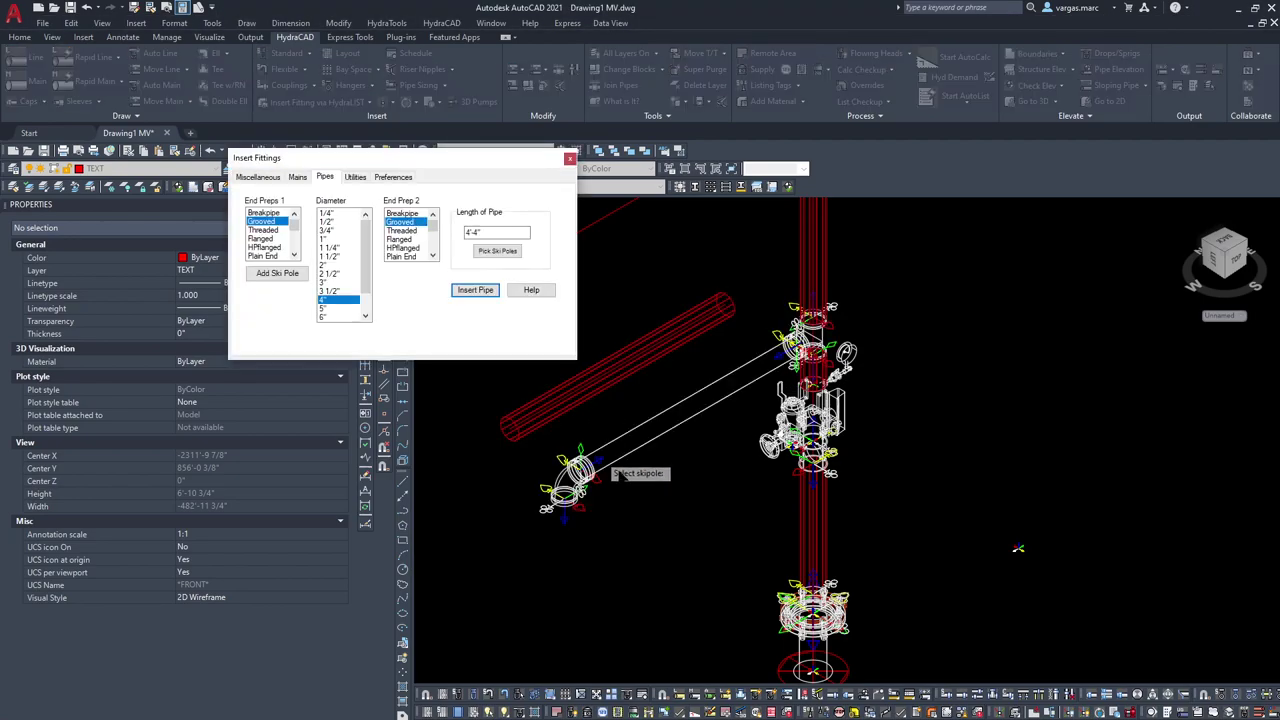
pyautogui.click(571, 160)
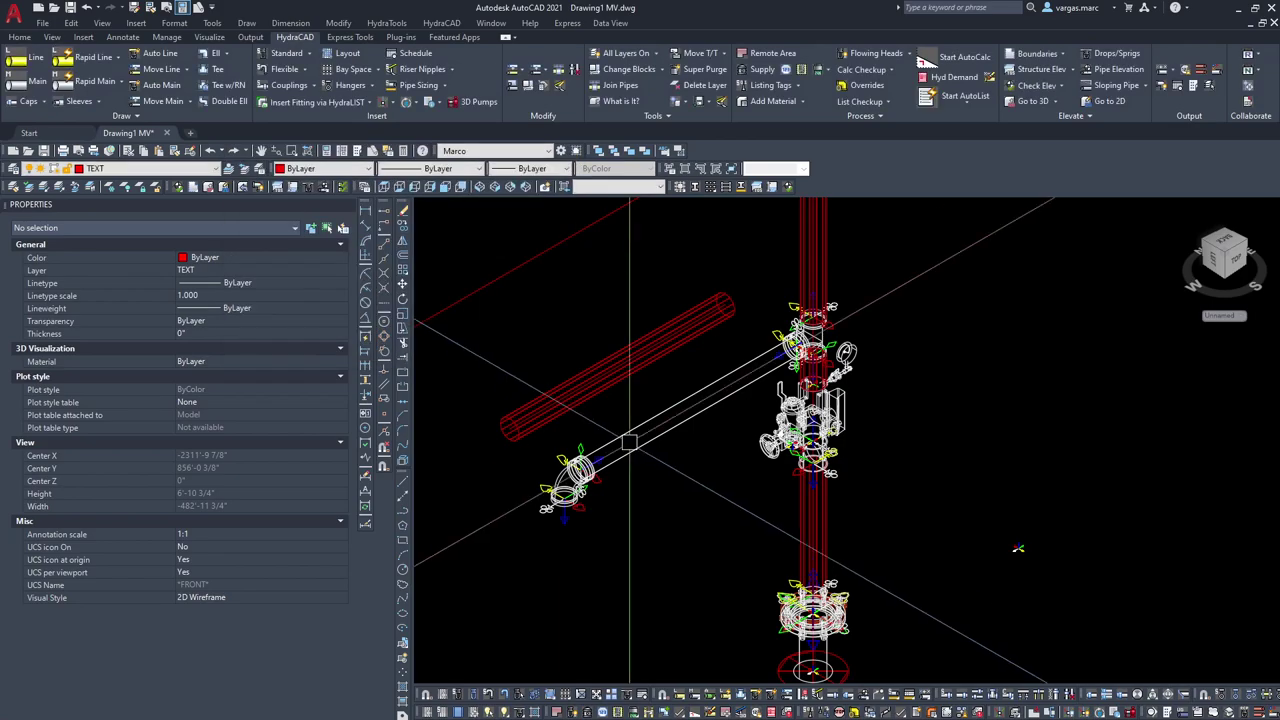
# Step: Move the inserted solid pipe away from the elbow and tee into the empty space on the riser's opposite side
pyautogui.click(688, 428)
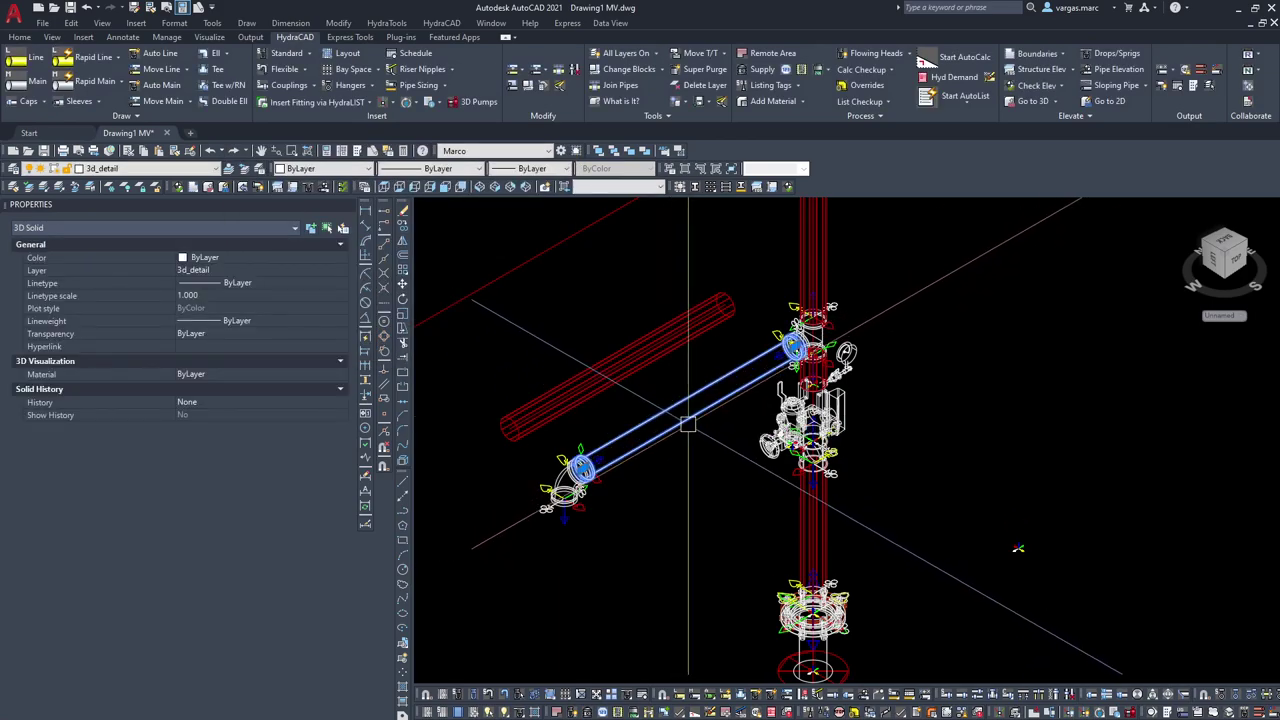
pyautogui.write('m')
pyautogui.press('Return')
pyautogui.click(688, 428)
pyautogui.click(925, 563)
pyautogui.click(960, 537)
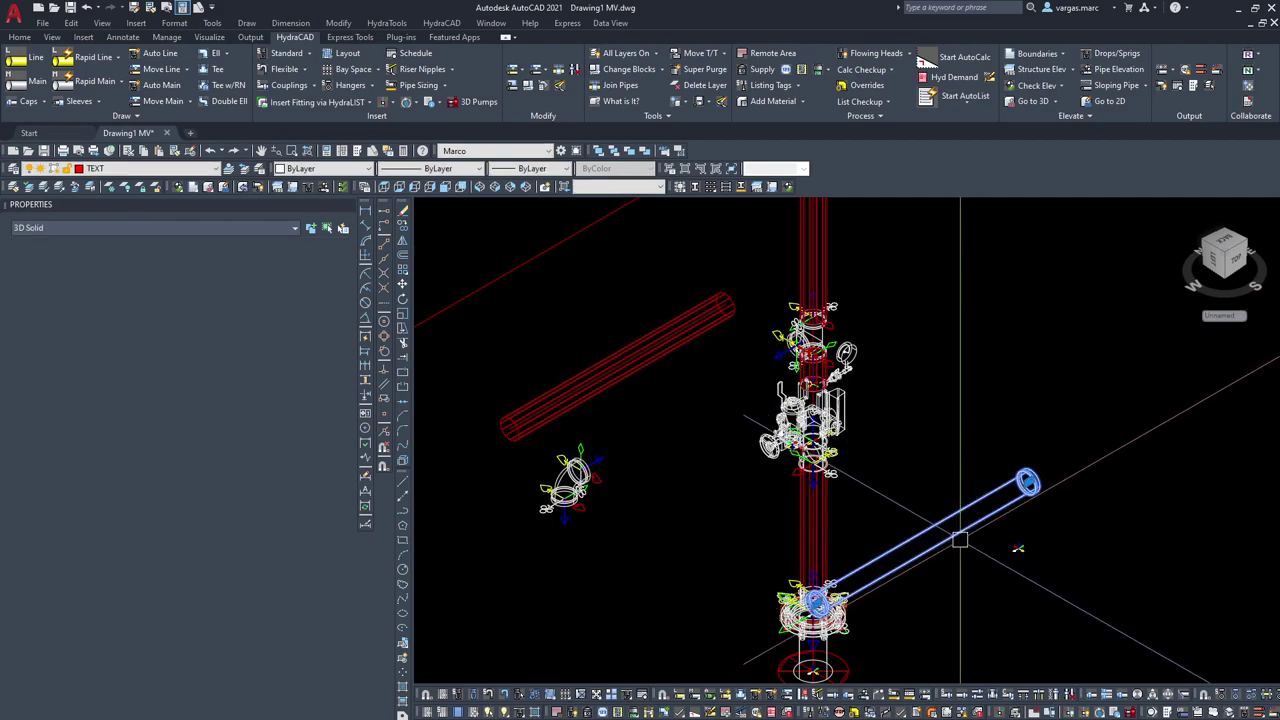
pyautogui.click(1136, 422)
pyautogui.click(922, 543)
pyautogui.click(1009, 490)
pyautogui.press('Escape')
# Step: Try to move the detached lower flange assembly 12" horizontally
pyautogui.scroll(-2, 890, 519)
pyautogui.moveTo(805, 521); pyautogui.dragTo(693, 405, button='middle')
pyautogui.click(479, 472)
pyautogui.click(611, 590)
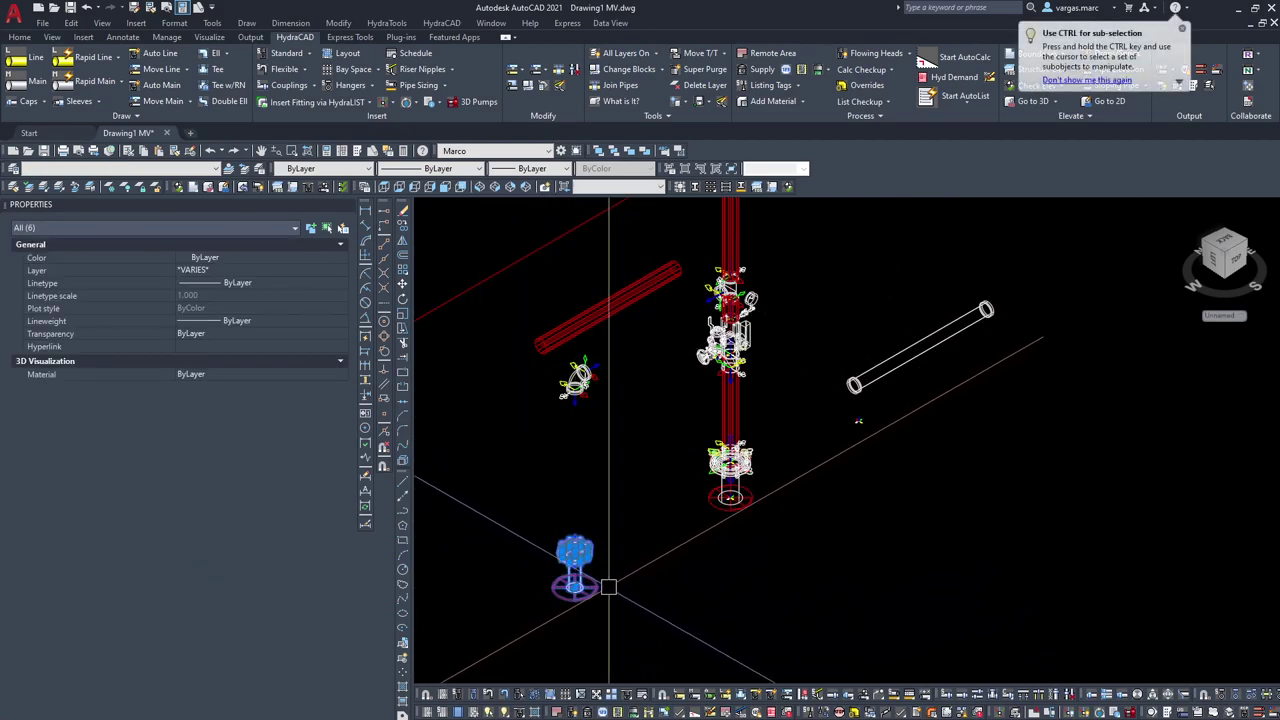
pyautogui.click(588, 607)
pyautogui.write('12')
pyautogui.press('Return')
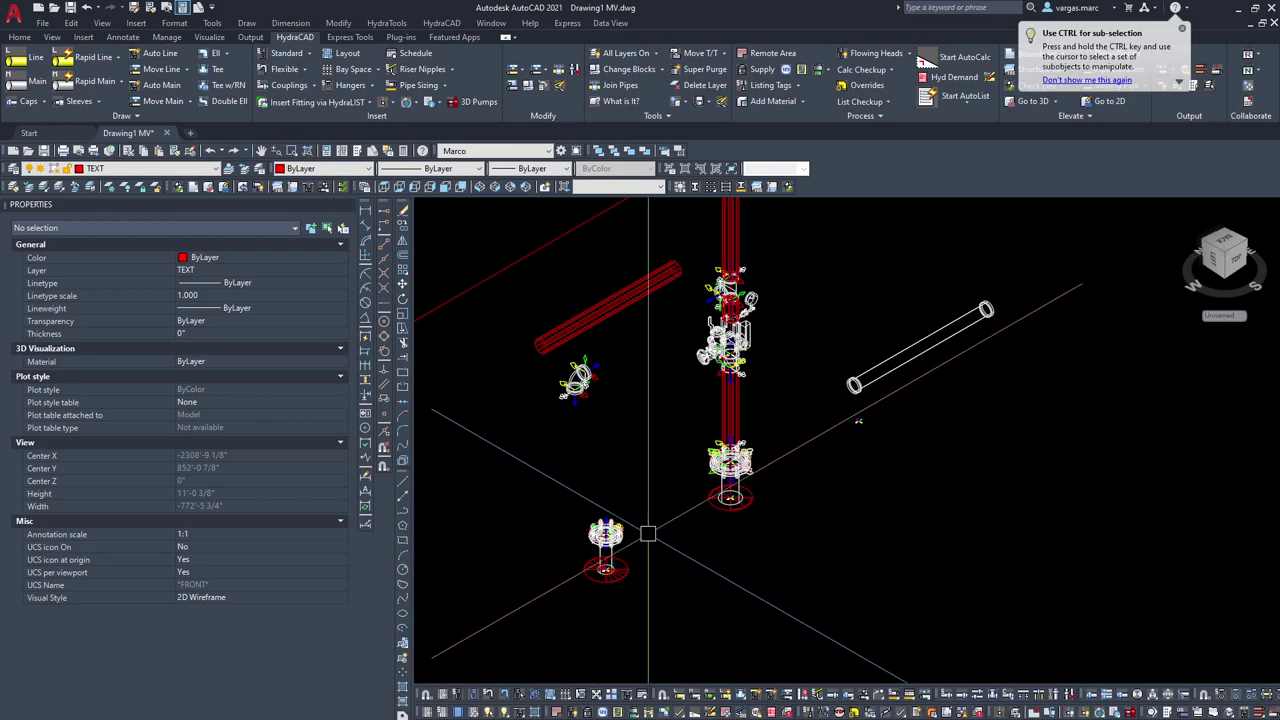
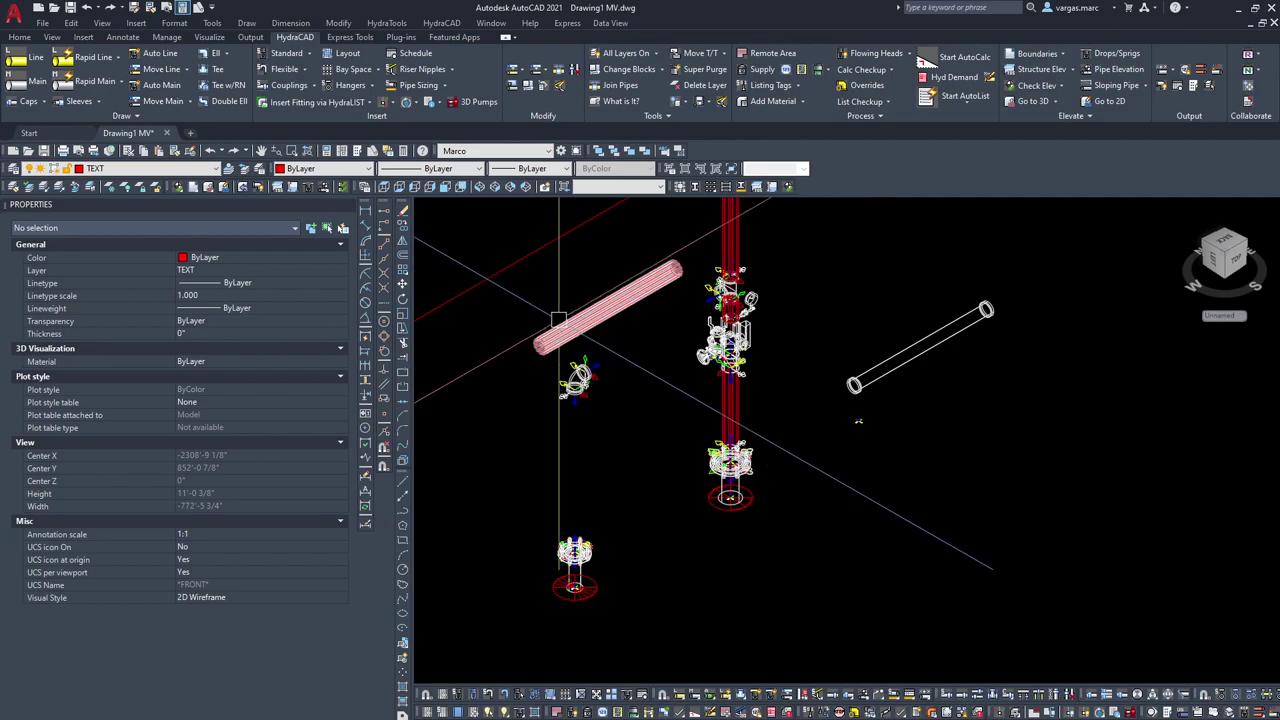
# Step: Shorten the loose horizontal red pipe by stretching its end nearest the detached elbow inward by 12"
pyautogui.click(550, 340)
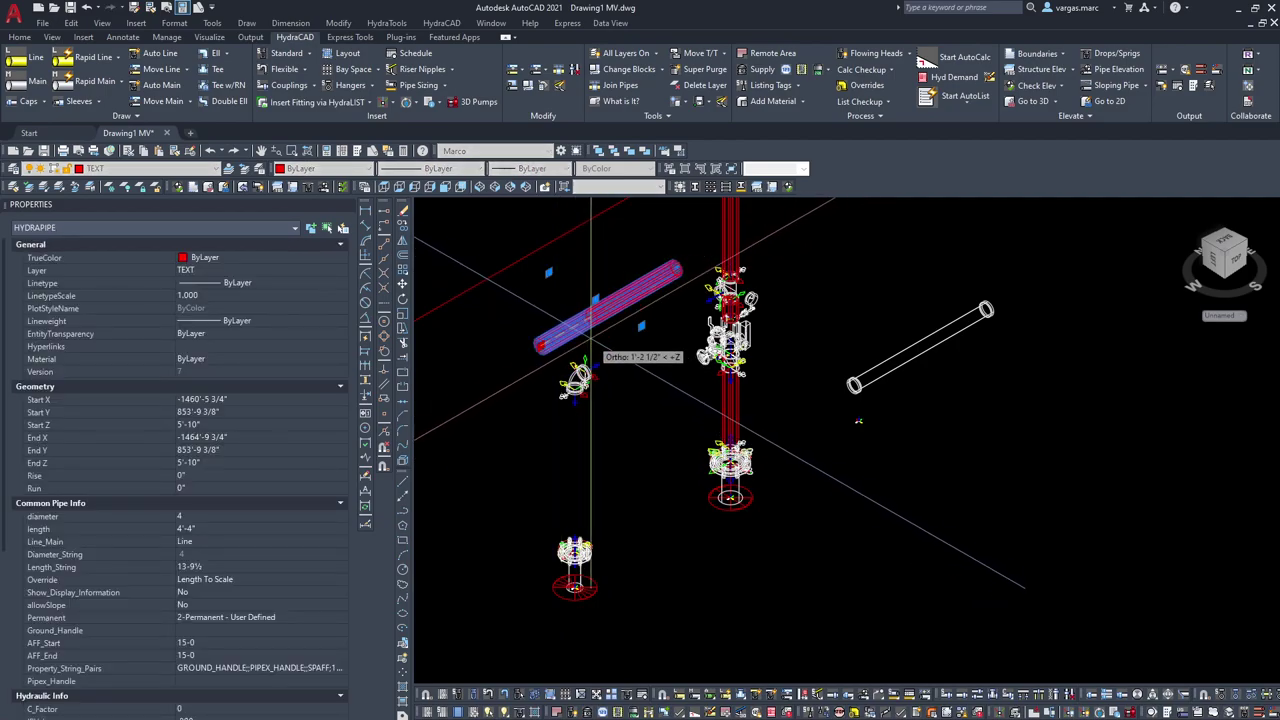
pyautogui.scroll(4, 570, 345)
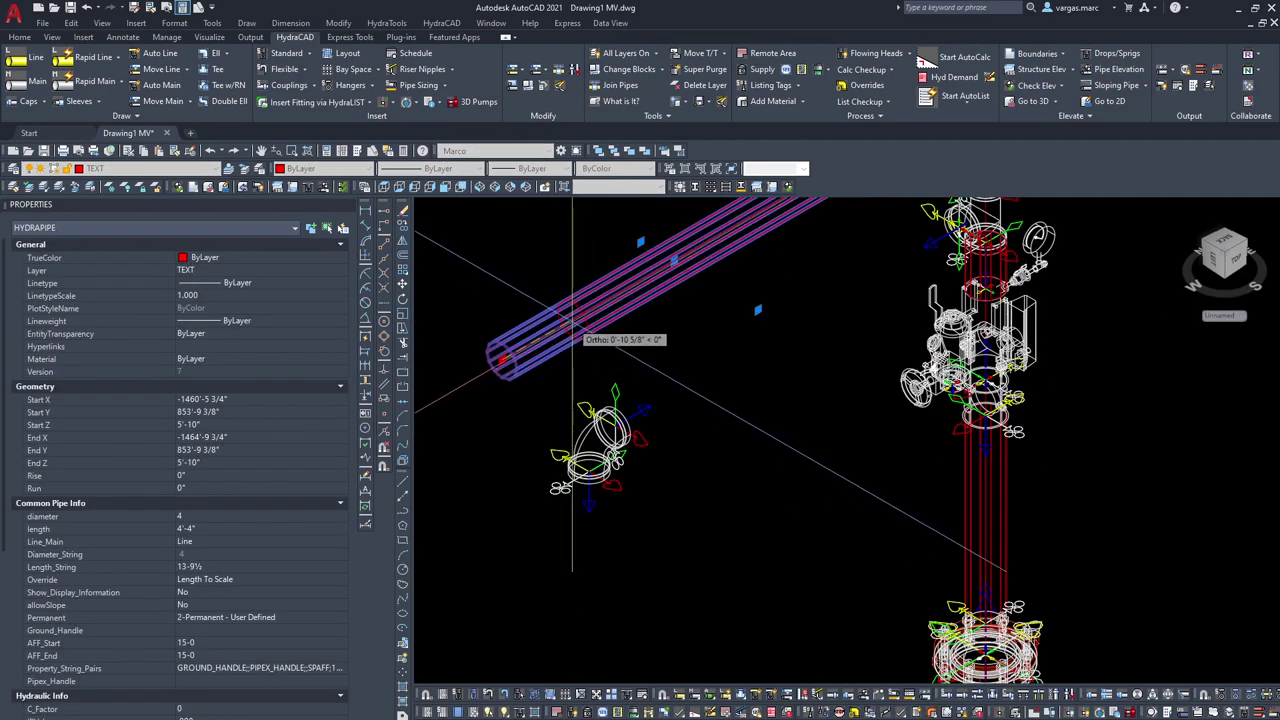
pyautogui.write('12')
pyautogui.press('Return')
pyautogui.scroll(-3, 640, 315)
pyautogui.moveTo(687, 274); pyautogui.dragTo(648, 361, button='middle')
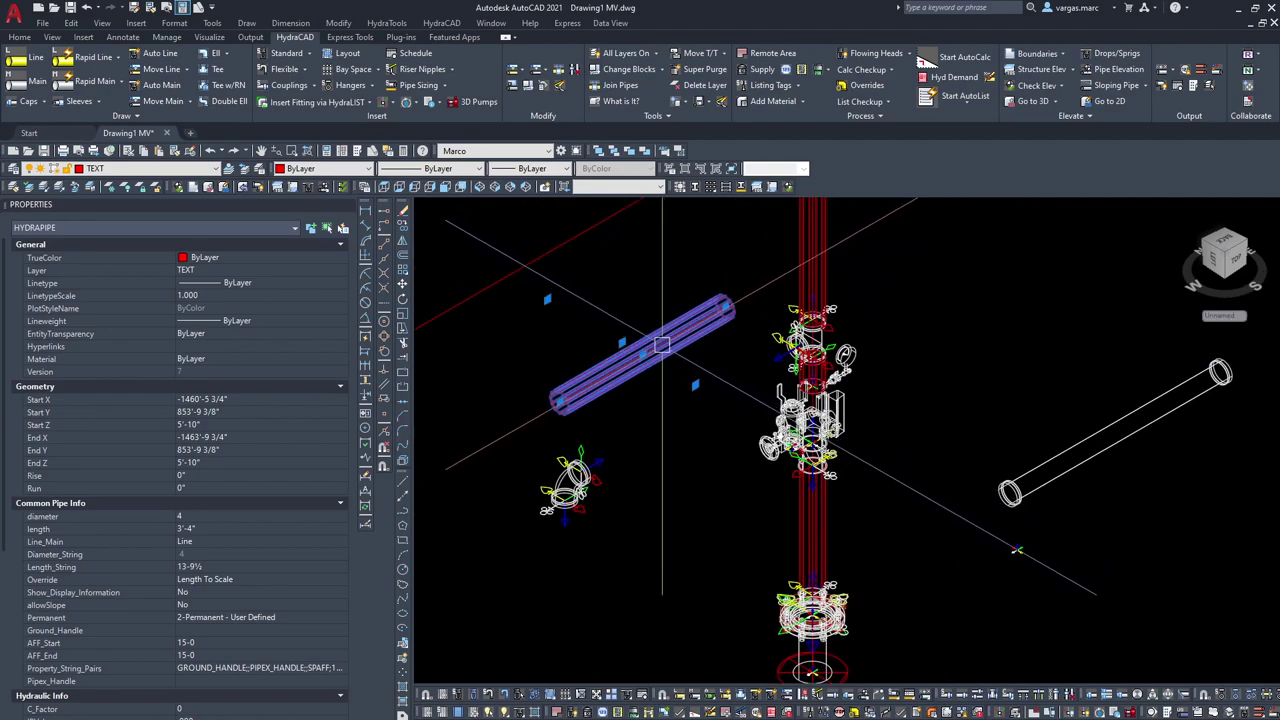
# Step: Undo the pipe shortening, the solid pipe's insertion and move, and the red pipe's move away from the elbow and tee
pyautogui.hotkey('ctrl', 'z')
pyautogui.hotkey('ctrl', 'z')
pyautogui.hotkey('ctrl', 'z')
pyautogui.hotkey('ctrl', 'z')
pyautogui.hotkey('ctrl', 'z')
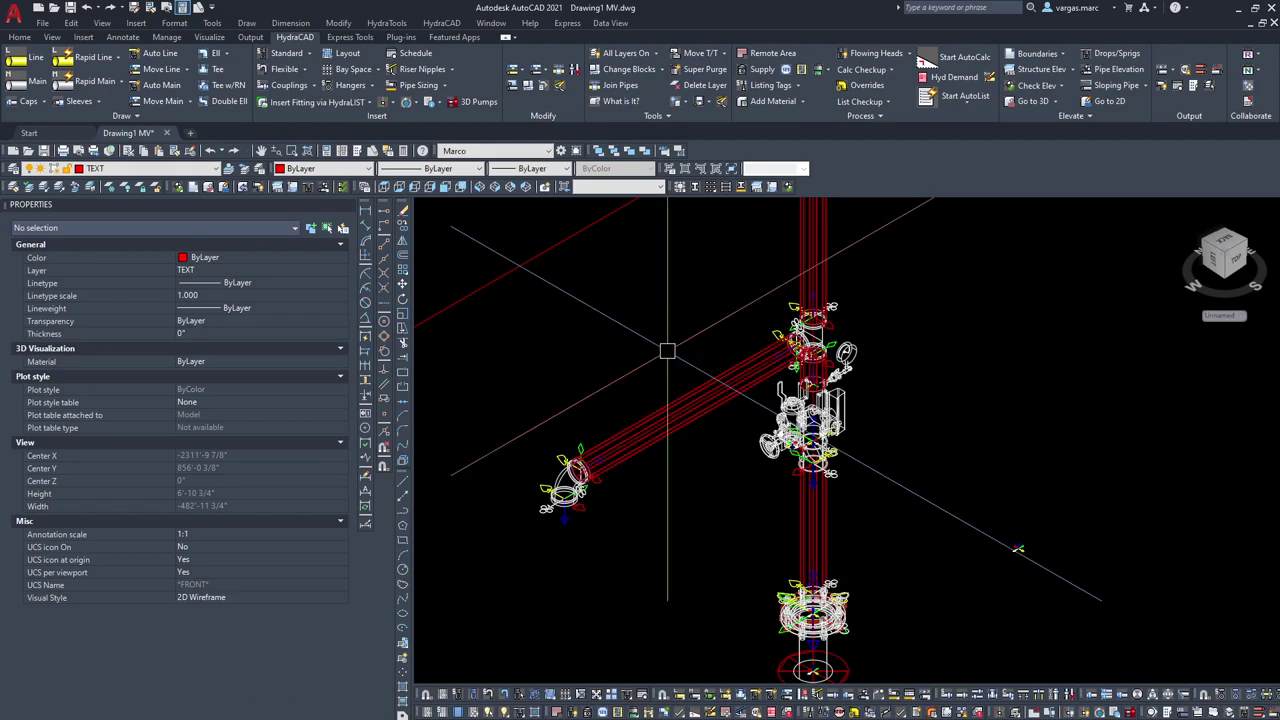
# Step: Copy the horizontal 4" pipe between the elbow and the tee about 2'-1" straight down
pyautogui.scroll(-2, 668, 388)
pyautogui.moveTo(639, 480); pyautogui.dragTo(657, 406, button='middle')
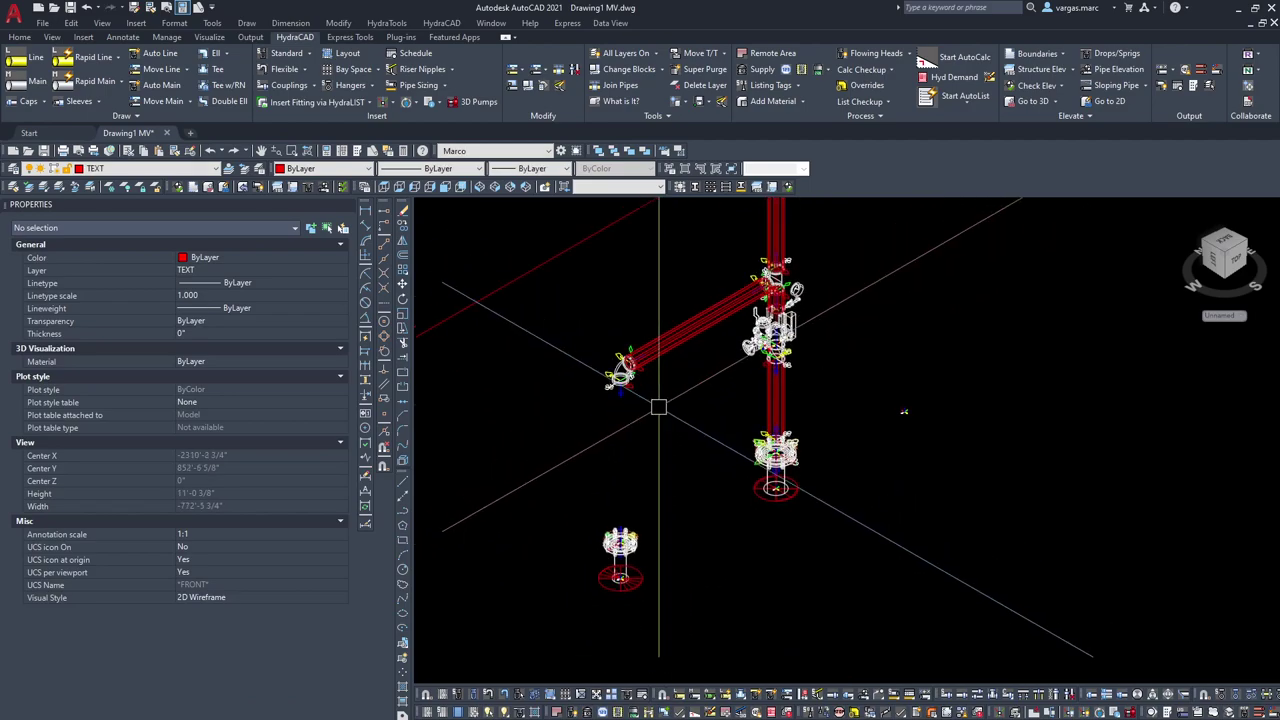
pyautogui.scroll(2, 657, 404)
pyautogui.click(671, 301)
pyautogui.click(403, 228)
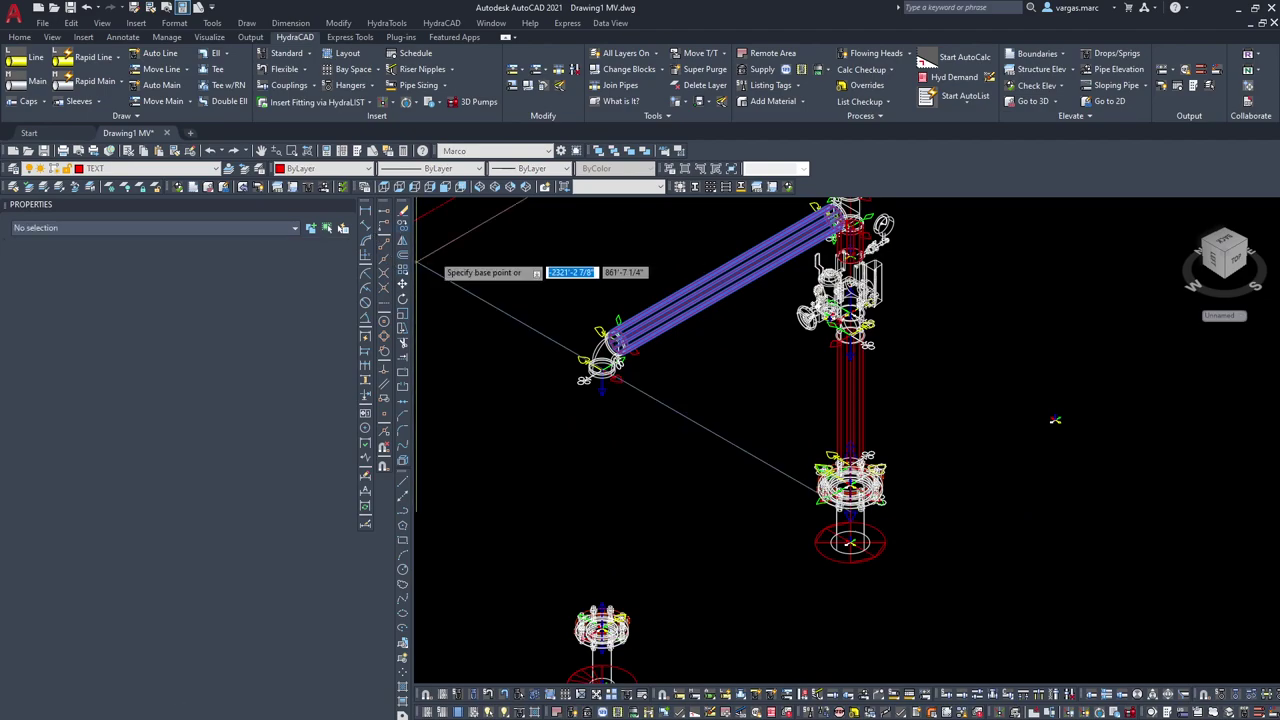
pyautogui.click(712, 292)
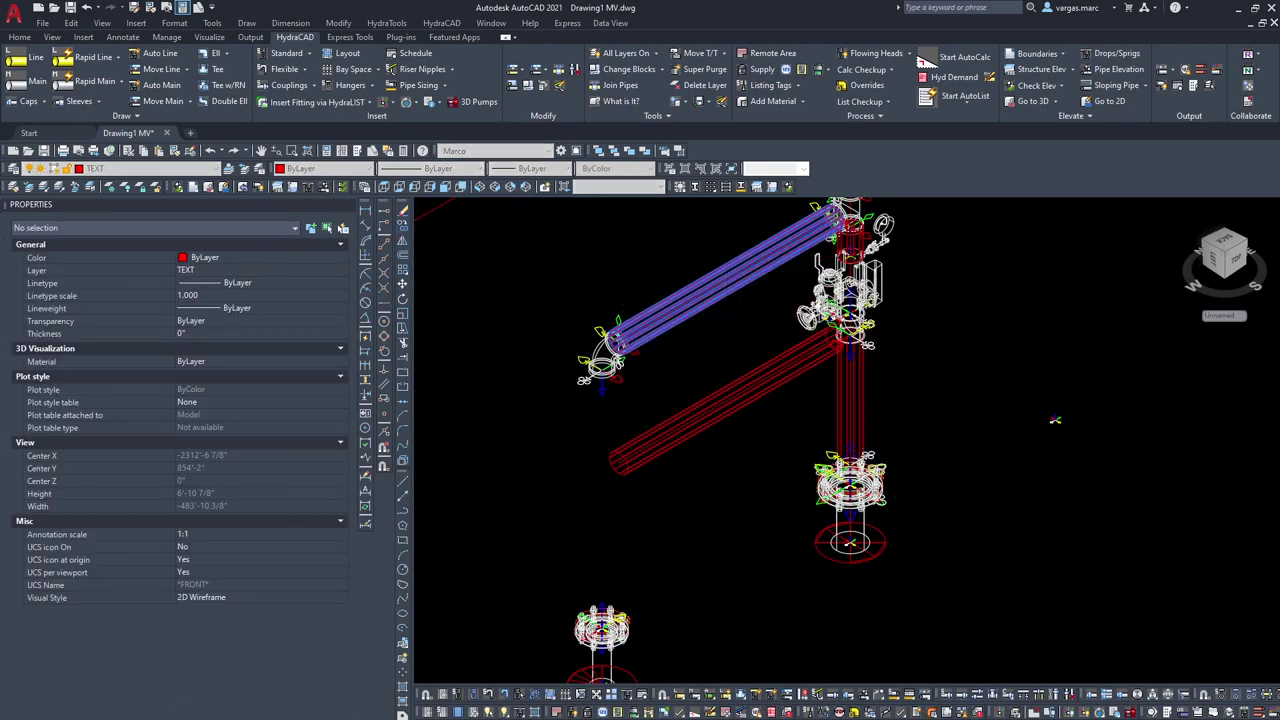
pyautogui.click(666, 441)
pyautogui.press('Escape')
pyautogui.click(570, 352)
pyautogui.press('Delete')
# Step: Stretch the free far end of the copied 4" pipe to the lower opening of the side branch's elbow
pyautogui.click(650, 452)
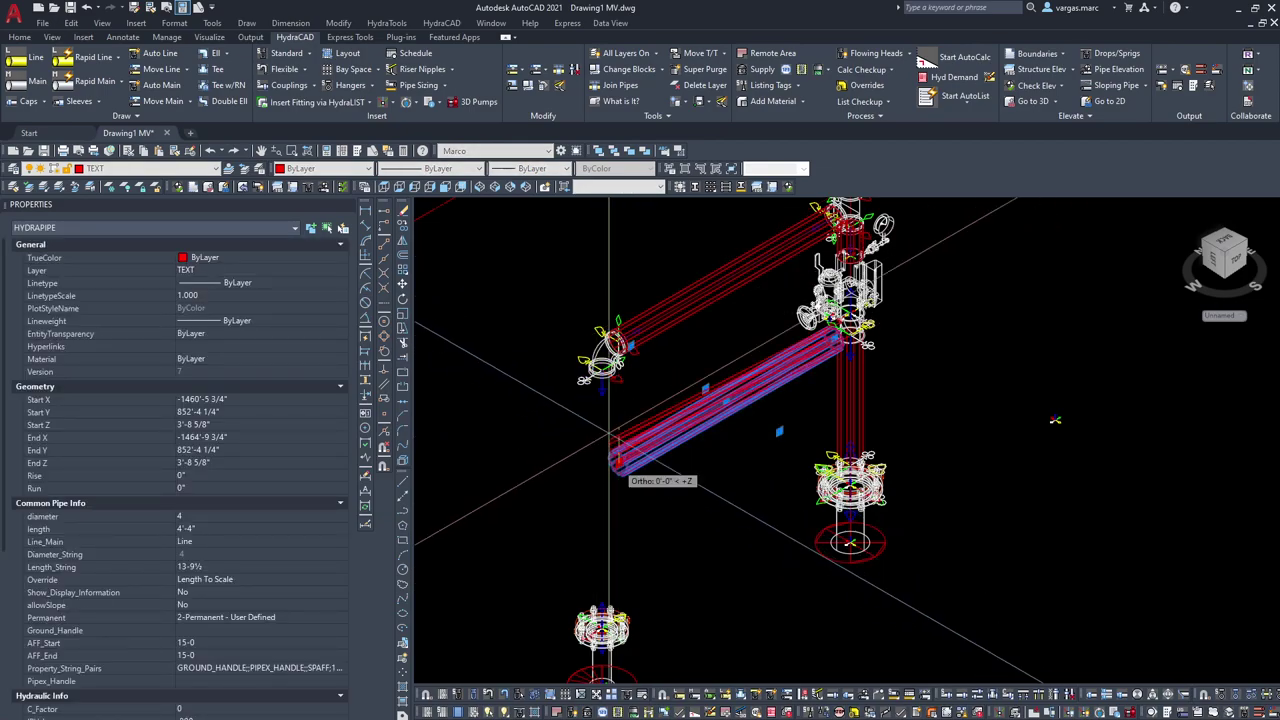
pyautogui.click(619, 457)
pyautogui.keyDown('shift'); pyautogui.rightClick(598, 401); pyautogui.keyUp('shift')
pyautogui.press('Escape')
pyautogui.scroll(6, 600, 397)
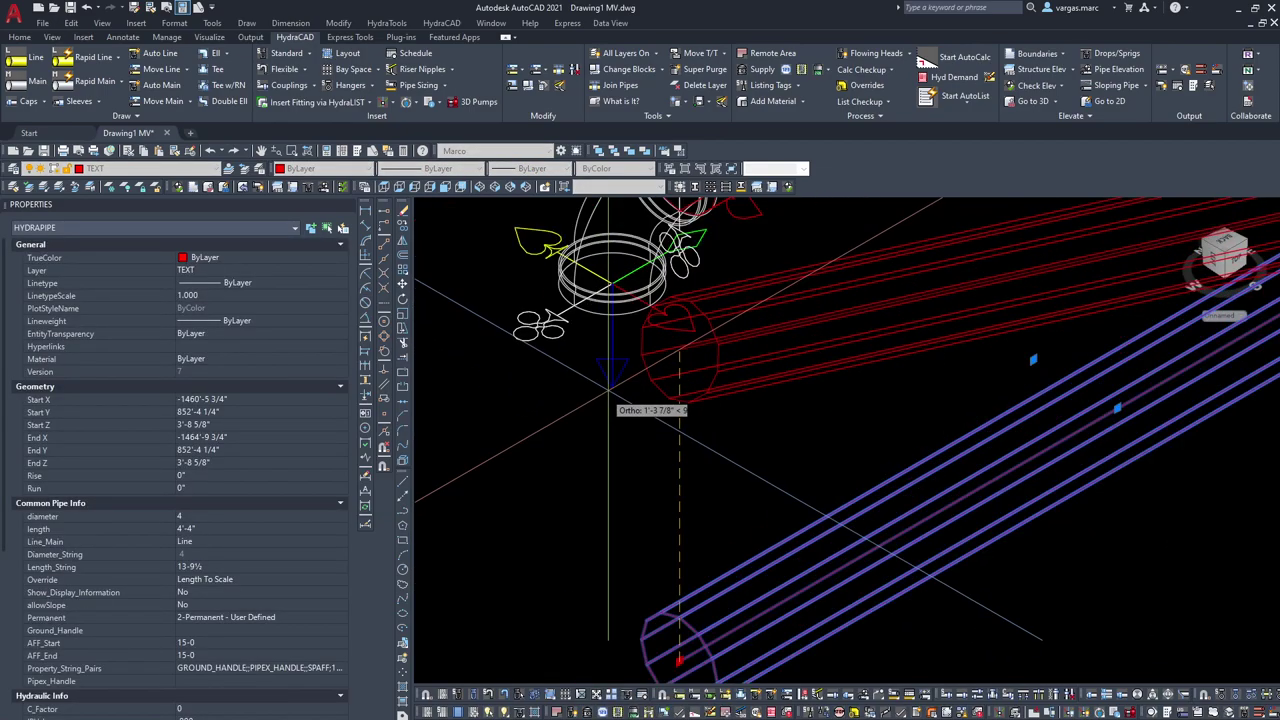
pyautogui.click(614, 312)
# Step: Stretch the copied pipe's other end to the top of the side branch's lower flange, making it a vertical drop
pyautogui.scroll(-4, 612, 343)
pyautogui.moveTo(645, 365); pyautogui.dragTo(436, 461, button='middle')
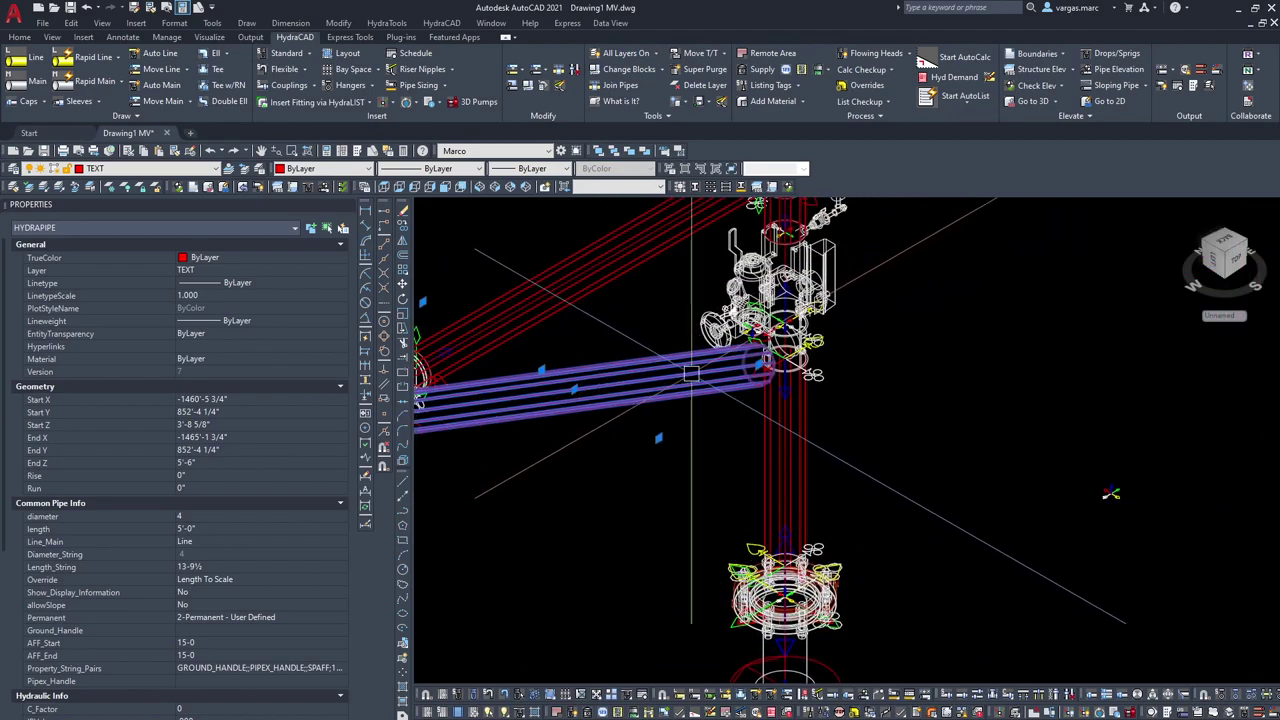
pyautogui.moveTo(632, 508); pyautogui.dragTo(702, 390, button='middle')
pyautogui.scroll(3, 579, 529)
pyautogui.moveTo(578, 526); pyautogui.dragTo(737, 457, button='middle')
pyautogui.scroll(3, 600, 370)
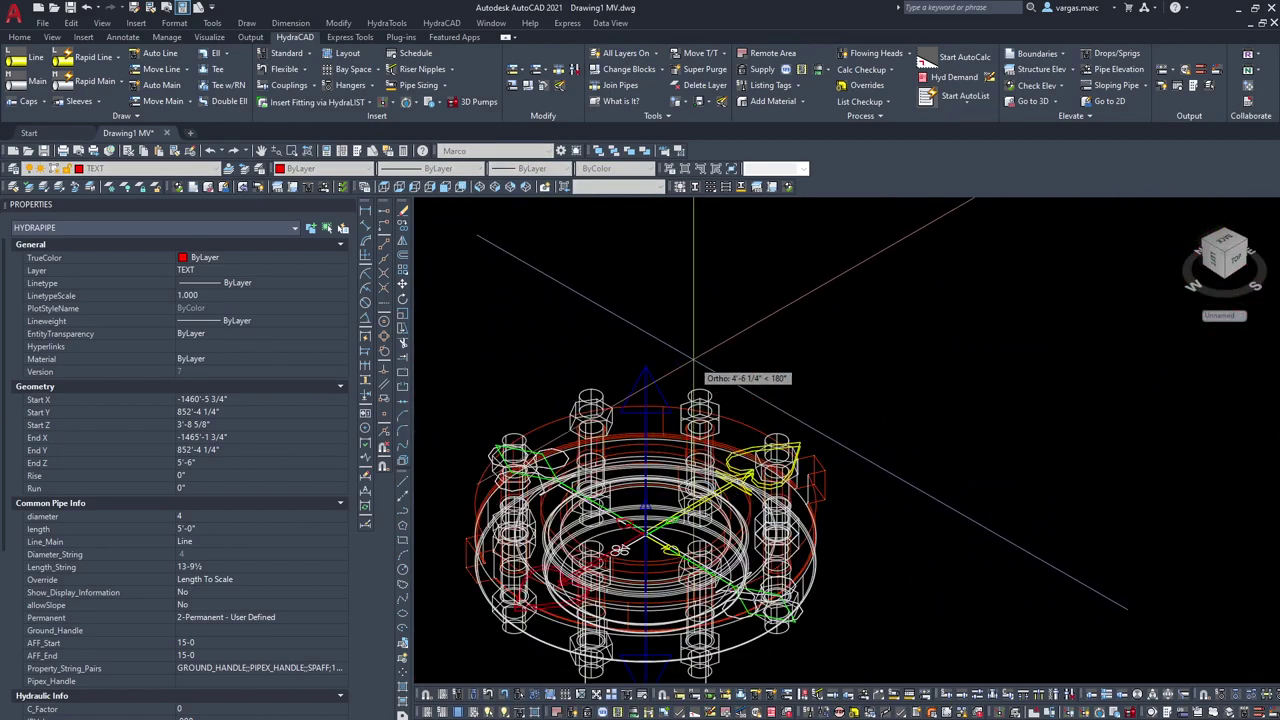
pyautogui.keyDown('shift'); pyautogui.rightClick(726, 355); pyautogui.keyUp('shift')
pyautogui.click(735, 358)
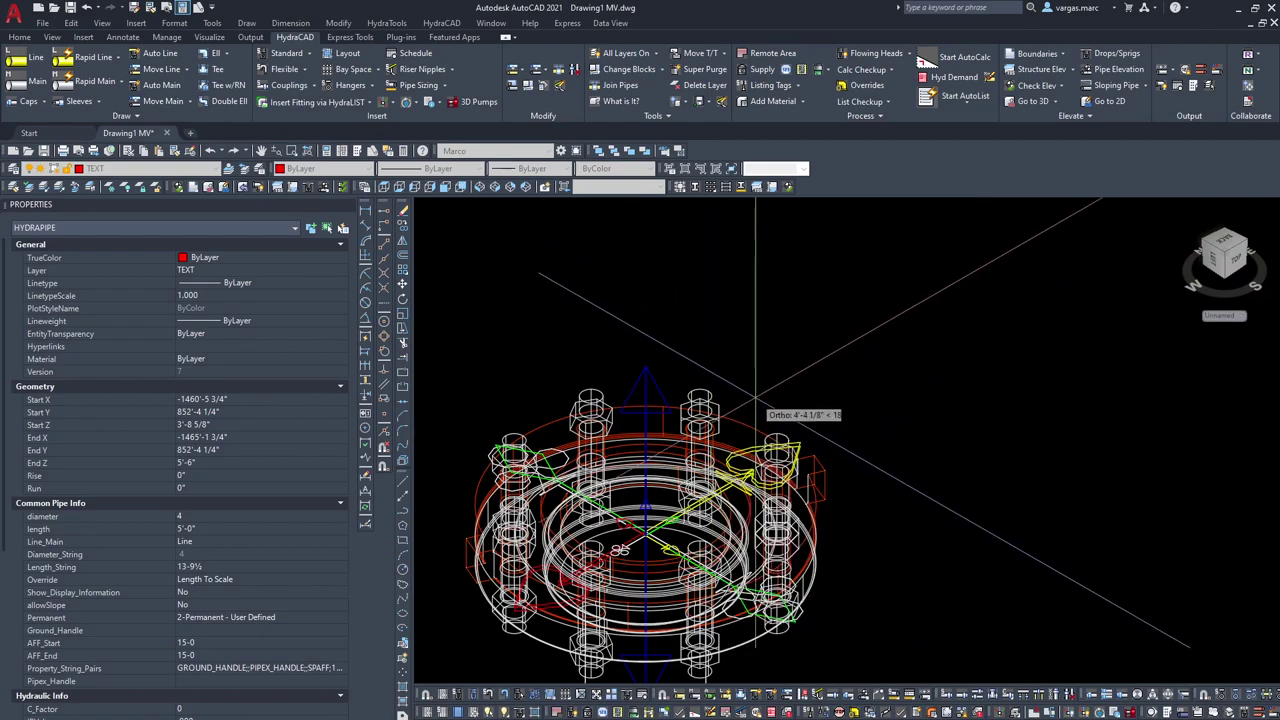
pyautogui.click(744, 424)
pyautogui.press('Escape')
# Step: Copy the horizontal 4" pipe from the tee's side outlet up to the side opening of the riser's top elbow
pyautogui.scroll(-8, 810, 360)
pyautogui.moveTo(811, 360); pyautogui.dragTo(683, 543, button='middle')
pyautogui.moveTo(716, 454); pyautogui.dragTo(678, 451, button='middle')
pyautogui.scroll(5, 723, 350)
pyautogui.click(657, 553)
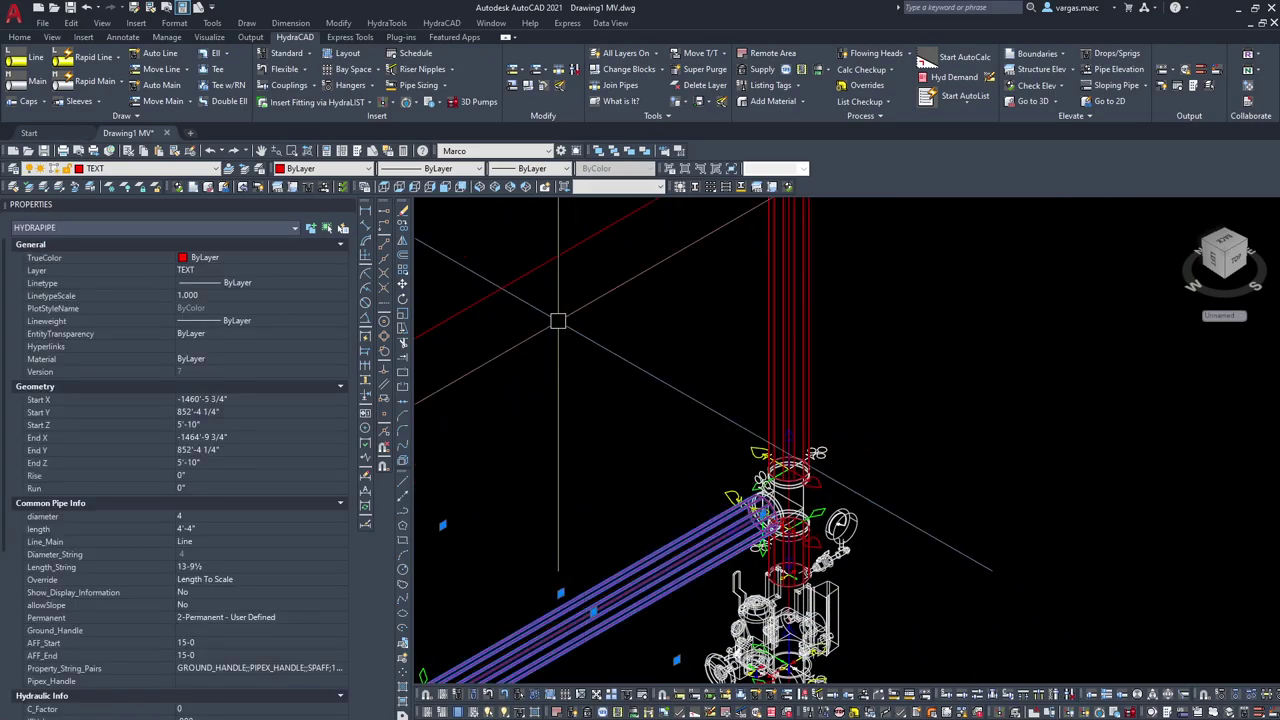
pyautogui.click(403, 227)
pyautogui.keyDown('shift'); pyautogui.rightClick(614, 520); pyautogui.keyUp('shift')
pyautogui.click(650, 367)
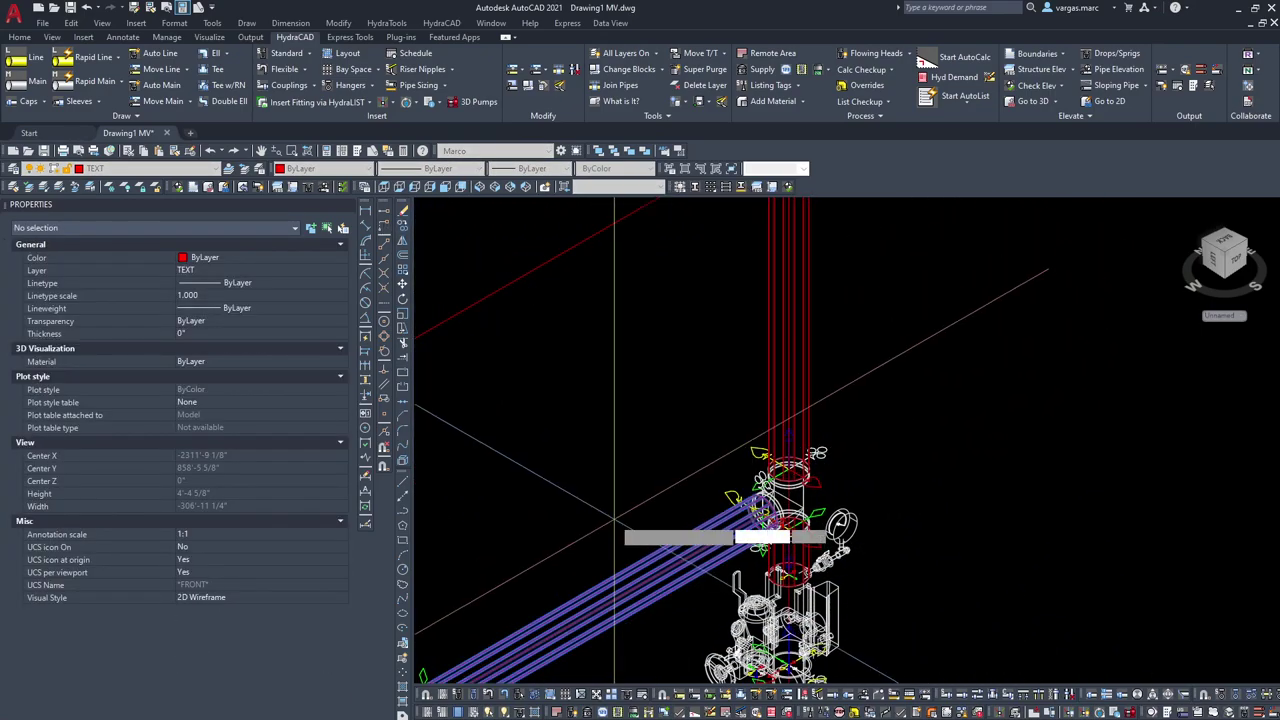
pyautogui.click(633, 558)
pyautogui.scroll(-5, 630, 520)
pyautogui.moveTo(645, 376); pyautogui.dragTo(627, 436, button='middle')
pyautogui.scroll(7, 626, 434)
pyautogui.keyDown('shift'); pyautogui.rightClick(663, 377); pyautogui.keyUp('shift')
pyautogui.click(698, 495)
pyautogui.scroll(6, 692, 305)
pyautogui.moveTo(880, 250); pyautogui.dragTo(667, 497, button='middle')
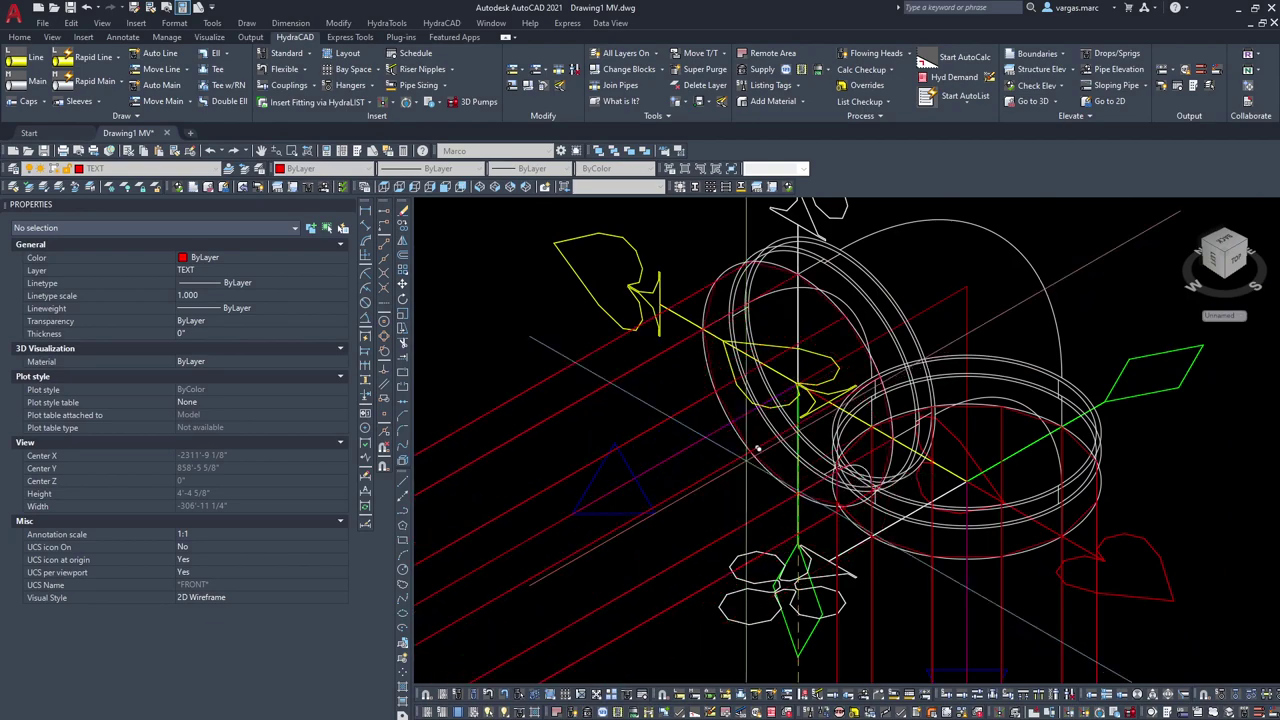
pyautogui.scroll(-10, 750, 440)
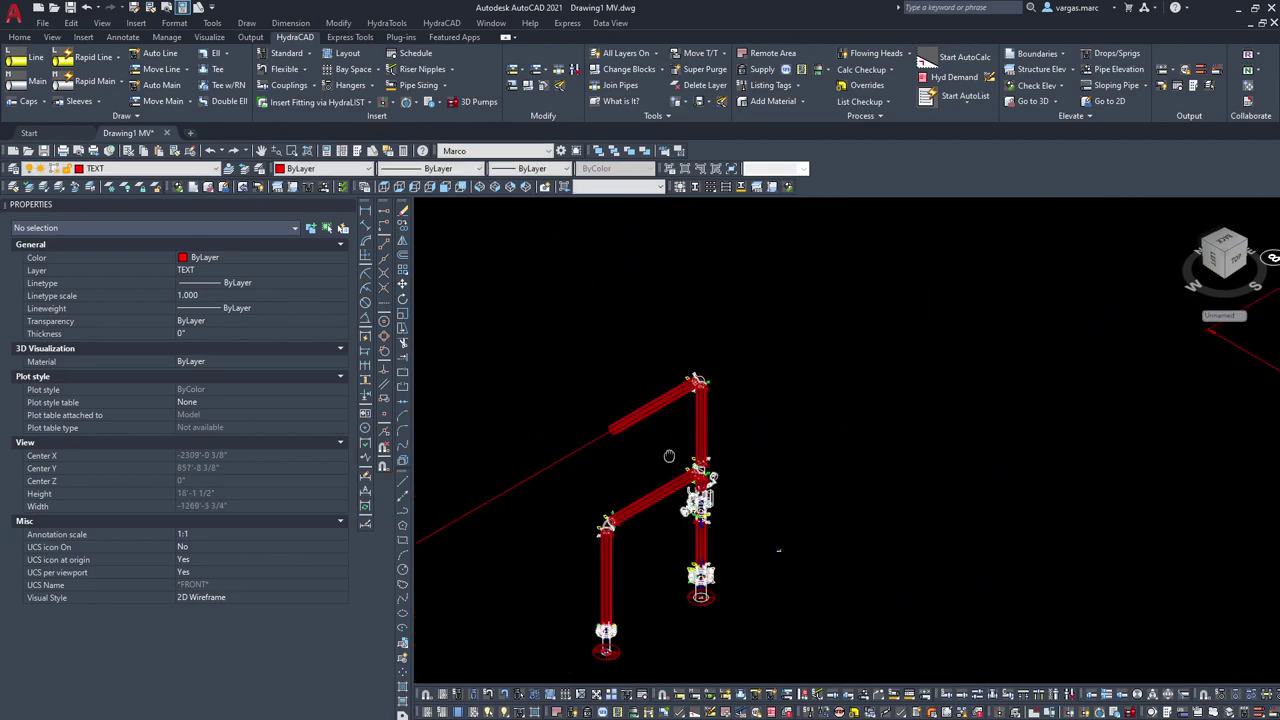
# Step: Lengthen the upper horizontal pipe by stretching its free end outward along its axis
pyautogui.click(590, 422)
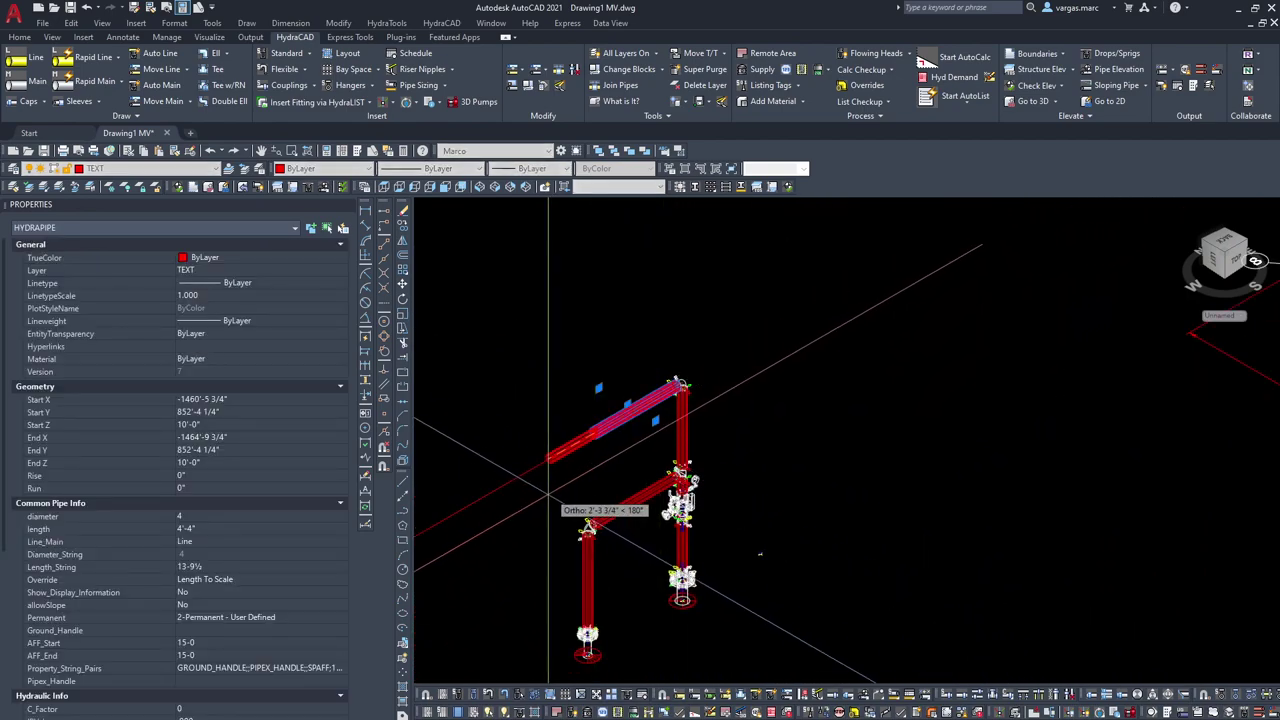
pyautogui.click(502, 505)
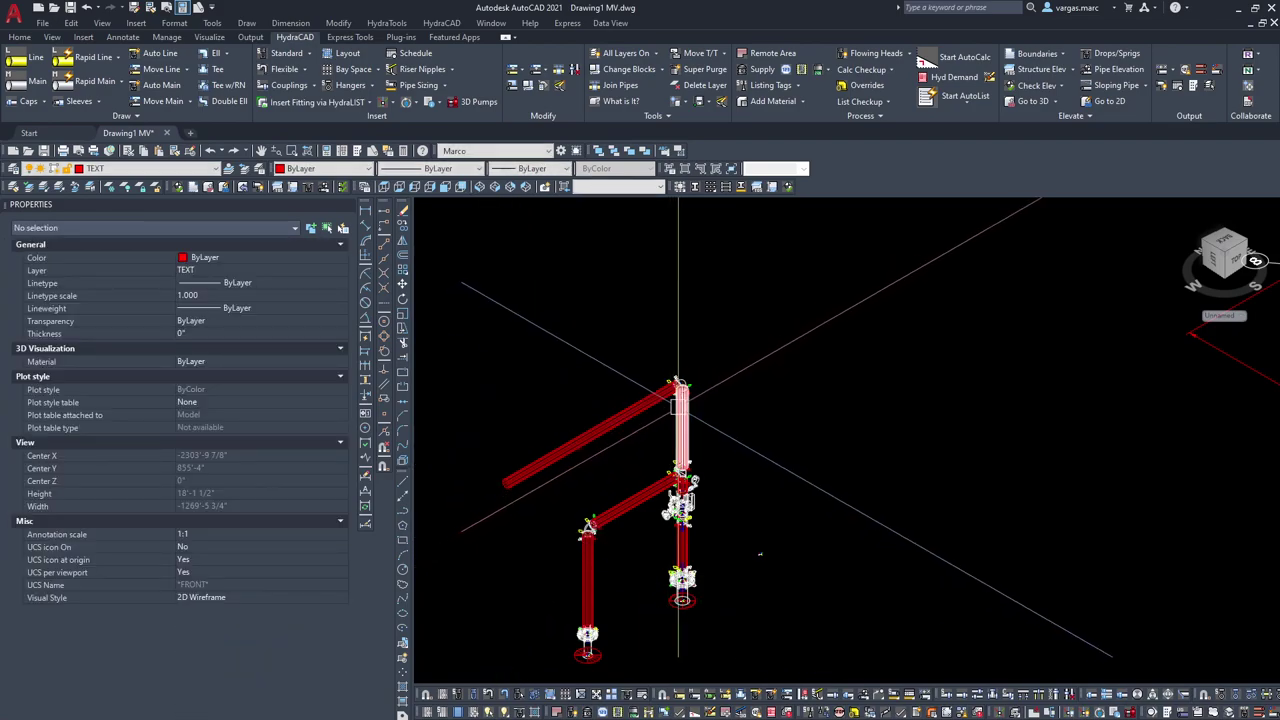
pyautogui.scroll(5, 676, 404)
pyautogui.scroll(-5, 690, 400)
pyautogui.scroll(5, 655, 583)
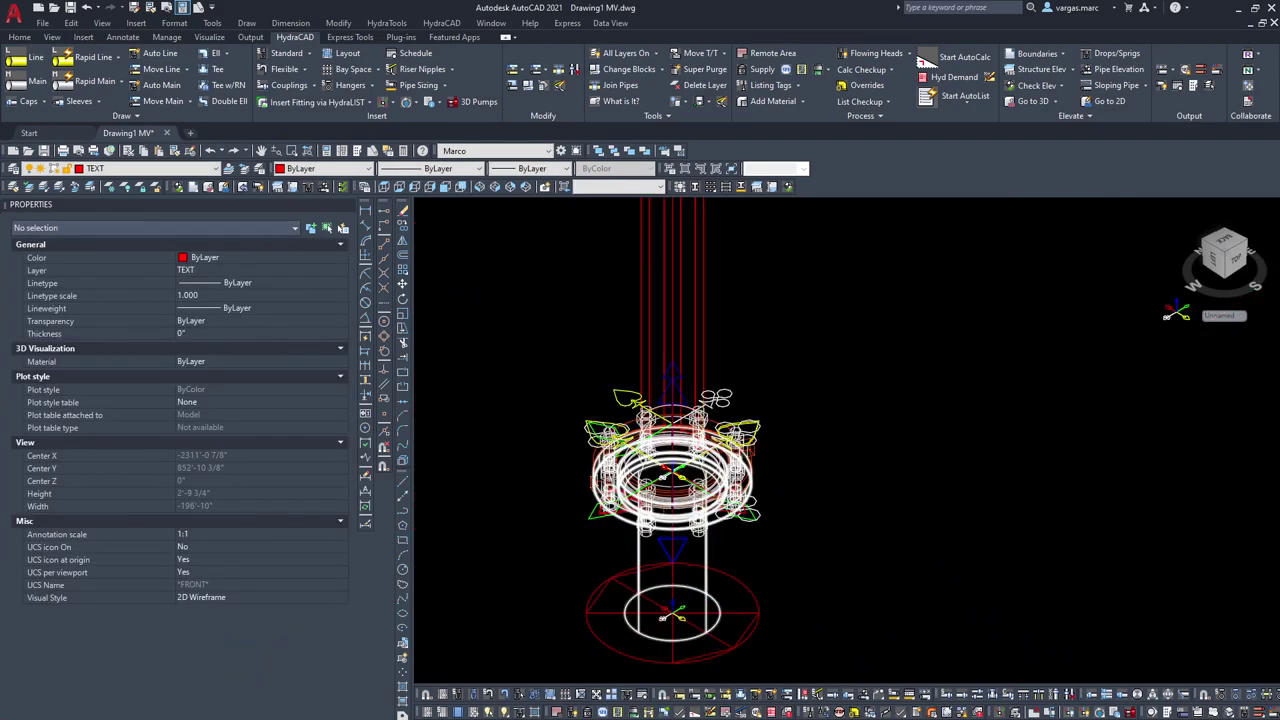
pyautogui.scroll(-5, 777, 529)
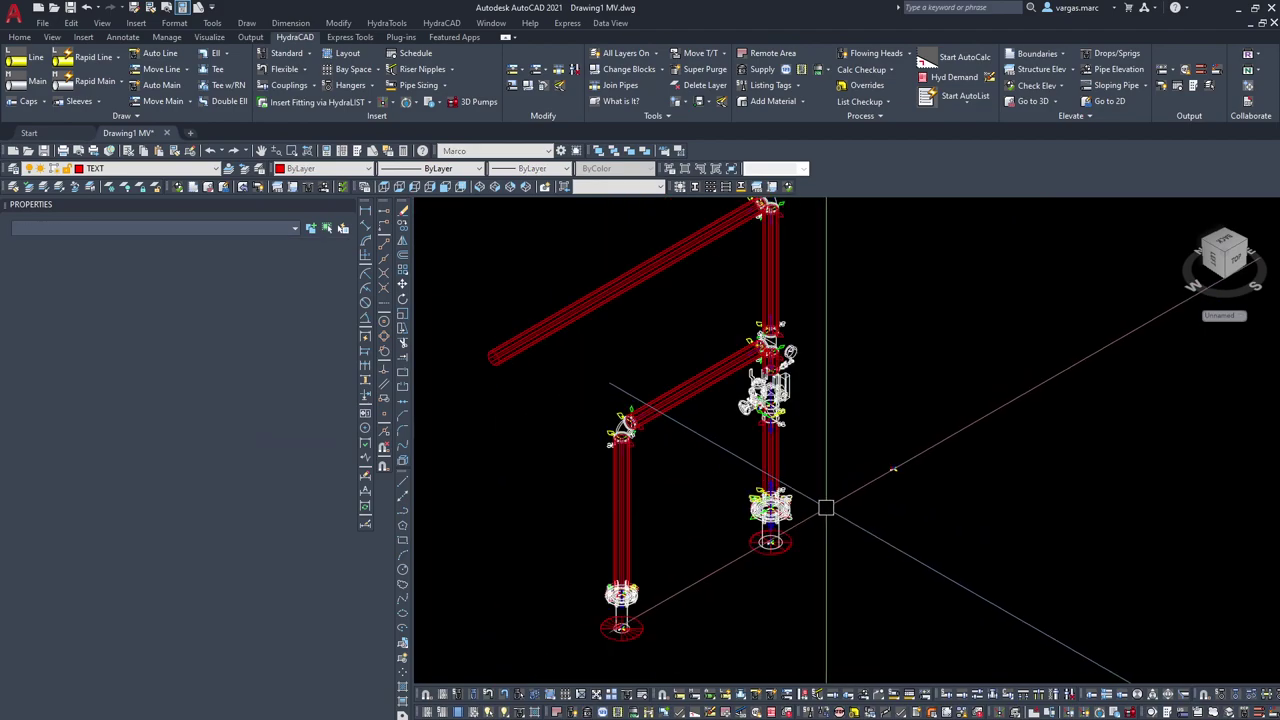
# Step: Insert a 4" FRLK RIGID CPLG #005 with the yellow spade orientation at the skipole above the main riser's lower flange
pyautogui.scroll(3, 800, 500)
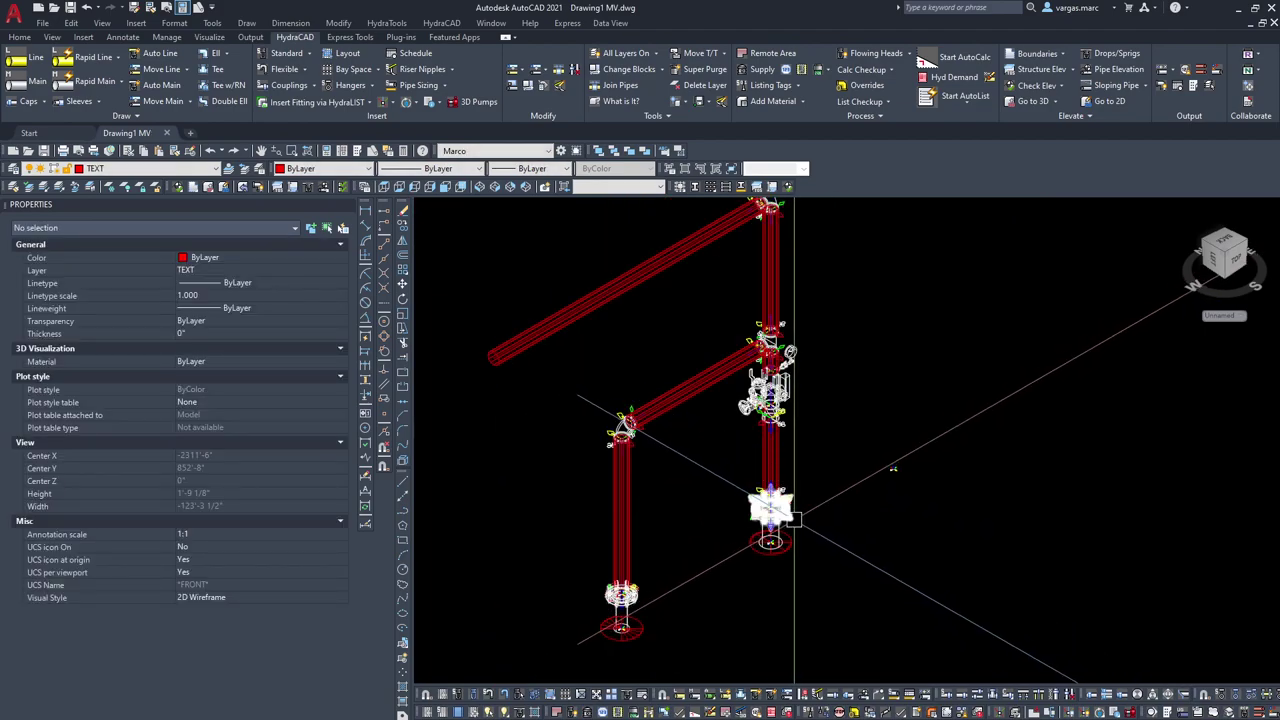
pyautogui.click(279, 106)
pyautogui.click(302, 150)
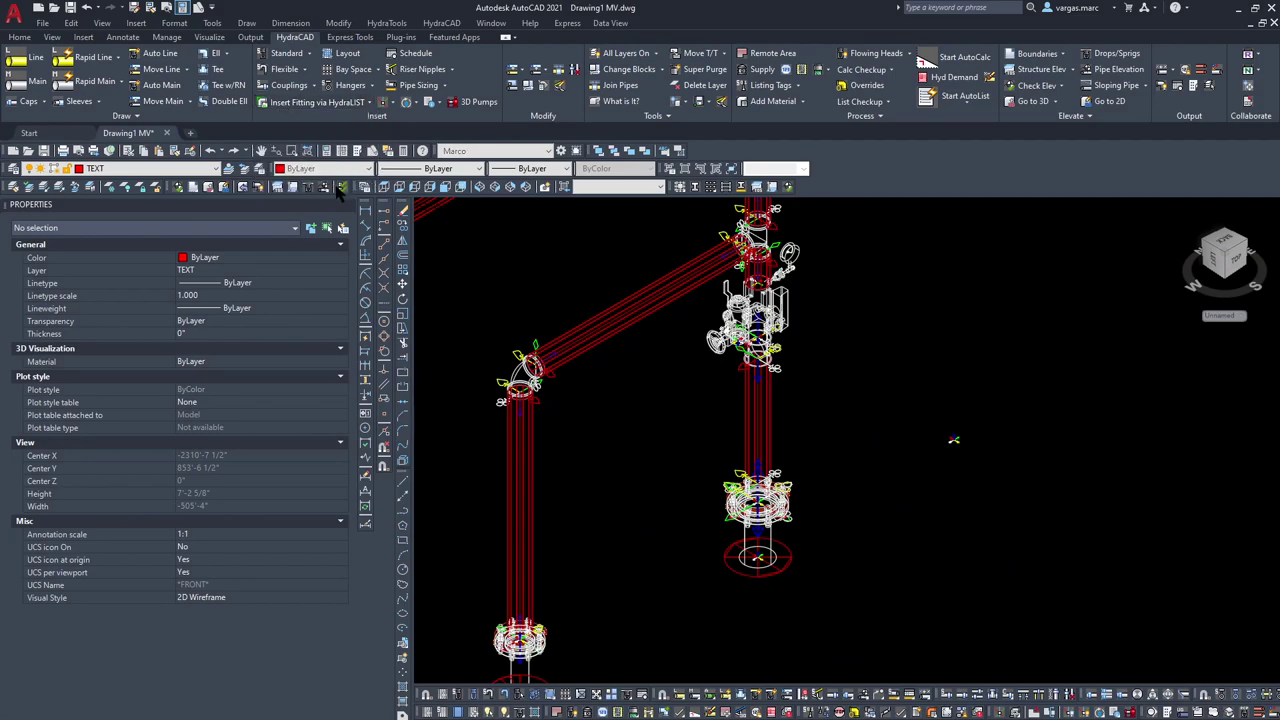
pyautogui.click(260, 180)
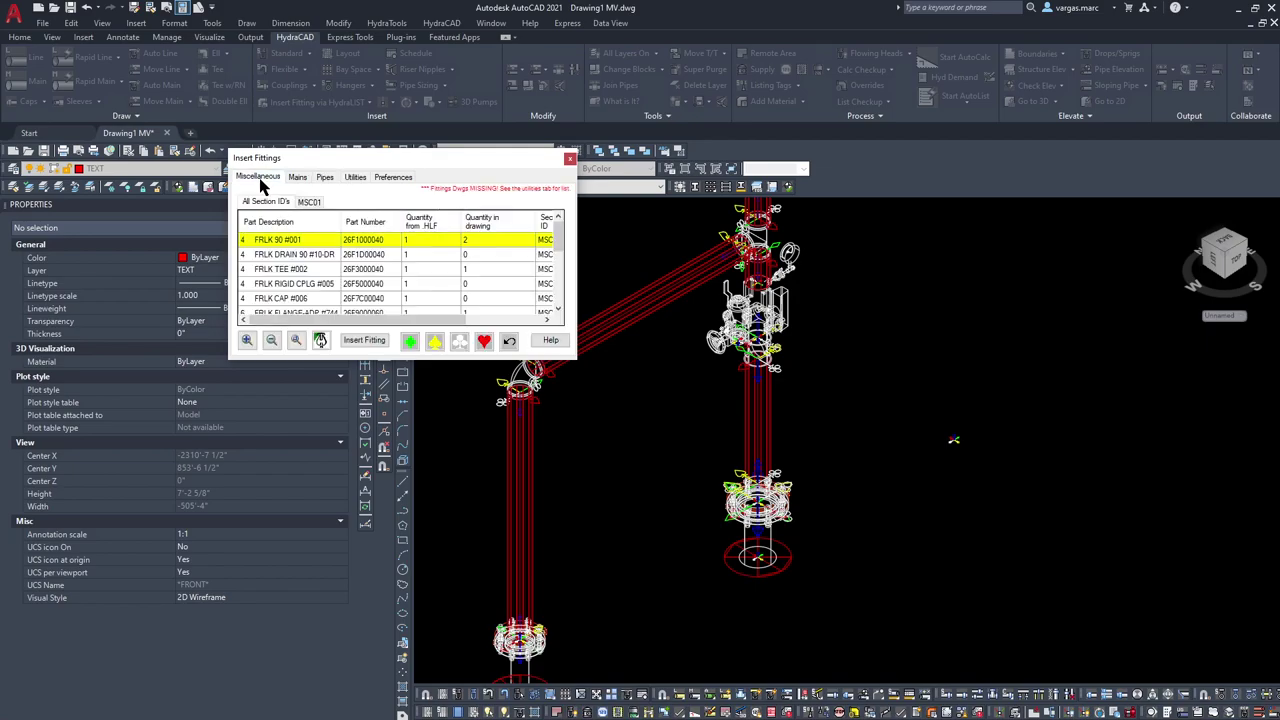
pyautogui.click(288, 284)
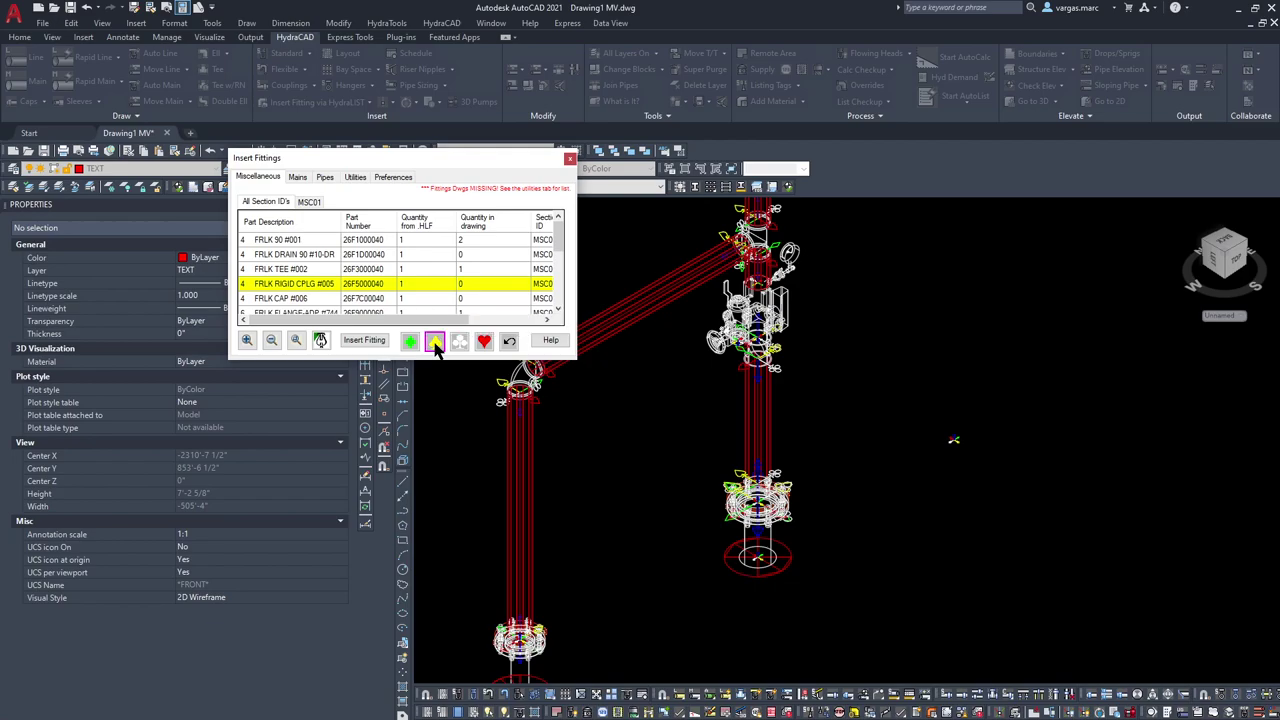
pyautogui.click(364, 341)
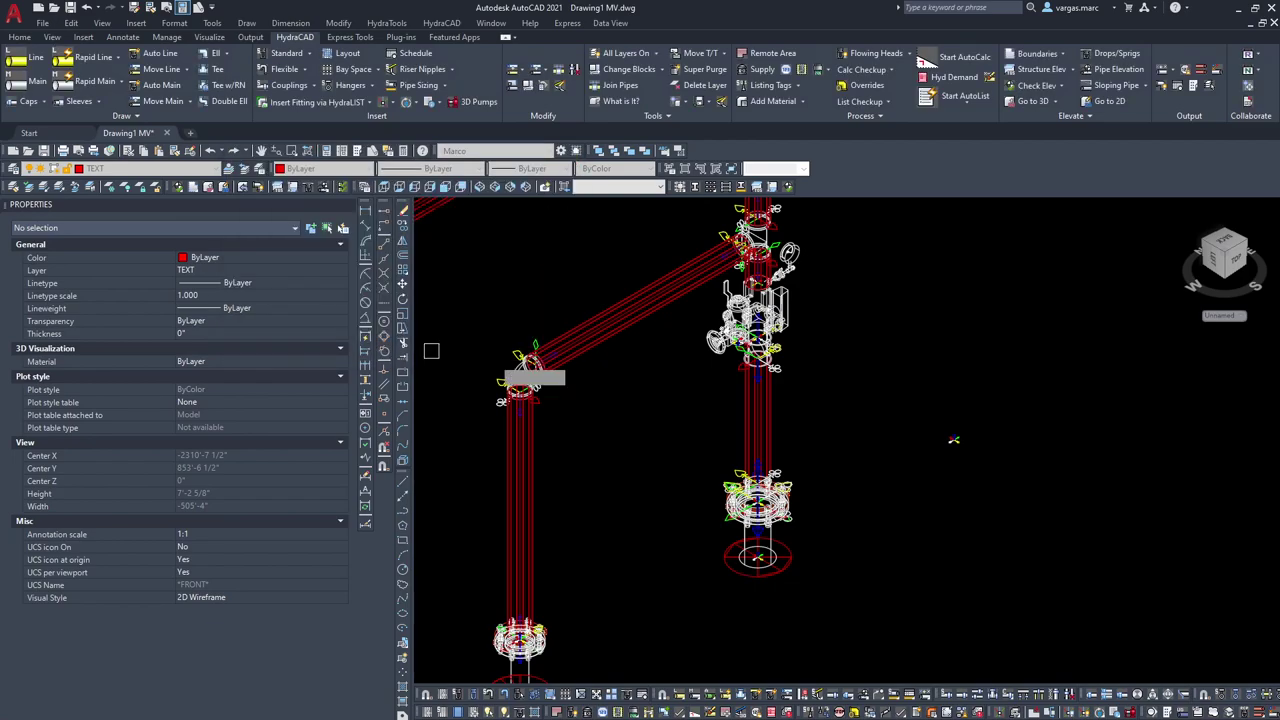
pyautogui.scroll(5, 773, 475)
pyautogui.click(788, 462)
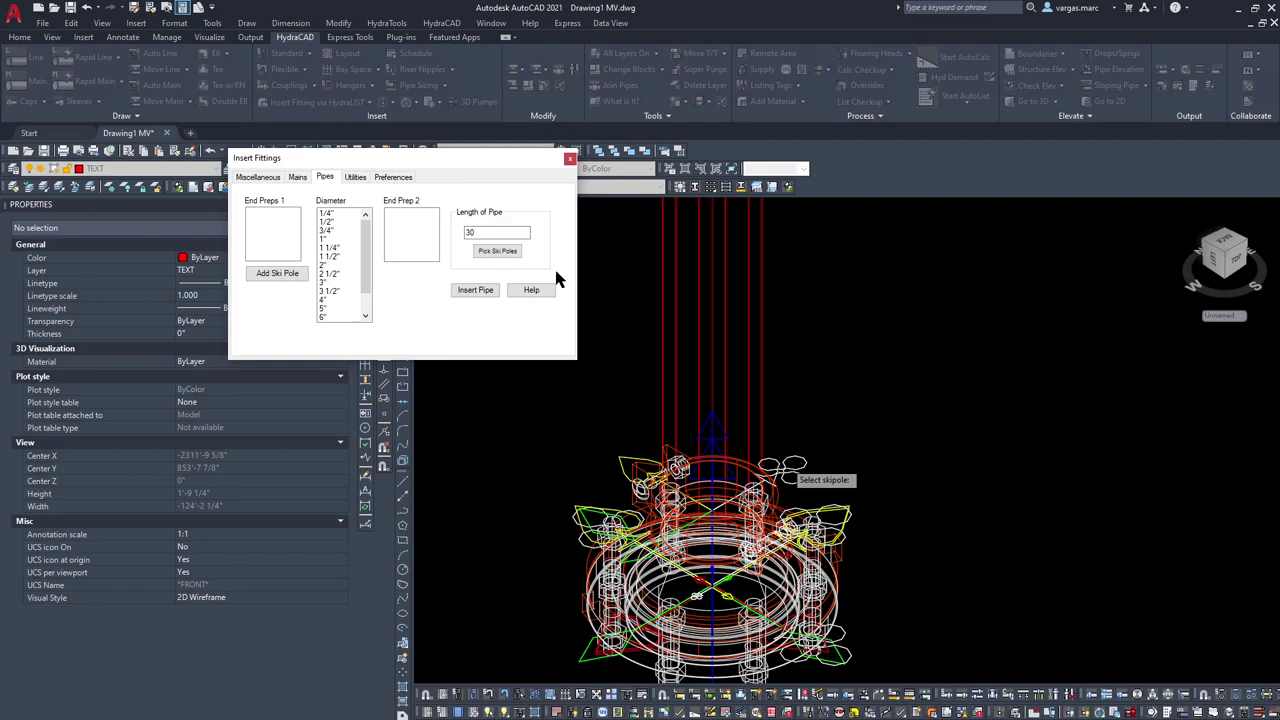
# Step: Insert another 4" FRLK RIGID CPLG #005 at the skipole where the lower riser pipe meets the valve
pyautogui.click(259, 178)
pyautogui.click(384, 341)
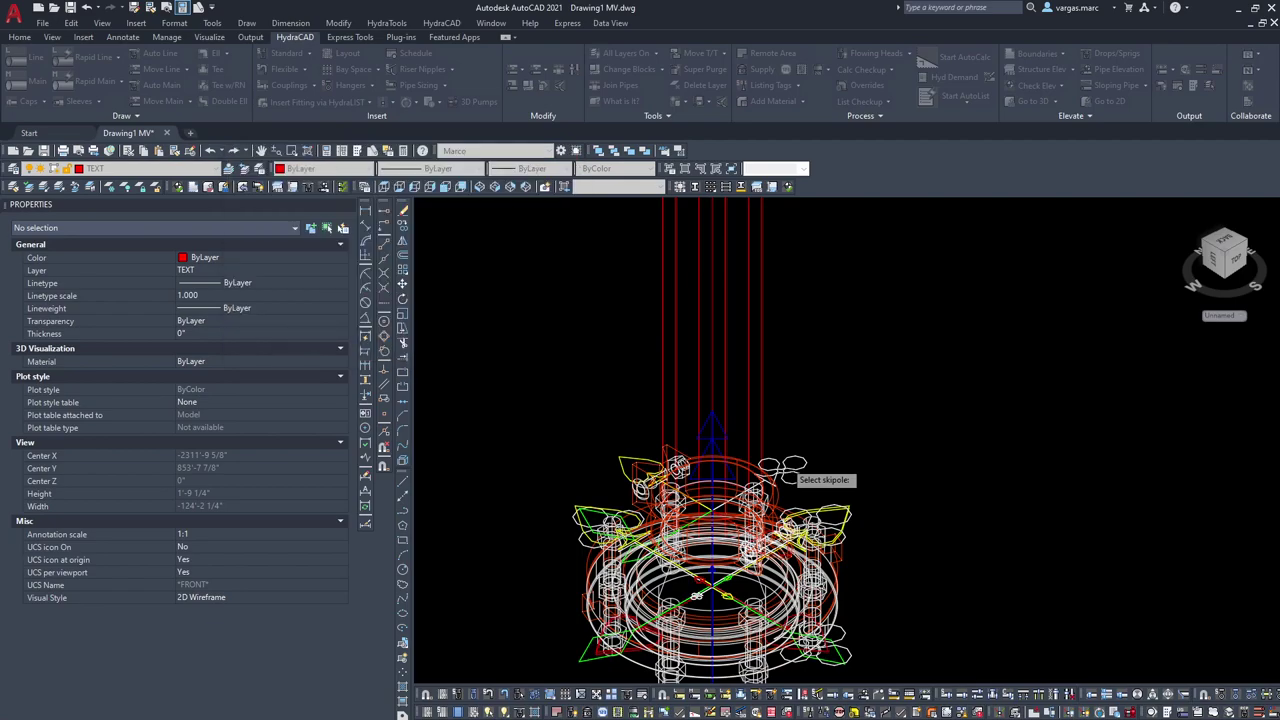
pyautogui.scroll(-3, 1000, 349)
pyautogui.click(757, 414)
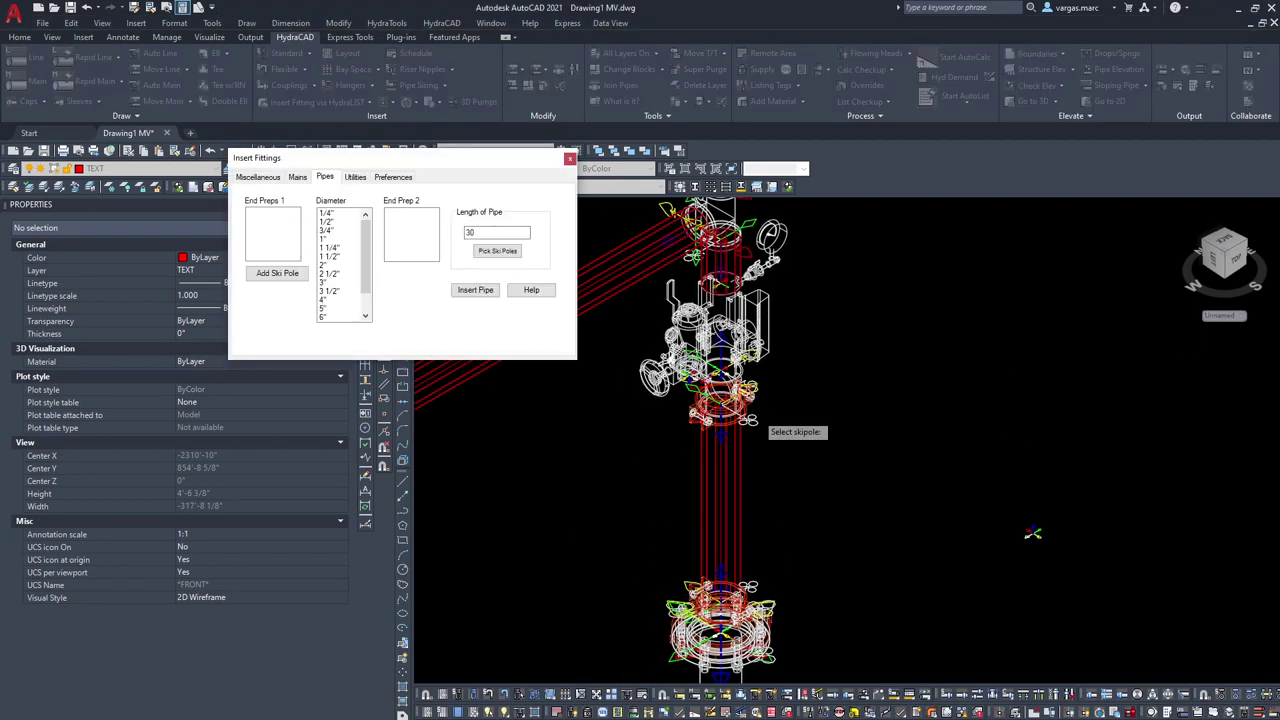
# Step: Insert a 4" FRLK RIGID CPLG #005 at the joint between the valve and the manifold
pyautogui.click(257, 178)
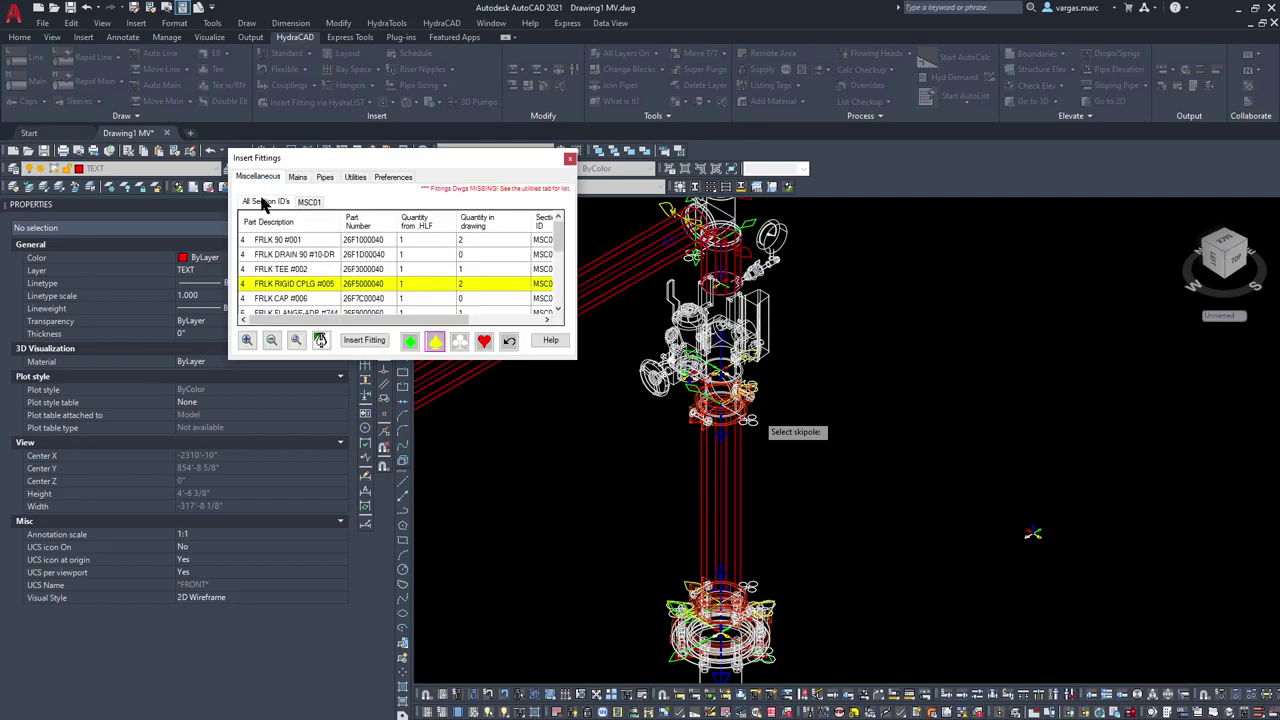
pyautogui.click(364, 341)
pyautogui.scroll(5, 775, 383)
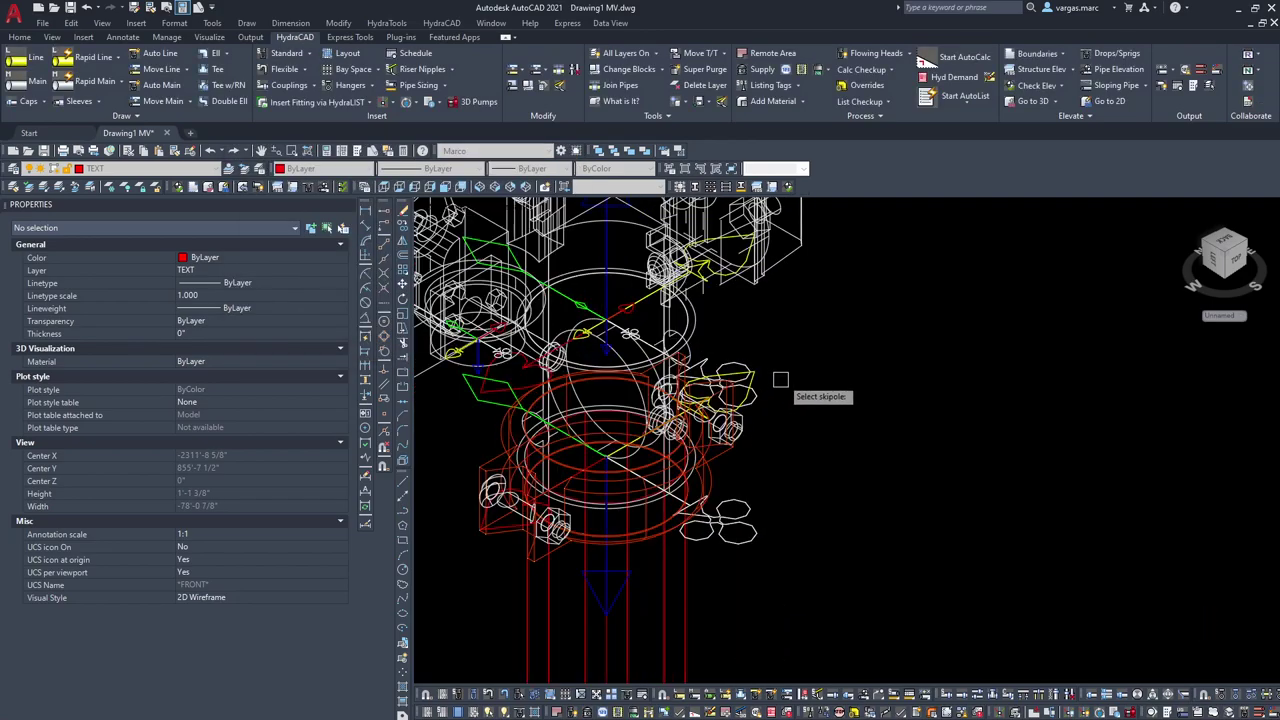
pyautogui.scroll(4, 690, 320)
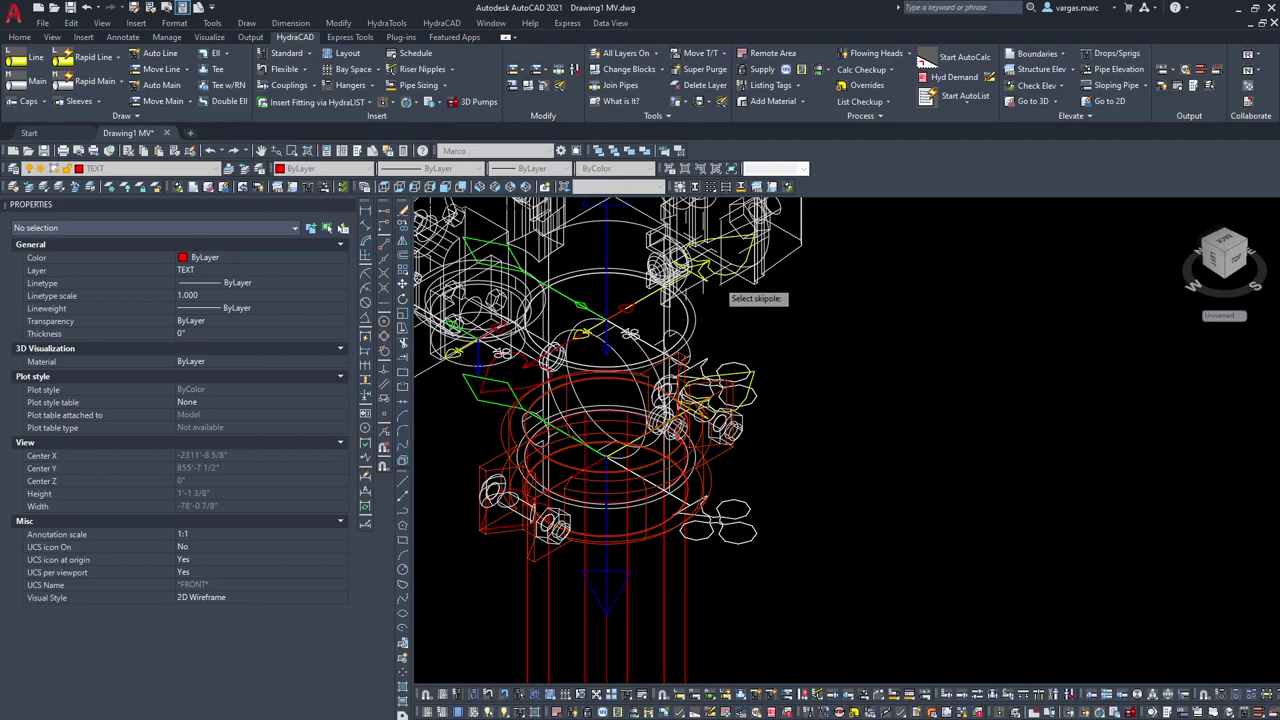
pyautogui.click(680, 240)
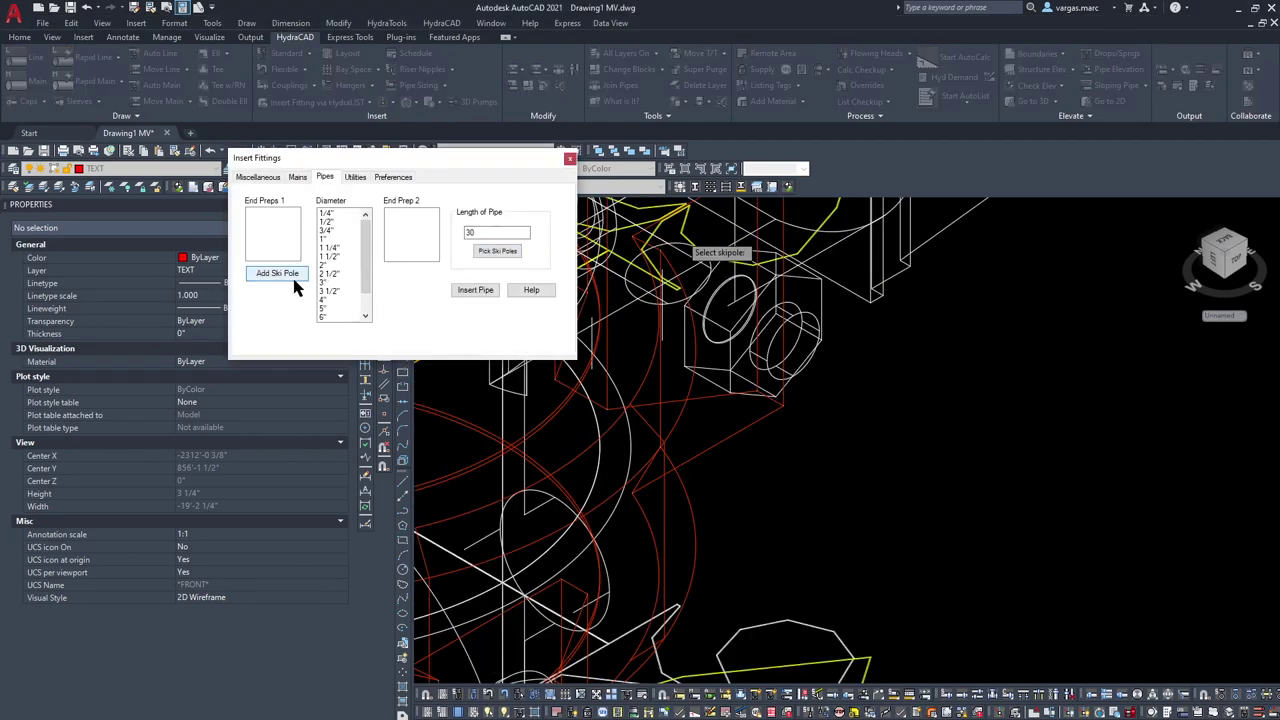
# Step: Insert a 4" FRLK RIGID CPLG #005 at the skipole on the manifold's upper end
pyautogui.click(258, 178)
pyautogui.click(364, 340)
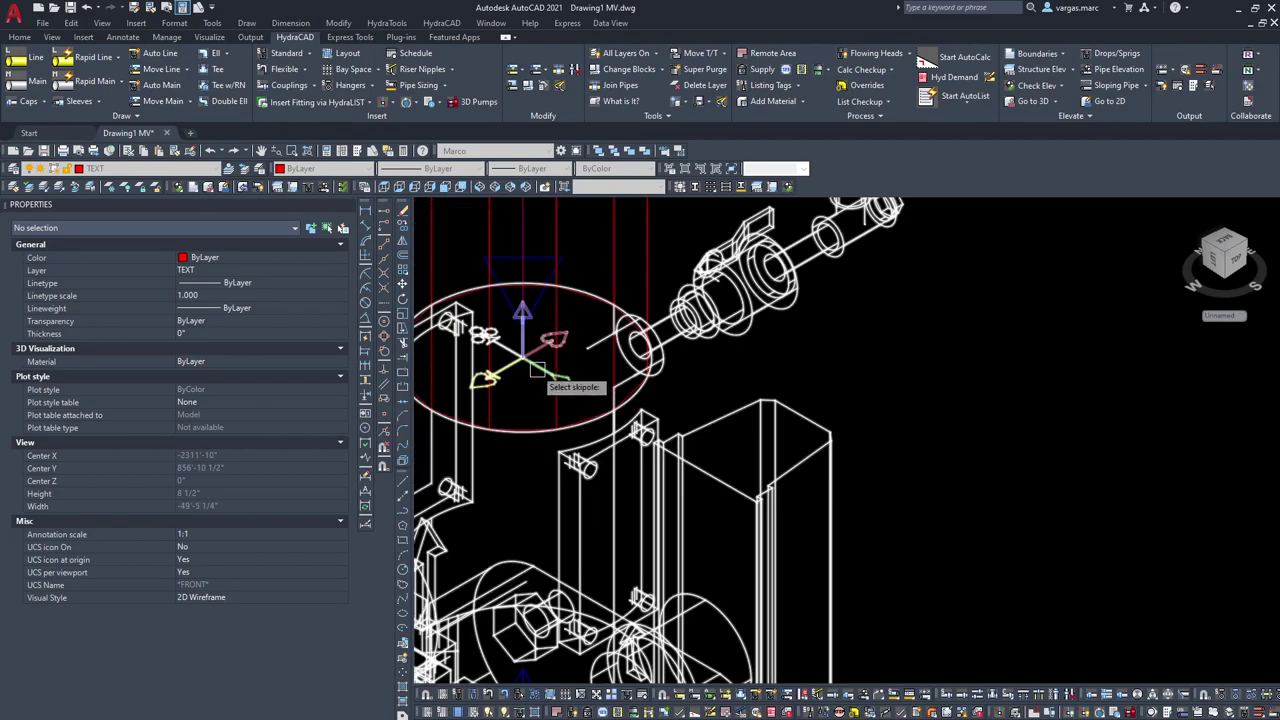
pyautogui.click(502, 370)
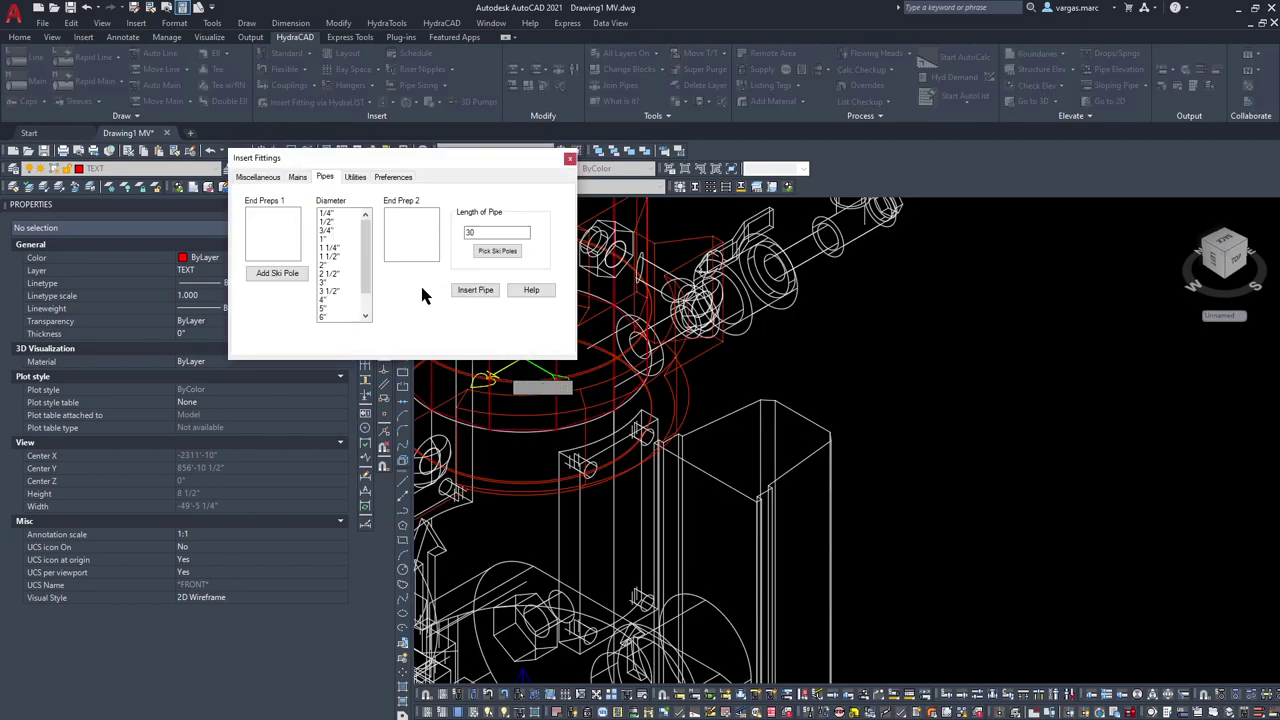
# Step: Insert 4" FRLK RIGID CPLG #005 couplings at the lower, upper and side openings of the tee
pyautogui.click(258, 178)
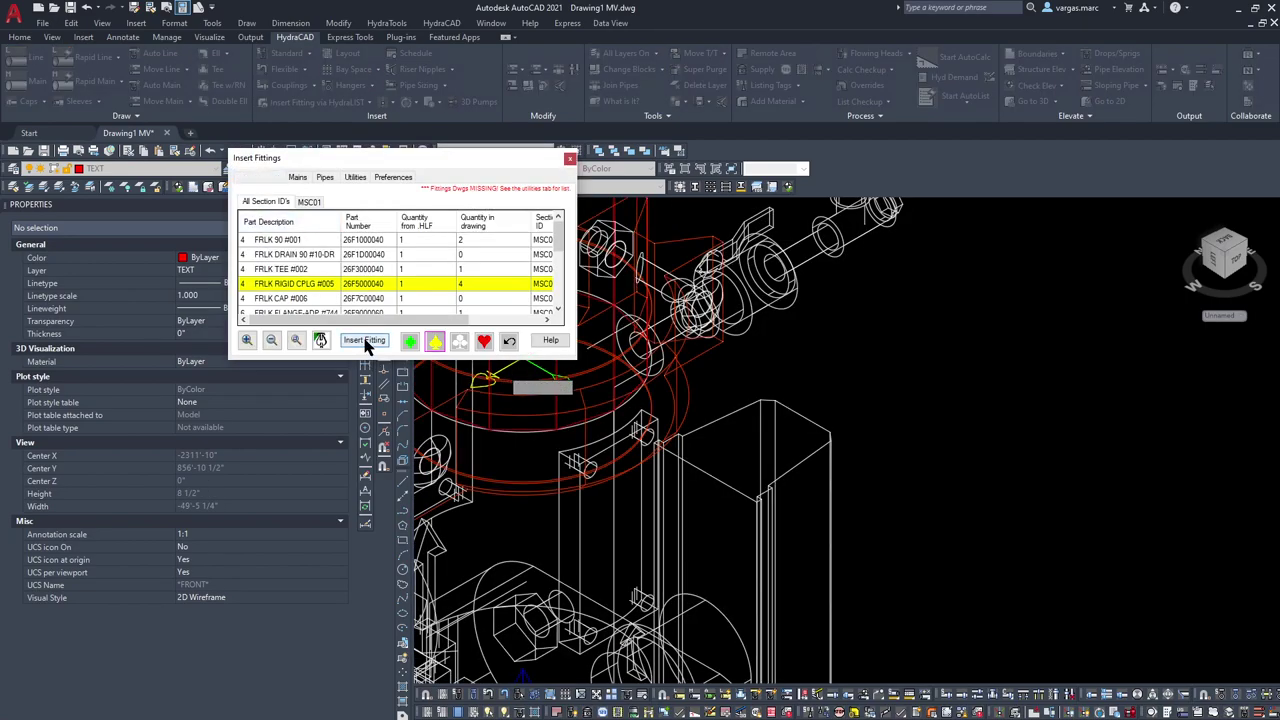
pyautogui.click(364, 341)
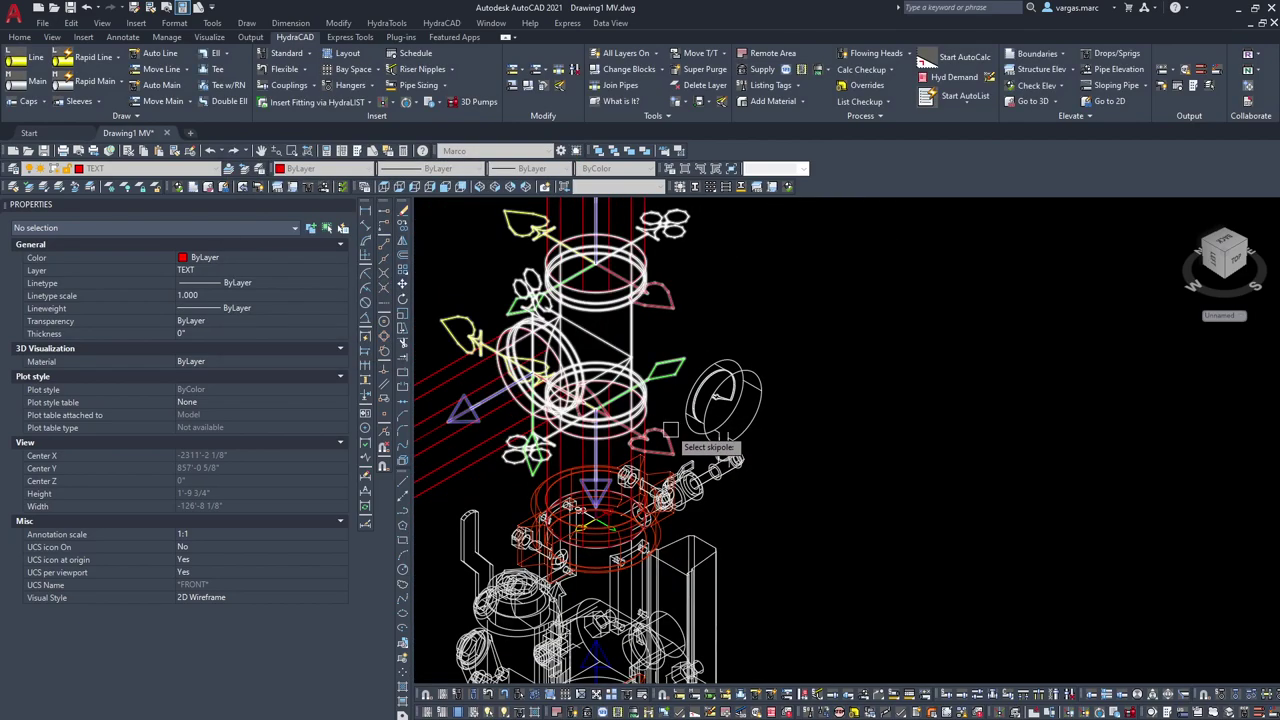
pyautogui.click(670, 430)
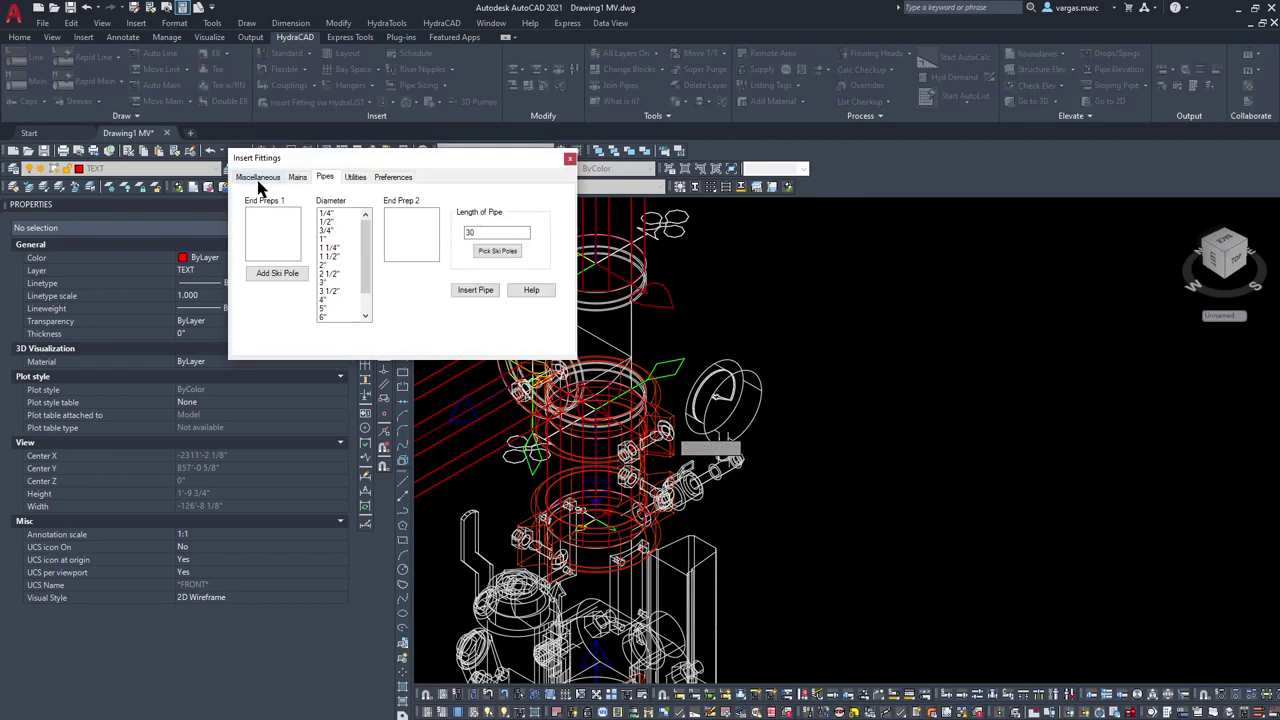
pyautogui.click(258, 178)
pyautogui.click(364, 341)
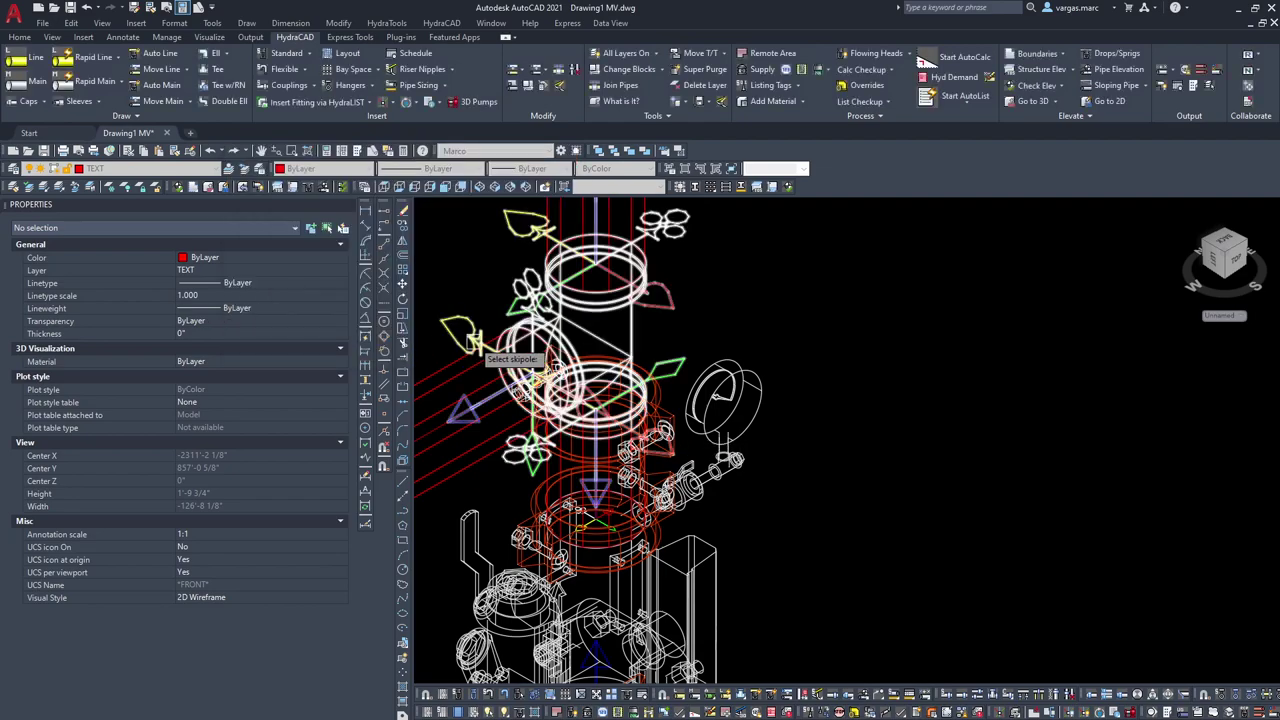
pyautogui.click(646, 305)
pyautogui.click(260, 178)
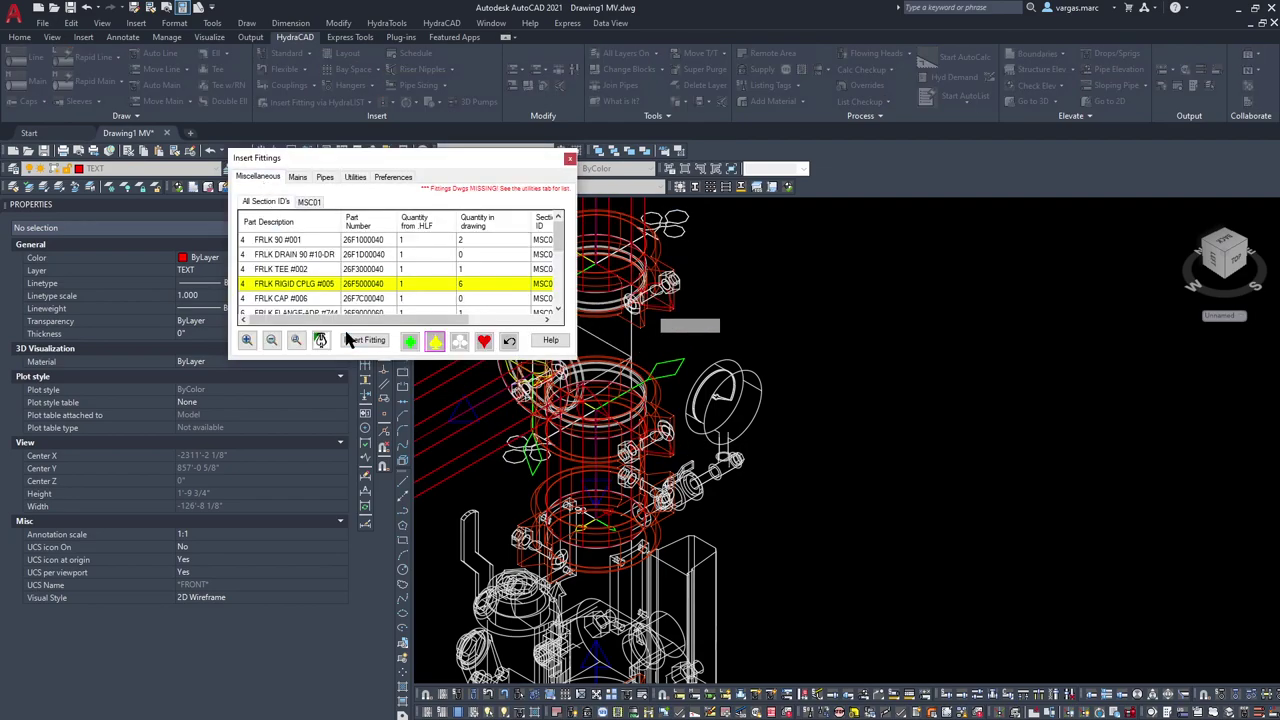
pyautogui.click(364, 341)
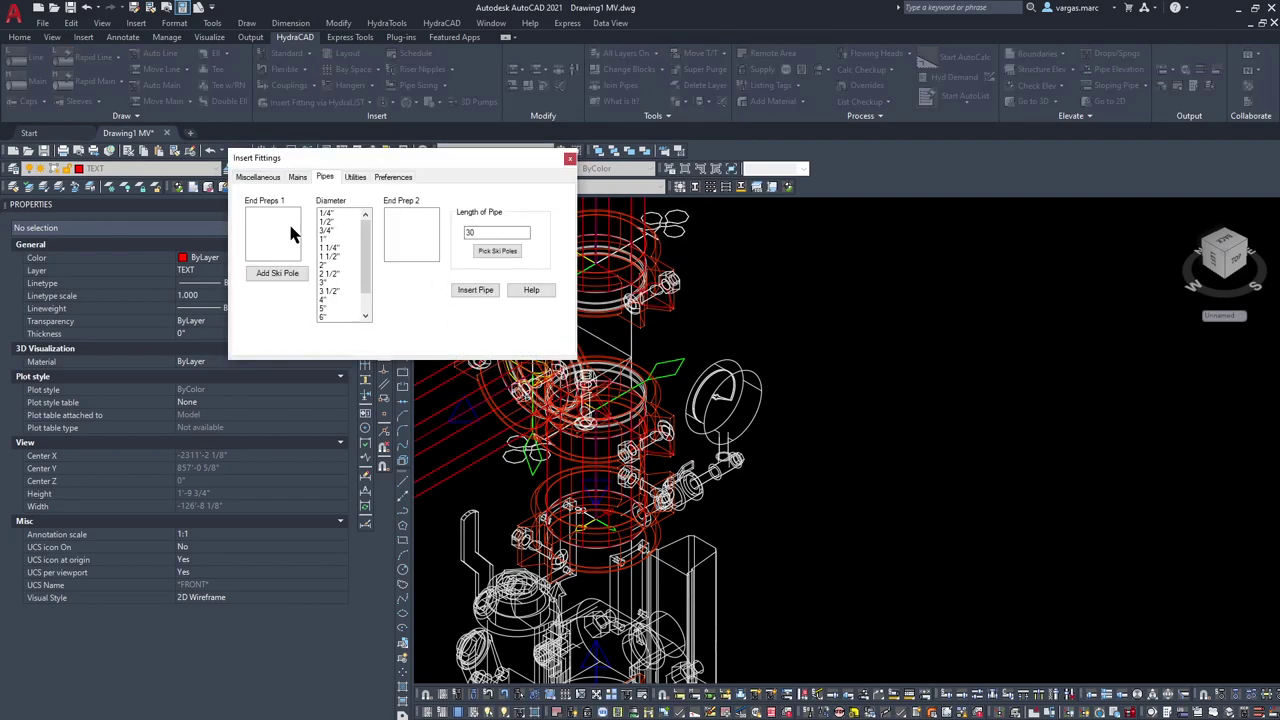
# Step: Insert a 4" FRLK RIGID CPLG #005 where the upper riser pipe meets the top elbow
pyautogui.click(262, 179)
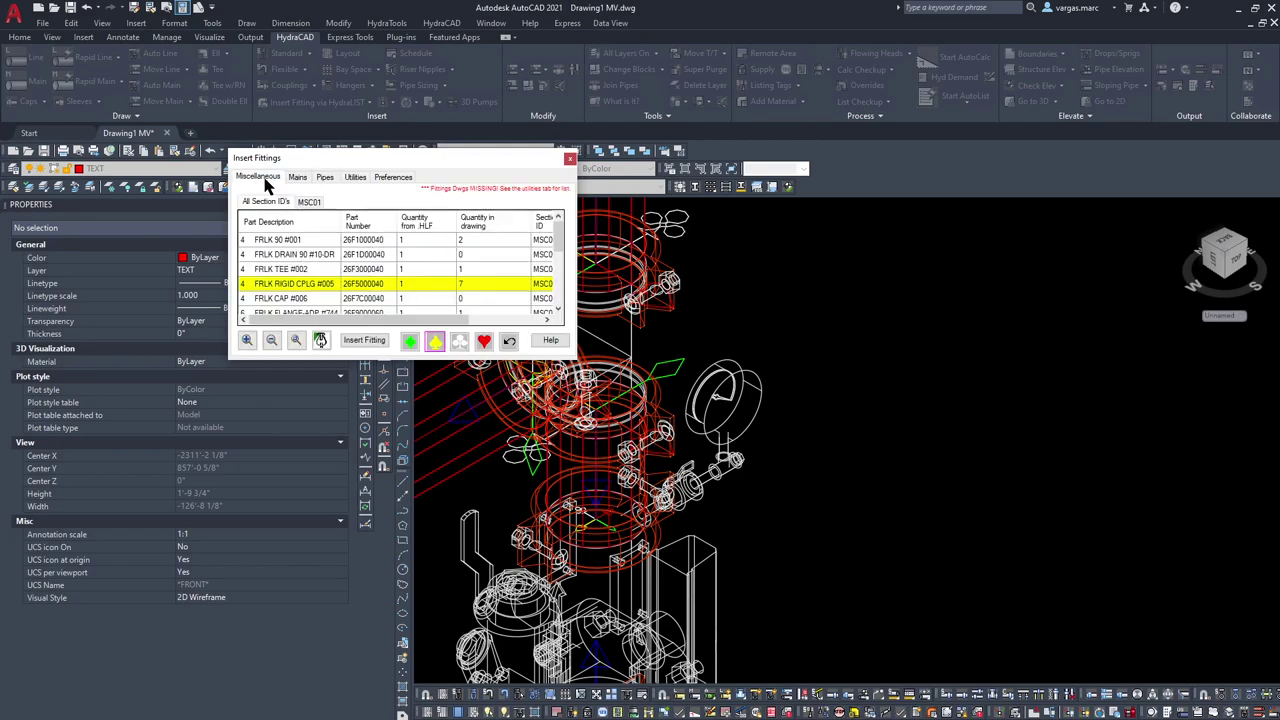
pyautogui.click(364, 340)
pyautogui.scroll(4, 623, 215)
pyautogui.moveTo(623, 215); pyautogui.dragTo(618, 397, button='middle')
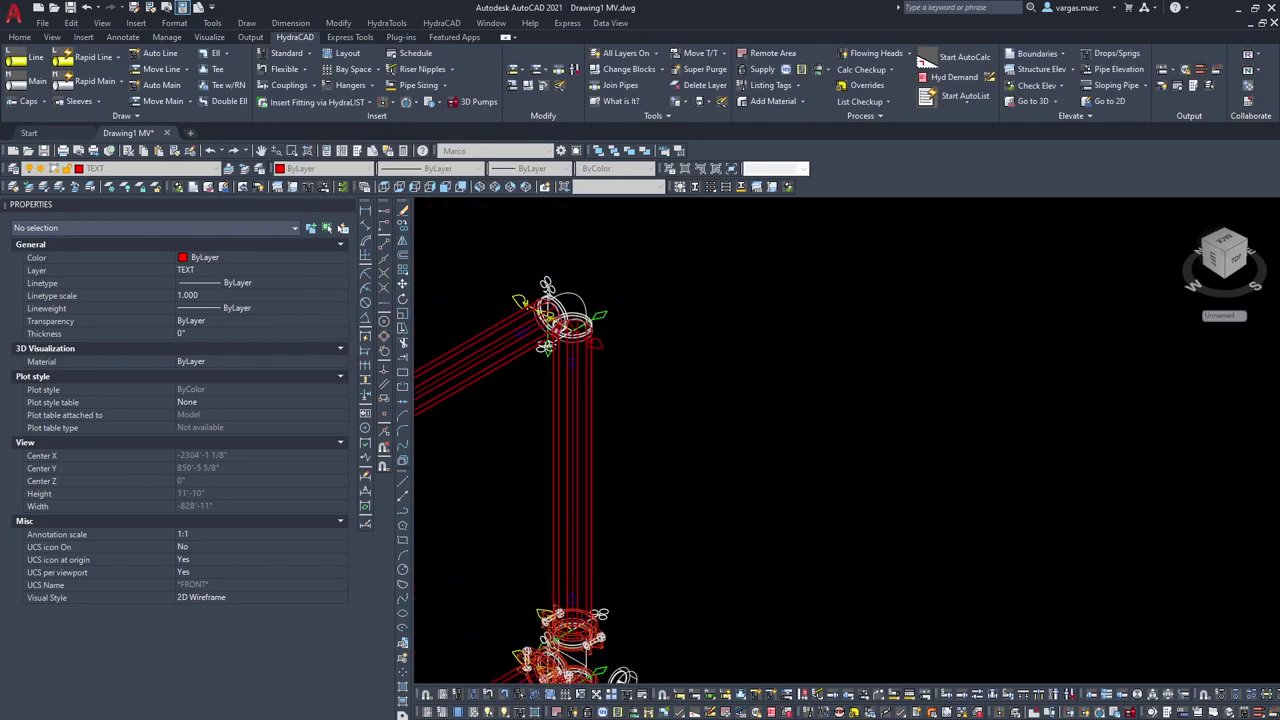
pyautogui.click(604, 347)
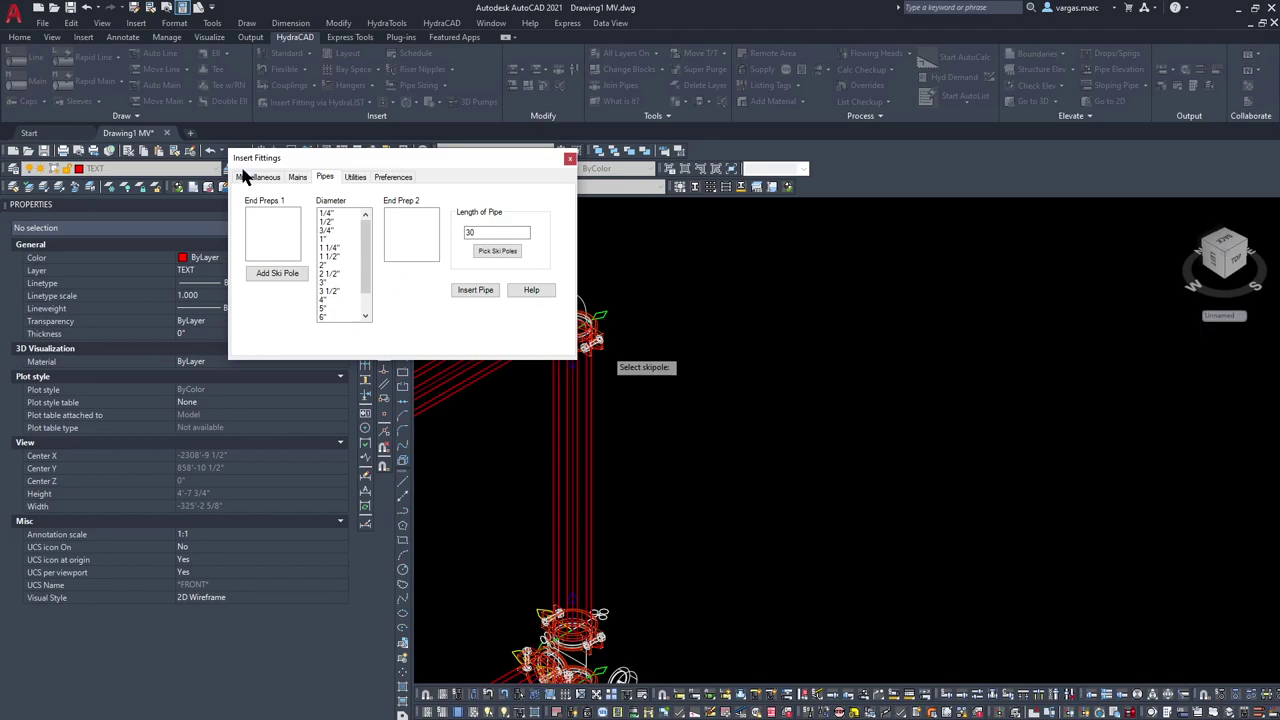
# Step: Insert a 4" FRLK RIGID CPLG #005 at the top elbow's other opening, where the long horizontal pipe starts
pyautogui.click(246, 177)
pyautogui.click(372, 337)
pyautogui.scroll(4, 515, 294)
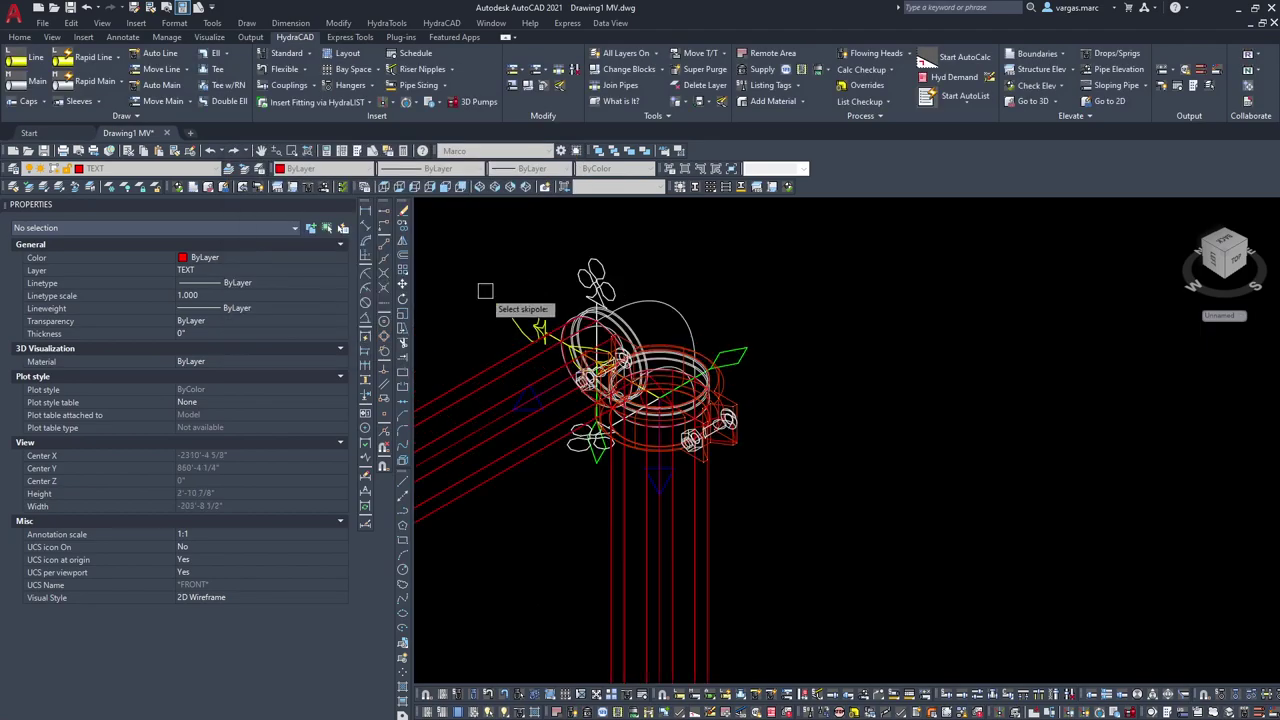
pyautogui.click(511, 307)
# Step: Insert a 4" FRLK RIGID CPLG #005 where the side branch's horizontal pipe meets its elbow
pyautogui.click(260, 178)
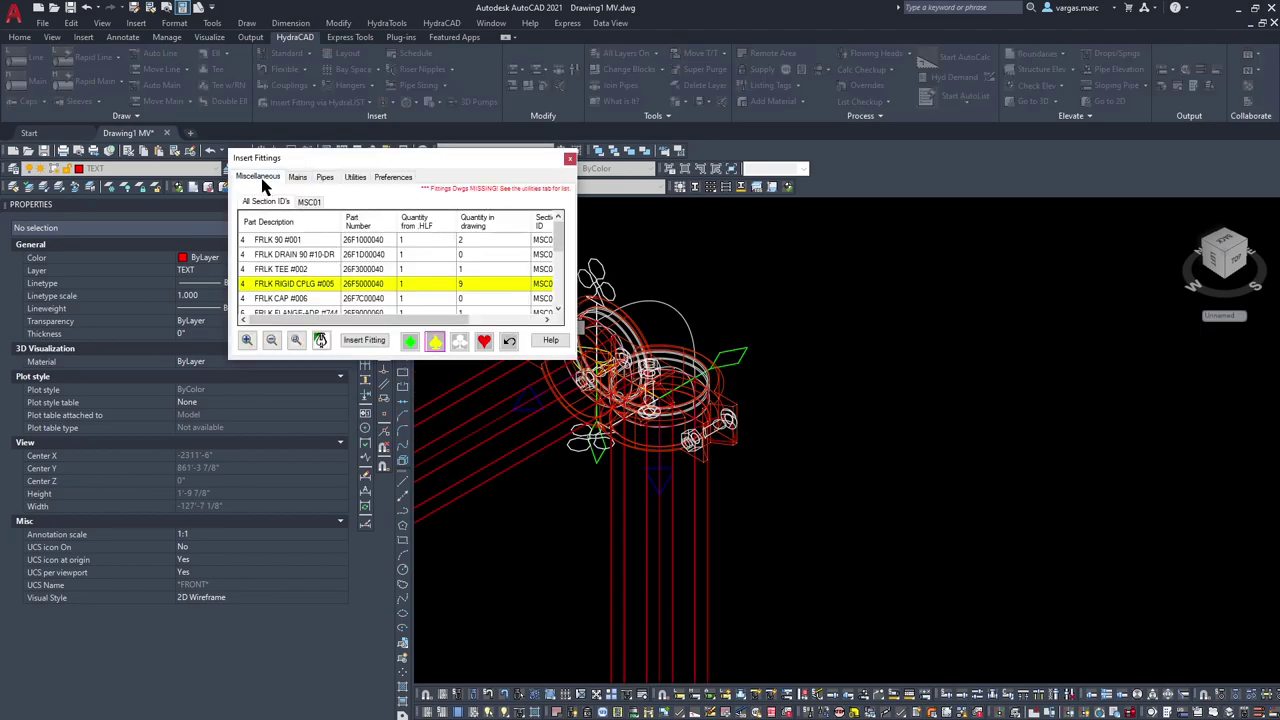
pyautogui.click(358, 343)
pyautogui.scroll(-4, 540, 326)
pyautogui.moveTo(574, 423); pyautogui.dragTo(661, 325, button='middle')
pyautogui.scroll(3, 526, 448)
pyautogui.click(482, 368)
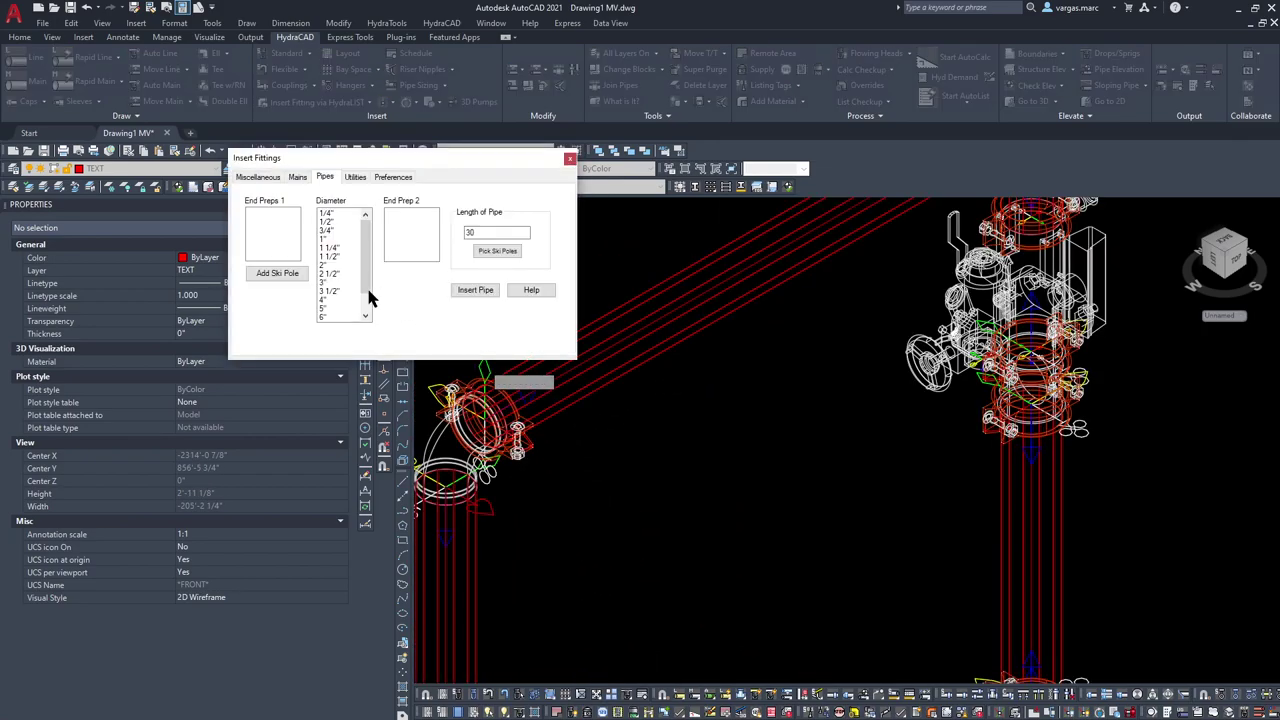
# Step: Insert a 4" FRLK RIGID CPLG #005 at the branch elbow's lower opening and finish inserting fittings
pyautogui.click(260, 177)
pyautogui.click(365, 341)
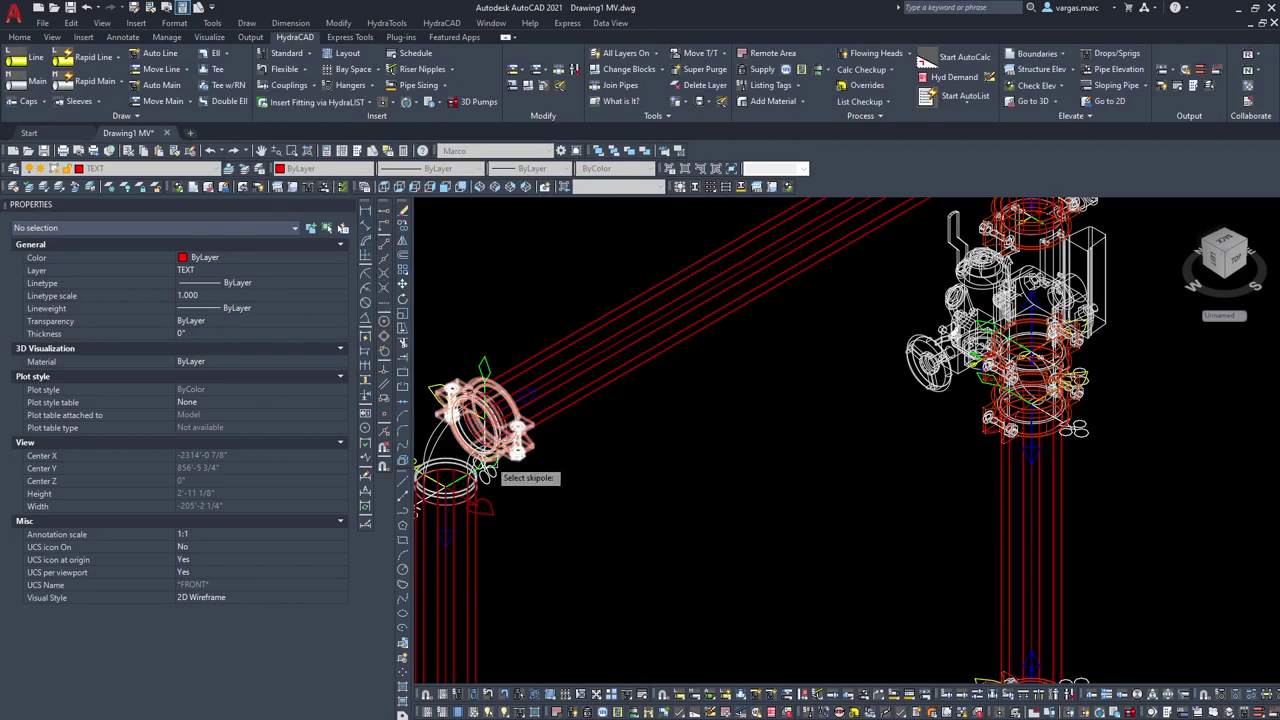
pyautogui.click(463, 515)
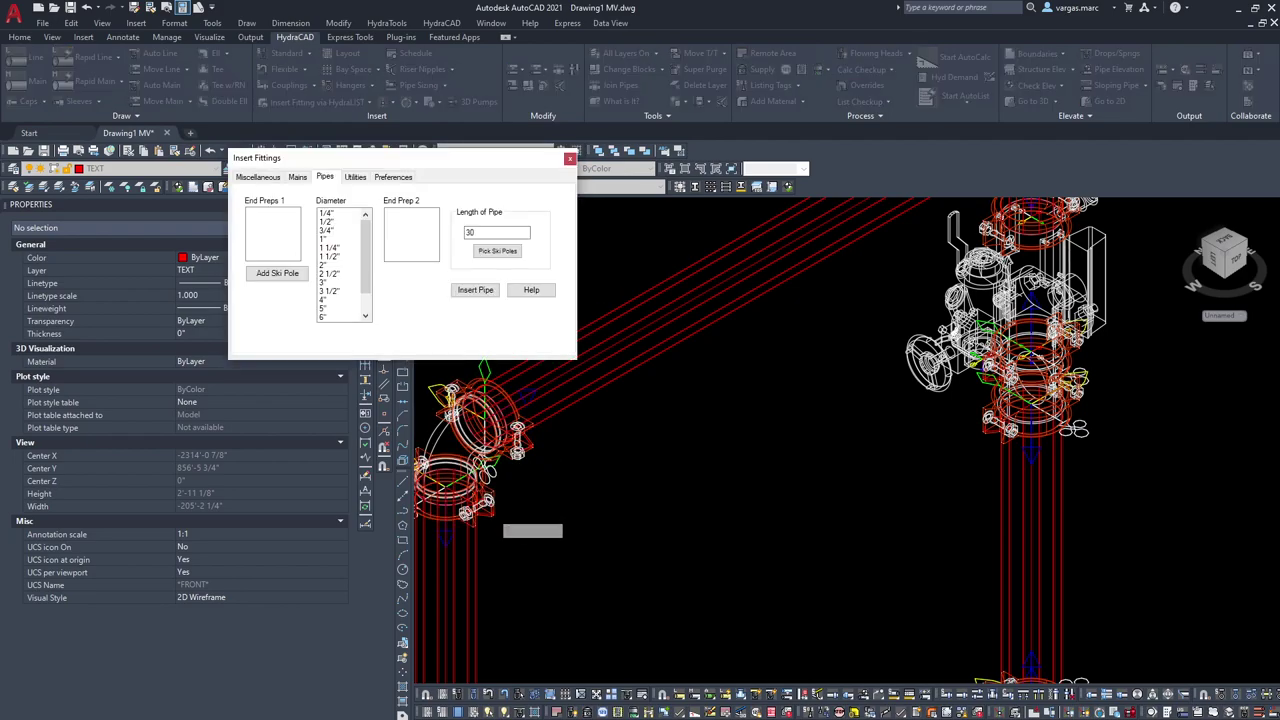
pyautogui.click(569, 161)
# Step: Examine the joints and overall layout of the assembled riser and side branch in the 3D view
pyautogui.scroll(-6, 656, 410)
pyautogui.moveTo(675, 500); pyautogui.dragTo(633, 468, button='middle')
pyautogui.scroll(6, 580, 571)
pyautogui.scroll(-4, 579, 570)
pyautogui.moveTo(744, 377)
pyautogui.mouseDown(button='middle')
pyautogui.moveTo(730, 511)
pyautogui.moveTo(776, 580)
pyautogui.mouseUp(button='middle')
pyautogui.scroll(-2, 776, 580)
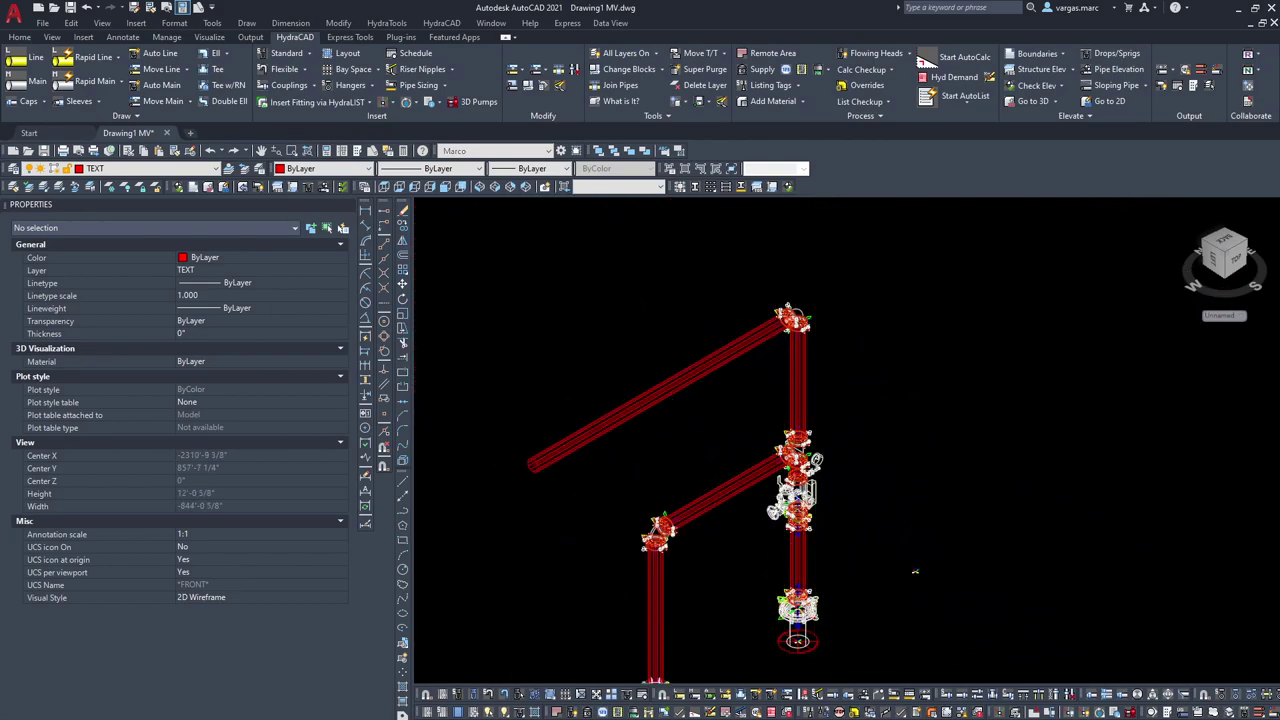
pyautogui.scroll(-2, 815, 337)
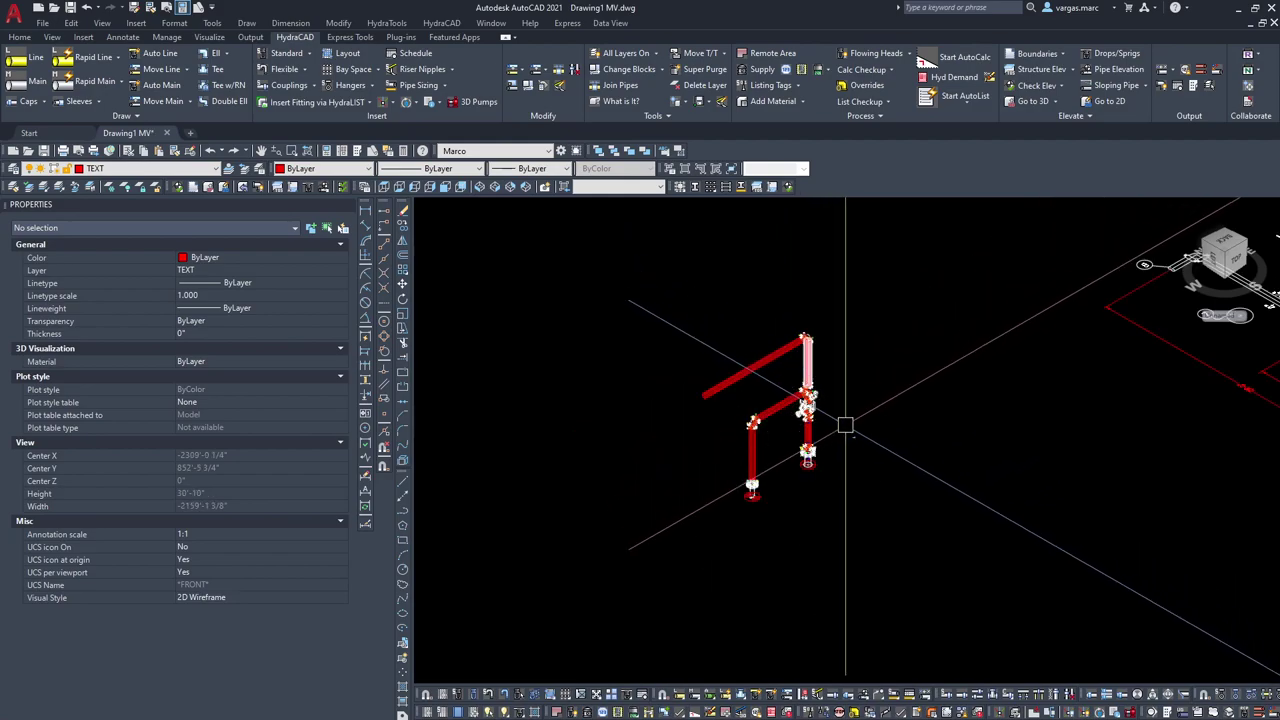
pyautogui.click(851, 434)
pyautogui.press('Escape')
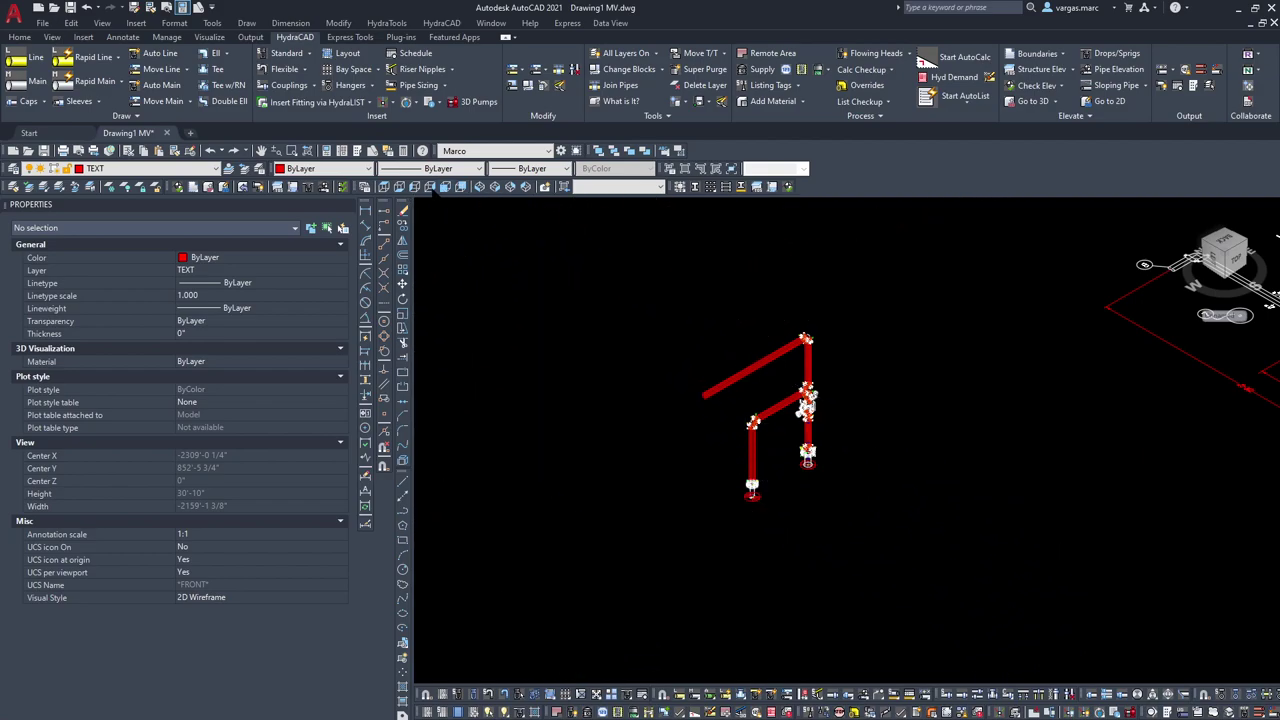
# Step: View the model from the Back and examine the riser, manifold and side branch in elevation
pyautogui.click(460, 187)
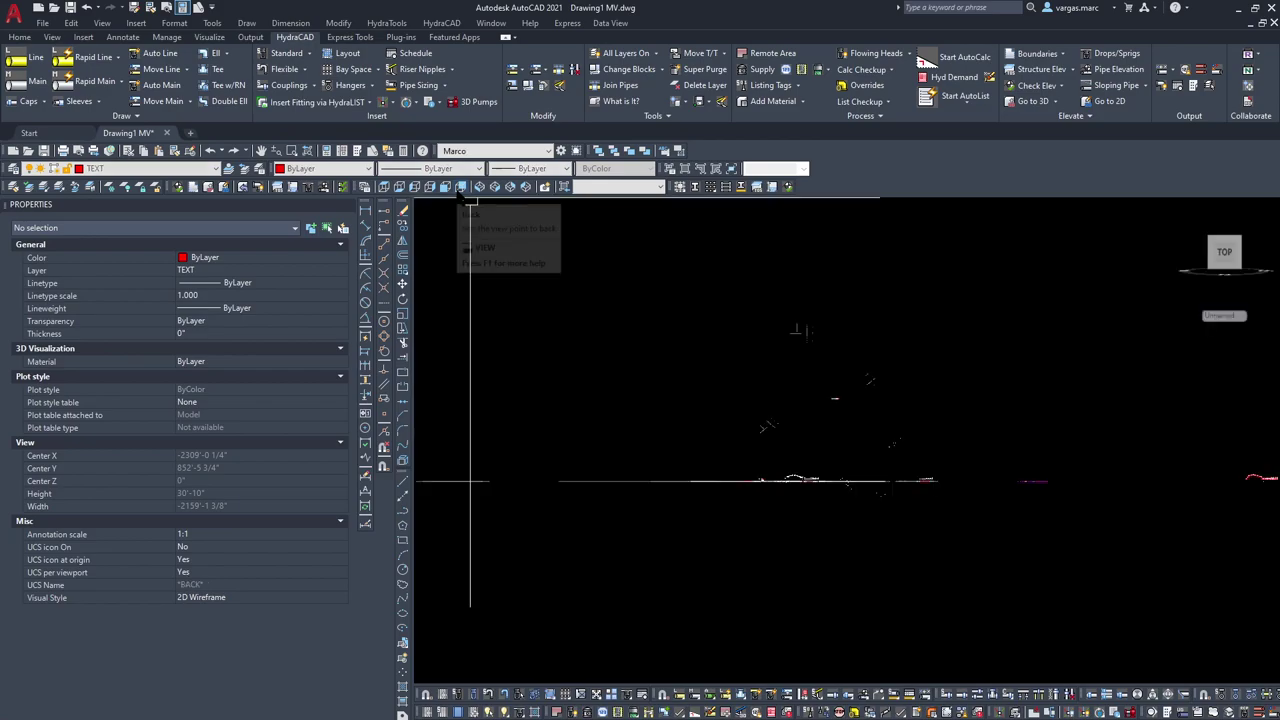
pyautogui.scroll(10, 837, 491)
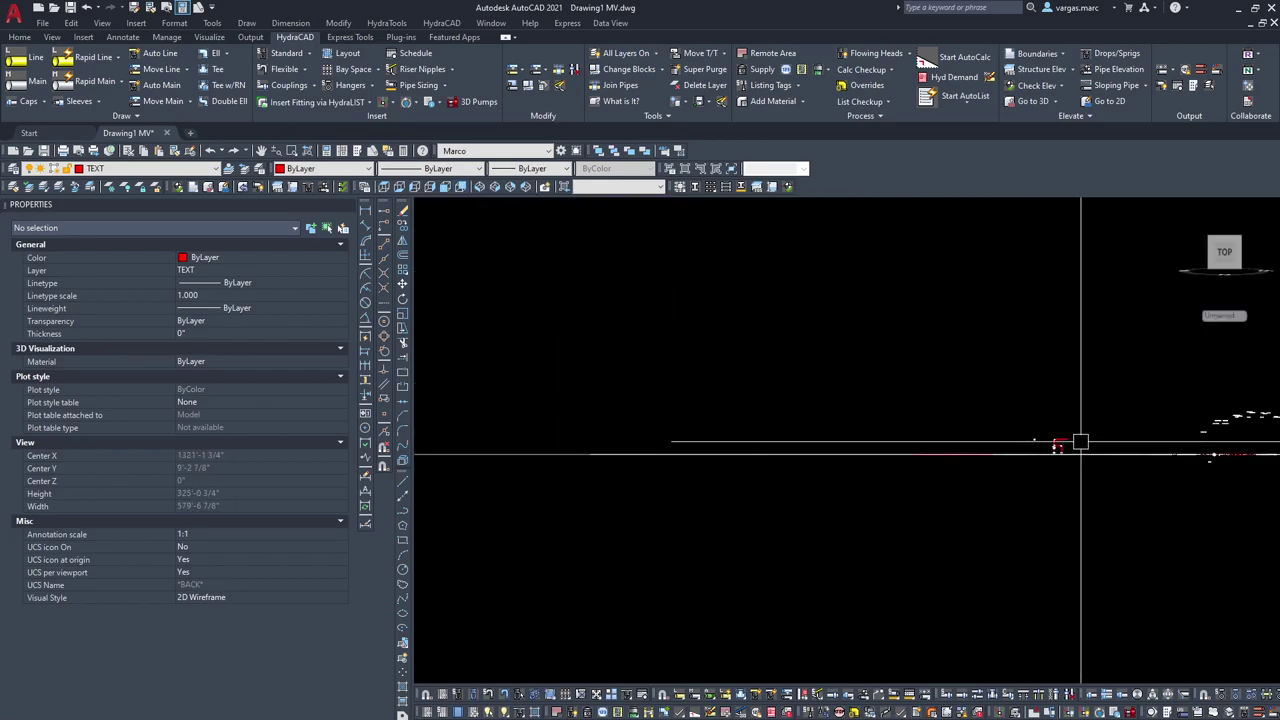
pyautogui.scroll(3, 829, 523)
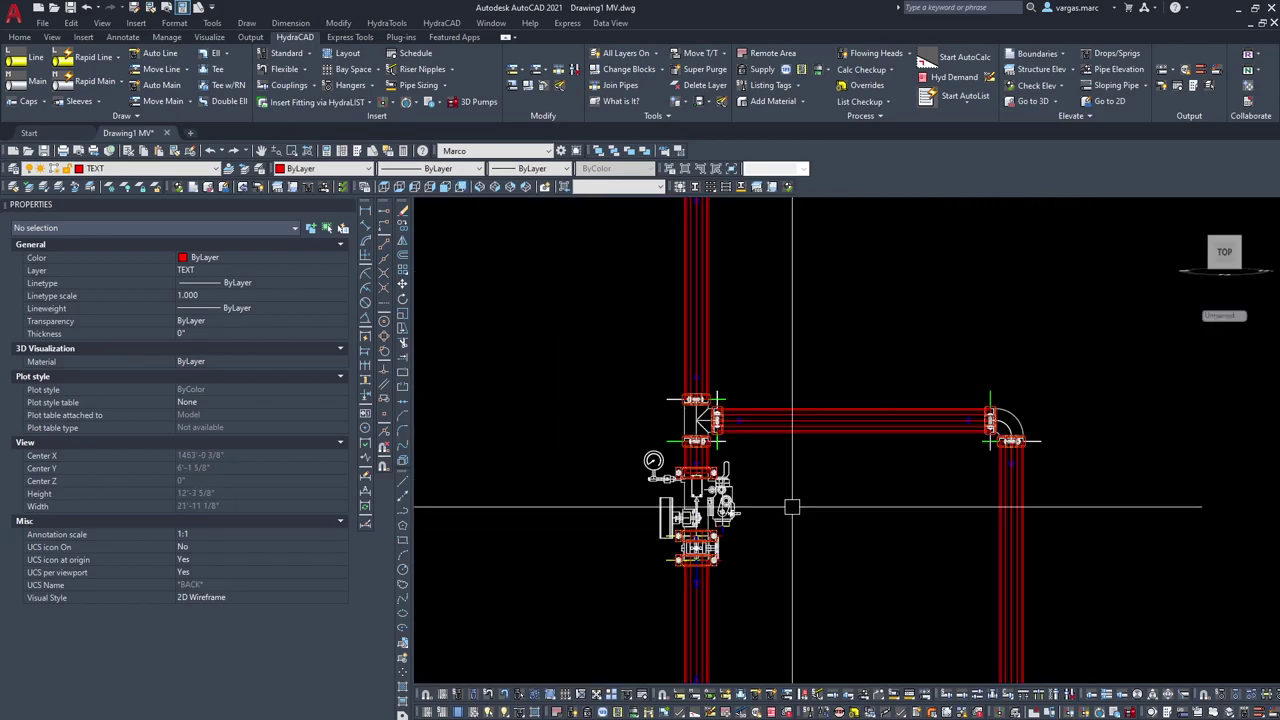
pyautogui.moveTo(845, 511); pyautogui.dragTo(769, 460, button='middle')
pyautogui.scroll(6, 665, 480)
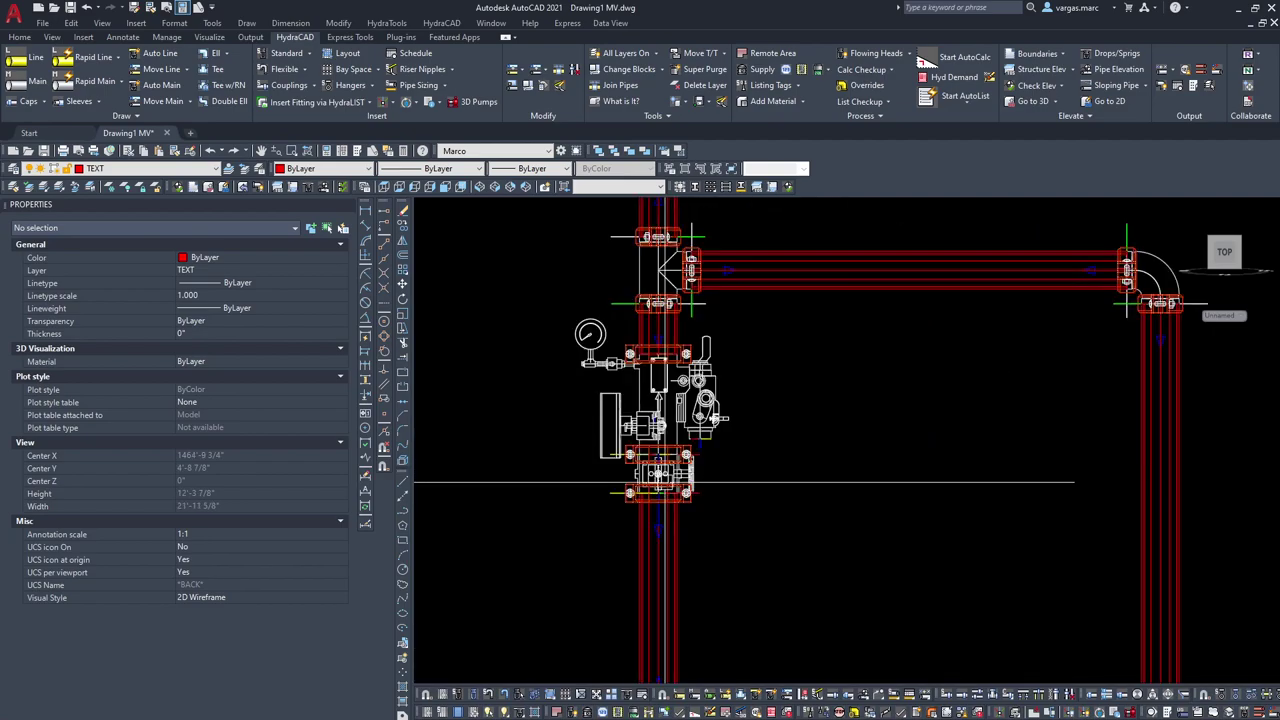
pyautogui.scroll(-4, 727, 467)
pyautogui.scroll(-2, 757, 390)
pyautogui.moveTo(758, 384); pyautogui.dragTo(677, 481, button='middle')
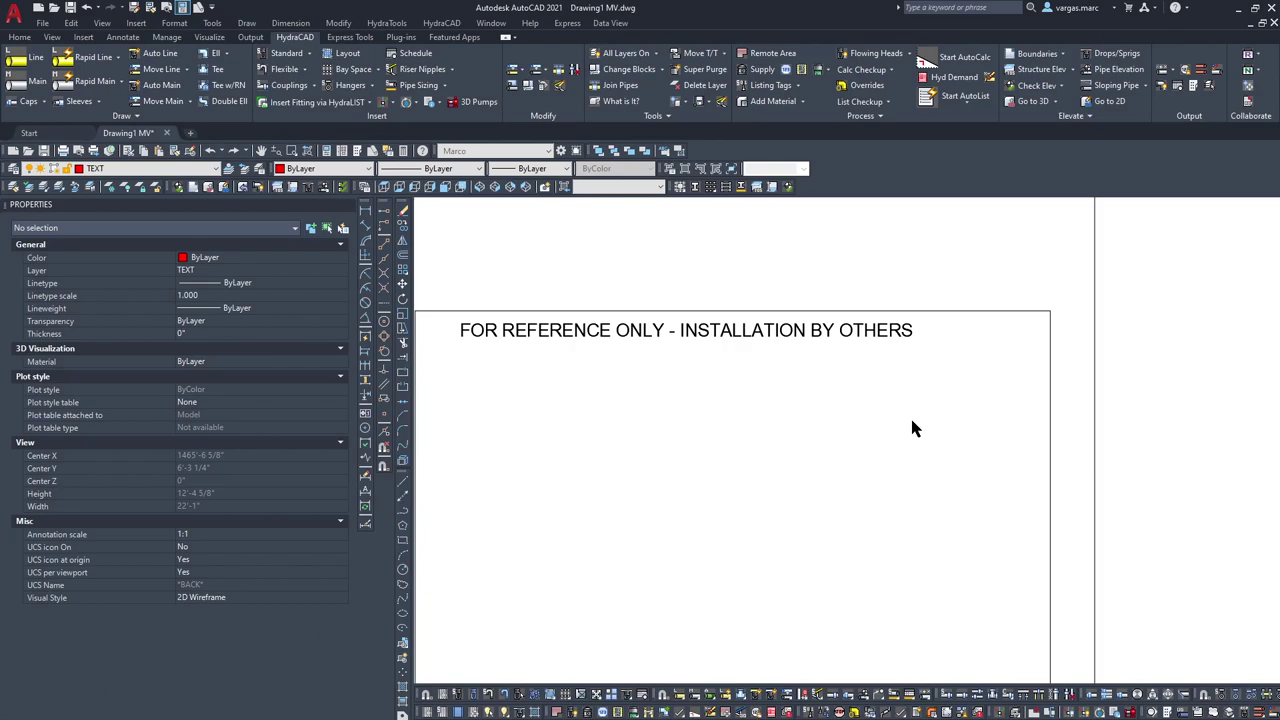
# Step: Show the riser in Back view, centred in the empty viewport beside the hydraulic-system placards on layout FP0.0
pyautogui.scroll(-8, 910, 420)
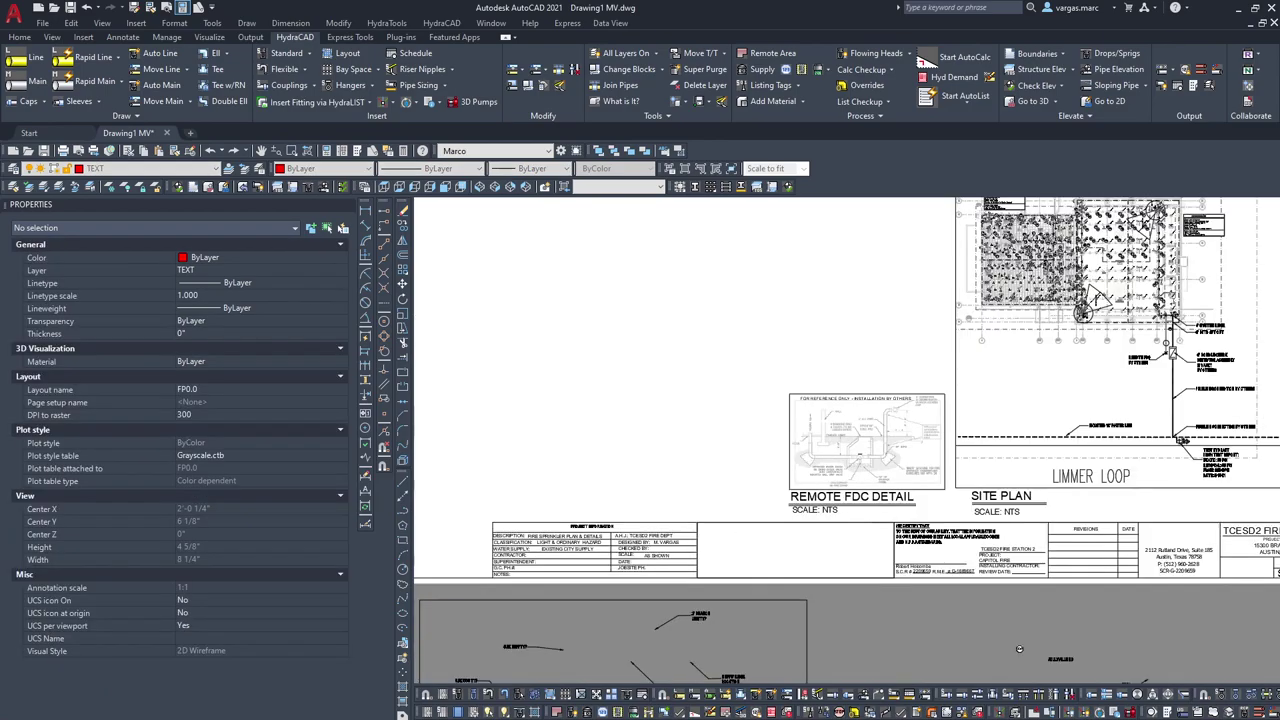
pyautogui.moveTo(908, 337); pyautogui.dragTo(644, 482, button='middle')
pyautogui.scroll(4, 848, 430)
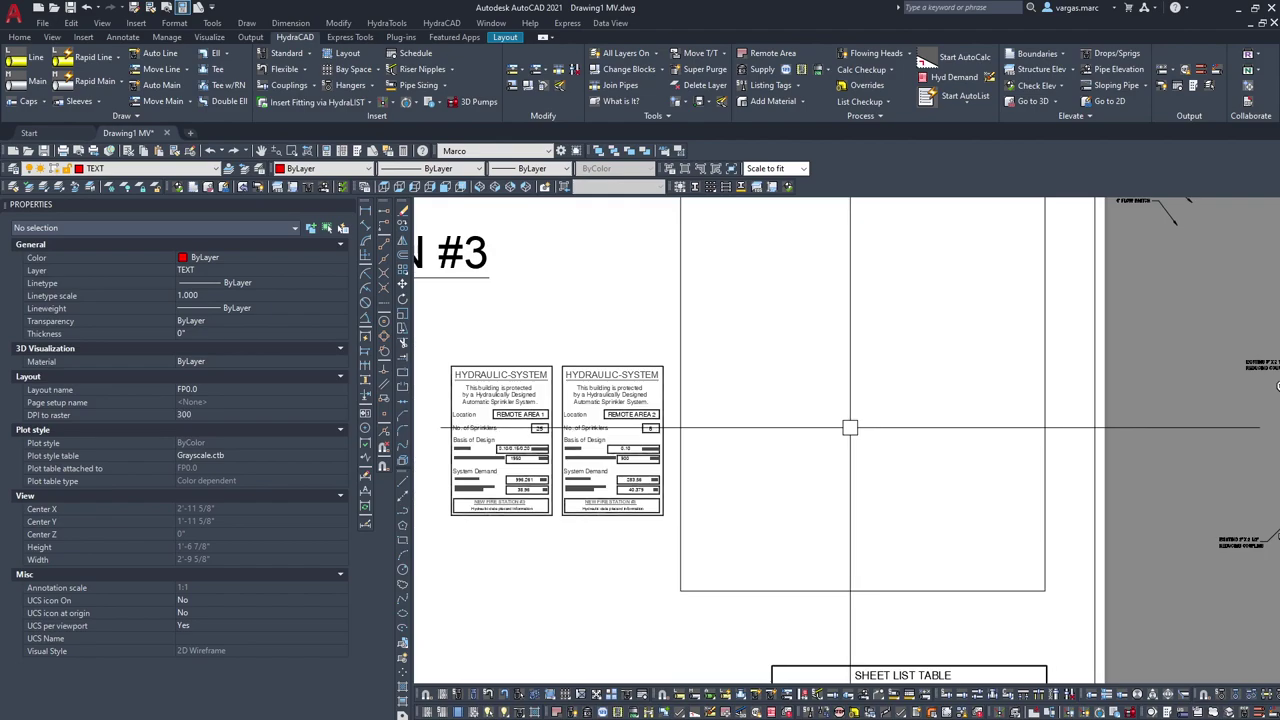
pyautogui.doubleClick(600, 284)
pyautogui.moveTo(758, 326); pyautogui.dragTo(741, 348, button='middle')
pyautogui.doubleClick(741, 348)
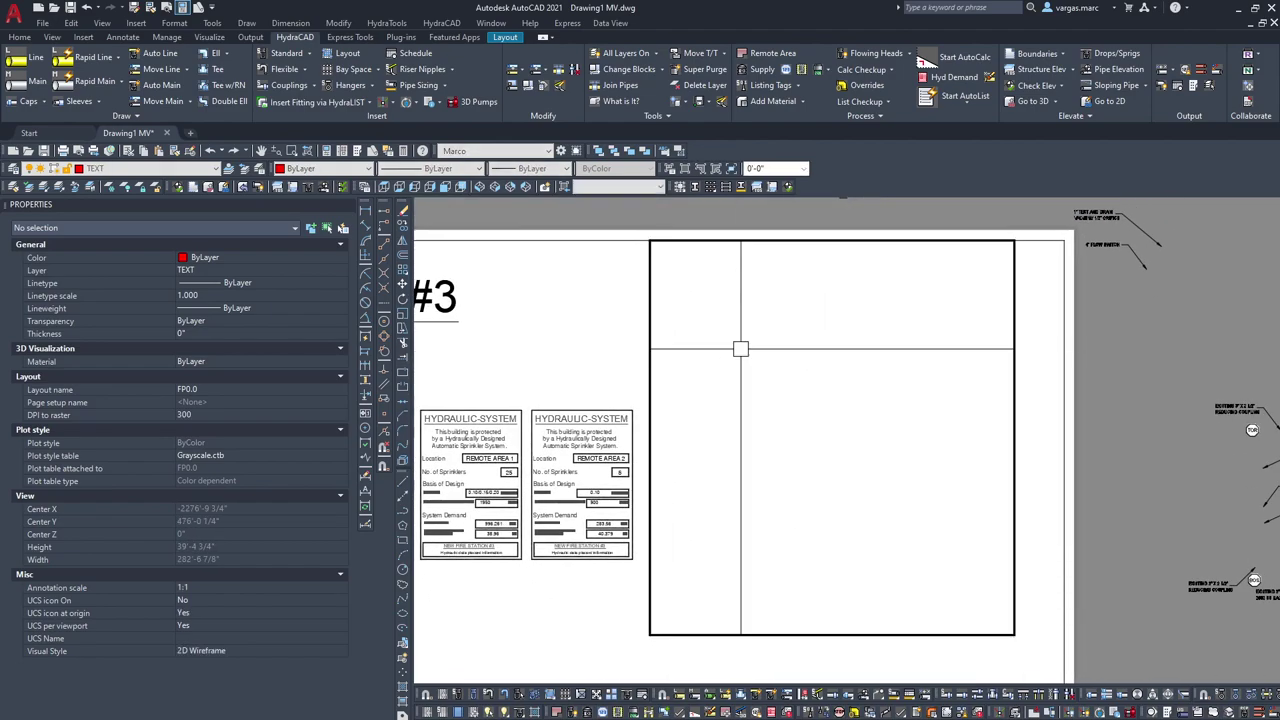
pyautogui.click(670, 256)
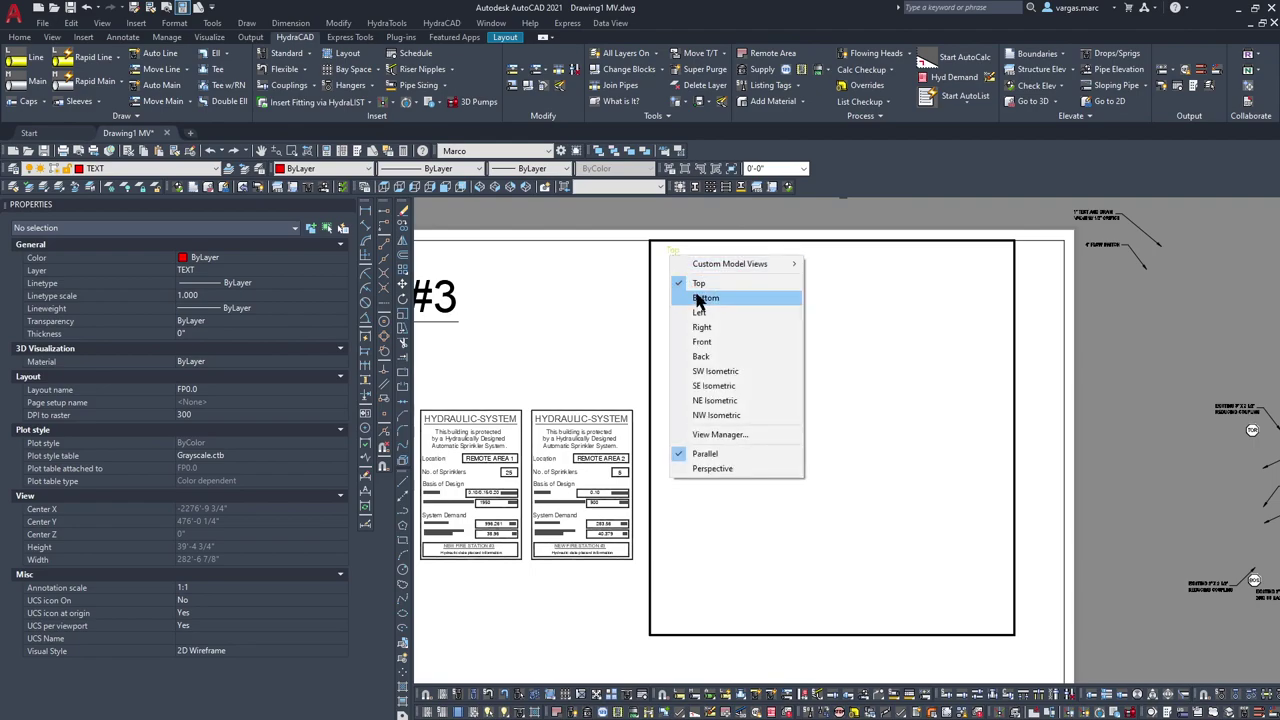
pyautogui.click(707, 357)
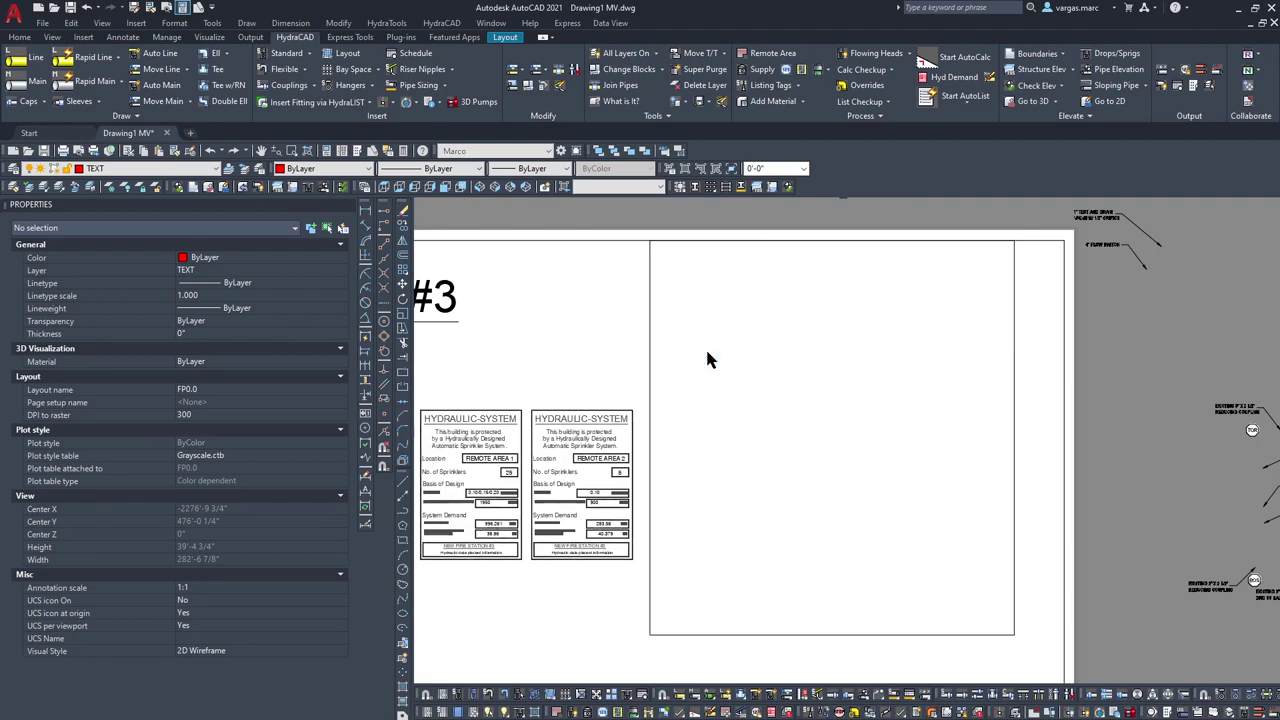
pyautogui.scroll(2, 809, 404)
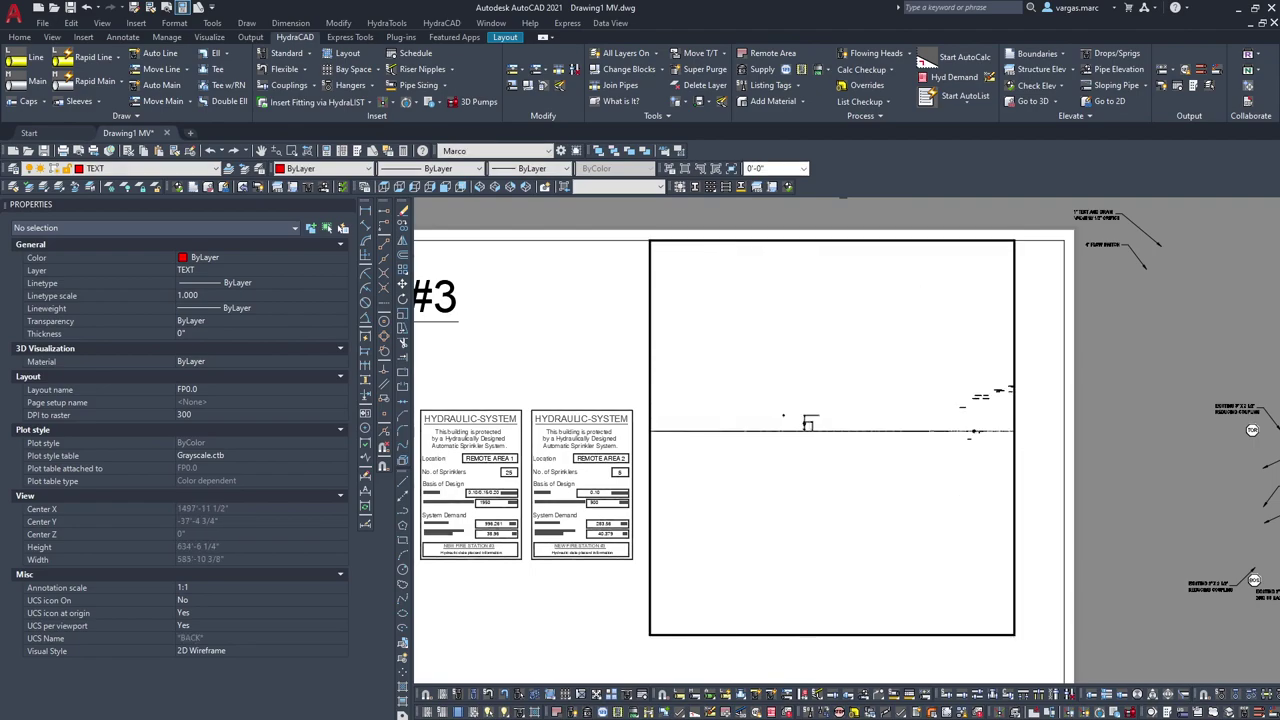
pyautogui.scroll(8, 801, 468)
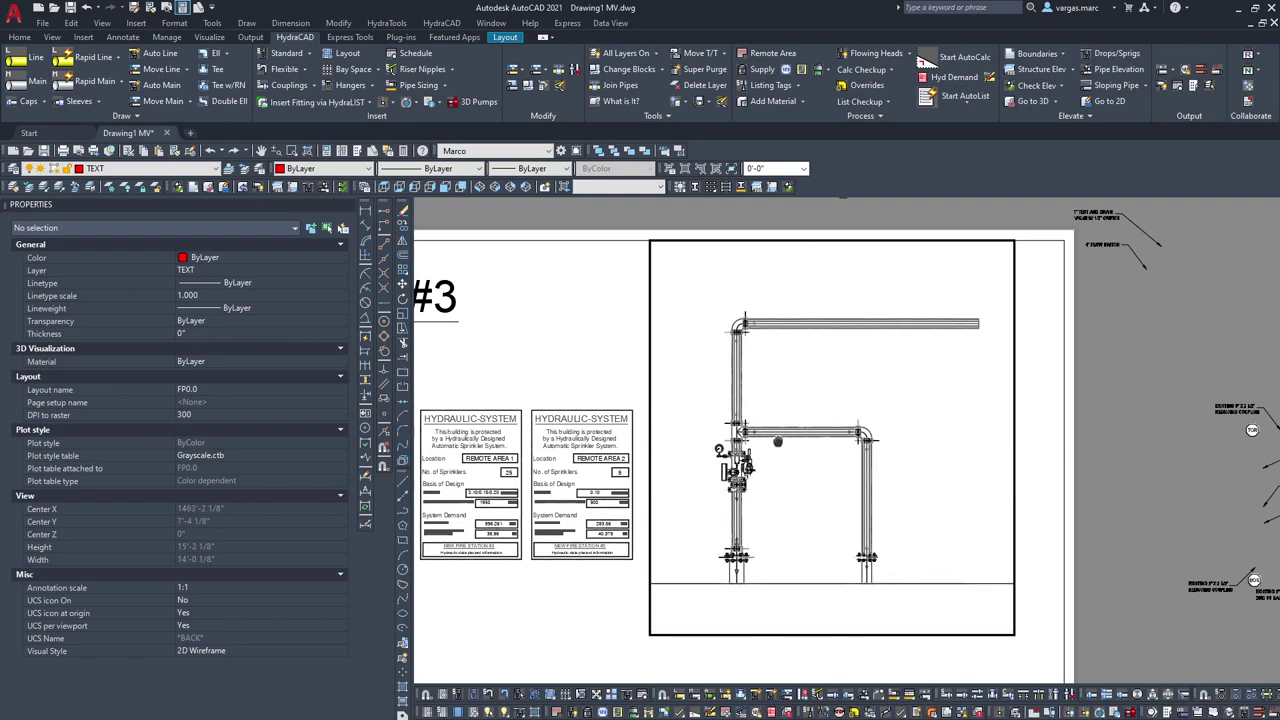
pyautogui.moveTo(801, 468); pyautogui.dragTo(806, 474, button='middle')
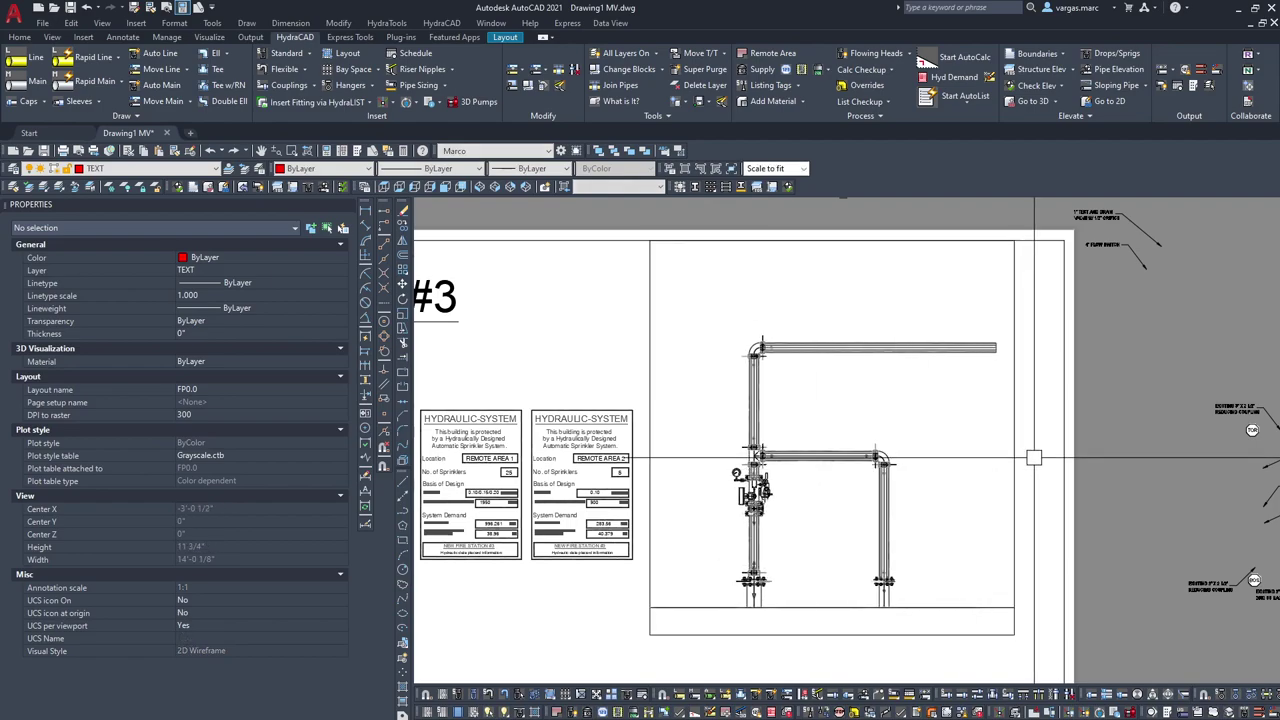
# Step: Set the riser viewport's scale to 1/2" = 1'-0"
pyautogui.click(1014, 474)
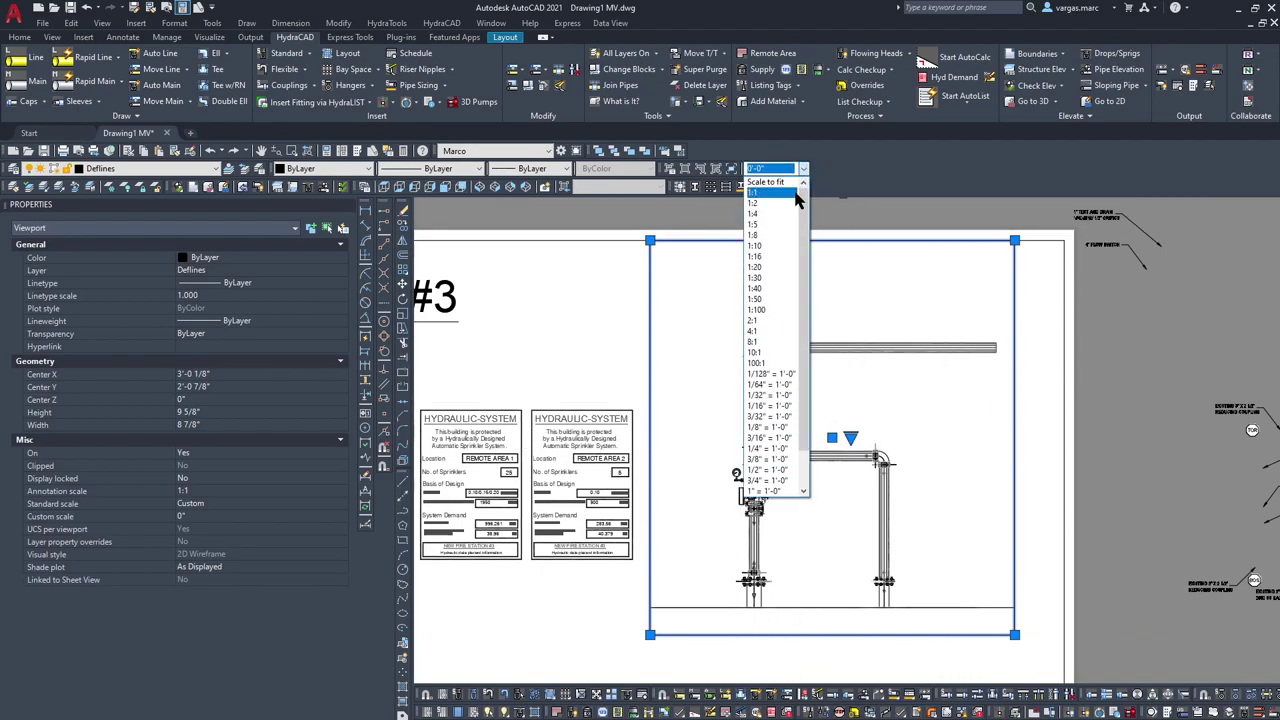
pyautogui.click(767, 469)
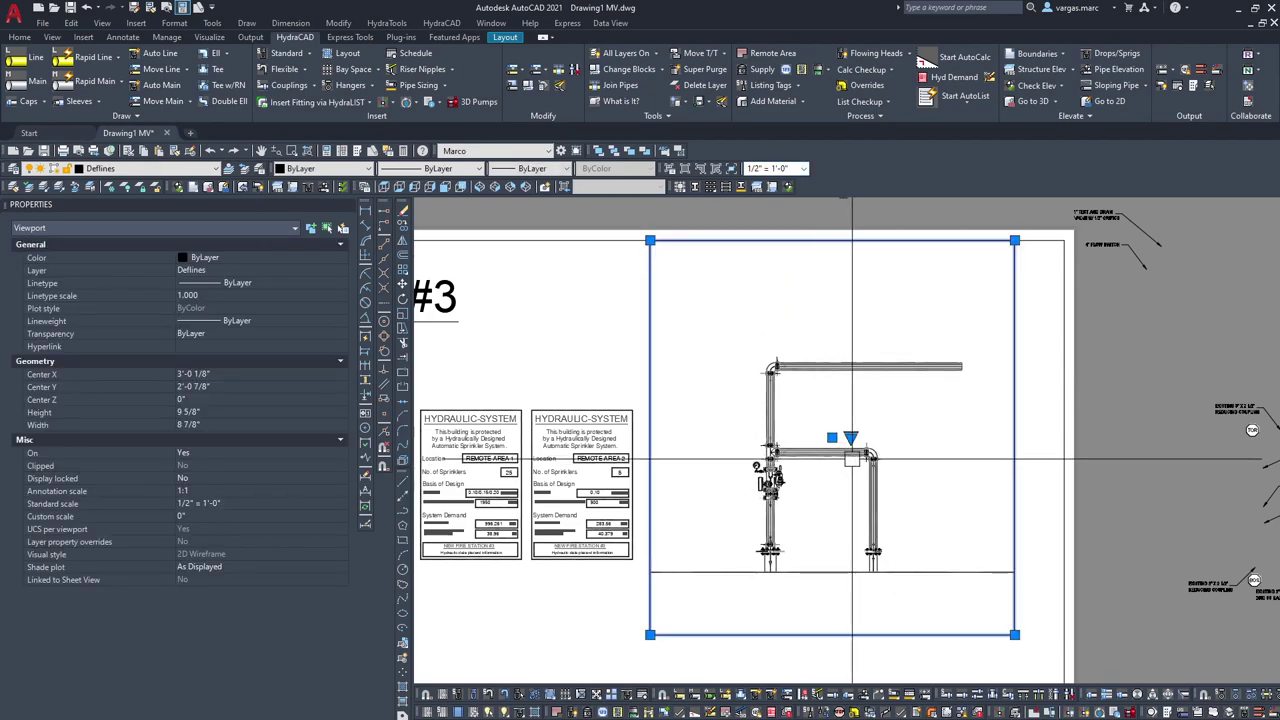
pyautogui.press('Escape')
pyautogui.moveTo(820, 346); pyautogui.dragTo(778, 344, button='middle')
pyautogui.moveTo(806, 491); pyautogui.dragTo(800, 491, button='middle')
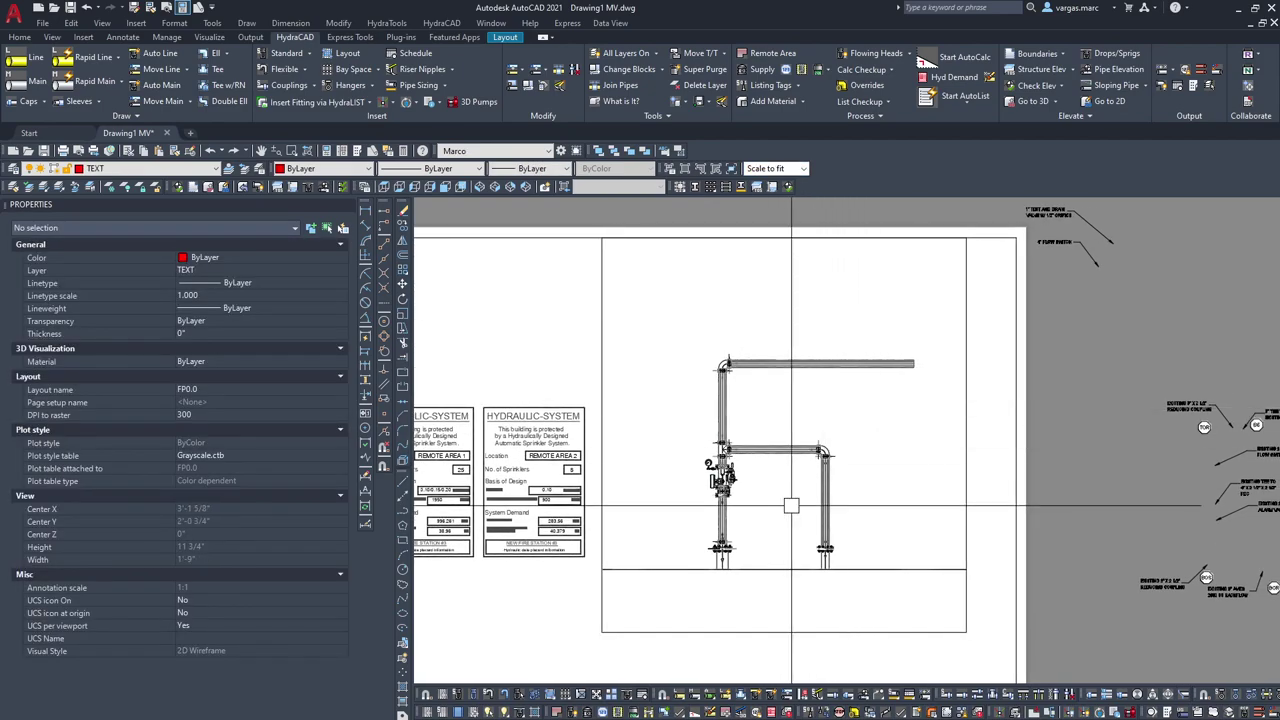
# Step: Narrow the riser viewport to about 5 5/8" wide and bring its upper and lower edges closer to the piping
pyautogui.click(670, 632)
pyautogui.click(601, 632)
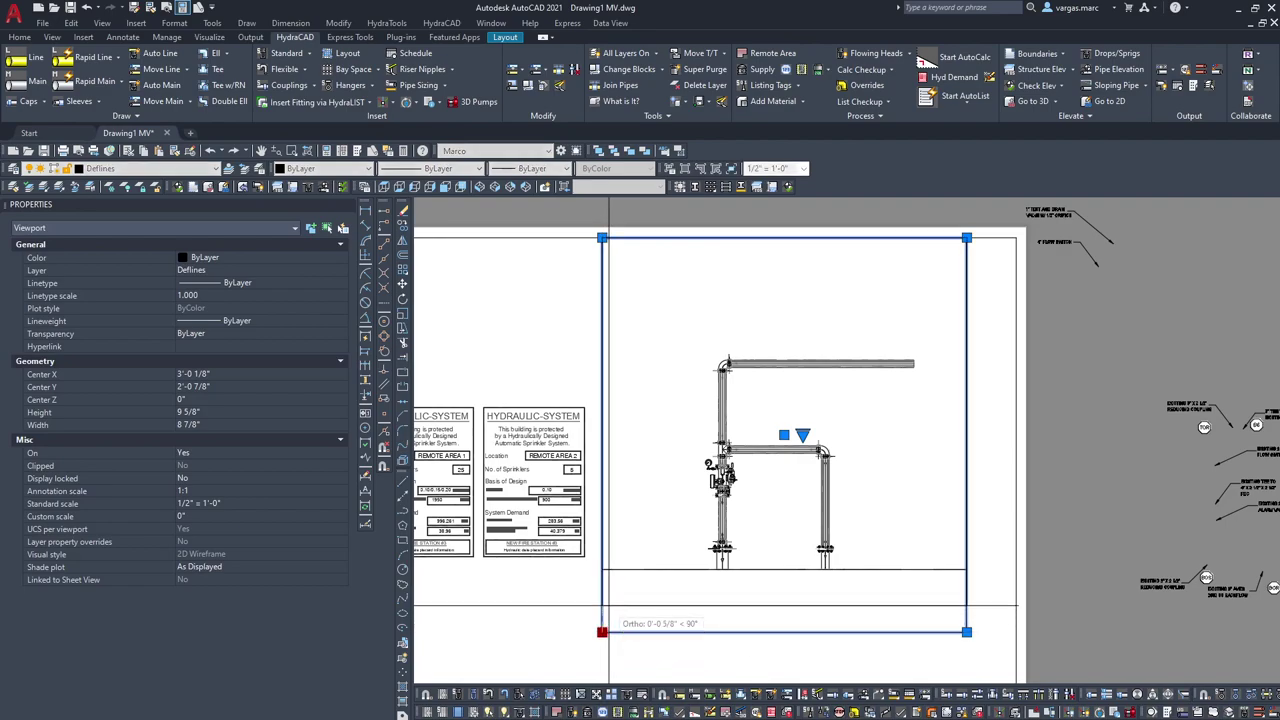
pyautogui.click(675, 595)
pyautogui.click(966, 632)
pyautogui.click(907, 625)
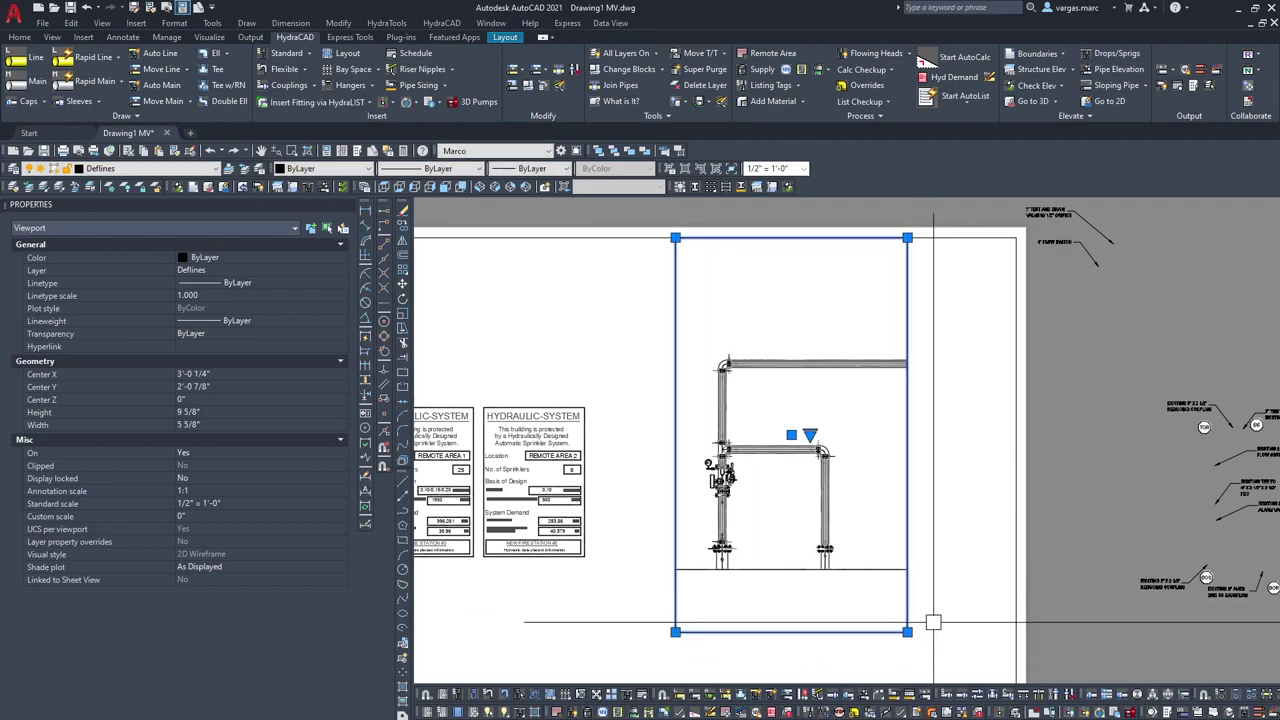
pyautogui.click(907, 583)
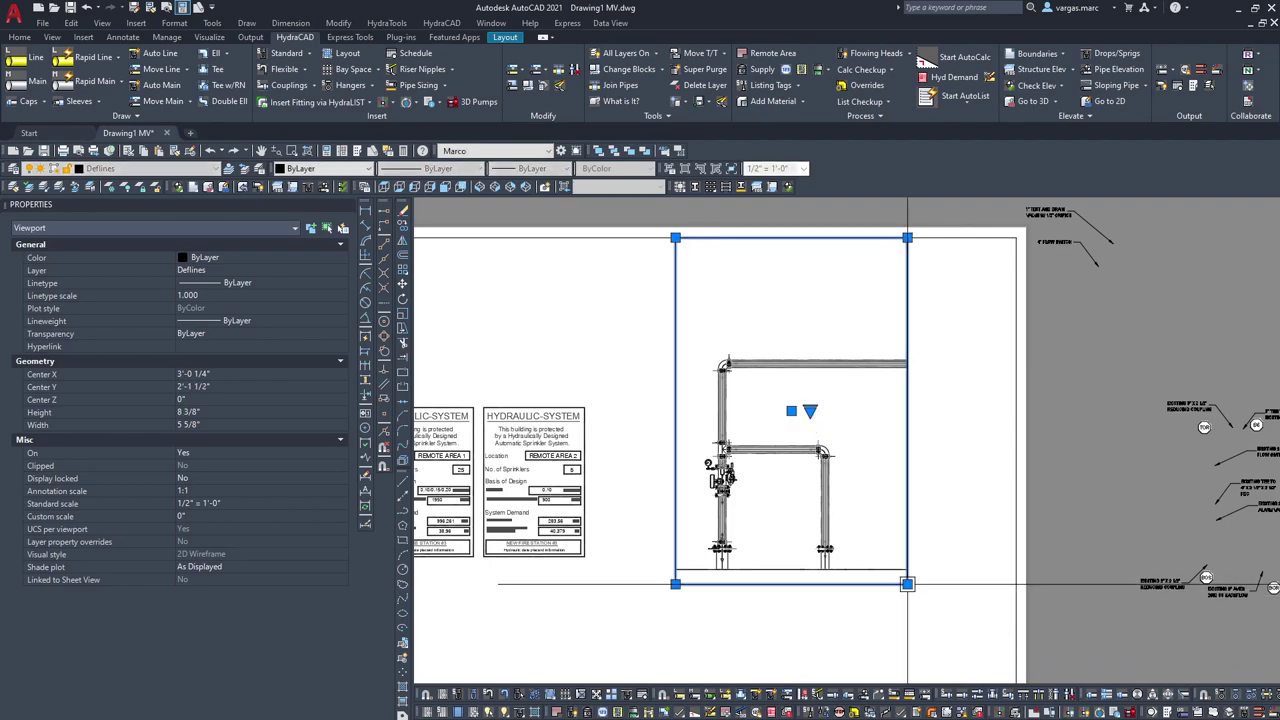
pyautogui.click(675, 237)
pyautogui.click(690, 312)
pyautogui.press('Escape')
# Step: Examine the existing callout labels and tags beside the sheet in relation to the riser viewport
pyautogui.moveTo(1051, 432); pyautogui.dragTo(914, 419, button='middle')
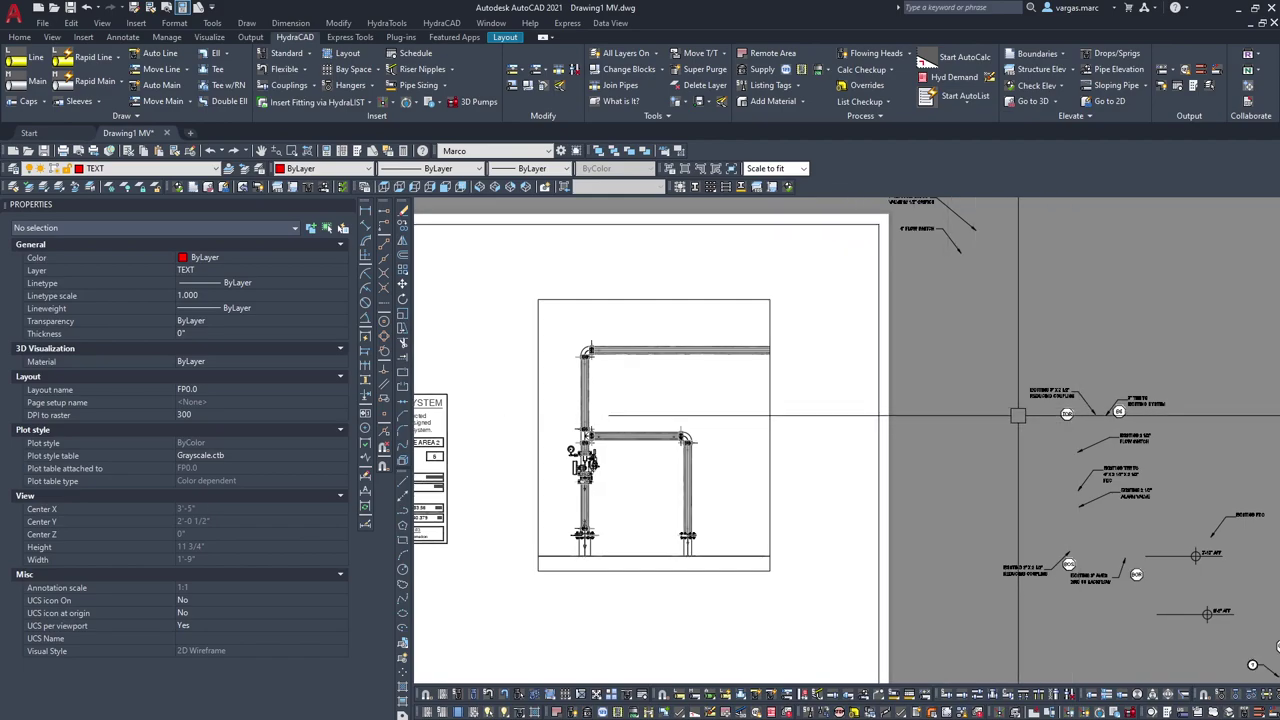
pyautogui.scroll(4, 1071, 432)
pyautogui.click(1040, 372)
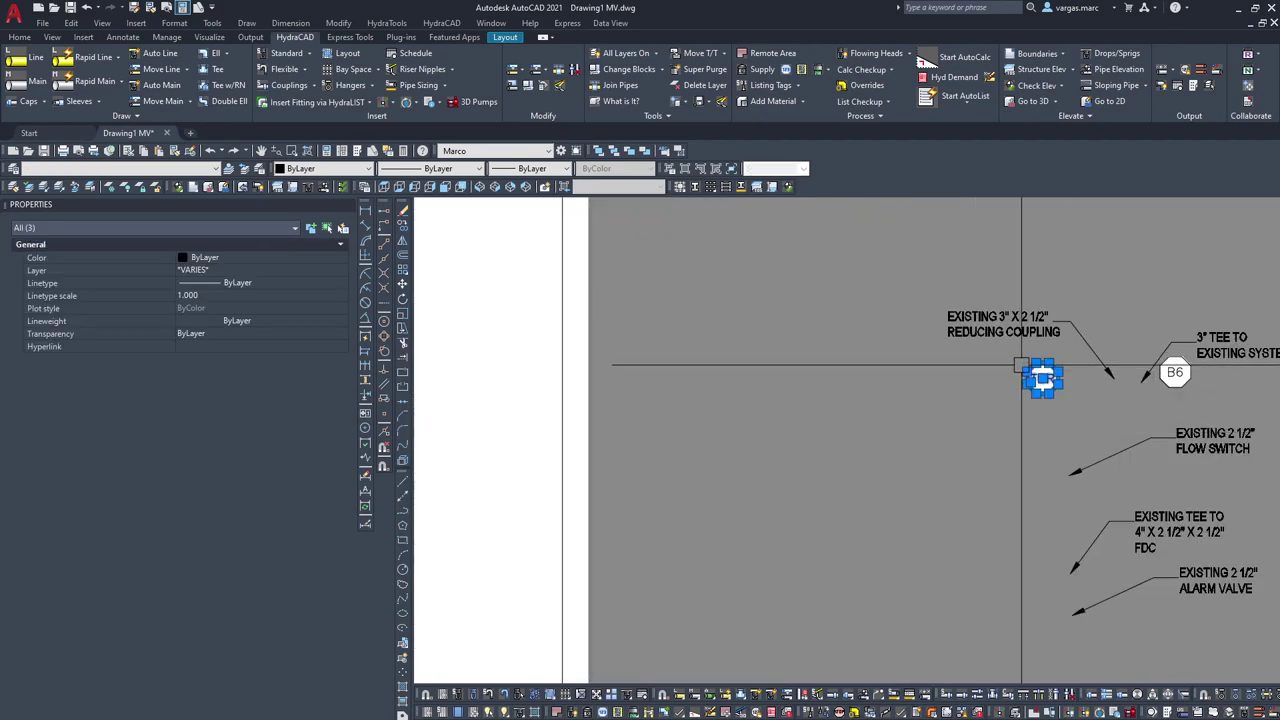
pyautogui.scroll(-4, 1040, 372)
pyautogui.press('Escape')
pyautogui.scroll(-4, 1097, 362)
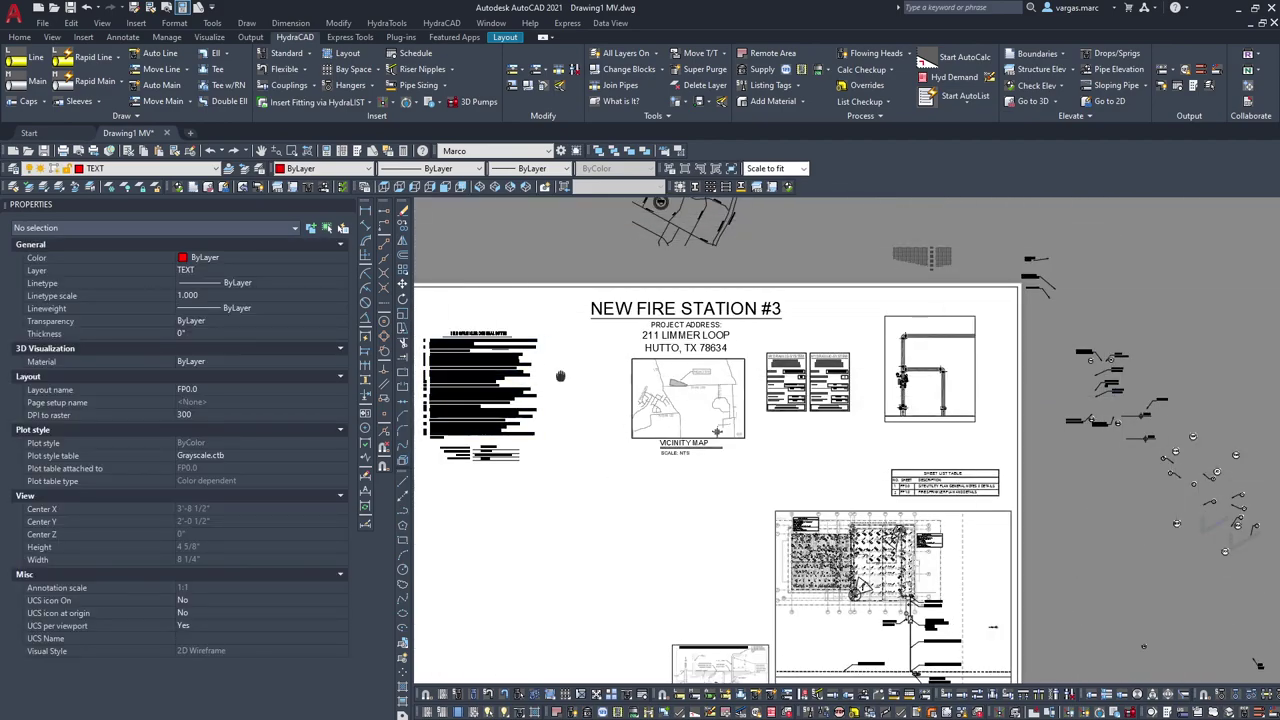
pyautogui.moveTo(560, 374); pyautogui.dragTo(658, 310, button='middle')
pyautogui.scroll(-2, 664, 290)
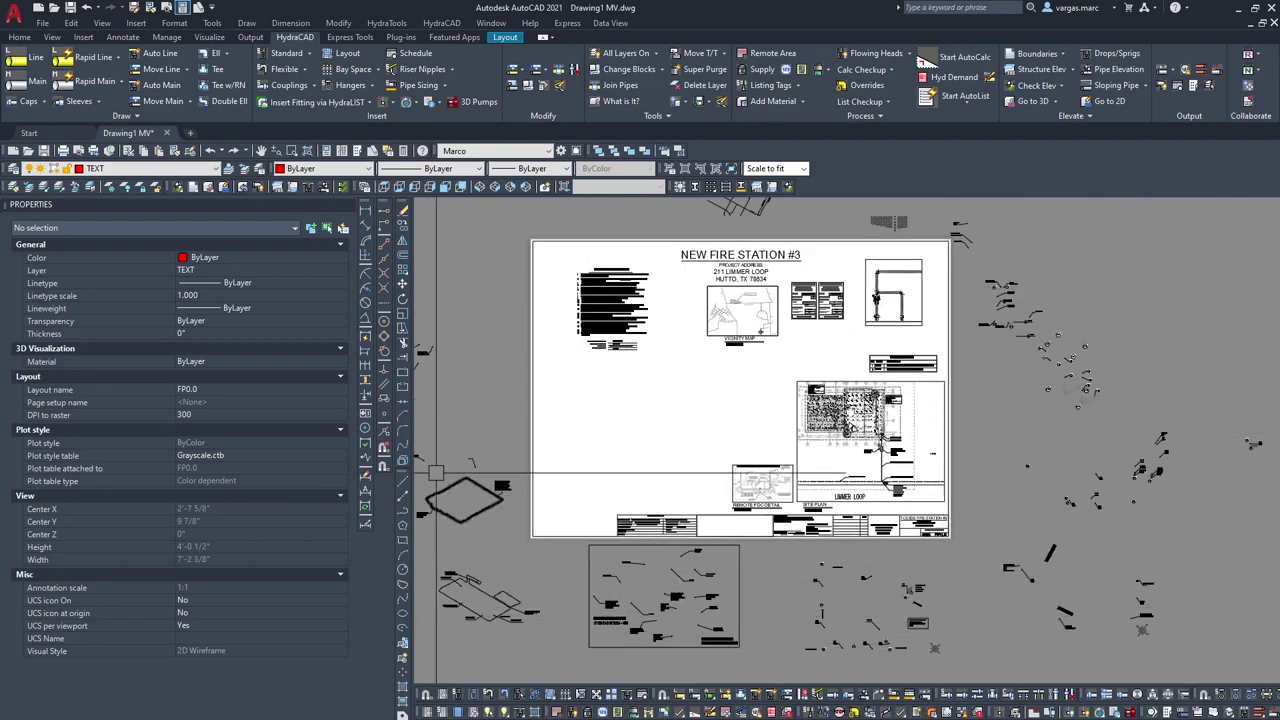
pyautogui.scroll(8, 937, 304)
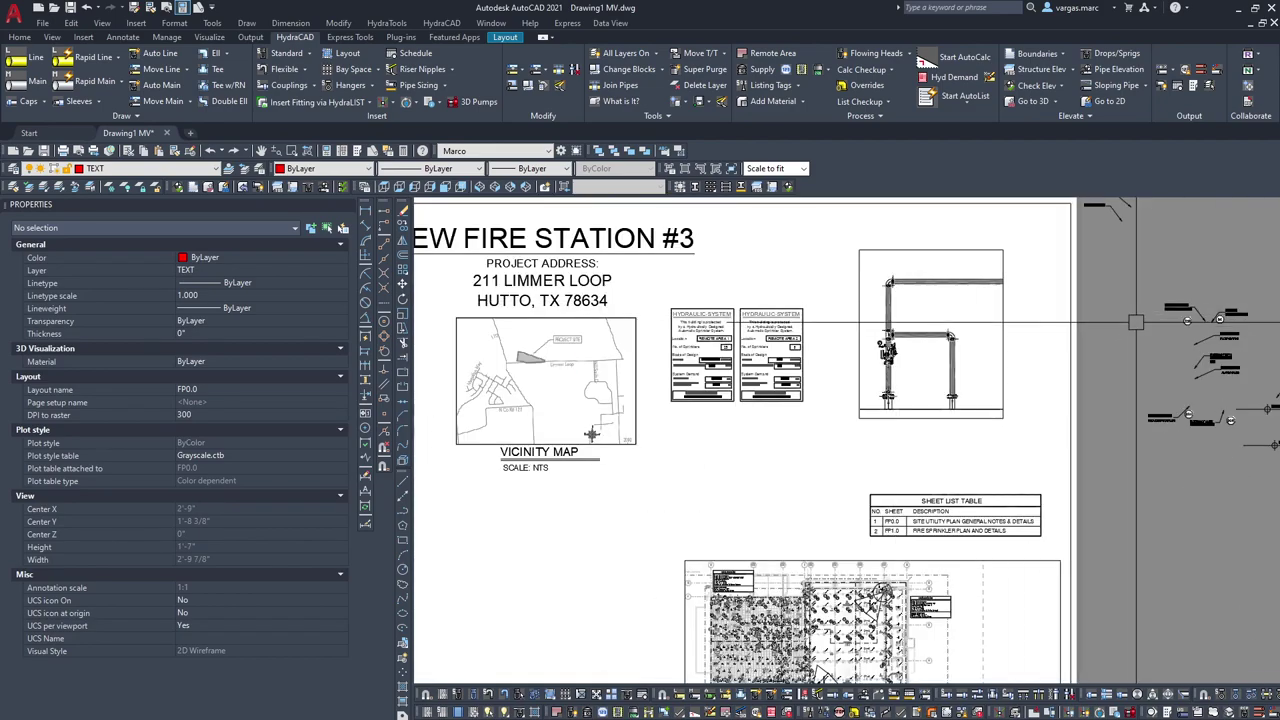
# Step: Move the TOP tag from the existing callouts to beside the upper elbow of the main riser in the viewport
pyautogui.click(1028, 349)
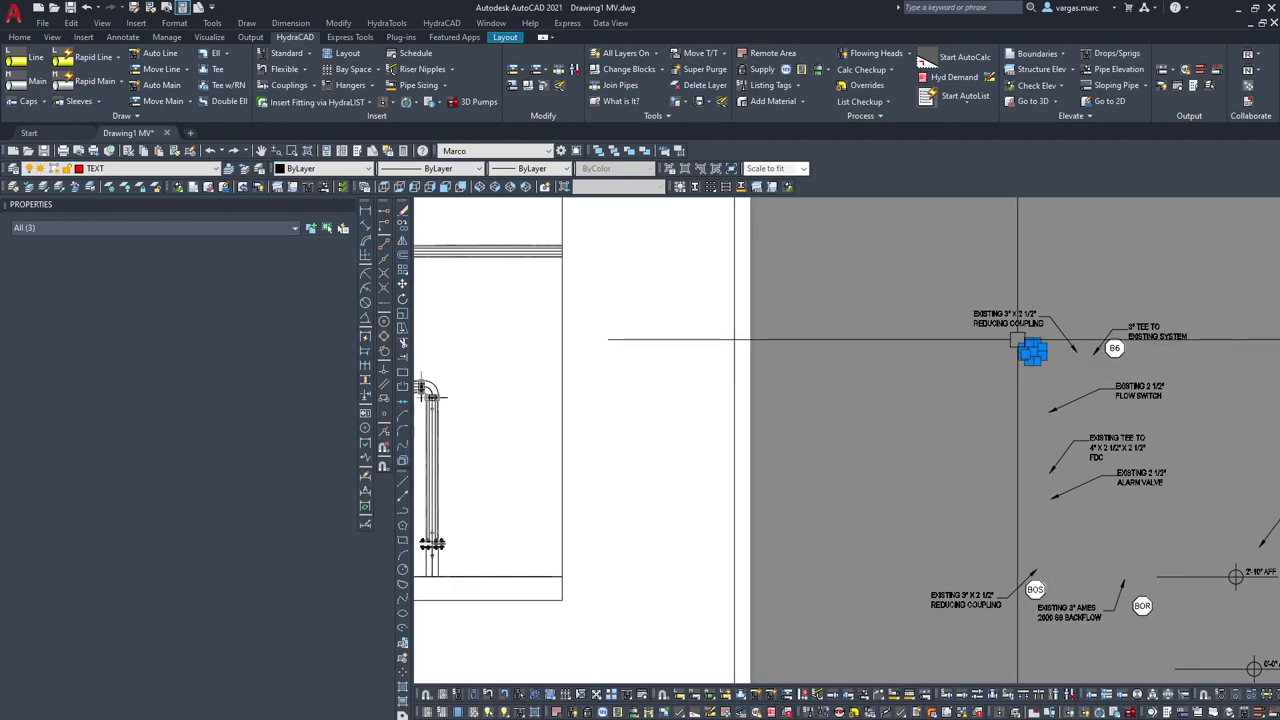
pyautogui.press('Escape')
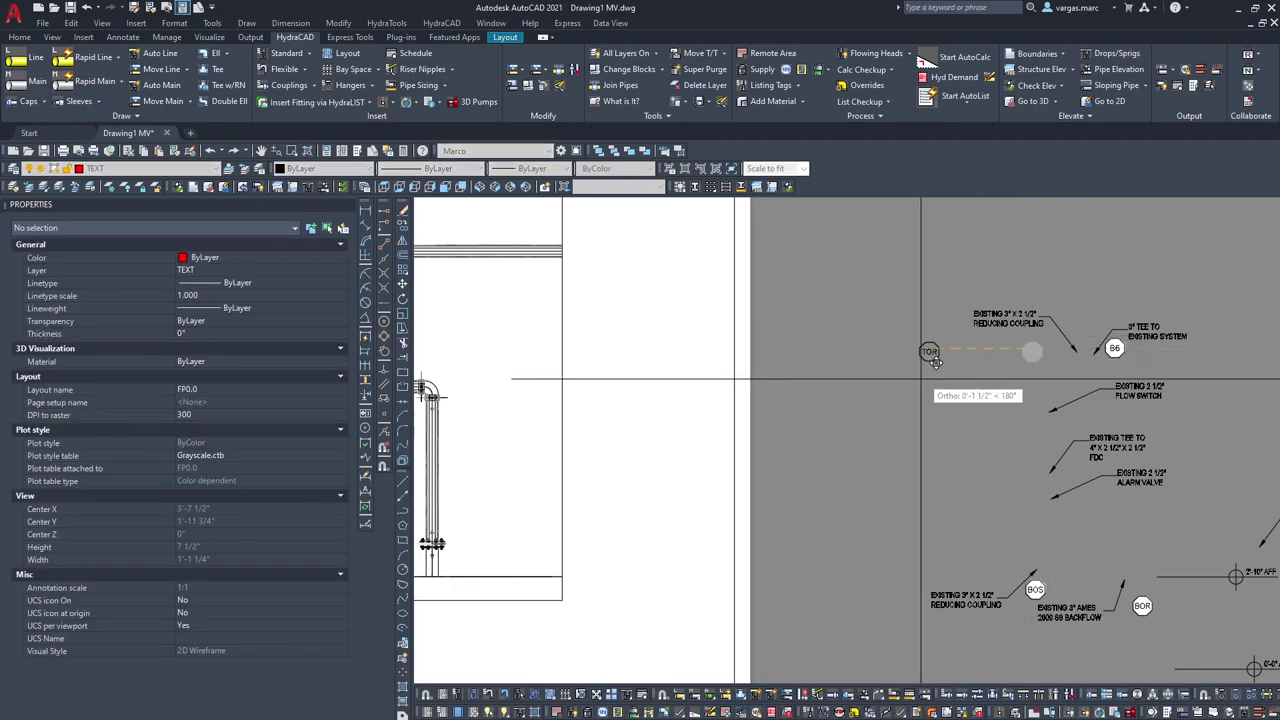
pyautogui.scroll(-5, 728, 356)
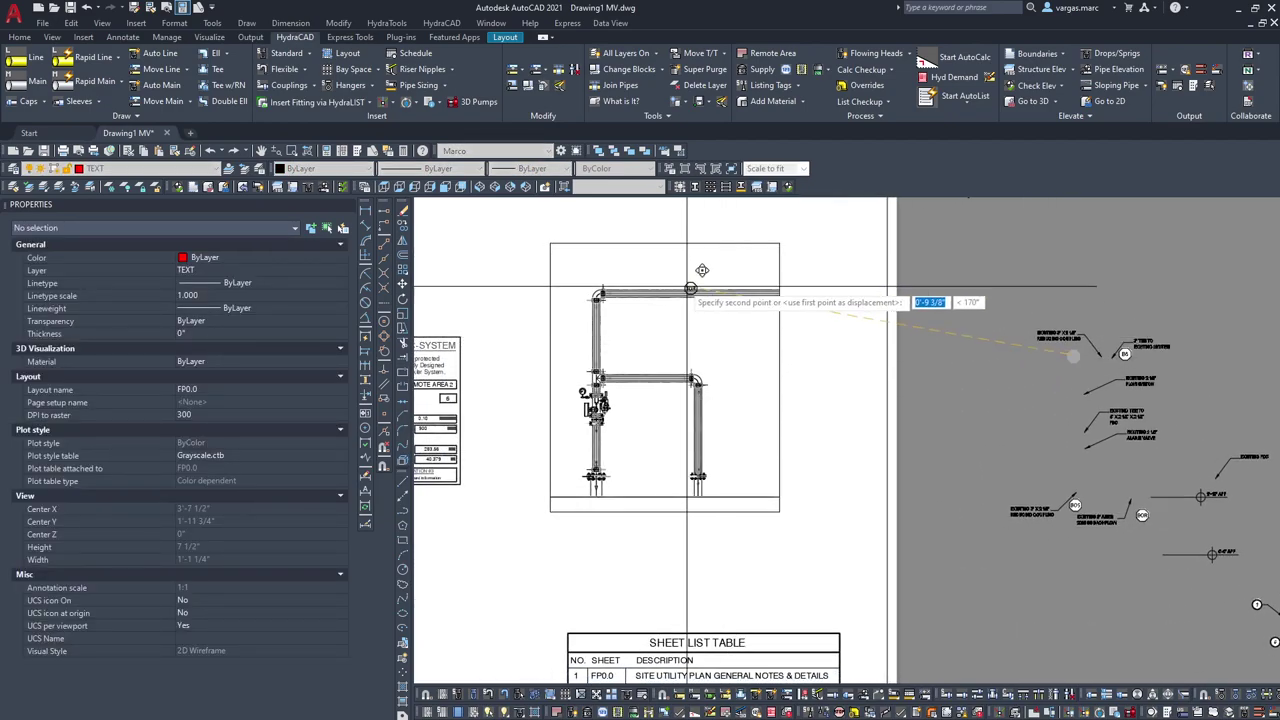
pyautogui.scroll(5, 640, 290)
pyautogui.press('Escape')
pyautogui.scroll(-4, 650, 340)
pyautogui.scroll(3, 630, 310)
pyautogui.click(594, 318)
pyautogui.write('m')
pyautogui.press('space')
pyautogui.click(553, 386)
pyautogui.click(561, 384)
pyautogui.scroll(-6, 645, 322)
pyautogui.moveTo(862, 366); pyautogui.dragTo(731, 392, button='middle')
pyautogui.scroll(5, 1036, 416)
pyautogui.scroll(-5, 1138, 412)
pyautogui.moveTo(1086, 474); pyautogui.dragTo(906, 419, button='middle')
pyautogui.scroll(6, 914, 502)
pyautogui.click(849, 443)
pyautogui.click(808, 464)
pyautogui.press('Escape')
# Step: Move the BOR tag from the existing callouts to beside the flange at the base of the main riser
pyautogui.click(1143, 538)
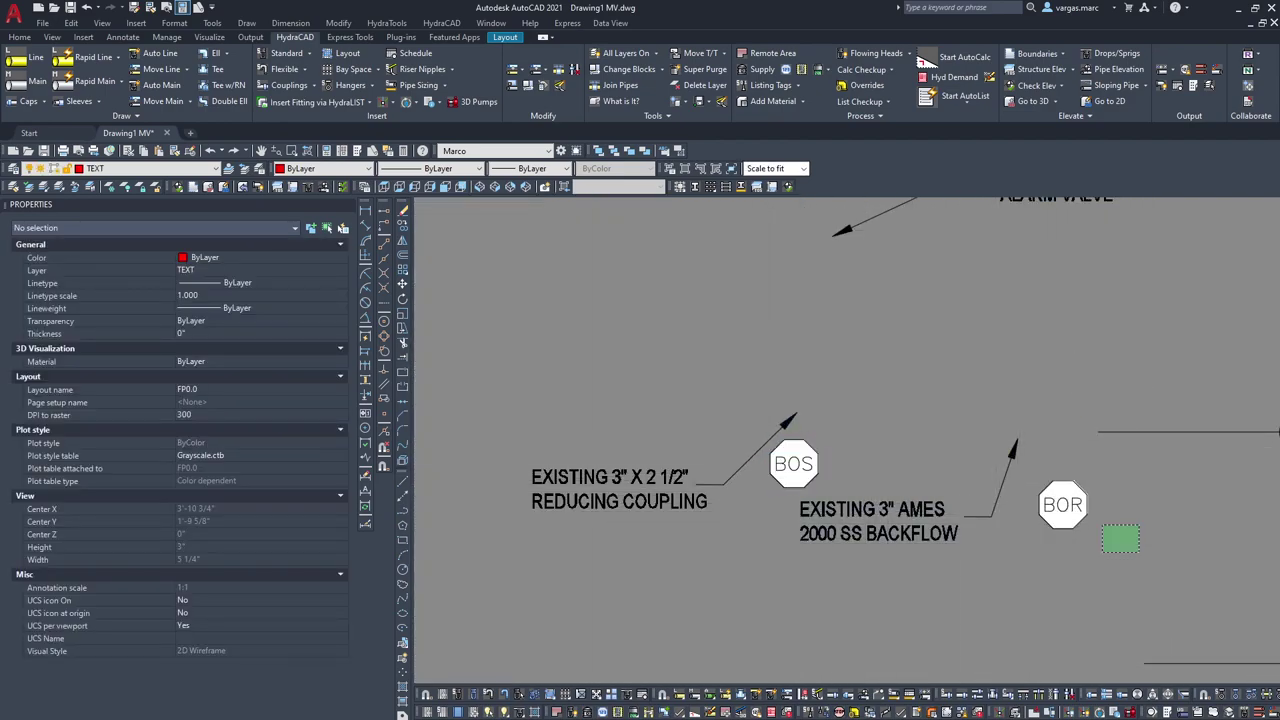
pyautogui.click(1047, 480)
pyautogui.write('m')
pyautogui.press('space')
pyautogui.click(1053, 504)
pyautogui.scroll(-4, 883, 472)
pyautogui.moveTo(680, 434); pyautogui.dragTo(1208, 420, button='middle')
pyautogui.scroll(6, 546, 412)
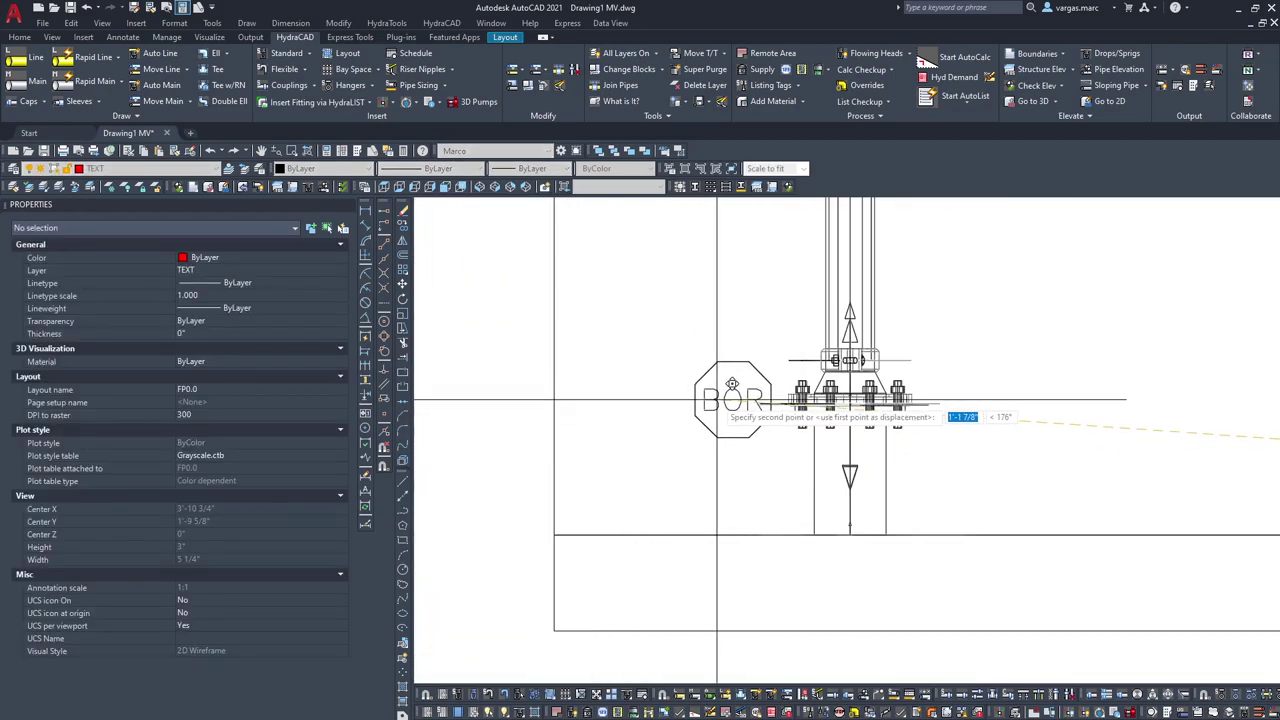
pyautogui.click(724, 390)
pyautogui.scroll(-4, 796, 452)
pyautogui.moveTo(873, 433); pyautogui.dragTo(803, 470, button='middle')
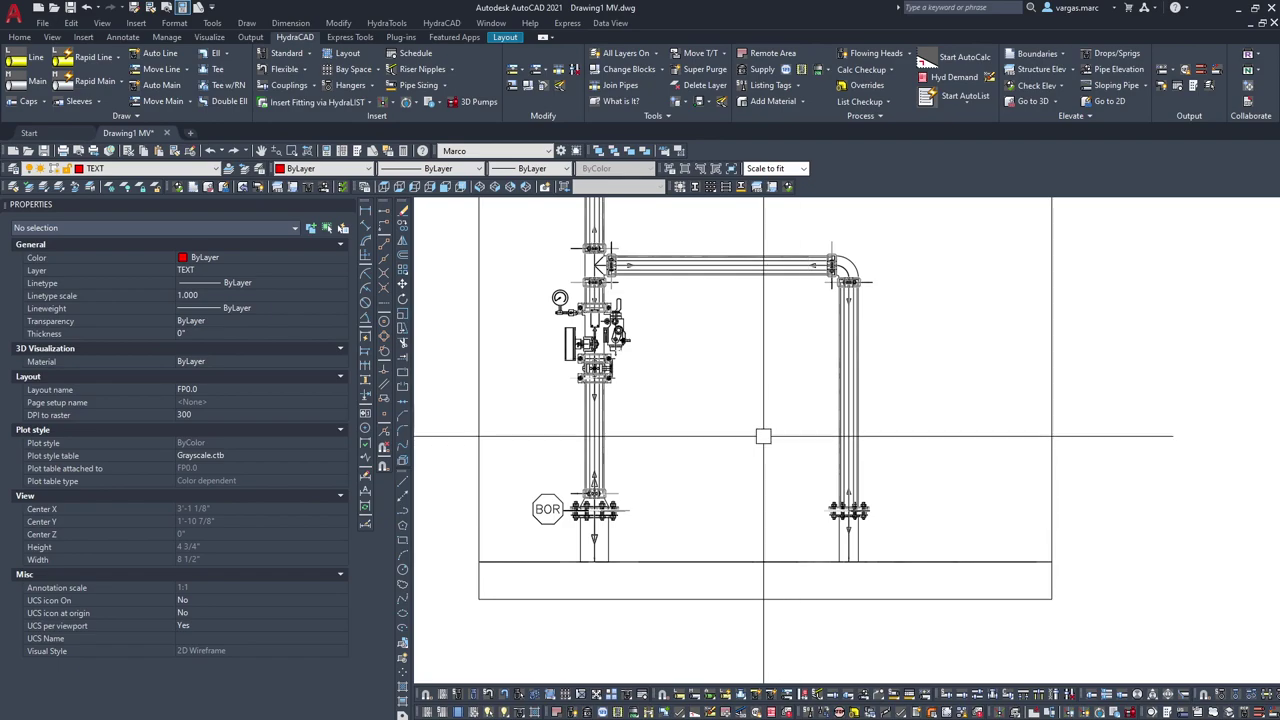
# Step: Copy the "3" TEE TO EXISTING SYSTEM" callout with its leader to the base of the main riser in the viewport
pyautogui.moveTo(693, 429); pyautogui.dragTo(780, 574, button='middle')
pyautogui.scroll(-2, 749, 537)
pyautogui.scroll(2, 799, 543)
pyautogui.scroll(-2, 708, 457)
pyautogui.moveTo(810, 473); pyautogui.dragTo(549, 456, button='middle')
pyautogui.scroll(-2, 1098, 490)
pyautogui.moveTo(1098, 490); pyautogui.dragTo(1008, 511, button='middle')
pyautogui.scroll(5, 1110, 469)
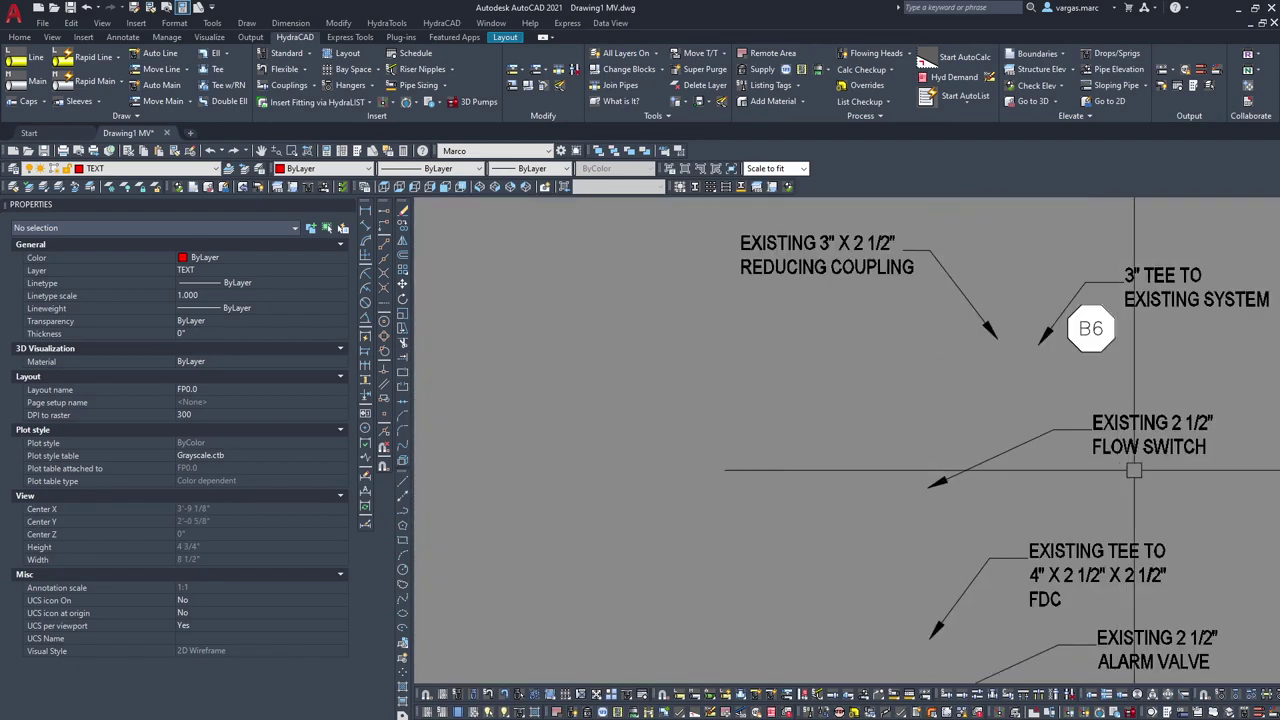
pyautogui.scroll(-2, 896, 428)
pyautogui.moveTo(896, 428); pyautogui.dragTo(809, 496, button='middle')
pyautogui.click(996, 416)
pyautogui.click(996, 415)
pyautogui.click(928, 406)
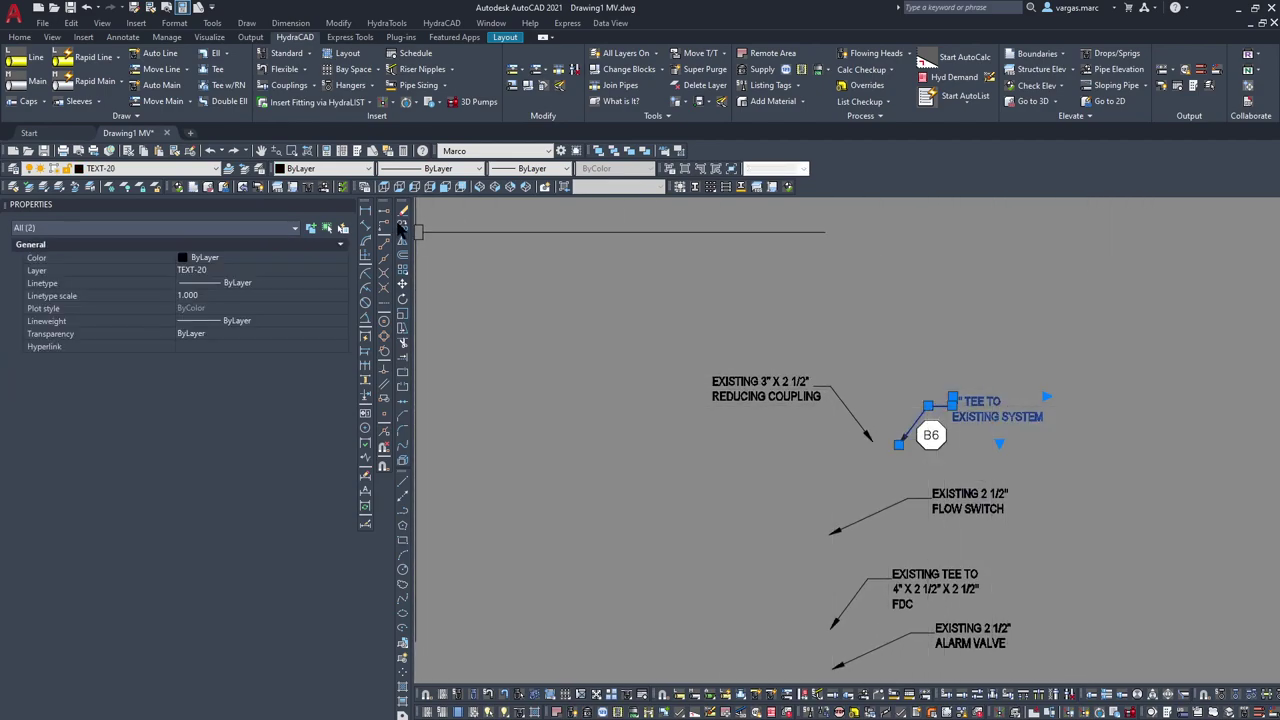
pyautogui.click(404, 229)
pyautogui.click(938, 396)
pyautogui.scroll(-2, 678, 455)
pyautogui.scroll(-2, 640, 460)
pyautogui.moveTo(500, 480); pyautogui.dragTo(1009, 370, button='middle')
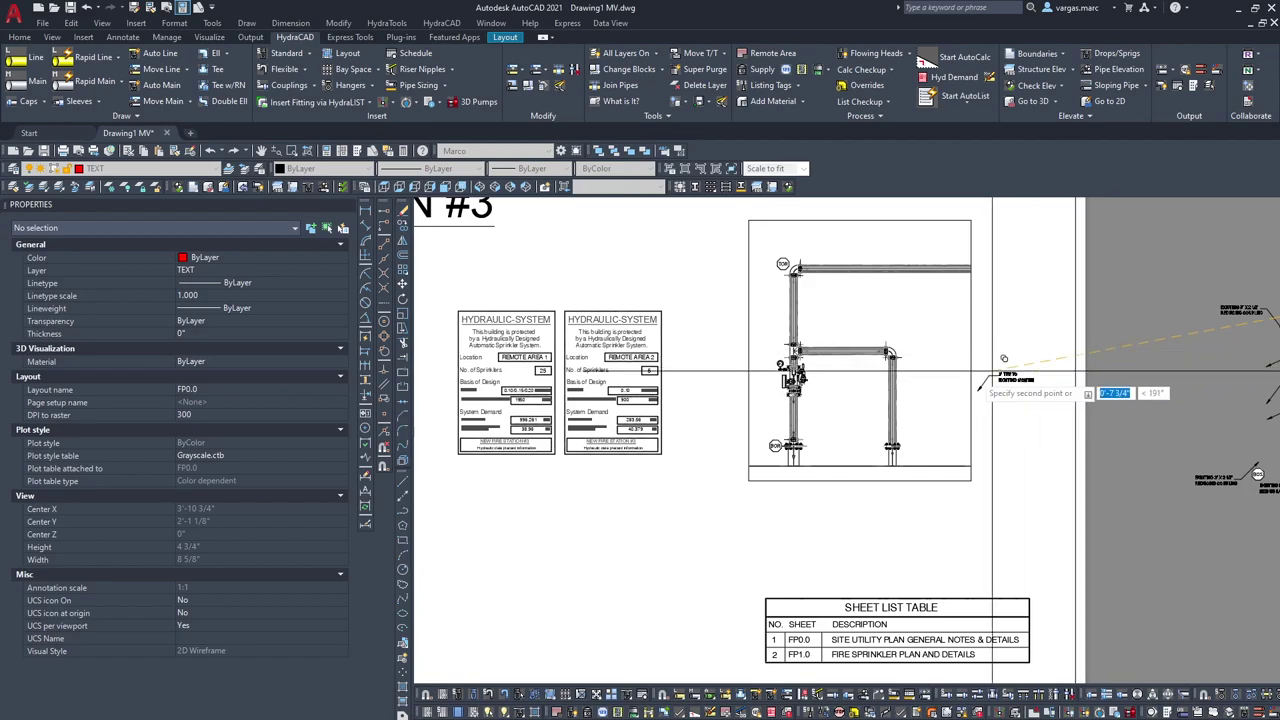
pyautogui.scroll(6, 925, 432)
pyautogui.moveTo(425, 485); pyautogui.dragTo(1052, 392, button='middle')
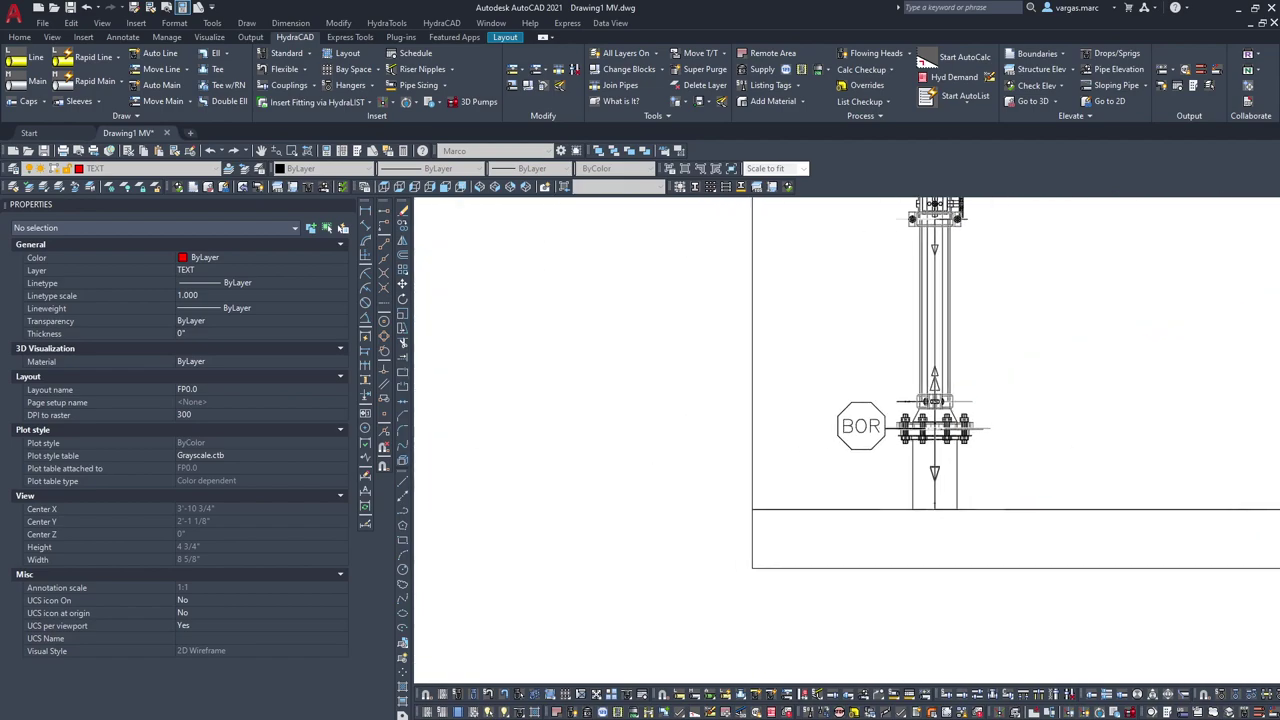
pyautogui.click(1004, 454)
pyautogui.press('Escape')
# Step: Stretch the riser viewport's lower edge well below the piping and the copied callout
pyautogui.scroll(-2, 1022, 438)
pyautogui.moveTo(1022, 438); pyautogui.dragTo(844, 423, button='middle')
pyautogui.click(923, 504)
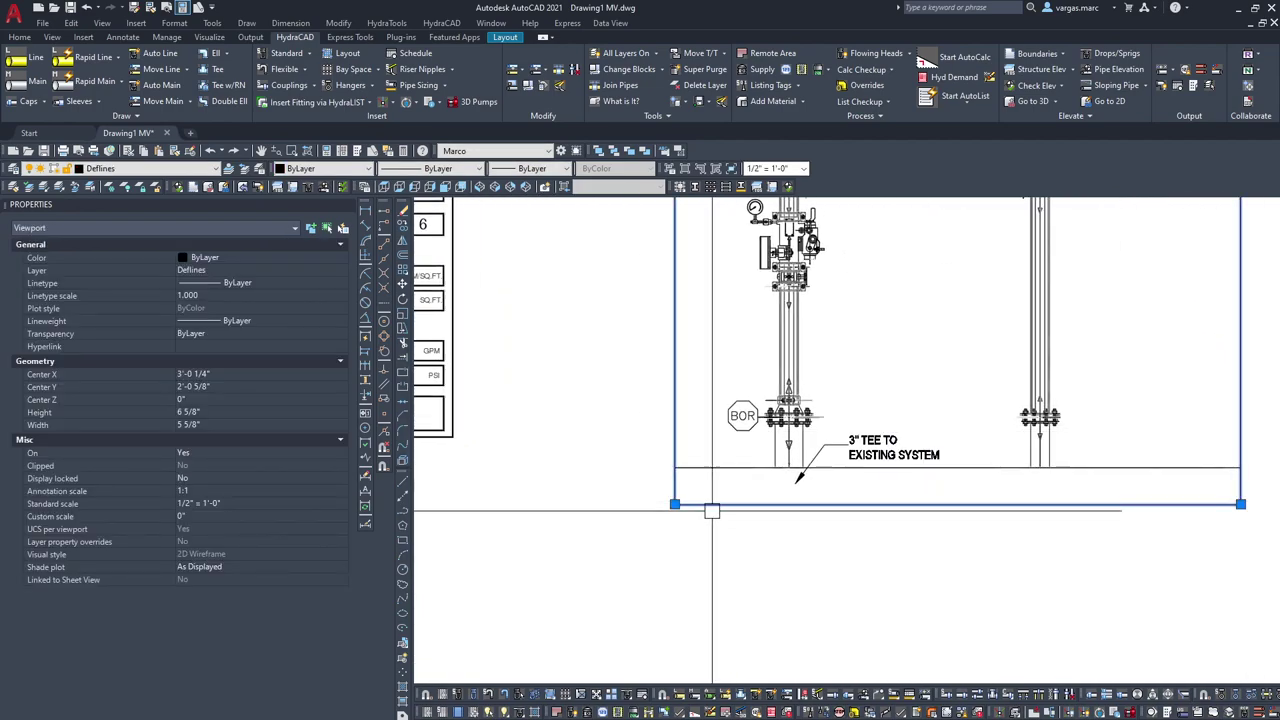
pyautogui.click(675, 504)
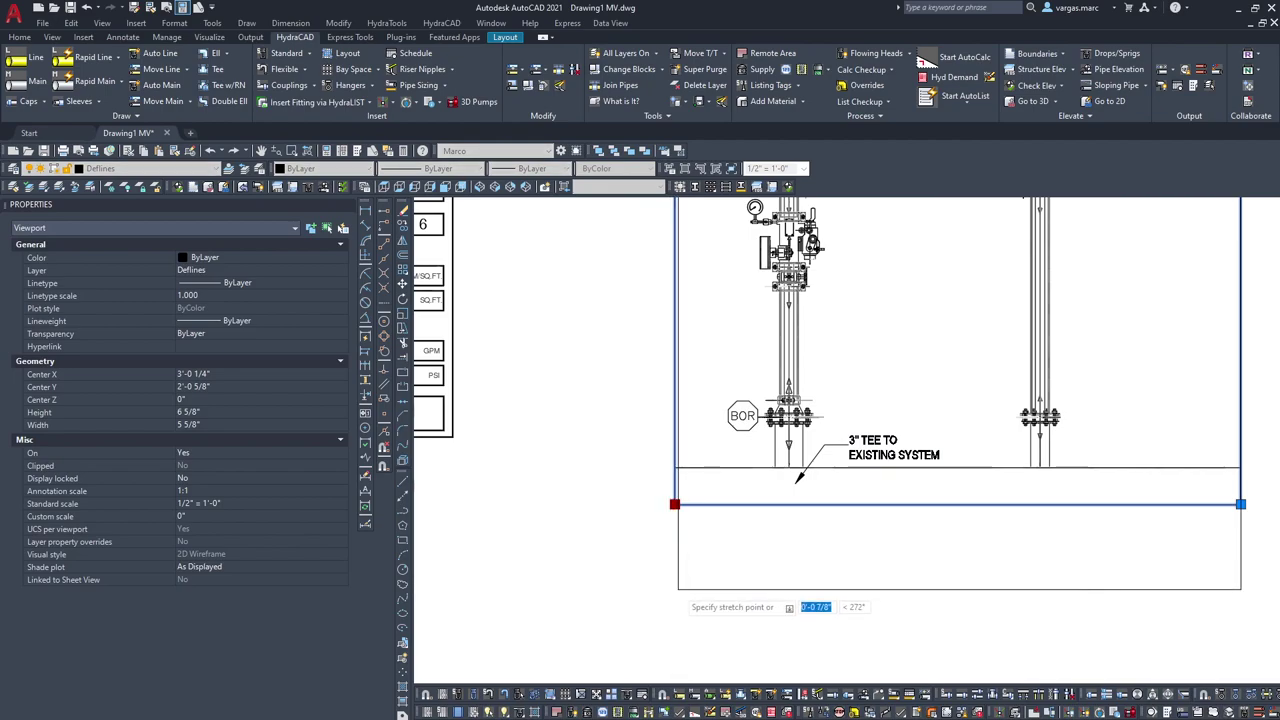
pyautogui.moveTo(672, 622); pyautogui.dragTo(682, 507, button='middle')
pyautogui.click(678, 603)
pyautogui.press('Escape')
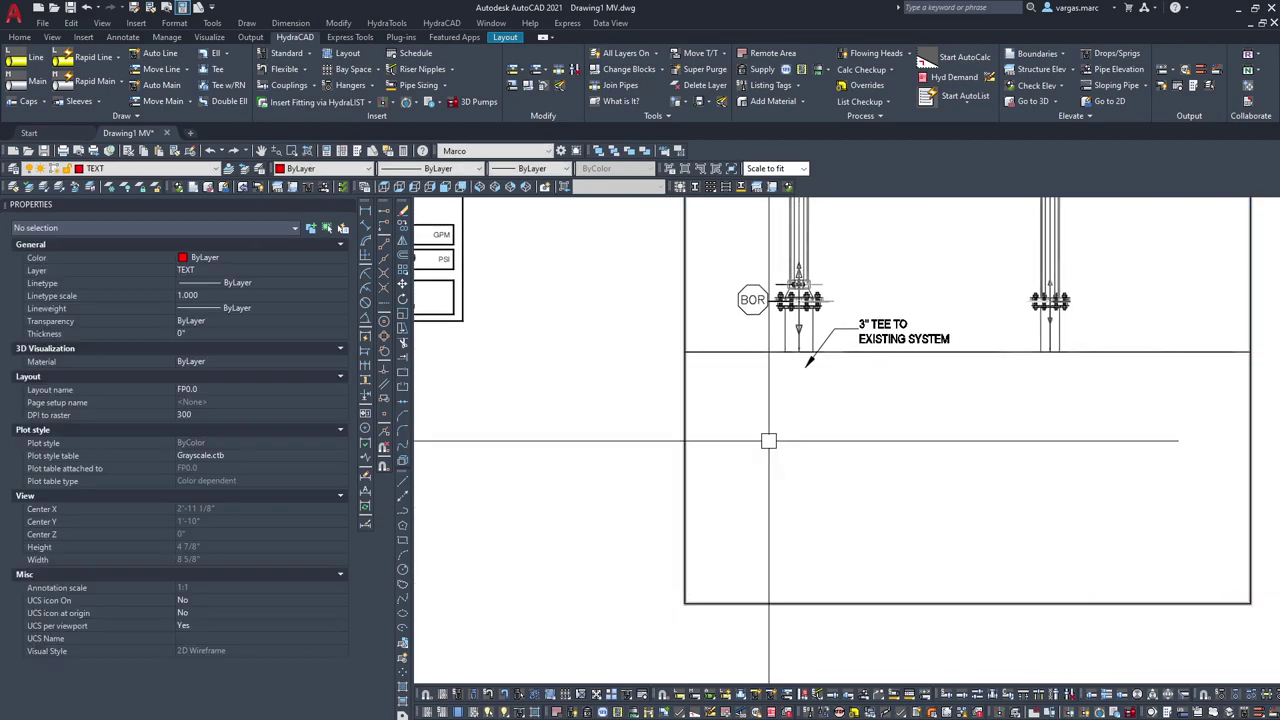
pyautogui.moveTo(816, 356); pyautogui.dragTo(812, 509, button='middle')
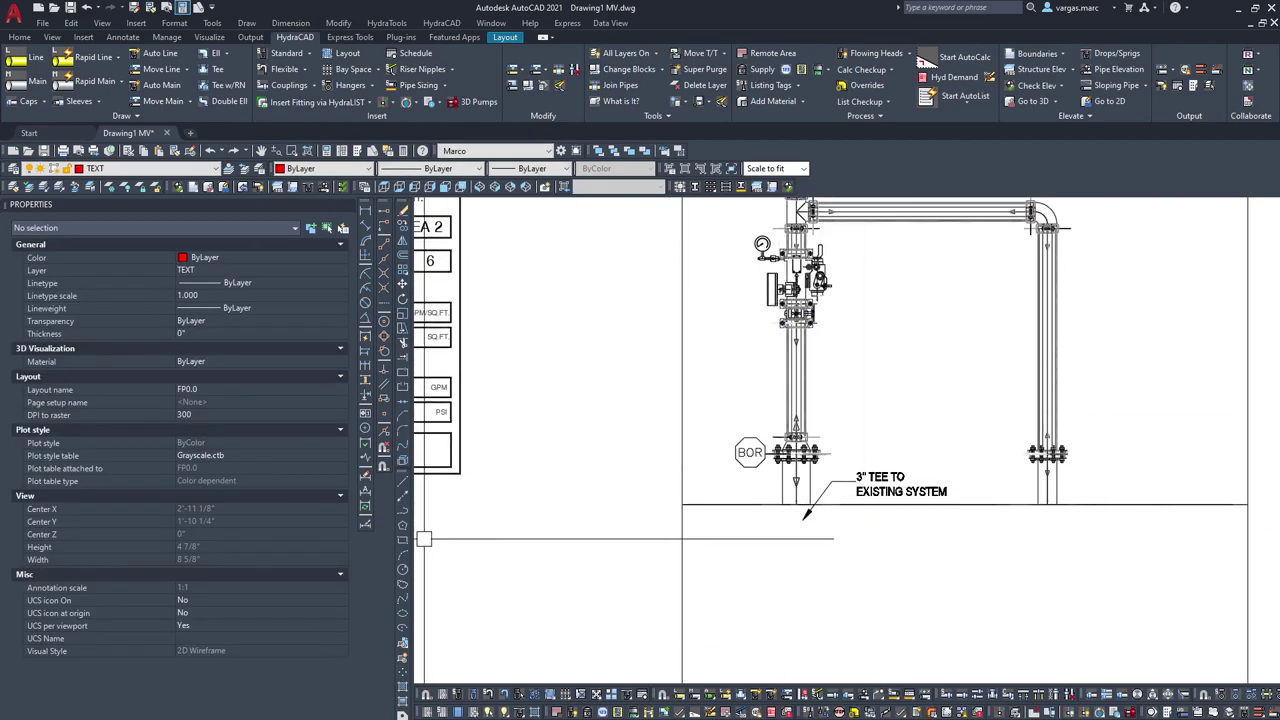
# Step: Return to model space and show the lower ends of both riser pipes in SW isometric view
pyautogui.click(40, 717)
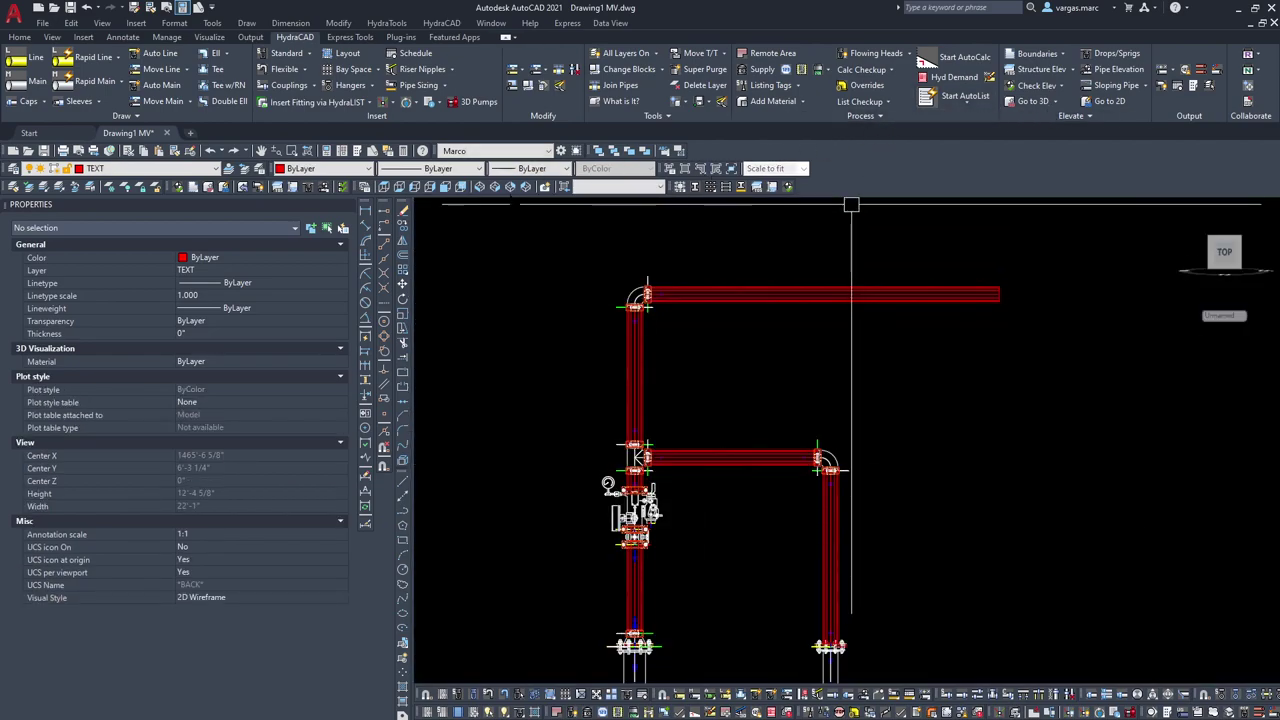
pyautogui.click(384, 187)
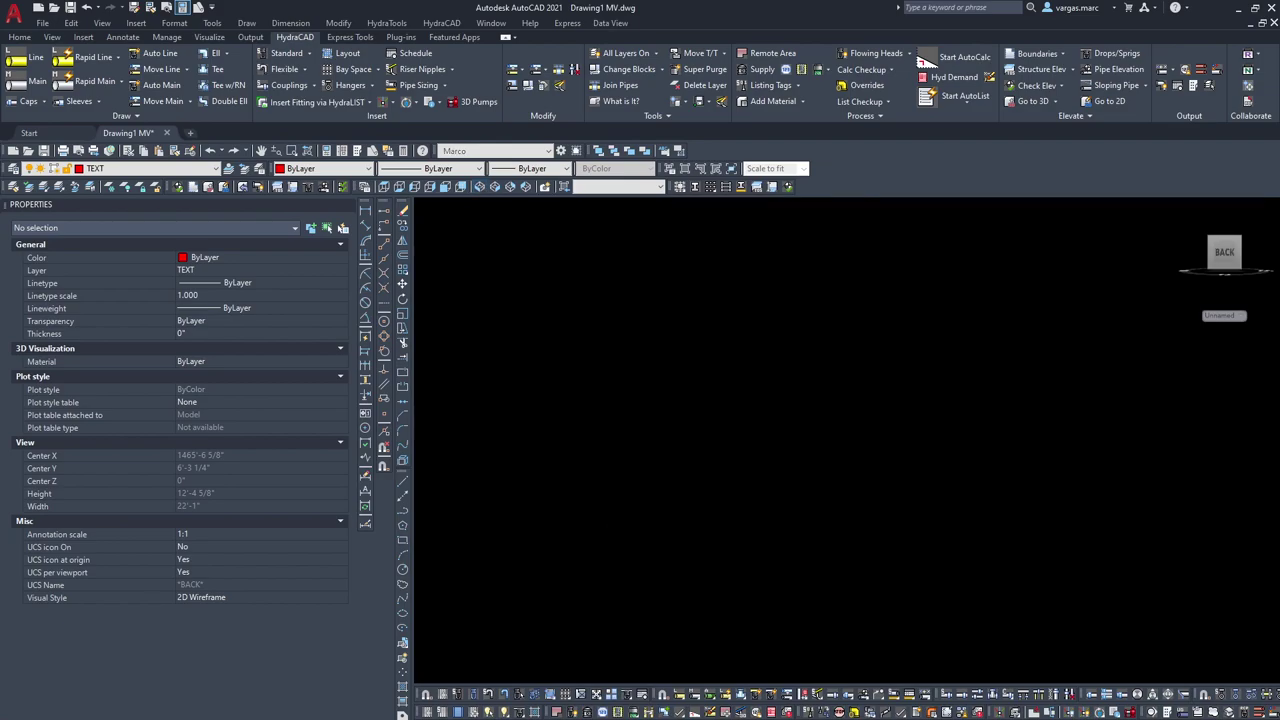
pyautogui.click(480, 187)
pyautogui.scroll(4, 819, 405)
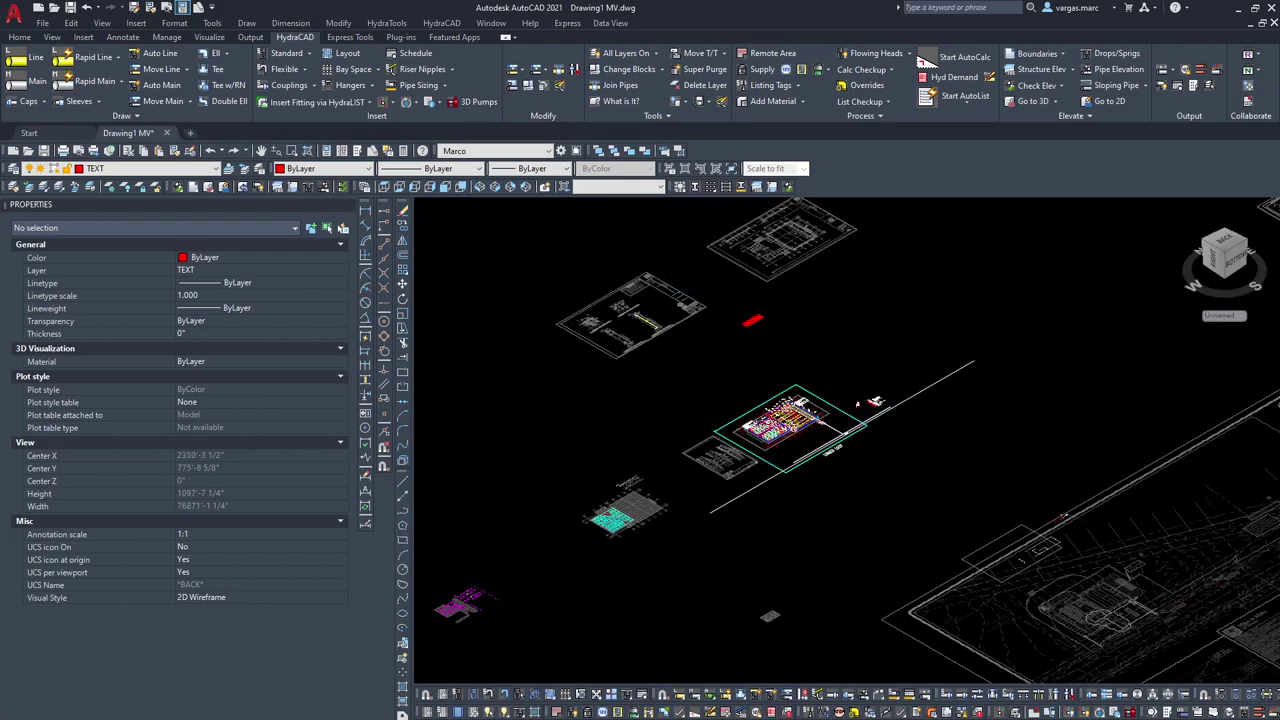
pyautogui.scroll(8, 805, 427)
pyautogui.scroll(8, 805, 397)
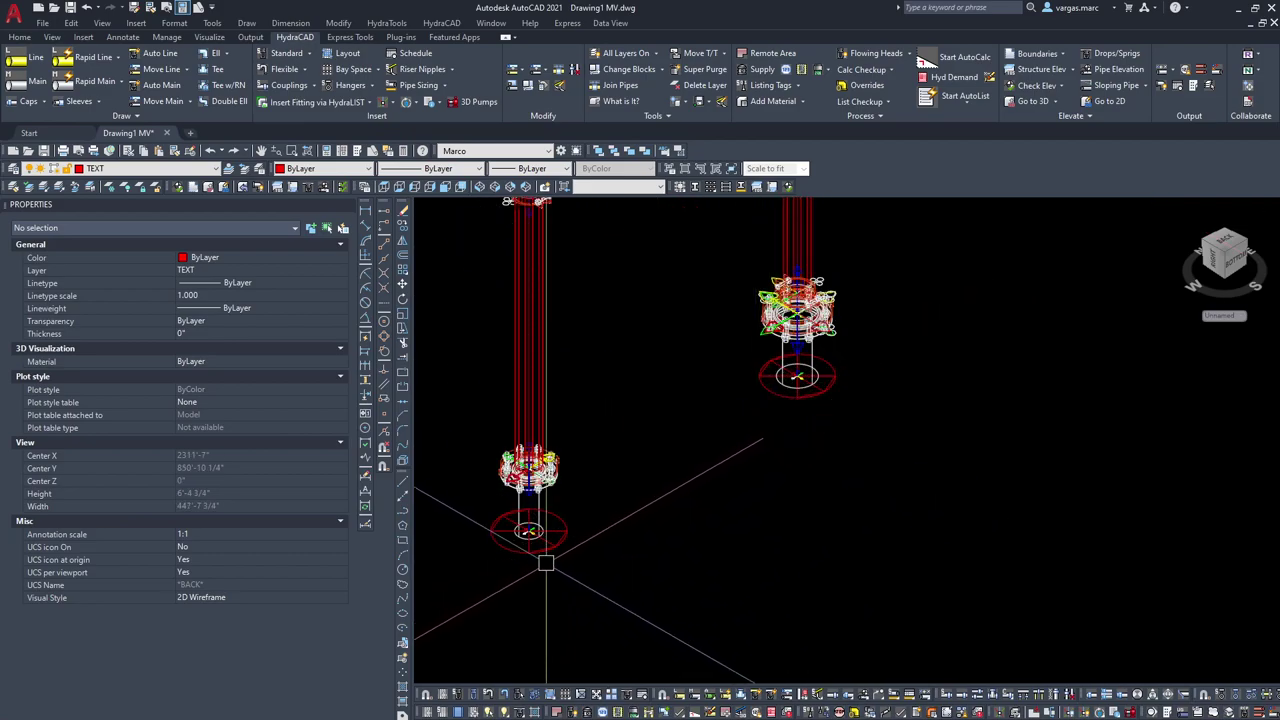
pyautogui.scroll(4, 513, 556)
# Step: Copy the skipoles at the lower ends of both pipes 12" away from the piping
pyautogui.click(595, 447)
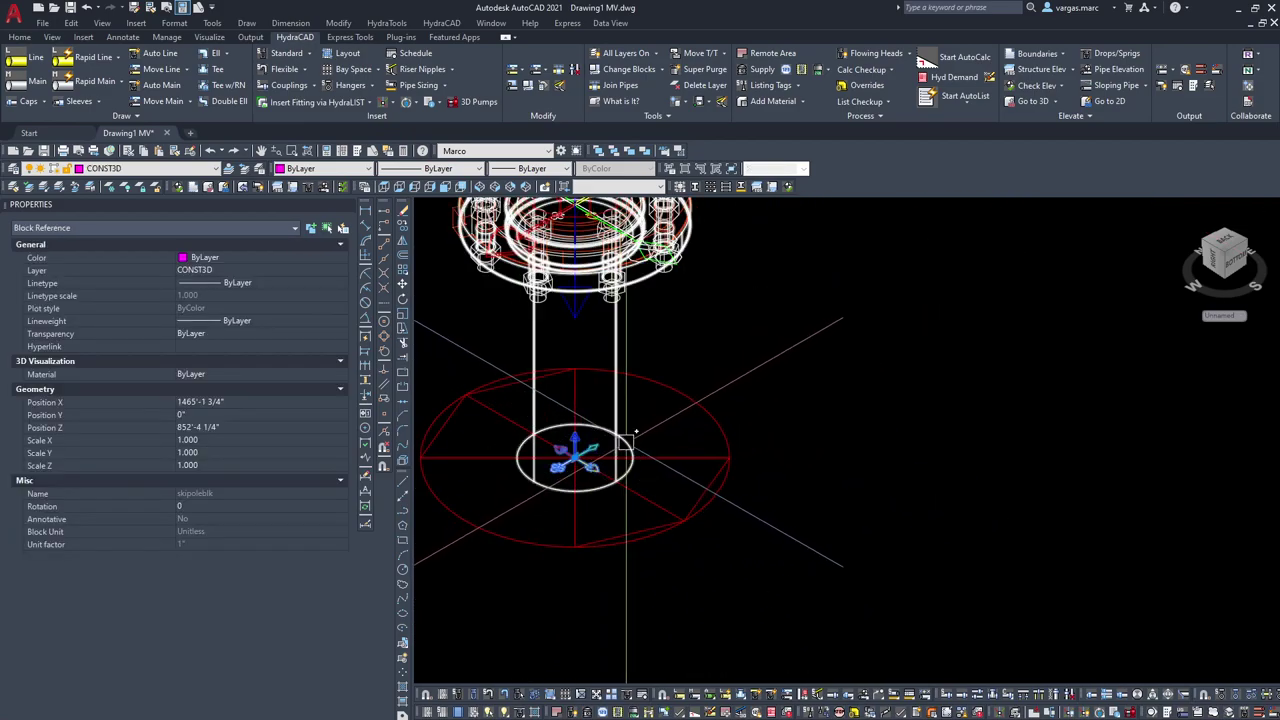
pyautogui.scroll(-4, 650, 444)
pyautogui.moveTo(737, 356); pyautogui.dragTo(684, 454, button='middle')
pyautogui.click(995, 300)
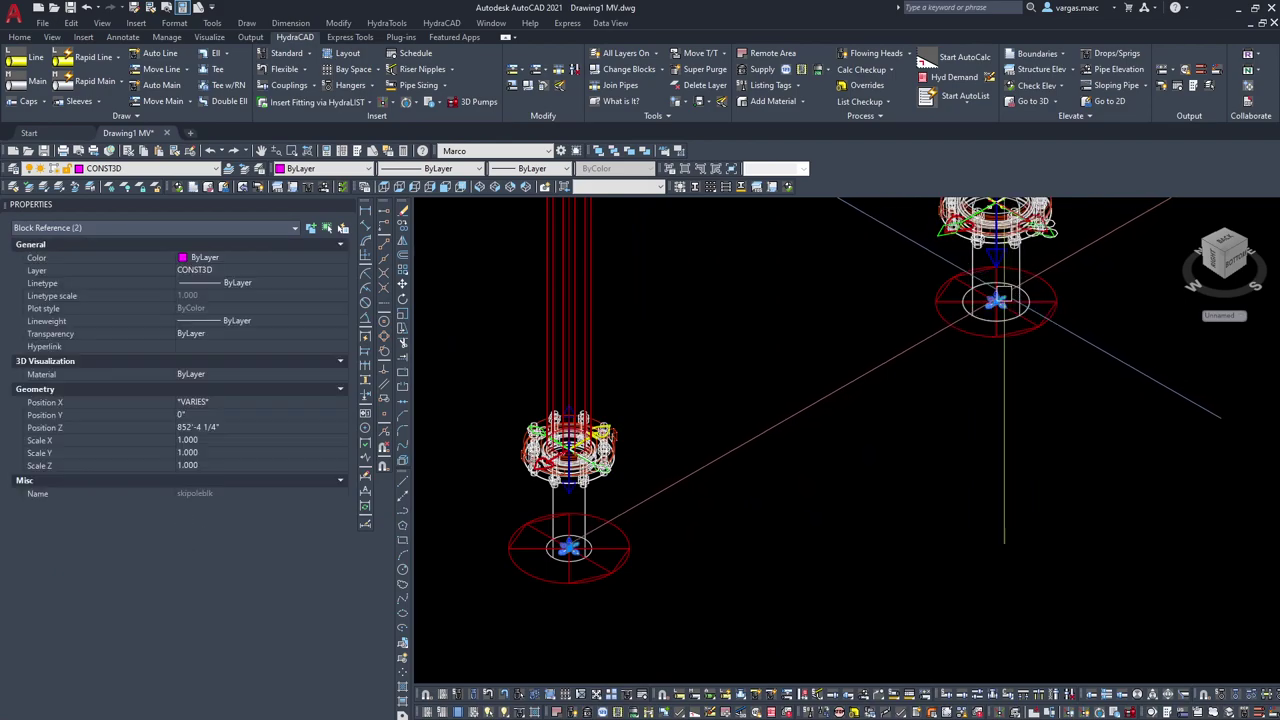
pyautogui.click(404, 227)
pyautogui.click(711, 399)
pyautogui.write('1')
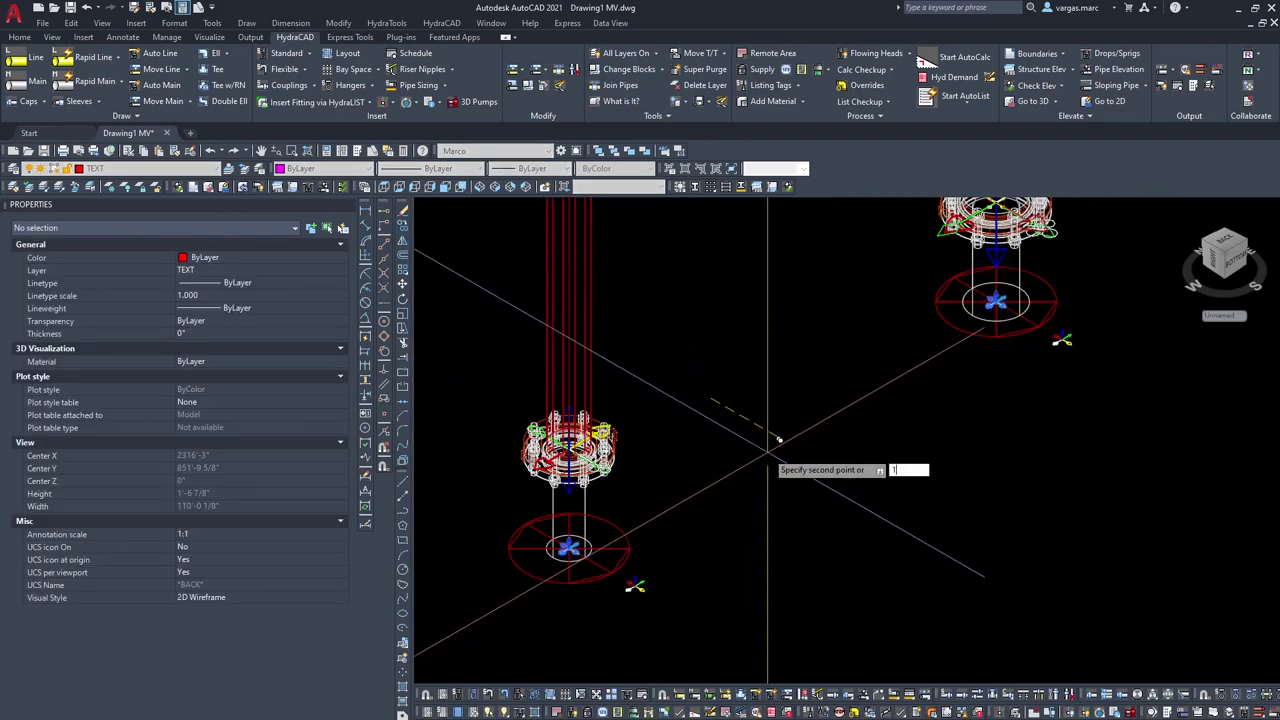
# Step: Flip both copied skipoles with the Flip towards Green Diamond command
pyautogui.scroll(3, 658, 617)
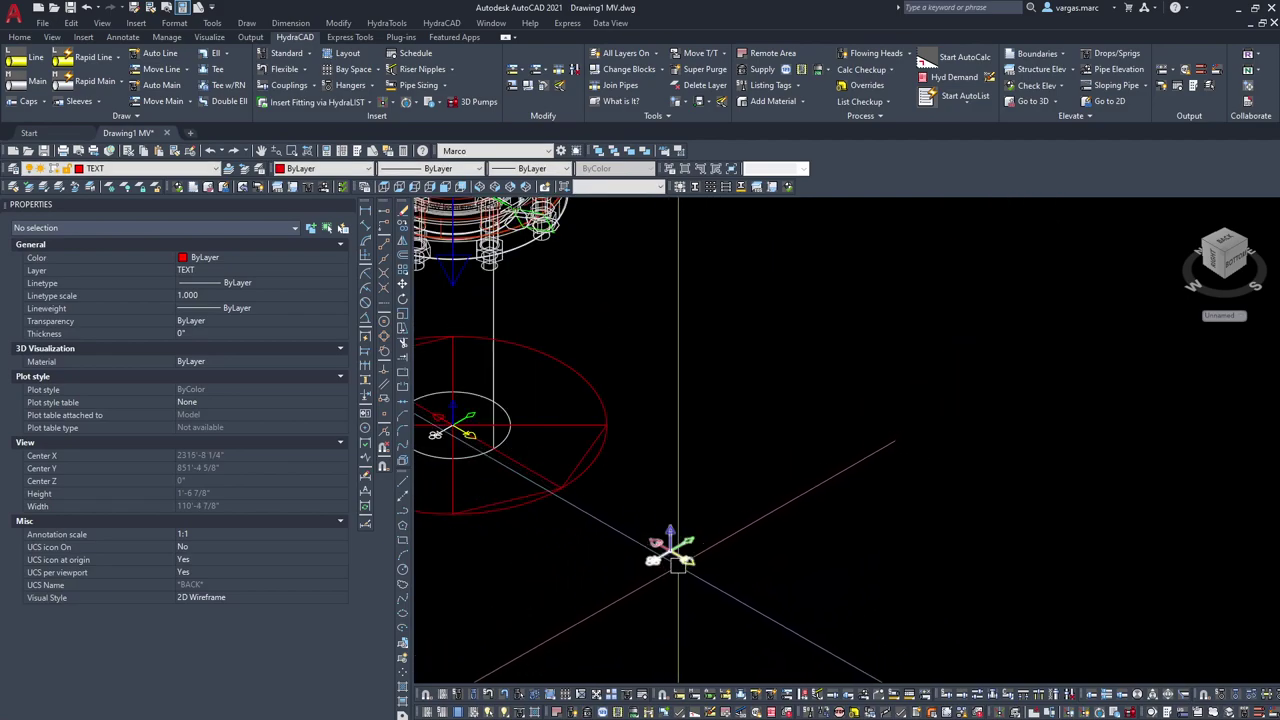
pyautogui.click(406, 103)
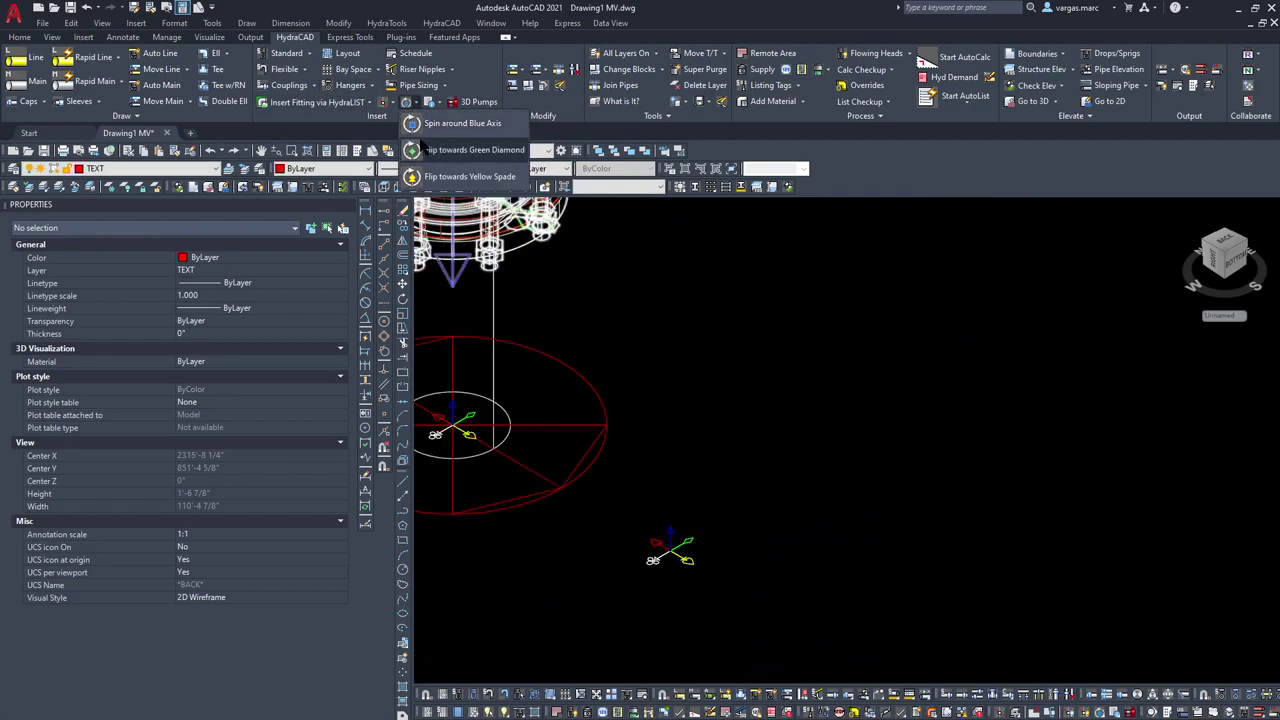
pyautogui.click(435, 150)
pyautogui.scroll(3, 678, 581)
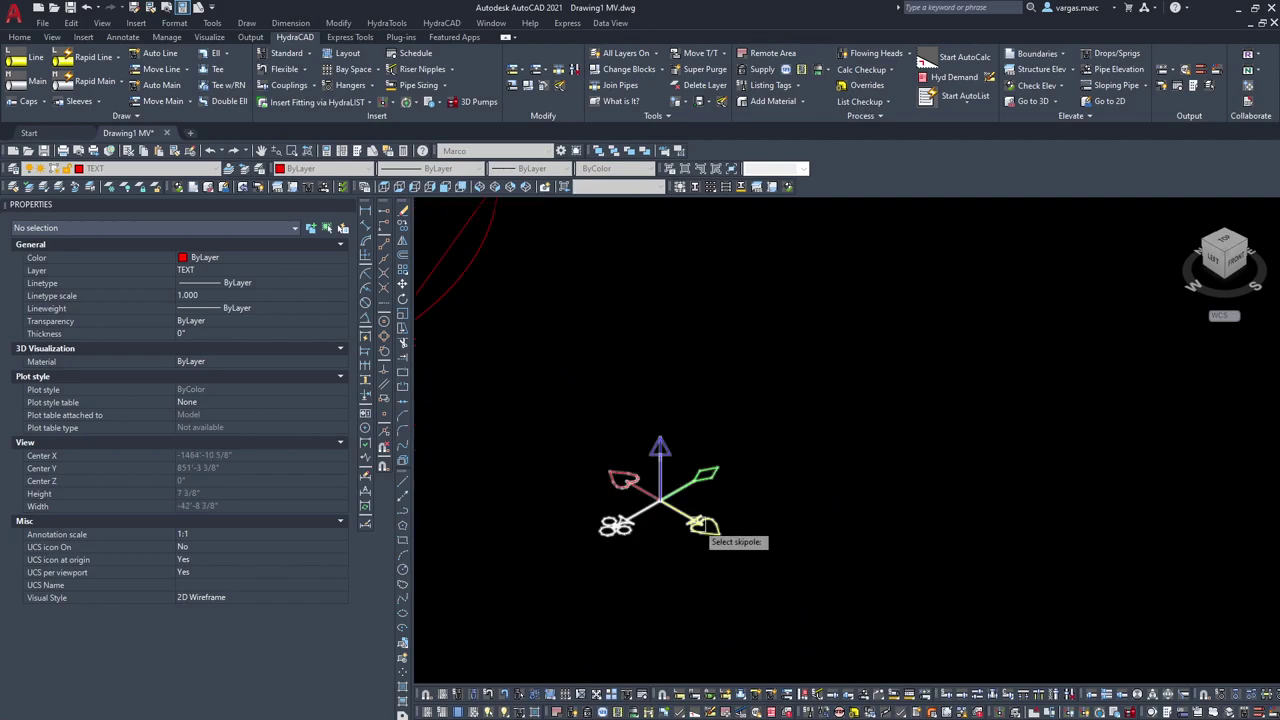
pyautogui.click(556, 516)
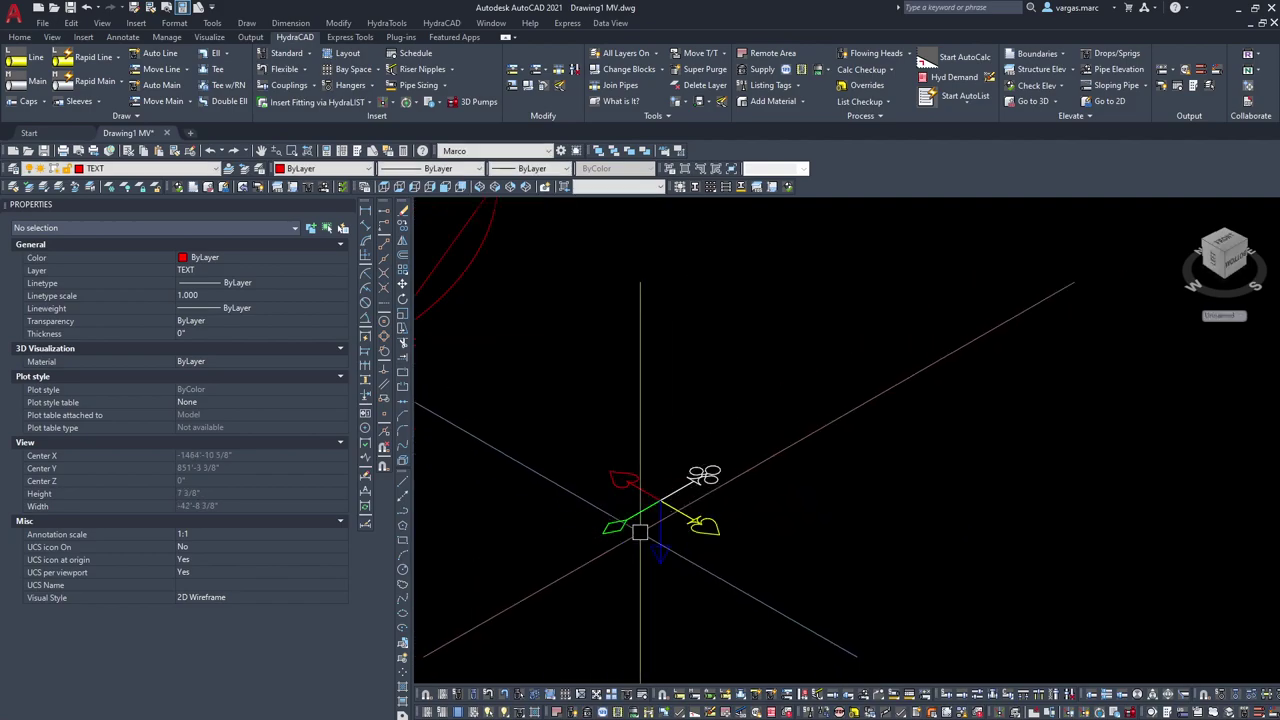
pyautogui.scroll(-3, 655, 542)
pyautogui.scroll(-5, 757, 400)
pyautogui.scroll(4, 711, 443)
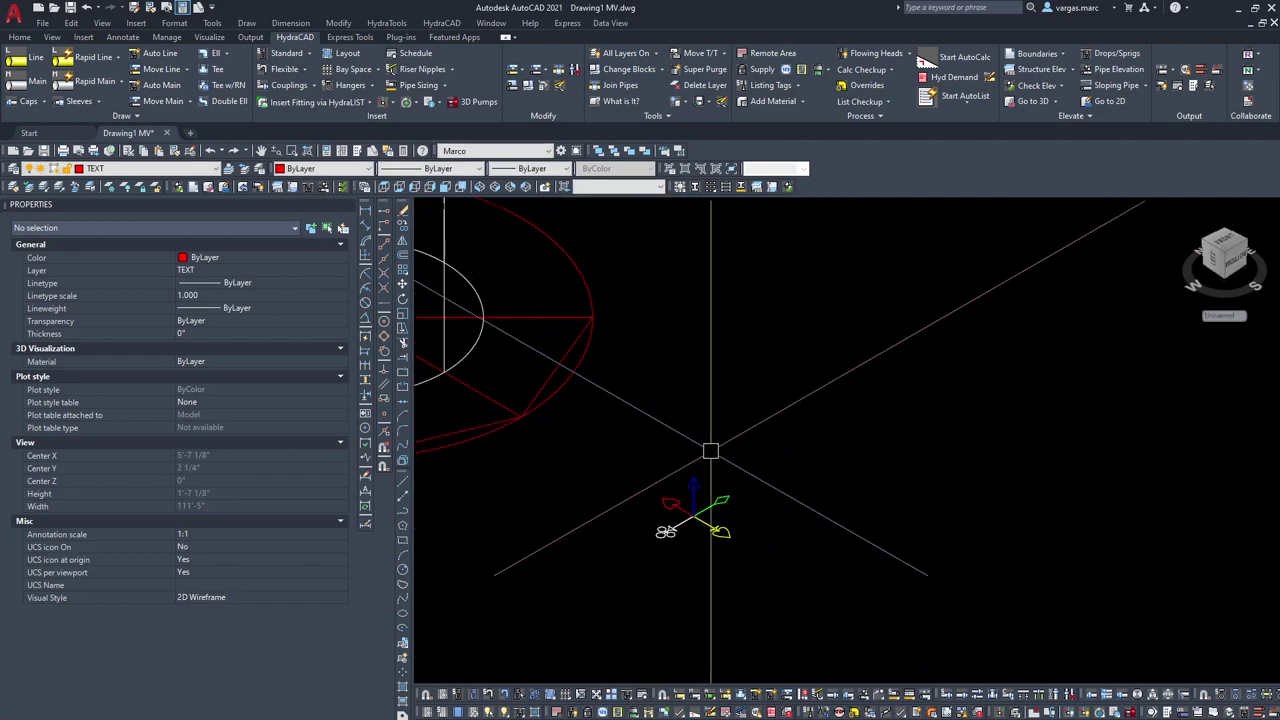
pyautogui.click(625, 562)
# Step: Move both flipped skipoles 12" back onto the lower ends of the riser pipes
pyautogui.scroll(-2, 600, 528)
pyautogui.moveTo(608, 510); pyautogui.dragTo(860, 383, button='middle')
pyautogui.click(904, 393)
pyautogui.scroll(-4, 816, 416)
pyautogui.moveTo(758, 434); pyautogui.dragTo(876, 358, button='middle')
pyautogui.click(554, 575)
pyautogui.press('Return')
pyautogui.click(806, 584)
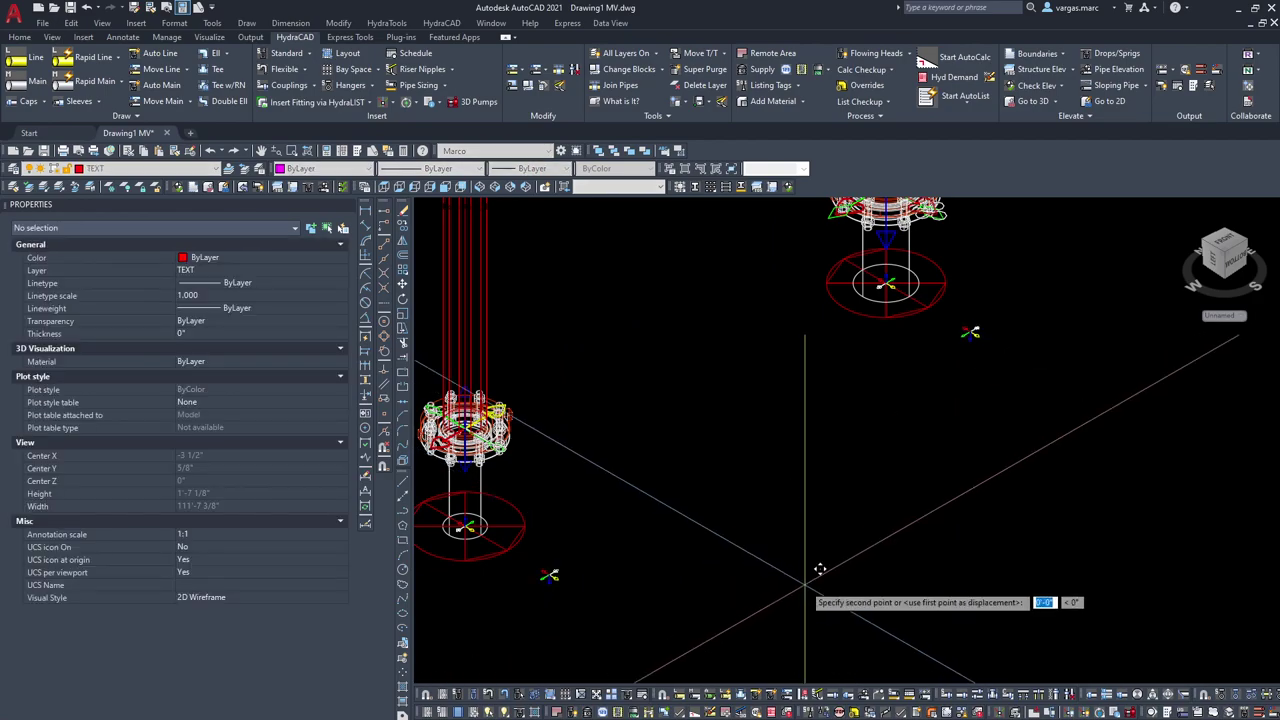
pyautogui.write('12')
pyautogui.press('Return')
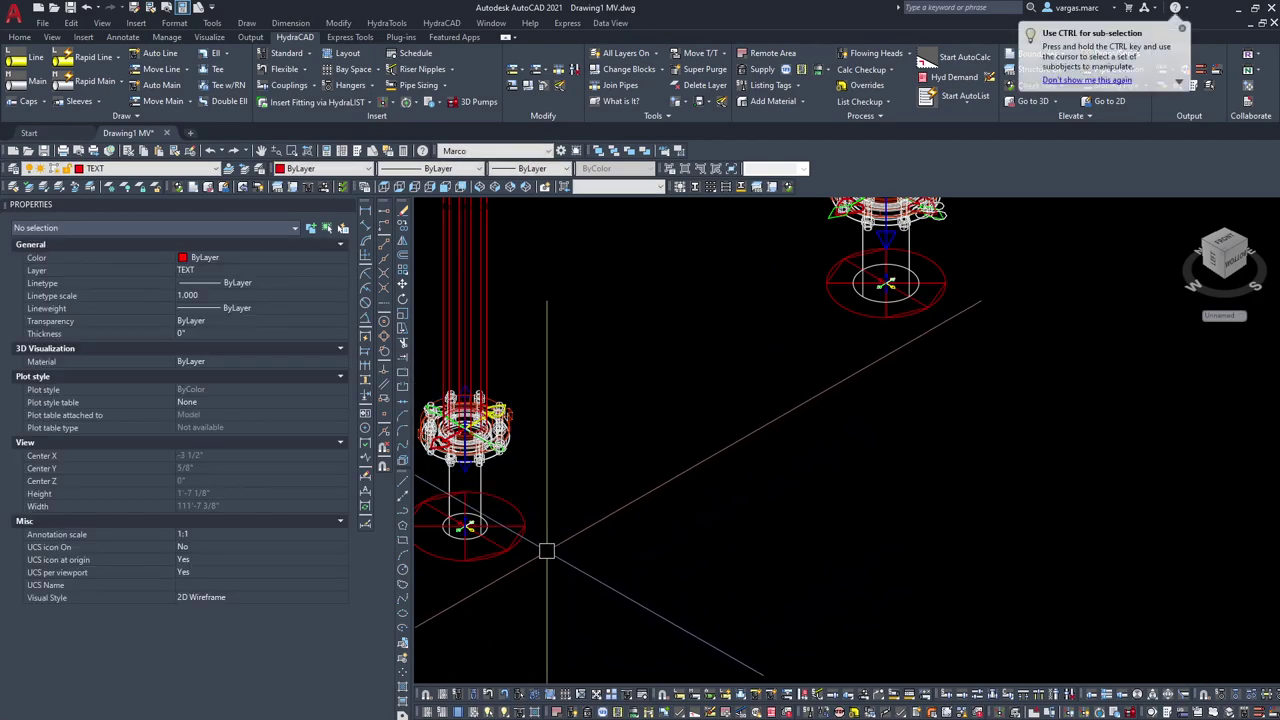
# Step: Examine the flipped skipoles at the lower ends of both riser pipes
pyautogui.moveTo(536, 553); pyautogui.dragTo(690, 493, button='middle')
pyautogui.scroll(4, 597, 500)
pyautogui.click(779, 337)
pyautogui.scroll(4, 804, 329)
pyautogui.press('Escape')
pyautogui.scroll(-4, 828, 363)
pyautogui.moveTo(837, 366); pyautogui.dragTo(734, 507, button='middle')
pyautogui.scroll(-6, 734, 507)
pyautogui.scroll(-2, 949, 475)
pyautogui.moveTo(949, 475); pyautogui.dragTo(817, 507, button='middle')
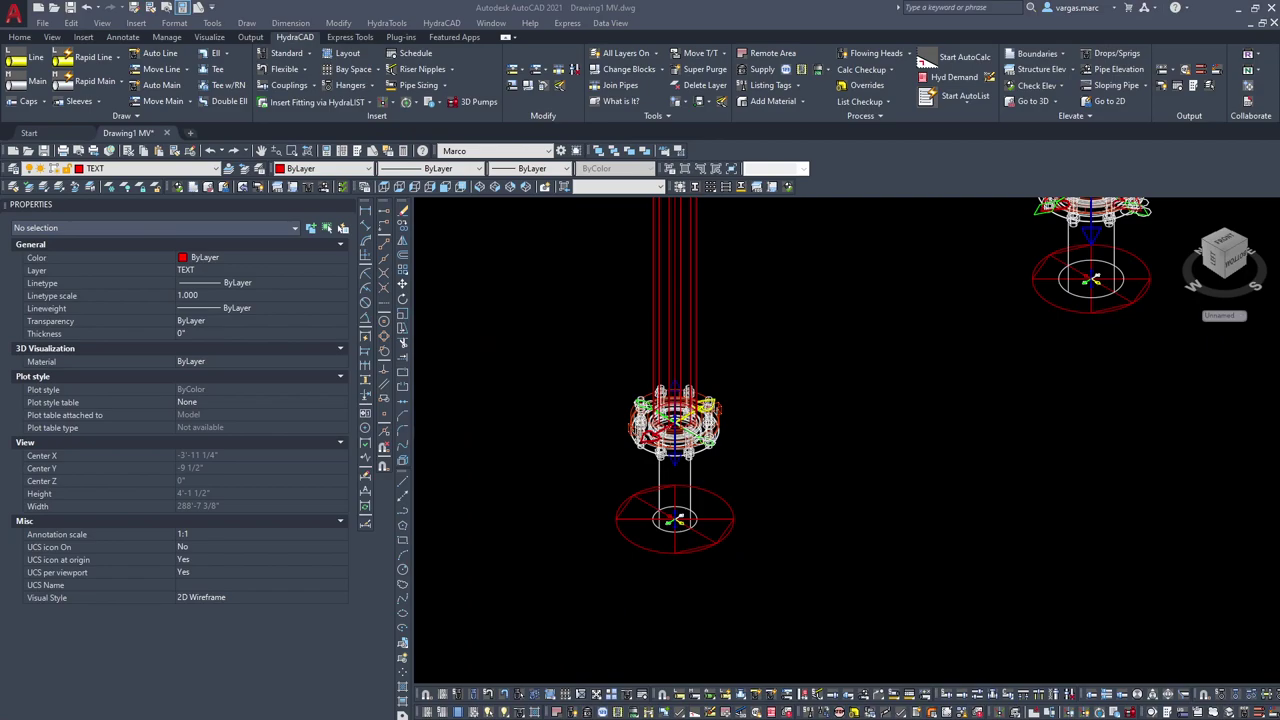
# Step: In HydraLIST section MSC01, search for 11F??????? Flanged Fittings and set quantity 1 for the 4" and 6" FLG ELL
pyautogui.moveTo(1279, 40); pyautogui.dragTo(396, 111)
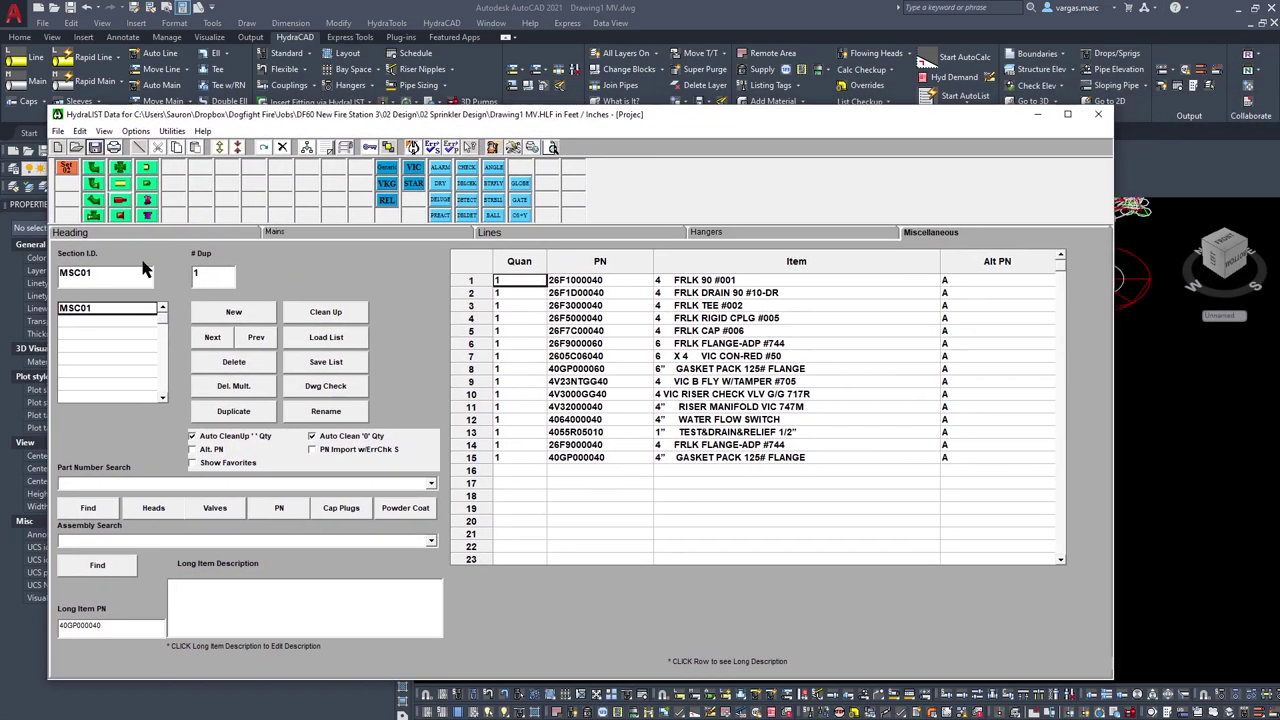
pyautogui.click(430, 488)
pyautogui.click(167, 527)
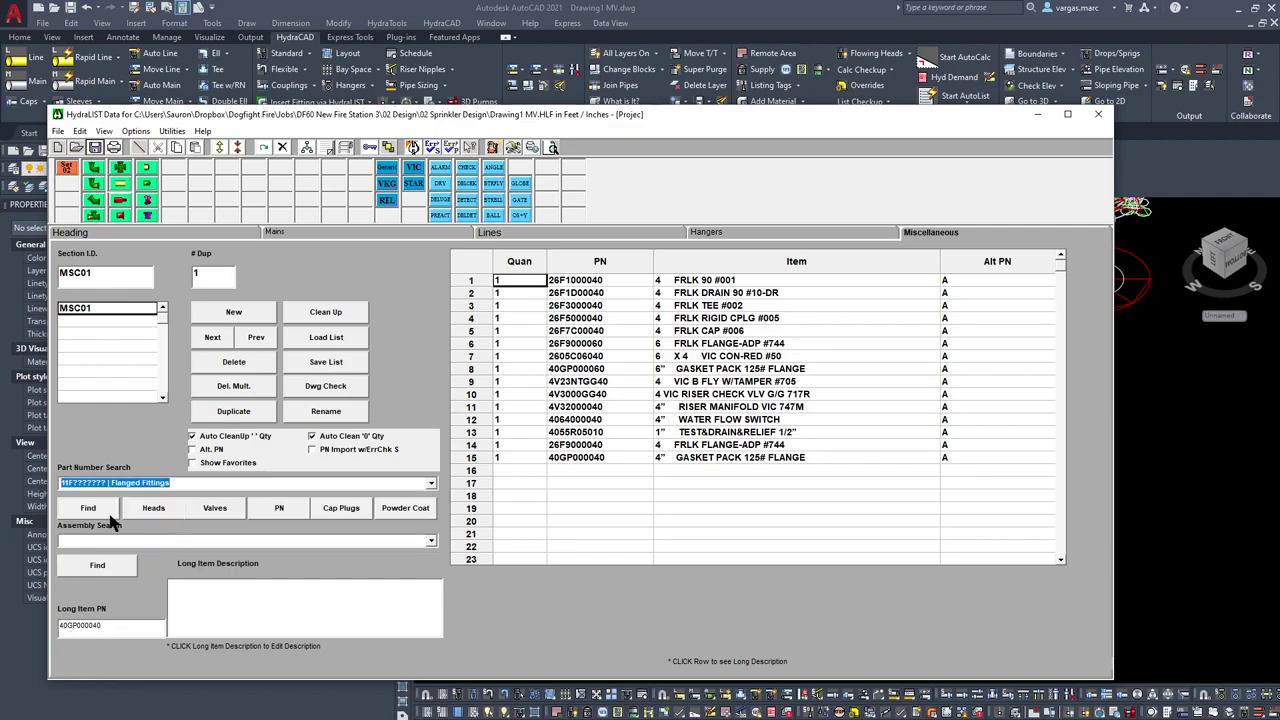
pyautogui.scroll(-7, 633, 422)
pyautogui.scroll(-11, 633, 422)
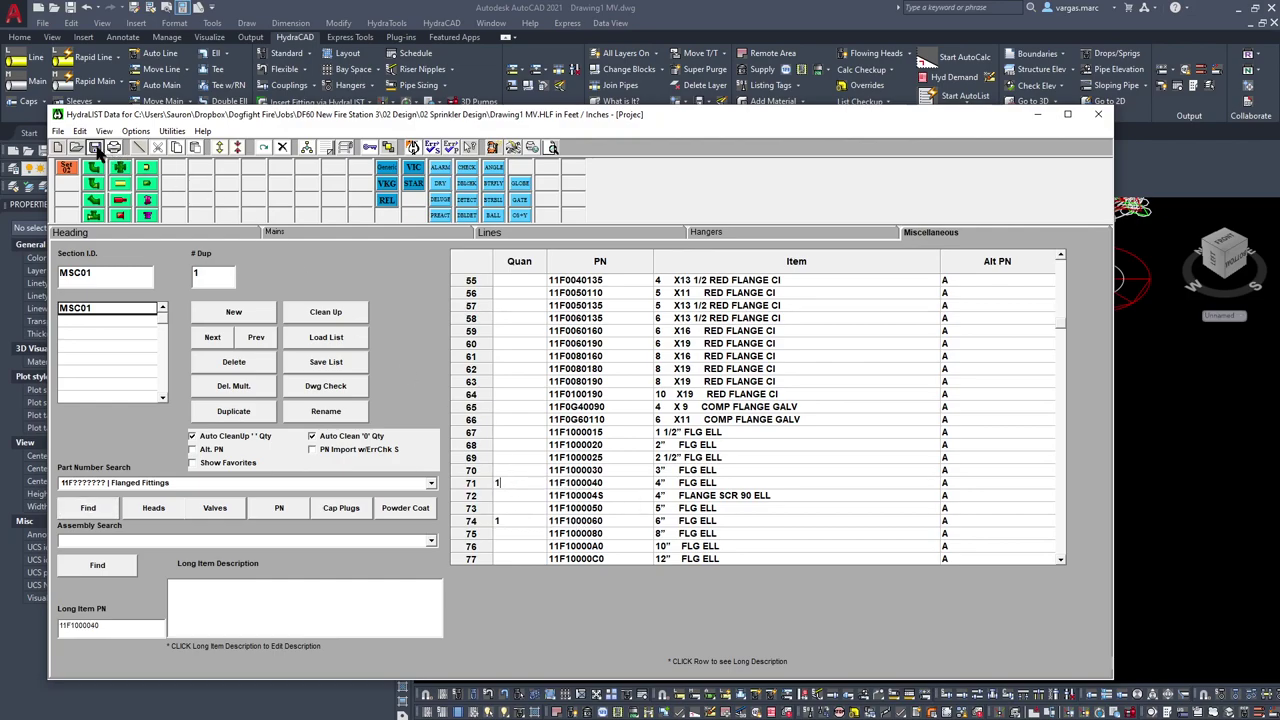
# Step: Save the HydraLIST data, put its window aside, and return to the pipe base in the riser drawing
pyautogui.click(95, 147)
pyautogui.click(1036, 117)
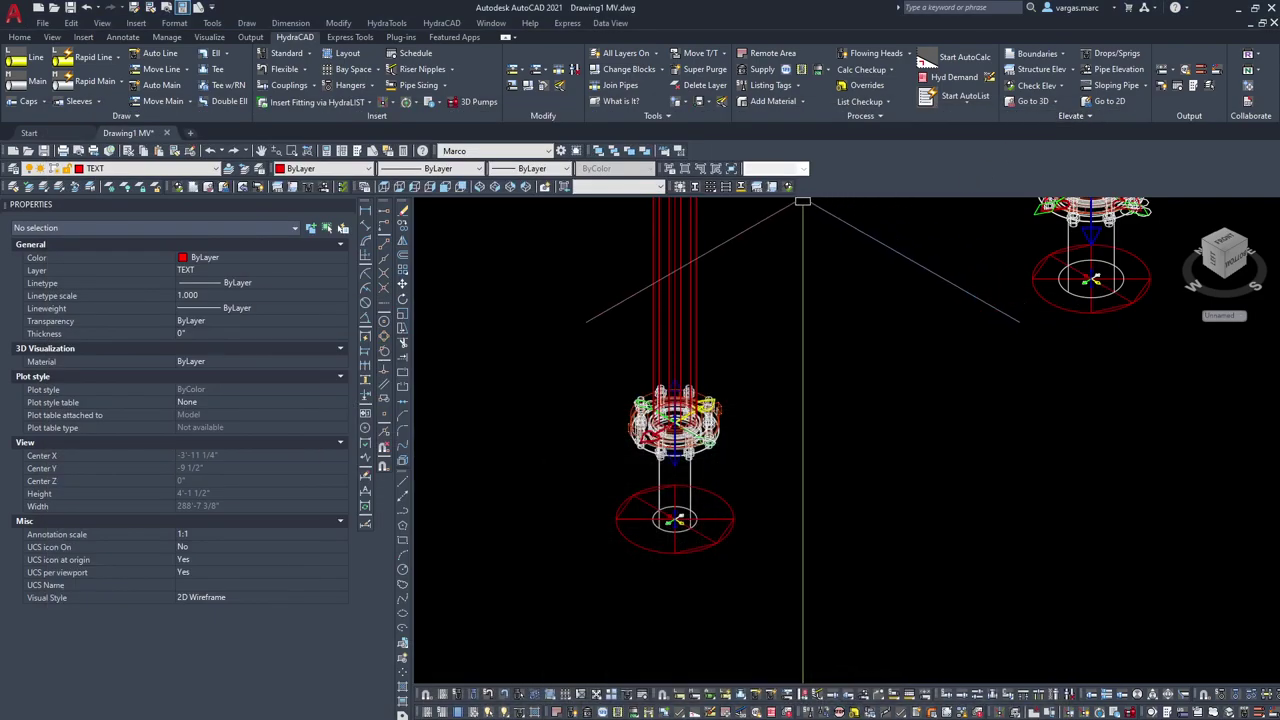
pyautogui.click(918, 717)
pyautogui.moveTo(649, 112); pyautogui.dragTo(1279, 10)
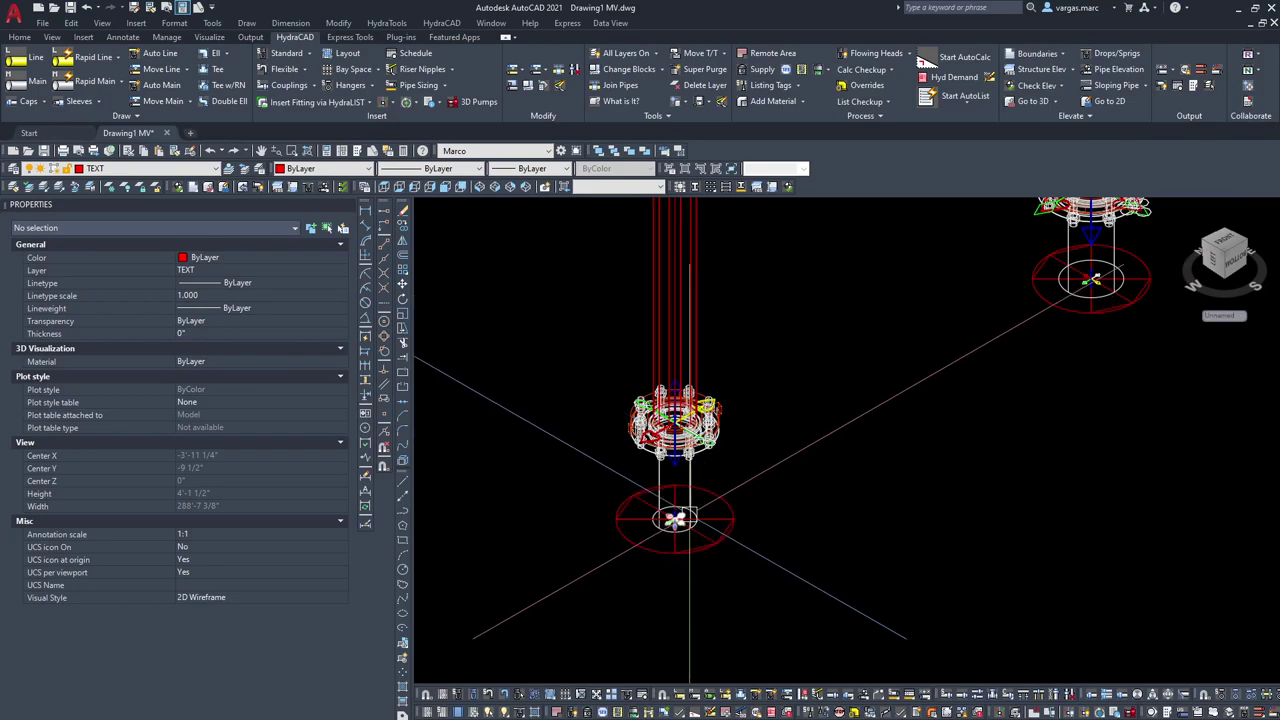
pyautogui.moveTo(1150, 290); pyautogui.dragTo(888, 454, button='middle')
pyautogui.scroll(4, 922, 452)
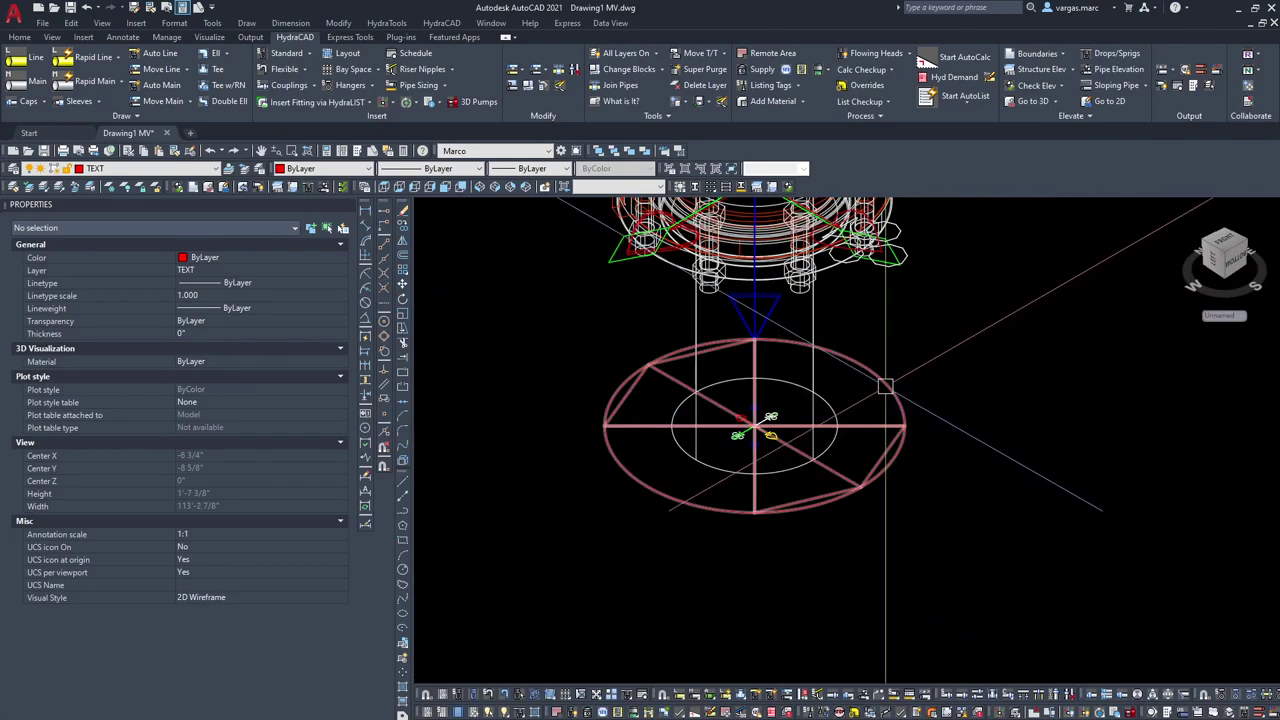
# Step: Draw a two-segment line from the skipole center below the 6" riser, running straight down and then horizontally away from it
pyautogui.scroll(-4, 962, 385)
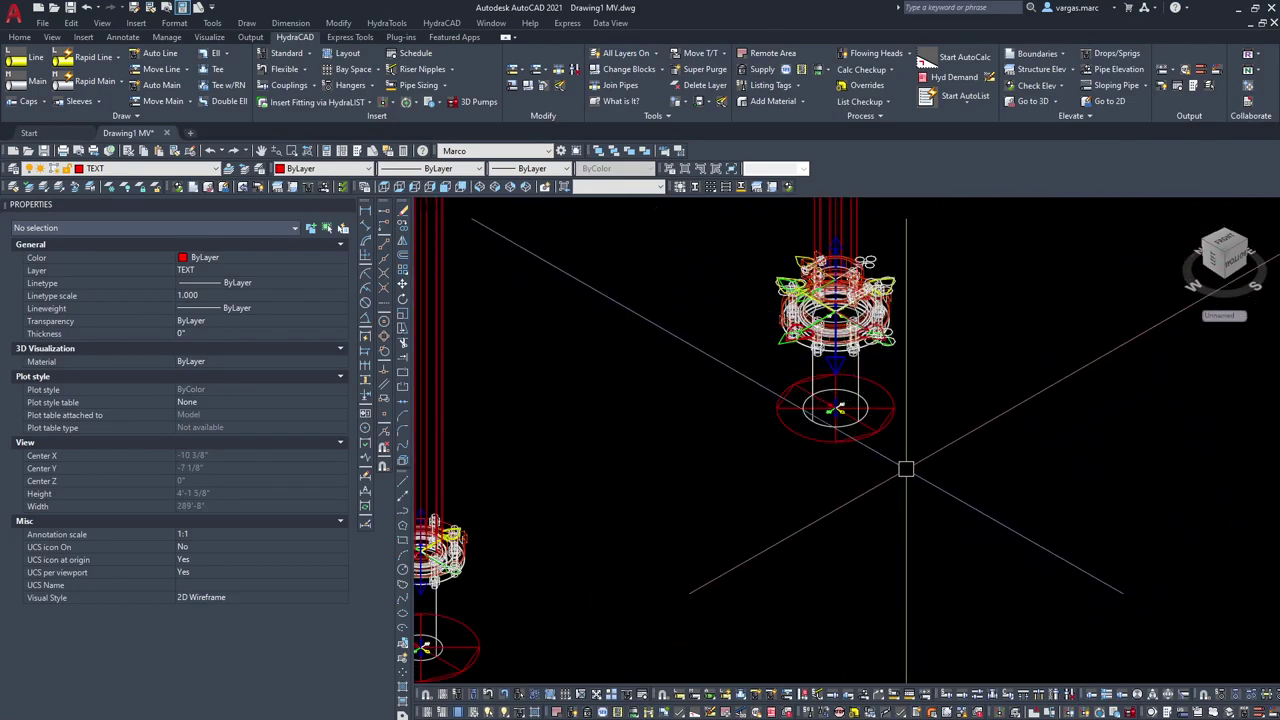
pyautogui.write('l')
pyautogui.press('Return')
pyautogui.keyDown('shift'); pyautogui.rightClick(868, 478); pyautogui.keyUp('shift')
pyautogui.press('c')
pyautogui.click(865, 445)
pyautogui.scroll(-5, 875, 555)
pyautogui.scroll(3, 890, 535)
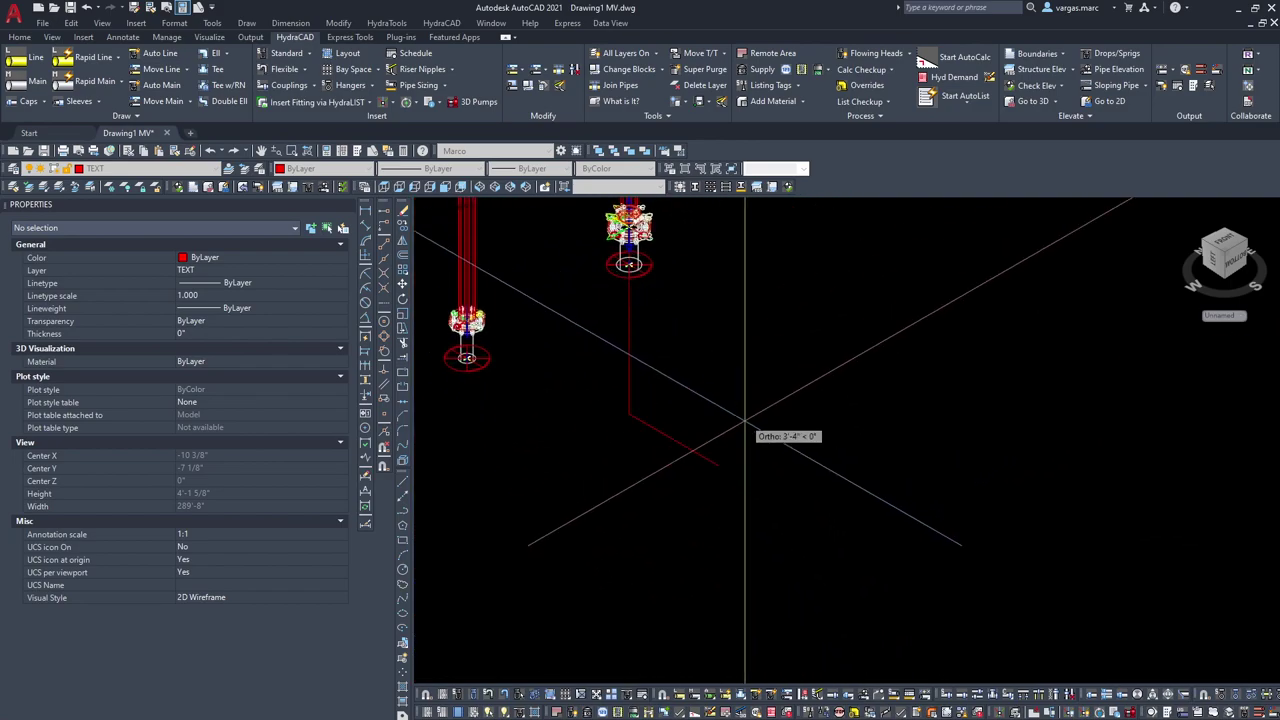
pyautogui.click(897, 524)
pyautogui.press('Return')
# Step: Copy both line segments from the 6" riser's skipole center to the skipole center below the 4" riser
pyautogui.moveTo(589, 457); pyautogui.dragTo(823, 406, button='middle')
pyautogui.click(894, 337)
pyautogui.click(829, 443)
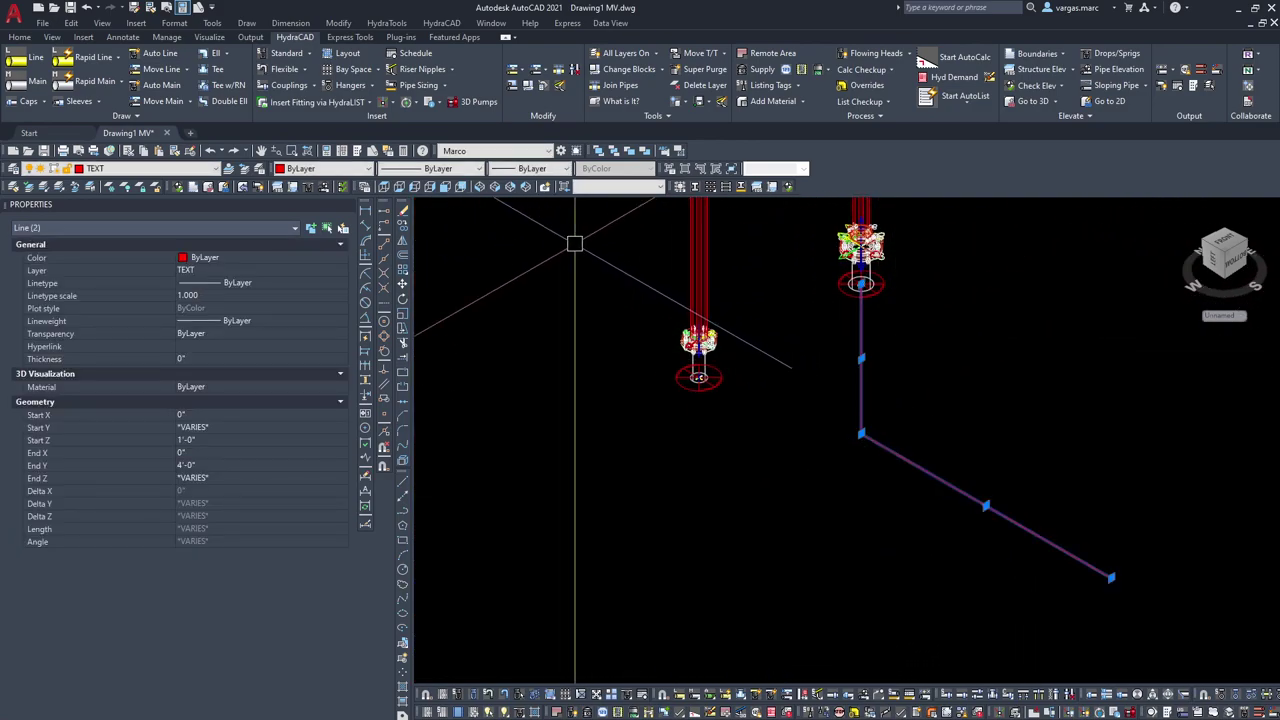
pyautogui.click(404, 226)
pyautogui.keyDown('shift'); pyautogui.rightClick(820, 296); pyautogui.keyUp('shift')
pyautogui.press('c')
pyautogui.scroll(4, 774, 398)
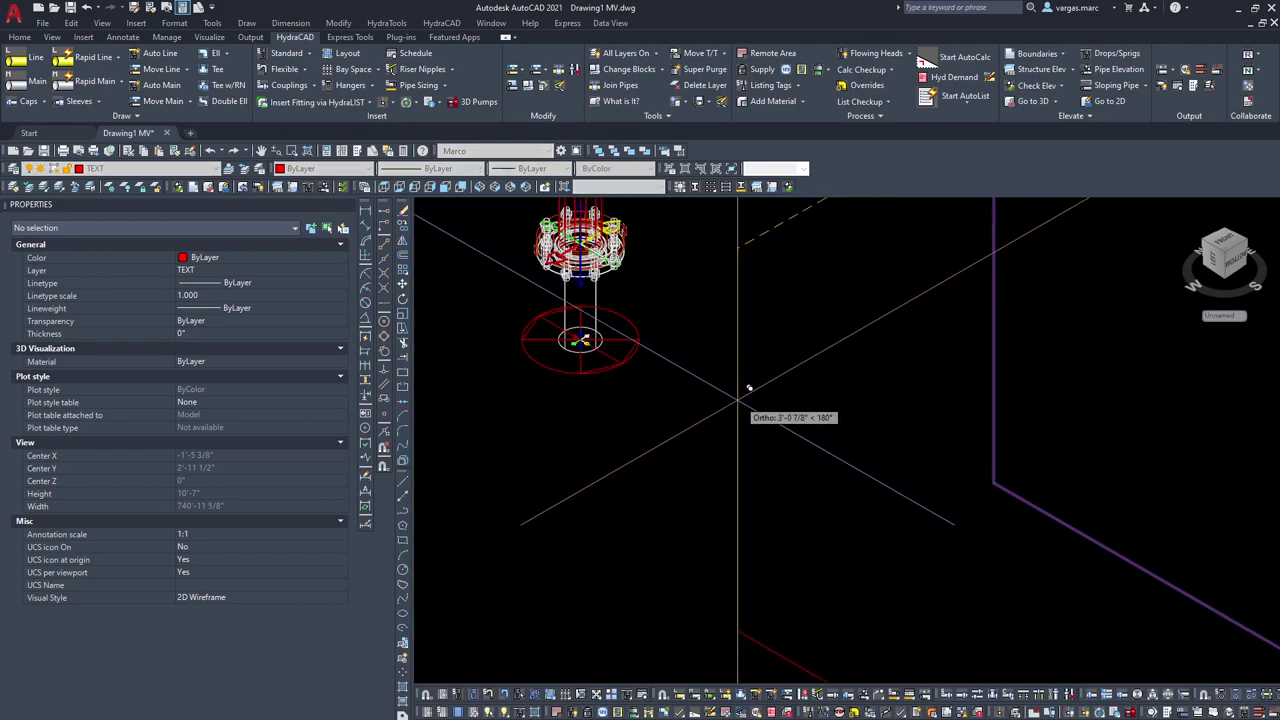
pyautogui.keyDown('shift'); pyautogui.rightClick(680, 395); pyautogui.keyUp('shift')
pyautogui.press('c')
pyautogui.click(642, 351)
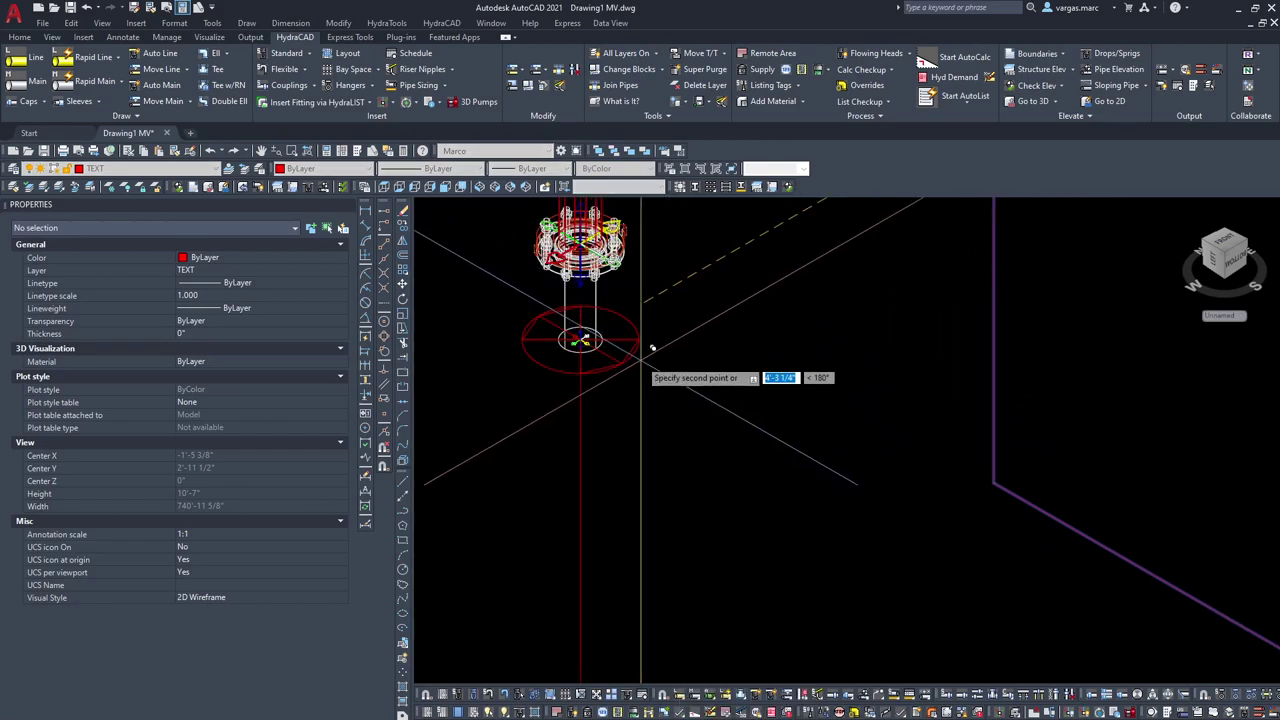
pyautogui.scroll(-6, 775, 346)
pyautogui.press('Return')
# Step: Insert the 6" FLG ELL (11F1000060) on the skipole below the 6" riser, rotated to follow the horizontal guide line
pyautogui.moveTo(803, 357); pyautogui.dragTo(767, 482, button='middle')
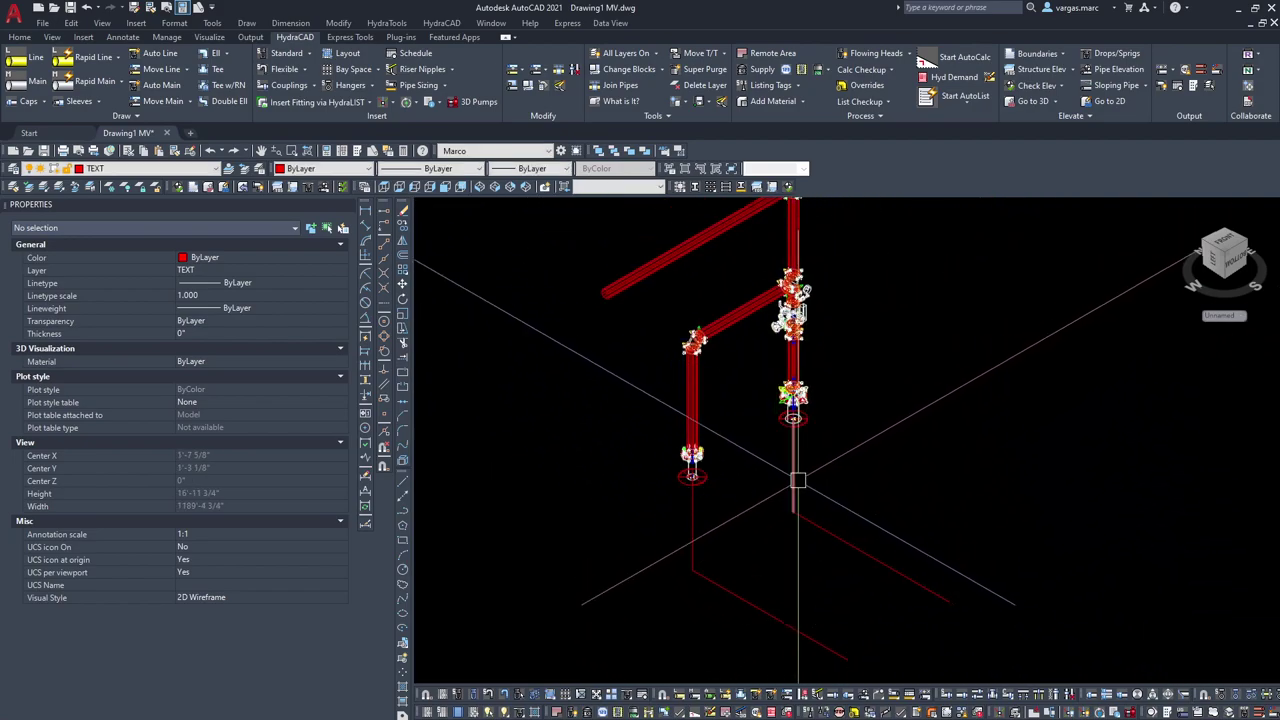
pyautogui.scroll(4, 790, 469)
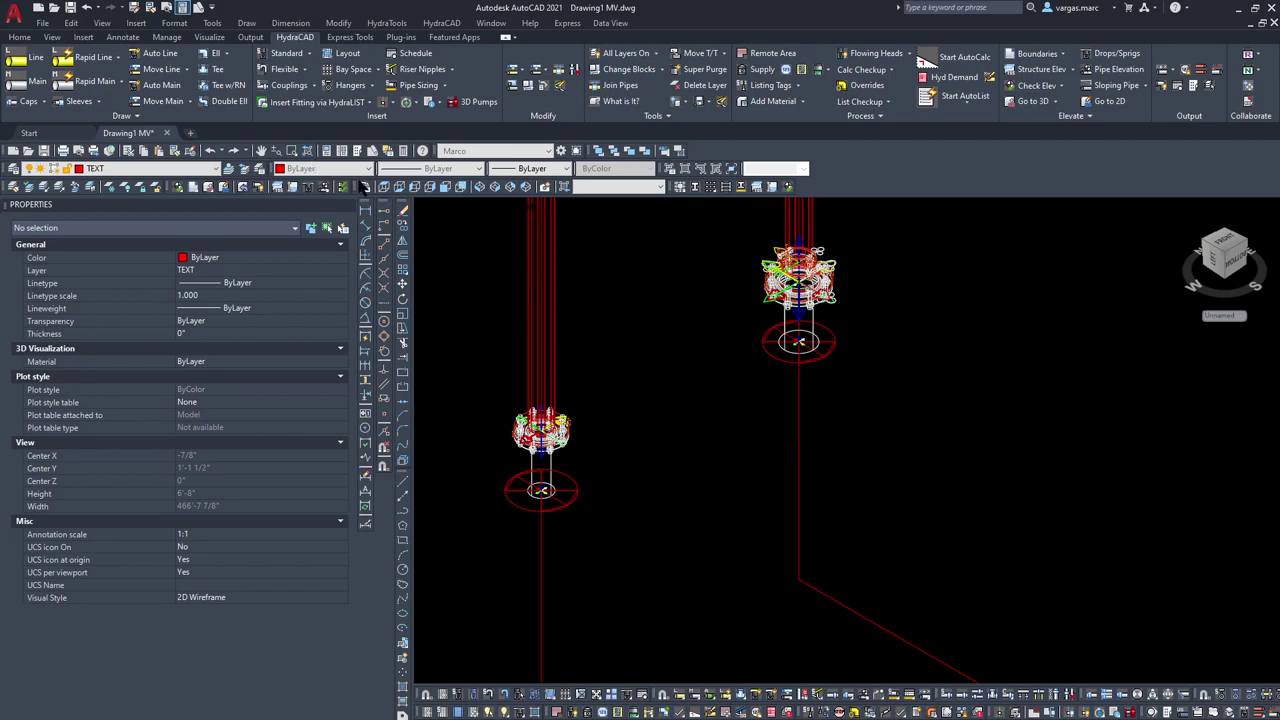
pyautogui.click(355, 195)
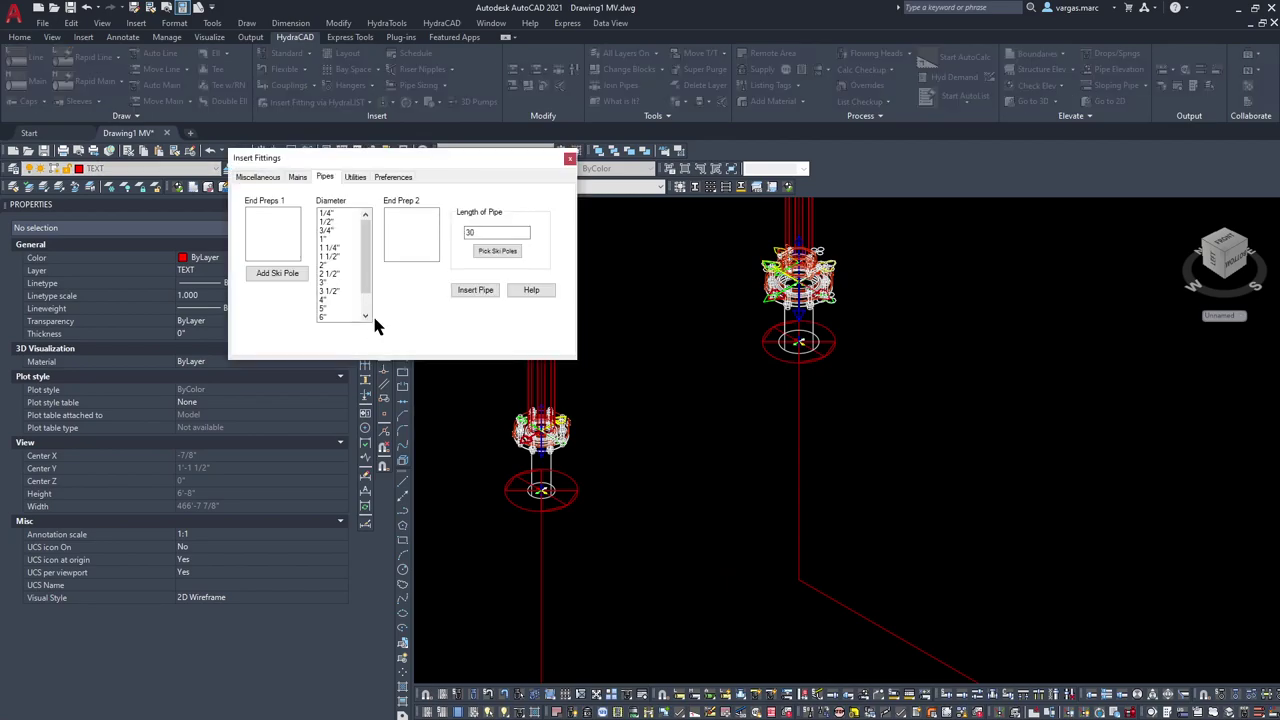
pyautogui.click(258, 177)
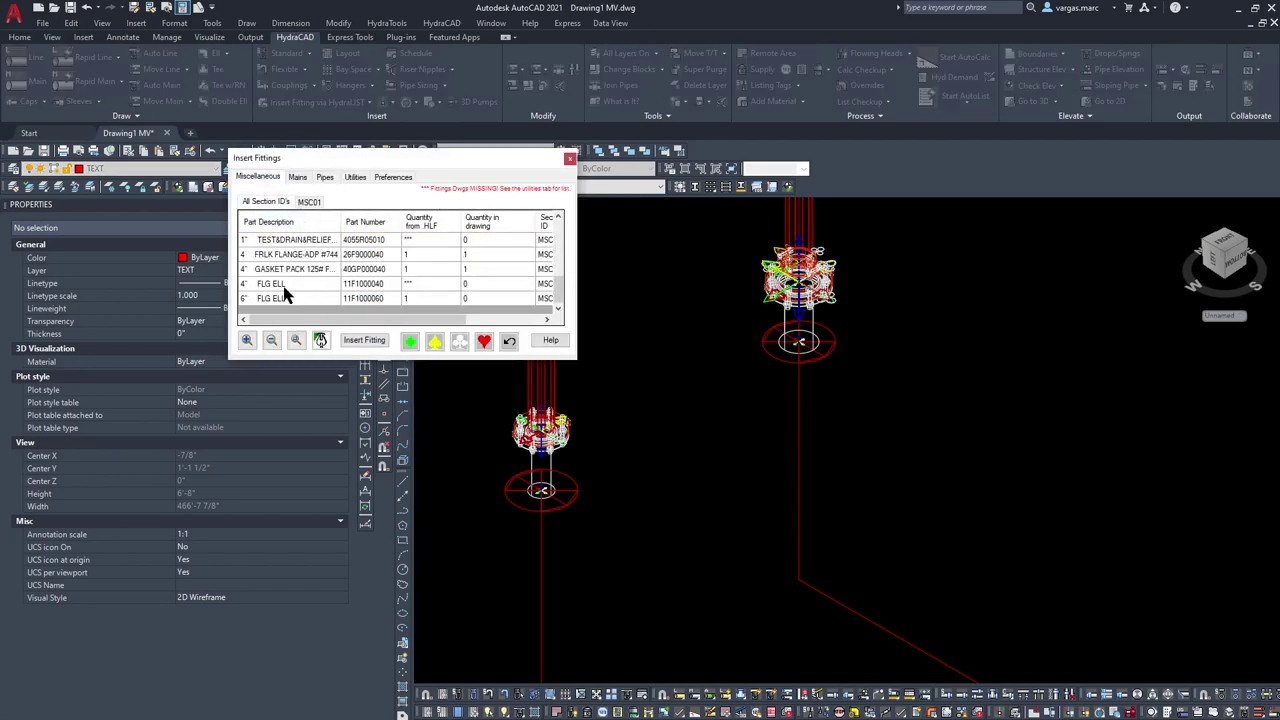
pyautogui.click(273, 299)
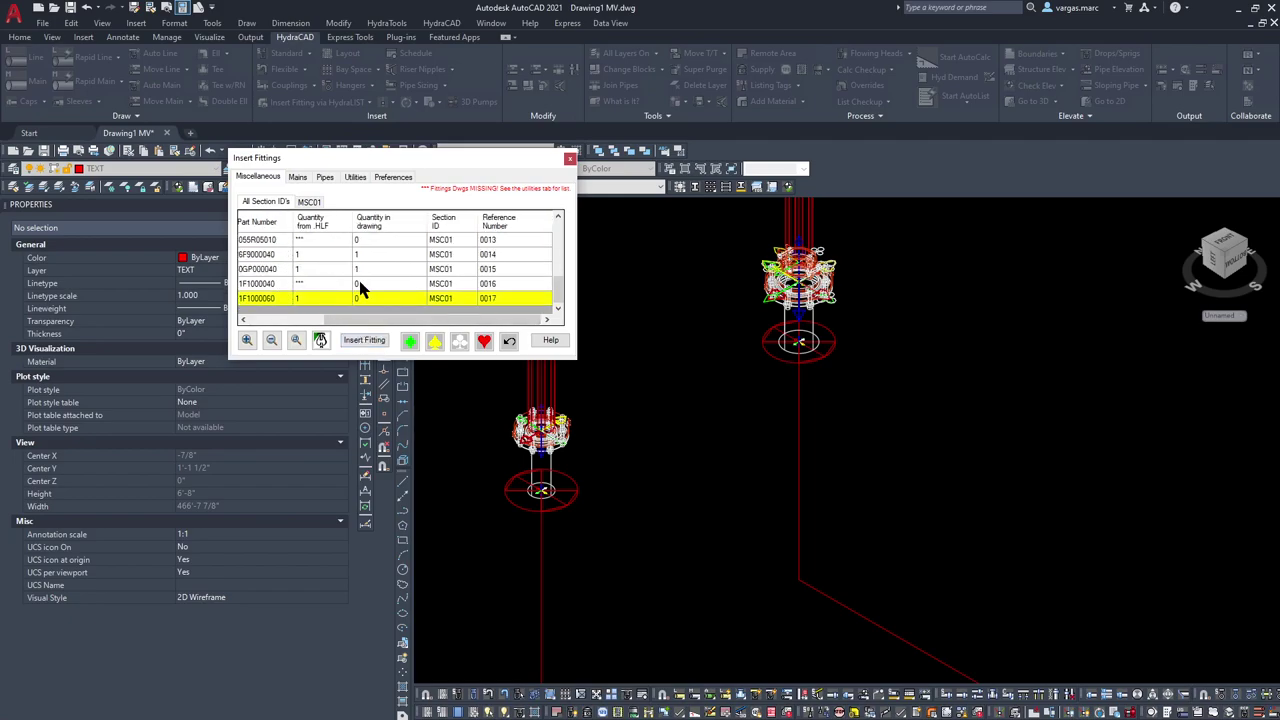
pyautogui.moveTo(366, 320); pyautogui.dragTo(283, 332)
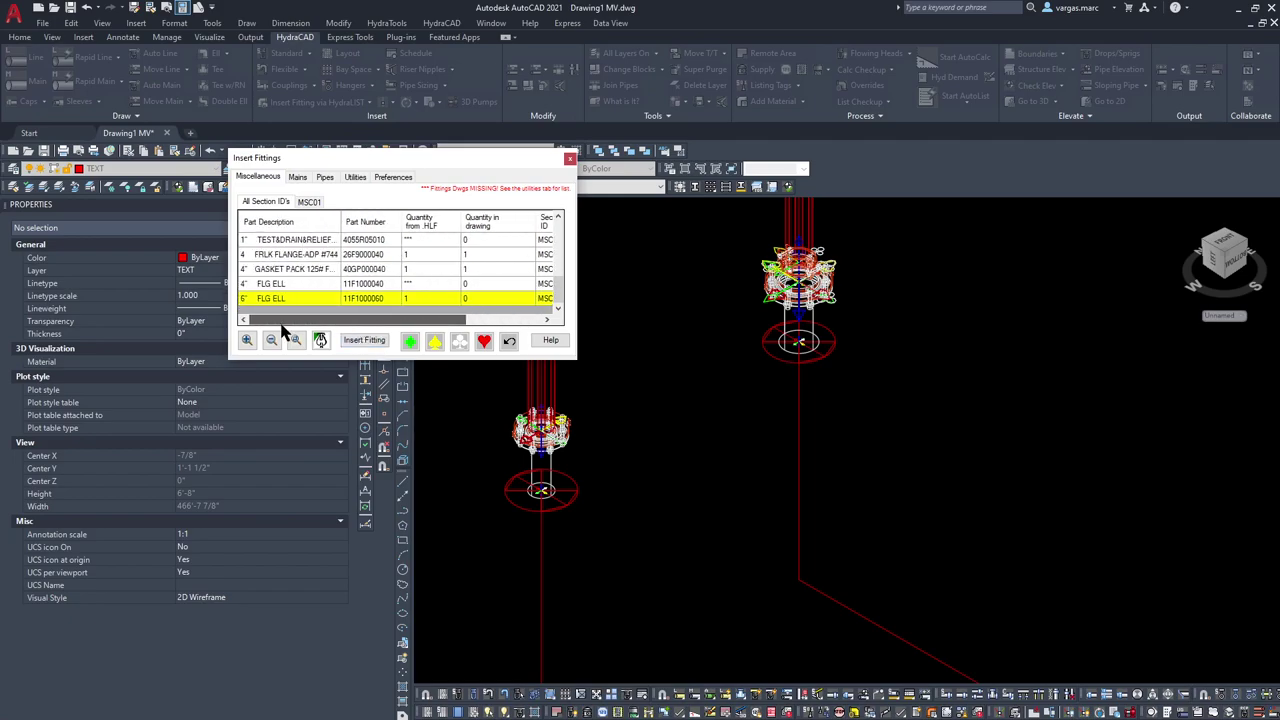
pyautogui.click(363, 341)
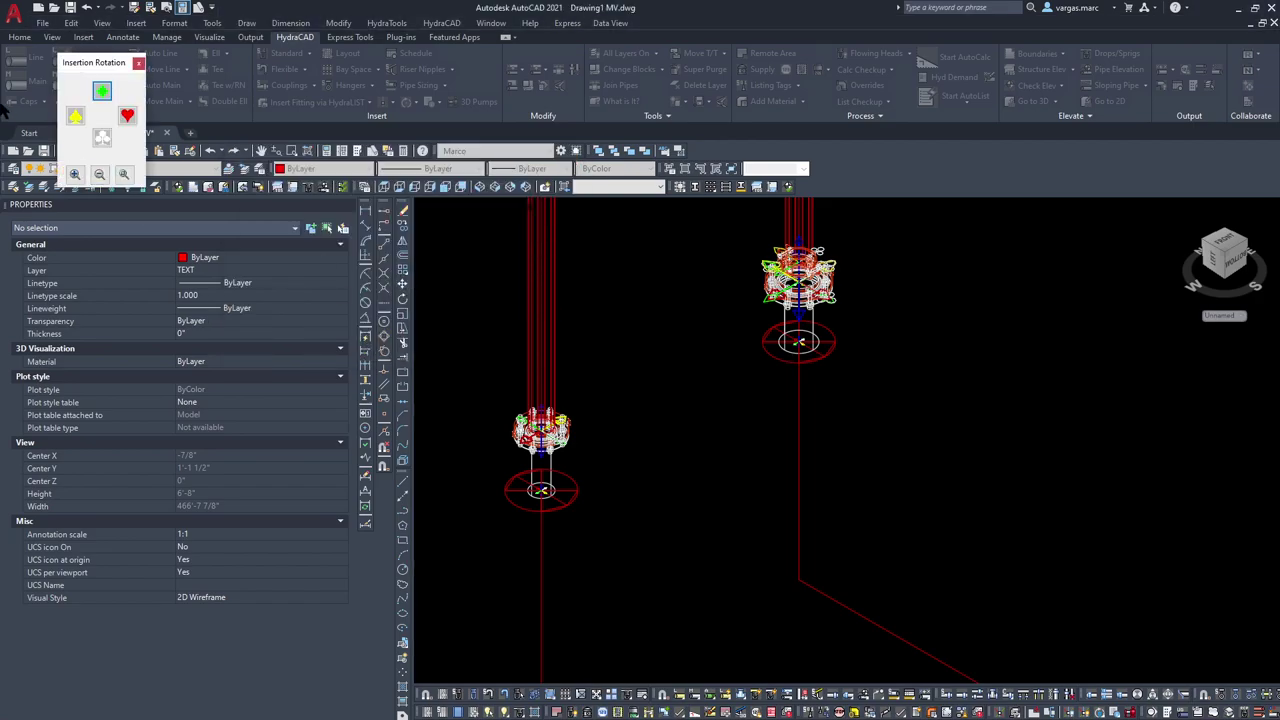
pyautogui.click(76, 118)
pyautogui.scroll(5, 851, 414)
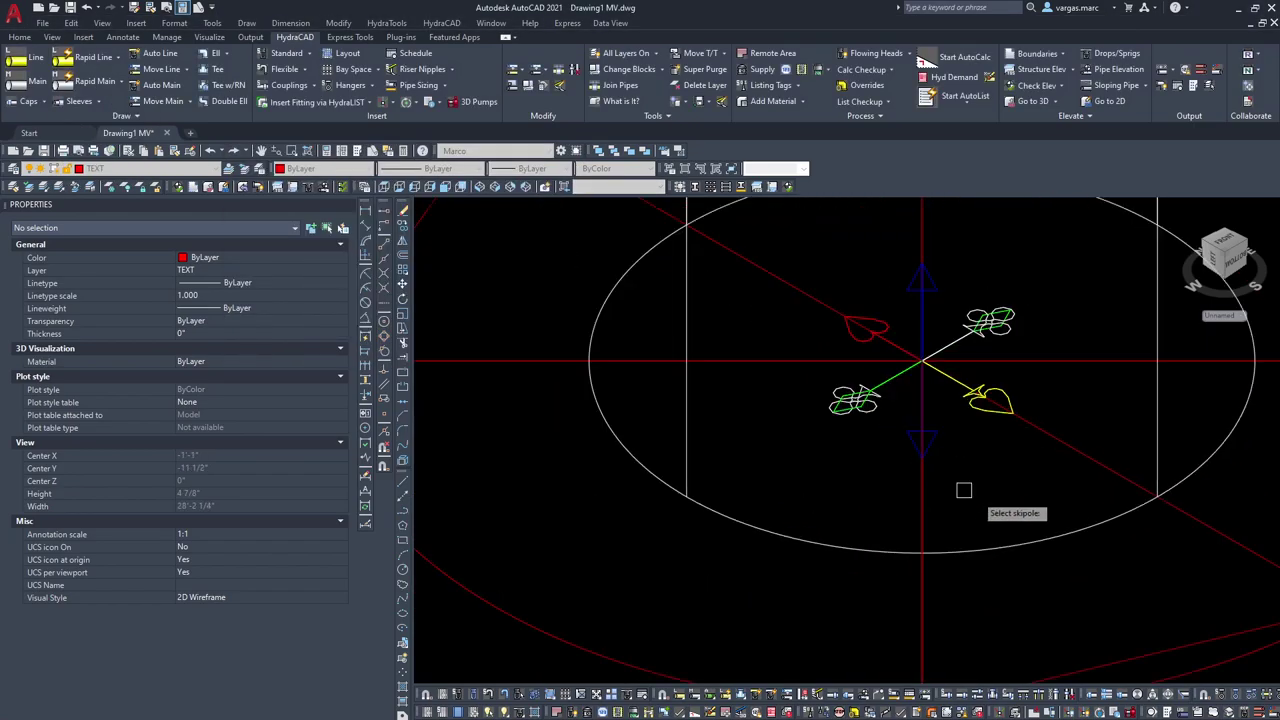
pyautogui.click(932, 436)
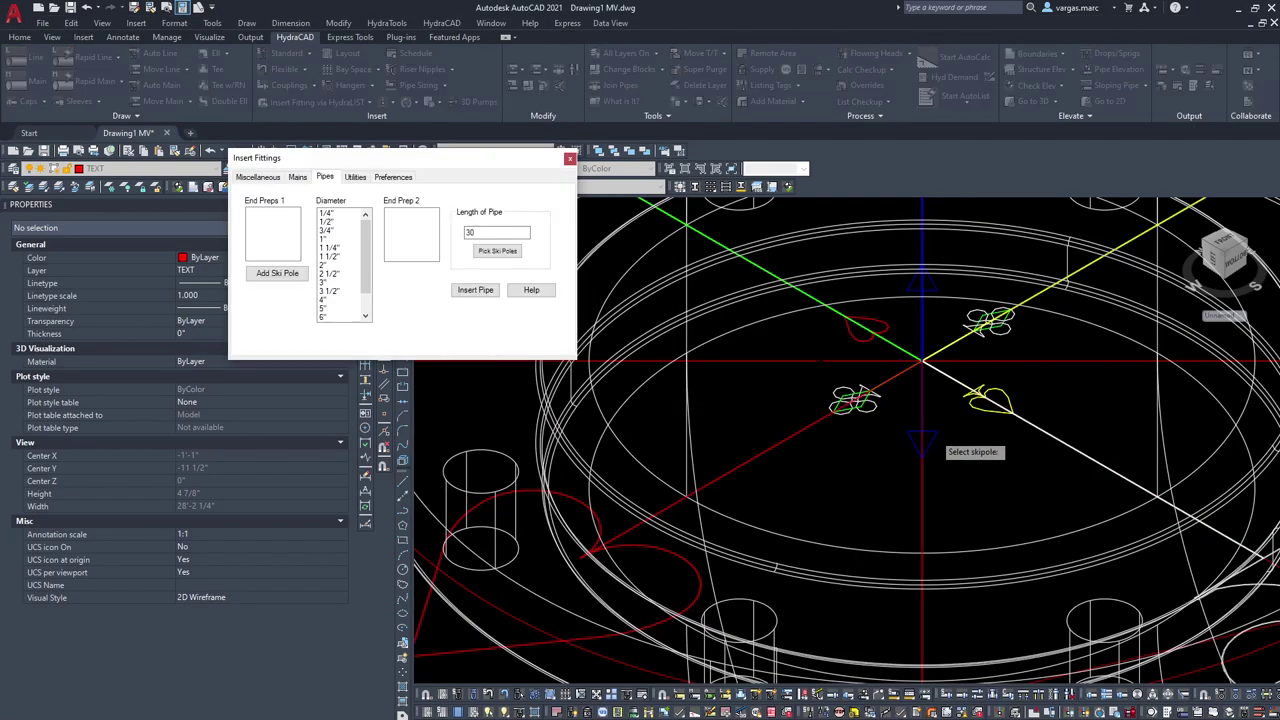
# Step: Insert the 4" FLG ELL (11F1000040) on the skipole below the 4" riser, facing the horizontal guide line, and finish inserting fittings
pyautogui.click(256, 176)
pyautogui.click(283, 285)
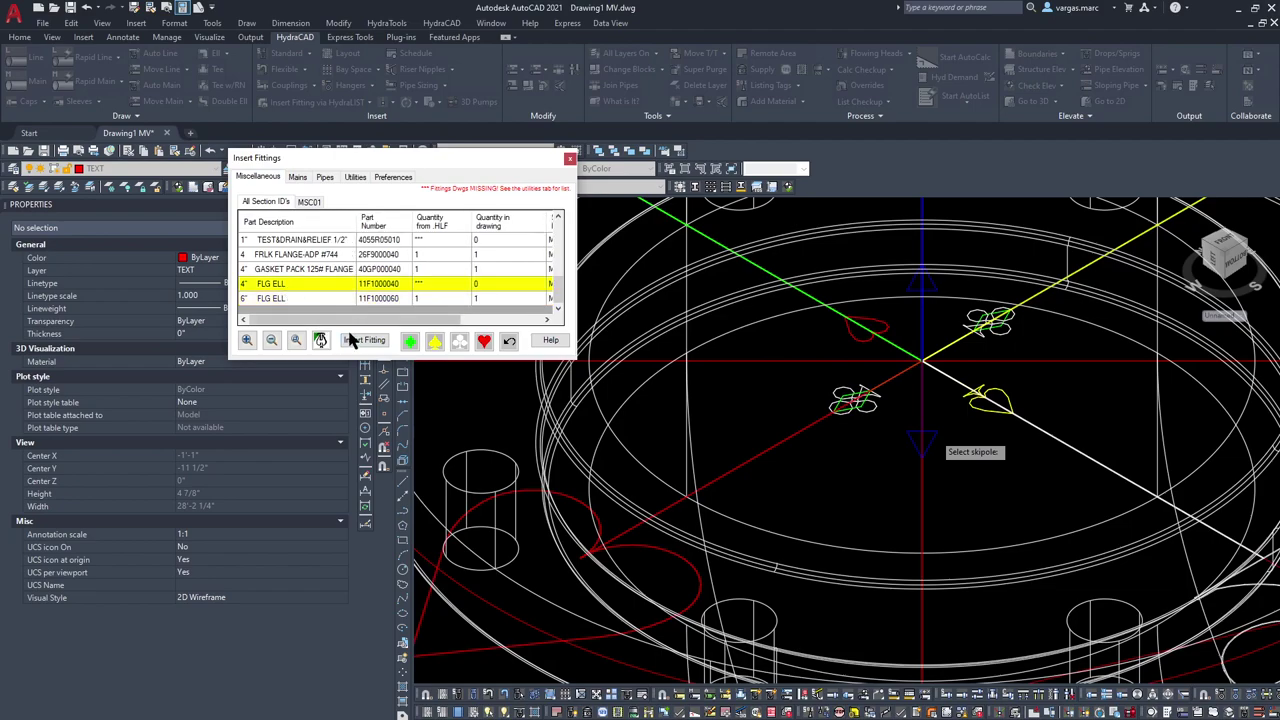
pyautogui.click(366, 341)
pyautogui.click(93, 138)
pyautogui.scroll(8, 628, 497)
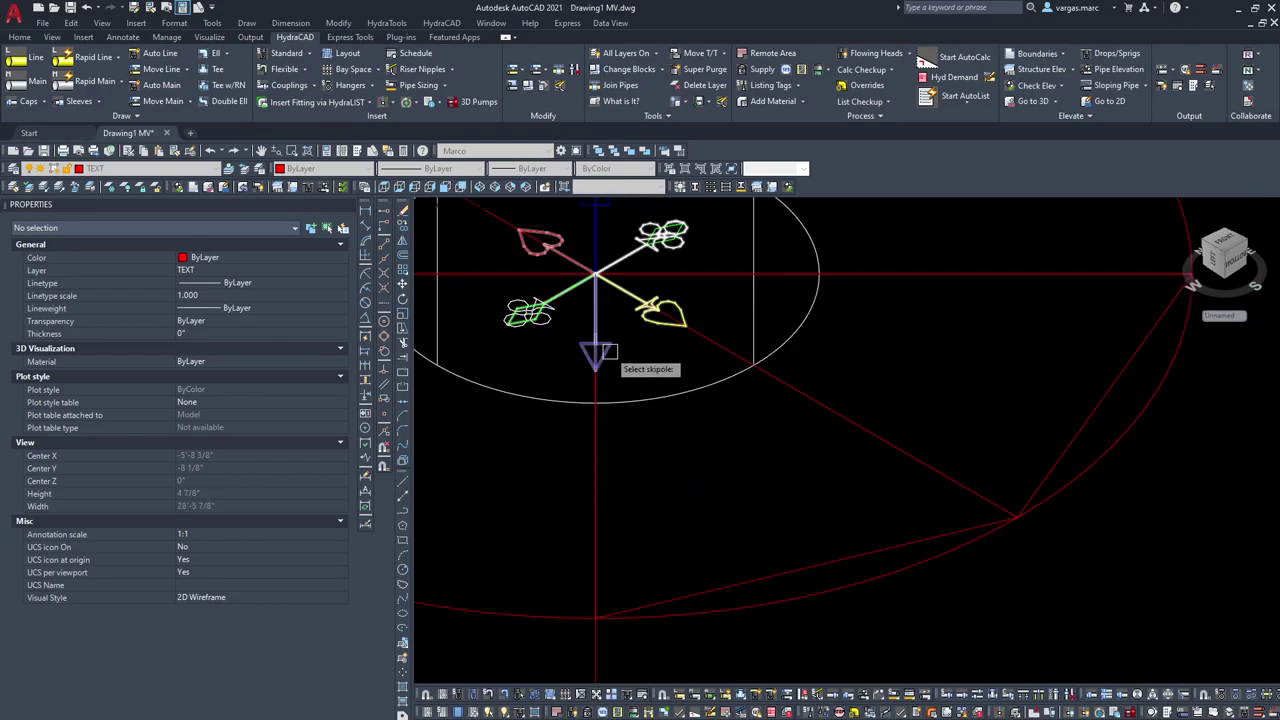
pyautogui.click(607, 350)
pyautogui.click(570, 161)
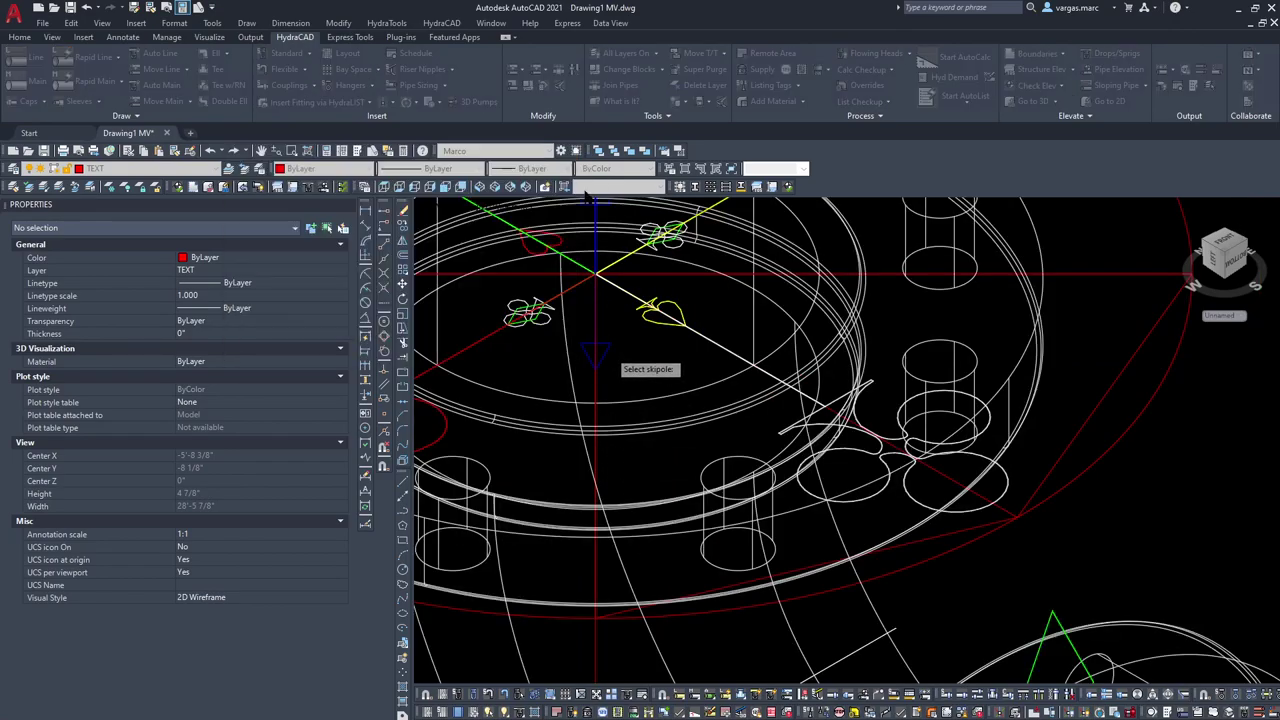
# Step: Move both flanged elbows straight down so that the 6-inch elbow's outlet meets its horizontal pipe line
pyautogui.scroll(-10, 794, 338)
pyautogui.moveTo(850, 345); pyautogui.dragTo(624, 418, button='middle')
pyautogui.click(748, 360)
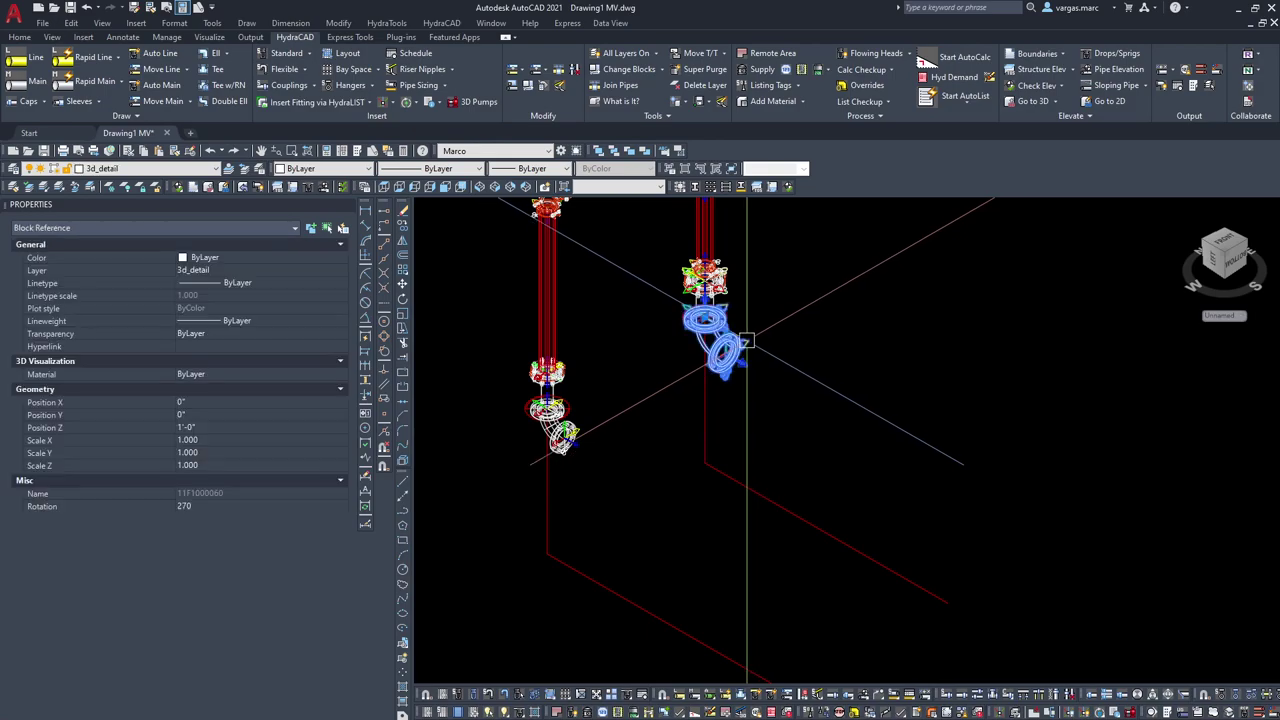
pyautogui.click(572, 432)
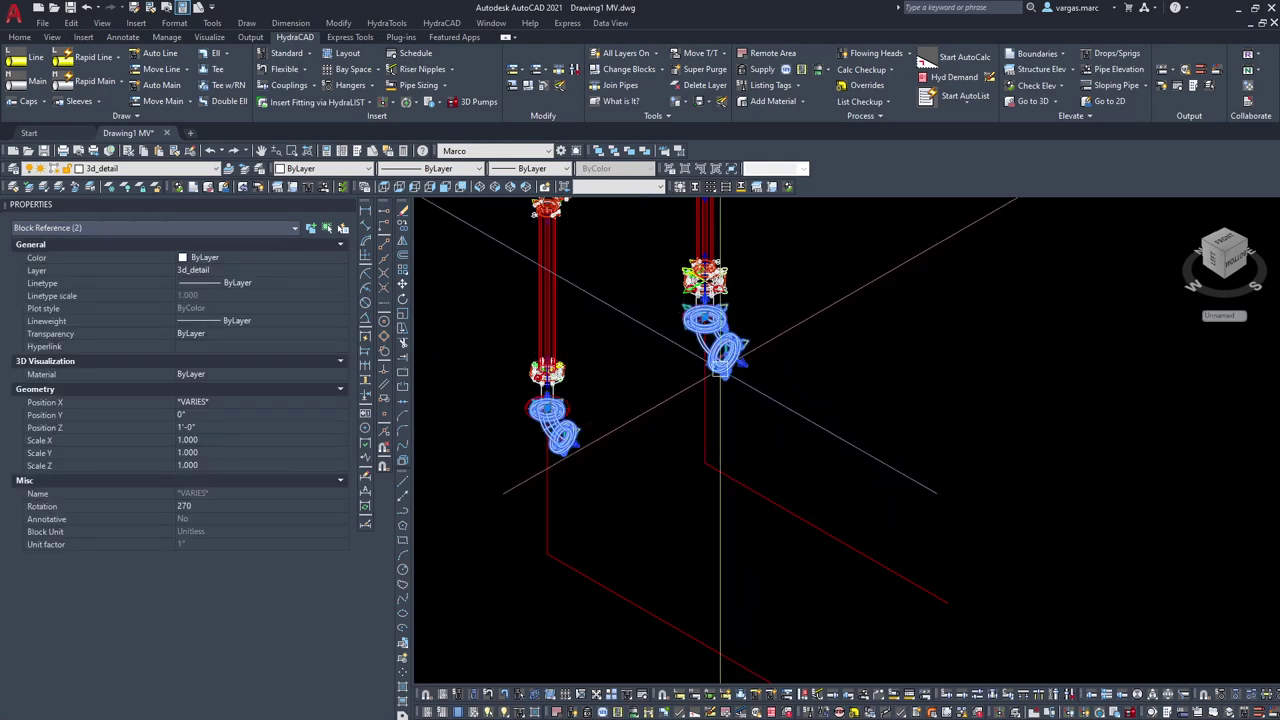
pyautogui.write('m')
pyautogui.press('Return')
pyautogui.scroll(5, 772, 432)
pyautogui.rightClick(733, 328)
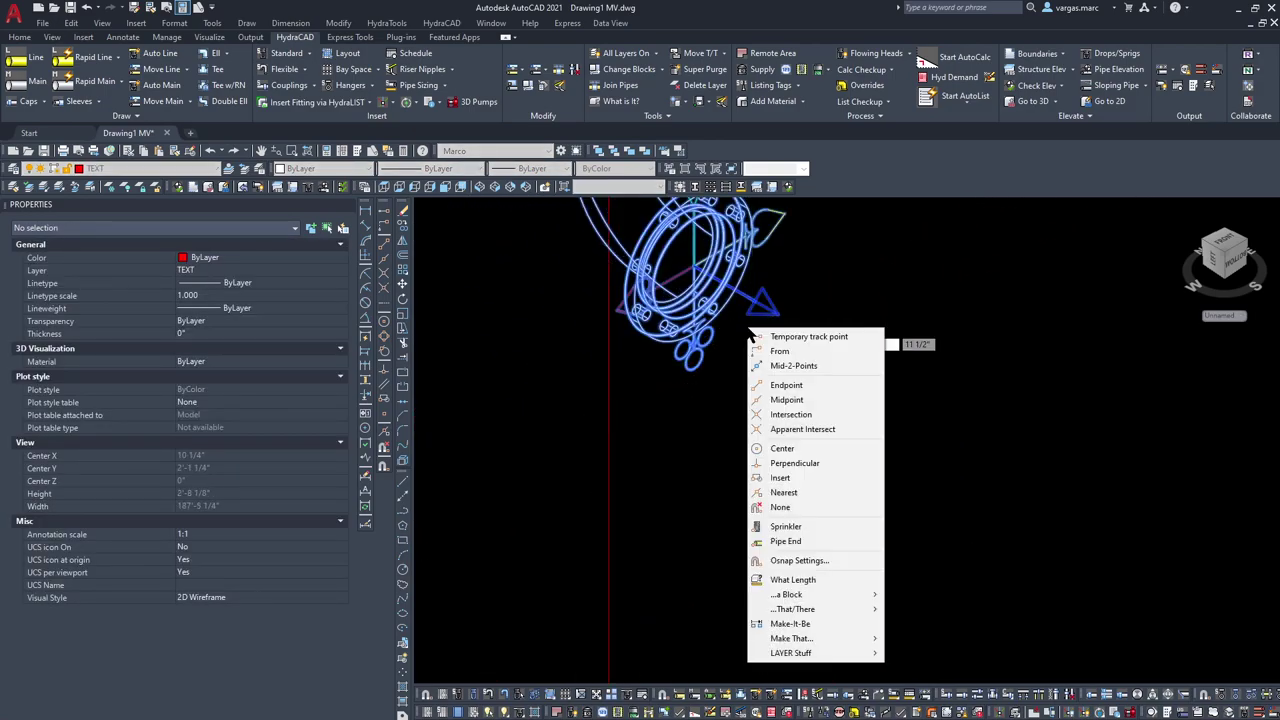
pyautogui.press('Escape')
pyautogui.click(728, 305)
pyautogui.scroll(-4, 699, 430)
pyautogui.moveTo(700, 488); pyautogui.dragTo(679, 369, button='middle')
pyautogui.keyDown('shift'); pyautogui.rightClick(693, 392); pyautogui.keyUp('shift')
pyautogui.press('Escape')
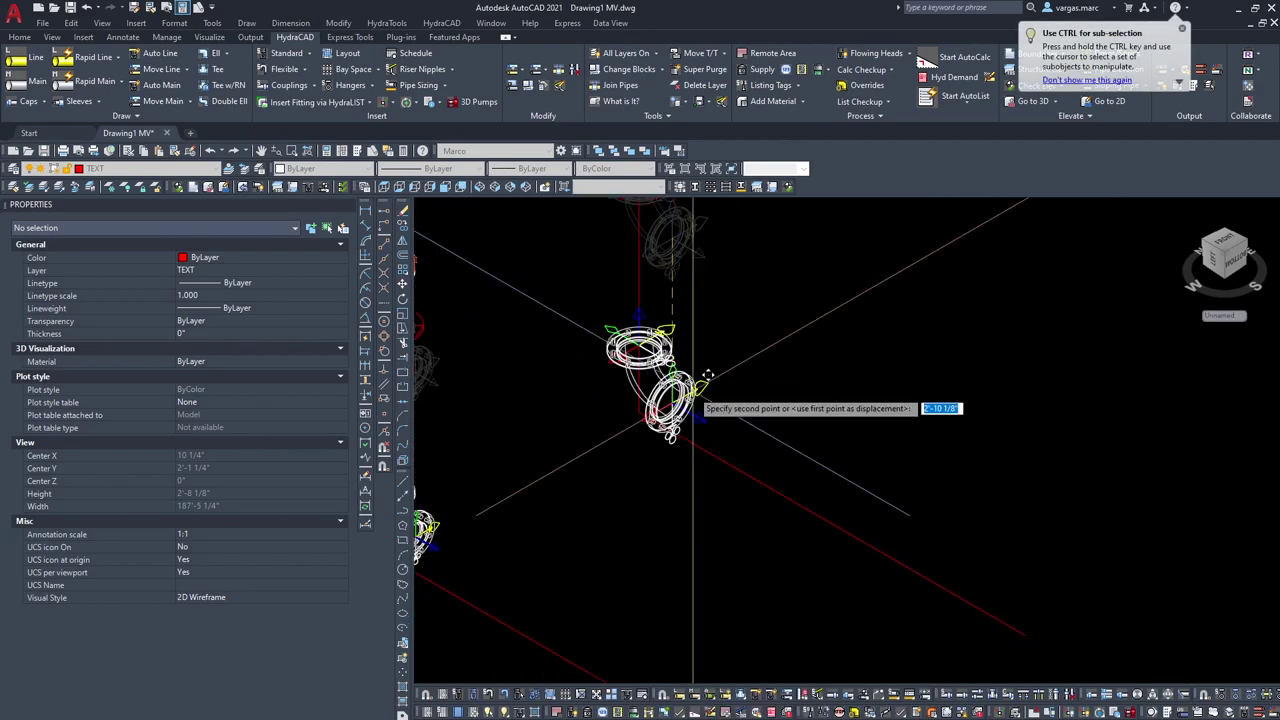
pyautogui.click(696, 455)
# Step: Move the 4-inch flanged elbow vertically, from its outlet flange's center, to line up with its own horizontal pipe line
pyautogui.scroll(-2, 560, 493)
pyautogui.moveTo(560, 493); pyautogui.dragTo(651, 437, button='middle')
pyautogui.scroll(5, 543, 482)
pyautogui.click(670, 384)
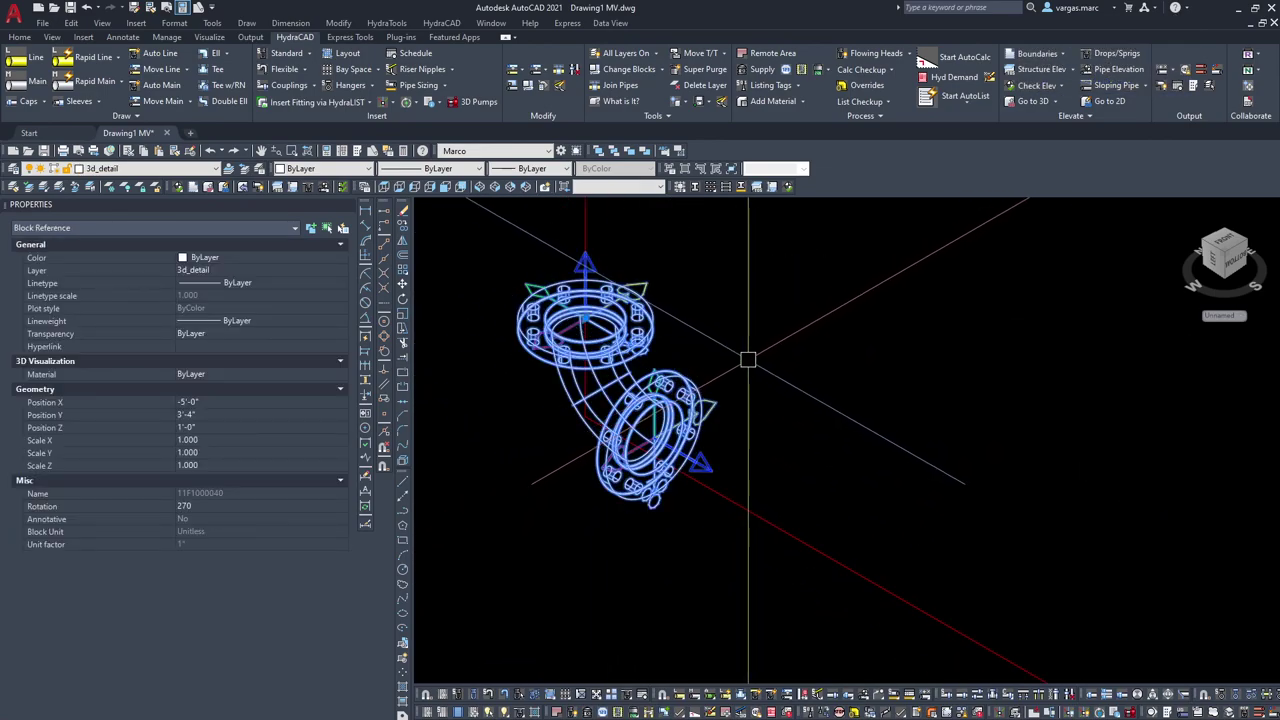
pyautogui.write('m')
pyautogui.press('space')
pyautogui.scroll(5, 679, 455)
pyautogui.keyDown('shift'); pyautogui.rightClick(733, 388); pyautogui.keyUp('shift')
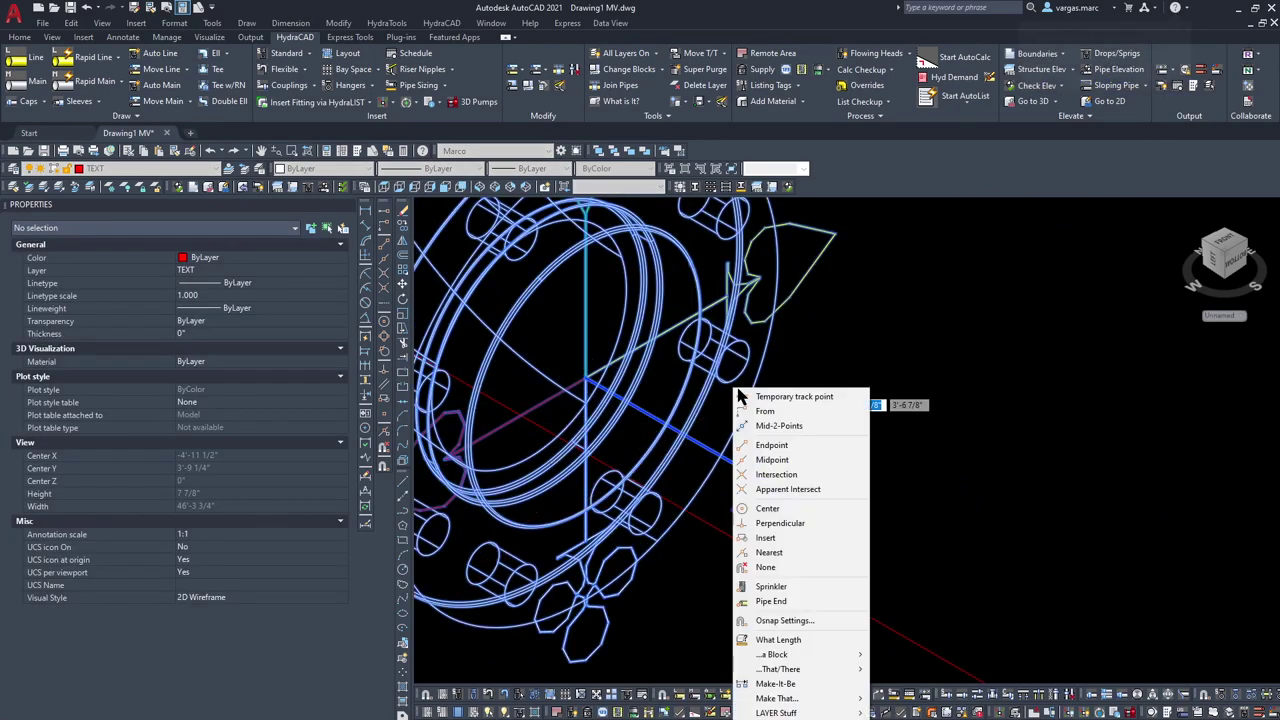
pyautogui.click(767, 508)
pyautogui.click(750, 400)
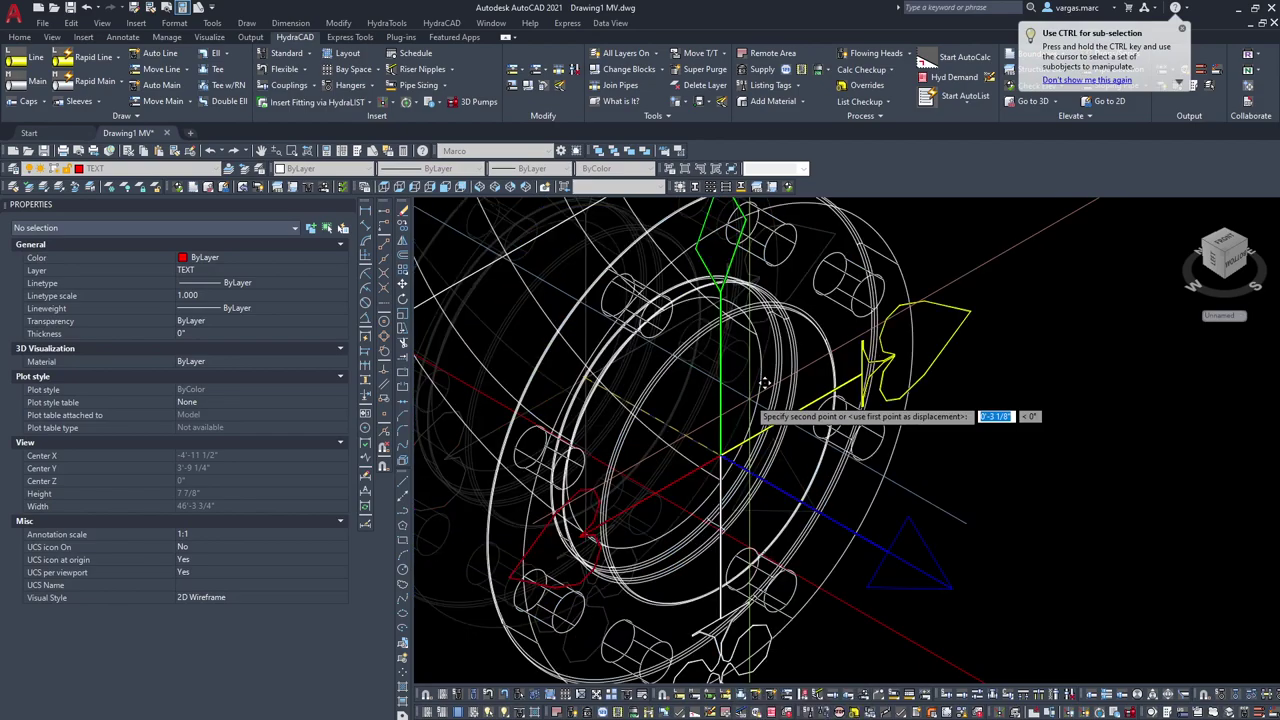
pyautogui.keyDown('shift'); pyautogui.rightClick(714, 440); pyautogui.keyUp('shift')
pyautogui.press('p')
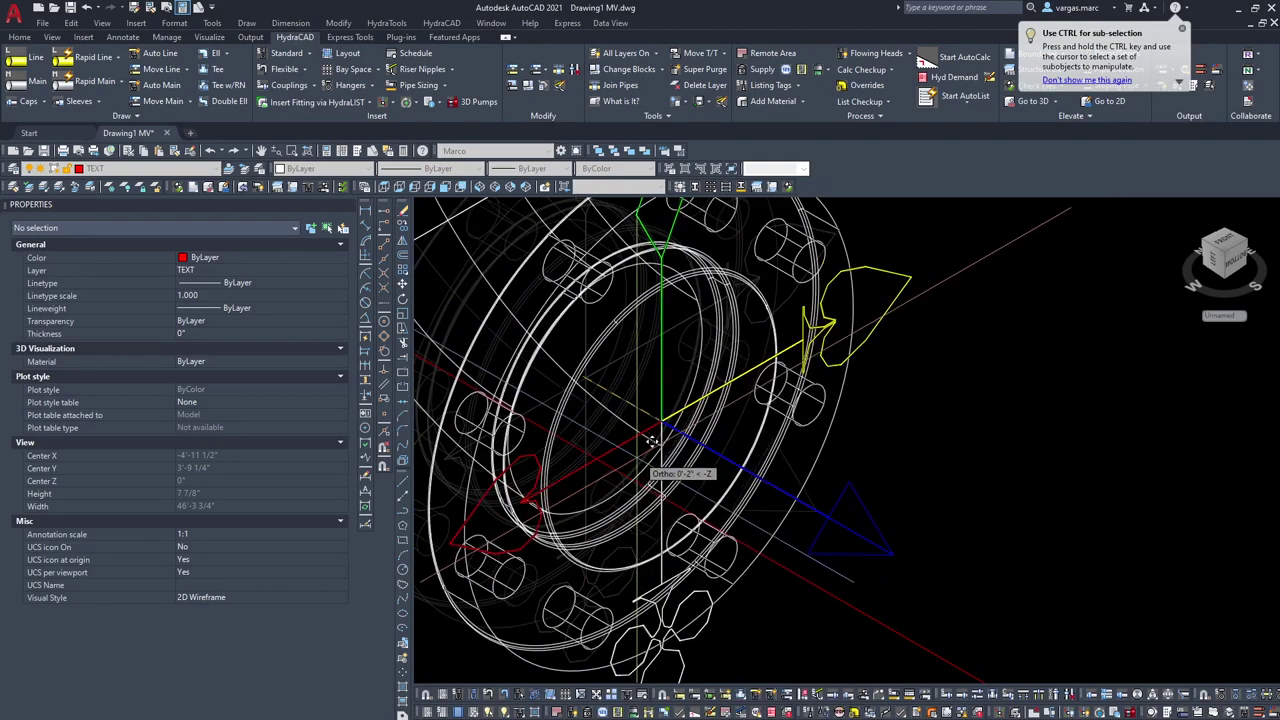
pyautogui.scroll(-5, 598, 455)
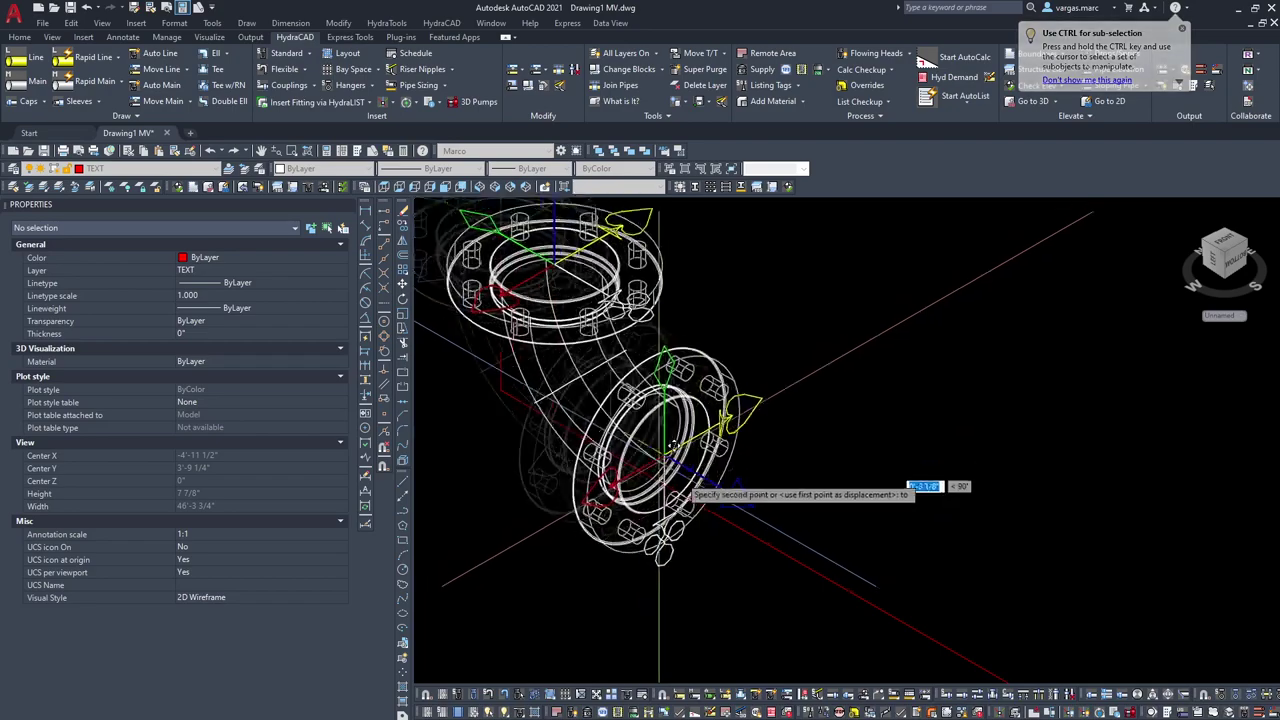
pyautogui.click(779, 561)
pyautogui.scroll(-6, 762, 497)
pyautogui.moveTo(744, 455); pyautogui.dragTo(628, 508, button='middle')
pyautogui.moveTo(797, 446); pyautogui.dragTo(713, 472, button='middle')
pyautogui.moveTo(538, 505); pyautogui.dragTo(607, 478, button='middle')
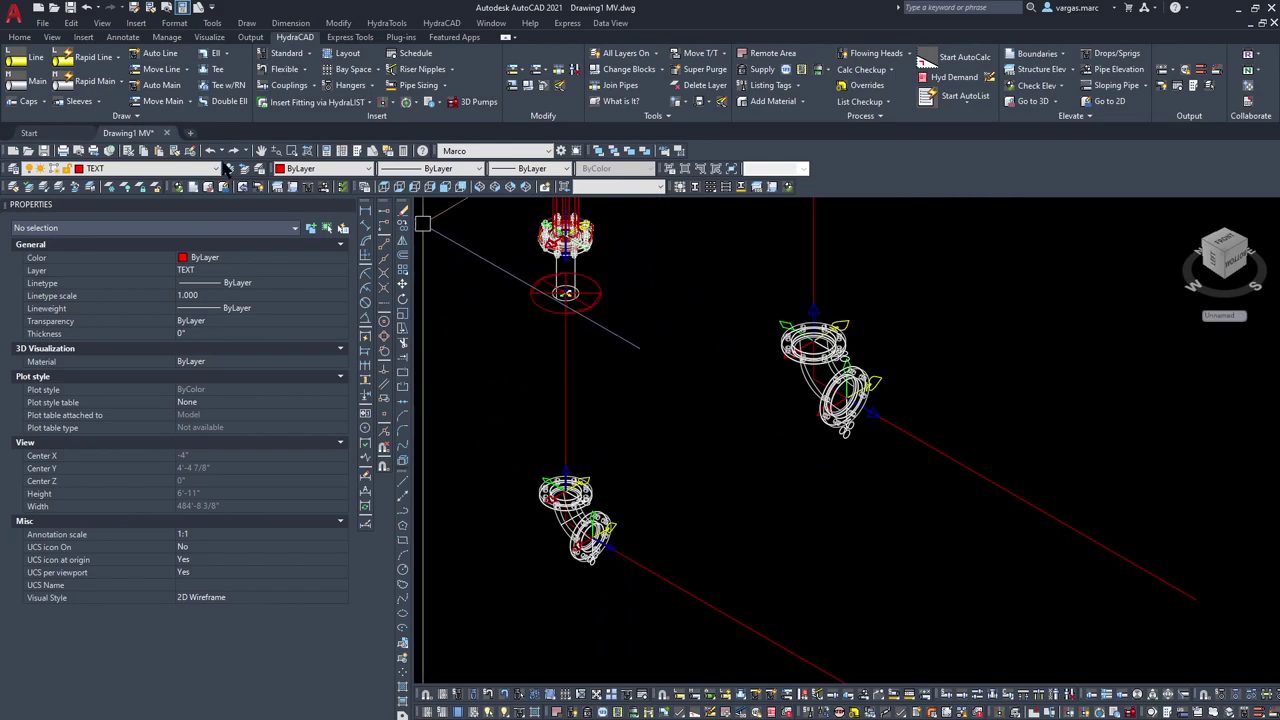
# Step: Insert 4-inch 125# flange gasket packs on the upper and outlet flanges of the 4-inch elbow
pyautogui.click(307, 104)
pyautogui.click(291, 149)
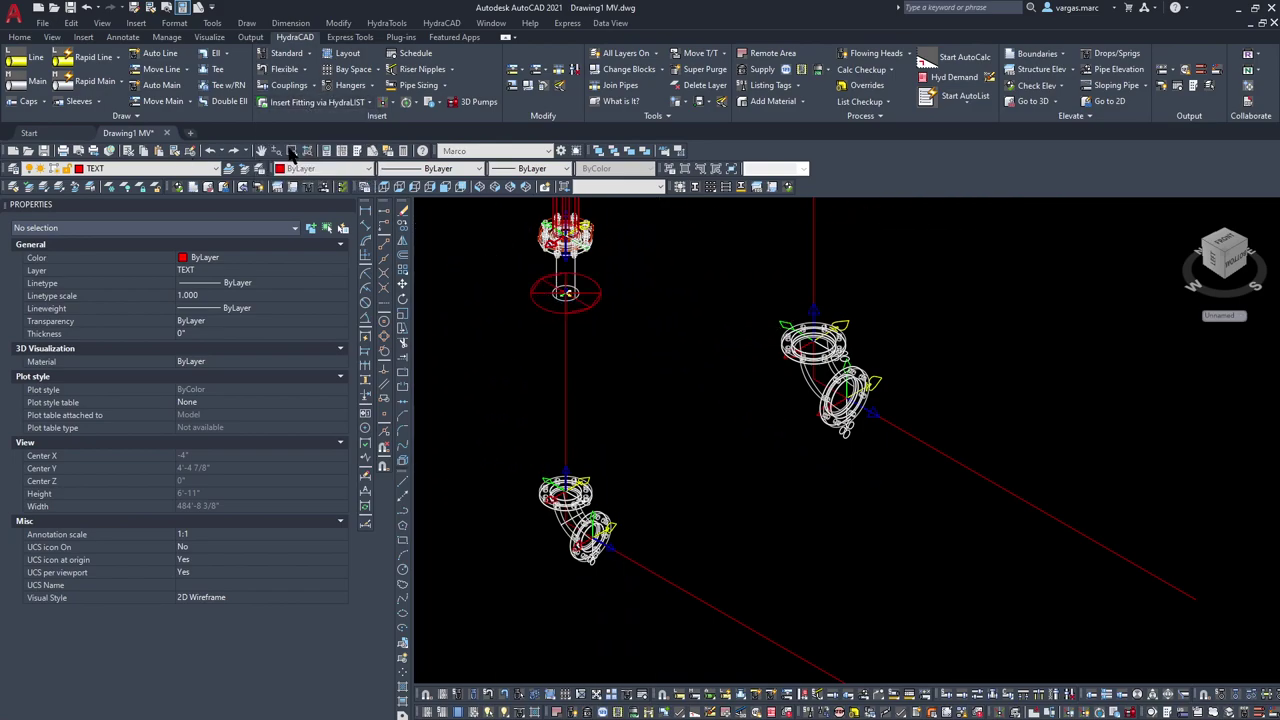
pyautogui.click(257, 177)
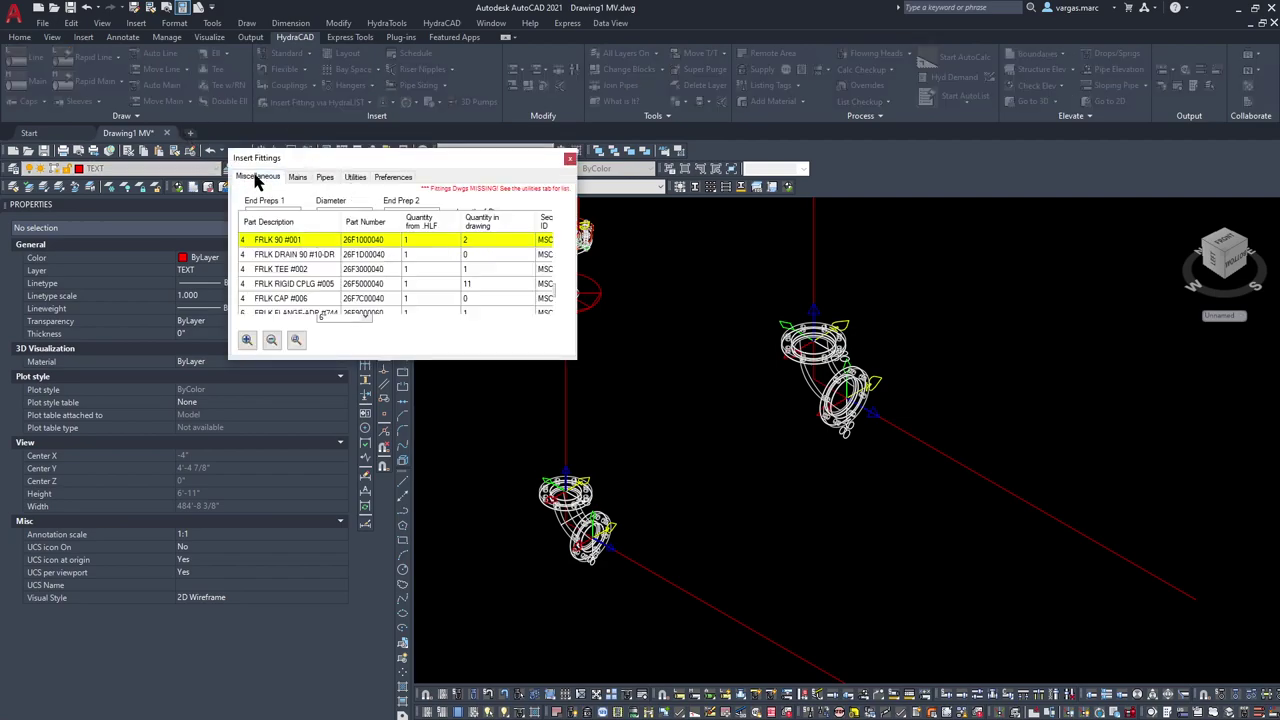
pyautogui.scroll(-2, 305, 296)
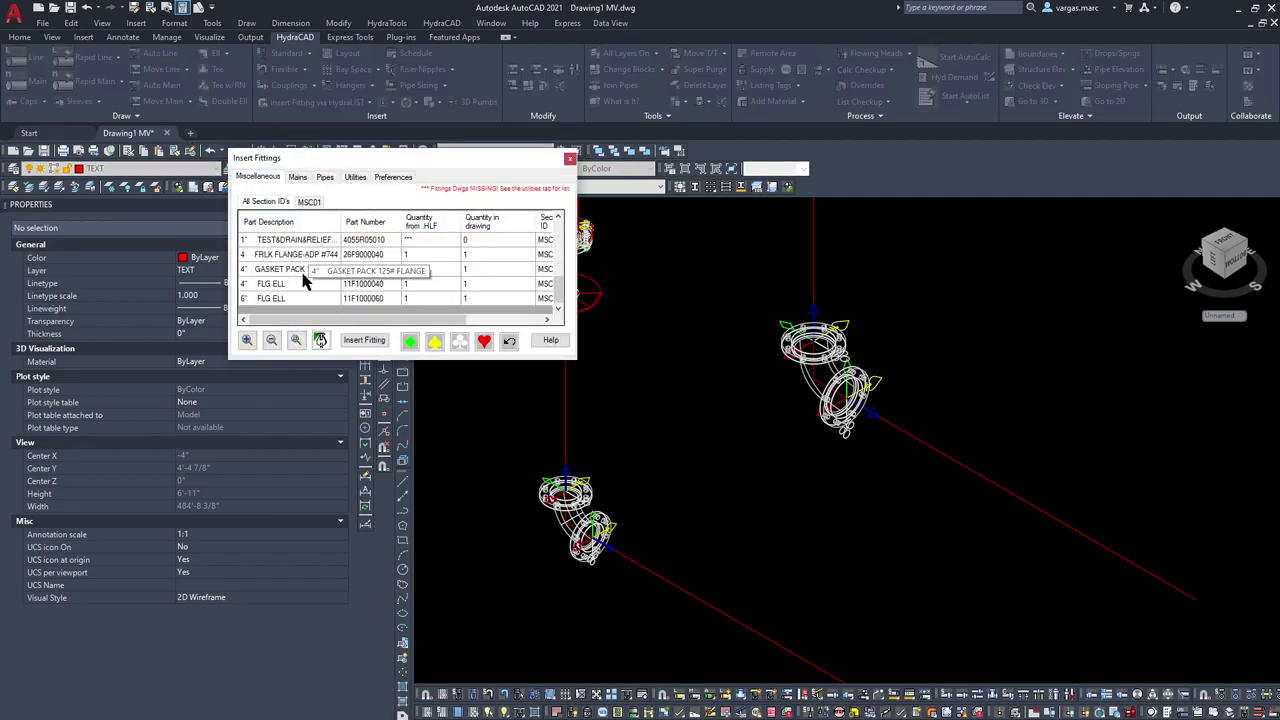
pyautogui.click(379, 342)
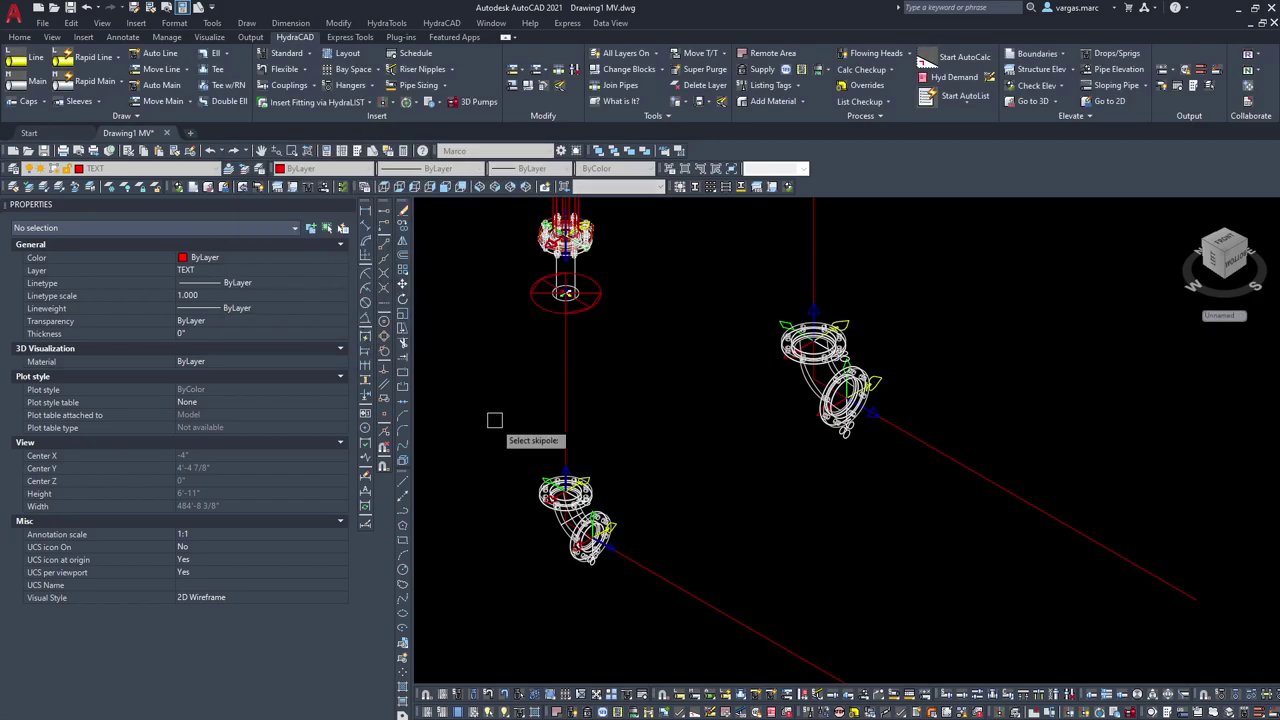
pyautogui.scroll(4, 563, 496)
pyautogui.click(620, 457)
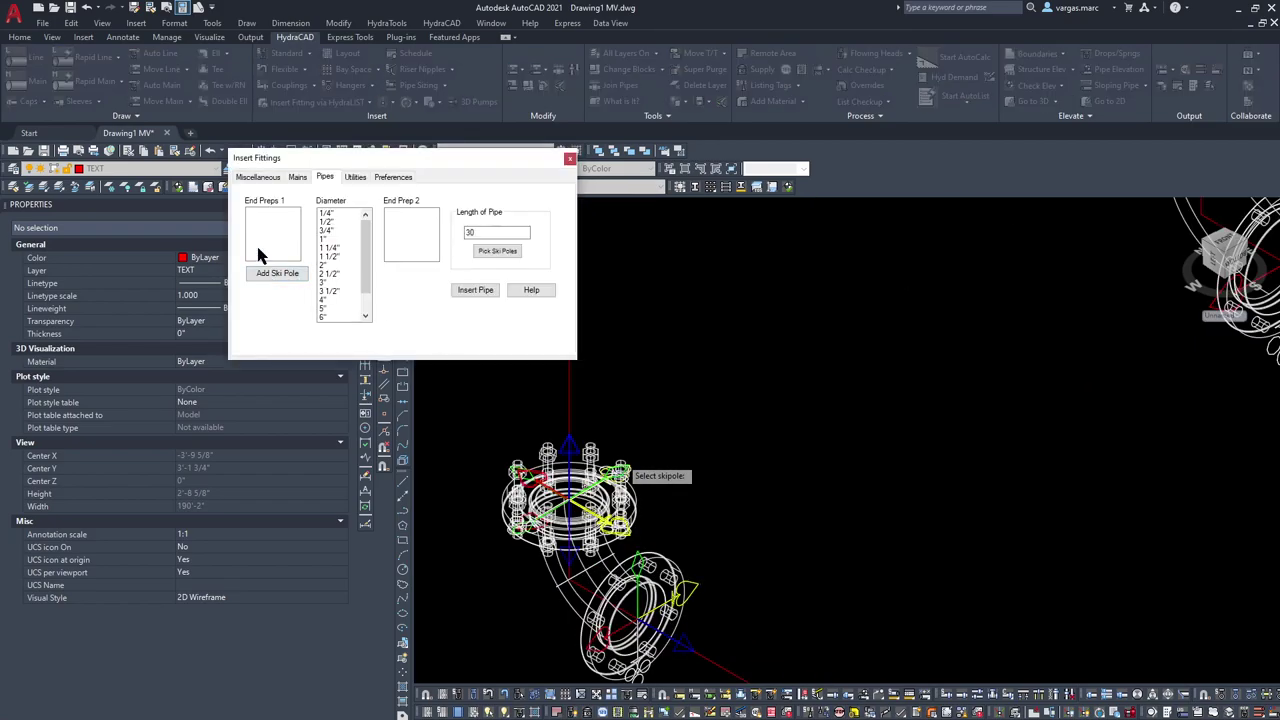
pyautogui.click(260, 178)
pyautogui.click(362, 341)
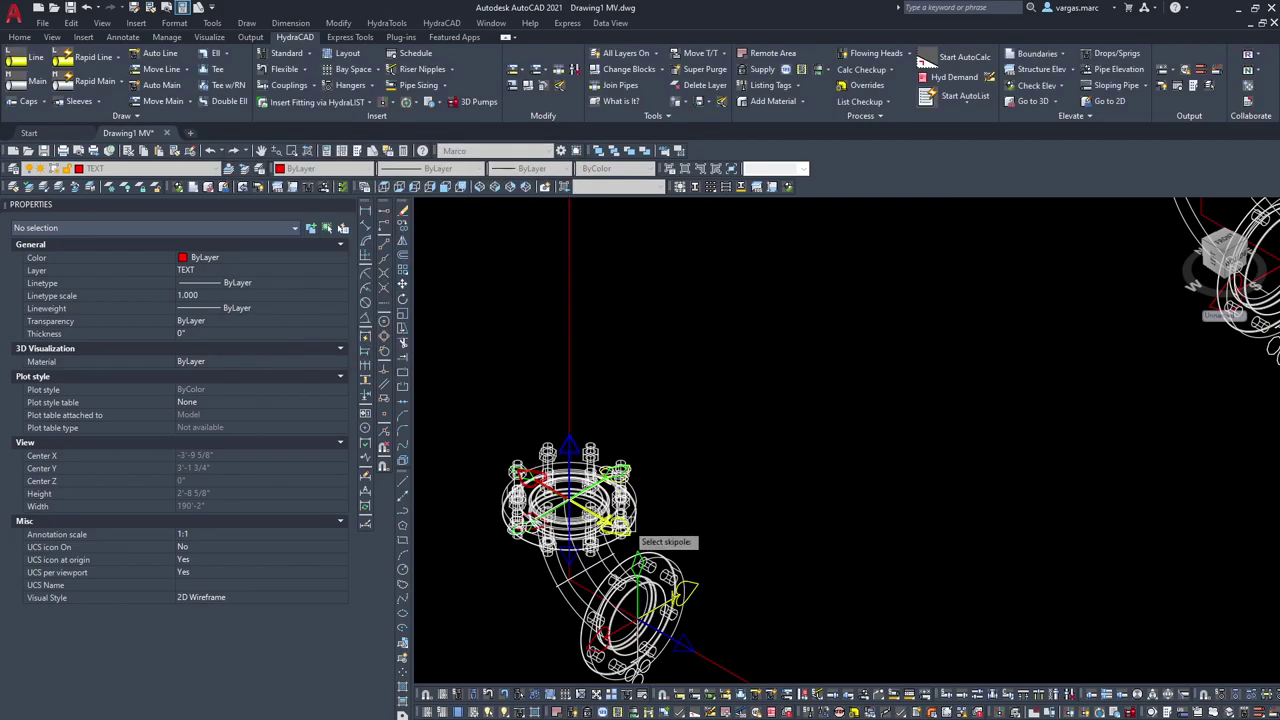
pyautogui.click(688, 582)
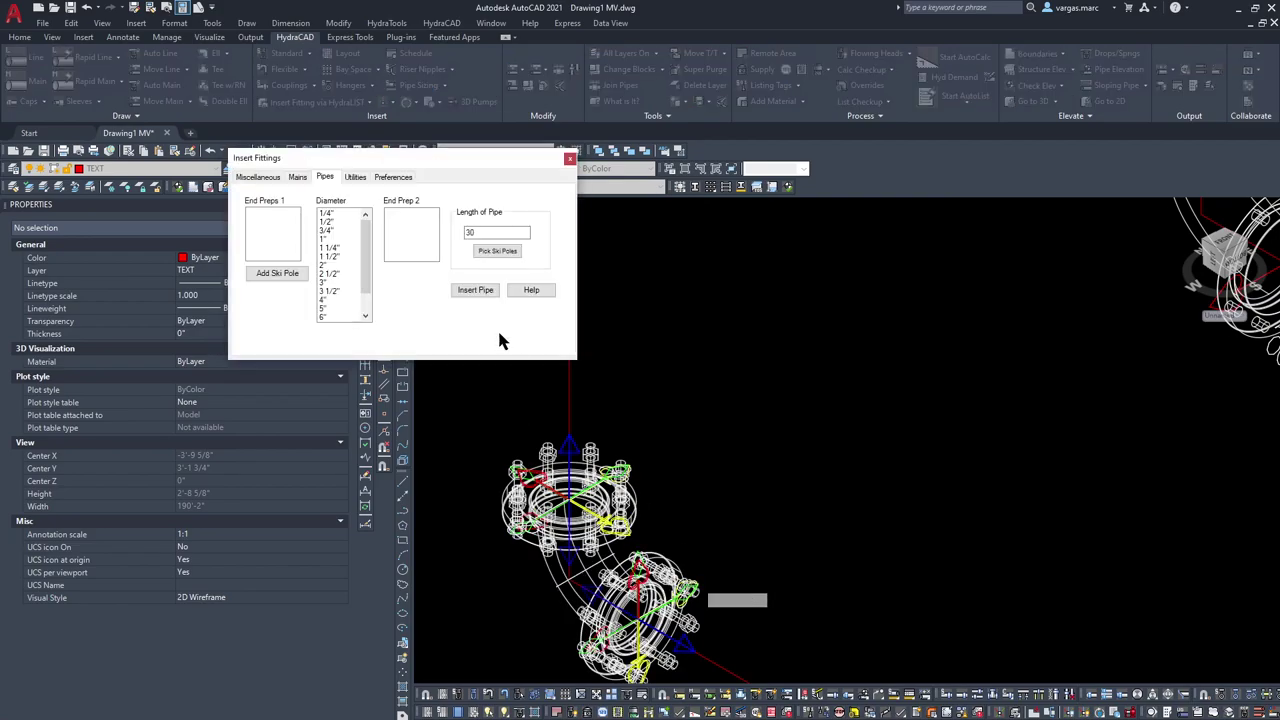
# Step: Insert 6-inch 125# flange gasket packs on the outlet and upper flanges of the 6-inch elbow and close the fittings dialog
pyautogui.click(257, 178)
pyautogui.scroll(2, 280, 278)
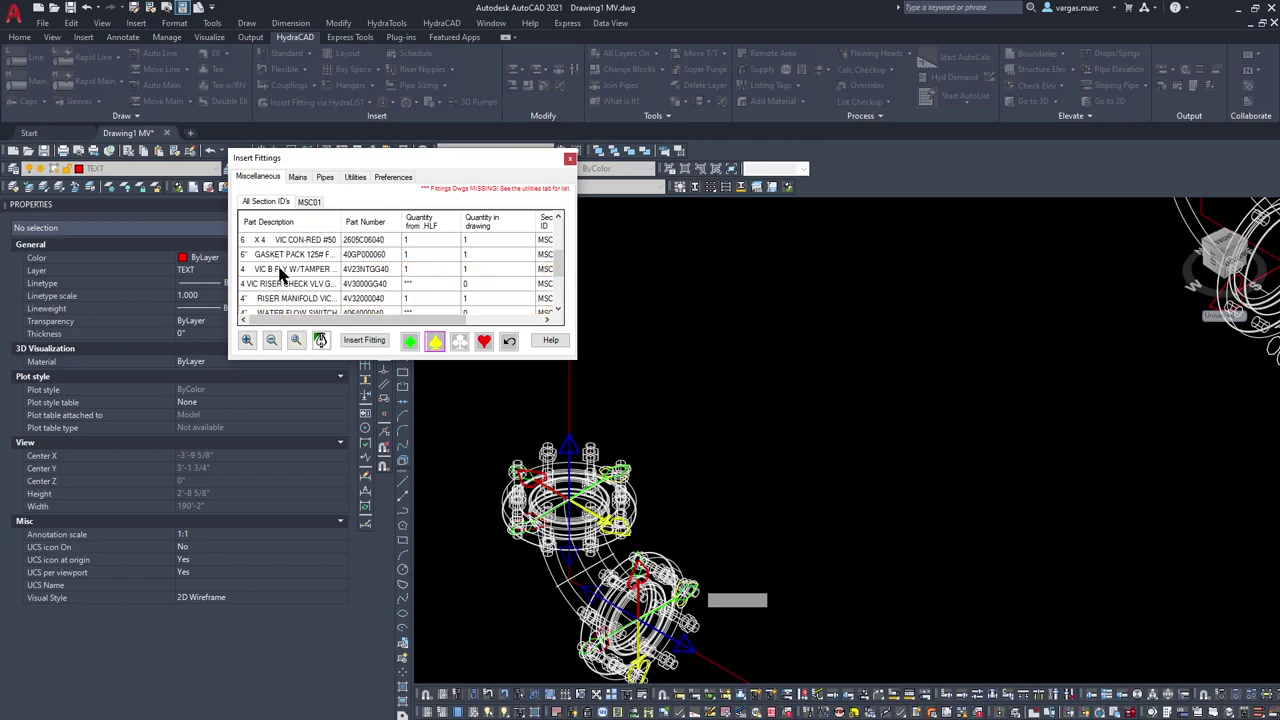
pyautogui.click(363, 341)
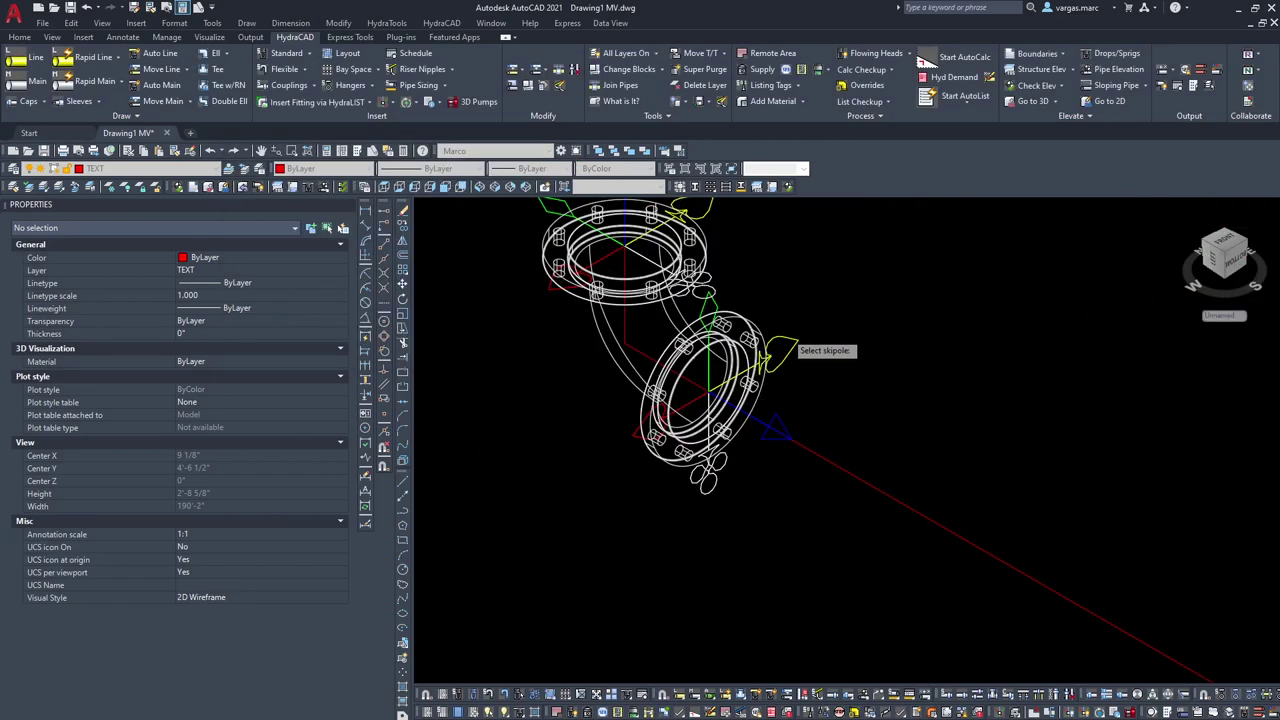
pyautogui.click(776, 347)
pyautogui.click(262, 178)
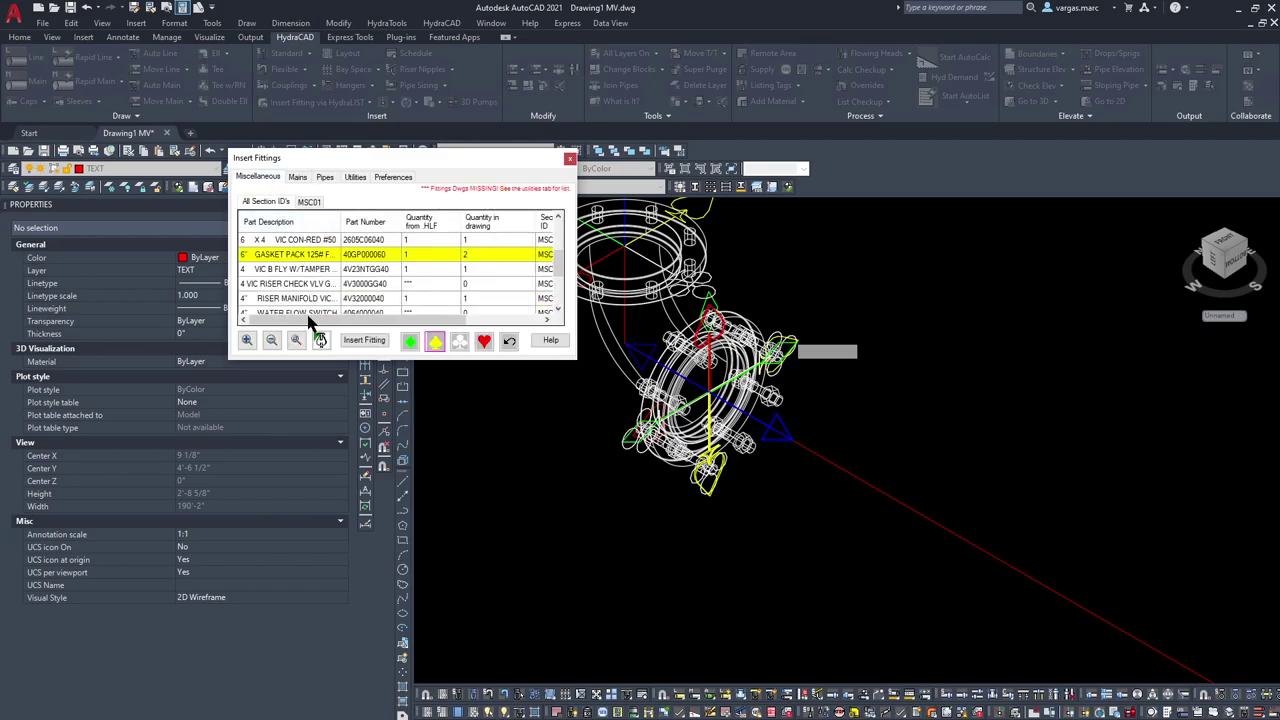
pyautogui.click(363, 341)
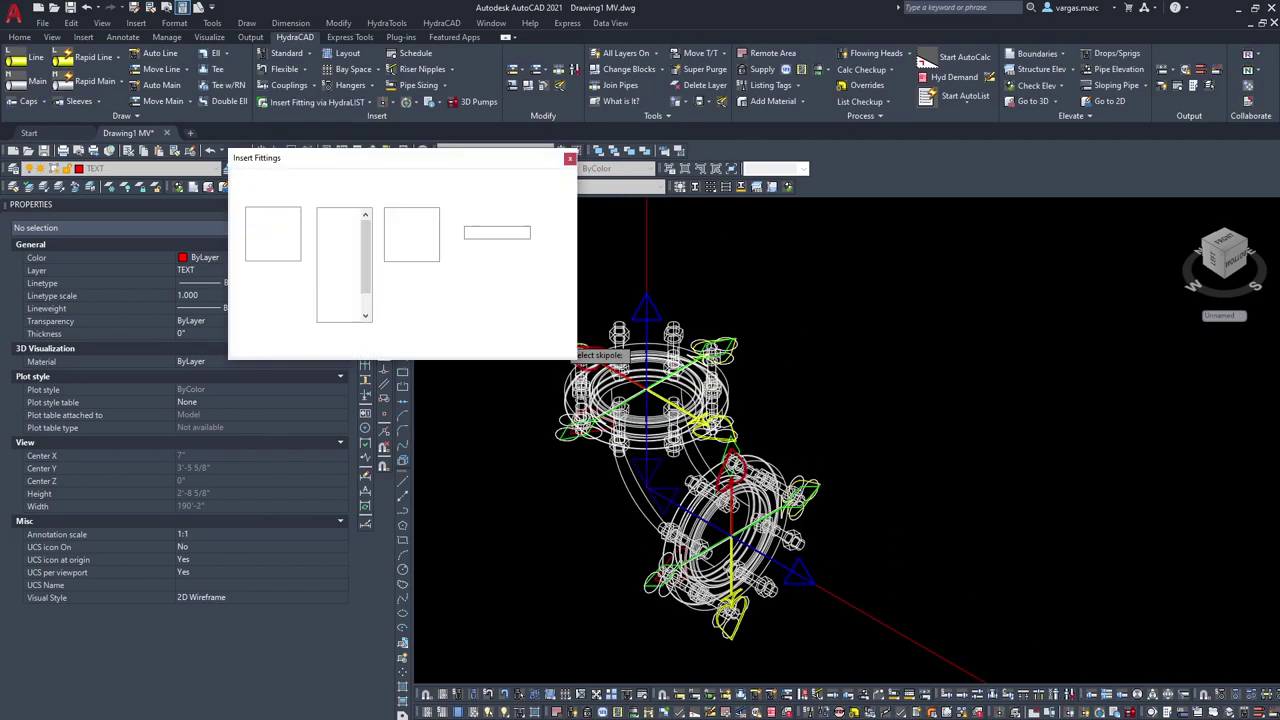
pyautogui.click(569, 160)
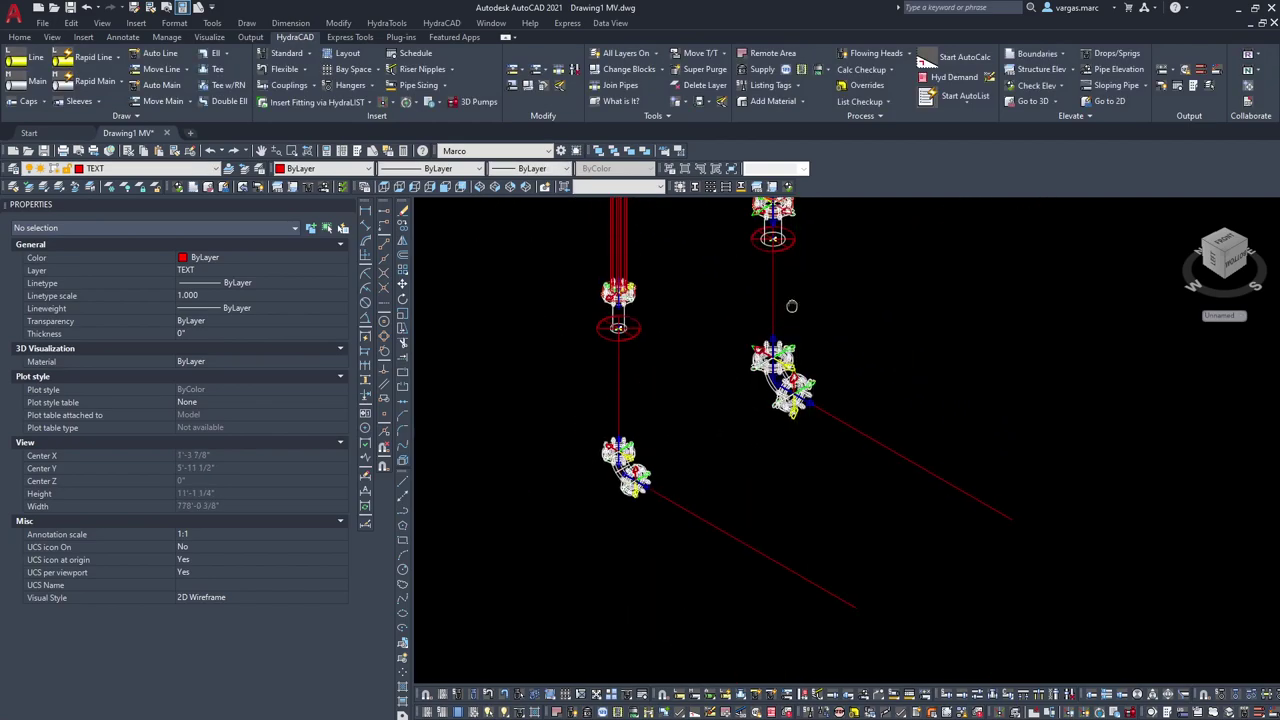
# Step: Copy the vertical pipe above the 6-inch elbow's riser spigot to the open space beside the riser
pyautogui.click(655, 313)
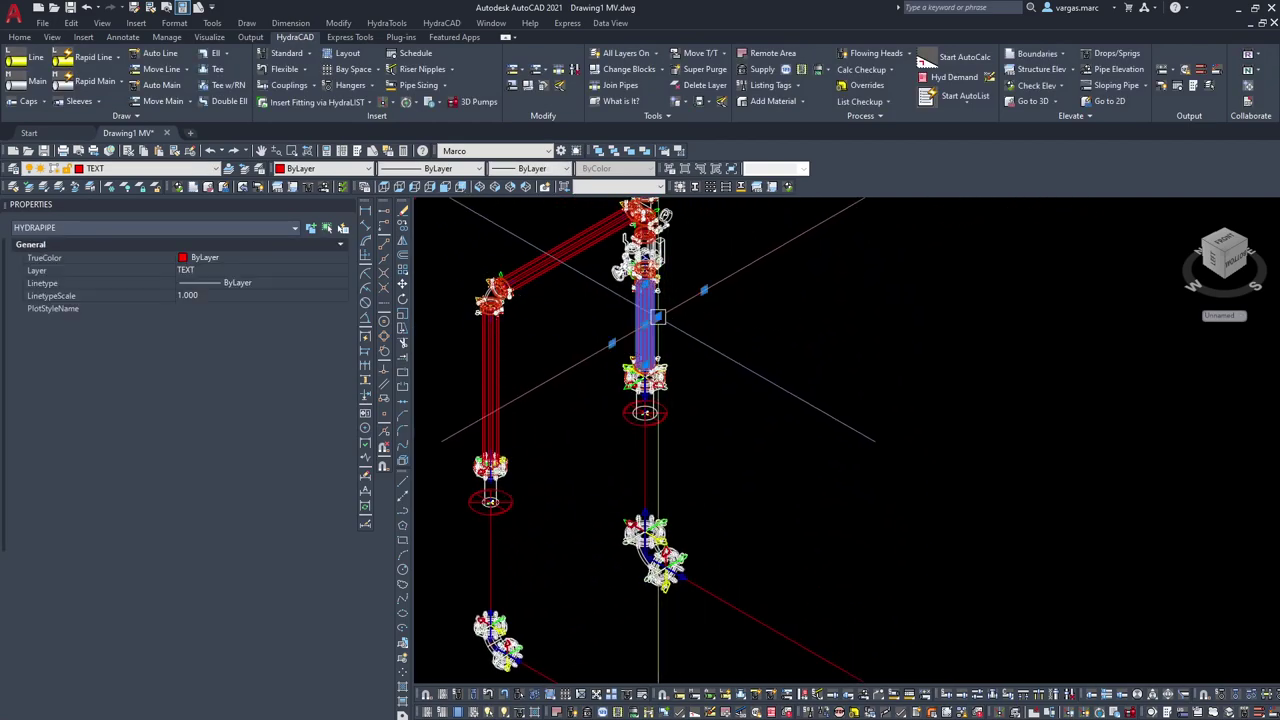
pyautogui.click(403, 228)
pyautogui.click(704, 302)
pyautogui.click(820, 378)
pyautogui.press('Escape')
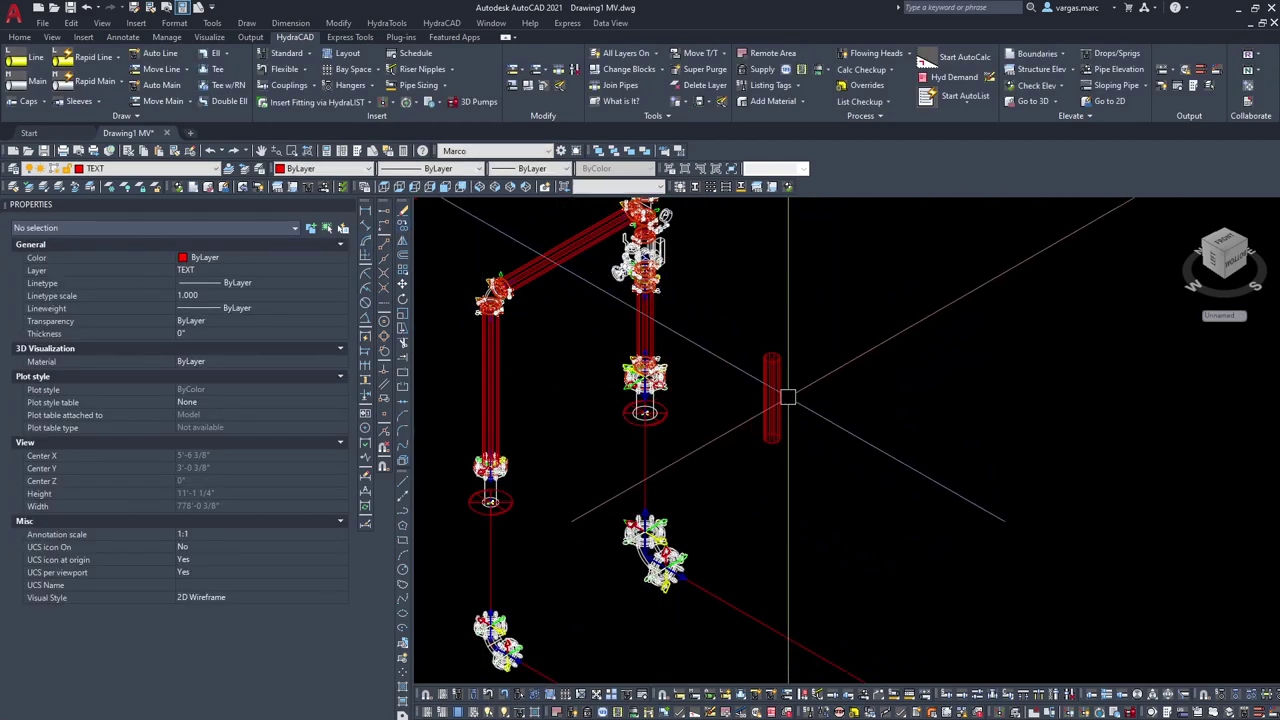
# Step: Stretch one end of the copied pipe to the center of the spigot's lower end on the riser above the 6-inch elbow
pyautogui.click(772, 397)
pyautogui.click(772, 398)
pyautogui.scroll(5, 663, 430)
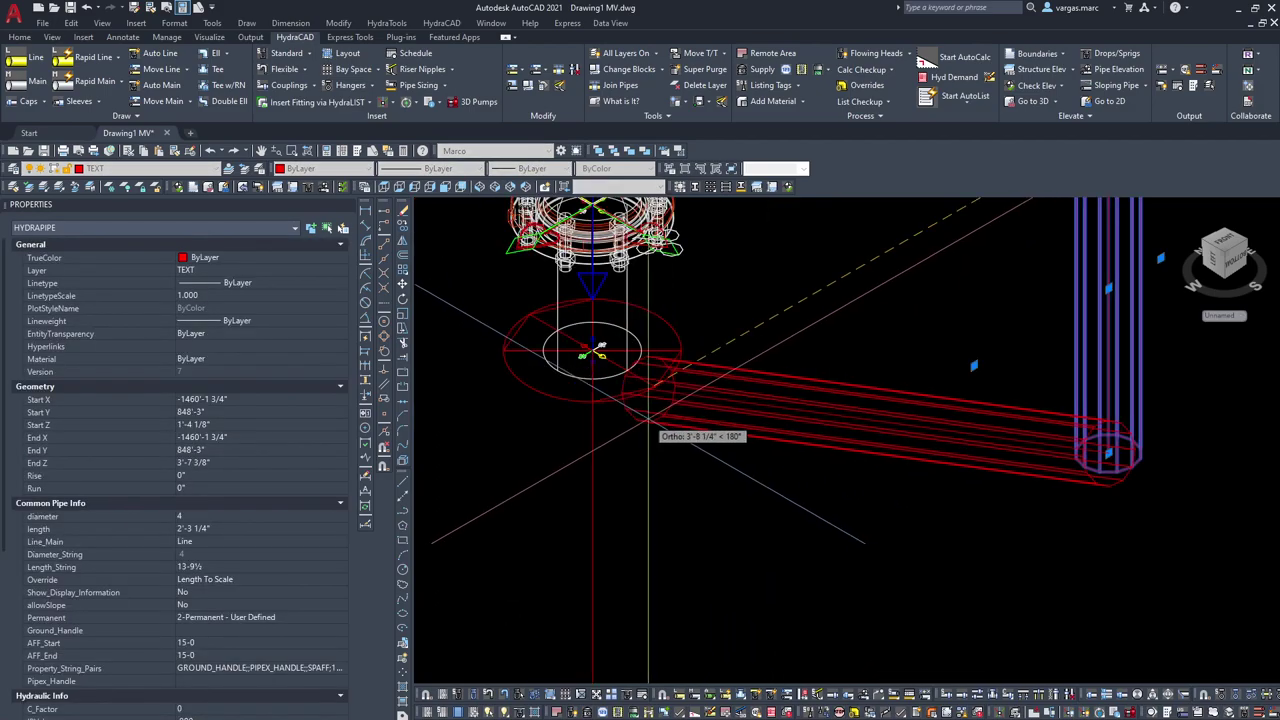
pyautogui.keyDown('shift'); pyautogui.rightClick(657, 410); pyautogui.keyUp('shift')
pyautogui.click(690, 526)
pyautogui.click(646, 391)
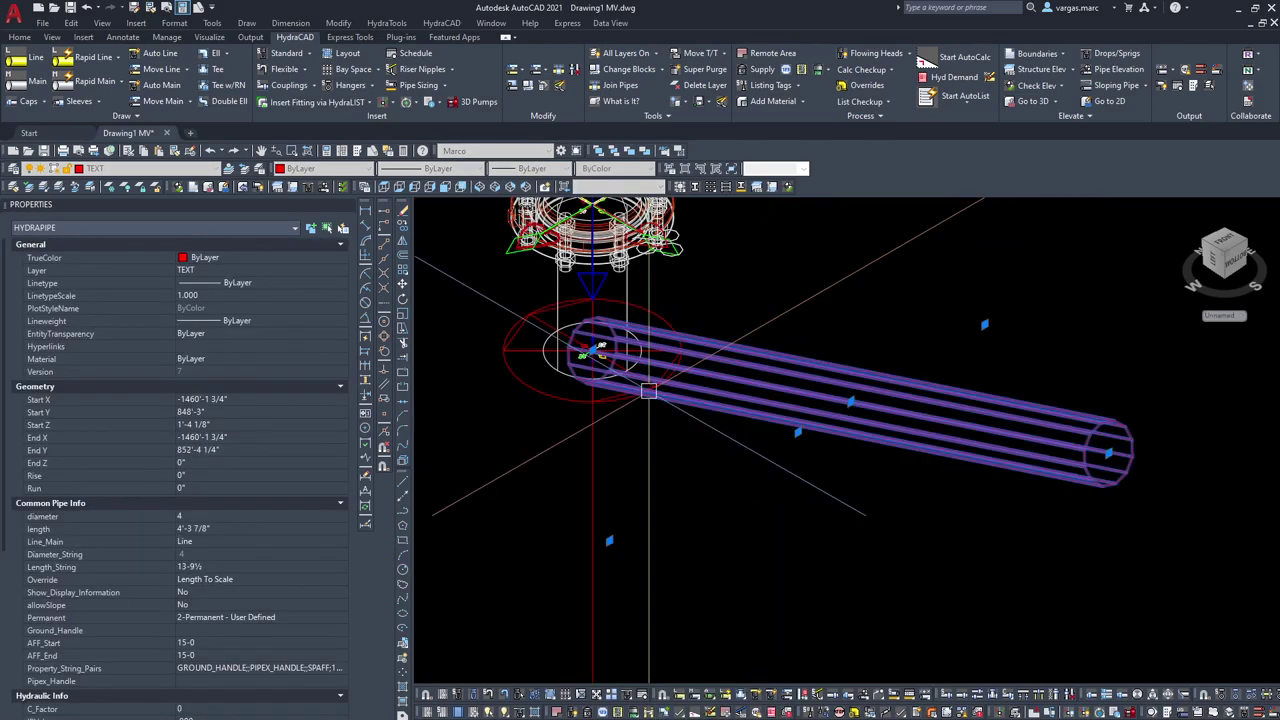
# Step: Stretch the copied pipe's other end to the center of the 6-inch elbow's upper flange
pyautogui.scroll(-4, 683, 396)
pyautogui.click(849, 418)
pyautogui.scroll(4, 708, 512)
pyautogui.moveTo(697, 512); pyautogui.dragTo(740, 365, button='middle')
pyautogui.scroll(4, 700, 433)
pyautogui.keyDown('shift'); pyautogui.rightClick(702, 432); pyautogui.keyUp('shift')
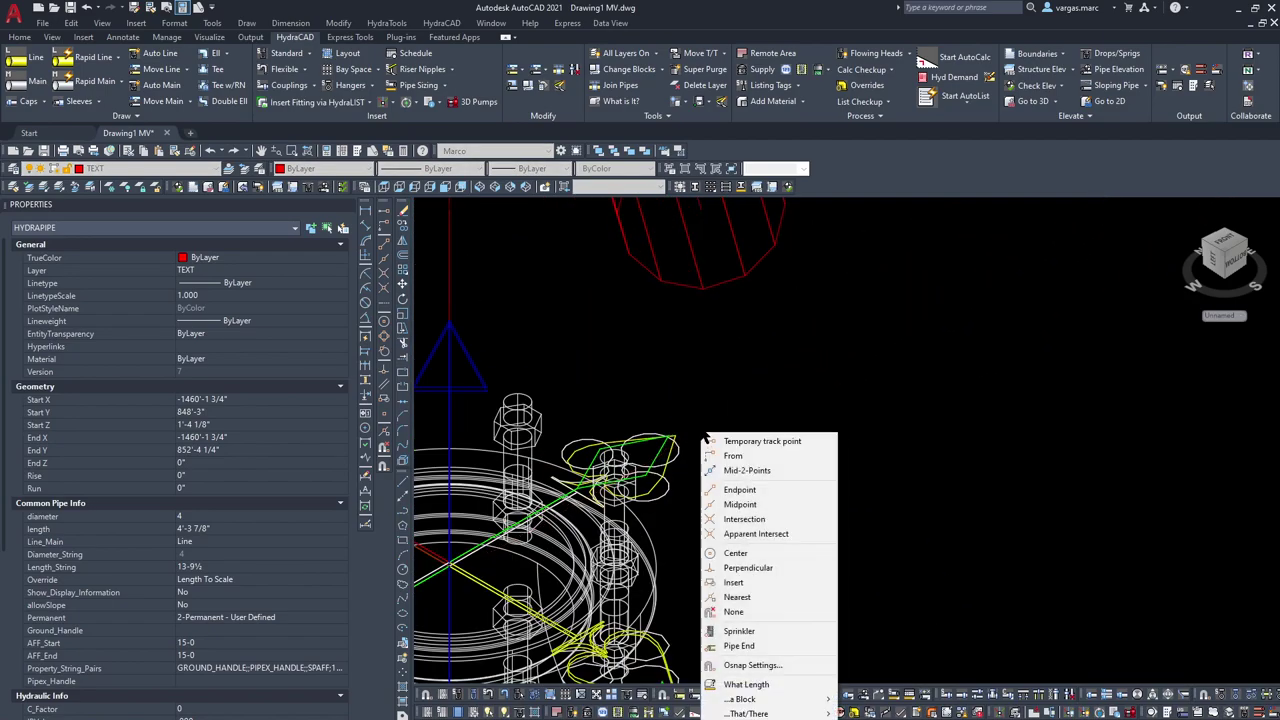
pyautogui.click(740, 441)
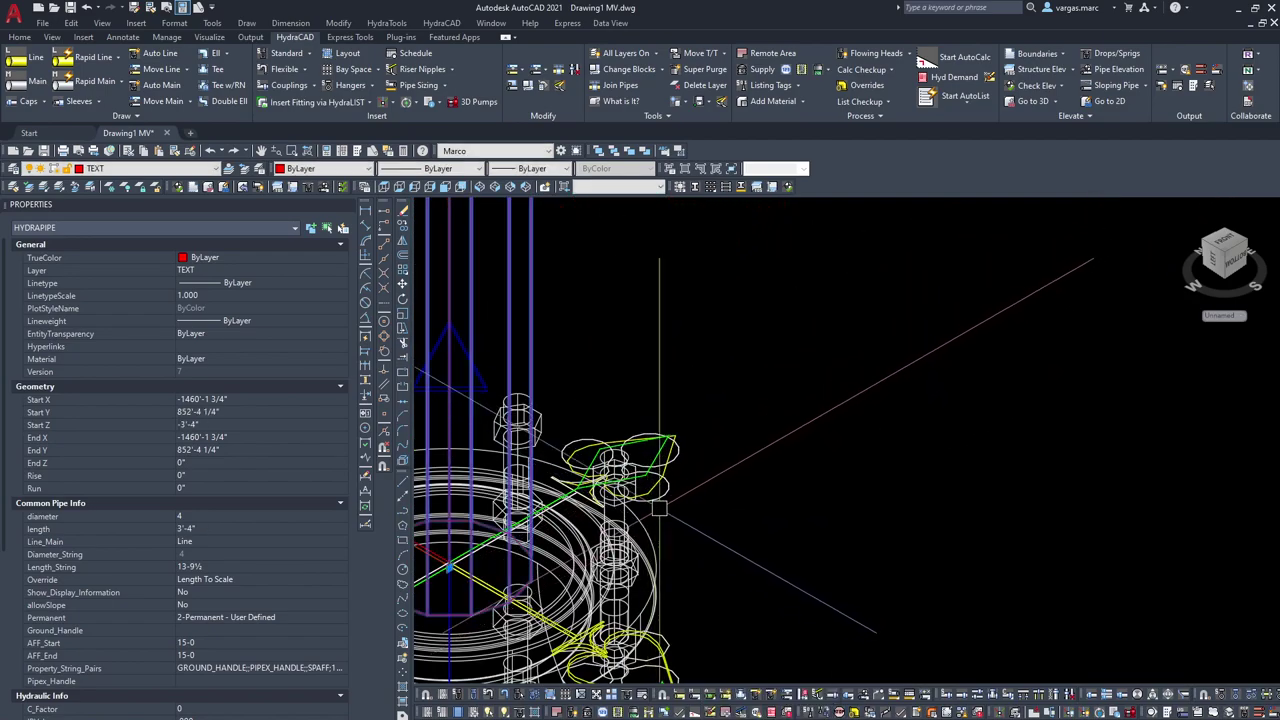
# Step: Change the diameter of the new vertical pipe above the 6-inch elbow in its properties, then deselect it
pyautogui.scroll(-5, 659, 507)
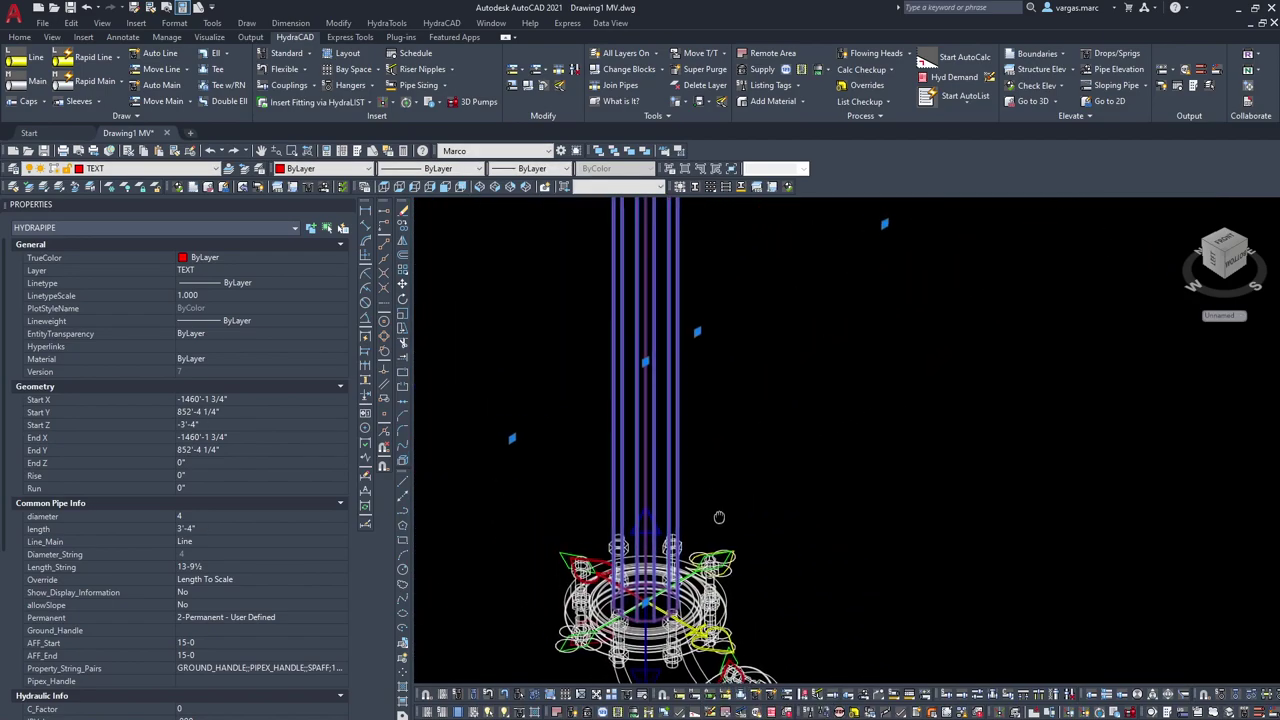
pyautogui.click(234, 516)
pyautogui.click(214, 554)
pyautogui.scroll(-4, 581, 451)
pyautogui.press('Escape')
# Step: Copy the resized vertical pipe to the open space beside the 6-inch elbow
pyautogui.moveTo(475, 428)
pyautogui.mouseDown(button='middle')
pyautogui.moveTo(523, 426)
pyautogui.moveTo(555, 382)
pyautogui.mouseUp(button='middle')
pyautogui.click(708, 387)
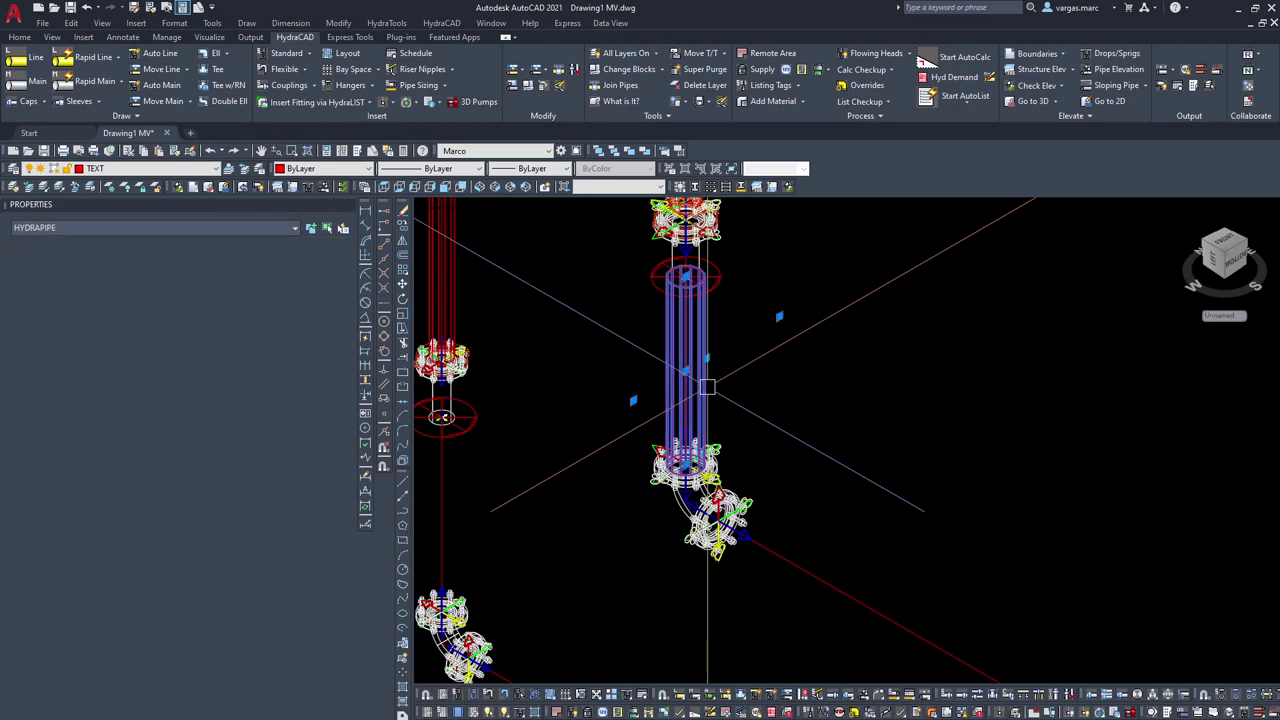
pyautogui.click(403, 226)
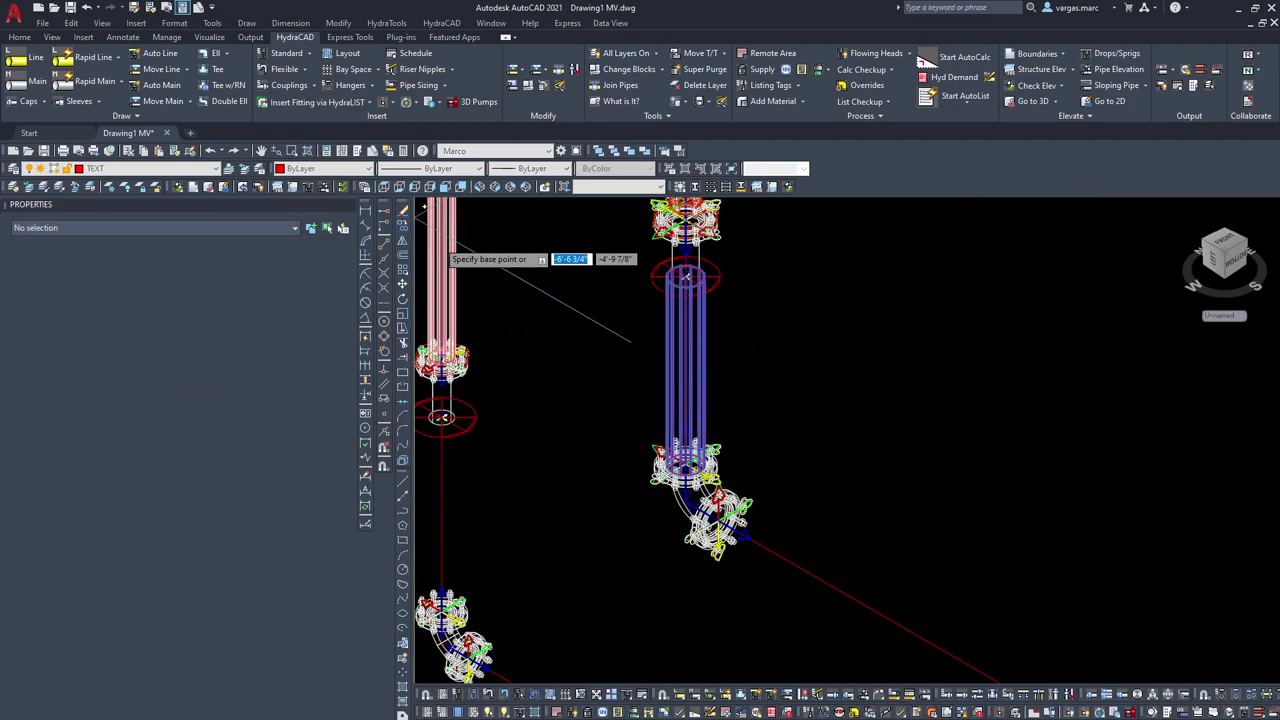
pyautogui.click(715, 414)
pyautogui.click(880, 500)
pyautogui.press('Escape')
pyautogui.scroll(5, 751, 548)
pyautogui.moveTo(751, 549); pyautogui.dragTo(705, 502, button='middle')
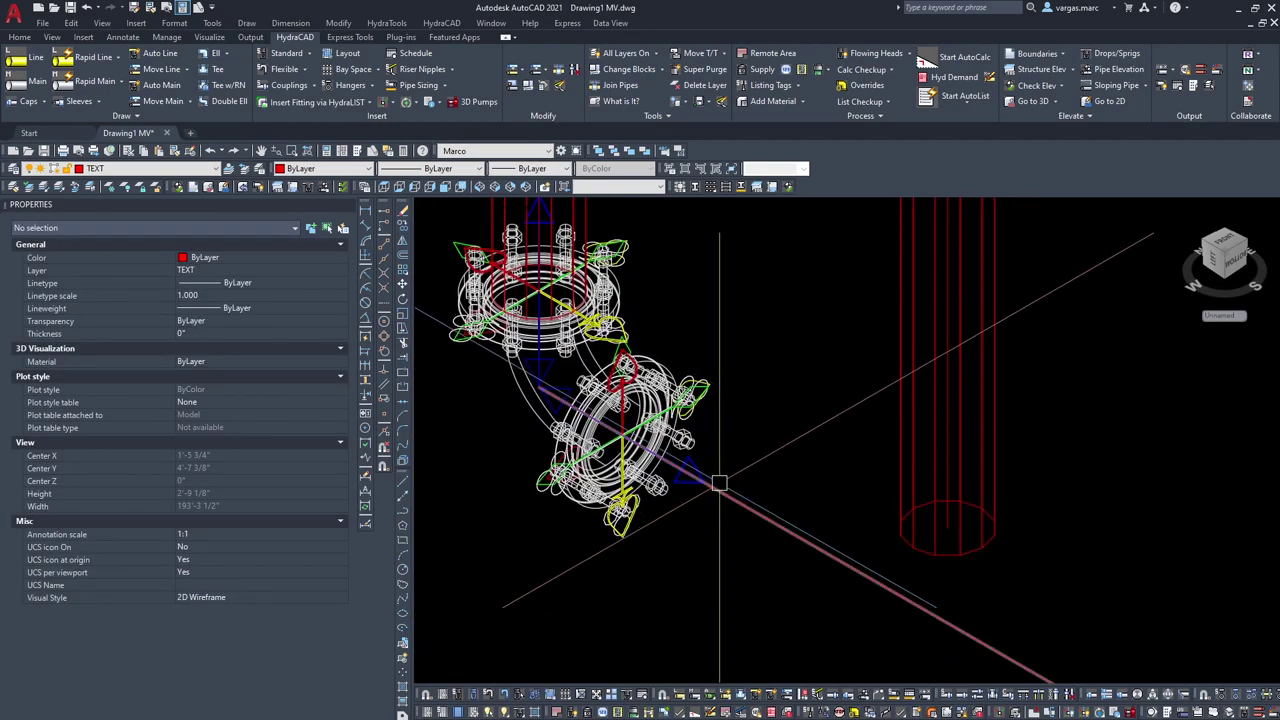
pyautogui.scroll(-5, 720, 483)
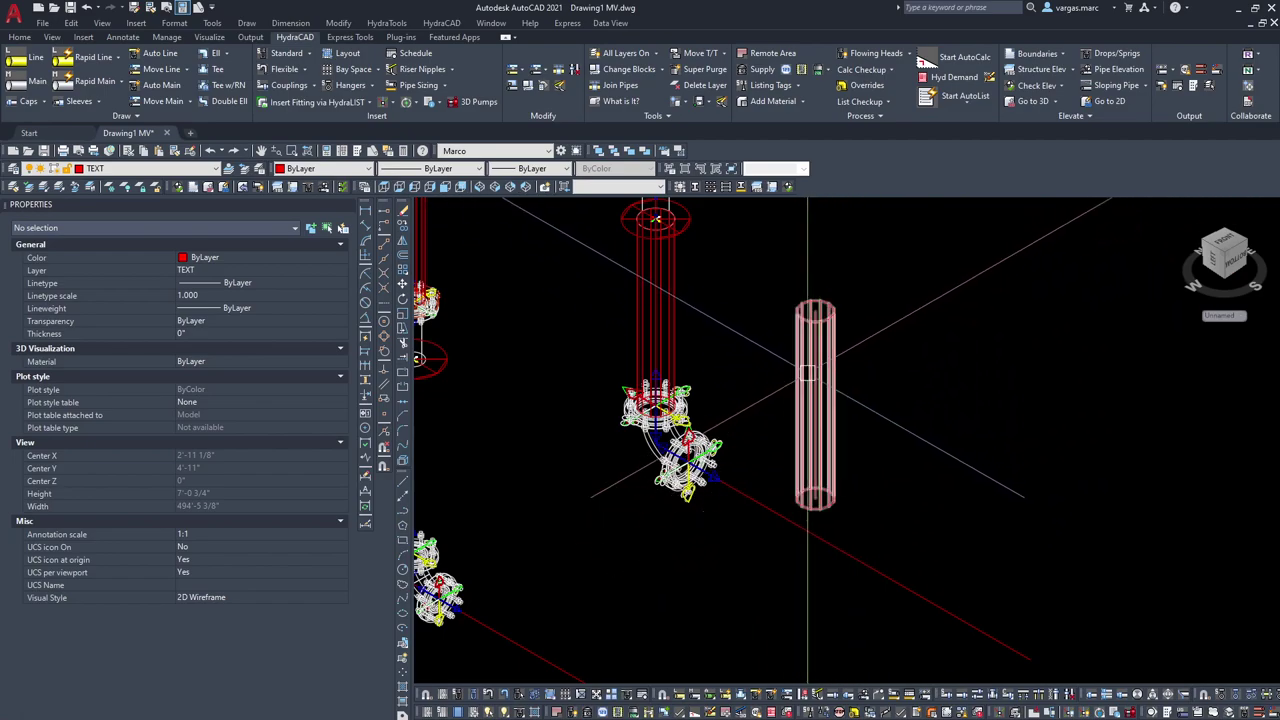
pyautogui.scroll(5, 694, 500)
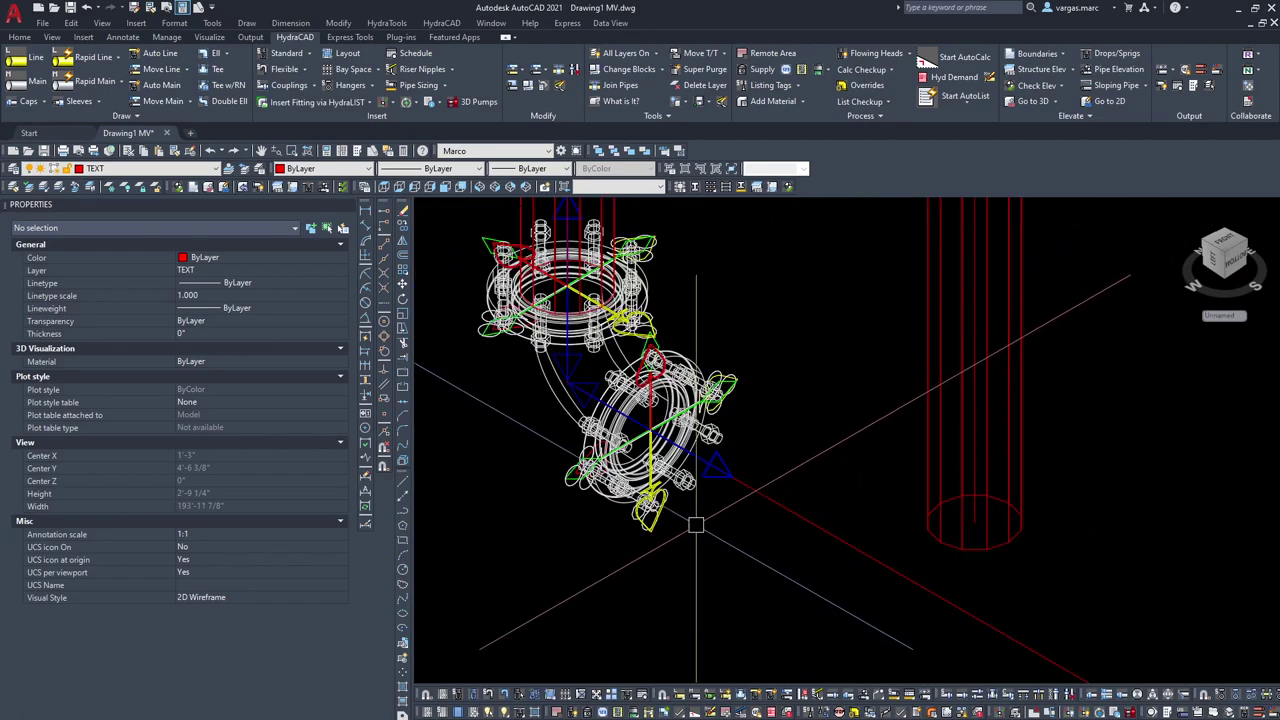
pyautogui.scroll(1, 480, 230)
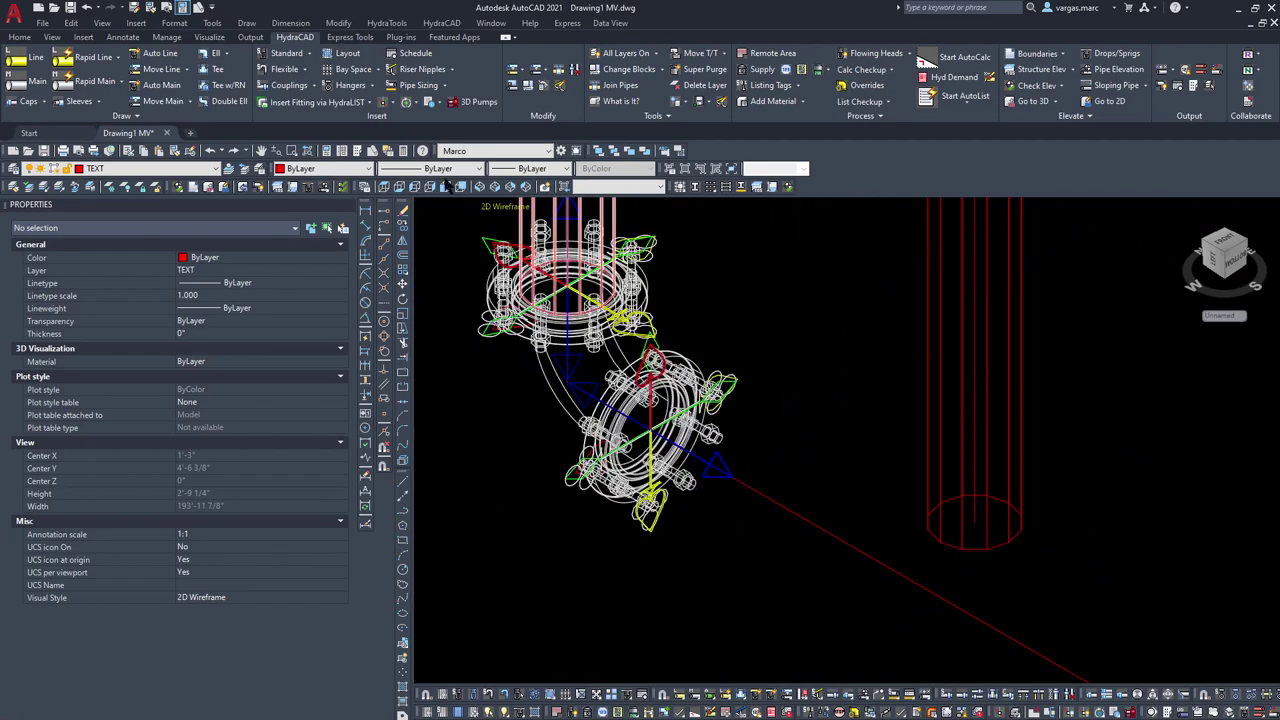
# Step: Align the UCS with the 6-inch elbow's outlet flange
pyautogui.click(408, 103)
pyautogui.click(434, 178)
pyautogui.scroll(4, 700, 490)
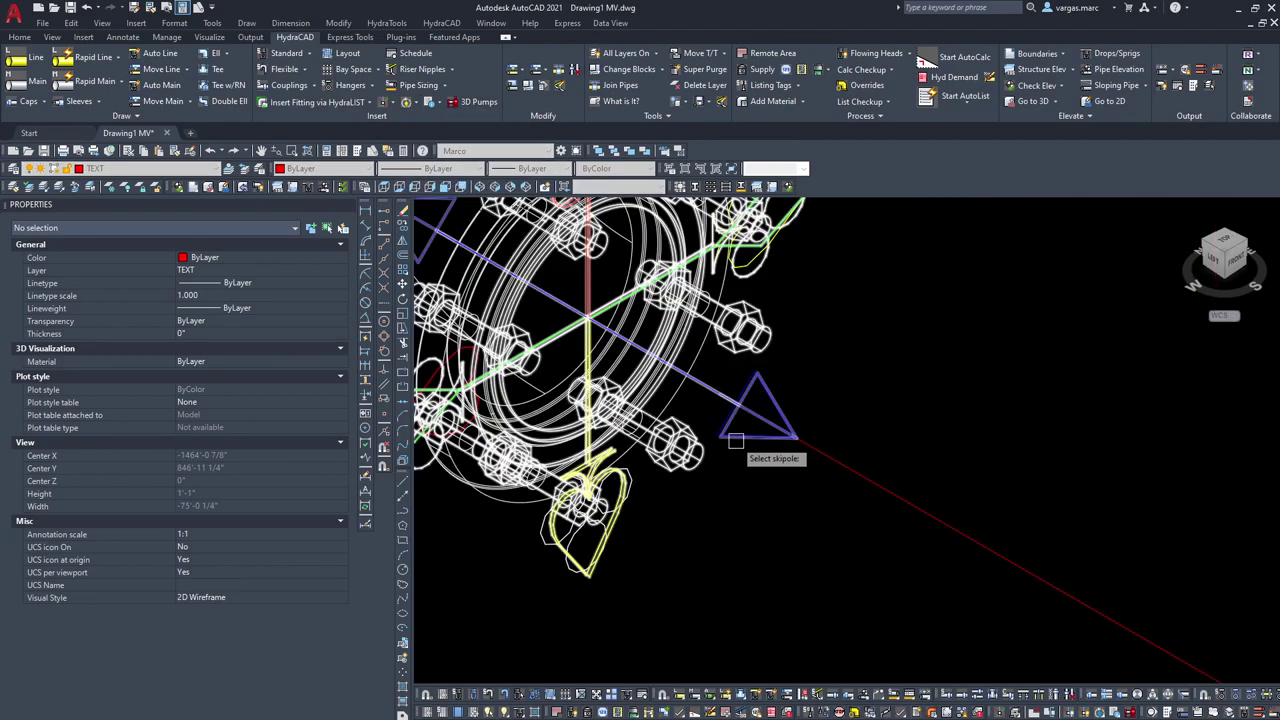
pyautogui.click(735, 440)
# Step: Rotate the vertical pipe copy beside the 6-inch elbow so it lies horizontal, parallel to the elbow's outlet direction
pyautogui.click(862, 402)
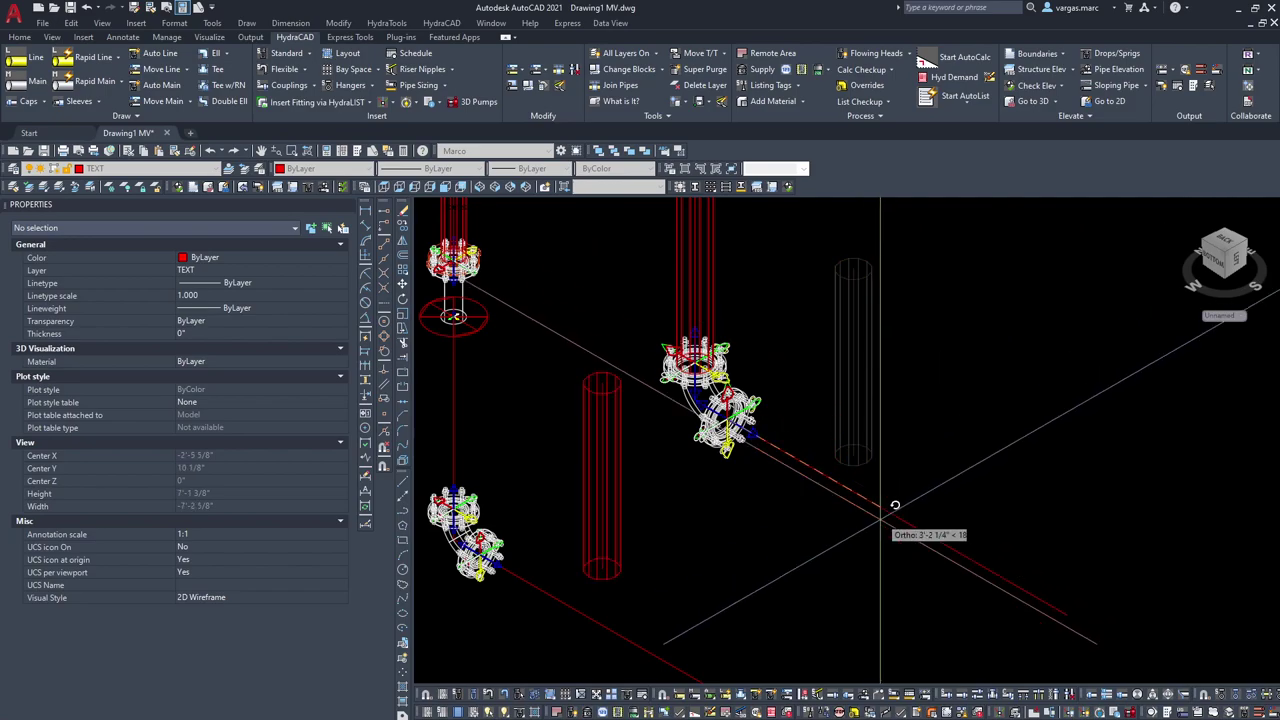
pyautogui.press('Escape')
pyautogui.scroll(6, 746, 414)
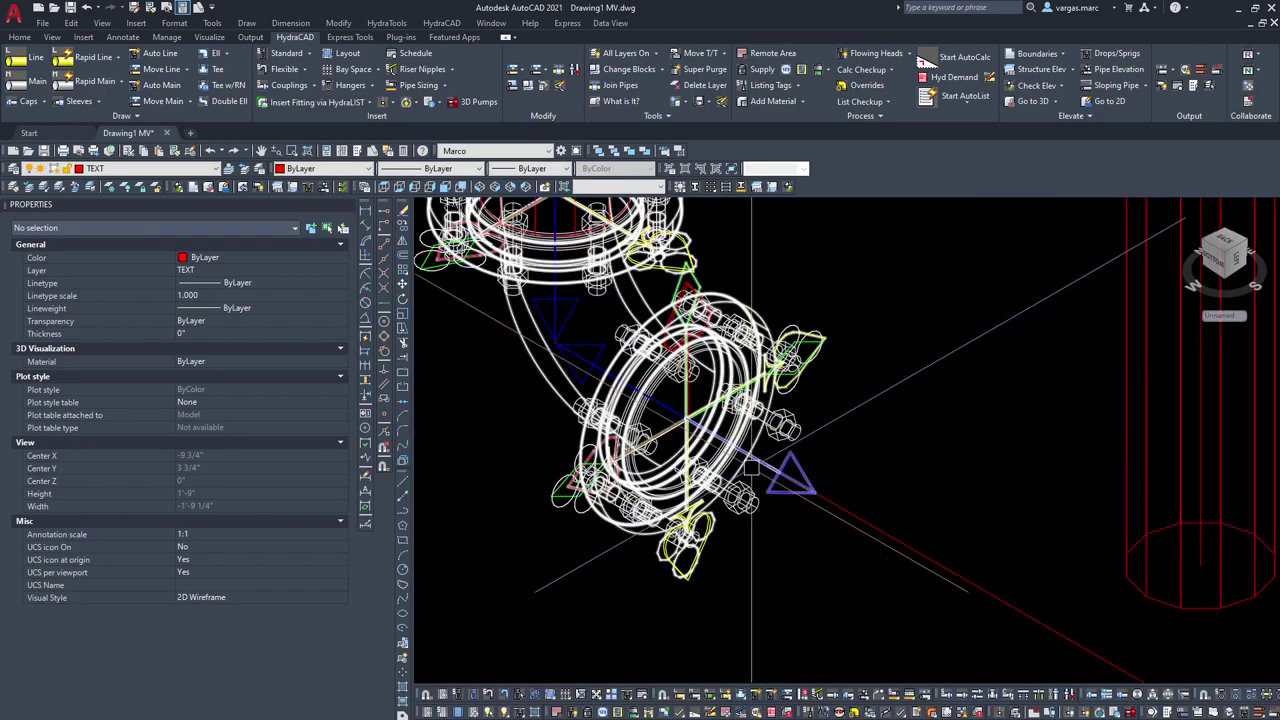
pyautogui.press('space')
pyautogui.click(788, 463)
pyautogui.scroll(-6, 878, 408)
pyautogui.click(955, 375)
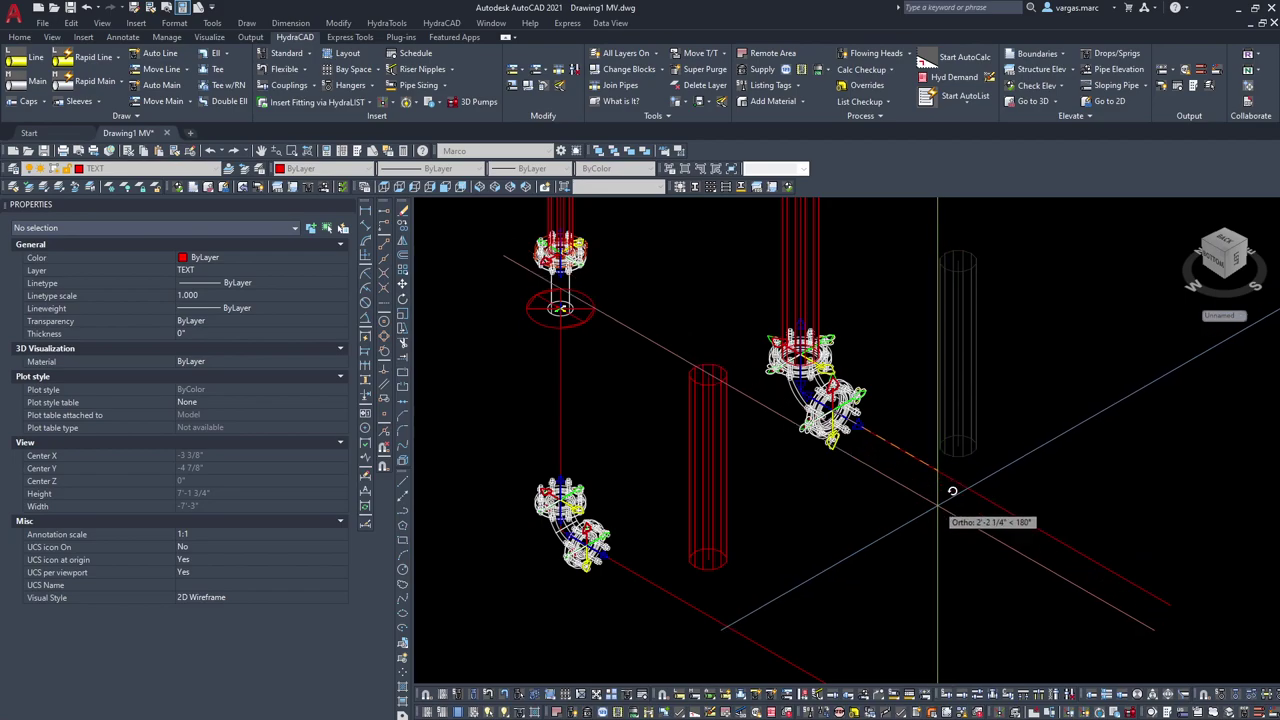
pyautogui.click(700, 258)
# Step: Move the rotated pipe into the open space near the 6-inch elbow's outlet and keep it selected
pyautogui.moveTo(698, 256); pyautogui.dragTo(704, 424, button='middle')
pyautogui.click(703, 374)
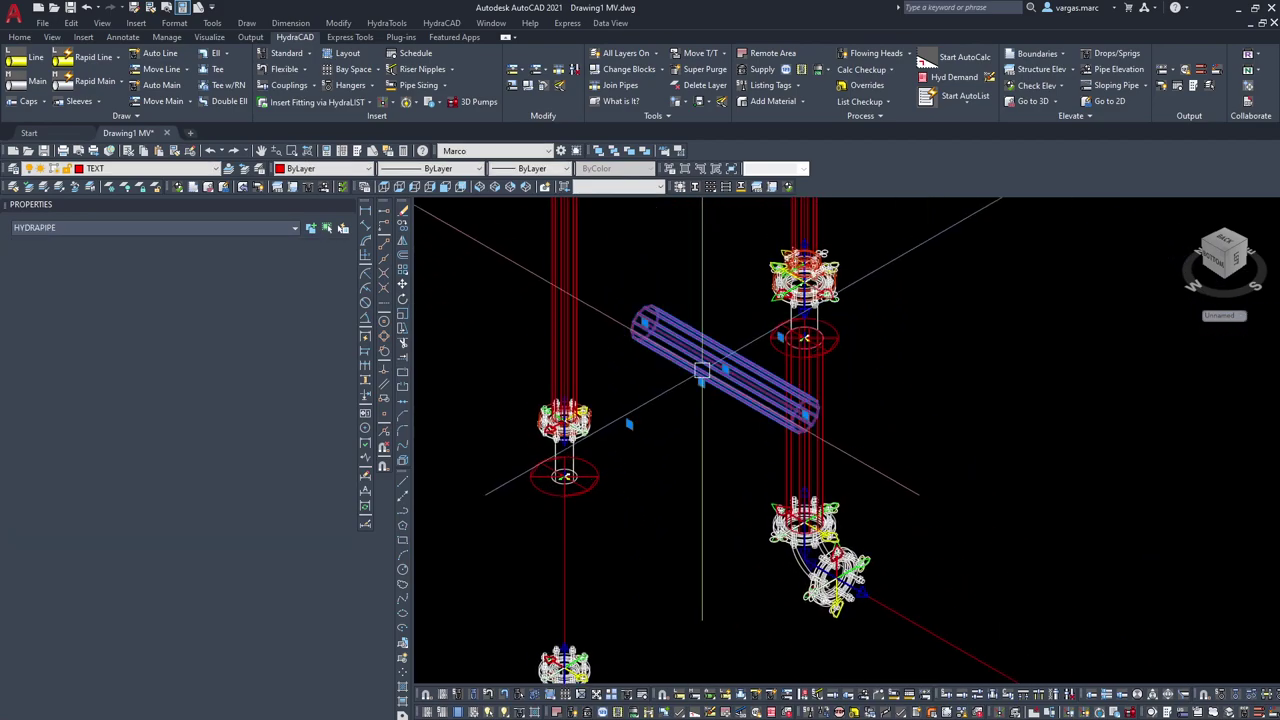
pyautogui.press('m')
pyautogui.press('space')
pyautogui.click(686, 324)
pyautogui.moveTo(961, 477); pyautogui.dragTo(773, 341, button='middle')
pyautogui.click(789, 368)
pyautogui.click(777, 365)
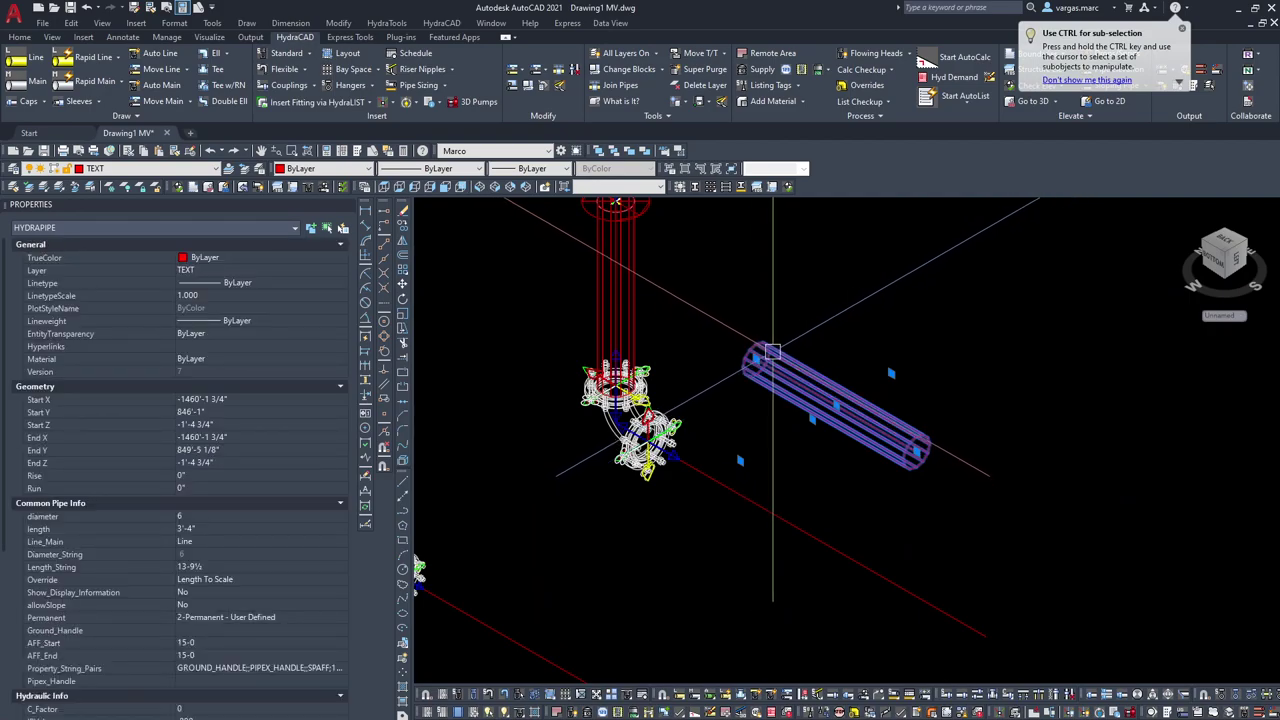
# Step: Move the horizontal pipe by its near end onto the center of the 6-inch elbow's outlet flange
pyautogui.click(773, 352)
pyautogui.keyDown('shift'); pyautogui.rightClick(768, 362); pyautogui.keyUp('shift')
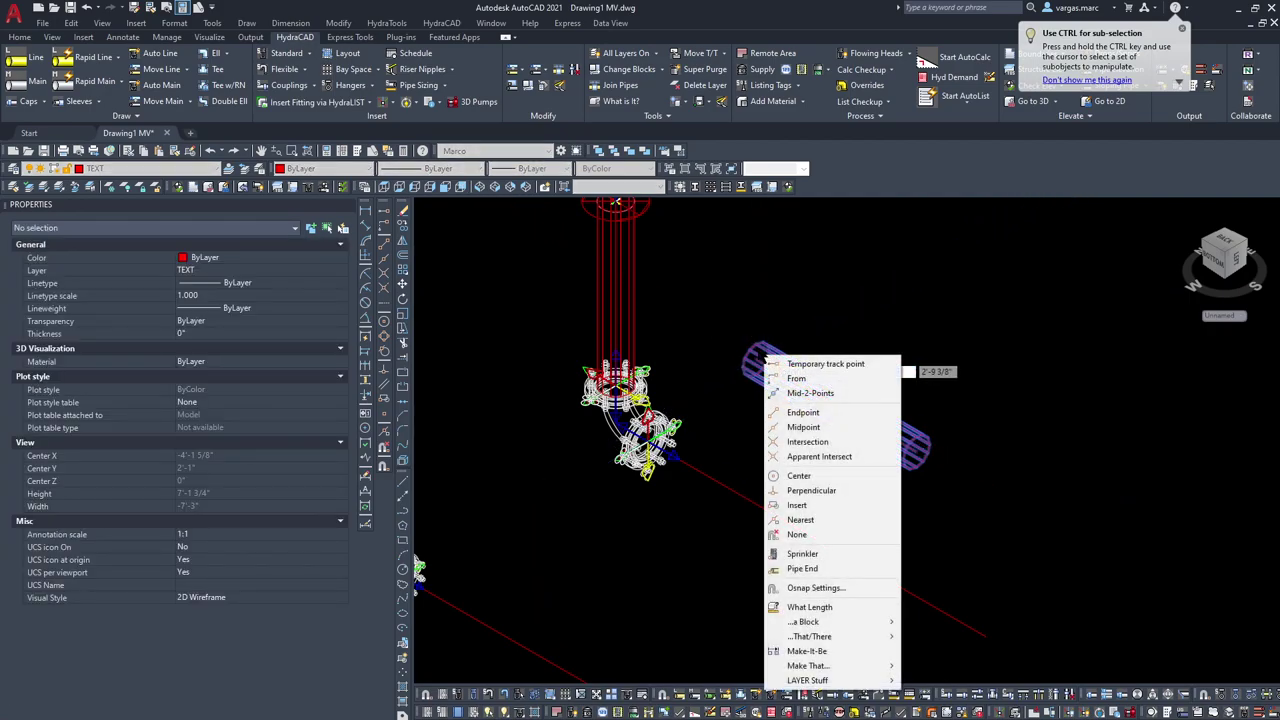
pyautogui.click(803, 413)
pyautogui.scroll(8, 740, 380)
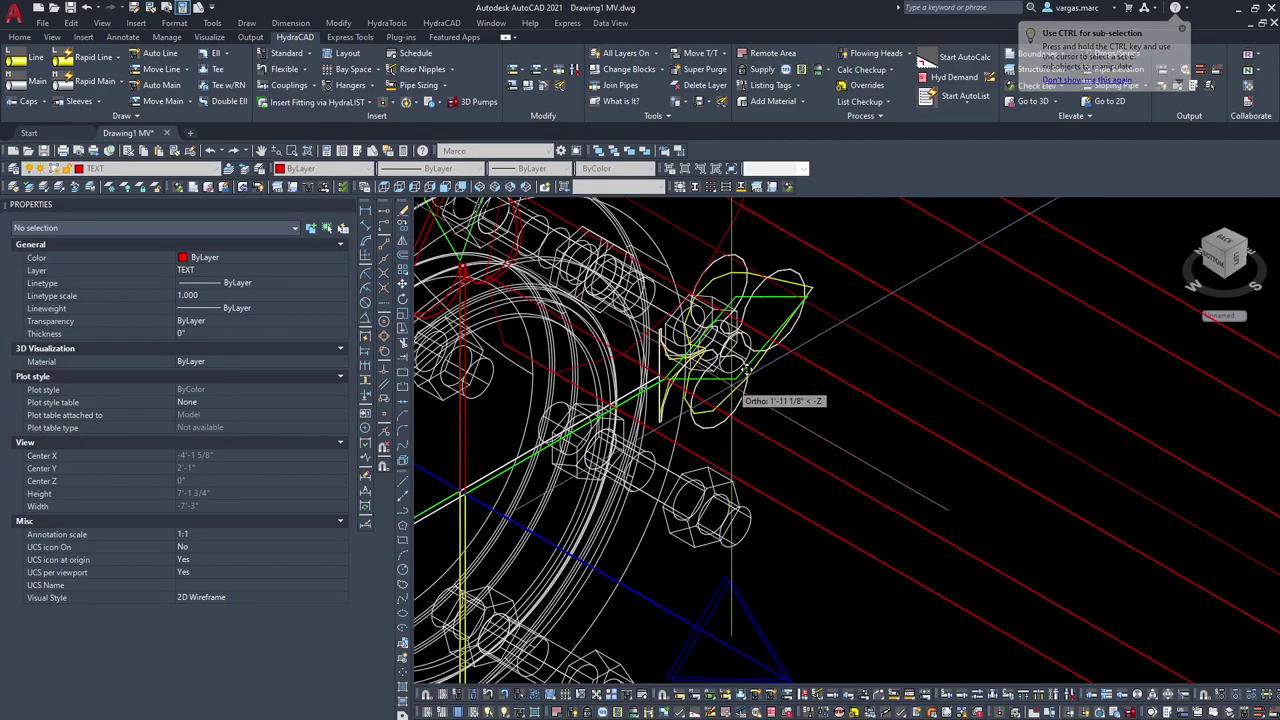
pyautogui.keyDown('shift'); pyautogui.rightClick(722, 407); pyautogui.keyUp('shift')
pyautogui.press('Escape')
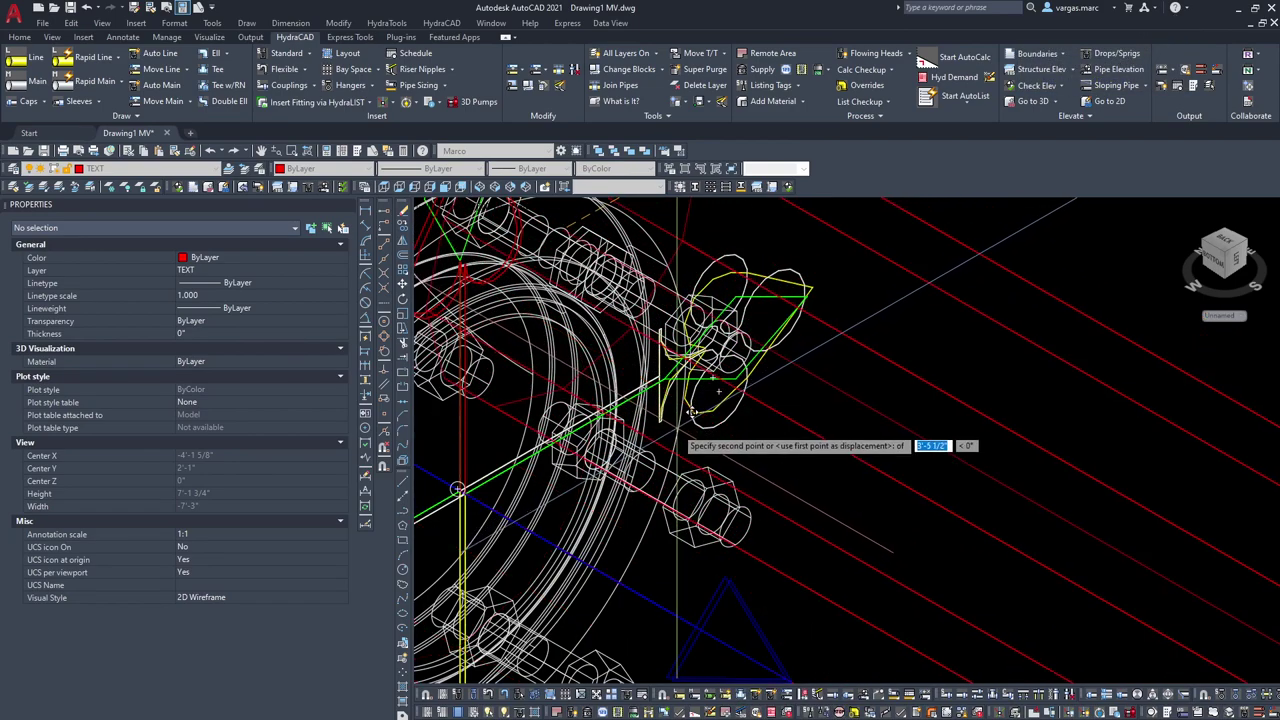
pyautogui.scroll(-10, 794, 422)
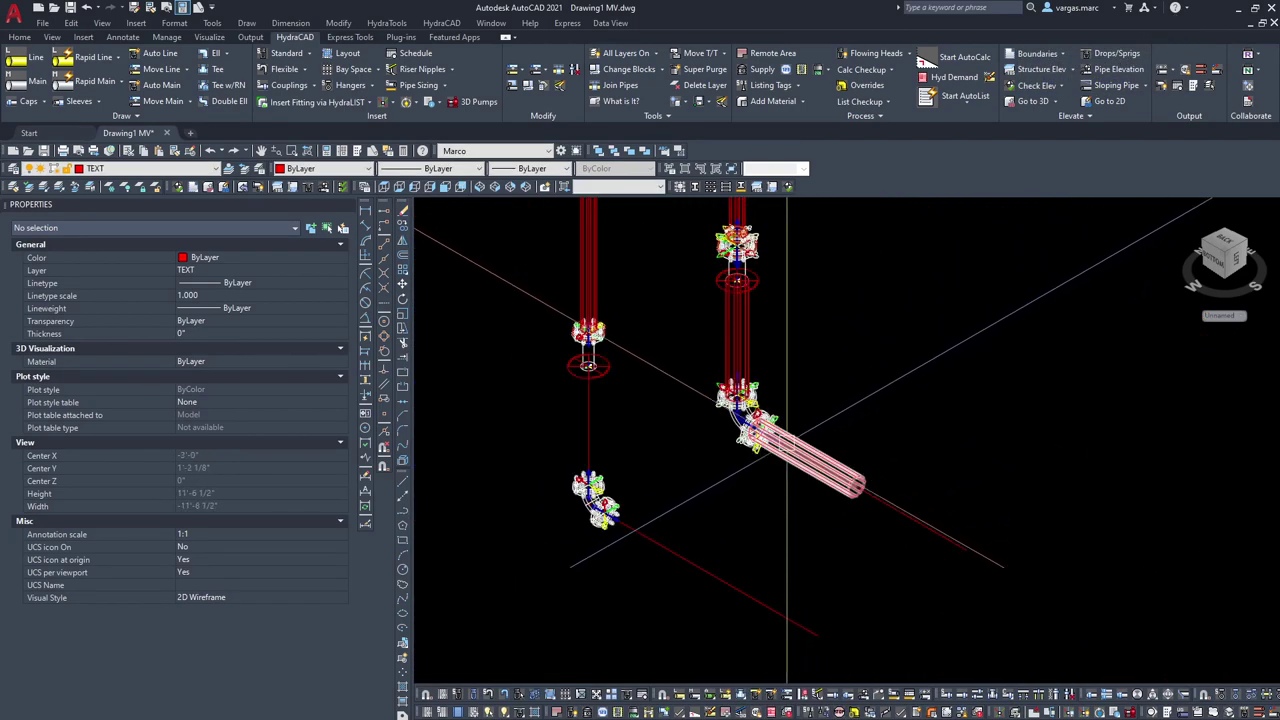
# Step: Copy the vertical pipe above the 6-inch elbow to the center of the spigot's lower end on the other riser
pyautogui.click(728, 330)
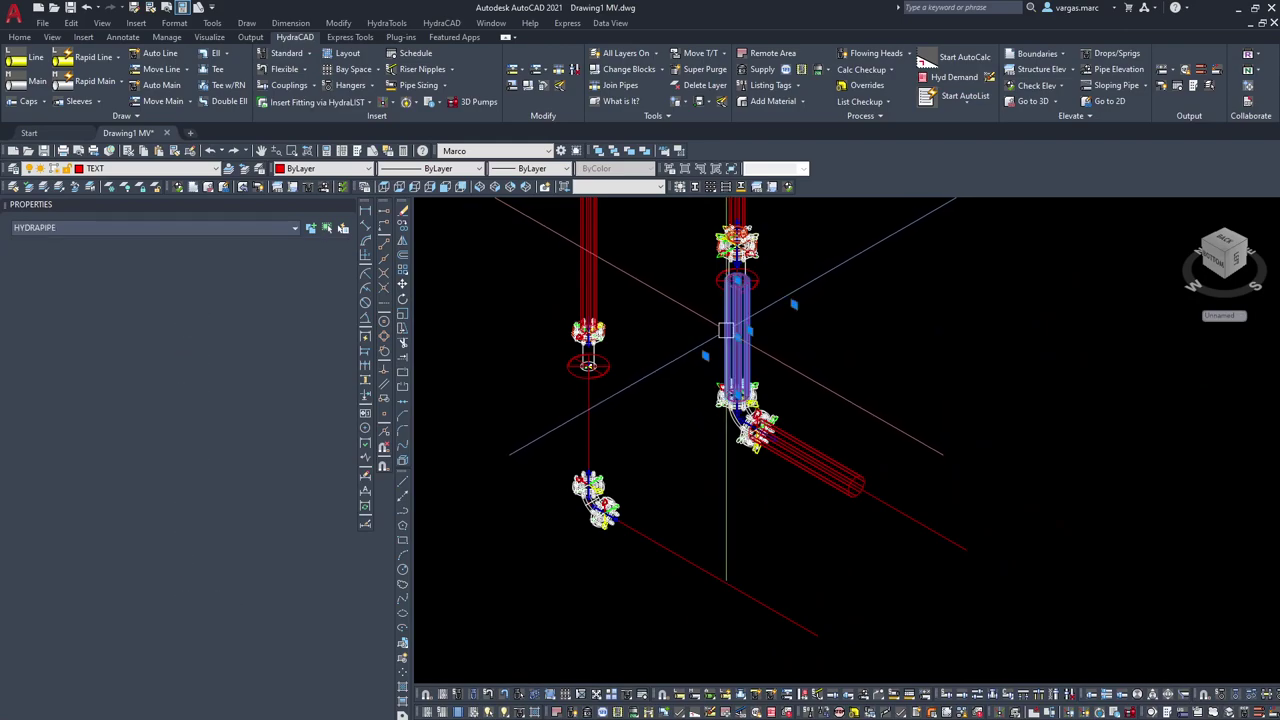
pyautogui.press('Escape')
pyautogui.keyDown('shift'); pyautogui.rightClick(818, 276); pyautogui.keyUp('shift')
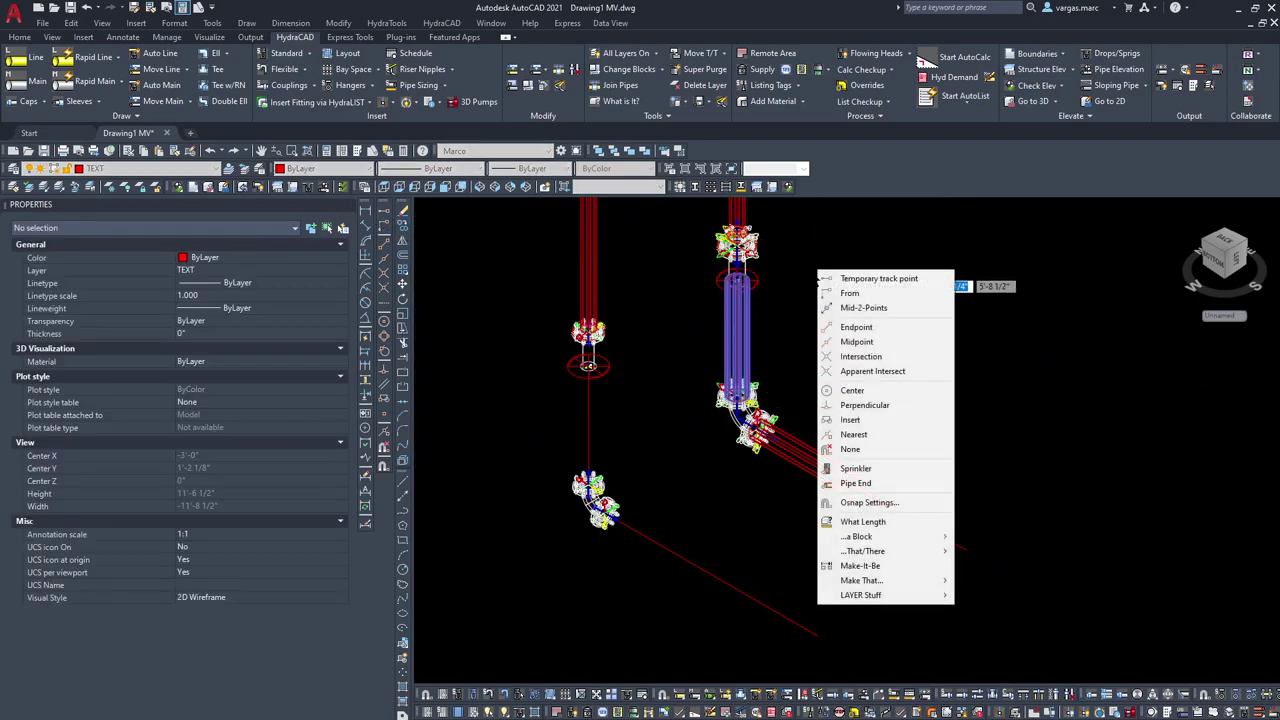
pyautogui.click(830, 278)
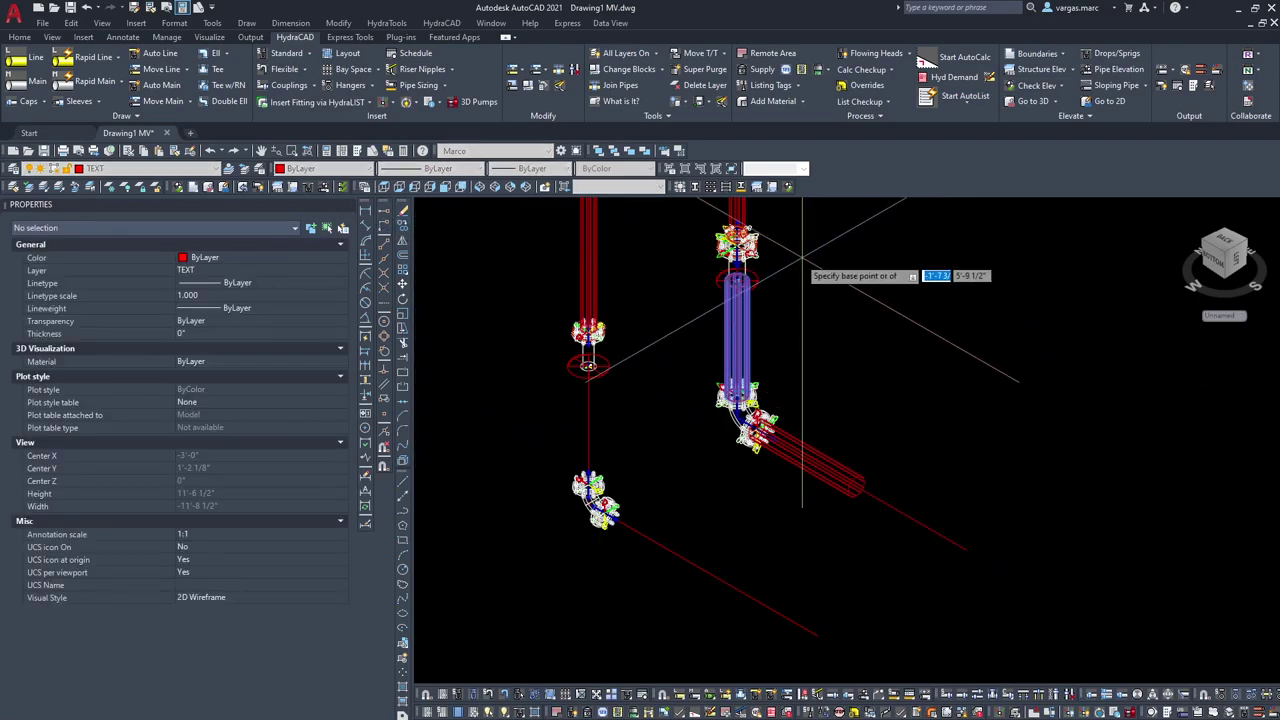
pyautogui.click(605, 385)
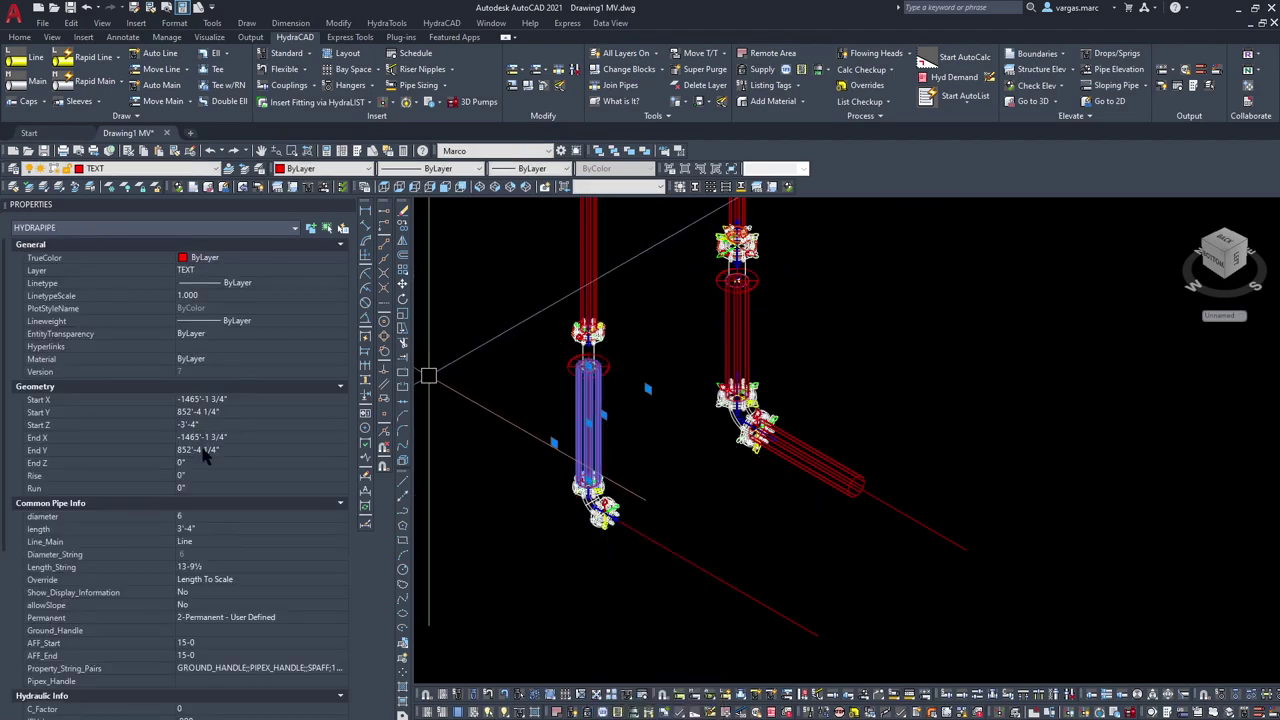
# Step: Set the copied vertical pipe's diameter to 4 and stretch its lower end to the center of the smaller elbow's upper flange
pyautogui.click(205, 516)
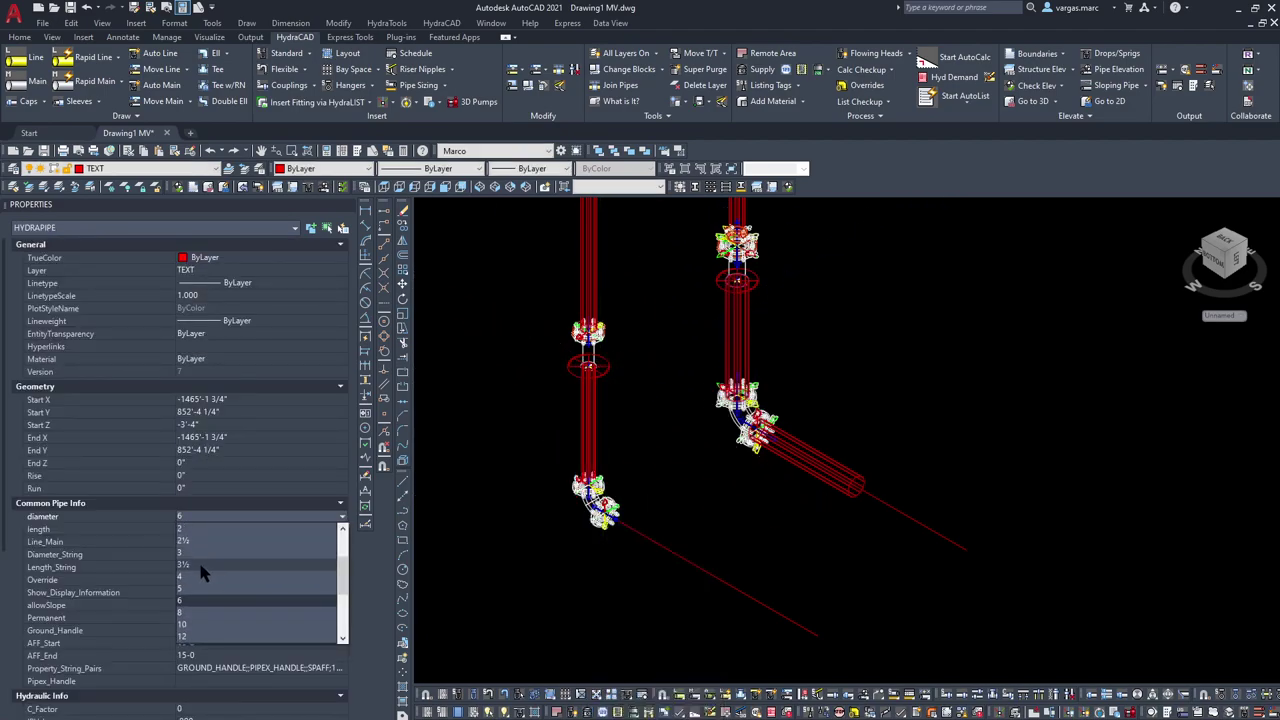
pyautogui.click(203, 577)
pyautogui.scroll(4, 530, 500)
pyautogui.scroll(4, 708, 418)
pyautogui.scroll(6, 778, 362)
pyautogui.keyDown('shift'); pyautogui.rightClick(778, 362); pyautogui.keyUp('shift')
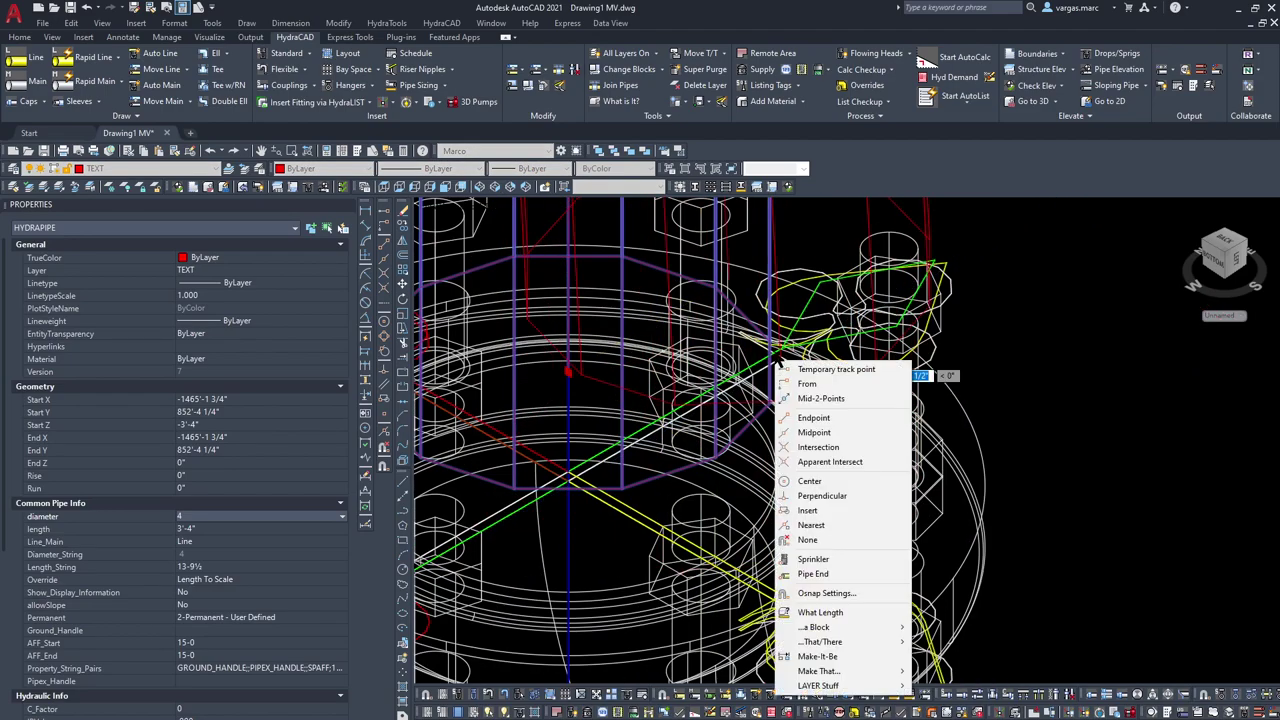
pyautogui.press('Escape')
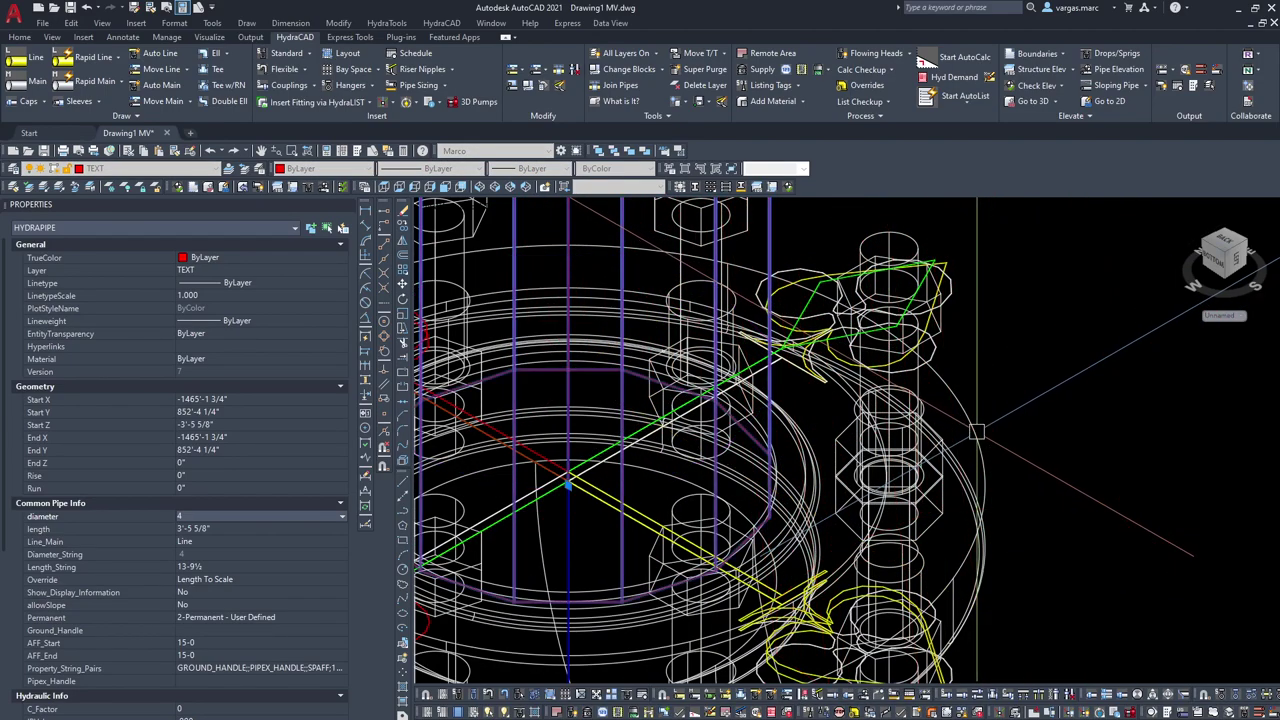
pyautogui.press('Escape')
pyautogui.scroll(-10, 568, 478)
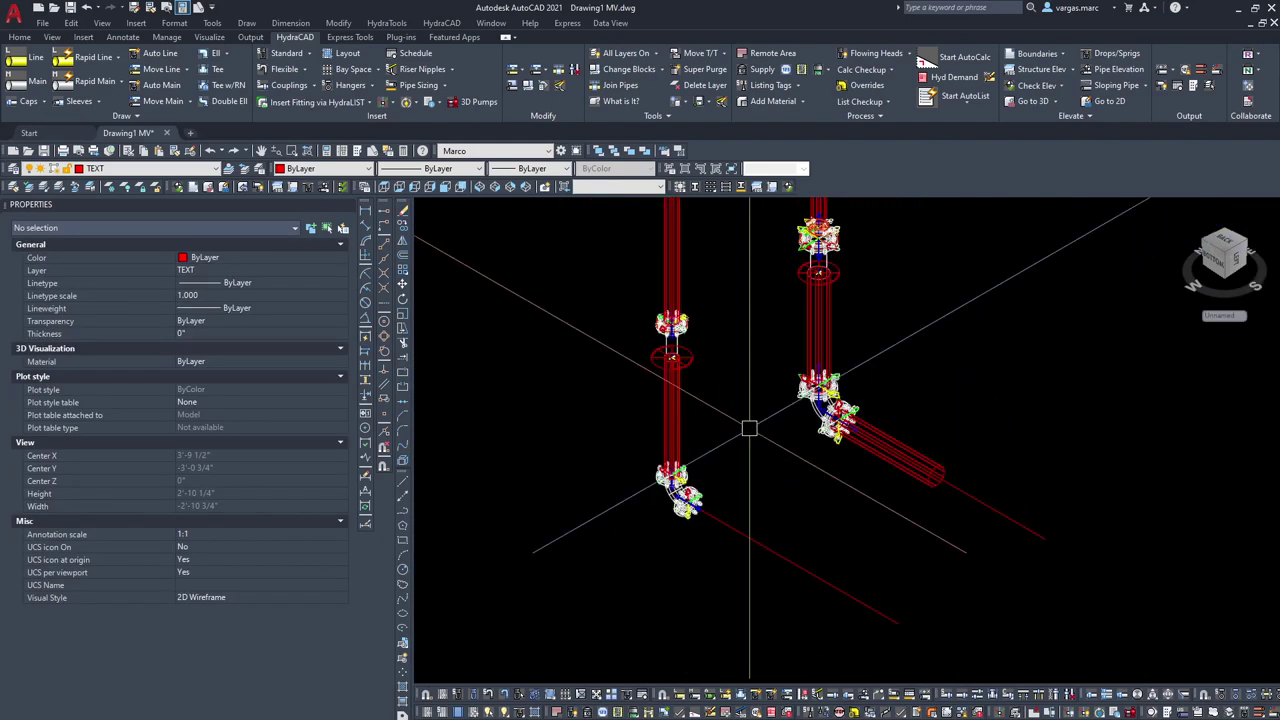
# Step: Copy the horizontal pipe at the 6-inch elbow to the open space beside the smaller elbow
pyautogui.click(890, 438)
pyautogui.click(403, 227)
pyautogui.click(858, 440)
pyautogui.click(788, 493)
pyautogui.press('Escape')
# Step: Set the diameter of the copied horizontal pipe to 4
pyautogui.click(780, 472)
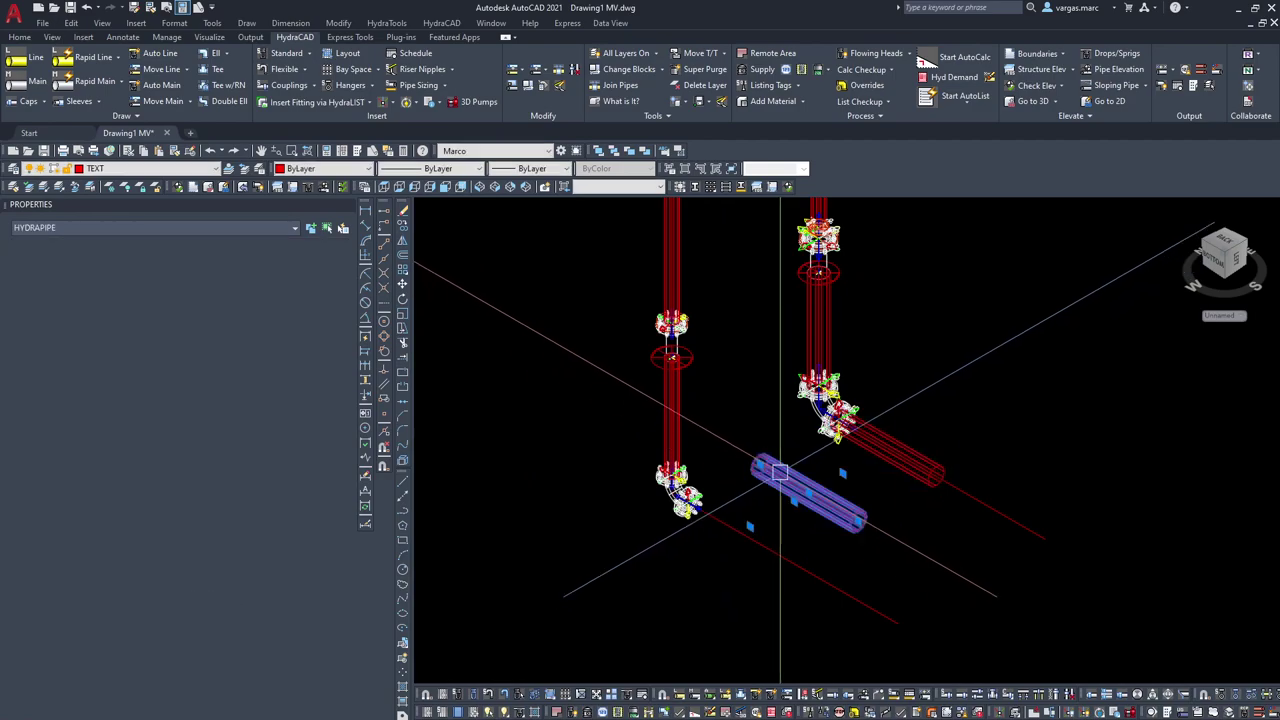
pyautogui.scroll(6, 755, 482)
pyautogui.click(205, 515)
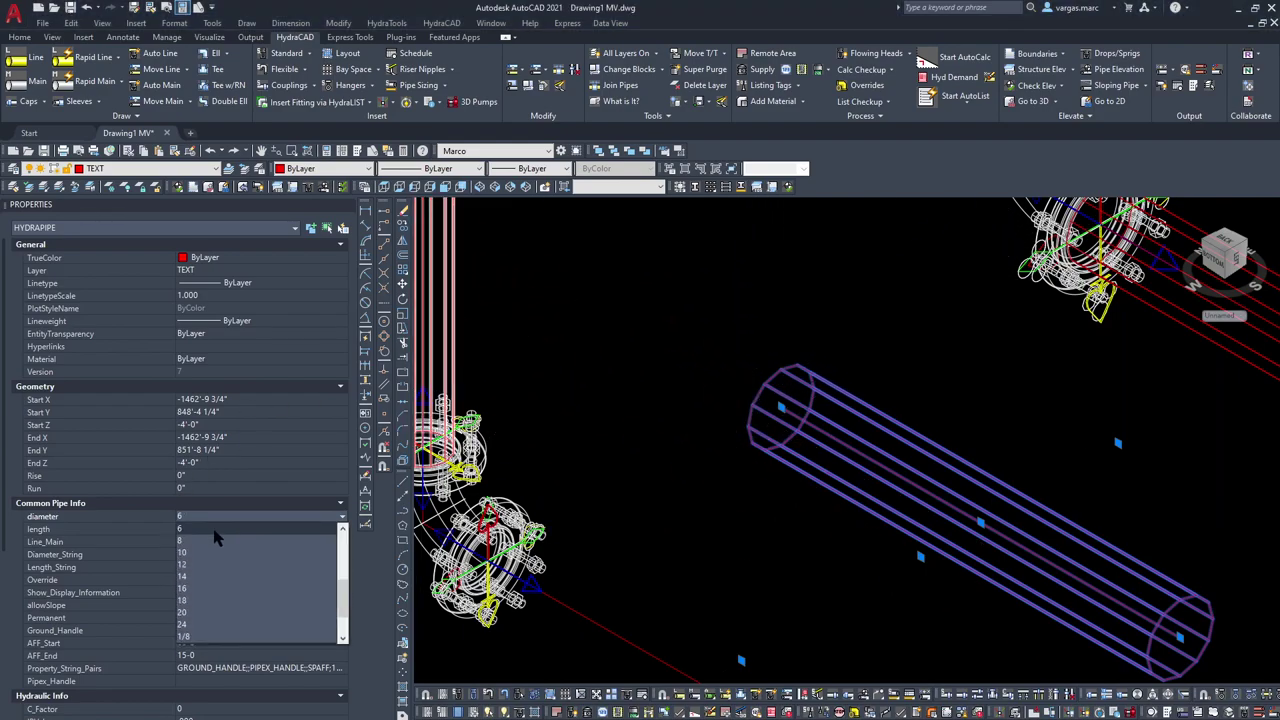
pyautogui.scroll(2, 222, 552)
pyautogui.click(201, 541)
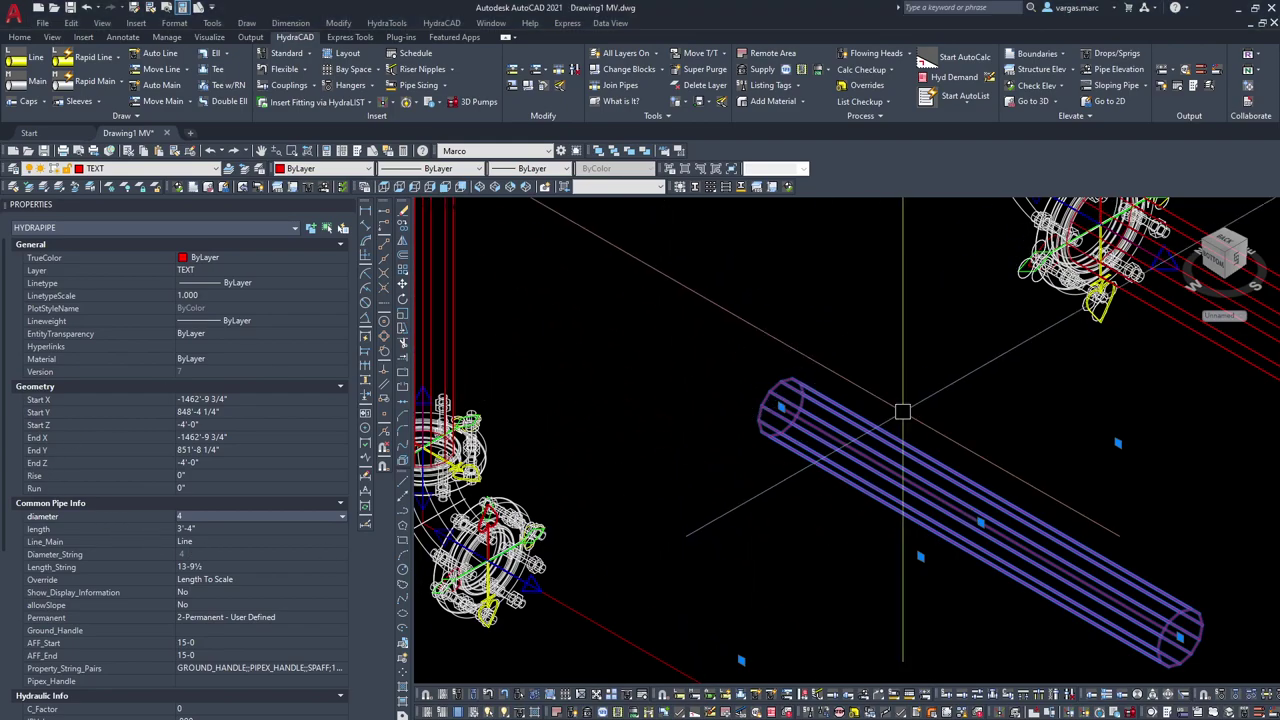
# Step: Move the resized horizontal pipe by its near end onto the center of the smaller elbow's outlet flange
pyautogui.scroll(-3, 852, 420)
pyautogui.write('m')
pyautogui.press('space')
pyautogui.scroll(2, 859, 428)
pyautogui.keyDown('shift'); pyautogui.rightClick(806, 414); pyautogui.keyUp('shift')
pyautogui.press('Escape')
pyautogui.scroll(4, 925, 352)
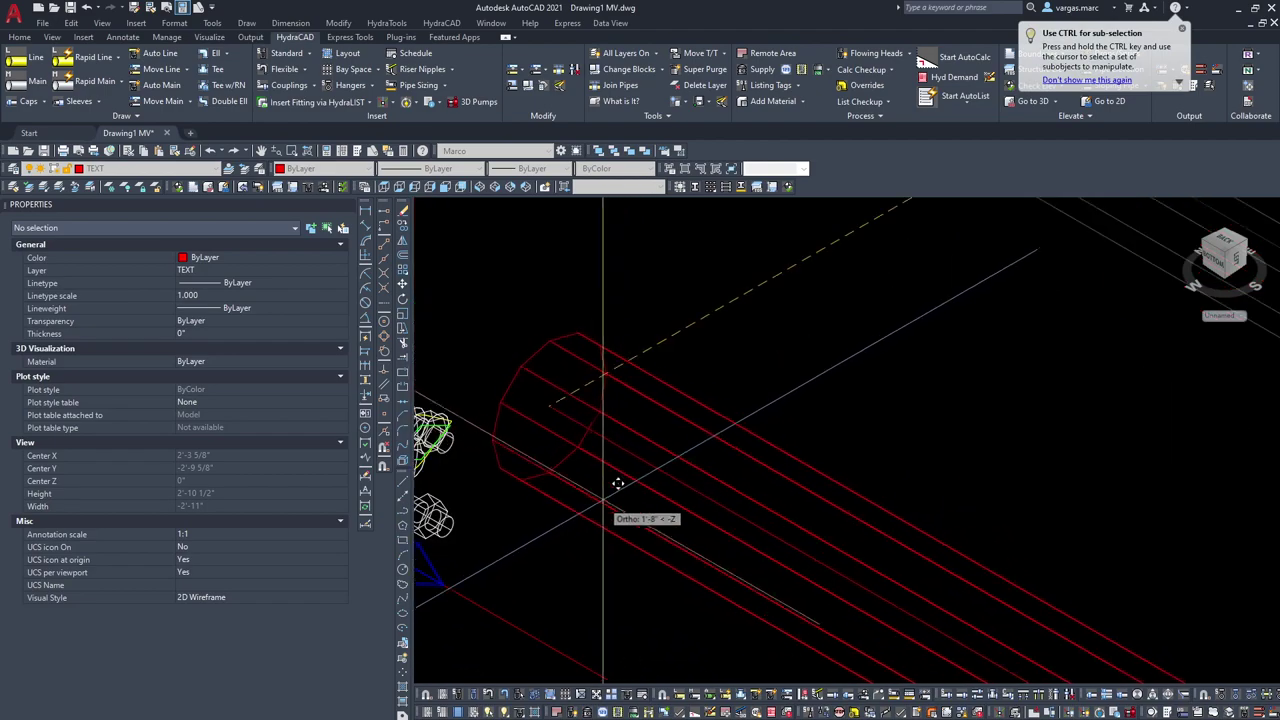
pyautogui.keyDown('shift'); pyautogui.rightClick(895, 364); pyautogui.keyUp('shift')
pyautogui.press('Escape')
pyautogui.scroll(-5, 800, 368)
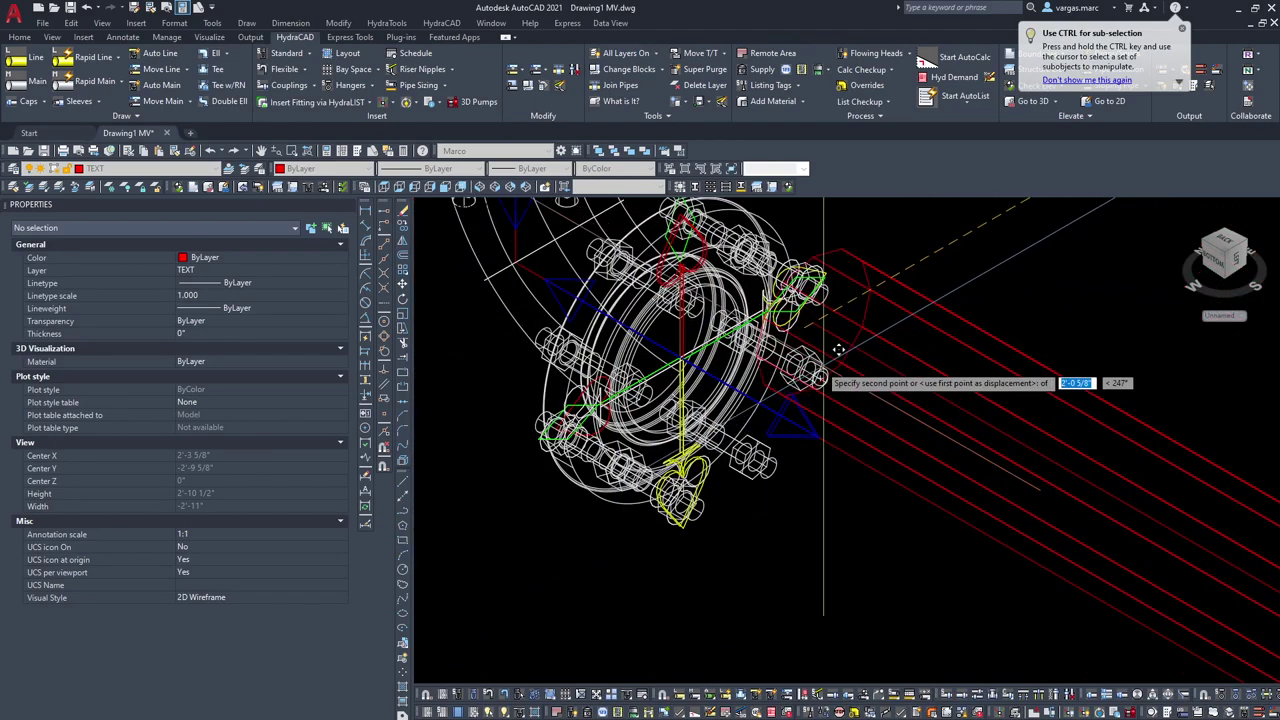
pyautogui.scroll(-6, 885, 357)
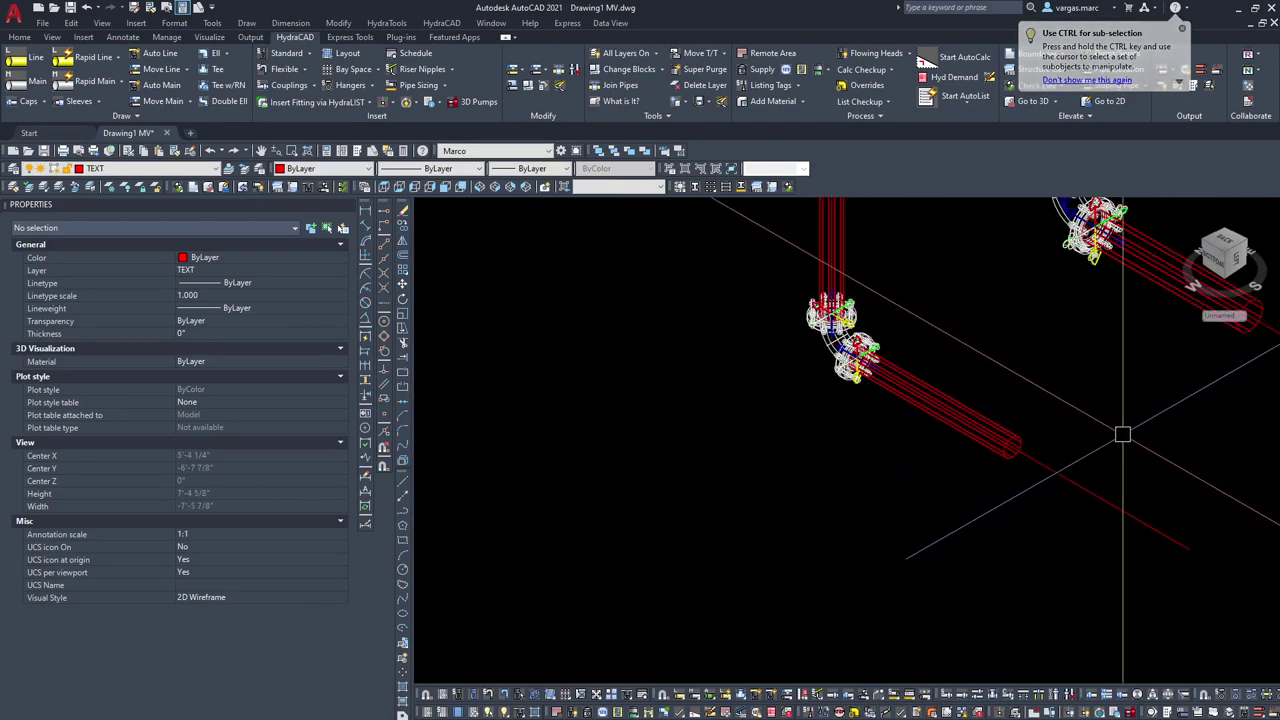
# Step: Delete the two guide lines running through the horizontal pipes of both elbows
pyautogui.click(1073, 476)
pyautogui.moveTo(1147, 412); pyautogui.dragTo(735, 490, button='middle')
pyautogui.click(902, 434)
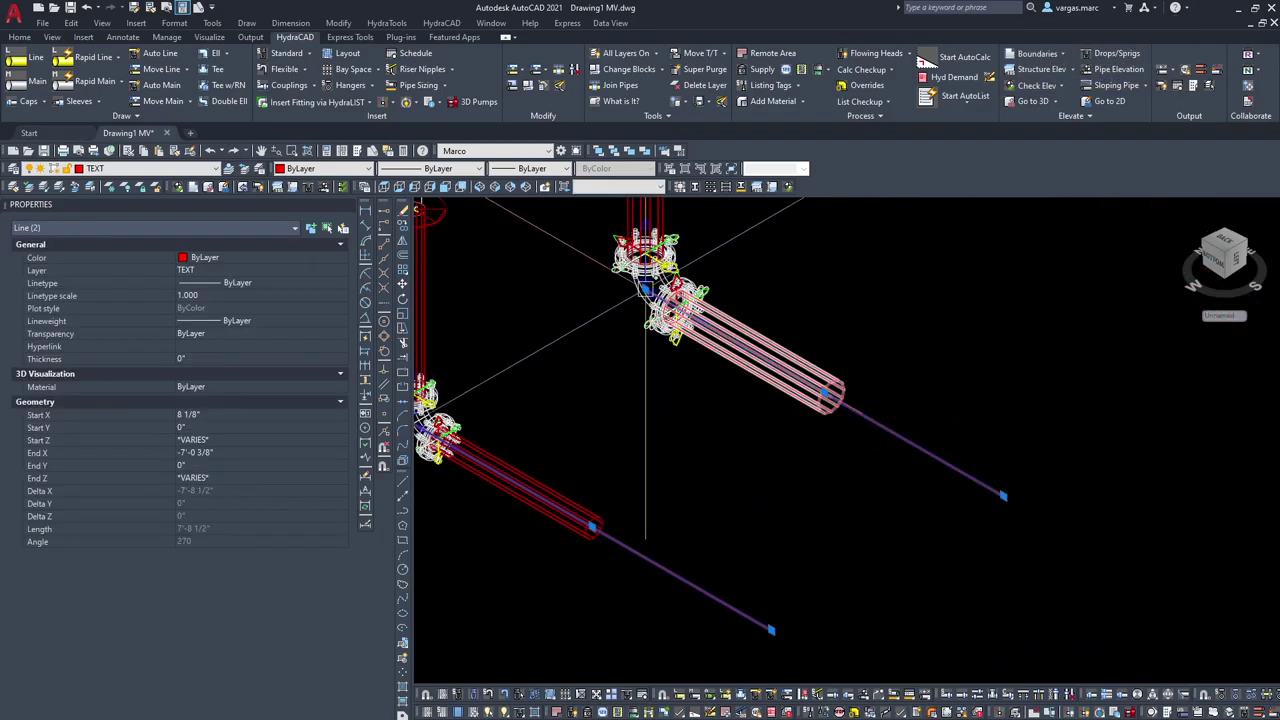
pyautogui.moveTo(631, 234); pyautogui.dragTo(630, 406, button='middle')
pyautogui.scroll(5, 648, 453)
pyautogui.scroll(6, 637, 424)
pyautogui.scroll(-6, 644, 400)
pyautogui.moveTo(655, 211); pyautogui.dragTo(748, 501, button='middle')
pyautogui.scroll(-6, 755, 352)
pyautogui.moveTo(757, 335); pyautogui.dragTo(781, 411, button='middle')
pyautogui.press('Delete')
# Step: Start a block definition named drawing1riser from all pipes and fittings of the complete riser assembly
pyautogui.moveTo(647, 449); pyautogui.dragTo(708, 343, button='middle')
pyautogui.scroll(-4, 708, 343)
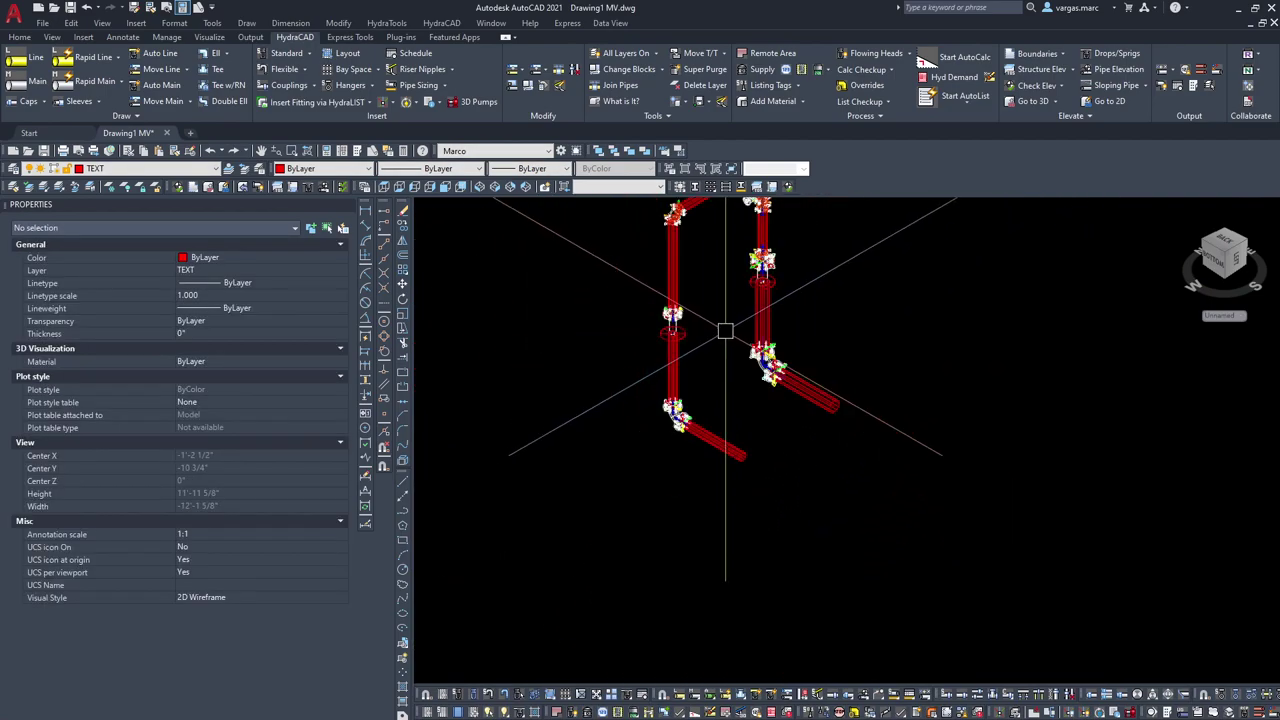
pyautogui.scroll(2, 678, 464)
pyautogui.scroll(-4, 696, 450)
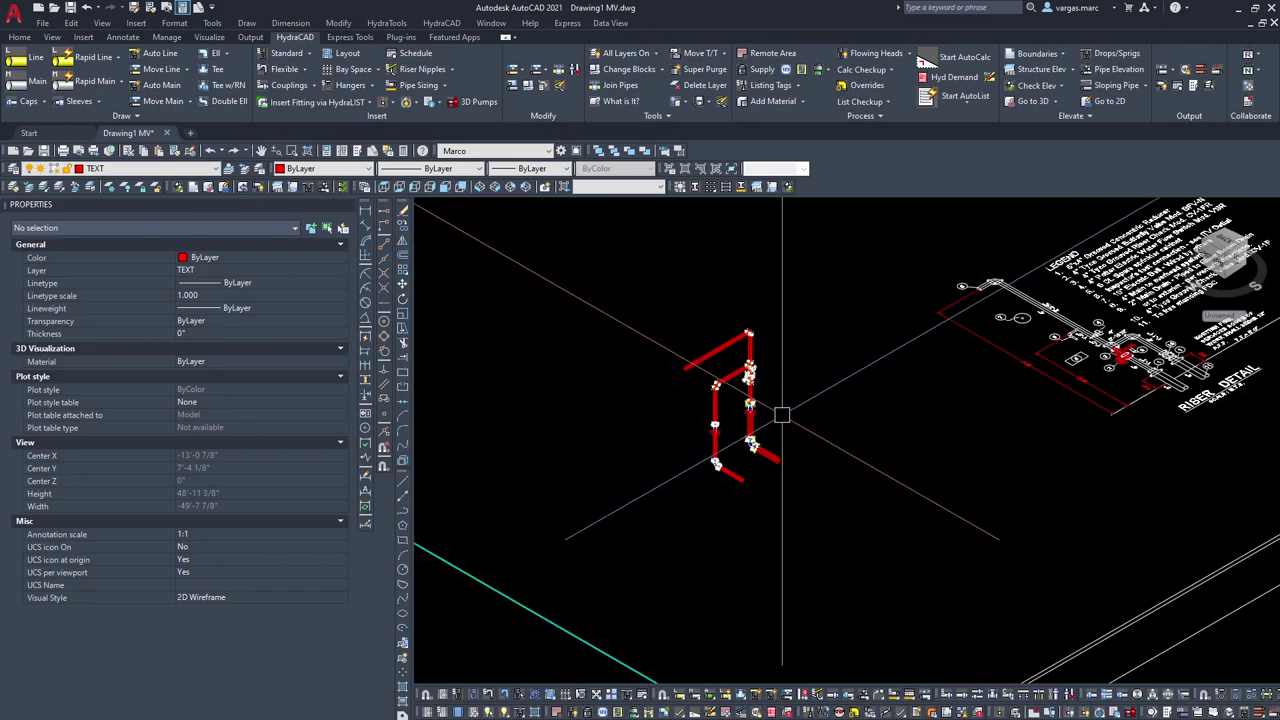
pyautogui.scroll(3, 782, 414)
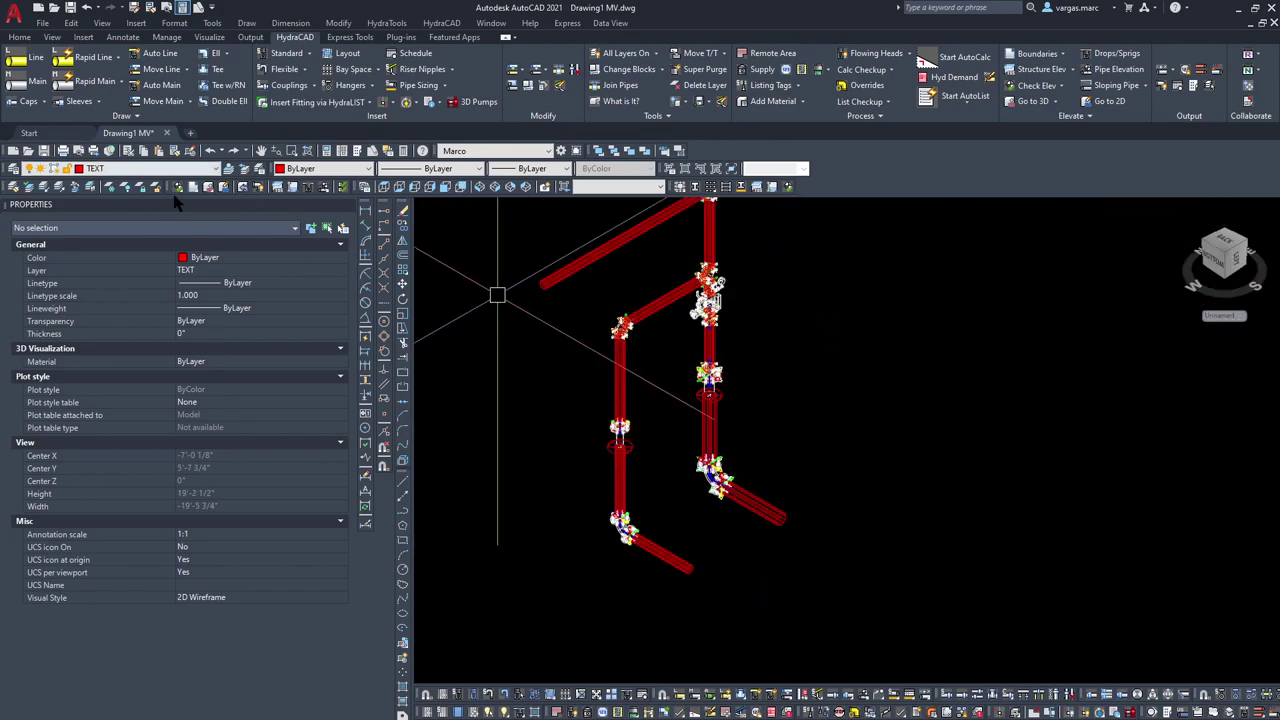
pyautogui.scroll(-3, 514, 389)
pyautogui.click(745, 565)
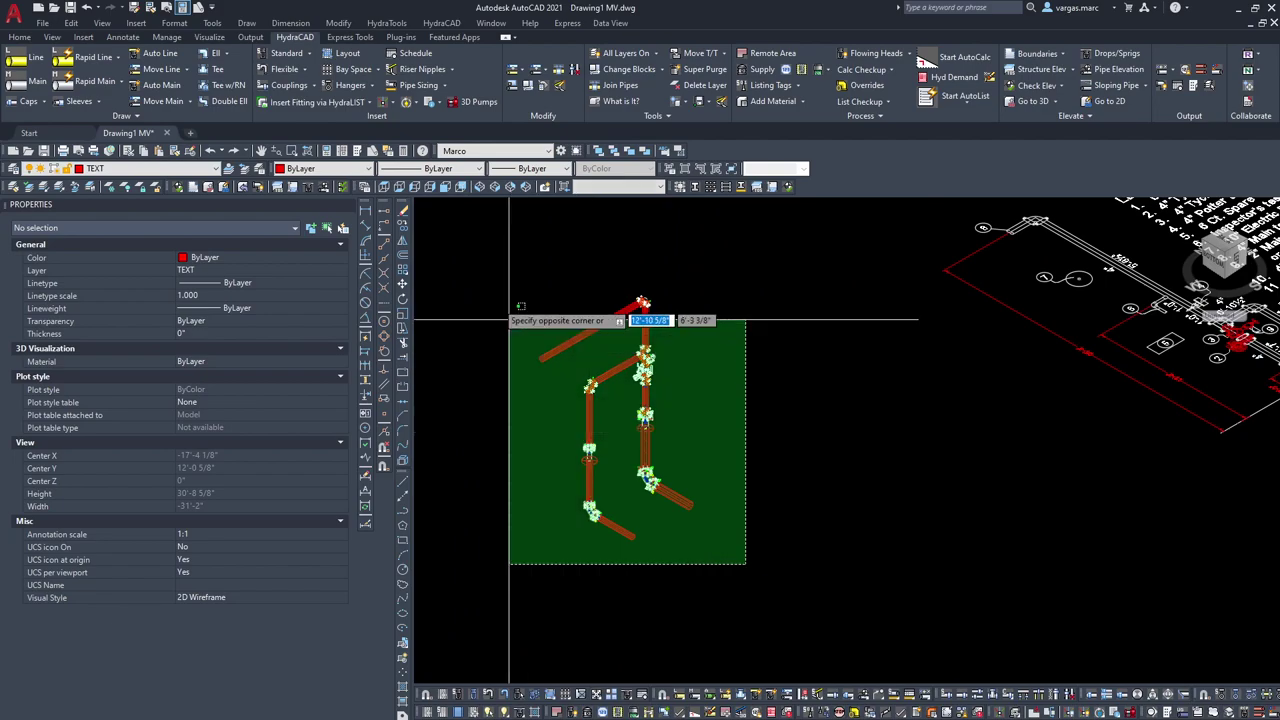
pyautogui.click(481, 260)
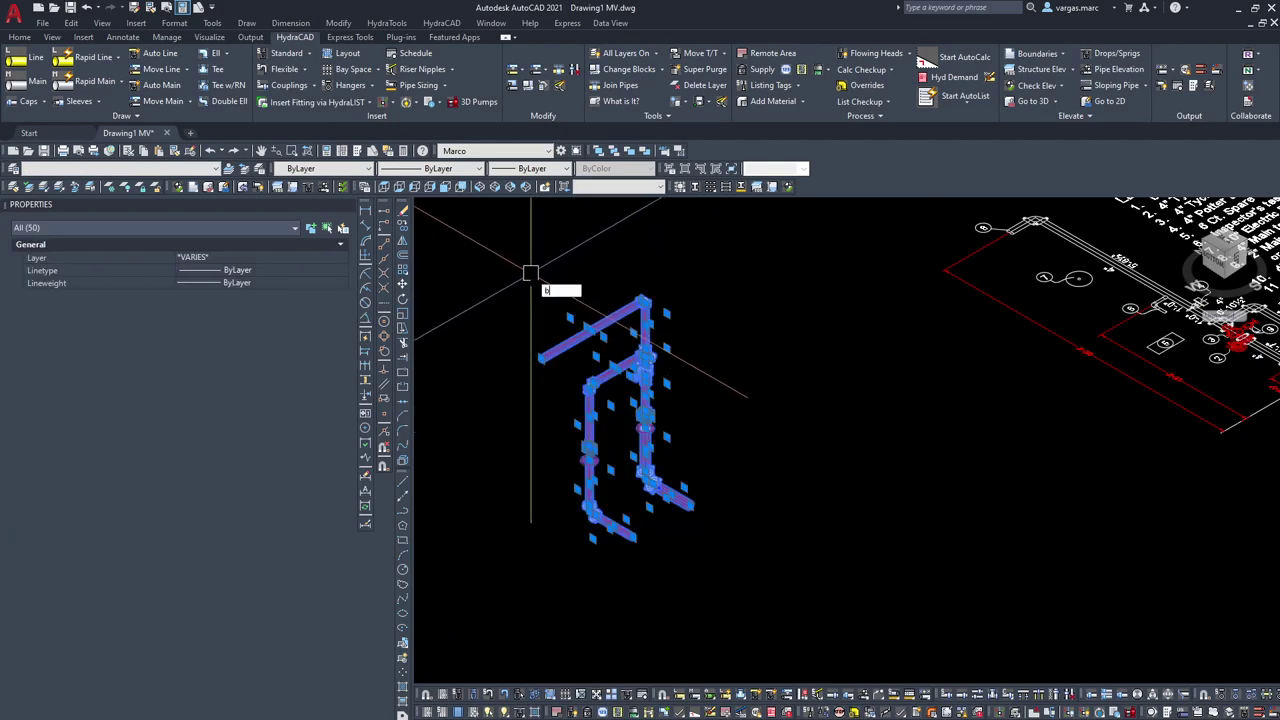
pyautogui.write('b')
pyautogui.press('Return')
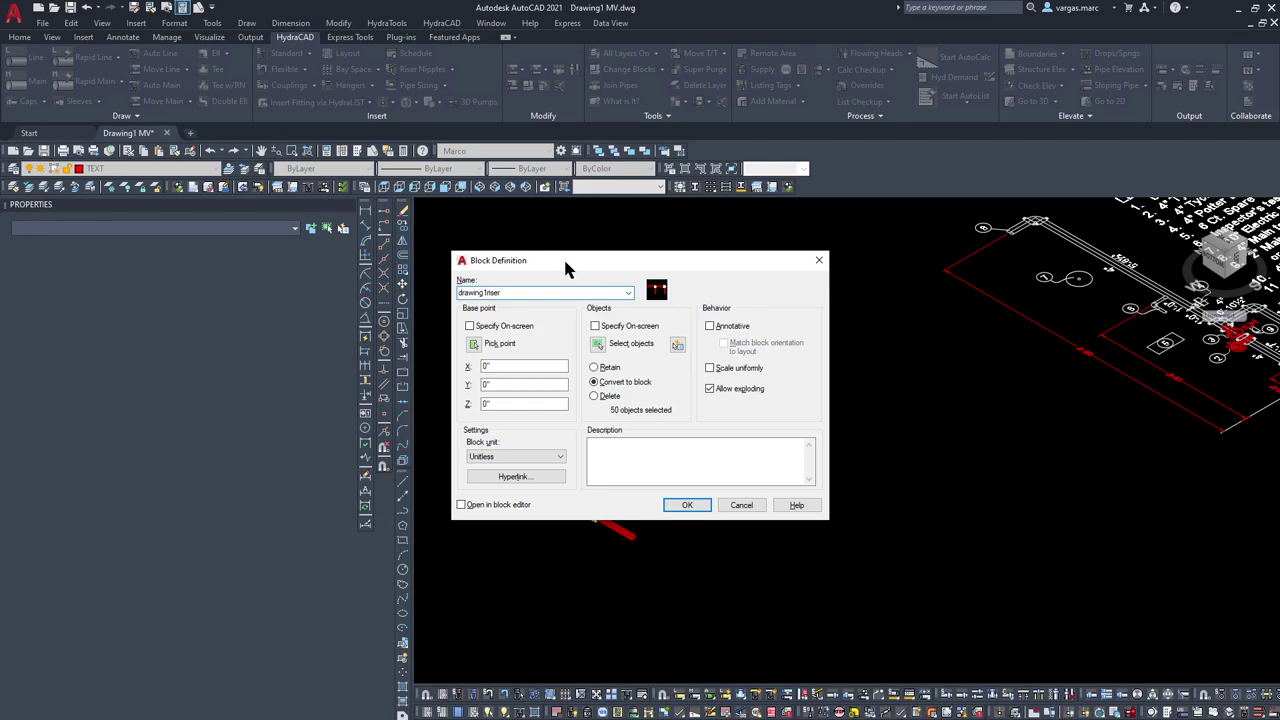
# Step: Set the block's base point to the center of the red circle at the 6-inch riser's spigot and create the block
pyautogui.click(474, 346)
pyautogui.scroll(6, 645, 405)
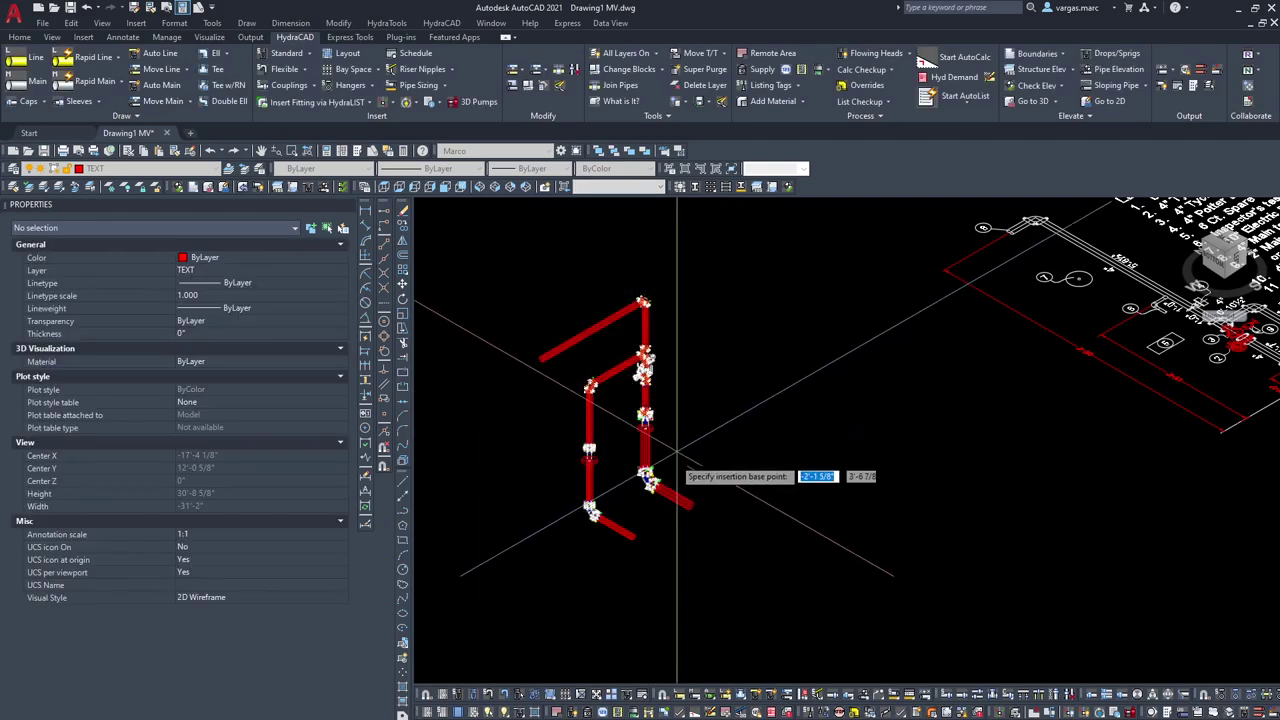
pyautogui.keyDown('shift'); pyautogui.rightClick(645, 407); pyautogui.keyUp('shift')
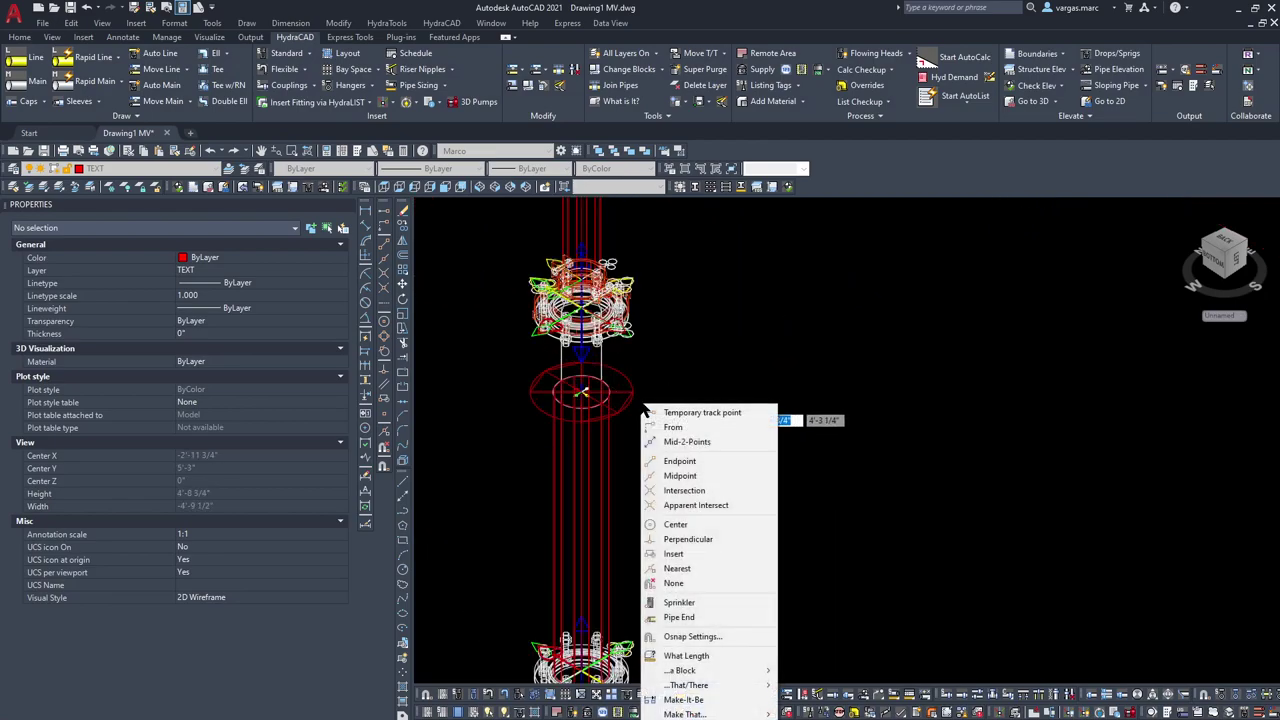
pyautogui.press('c')
pyautogui.click(635, 395)
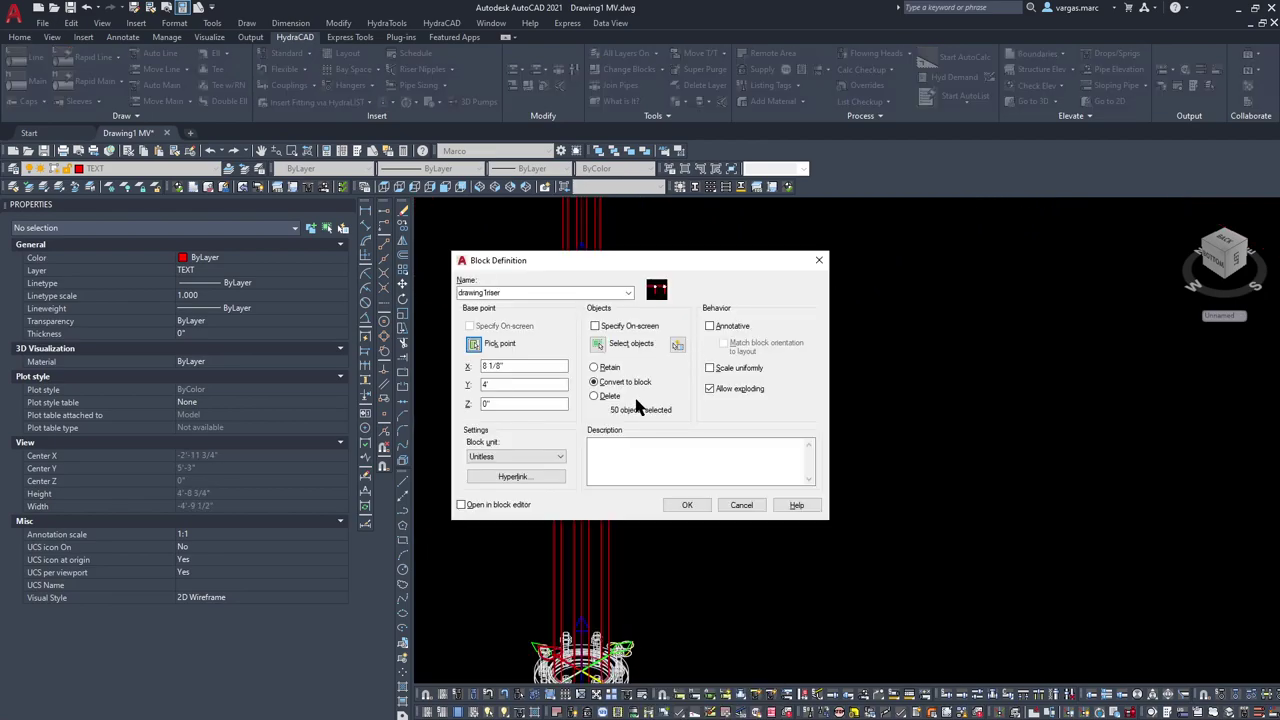
pyautogui.click(687, 505)
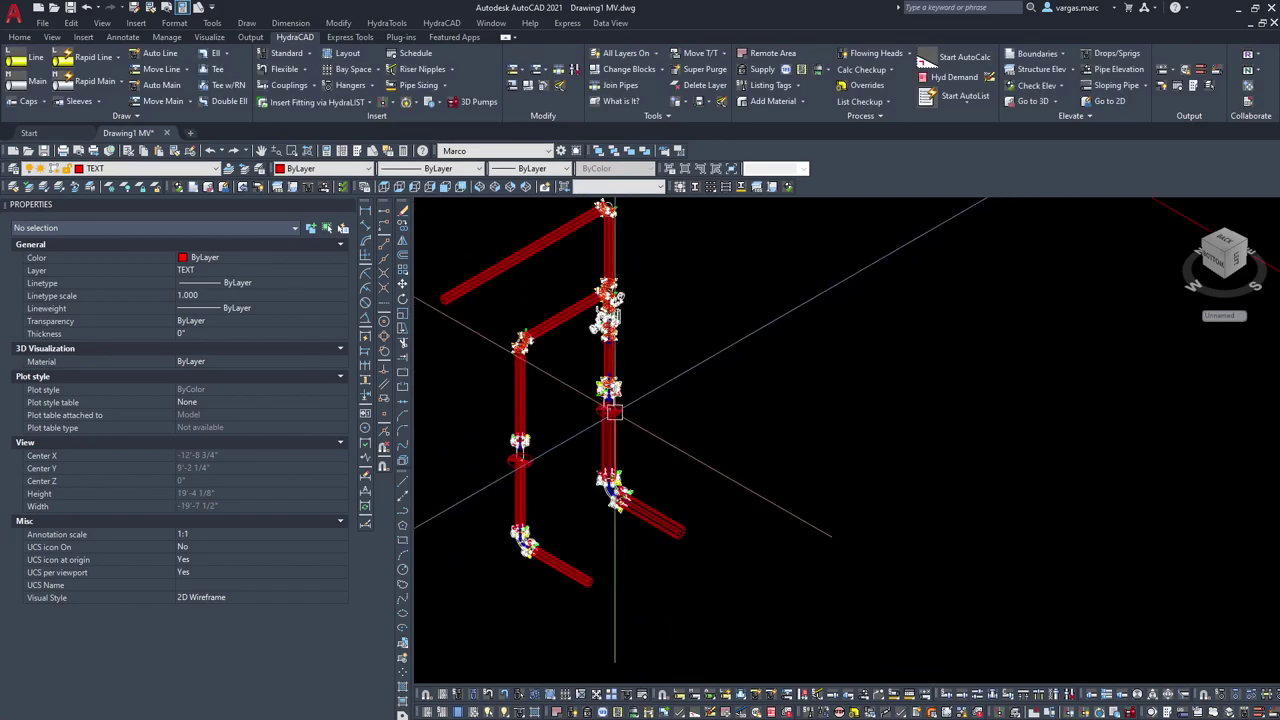
# Step: Move the riser block by its insertion point onto the center of the red circle beside the 5'-0" dimension on the sprinkler floor plan
pyautogui.click(615, 312)
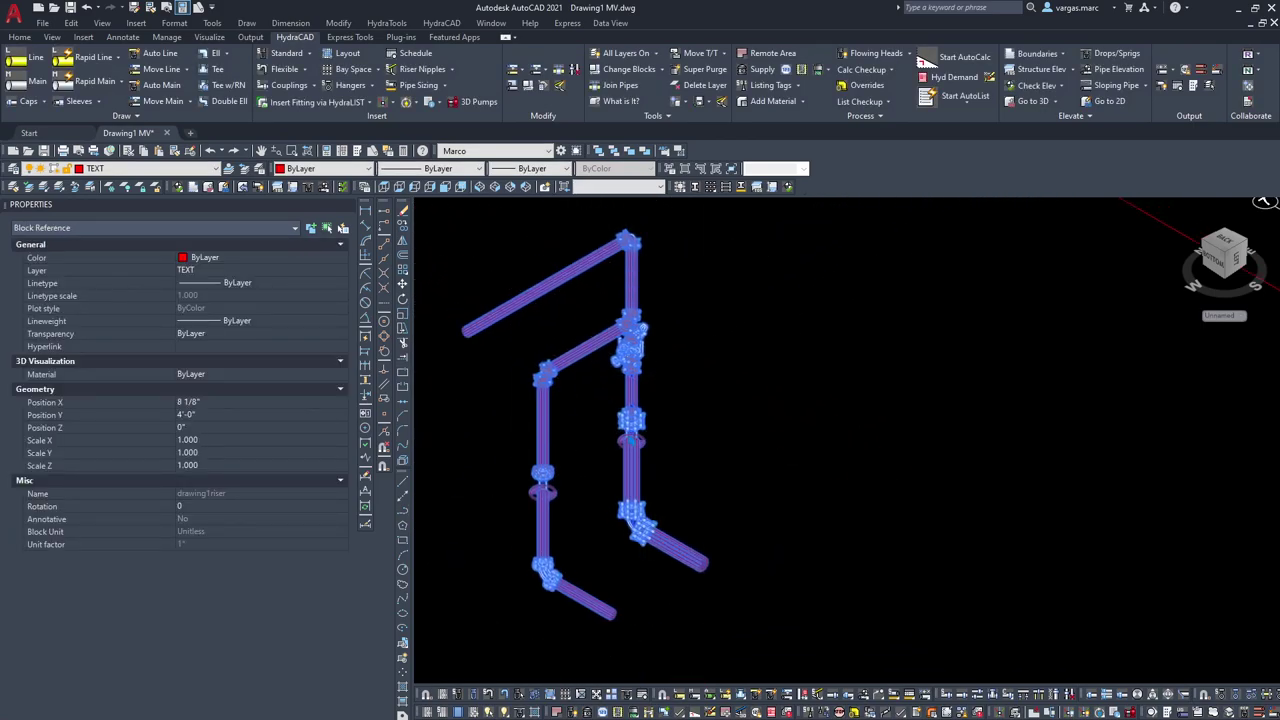
pyautogui.scroll(8, 651, 371)
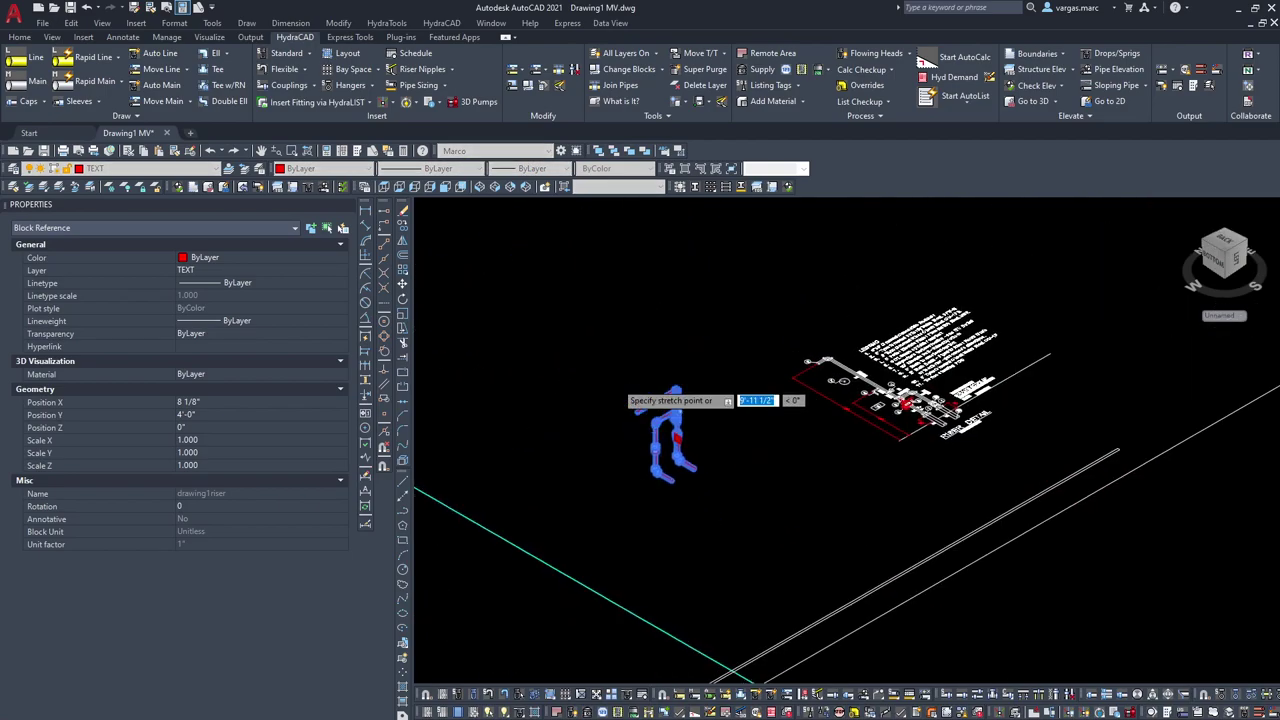
pyautogui.scroll(-2, 616, 388)
pyautogui.moveTo(616, 388); pyautogui.dragTo(903, 452, button='middle')
pyautogui.scroll(-1, 903, 452)
pyautogui.moveTo(622, 523); pyautogui.dragTo(852, 281, button='middle')
pyautogui.scroll(6, 792, 362)
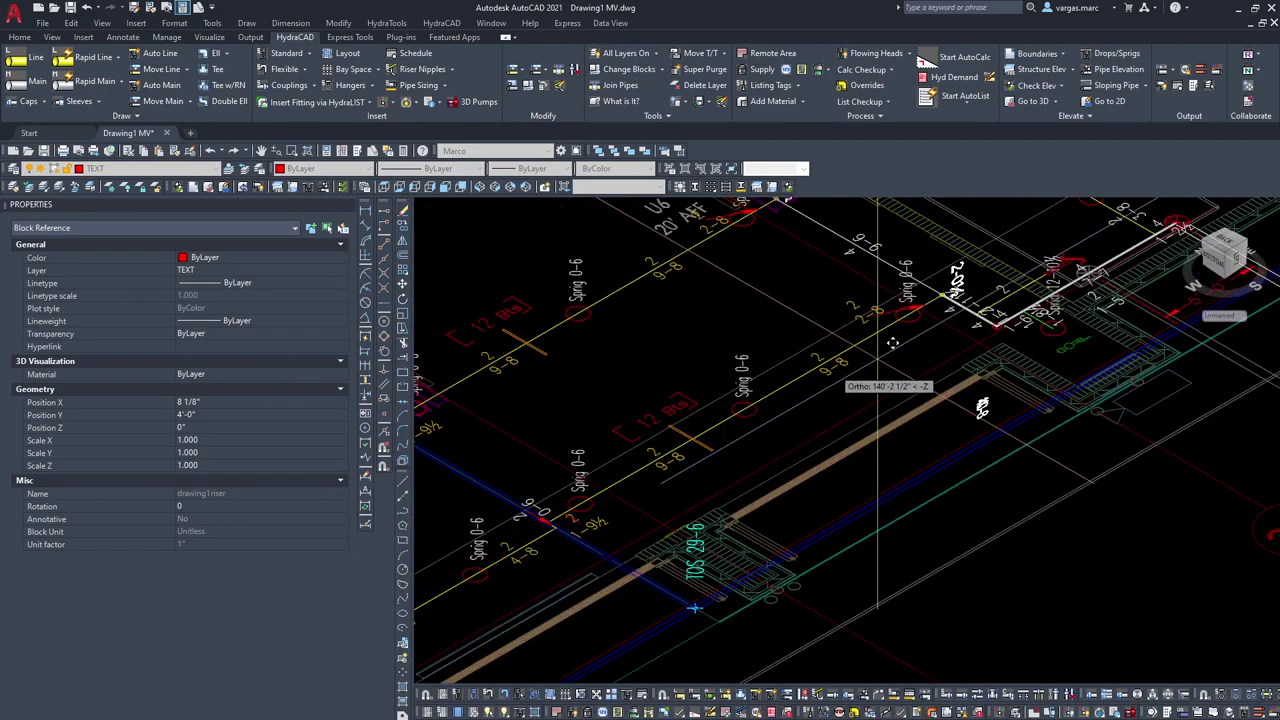
pyautogui.scroll(4, 645, 400)
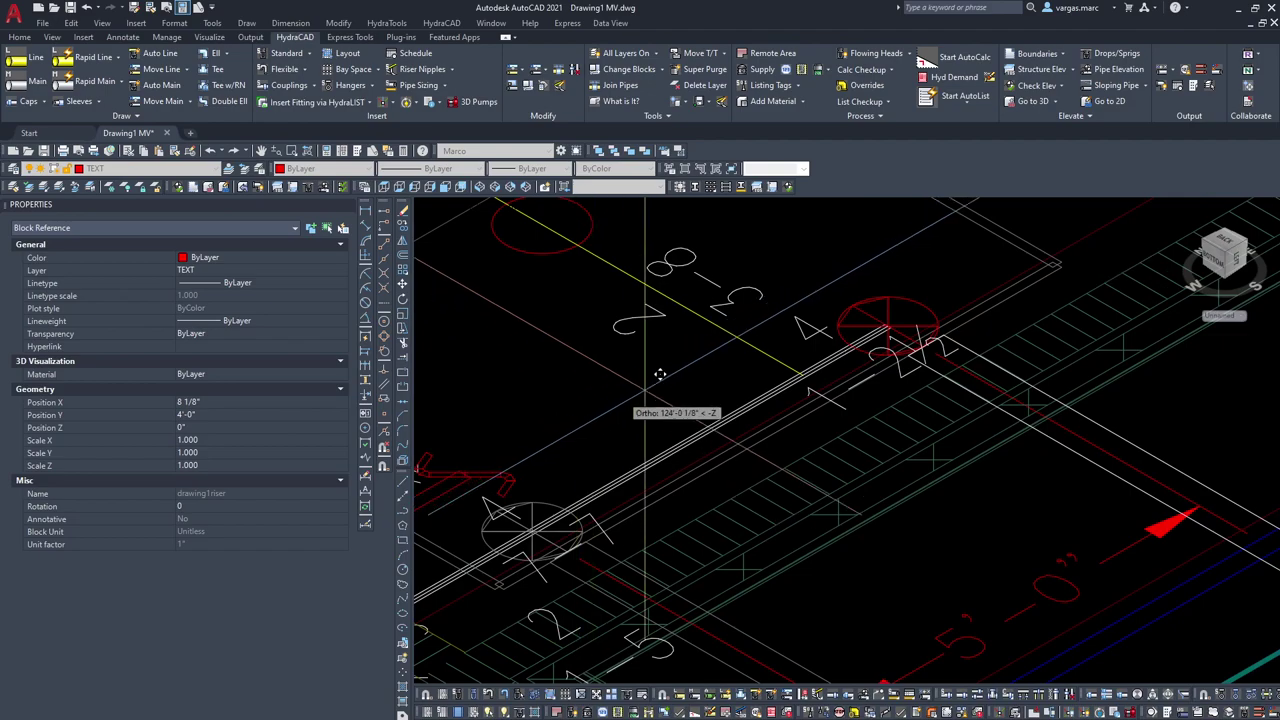
pyautogui.keyDown('shift'); pyautogui.rightClick(896, 310); pyautogui.keyUp('shift')
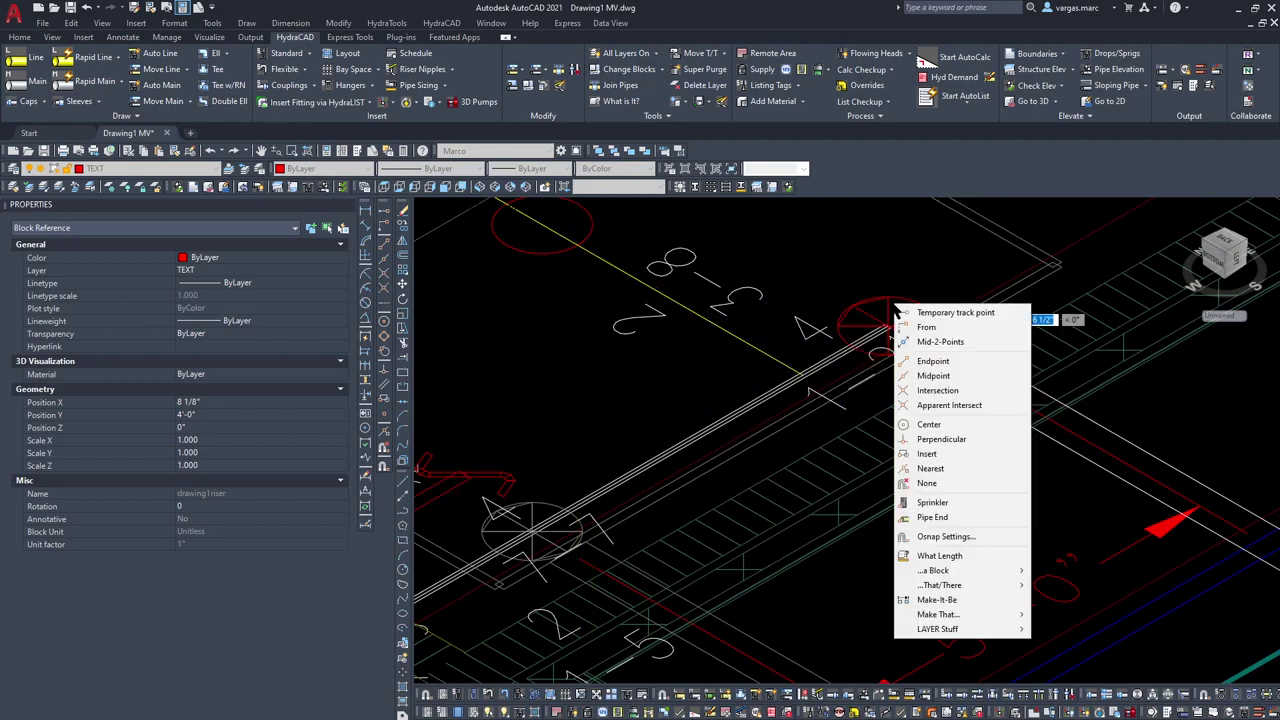
pyautogui.press('c')
pyautogui.click(894, 298)
# Step: Examine the connection end of the 3D sprinkler piping model and compare it with the riser's location on the floor plan
pyautogui.scroll(-10, 936, 341)
pyautogui.moveTo(917, 350); pyautogui.dragTo(863, 376, button='middle')
pyautogui.scroll(-6, 862, 375)
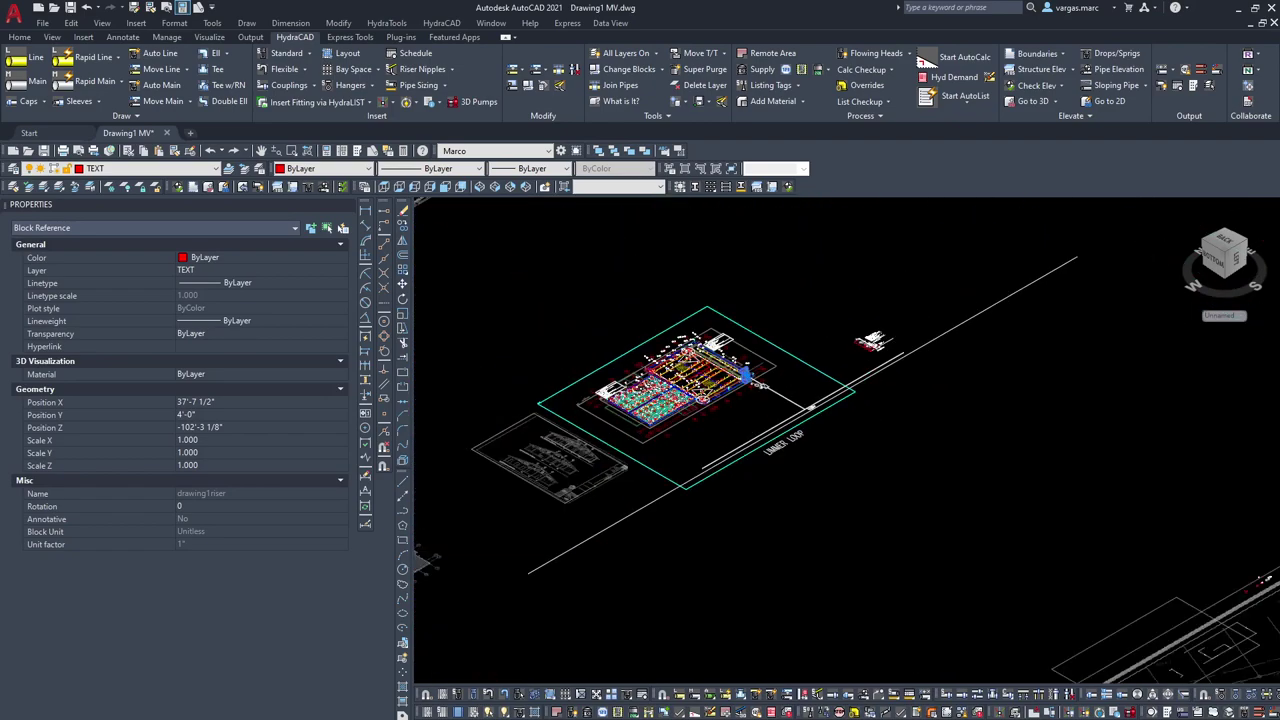
pyautogui.scroll(-2, 965, 270)
pyautogui.moveTo(965, 270); pyautogui.dragTo(975, 263, button='middle')
pyautogui.moveTo(588, 476); pyautogui.dragTo(871, 314, button='middle')
pyautogui.scroll(-2, 735, 405)
pyautogui.scroll(5, 588, 478)
pyautogui.scroll(4, 680, 435)
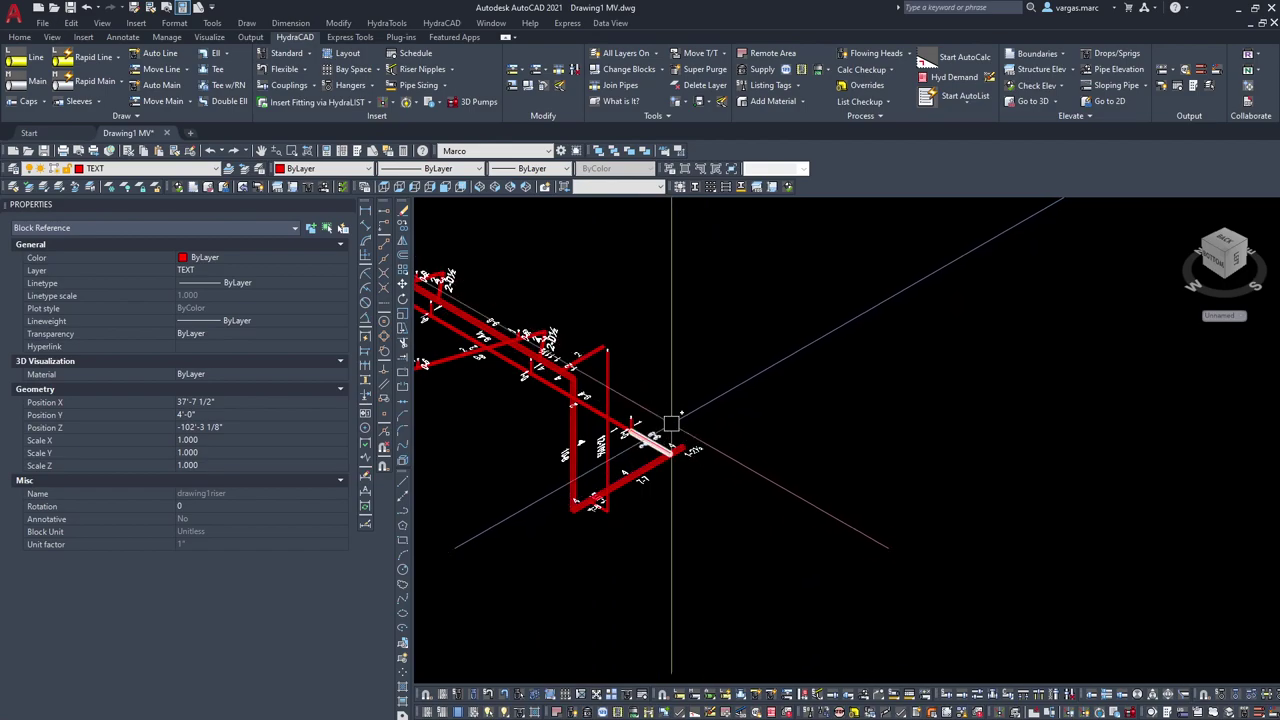
pyautogui.scroll(-5, 671, 423)
pyautogui.scroll(-4, 540, 530)
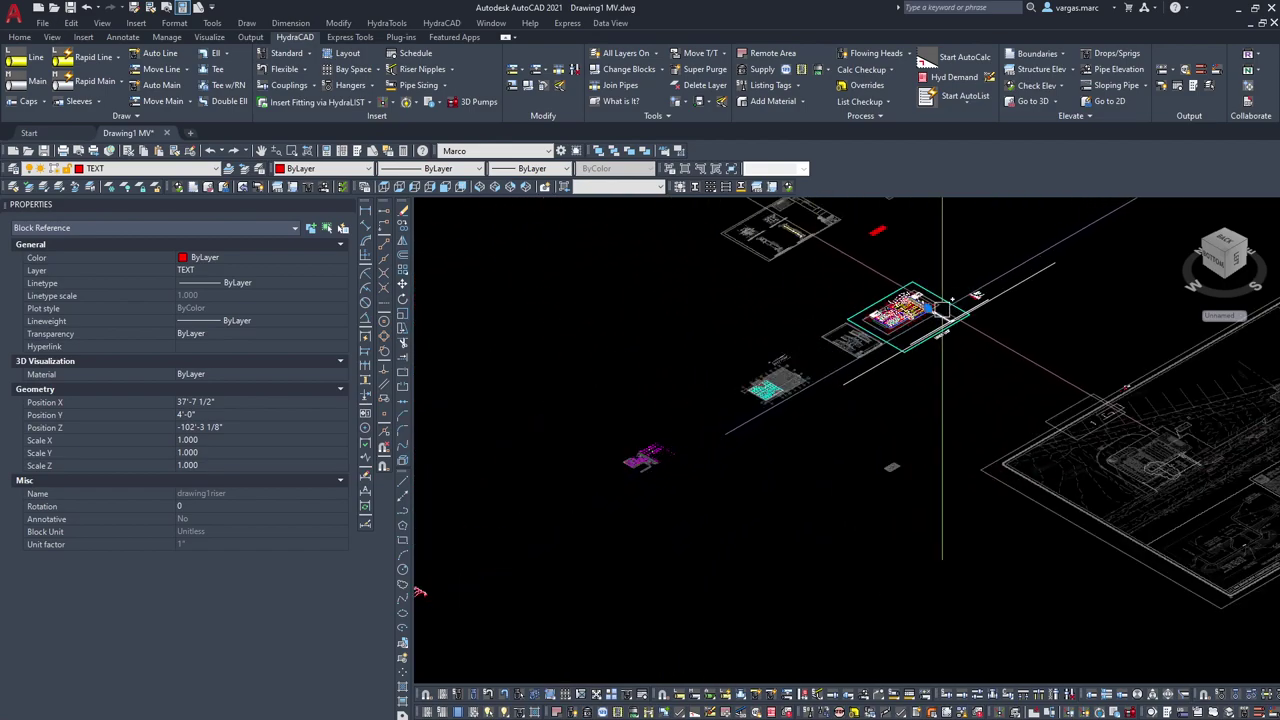
pyautogui.scroll(5, 942, 310)
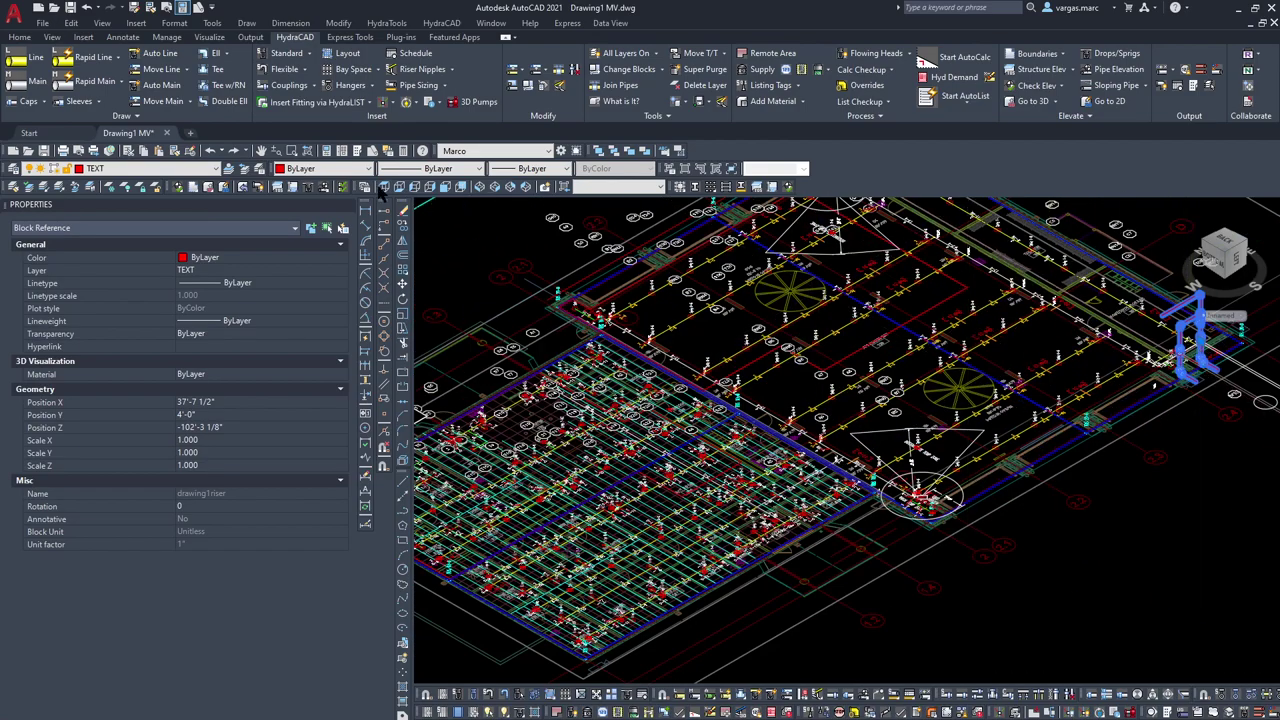
# Step: Move the riser block from the floor plan onto the connection end of the 3D sprinkler piping model
pyautogui.press('Escape')
pyautogui.scroll(-5, 800, 280)
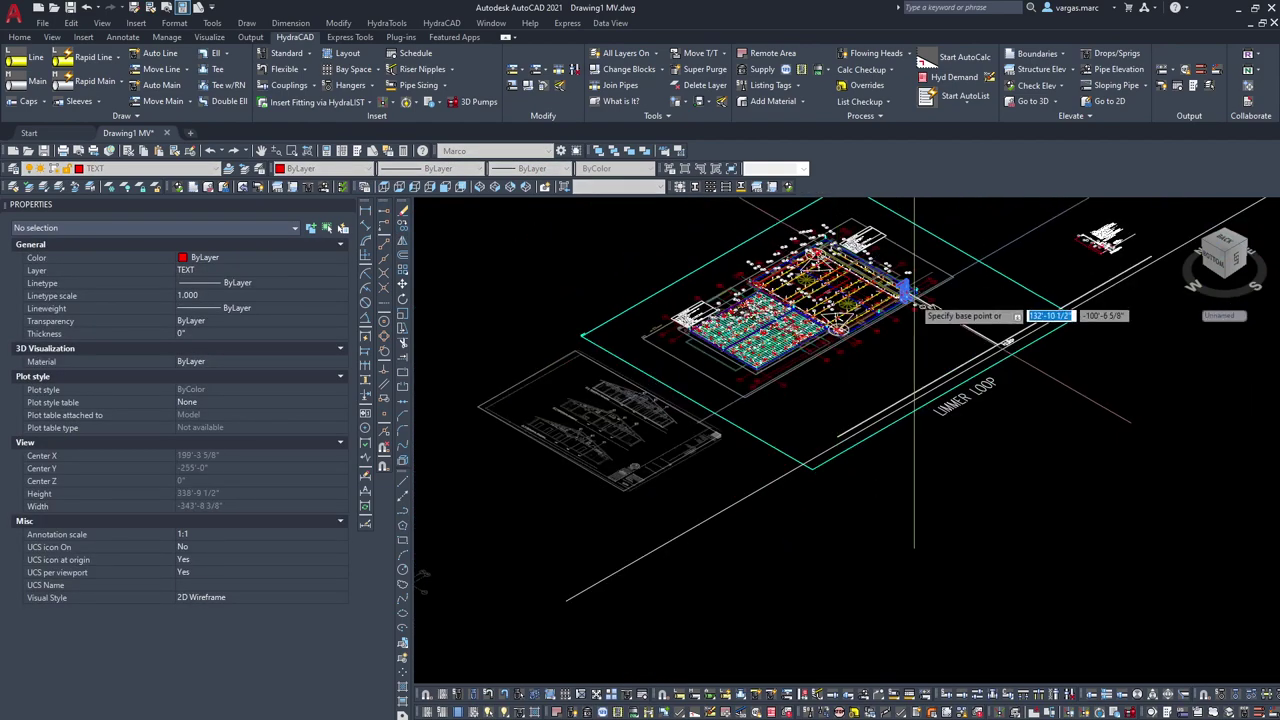
pyautogui.scroll(-2, 622, 543)
pyautogui.moveTo(622, 543); pyautogui.dragTo(838, 312, button='middle')
pyautogui.scroll(-4, 826, 312)
pyautogui.scroll(2, 586, 437)
pyautogui.moveTo(586, 437); pyautogui.dragTo(842, 270, button='middle')
pyautogui.scroll(5, 590, 420)
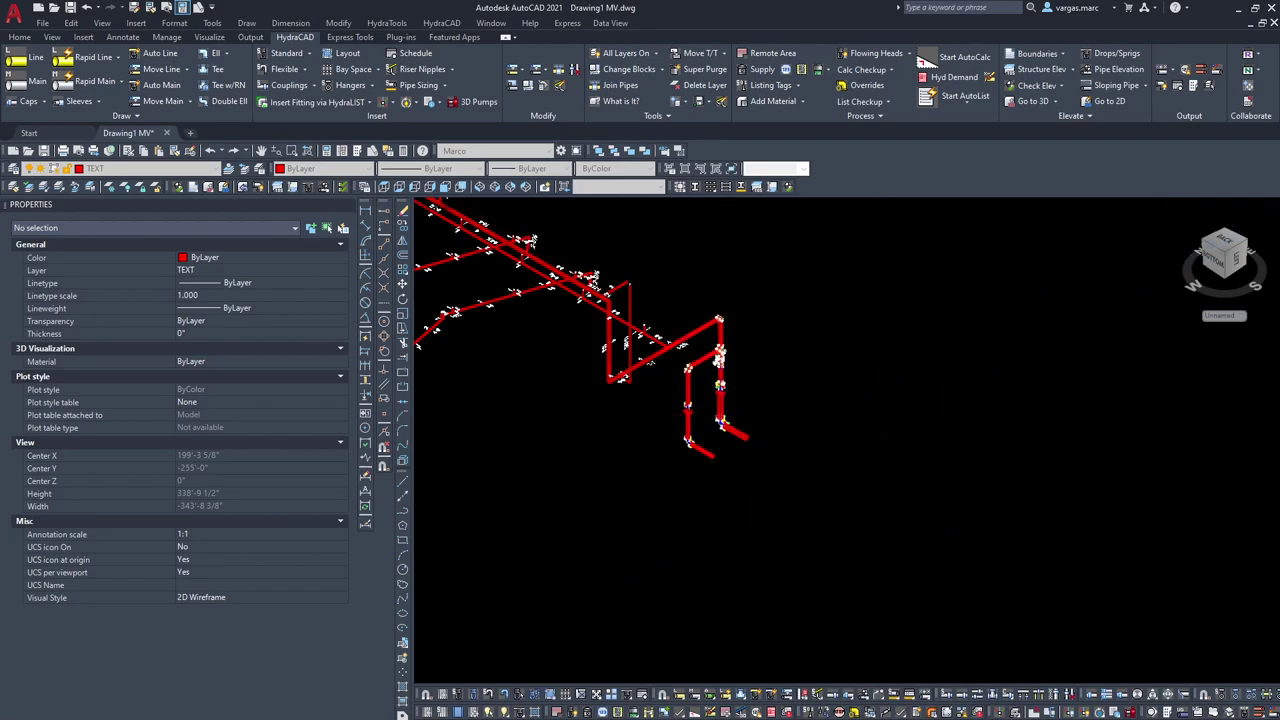
pyautogui.scroll(6, 663, 386)
pyautogui.scroll(-8, 687, 263)
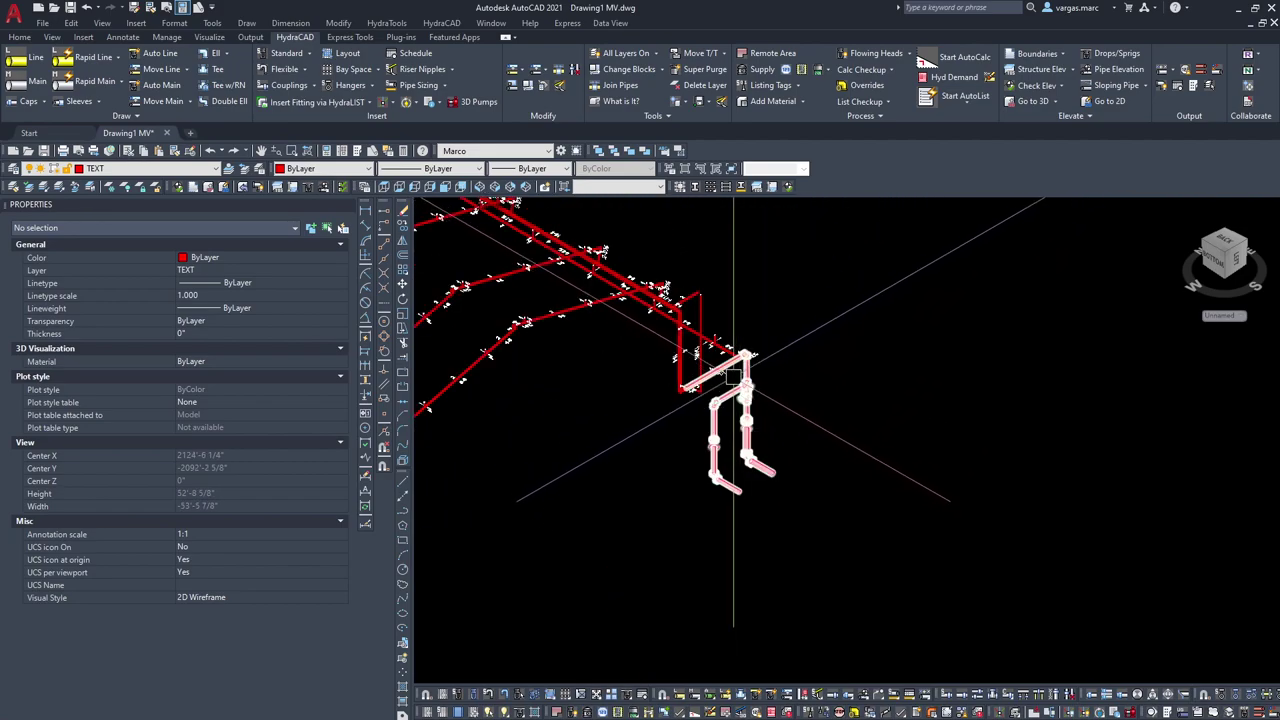
pyautogui.scroll(-3, 757, 362)
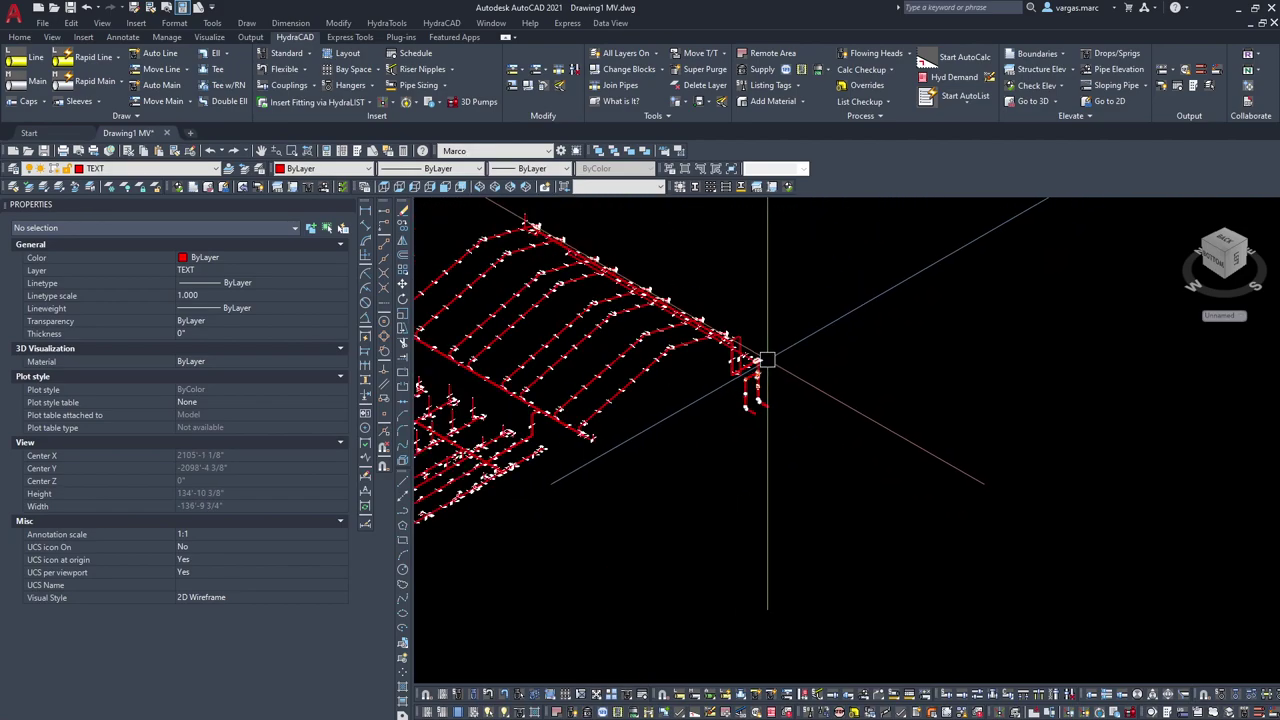
# Step: Copy the Floor_Plan_-_Reflected_Ceiling_Plan external reference onto the 3D sprinkler piping model, using a displacement of 2000
pyautogui.scroll(-1, 588, 505)
pyautogui.scroll(-4, 606, 517)
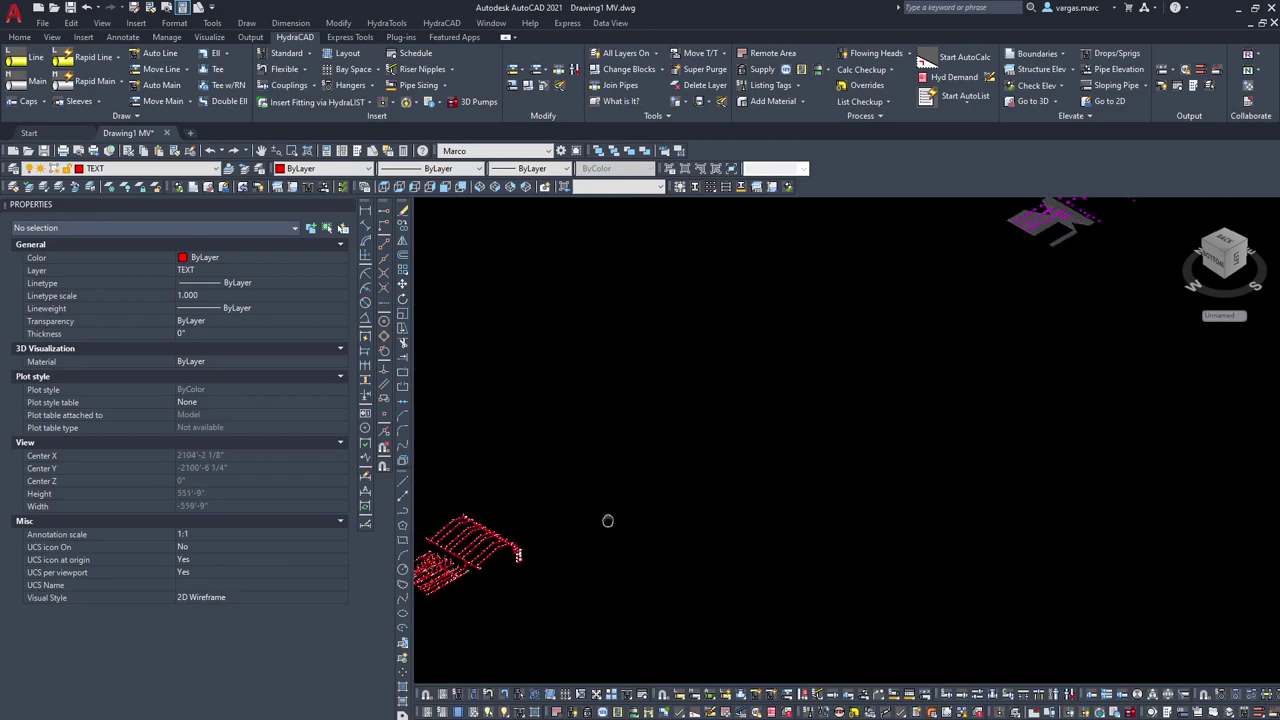
pyautogui.scroll(-1, 729, 458)
pyautogui.scroll(1, 1014, 288)
pyautogui.scroll(1, 970, 318)
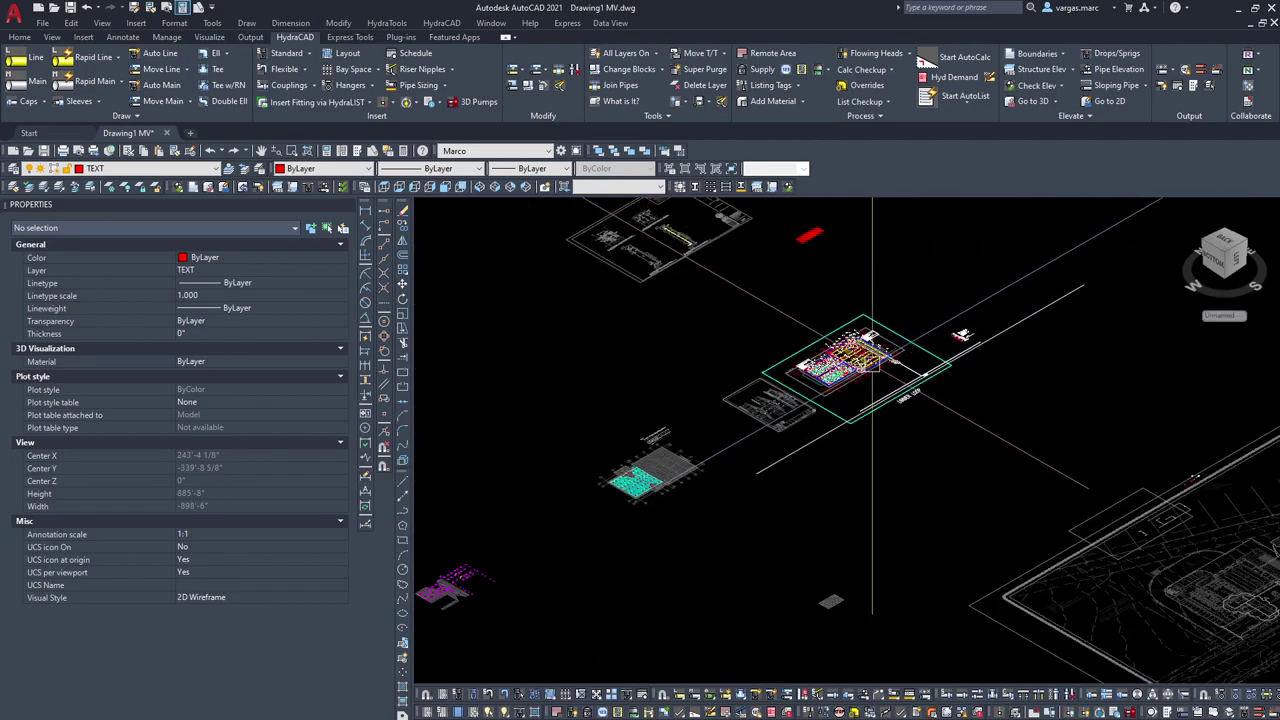
pyautogui.click(843, 385)
pyautogui.scroll(5, 843, 390)
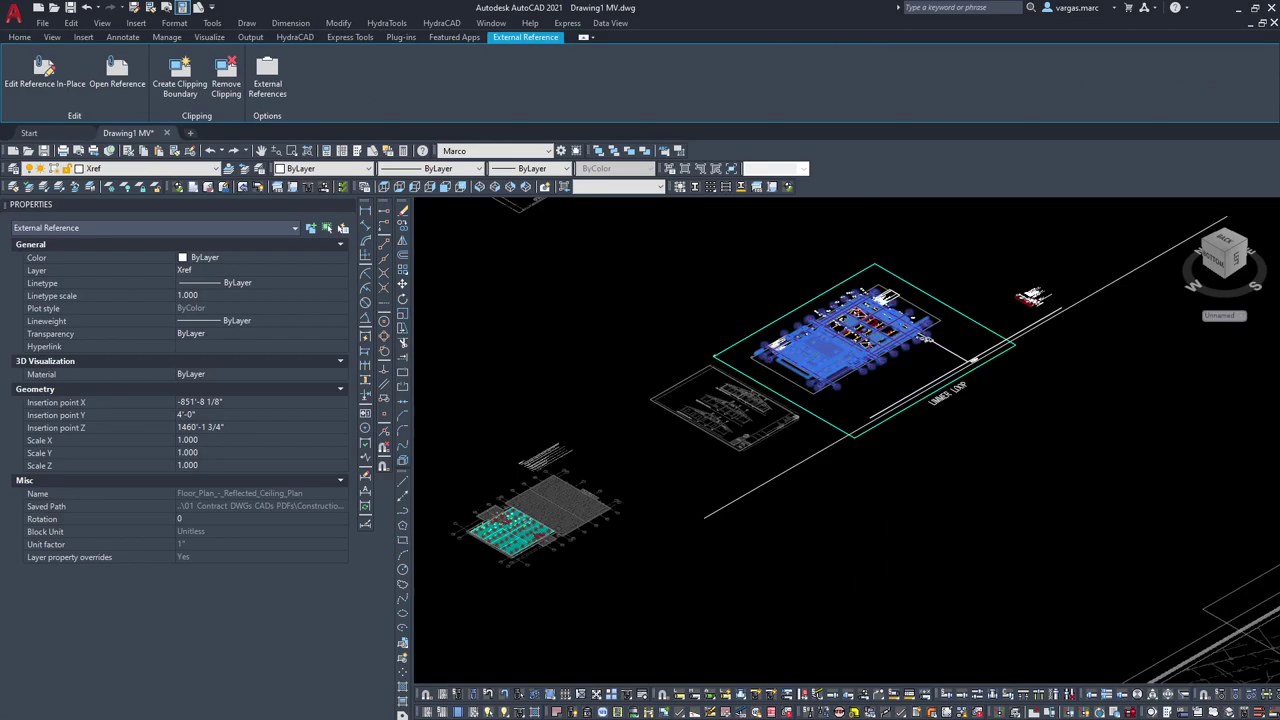
pyautogui.press('Escape')
pyautogui.click(839, 387)
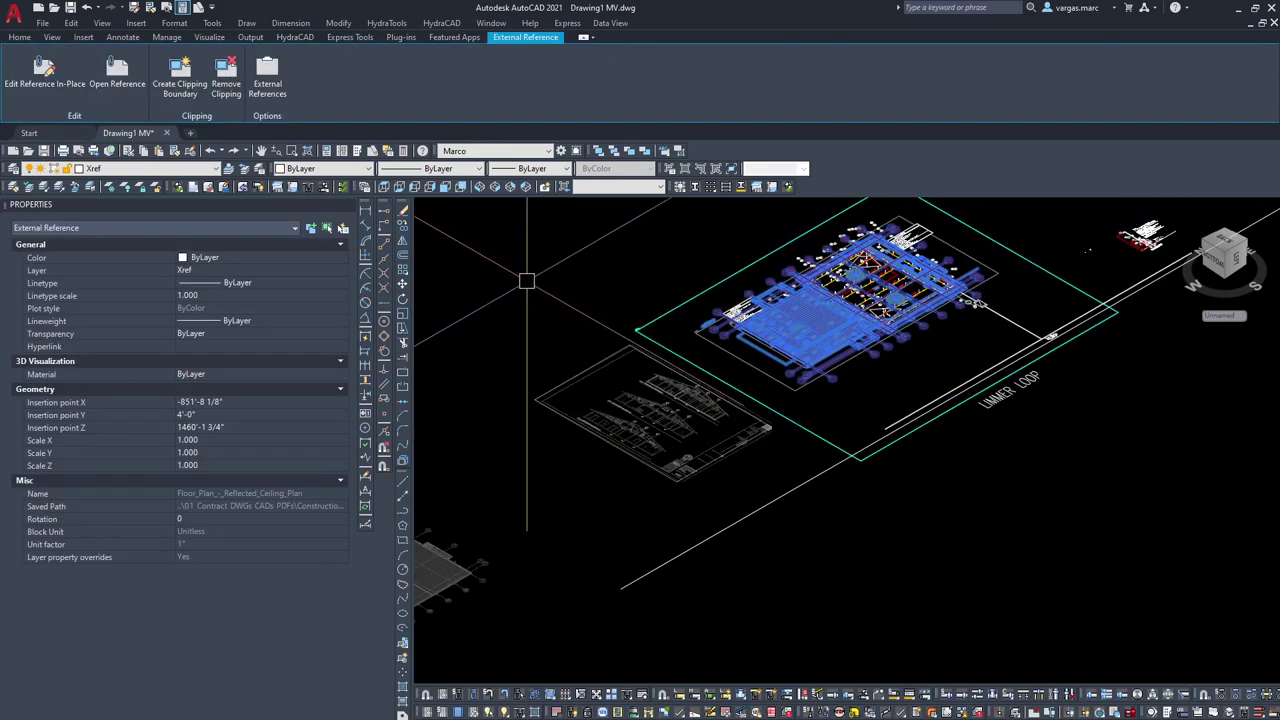
pyautogui.press('Escape')
pyautogui.scroll(-4, 852, 533)
pyautogui.moveTo(811, 580)
pyautogui.mouseDown(button='middle')
pyautogui.moveTo(854, 471)
pyautogui.moveTo(978, 349)
pyautogui.mouseUp(button='middle')
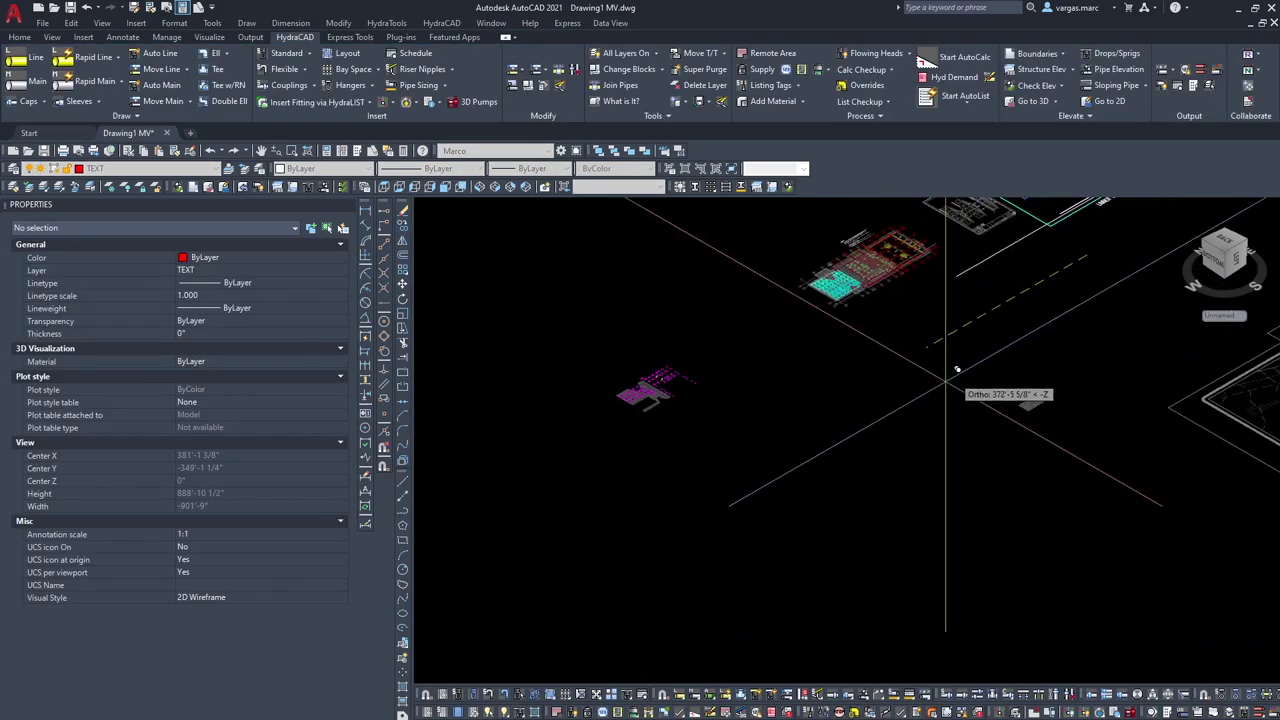
pyautogui.scroll(-5, 733, 496)
pyautogui.moveTo(604, 540); pyautogui.dragTo(614, 514, button='middle')
pyautogui.scroll(6, 634, 500)
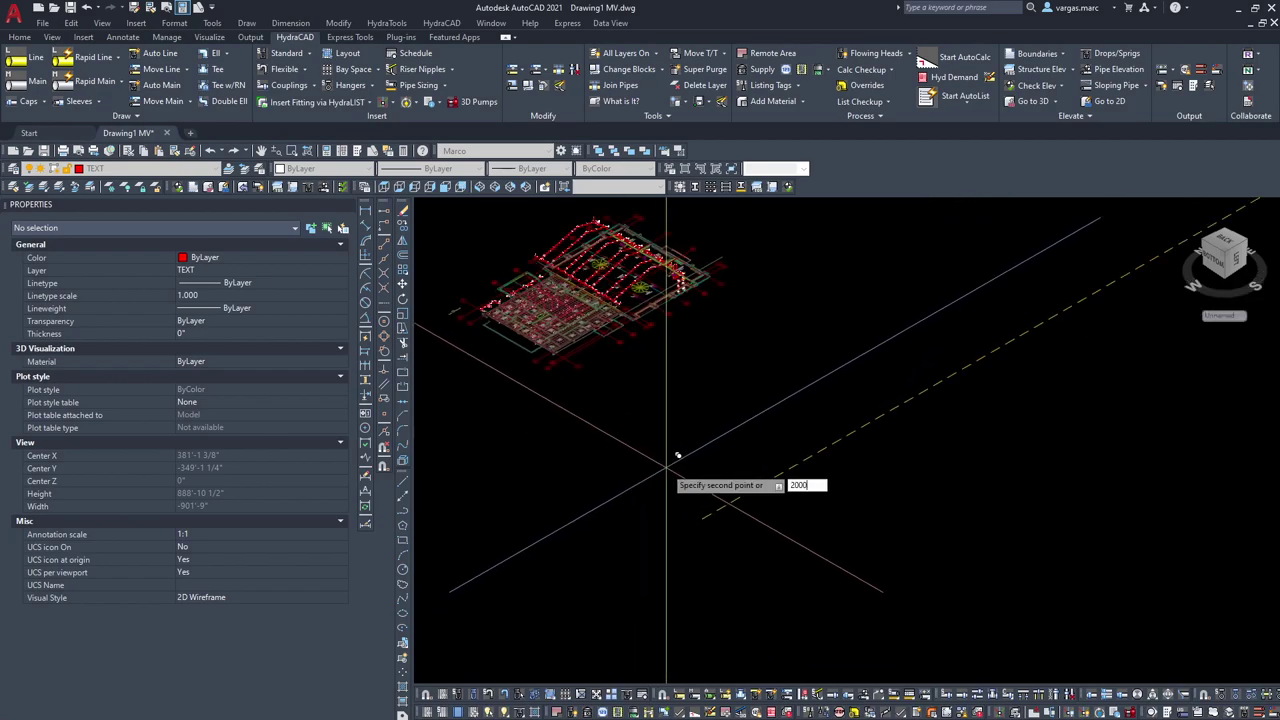
pyautogui.click(671, 461)
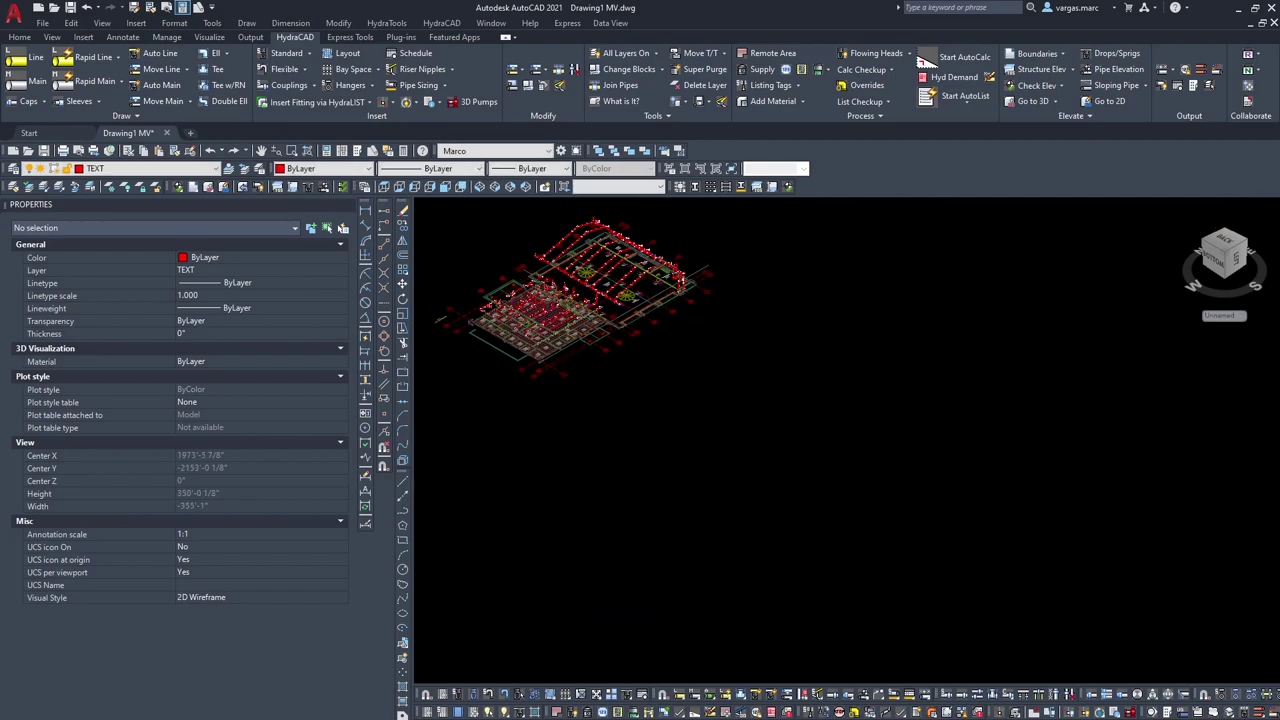
# Step: Check the alignment of the copied floor plan with the 3D piping and riser, and look at layout FP0.0 before returning to model space
pyautogui.scroll(5, 575, 298)
pyautogui.moveTo(575, 298); pyautogui.dragTo(700, 385, button='middle')
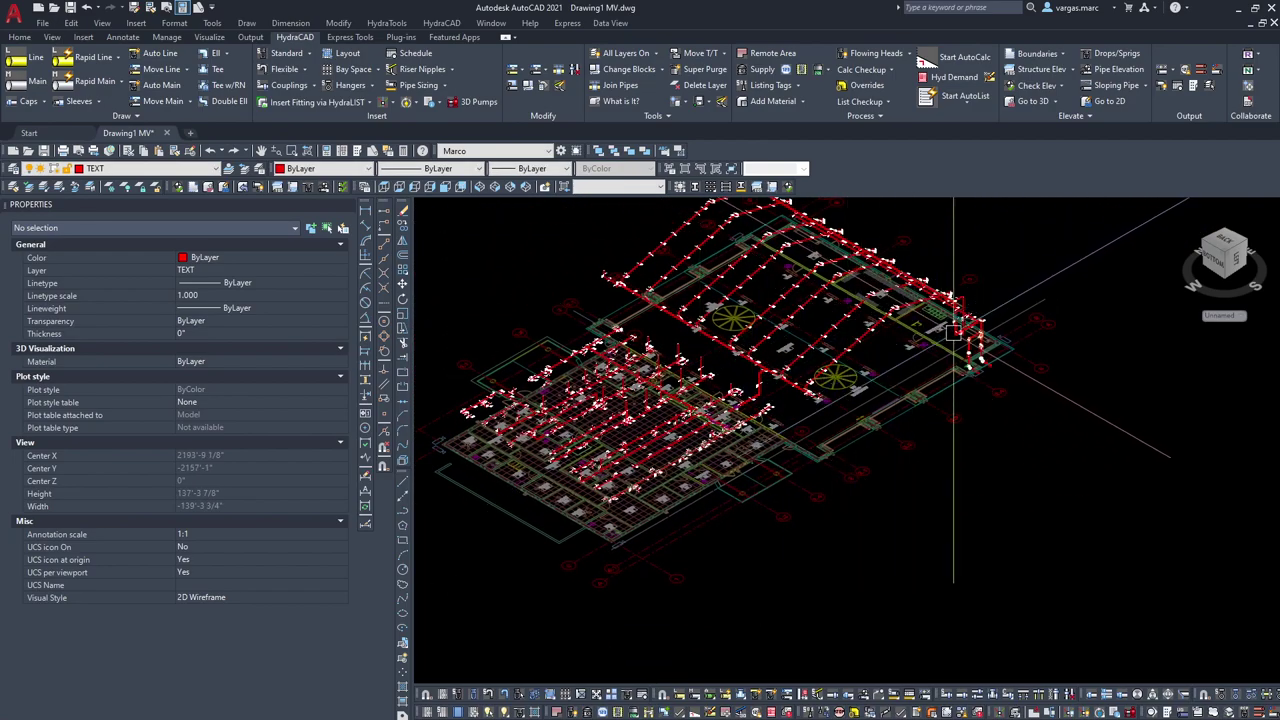
pyautogui.scroll(4, 944, 328)
pyautogui.scroll(-4, 852, 318)
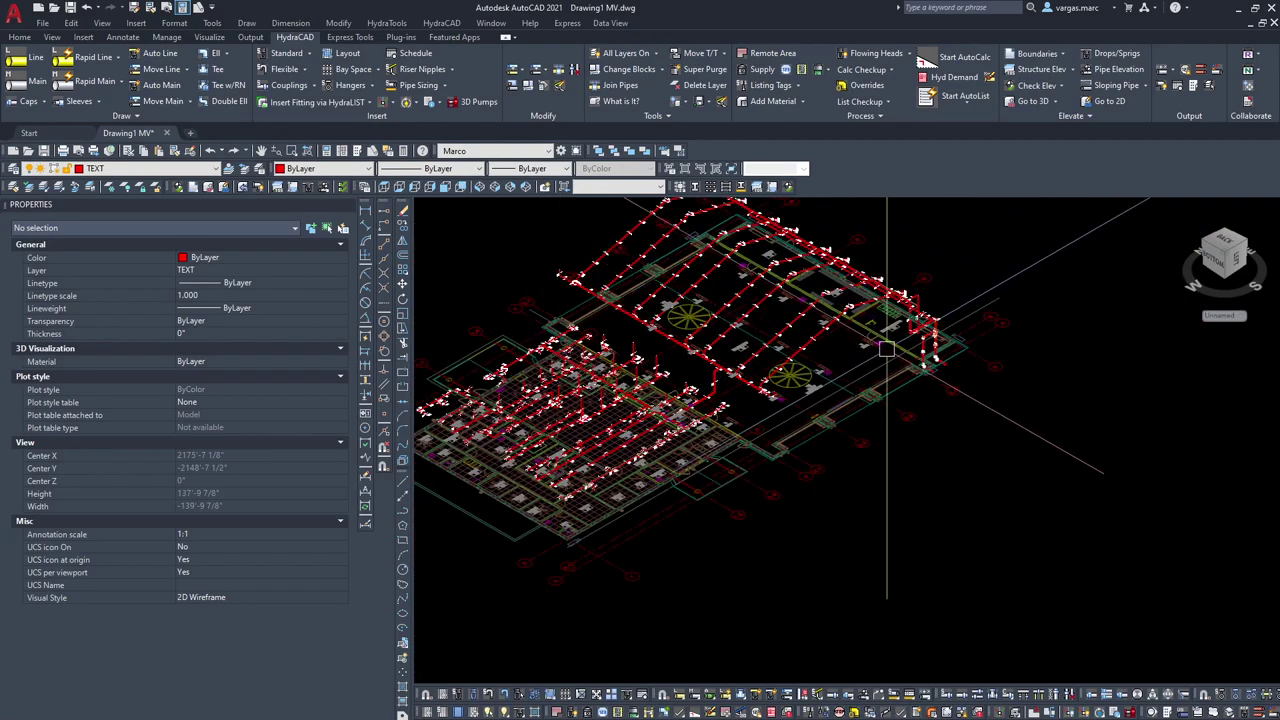
pyautogui.click(882, 403)
pyautogui.press('Escape')
pyautogui.click(882, 404)
pyautogui.press('Escape')
pyautogui.click(882, 403)
pyautogui.press('Escape')
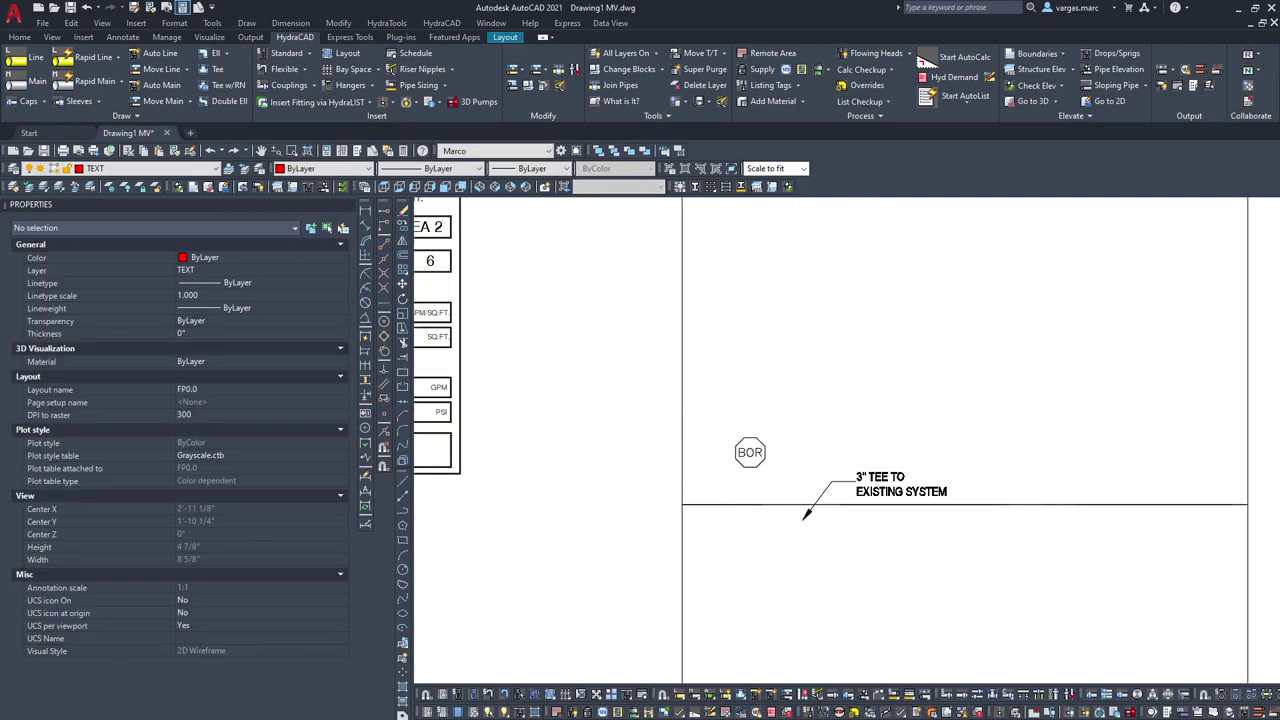
pyautogui.moveTo(790, 421); pyautogui.dragTo(725, 496, button='middle')
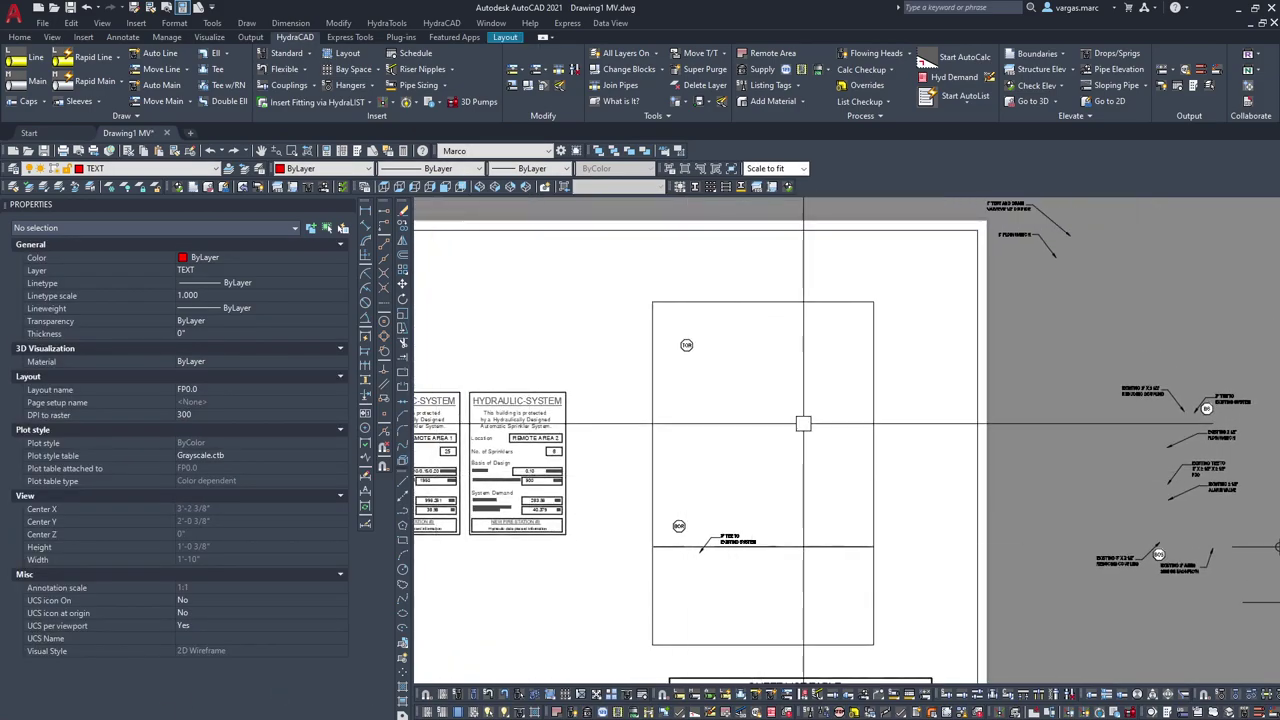
pyautogui.hotkey('ctrl', 'pageup')
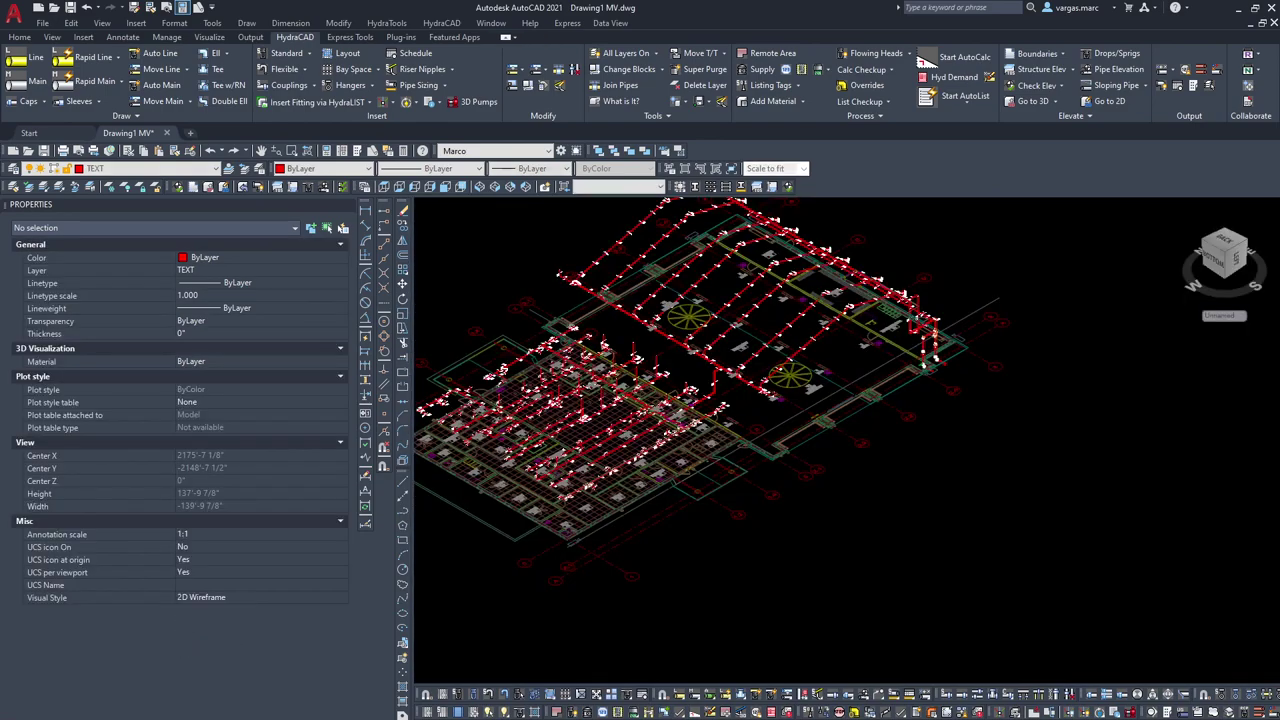
# Step: Copy the riser block from the 3D piping model back to its location on the sprinkler floor plan
pyautogui.click(930, 340)
pyautogui.press('Escape')
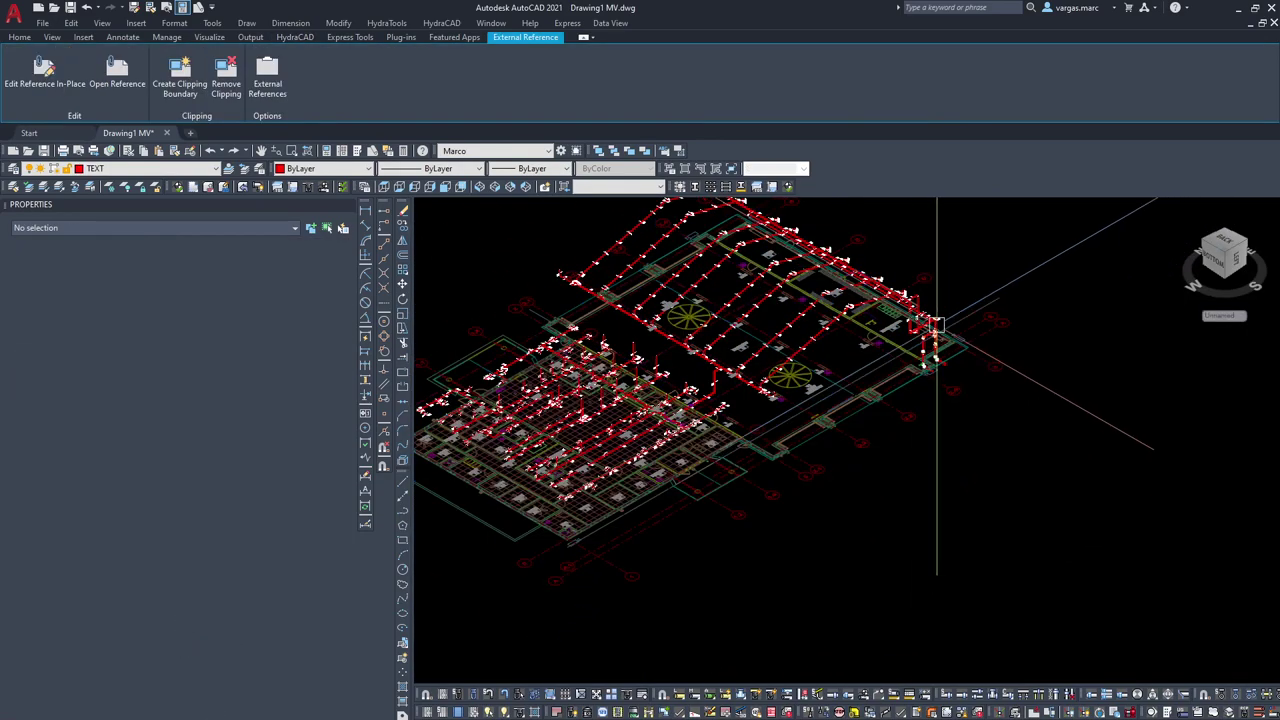
pyautogui.scroll(4, 934, 334)
pyautogui.click(918, 338)
pyautogui.press('Escape')
pyautogui.scroll(2, 940, 292)
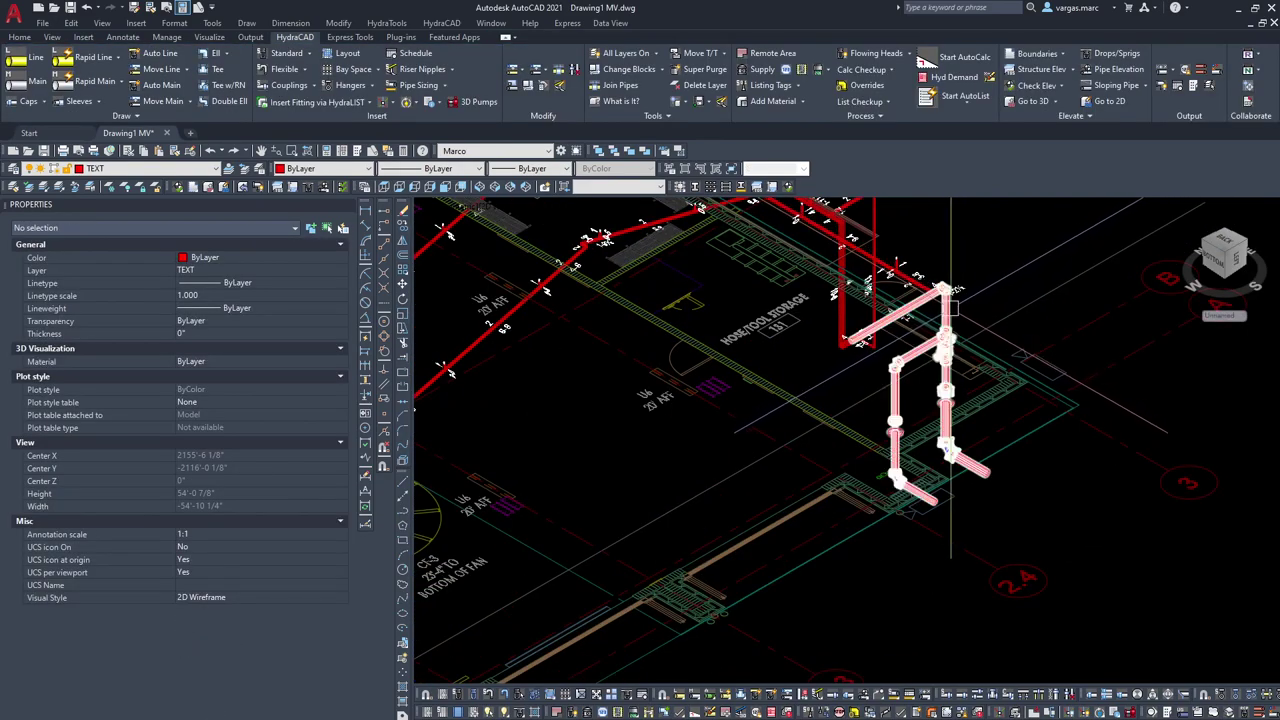
pyautogui.click(935, 300)
pyautogui.click(400, 229)
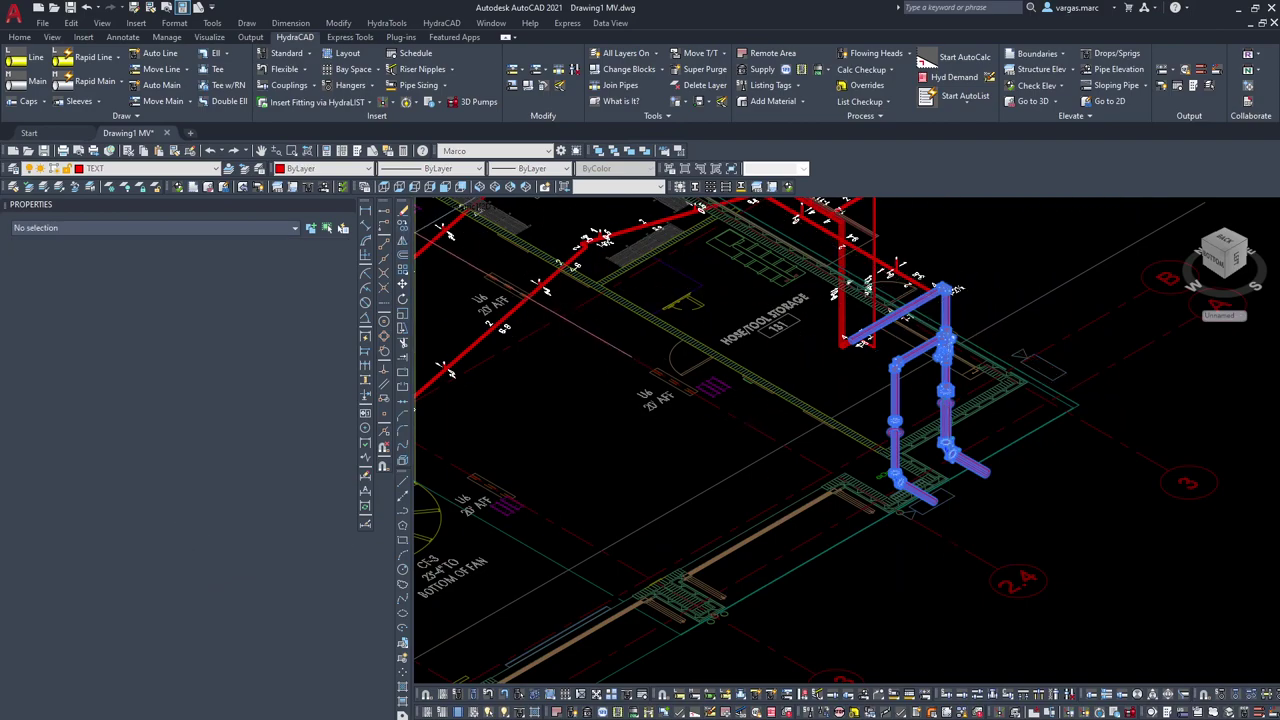
pyautogui.click(1125, 583)
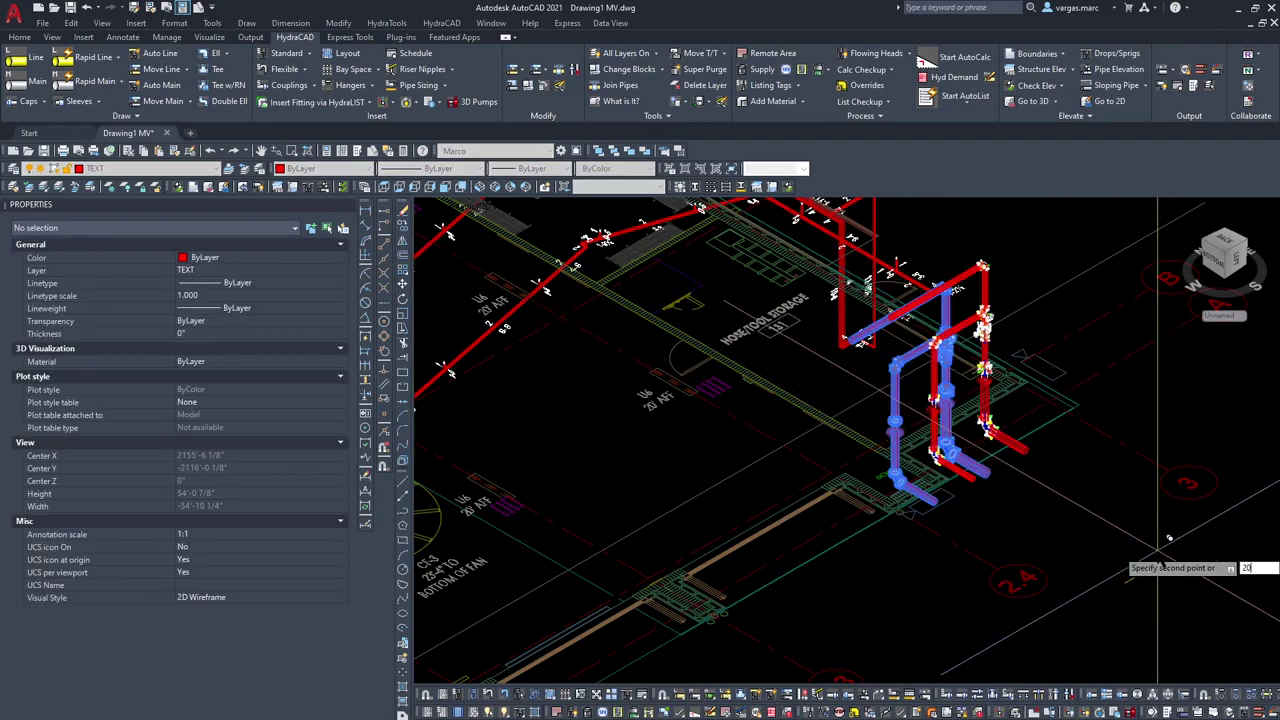
pyautogui.press('Return')
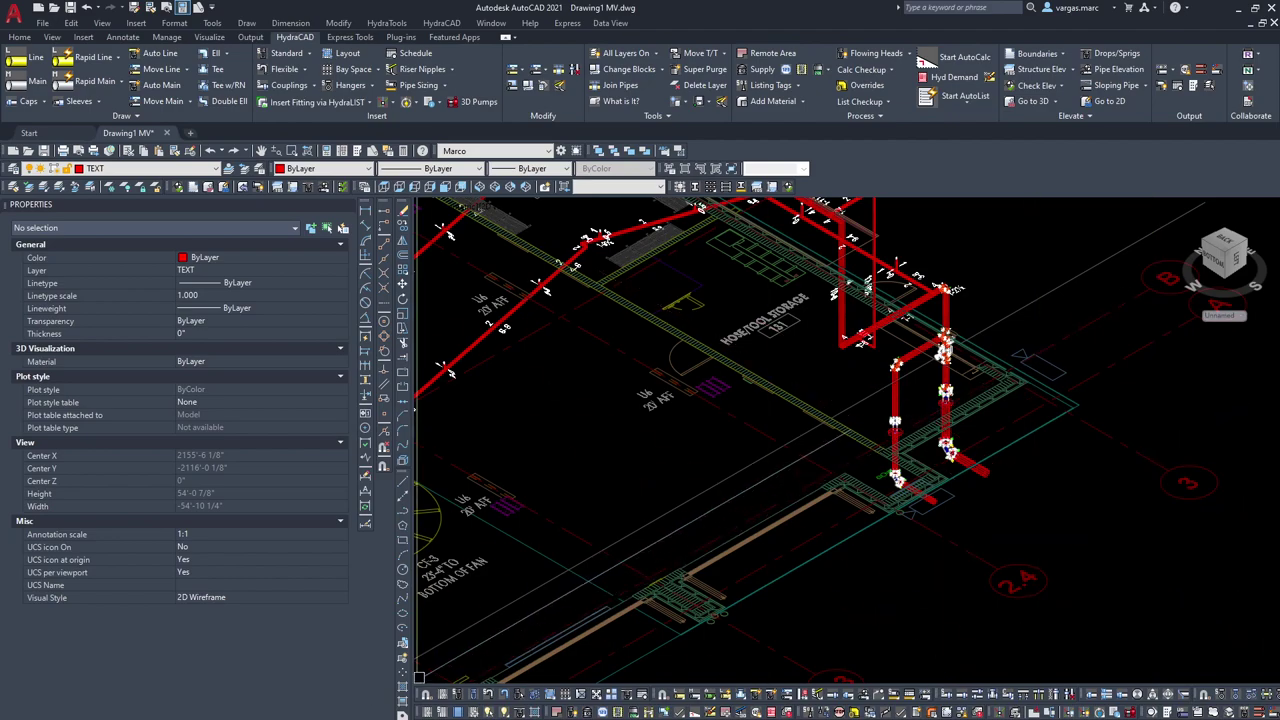
# Step: Check the riser block's position on the original sprinkler floor plan in model space
pyautogui.click(90, 718)
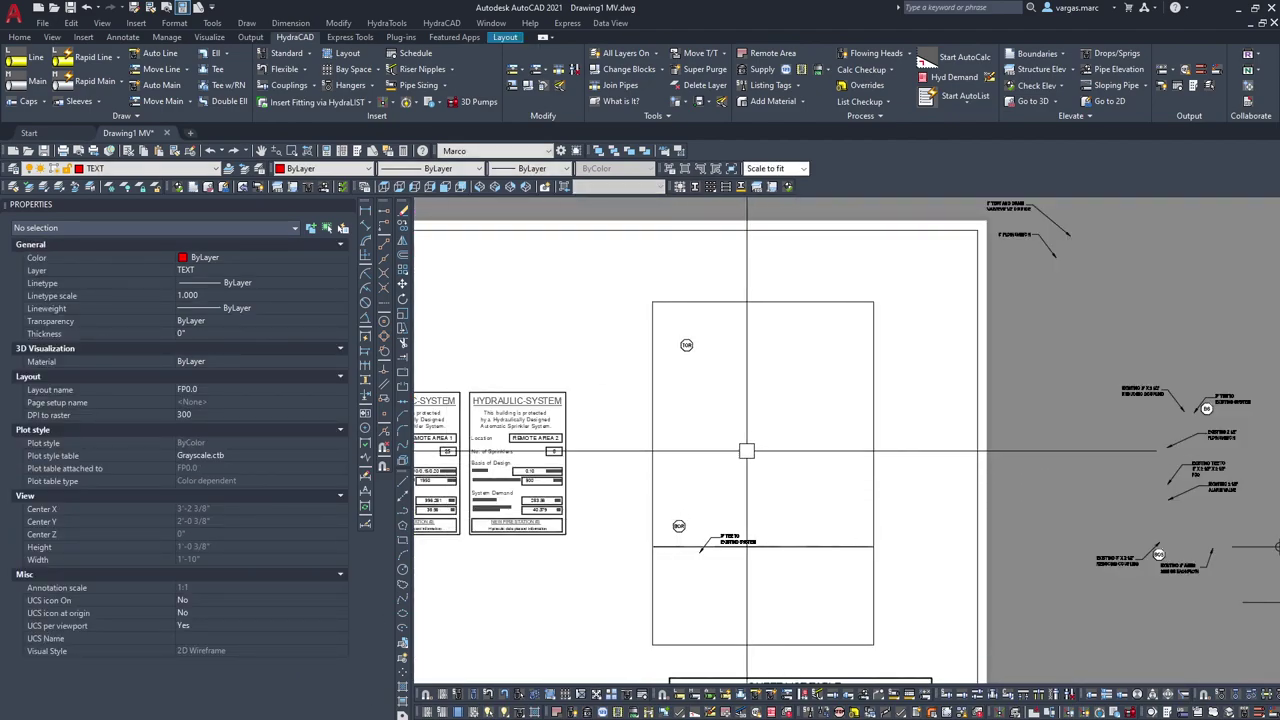
pyautogui.hotkey('ctrl', 'pageup')
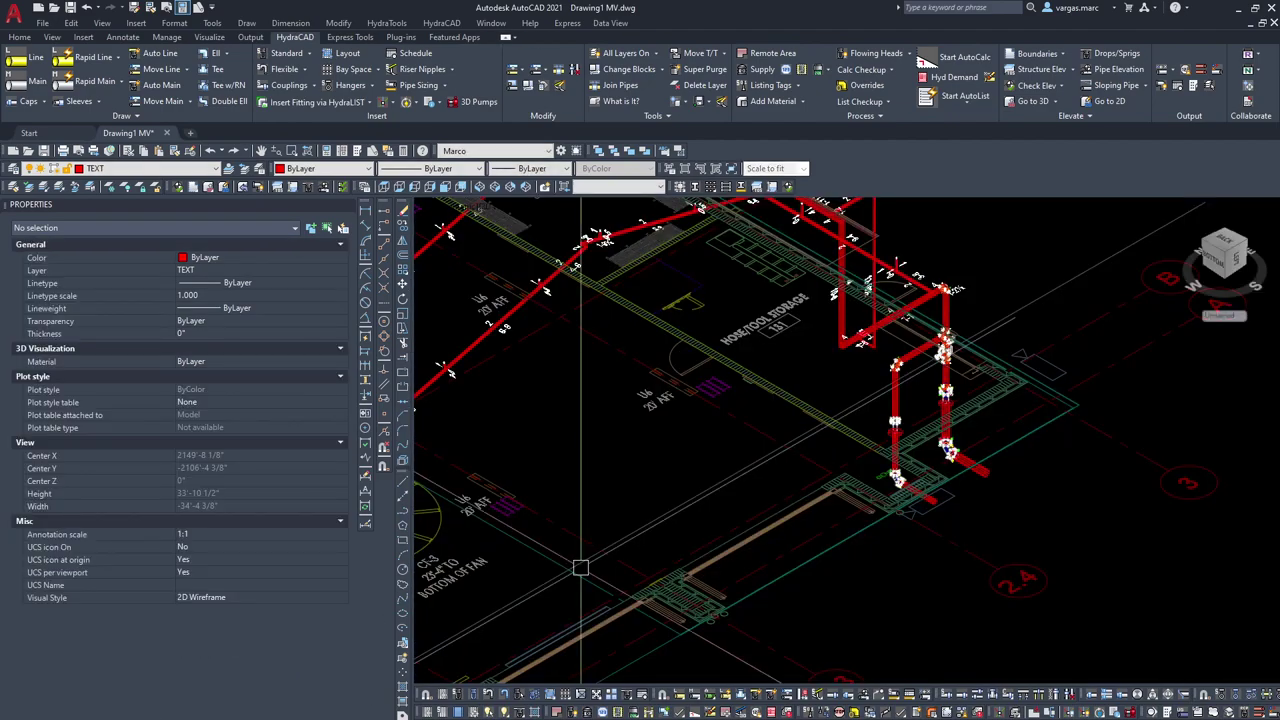
pyautogui.scroll(-5, 860, 410)
pyautogui.scroll(-3, 880, 340)
pyautogui.moveTo(1034, 250); pyautogui.dragTo(920, 348, button='middle')
pyautogui.scroll(4, 925, 342)
pyautogui.scroll(6, 978, 378)
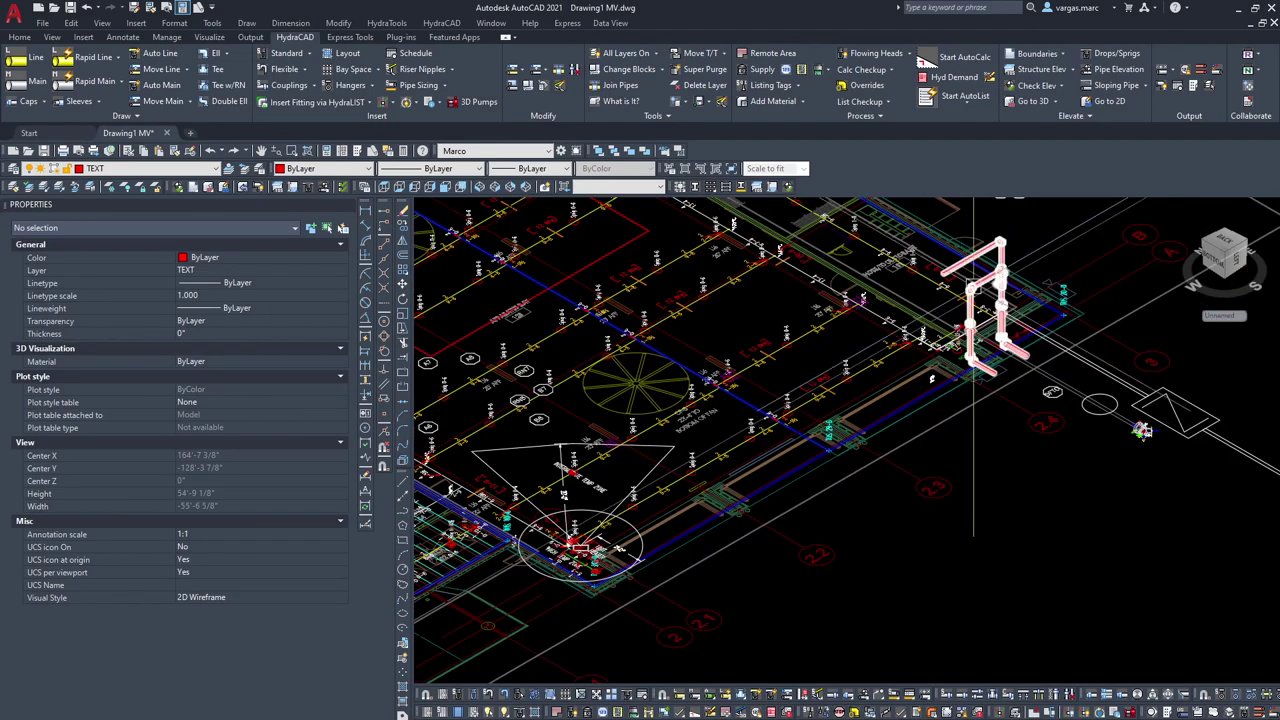
pyautogui.click(992, 275)
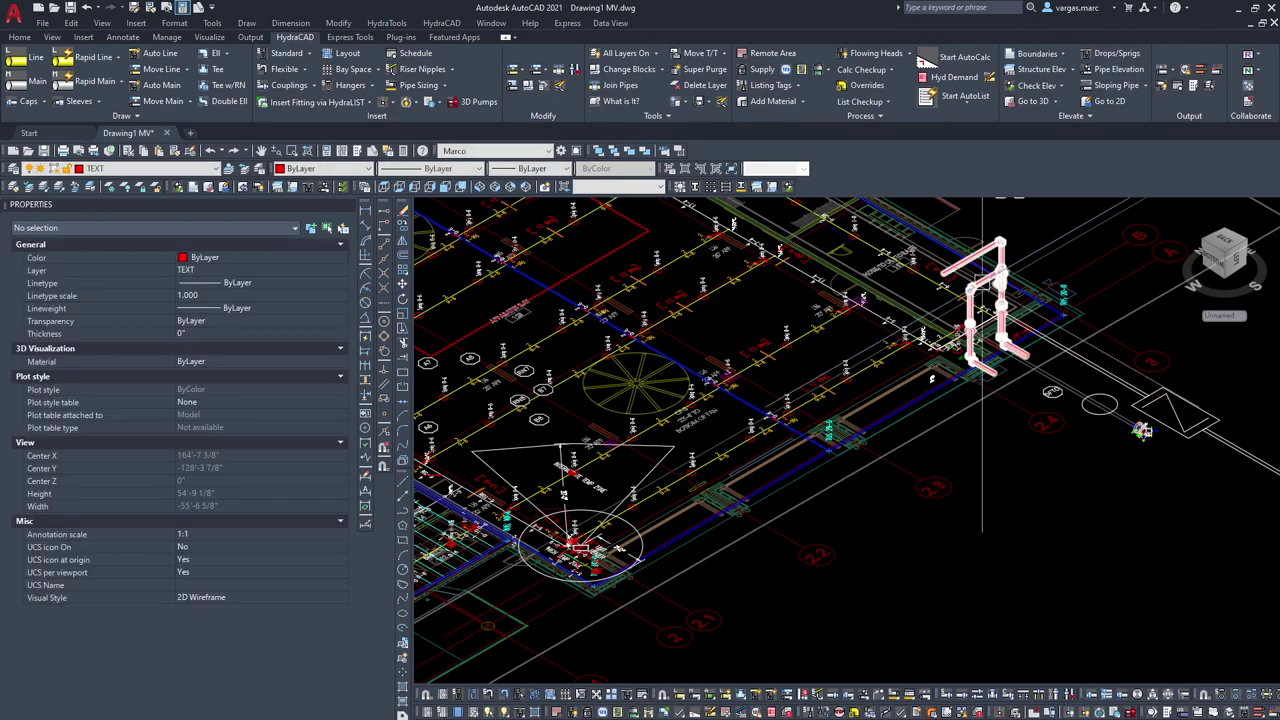
pyautogui.press('Escape')
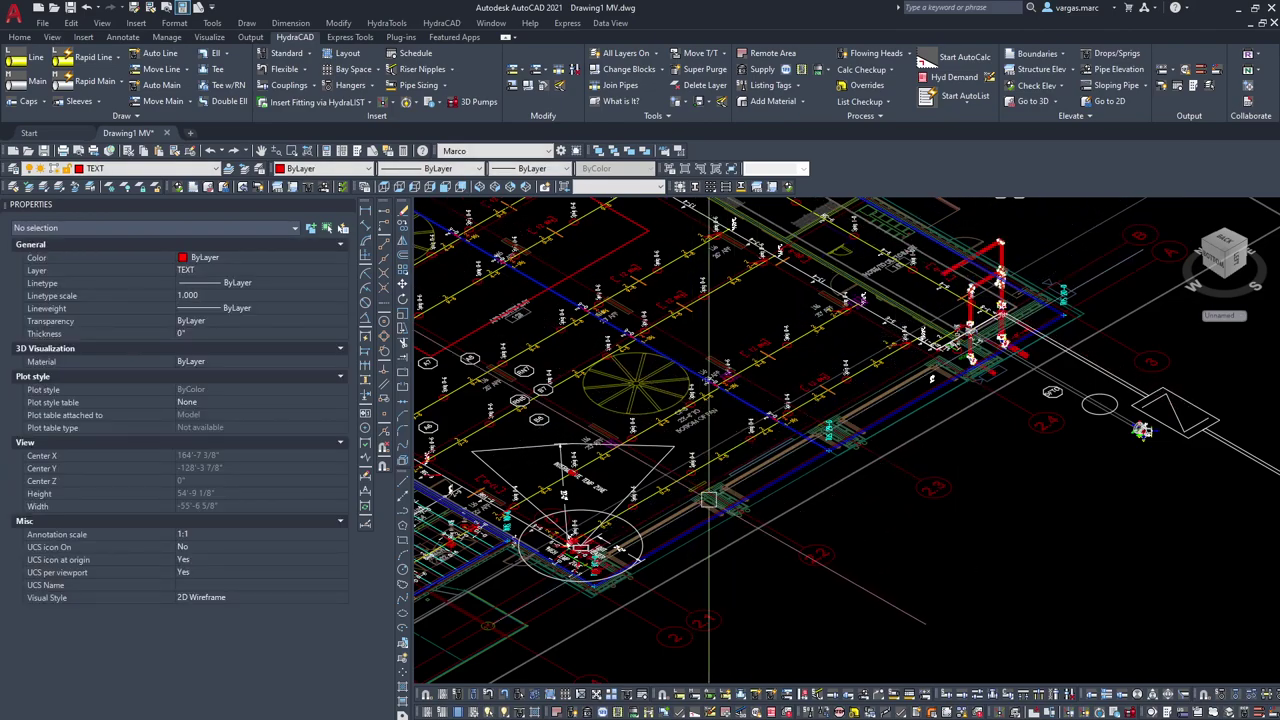
pyautogui.click(1004, 256)
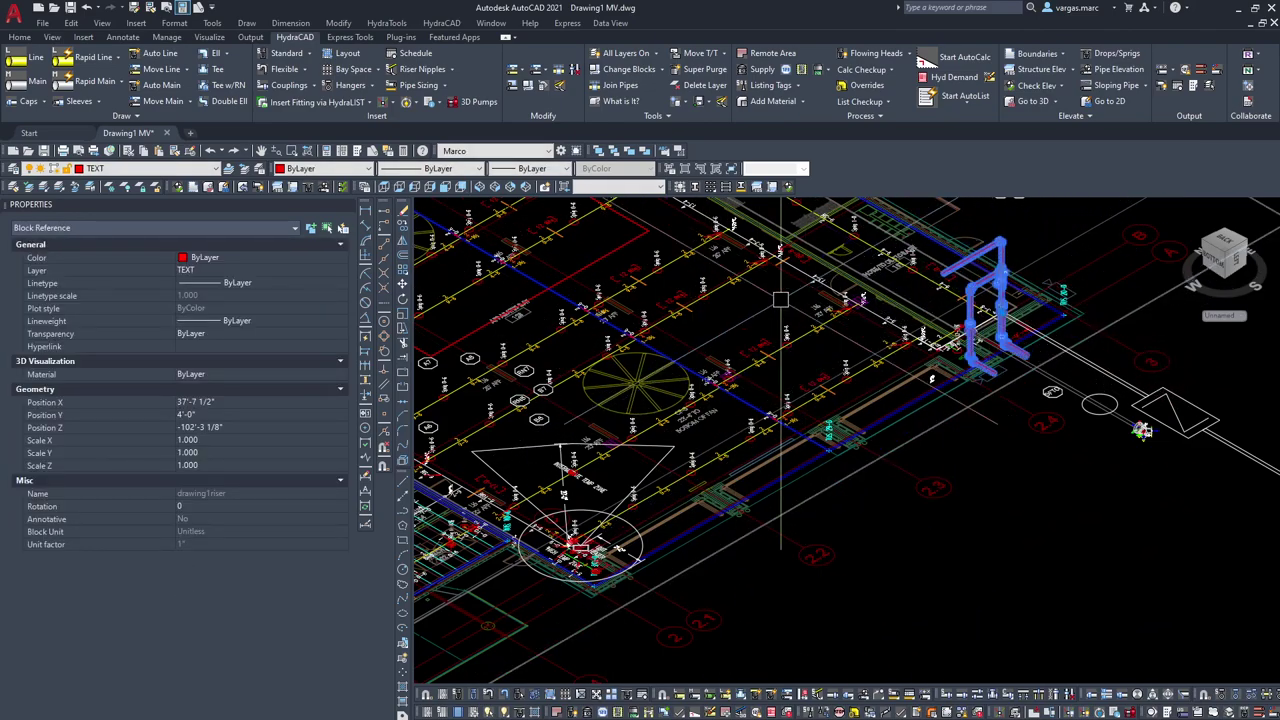
pyautogui.click(166, 170)
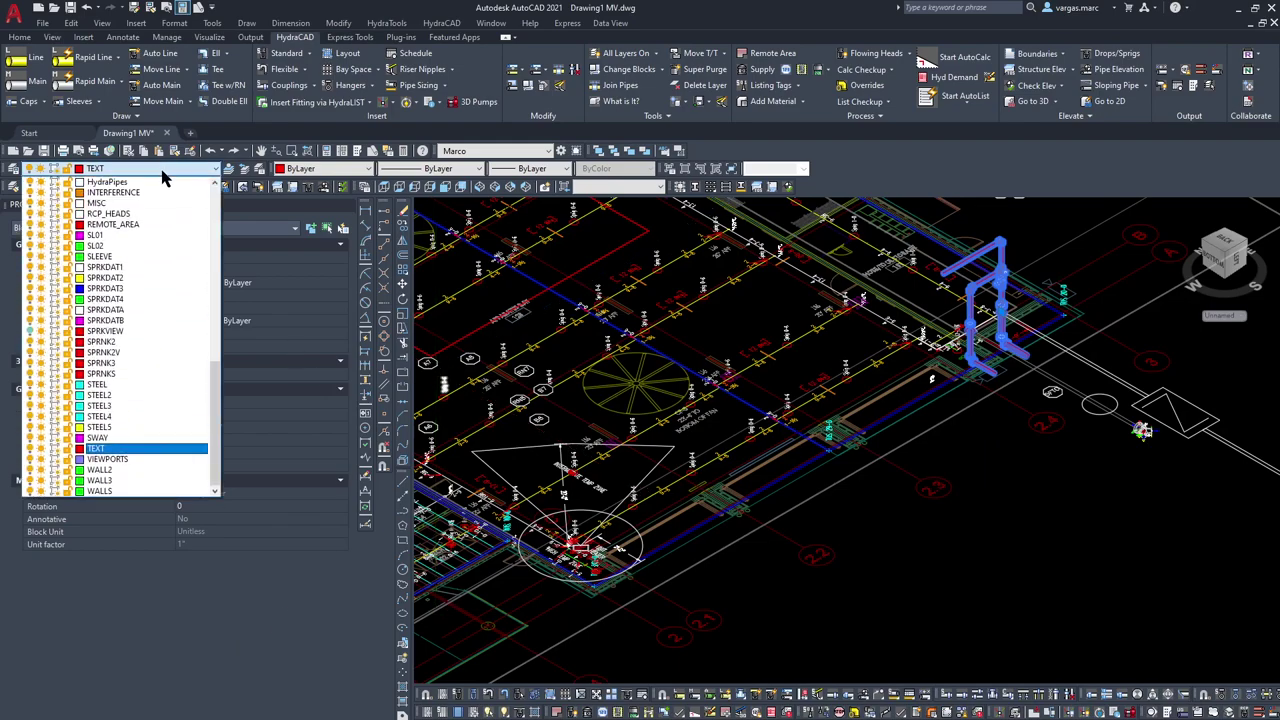
pyautogui.click(186, 450)
pyautogui.scroll(-6, 1105, 258)
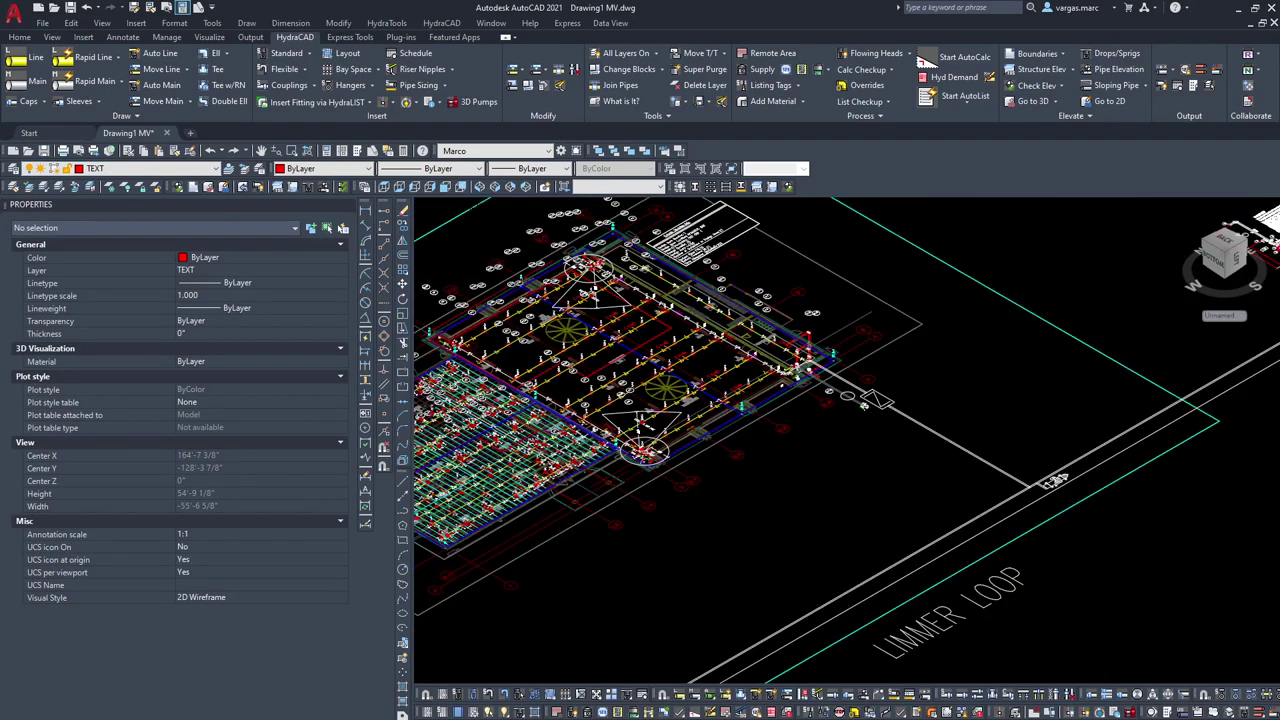
pyautogui.scroll(3, 1105, 258)
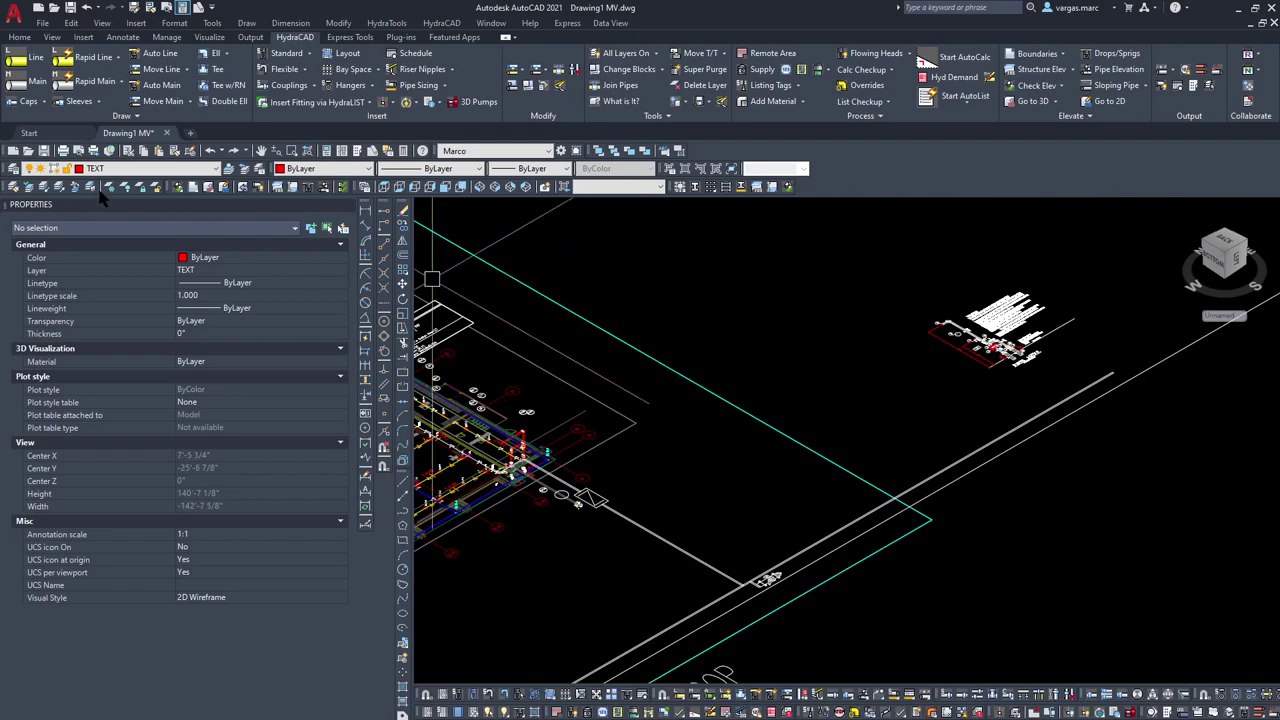
# Step: Create a new layer named TEXT 20 and set its colour to white
pyautogui.click(13, 169)
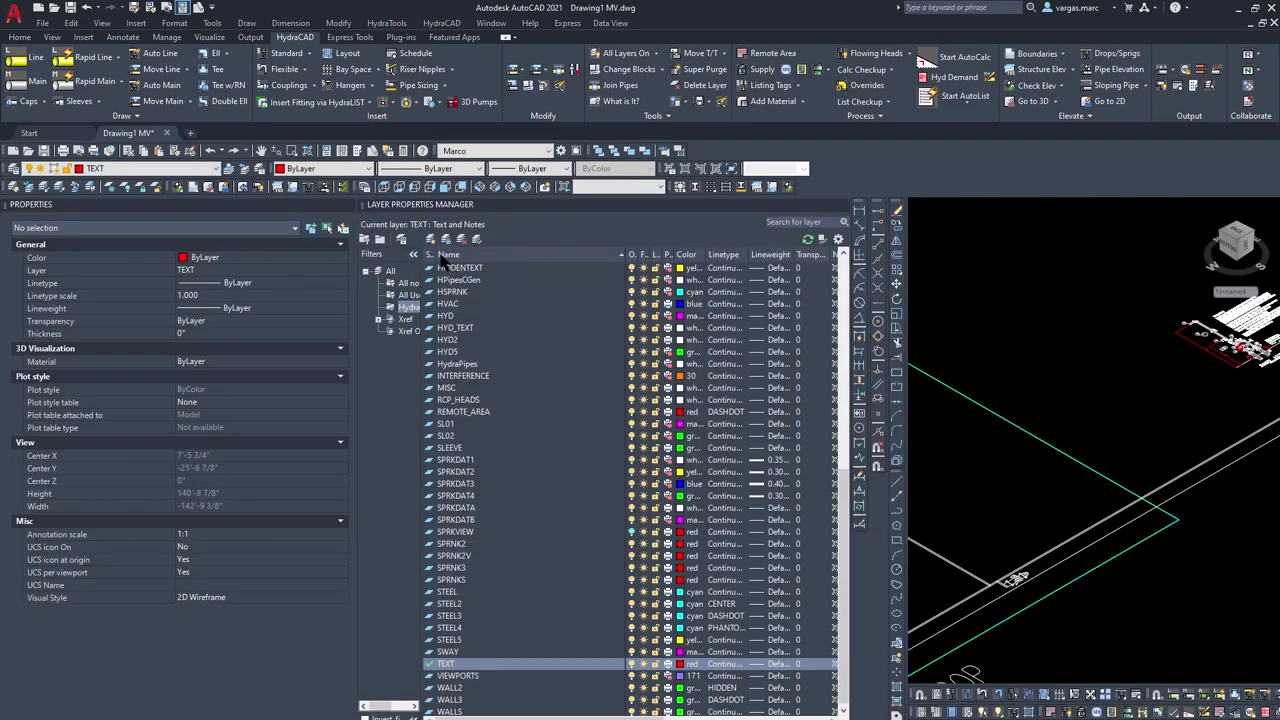
pyautogui.click(432, 245)
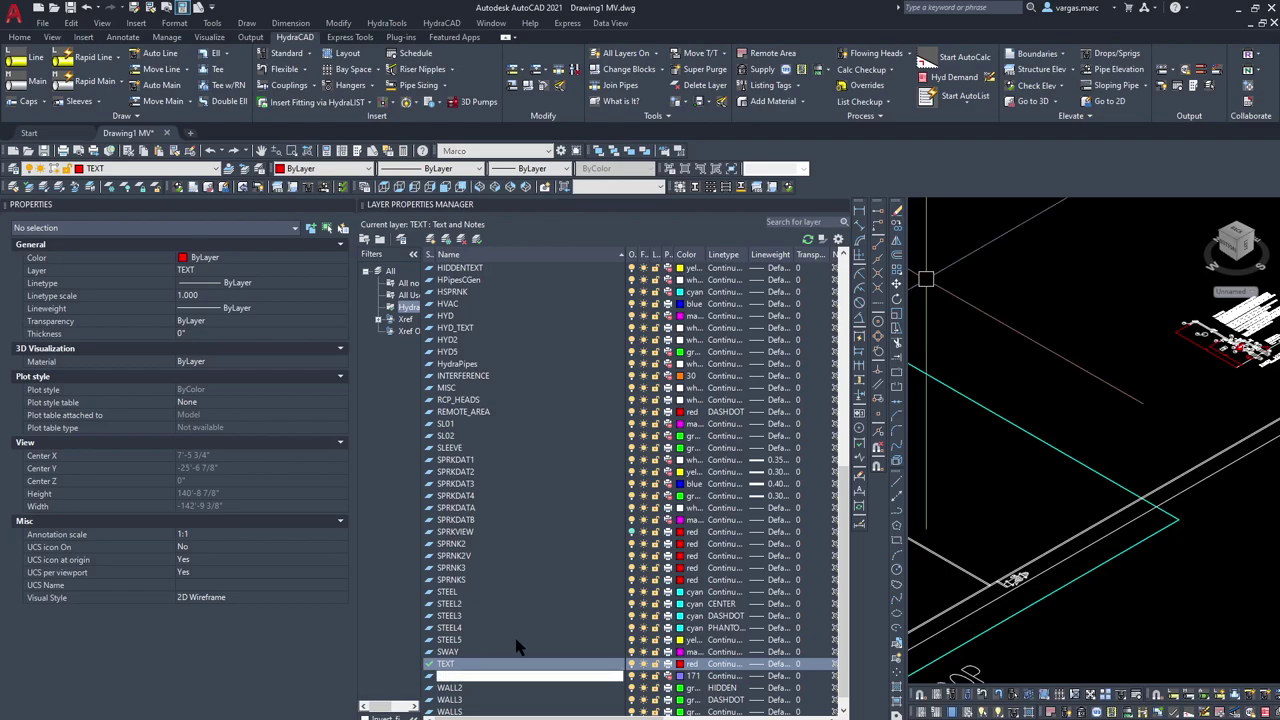
pyautogui.write('TEXT 20')
pyautogui.press('Return')
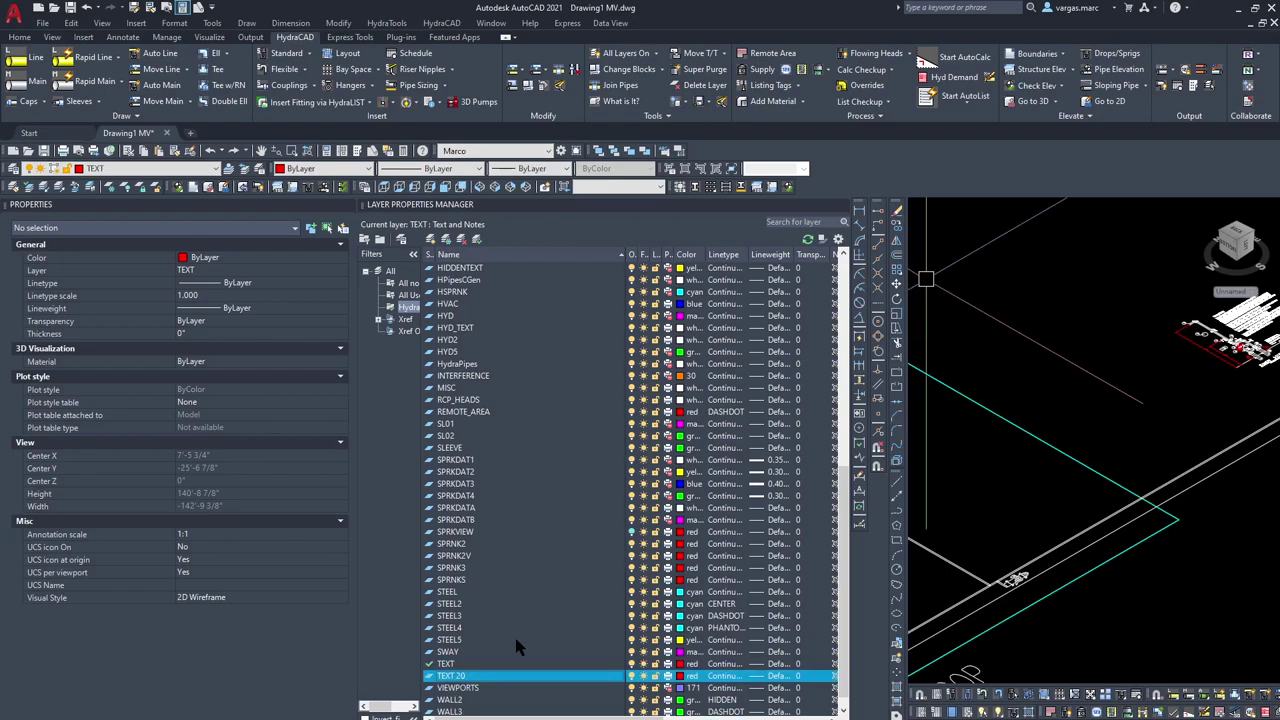
pyautogui.click(681, 677)
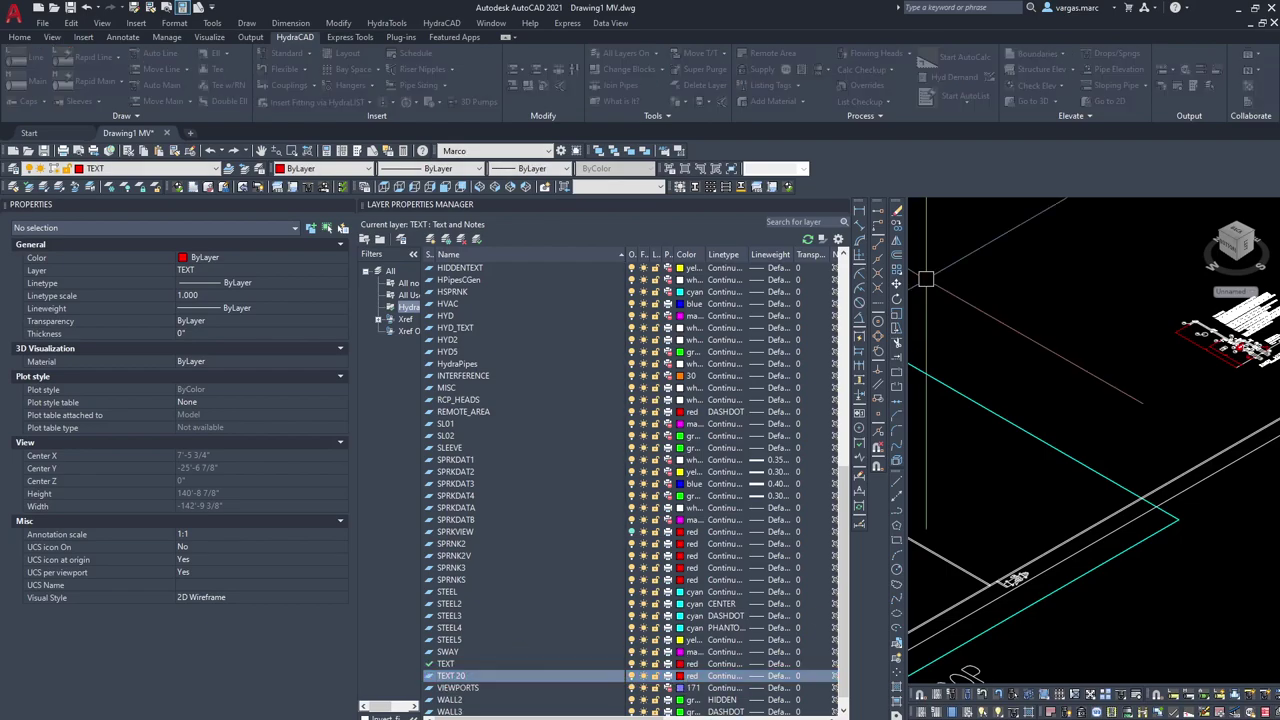
pyautogui.click(813, 533)
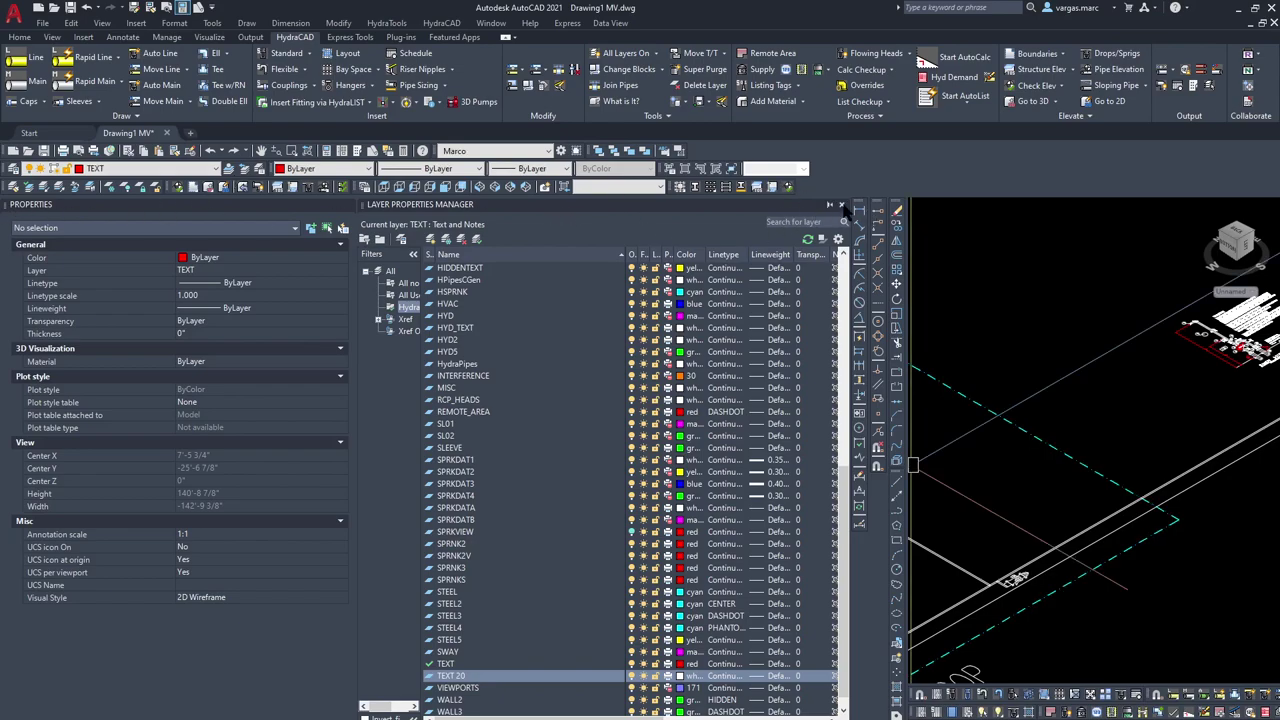
pyautogui.click(842, 205)
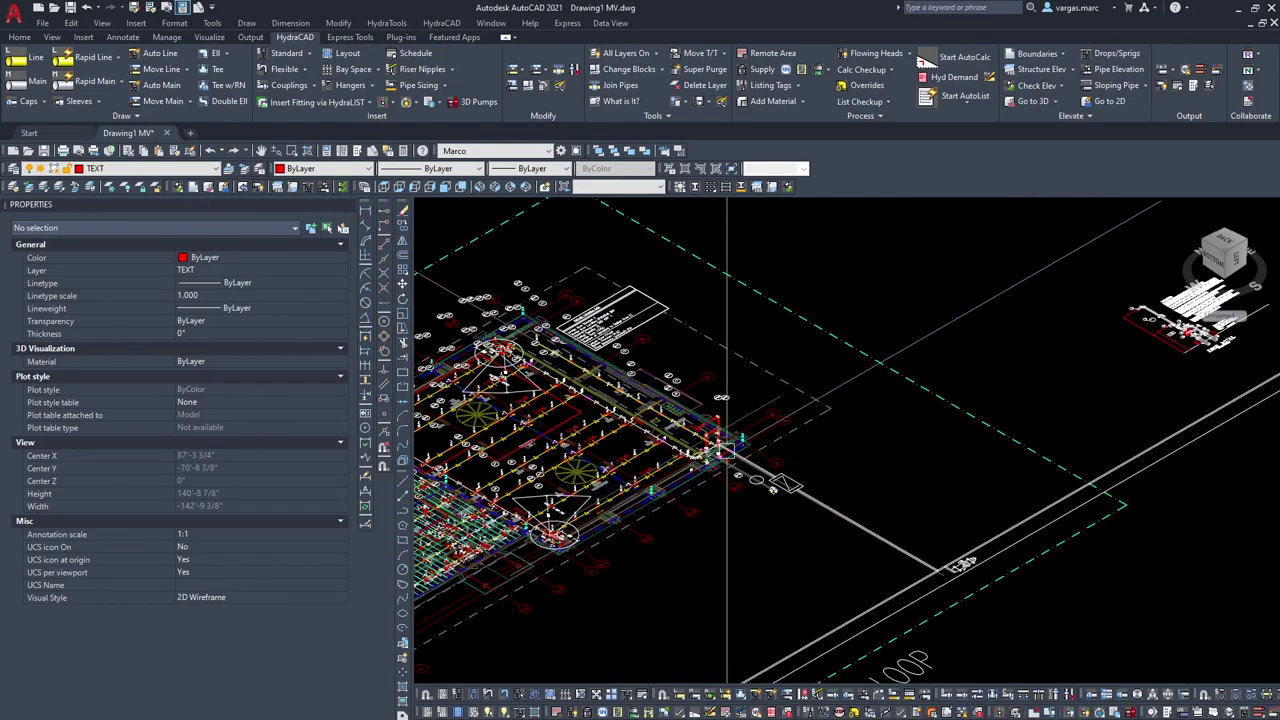
# Step: Assign the riser block on the sprinkler floor plan to layer TEXT 20
pyautogui.scroll(5, 727, 450)
pyautogui.click(805, 410)
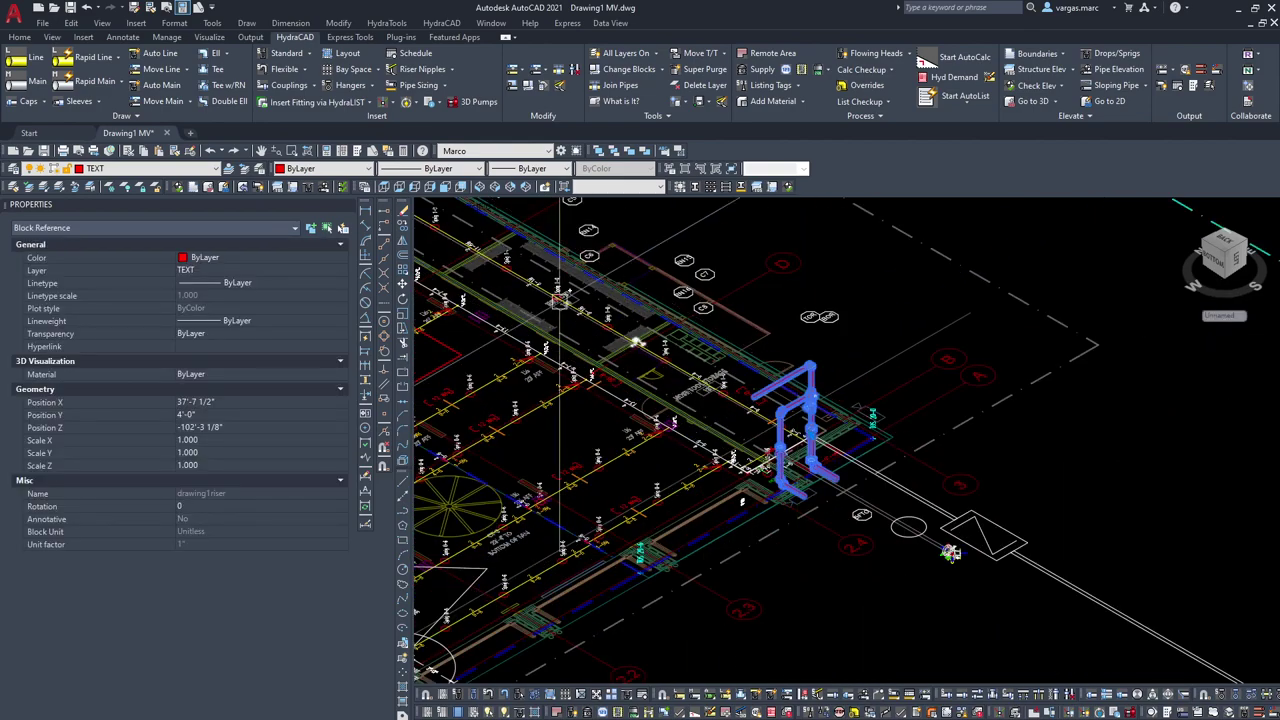
pyautogui.click(129, 168)
pyautogui.click(138, 450)
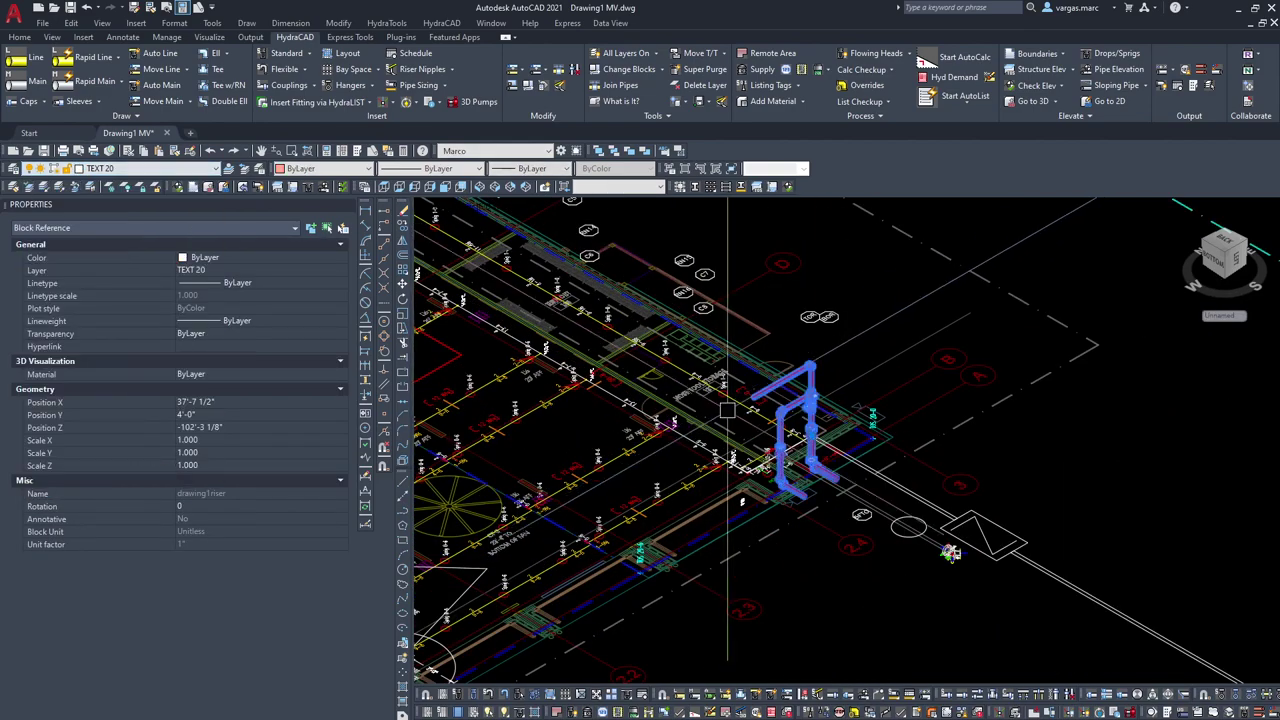
pyautogui.scroll(-8, 827, 460)
pyautogui.press('Escape')
# Step: Assign the riser block on the 3D piping model to layer TEXT 20 and save the drawing
pyautogui.moveTo(620, 502); pyautogui.dragTo(885, 337, button='middle')
pyautogui.moveTo(617, 481); pyautogui.dragTo(1017, 286, button='middle')
pyautogui.scroll(-5, 955, 318)
pyautogui.scroll(8, 835, 407)
pyautogui.scroll(4, 853, 406)
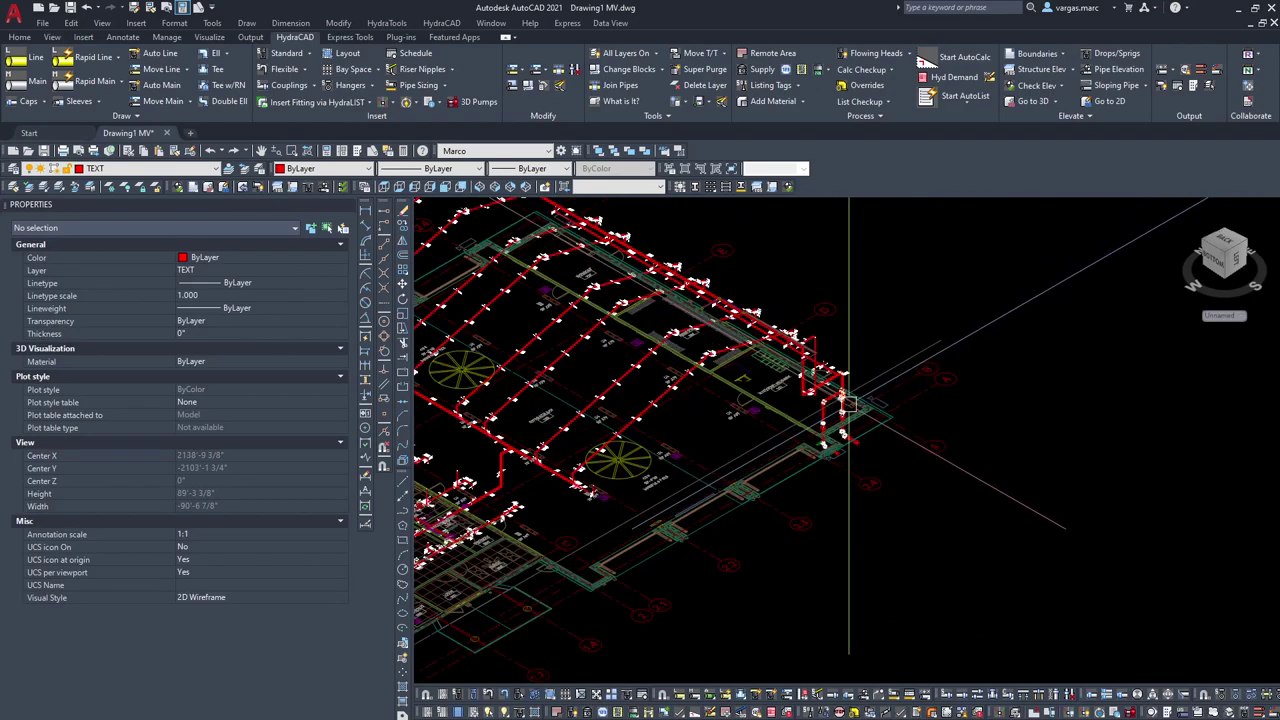
pyautogui.click(843, 404)
pyautogui.press('Escape')
pyautogui.scroll(2, 829, 405)
pyautogui.click(818, 406)
pyautogui.press('Escape')
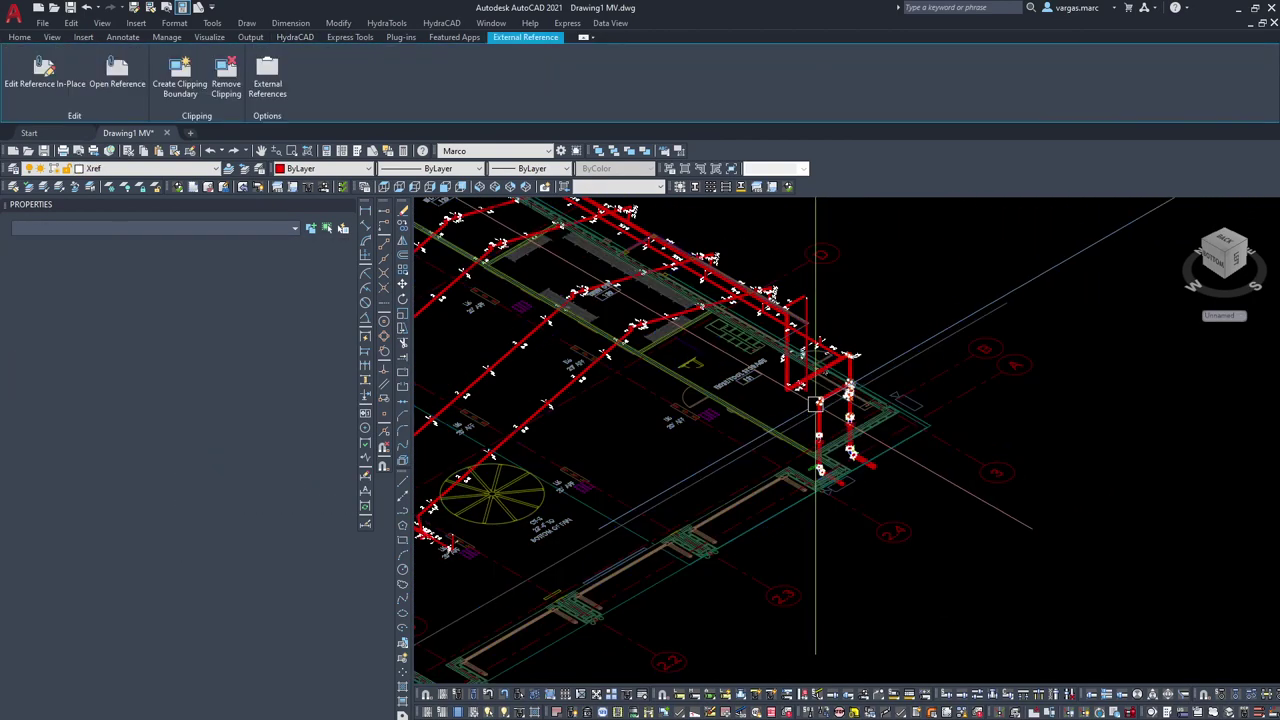
pyautogui.click(819, 403)
pyautogui.press('Escape')
pyautogui.scroll(5, 813, 401)
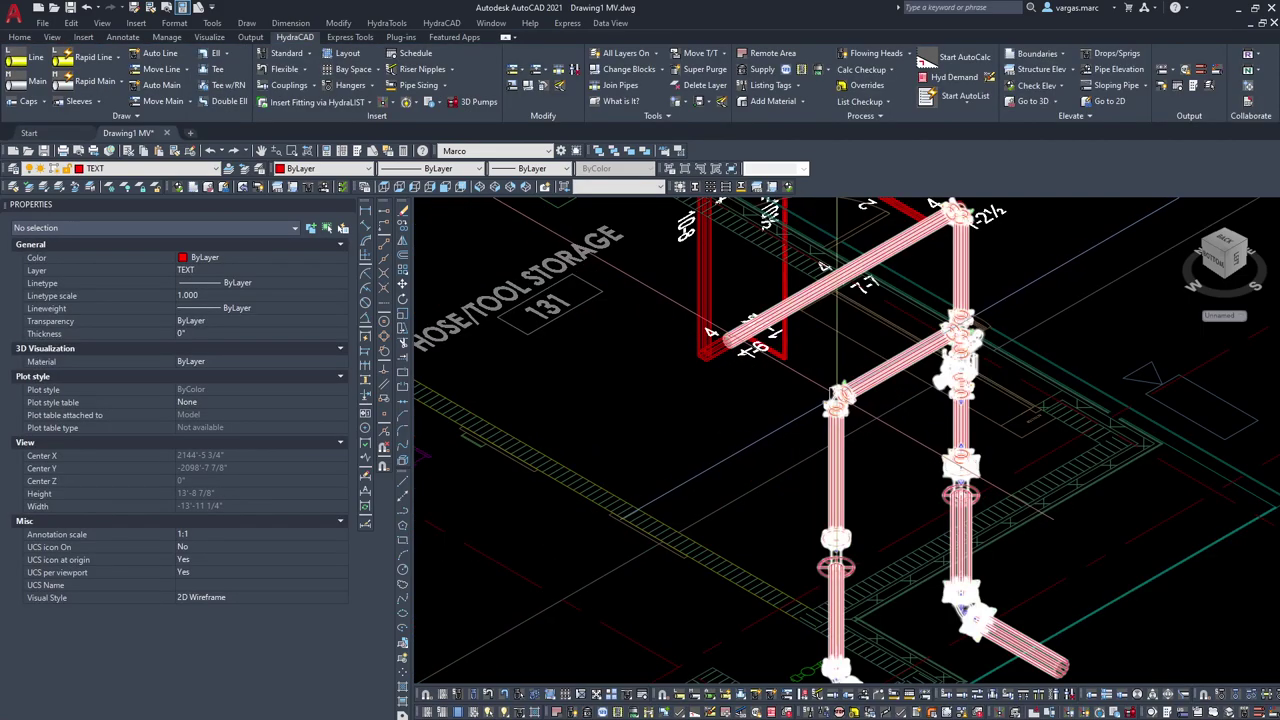
pyautogui.click(812, 402)
pyautogui.click(175, 172)
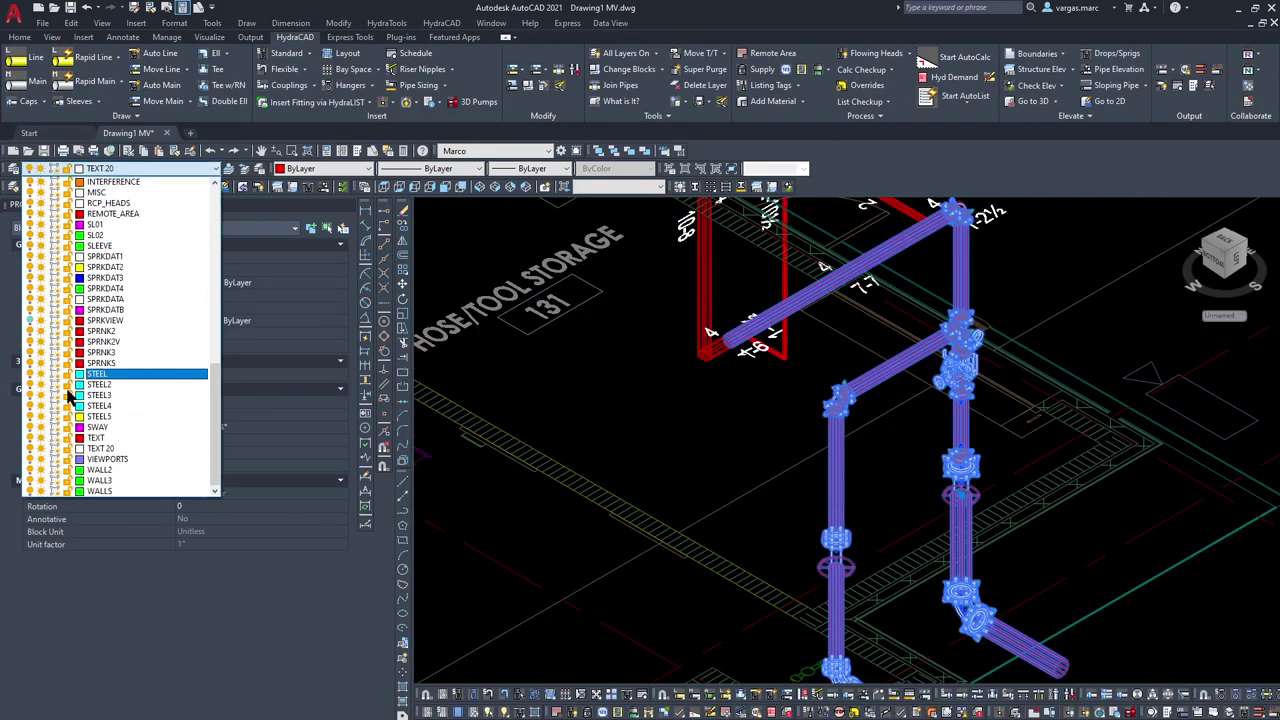
pyautogui.click(113, 459)
pyautogui.scroll(-8, 773, 375)
pyautogui.press('Escape')
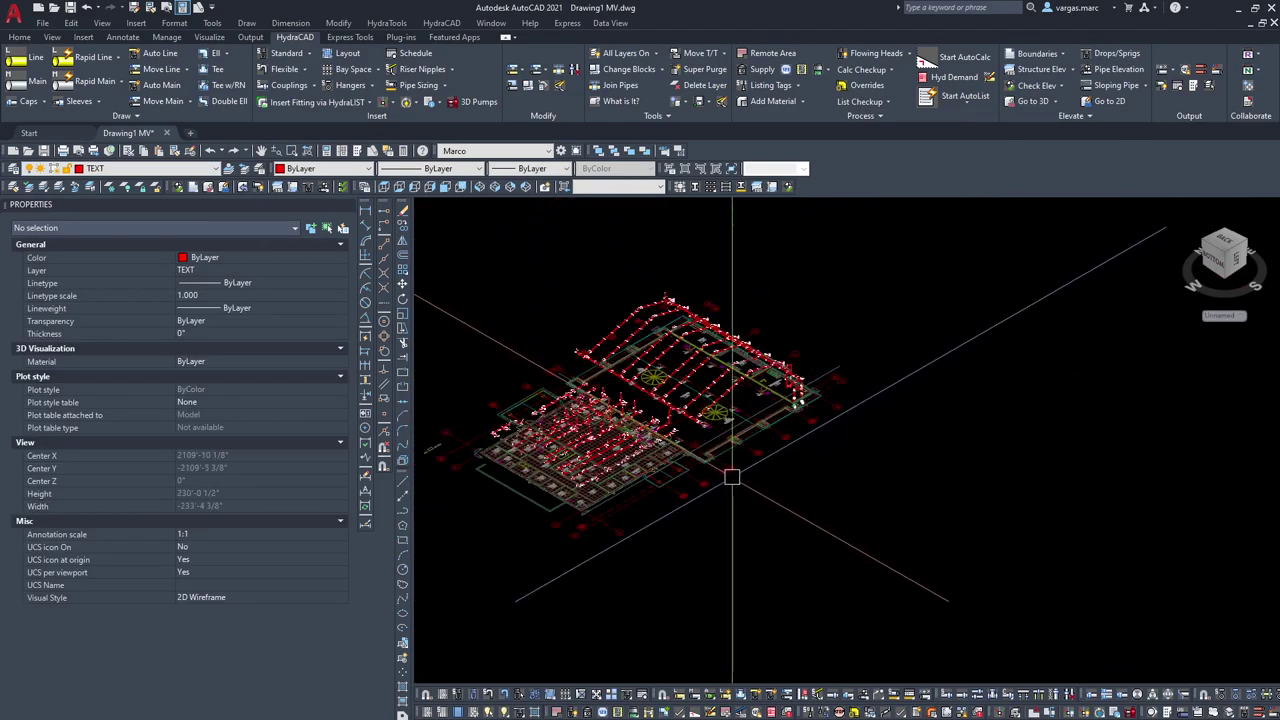
pyautogui.hotkey('ctrl', 's')
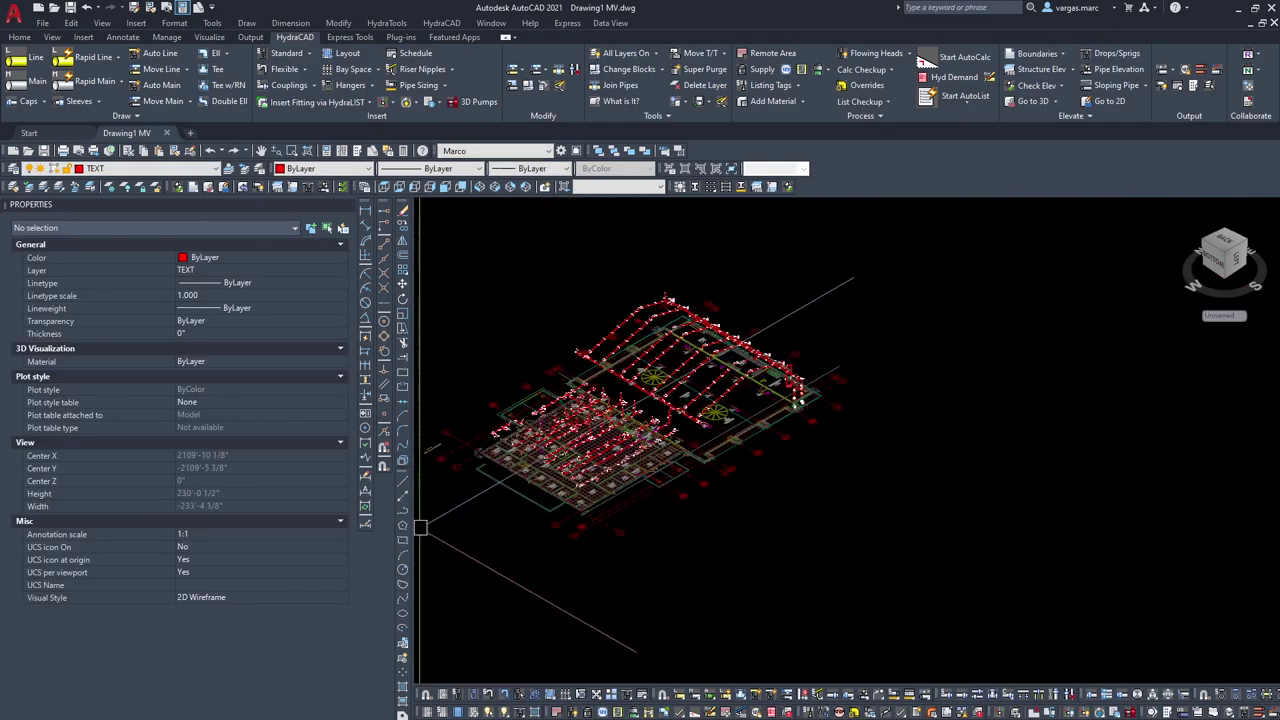
# Step: On layout FP0.0, activate the riser detail viewport and bring the 3D piping model's riser into its frame
pyautogui.hotkey('ctrl', 'pagedown')
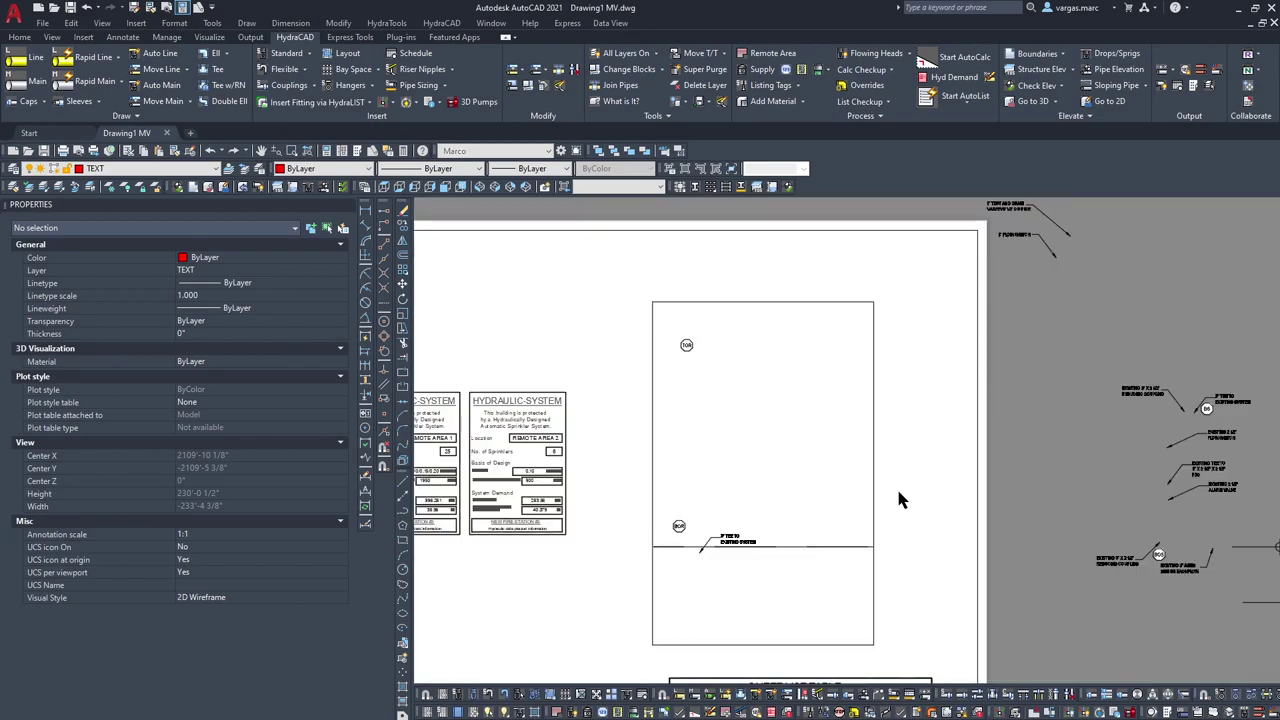
pyautogui.click(723, 423)
pyautogui.doubleClick(891, 520)
pyautogui.doubleClick(779, 476)
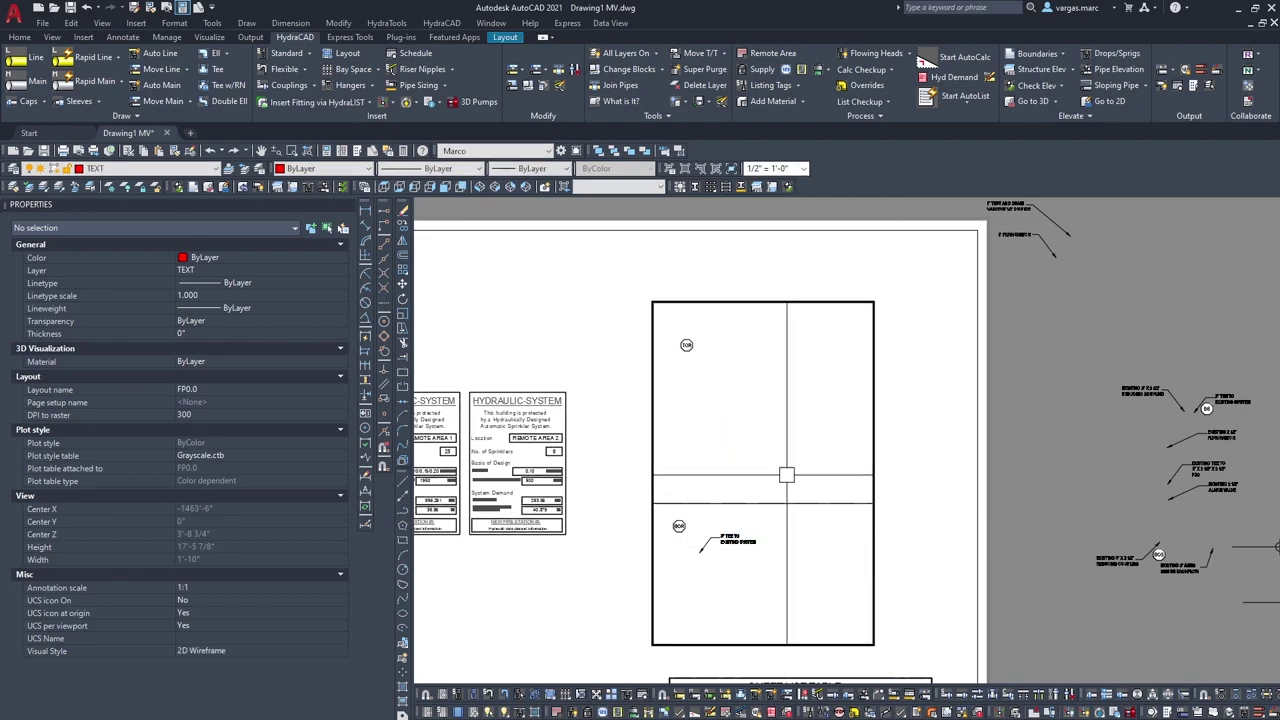
pyautogui.scroll(5, 783, 474)
pyautogui.scroll(-15, 788, 472)
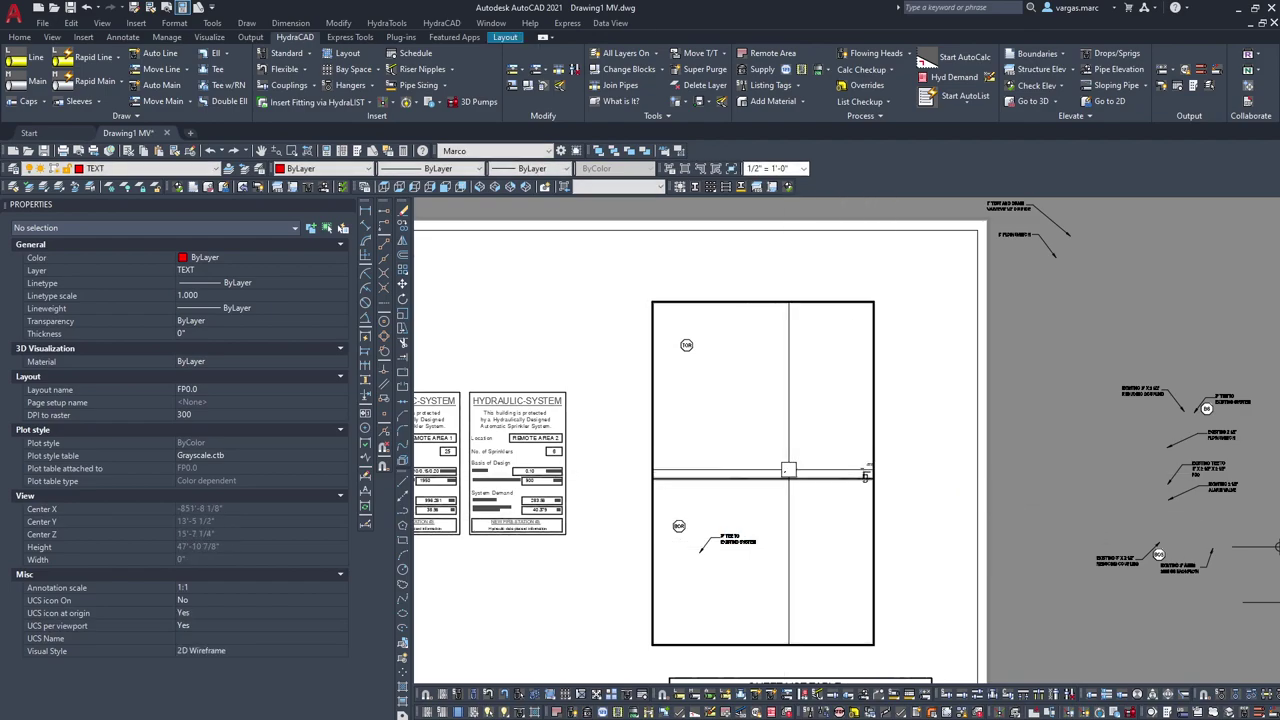
pyautogui.scroll(9, 810, 473)
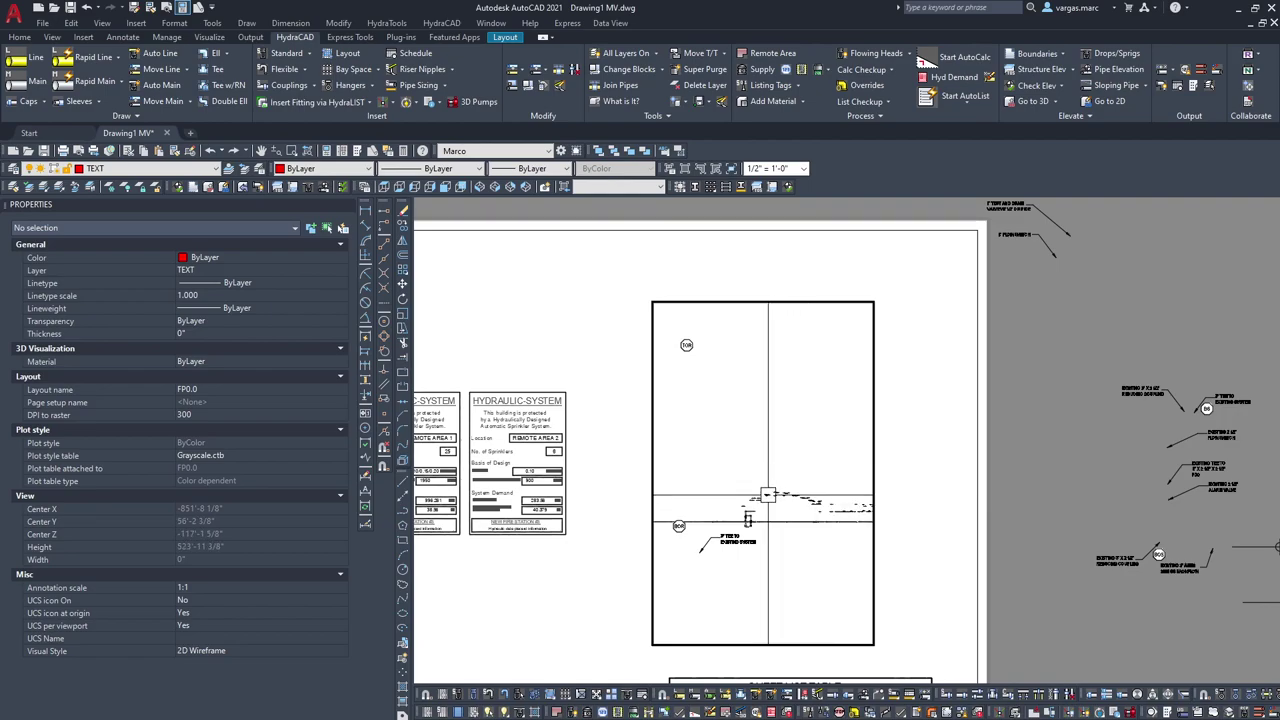
pyautogui.scroll(3, 730, 527)
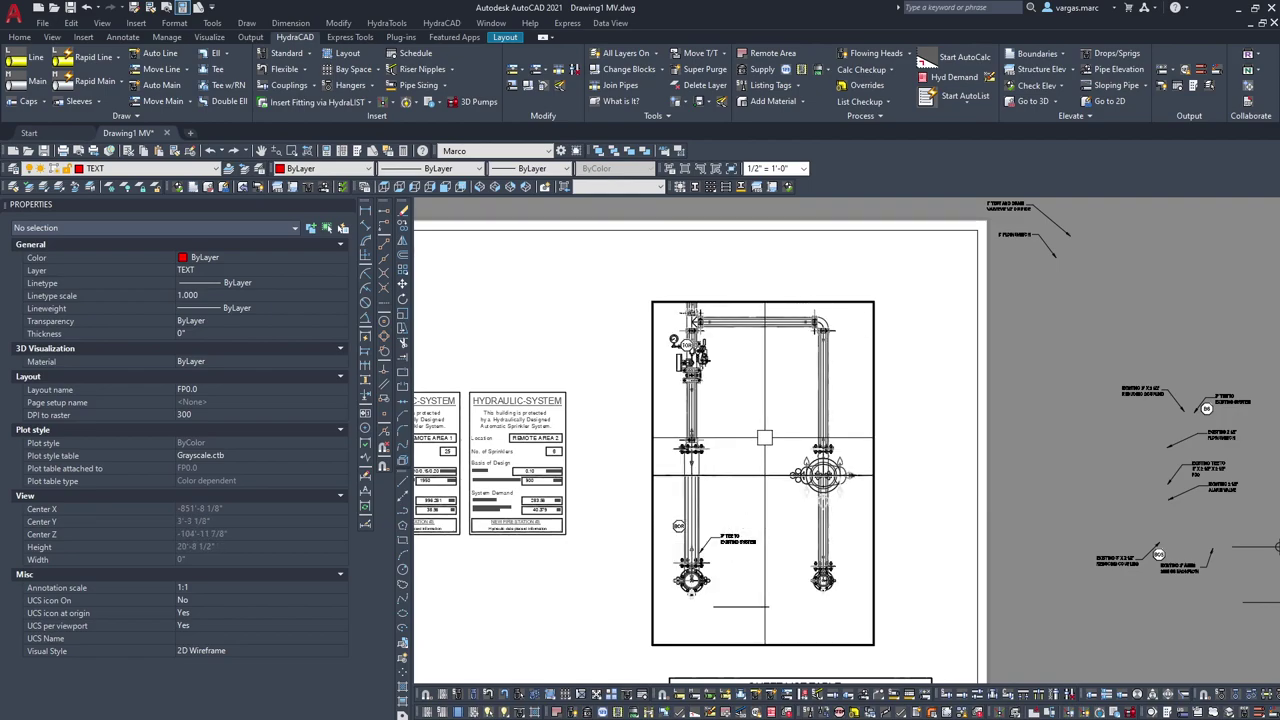
pyautogui.scroll(6, 764, 484)
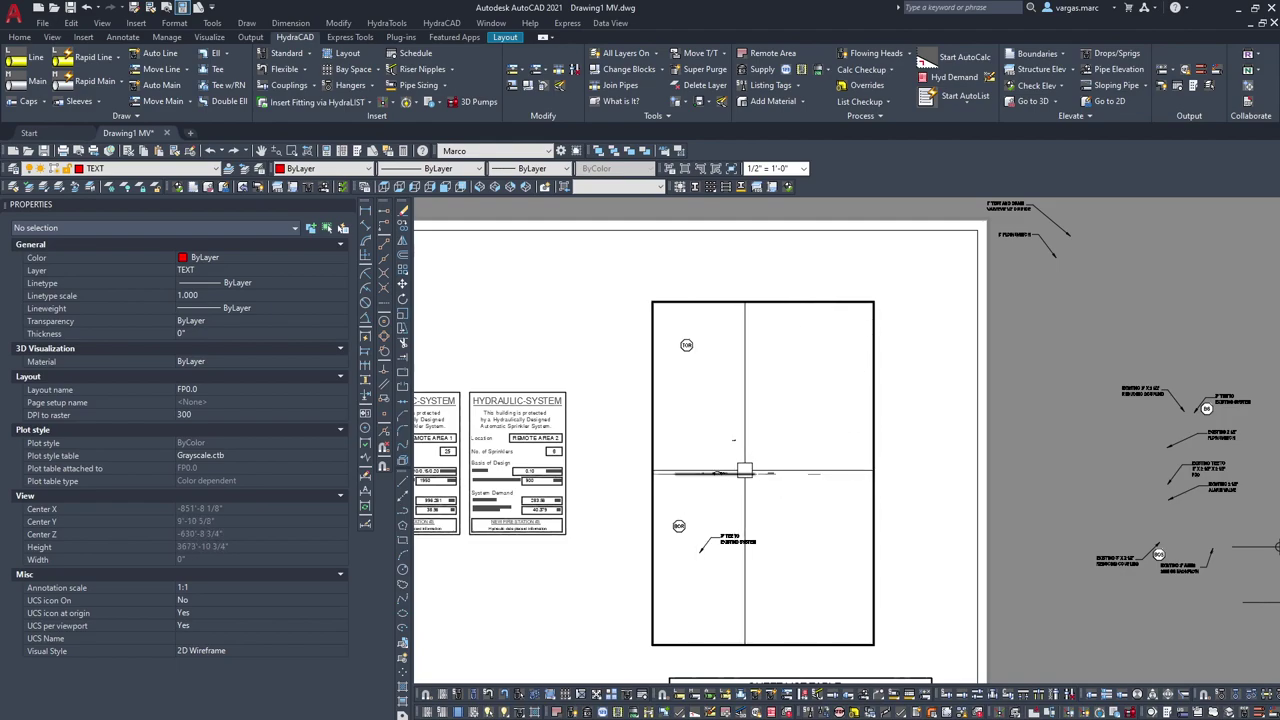
pyautogui.moveTo(782, 478); pyautogui.dragTo(732, 483, button='middle')
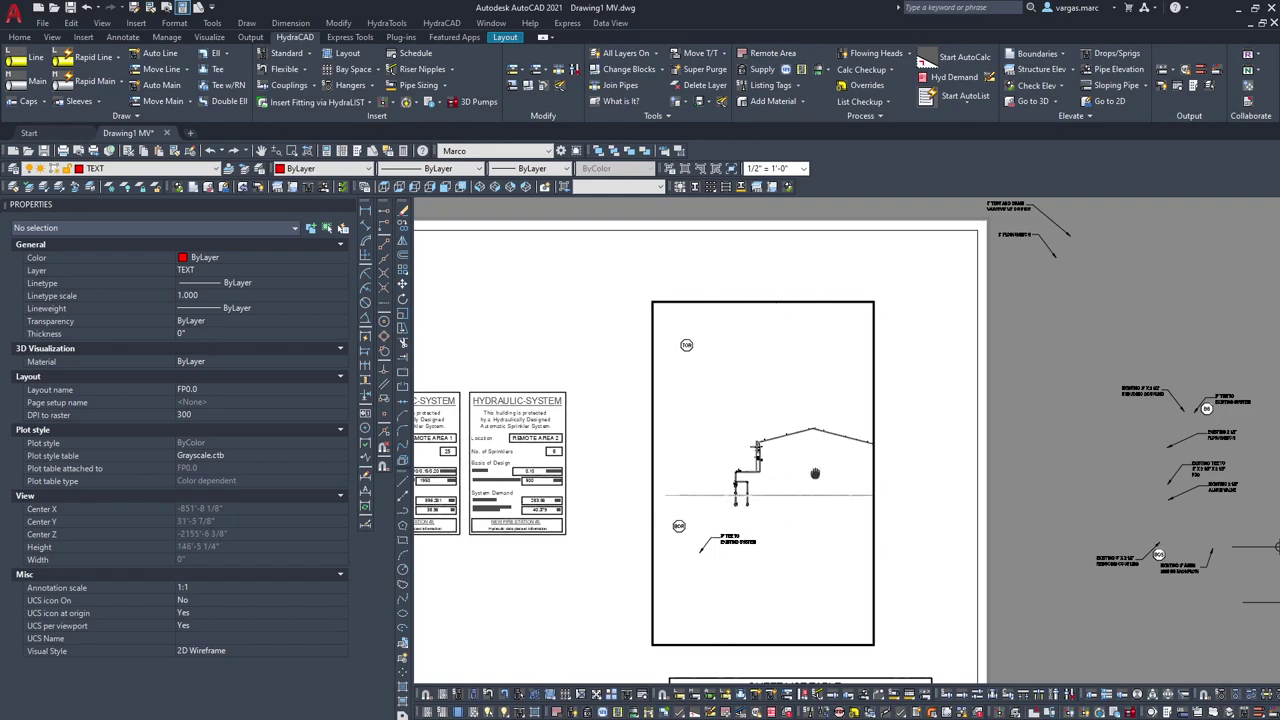
pyautogui.moveTo(828, 482); pyautogui.dragTo(712, 488, button='middle')
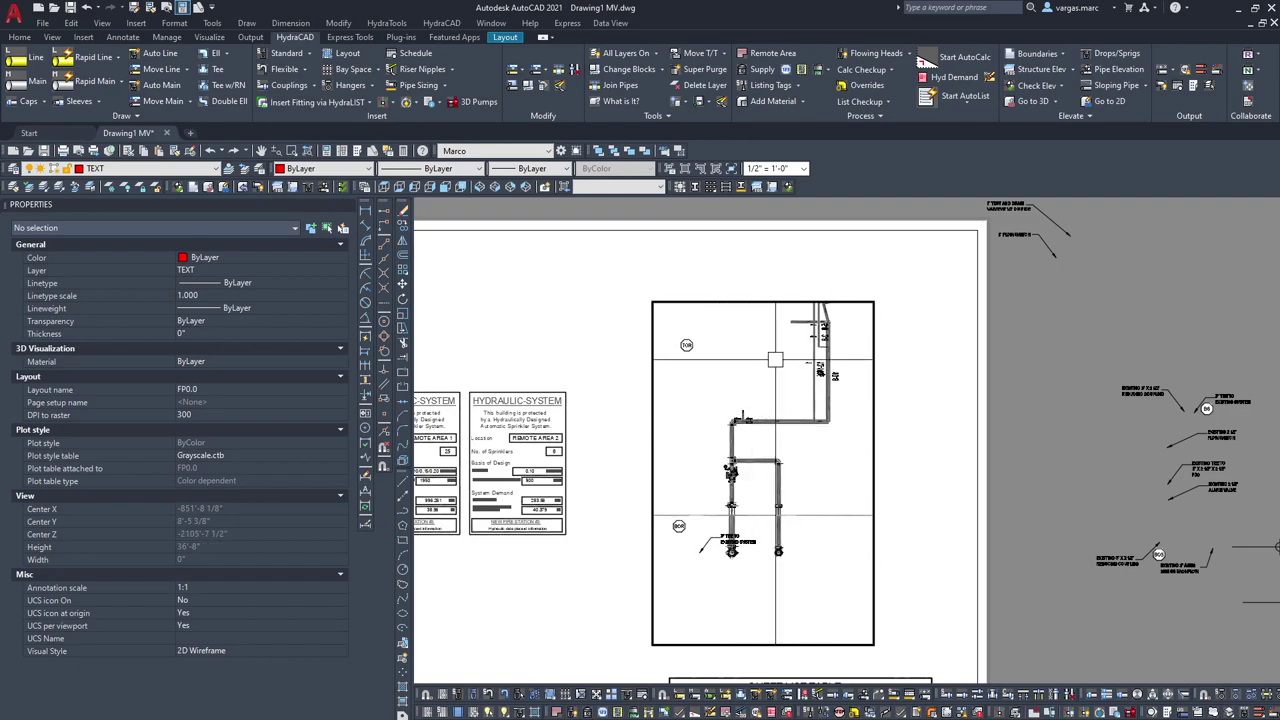
# Step: Set the riser detail viewport's scale to 1/2" = 1'-0"
pyautogui.doubleClick(778, 267)
pyautogui.click(777, 265)
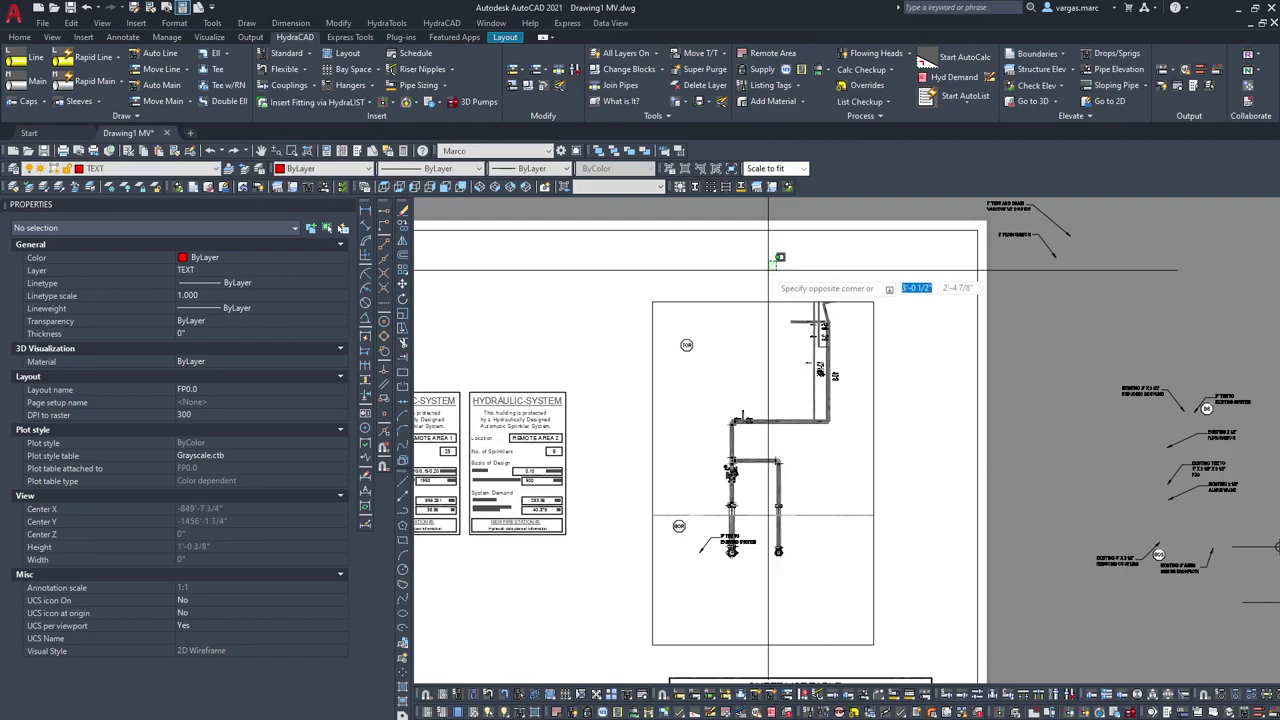
pyautogui.click(725, 317)
pyautogui.click(805, 169)
pyautogui.click(775, 187)
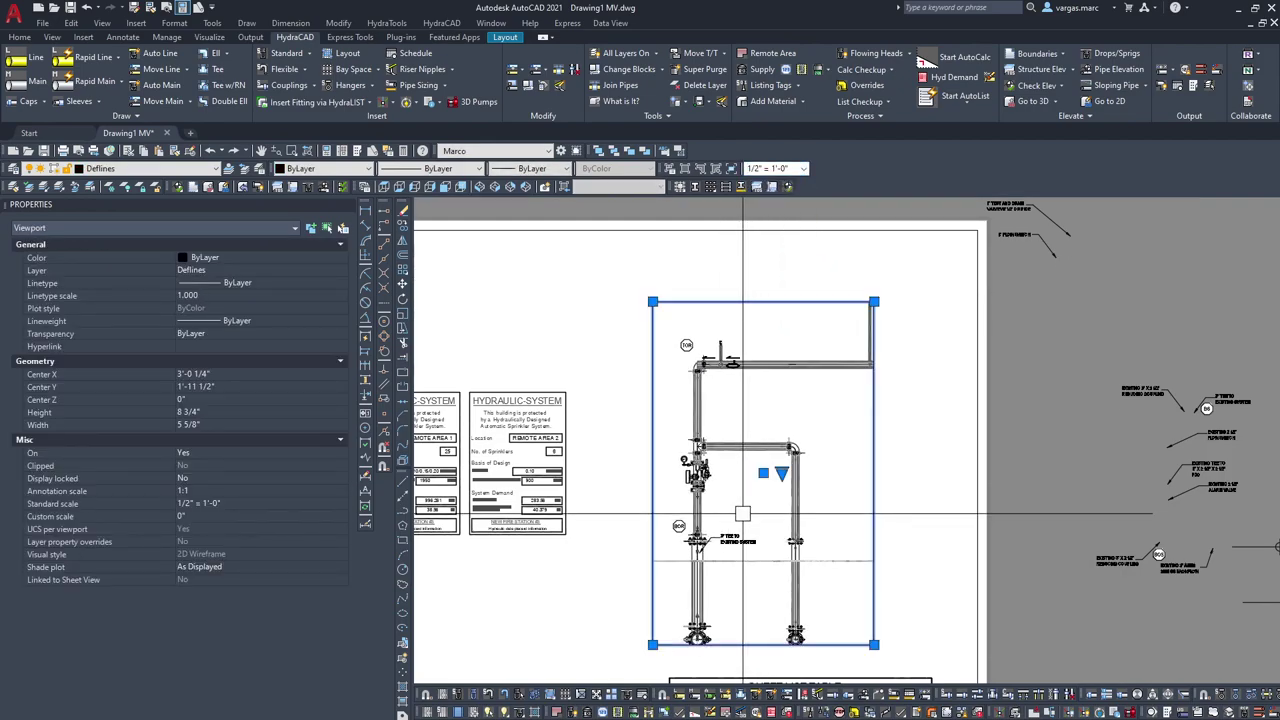
# Step: Position the riser inside the viewport so it is fully framed and lines up with the TOR tag, then return to paper space
pyautogui.doubleClick(743, 514)
pyautogui.moveTo(741, 514); pyautogui.dragTo(751, 504, button='middle')
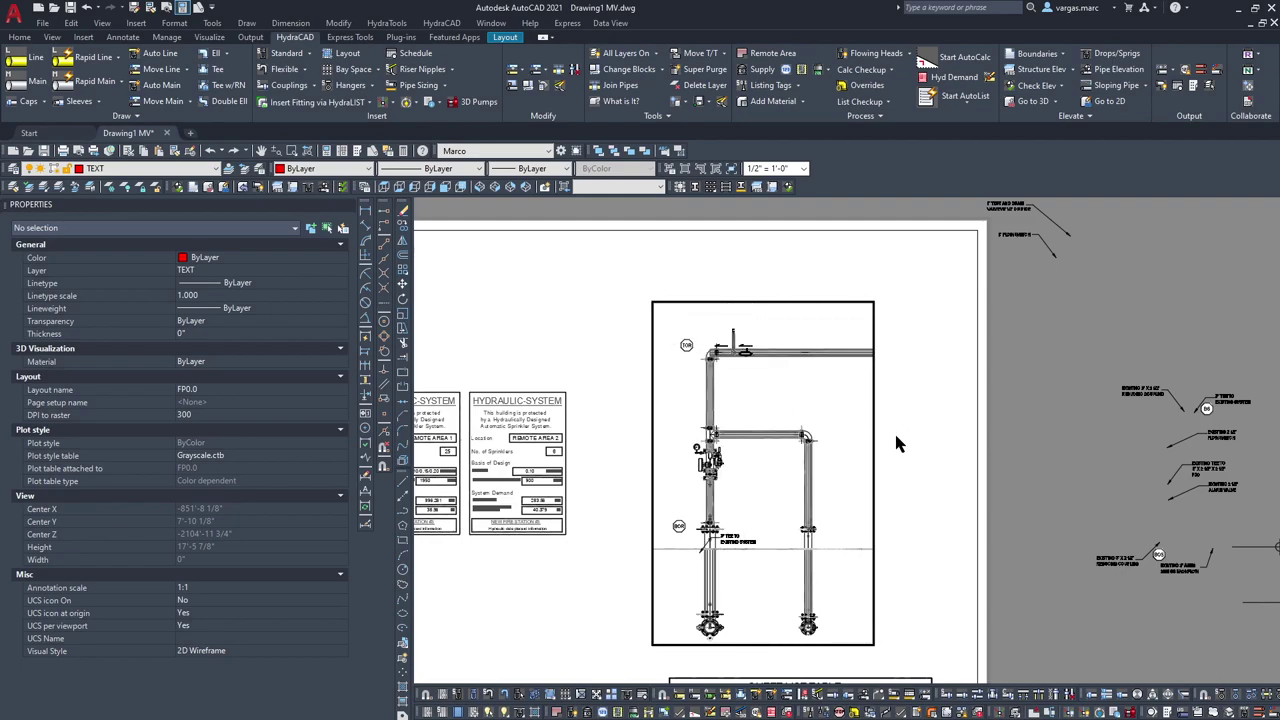
pyautogui.doubleClick(914, 431)
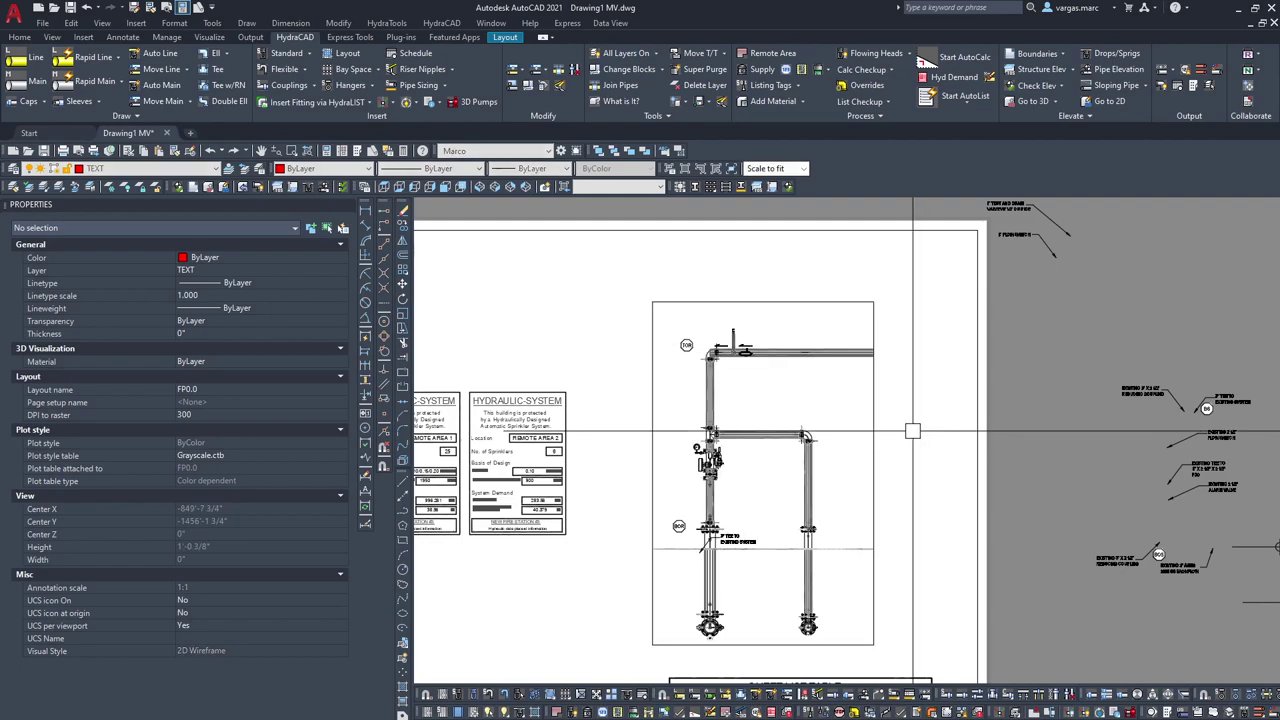
pyautogui.doubleClick(783, 510)
pyautogui.moveTo(782, 511); pyautogui.dragTo(771, 510, button='middle')
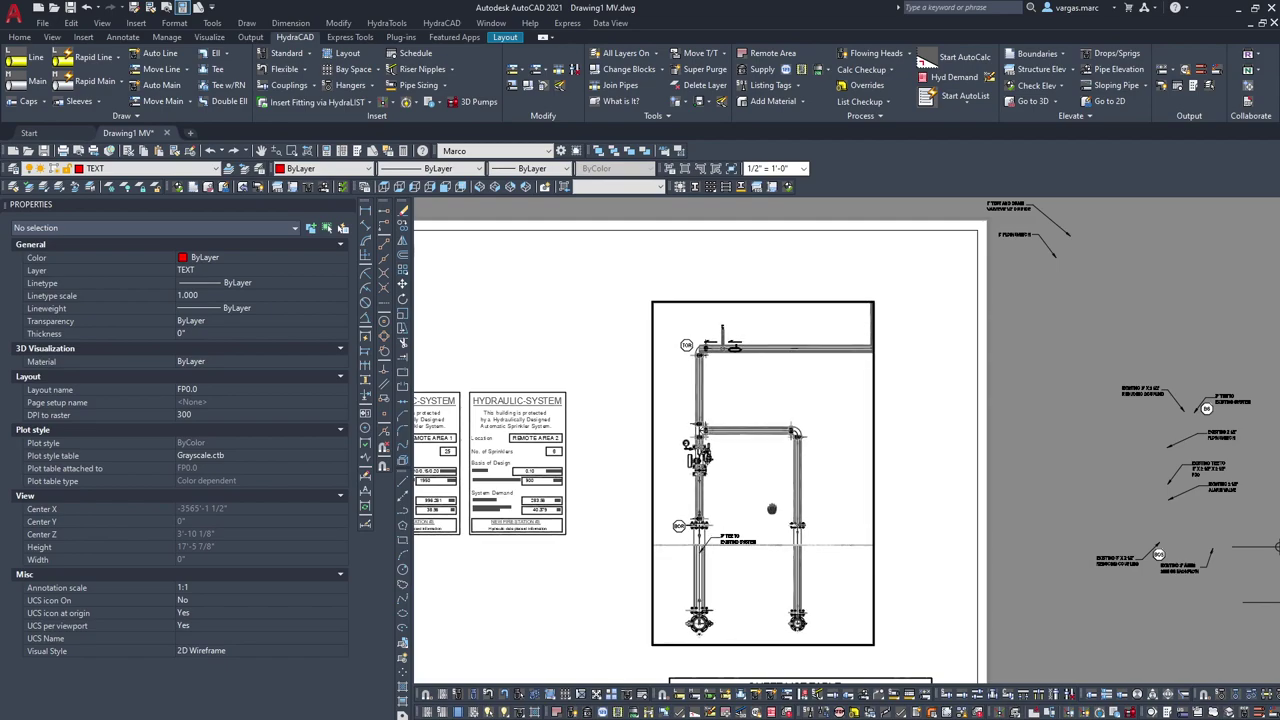
pyautogui.doubleClick(913, 456)
pyautogui.scroll(5, 725, 346)
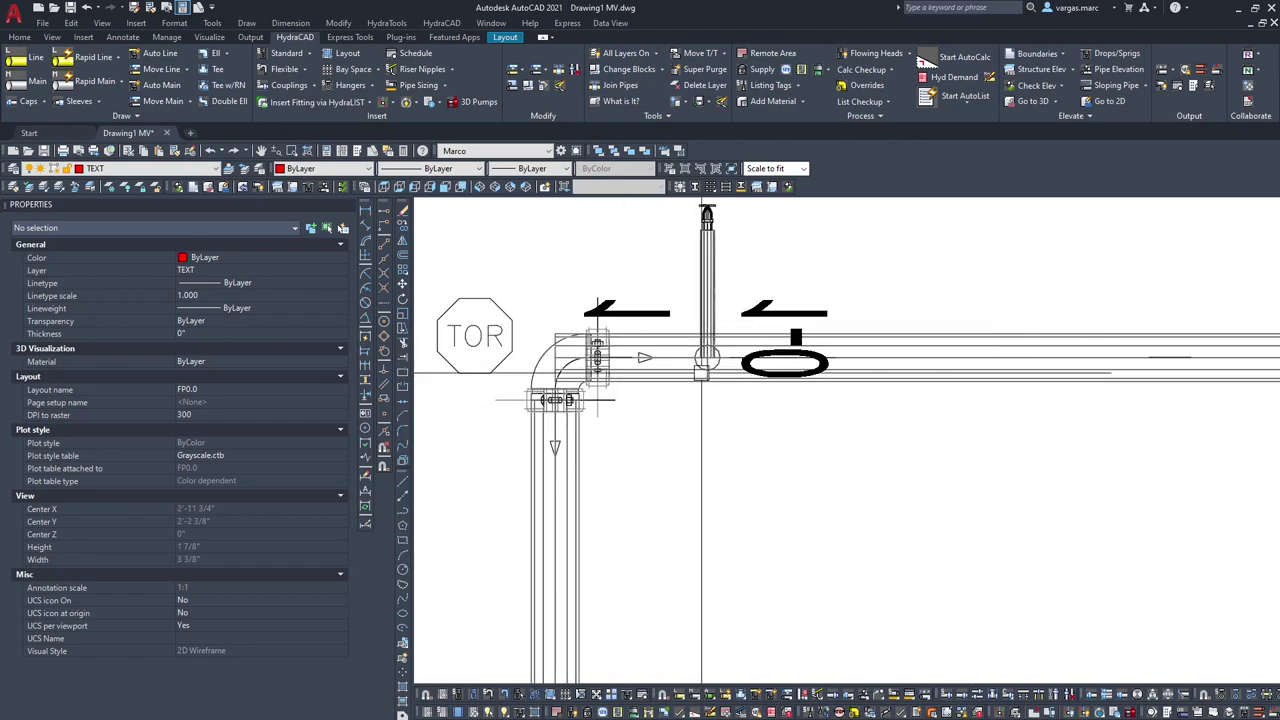
pyautogui.scroll(-6, 1007, 463)
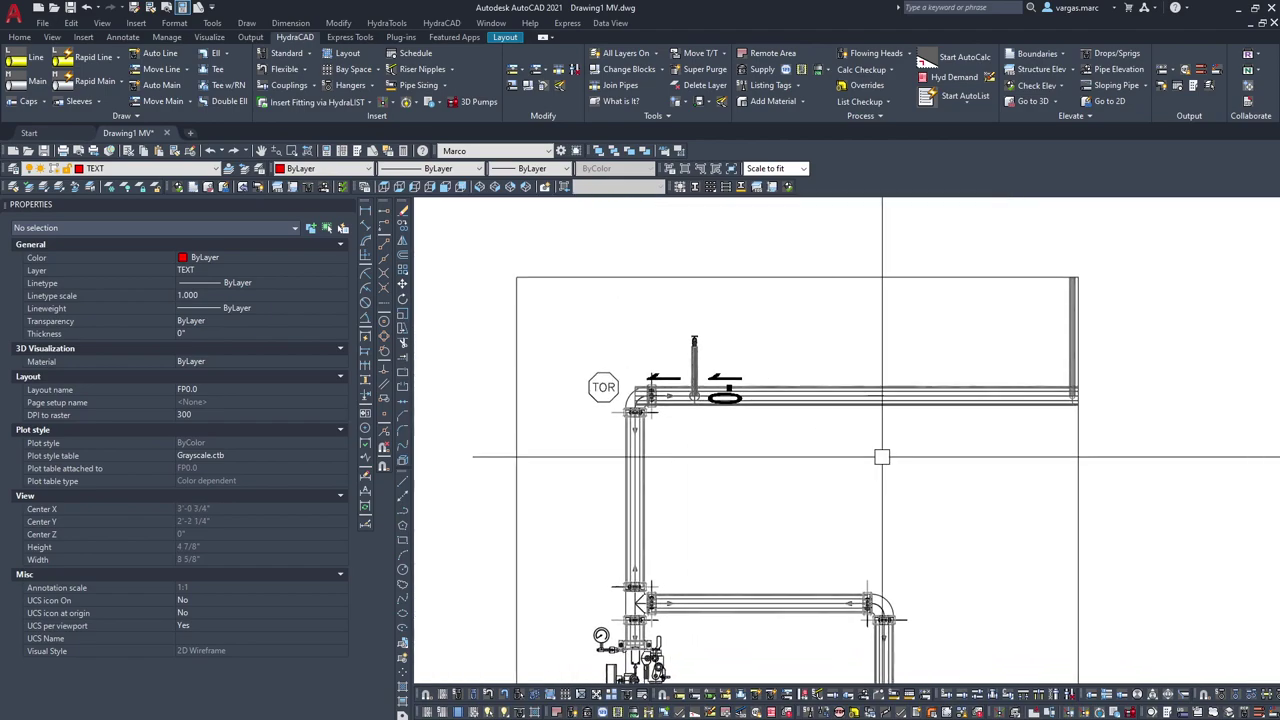
pyautogui.doubleClick(916, 410)
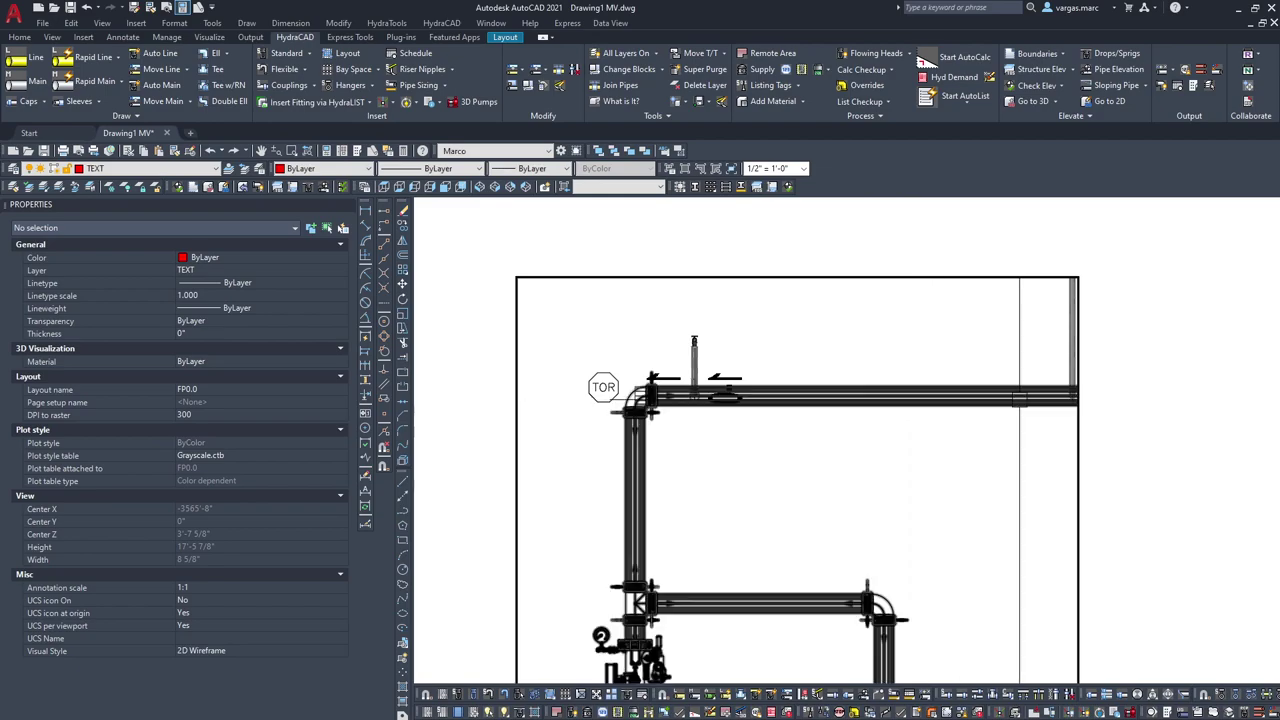
pyautogui.click(630, 383)
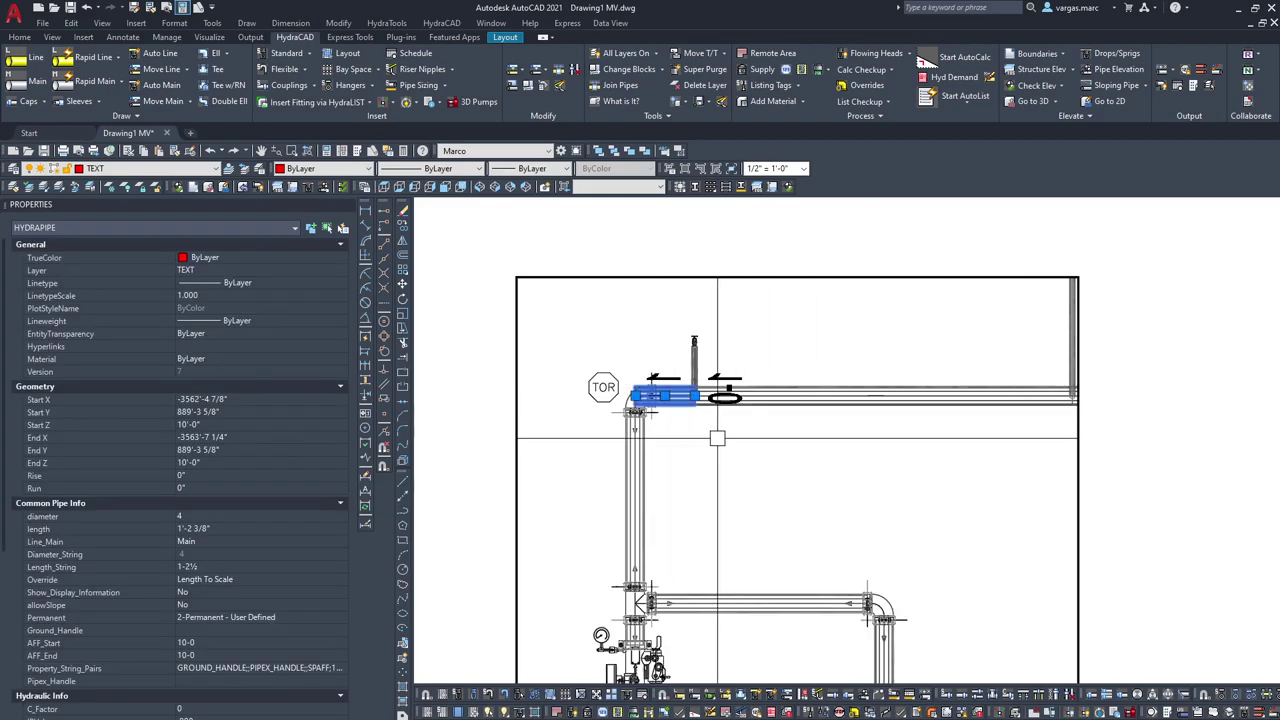
pyautogui.press('Escape')
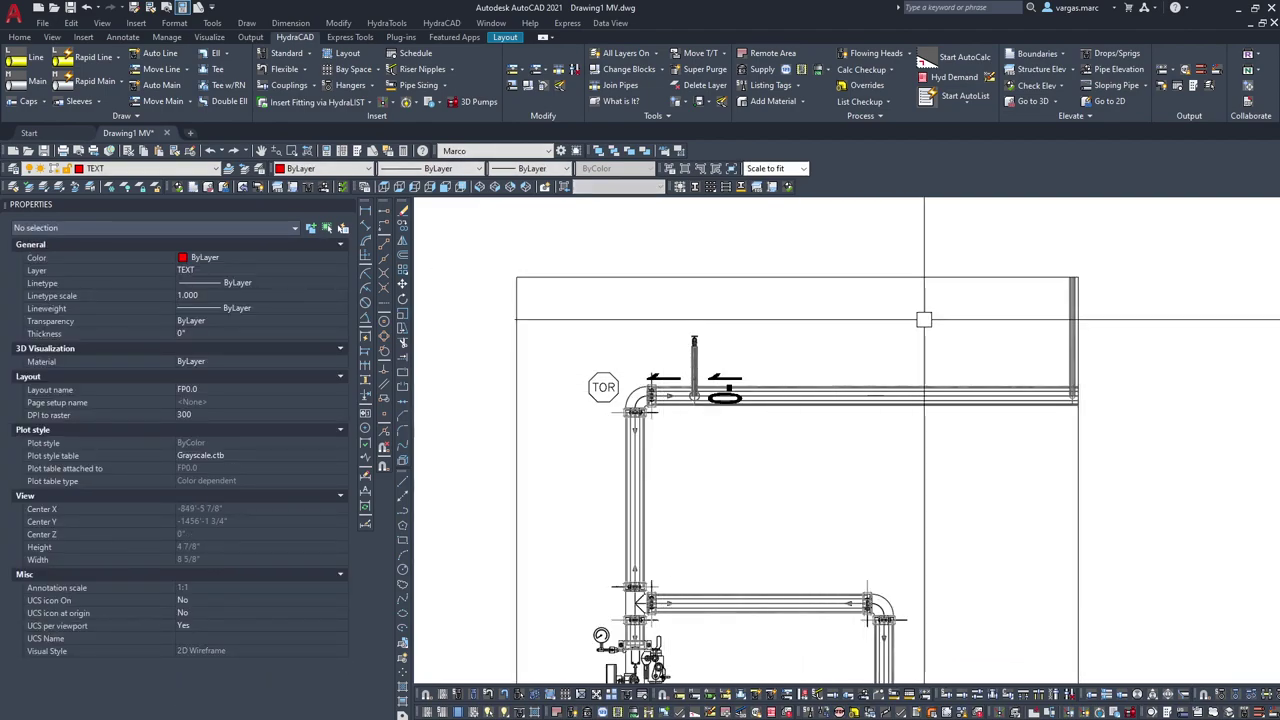
# Step: Narrow the riser detail viewport by pulling its right edge inward so it crops the top horizontal main
pyautogui.scroll(-2, 1000, 340)
pyautogui.click(1052, 420)
pyautogui.click(1049, 299)
pyautogui.click(972, 299)
# Step: Activate the riser viewport and set diamVisible and lenVisible to No for the sprig pipe above the top main
pyautogui.doubleClick(820, 371)
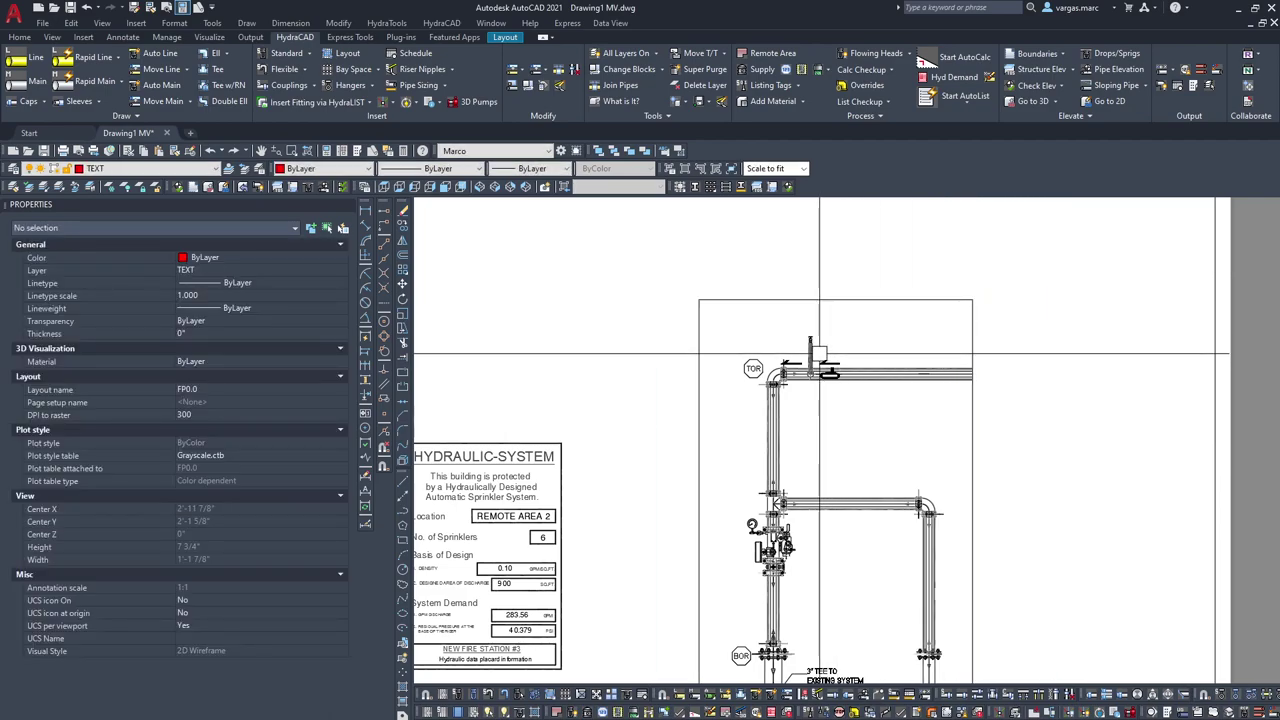
pyautogui.click(810, 357)
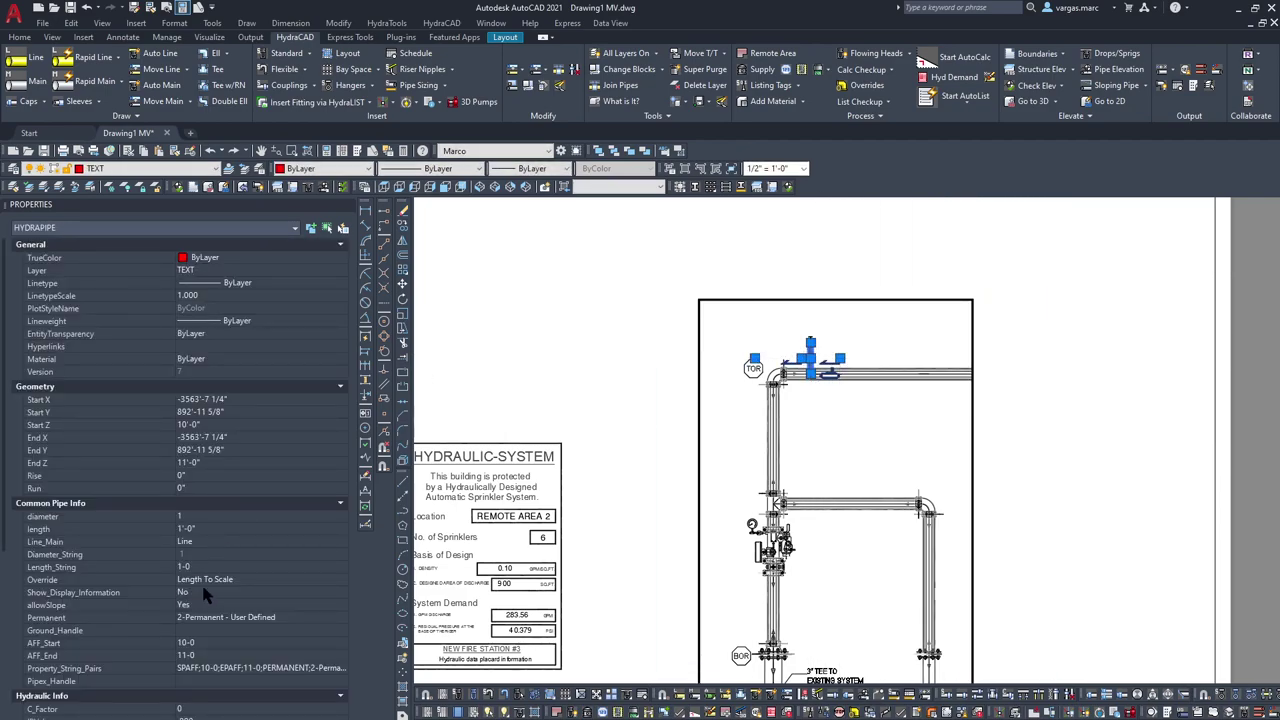
pyautogui.scroll(-5, 220, 592)
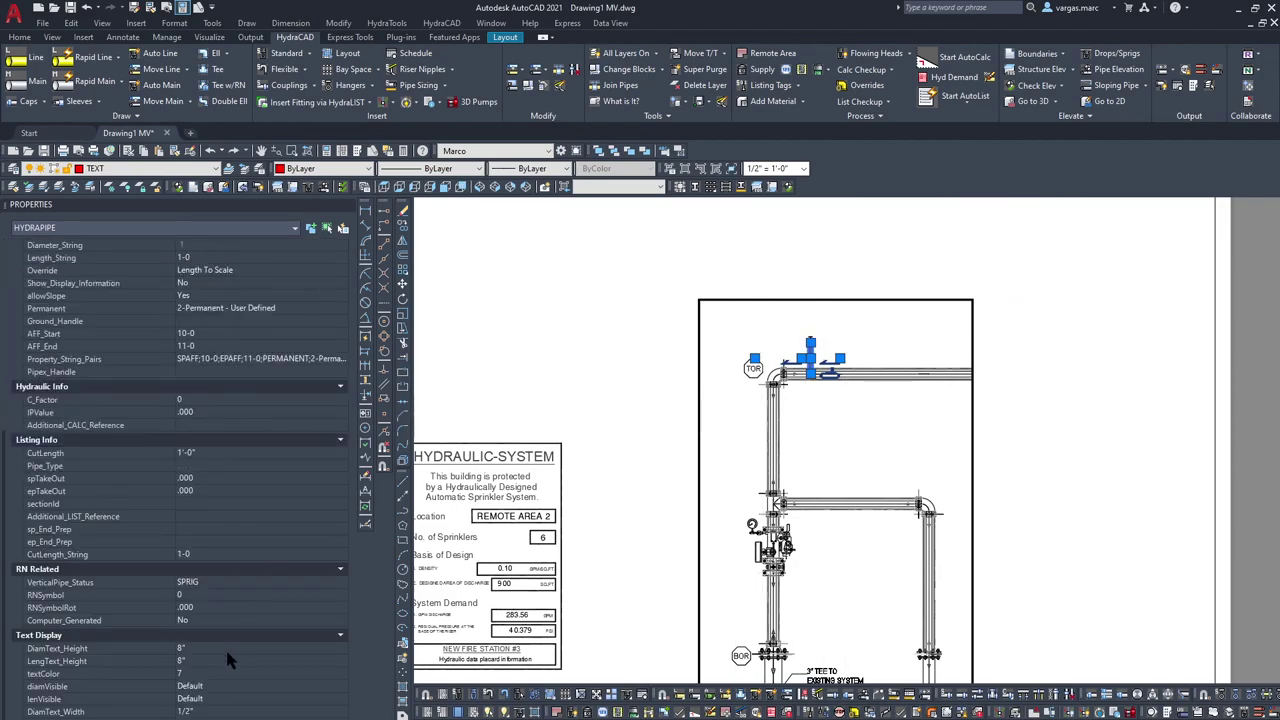
pyautogui.click(224, 690)
pyautogui.click(206, 703)
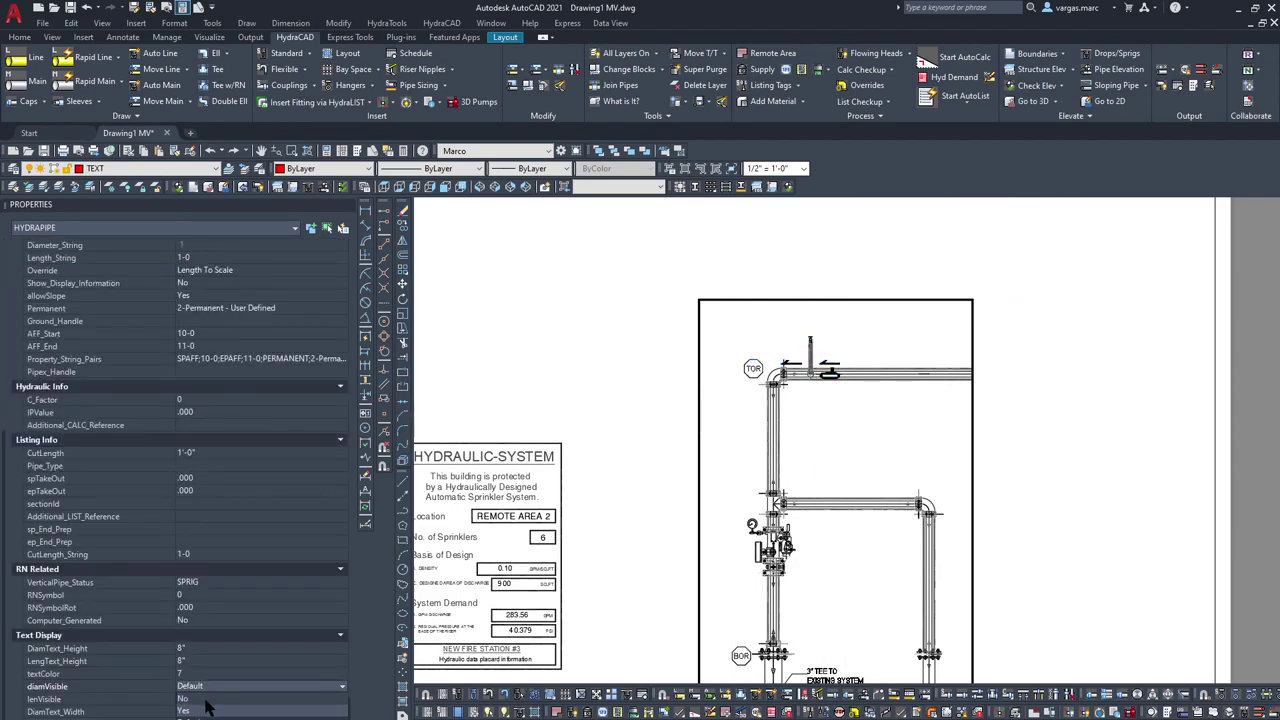
pyautogui.click(210, 699)
pyautogui.click(200, 711)
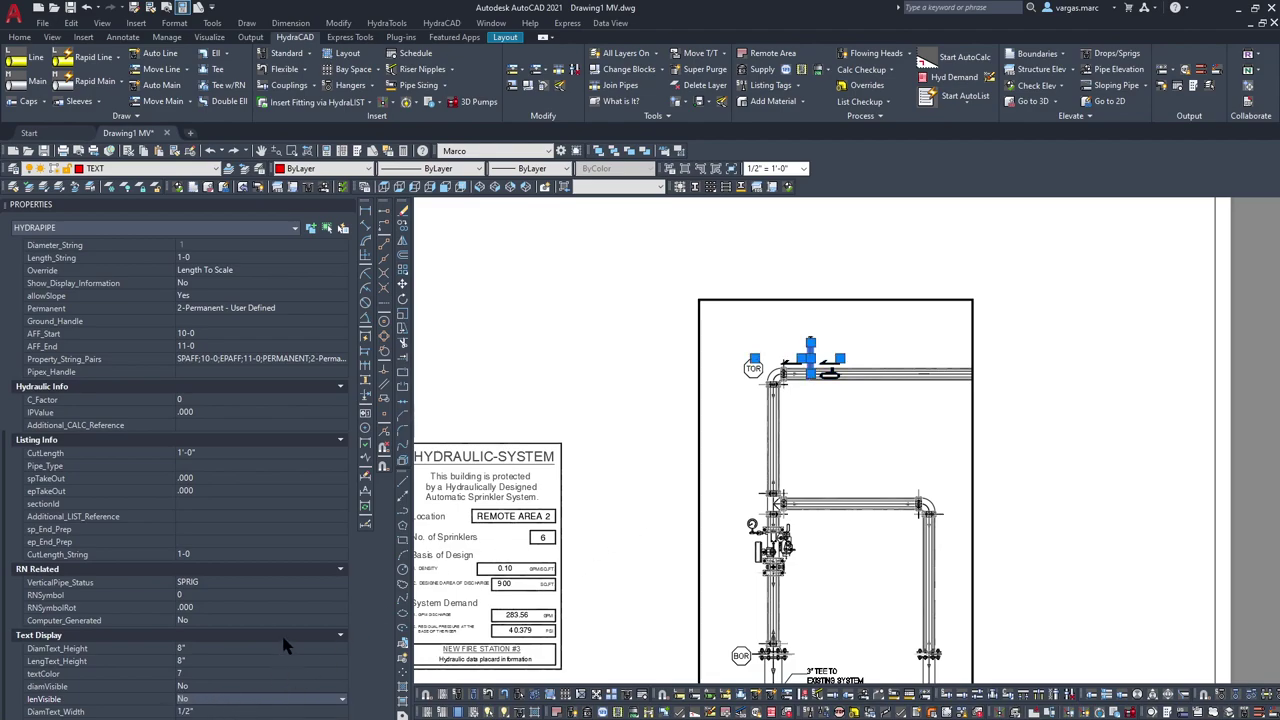
# Step: Set diamVisible and lenVisible to No for the next sprig pipe overlapping at the same spot, then clear the selection
pyautogui.scroll(8, 284, 648)
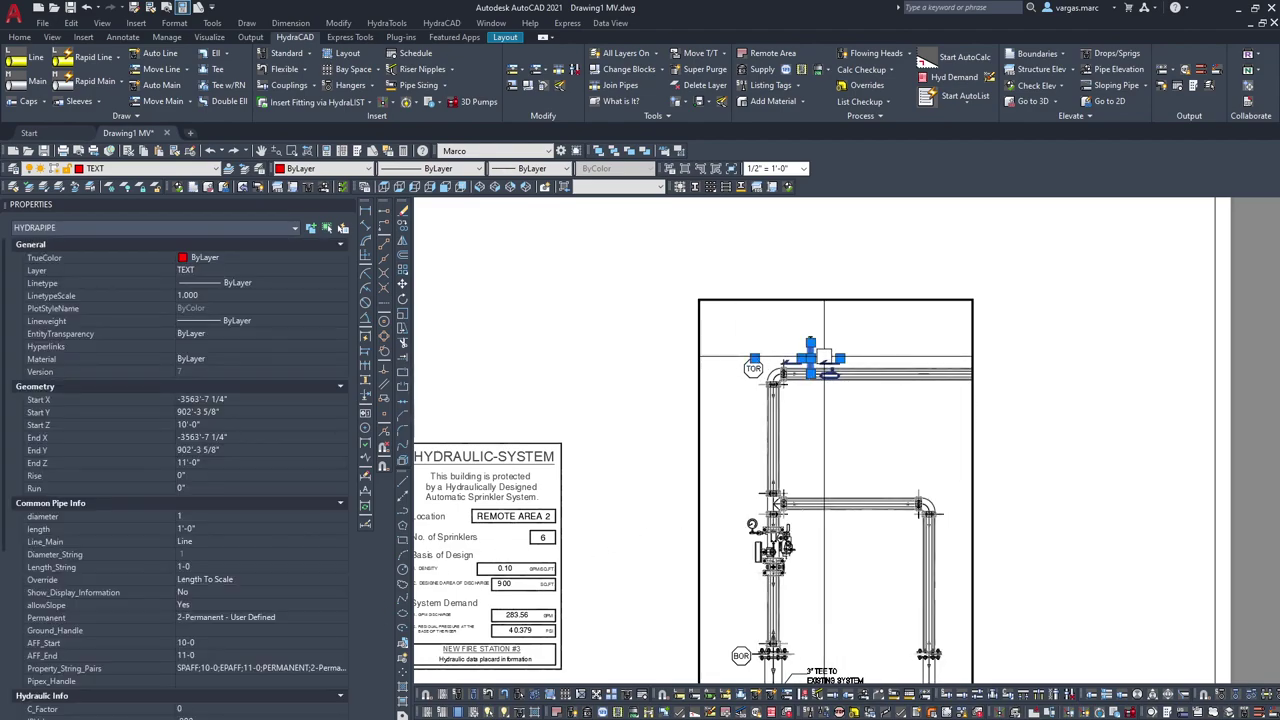
pyautogui.scroll(-8, 210, 625)
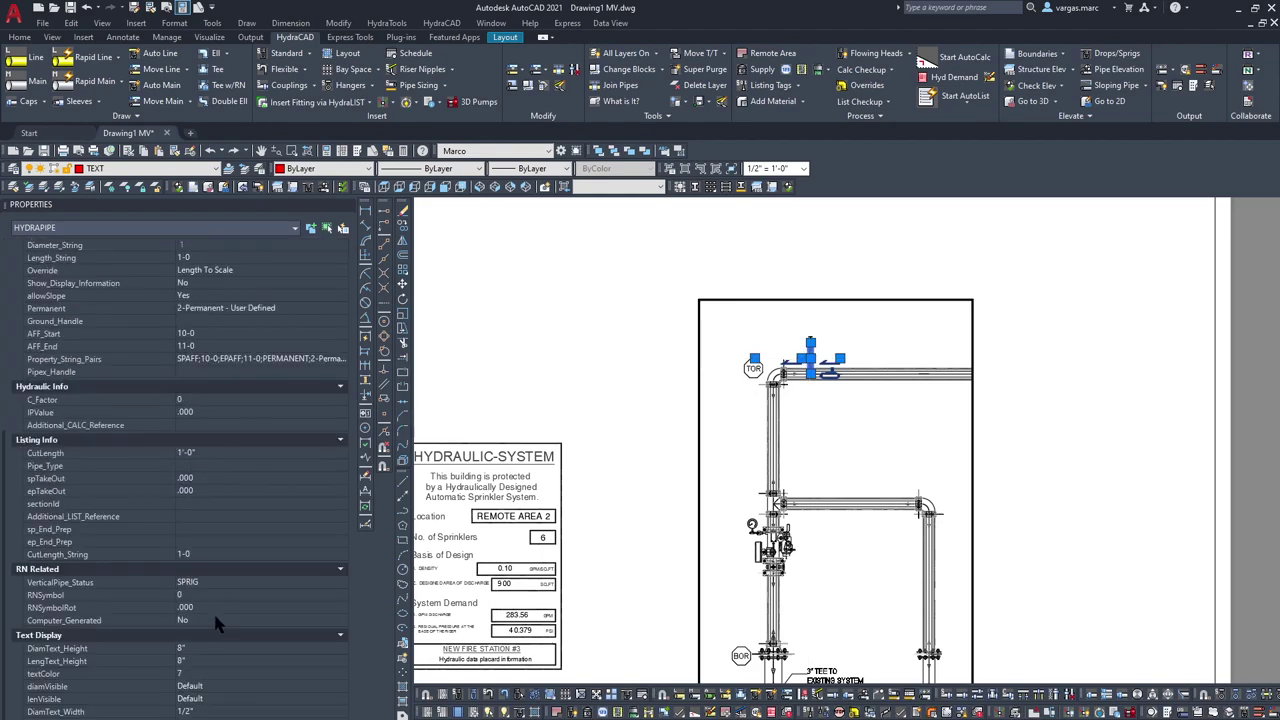
pyautogui.click(202, 687)
pyautogui.click(200, 699)
pyautogui.click(200, 699)
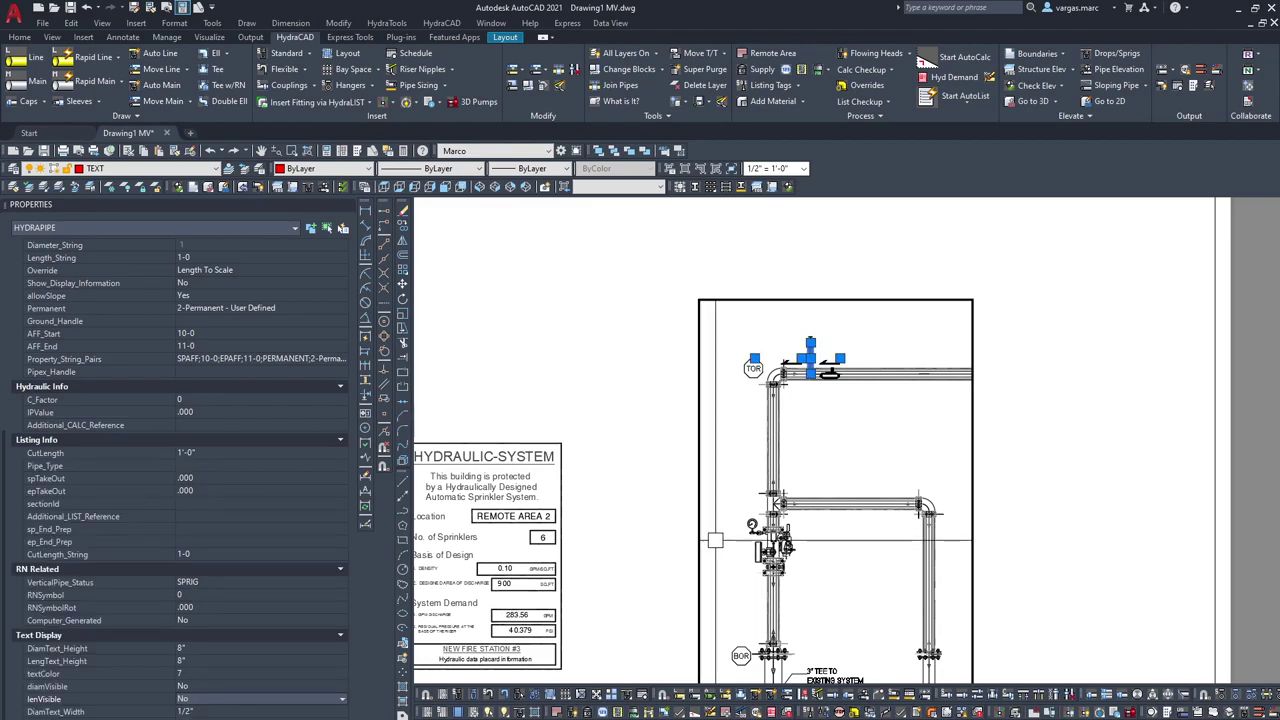
pyautogui.press('Escape')
# Step: Select all the remaining overlapping sprig pipes with visible labels together and set their diamVisible and lenVisible to No
pyautogui.click(848, 342)
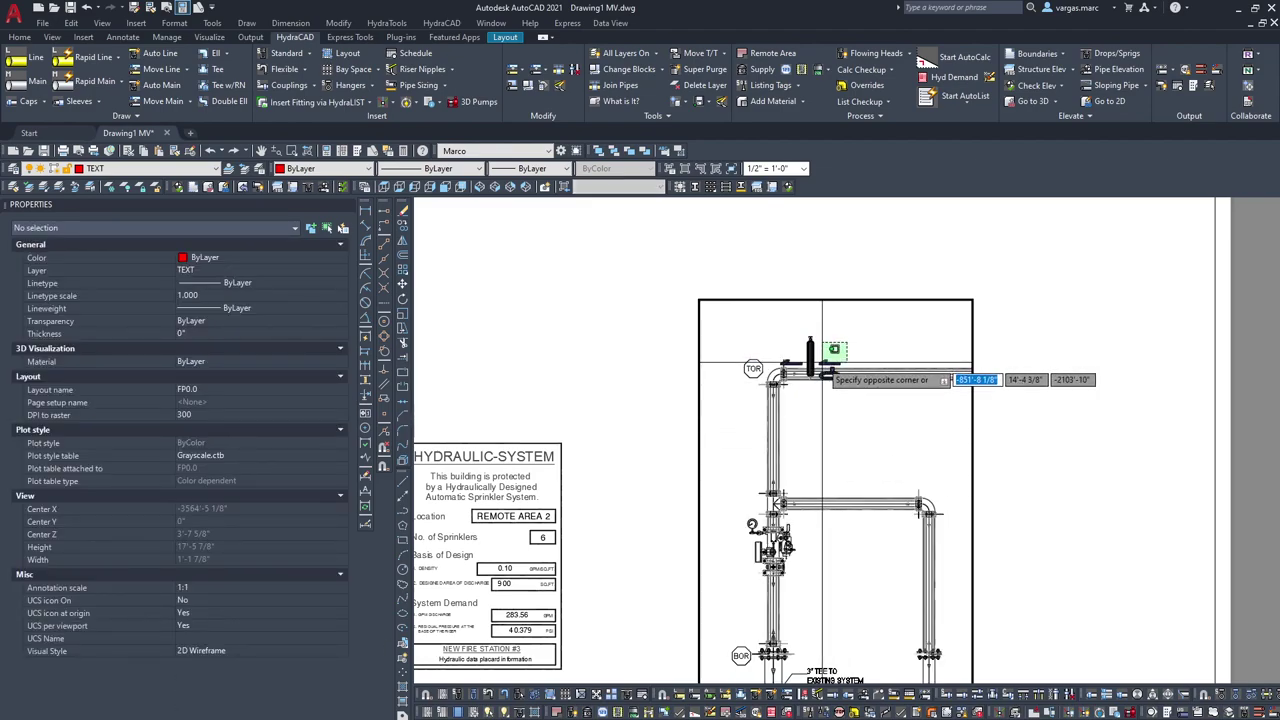
pyautogui.click(822, 362)
pyautogui.scroll(-5, 248, 665)
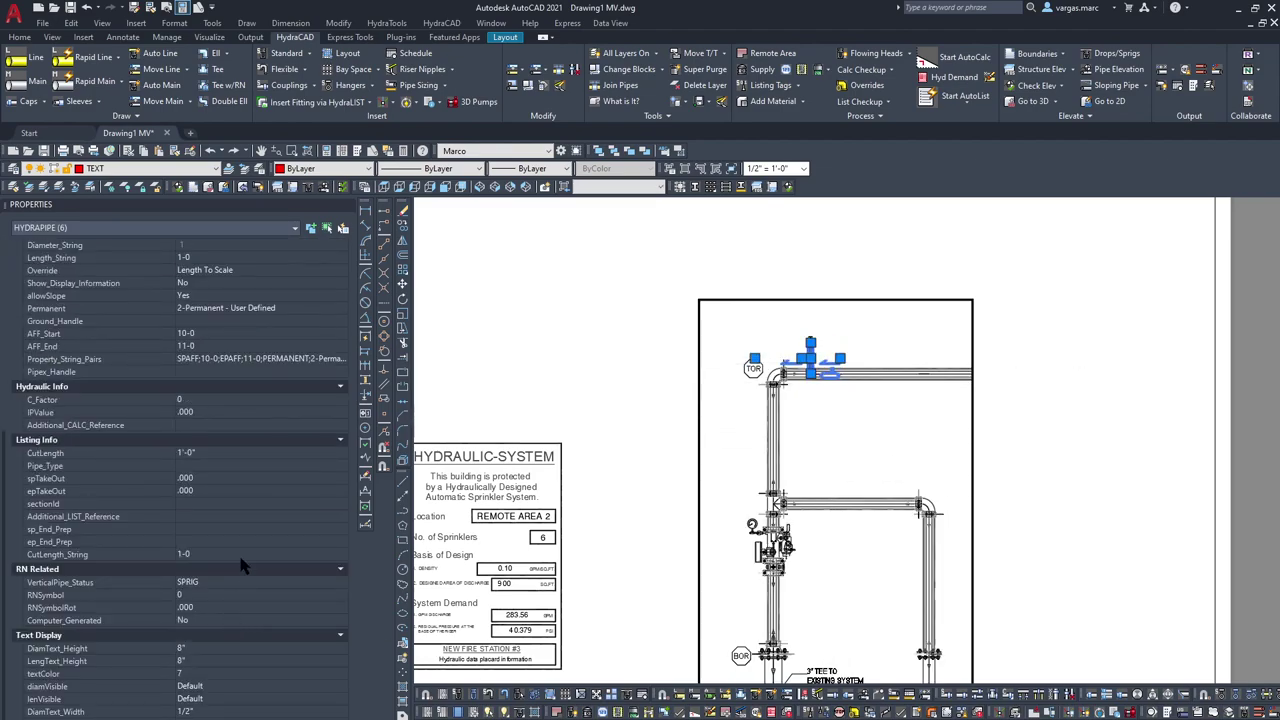
pyautogui.click(218, 688)
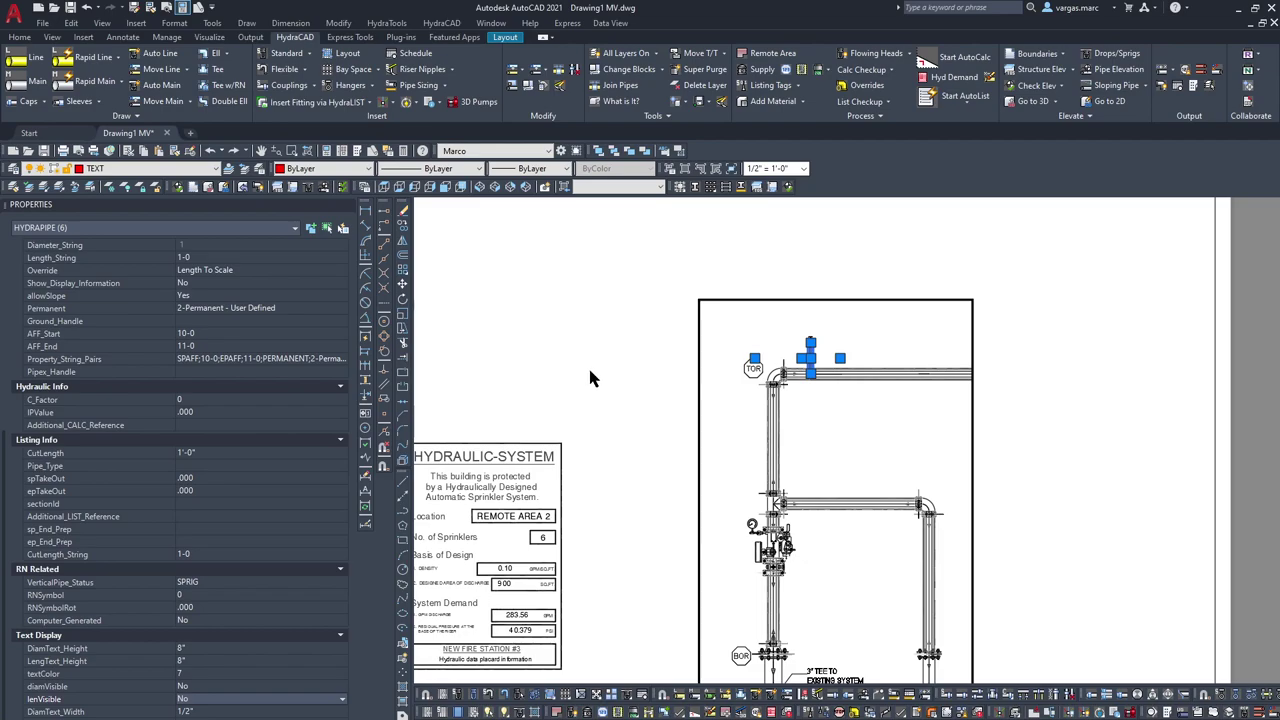
pyautogui.press('Escape')
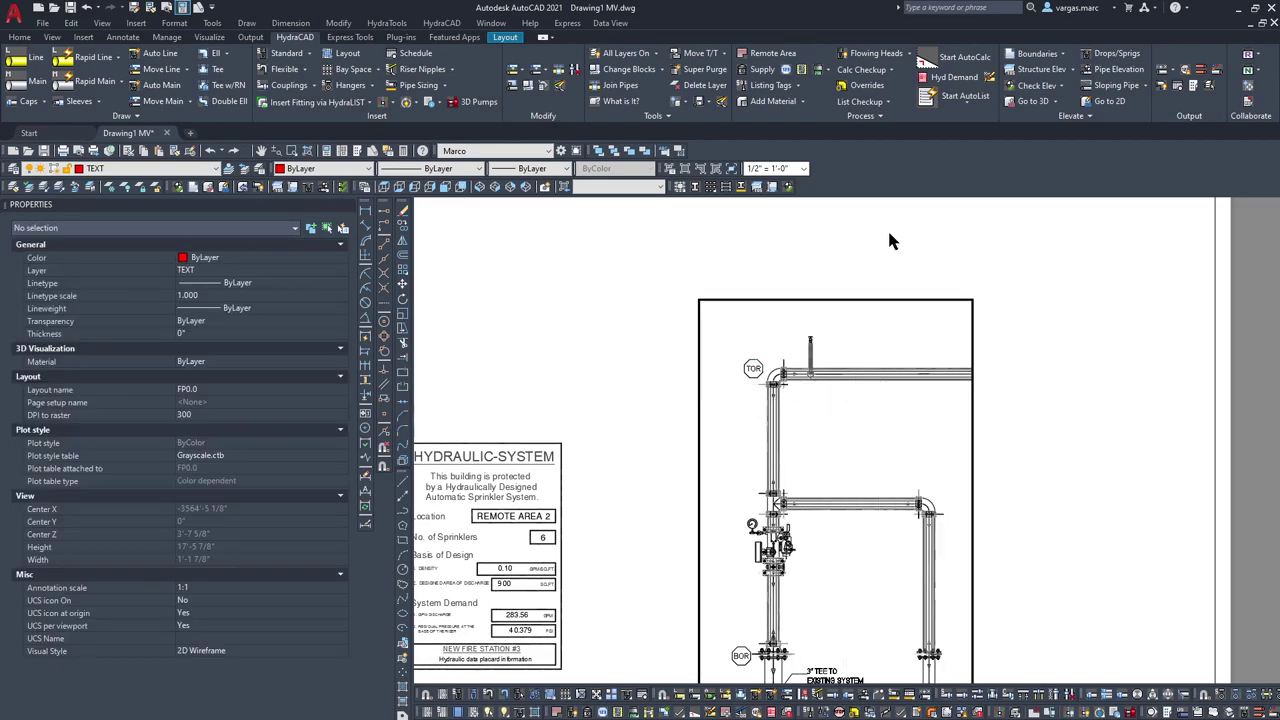
# Step: In paper space, replace the text of the leader note below the BOR tag with 6" FIRELINE
pyautogui.scroll(-5, 880, 370)
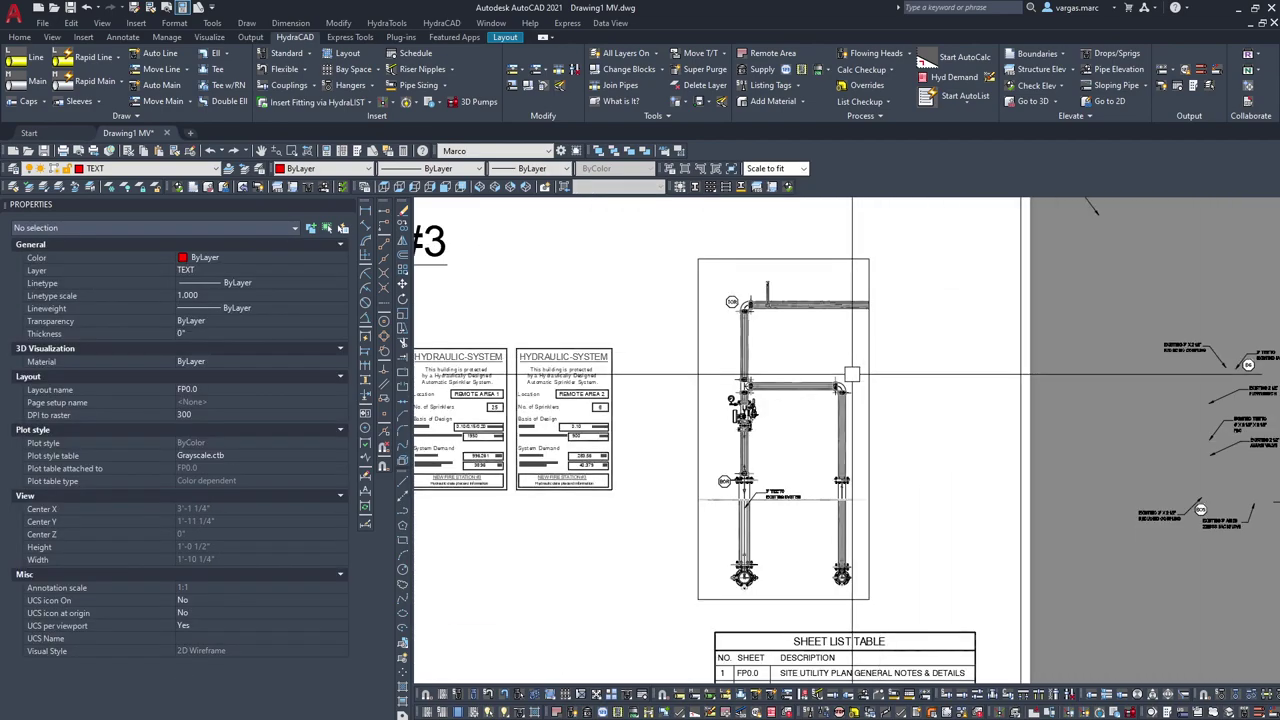
pyautogui.scroll(2, 853, 373)
pyautogui.scroll(-2, 752, 450)
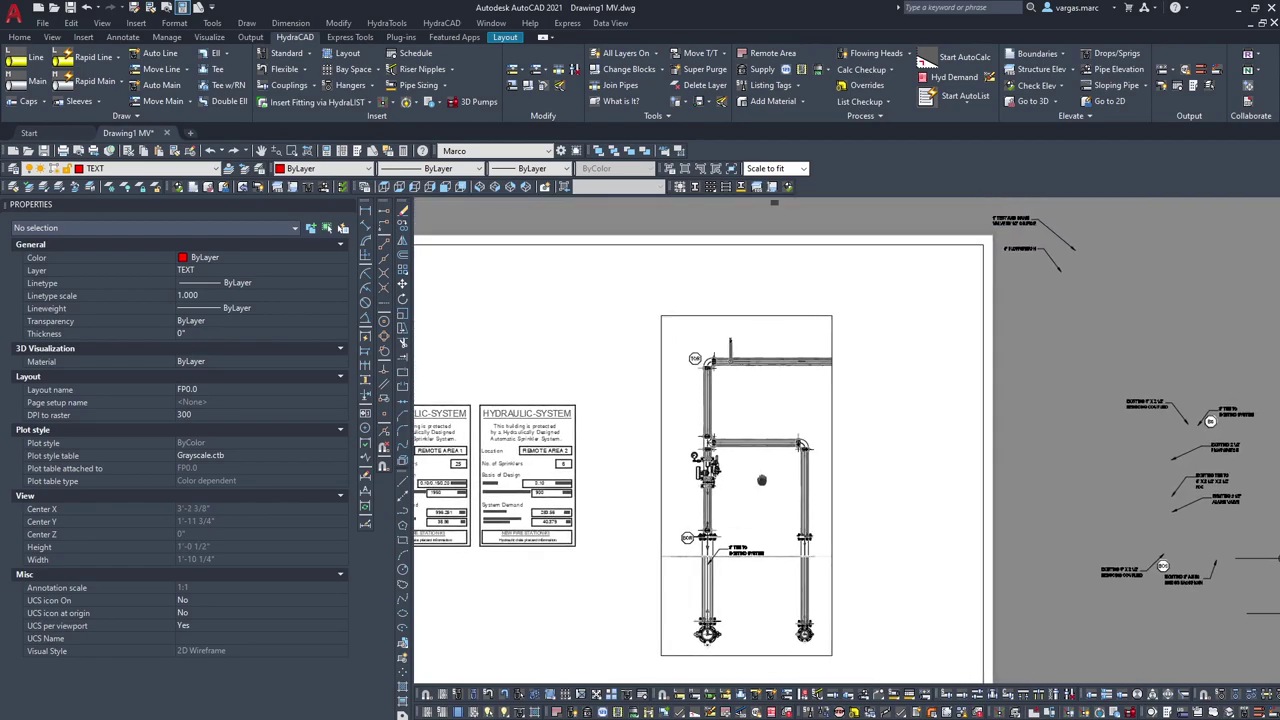
pyautogui.scroll(3, 703, 598)
pyautogui.click(816, 478)
pyautogui.press('Escape')
pyautogui.doubleClick(836, 482)
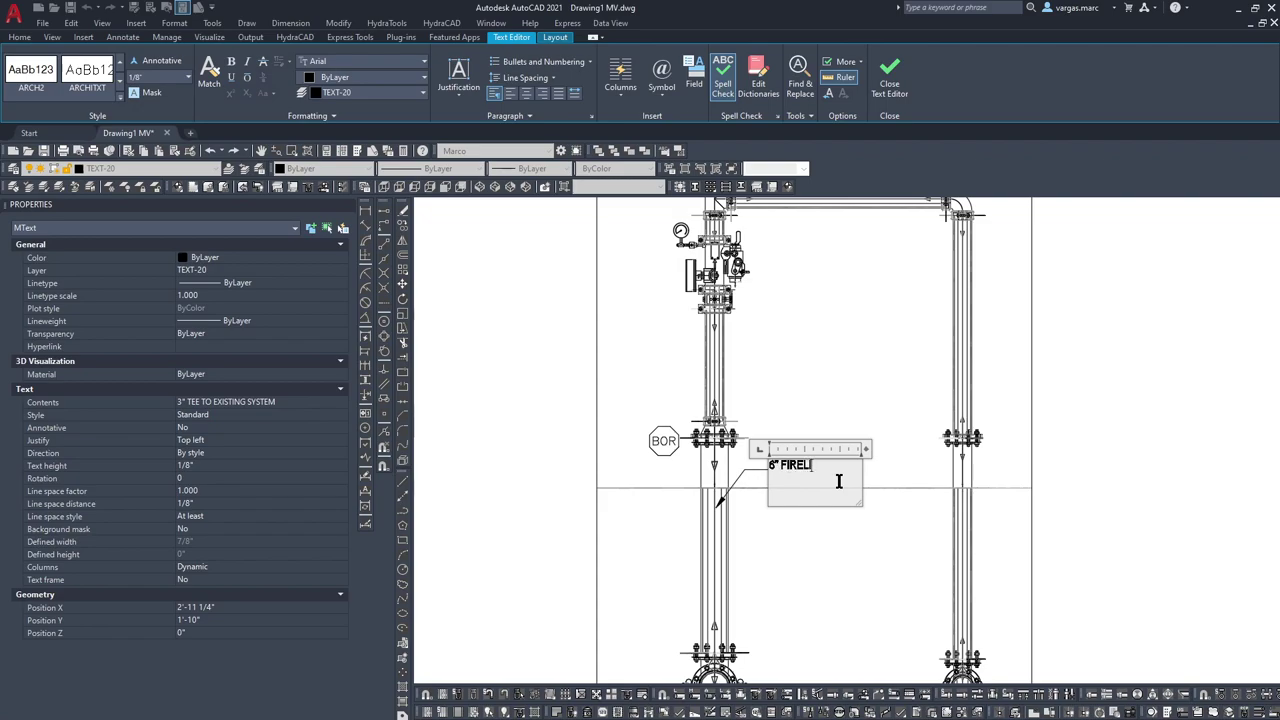
pyautogui.click(1047, 378)
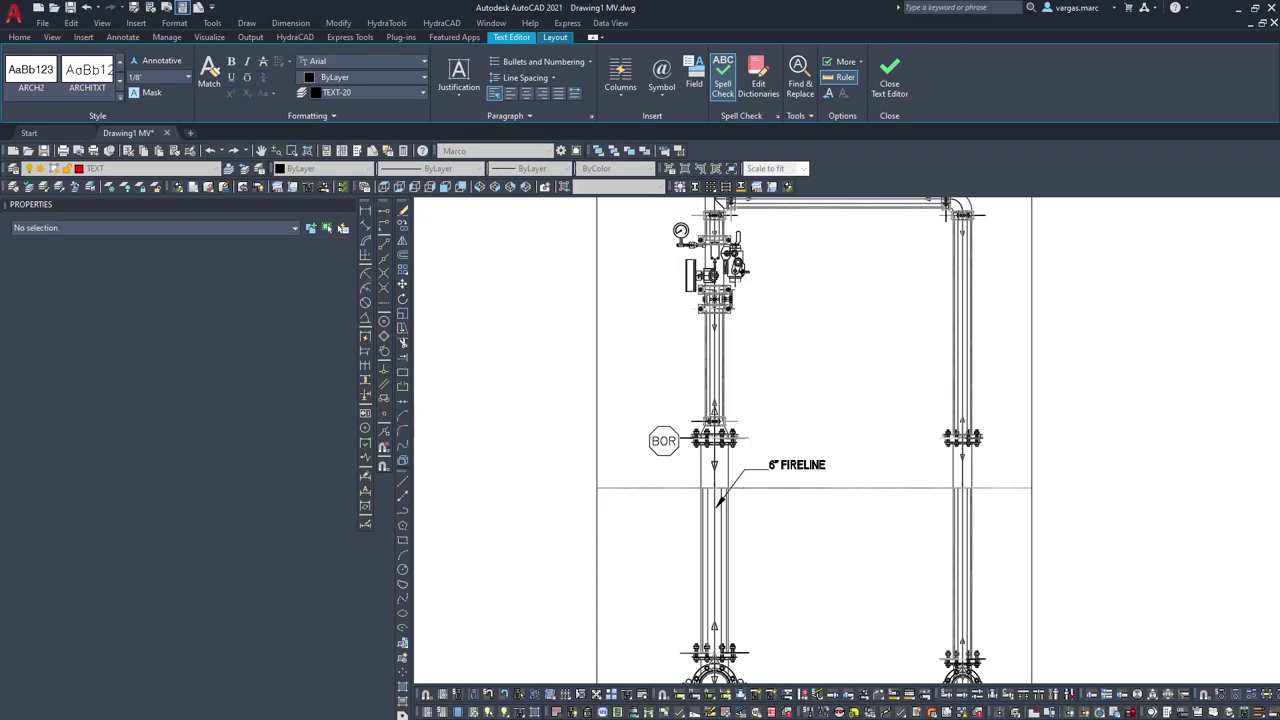
# Step: Revise the fireline note to read 6" DI FIRELINE with BY OTHERS on a second line
pyautogui.scroll(-2, 974, 368)
pyautogui.moveTo(857, 321); pyautogui.dragTo(751, 534, button='middle')
pyautogui.doubleClick(676, 296)
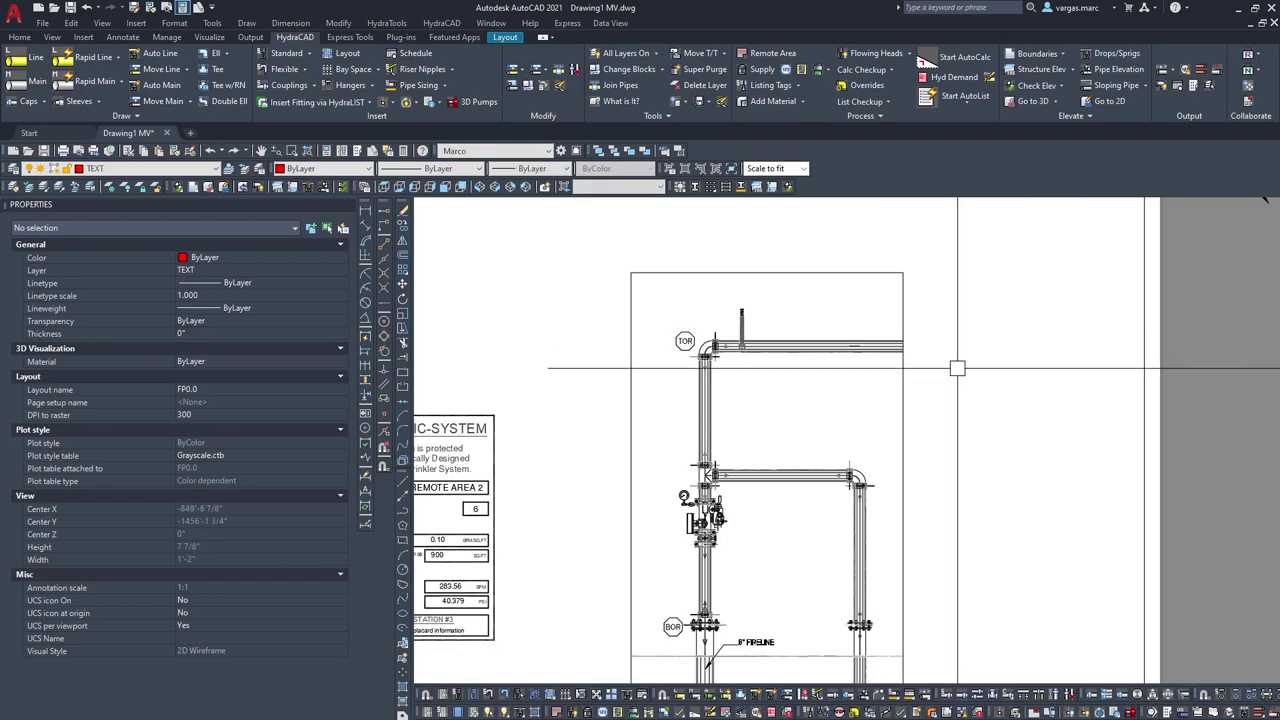
pyautogui.scroll(-2, 963, 357)
pyautogui.scroll(3, 734, 475)
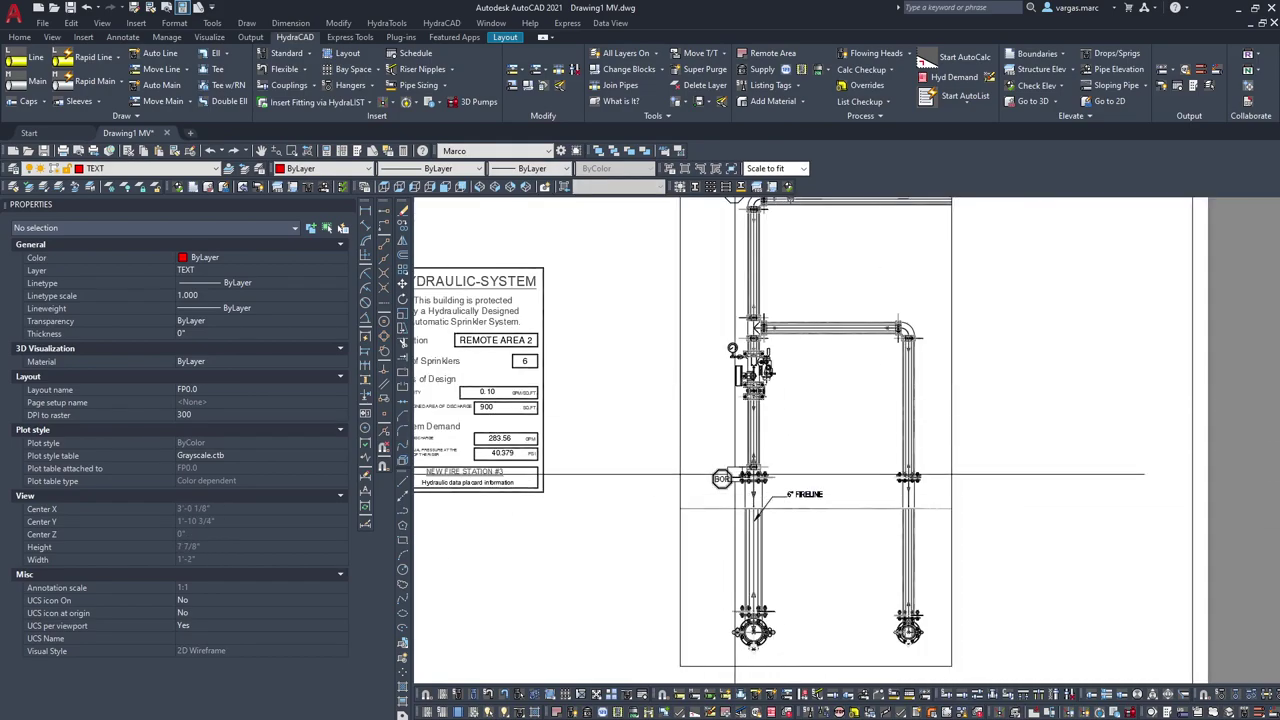
pyautogui.click(806, 494)
pyautogui.doubleClick(802, 494)
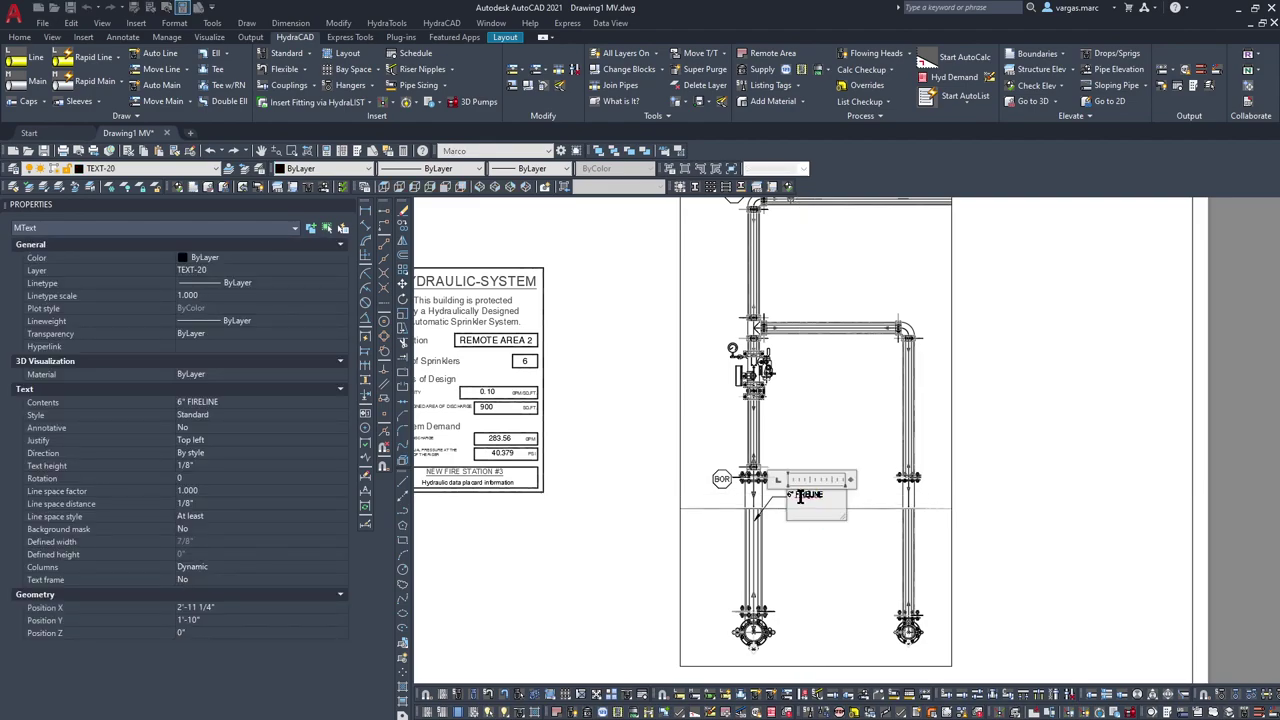
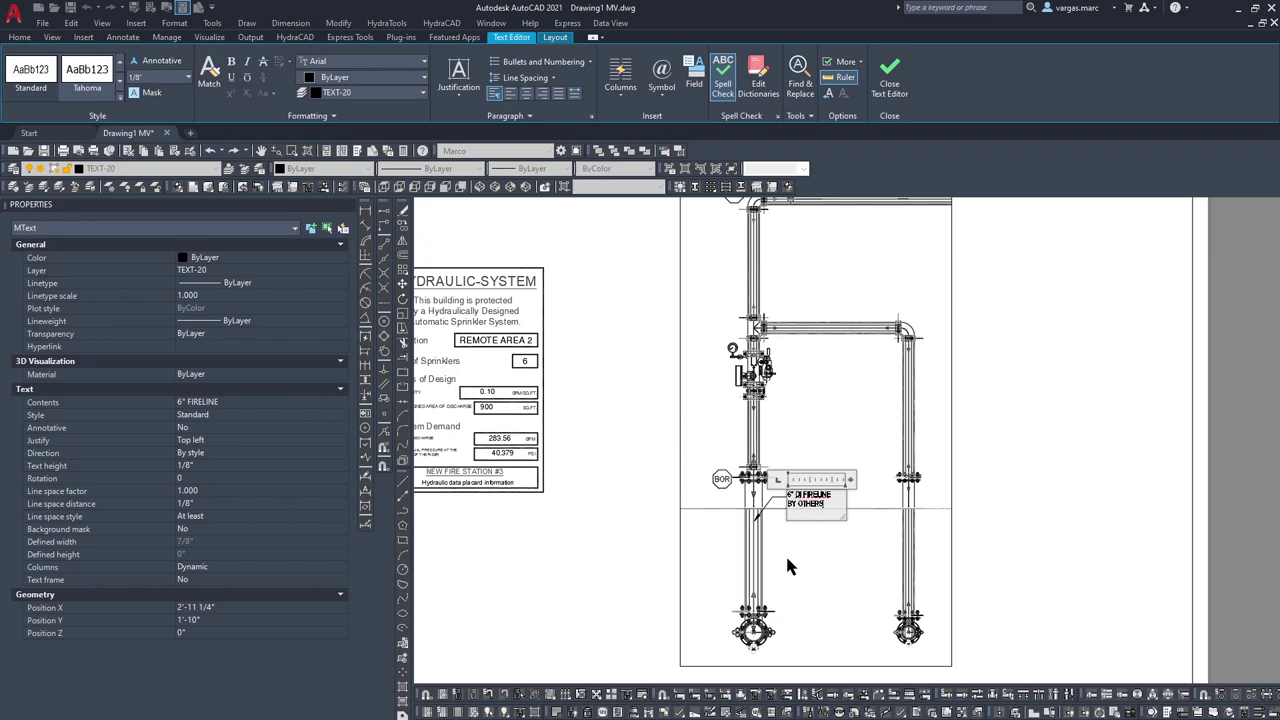
pyautogui.click(783, 567)
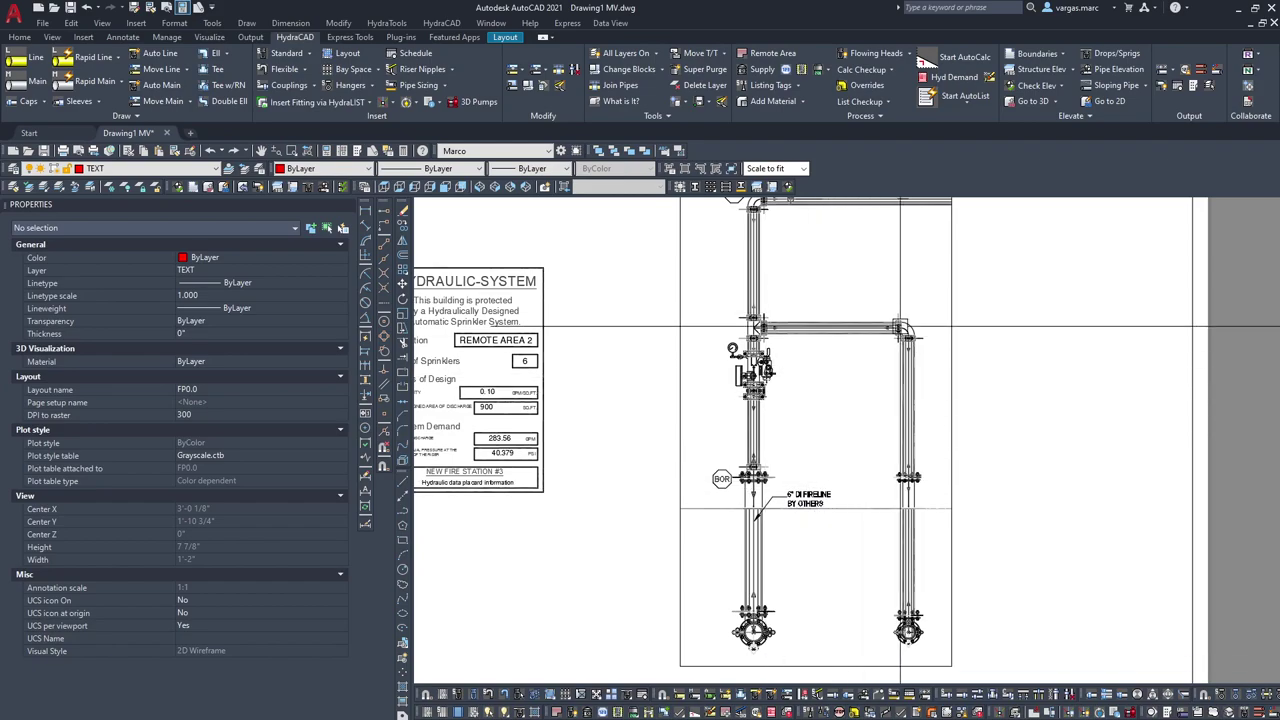
# Step: Copy the fireline note with its leader upward so the arrow points at the flange beside the BOR tag
pyautogui.scroll(-3, 814, 449)
pyautogui.scroll(3, 736, 396)
pyautogui.scroll(2, 794, 630)
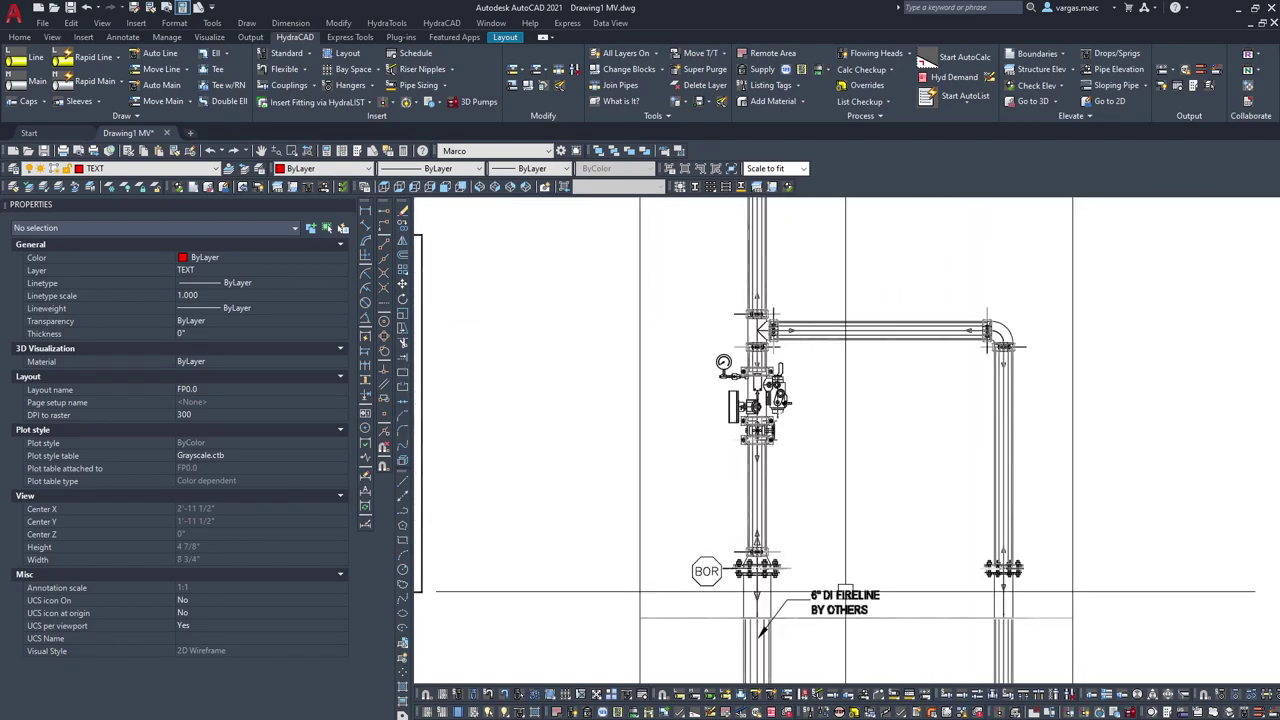
pyautogui.click(845, 596)
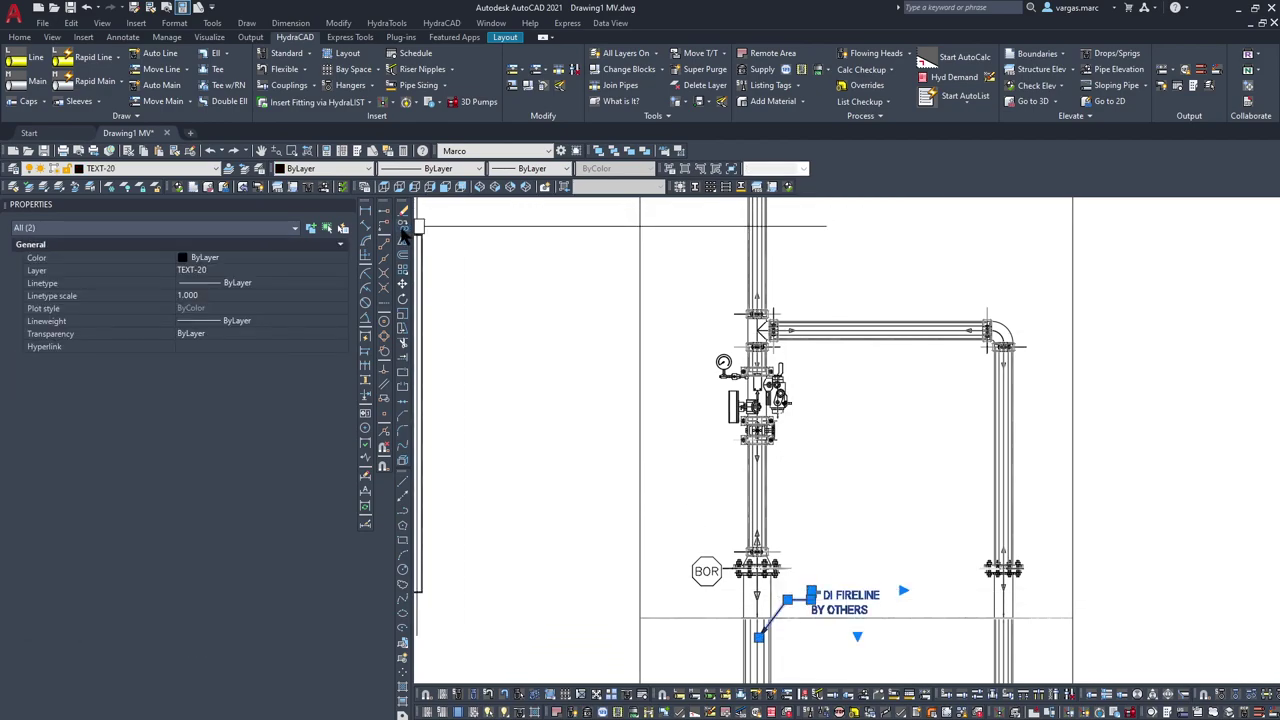
pyautogui.click(402, 228)
pyautogui.click(825, 613)
pyautogui.press('F8')
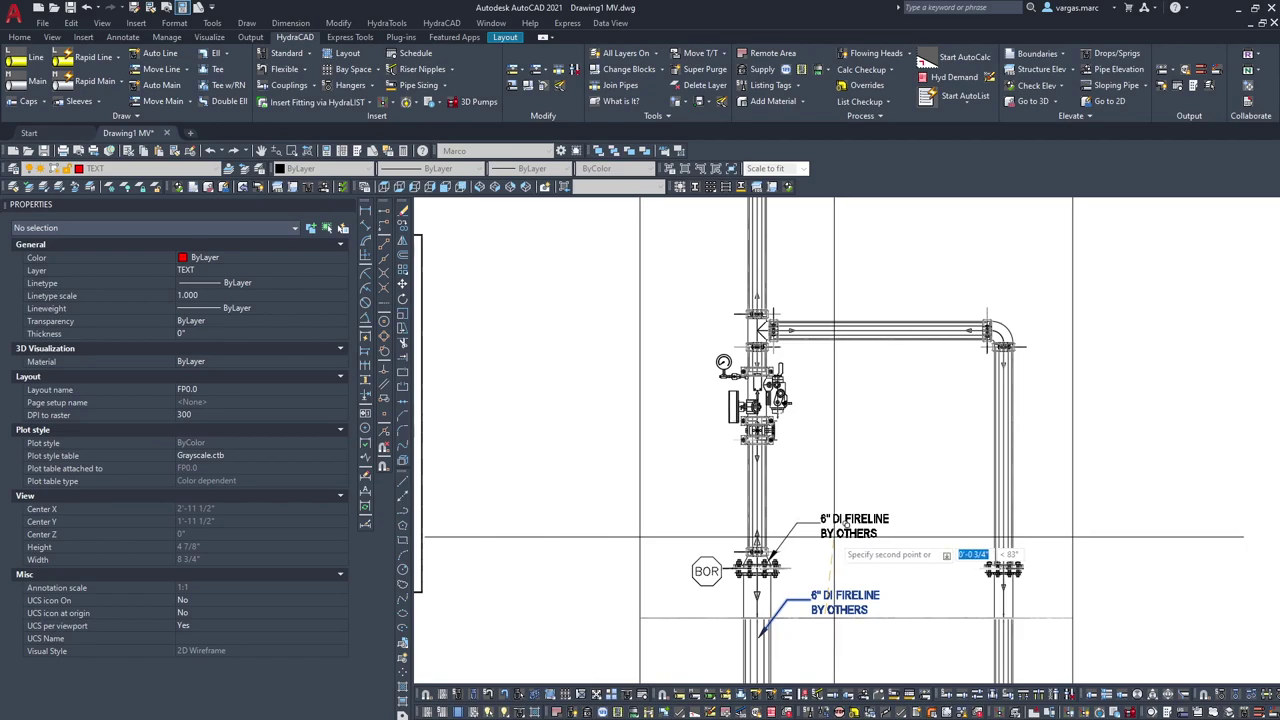
pyautogui.click(834, 537)
pyautogui.press('Escape')
# Step: Change the copied note's text to 6"X4" CON RED and move the text down slightly to line up with its leader
pyautogui.doubleClick(846, 533)
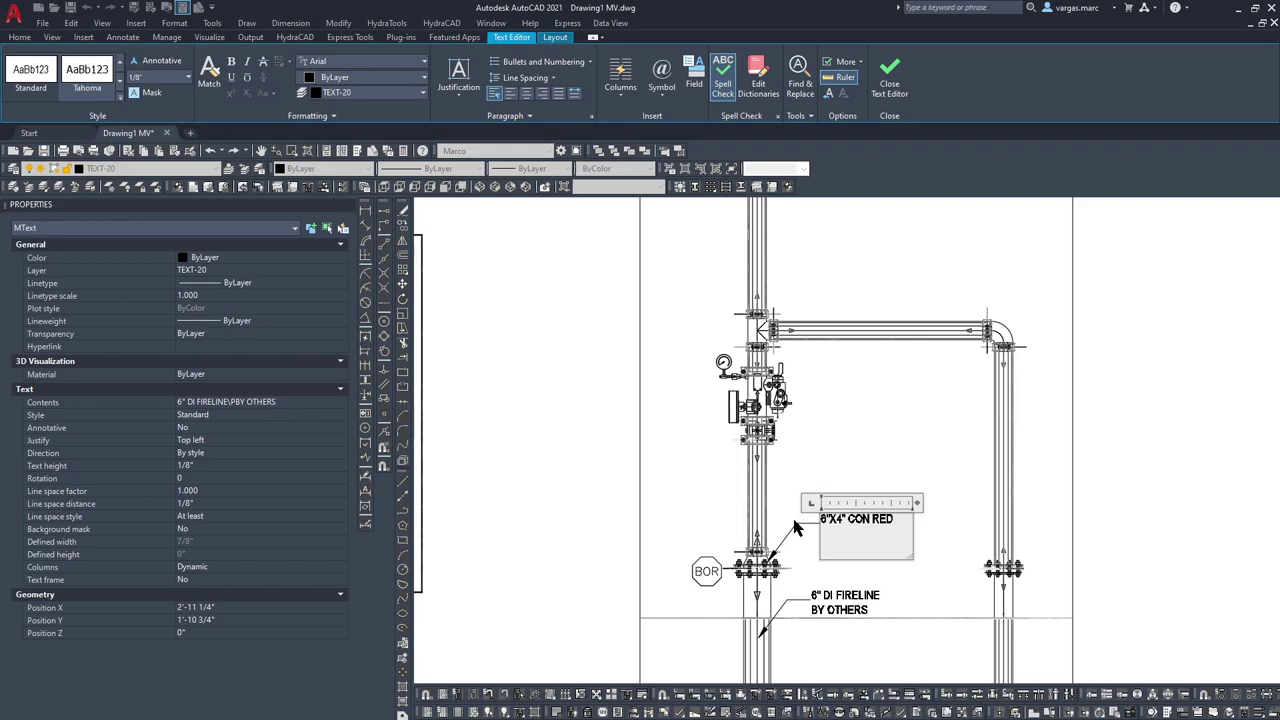
pyautogui.click(893, 579)
pyautogui.scroll(2, 864, 550)
pyautogui.click(846, 523)
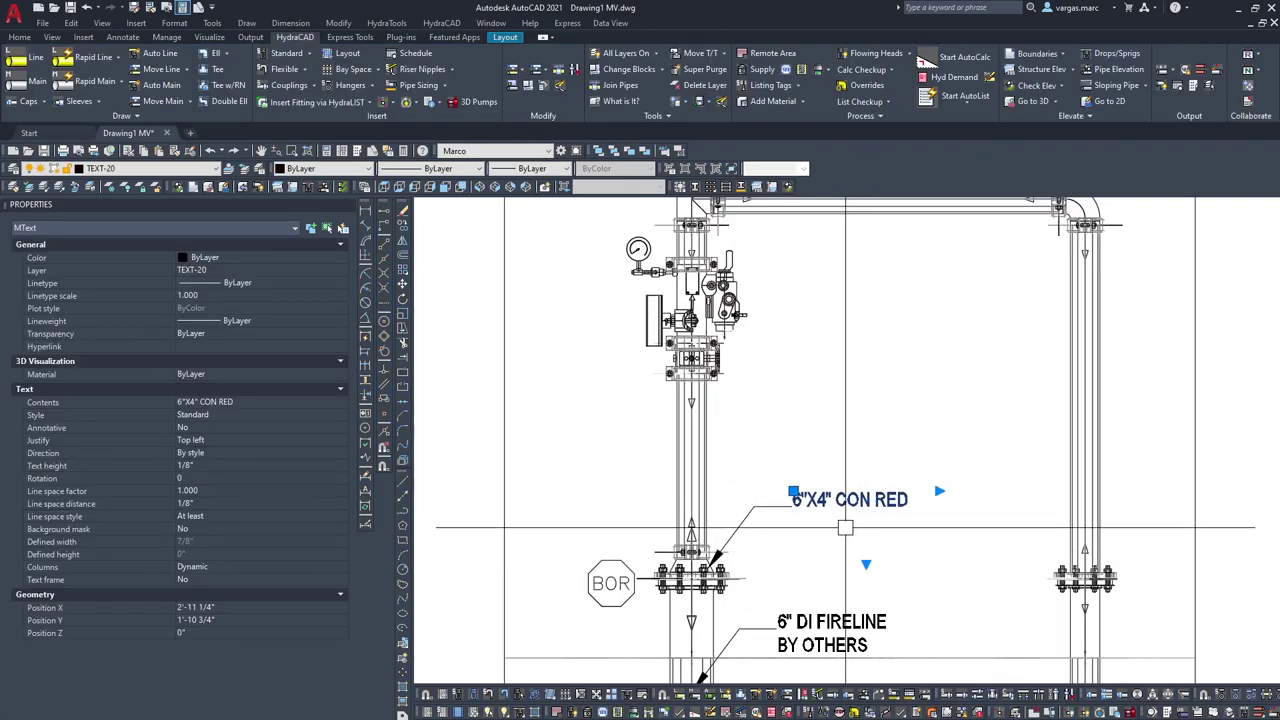
pyautogui.press('Escape')
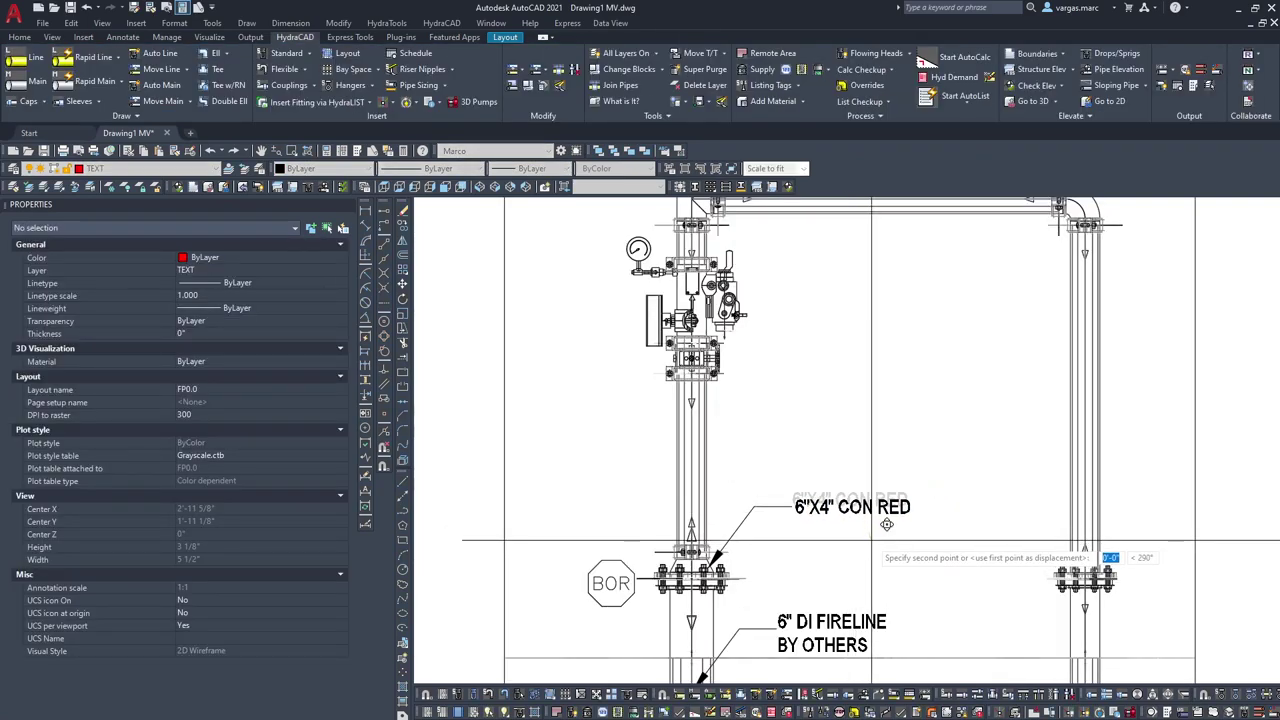
pyautogui.click(852, 512)
# Step: Copy the 6"X4" CON RED note and its leader to the space directly above it, below the riser valve assembly
pyautogui.click(811, 455)
pyautogui.click(779, 512)
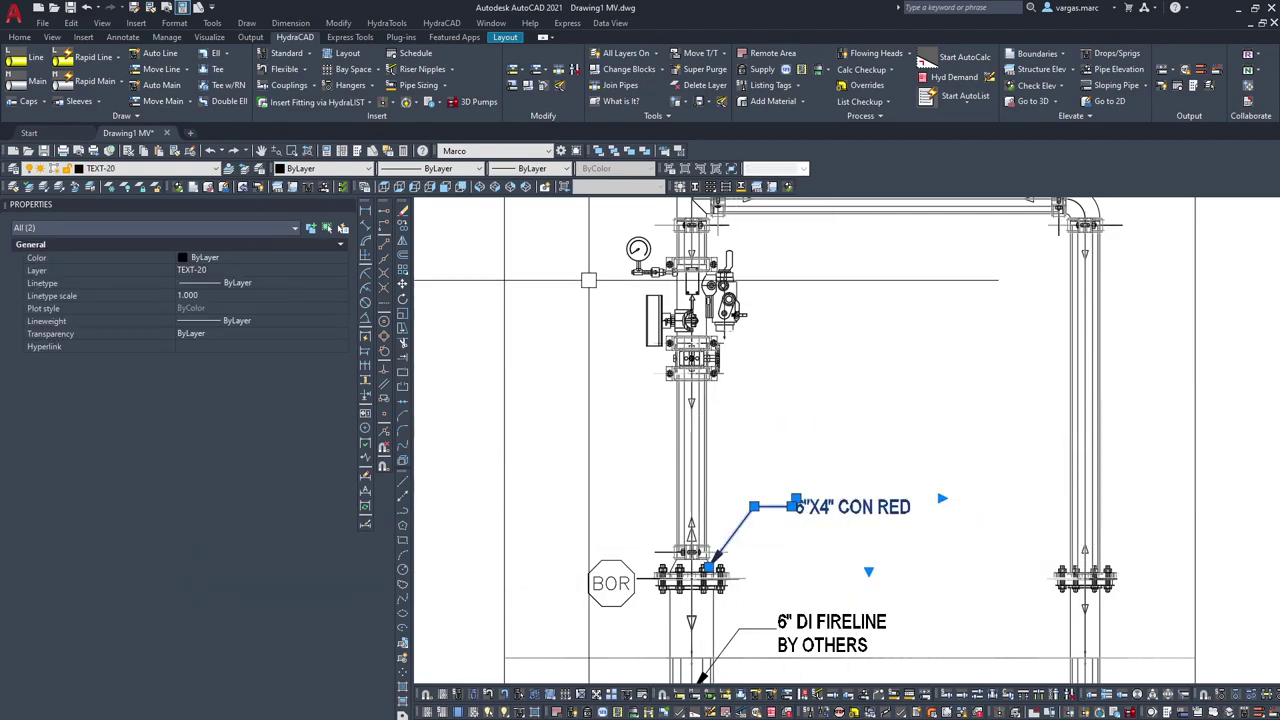
pyautogui.press('Escape')
pyautogui.click(797, 571)
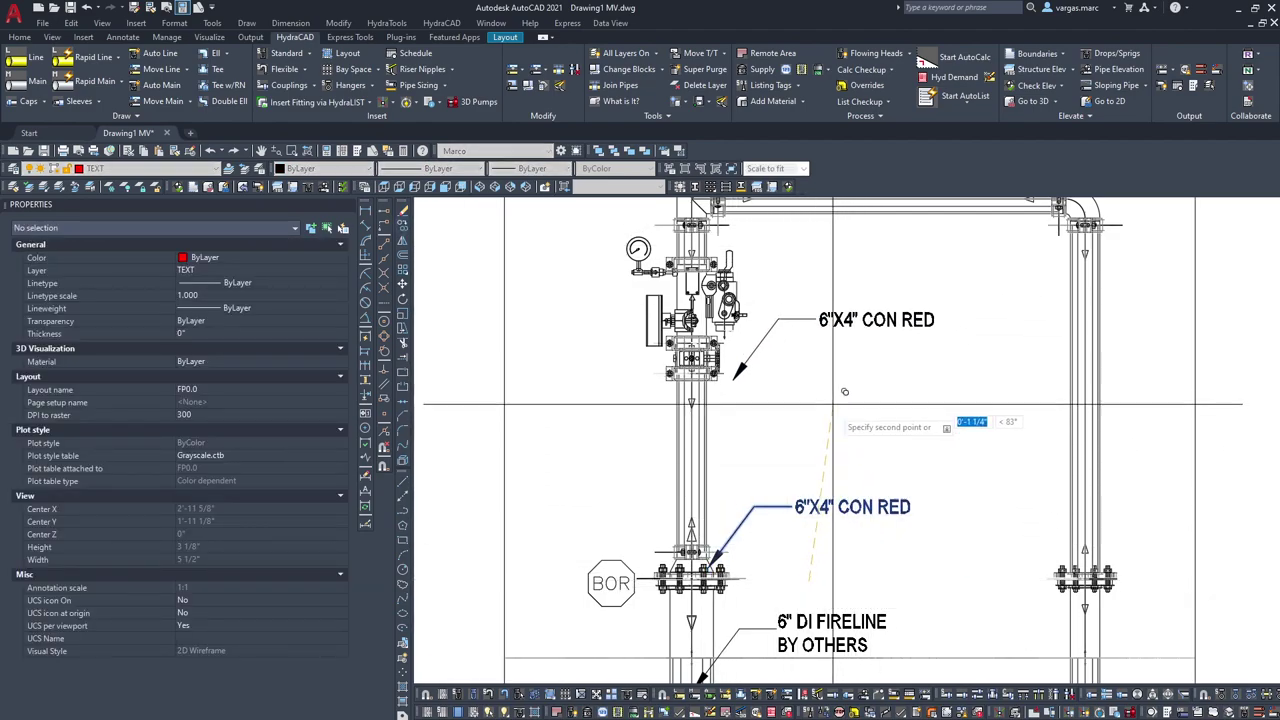
pyautogui.click(801, 462)
pyautogui.press('Escape')
# Step: Move the upper leader's arrowhead up to the fitting at the base of the riser valve assembly
pyautogui.click(721, 449)
pyautogui.click(713, 457)
pyautogui.click(716, 361)
pyautogui.press('Escape')
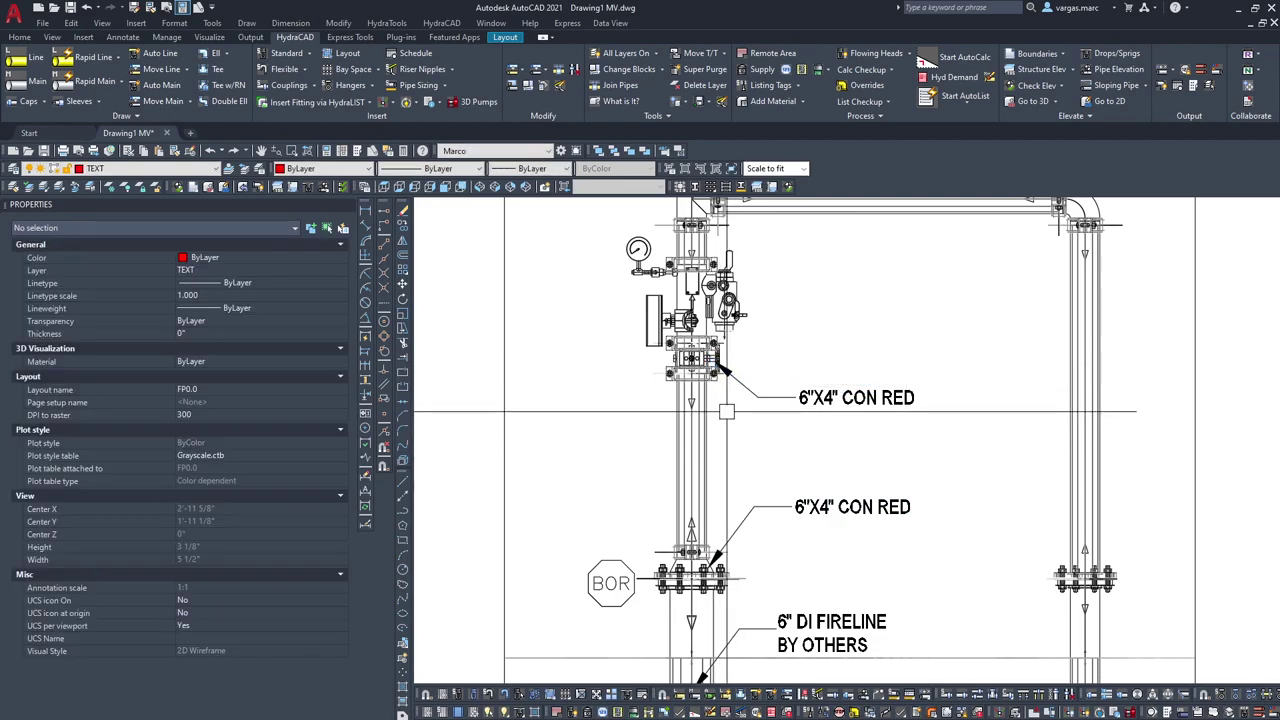
pyautogui.doubleClick(713, 464)
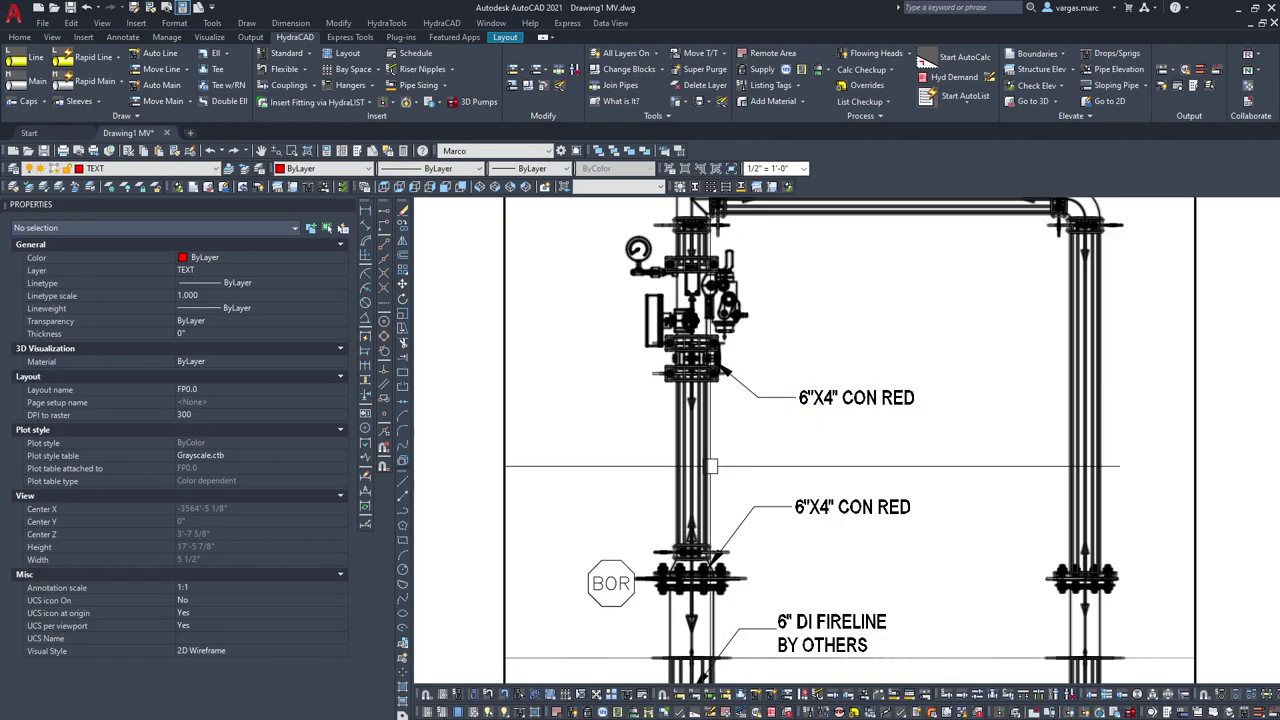
pyautogui.doubleClick(460, 447)
pyautogui.press('Escape')
# Step: Change the upper 6"X4" CON RED note below the riser valve assembly to read 4" B'FLY VALVE W/ TAMPER
pyautogui.scroll(-2, 1049, 301)
pyautogui.moveTo(1035, 300); pyautogui.dragTo(969, 404, button='middle')
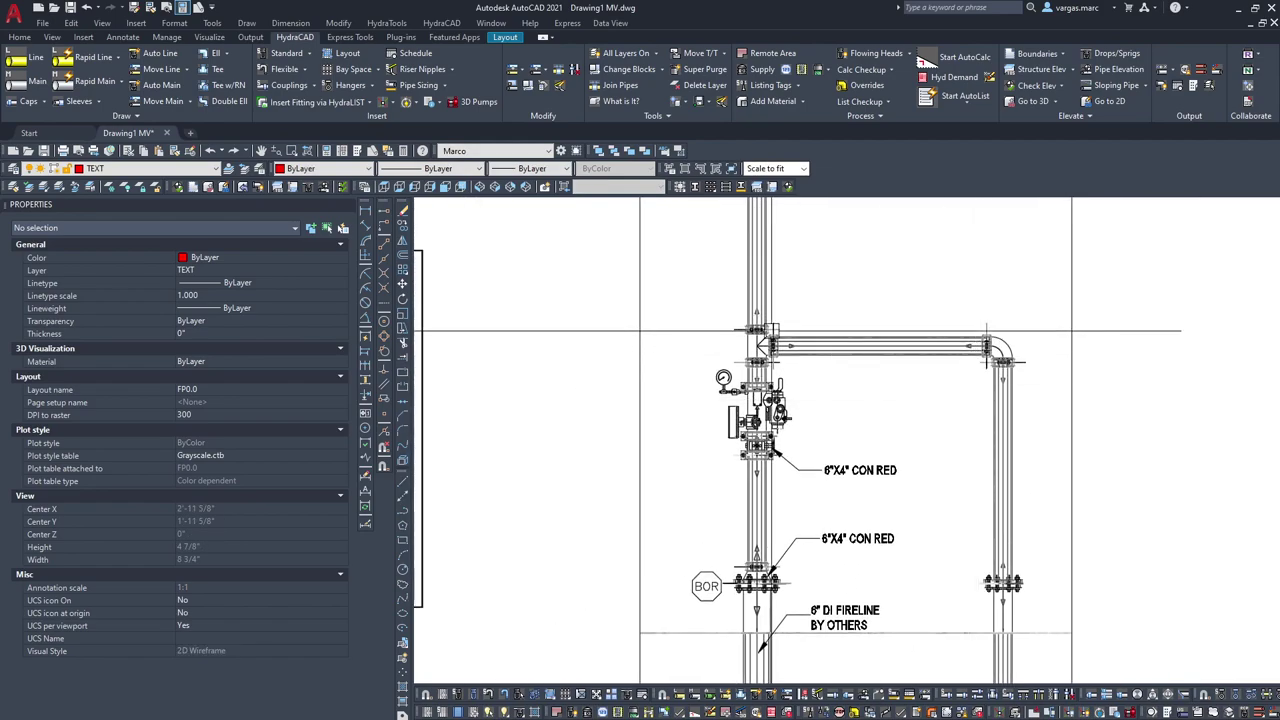
pyautogui.scroll(-2, 814, 432)
pyautogui.moveTo(837, 371); pyautogui.dragTo(811, 452, button='middle')
pyautogui.scroll(2, 811, 519)
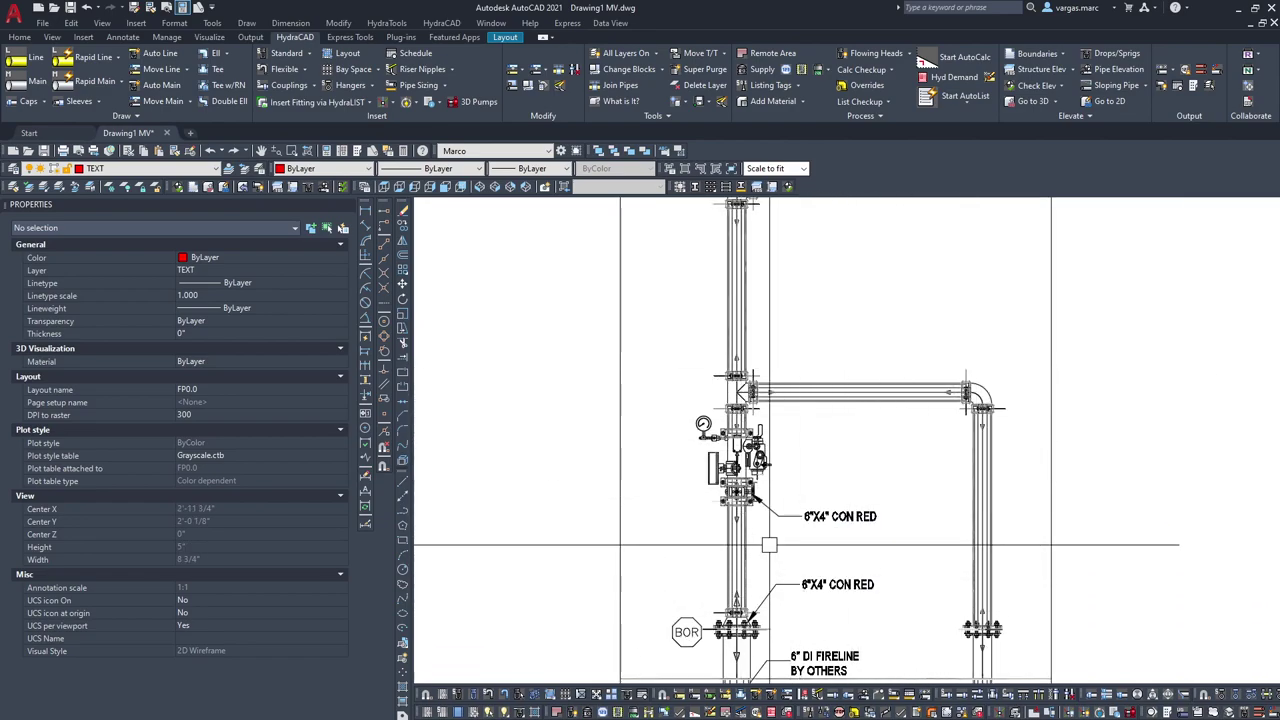
pyautogui.scroll(2, 795, 551)
pyautogui.moveTo(785, 481); pyautogui.dragTo(793, 397, button='middle')
pyautogui.doubleClick(845, 413)
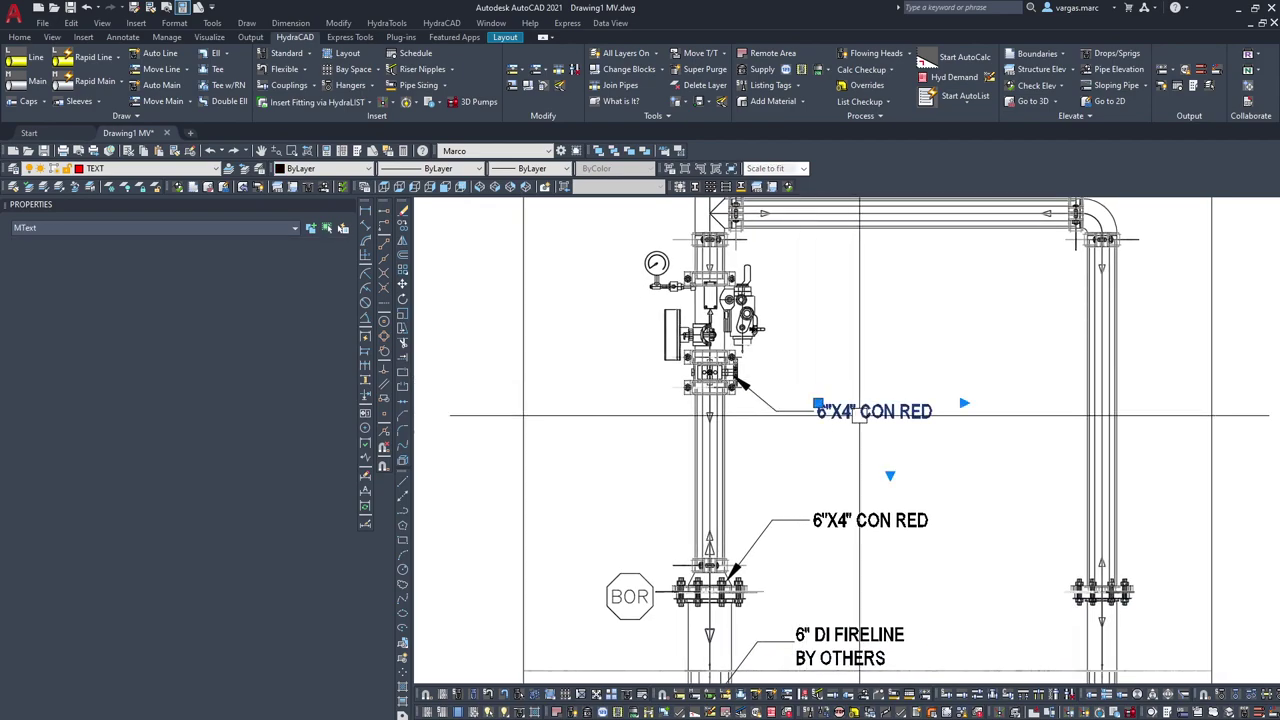
pyautogui.press('Delete')
pyautogui.press('Delete')
pyautogui.press('Delete')
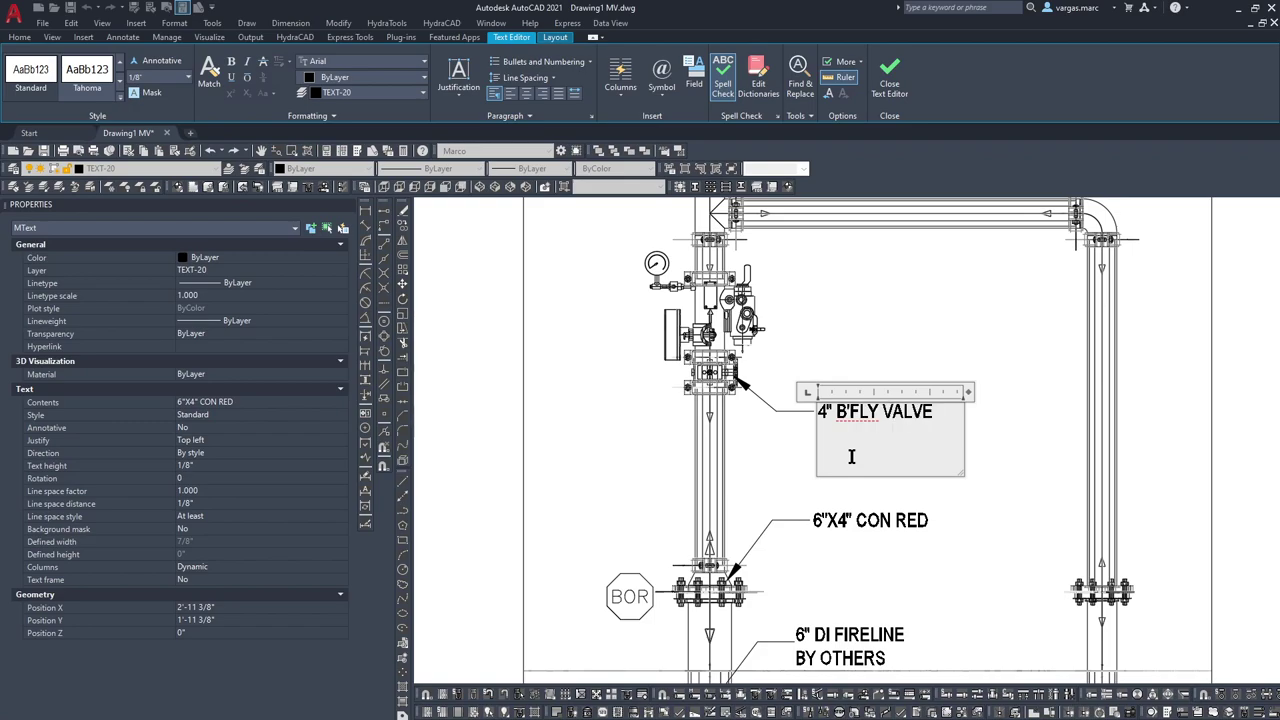
pyautogui.write('W/')
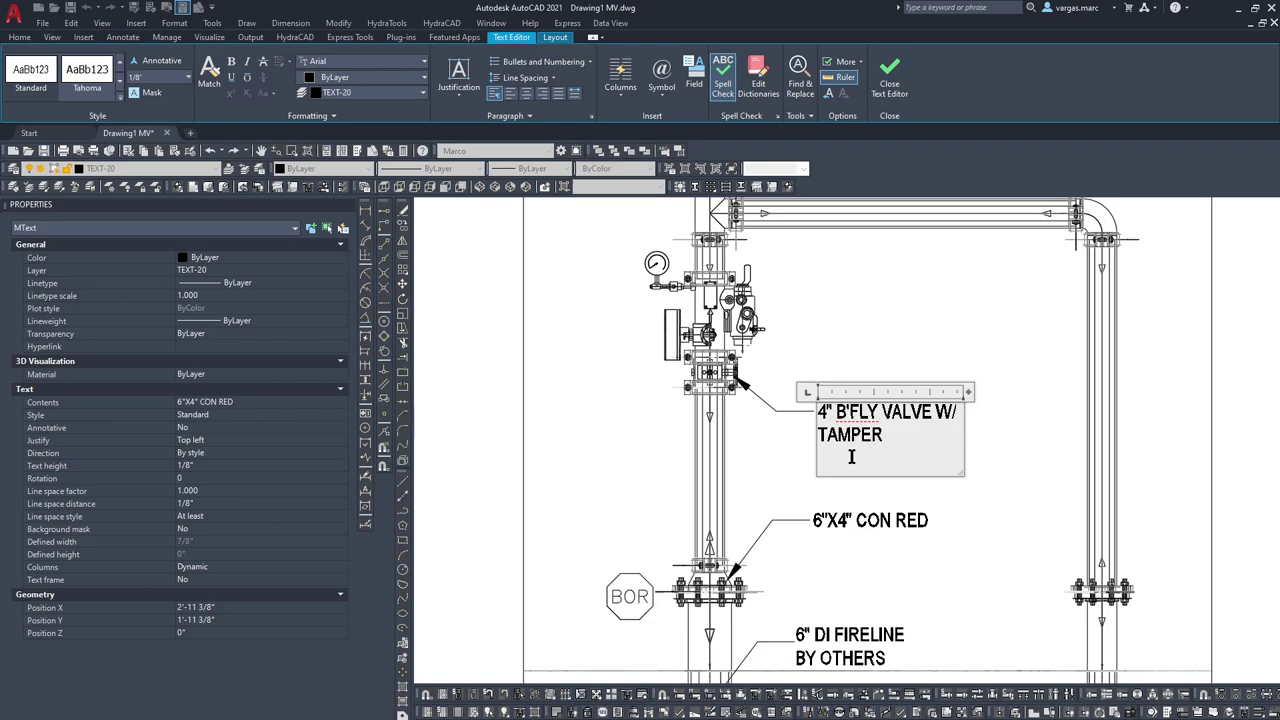
pyautogui.click(771, 467)
pyautogui.click(856, 434)
pyautogui.click(789, 401)
pyautogui.click(757, 432)
pyautogui.press('Escape')
# Step: Make TEXT 20 the current layer
pyautogui.scroll(2, 760, 295)
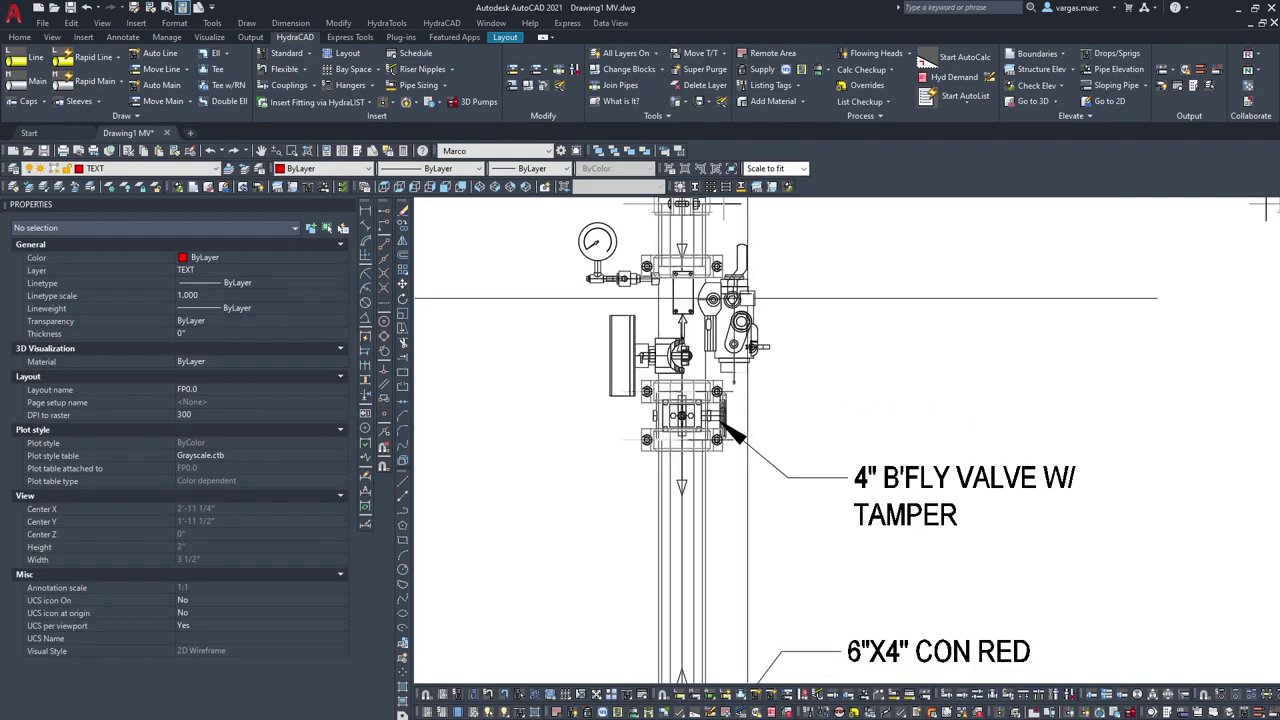
pyautogui.scroll(1, 769, 290)
pyautogui.scroll(1, 778, 337)
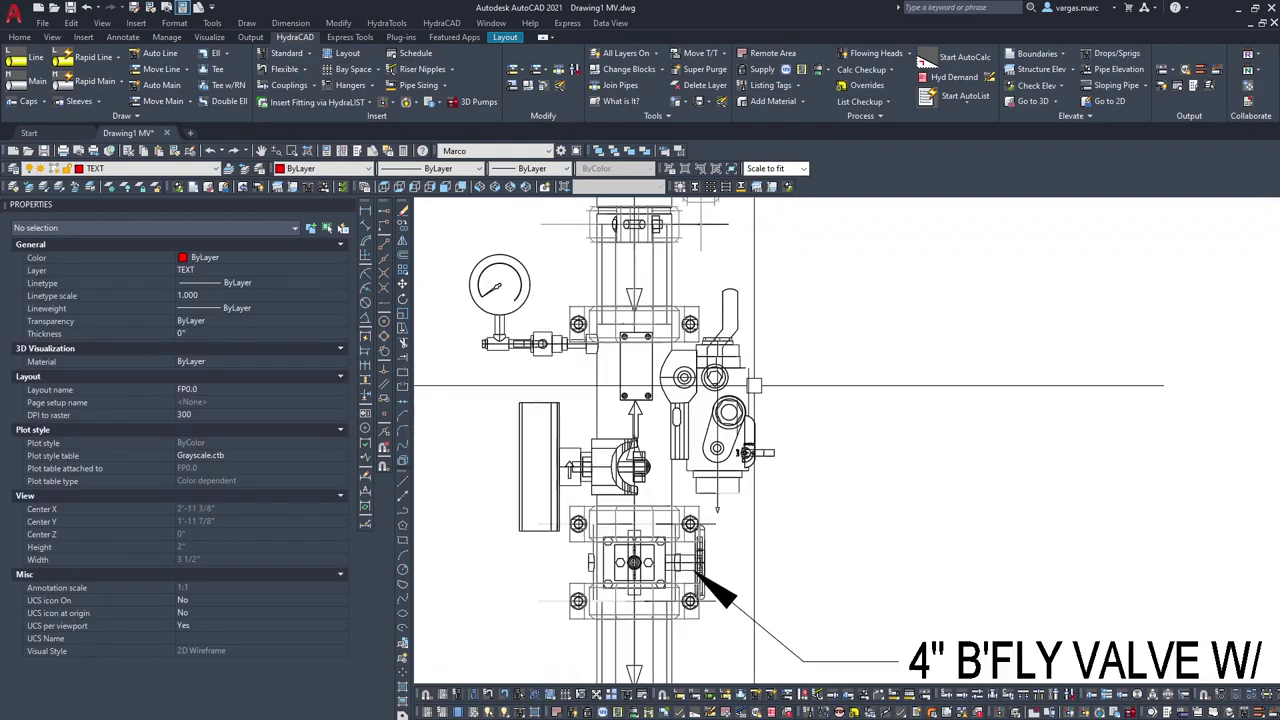
pyautogui.scroll(-3, 778, 337)
pyautogui.scroll(2, 779, 335)
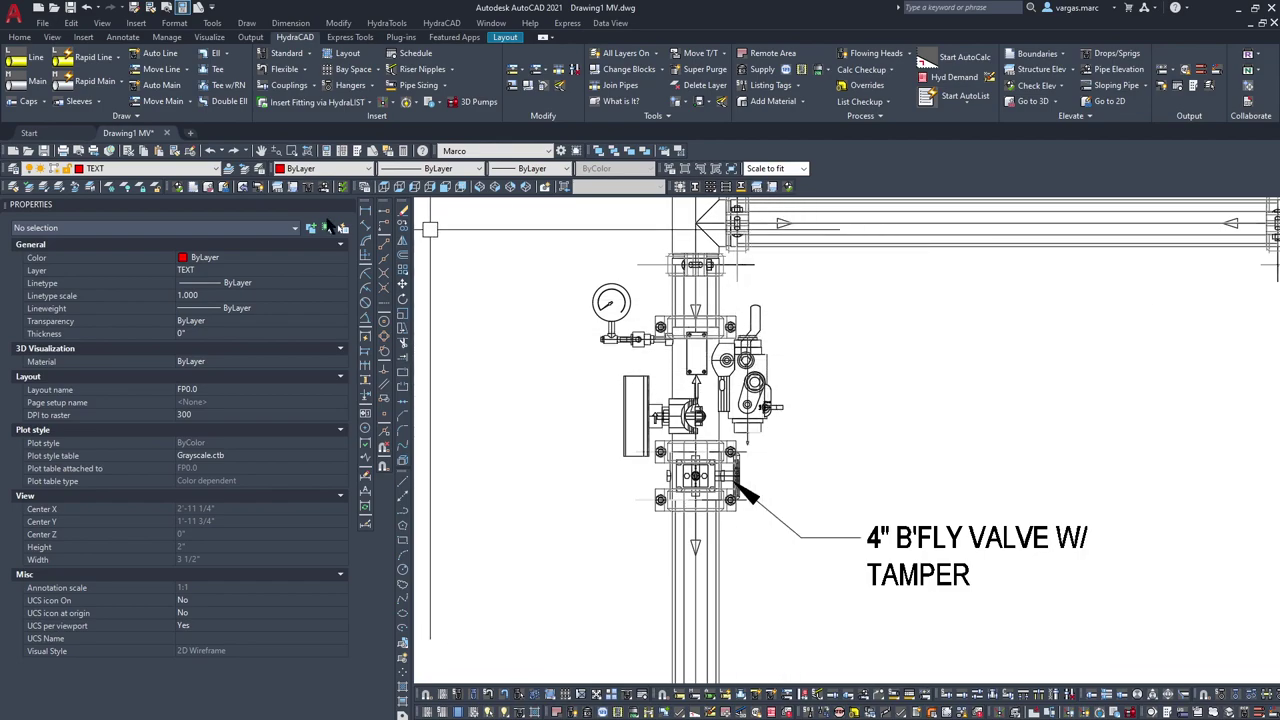
pyautogui.click(172, 170)
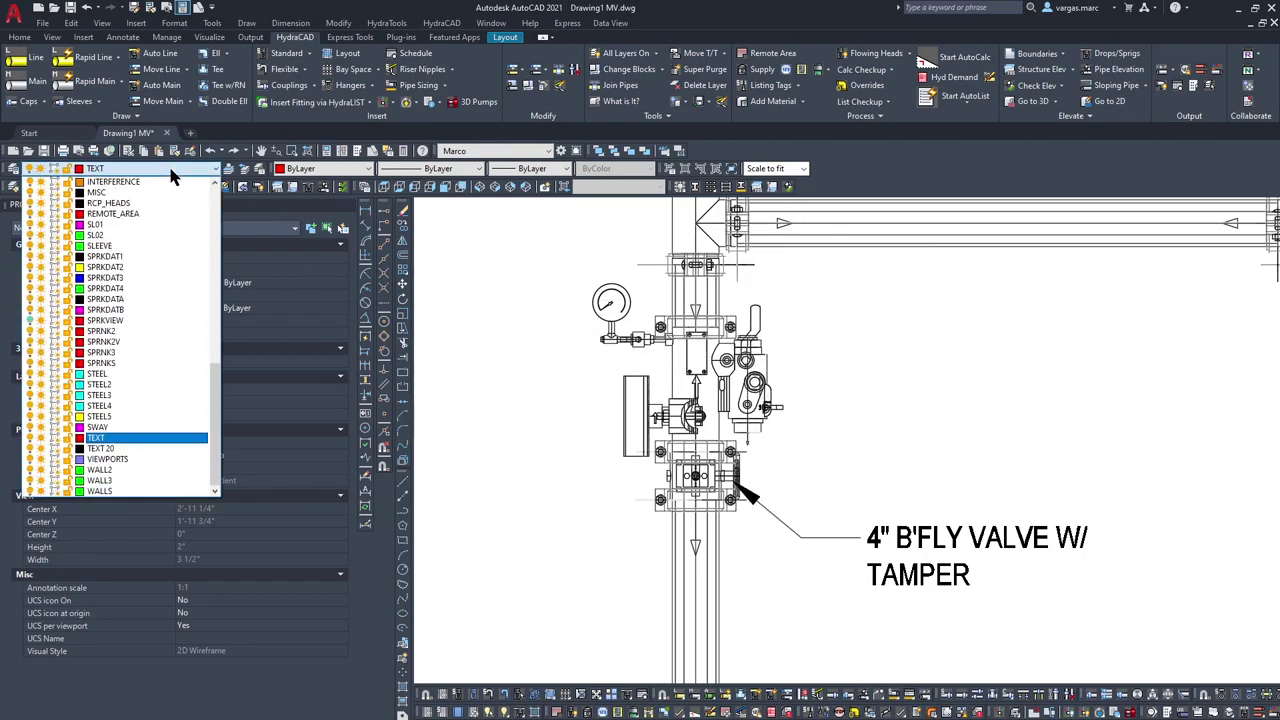
pyautogui.click(126, 443)
pyautogui.scroll(2, 821, 327)
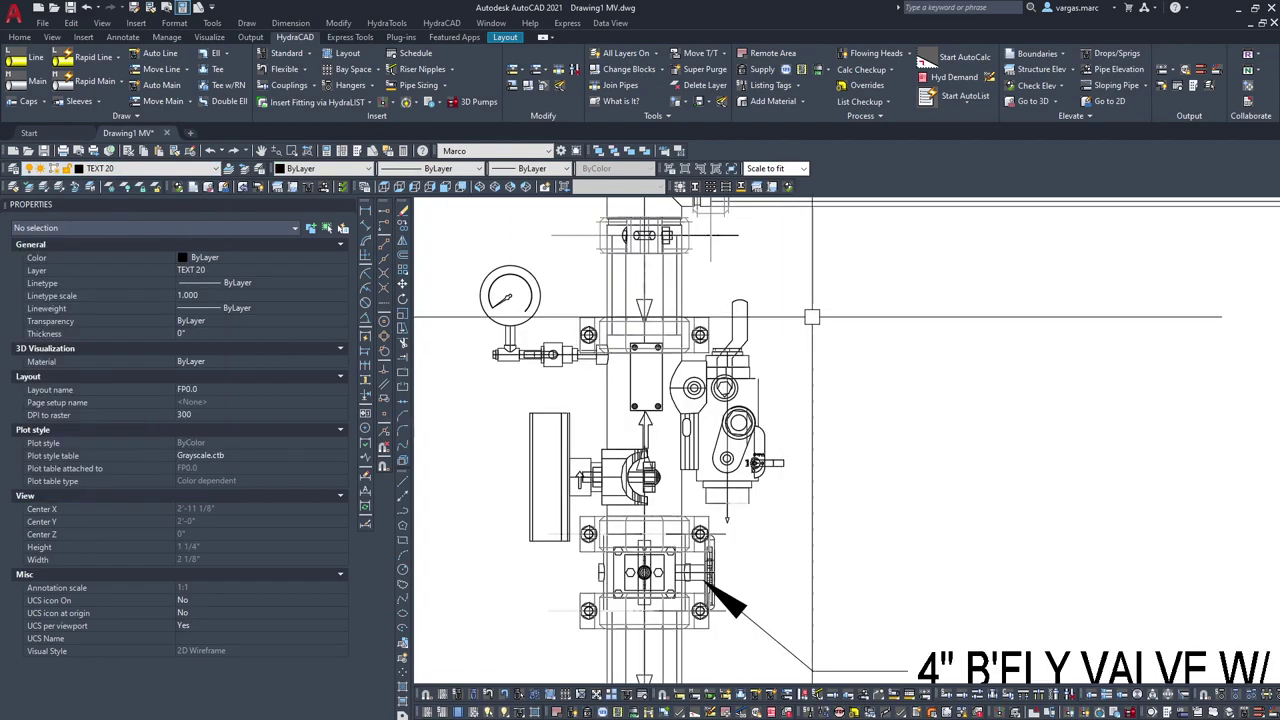
pyautogui.scroll(-2, 790, 300)
pyautogui.scroll(3, 750, 300)
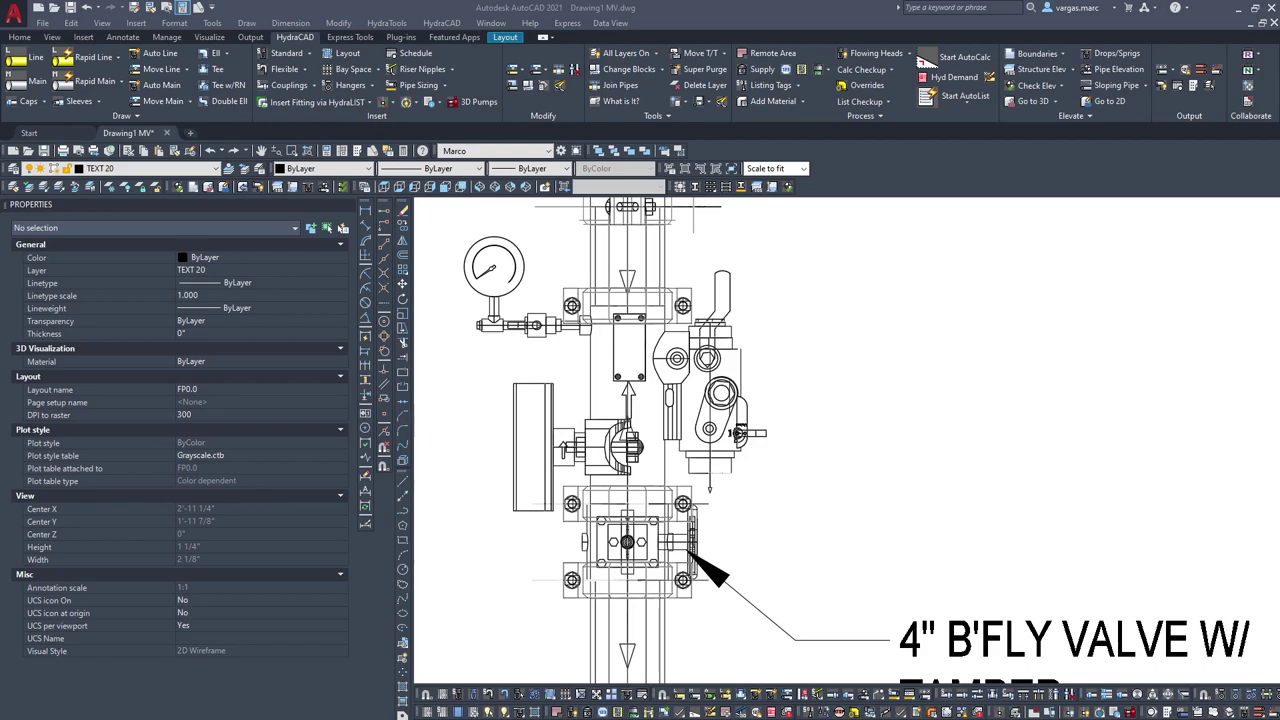
# Step: Switch to the browser's Victaulic Series 747M page and open the 10.96 Zone Control Riser Module submittal
pyautogui.moveTo(1279, 190); pyautogui.dragTo(529, 127)
pyautogui.click(785, 130)
pyautogui.scroll(-3, 724, 367)
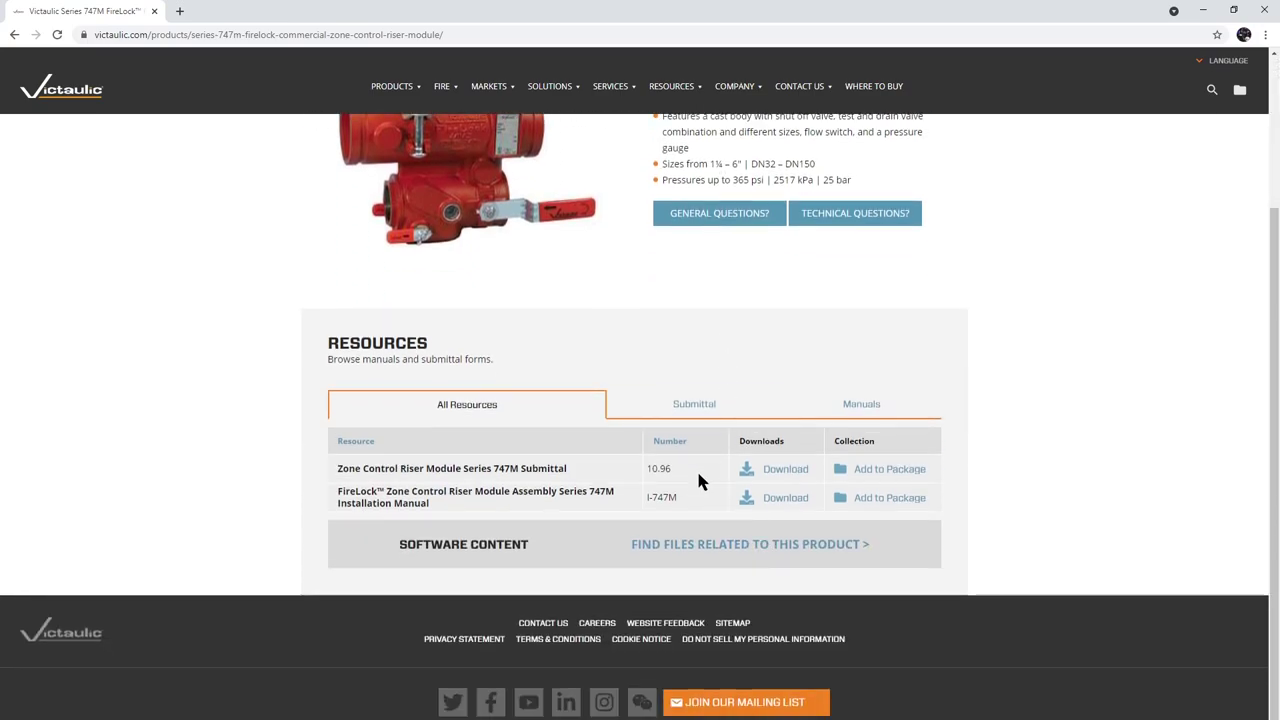
pyautogui.click(787, 473)
pyautogui.click(755, 467)
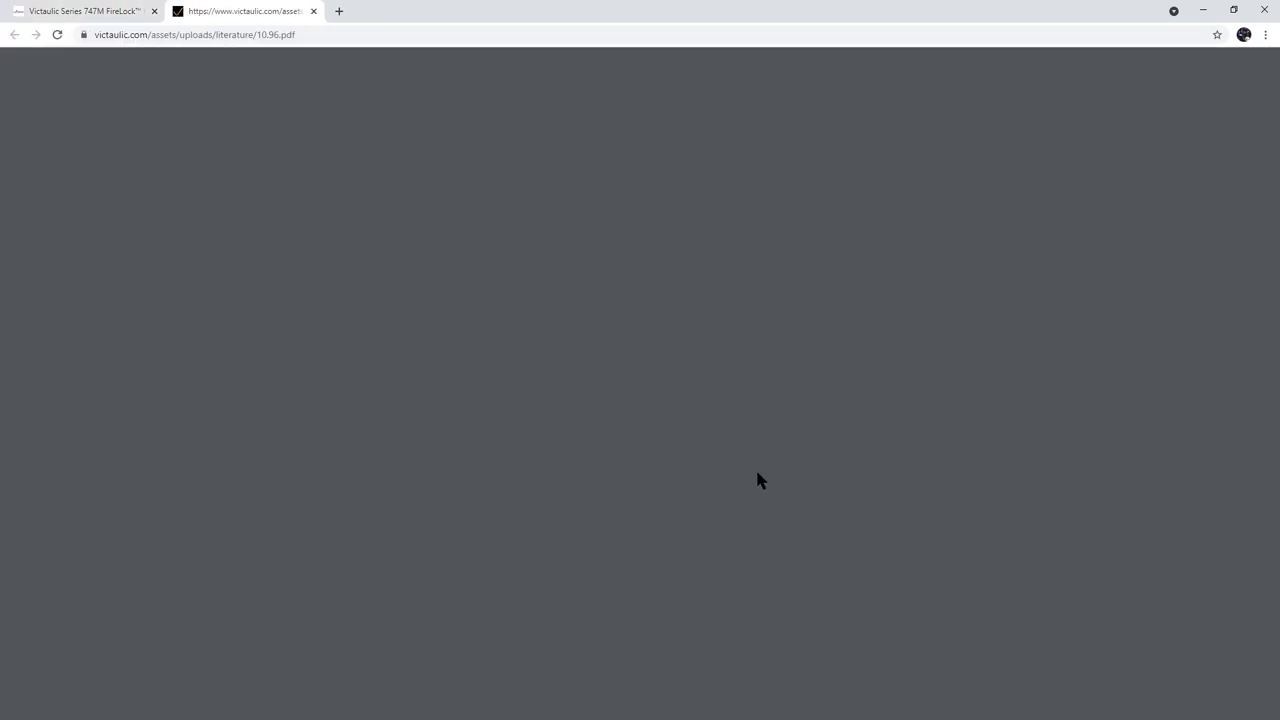
# Step: Examine the submittal's dimension drawings, relief valve kit detail and size table for the drain tubing layout, and return to the AutoCAD drawing
pyautogui.scroll(-7, 720, 351)
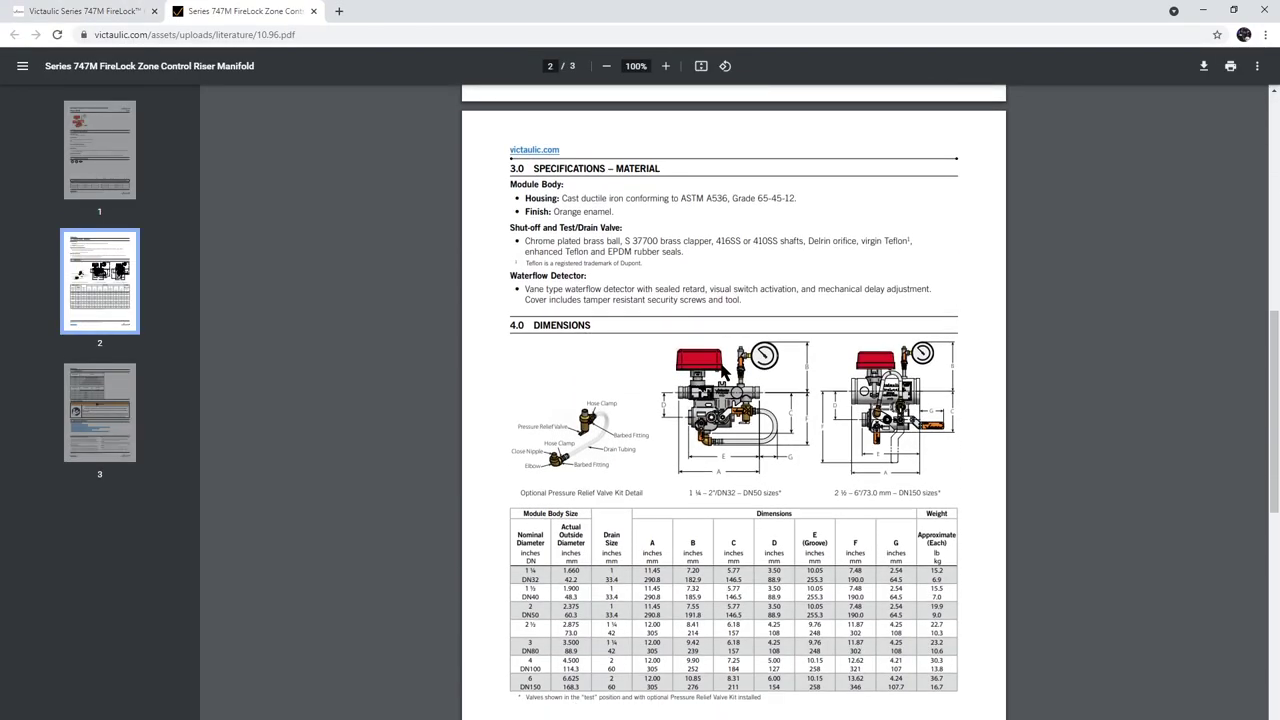
pyautogui.keyDown('ctrl'); pyautogui.scroll(5, 750, 435); pyautogui.keyUp('ctrl')
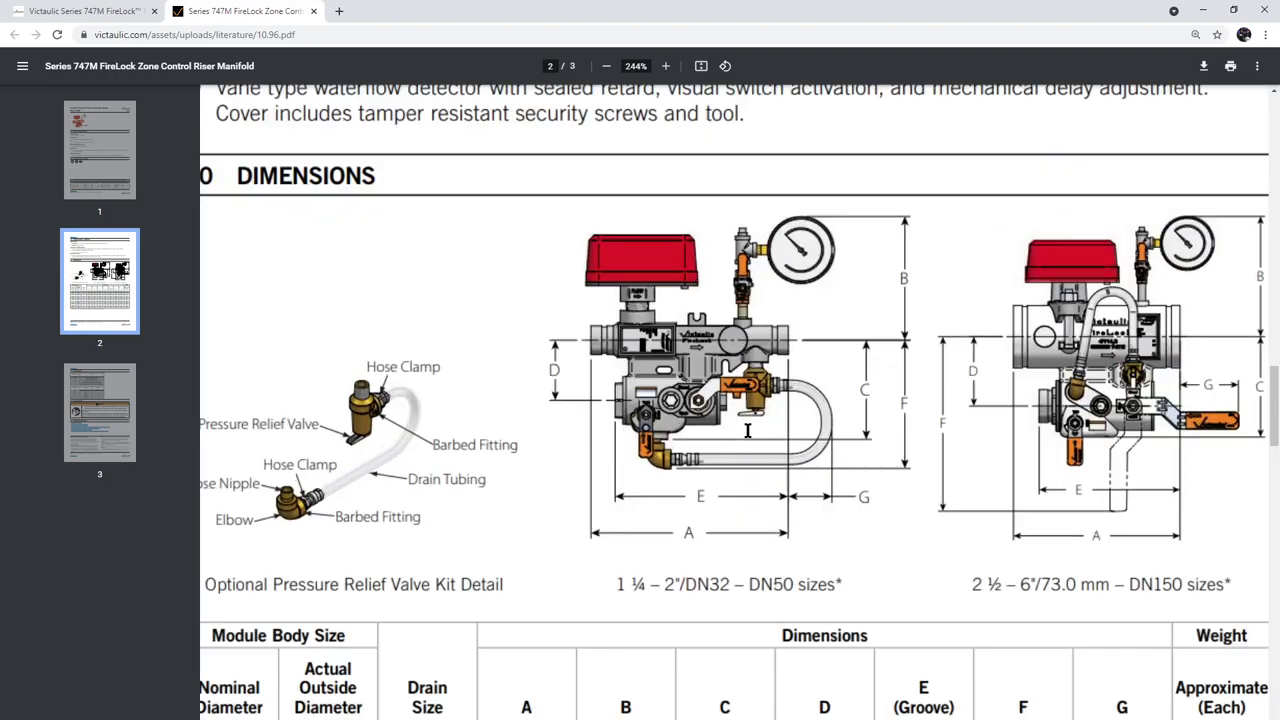
pyautogui.keyDown('ctrl'); pyautogui.scroll(1, 781, 400); pyautogui.keyUp('ctrl')
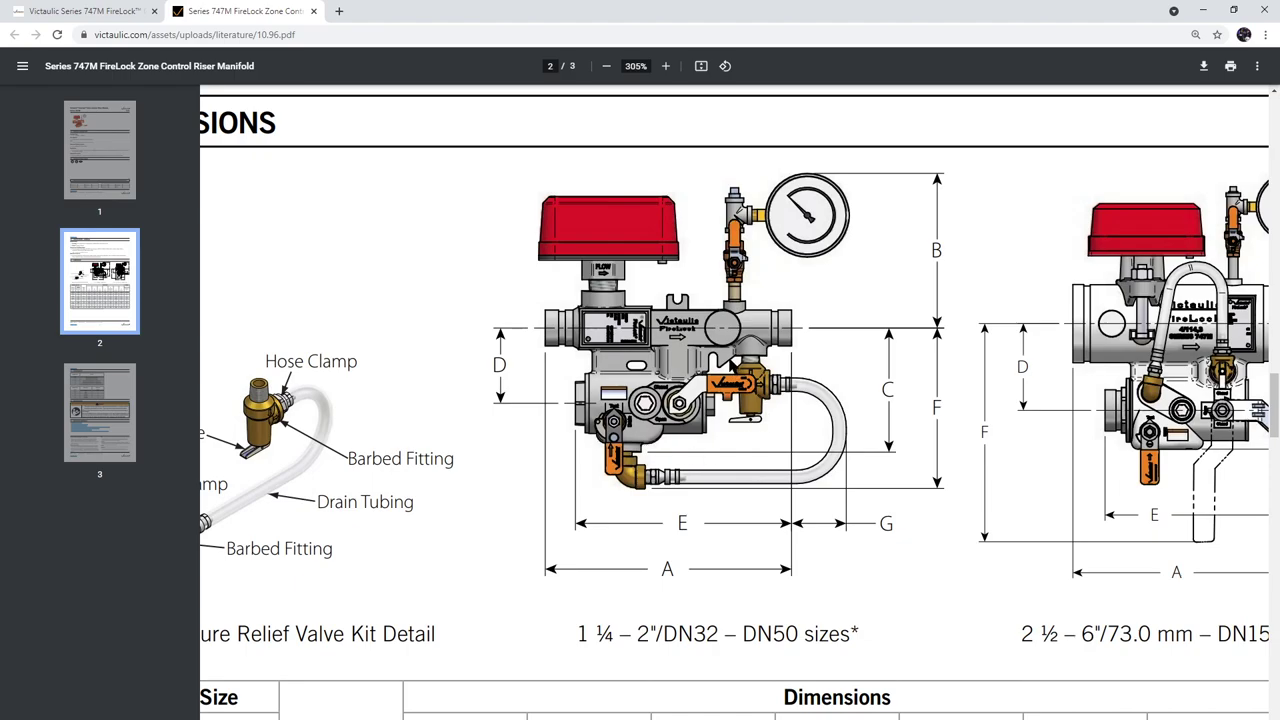
pyautogui.scroll(-1, 740, 363)
pyautogui.keyDown('shift'); pyautogui.hscroll(-2, 1050, 365); pyautogui.keyUp('shift')
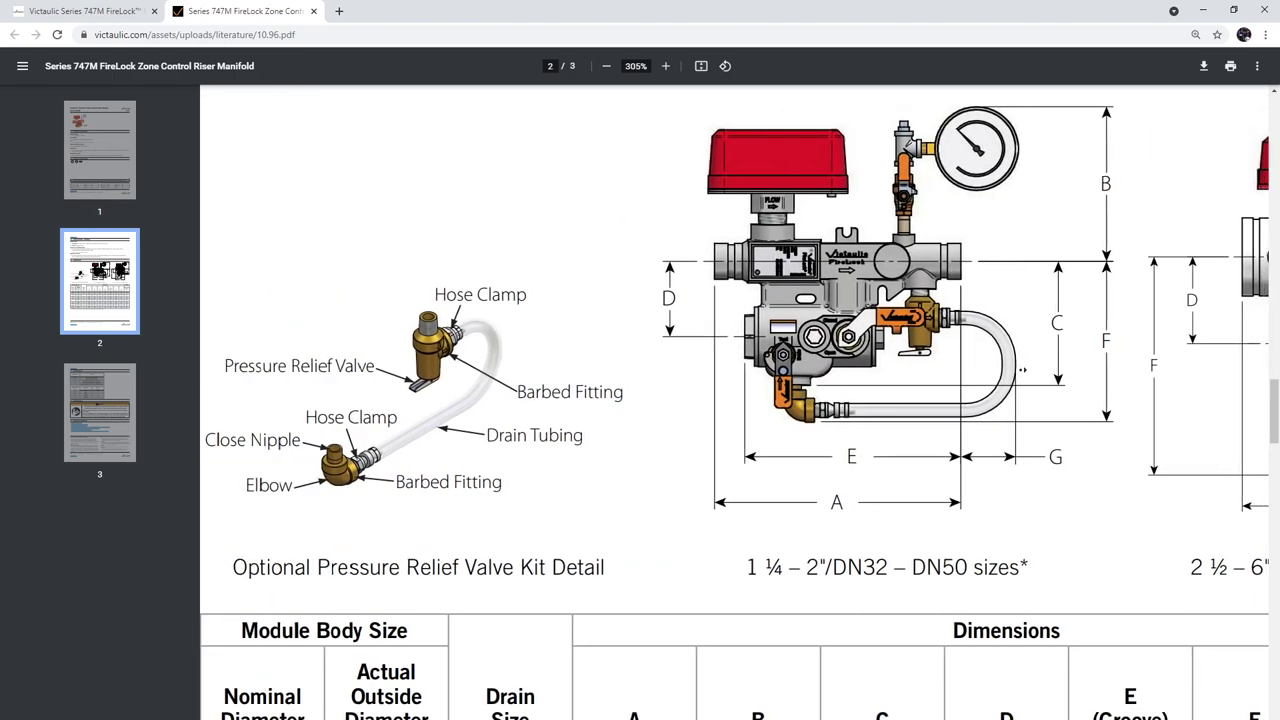
pyautogui.keyDown('shift'); pyautogui.hscroll(5, 1022, 370); pyautogui.keyUp('shift')
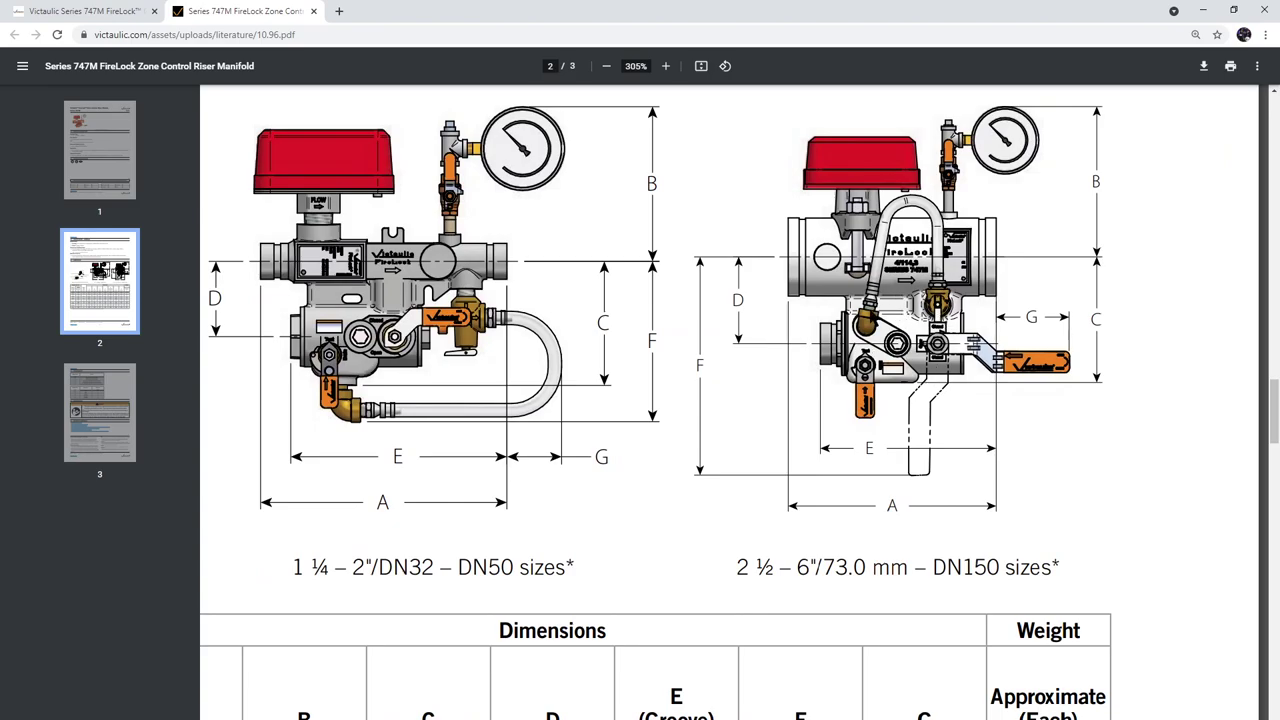
pyautogui.keyDown('ctrl'); pyautogui.scroll(-5, 588, 187); pyautogui.keyUp('ctrl')
pyautogui.scroll(-3, 588, 187)
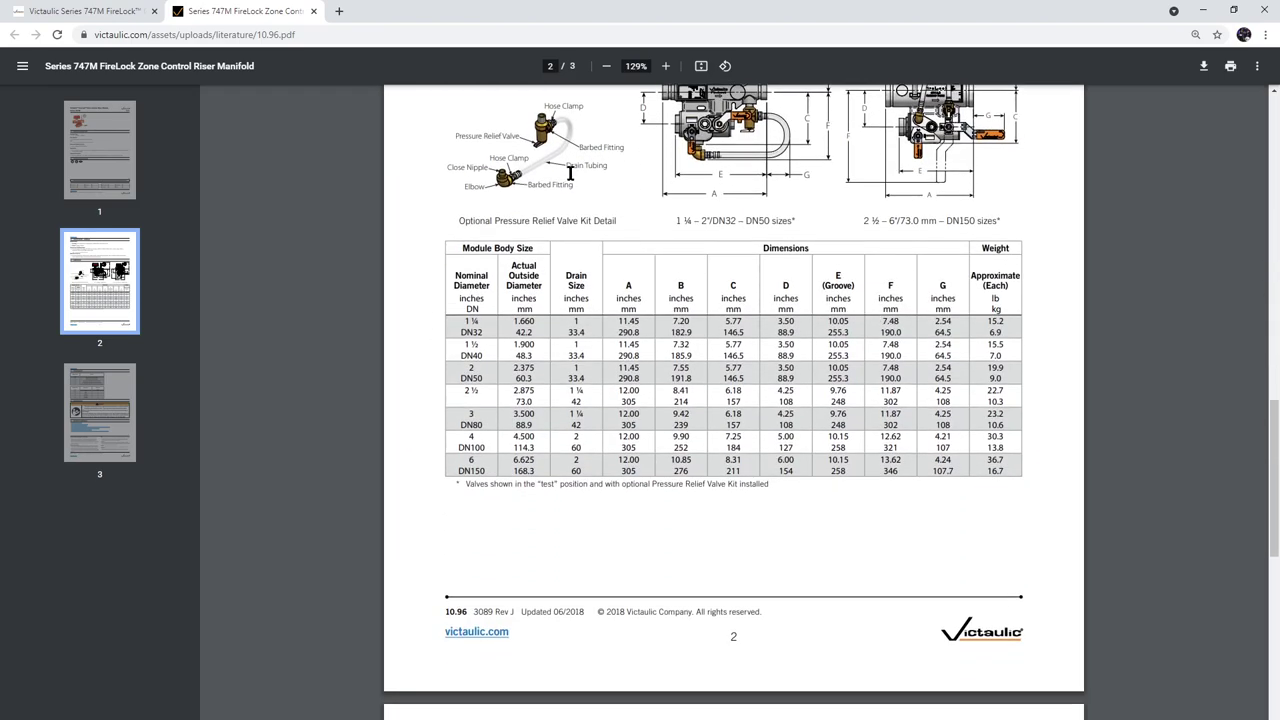
pyautogui.scroll(2, 541, 204)
pyautogui.scroll(-12, 730, 340)
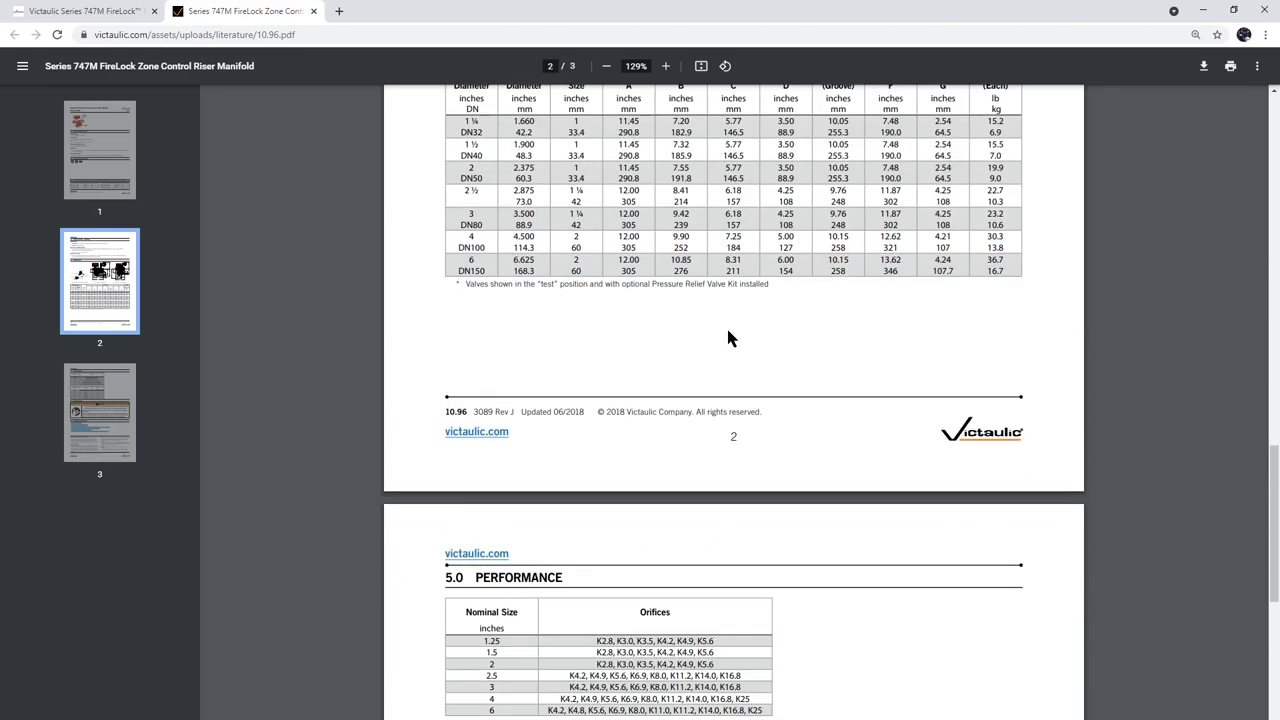
pyautogui.scroll(7, 745, 352)
pyautogui.scroll(7, 745, 352)
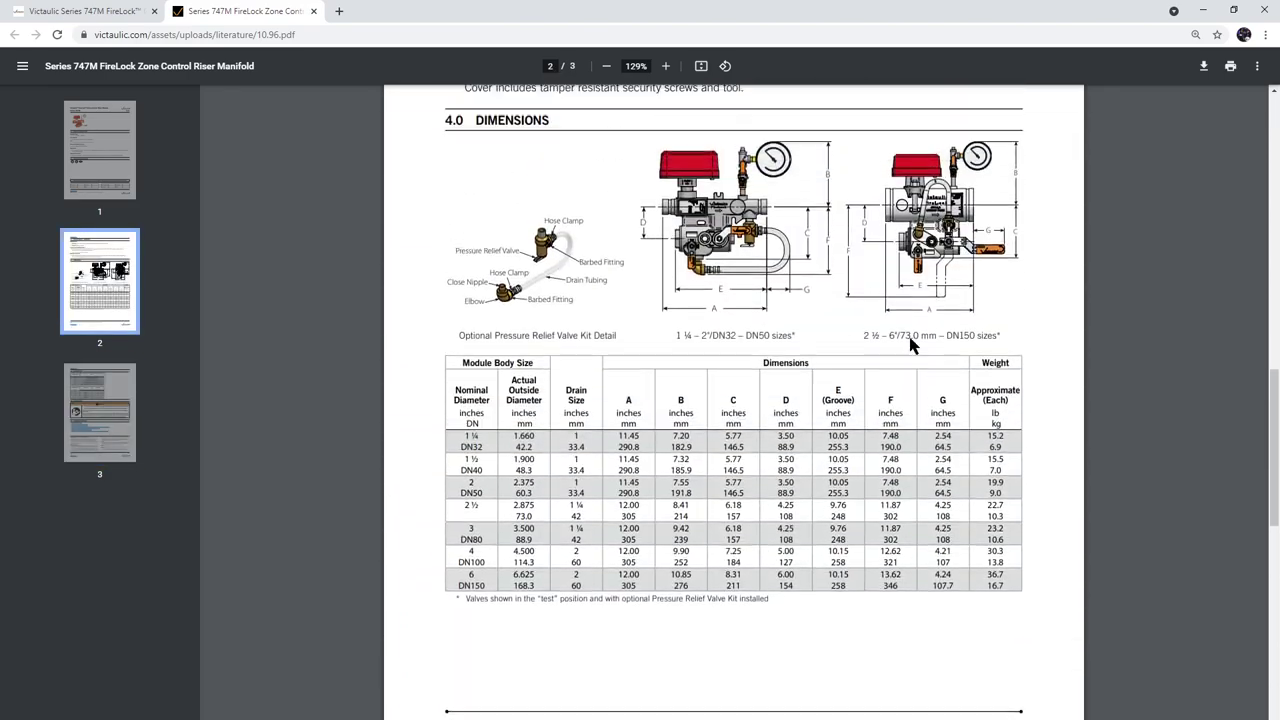
pyautogui.click(1197, 11)
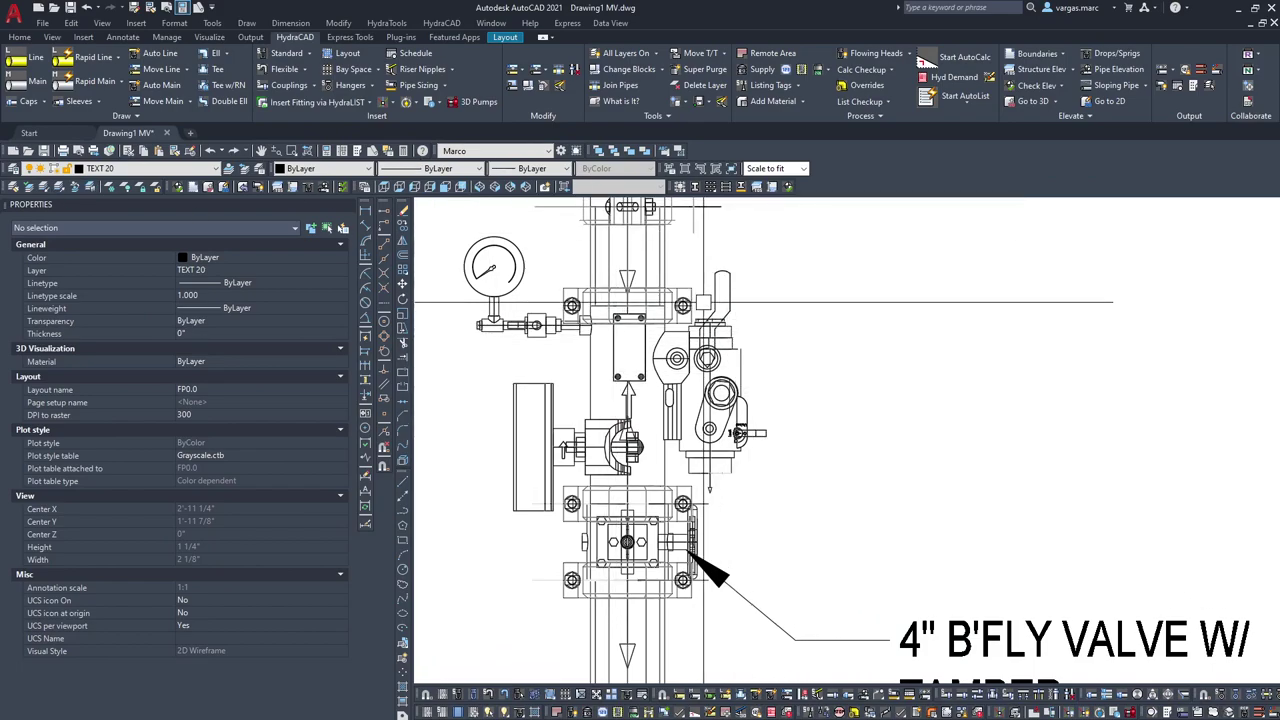
# Step: Draw a wide polyline from the top of the test-and-drain valve, bending outward and back to its lower body, as drain tubing
pyautogui.write('PL')
pyautogui.press('Return')
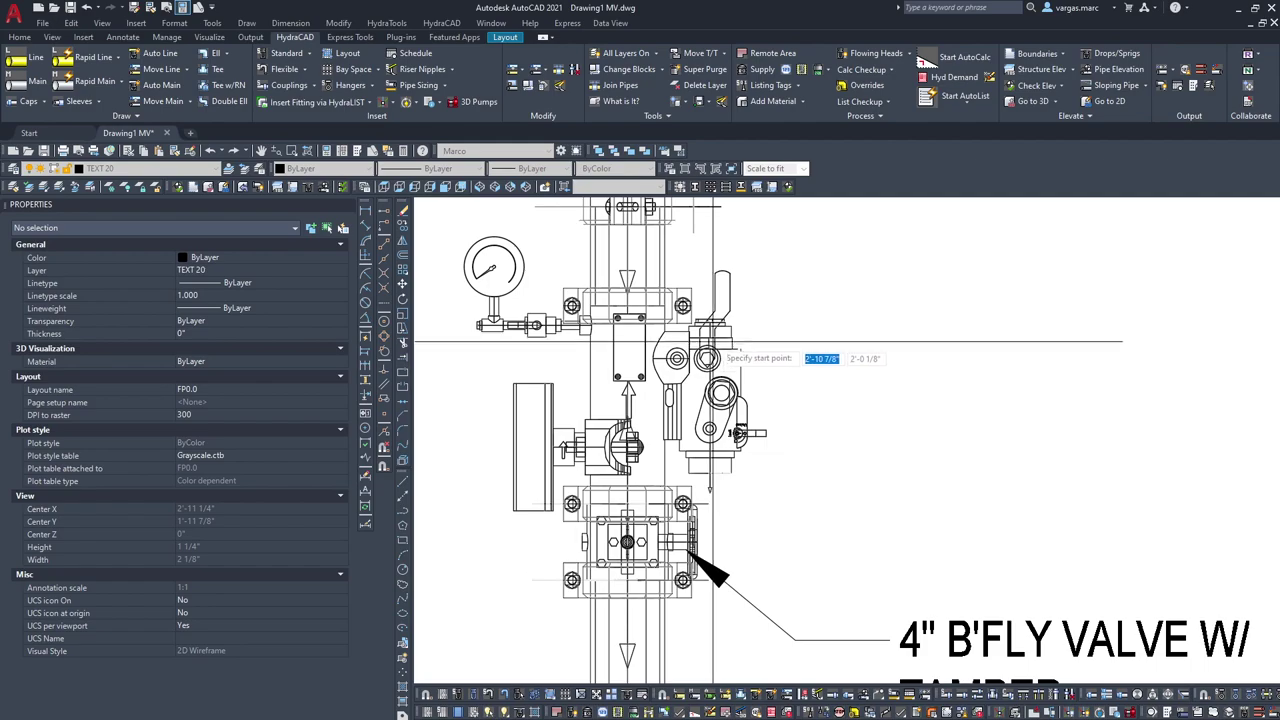
pyautogui.click(735, 350)
pyautogui.write('w')
pyautogui.press('Return')
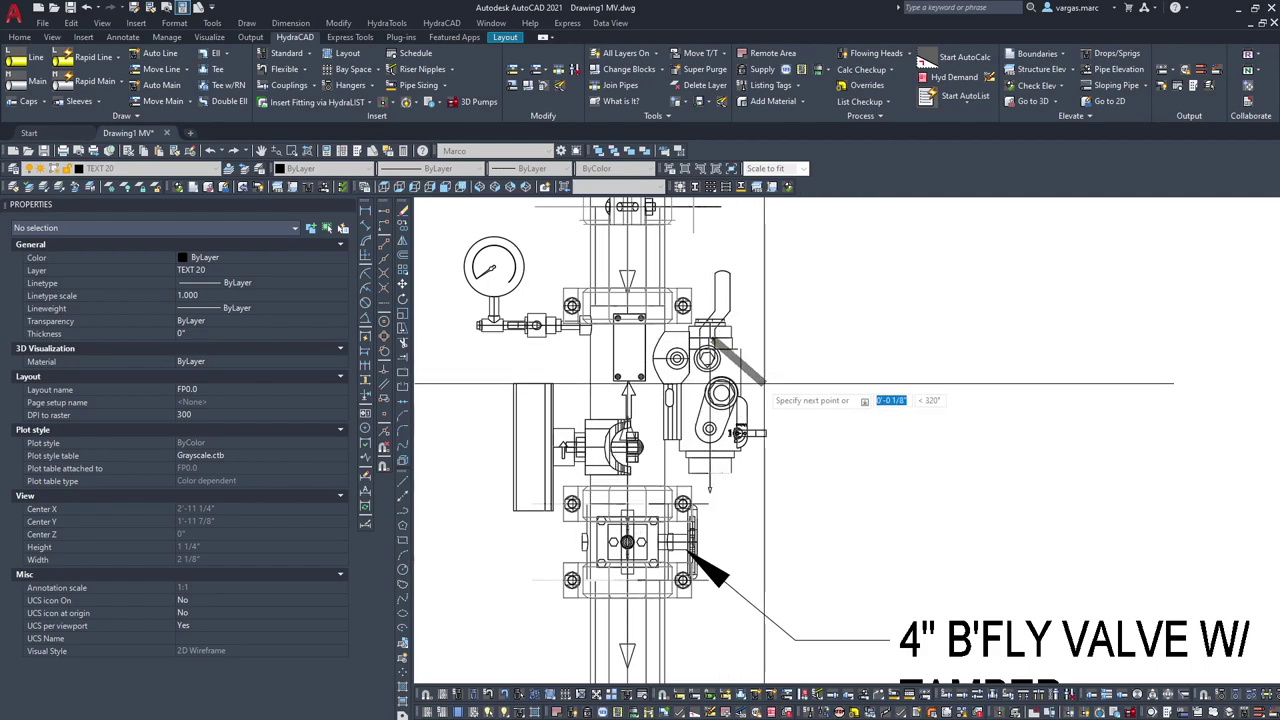
pyautogui.click(766, 331)
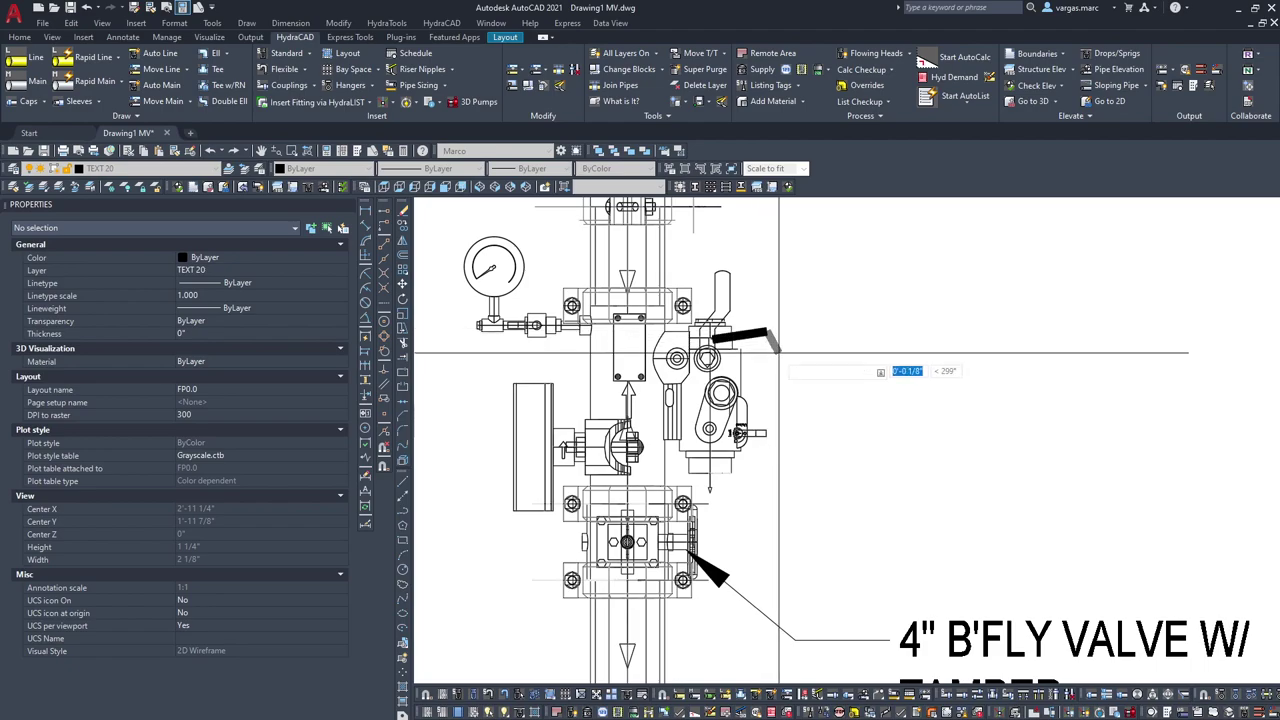
pyautogui.click(771, 362)
pyautogui.click(740, 385)
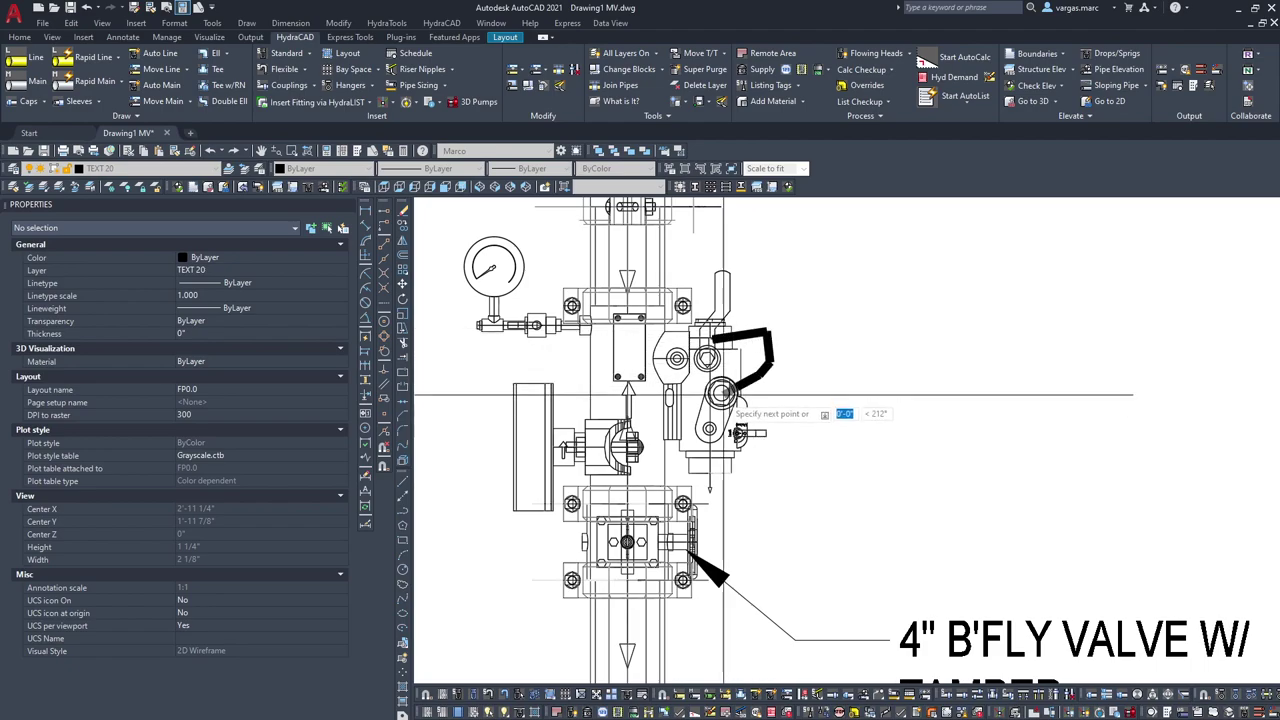
pyautogui.press('Return')
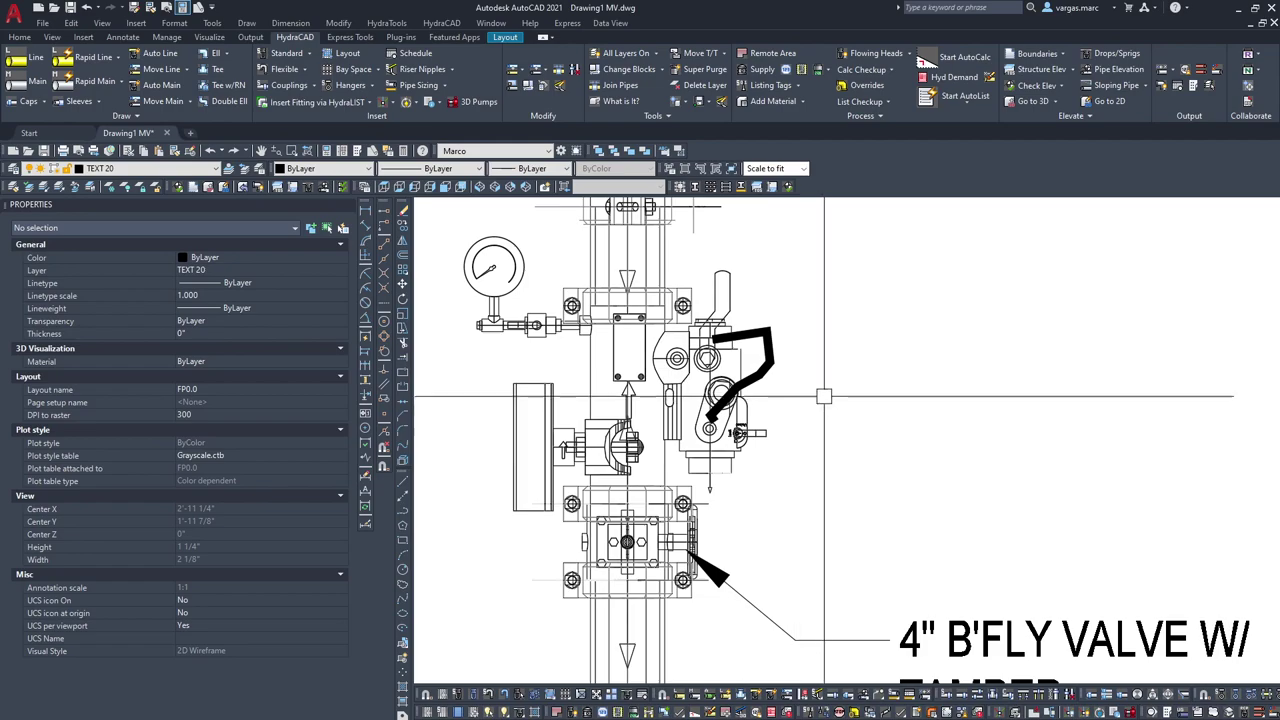
# Step: Delete the trial drain tubing polyline from the test-and-drain valve
pyautogui.scroll(-2, 817, 389)
pyautogui.scroll(2, 790, 388)
pyautogui.click(781, 386)
pyautogui.press('Delete')
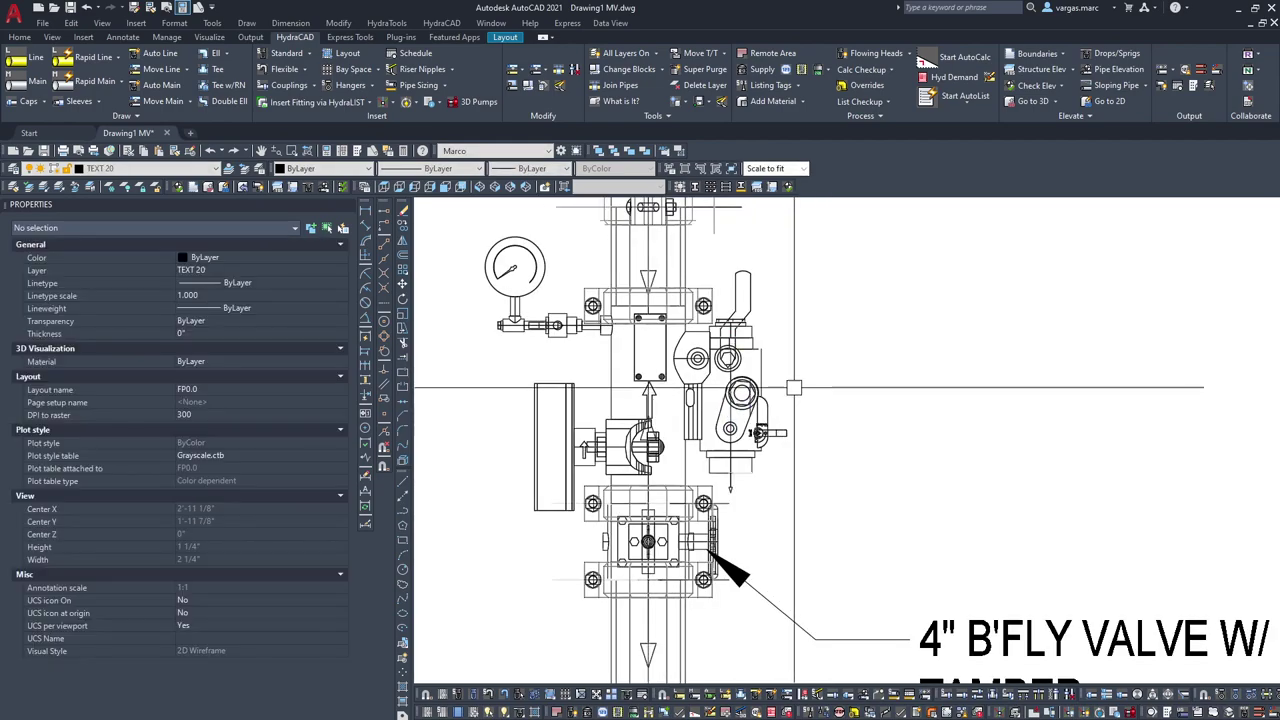
# Step: Draw new drain tubing as a wide polyline rising from the top of the test-and-drain valve and looping outward to its lower body
pyautogui.write('pl')
pyautogui.press('Return')
pyautogui.click(731, 320)
pyautogui.click(741, 291)
pyautogui.click(773, 292)
pyautogui.click(798, 325)
pyautogui.click(766, 375)
pyautogui.click(736, 410)
pyautogui.press('Return')
pyautogui.scroll(-4, 883, 363)
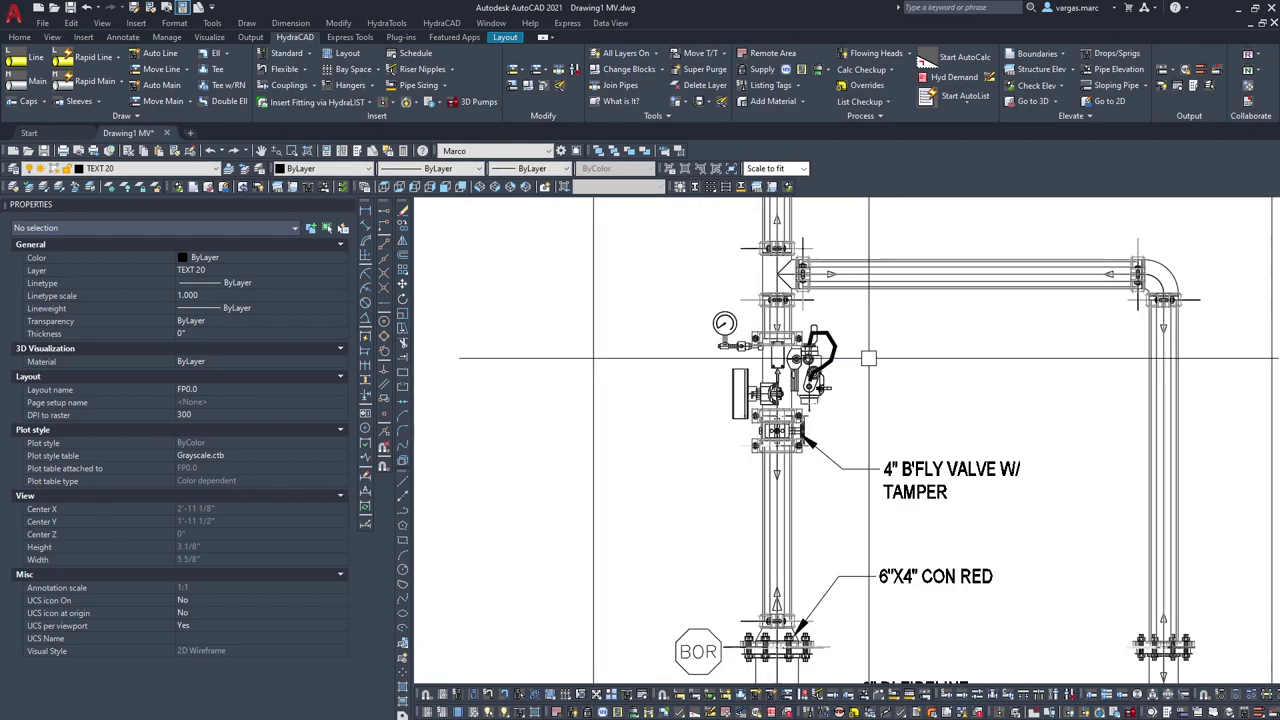
pyautogui.scroll(2, 871, 362)
pyautogui.scroll(-2, 865, 362)
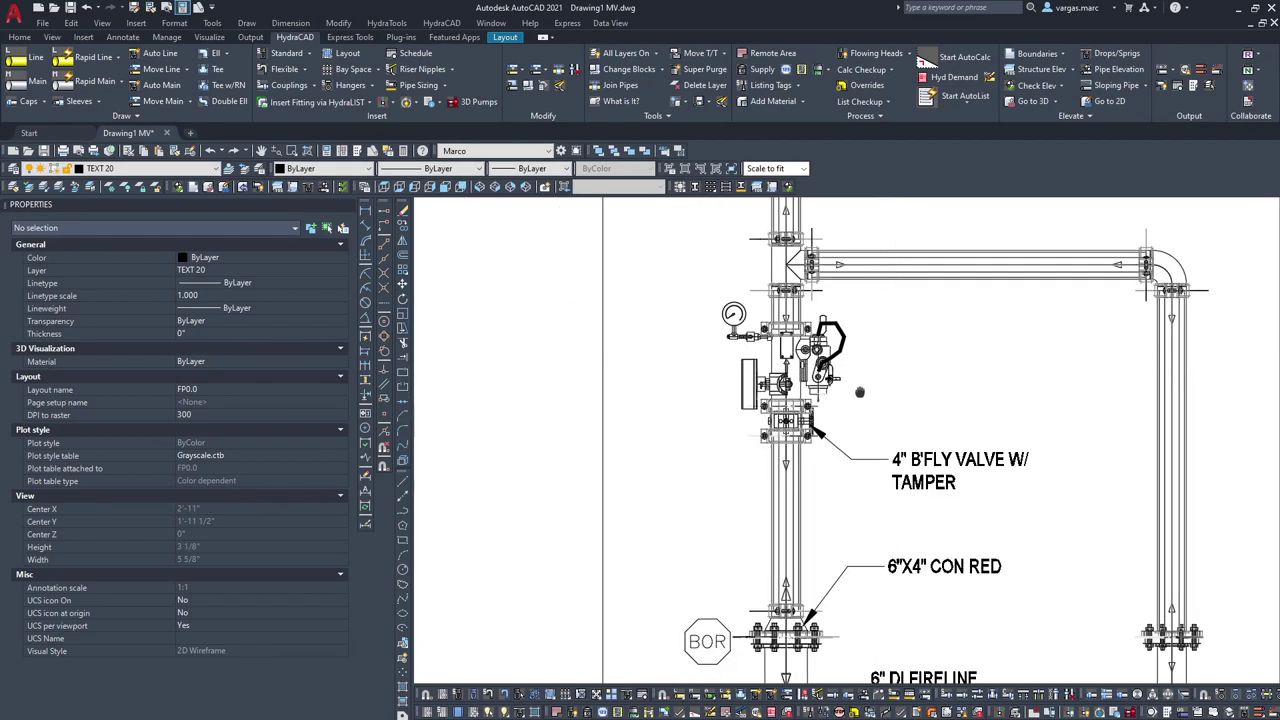
# Step: Copy the 4" B'FLY VALVE W/ TAMPER note with its leader upward beside the drain tubing
pyautogui.click(875, 468)
pyautogui.click(830, 466)
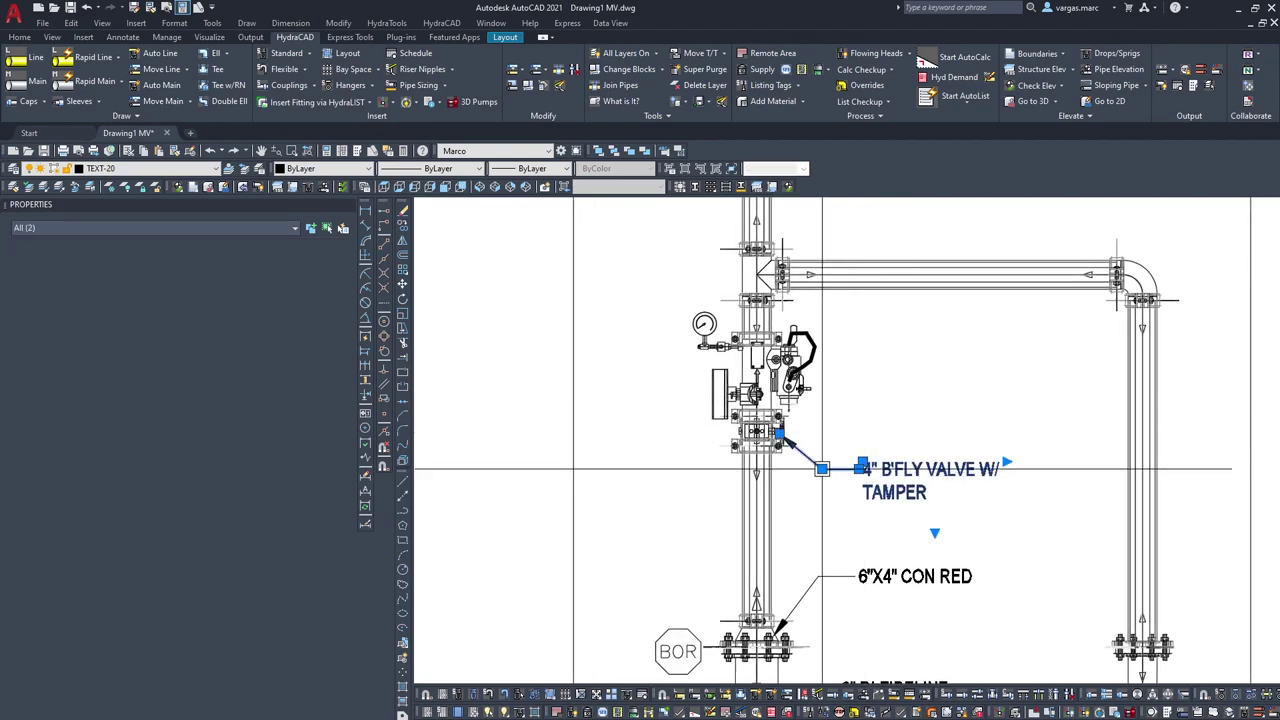
pyautogui.click(403, 226)
pyautogui.click(619, 535)
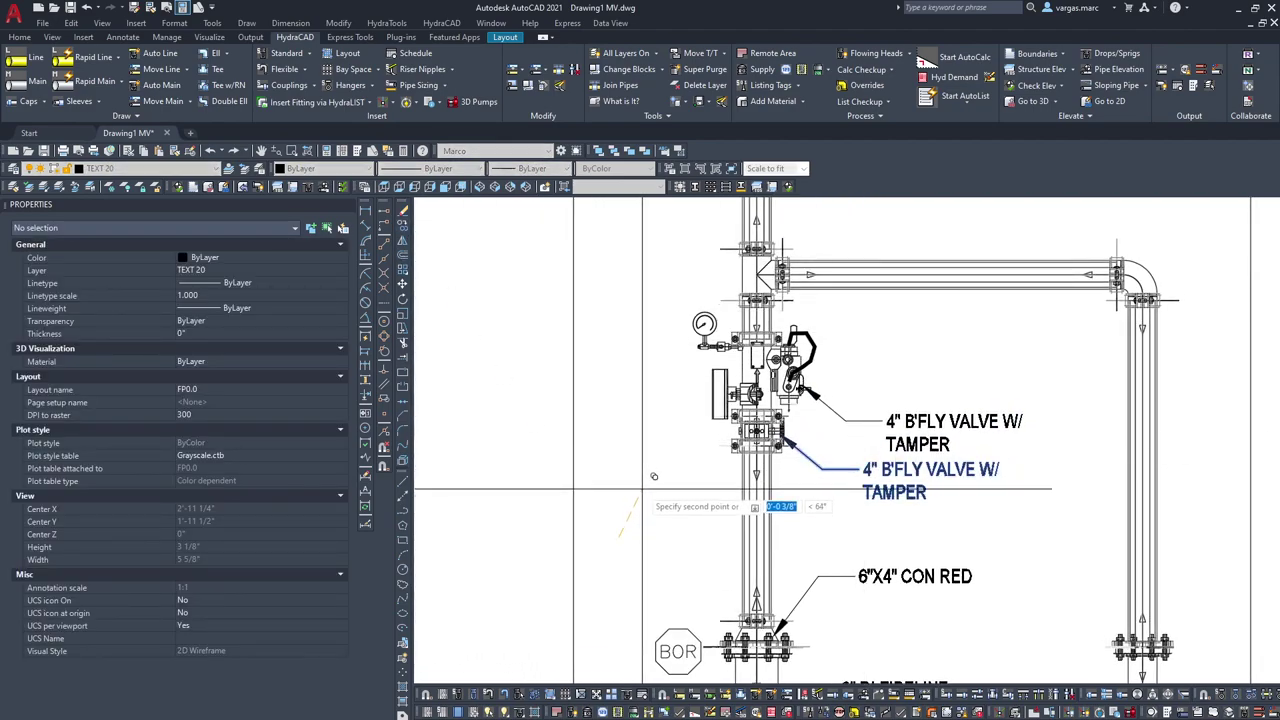
pyautogui.click(644, 427)
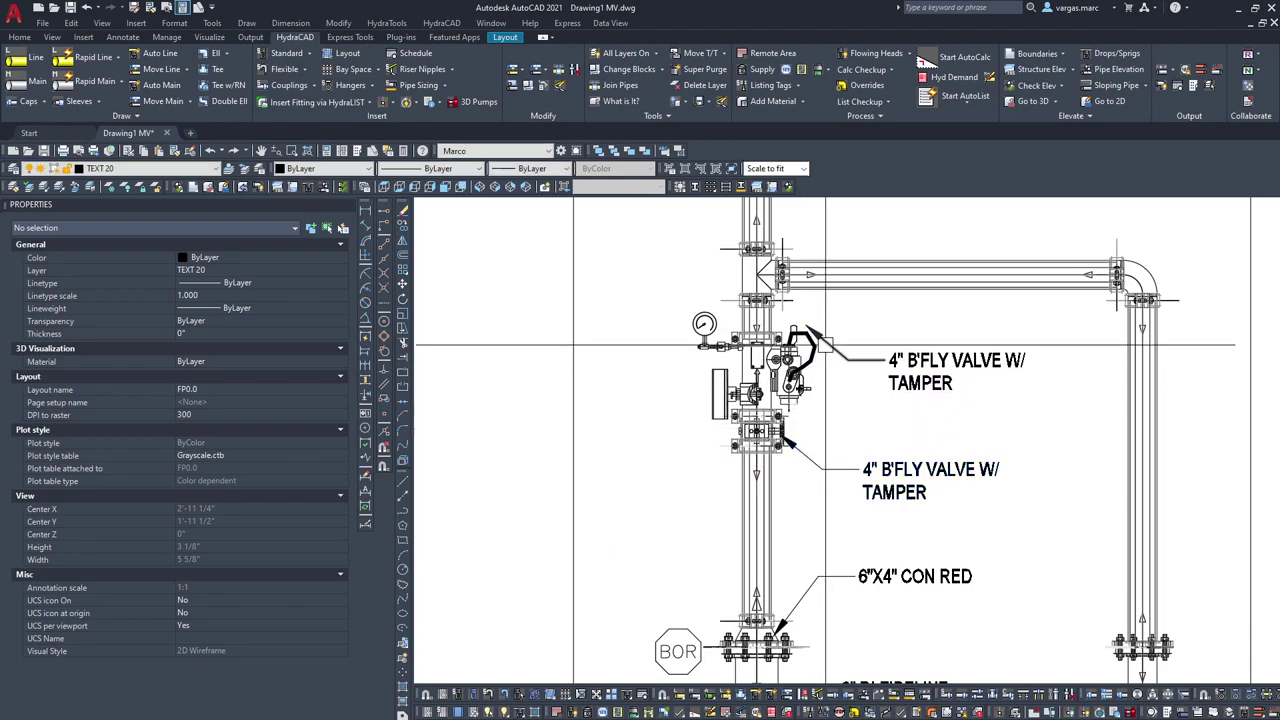
# Step: Re-point the copied note's leader arrowhead from the drain tubing to the riser manifold body
pyautogui.click(805, 324)
pyautogui.click(805, 324)
pyautogui.scroll(4, 811, 397)
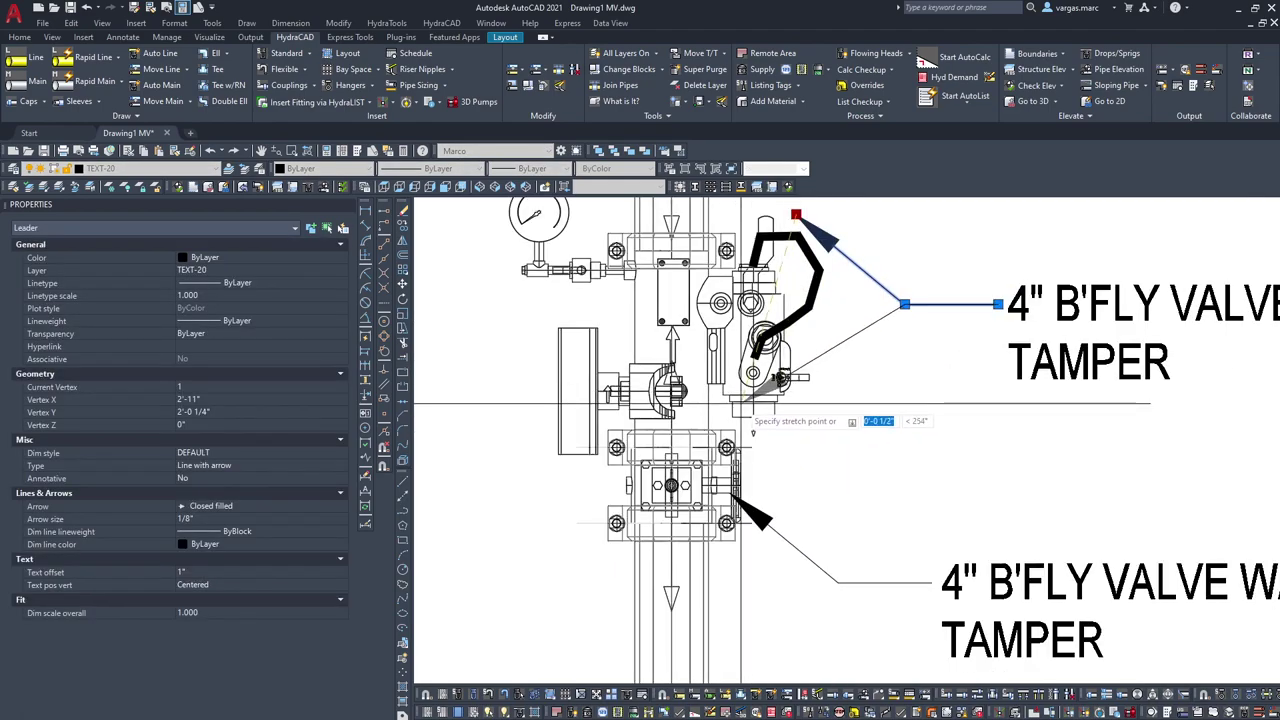
pyautogui.click(692, 415)
pyautogui.press('Escape')
pyautogui.scroll(-3, 714, 403)
pyautogui.moveTo(996, 360); pyautogui.dragTo(843, 403, button='middle')
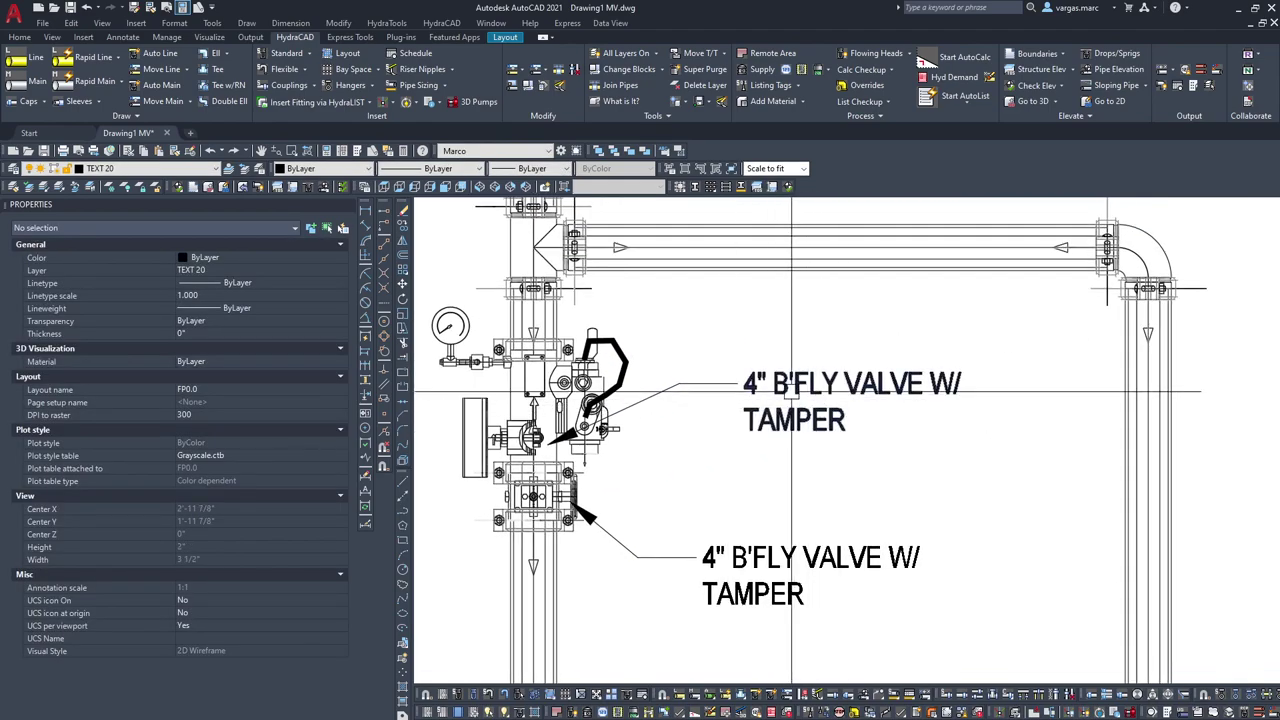
# Step: Rewrite the copied note beside the manifold as 4" RISER MANIFOLD W/ FLOW SWITCH & 2"
pyautogui.click(793, 386)
pyautogui.doubleClick(791, 386)
pyautogui.moveTo(774, 386); pyautogui.dragTo(881, 421)
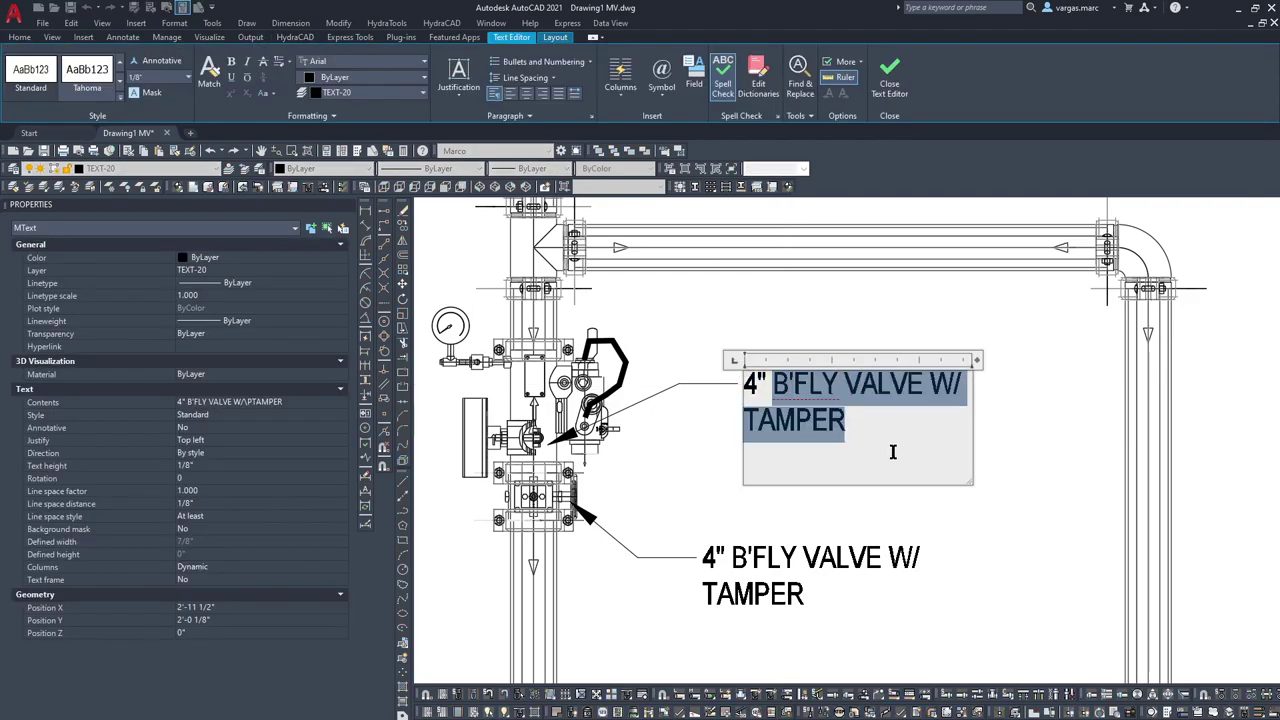
pyautogui.write('RISER MANIFOLD W')
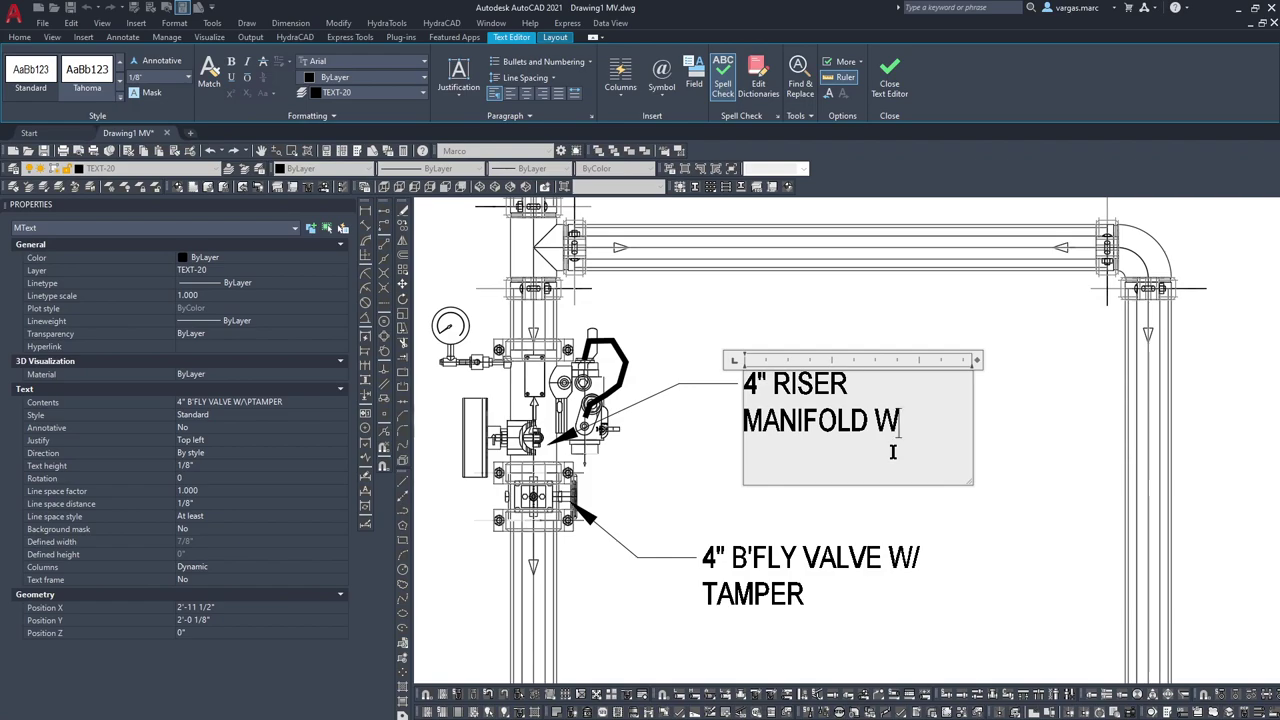
pyautogui.write('/ FLOW SWITCH & 2')
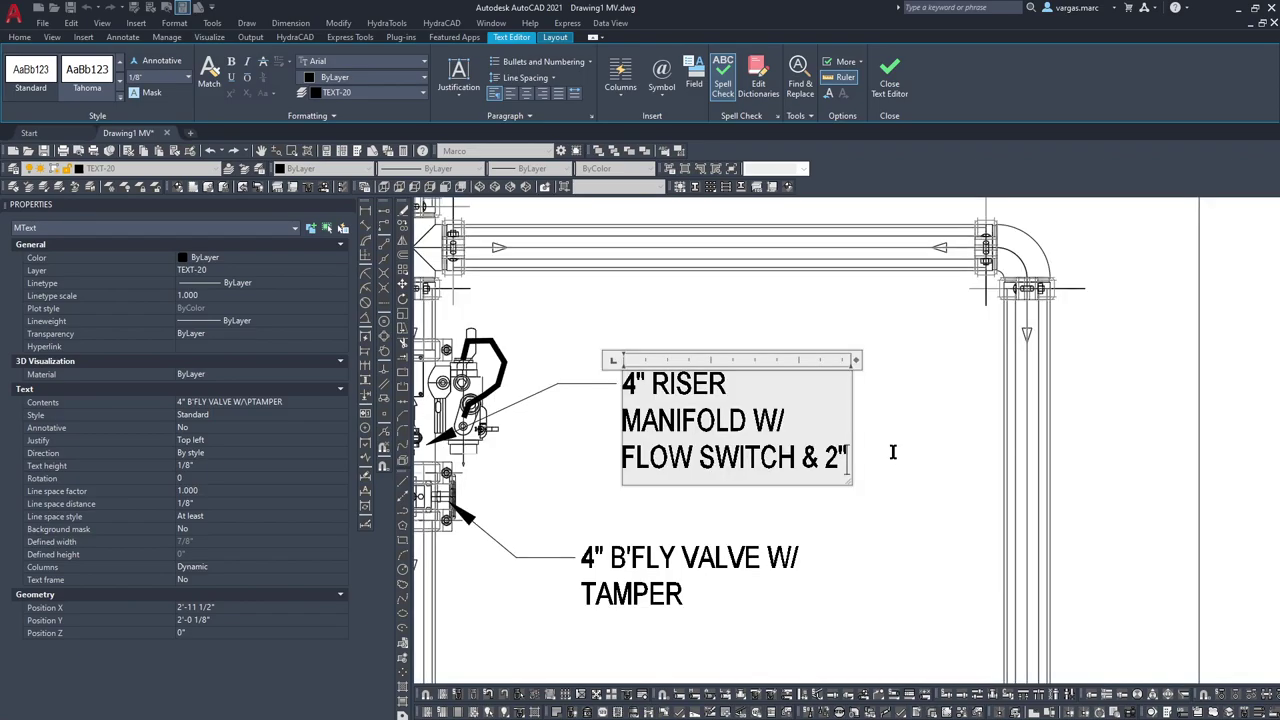
pyautogui.click(852, 487)
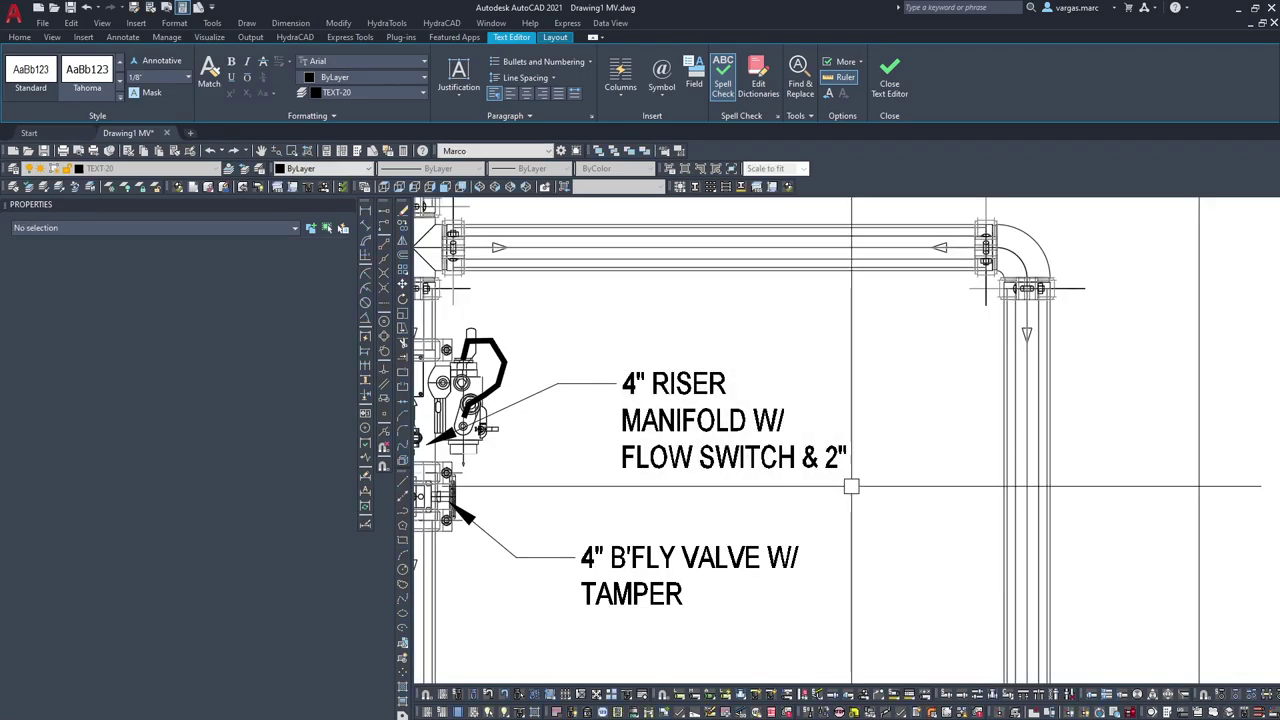
# Step: Widen the riser manifold note's text box and extend its text with TEST & DRAIN W/ PRV - DRAINED TO OUTSIDE
pyautogui.doubleClick(829, 458)
pyautogui.moveTo(855, 486); pyautogui.dragTo(998, 544)
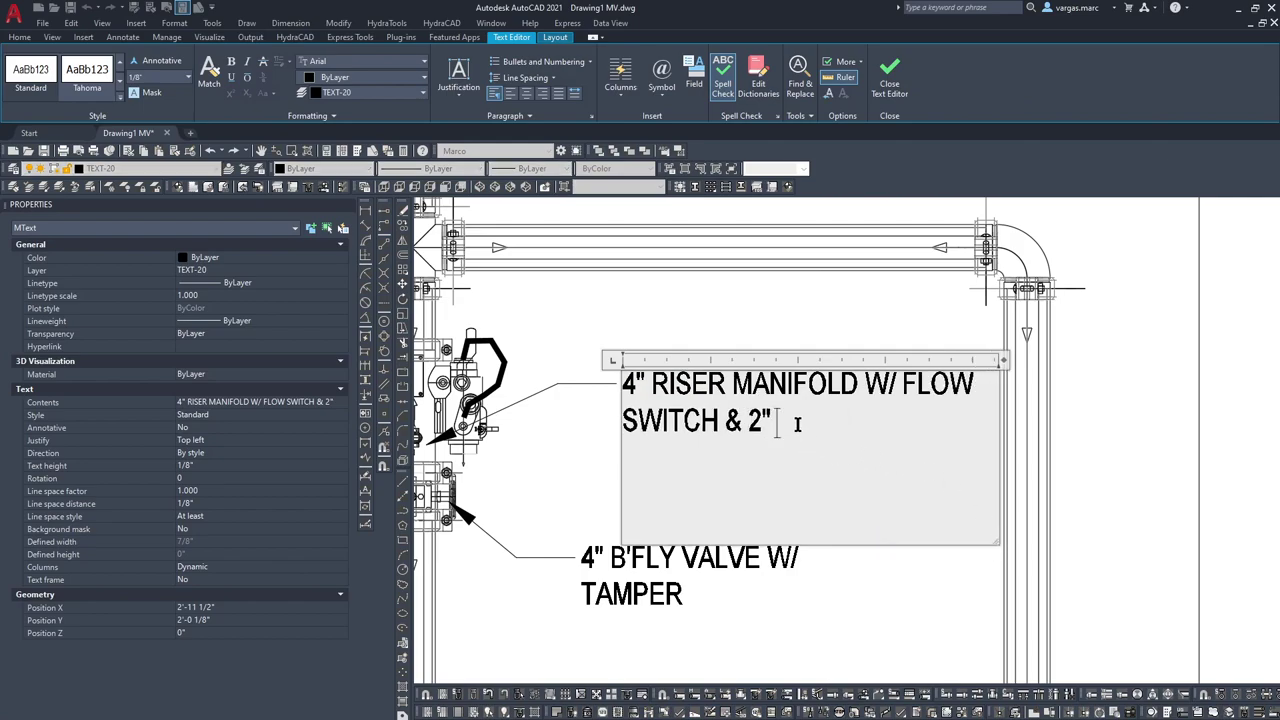
pyautogui.write('RWA')
pyautogui.press('BackSpace')
pyautogui.press('BackSpace')
pyautogui.write('EST AND ')
pyautogui.write('DRAI')
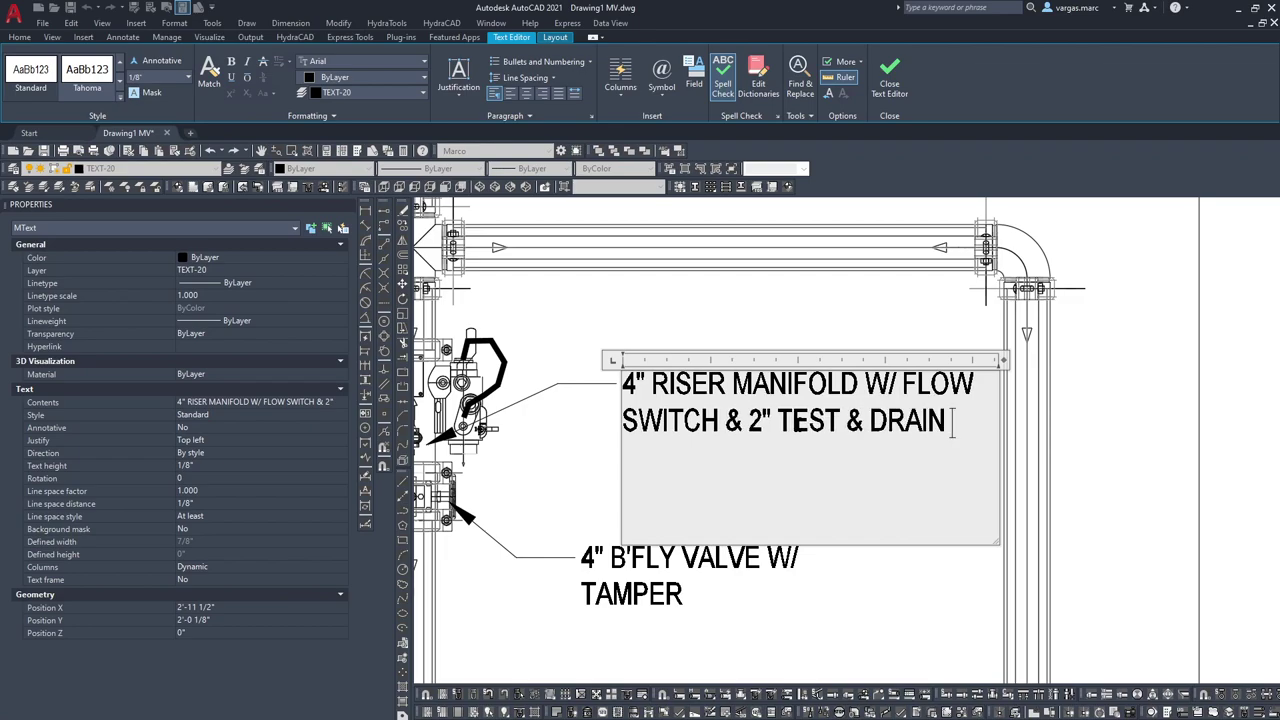
pyautogui.write('N W/')
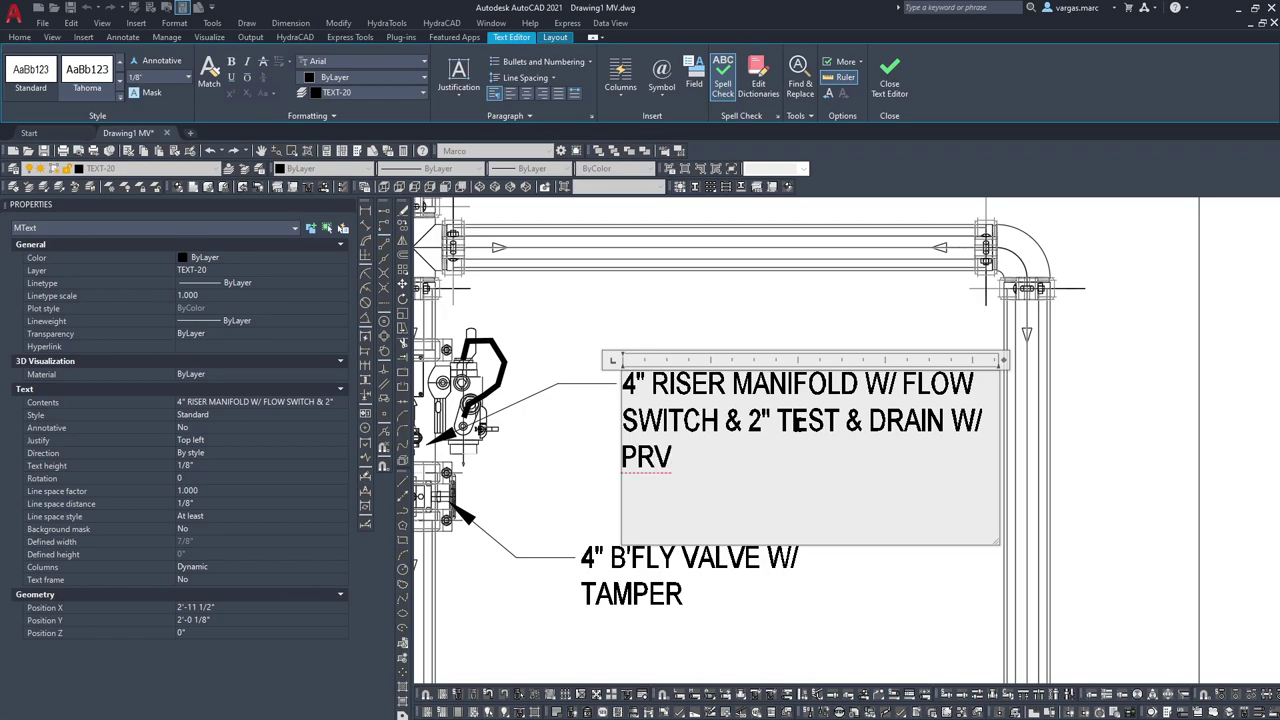
pyautogui.write('PRV - DRAINED TO OUTSIDE')
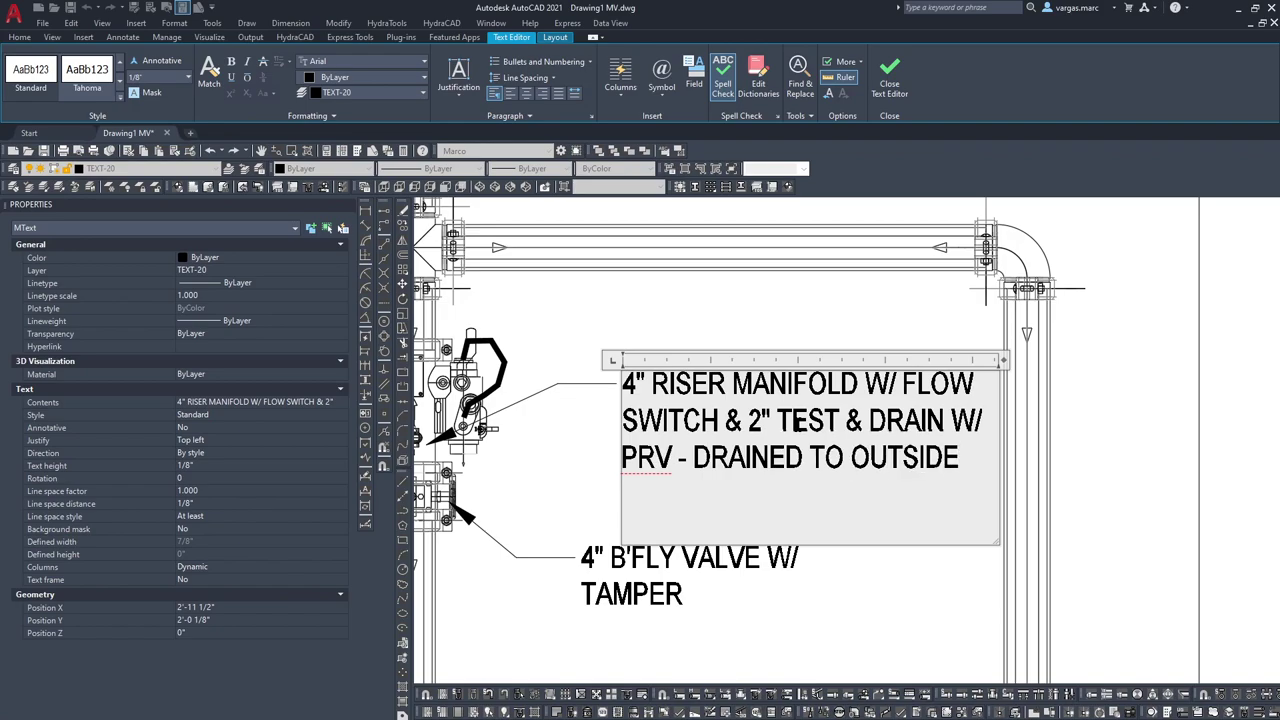
pyautogui.click(746, 308)
# Step: Narrow the riser manifold note so it wraps onto four lines, and move its text up slightly
pyautogui.click(780, 392)
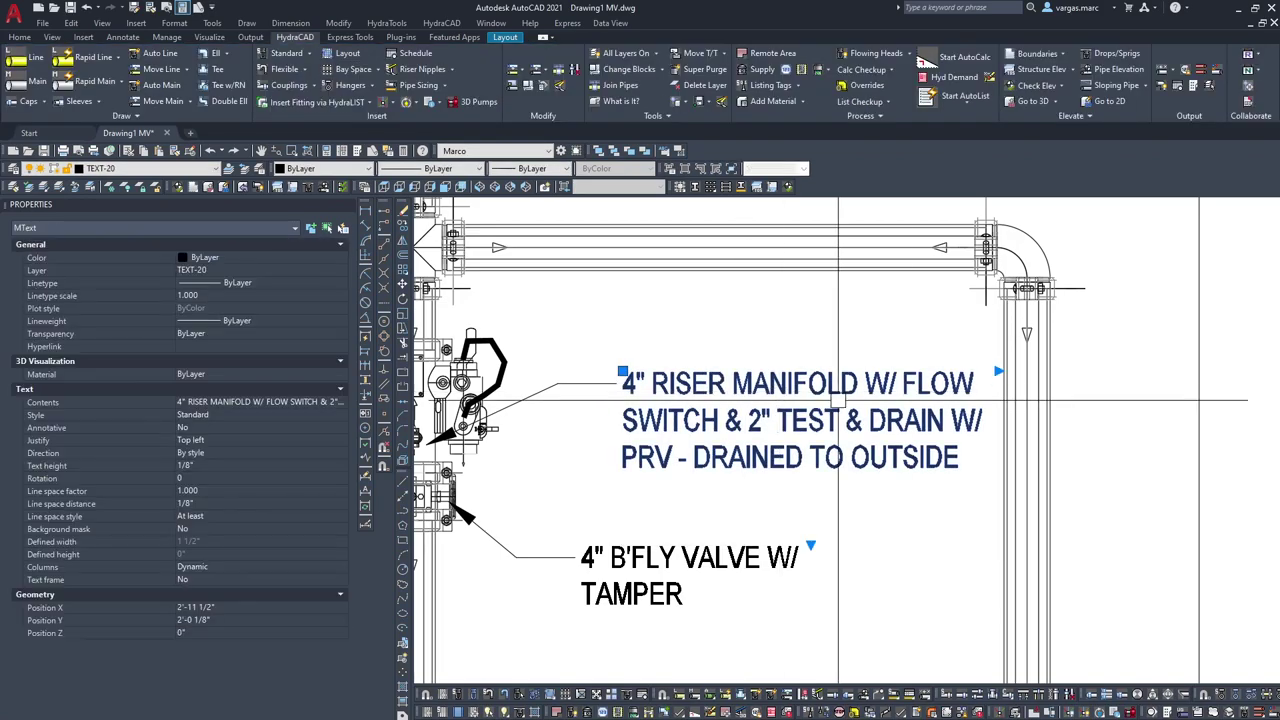
pyautogui.click(990, 371)
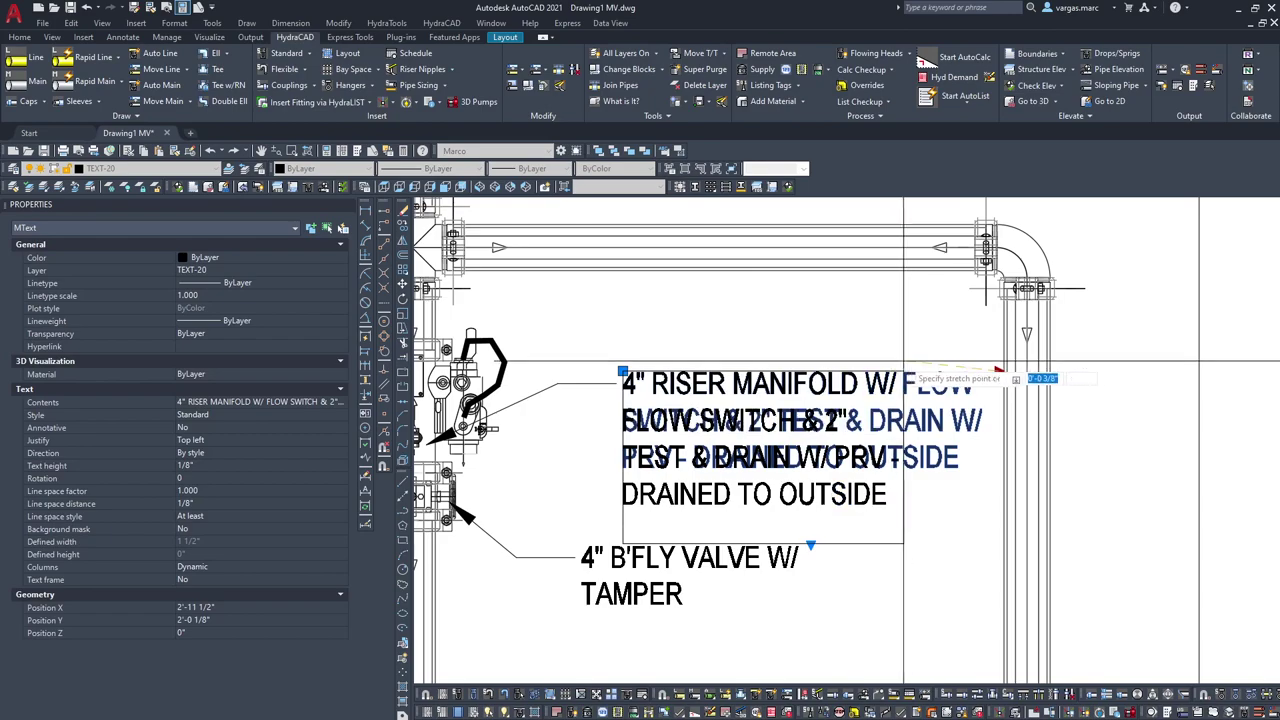
pyautogui.click(915, 369)
pyautogui.write('m')
pyautogui.press('space')
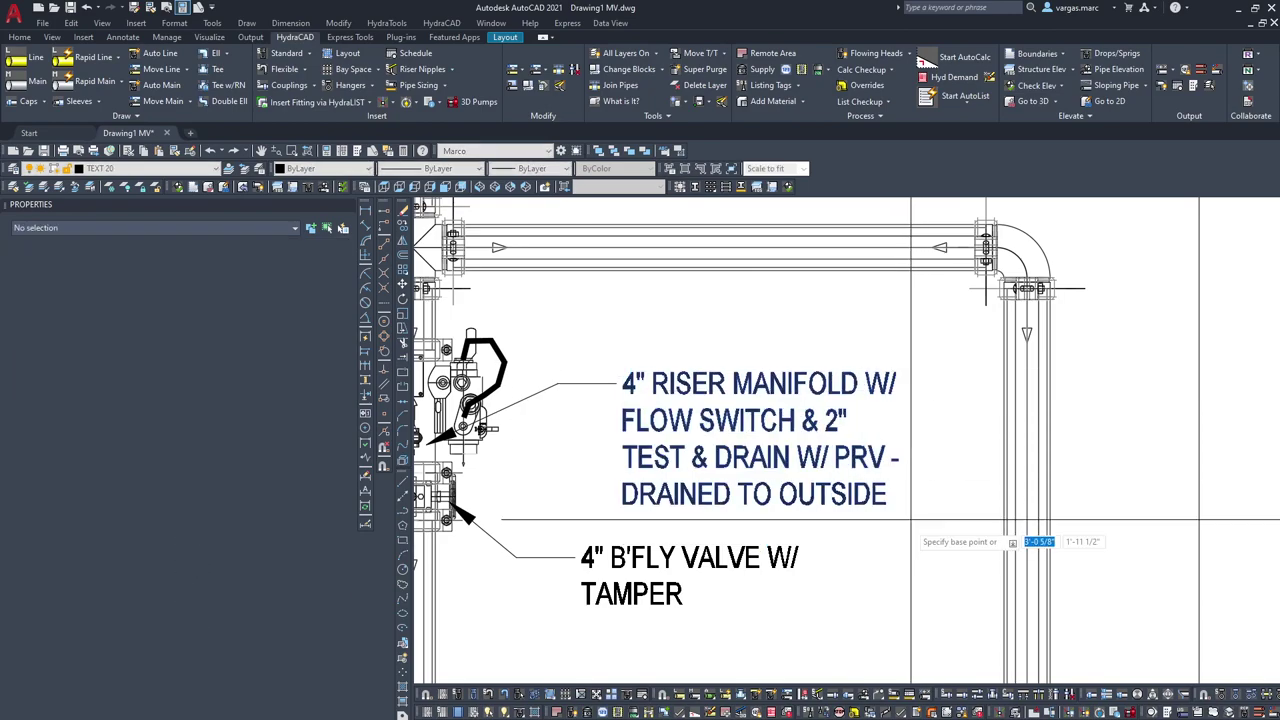
pyautogui.click(900, 547)
pyautogui.click(901, 515)
# Step: Copy the riser manifold note with its leader above the horizontal FDC branch and point the copied arrowhead at that pipe
pyautogui.scroll(-4, 808, 448)
pyautogui.click(770, 437)
pyautogui.click(699, 424)
pyautogui.press('m')
pyautogui.press('space')
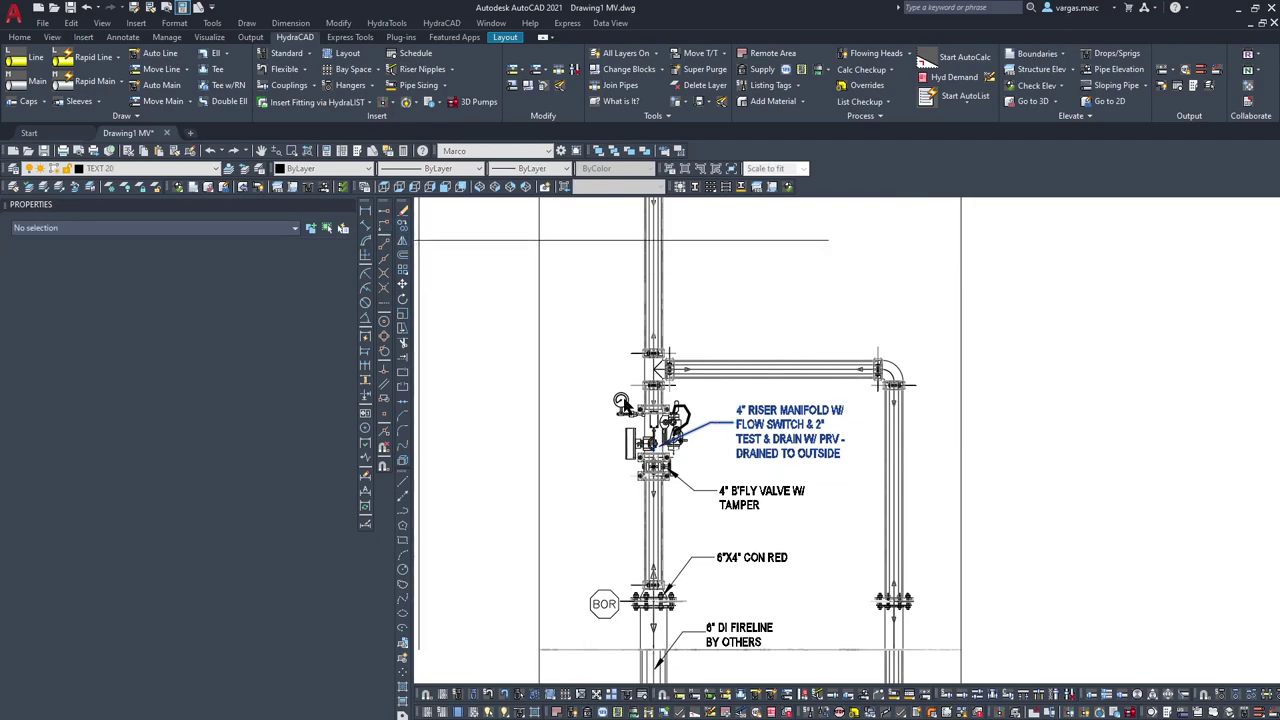
pyautogui.click(741, 422)
pyautogui.click(797, 303)
pyautogui.click(742, 315)
pyautogui.click(716, 327)
pyautogui.click(722, 368)
pyautogui.press('Escape')
# Step: Rewrite the copied note above the horizontal branch as 4" SUPPLY FOR REMOTE FDC
pyautogui.doubleClick(848, 309)
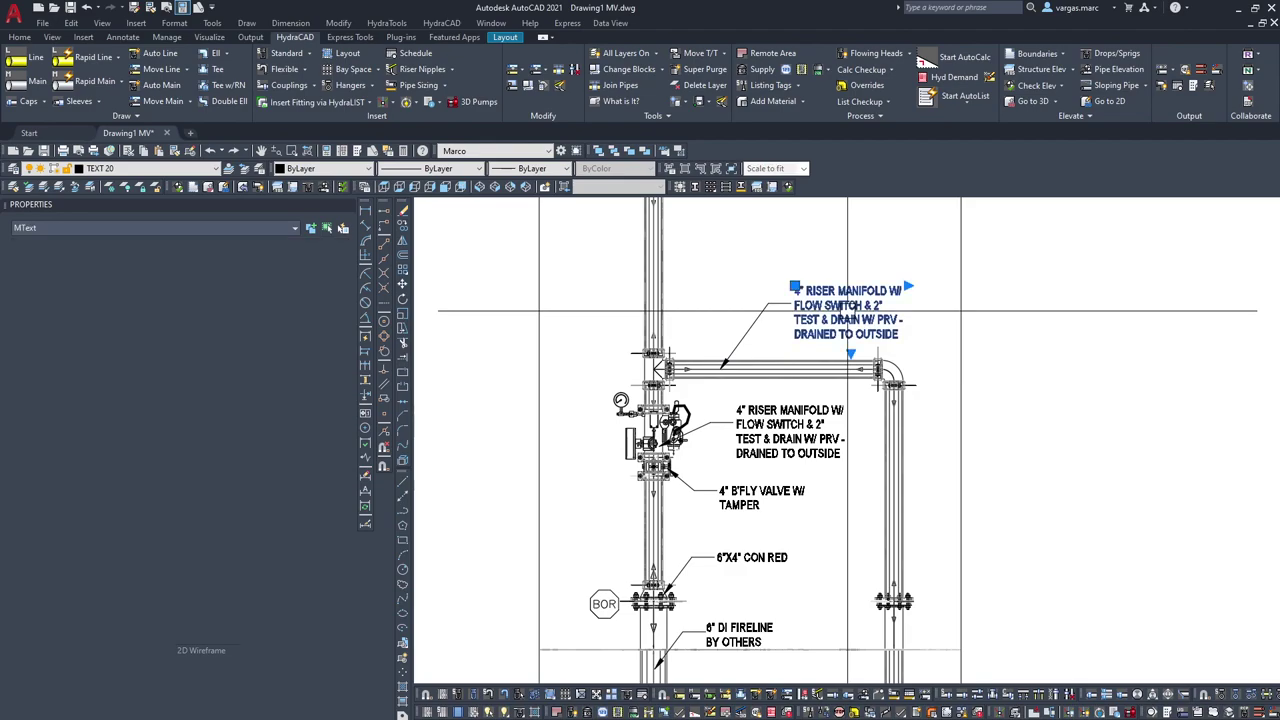
pyautogui.doubleClick(848, 319)
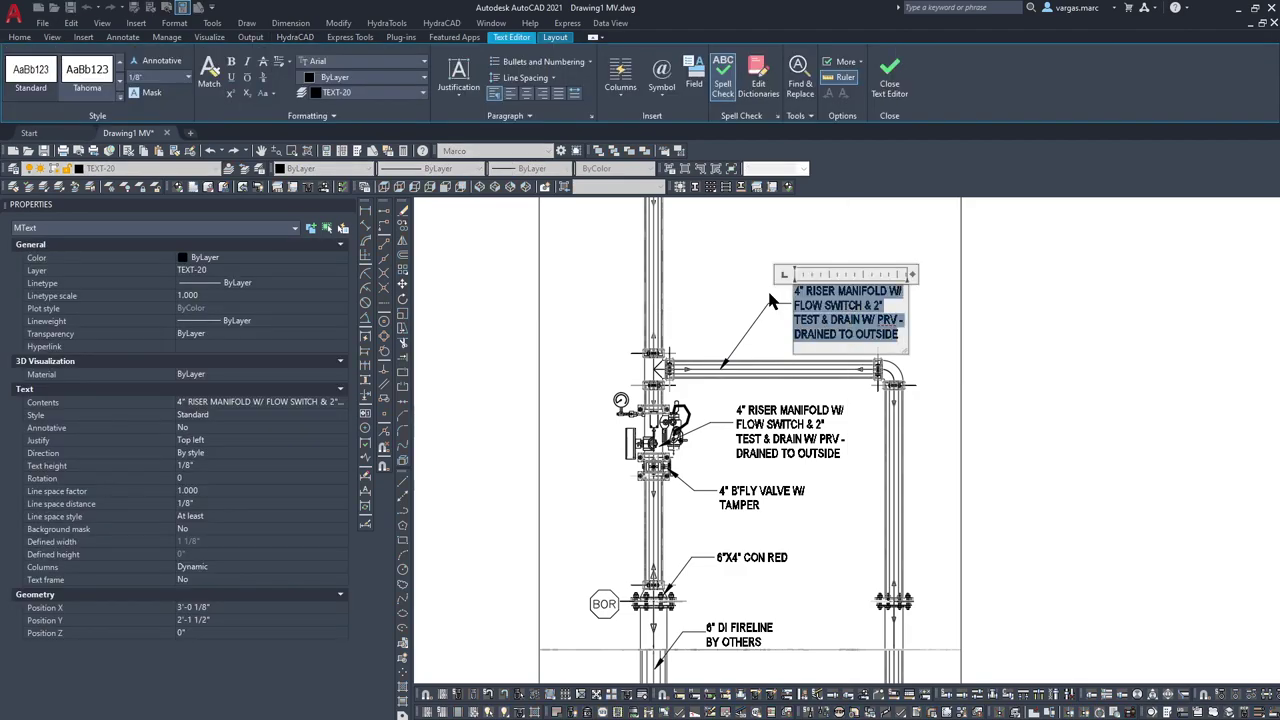
pyautogui.write('4" SUPP')
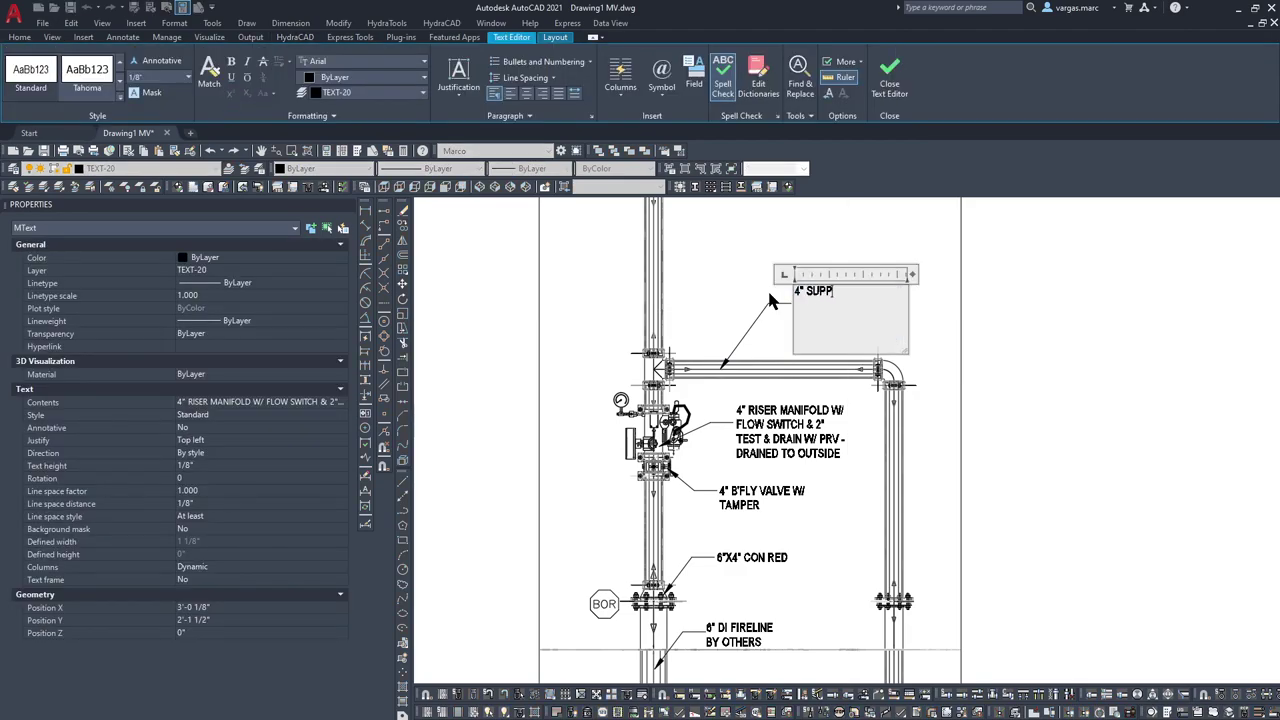
pyautogui.write('L')
pyautogui.write('FOR REMOTE F')
pyautogui.write('DC')
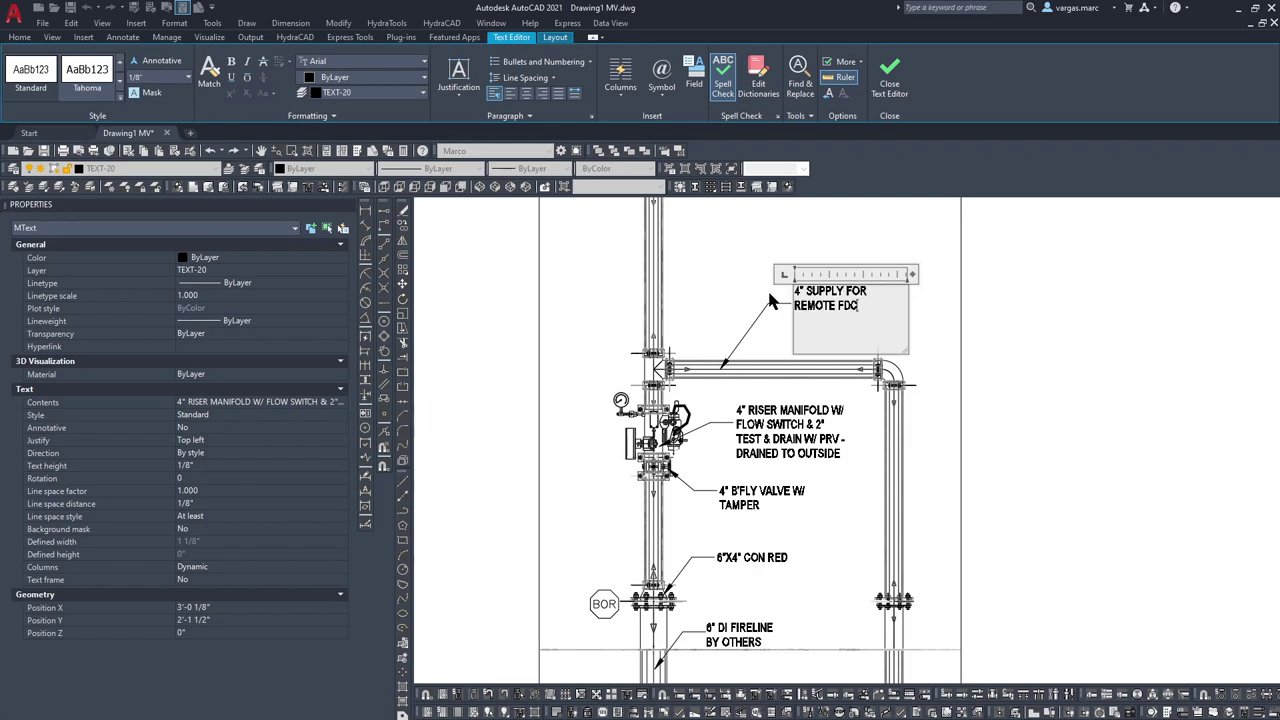
pyautogui.click(776, 353)
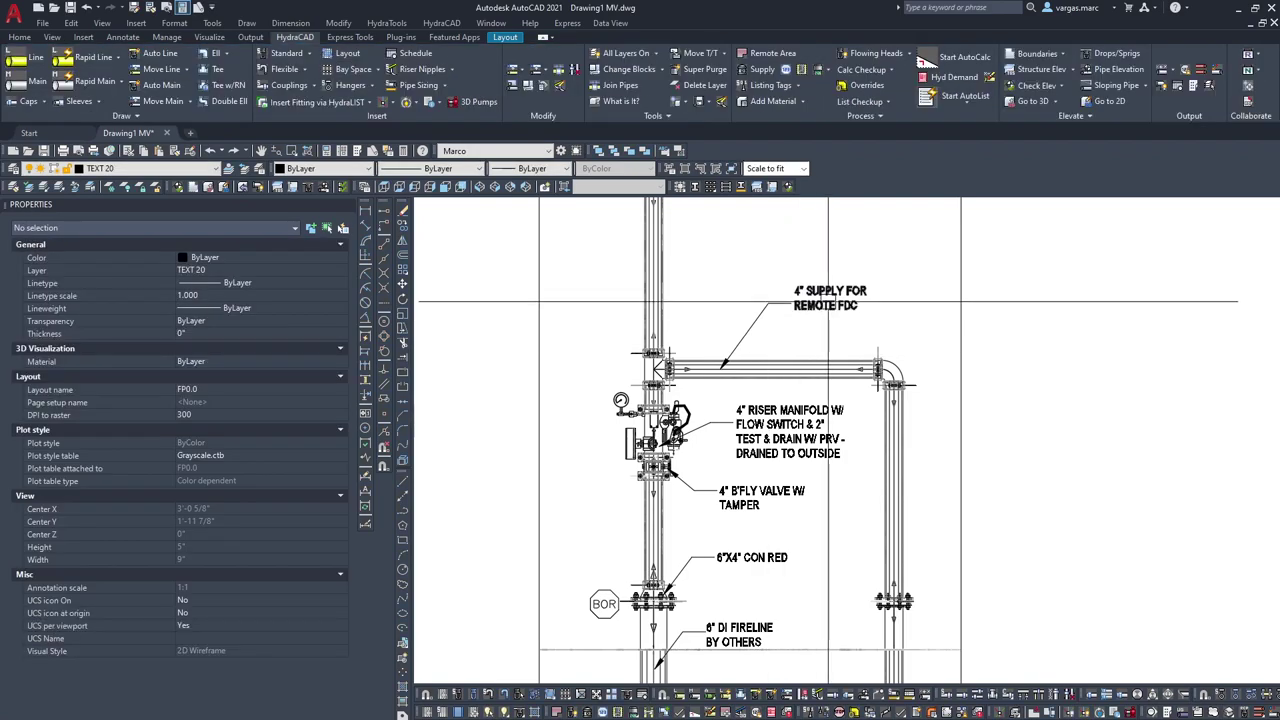
# Step: Nudge the 4" SUPPLY FOR REMOTE FDC text into line with its leader
pyautogui.click(830, 302)
pyautogui.write('m')
pyautogui.press('space')
pyautogui.click(852, 306)
pyautogui.click(850, 309)
# Step: Copy the remote FDC supply note and leader to the flange on the FDC drop and rewrite it as 4" REMOTE FDC POINT OF CONNECTION
pyautogui.click(810, 312)
pyautogui.click(759, 309)
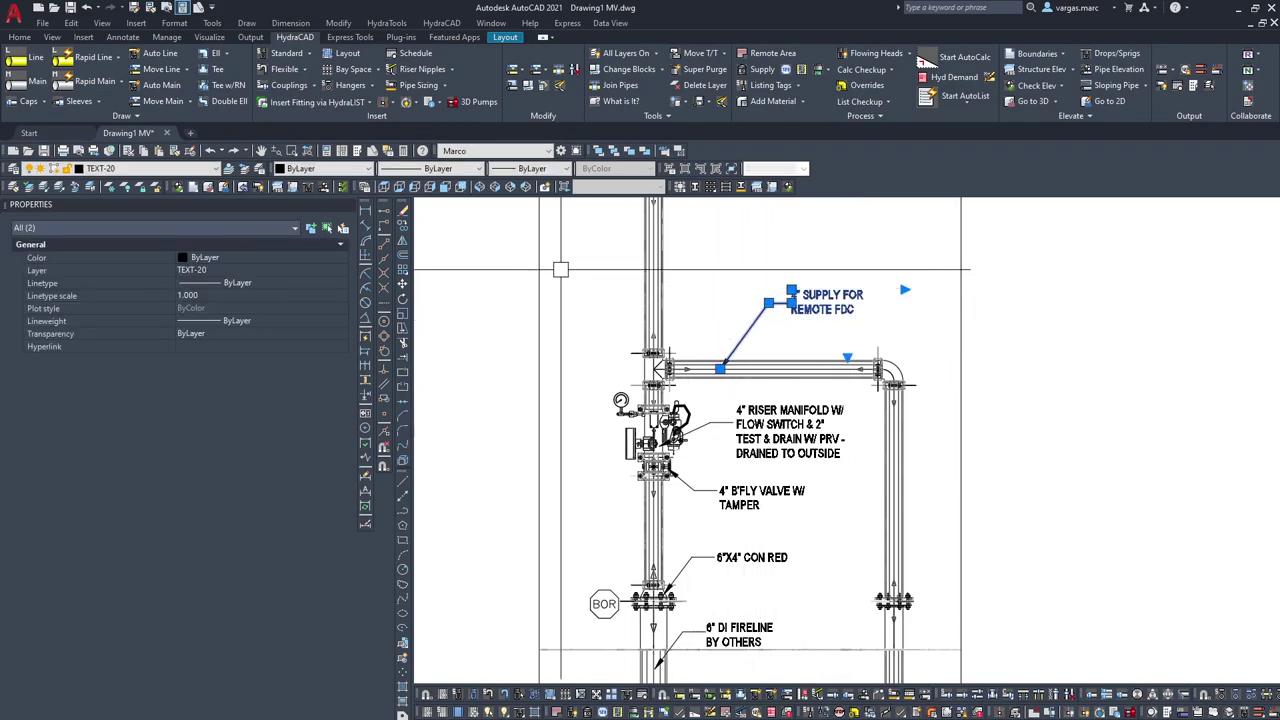
pyautogui.click(403, 227)
pyautogui.click(779, 303)
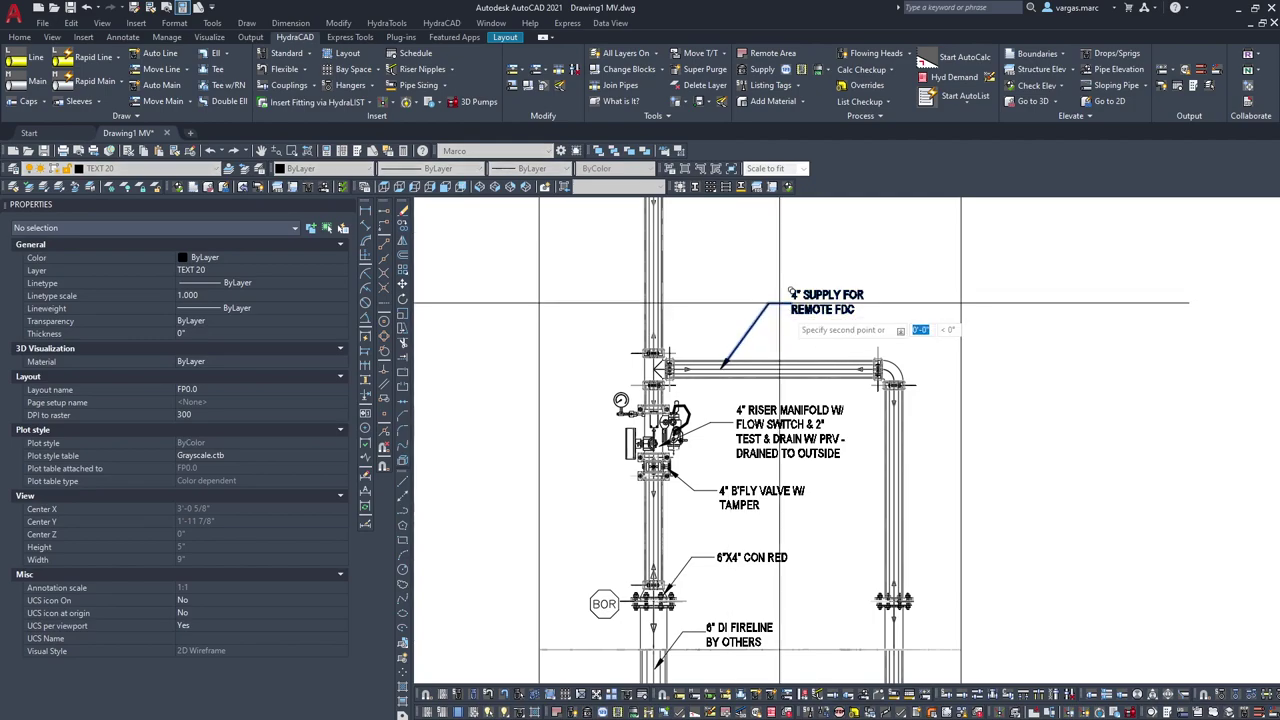
pyautogui.click(971, 522)
pyautogui.doubleClick(1045, 538)
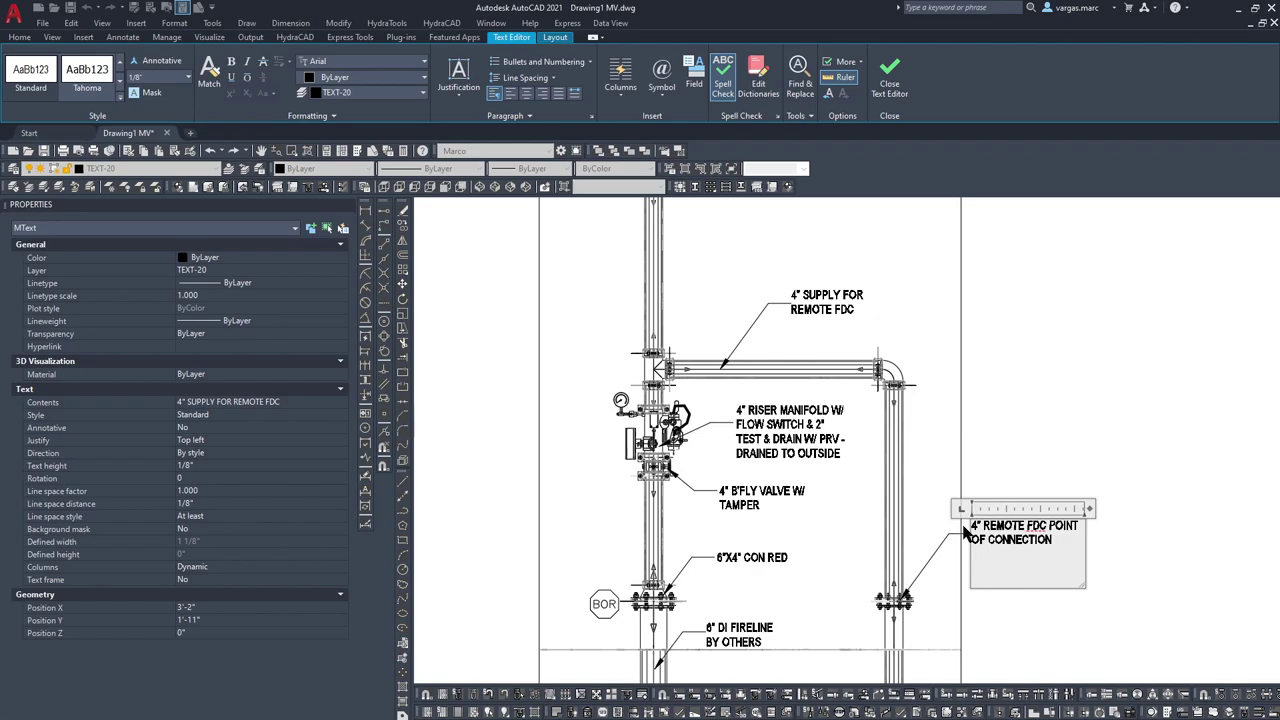
pyautogui.click(1108, 345)
# Step: Copy the 4" SUPPLY FOR REMOTE FDC note with its leader up to the elbow at the top of the riser
pyautogui.scroll(-2, 808, 401)
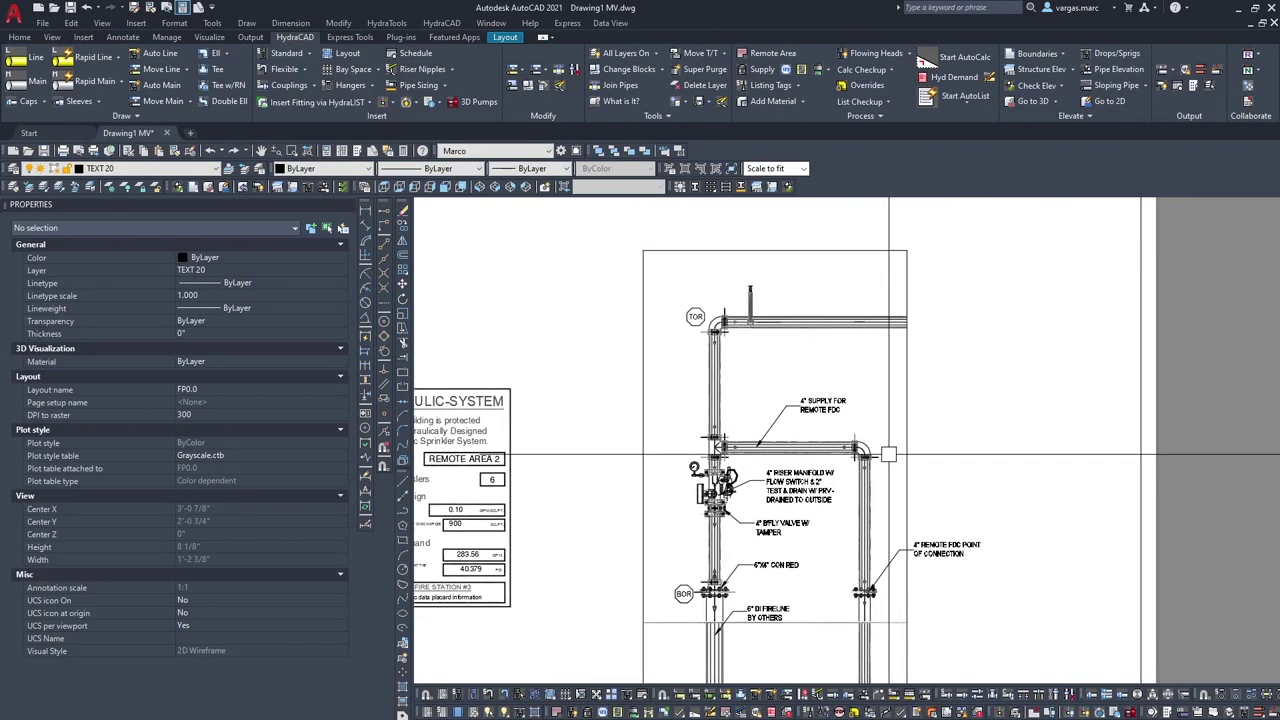
pyautogui.click(809, 401)
pyautogui.click(773, 418)
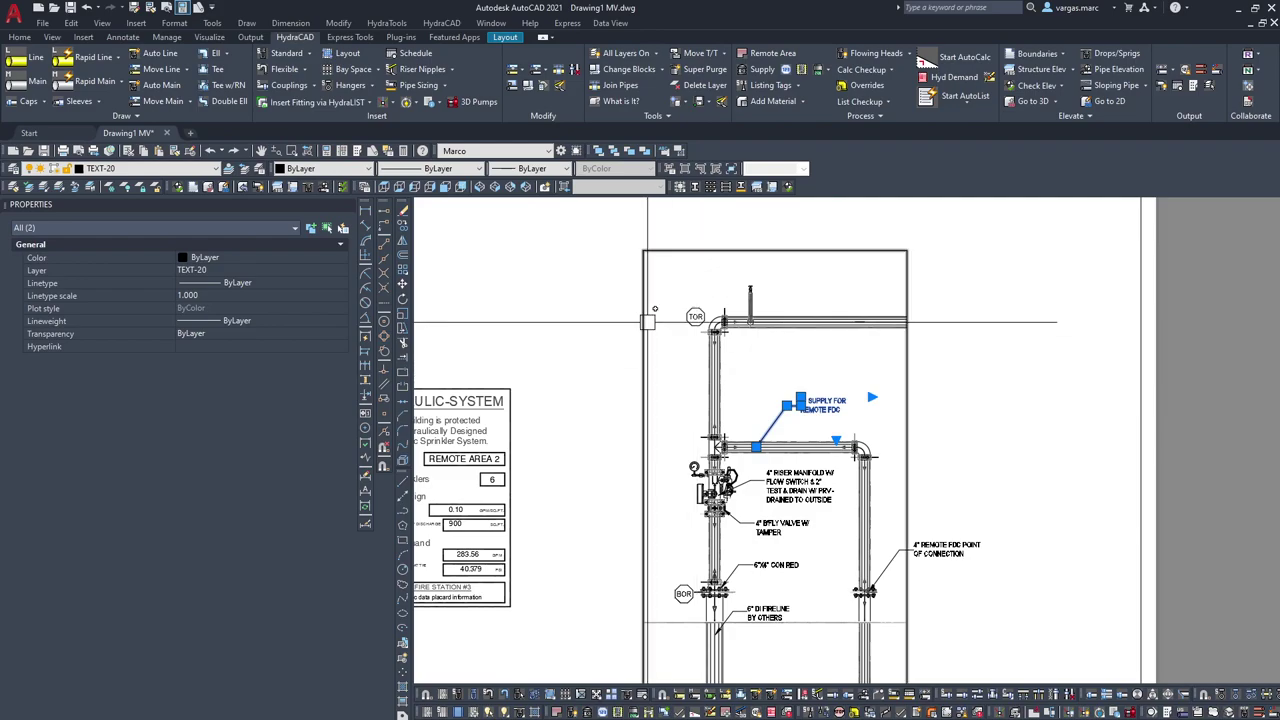
pyautogui.click(404, 226)
pyautogui.click(808, 390)
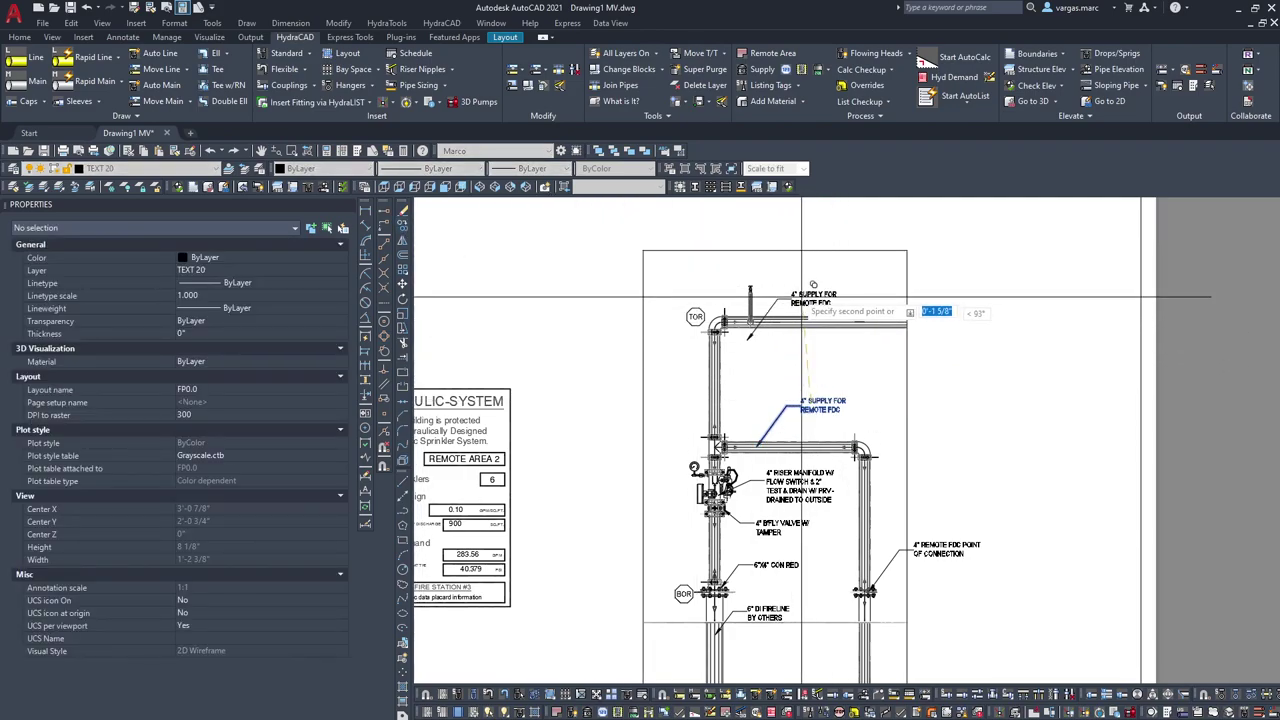
pyautogui.click(733, 293)
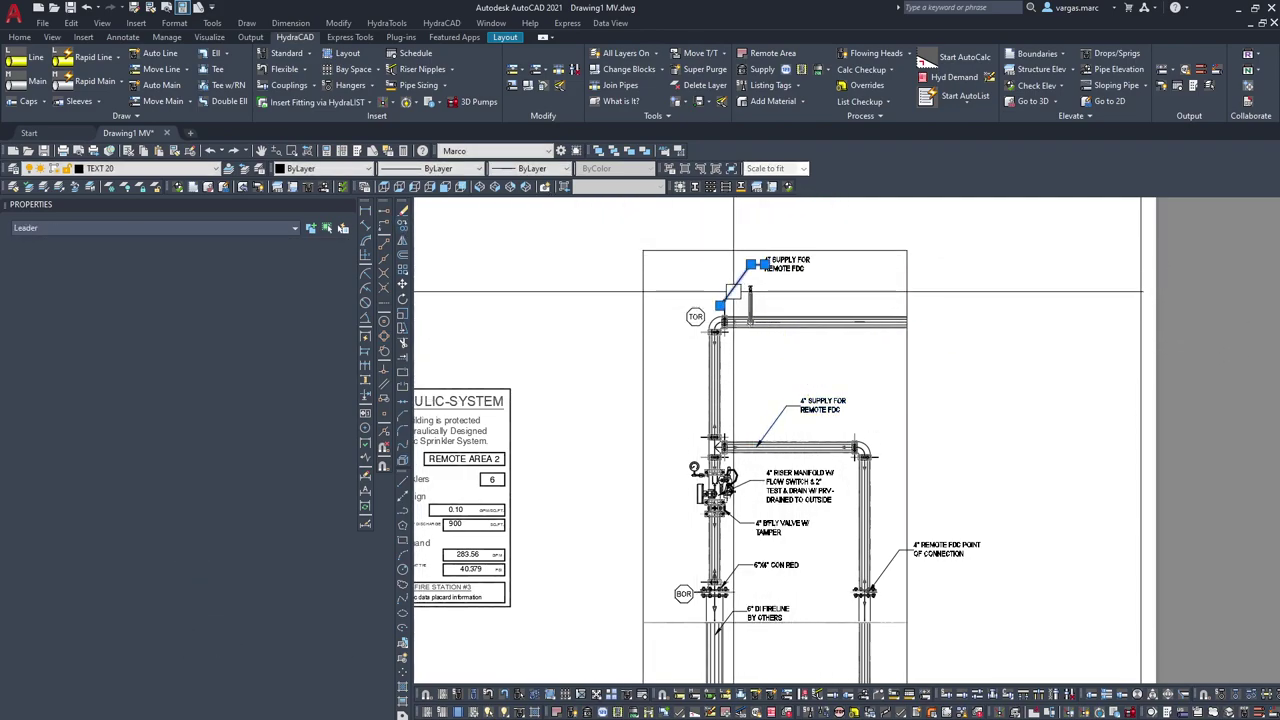
pyautogui.press('Escape')
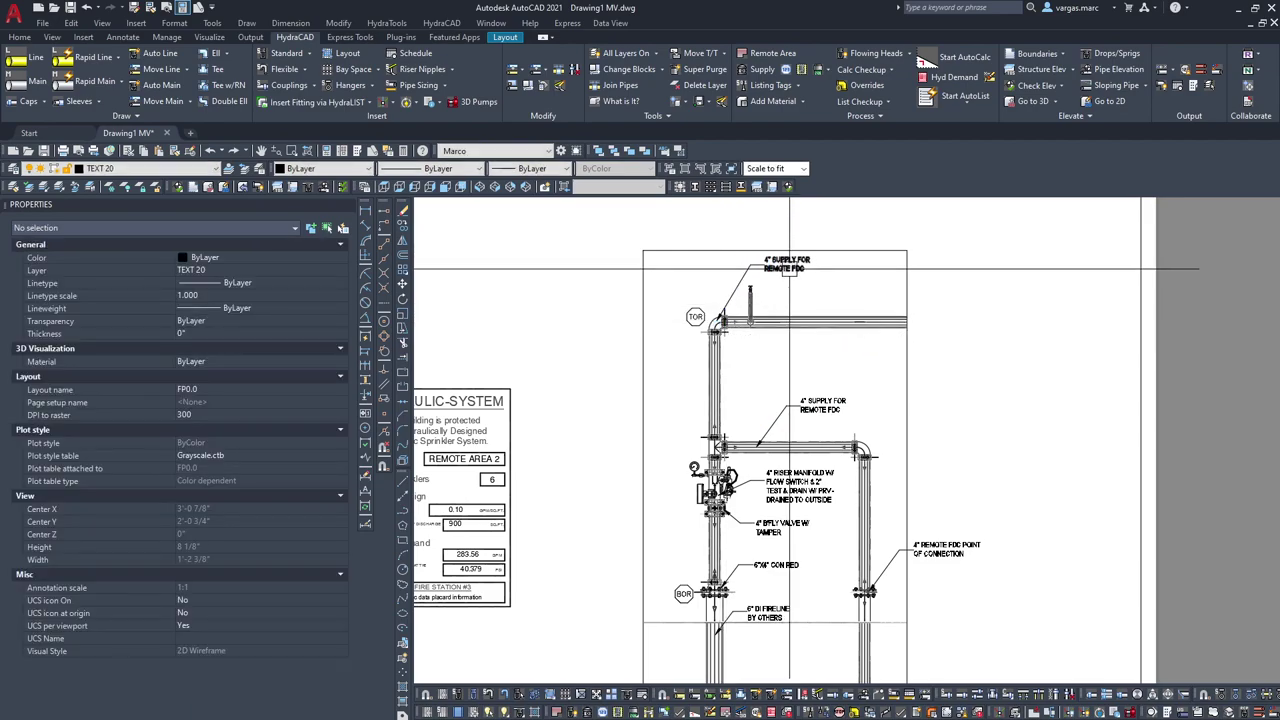
# Step: Rewrite the copied note at the top elbow as 4" SCH 10 TO SYSTEM
pyautogui.click(793, 265)
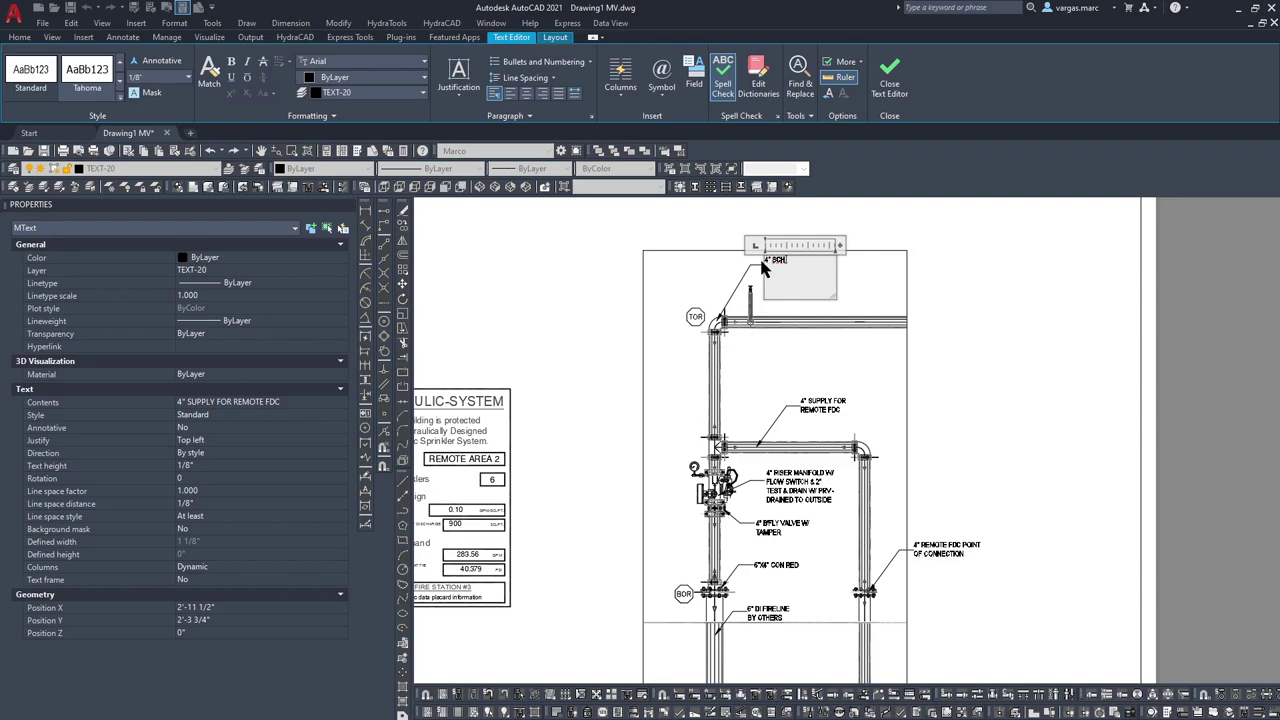
pyautogui.write('TO SYSTEM')
pyautogui.click(762, 302)
# Step: Move the 4" SCH 10 TO SYSTEM text and its leader along the top horizontal main, away from the elbow
pyautogui.click(789, 251)
pyautogui.scroll(4, 792, 265)
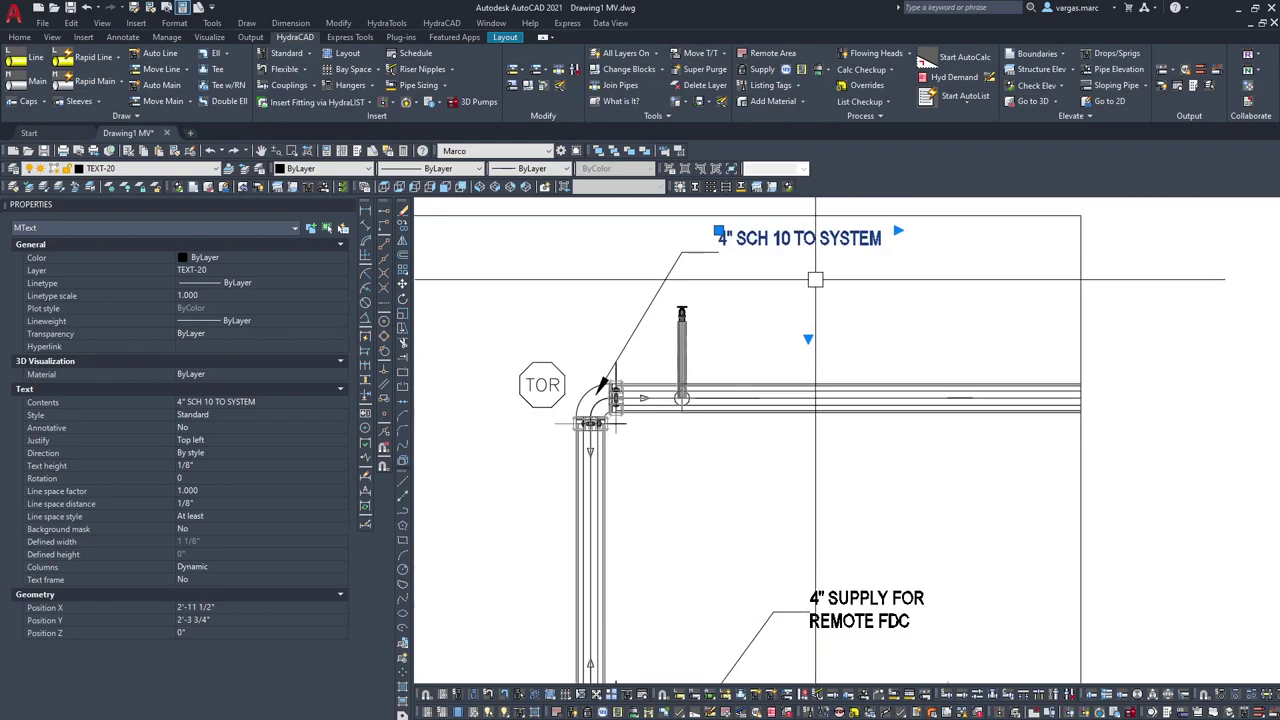
pyautogui.press('space')
pyautogui.click(815, 264)
pyautogui.click(988, 311)
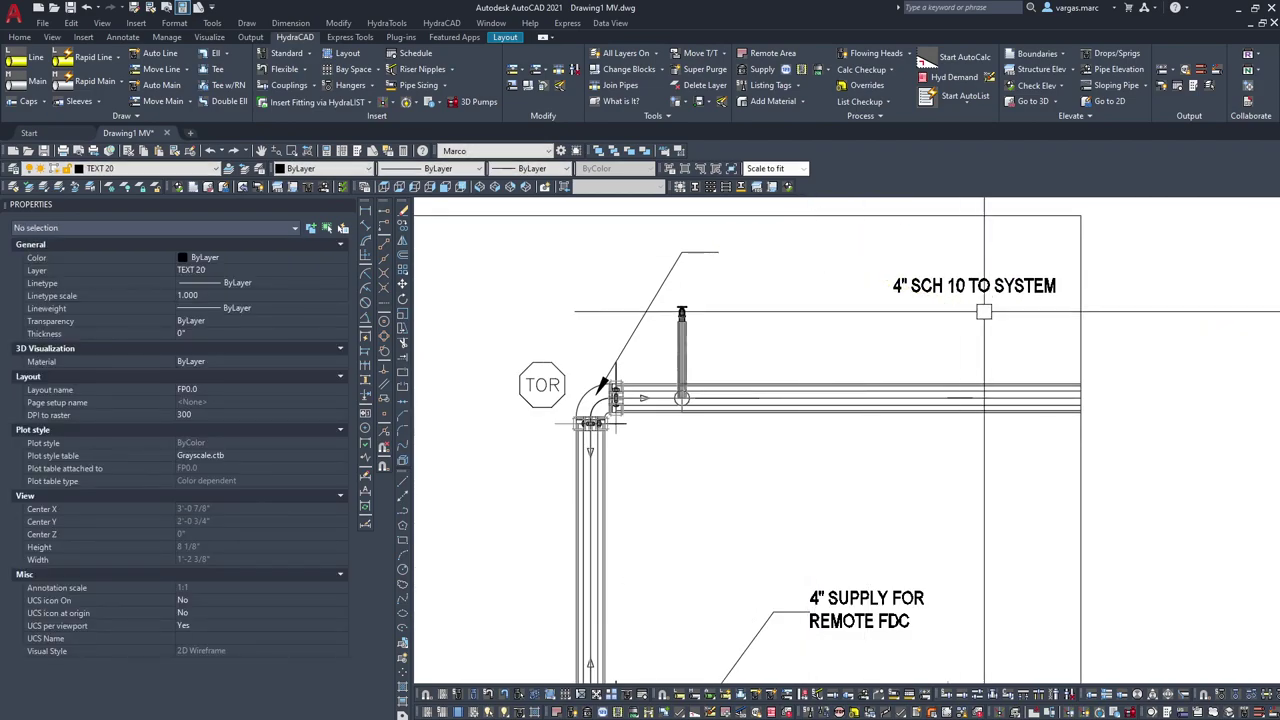
pyautogui.click(686, 256)
pyautogui.write('m')
pyautogui.press('space')
pyautogui.click(794, 289)
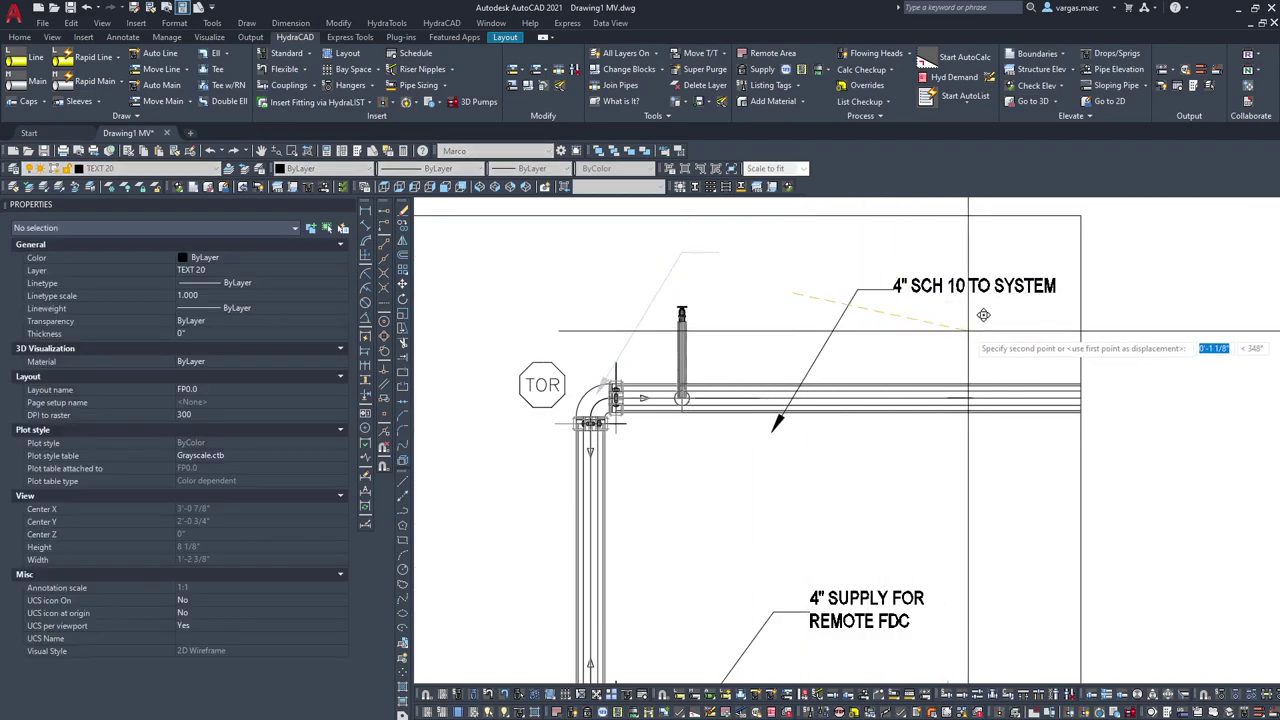
pyautogui.click(964, 325)
# Step: Re-point the 4" SCH 10 TO SYSTEM leader's arrowhead to the centerline of the top horizontal main
pyautogui.click(810, 348)
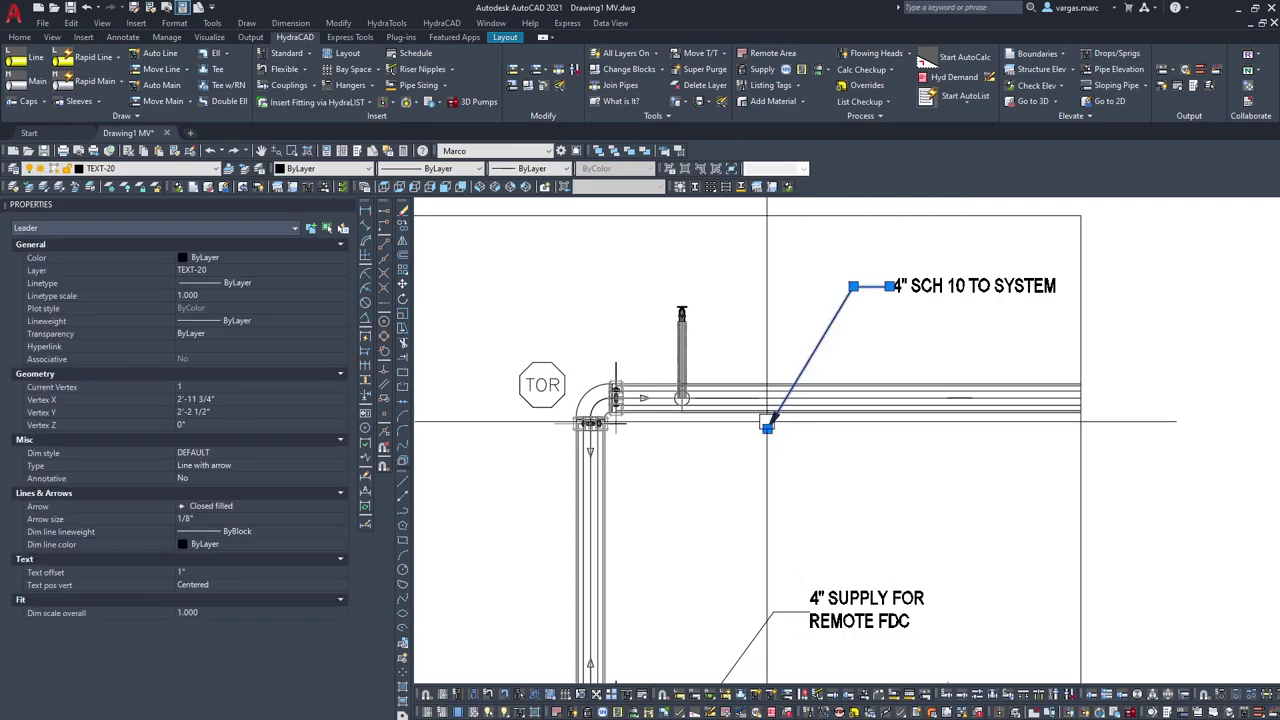
pyautogui.click(767, 428)
pyautogui.click(779, 398)
pyautogui.press('Escape')
# Step: Draw a horizontal line about 1" long beside the riser viewport and a circle with 1/8" radius near the line's end
pyautogui.scroll(-5, 770, 405)
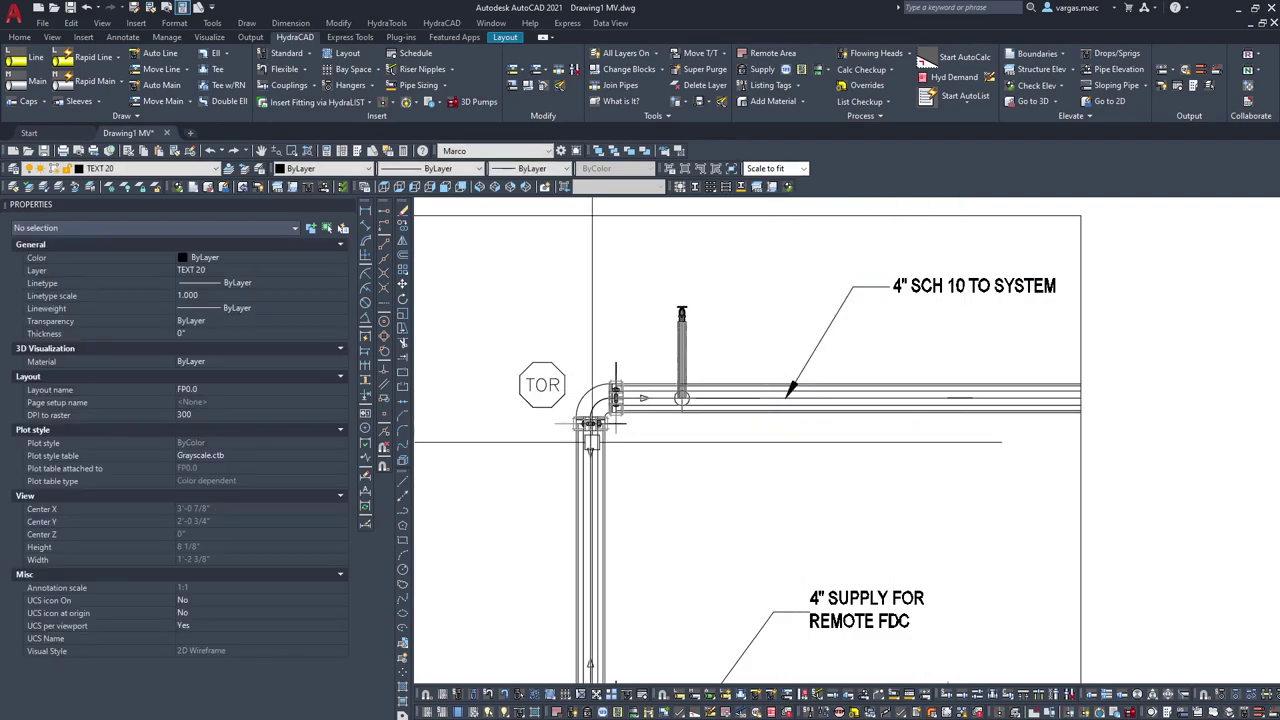
pyautogui.moveTo(767, 420); pyautogui.dragTo(766, 408, button='middle')
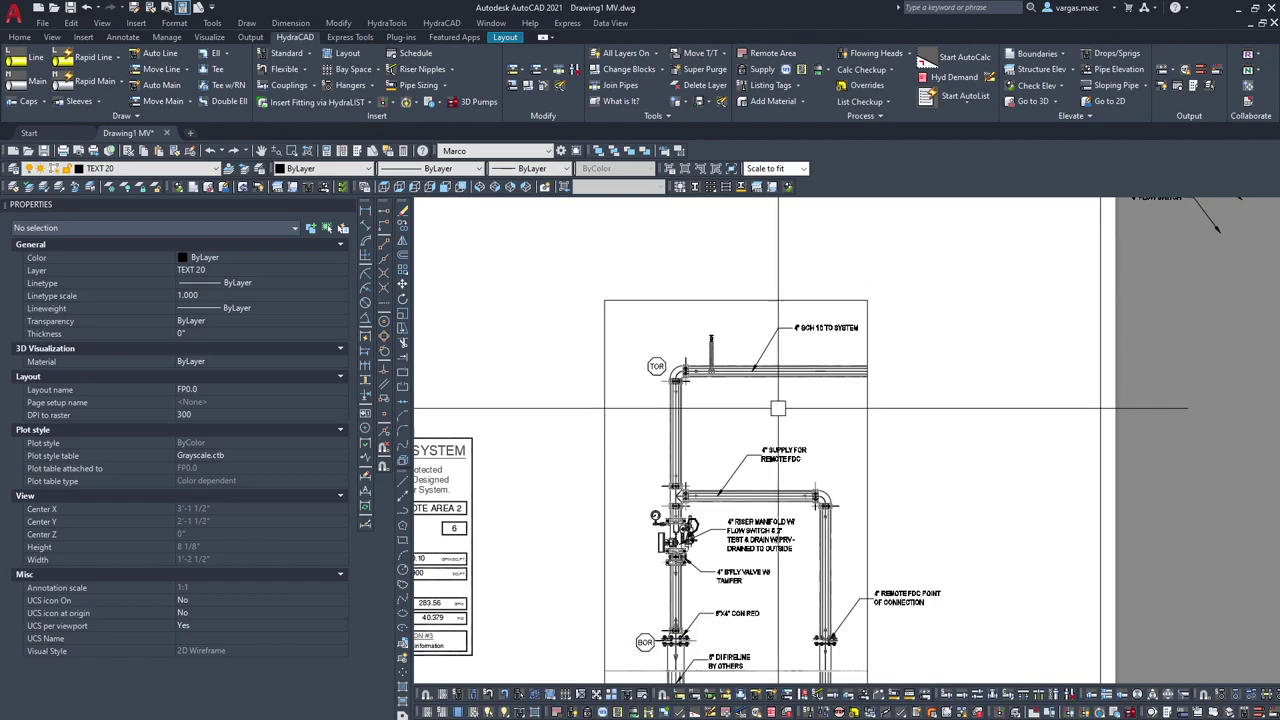
pyautogui.write('l')
pyautogui.press('space')
pyautogui.click(905, 403)
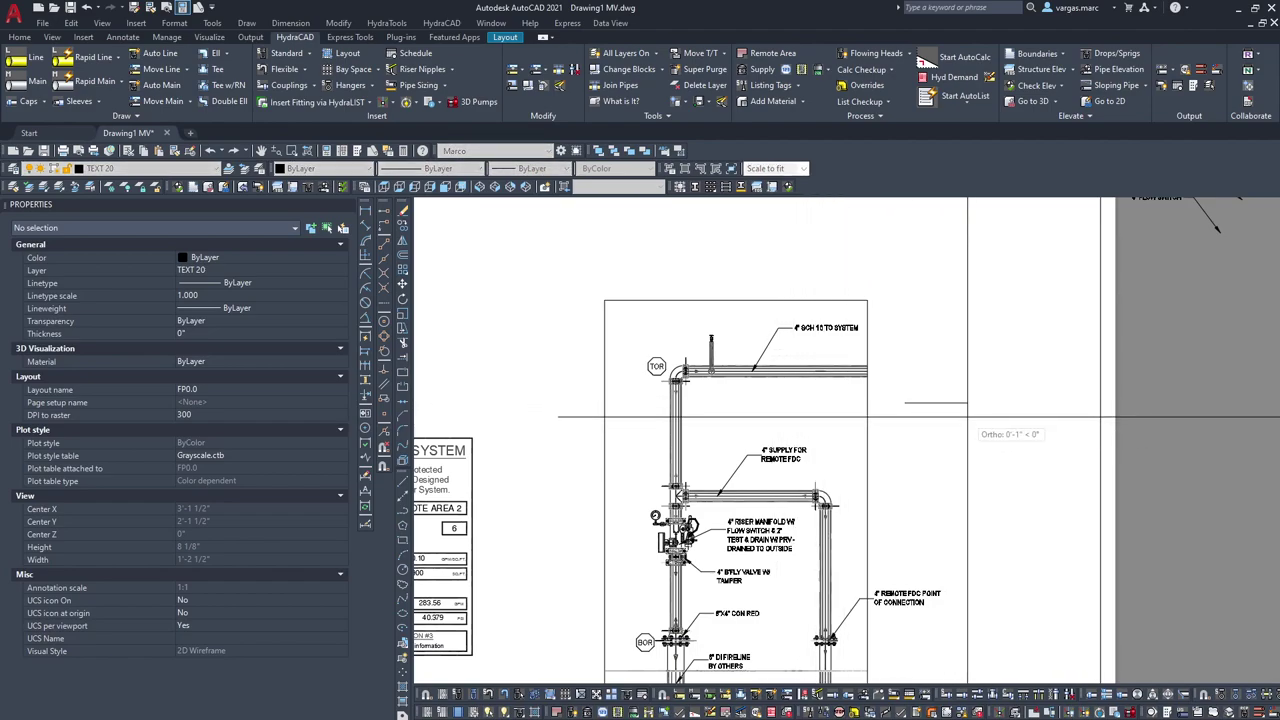
pyautogui.click(961, 414)
pyautogui.press('Return')
pyautogui.write('c')
pyautogui.press('Return')
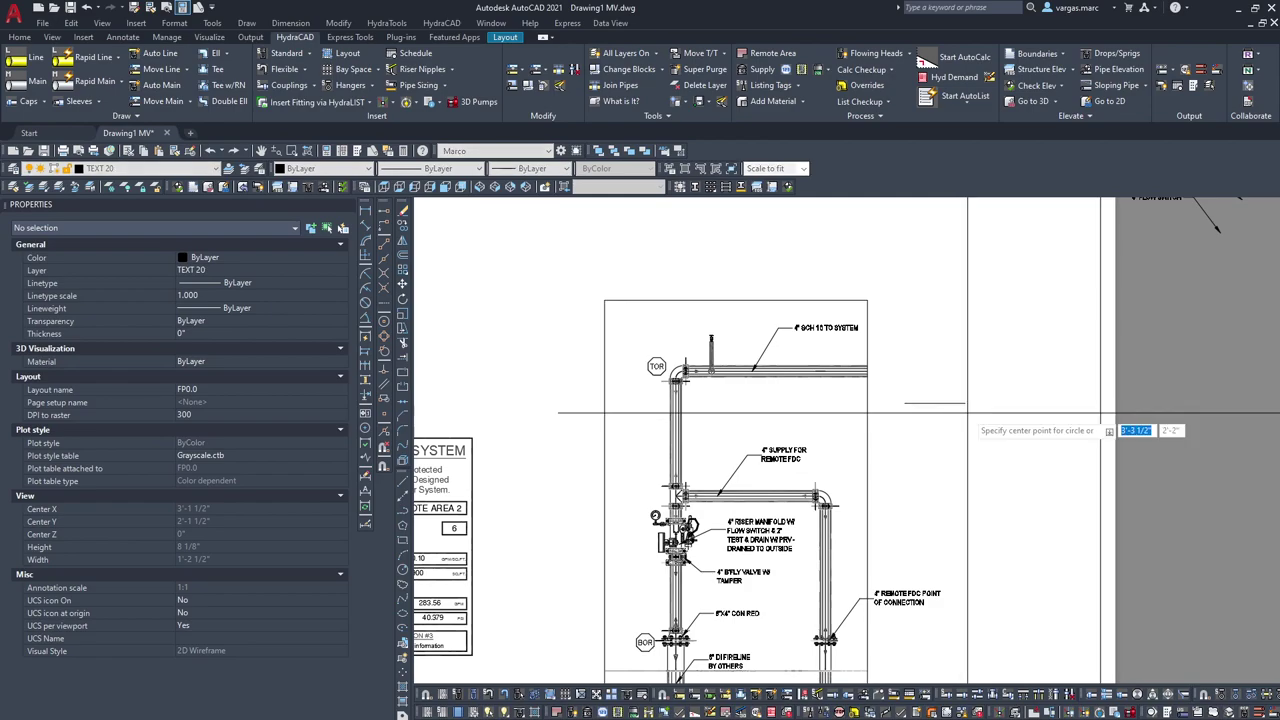
pyautogui.click(967, 412)
pyautogui.click(967, 421)
pyautogui.click(967, 421)
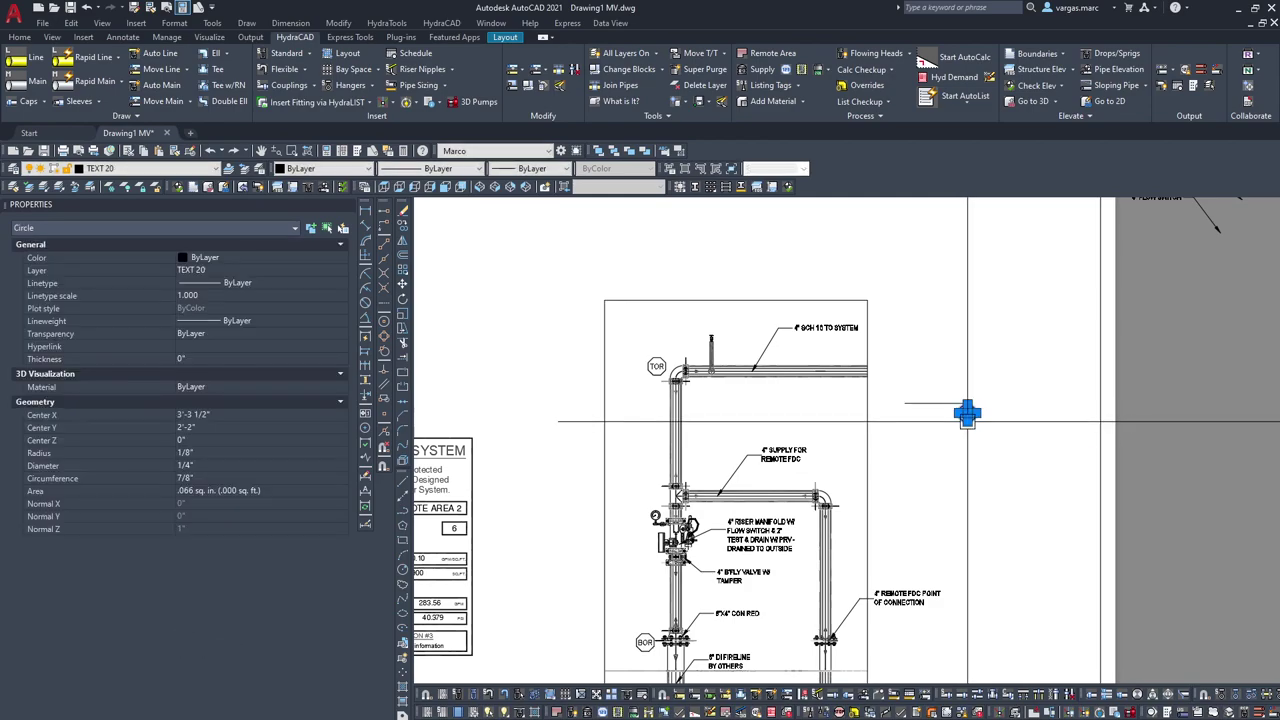
# Step: Centre the circle on the horizontal line and draw a vertical line from the circle's centre to just above it
pyautogui.click(967, 412)
pyautogui.scroll(2, 924, 400)
pyautogui.keyDown('shift'); pyautogui.rightClick(921, 403); pyautogui.keyUp('shift')
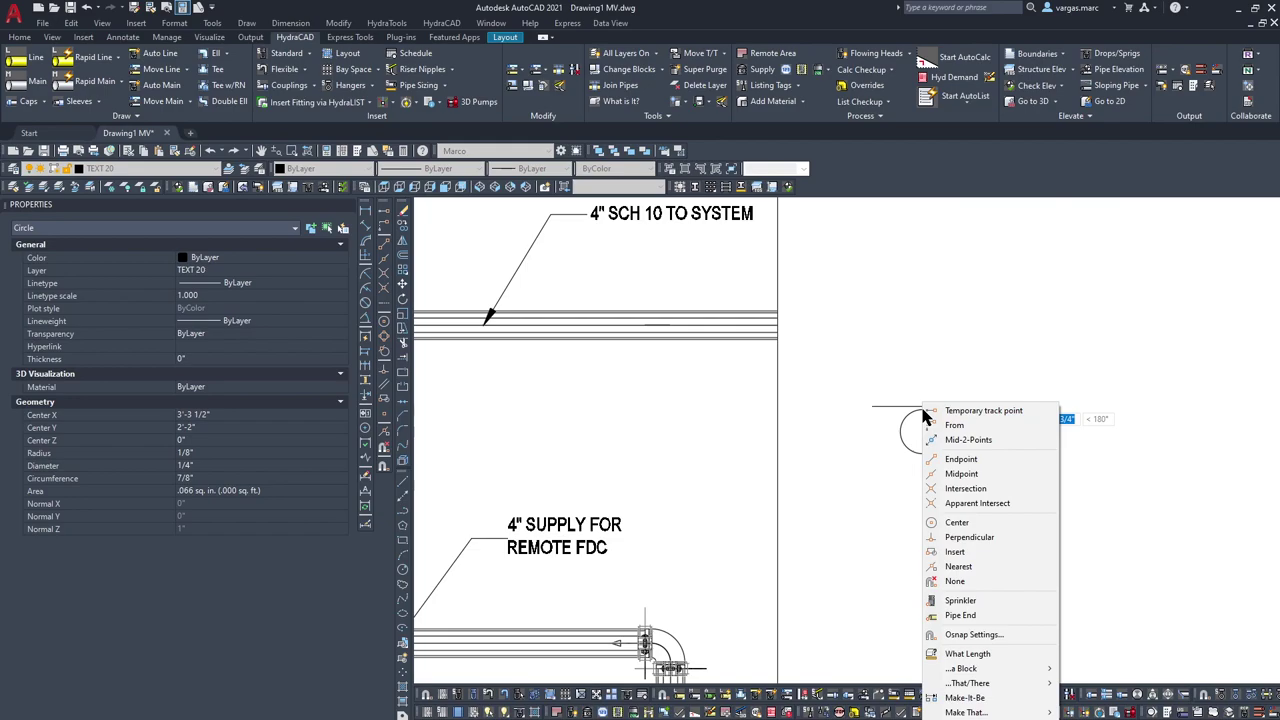
pyautogui.click(923, 415)
pyautogui.click(918, 420)
pyautogui.keyDown('shift'); pyautogui.rightClick(930, 419); pyautogui.keyUp('shift')
pyautogui.press('c')
pyautogui.click(926, 363)
pyautogui.press('Escape')
# Step: Extend the vertical line through the circle to a length of 3/4", centred on the circle
pyautogui.click(912, 372)
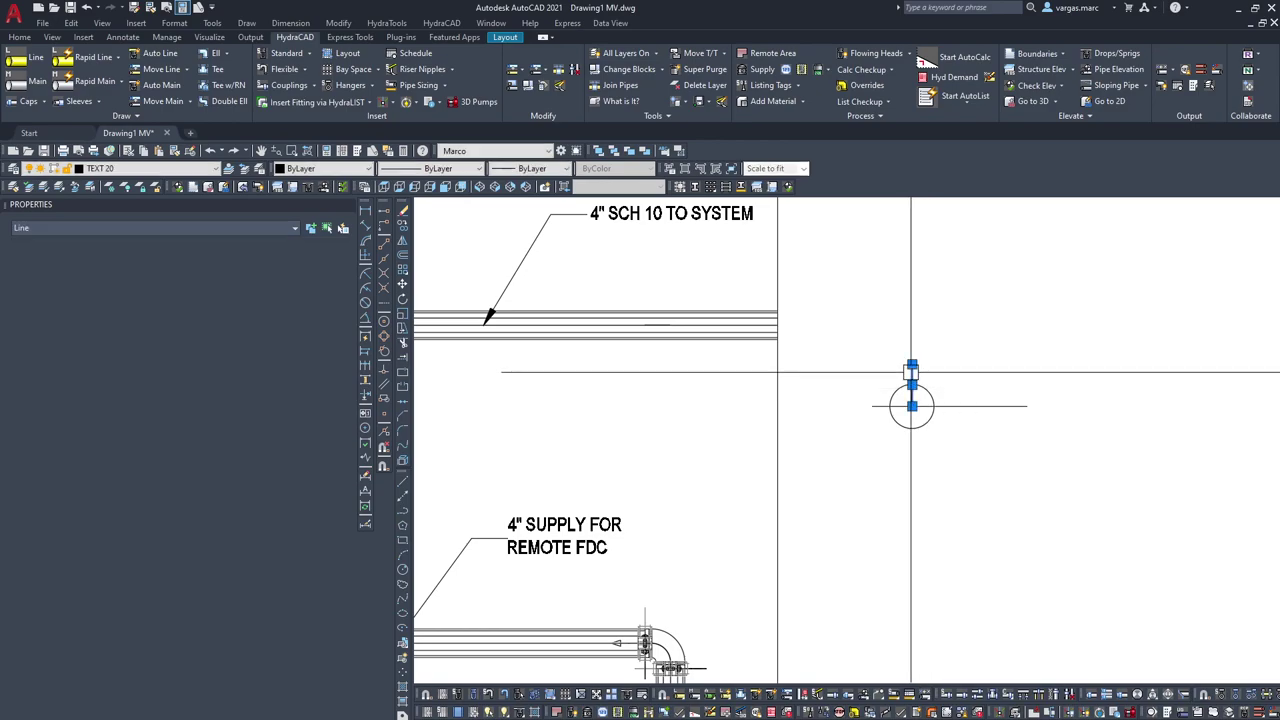
pyautogui.keyDown('shift'); pyautogui.rightClick(925, 412); pyautogui.keyUp('shift')
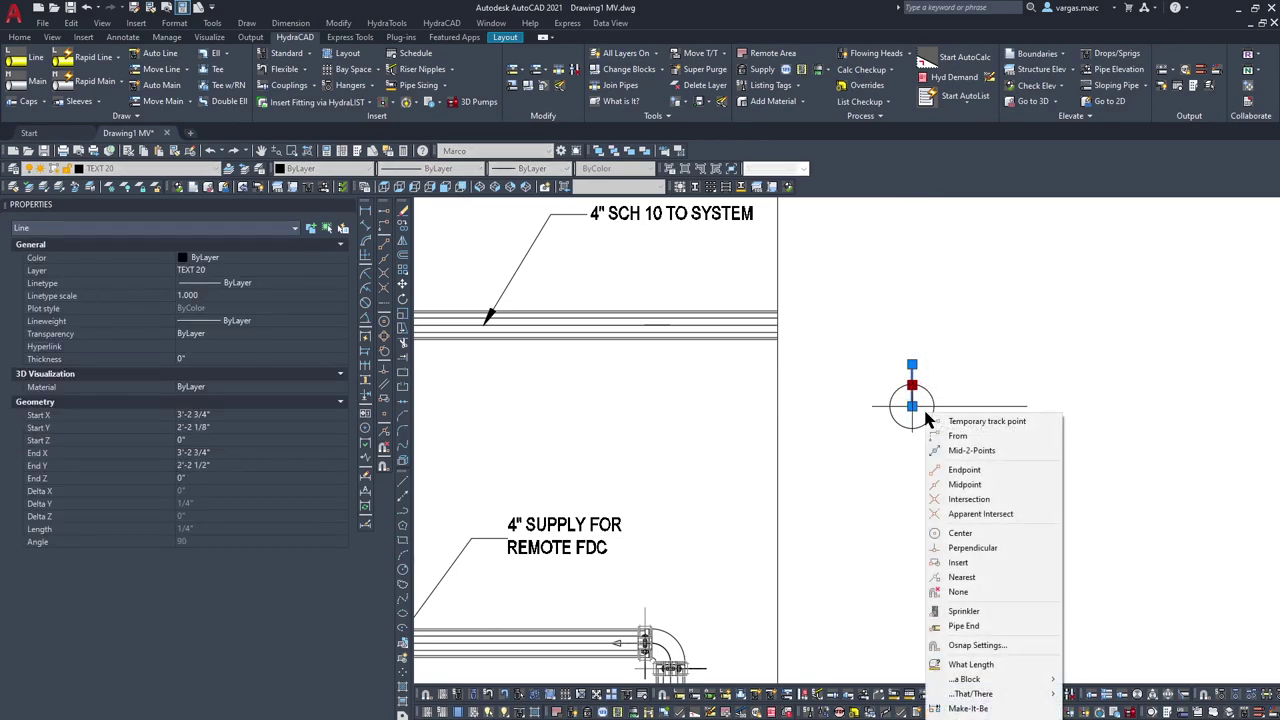
pyautogui.press('c')
pyautogui.click(934, 421)
pyautogui.click(912, 385)
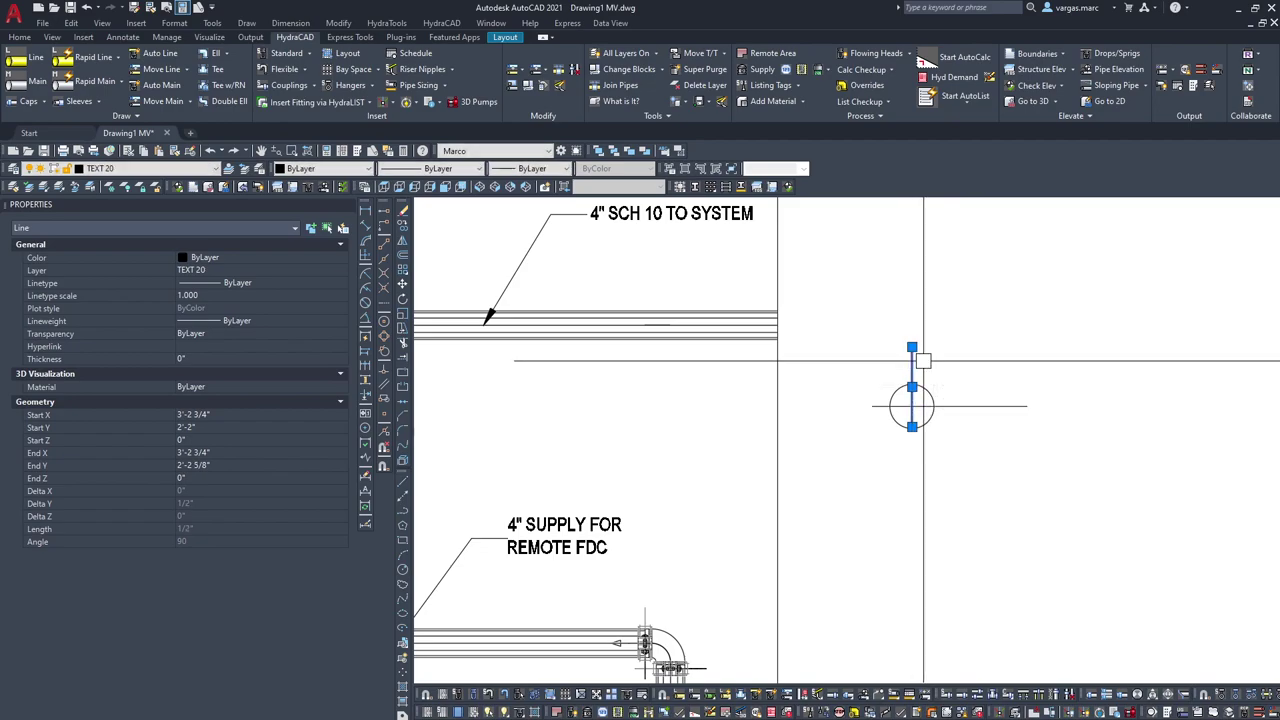
pyautogui.click(912, 427)
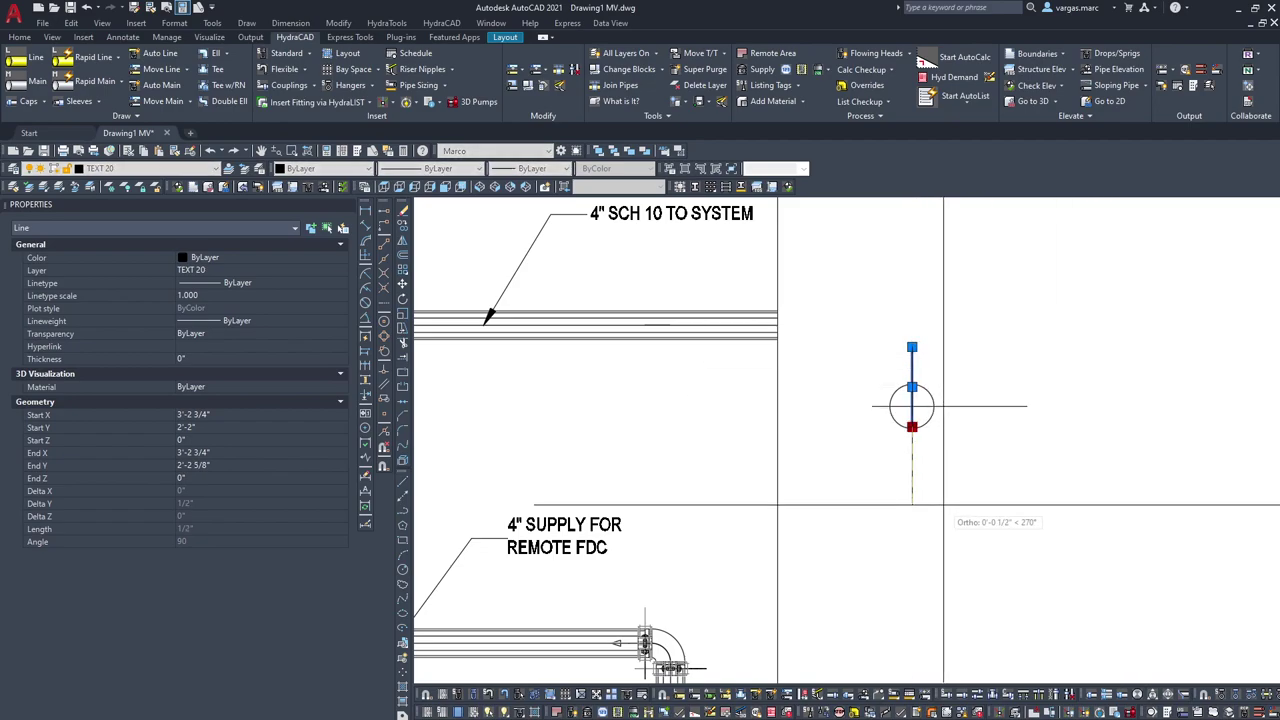
pyautogui.press('Return')
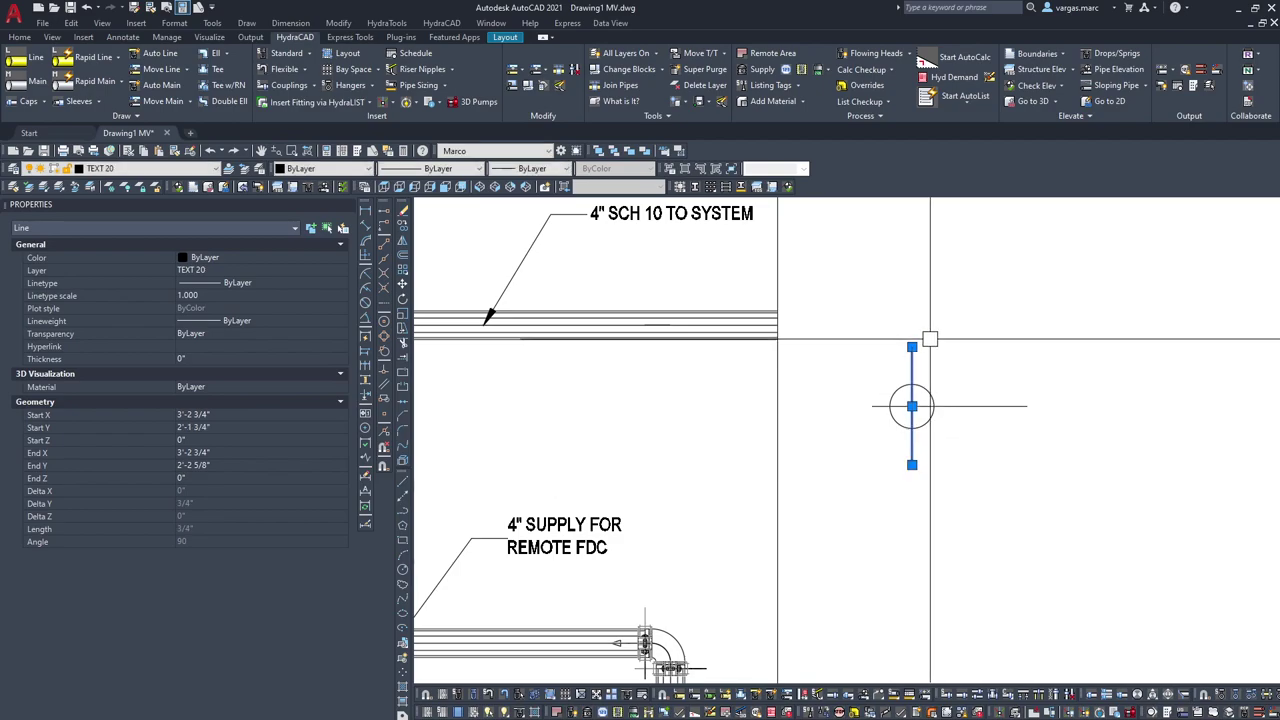
# Step: Shorten the vertical line by 1/8" at its upper end and 1/8" at its lower end
pyautogui.click(912, 347)
pyautogui.write('1/')
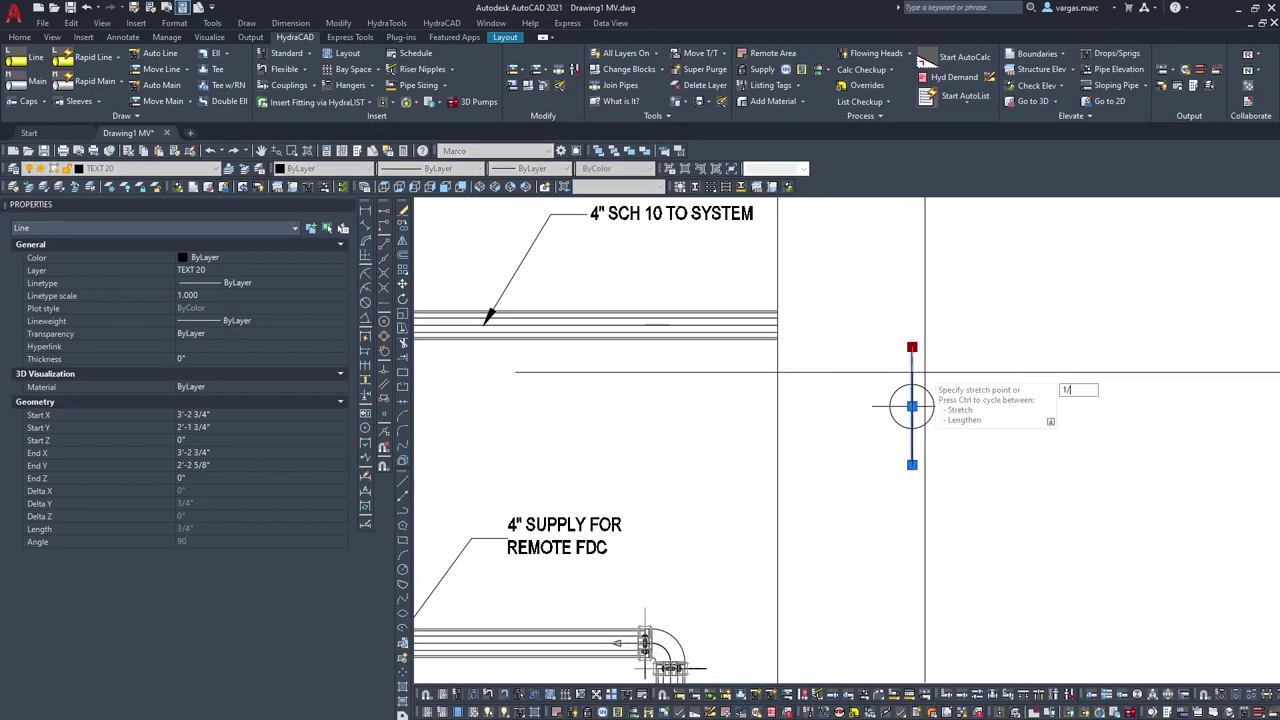
pyautogui.write('8')
pyautogui.press('Return')
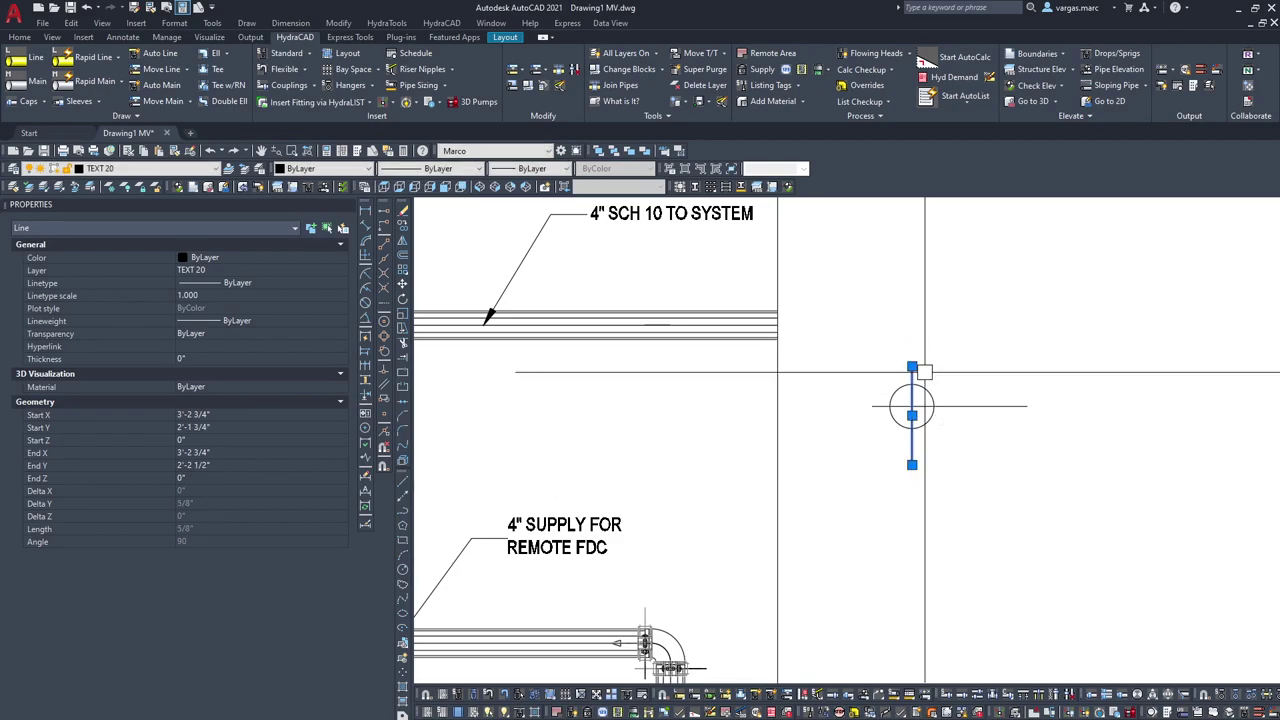
pyautogui.click(912, 464)
pyautogui.write('1/8')
pyautogui.press('Return')
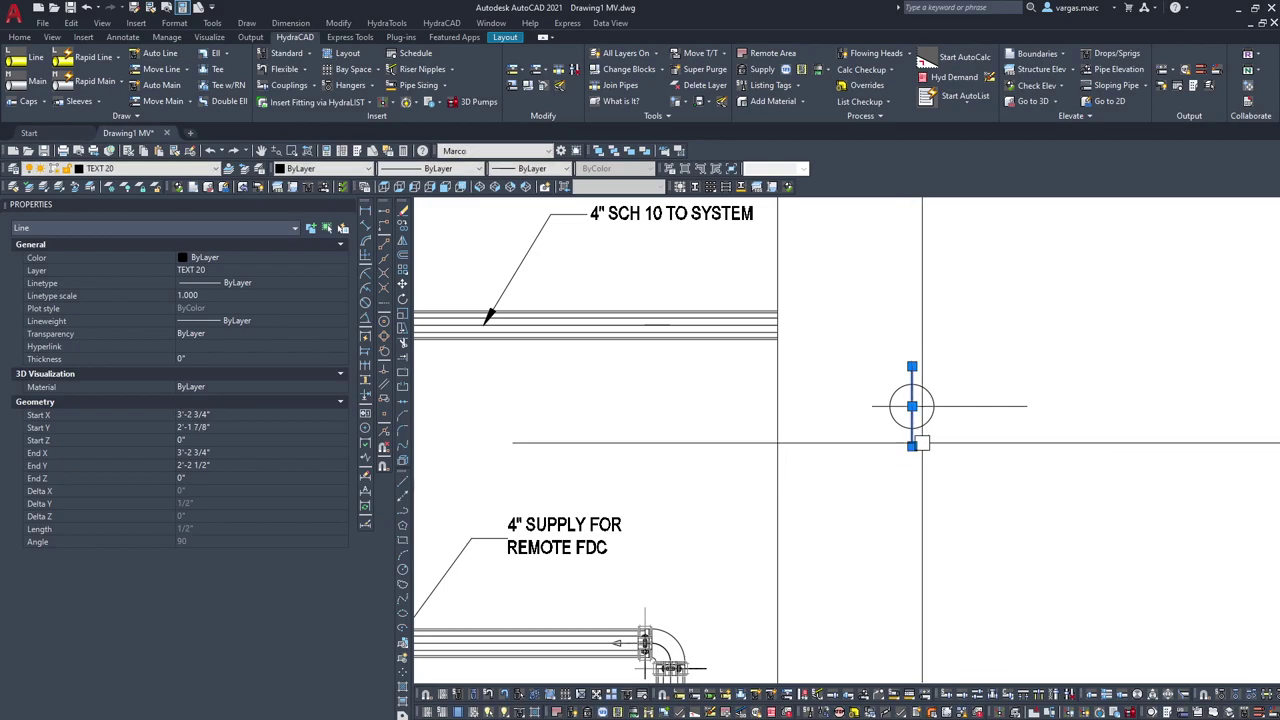
# Step: Move the circle and its crossing lines so the horizontal line ends on the top main's centerline at the elbow coupling
pyautogui.moveTo(957, 449); pyautogui.dragTo(826, 297)
pyautogui.write('m')
pyautogui.press('Return')
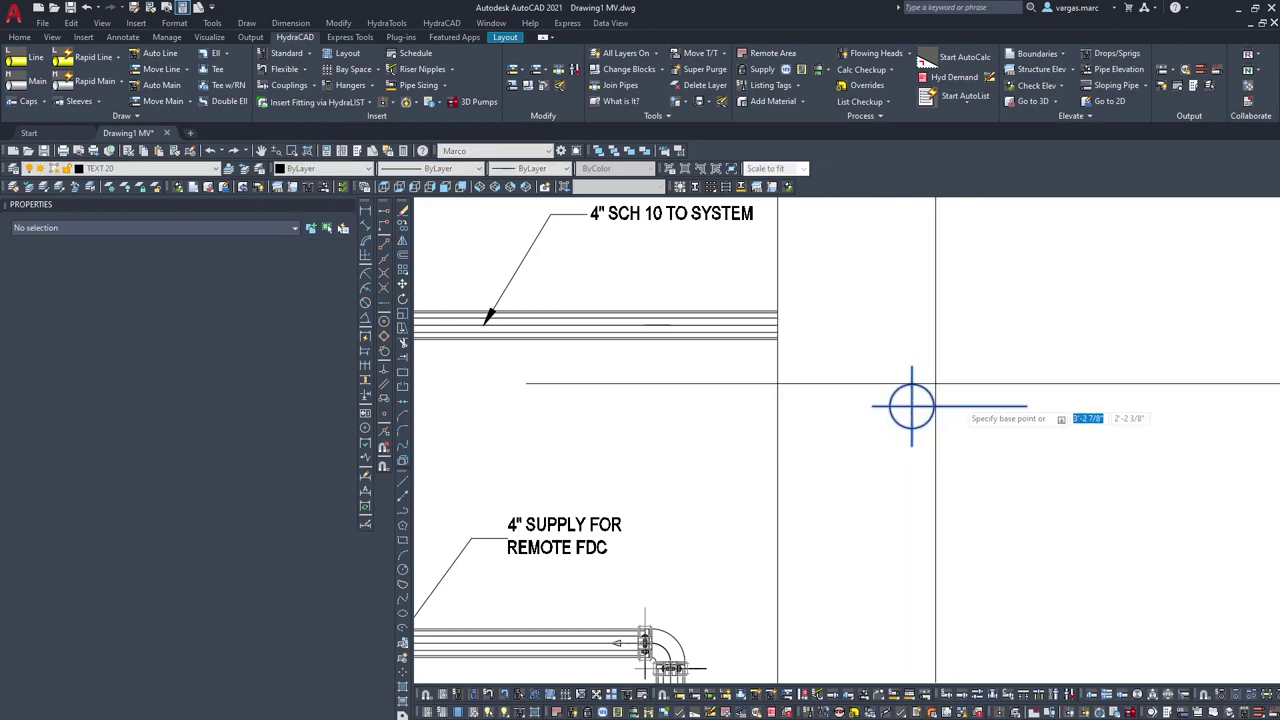
pyautogui.keyDown('shift'); pyautogui.rightClick(1065, 440); pyautogui.keyUp('shift')
pyautogui.press('e')
pyautogui.scroll(-4, 1050, 429)
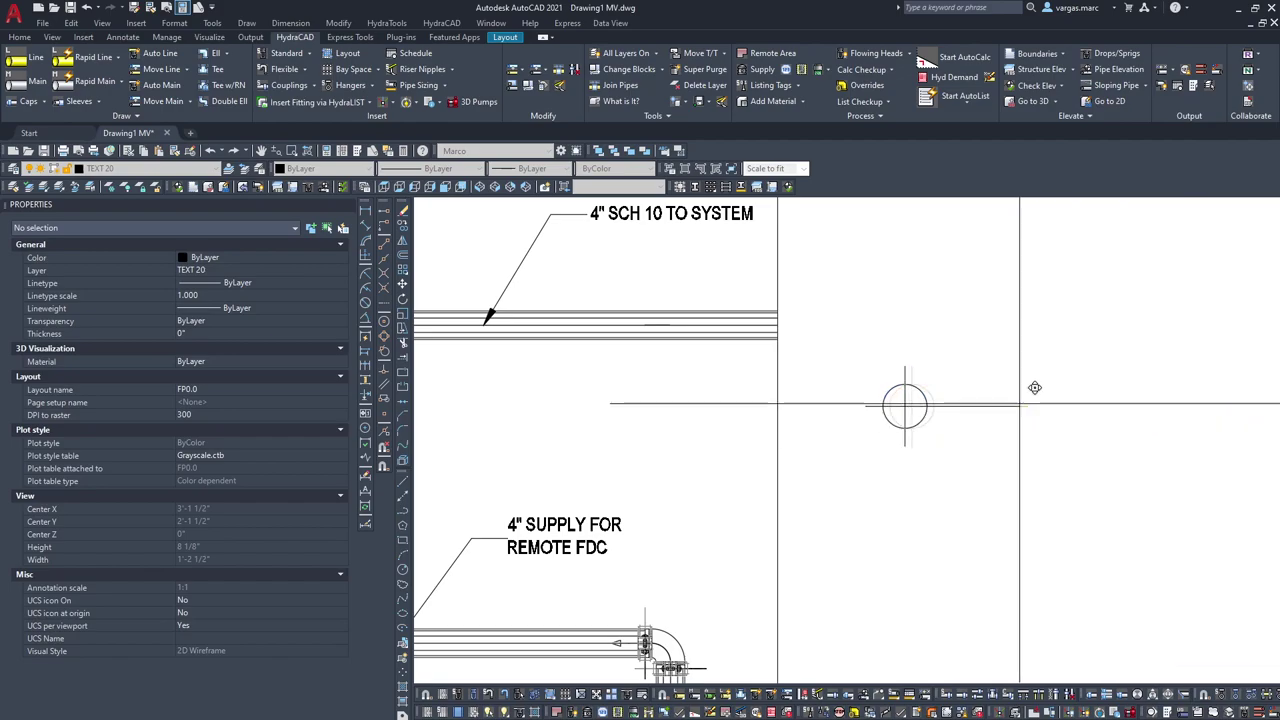
pyautogui.scroll(5, 1000, 400)
pyautogui.keyDown('shift'); pyautogui.rightClick(855, 287); pyautogui.keyUp('shift')
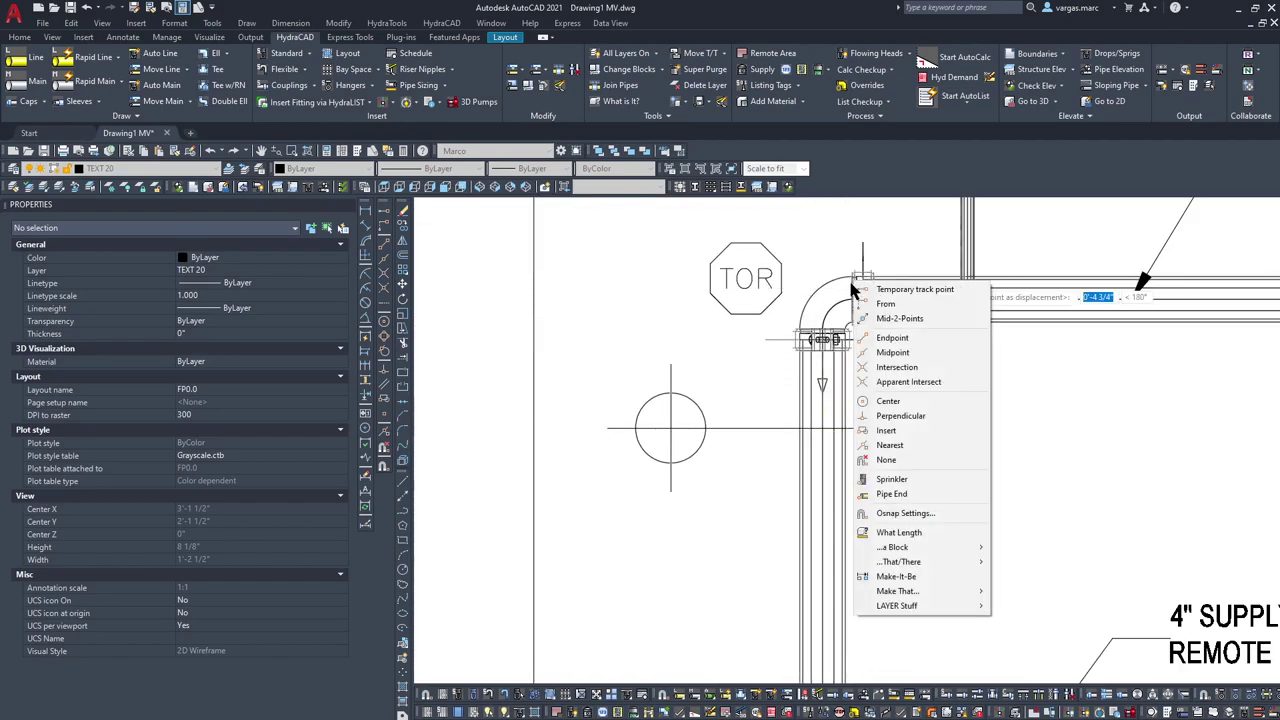
pyautogui.press('e')
pyautogui.keyDown('shift'); pyautogui.rightClick(861, 301); pyautogui.keyUp('shift')
pyautogui.press('e')
pyautogui.keyDown('shift'); pyautogui.rightClick(862, 300); pyautogui.keyUp('shift')
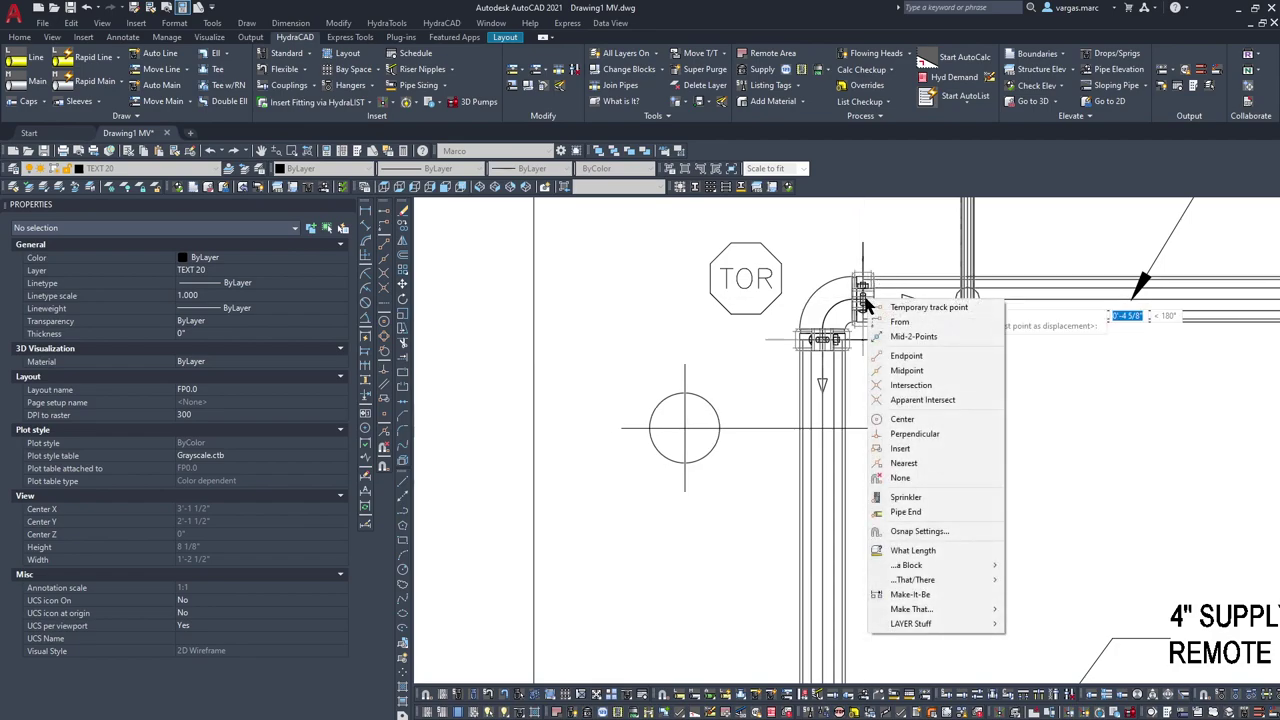
pyautogui.press('e')
pyautogui.click(904, 309)
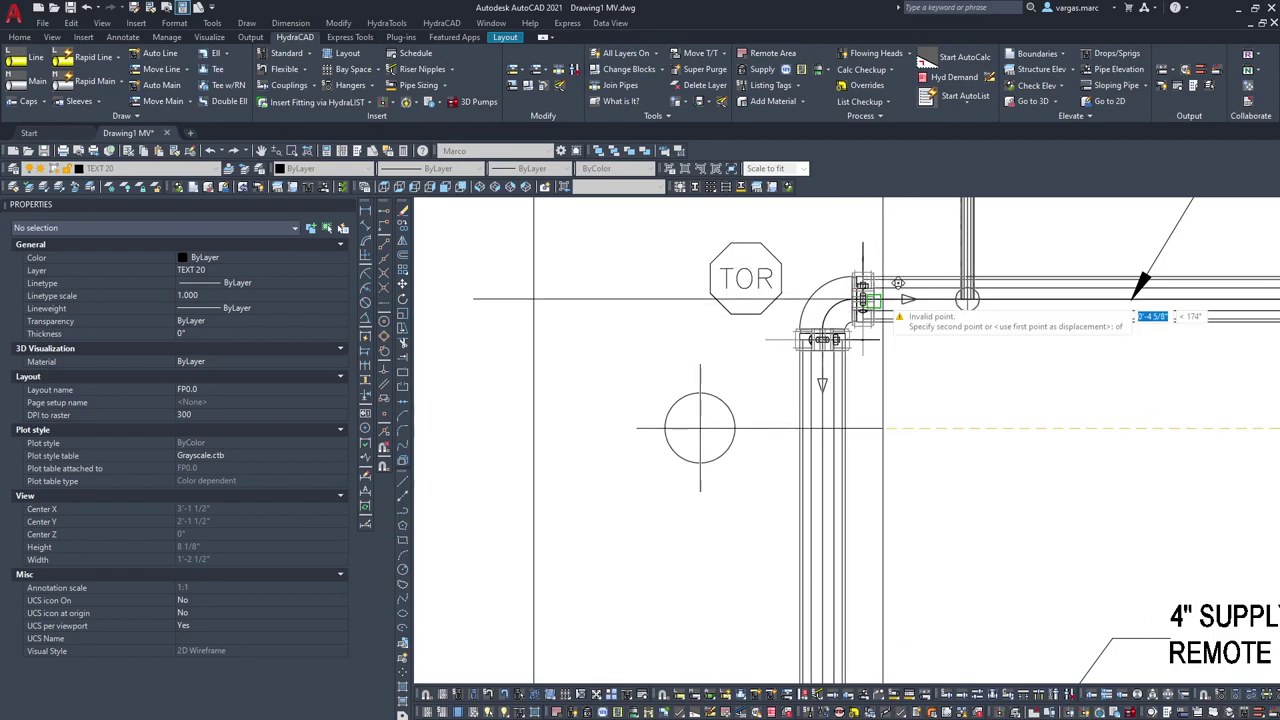
pyautogui.scroll(4, 880, 282)
pyautogui.scroll(-6, 880, 285)
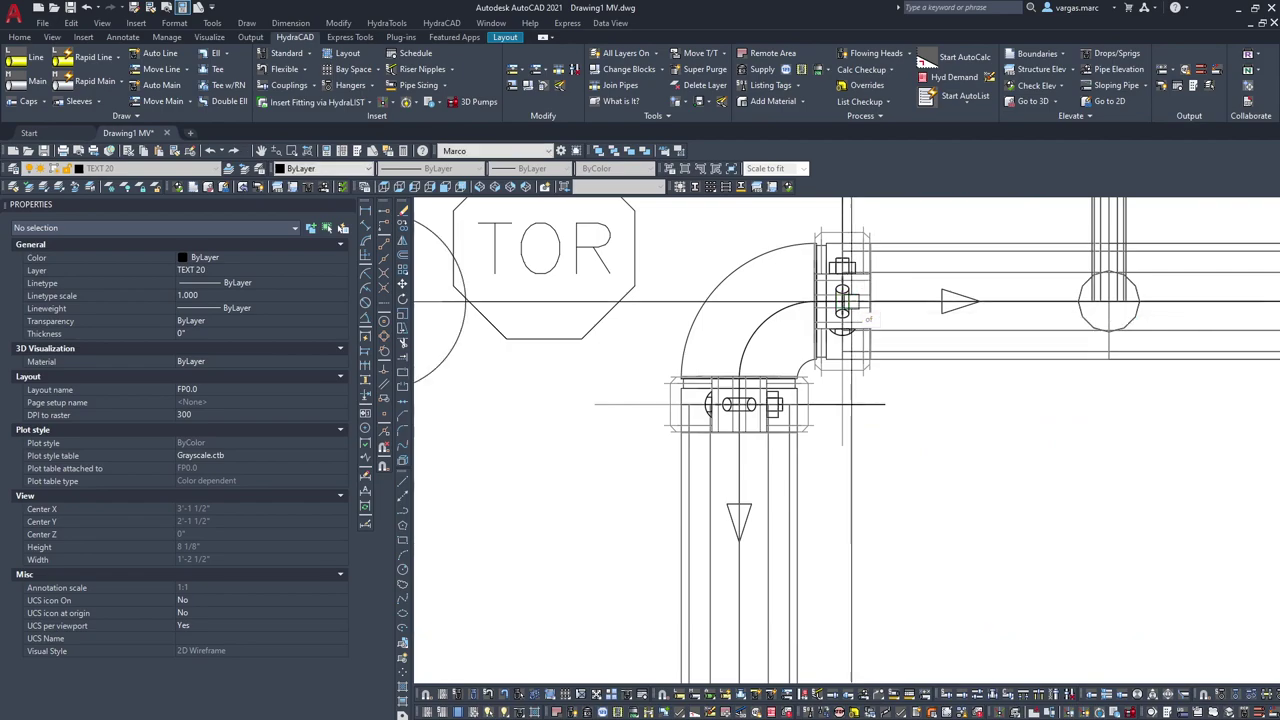
# Step: Move the TOR octagon tag off the elevation symbol to just above the top elbow
pyautogui.click(803, 262)
pyautogui.click(775, 290)
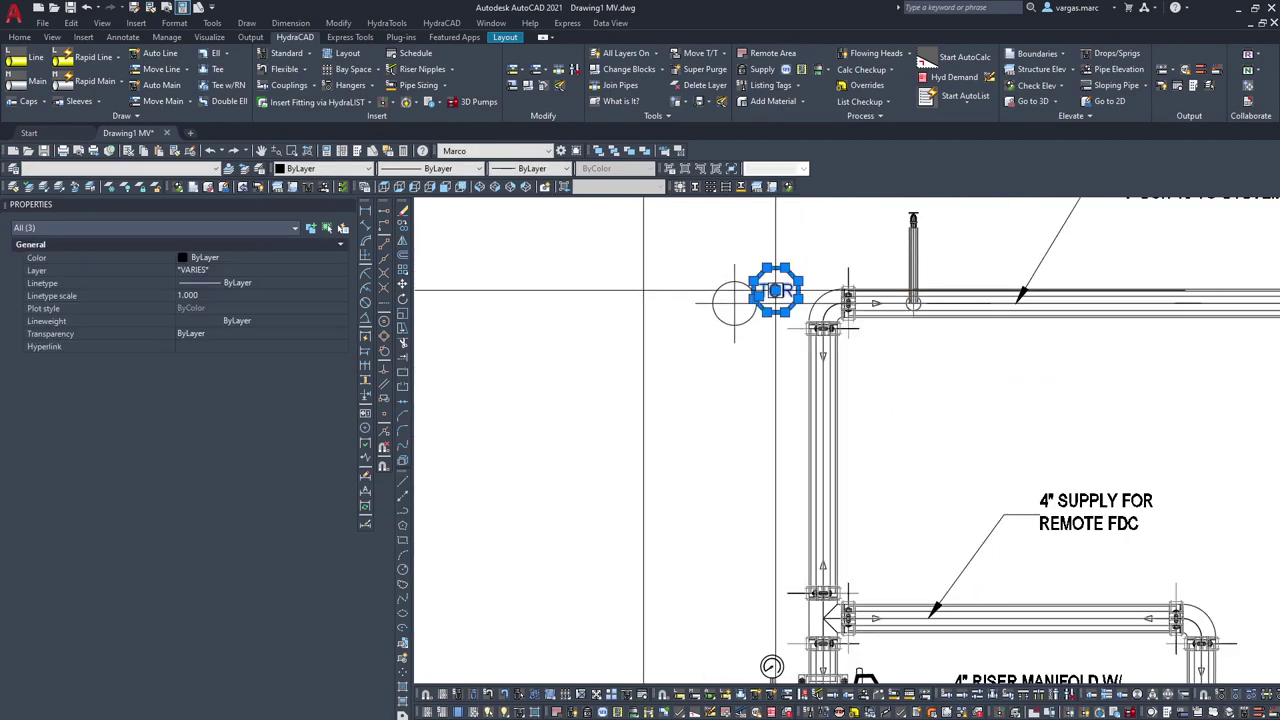
pyautogui.write('m')
pyautogui.press('space')
pyautogui.click(747, 413)
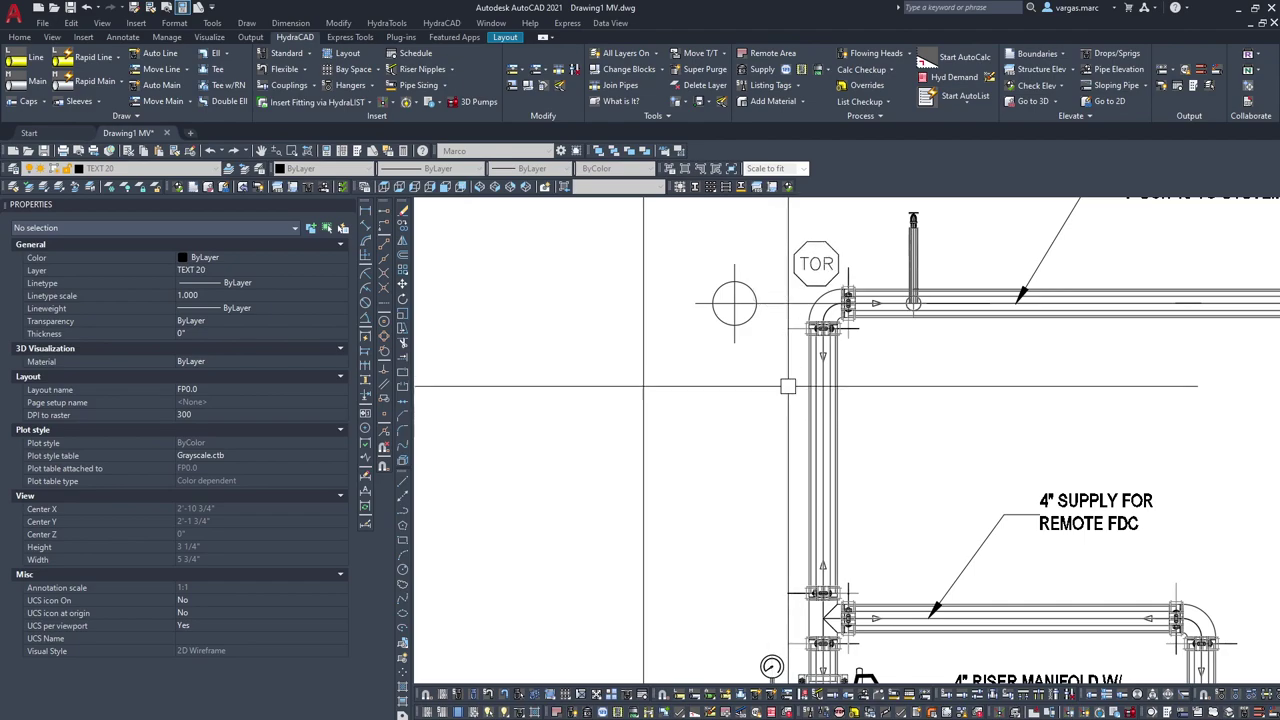
pyautogui.click(823, 373)
# Step: Copy the 4" SUPPLY FOR REMOTE FDC text to the empty area outside the viewport, level with the top main
pyautogui.scroll(-2, 790, 382)
pyautogui.click(975, 462)
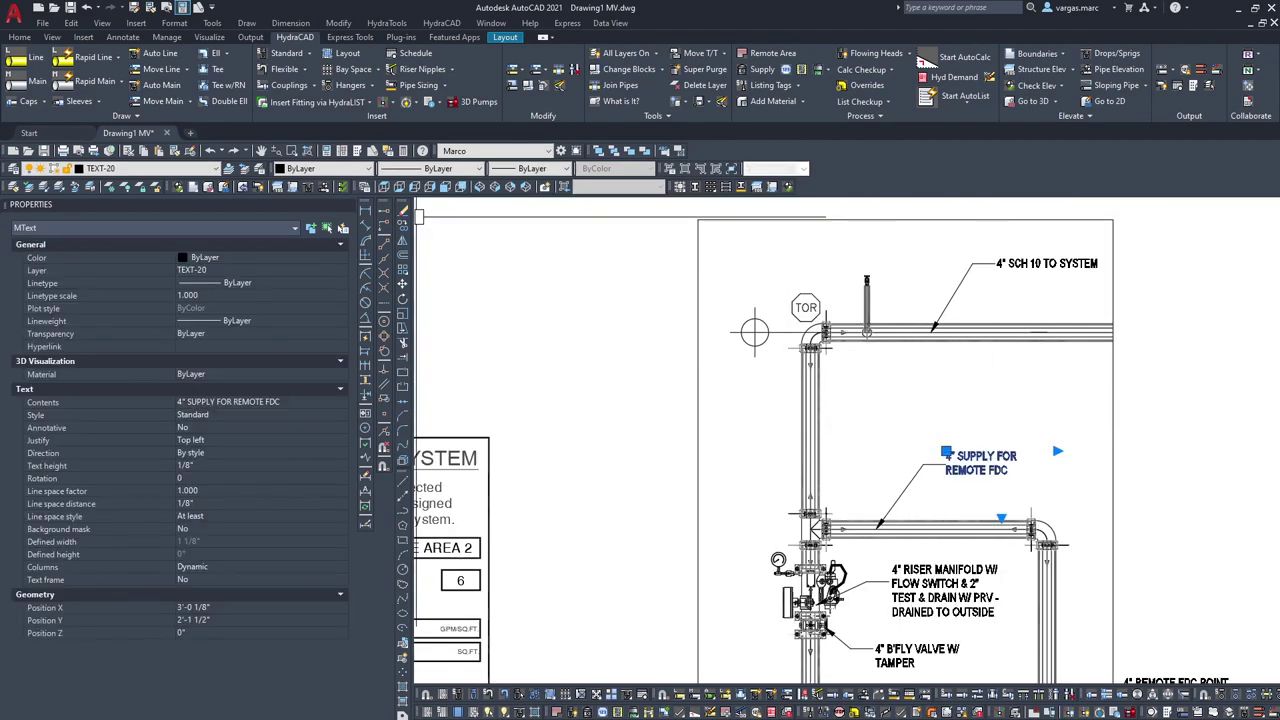
pyautogui.click(403, 226)
pyautogui.click(966, 450)
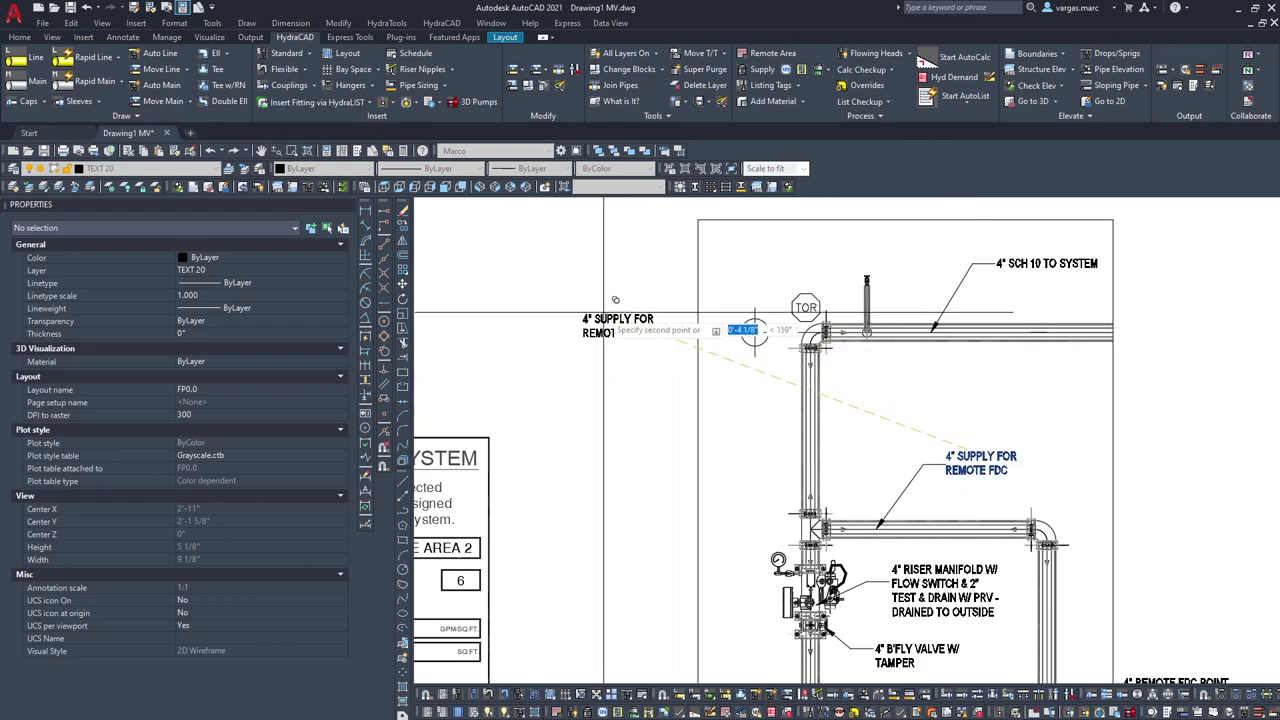
pyautogui.click(601, 313)
pyautogui.press('Escape')
# Step: Rewrite the copied text outside the viewport as 10'-0" AFF
pyautogui.doubleClick(615, 328)
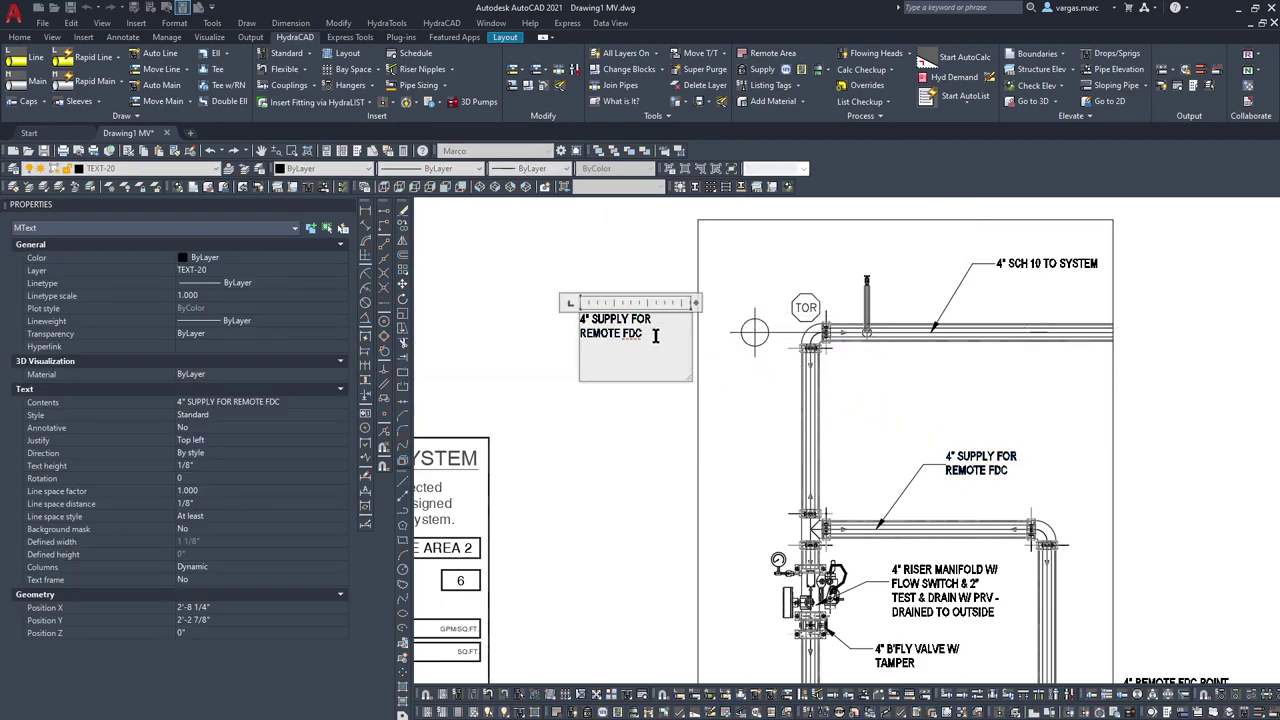
pyautogui.hotkey('ctrl', 'a')
pyautogui.press('BackSpace')
pyautogui.write("10'")
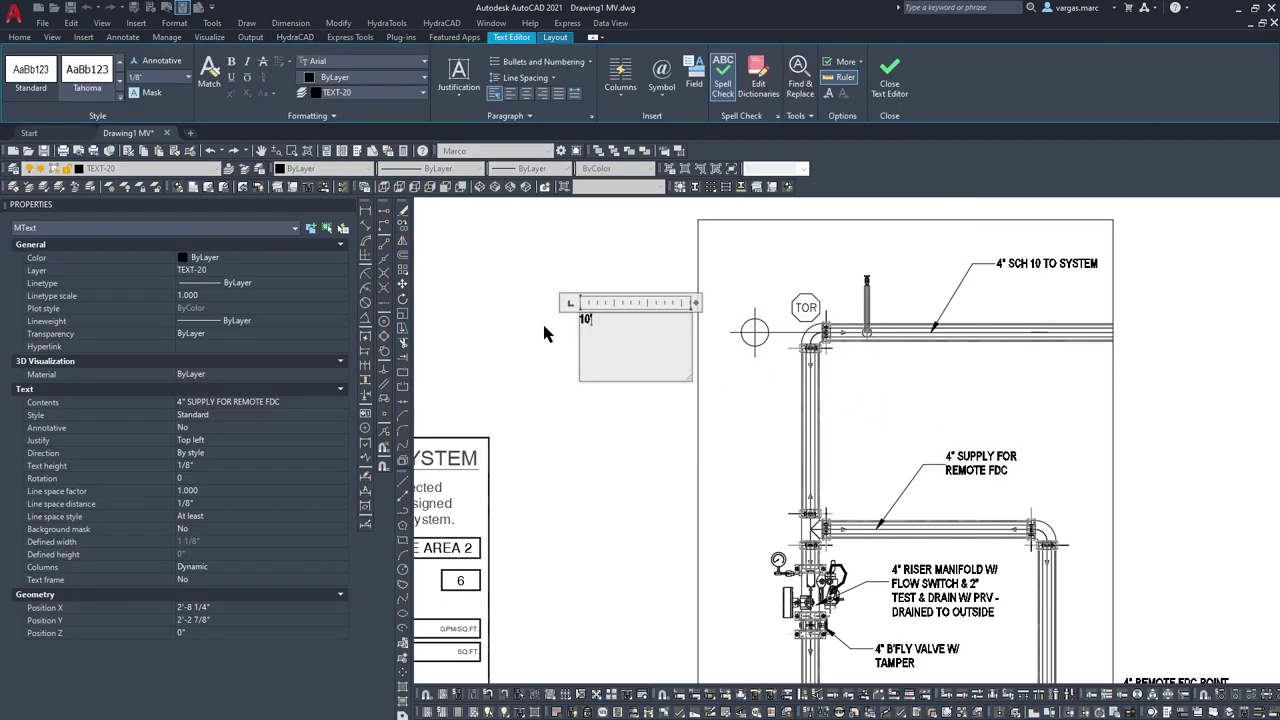
pyautogui.write('-0" AFF')
pyautogui.click(611, 400)
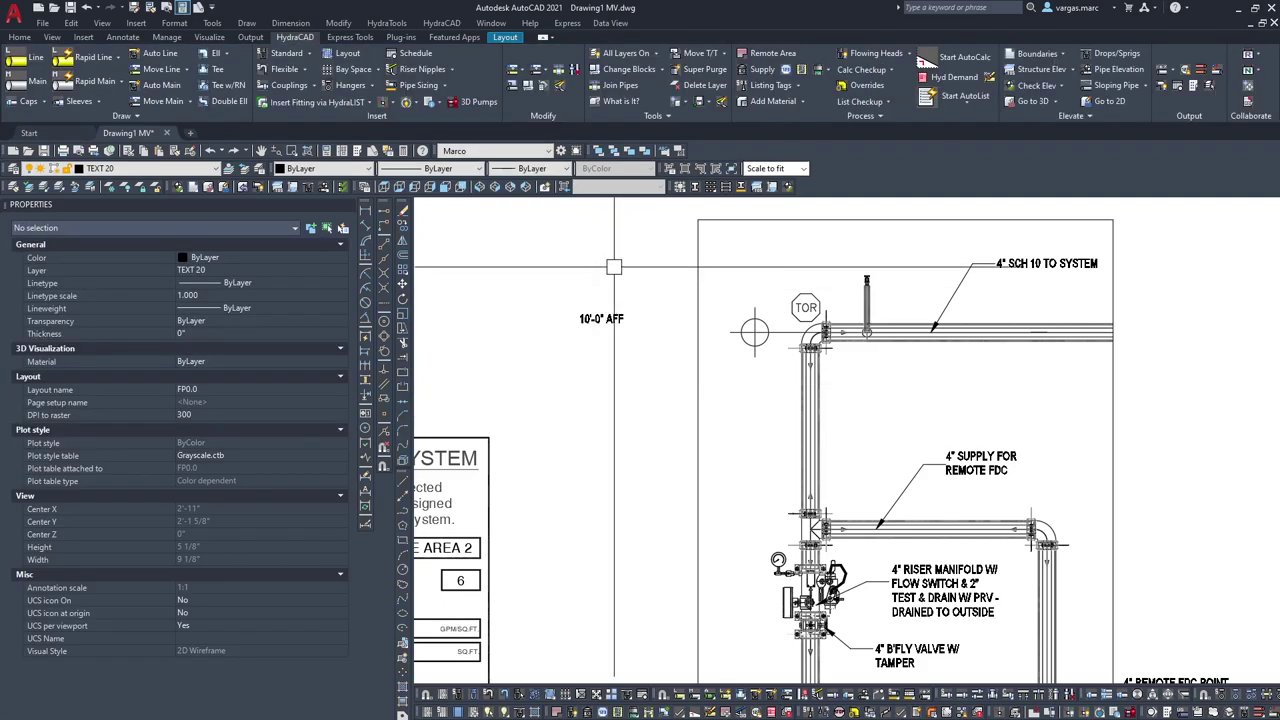
# Step: Move the 10'-0" AFF text next to the elevation symbol's circle
pyautogui.click(601, 318)
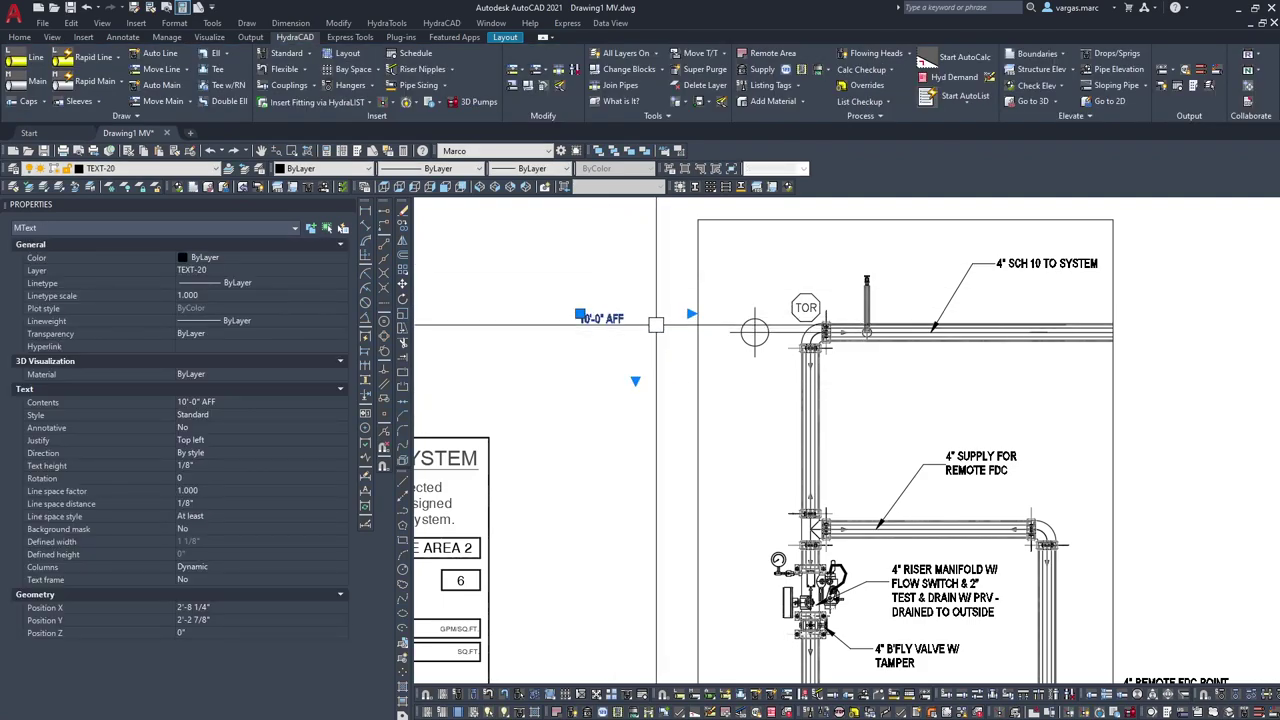
pyautogui.write('m')
pyautogui.press('Return')
pyautogui.click(558, 427)
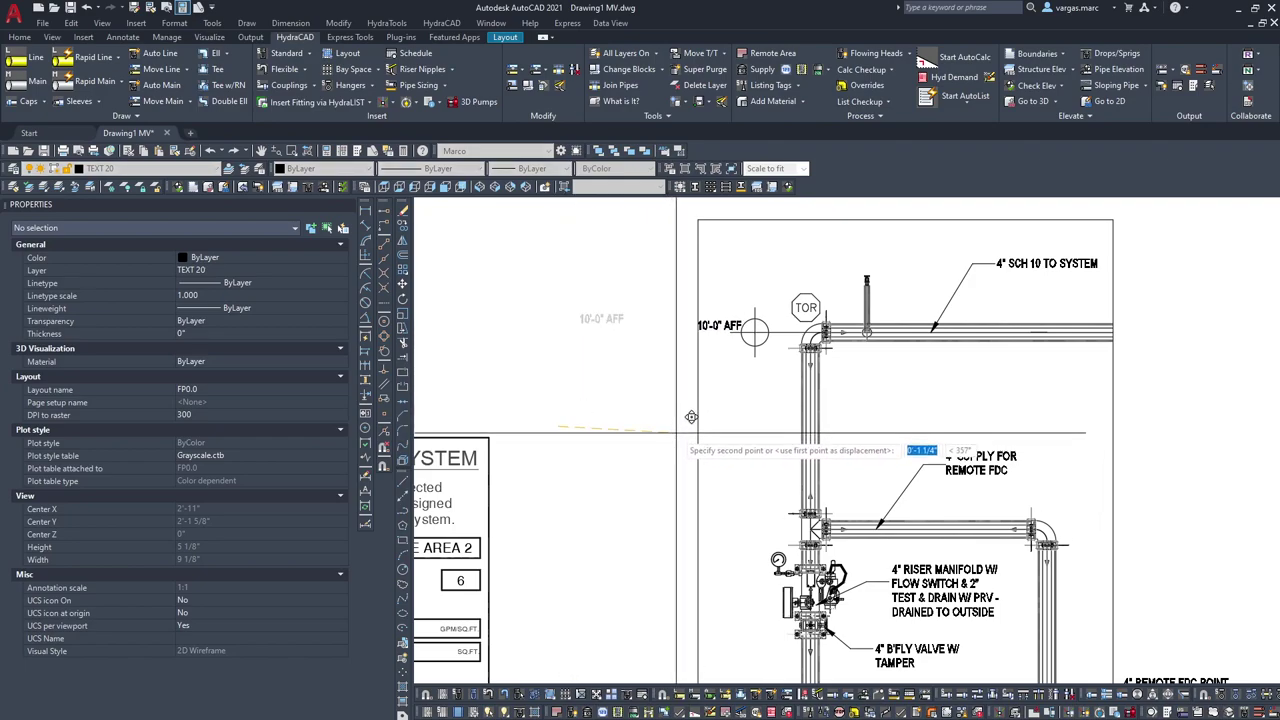
pyautogui.click(677, 434)
pyautogui.click(777, 367)
pyautogui.click(713, 302)
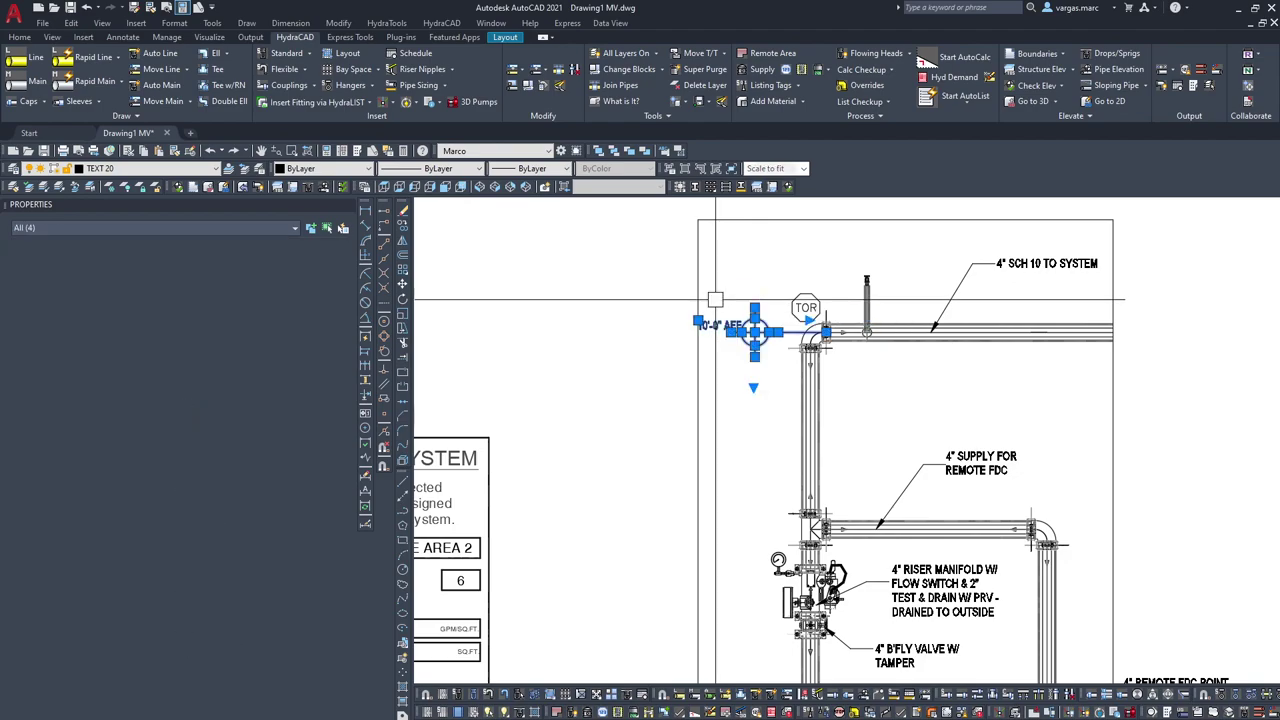
pyautogui.press('Escape')
# Step: Move the elevation symbol horizontally away from the elbow and stretch its horizontal line back to the top main's coupling
pyautogui.scroll(4, 723, 327)
pyautogui.click(720, 248)
pyautogui.click(857, 403)
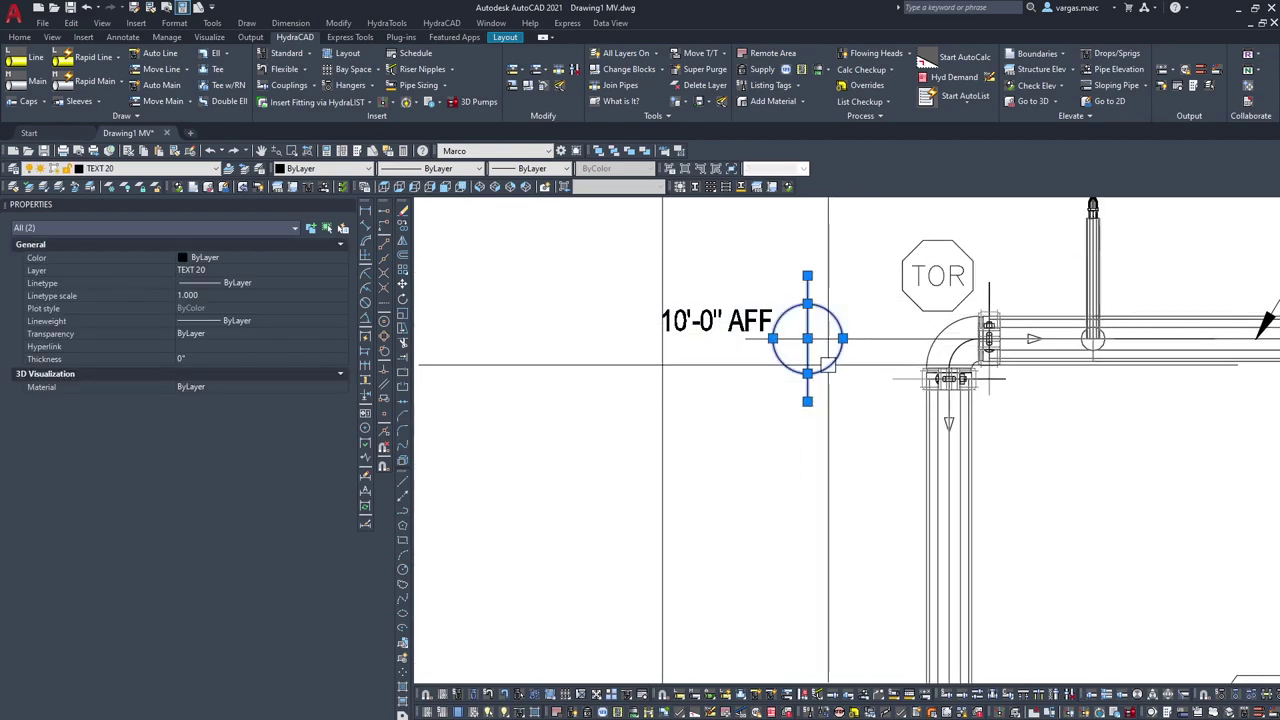
pyautogui.write('m')
pyautogui.press('Return')
pyautogui.click(836, 408)
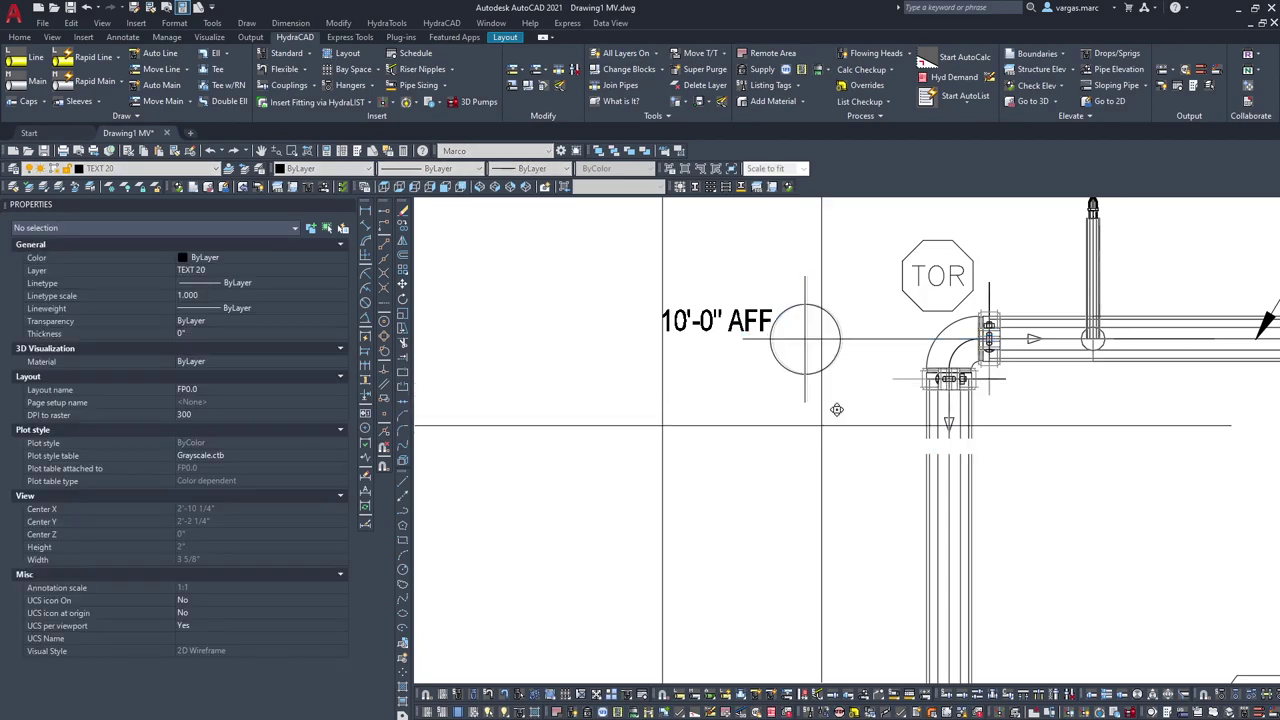
pyautogui.click(743, 431)
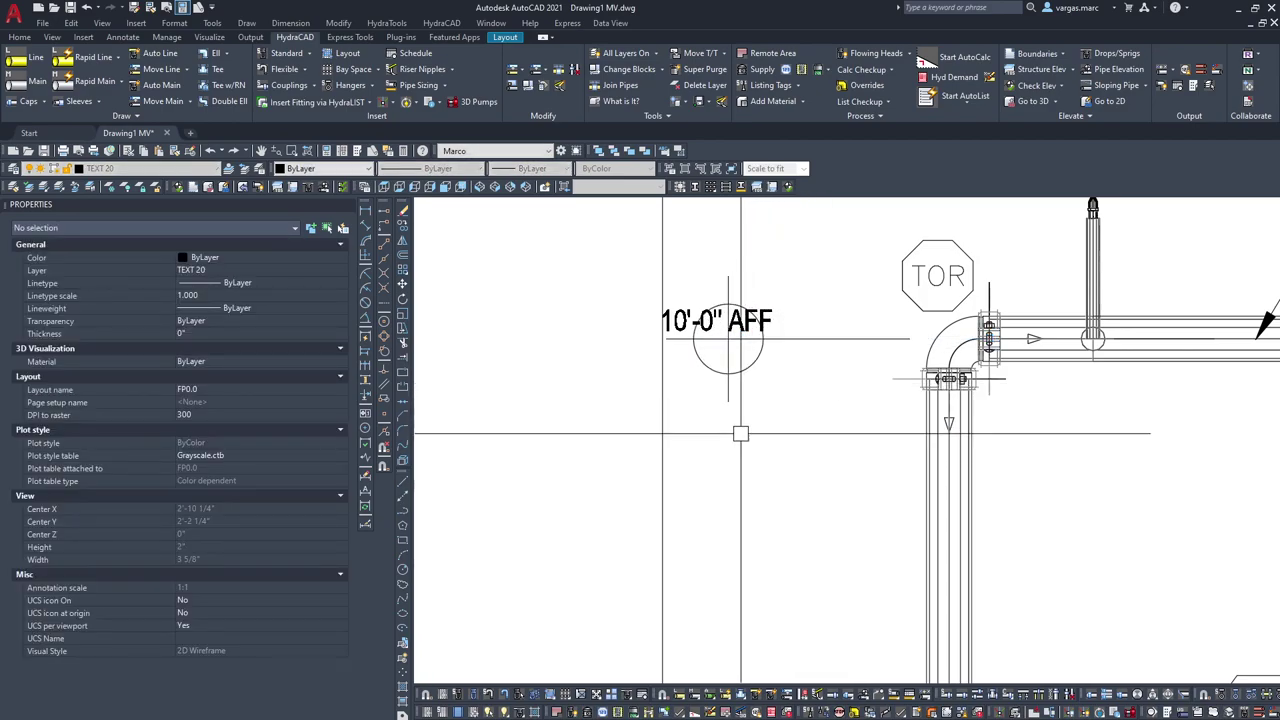
pyautogui.click(903, 340)
pyautogui.press('Escape')
# Step: Move the 10'-0" AFF text above the elevation symbol's horizontal line, between the circle and the top elbow
pyautogui.click(724, 315)
pyautogui.write('m')
pyautogui.press('Return')
pyautogui.click(481, 412)
pyautogui.press('Escape')
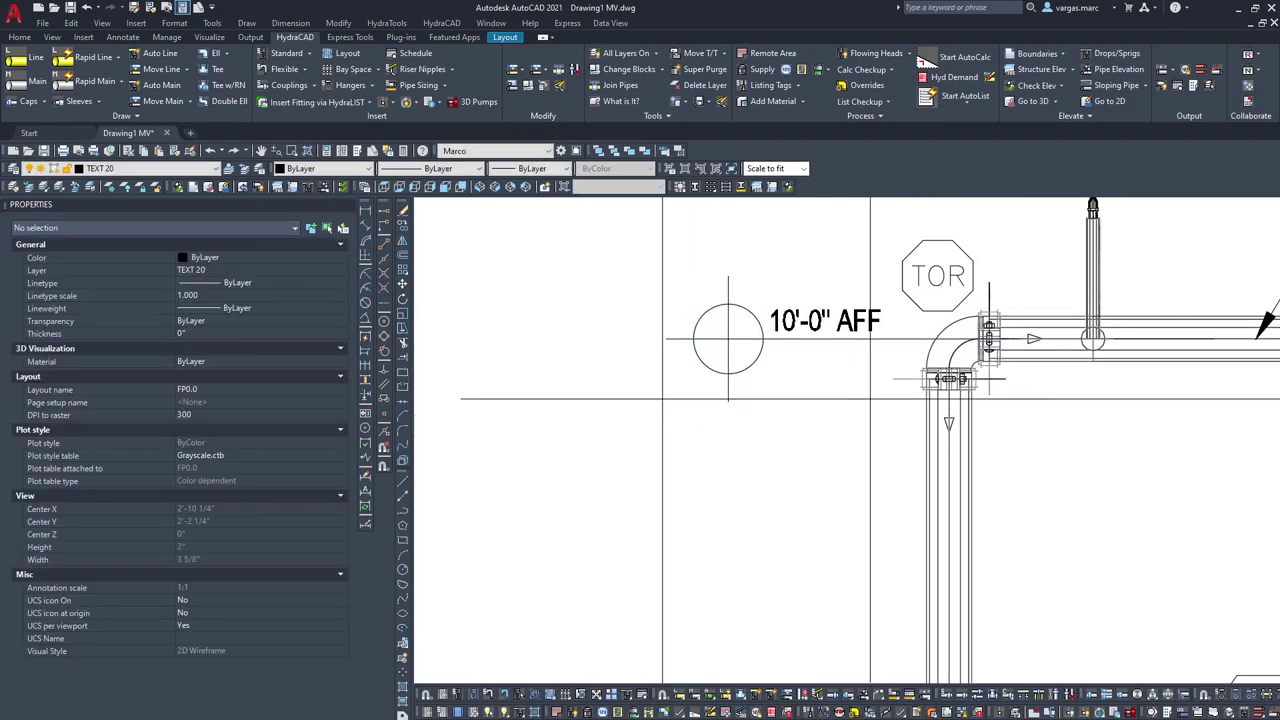
# Step: Copy the elevation symbol and its 10'-0" AFF text straight down to just above the flange at the riser's base
pyautogui.click(872, 396)
pyautogui.click(701, 248)
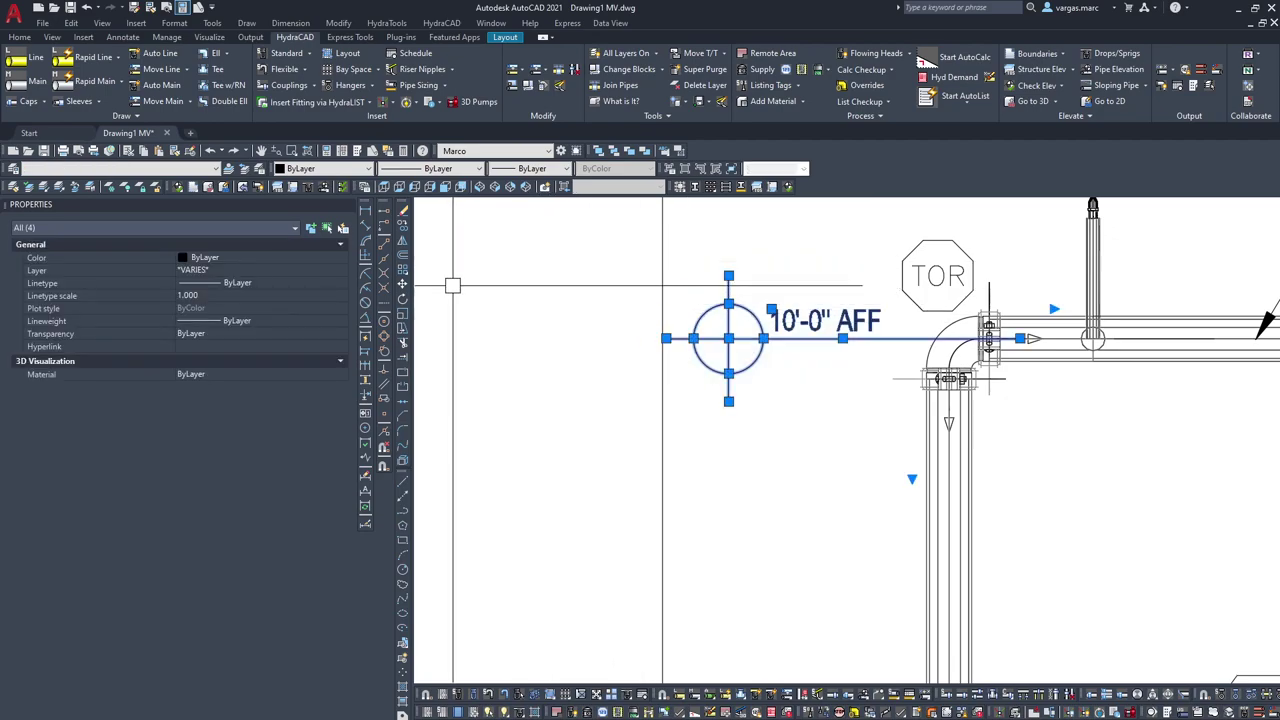
pyautogui.click(405, 228)
pyautogui.moveTo(840, 425); pyautogui.dragTo(792, 268, button='middle')
pyautogui.scroll(-6, 792, 268)
pyautogui.moveTo(840, 500); pyautogui.dragTo(809, 405, button='middle')
pyautogui.scroll(4, 804, 407)
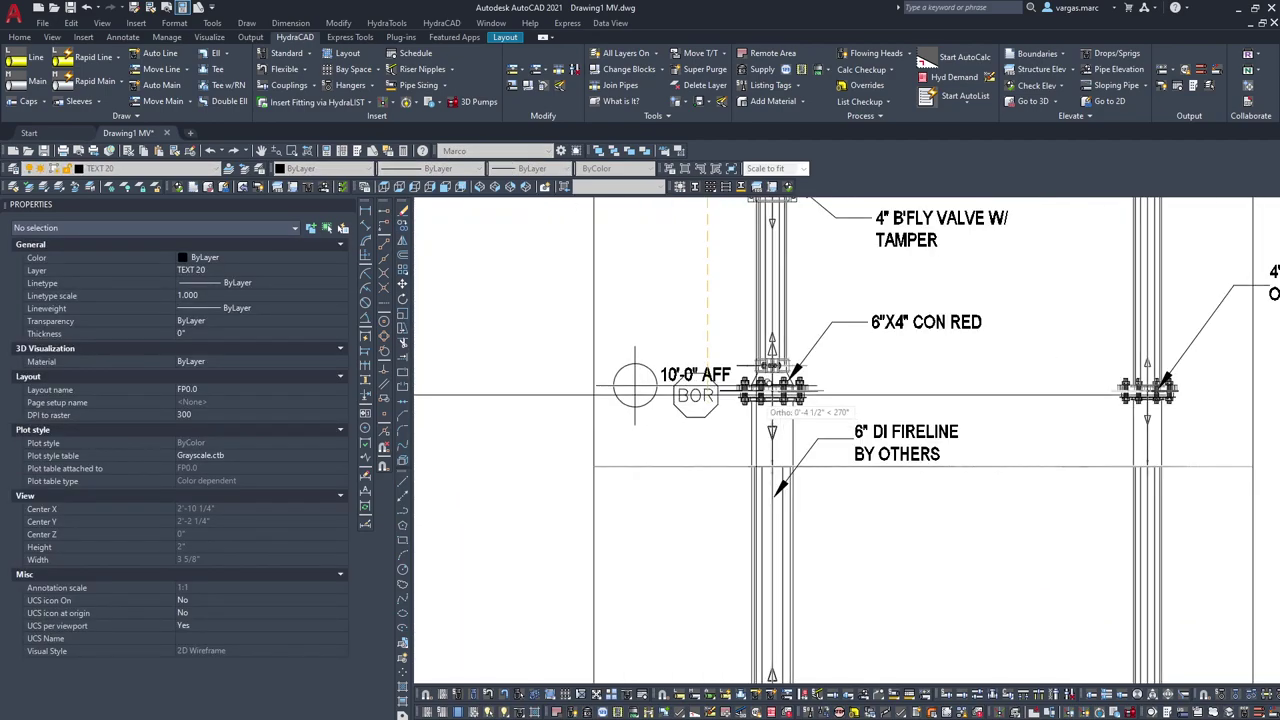
pyautogui.click(760, 314)
# Step: Move the BOR tag horizontally across the riser to the open space beside the 6"X4" CON RED note
pyautogui.click(711, 366)
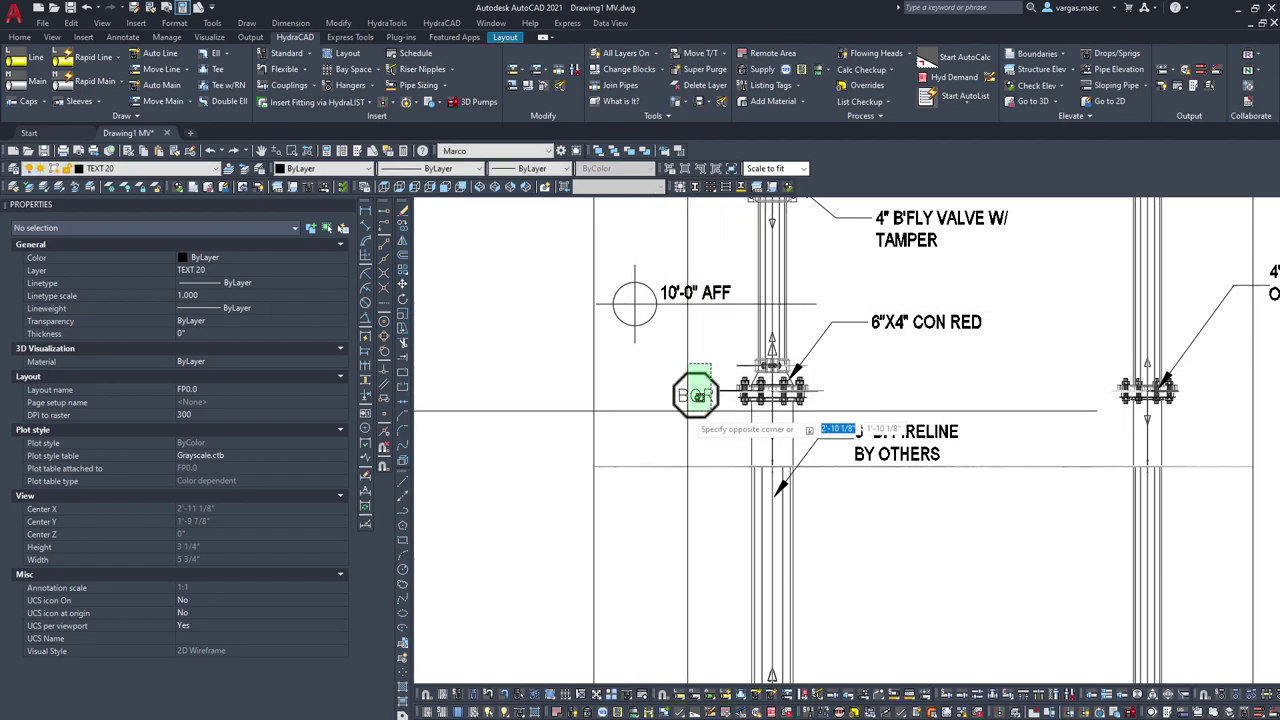
pyautogui.click(689, 405)
pyautogui.press('m')
pyautogui.press('Return')
pyautogui.click(695, 395)
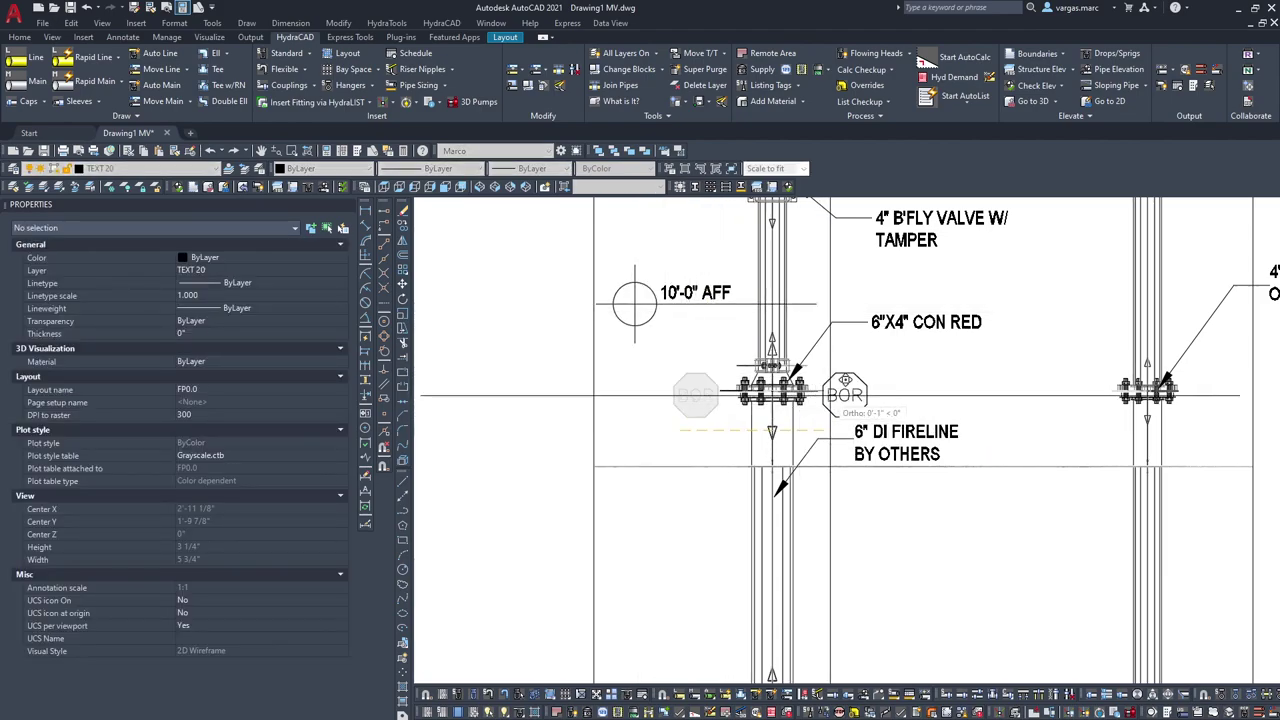
pyautogui.click(893, 395)
# Step: Shorten the copied elevation symbol's horizontal line so that it ends on the riser's centerline
pyautogui.click(822, 302)
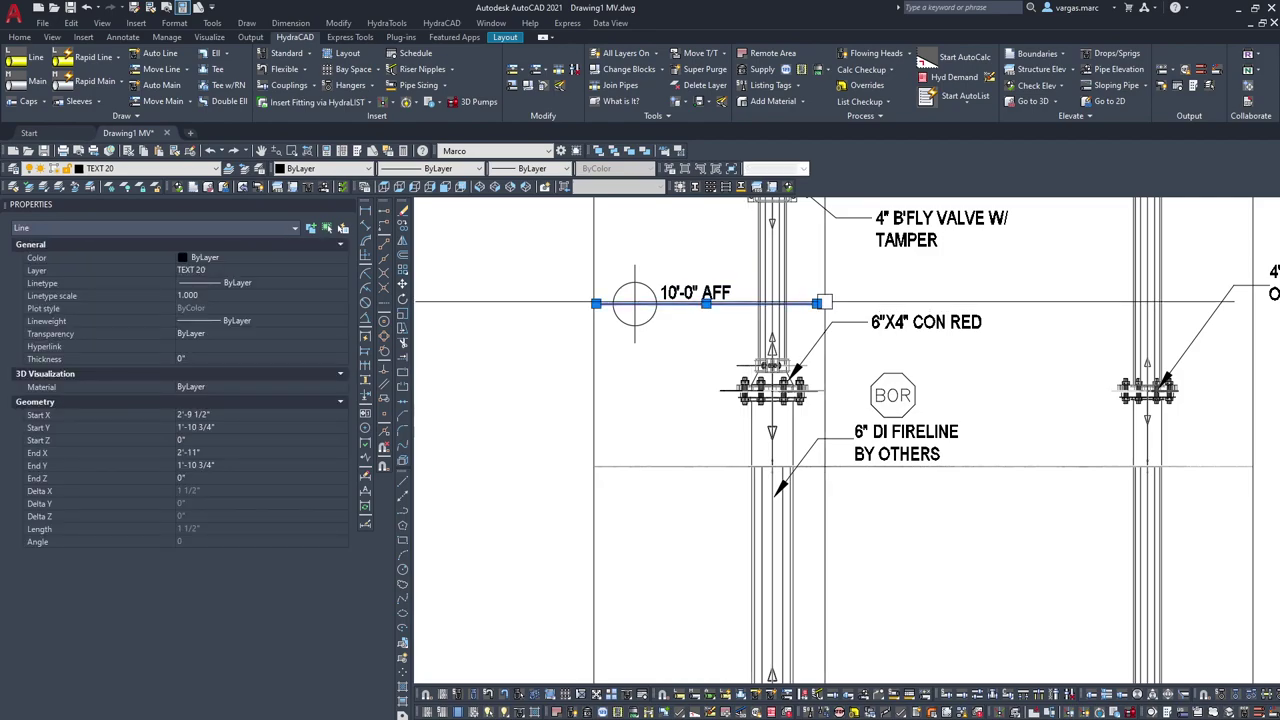
pyautogui.click(817, 303)
pyautogui.scroll(5, 817, 303)
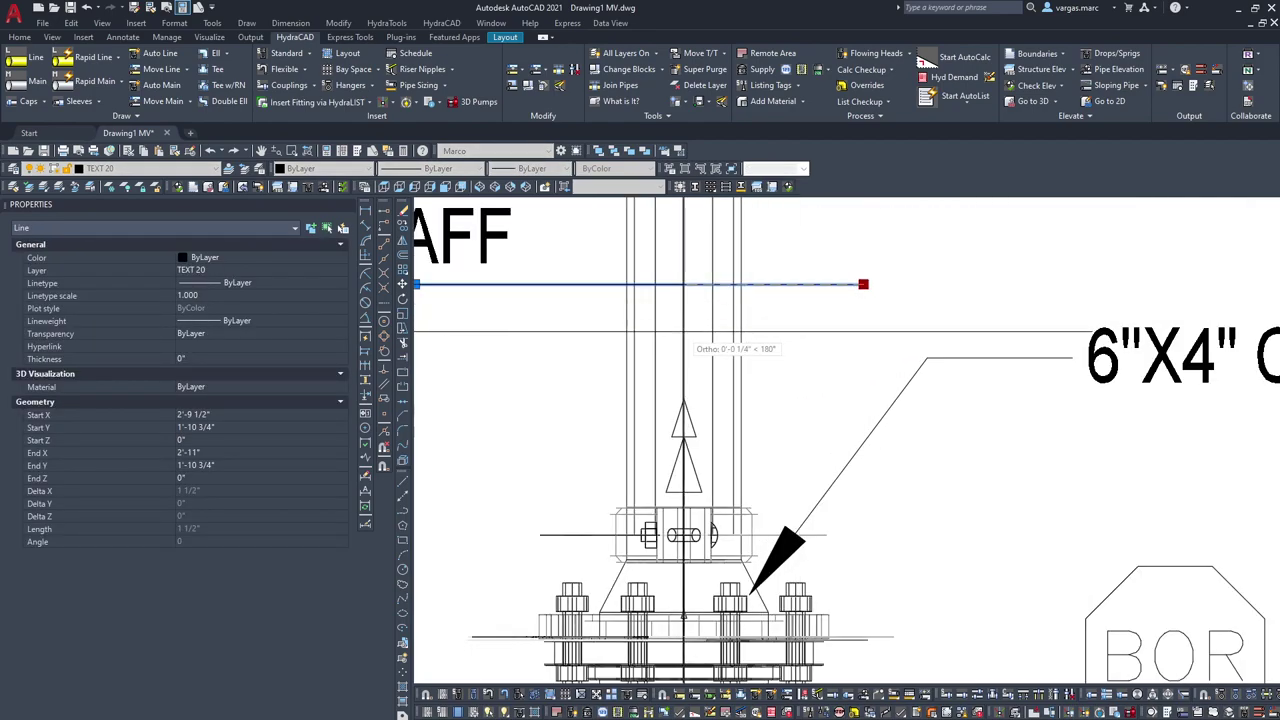
pyautogui.click(683, 284)
# Step: Move the copied elevation symbol and its text down so the line's end meets the center of the base flange
pyautogui.scroll(-3, 677, 286)
pyautogui.click(586, 326)
pyautogui.click(445, 247)
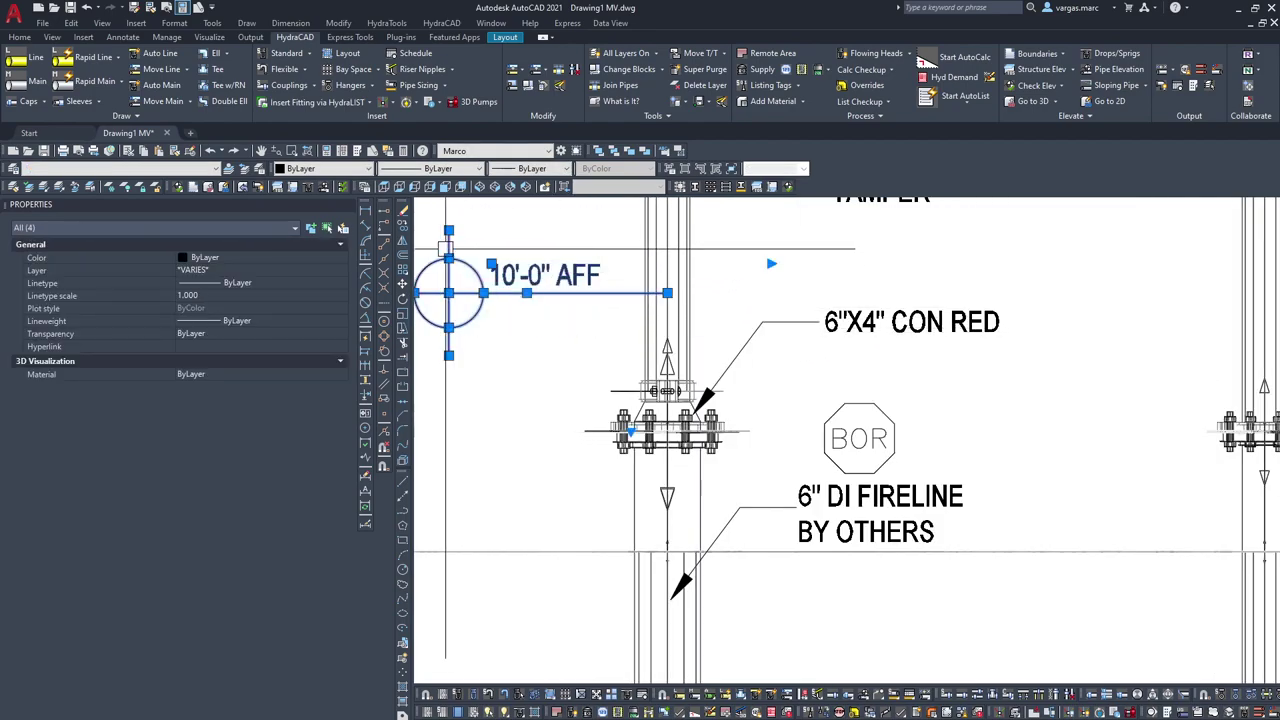
pyautogui.write('m')
pyautogui.press('space')
pyautogui.keyDown('shift'); pyautogui.rightClick(541, 305); pyautogui.keyUp('shift')
pyautogui.press('e')
pyautogui.scroll(4, 656, 452)
pyautogui.keyDown('shift'); pyautogui.rightClick(693, 423); pyautogui.keyUp('shift')
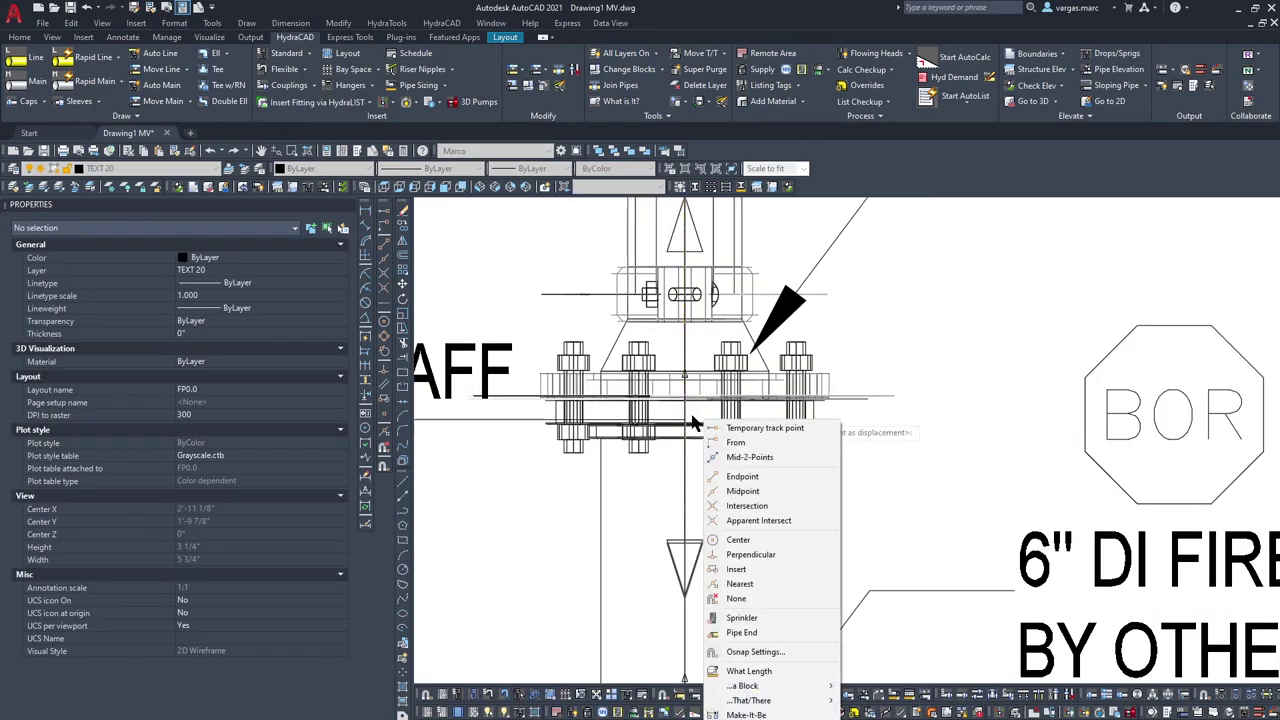
pyautogui.press('c')
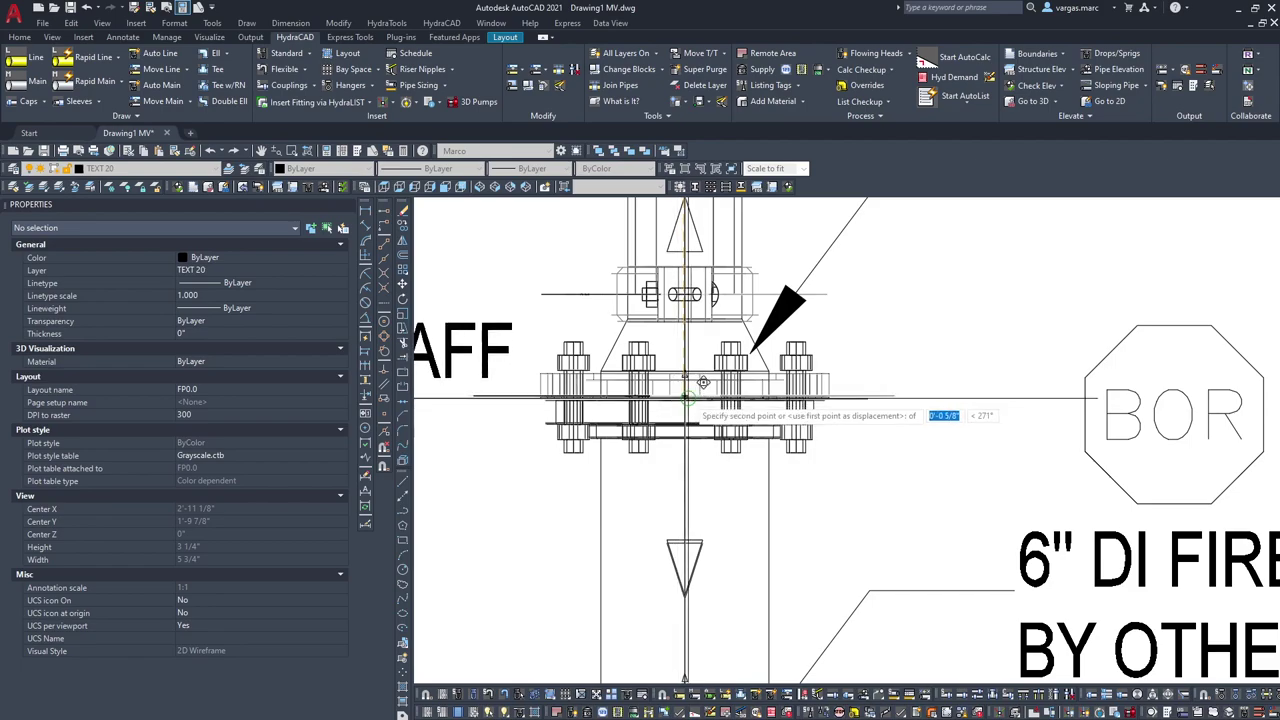
pyautogui.scroll(3, 699, 381)
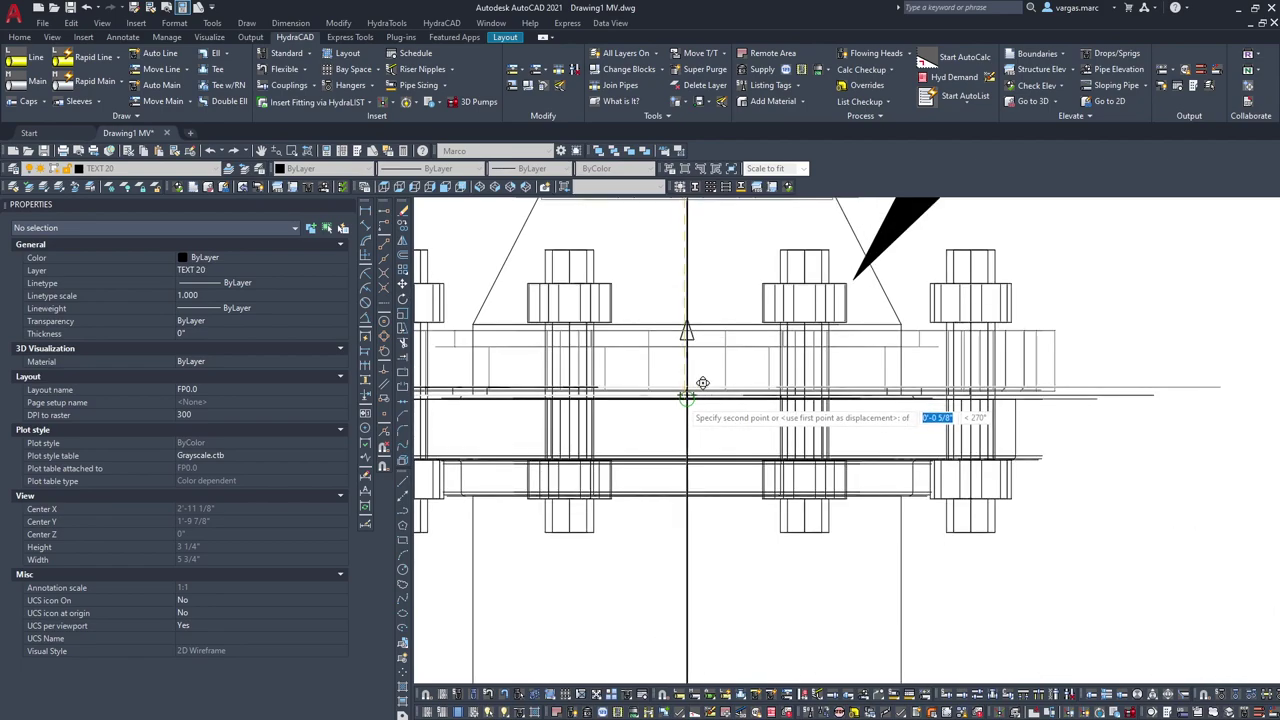
pyautogui.click(696, 379)
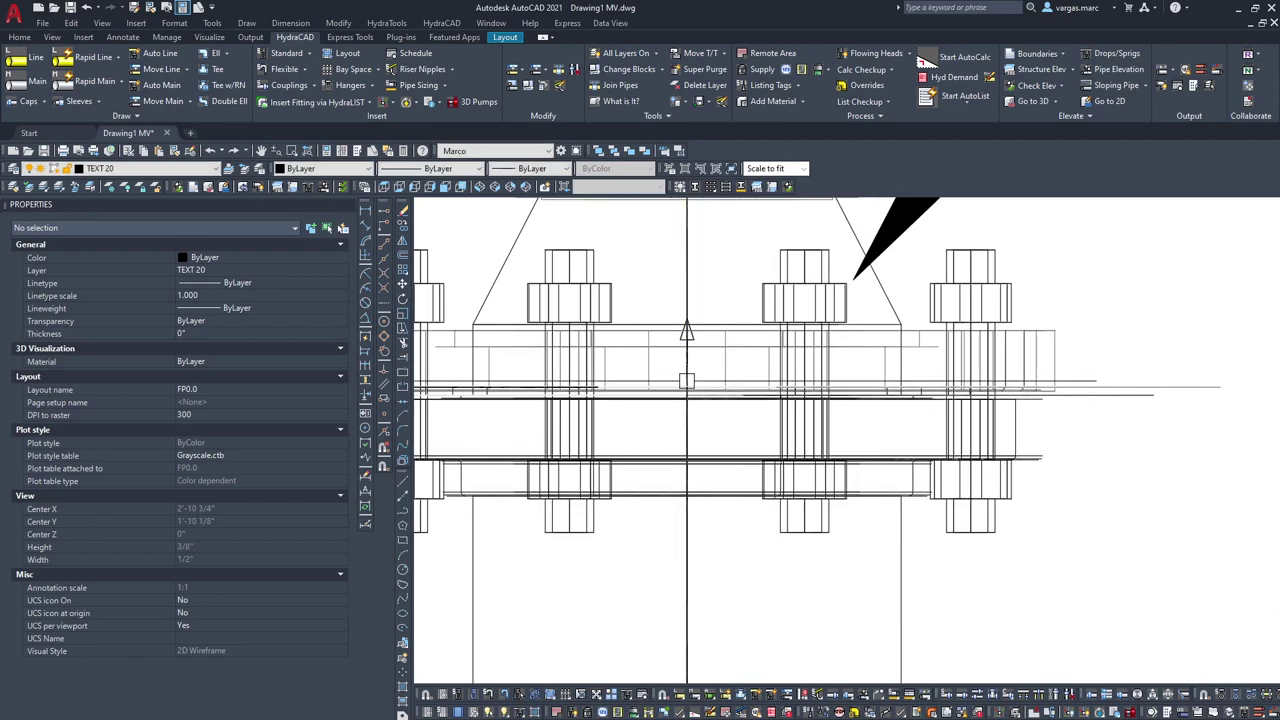
# Step: Rewrite the lower elevation symbol's text as 1'-0" AFF
pyautogui.scroll(-3, 696, 379)
pyautogui.scroll(4, 619, 358)
pyautogui.click(618, 358)
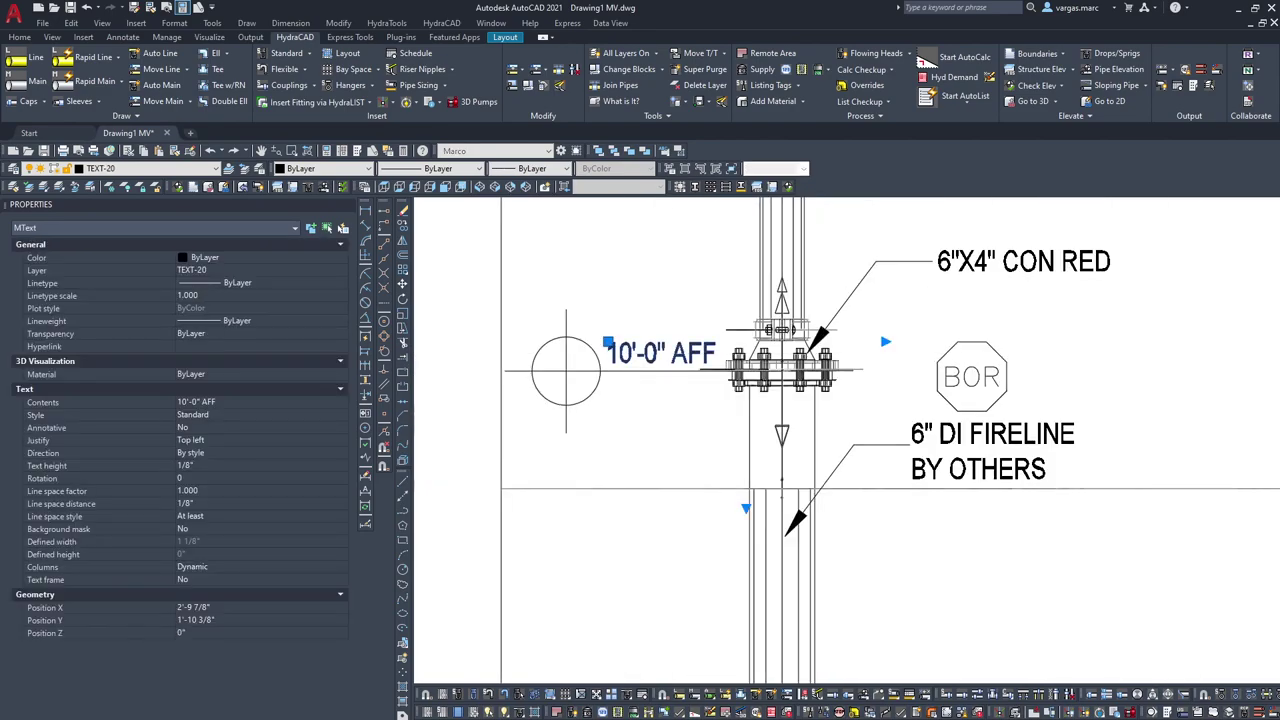
pyautogui.doubleClick(618, 360)
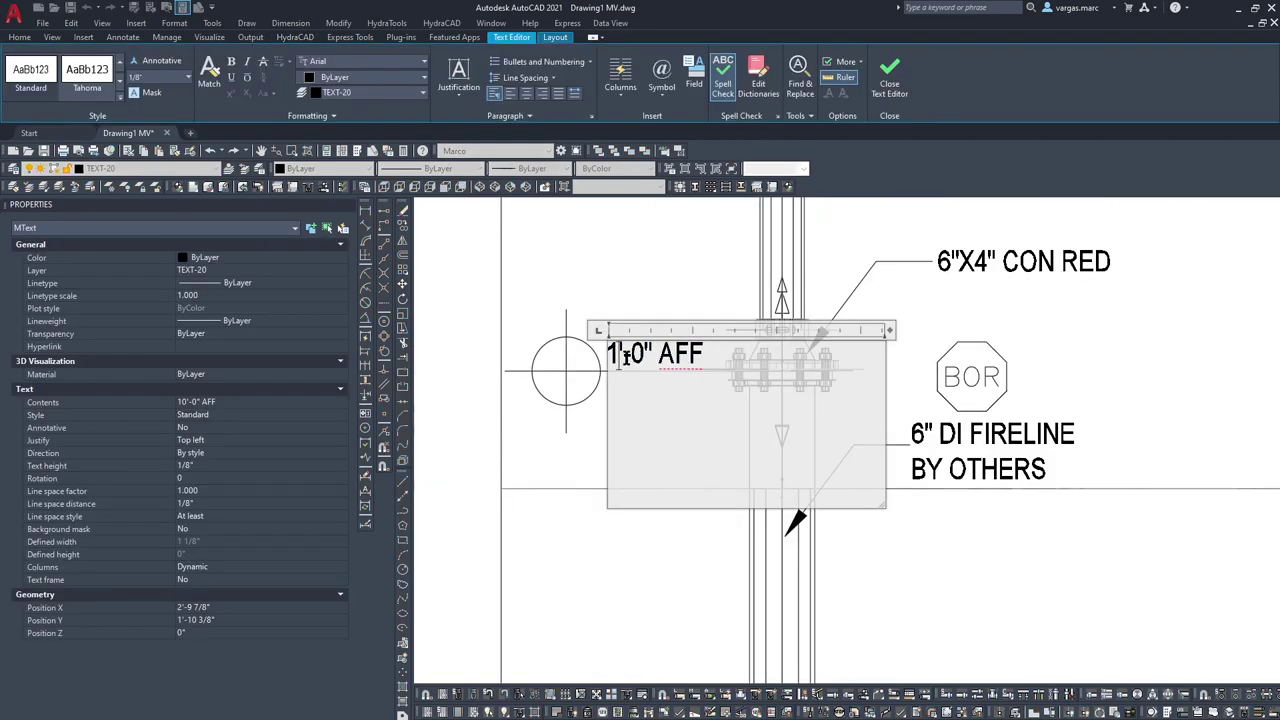
pyautogui.click(491, 396)
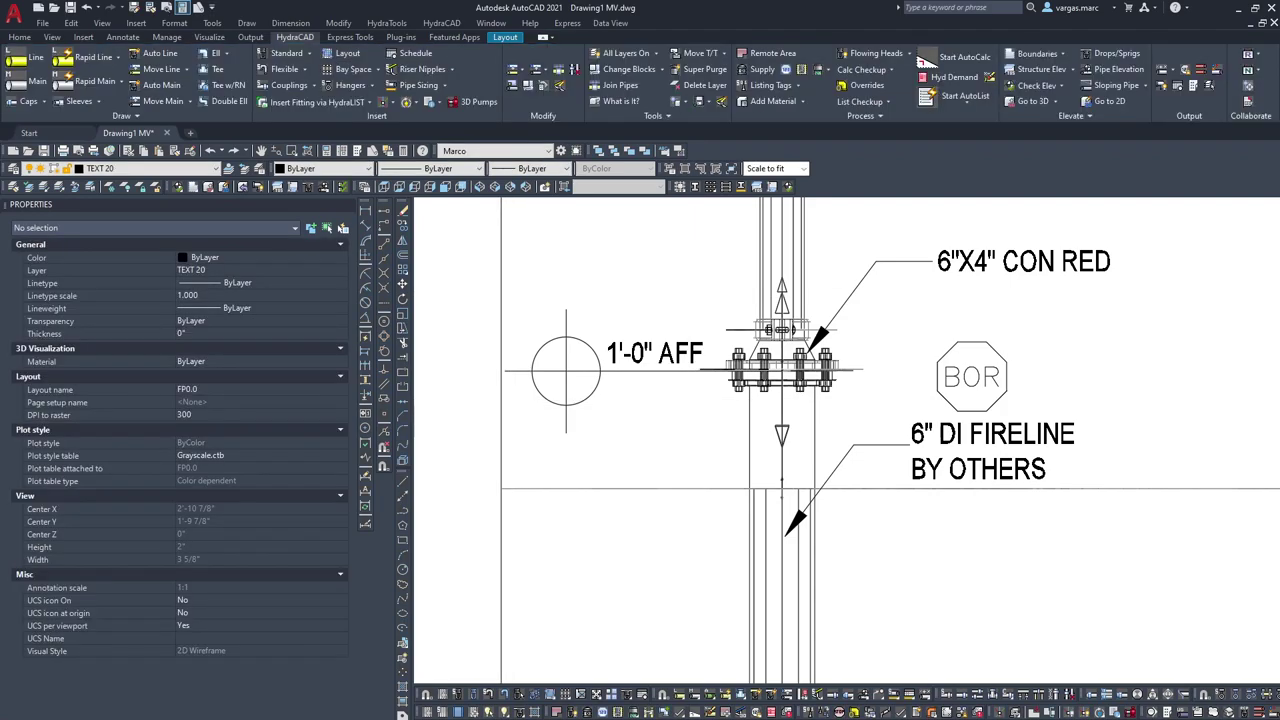
# Step: Try to change the layer of the riser detail's viewport
pyautogui.scroll(-4, 756, 283)
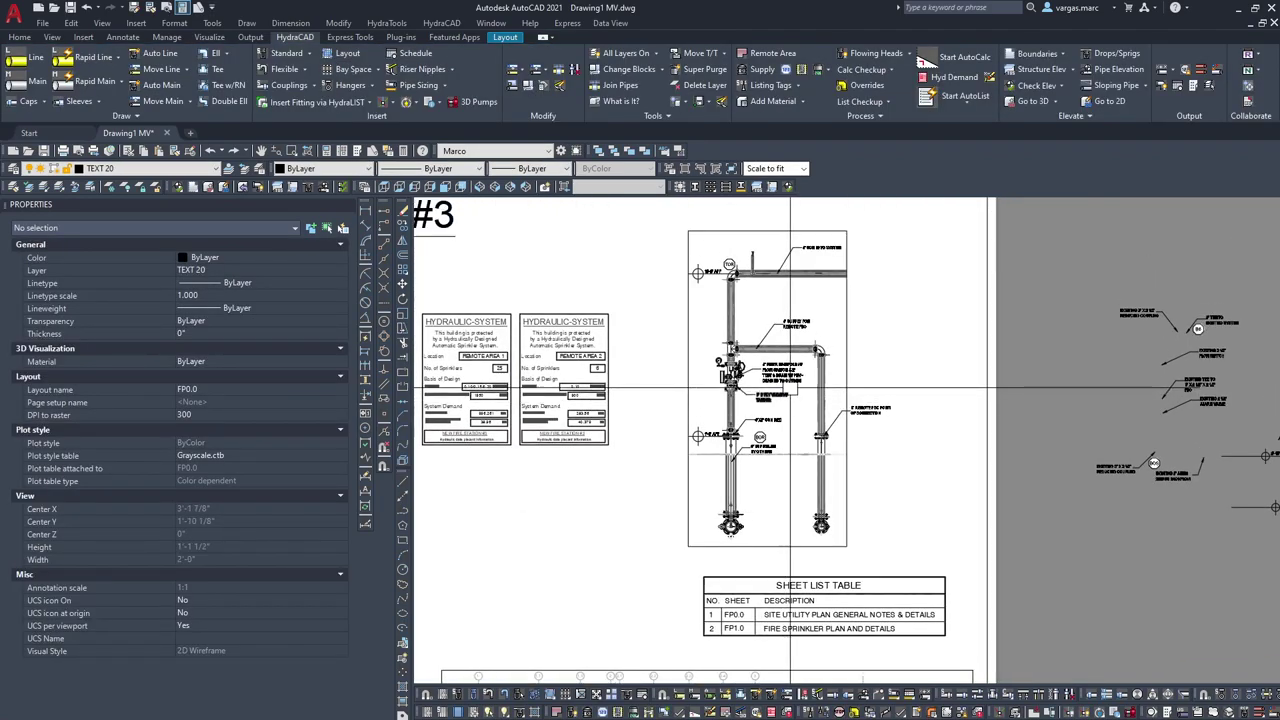
pyautogui.scroll(3, 750, 462)
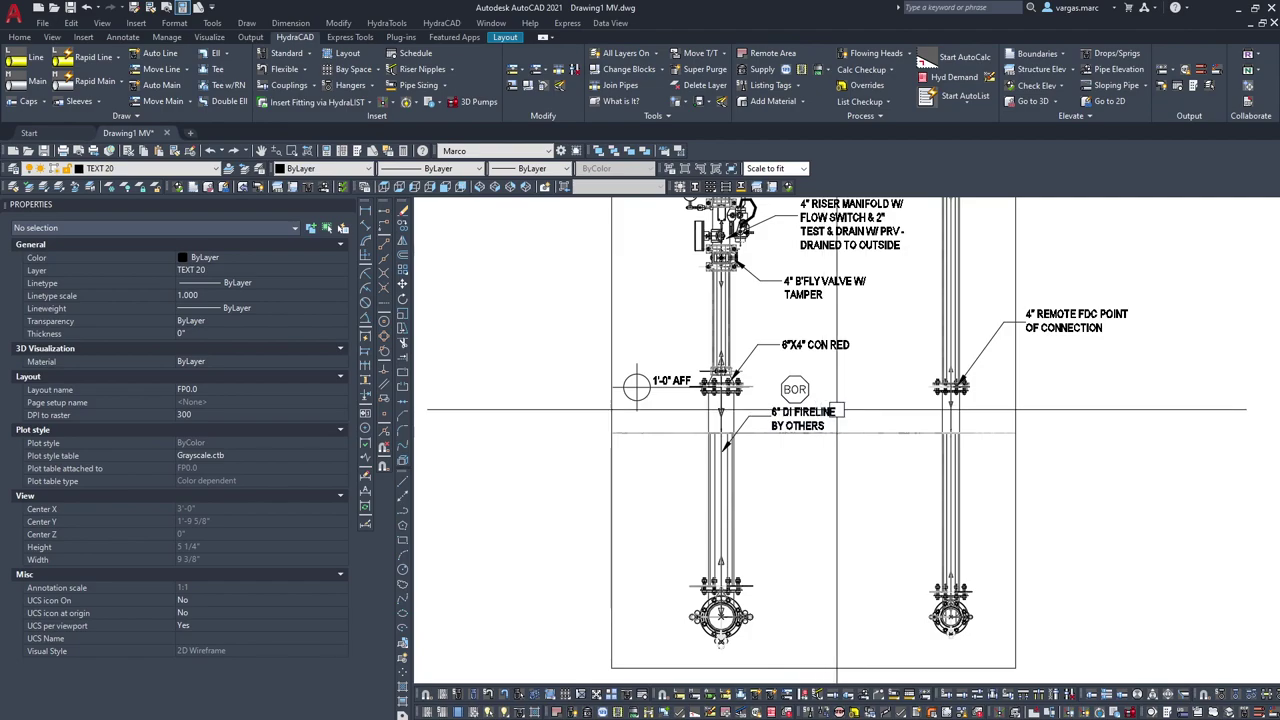
pyautogui.scroll(-2, 1138, 332)
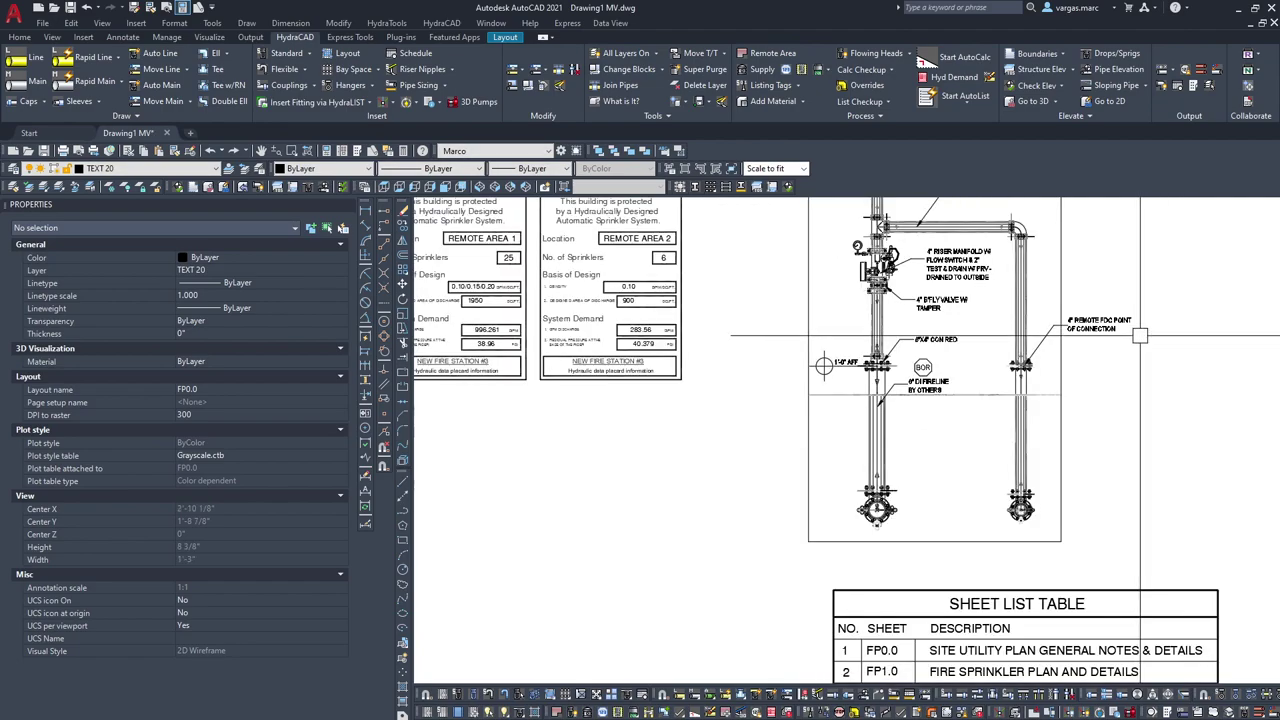
pyautogui.moveTo(1139, 335); pyautogui.dragTo(975, 474, button='middle')
pyautogui.scroll(-4, 964, 419)
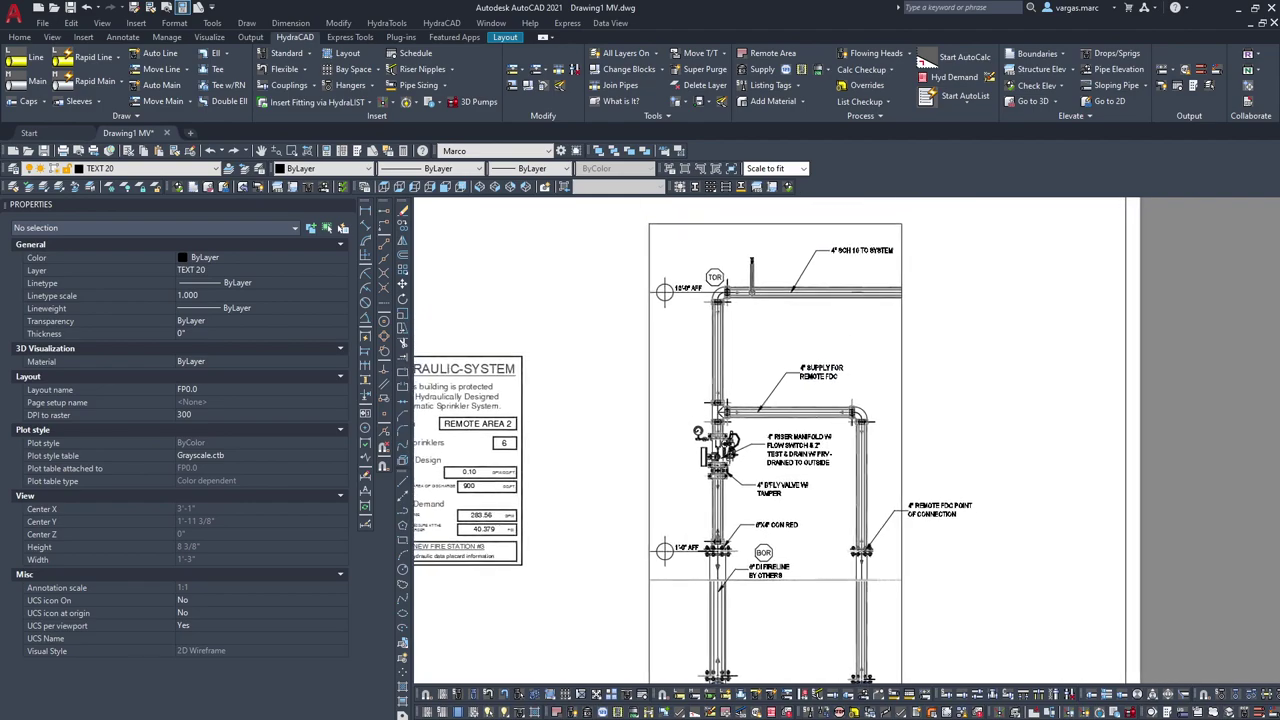
pyautogui.click(783, 227)
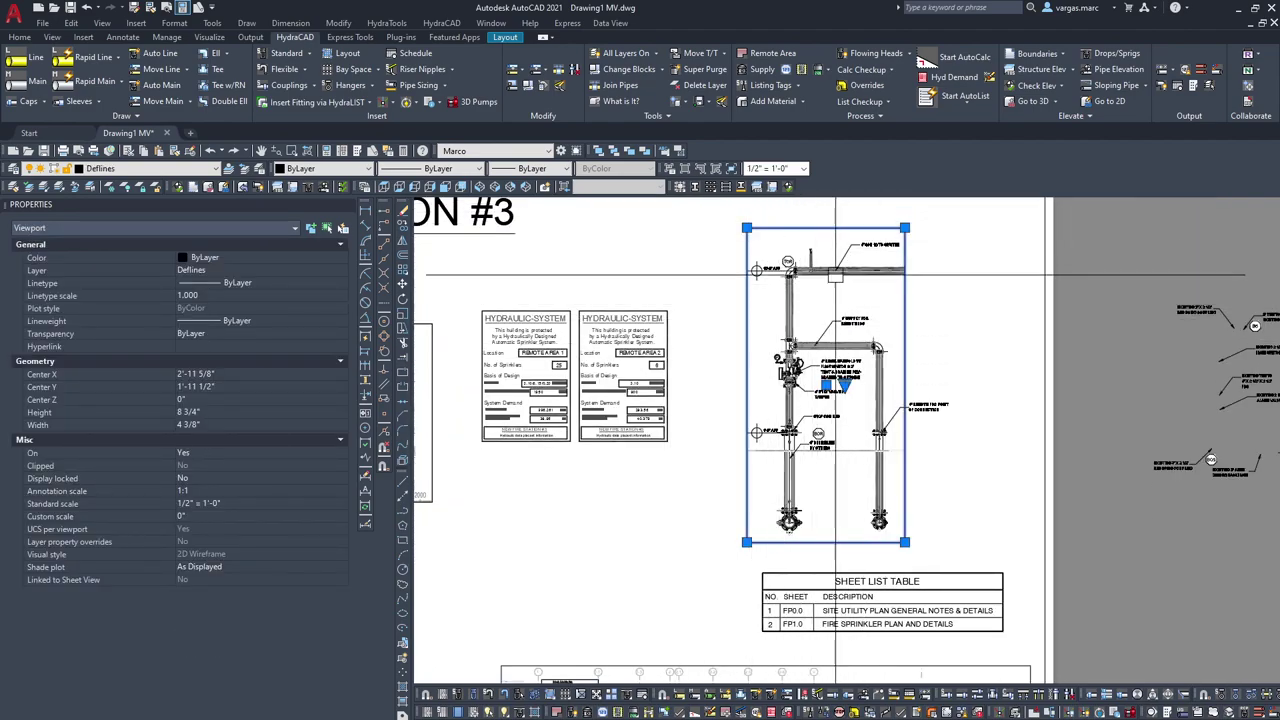
pyautogui.click(175, 170)
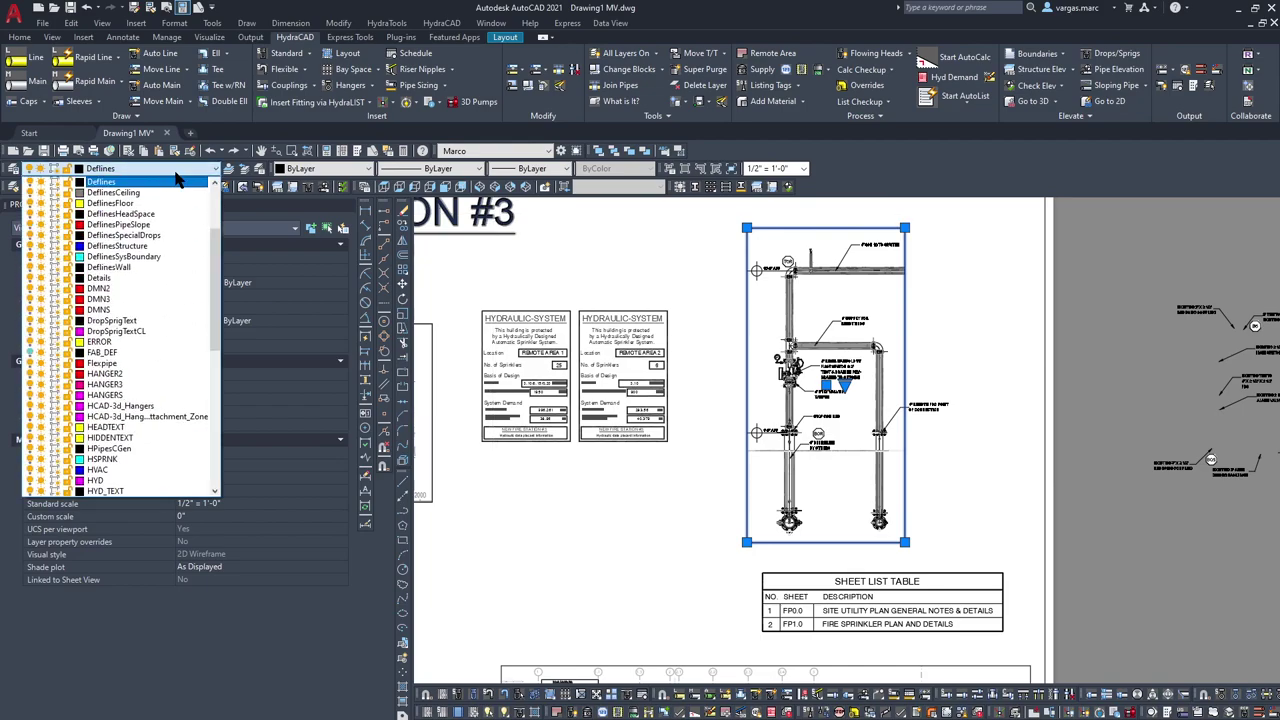
pyautogui.scroll(-10, 145, 288)
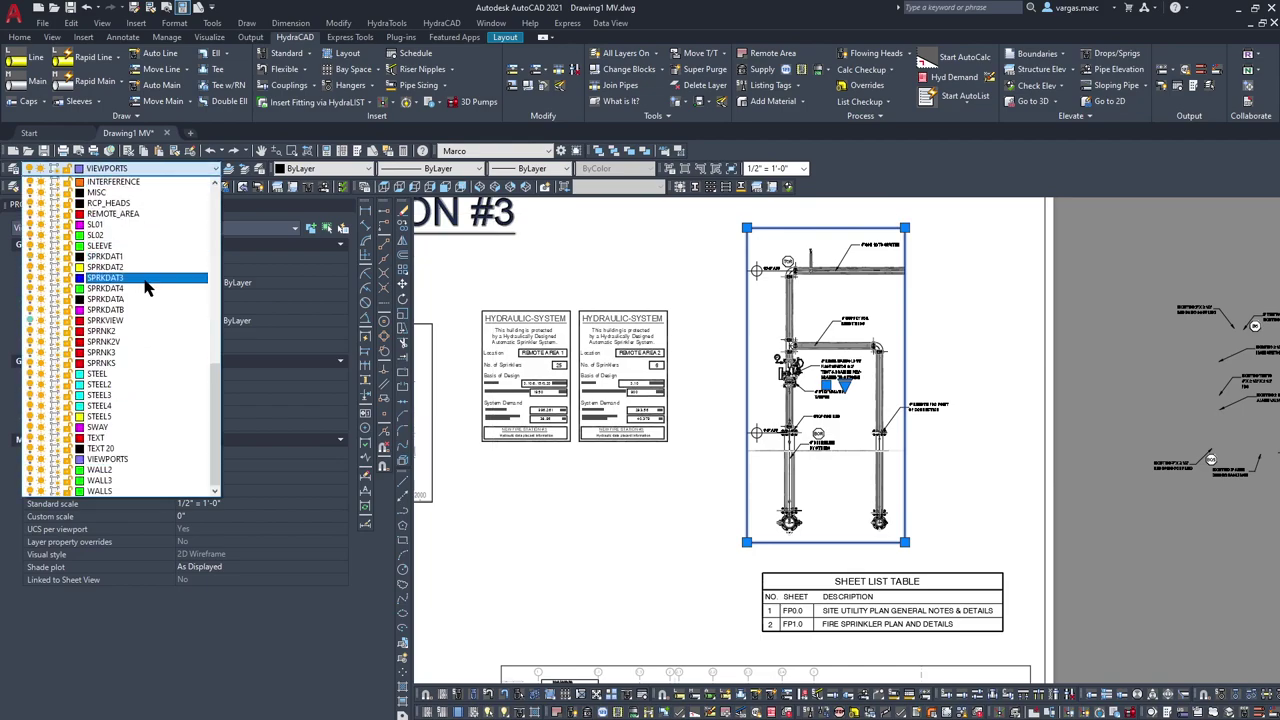
pyautogui.click(110, 448)
pyautogui.press('Escape')
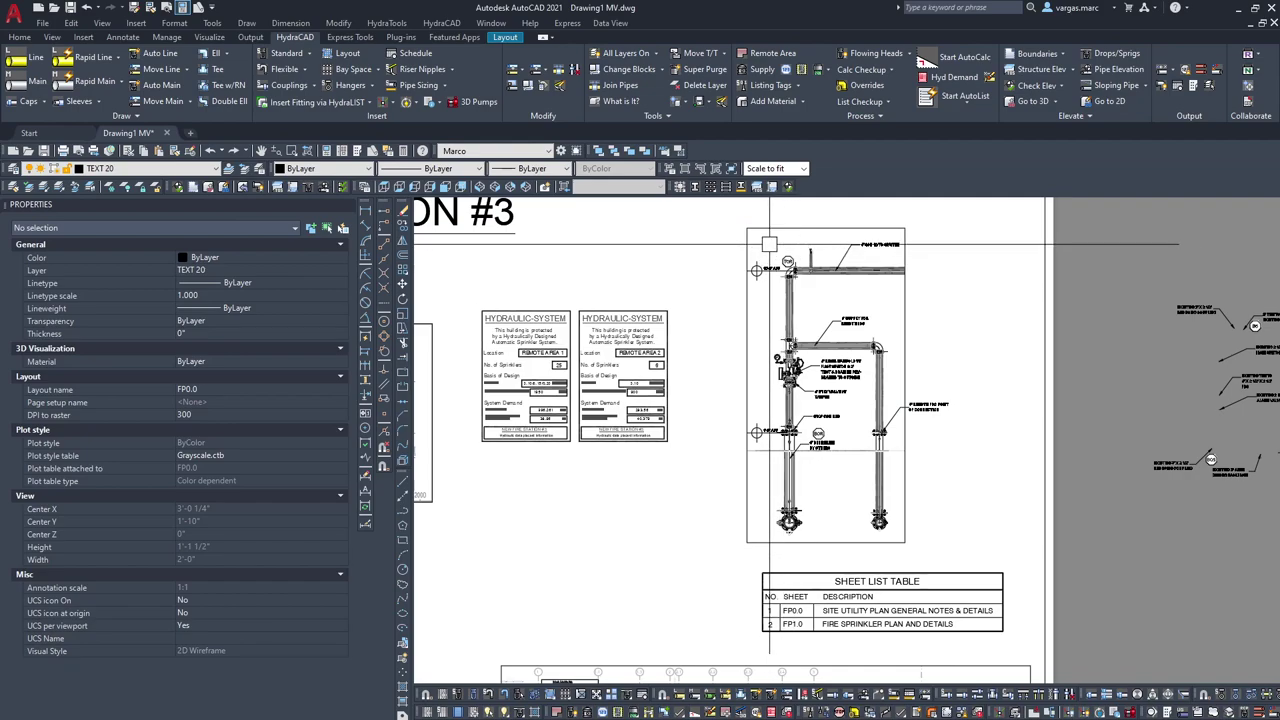
# Step: Inspect the riser detail viewport's properties and examine how the annotated riser components are displayed
pyautogui.click(747, 267)
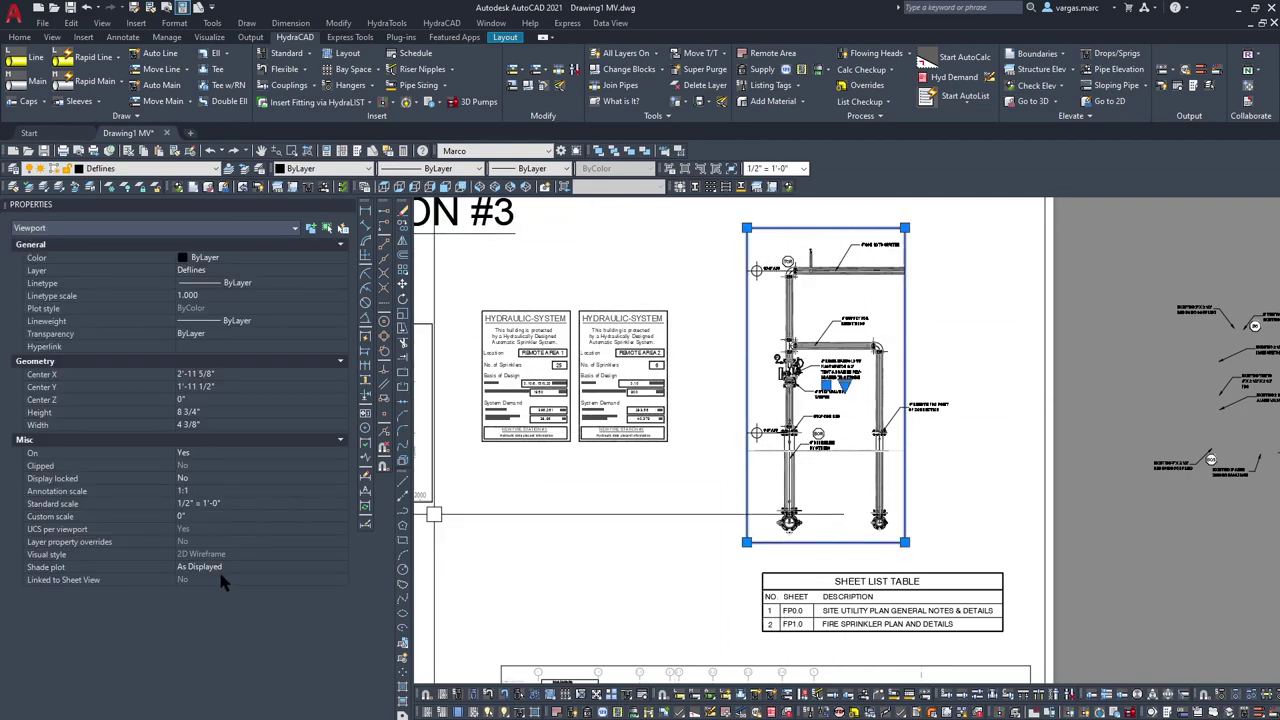
pyautogui.press('Escape')
pyautogui.scroll(4, 765, 253)
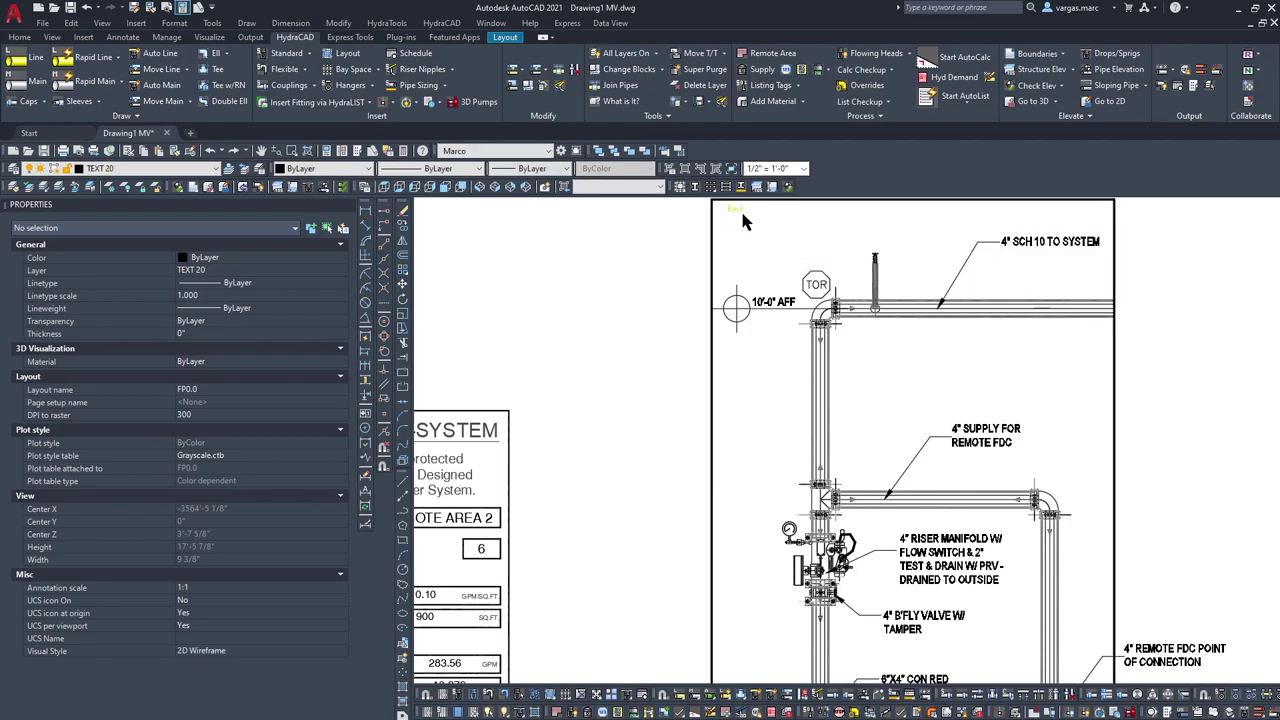
pyautogui.click(633, 305)
pyautogui.press('Escape')
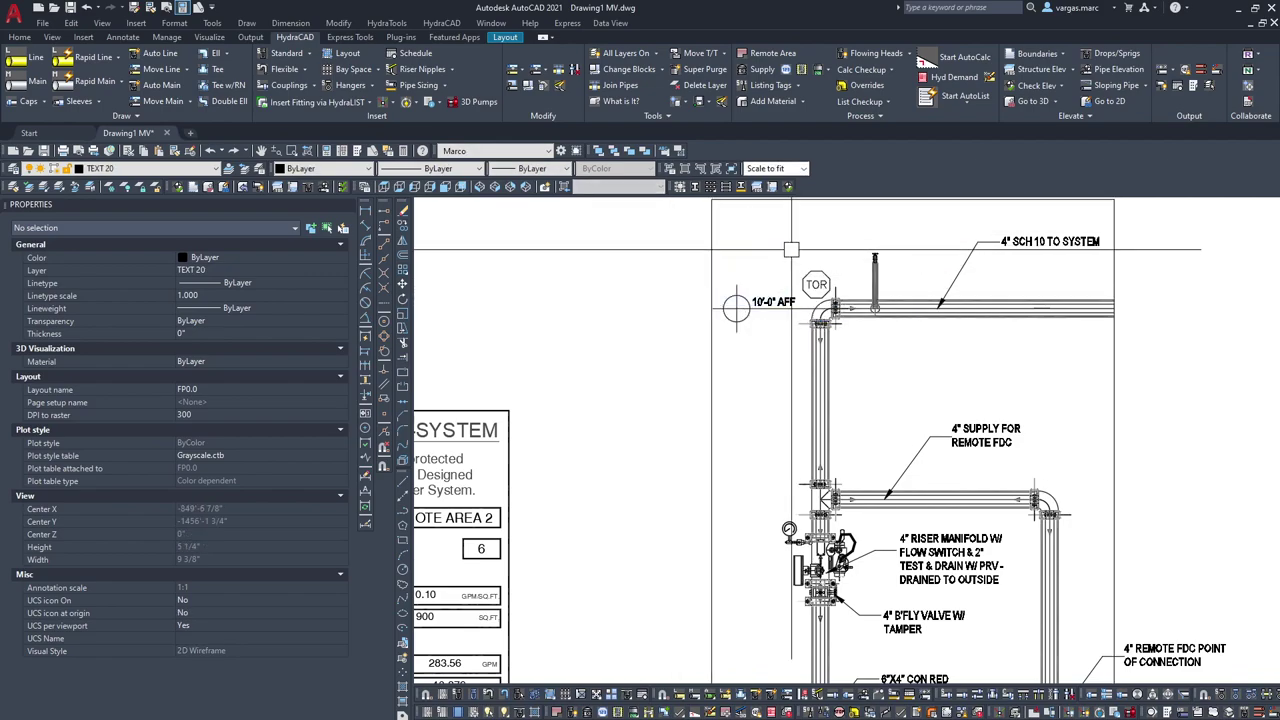
pyautogui.scroll(-2, 863, 254)
pyautogui.moveTo(980, 325); pyautogui.dragTo(944, 307, button='middle')
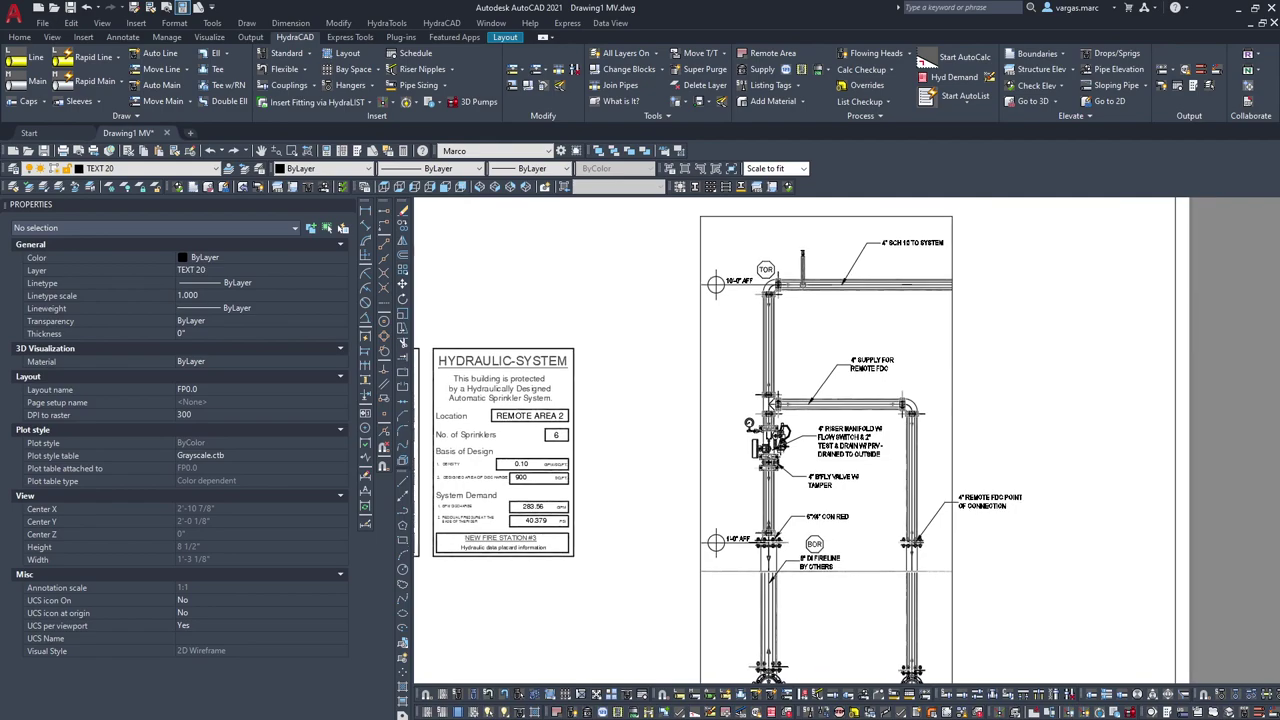
pyautogui.scroll(4, 800, 420)
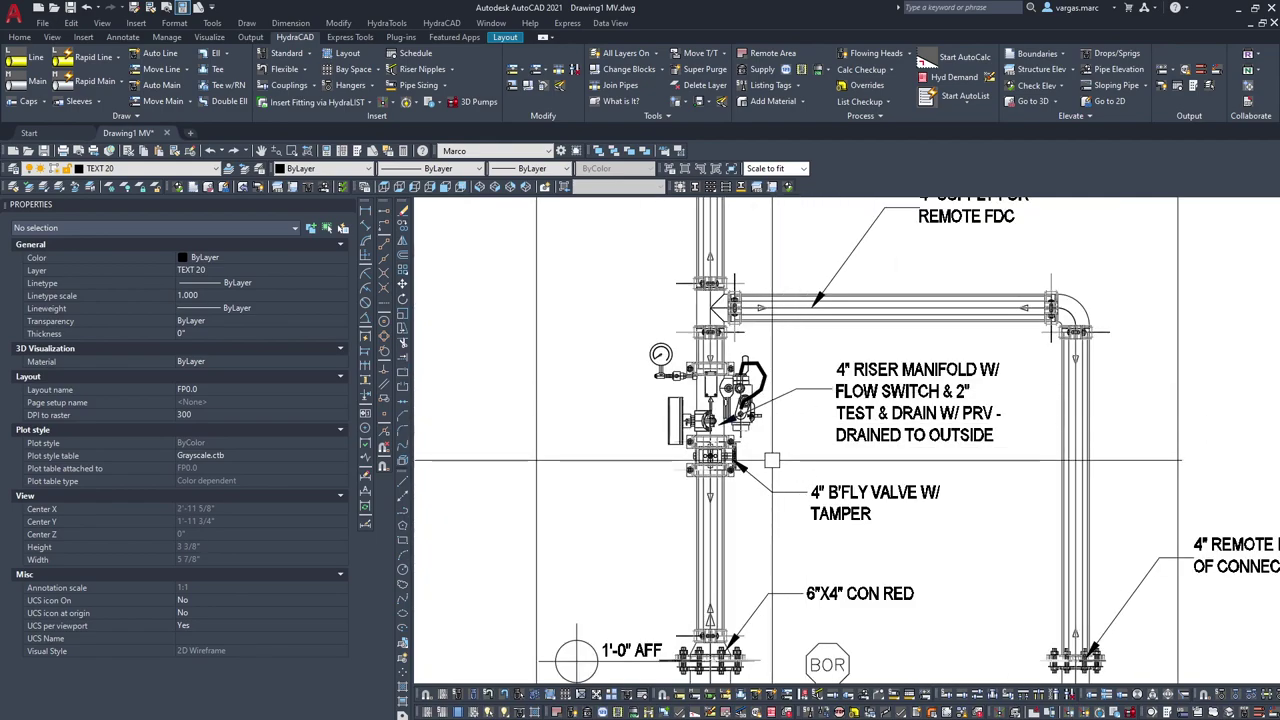
pyautogui.scroll(2, 797, 415)
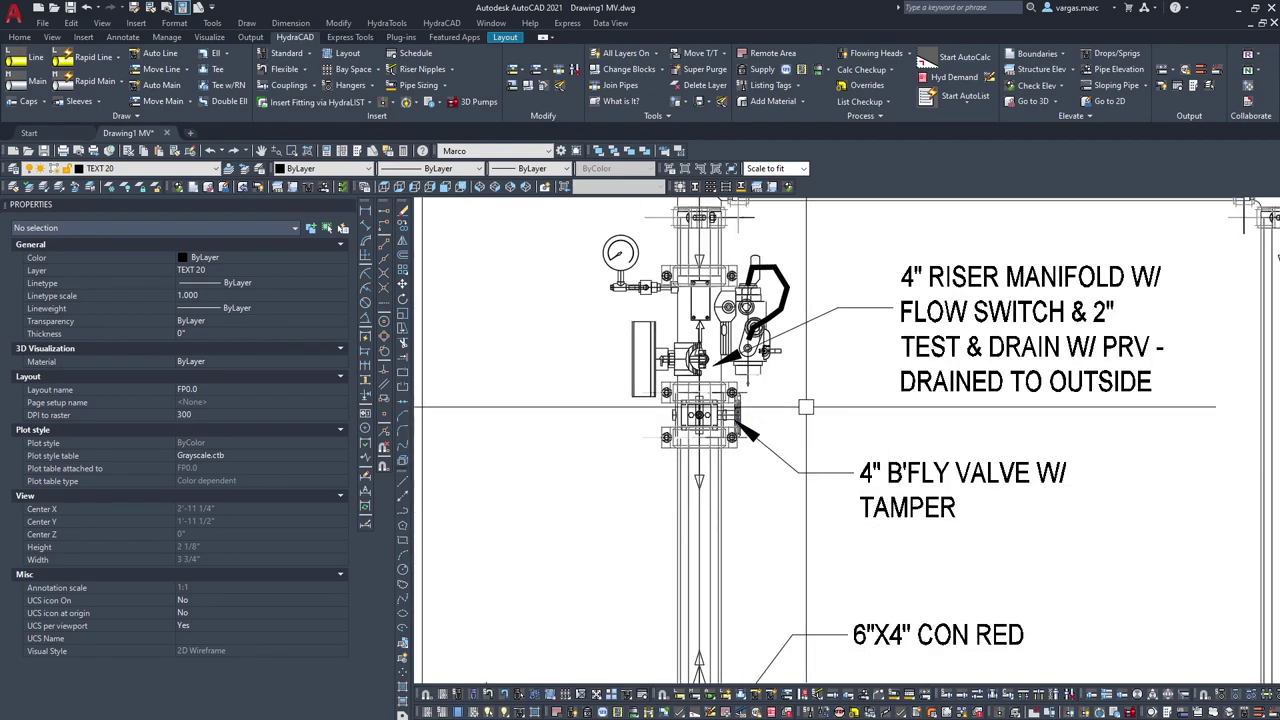
pyautogui.scroll(-2, 712, 670)
pyautogui.scroll(-5, 792, 397)
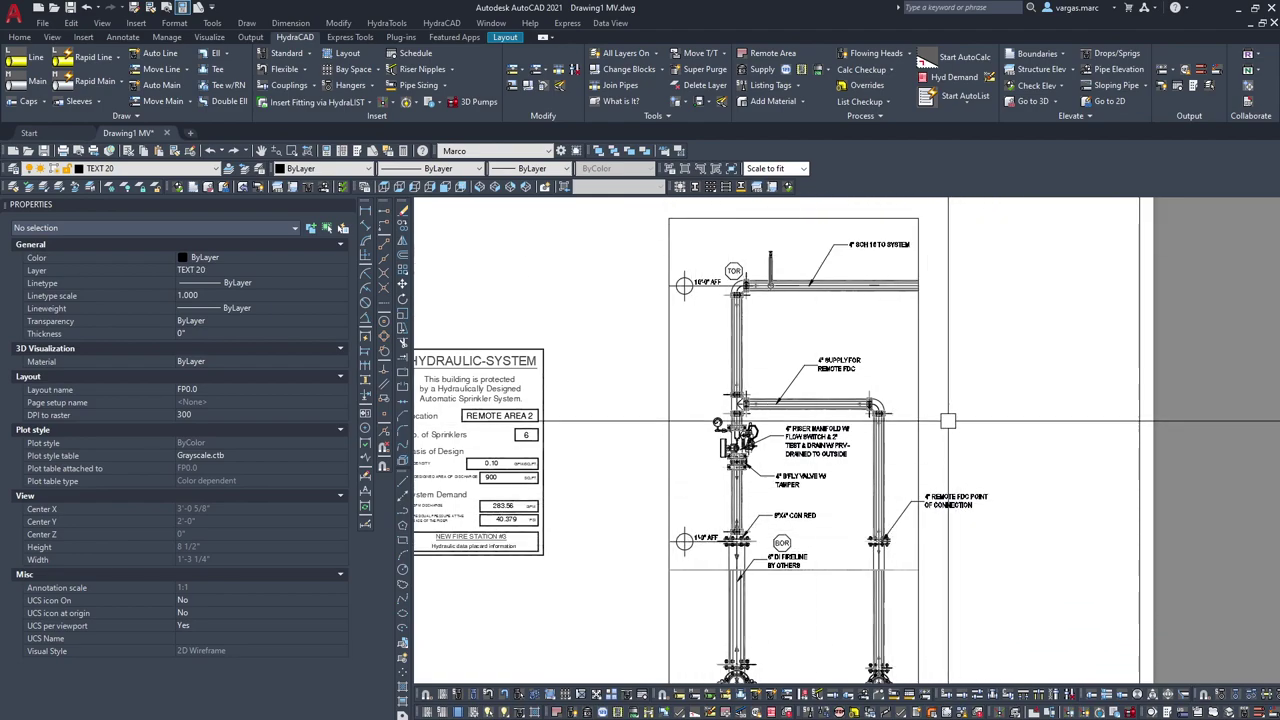
pyautogui.scroll(2, 684, 240)
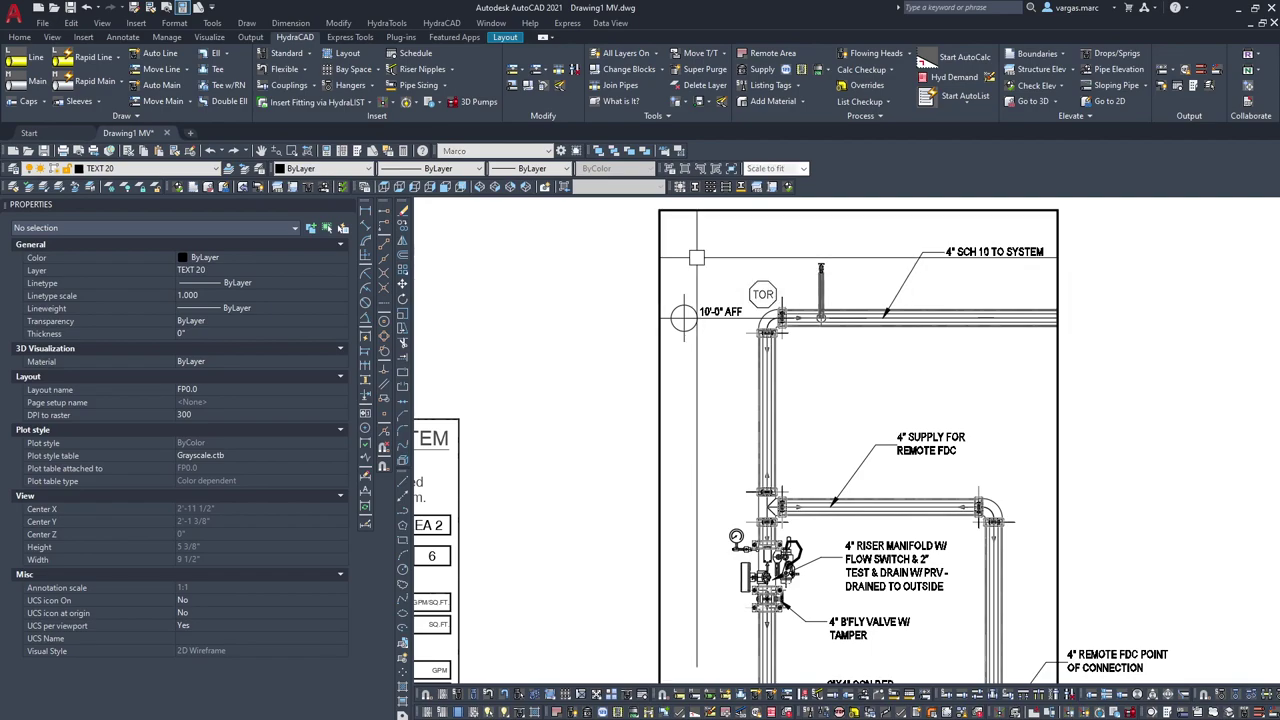
# Step: Check the visual styles available inside the riser detail viewport
pyautogui.doubleClick(725, 232)
pyautogui.click(724, 222)
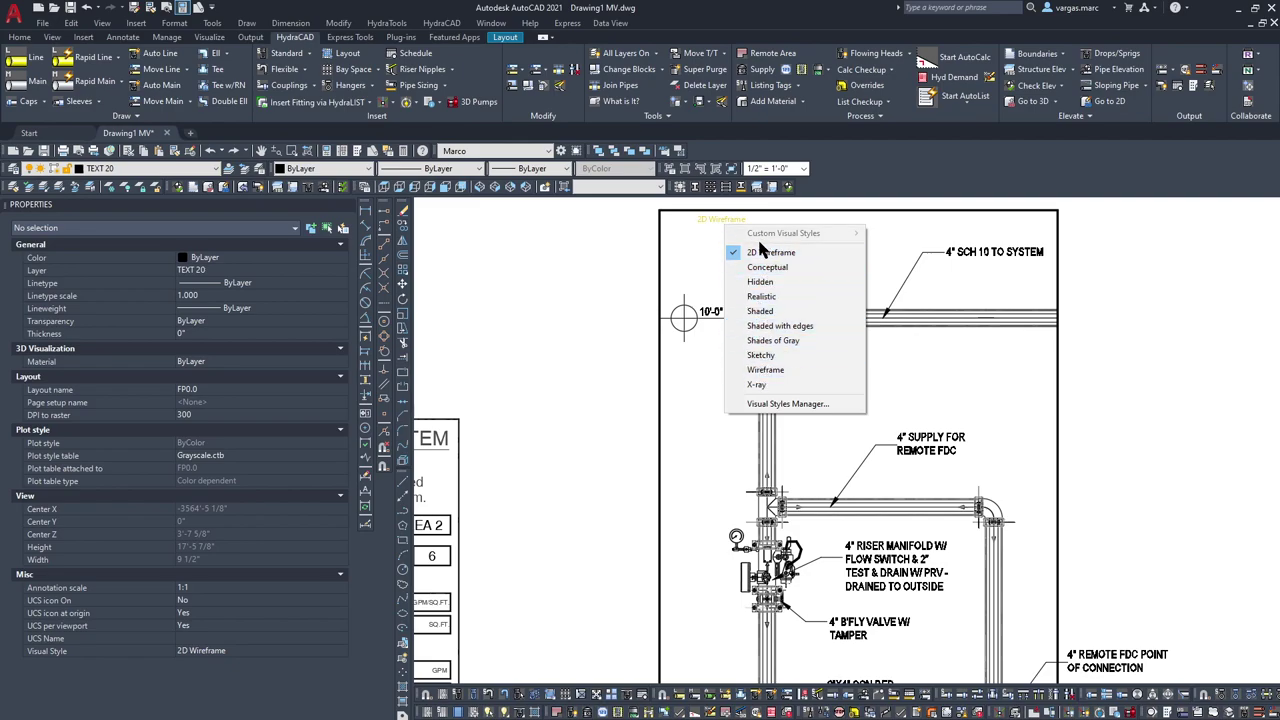
pyautogui.click(626, 273)
pyautogui.doubleClick(624, 275)
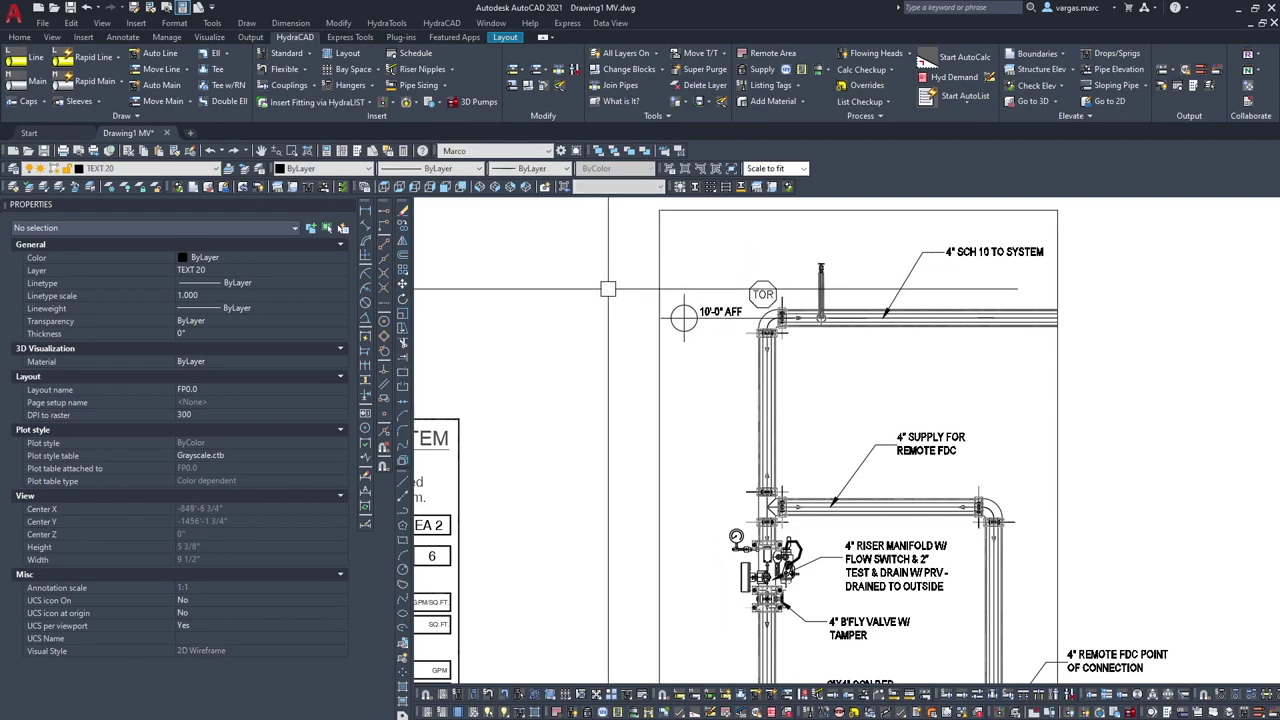
# Step: Set the shade plot of the riser detail's viewport to Conceptual
pyautogui.doubleClick(662, 399)
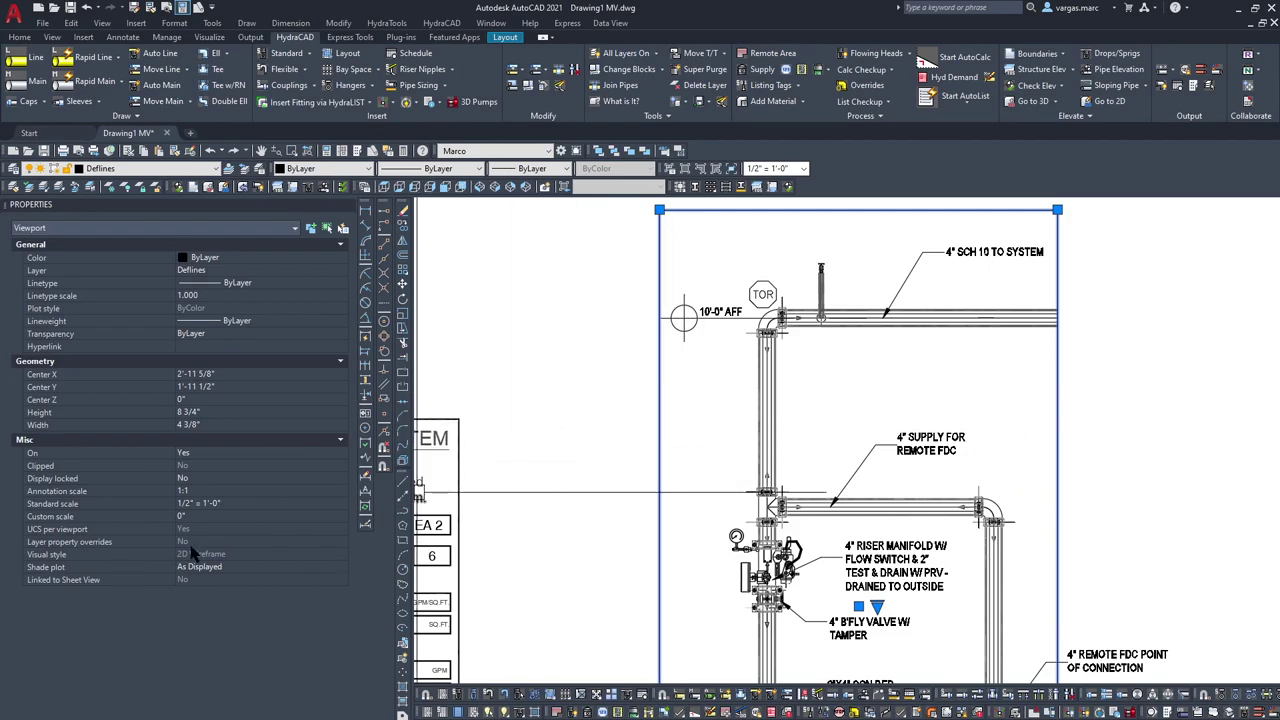
pyautogui.click(240, 567)
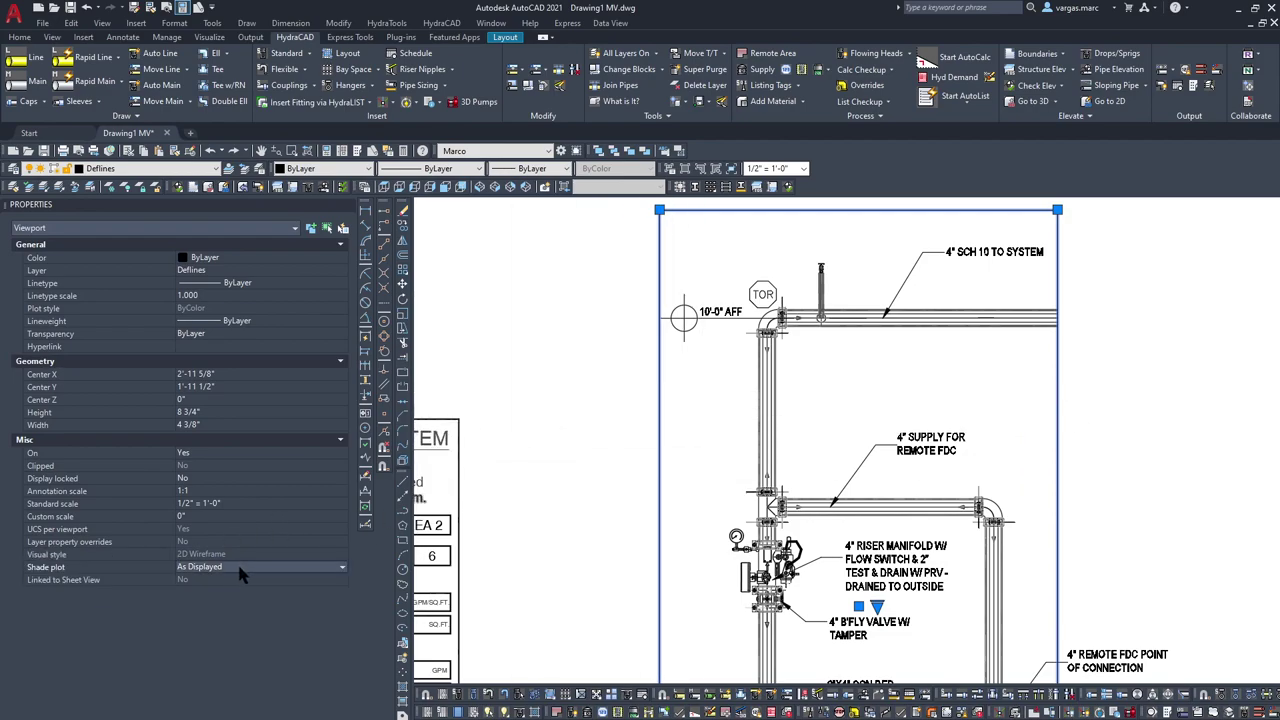
pyautogui.click(243, 567)
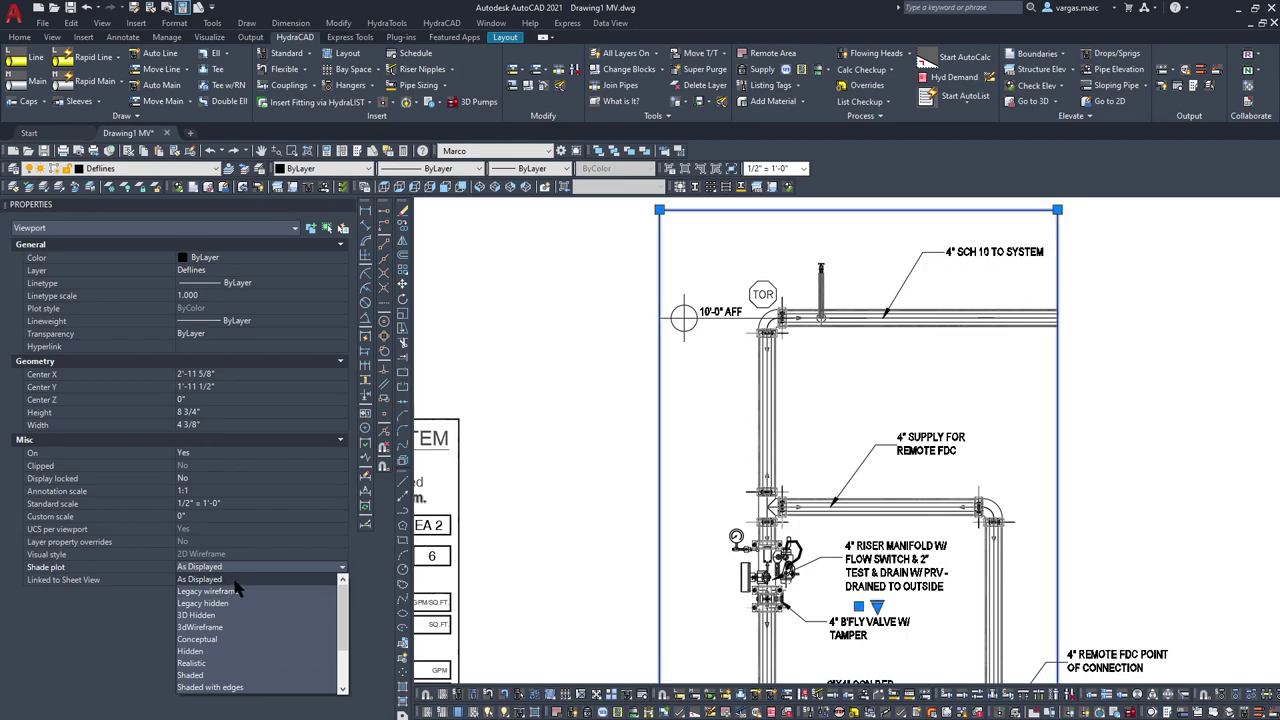
pyautogui.click(214, 640)
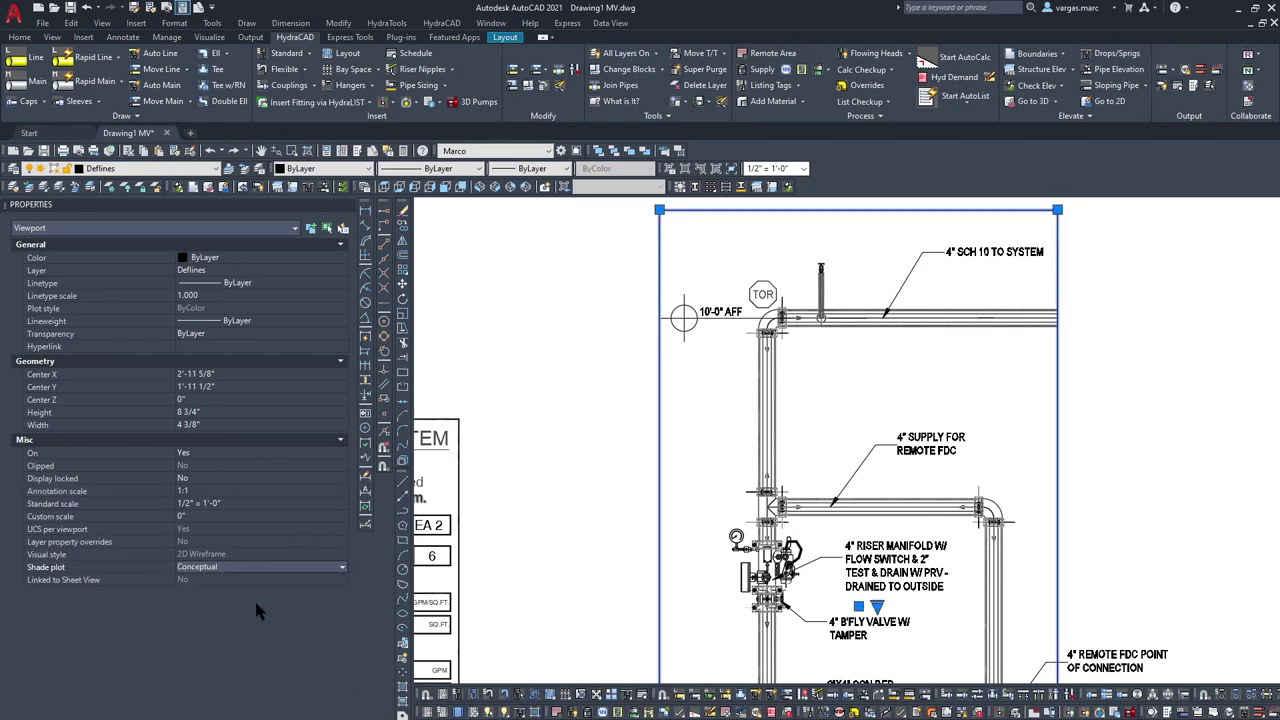
pyautogui.press('Escape')
pyautogui.click(722, 417)
pyautogui.click(669, 437)
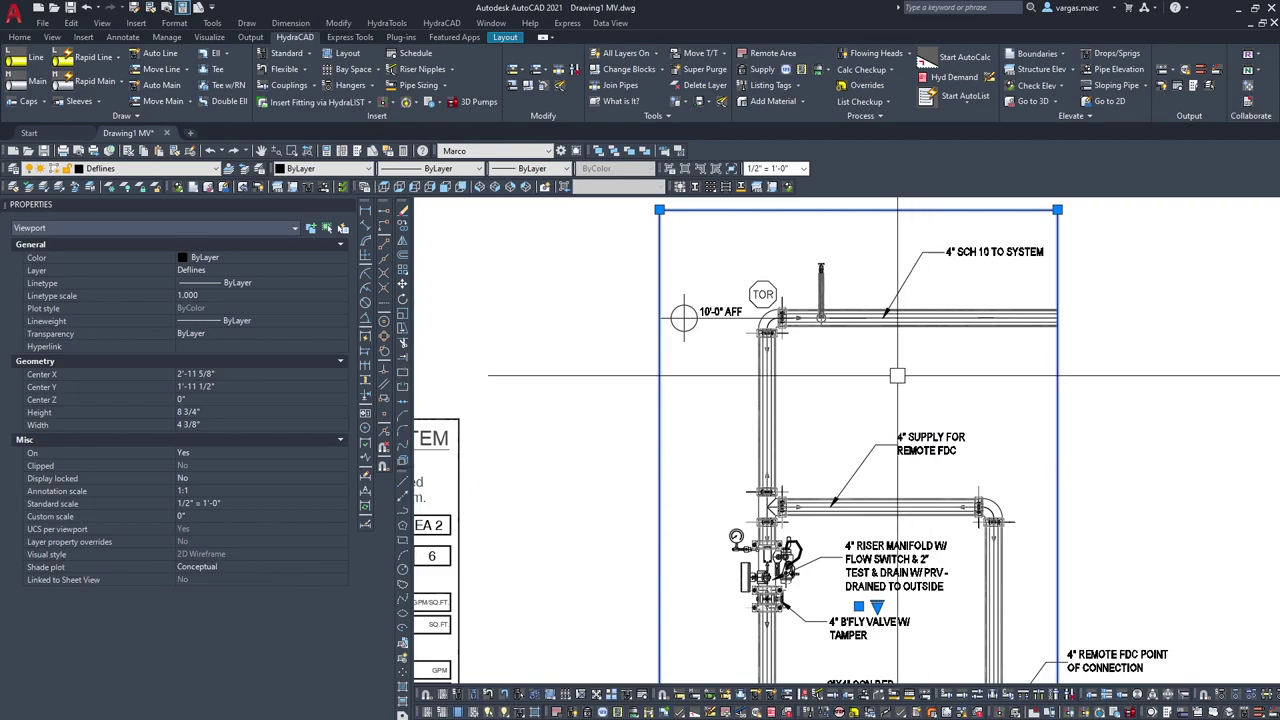
pyautogui.press('Escape')
# Step: Preview the plot of layout FP0.0 and plot it to PDF as Drawing1 MV-FP0.0.pdf in the Documents folder
pyautogui.scroll(-4, 821, 343)
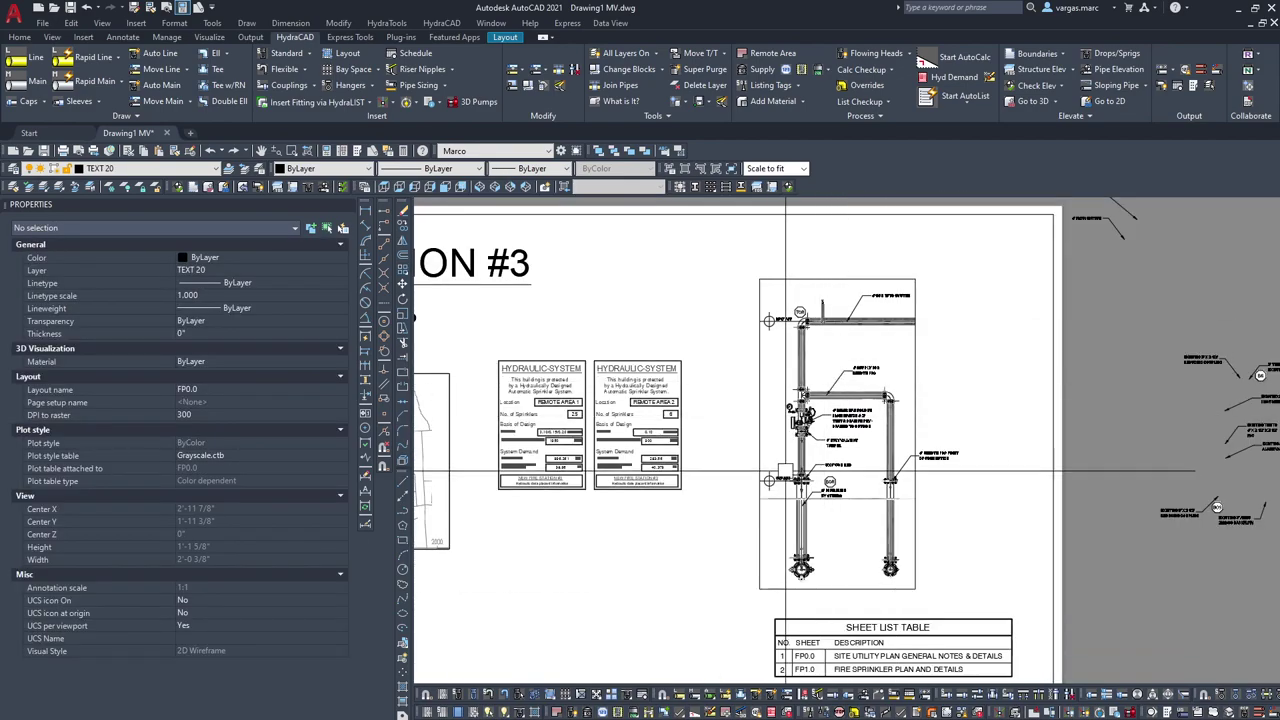
pyautogui.scroll(2, 829, 450)
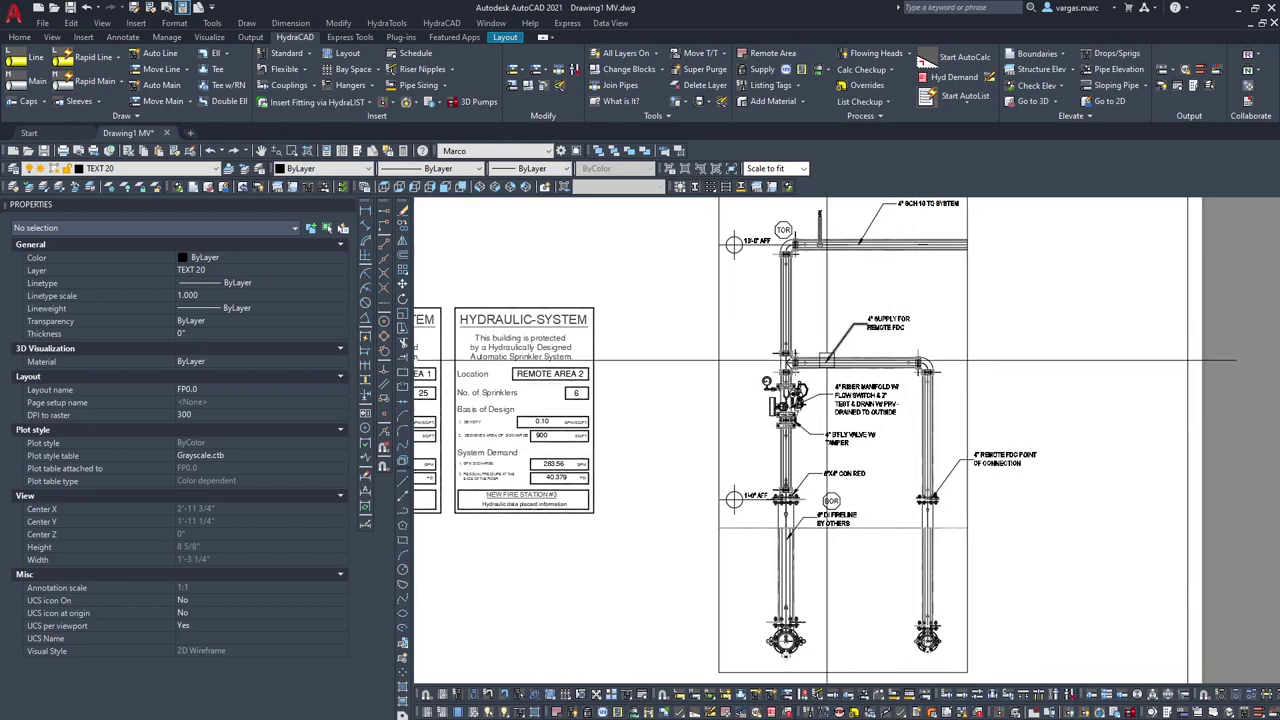
pyautogui.scroll(-2, 908, 372)
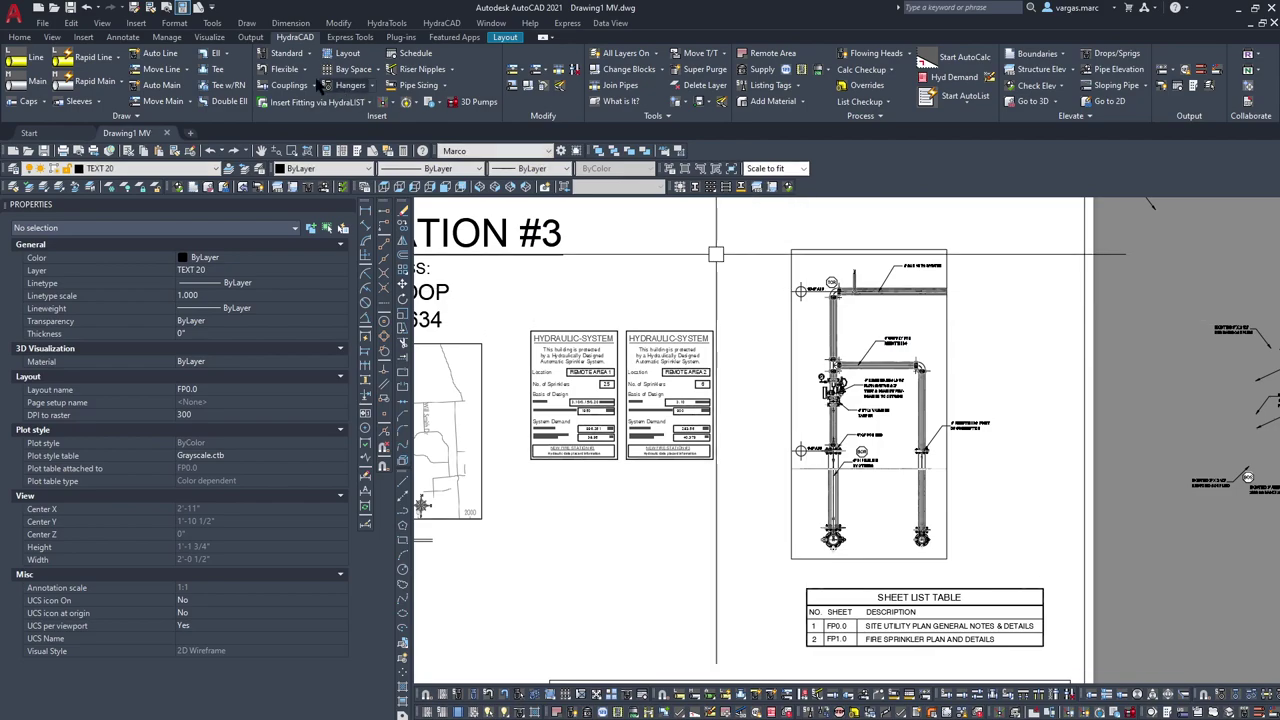
pyautogui.click(182, 7)
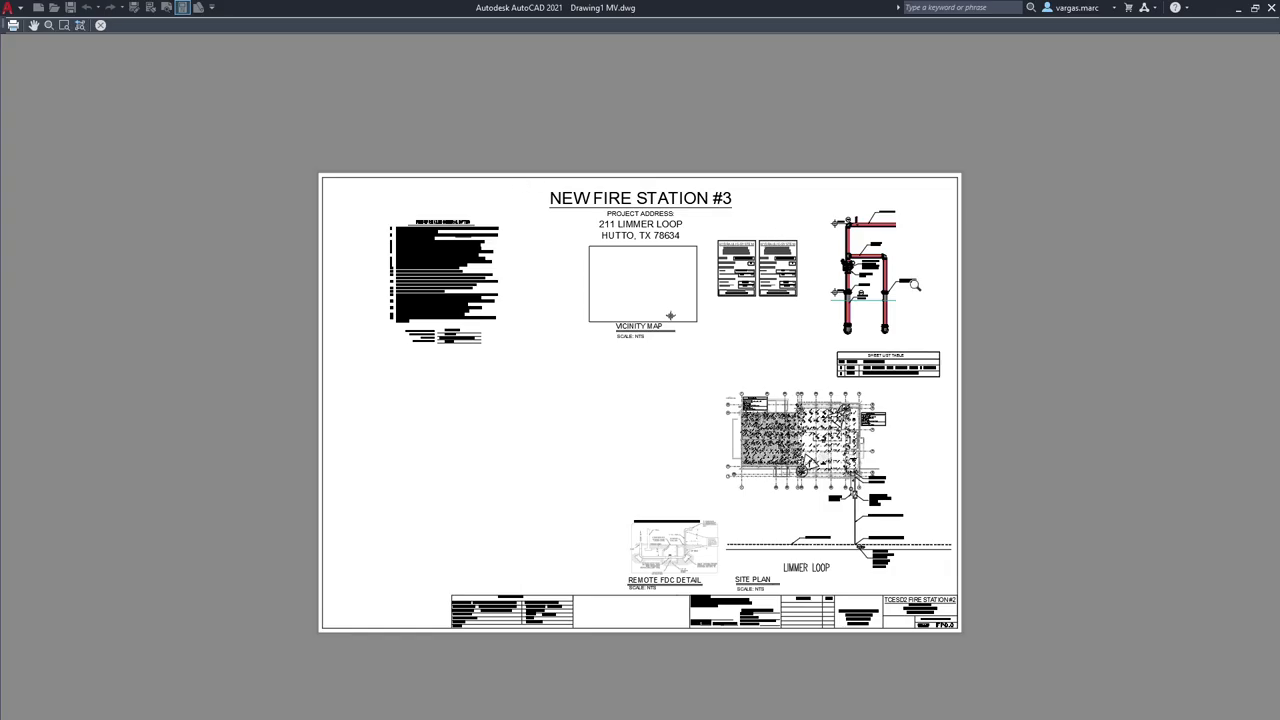
pyautogui.scroll(4, 910, 282)
pyautogui.rightClick(834, 275)
pyautogui.click(874, 301)
pyautogui.click(12, 25)
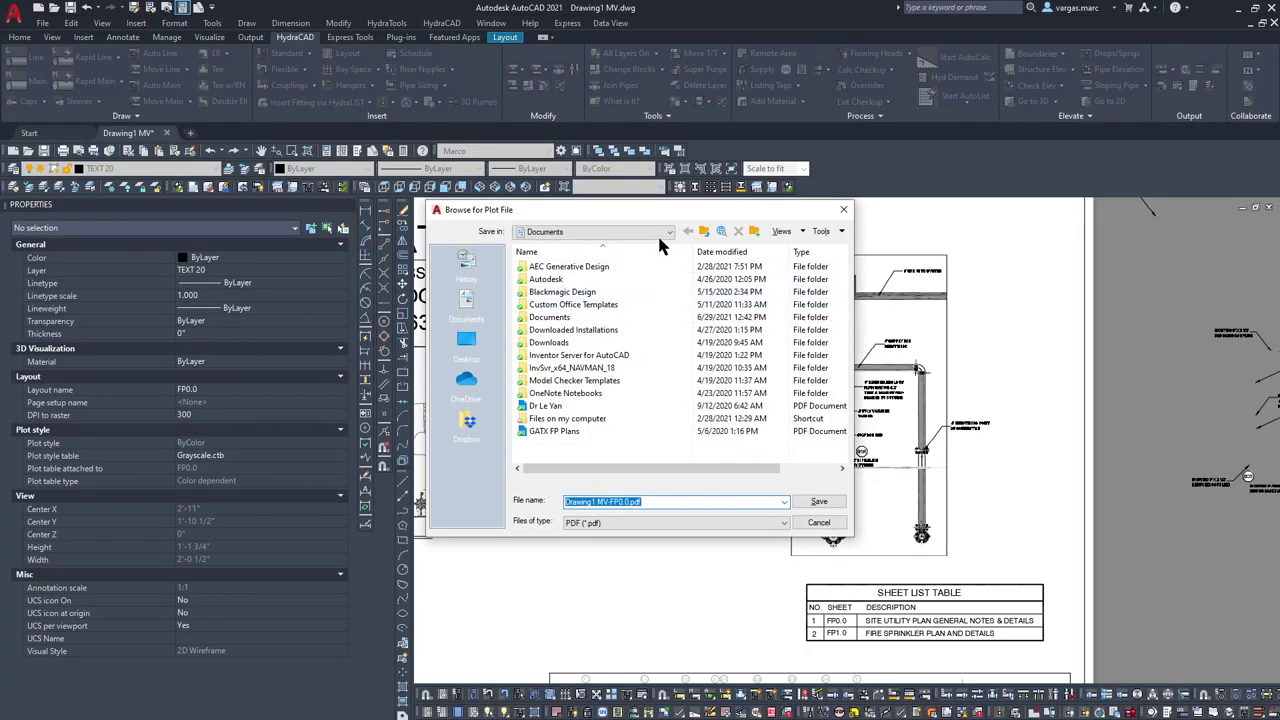
pyautogui.click(819, 501)
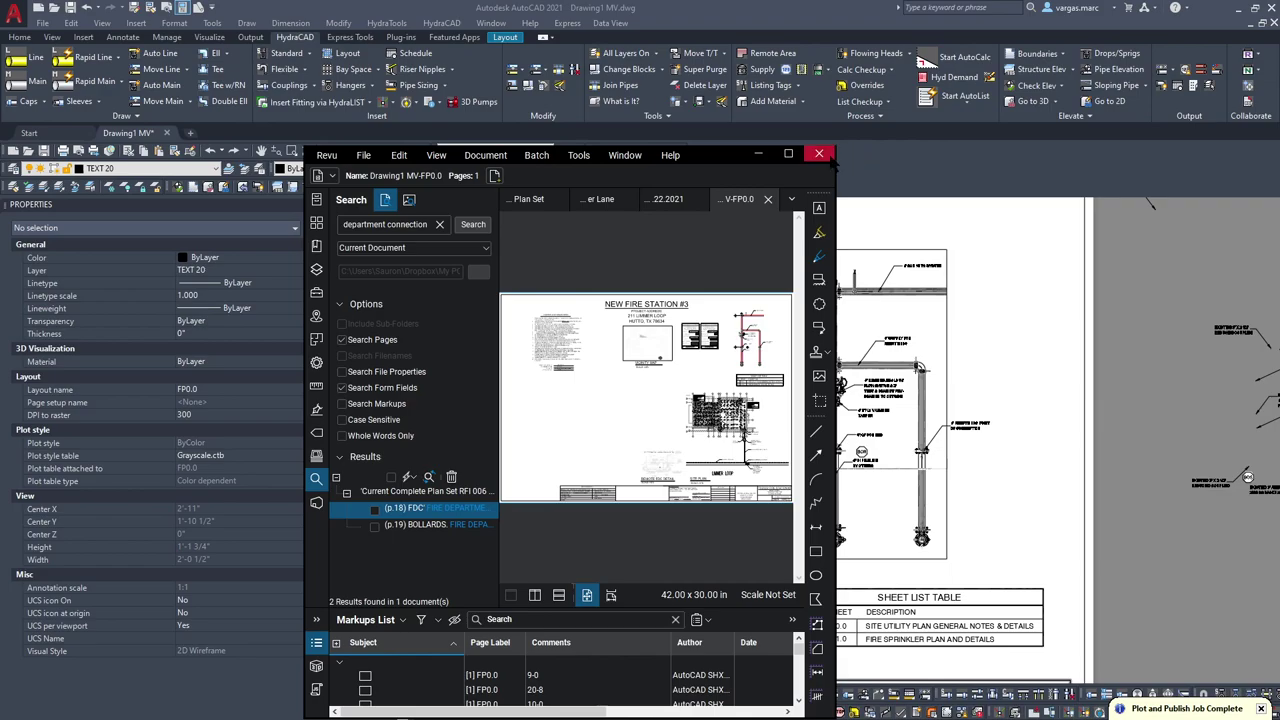
# Step: In Revu, examine how the riser detail's pipes, leader notes and elevation symbols plotted in the FP0.0 PDF
pyautogui.scroll(5, 1044, 185)
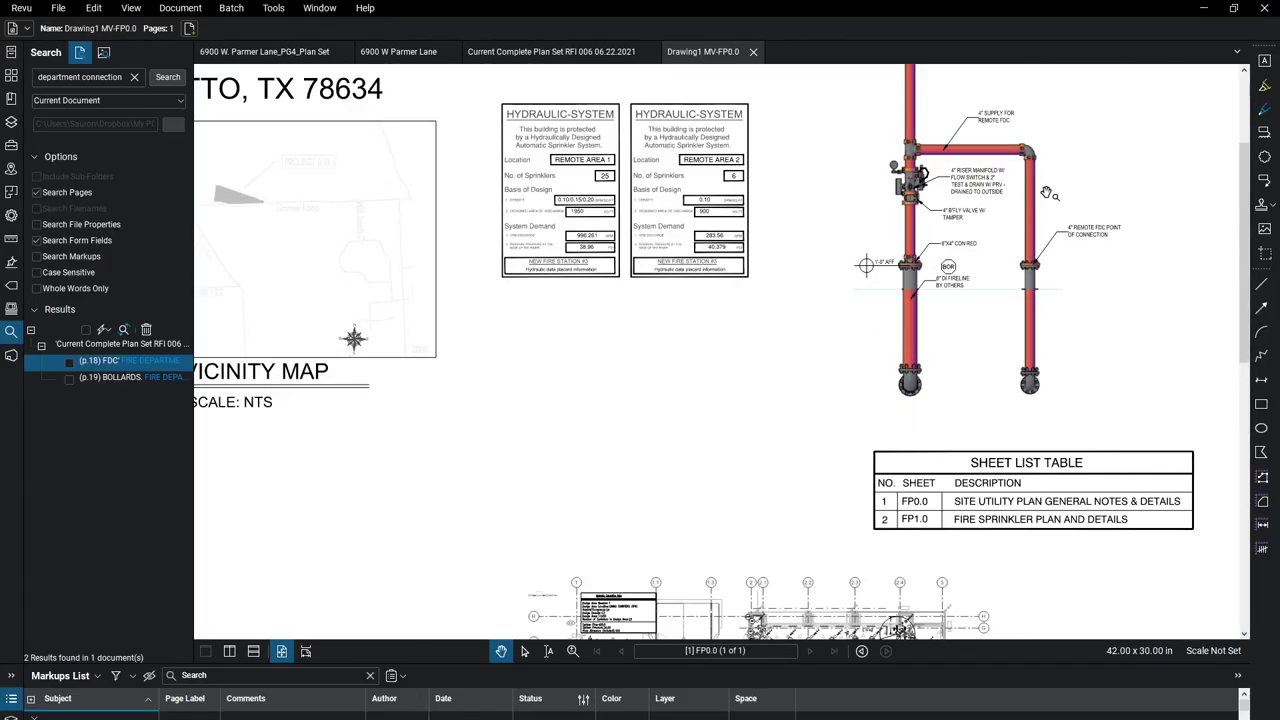
pyautogui.moveTo(1044, 185)
pyautogui.mouseDown()
pyautogui.moveTo(890, 268)
pyautogui.moveTo(866, 295)
pyautogui.mouseUp()
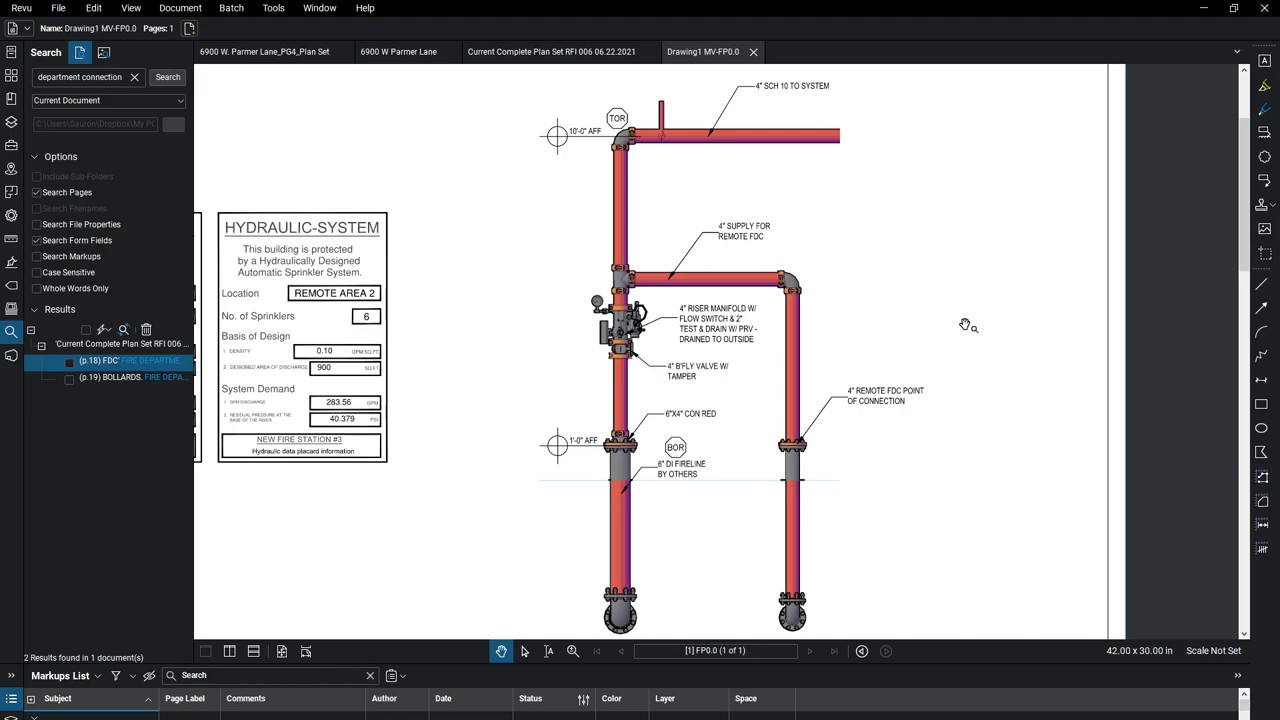
pyautogui.scroll(-2, 945, 287)
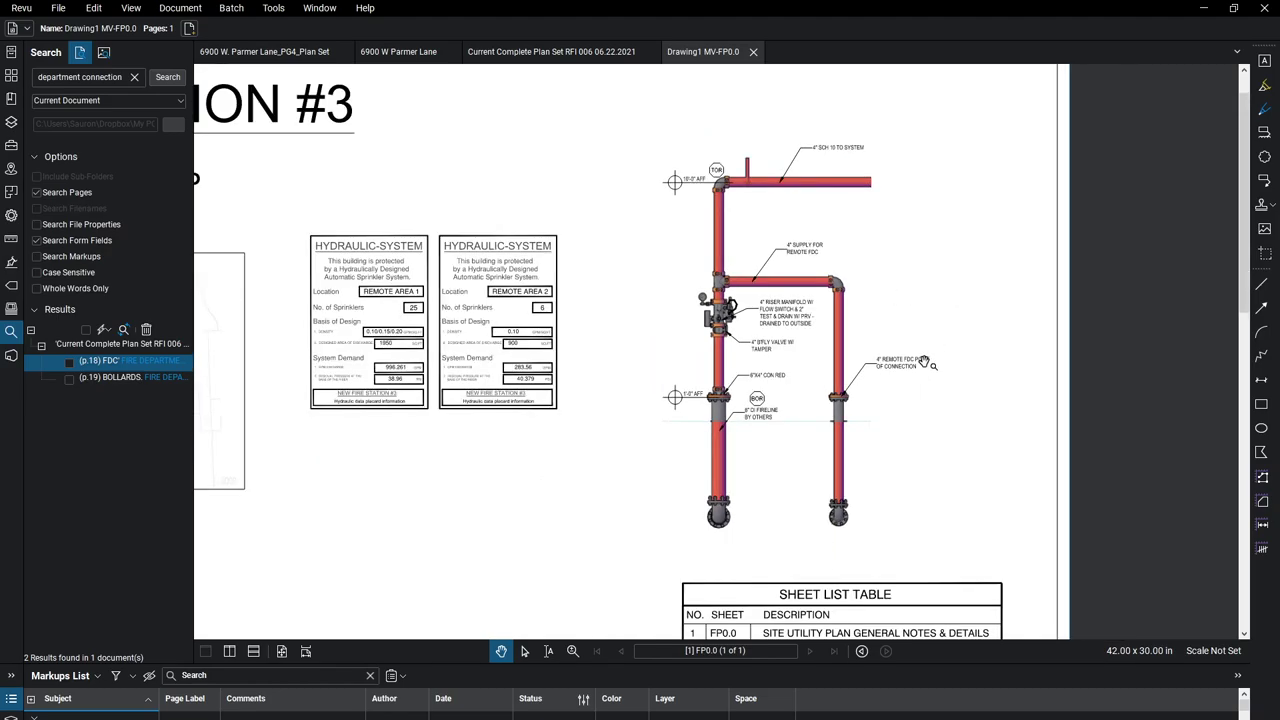
pyautogui.rightClick(787, 339)
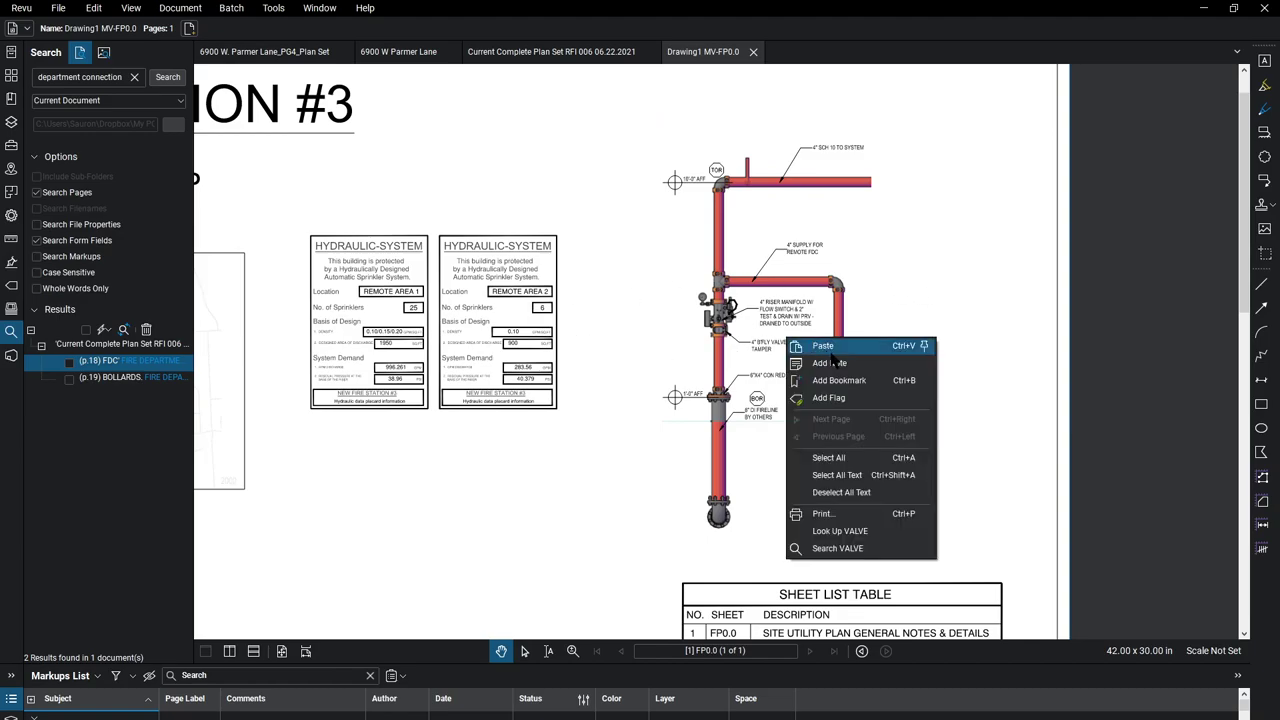
pyautogui.click(614, 306)
pyautogui.scroll(1, 877, 327)
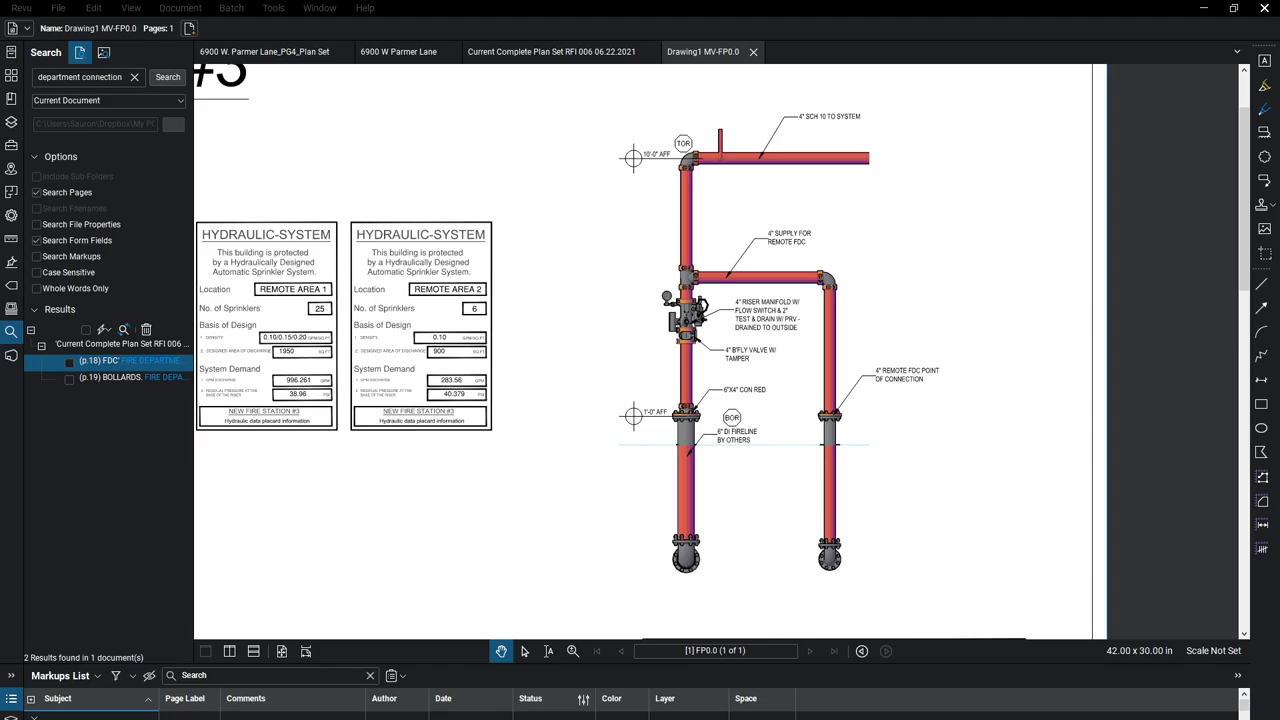
pyautogui.moveTo(943, 423); pyautogui.dragTo(862, 408)
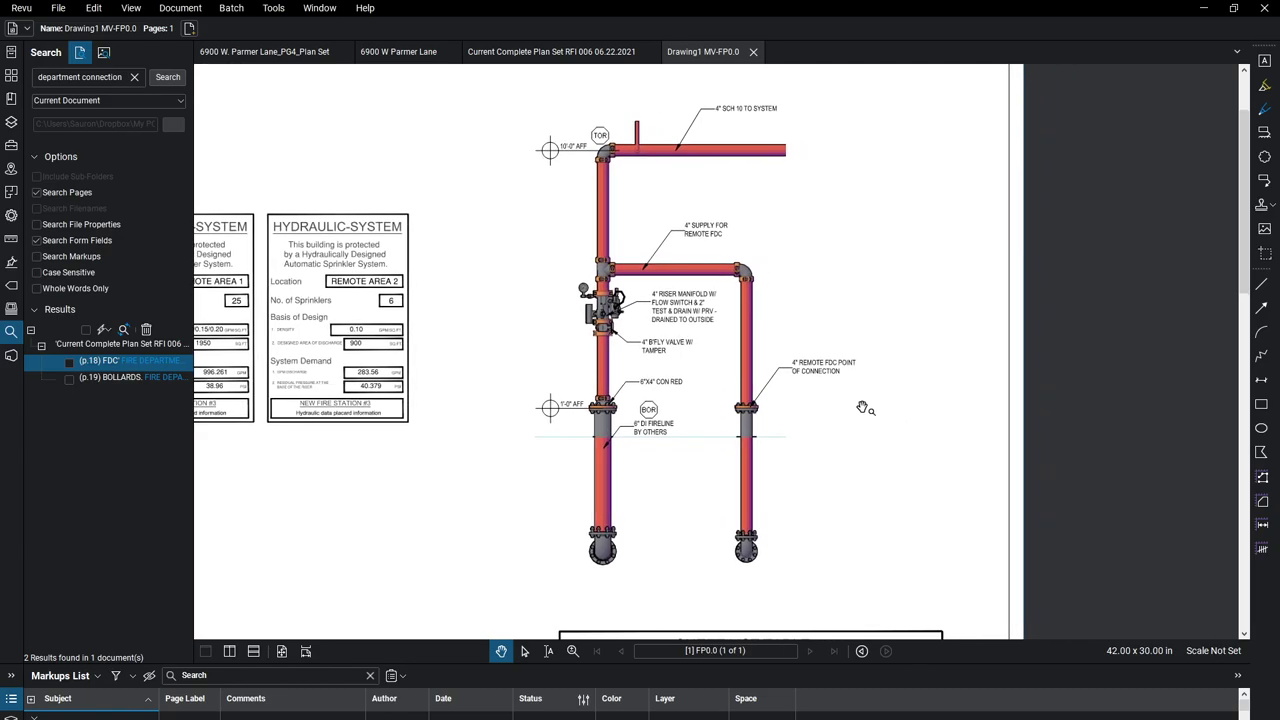